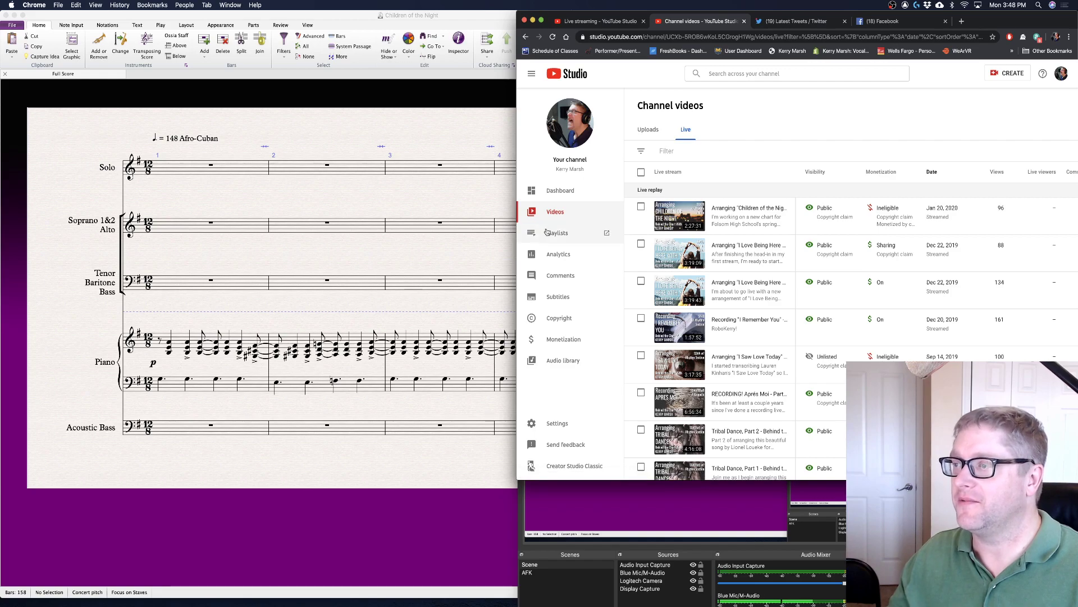
# - Collapse the channel's side navigation, search the channel for "children of the night", and clear the search
pyautogui.click(554, 37)
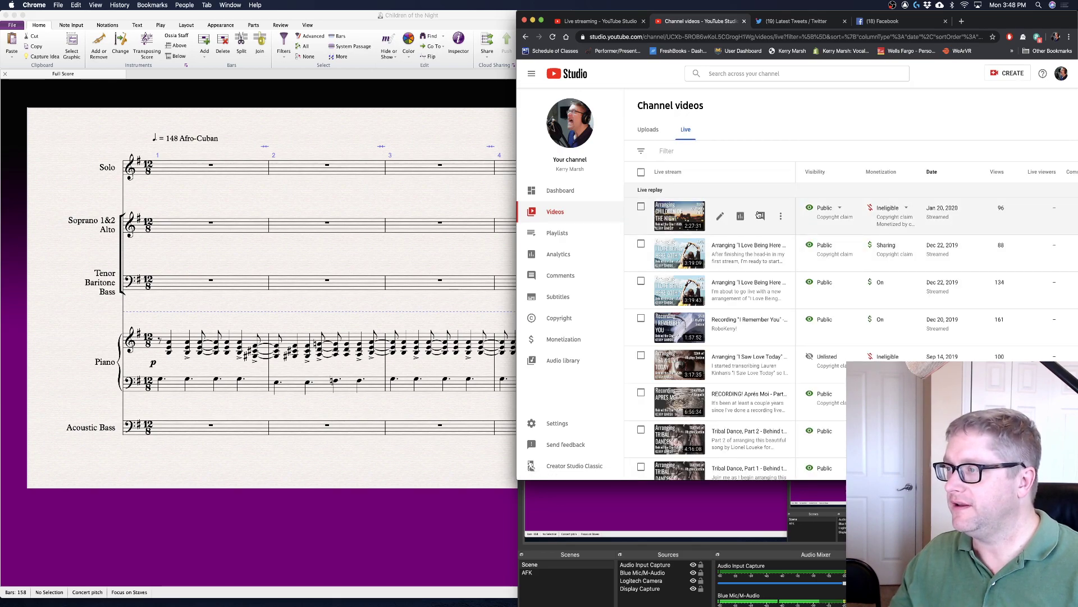
pyautogui.click(738, 74)
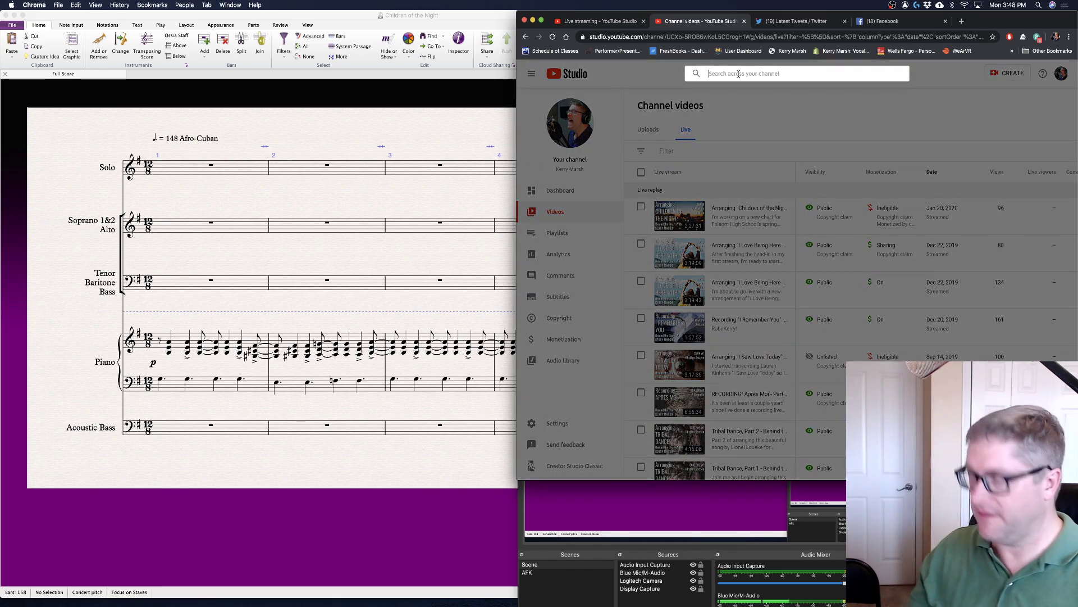
pyautogui.click(550, 77)
pyautogui.click(531, 74)
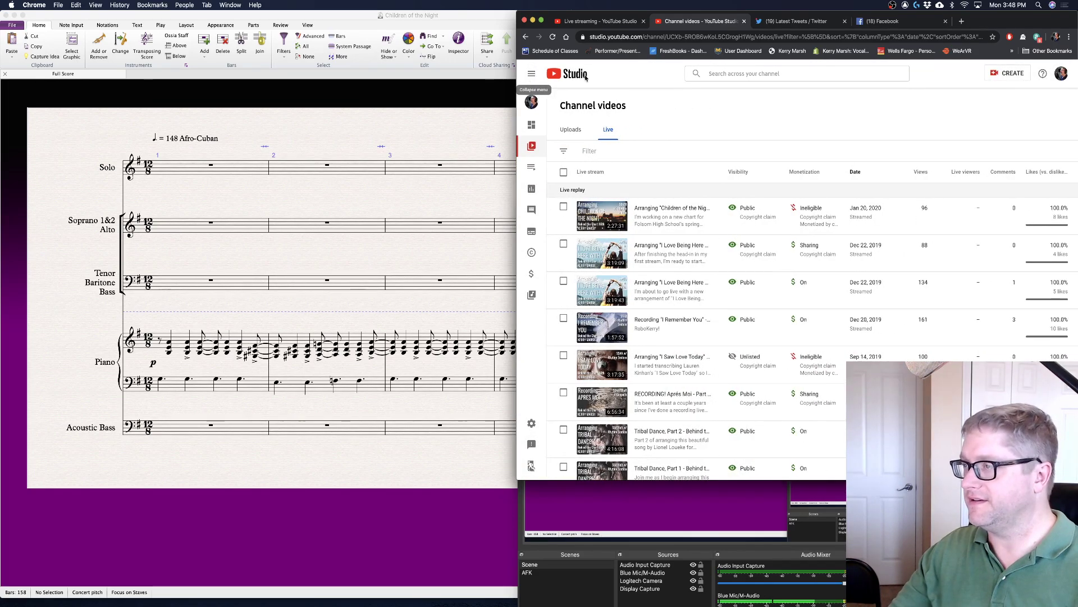
pyautogui.click(732, 74)
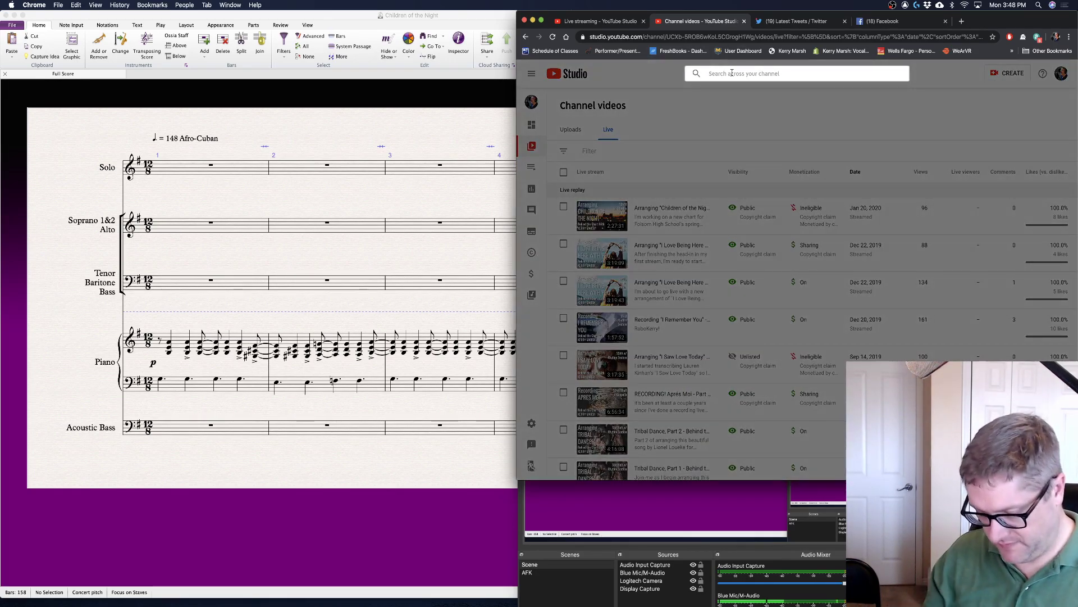
pyautogui.write('children of the night')
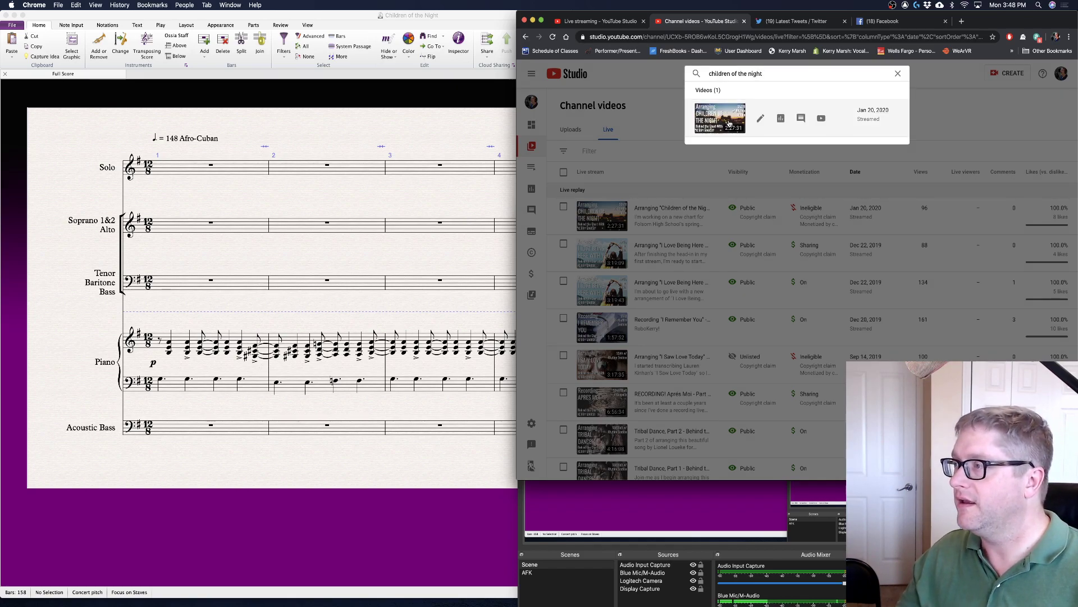
pyautogui.click(898, 73)
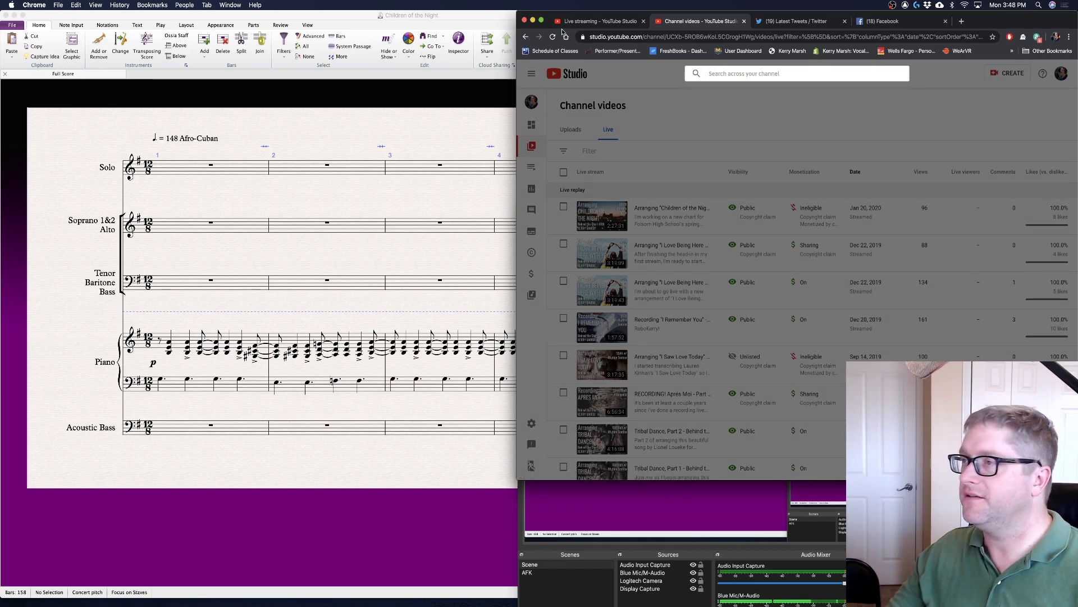
# - Go to the live stream's dashboard and start sharing its link on Twitter
pyautogui.click(591, 22)
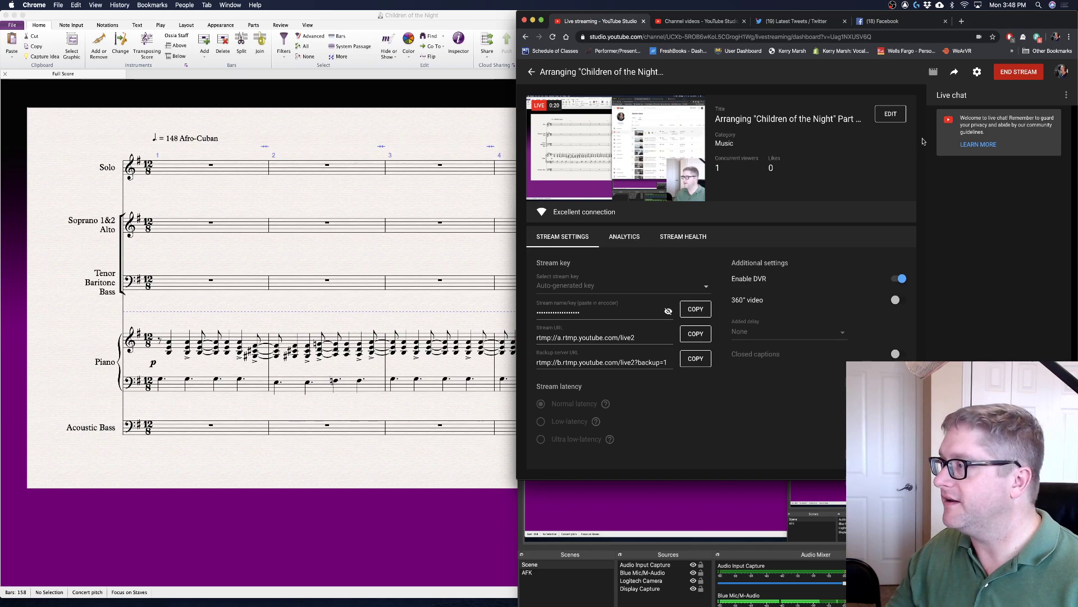
pyautogui.click(954, 72)
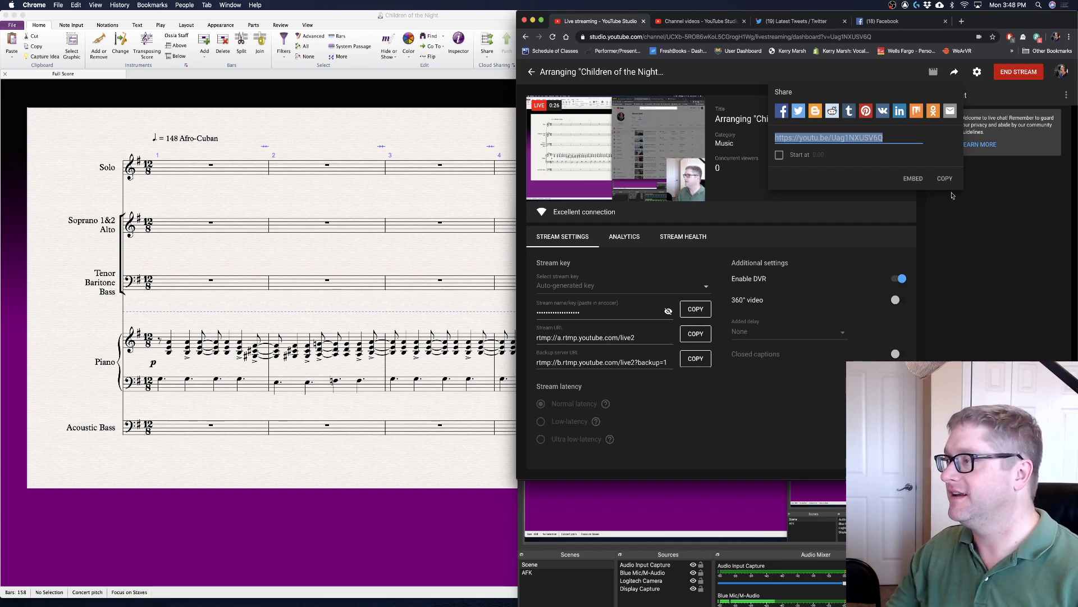
pyautogui.click(962, 234)
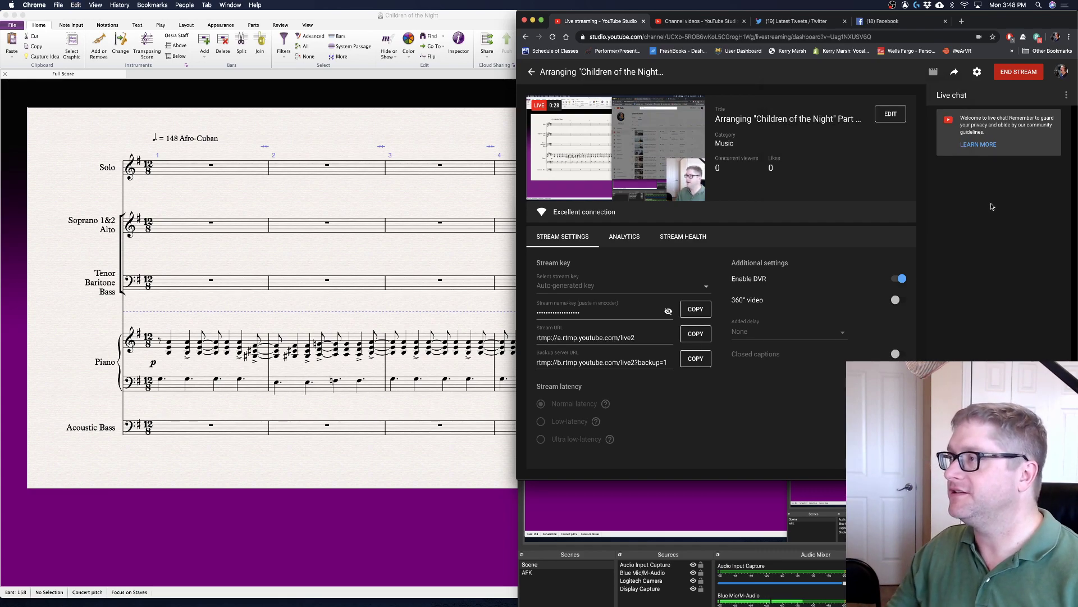
pyautogui.click(954, 73)
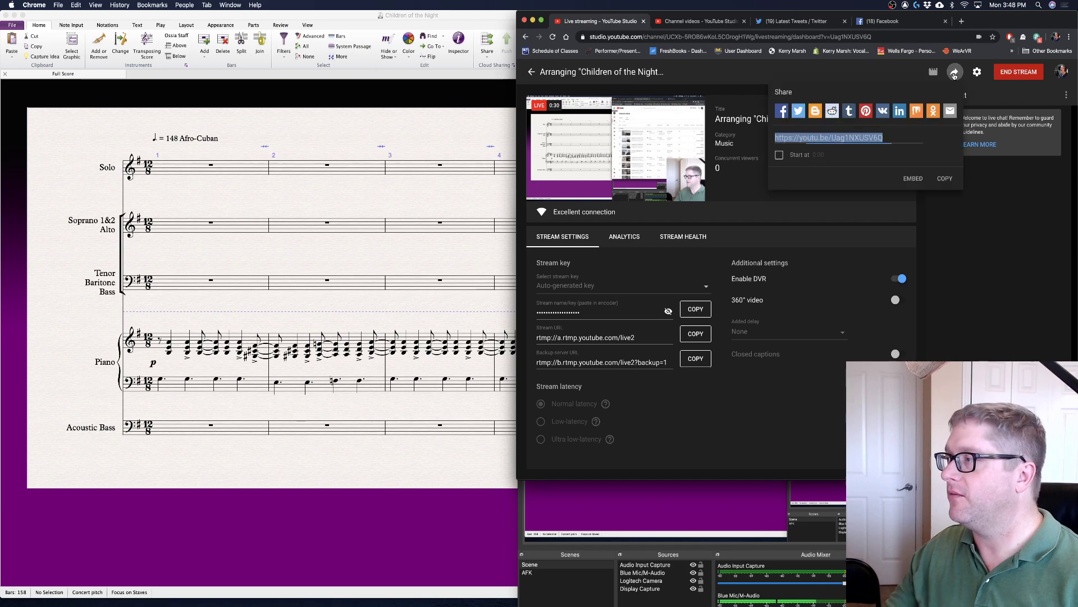
pyautogui.click(795, 111)
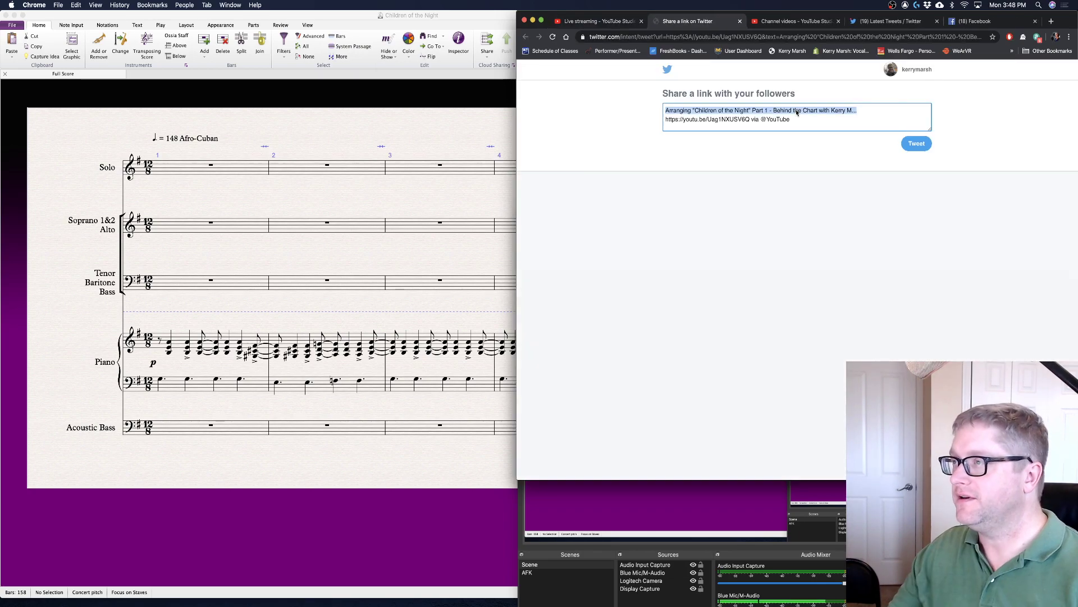
# - Change the part number in the tweet text to "Part 2" and begin the tweet with "Back at it!"
pyautogui.click(724, 110)
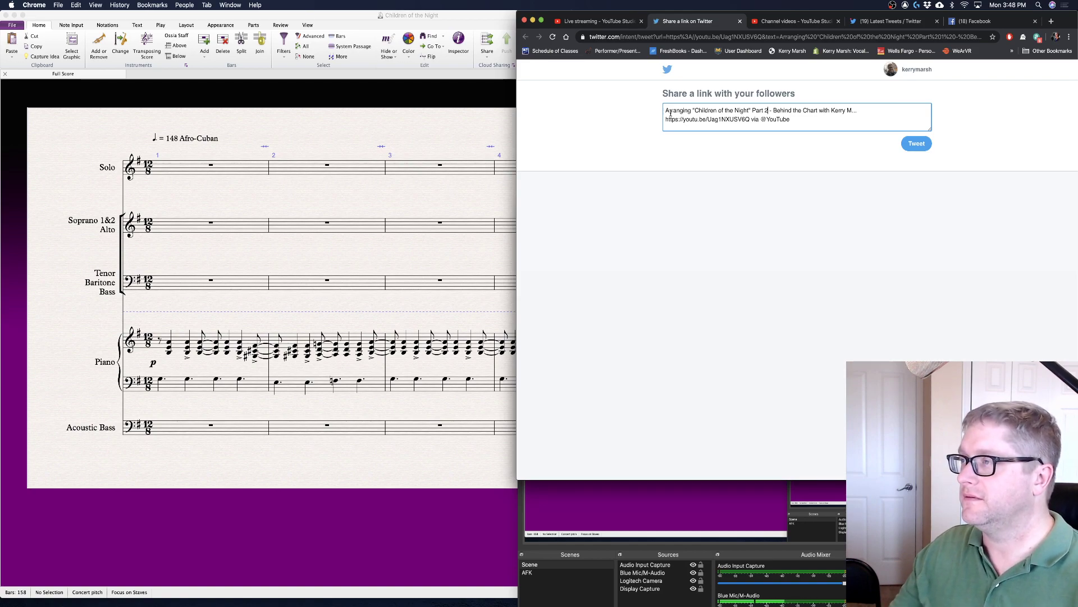
pyautogui.write('Bakc a')
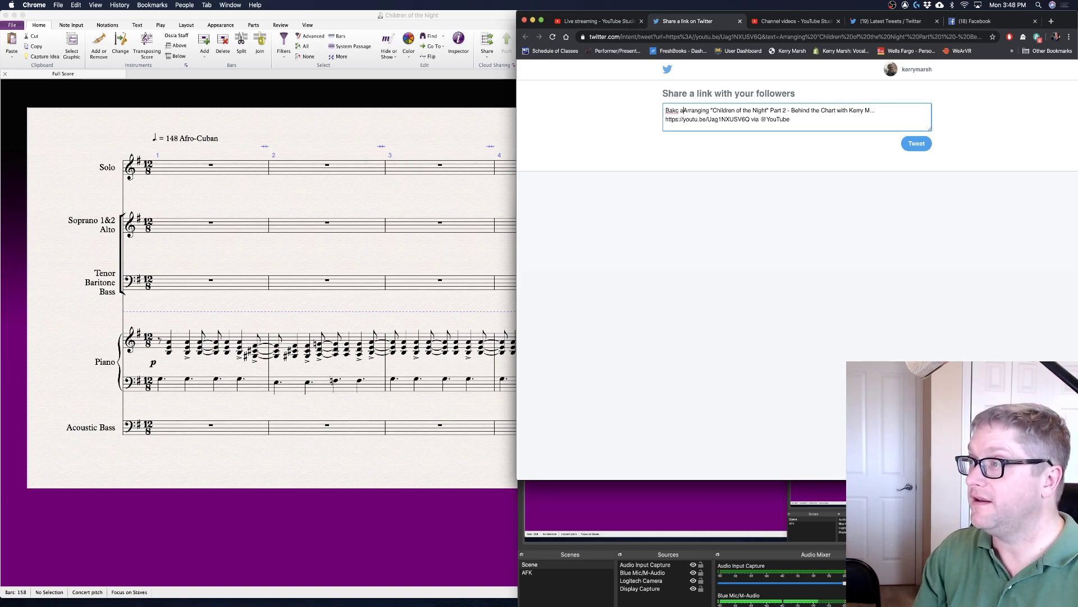
pyautogui.write('k at it!')
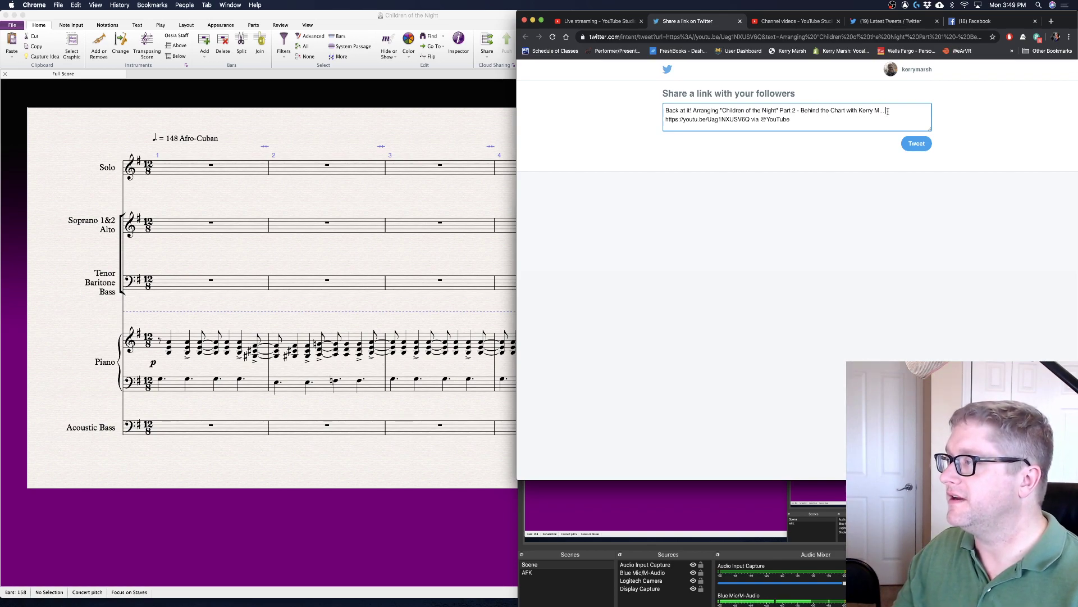
# - Replace the ellipsis closing the tweet's title line with the rest of the presenter's surname
pyautogui.press('BackSpace')
pyautogui.press('BackSpace')
pyautogui.press('BackSpace')
pyautogui.press('BackSpace')
pyautogui.write('arsh')
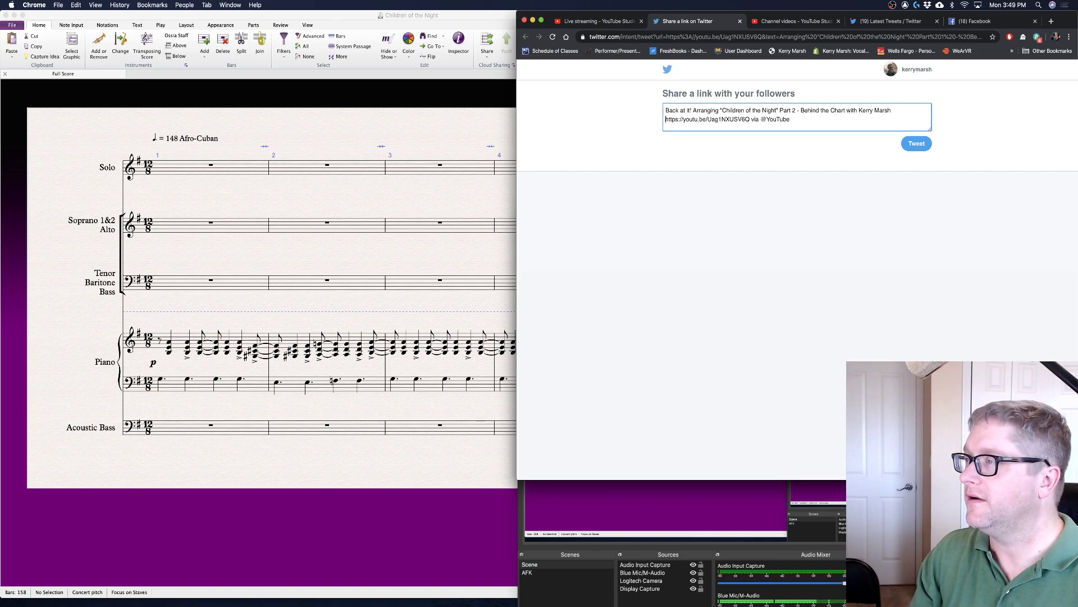
pyautogui.press('BackSpace')
pyautogui.write('...')
pyautogui.press('BackSpace')
pyautogui.press('BackSpace')
pyautogui.press('BackSpace')
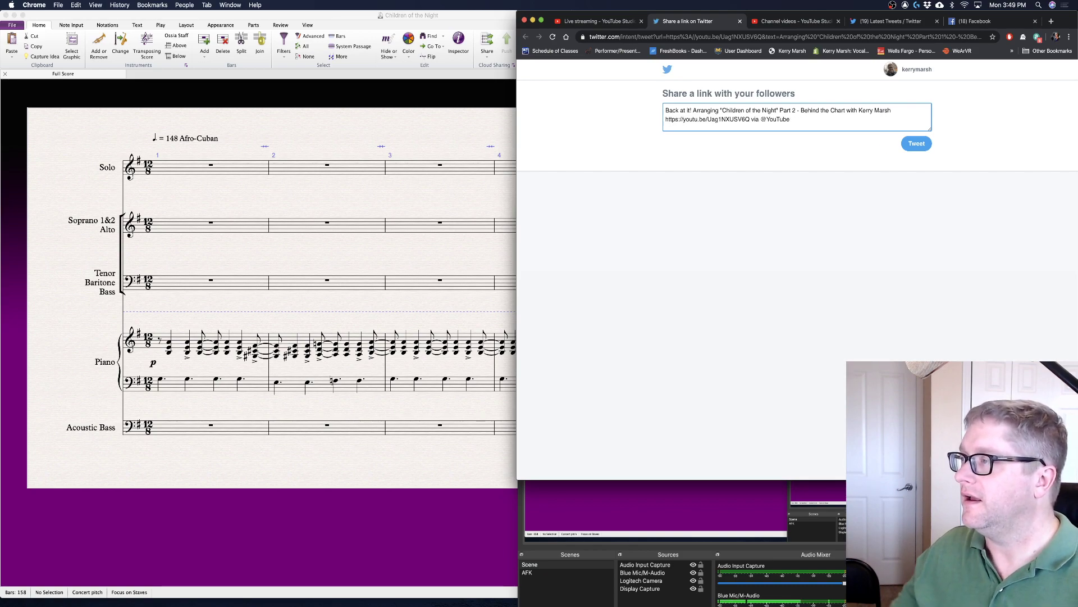
pyautogui.moveTo(752, 119); pyautogui.dragTo(790, 119)
pyautogui.press('BackSpace')
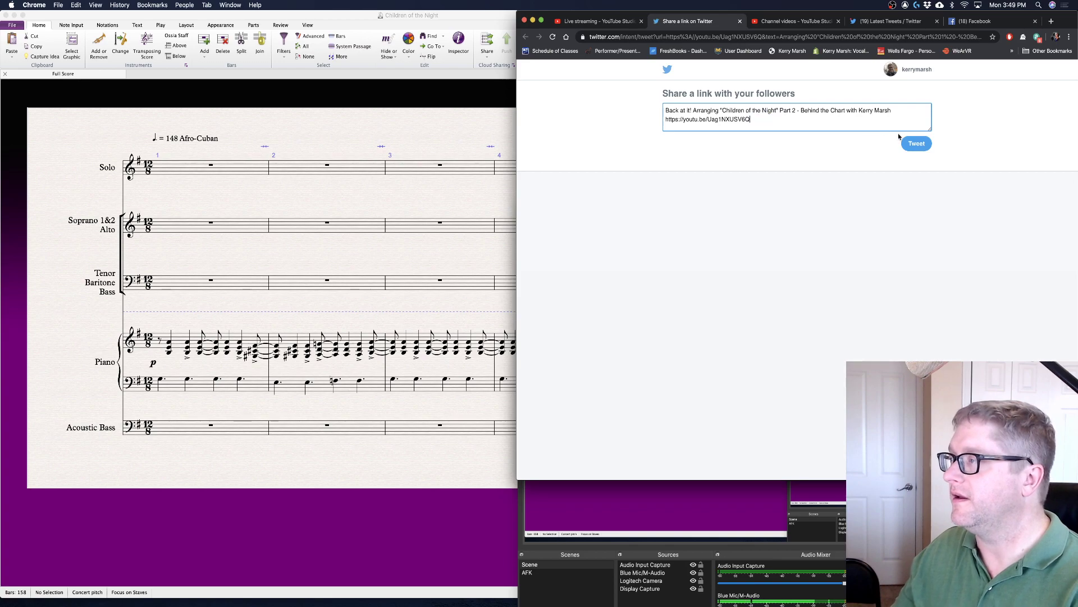
pyautogui.click(916, 143)
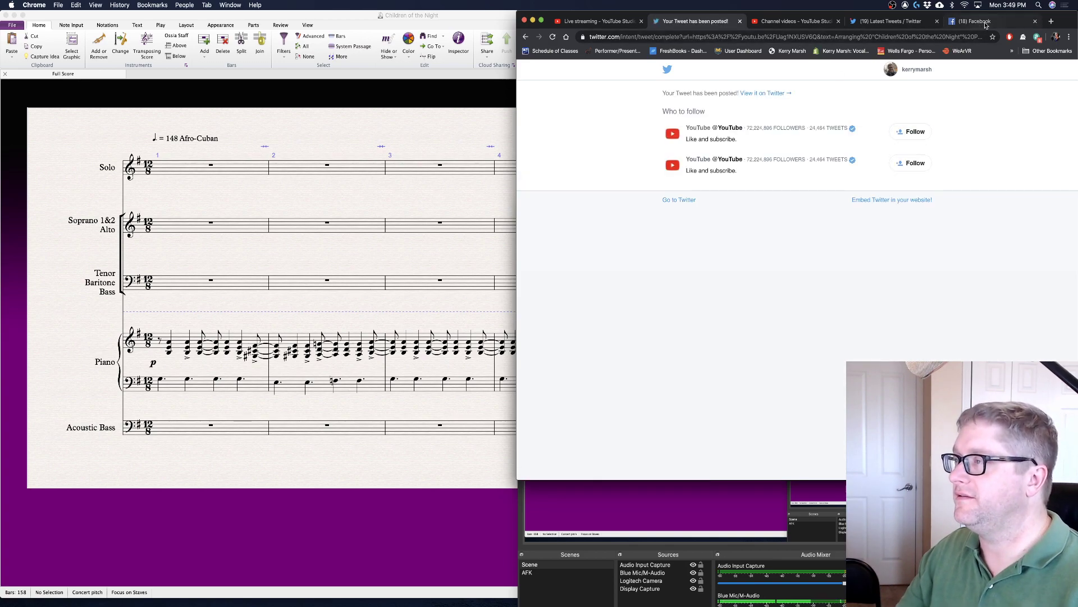
pyautogui.click(740, 22)
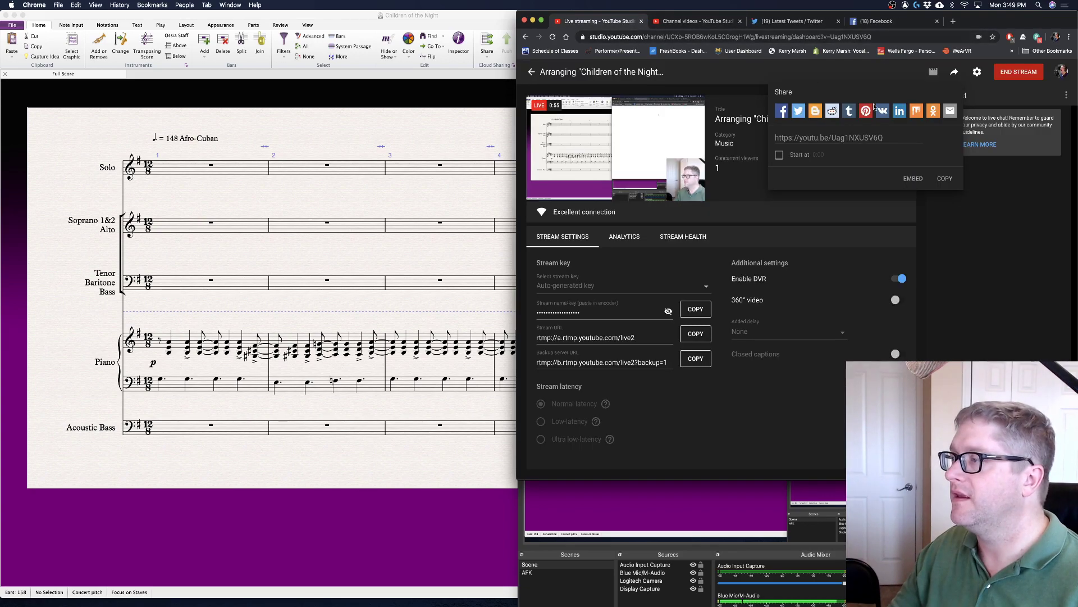
# - Start a Facebook share of the stream, and save the stream's title with its part number set to 2
pyautogui.click(782, 112)
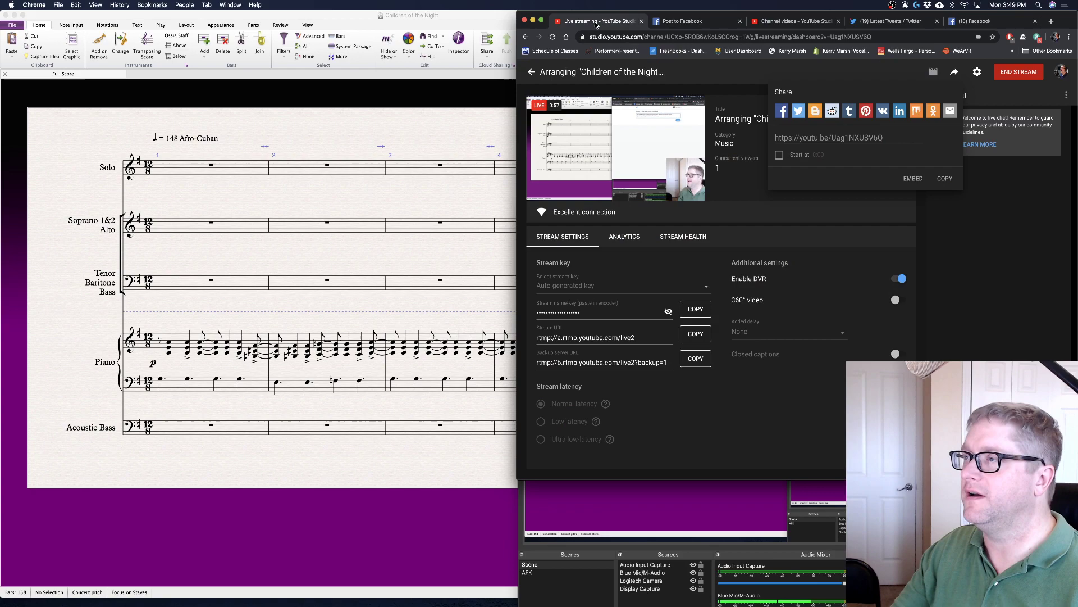
pyautogui.click(597, 22)
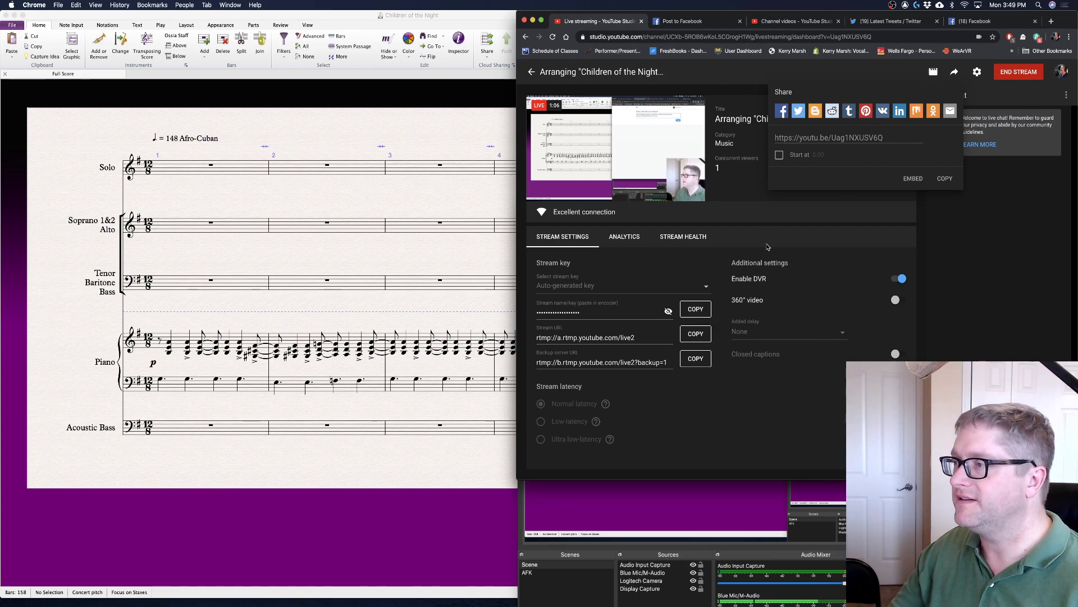
pyautogui.click(784, 235)
pyautogui.click(882, 119)
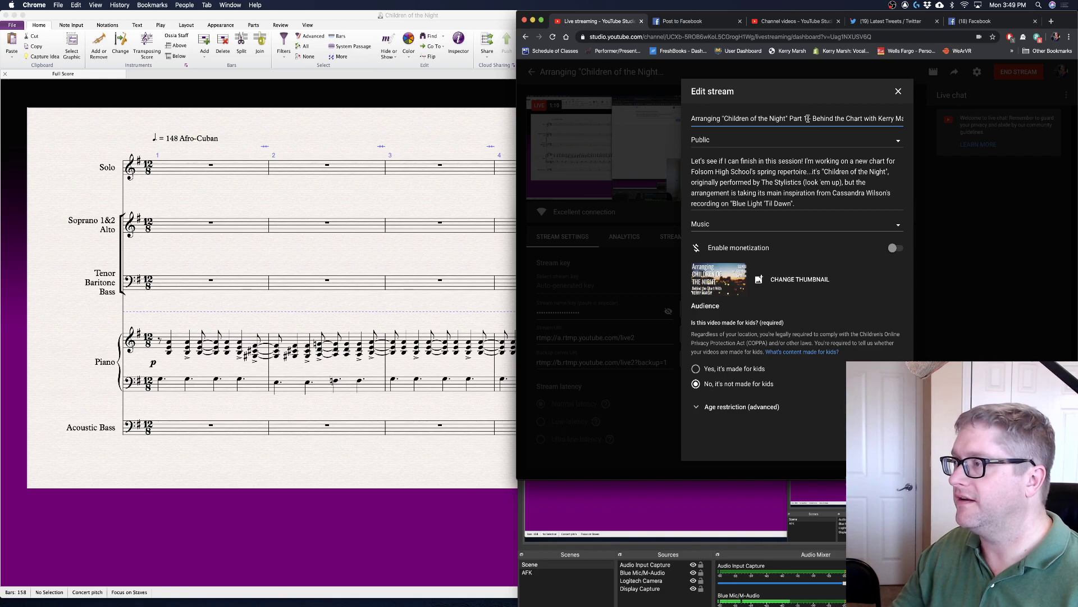
pyautogui.press('BackSpace')
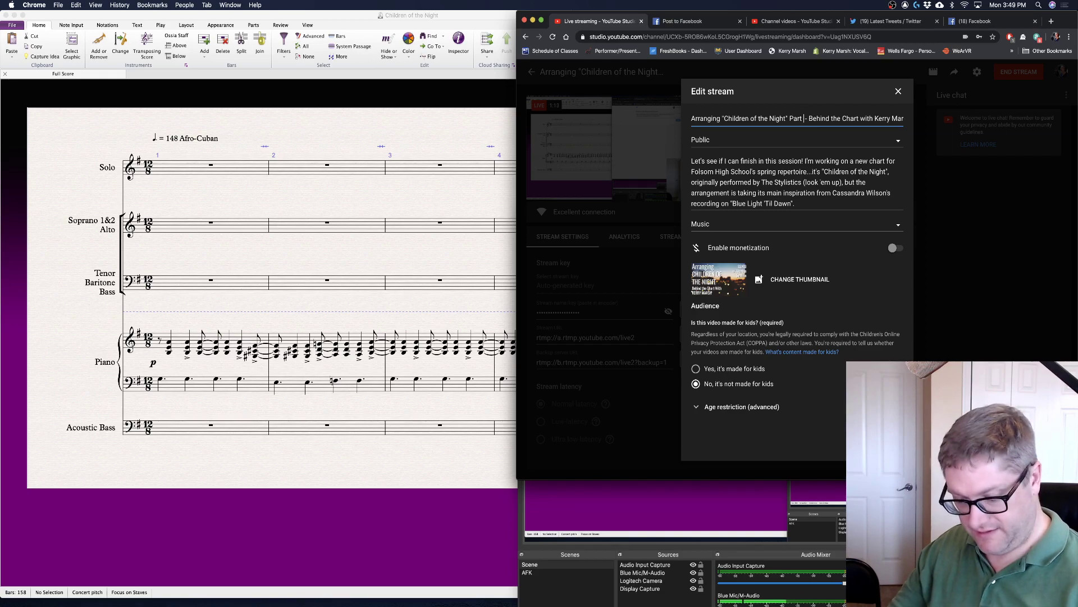
pyautogui.write('12')
pyautogui.press('BackSpace')
pyautogui.press('BackSpace')
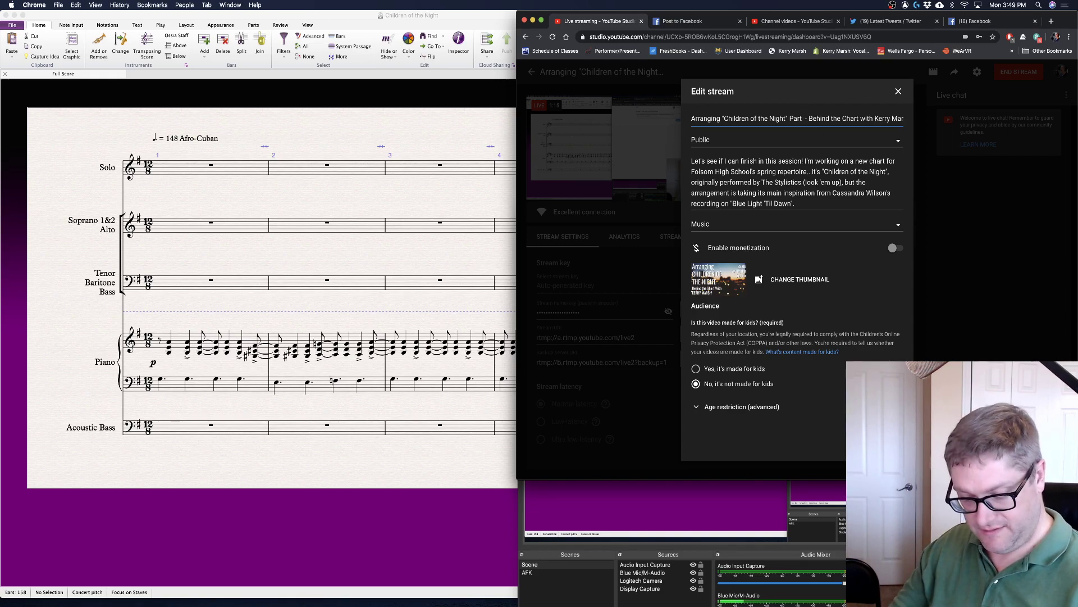
pyautogui.write('2')
pyautogui.click(890, 444)
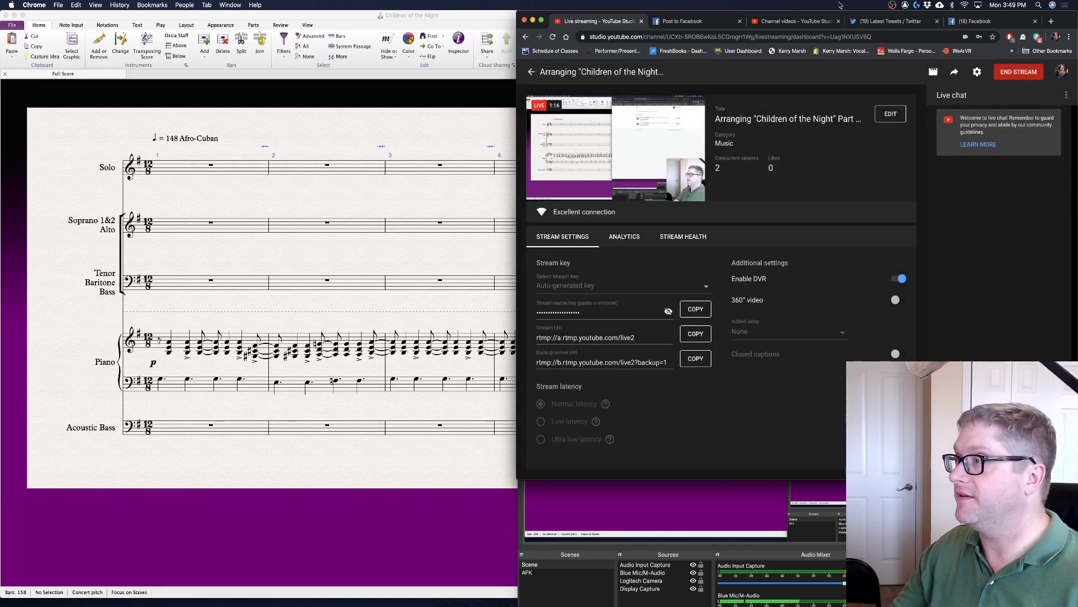
# - Check the title in the pending Facebook share, and close both the share page and the other Facebook page
pyautogui.click(674, 24)
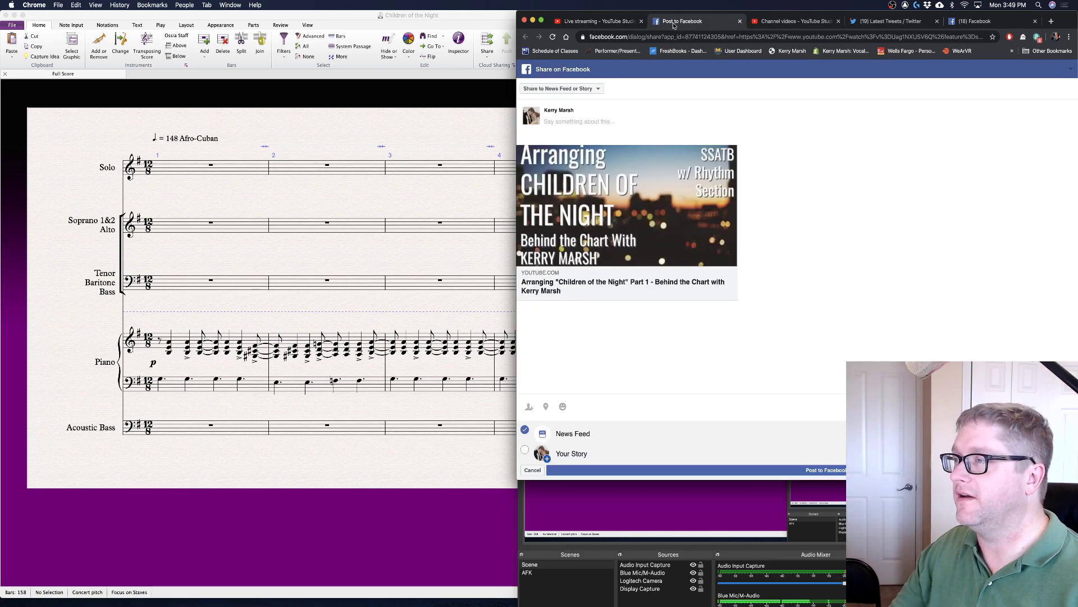
pyautogui.click(578, 25)
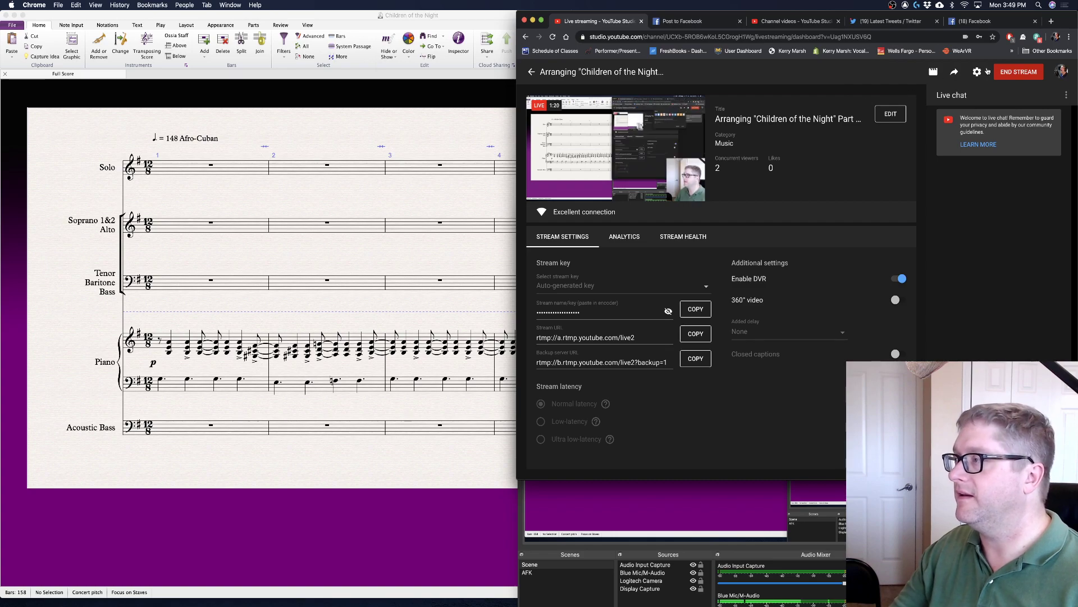
pyautogui.click(1036, 22)
pyautogui.click(744, 21)
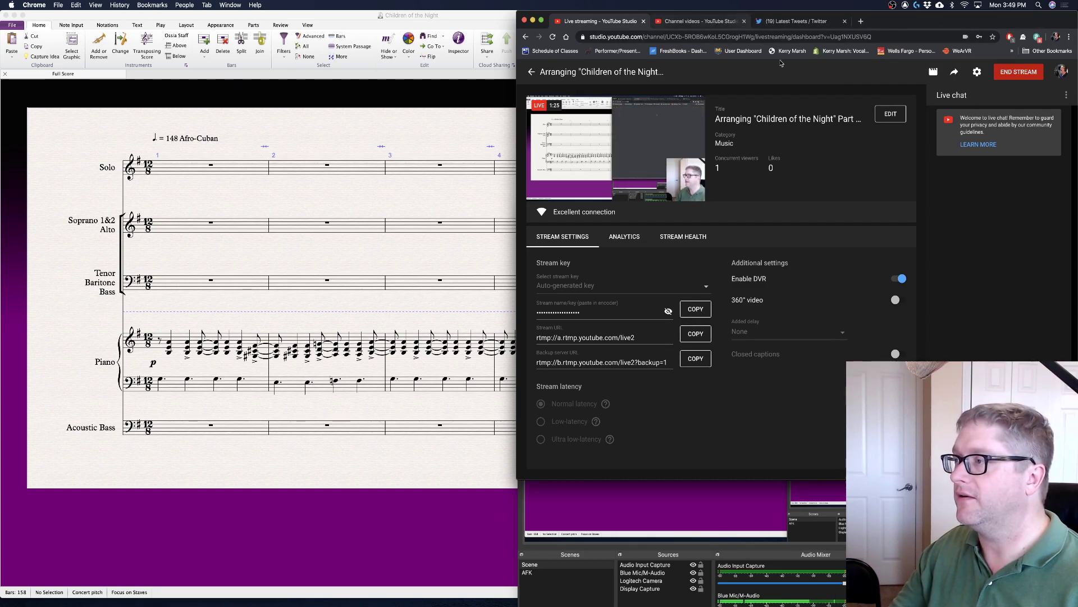
# - Share the live stream to the Facebook News Feed with the message "Back to work, if you'd like to stop by!"
pyautogui.click(955, 72)
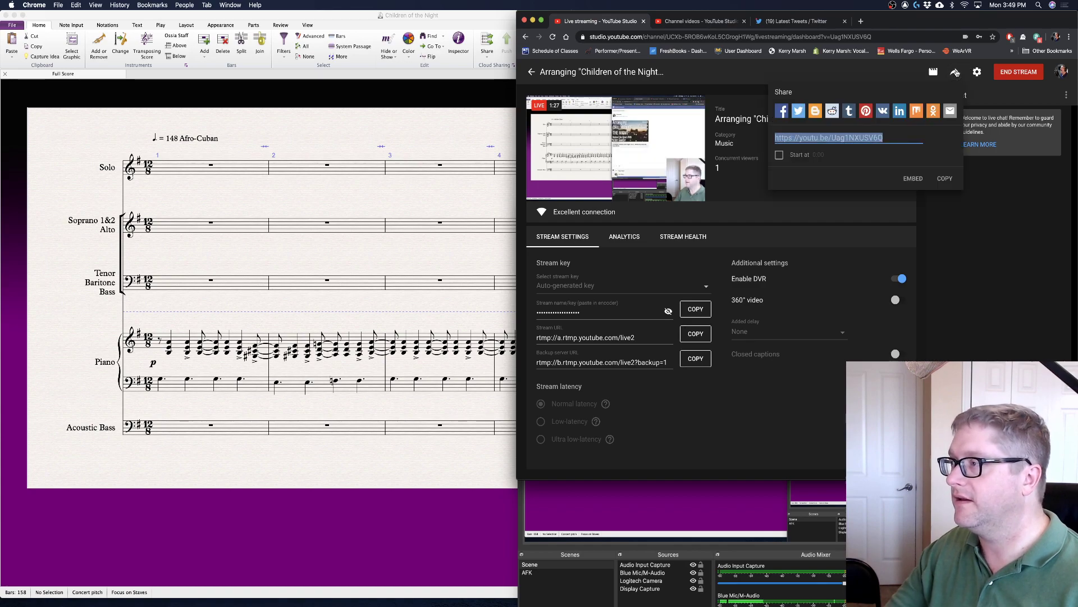
pyautogui.click(783, 112)
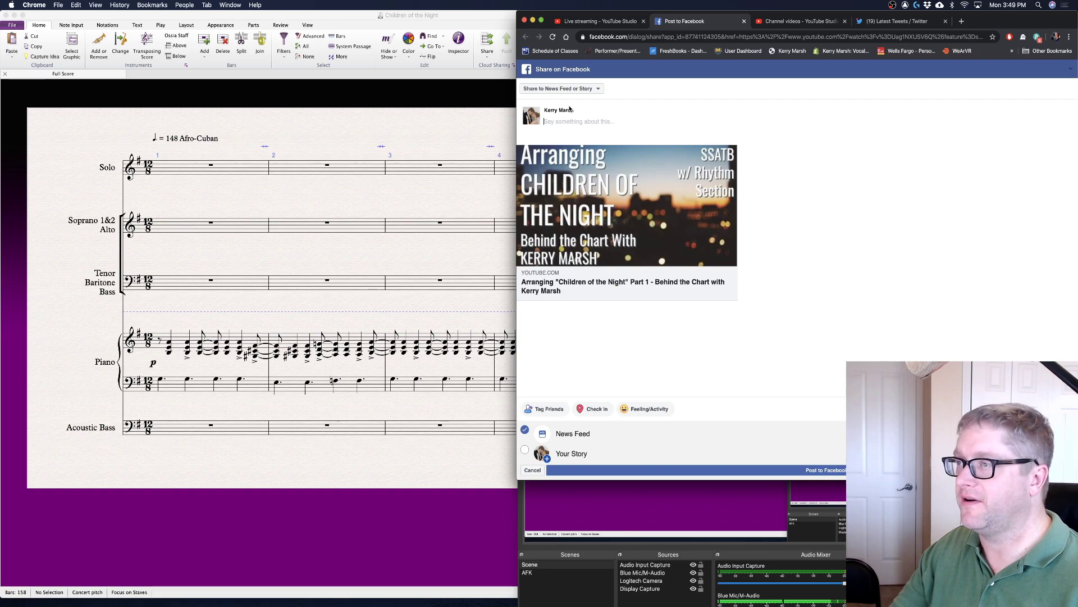
pyautogui.click(568, 131)
pyautogui.write('Back')
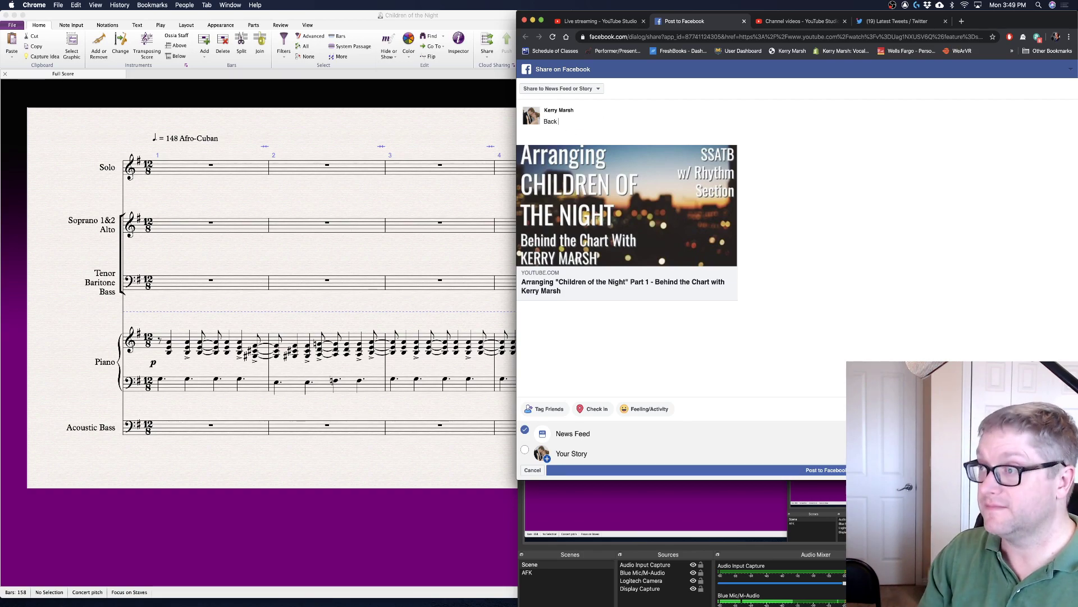
pyautogui.write(' to work, i')
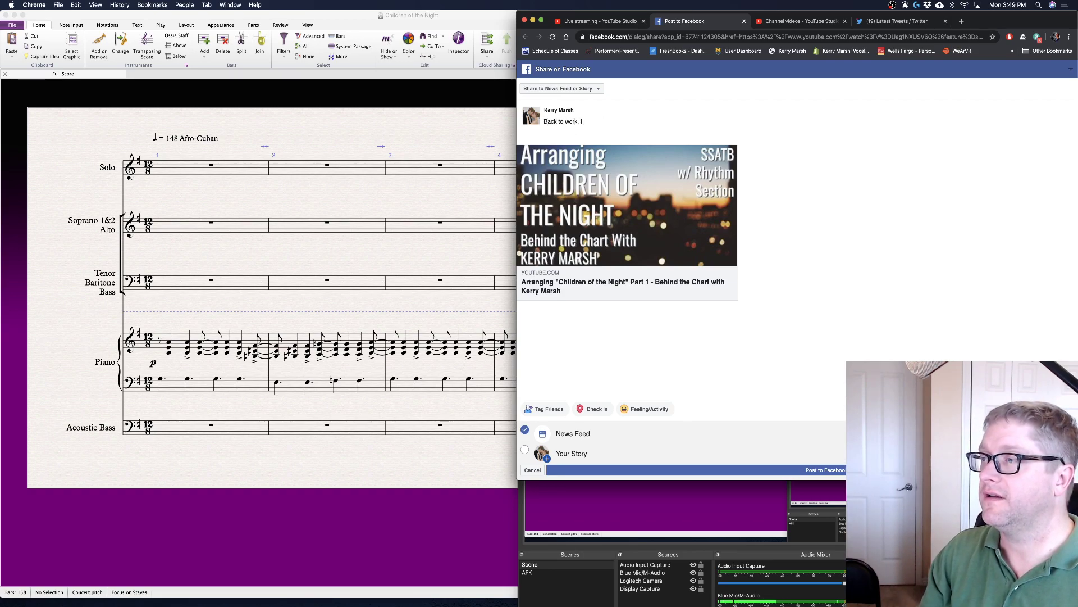
pyautogui.write("f you'd like to stop by!")
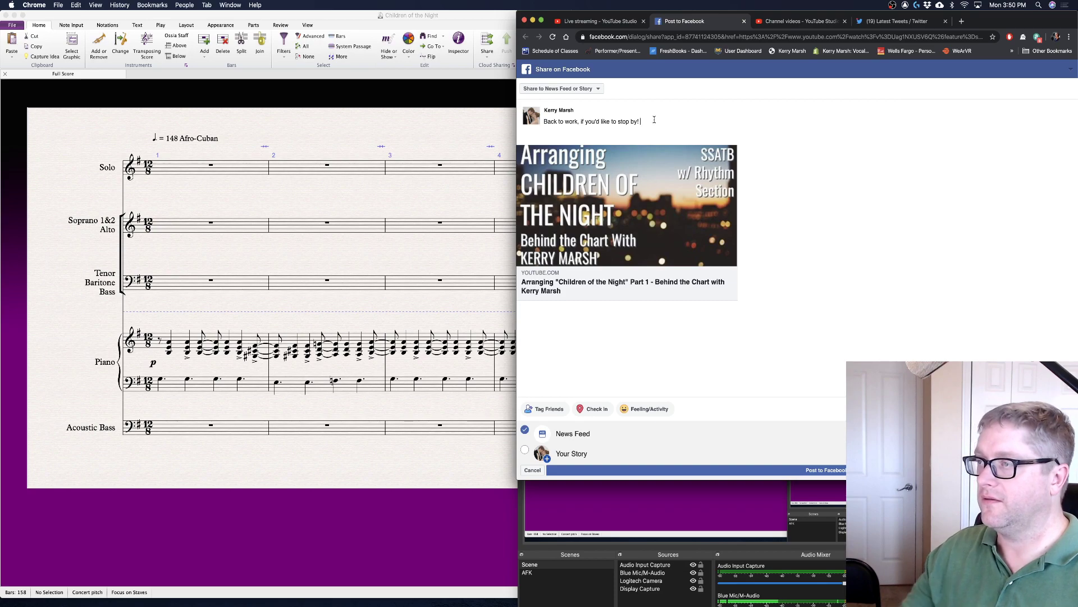
pyautogui.click(826, 470)
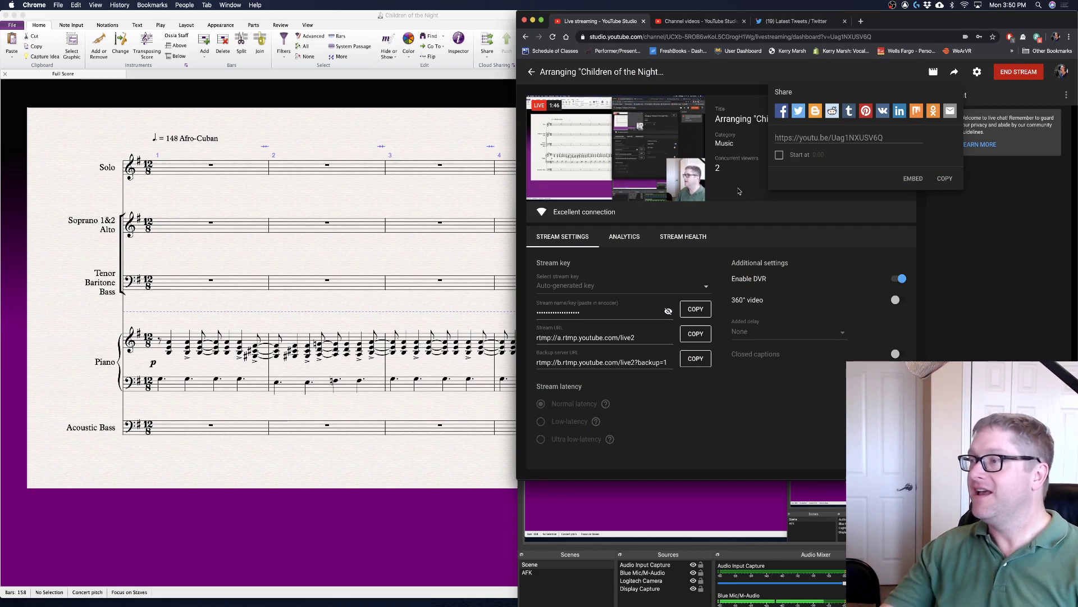
pyautogui.click(766, 197)
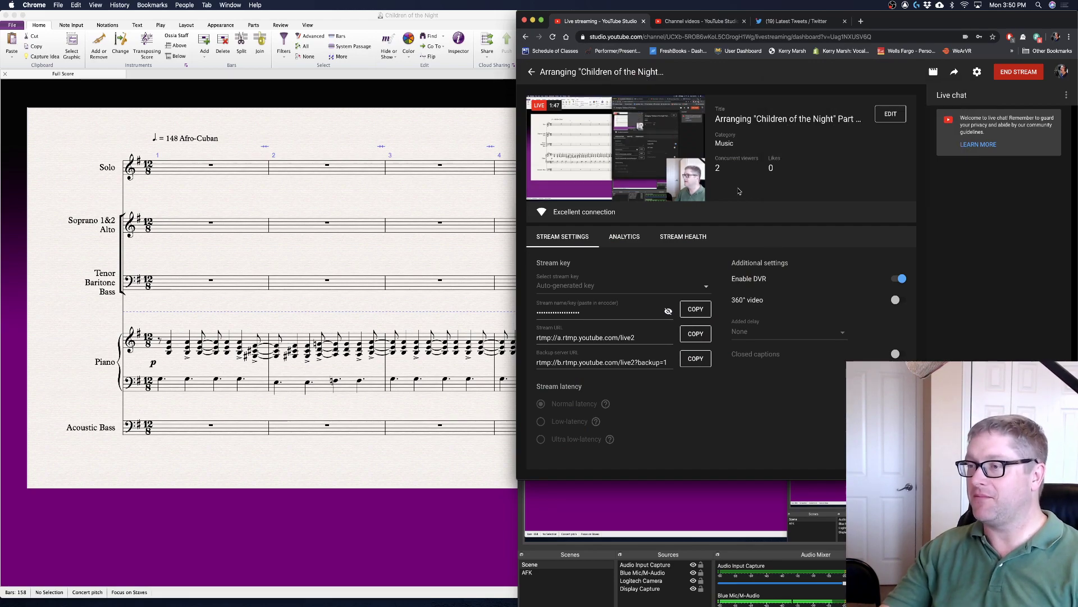
# - Minimize the OBS window and move the YouTube Studio browser window down the desktop
pyautogui.click(667, 522)
pyautogui.click(531, 206)
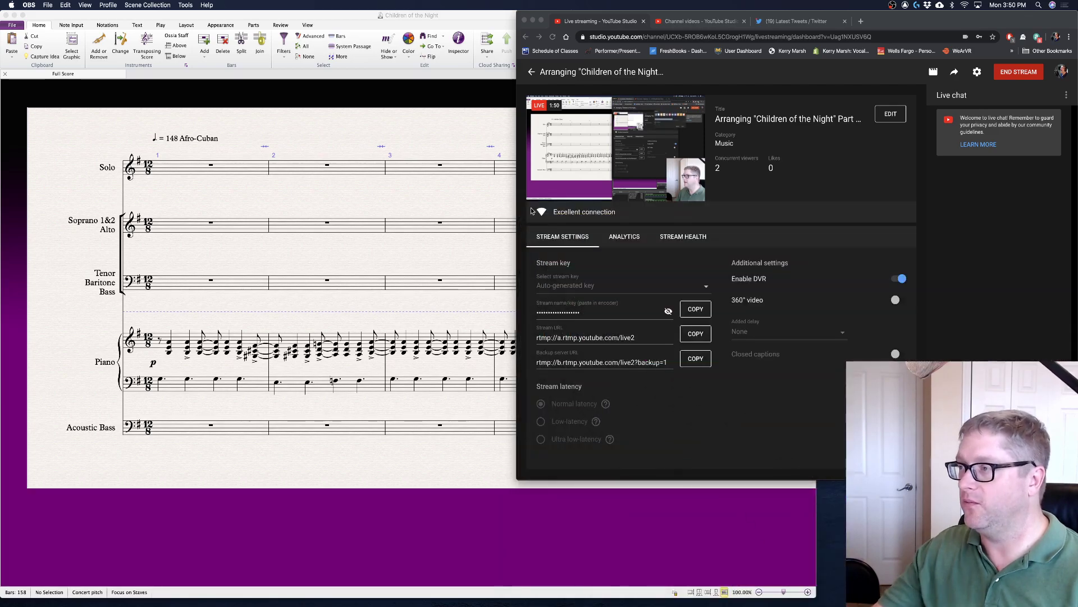
pyautogui.moveTo(1014, 19); pyautogui.dragTo(1013, 178)
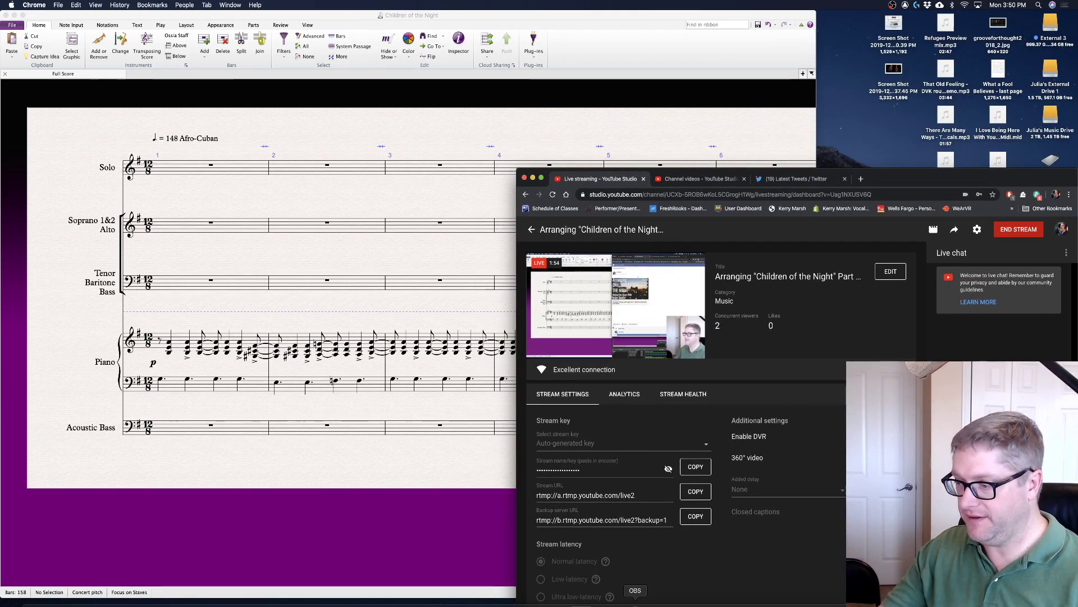
# - Switch to Transcribe!, open "04 Children of the Night.xsc", and place its window beside the score and above the browser window
pyautogui.click(475, 602)
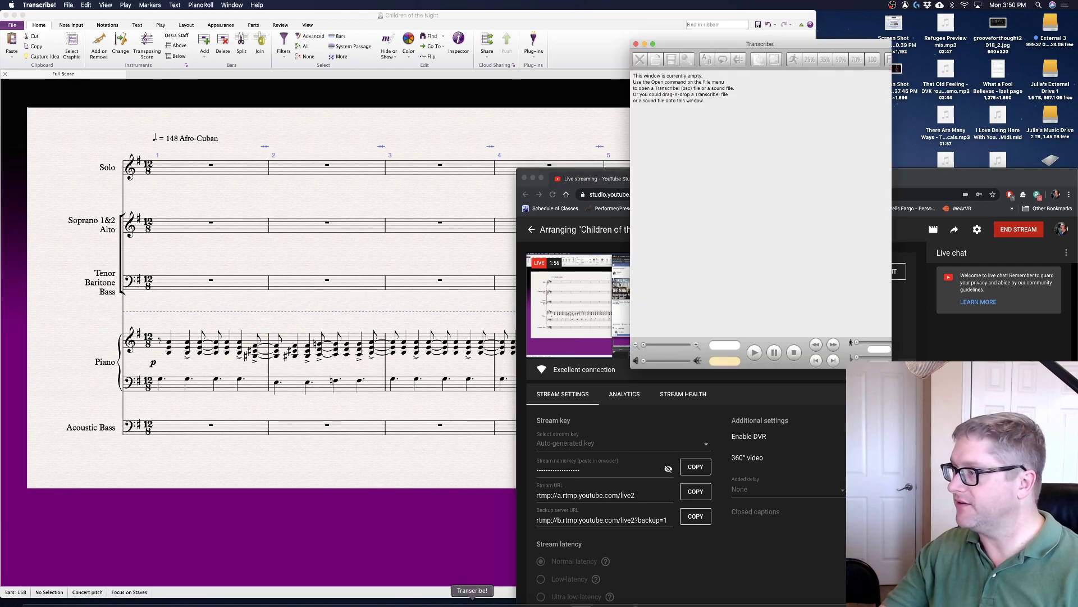
pyautogui.click(602, 205)
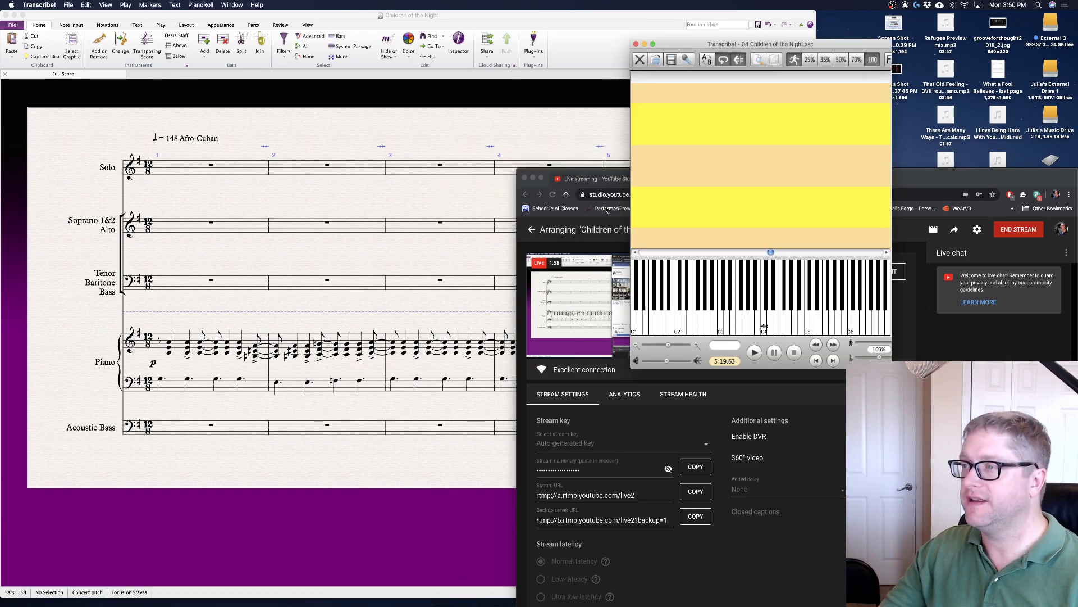
pyautogui.moveTo(789, 44); pyautogui.dragTo(976, 14)
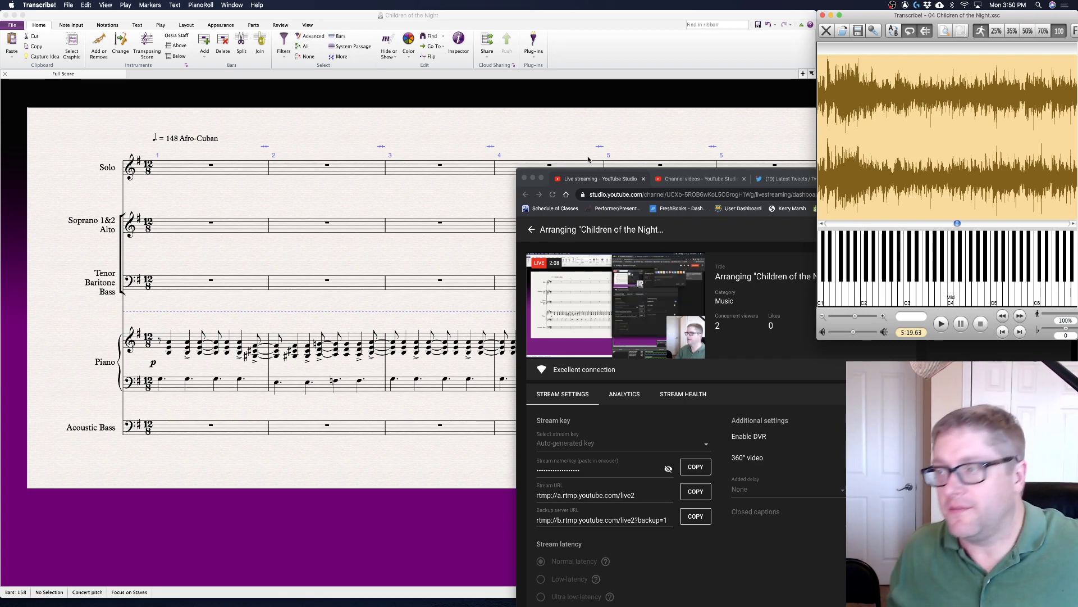
# - Bring the "Children of the Night" score in Sibelius to the front and look over its opening bars up to letter B
pyautogui.click(532, 179)
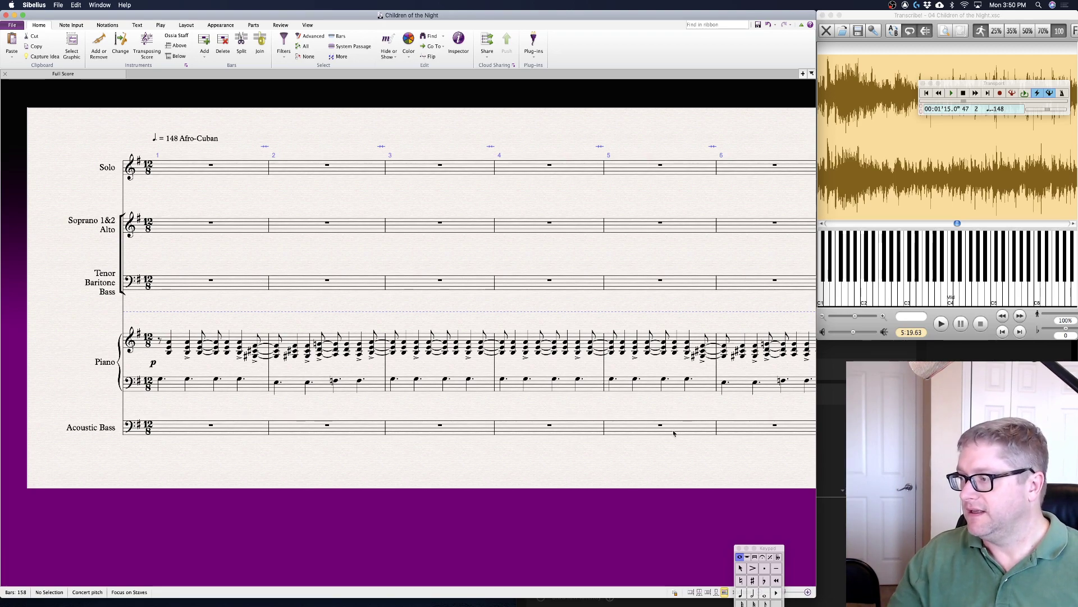
pyautogui.press('super+Tab')
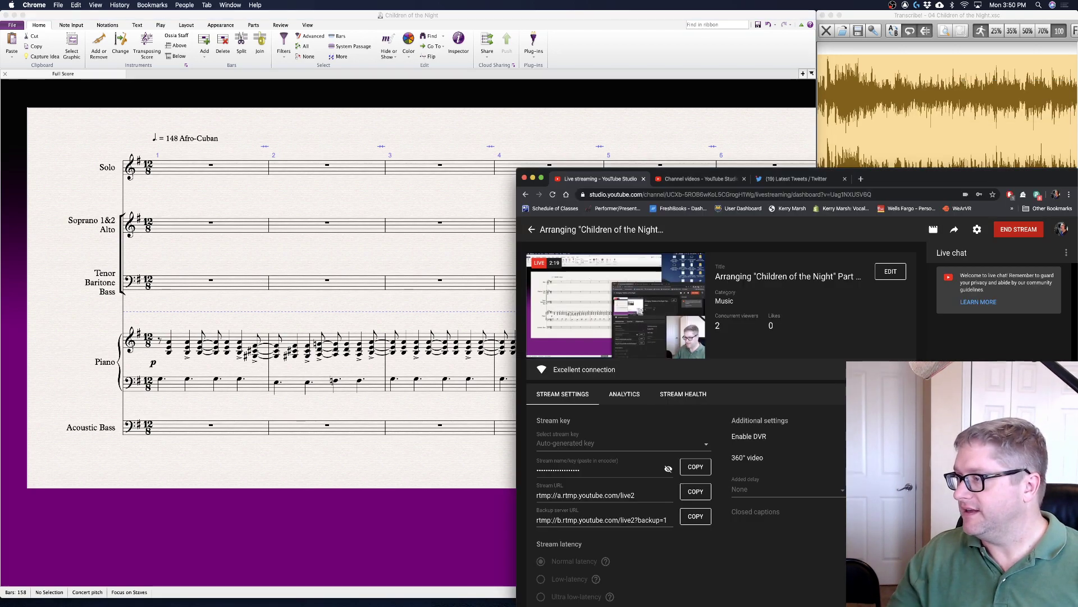
pyautogui.click(423, 487)
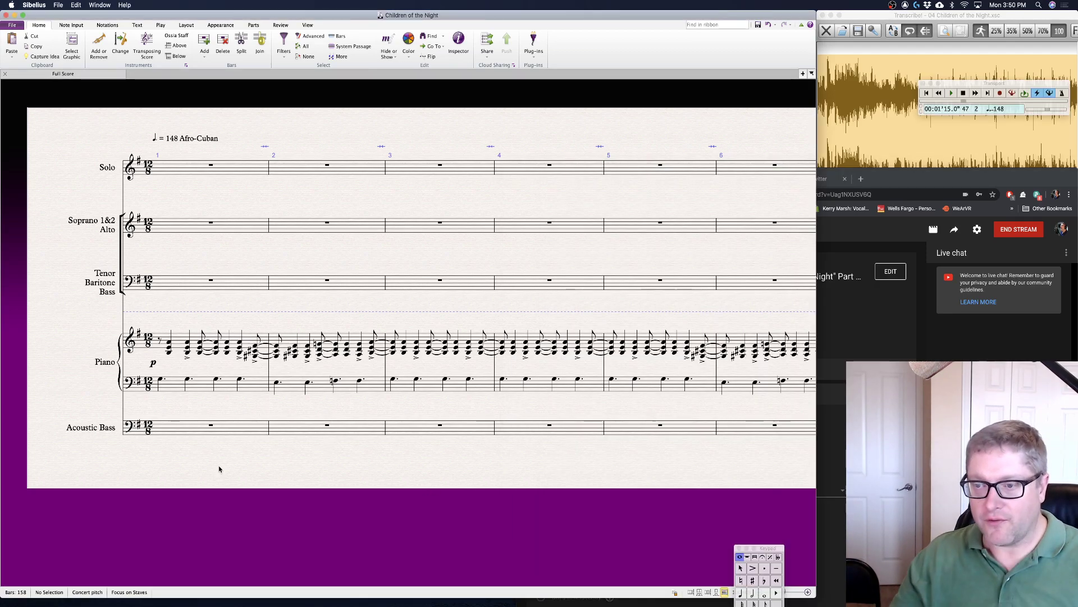
pyautogui.hscroll(20, 180, 473)
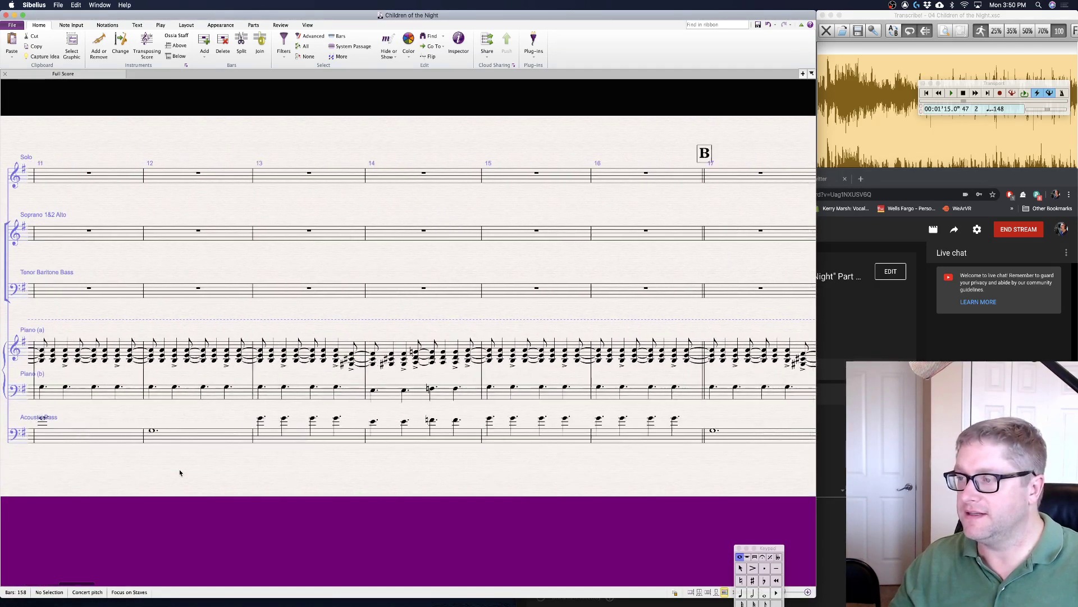
pyautogui.hscroll(-20, 179, 472)
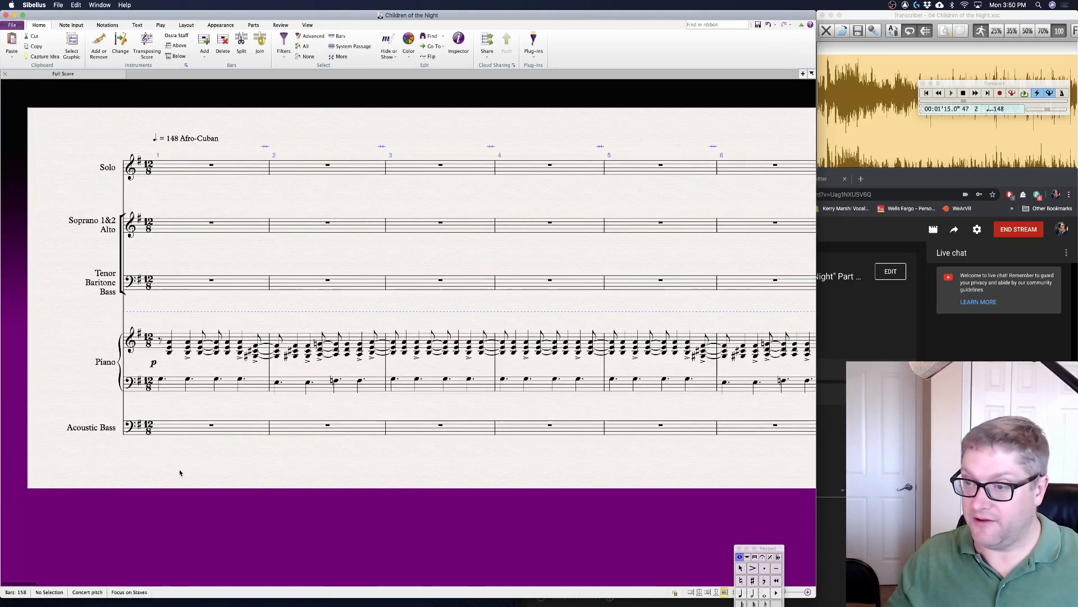
# - Select the first piano left-hand note in bar 1, play the score briefly, and save it
pyautogui.click(160, 381)
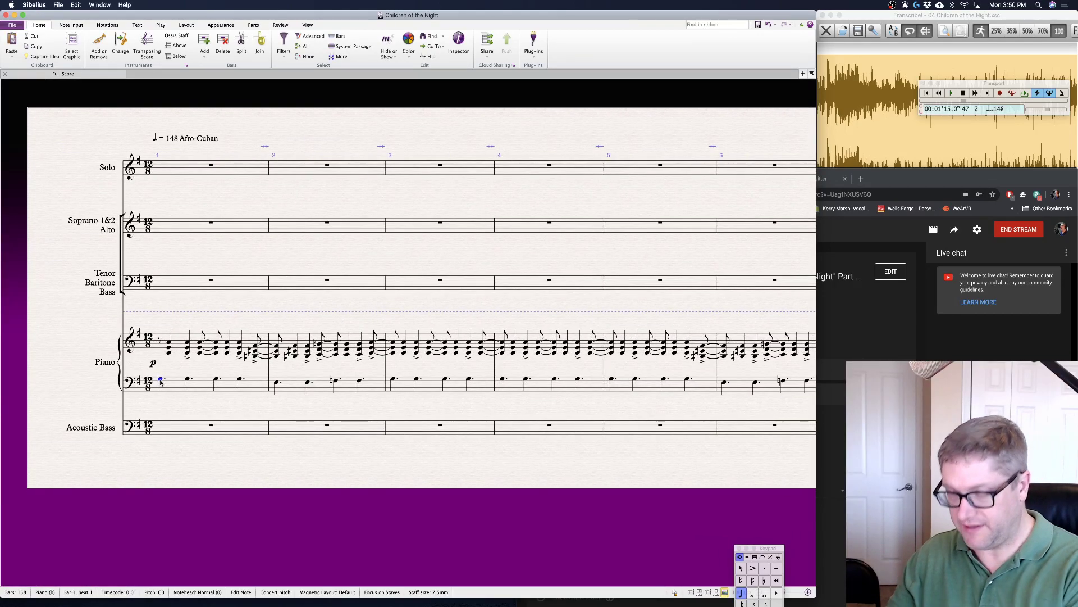
pyautogui.press('space')
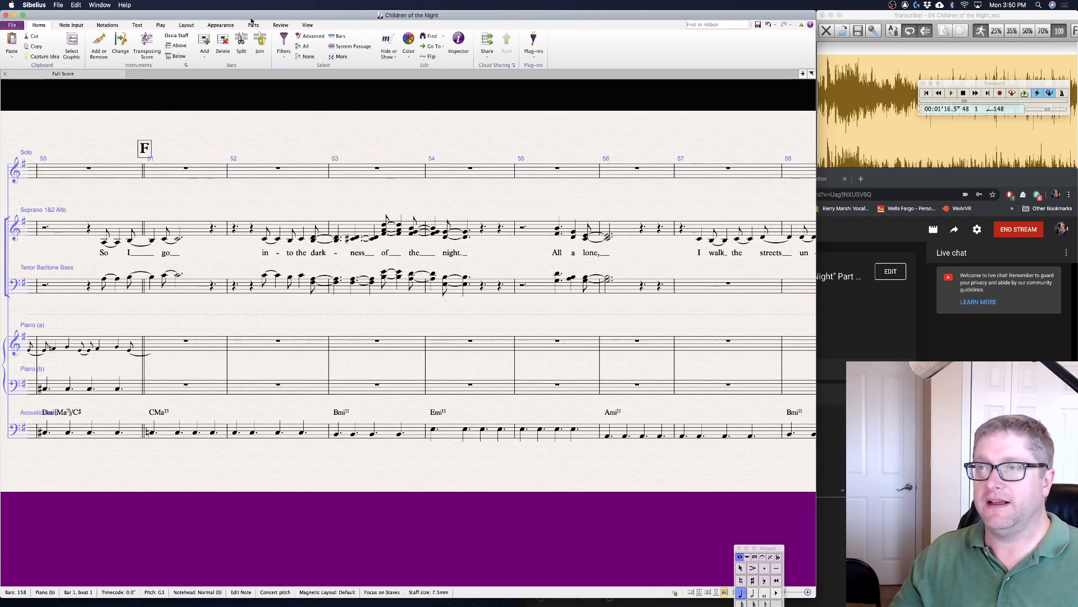
pyautogui.press('super+s')
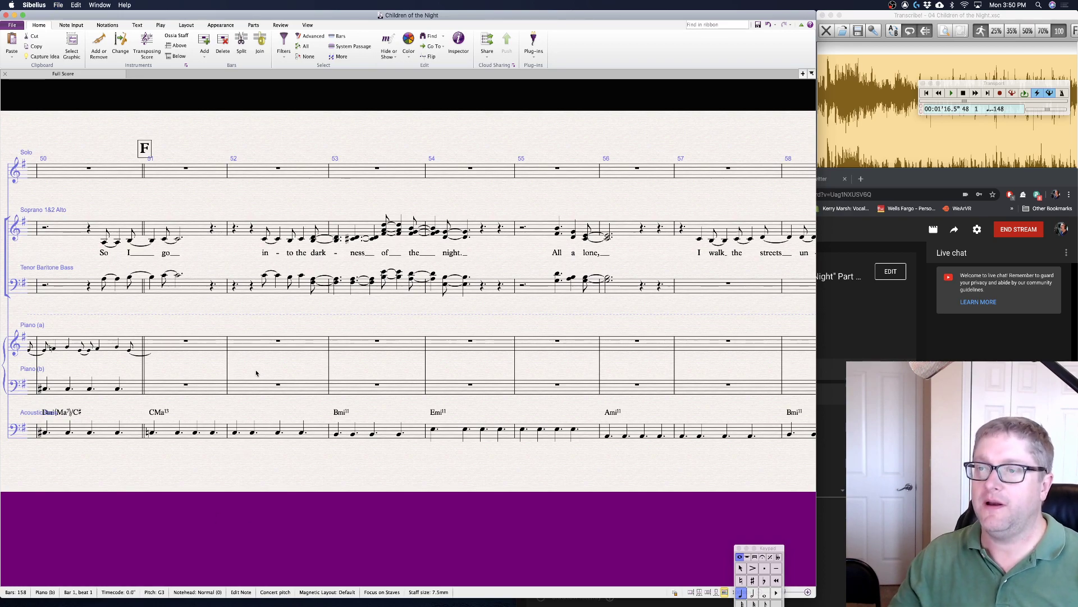
# - Play the score from the Tenor Baritone Bass entry in bar 50 and stop at bar 60
pyautogui.click(104, 277)
pyautogui.press('p')
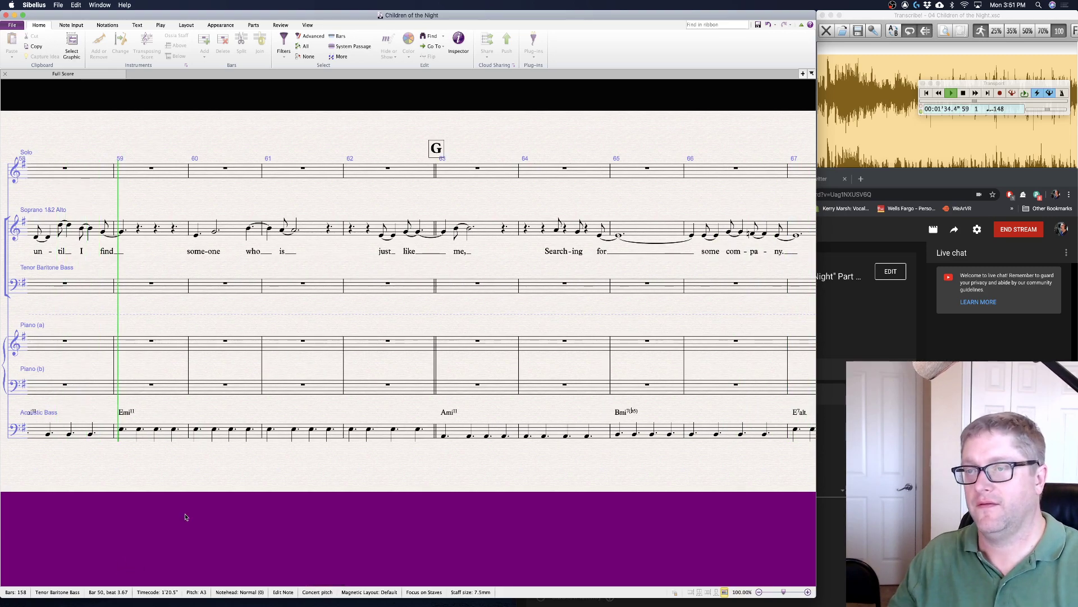
pyautogui.press('space')
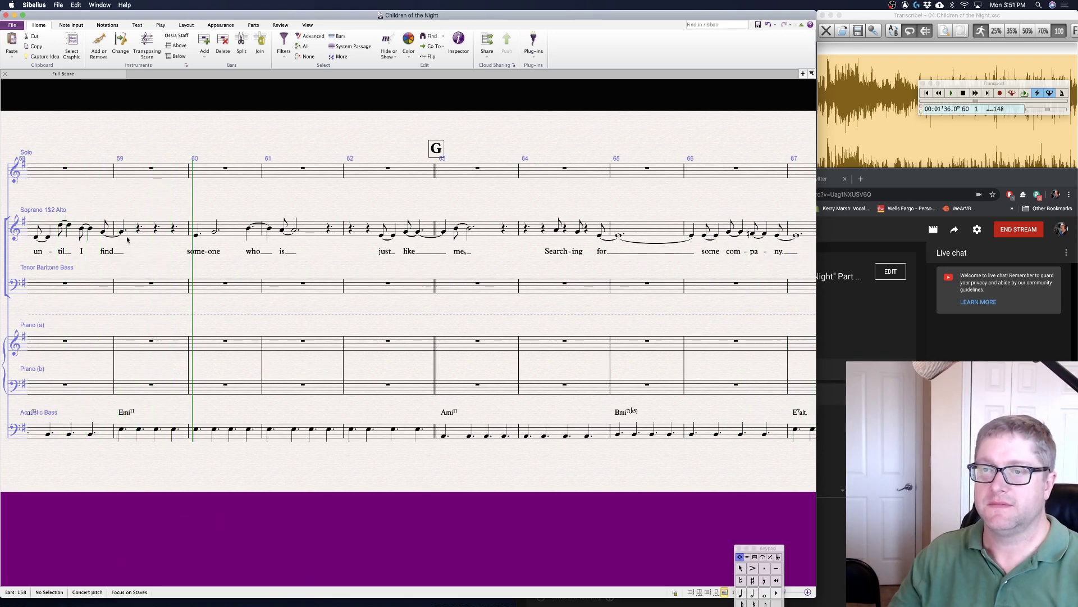
# - Lengthen the Soprano 1&2 Alto note at the start of bar 59 to a dotted half note
pyautogui.click(122, 233)
pyautogui.press('Escape')
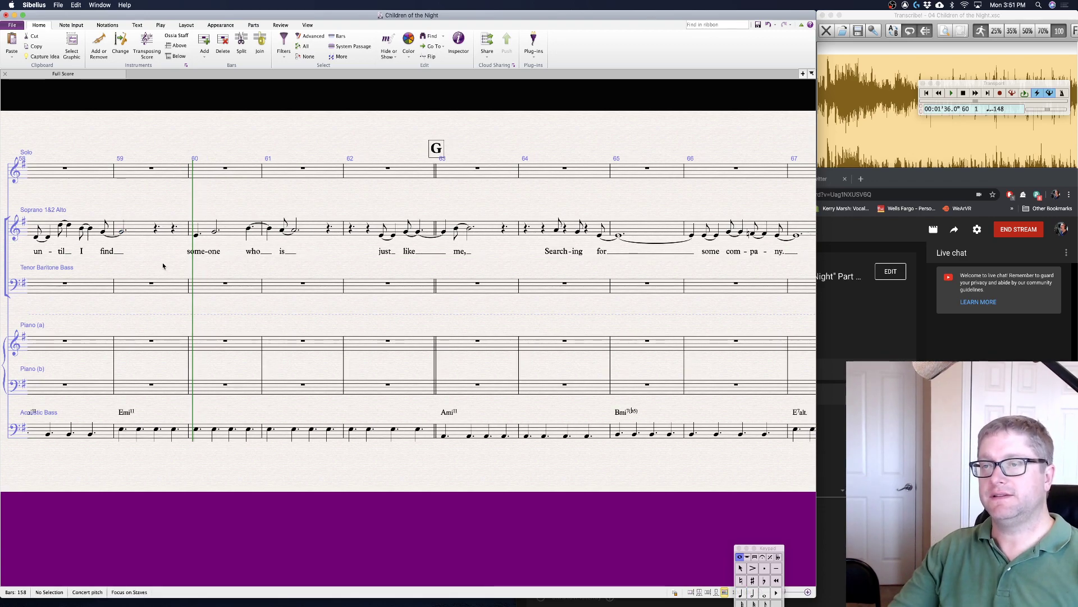
# - Merge the two rests ending bar 56 into one dotted half rest in both the Soprano 1&2 Alto and Tenor Baritone Bass staves
pyautogui.hscroll(-3, 157, 266)
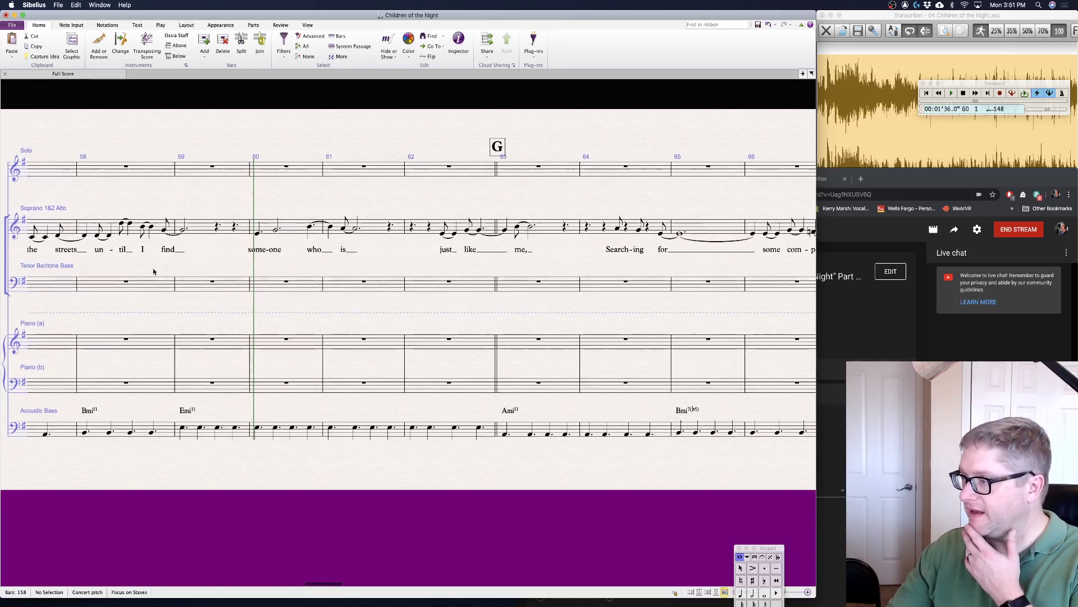
pyautogui.hscroll(-10, 153, 272)
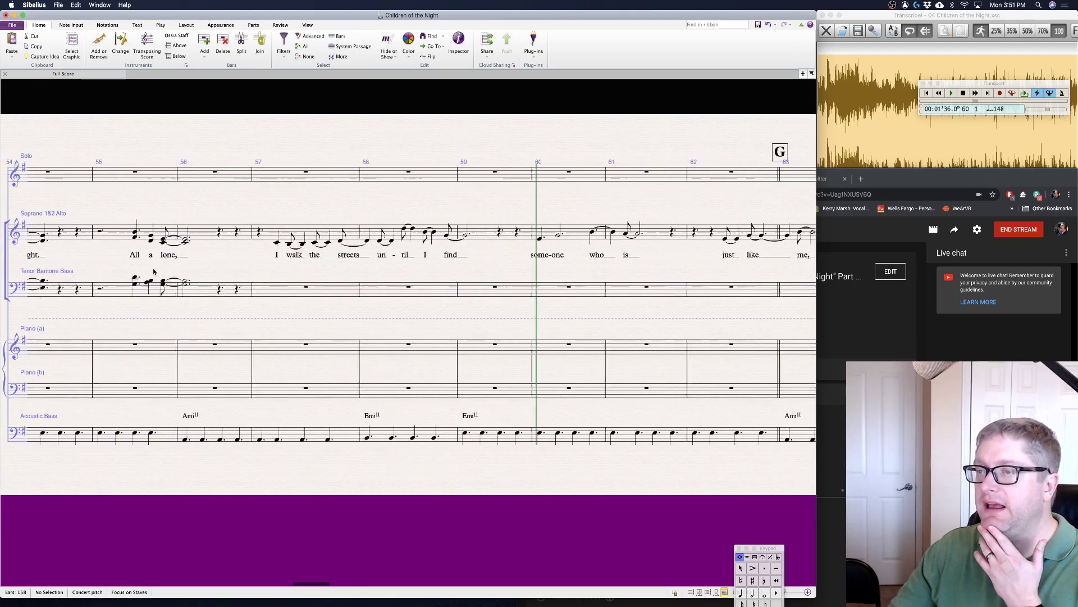
pyautogui.hscroll(3, 154, 272)
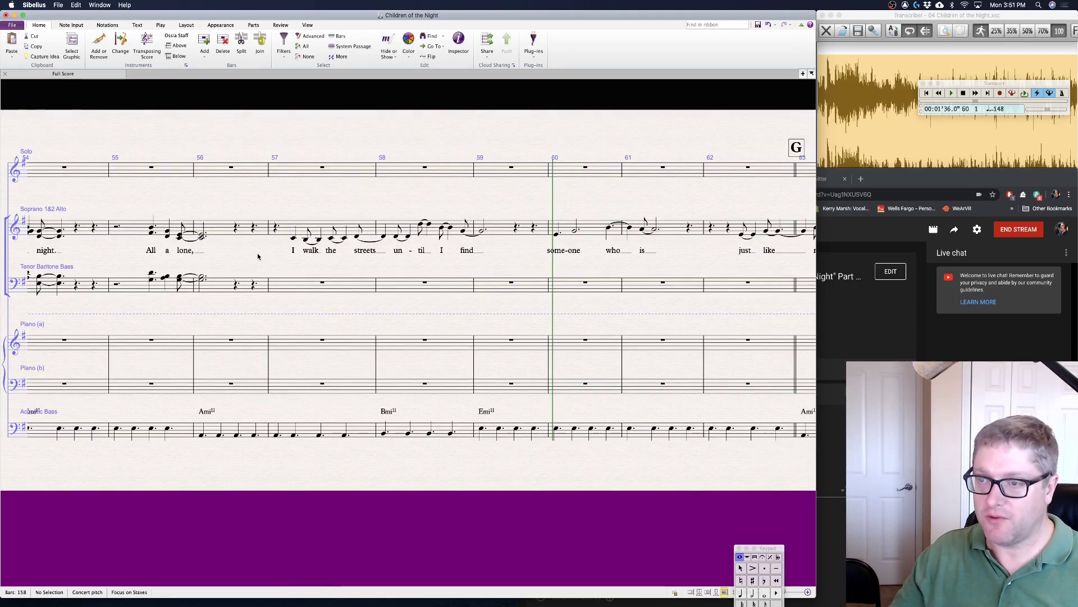
pyautogui.click(236, 229)
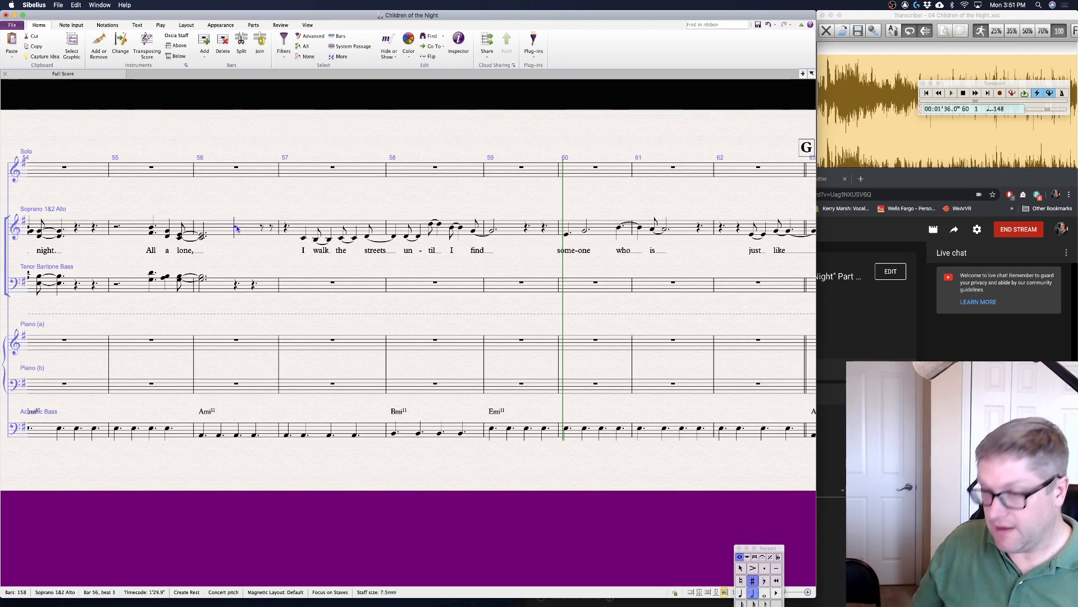
pyautogui.press('Escape')
pyautogui.press('Escape')
pyautogui.click(236, 228)
pyautogui.press('KP_Decimal')
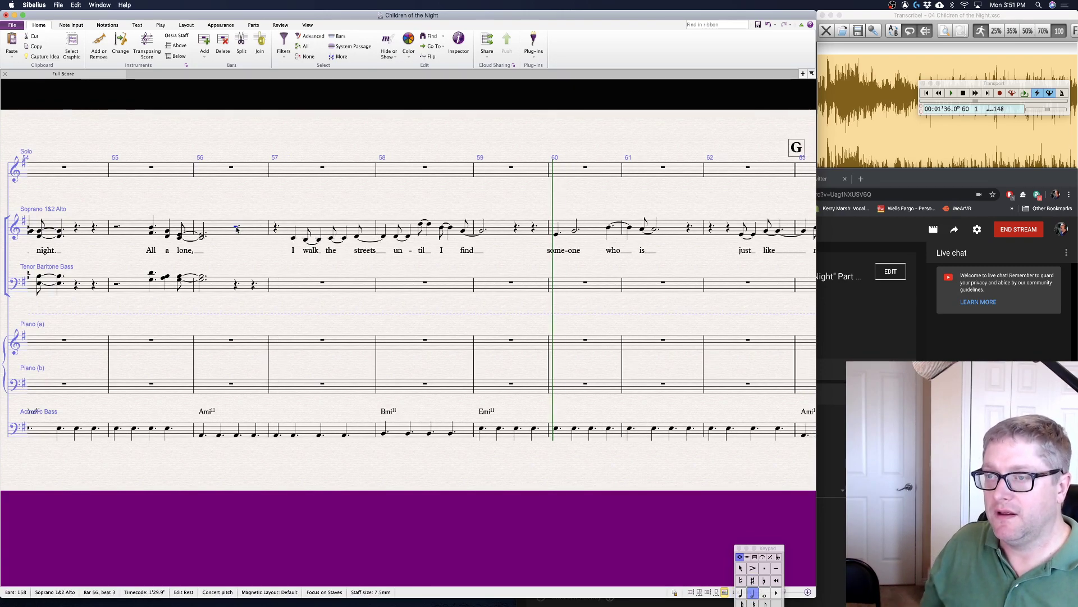
pyautogui.press('Escape')
pyautogui.press('5')
pyautogui.press('.')
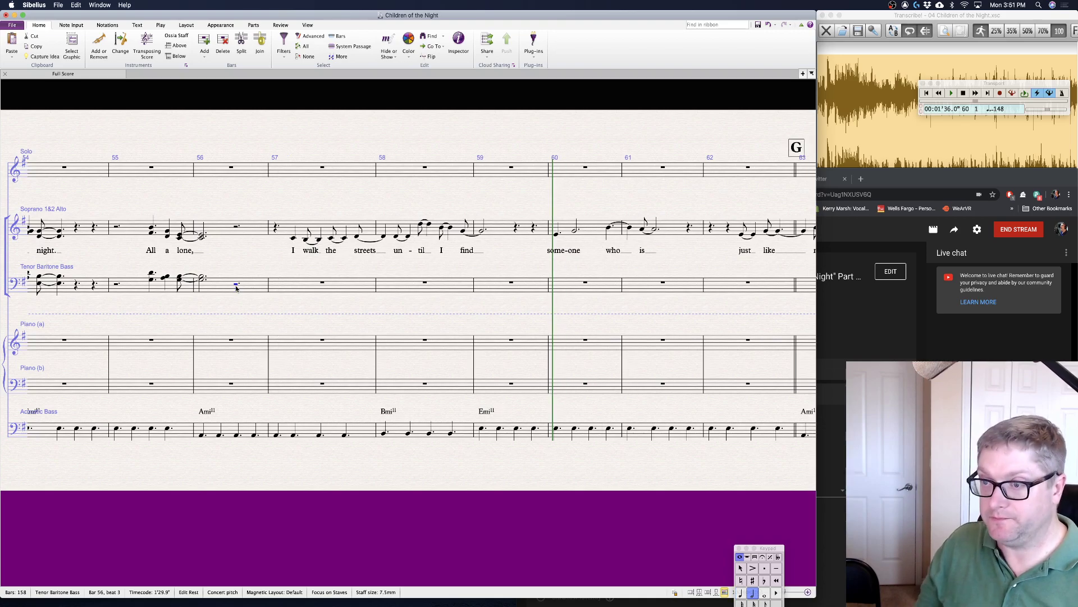
pyautogui.press('Escape')
# - Return to the beginning of the score, play it from the first piano left-hand note, and stop at bar 79
pyautogui.hscroll(-5, 257, 447)
pyautogui.hscroll(5, 258, 446)
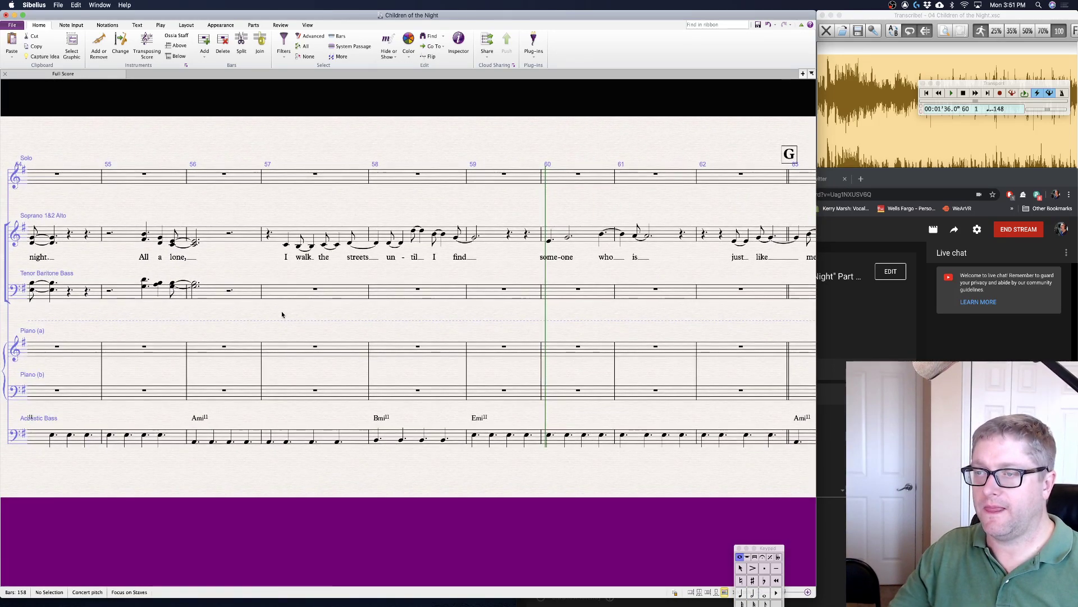
pyautogui.hscroll(-5, 283, 314)
pyautogui.hscroll(4, 282, 313)
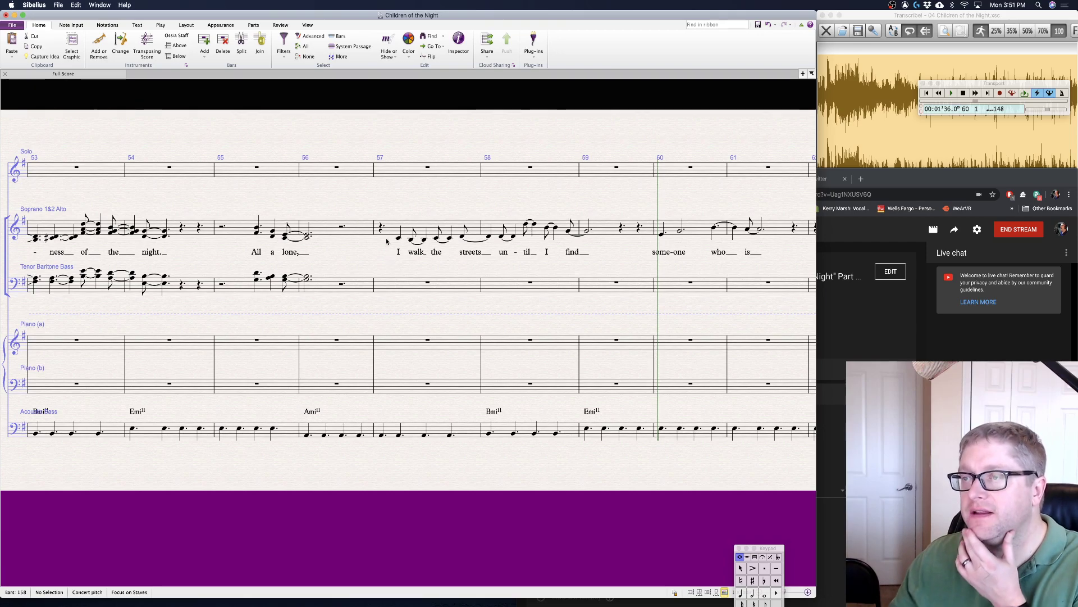
pyautogui.press('super+Home')
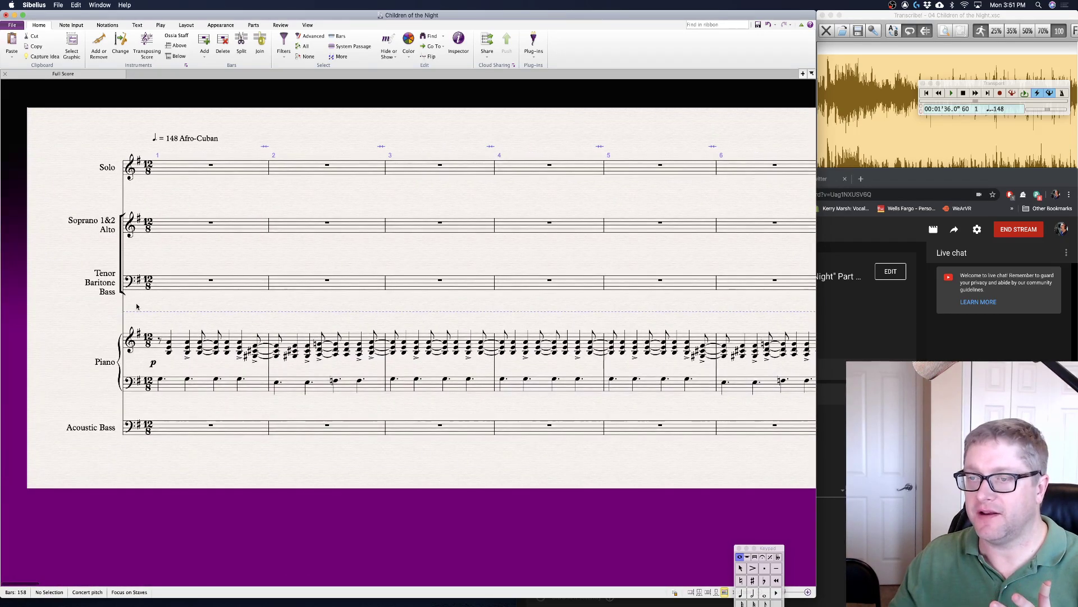
pyautogui.click(161, 381)
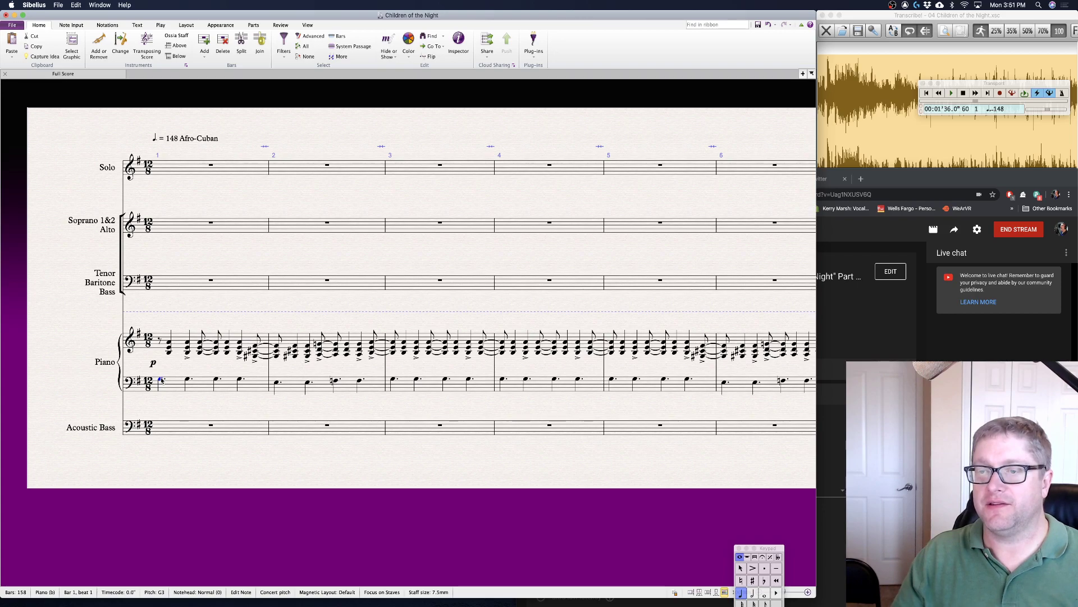
pyautogui.press('space')
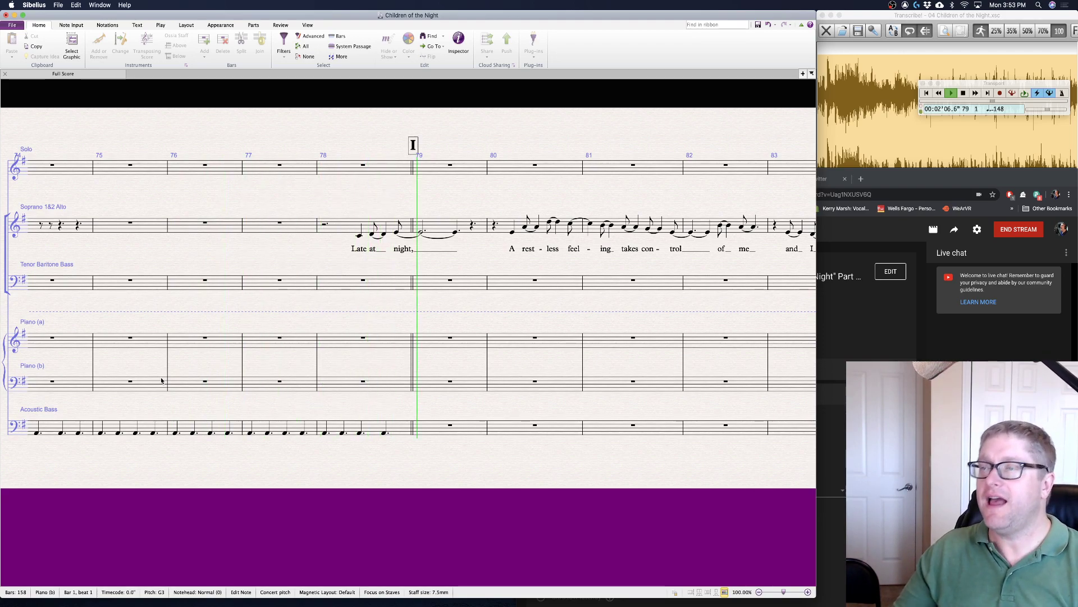
pyautogui.press('space')
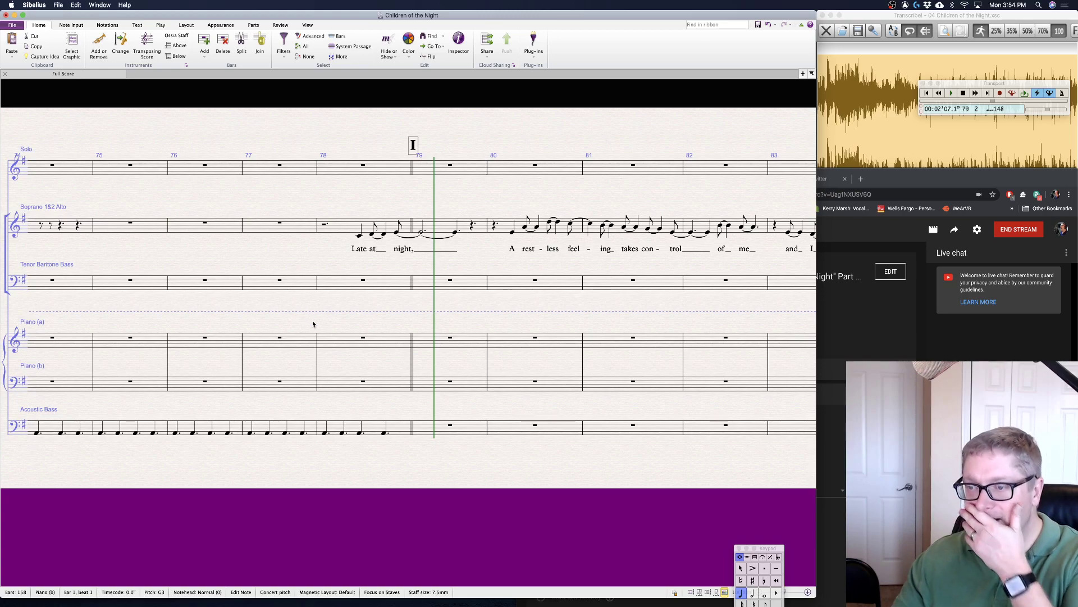
# - Look over the vocal, piano and bass staves from bar 83 to bar 107, around letters J and K
pyautogui.hscroll(10, 361, 343)
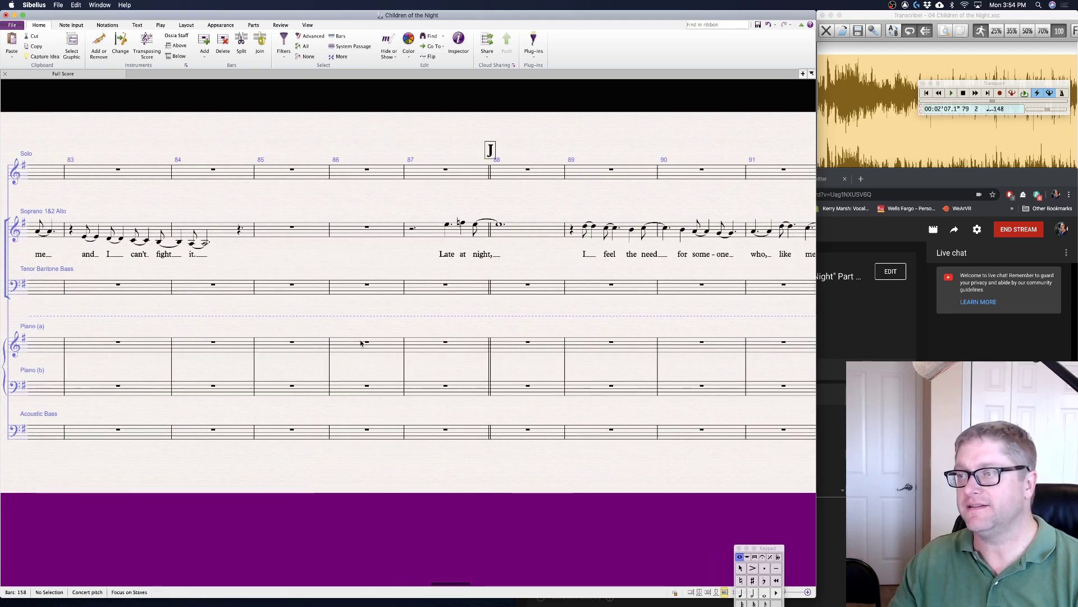
pyautogui.hscroll(15, 361, 343)
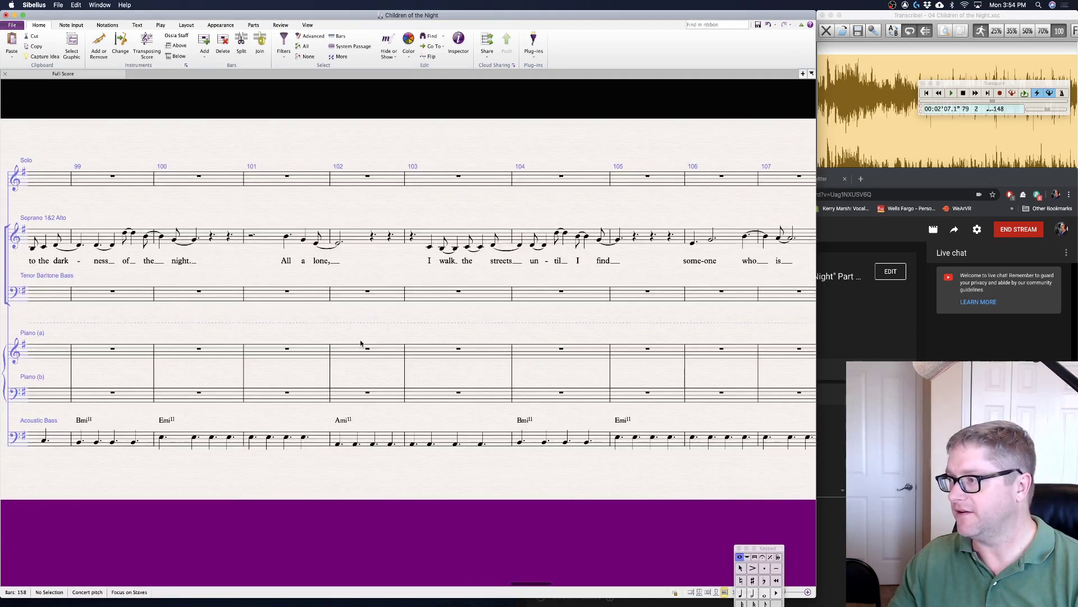
pyautogui.hscroll(-6, 360, 342)
pyautogui.click(874, 318)
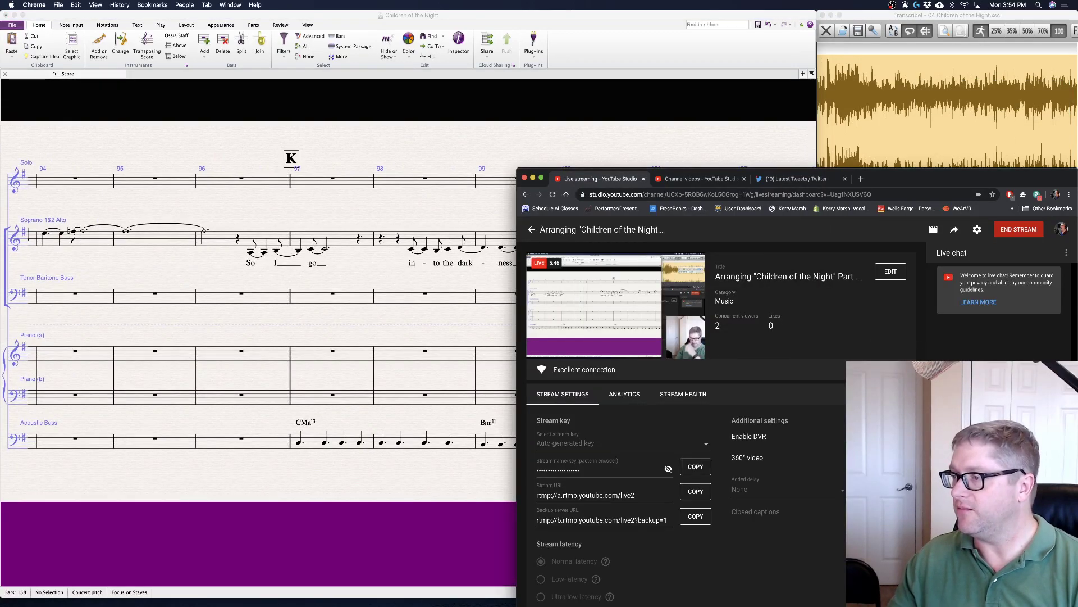
pyautogui.click(340, 316)
pyautogui.hscroll(2, 534, 352)
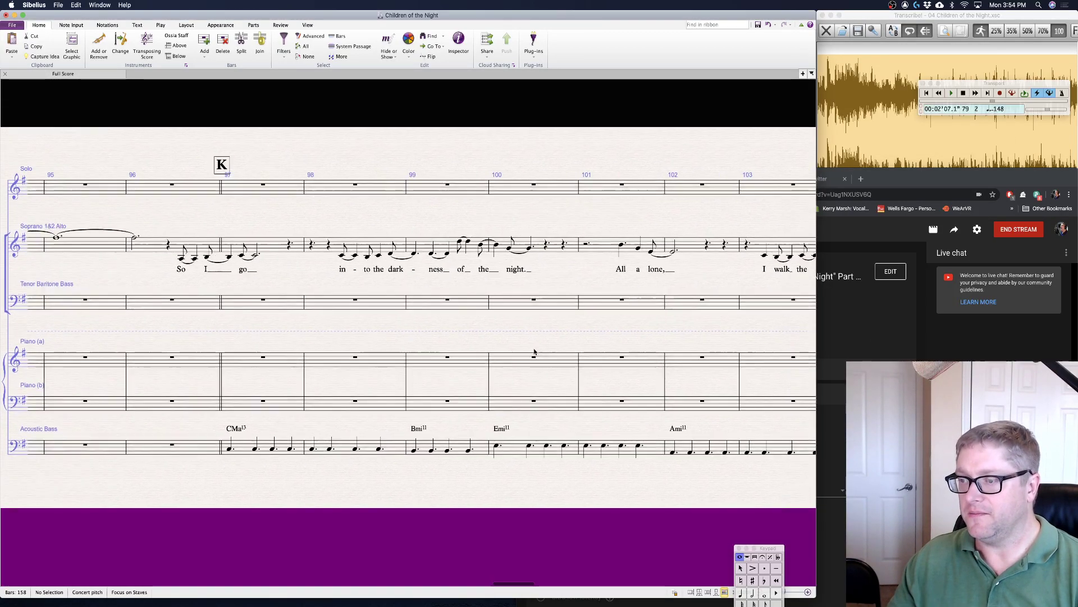
pyautogui.hscroll(-3, 534, 352)
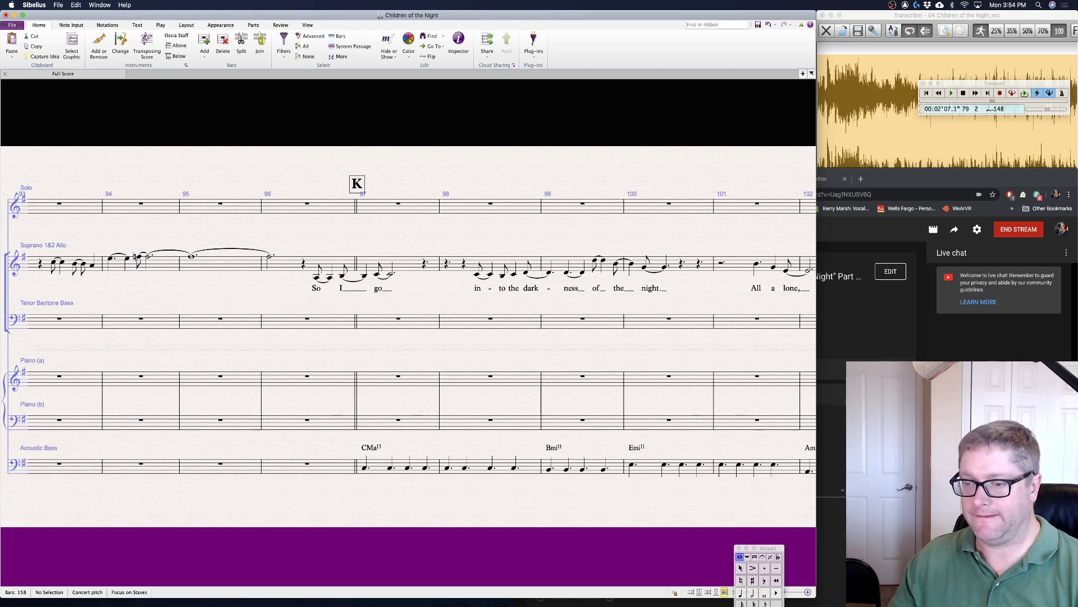
pyautogui.moveTo(255, 604)
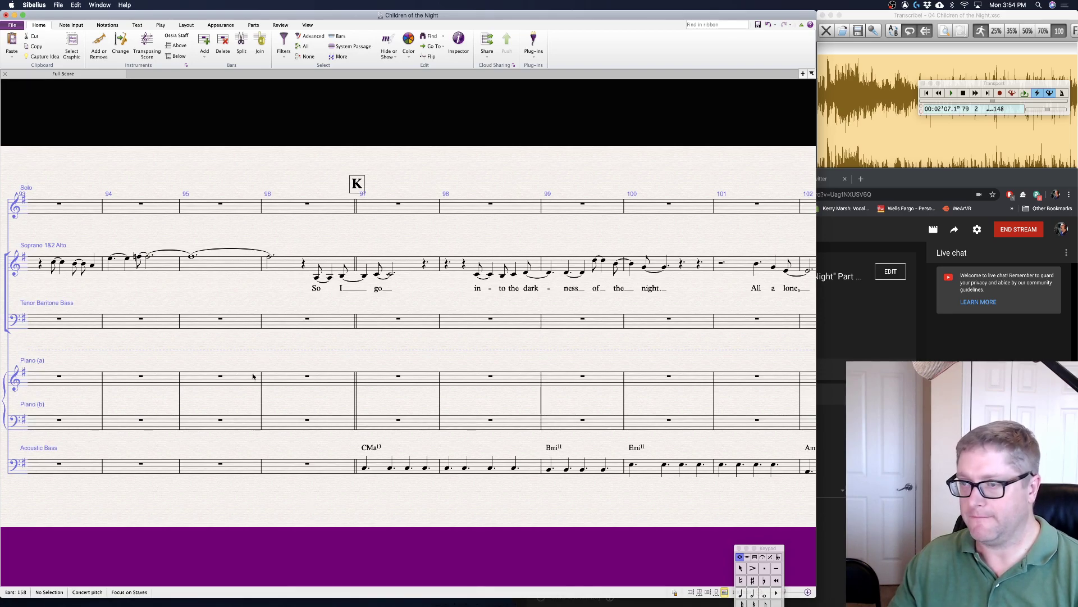
pyautogui.hscroll(-20, 280, 371)
pyautogui.hscroll(20, 279, 370)
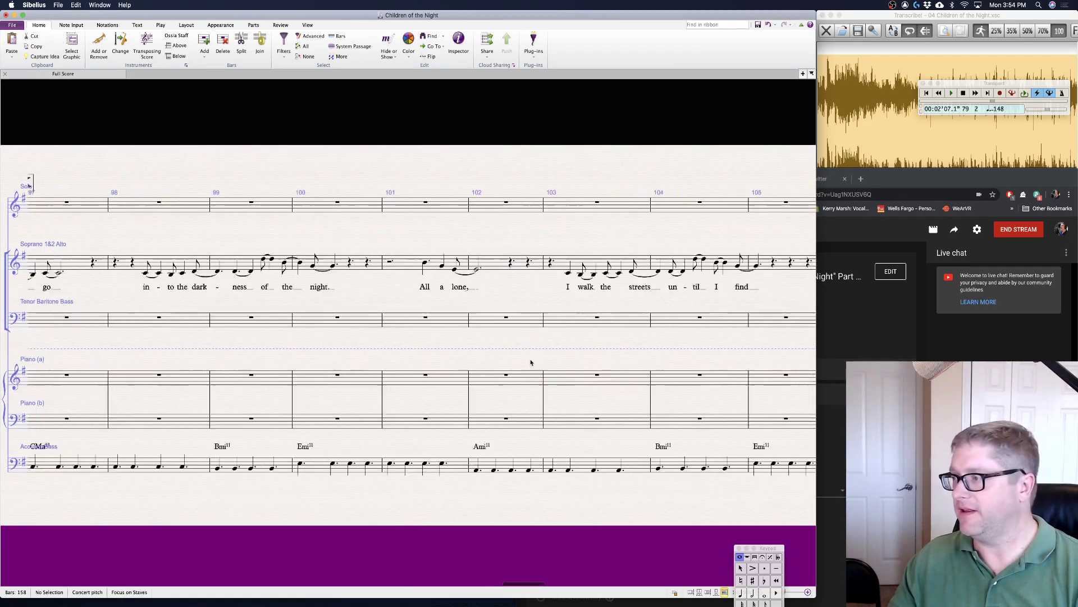
# - Switch to Chrome, open your own Twitter profile, and check the live stream tweet, pausing its embedded video
pyautogui.click(881, 364)
pyautogui.click(249, 376)
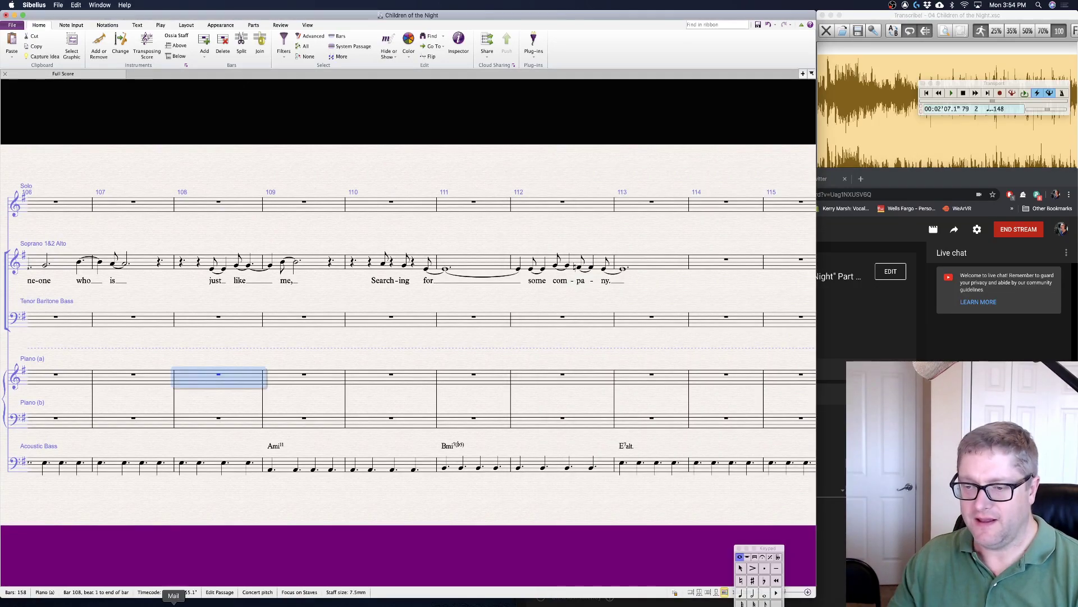
pyautogui.click(147, 604)
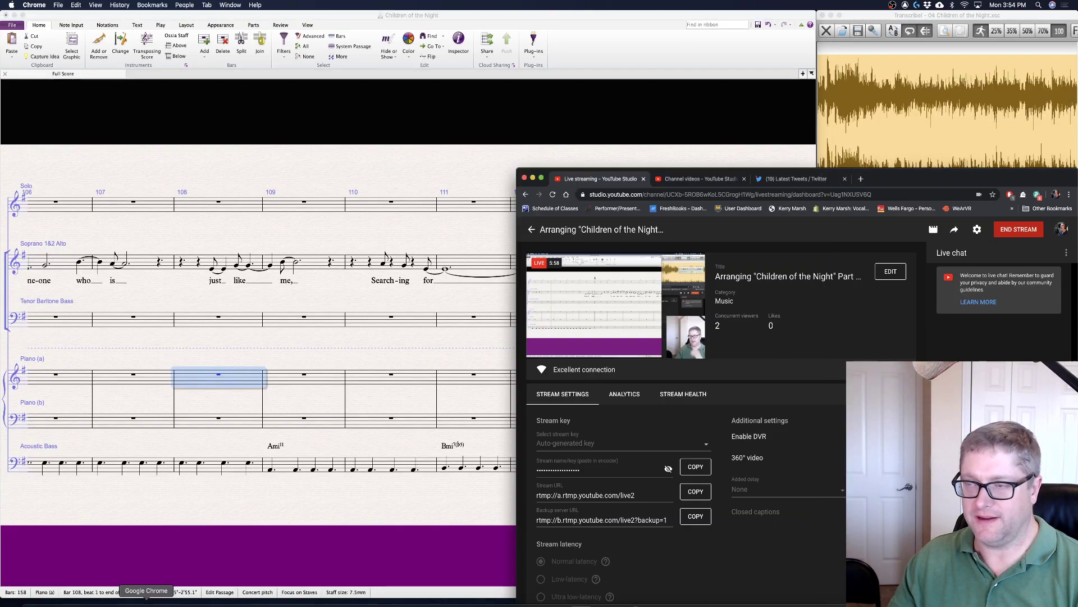
pyautogui.click(784, 180)
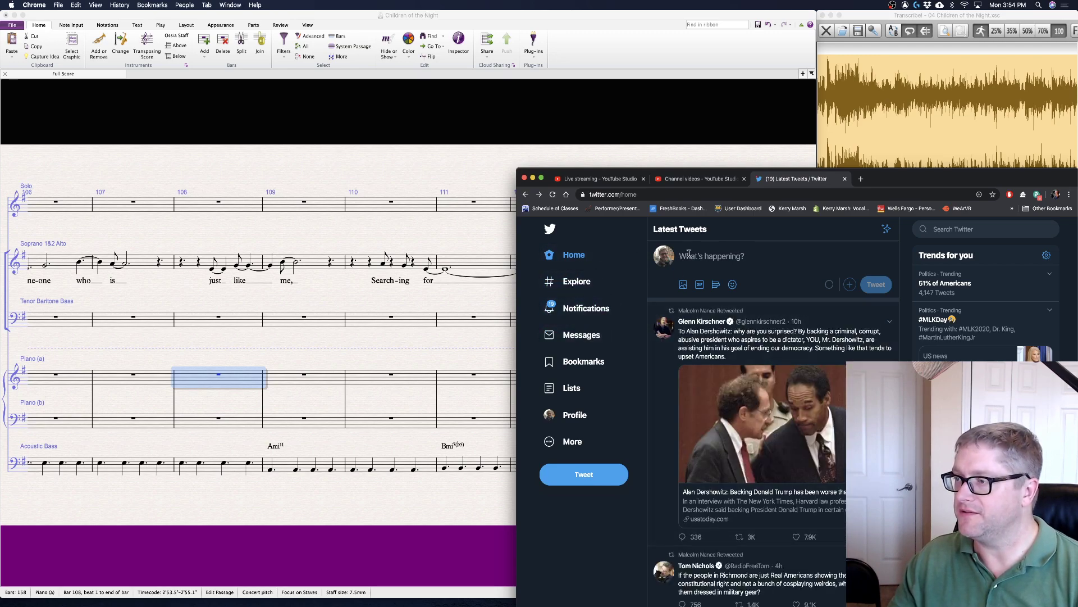
pyautogui.click(575, 421)
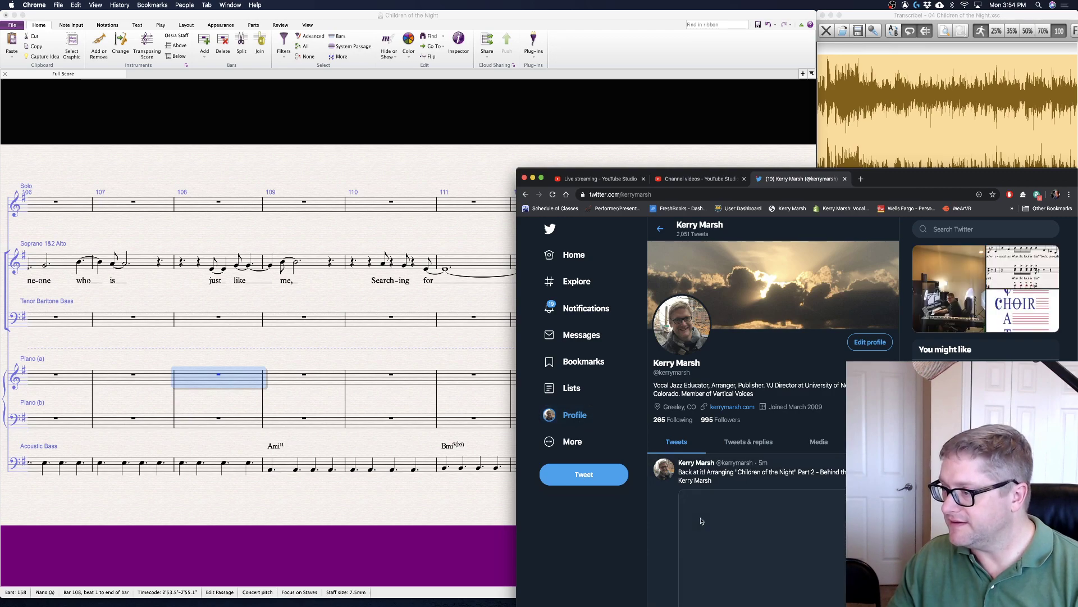
pyautogui.scroll(-3, 674, 531)
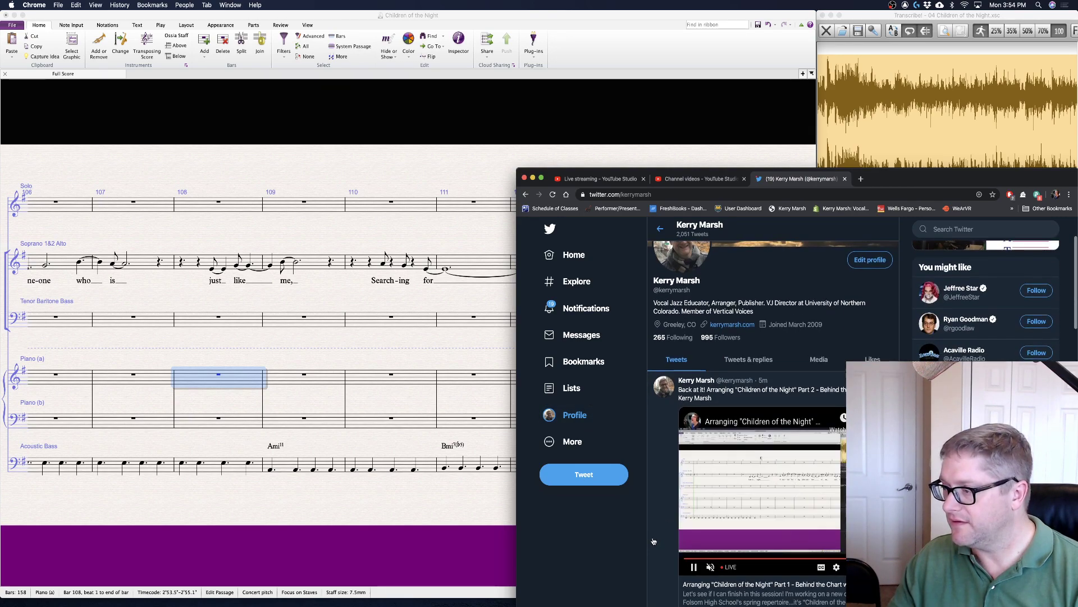
pyautogui.click(683, 551)
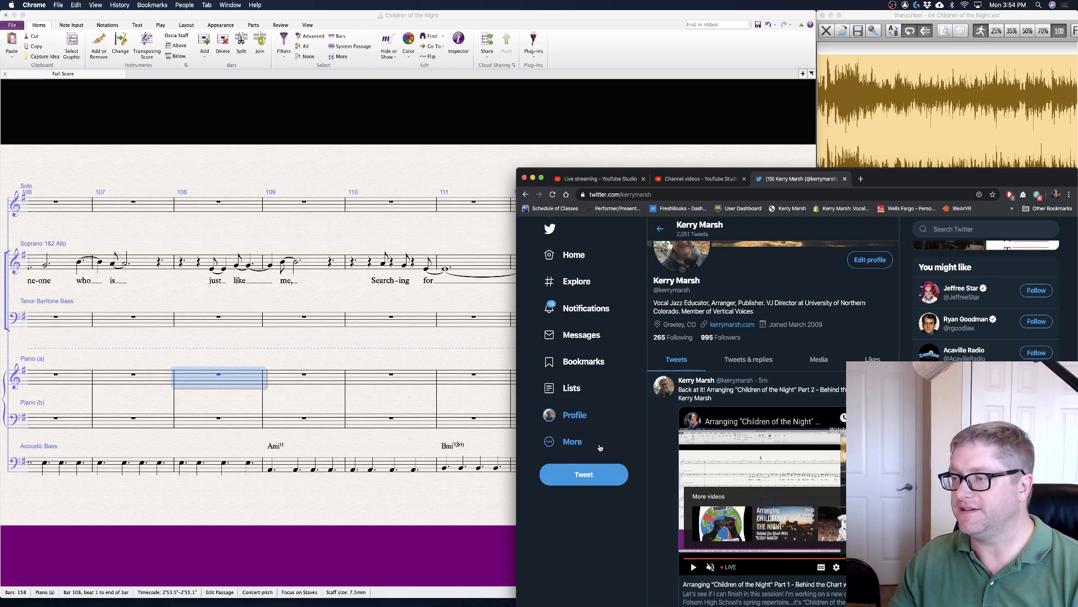
# - Close the Twitter page, minimize the browser, and return to the Sibelius score with nothing selected
pyautogui.click(845, 179)
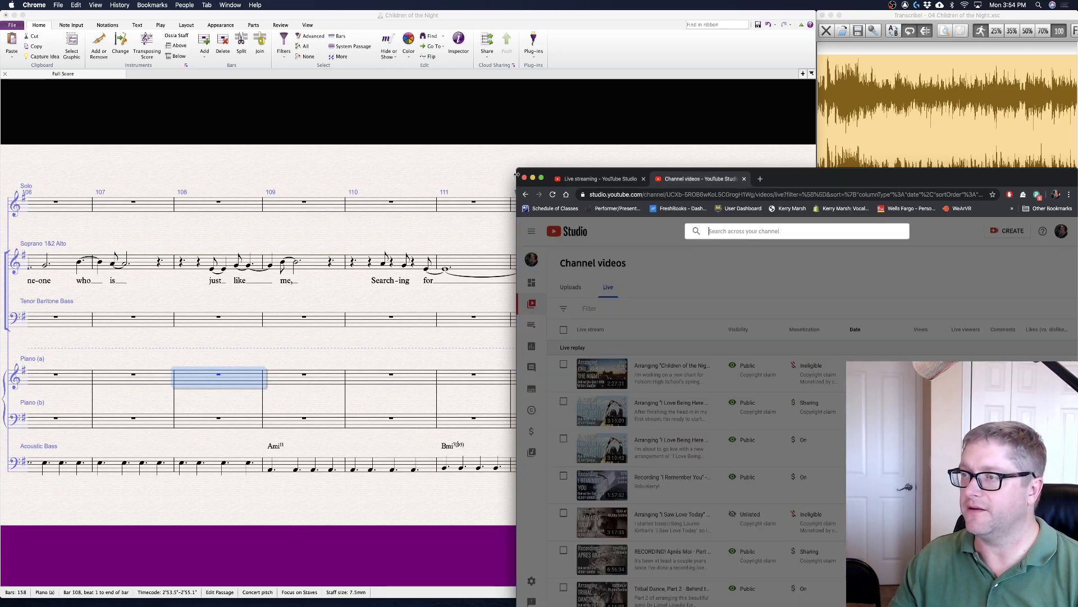
pyautogui.click(533, 178)
pyautogui.click(345, 352)
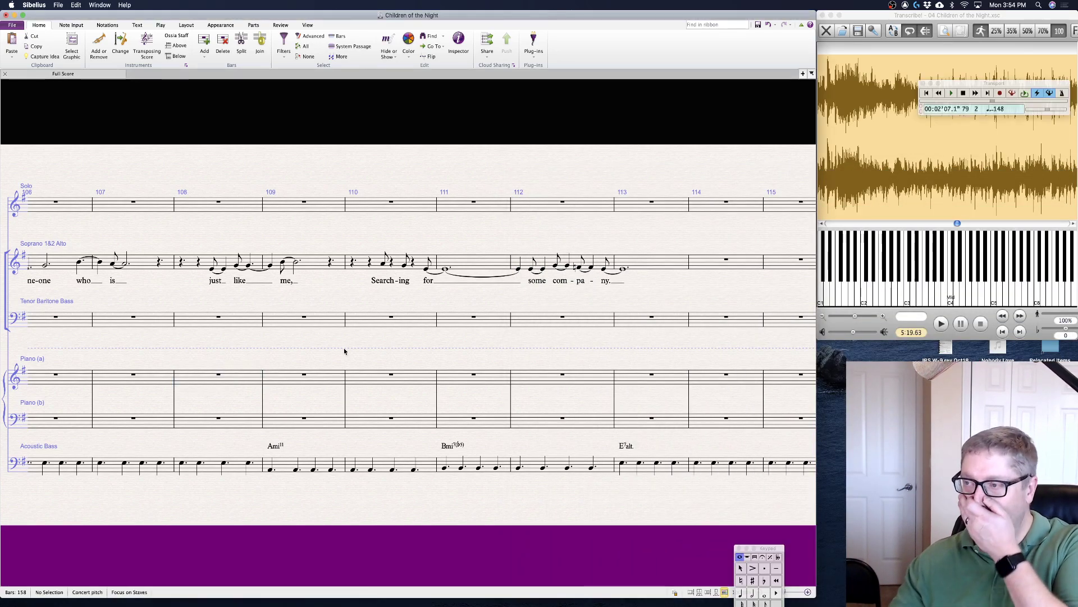
# - Copy the Soprano 1&2 Alto passage in bars 57–59 into the same bars of the Tenor Baritone Bass staff
pyautogui.hscroll(-20, 345, 352)
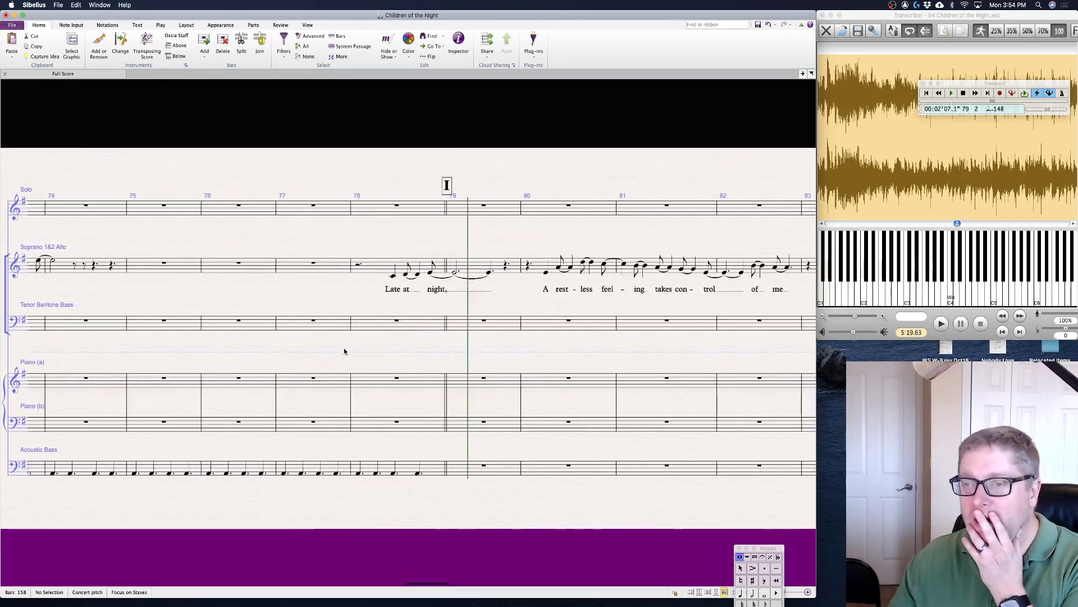
pyautogui.hscroll(-20, 345, 352)
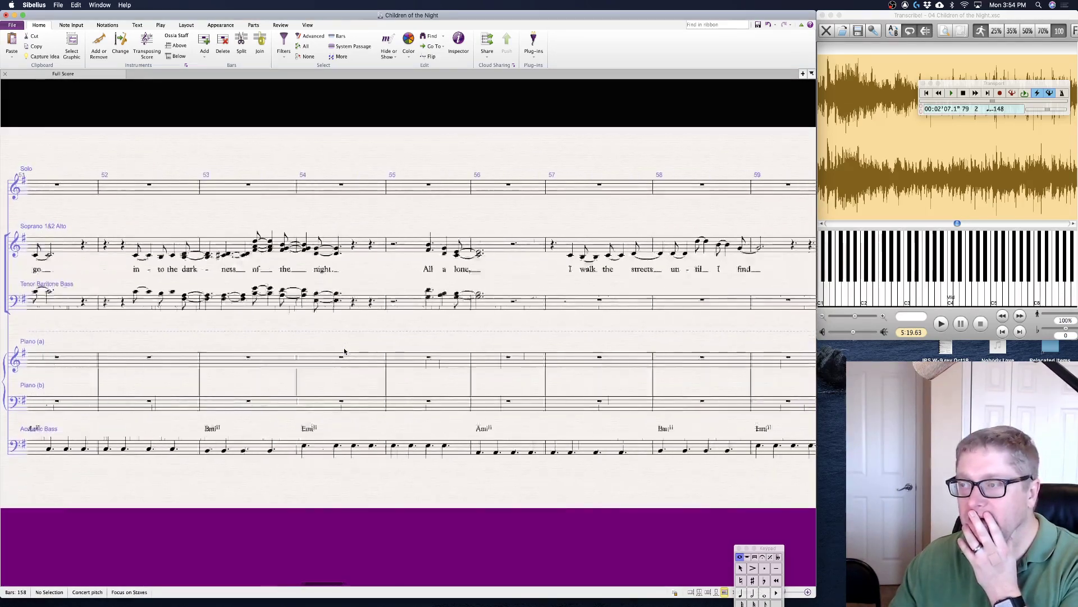
pyautogui.hscroll(5, 345, 352)
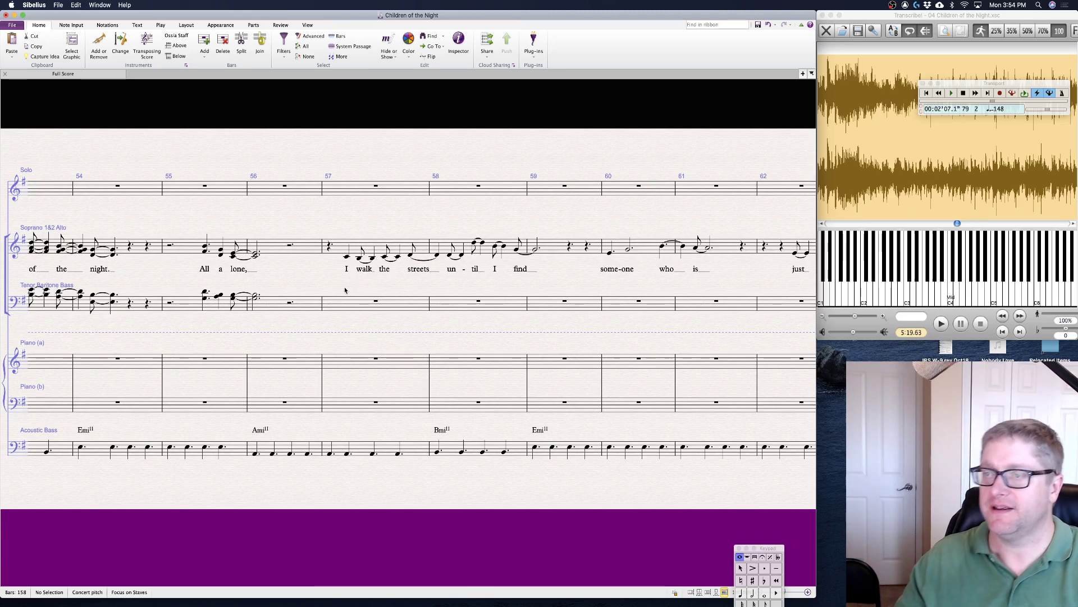
pyautogui.click(345, 290)
pyautogui.press('Escape')
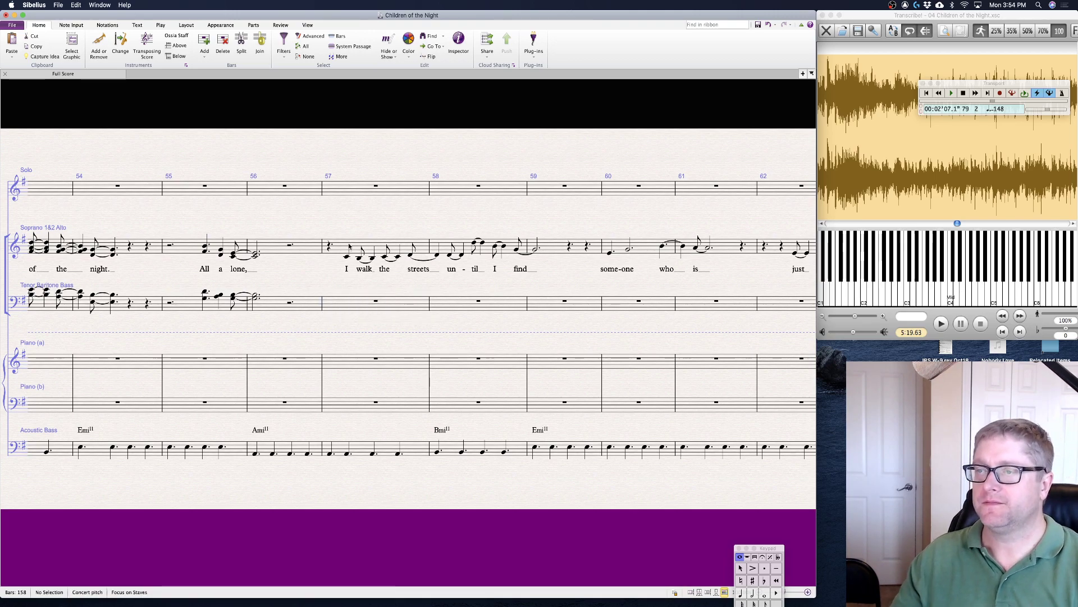
pyautogui.click(355, 251)
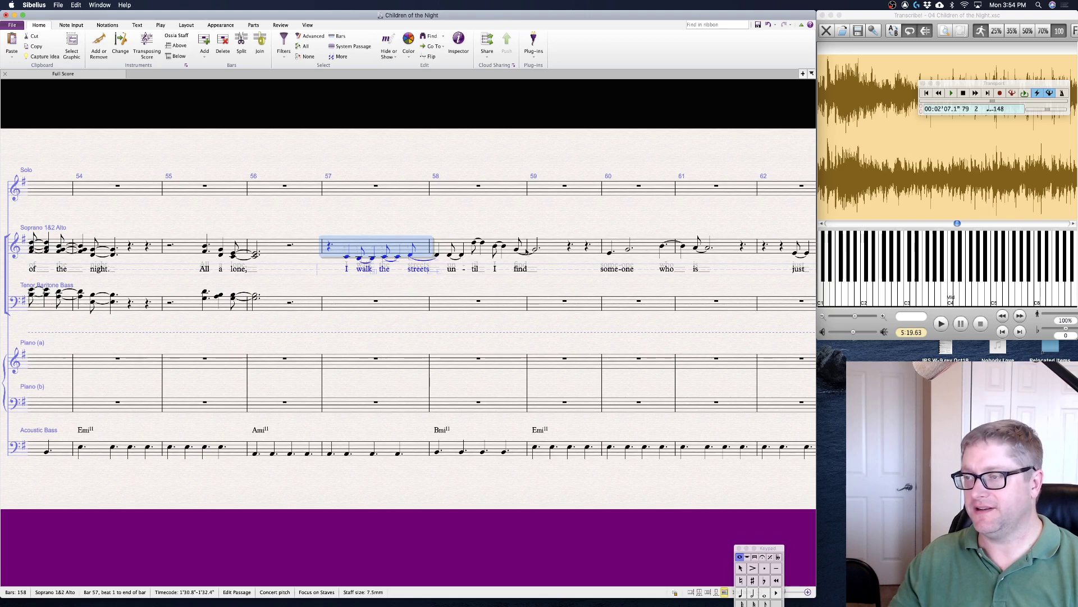
pyautogui.press('super+shift+Right')
pyautogui.press('super+shift+Right')
pyautogui.keyDown('alt'); pyautogui.click(327, 305); pyautogui.keyUp('alt')
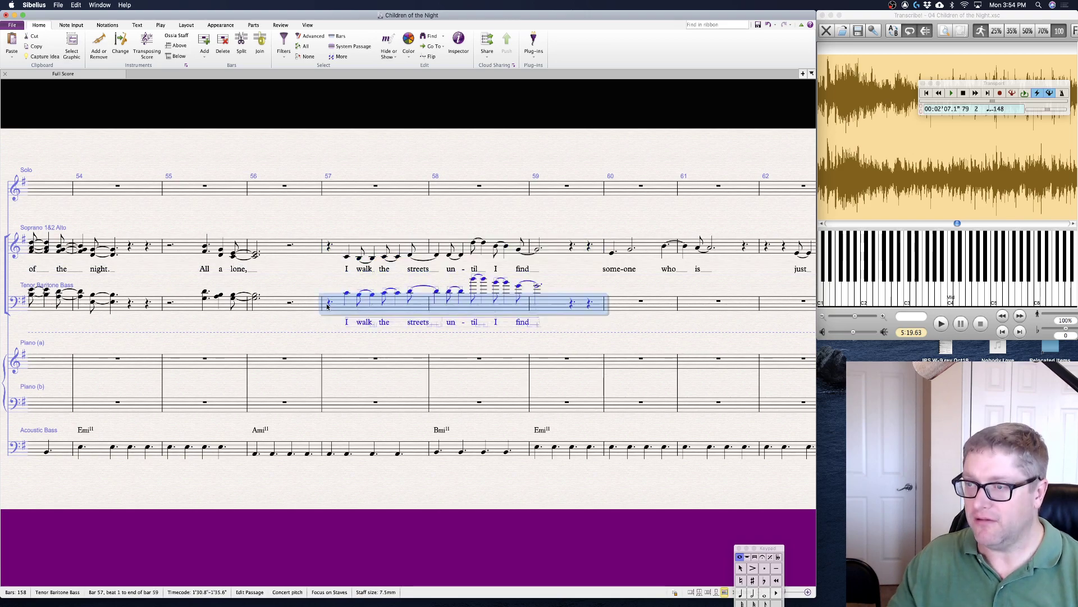
pyautogui.press('alt')
pyautogui.press('l')
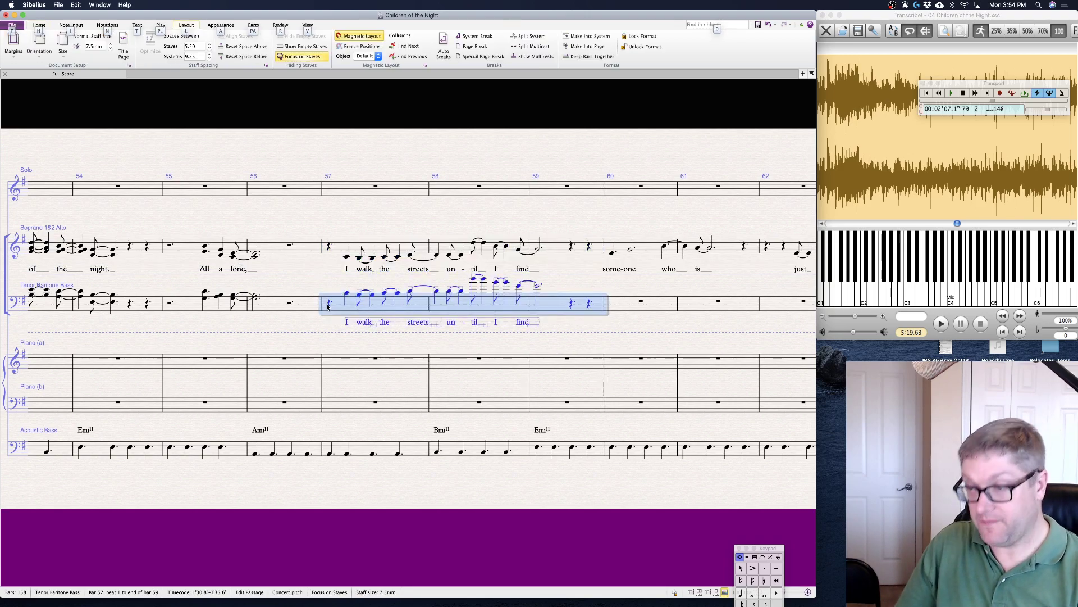
pyautogui.press('Escape')
# - Delete only the lyrics from bars 57–59 of the Tenor Baritone Bass staff
pyautogui.click(328, 305)
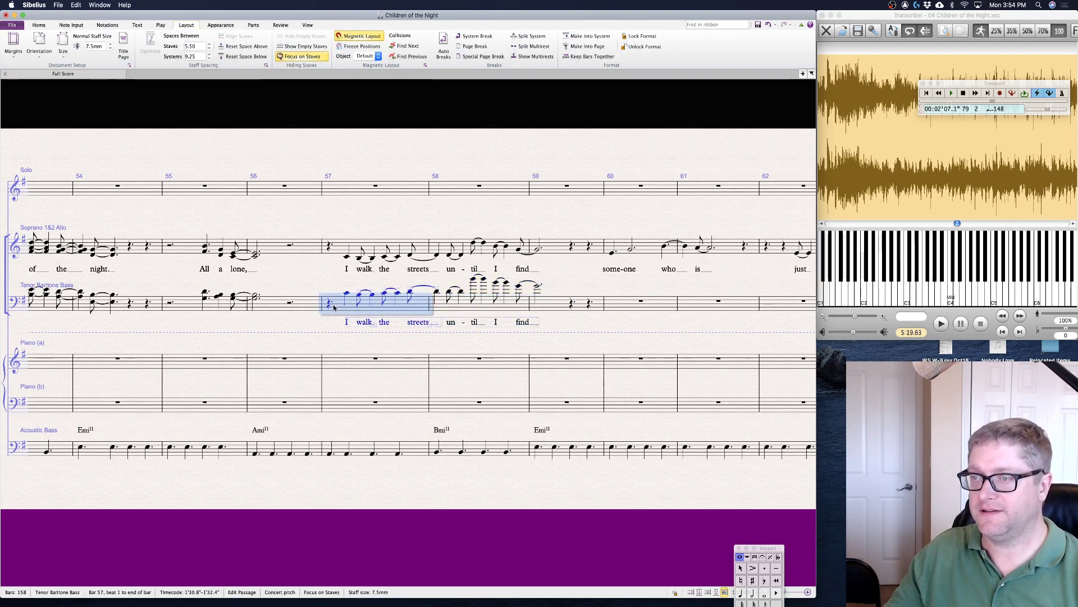
pyautogui.keyDown('shift'); pyautogui.click(557, 304); pyautogui.keyUp('shift')
pyautogui.press('alt+shift+super+l')
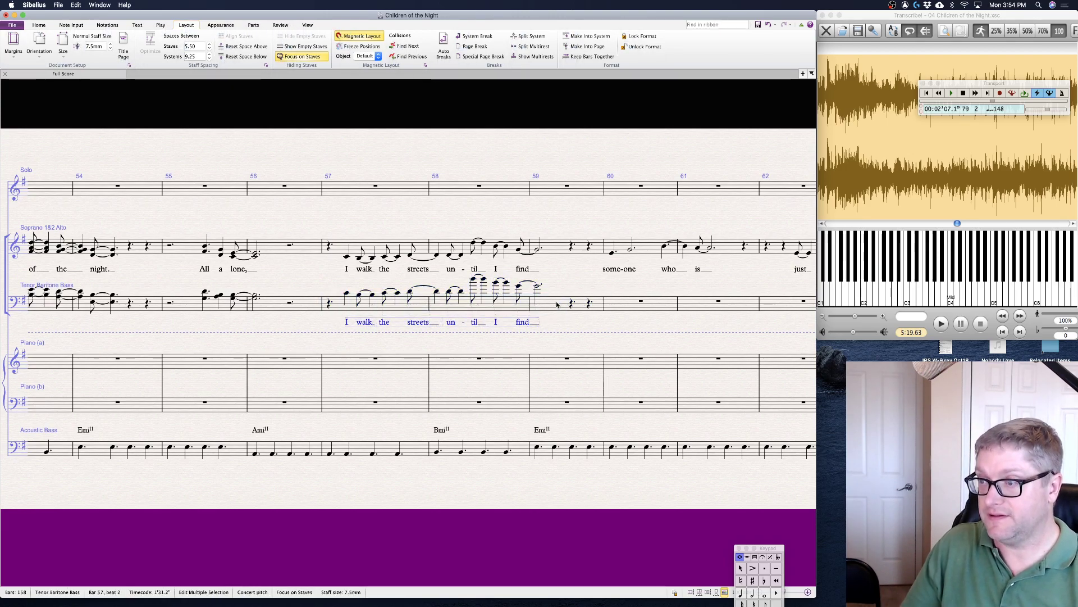
pyautogui.press('Delete')
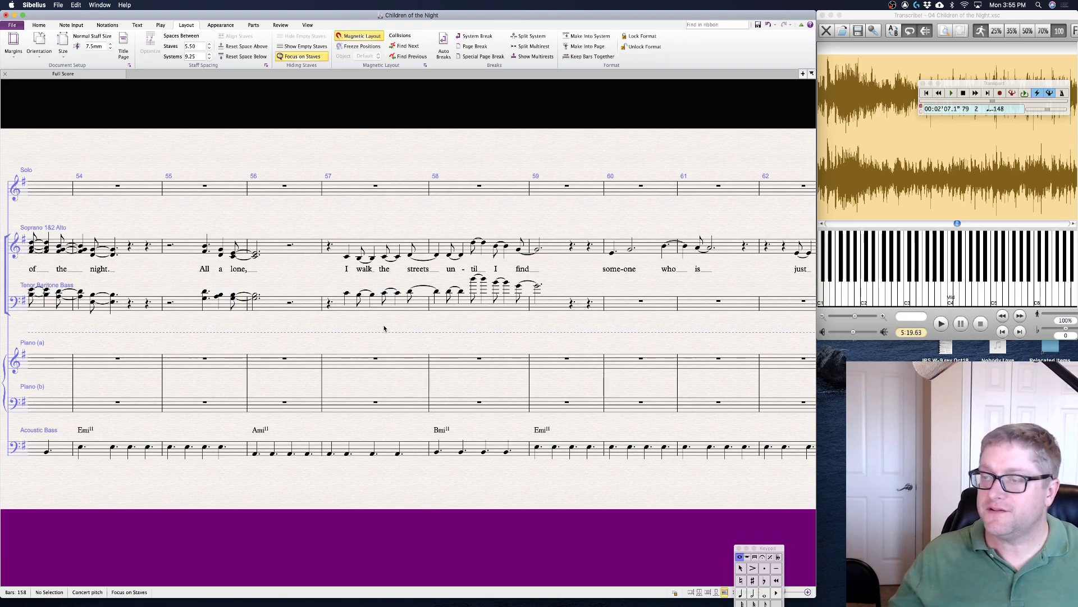
# - Re-enter the Tenor Baritone Bass notes from the end of bar 57 up to beat 2 of bar 58 as A3
pyautogui.click(410, 294)
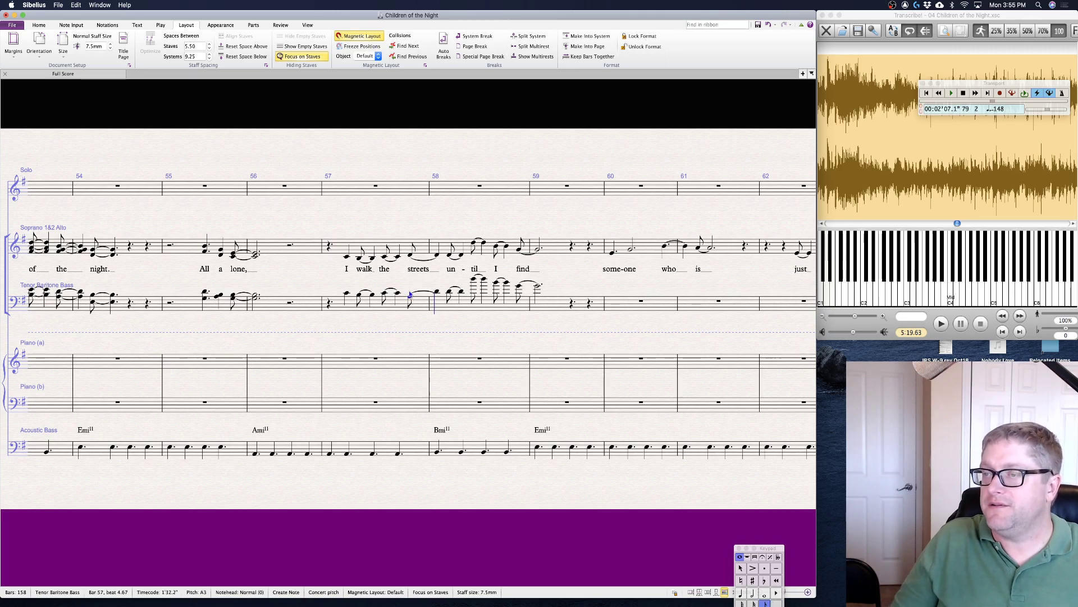
pyautogui.press('a')
pyautogui.press('a')
pyautogui.press('a')
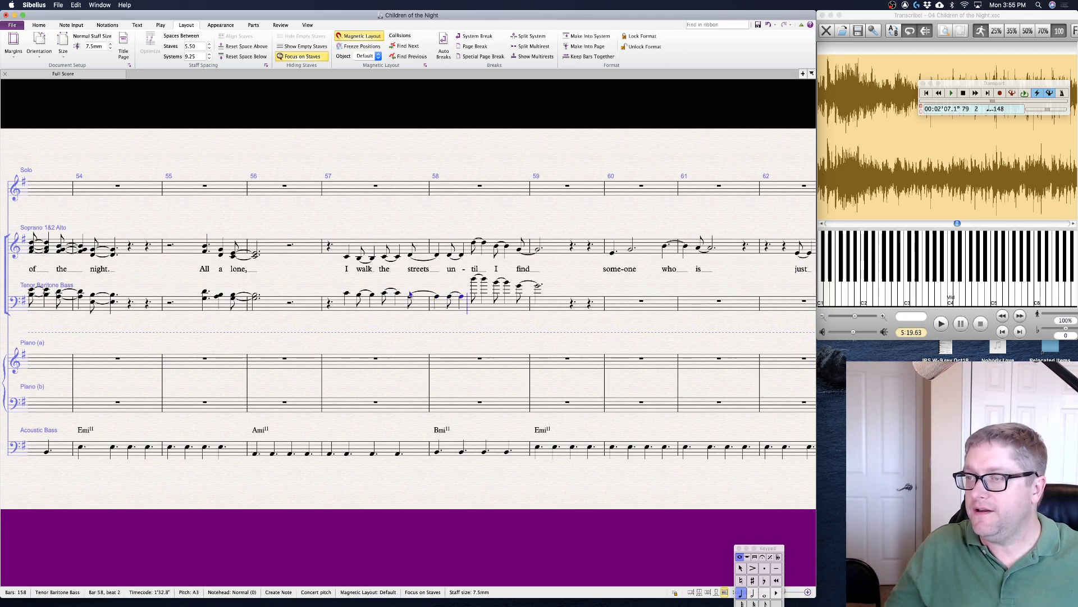
pyautogui.press('Escape')
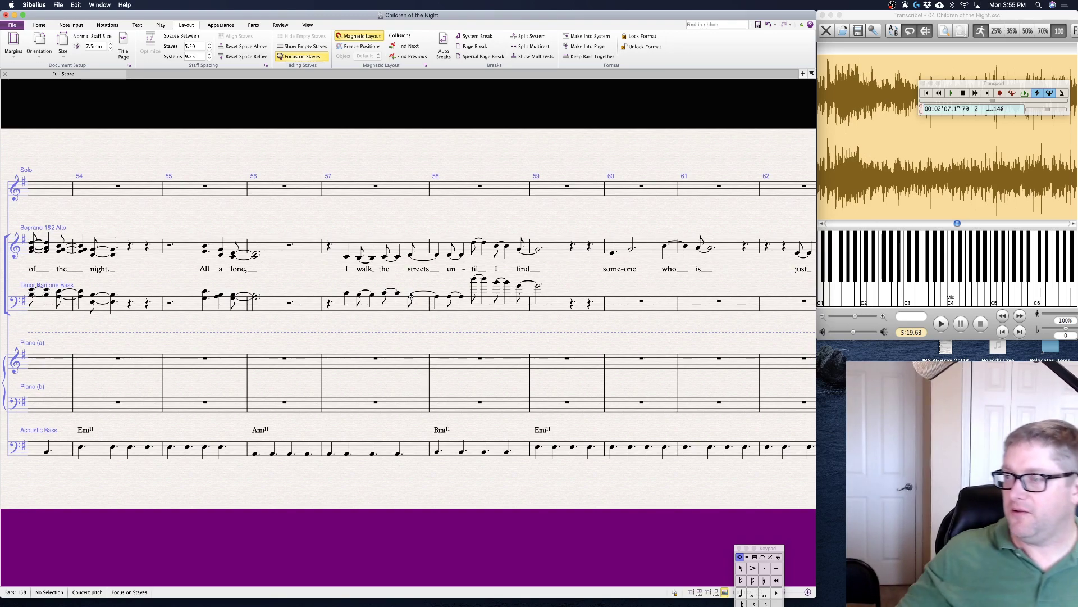
# - Voice the syllable "til" in bar 58 as E4–A4–D5 in Soprano 1&2 Alto and F♯3–B3 in Tenor Baritone Bass
pyautogui.click(474, 243)
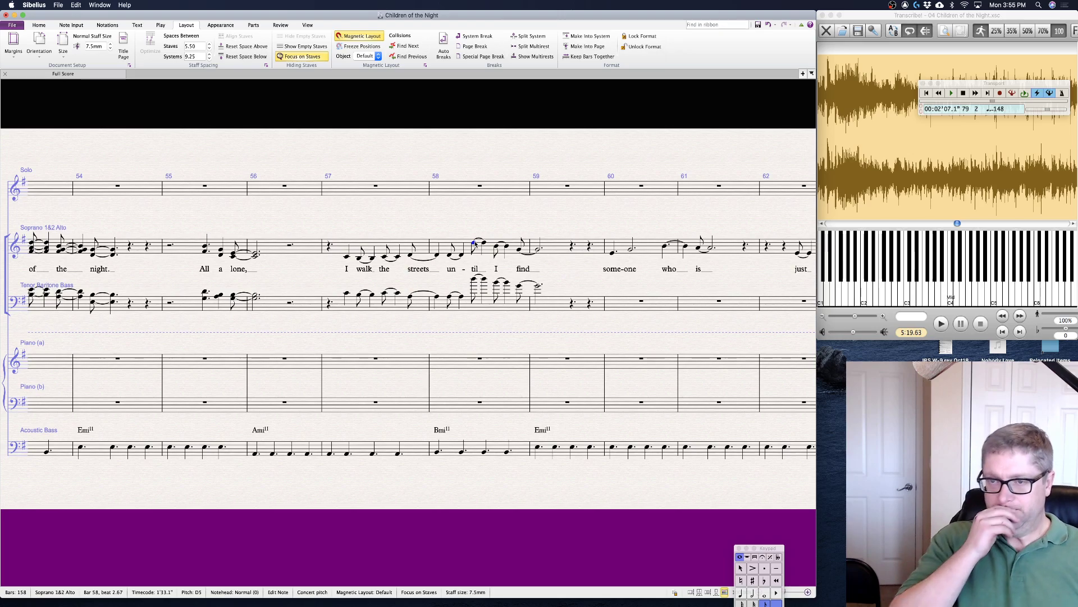
pyautogui.press('Escape')
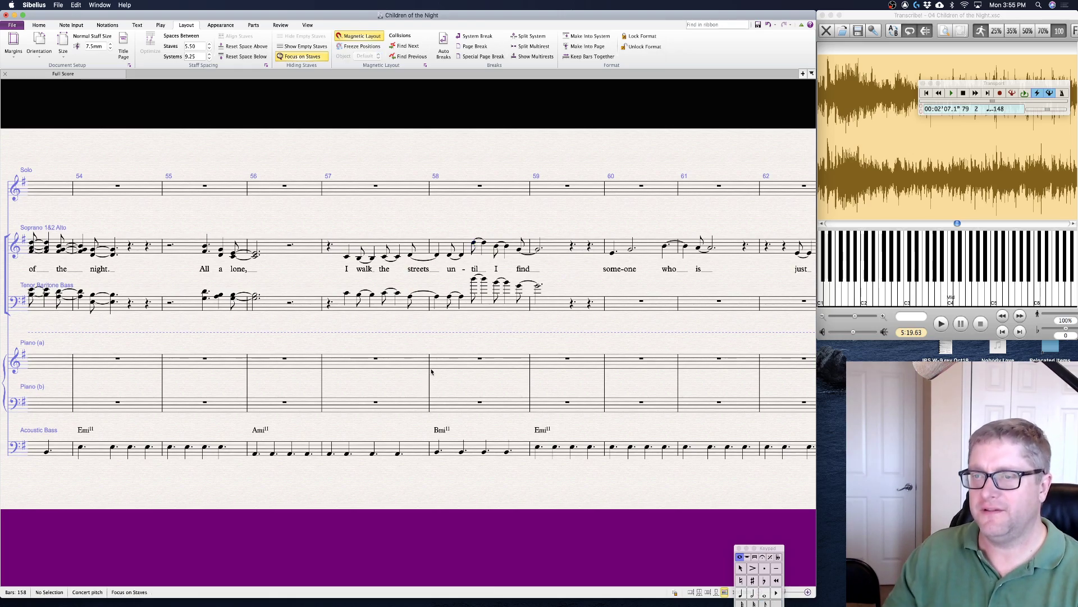
pyautogui.hscroll(-5, 431, 371)
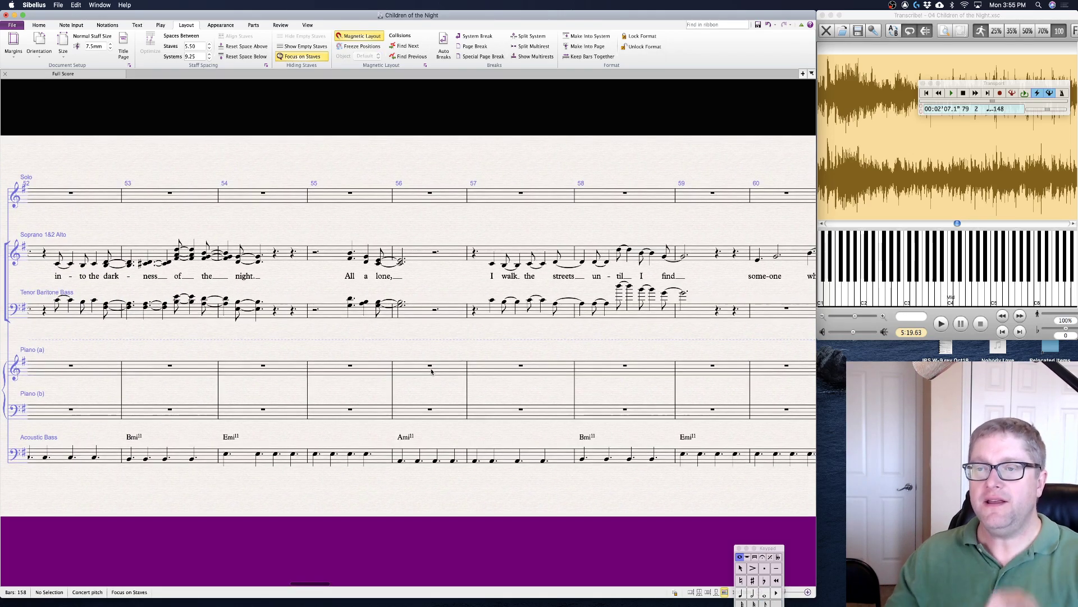
pyautogui.hscroll(3, 431, 371)
pyautogui.scroll(1, 431, 370)
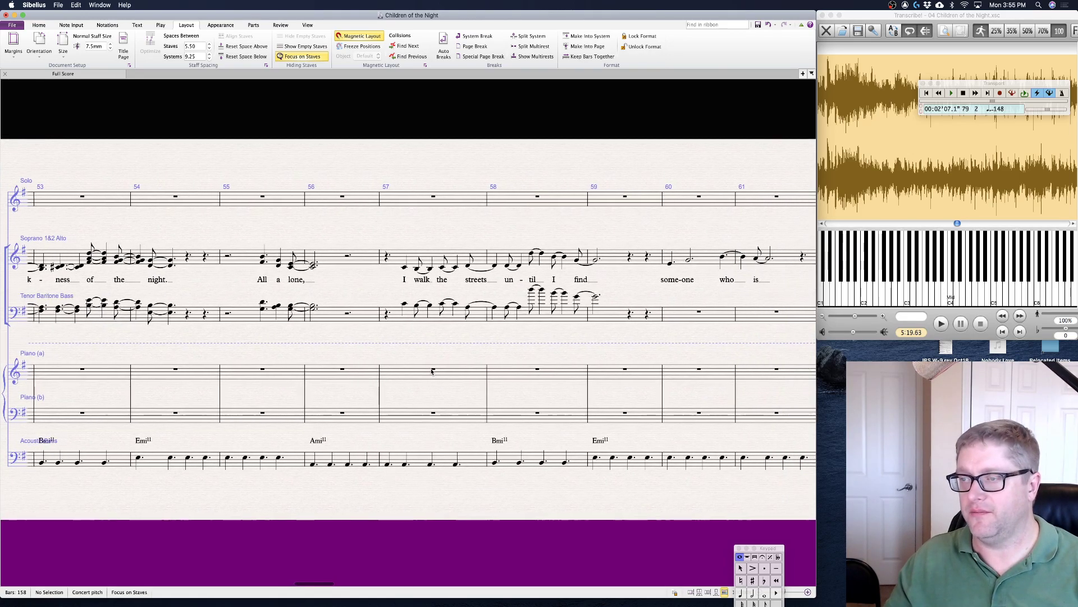
pyautogui.hscroll(-2, 431, 371)
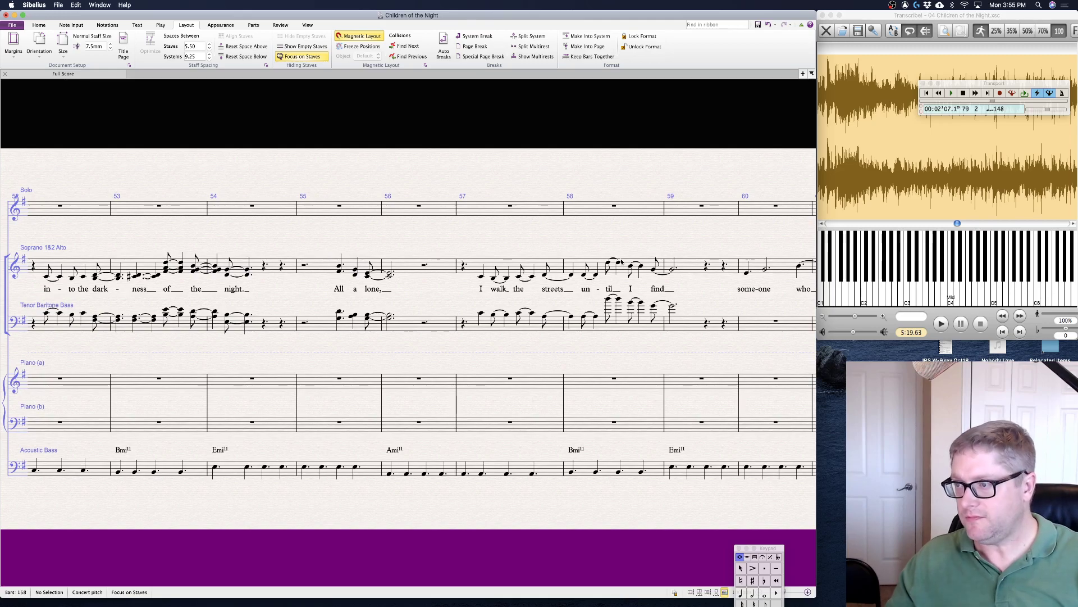
pyautogui.click(608, 263)
pyautogui.hotkey('shift', '4')
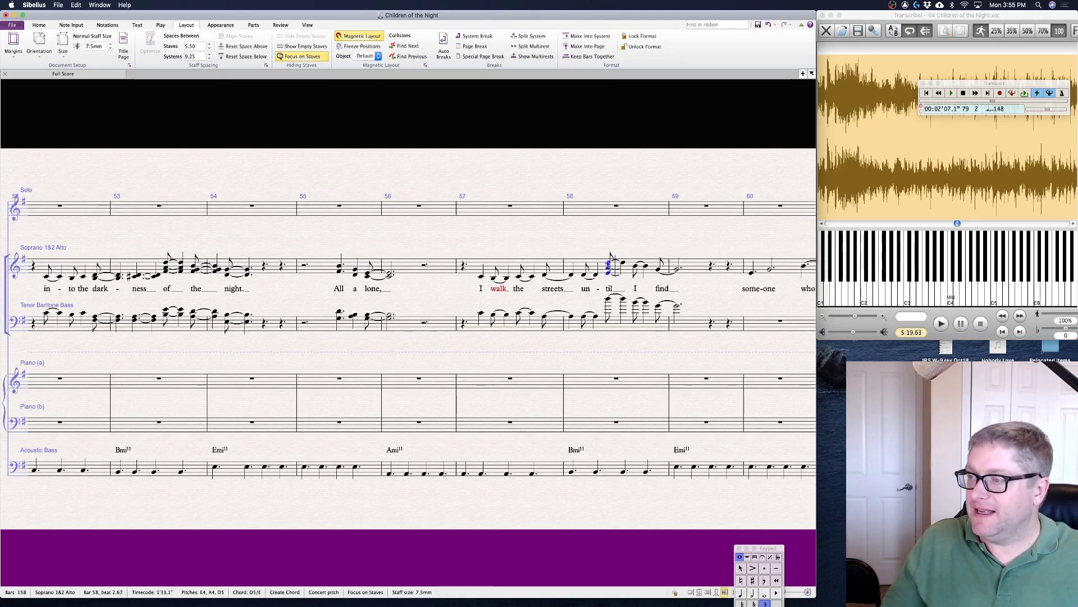
pyautogui.hotkey('shift', '4')
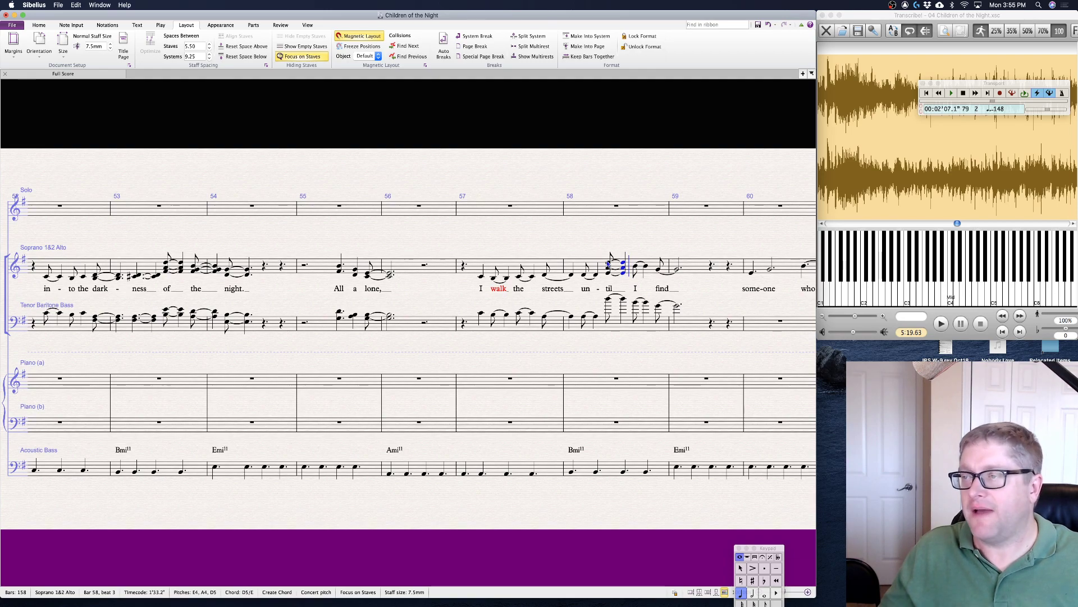
pyautogui.press('Escape')
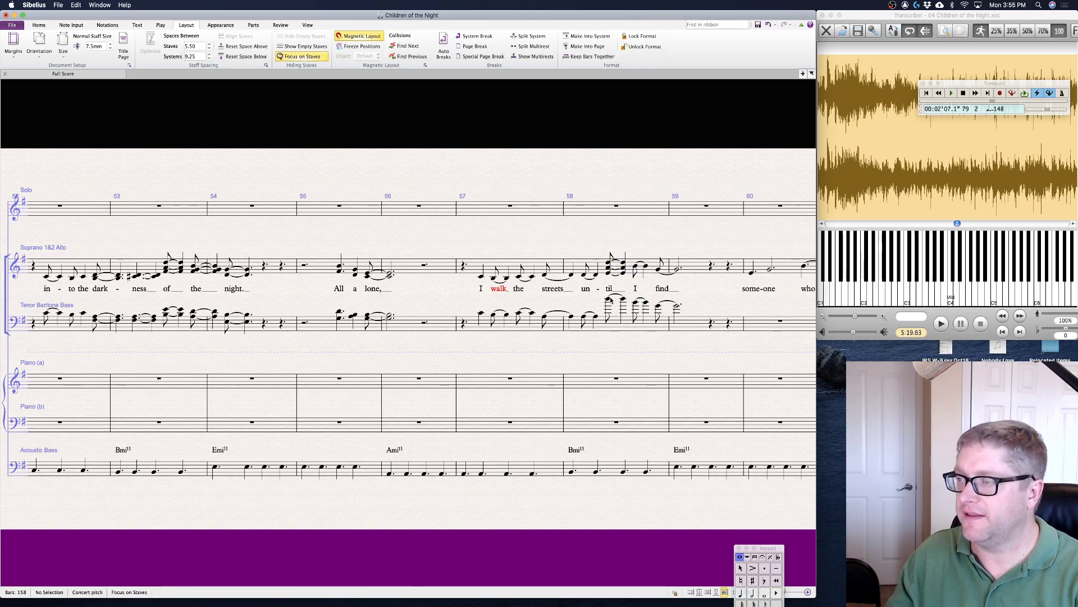
pyautogui.click(609, 300)
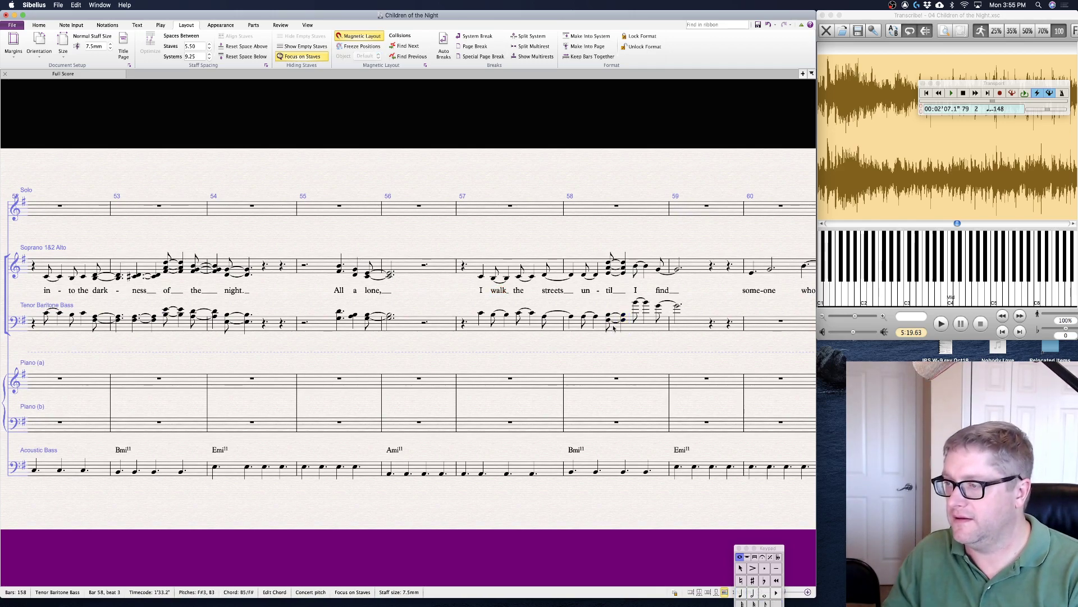
pyautogui.press('Escape')
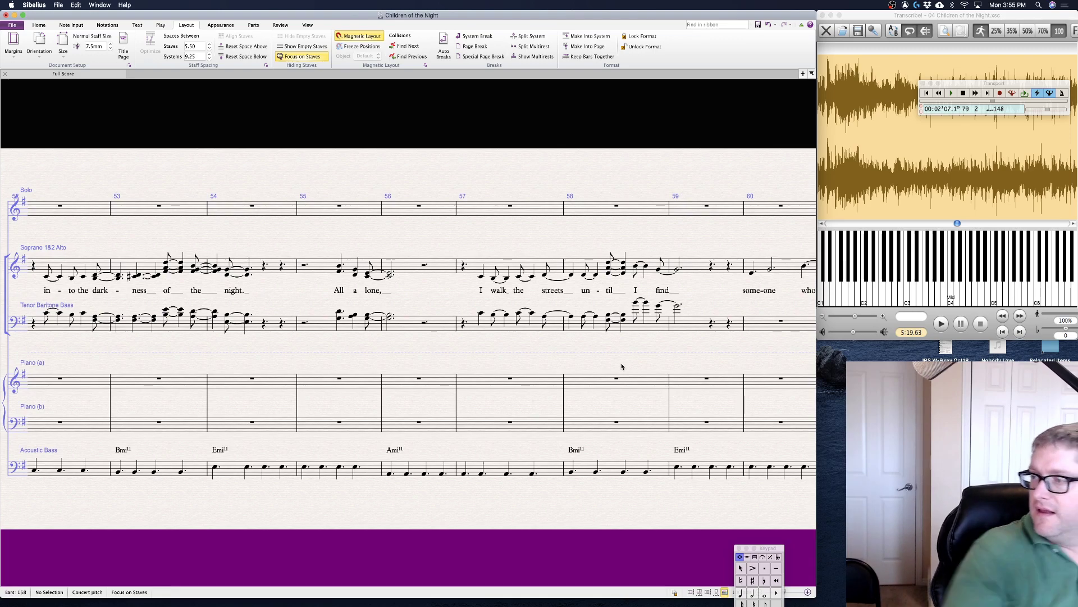
# - Voice the word "I" in bar 58 as E4–F♯4–B4 in Soprano 1&2 Alto and A3–D4 in Tenor Baritone Bass
pyautogui.click(651, 270)
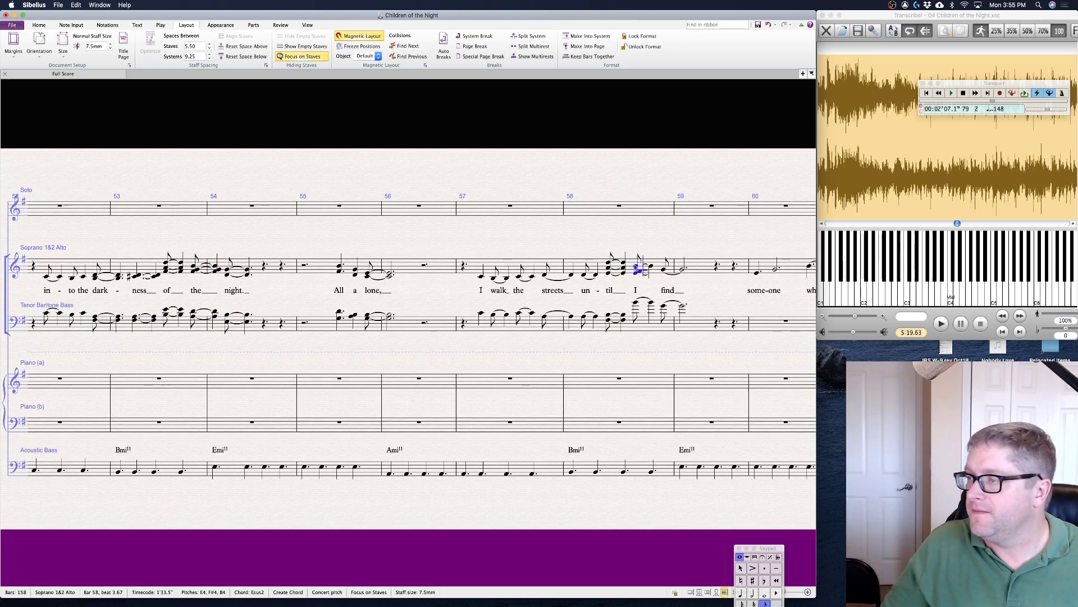
pyautogui.press('Escape')
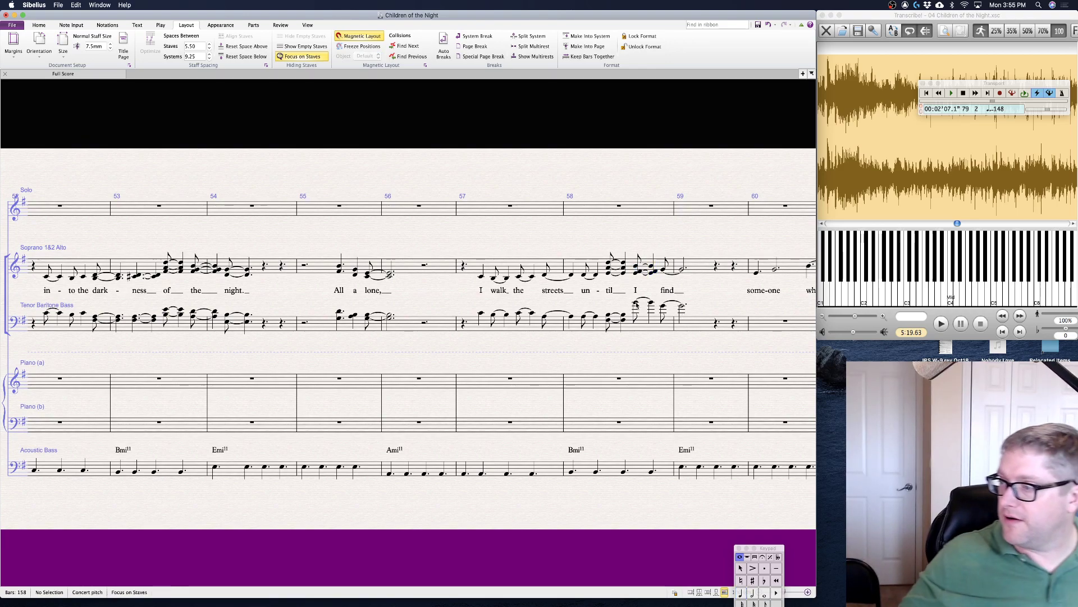
pyautogui.click(636, 305)
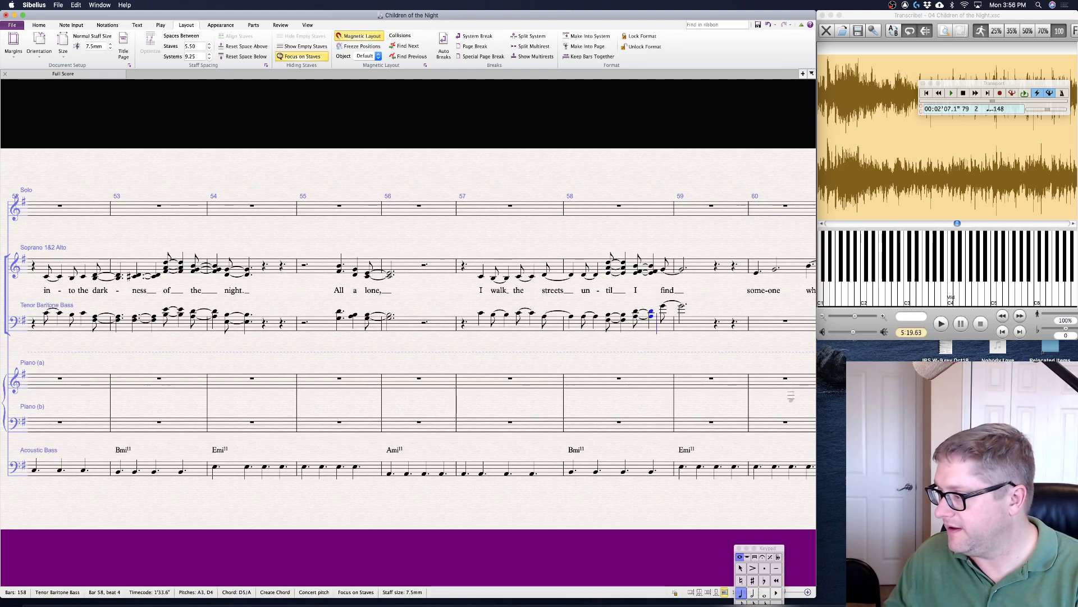
# - Switch to Chrome and bring up the YouTube Studio live streaming dashboard to check the stream
pyautogui.click(988, 595)
pyautogui.click(590, 178)
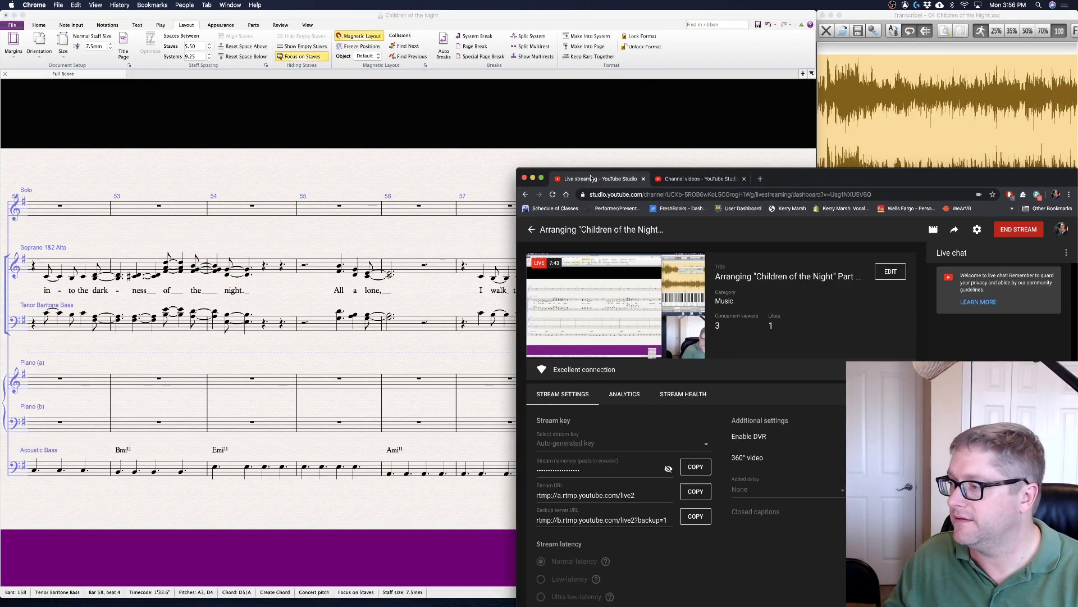
# - Switch to Sibelius and voice the word "find" at the end of bar 58 as chords tied into bar 59 in both vocal staves
pyautogui.click(472, 196)
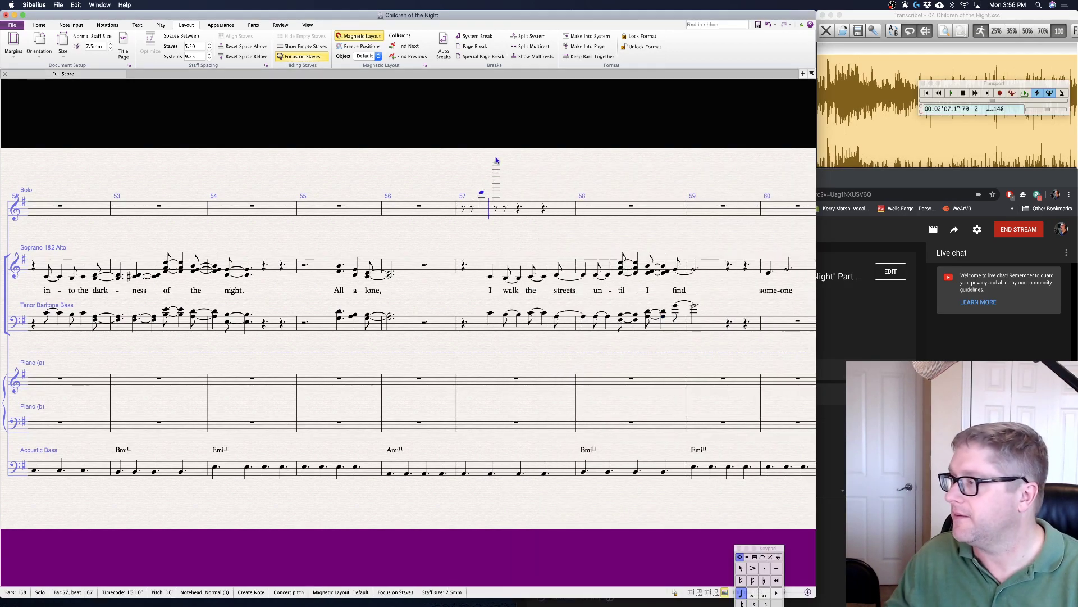
pyautogui.press('Escape')
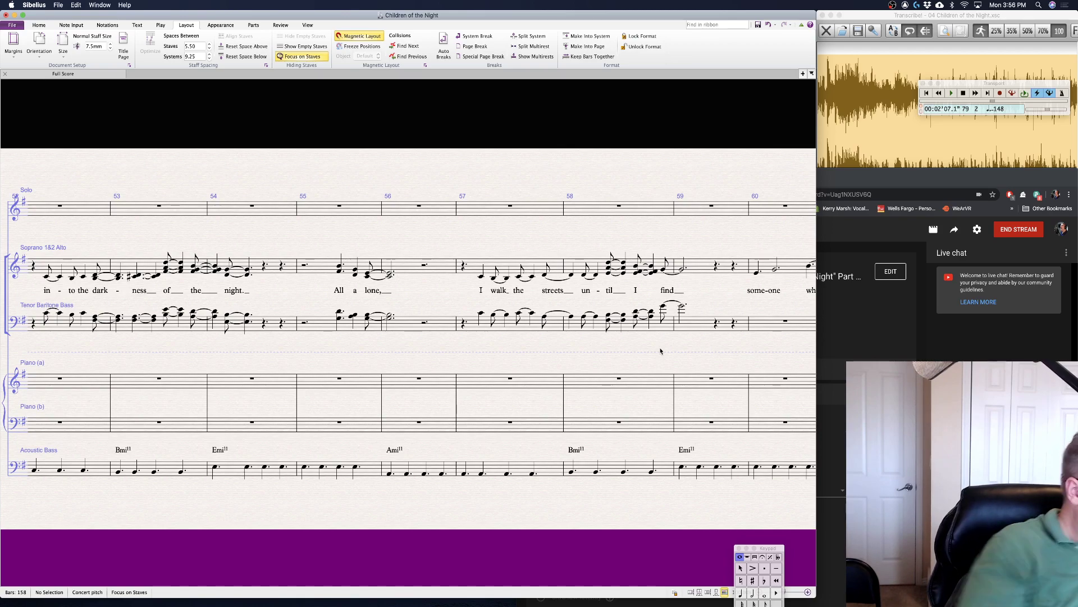
pyautogui.click(663, 271)
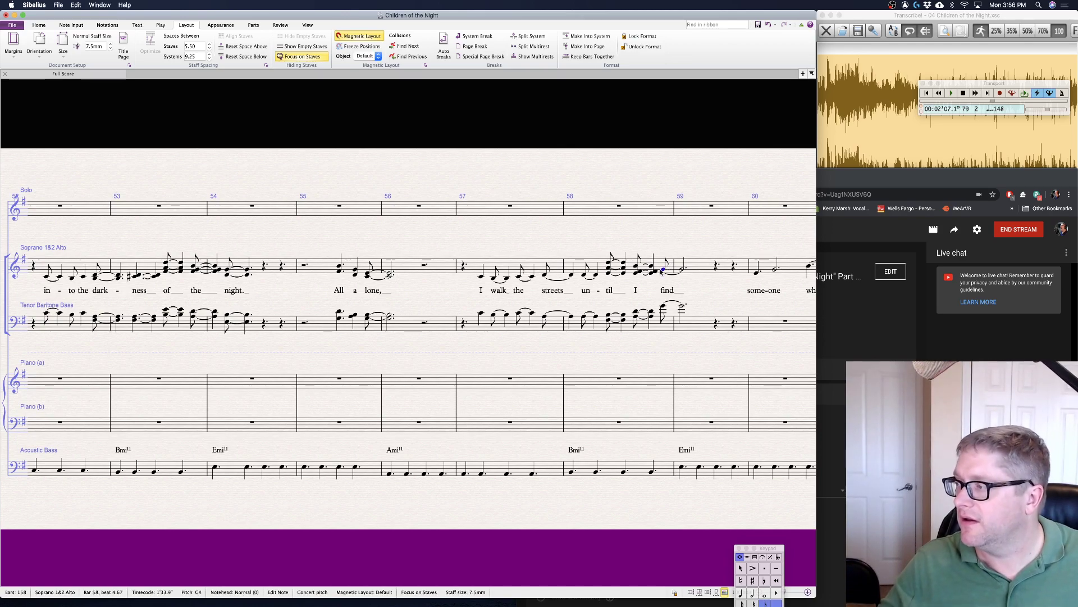
pyautogui.press('KP_Enter')
pyautogui.click(681, 362)
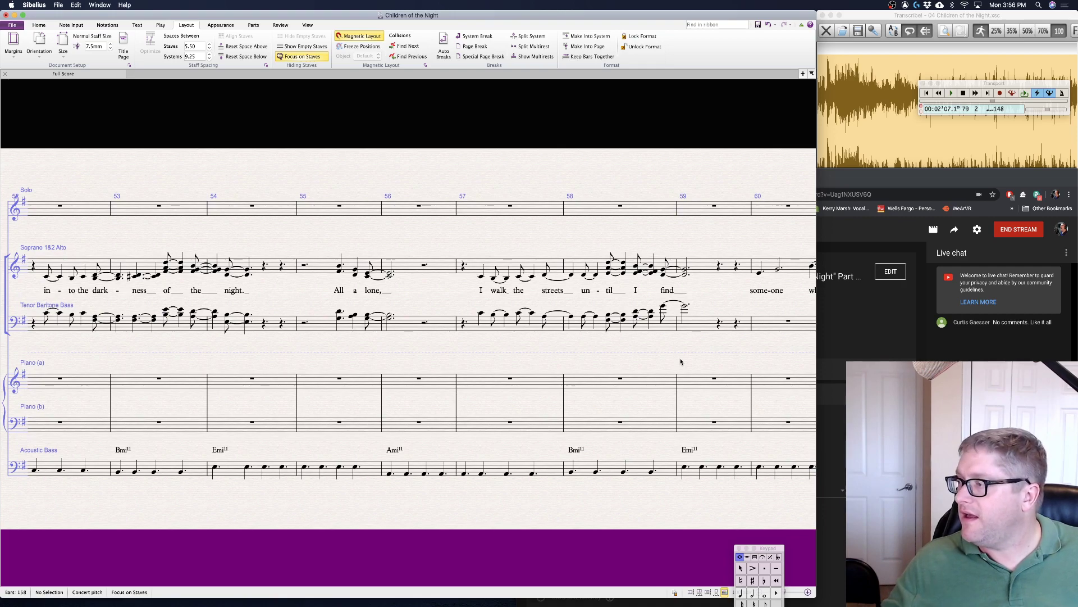
pyautogui.click(663, 306)
pyautogui.press('KP_Enter')
pyautogui.click(675, 342)
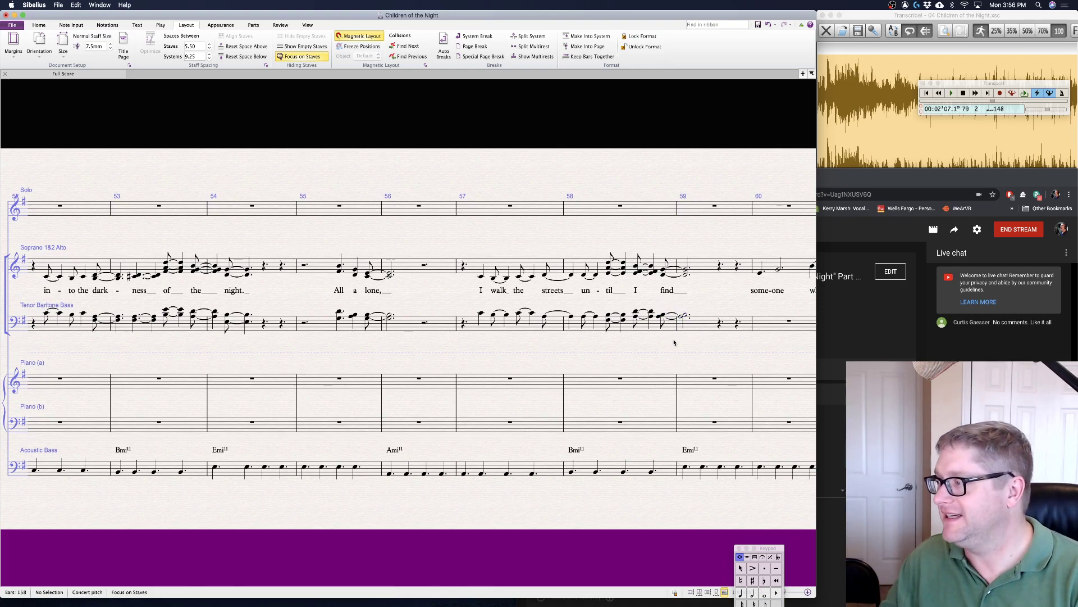
# - Extend the held "find" chords in bar 59 with tied dotted-quarter chords on beat 3 in Soprano 1&2 Alto and Tenor Baritone Bass
pyautogui.hscroll(3, 617, 369)
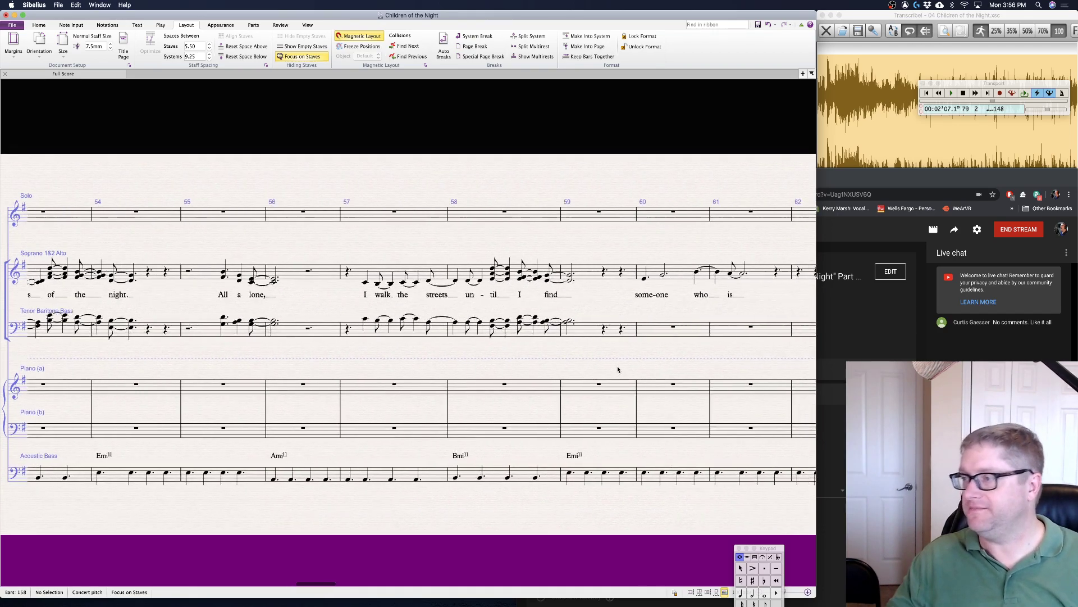
pyautogui.hscroll(3, 618, 369)
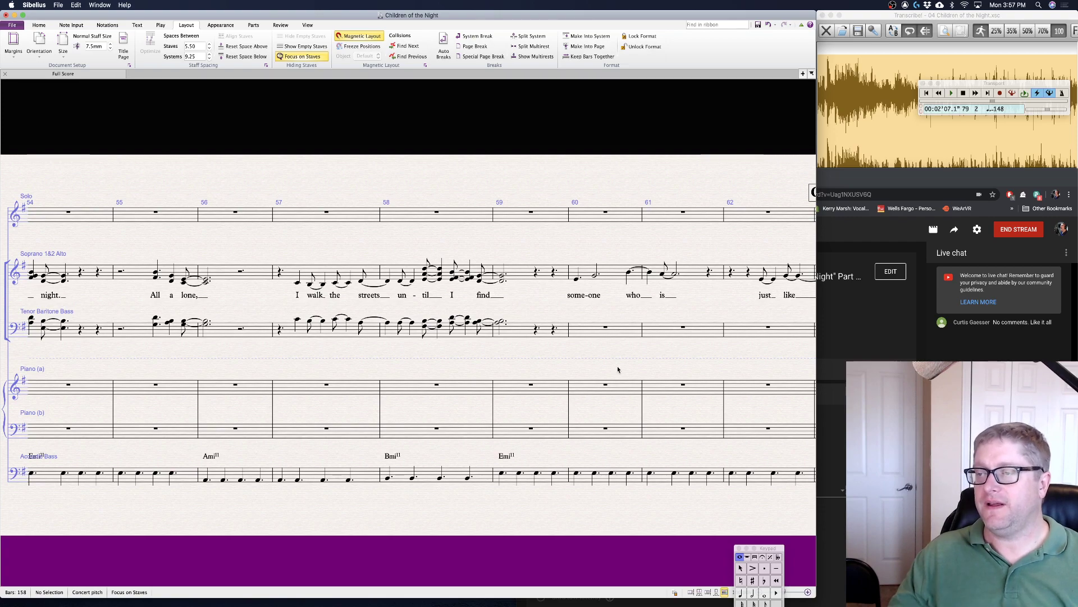
pyautogui.click(502, 277)
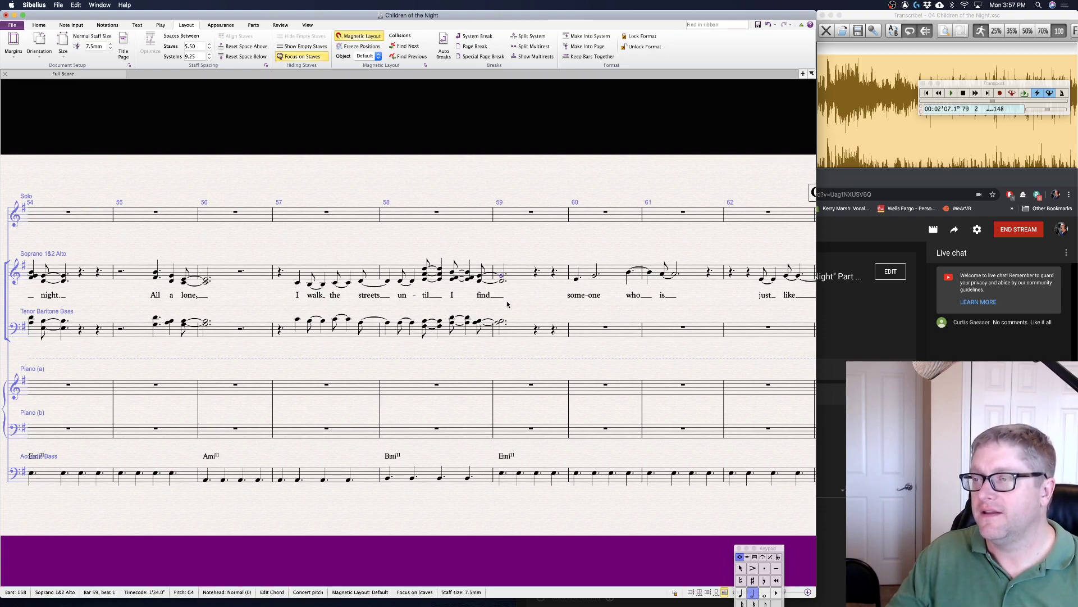
pyautogui.keyDown('shift'); pyautogui.click(501, 325); pyautogui.keyUp('shift')
pyautogui.press('KP_Enter')
pyautogui.press('Escape')
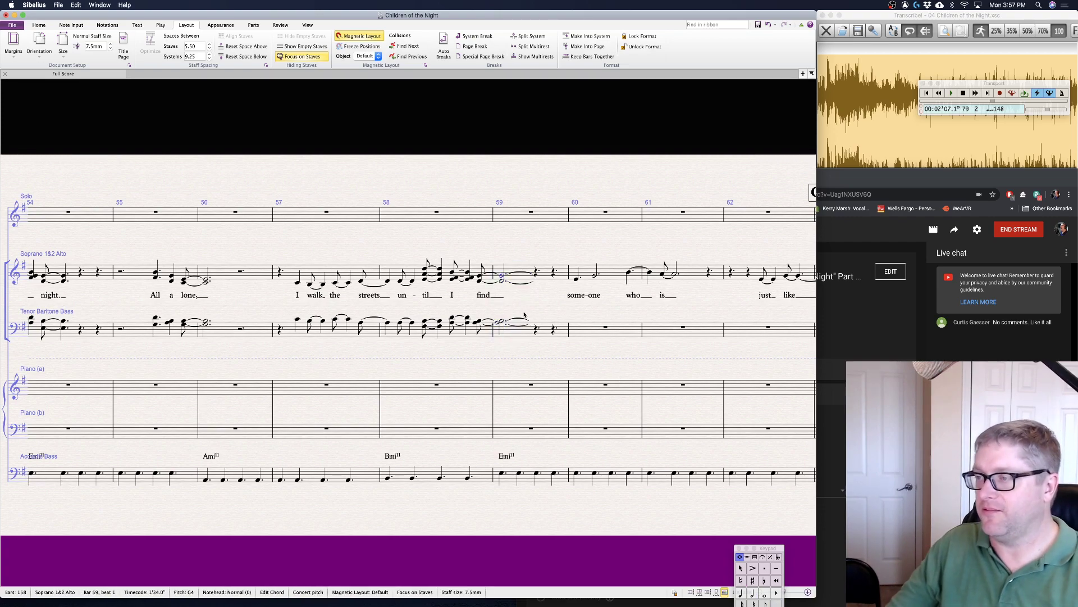
pyautogui.click(536, 272)
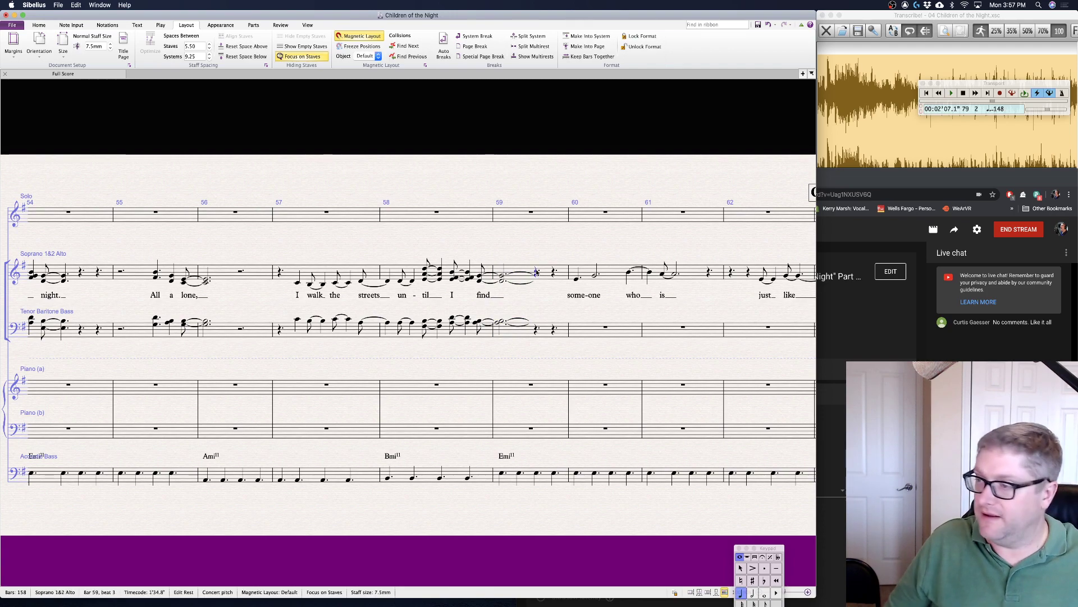
pyautogui.click(536, 330)
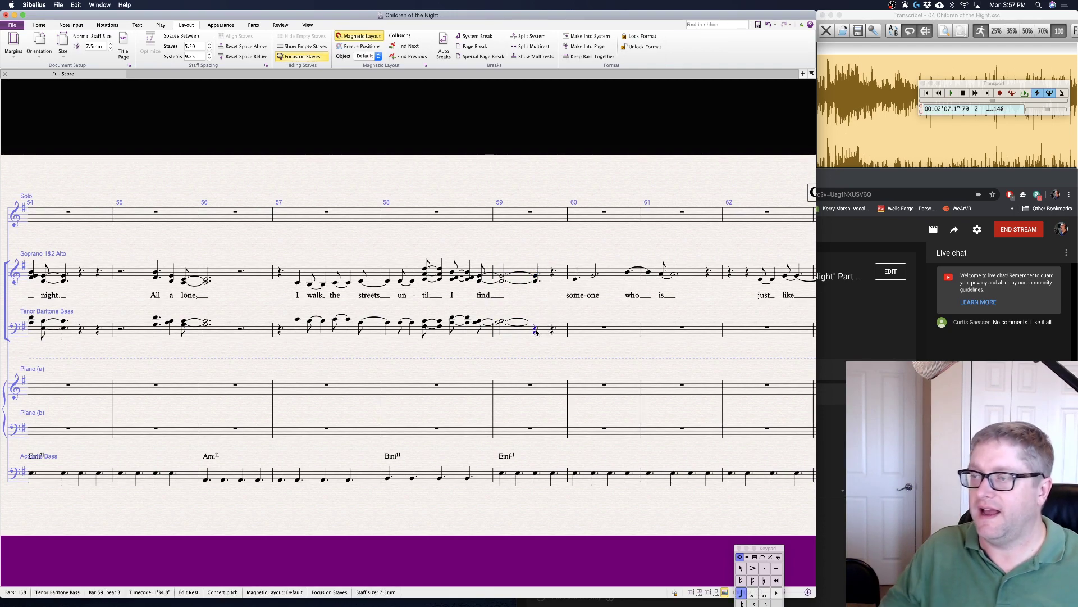
pyautogui.press('Escape')
pyautogui.press('Escape')
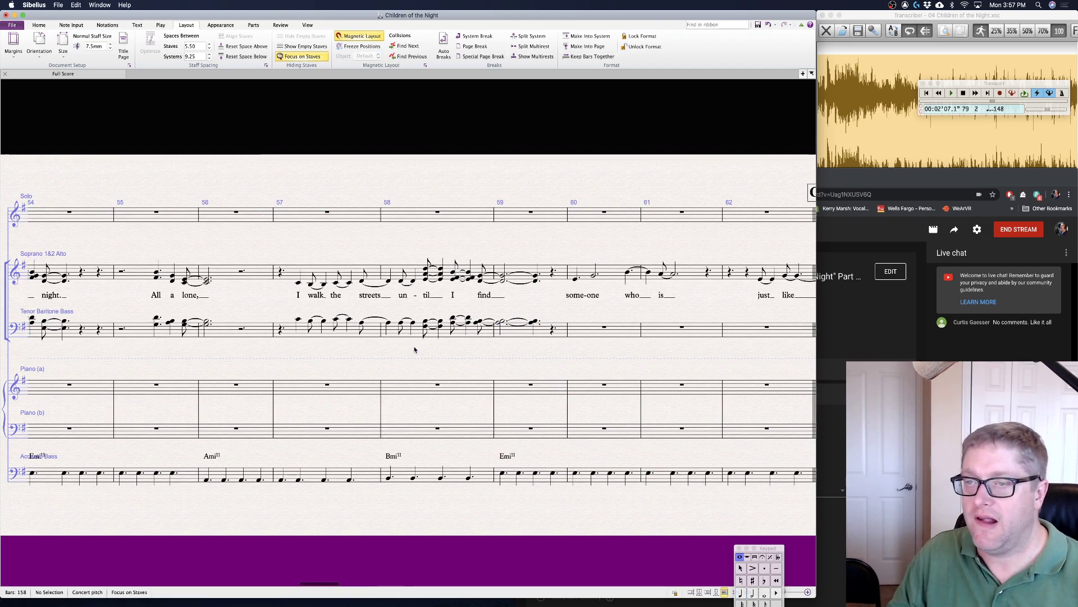
# - Extend the "night" chords in bar 54 from beat 2 into tied dotted-half chords on beat 3 in both vocal staves
pyautogui.hscroll(-10, 415, 349)
pyautogui.hscroll(-3, 415, 349)
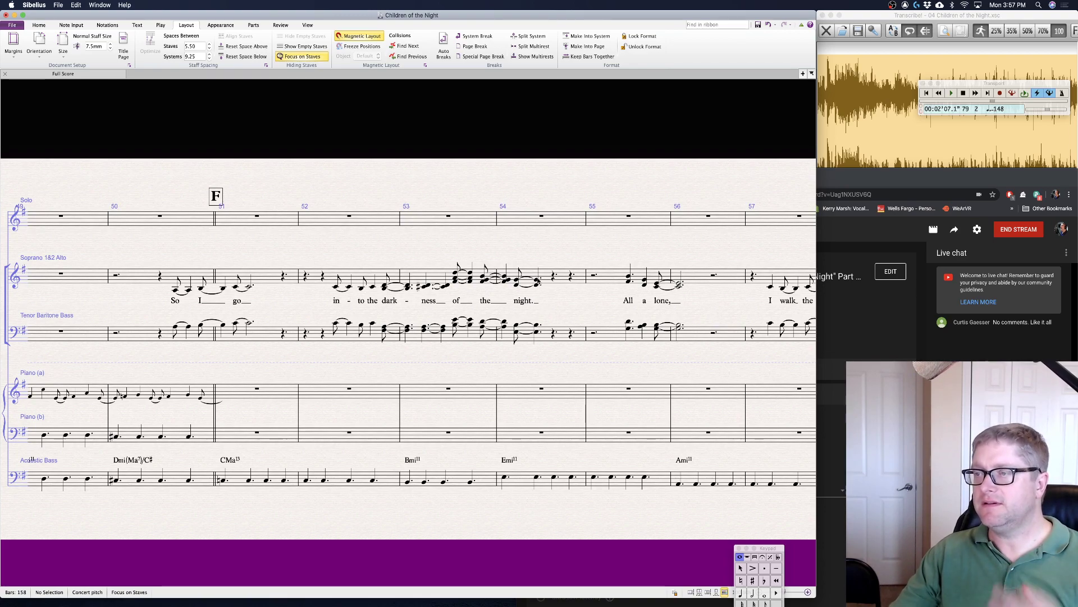
pyautogui.click(537, 281)
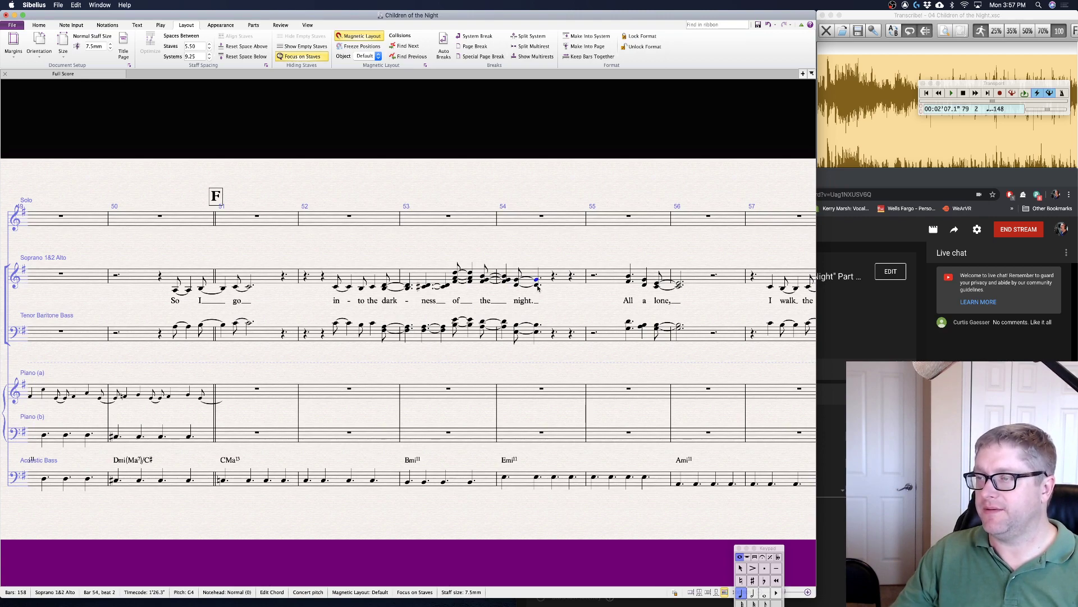
pyautogui.keyDown('shift'); pyautogui.click(537, 336); pyautogui.keyUp('shift')
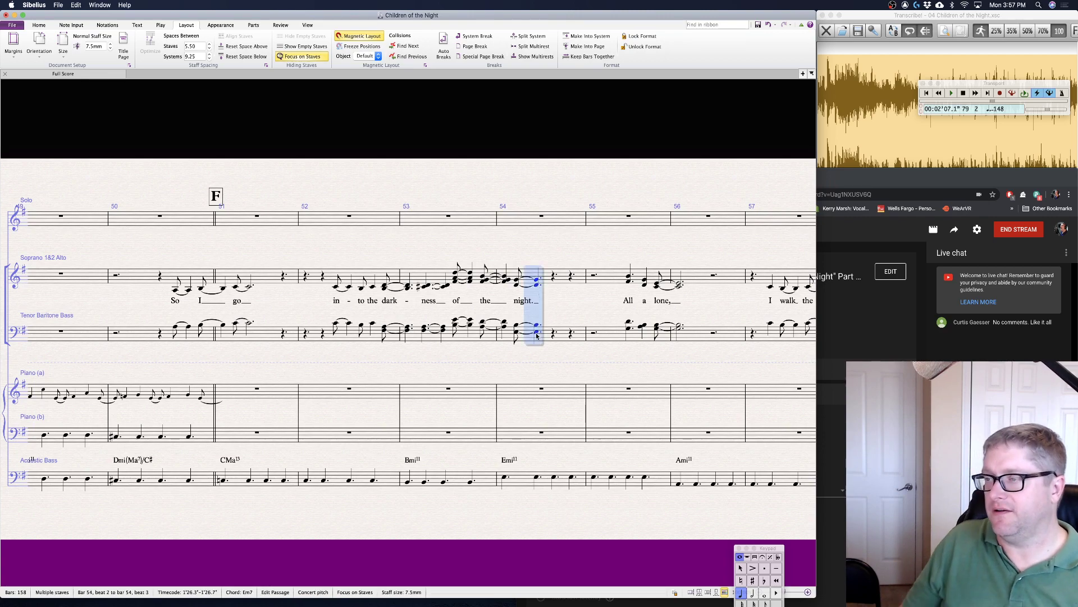
pyautogui.press('Return')
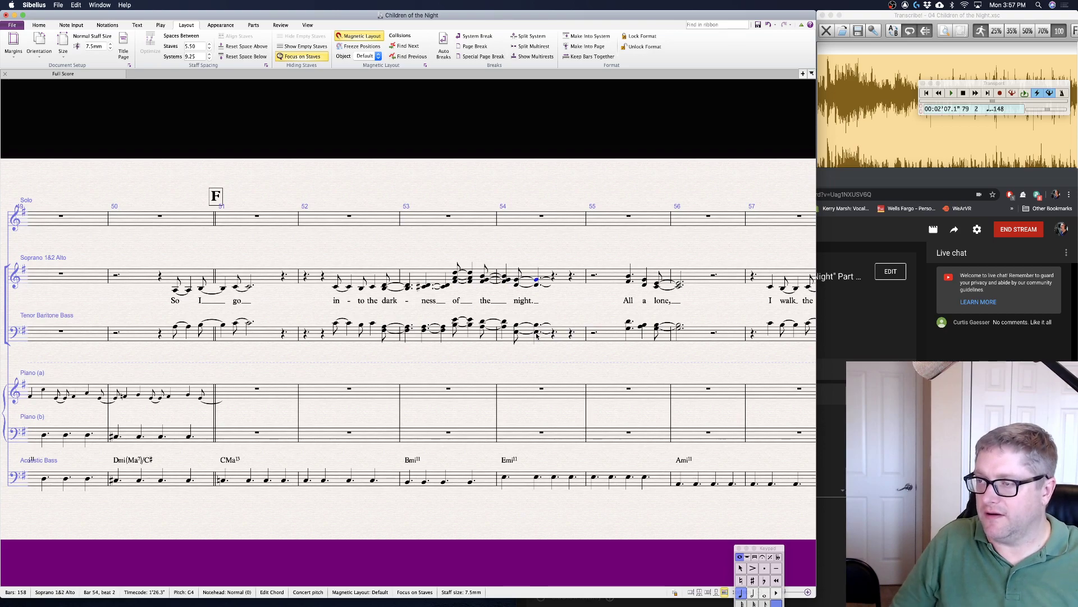
pyautogui.press('Right')
pyautogui.press('Escape')
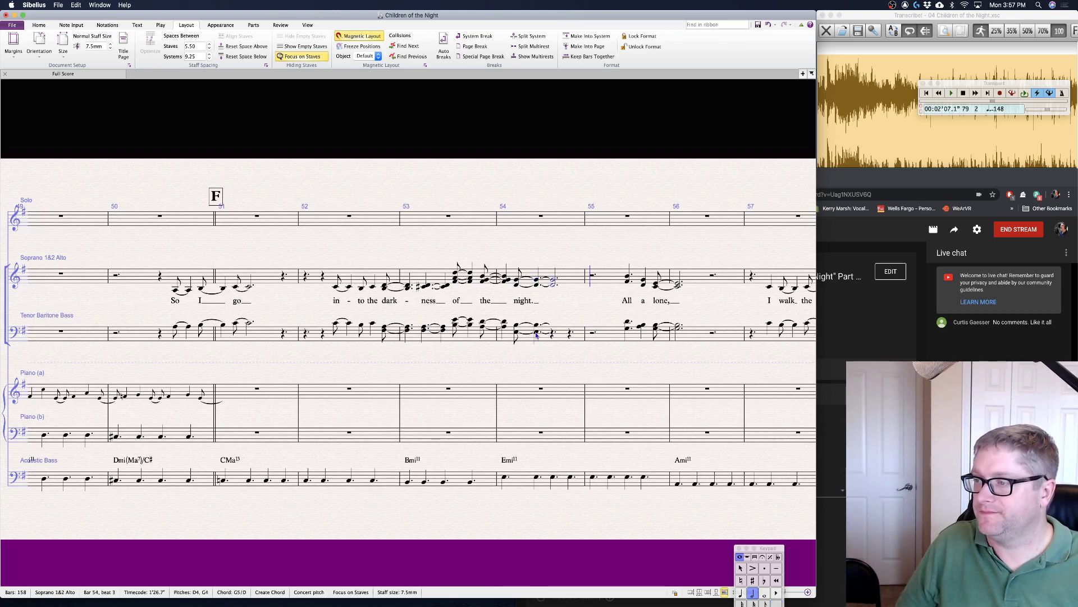
pyautogui.click(553, 334)
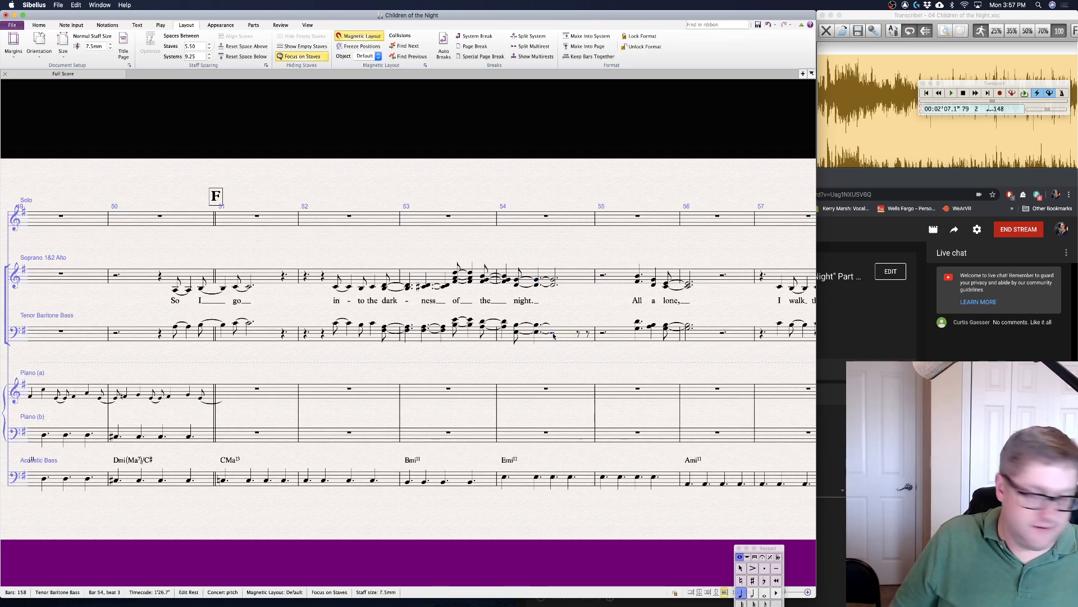
pyautogui.press('Escape')
# - Add a harmony note a third below the melody on both tied notes of "is" in bar 61 of Soprano 1&2 Alto, giving F♯4–A4
pyautogui.hscroll(10, 521, 374)
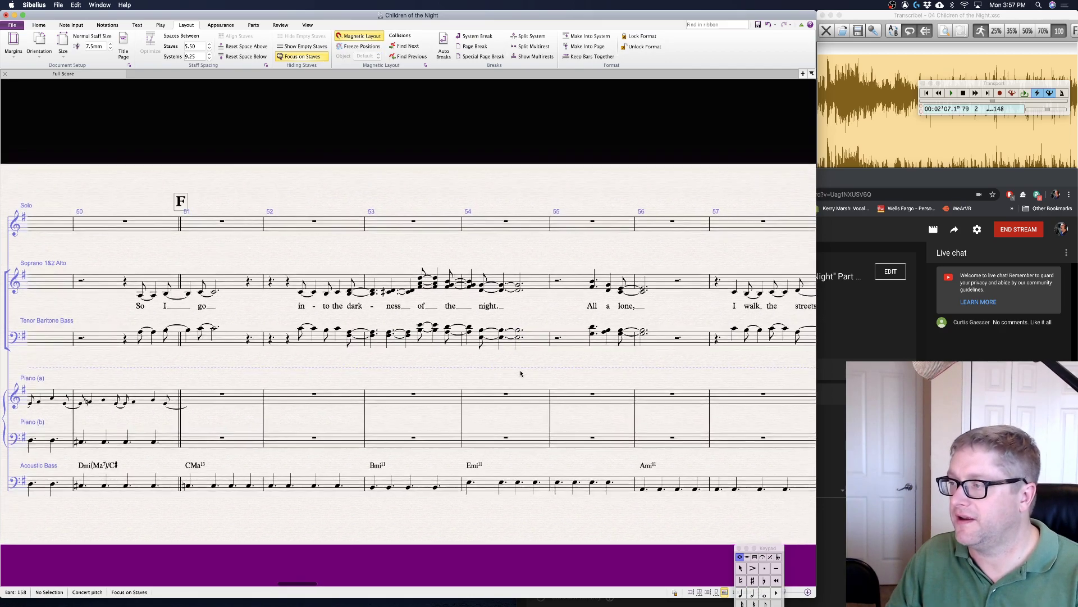
pyautogui.hscroll(10, 521, 373)
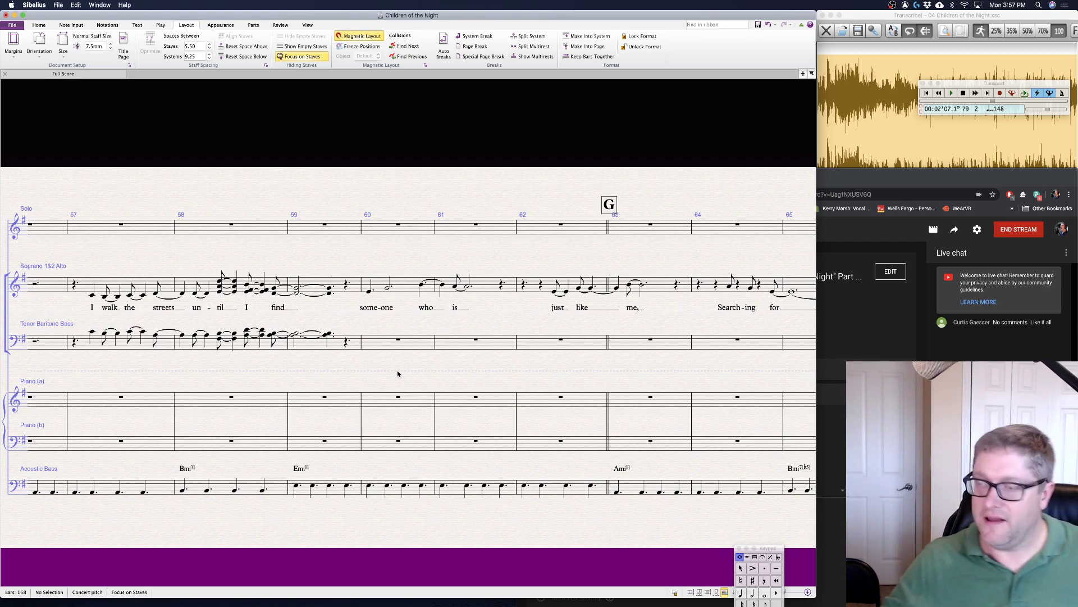
pyautogui.click(455, 287)
pyautogui.hotkey('shift', '3')
pyautogui.press('Right')
pyautogui.hotkey('shift', '3')
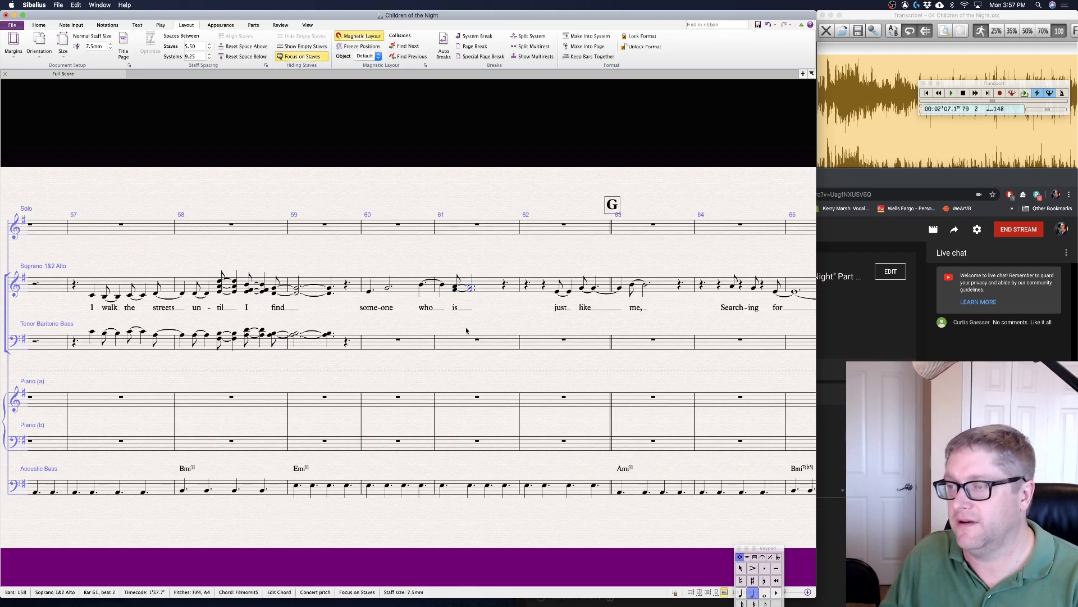
# - Fill in the word "is" in bar 61 of Tenor Baritone Bass with G3–D4, tied from beat 1.67 into a dotted half on beat 2
pyautogui.click(466, 337)
pyautogui.press('super+v')
pyautogui.press('Escape')
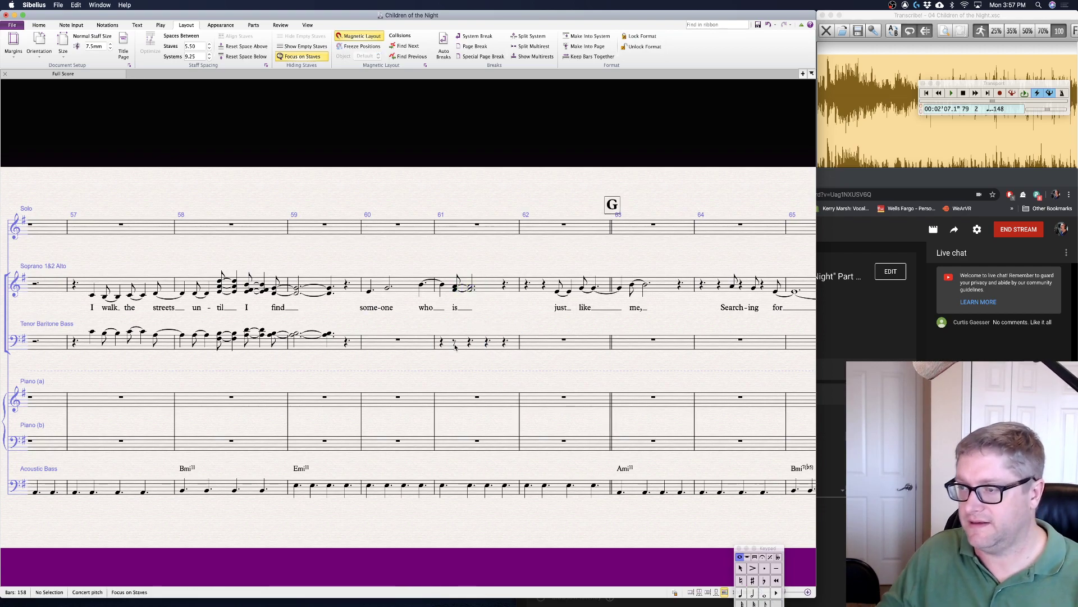
pyautogui.click(453, 342)
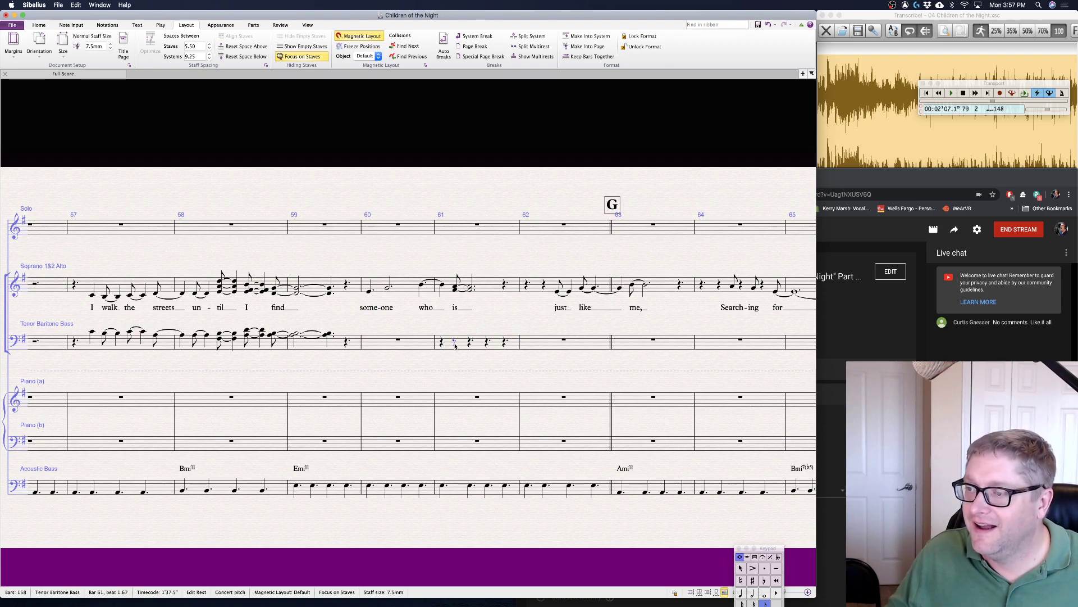
pyautogui.press('KP_Enter')
pyautogui.press('KP_5')
pyautogui.press('KP_Decimal')
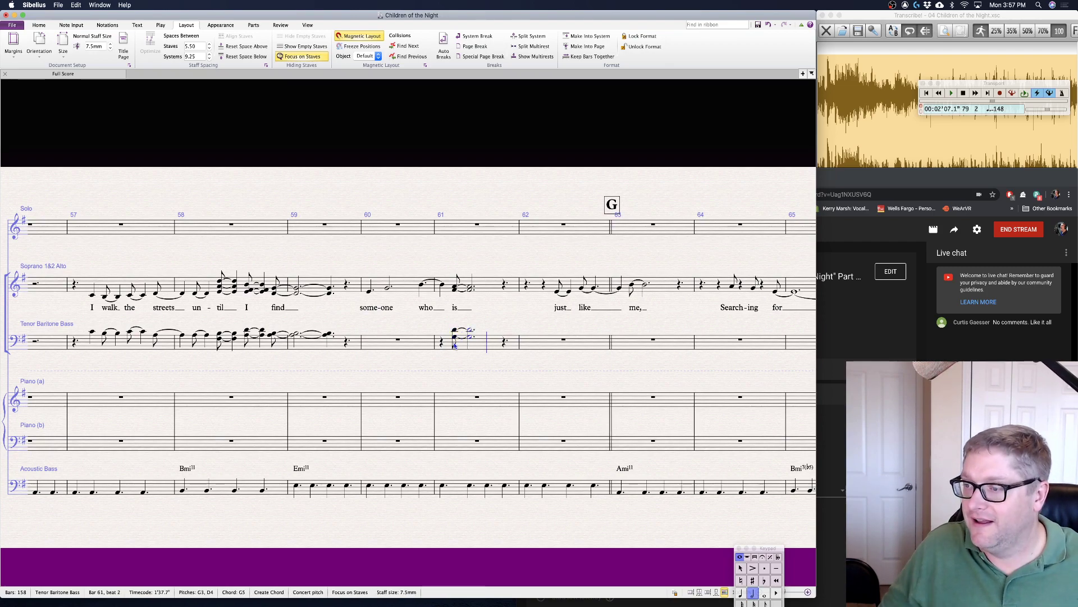
pyautogui.press('Escape')
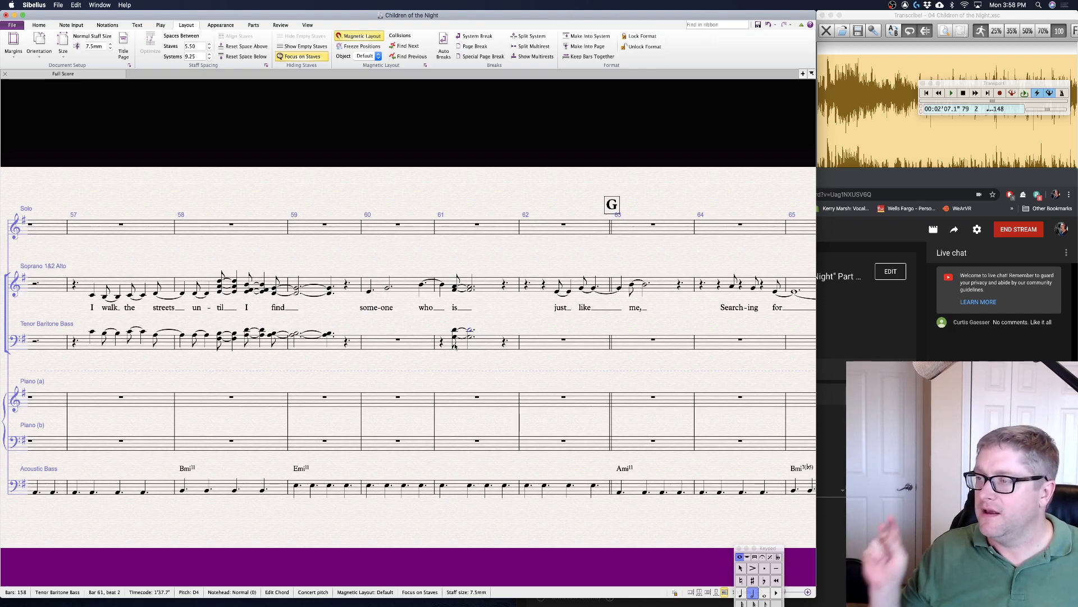
pyautogui.press('Escape')
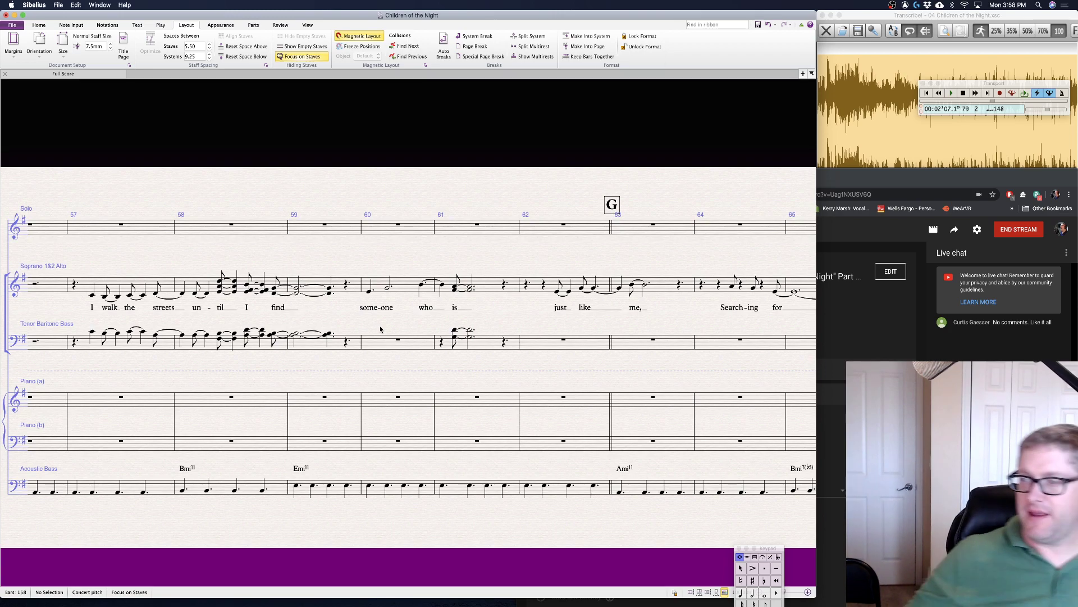
# - Add a harmony note below the G4 on beat 2 of bar 60 in Soprano 1&2 Alto
pyautogui.click(387, 288)
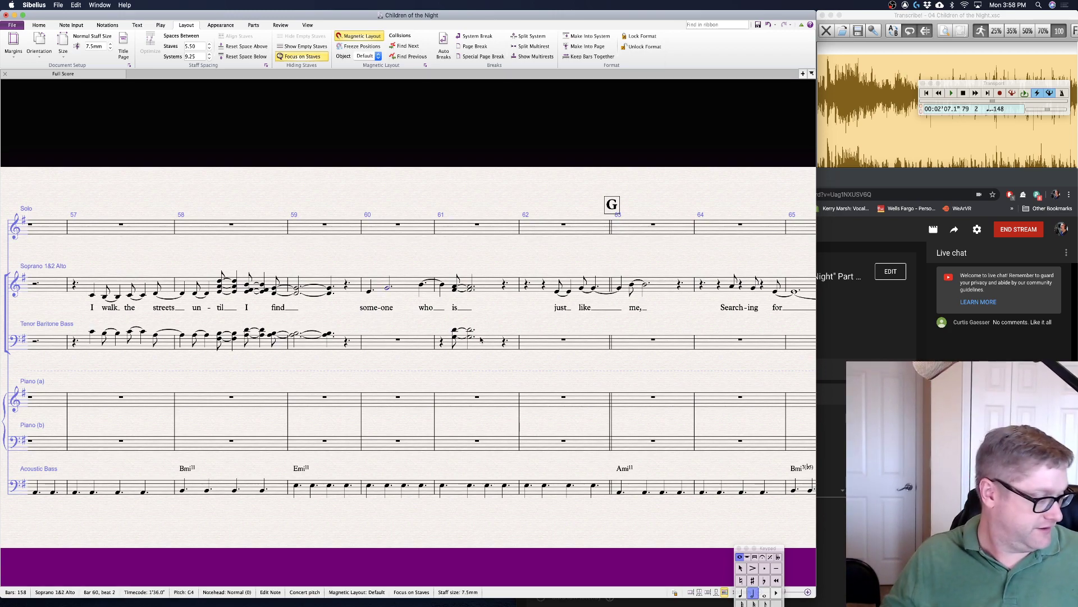
pyautogui.hotkey('shift', 'g')
pyautogui.press('Escape')
pyautogui.press('Escape')
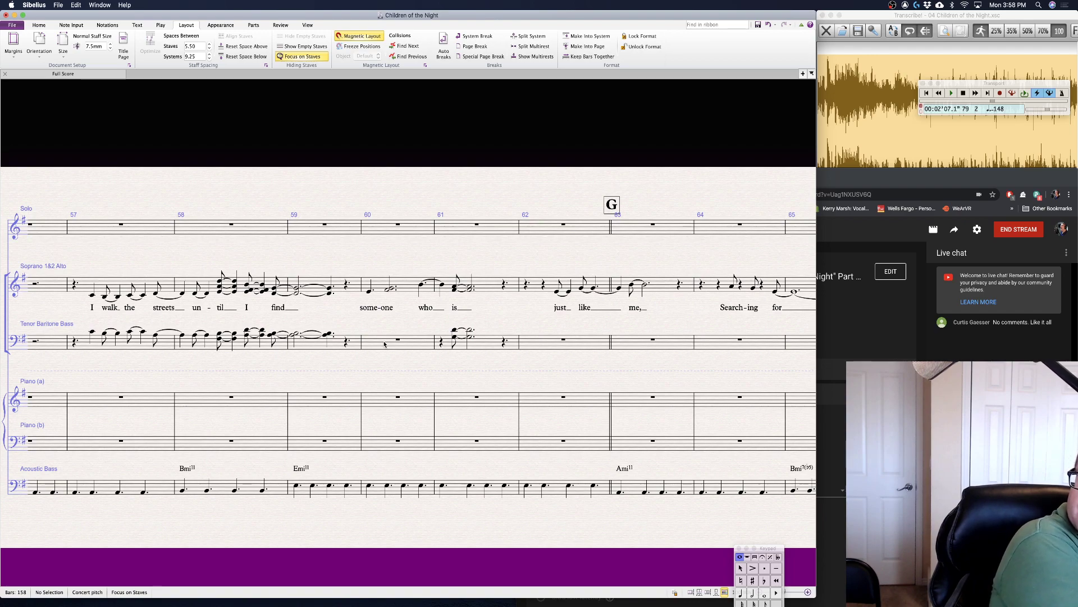
# - Break up the empty bar 60 in Tenor Baritone Bass into rests and enter a dotted-quarter A3 on beat 1
pyautogui.click(384, 344)
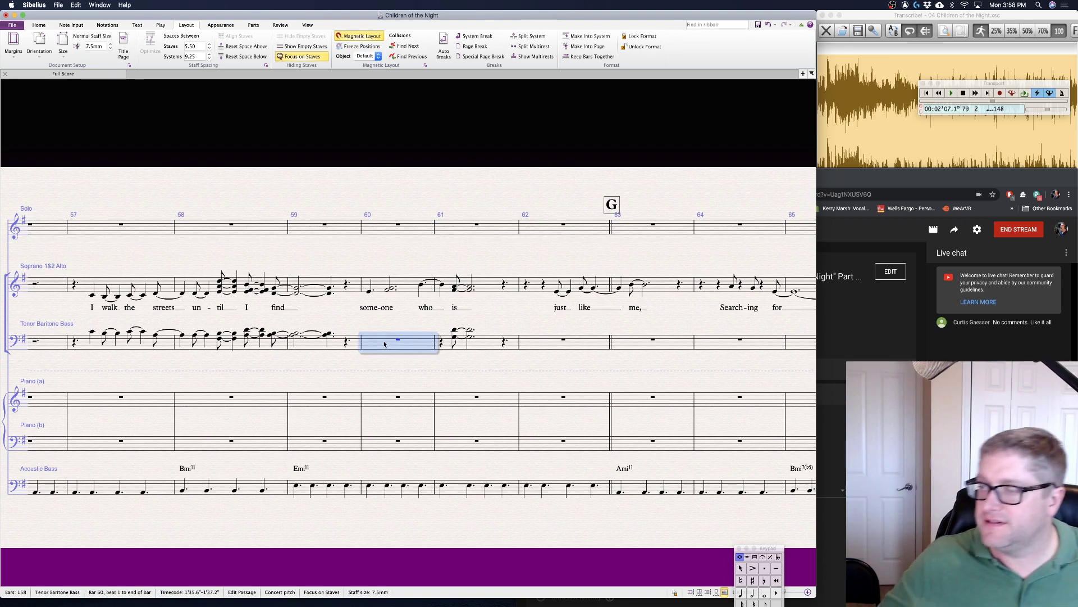
pyautogui.press('4')
pyautogui.press('Escape')
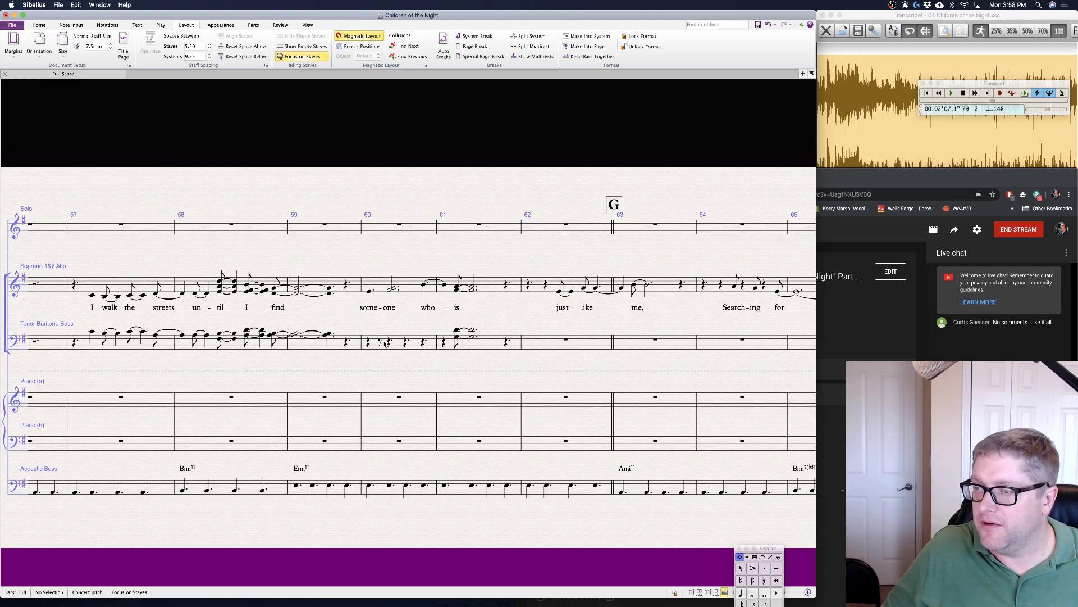
pyautogui.click(369, 344)
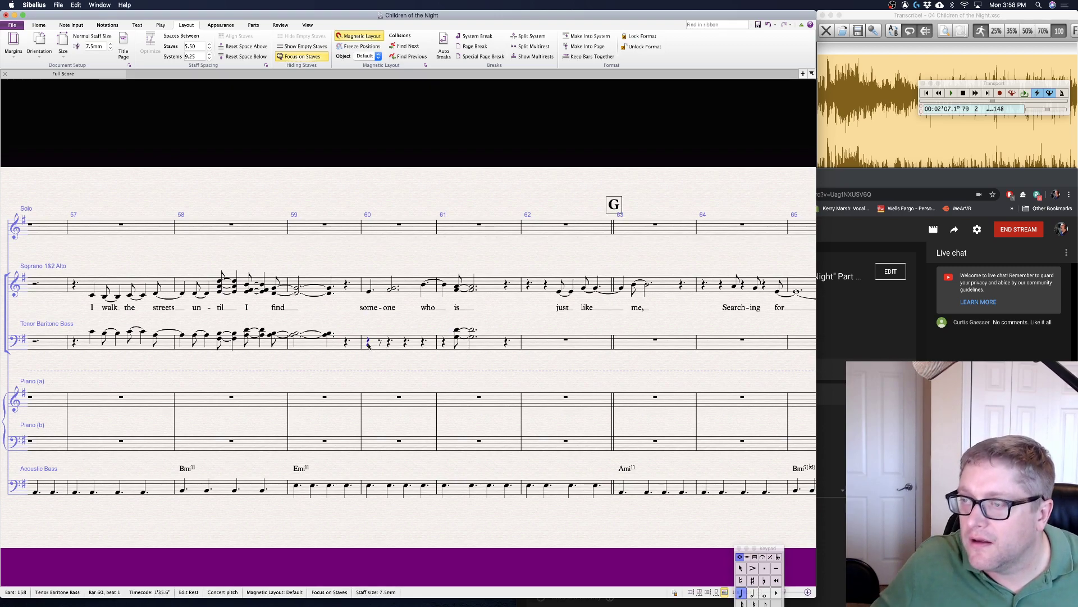
pyautogui.press('a')
pyautogui.press('3')
# - Enter a dotted-half G3–D4 chord on beat 2 of bar 60 in Tenor Baritone Bass
pyautogui.press('Left')
pyautogui.press('Right')
pyautogui.press('Right')
pyautogui.press('4')
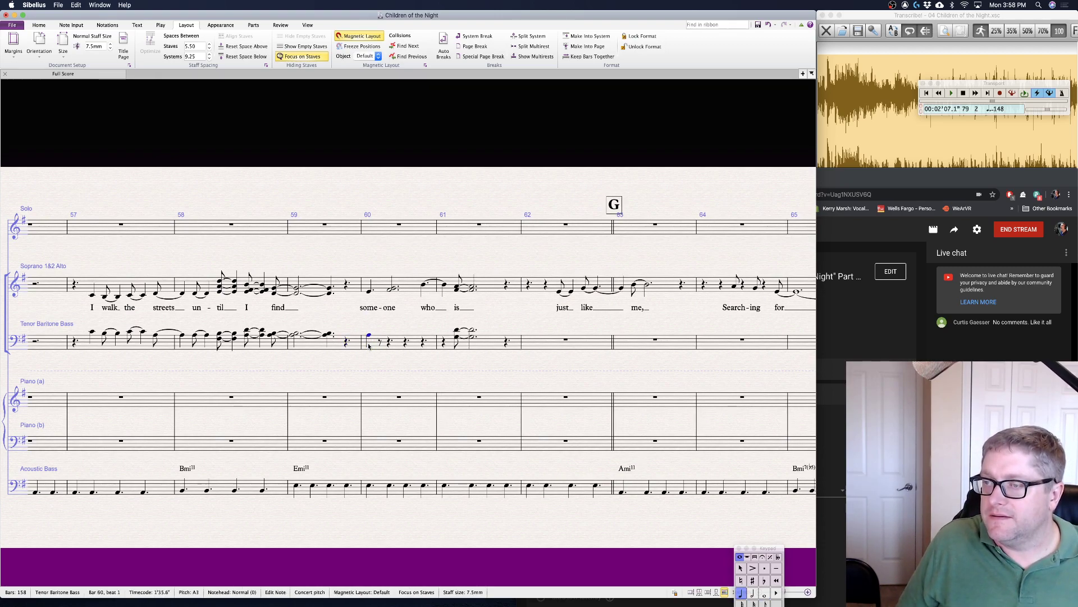
pyautogui.press('g')
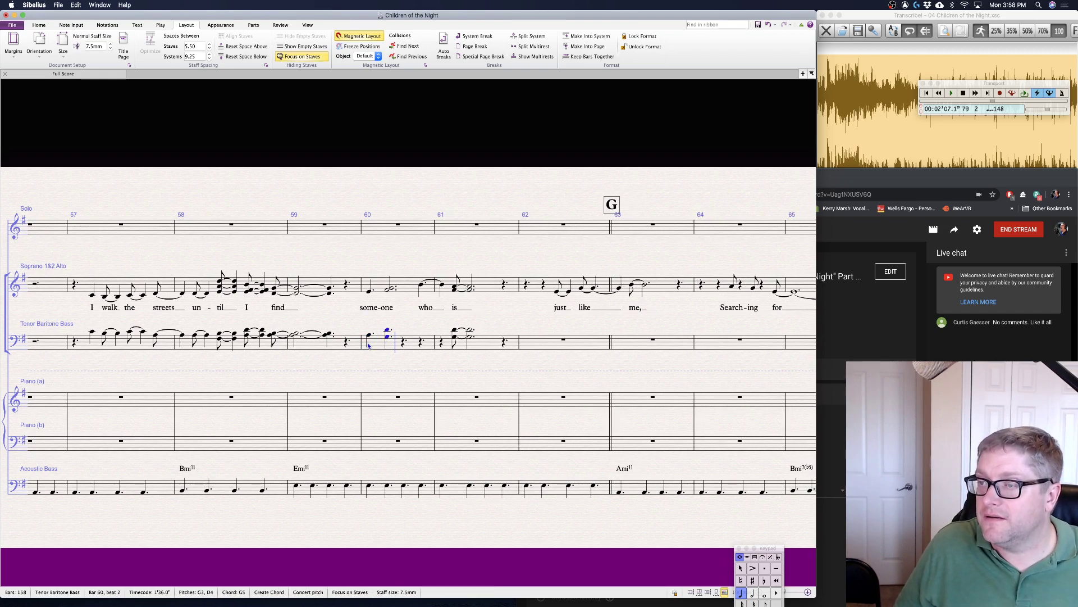
pyautogui.press('5')
pyautogui.press('5')
pyautogui.press('Escape')
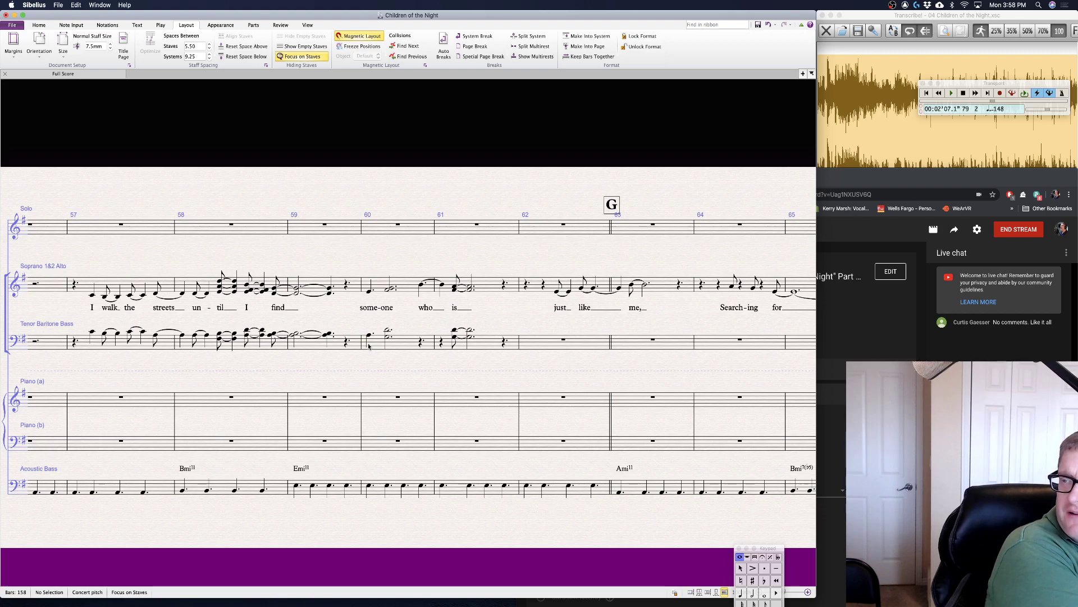
# - Enter an F#3–A3 chord on beat 4 of bar 60 in Tenor Baritone Bass, tied into beat 1 of bar 61
pyautogui.click(388, 331)
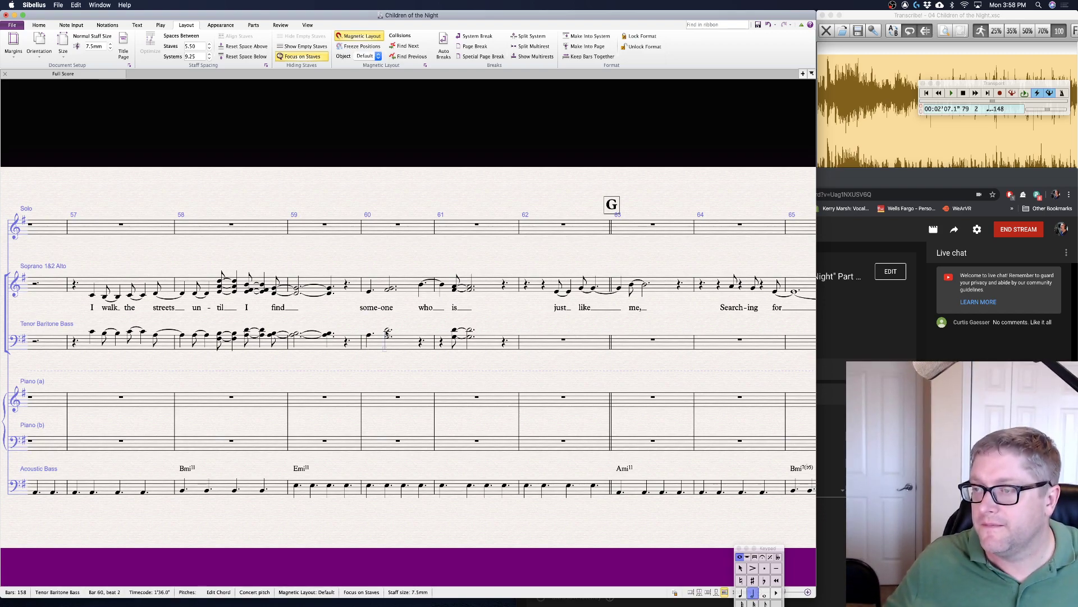
pyautogui.click(452, 380)
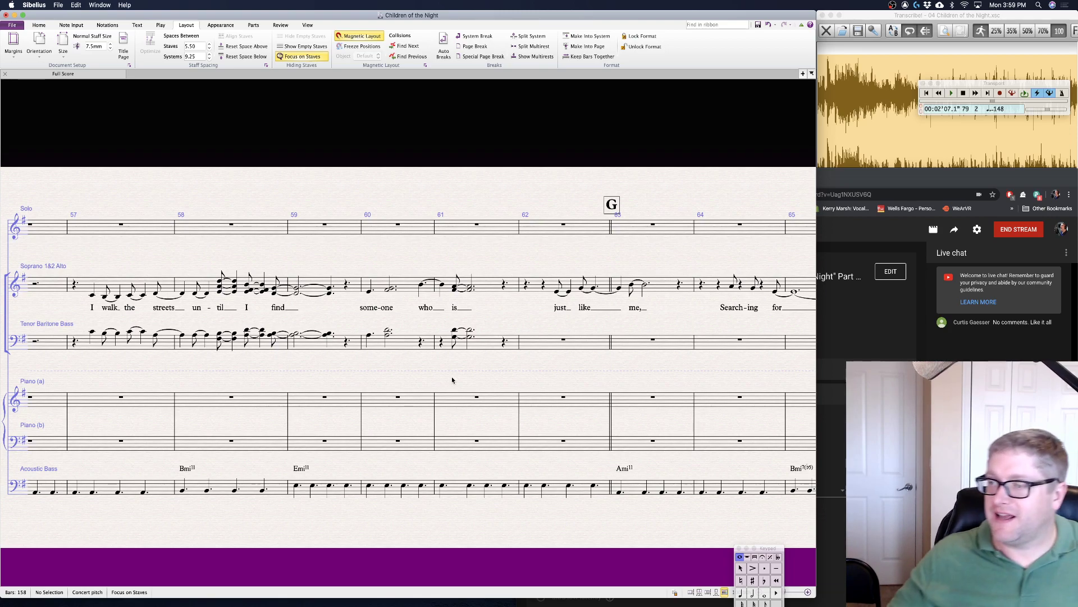
pyautogui.click(420, 344)
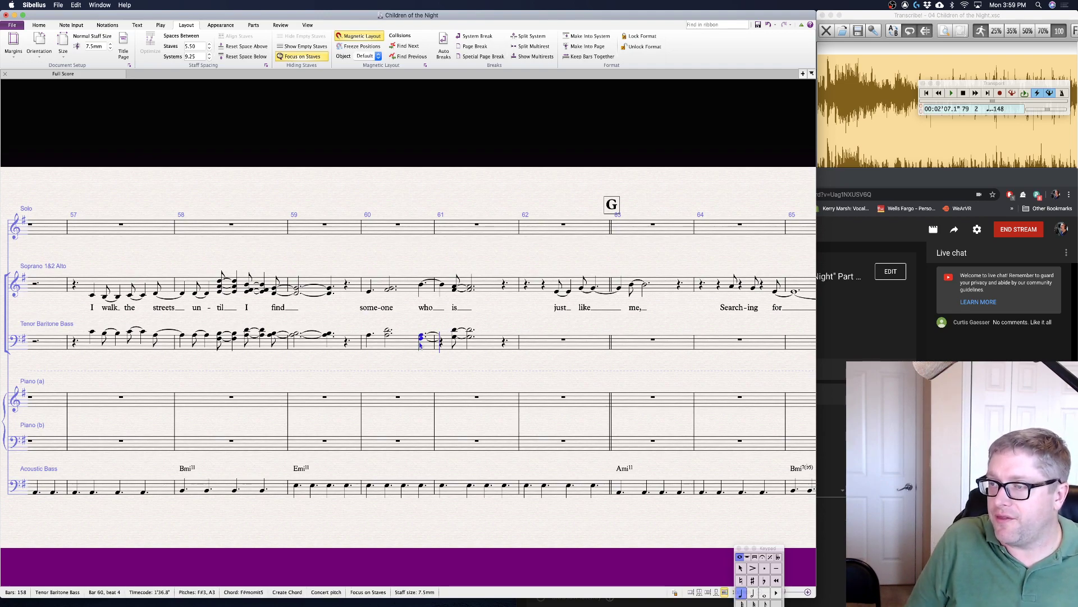
pyautogui.press('KP_Enter')
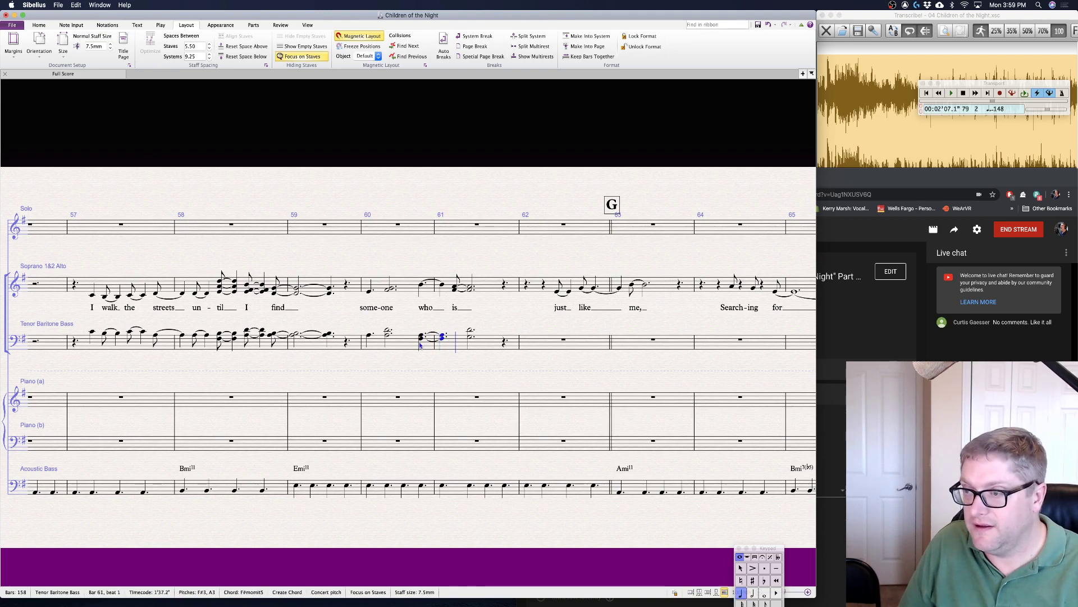
pyautogui.press('Delete')
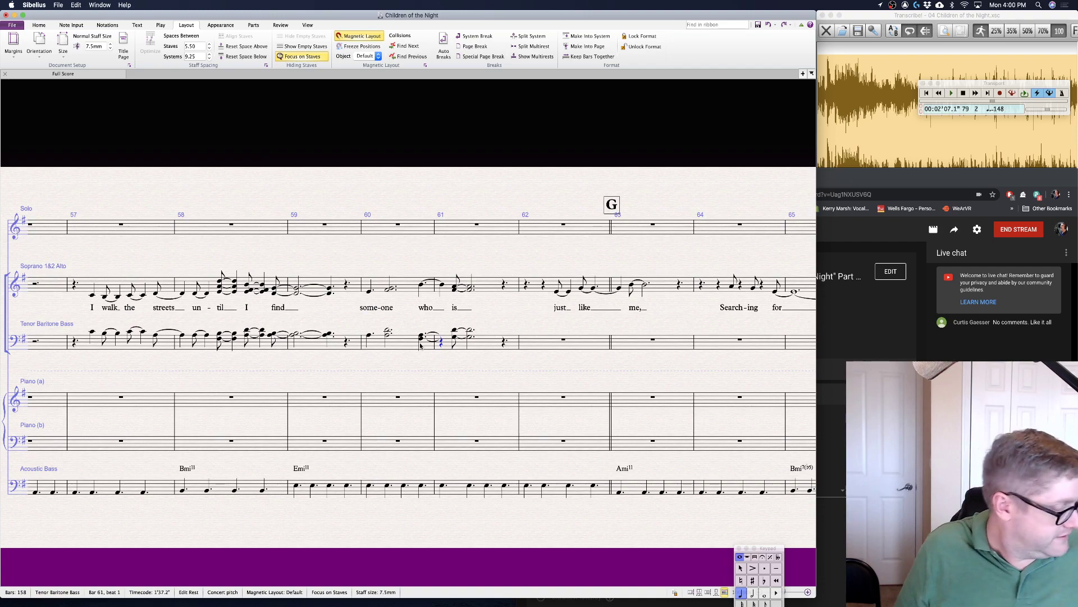
pyautogui.press('Escape')
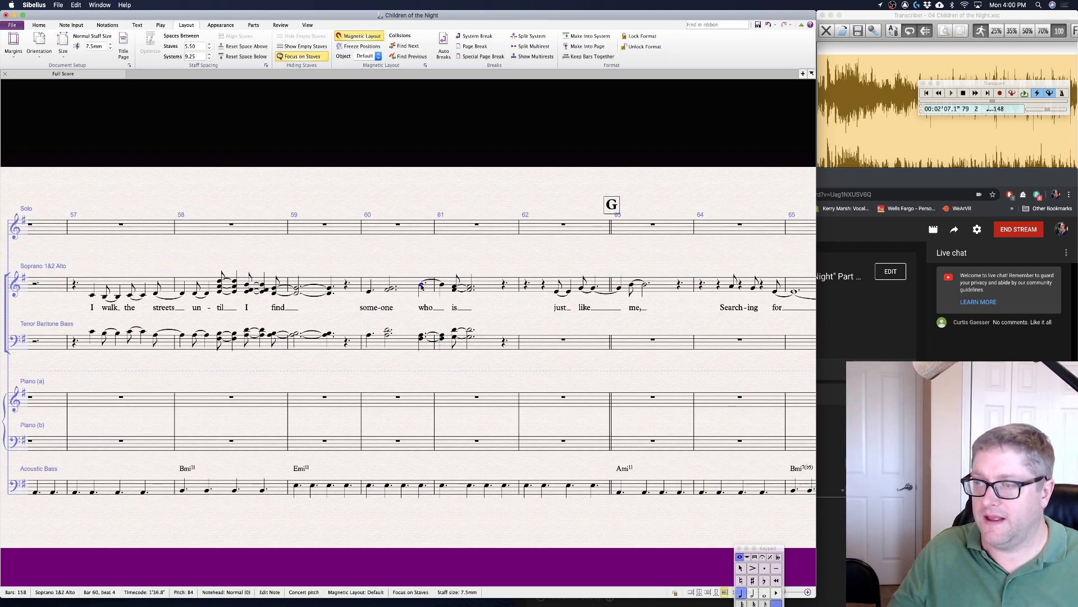
# - Add E4 below the B4 on "who" across bars 60–61 in Soprano 1&2 Alto and play back from bar 60
pyautogui.click(421, 288)
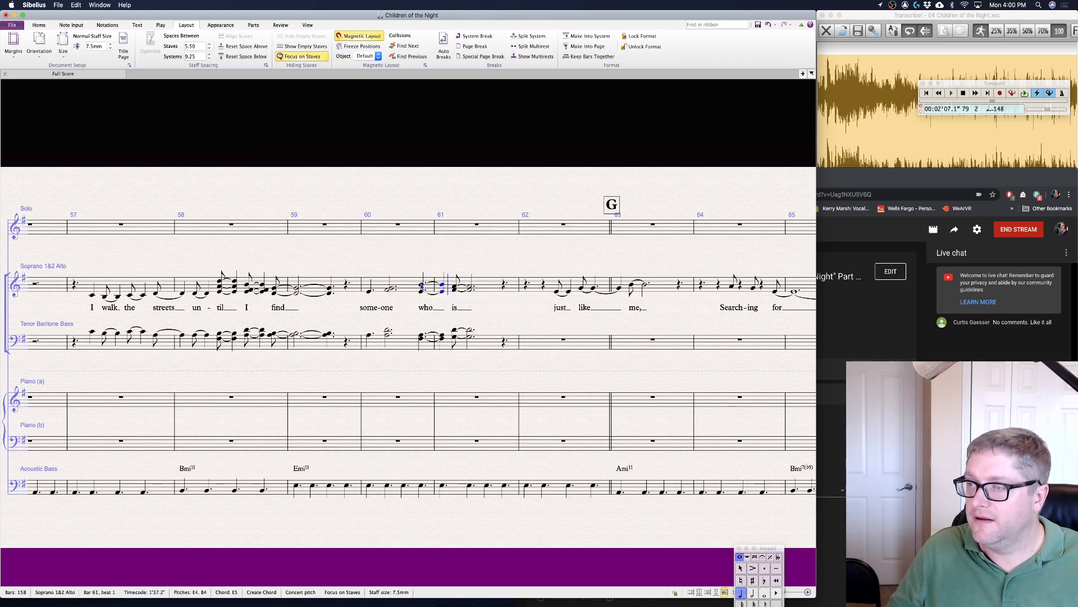
pyautogui.click(369, 290)
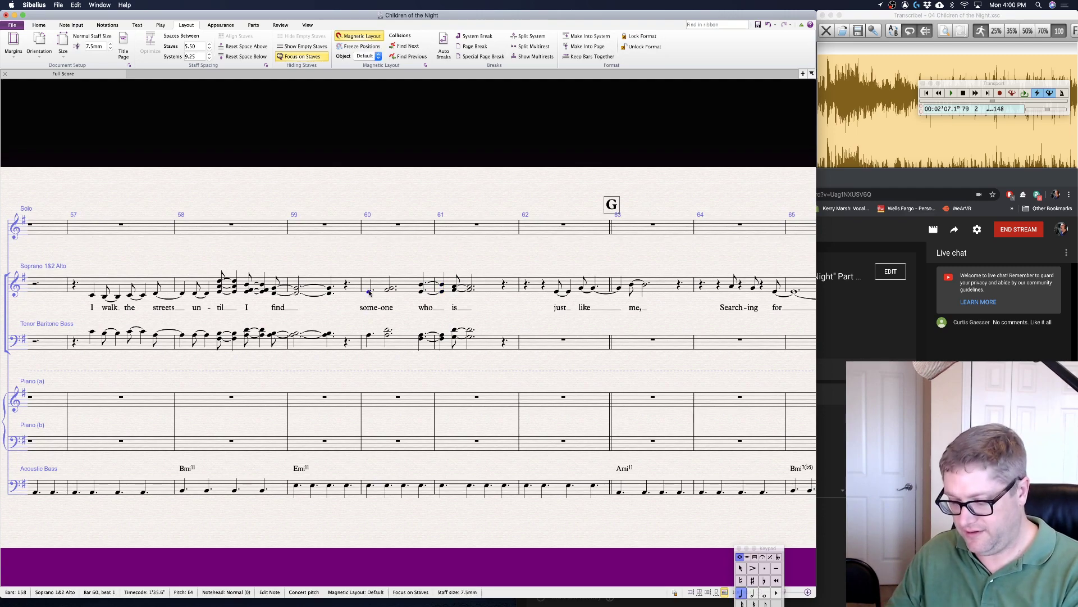
pyautogui.press('p')
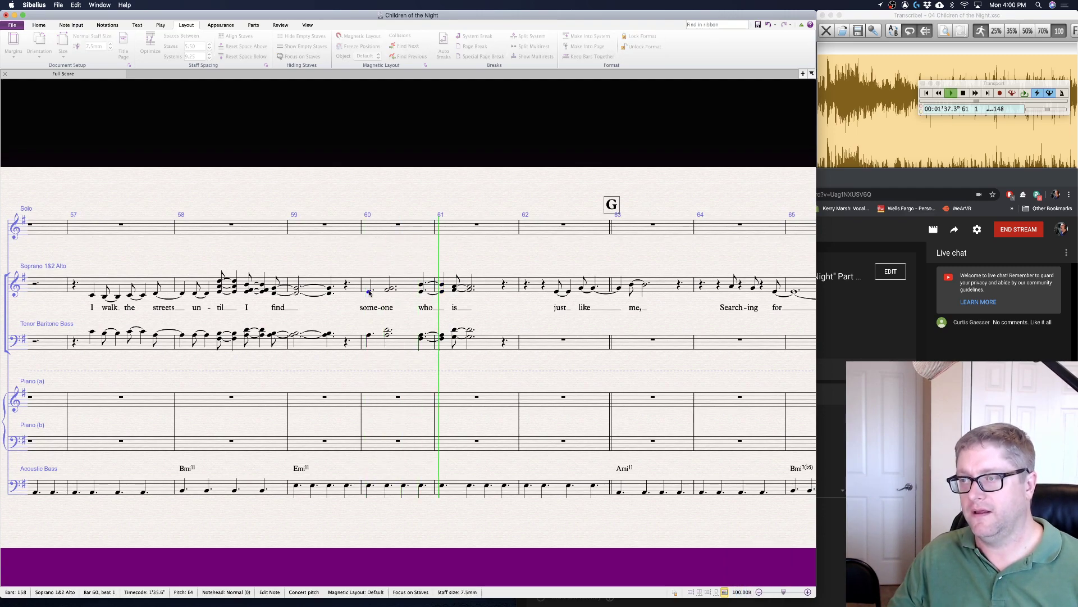
pyautogui.press('Escape')
pyautogui.press('Escape')
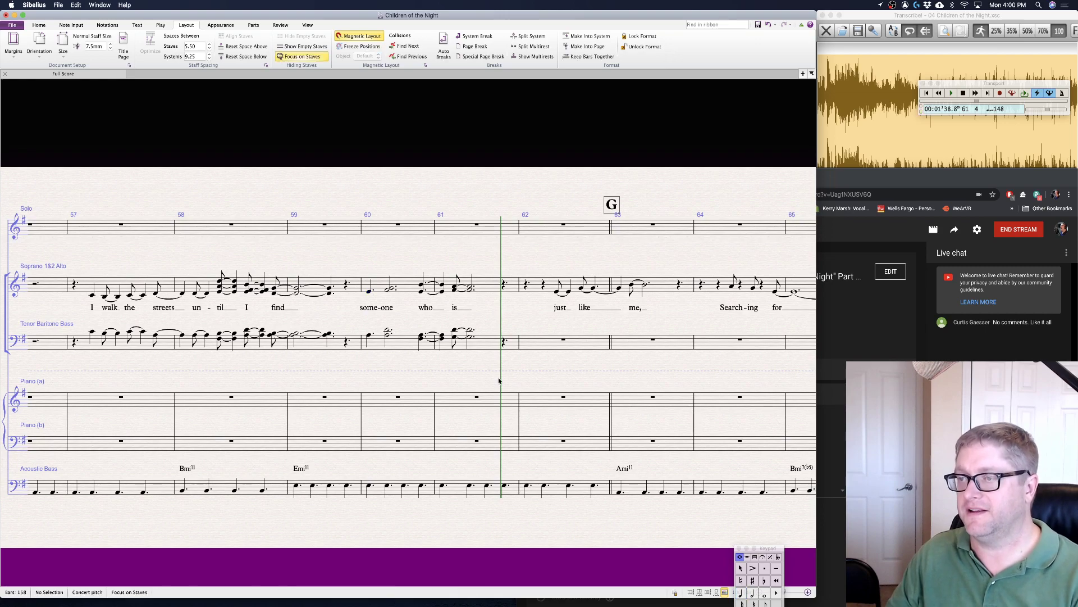
# - Add E4 below the tied B4 on "me" in bar 63 of Soprano 1&2 Alto, including the tied note on beat 2
pyautogui.hscroll(3, 490, 368)
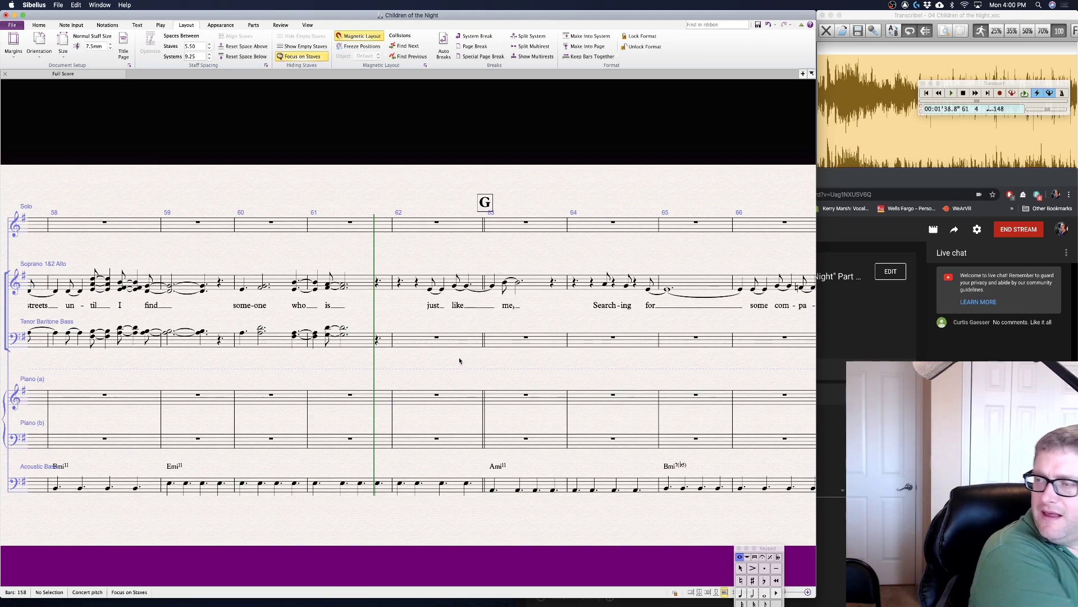
pyautogui.click(508, 284)
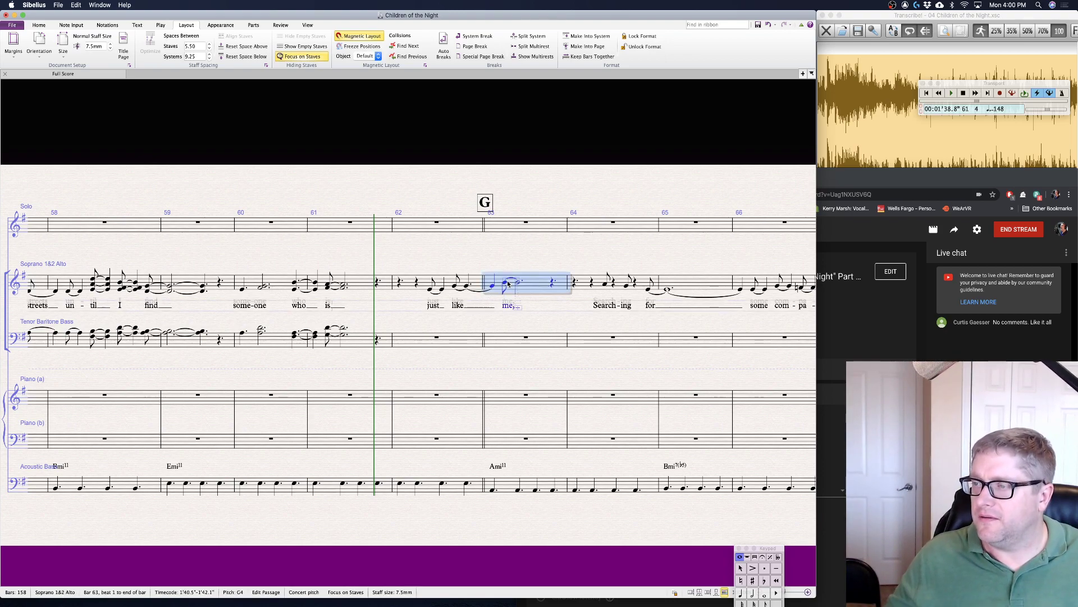
pyautogui.press('n')
pyautogui.press('e')
pyautogui.press('5')
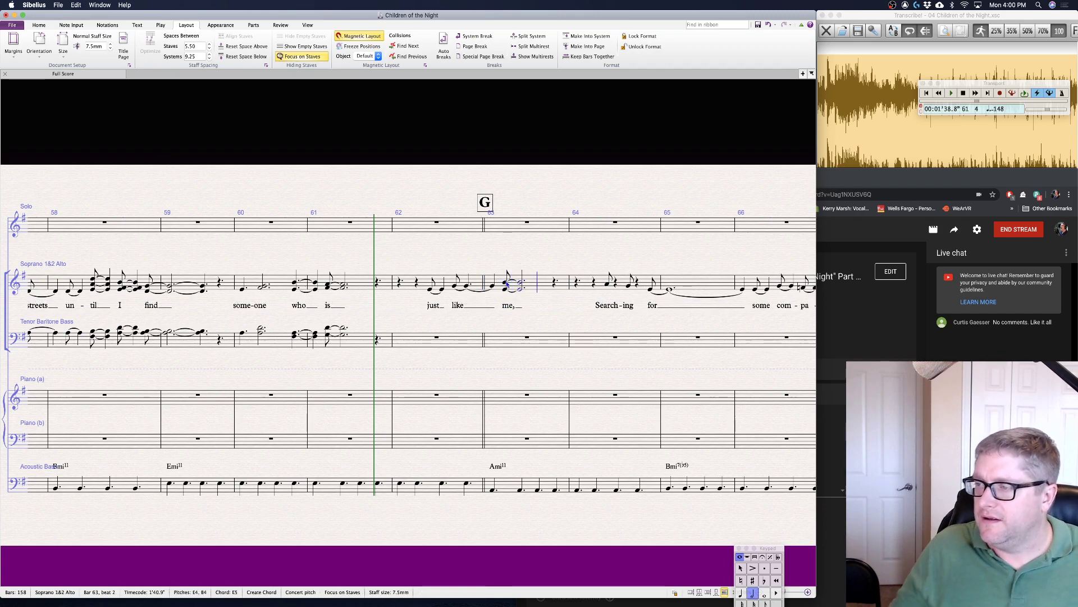
pyautogui.press('Escape')
# - Break up the empty bar 63 in Tenor Baritone Bass into separate rests, including an eighth rest at beat 1.67
pyautogui.click(504, 340)
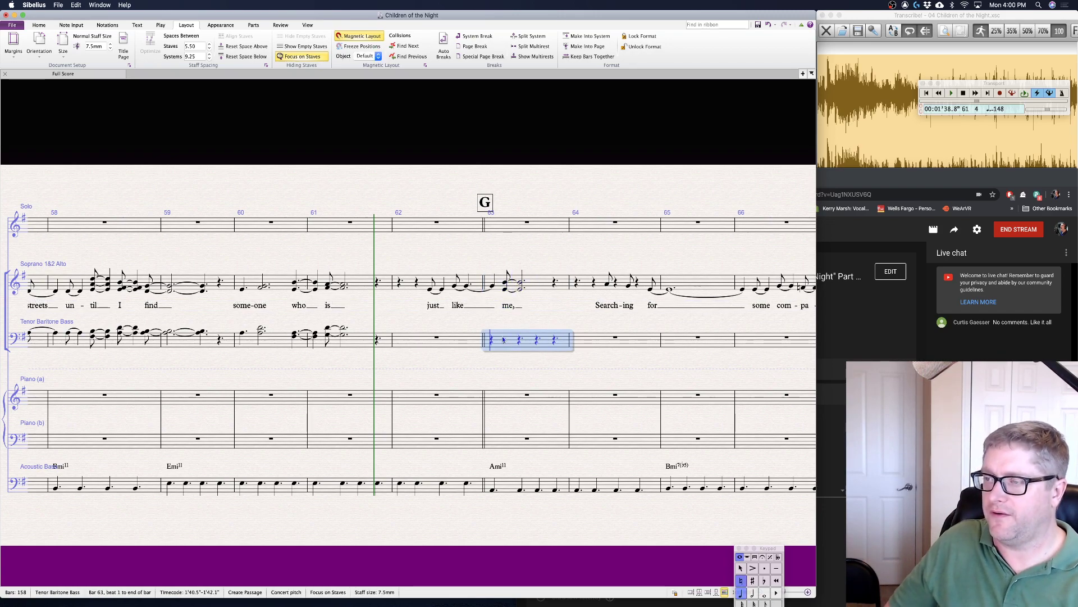
pyautogui.click(504, 340)
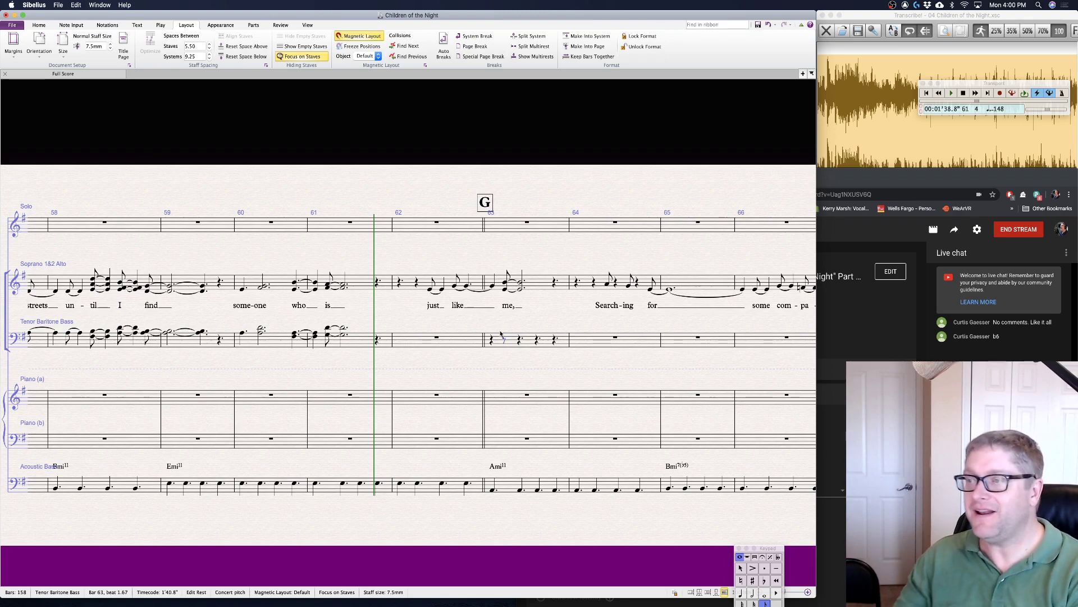
pyautogui.press('Escape')
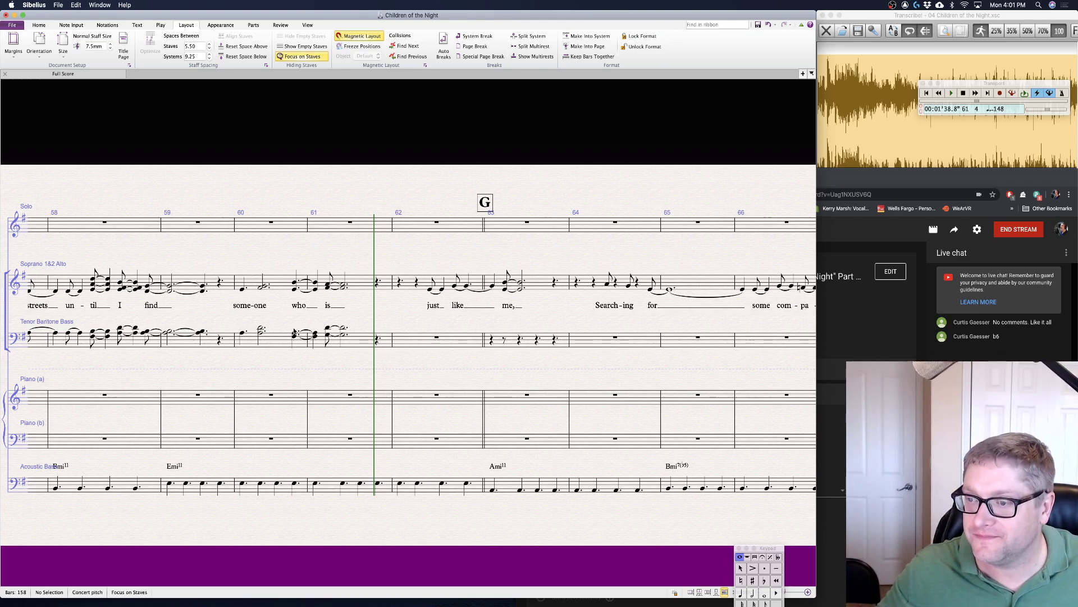
# - Revoice the tied "who" chord across bars 60–61 in Tenor Baritone Bass to E3–C4
pyautogui.click(315, 335)
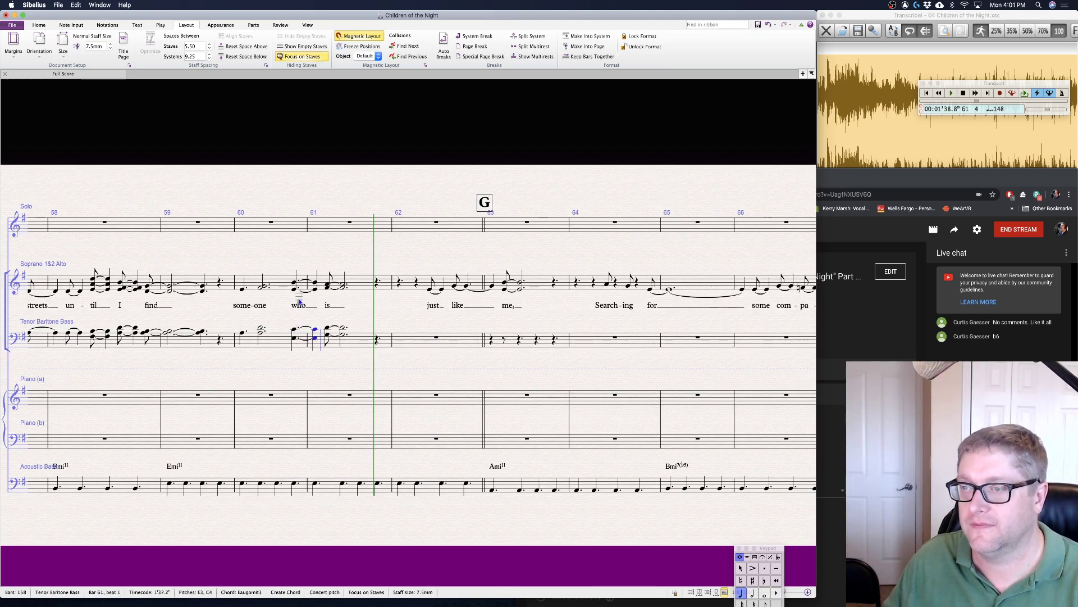
pyautogui.press('Escape')
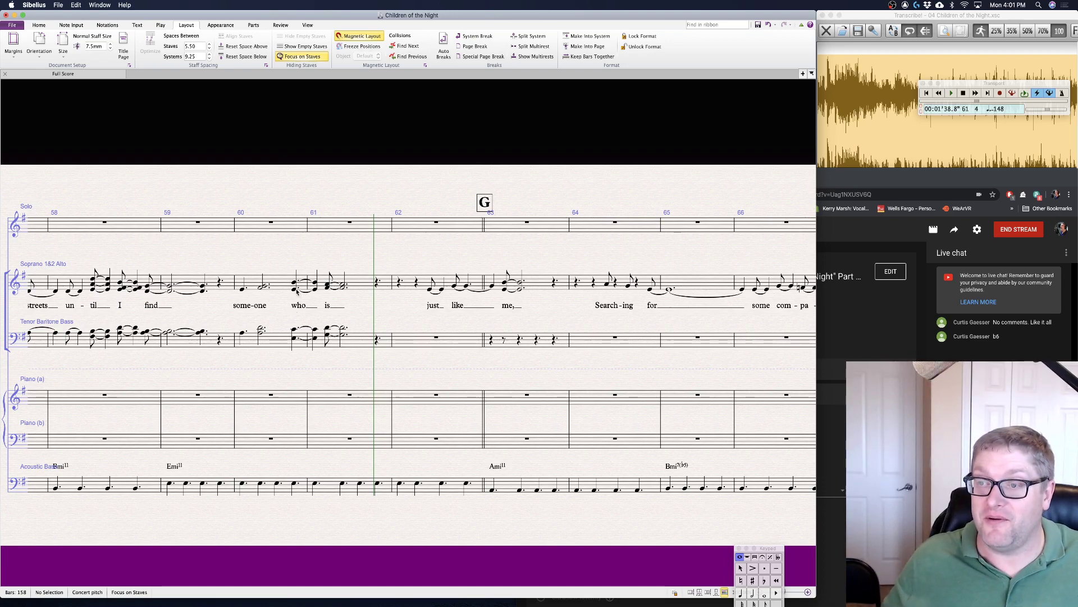
pyautogui.click(293, 288)
pyautogui.press('shift+super+i')
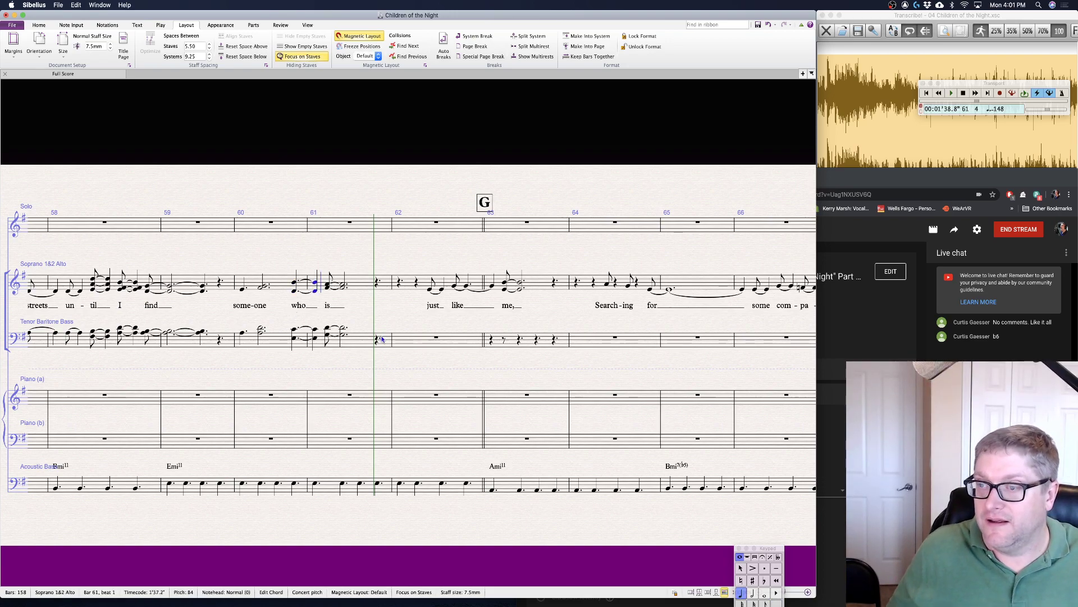
pyautogui.press('Escape')
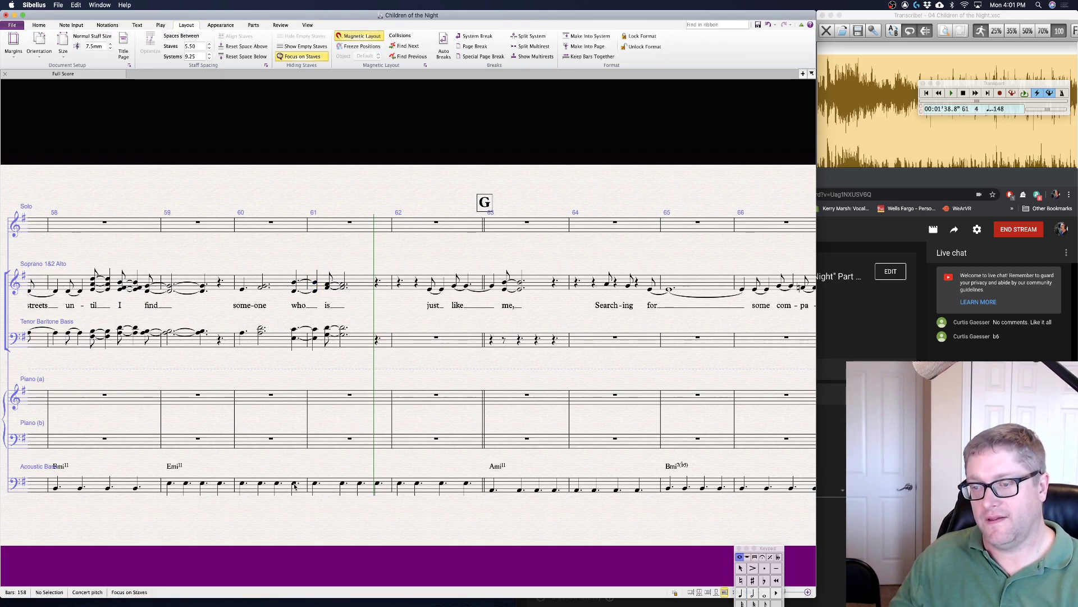
# - Add the chord symbols C2/E on beat 4 of bar 60 and Emi11 on beat 2 of bar 61 above Acoustic Bass
pyautogui.click(295, 485)
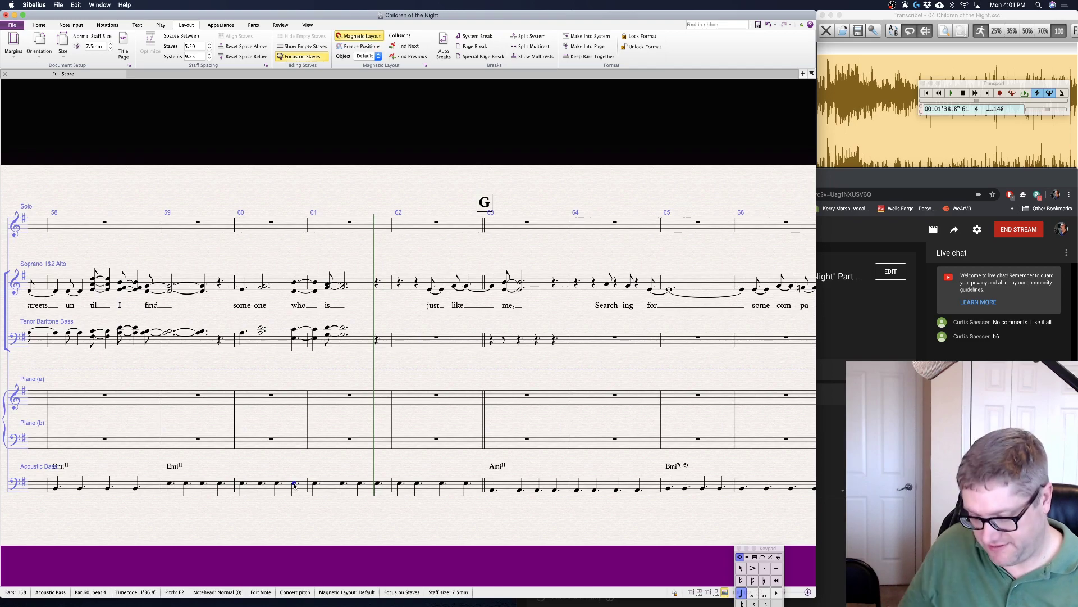
pyautogui.press('super+k')
pyautogui.write('C')
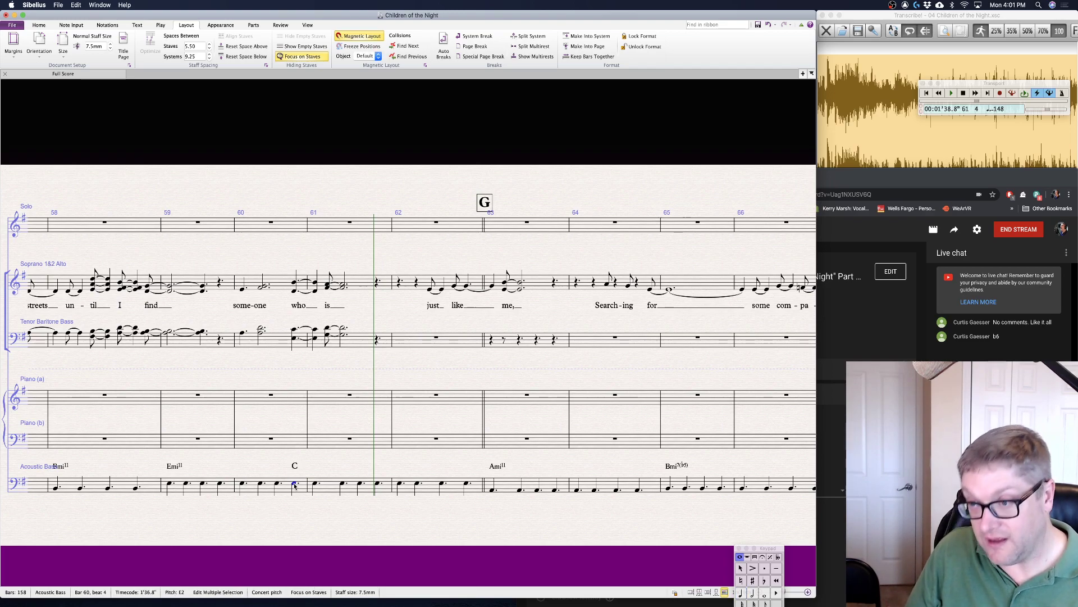
pyautogui.write('2/E')
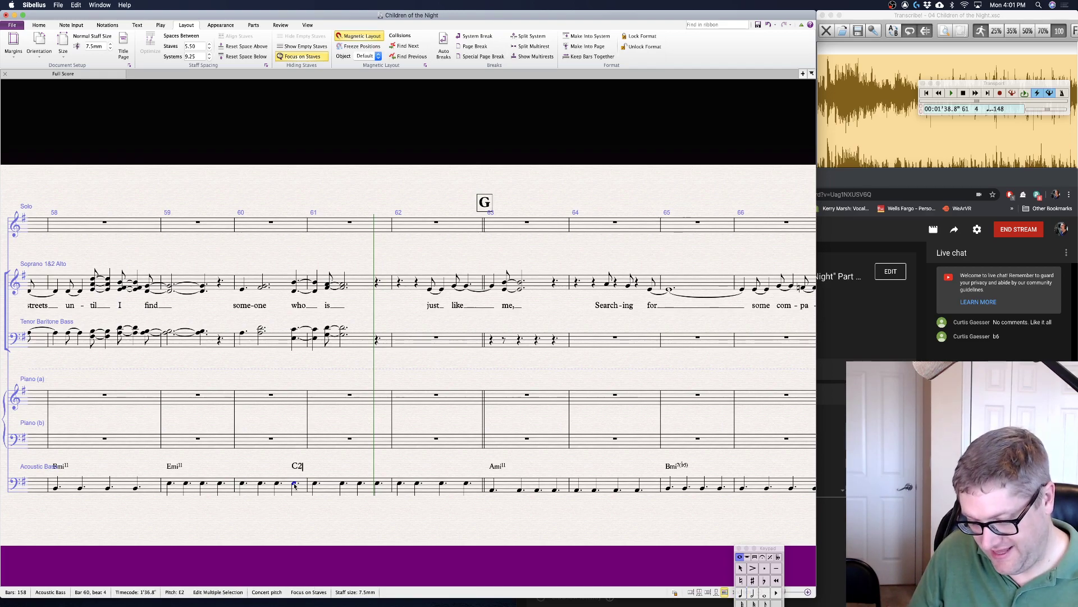
pyautogui.press('space')
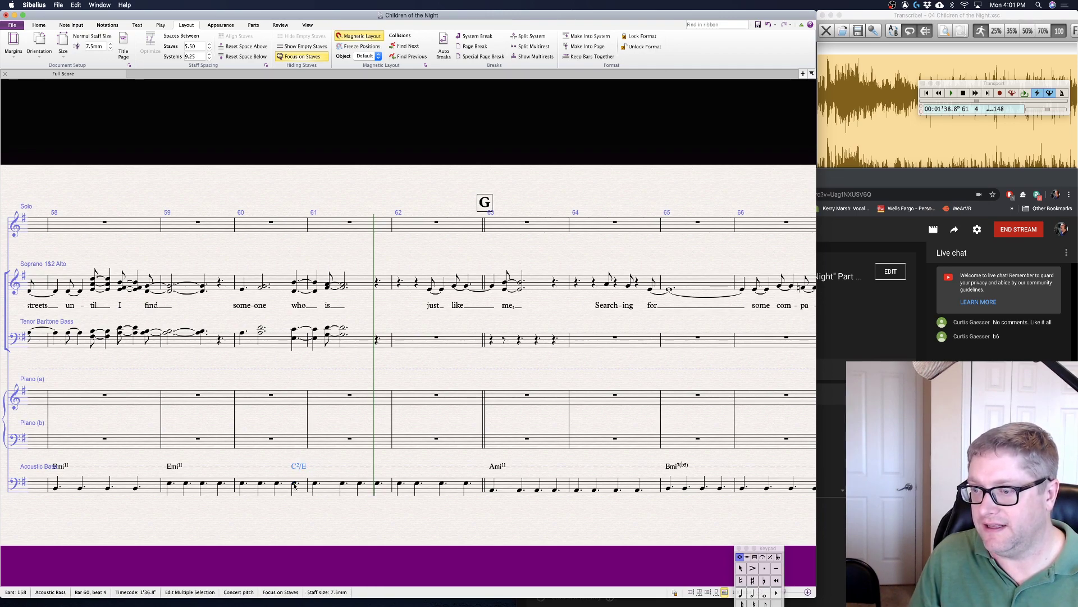
pyautogui.write('11')
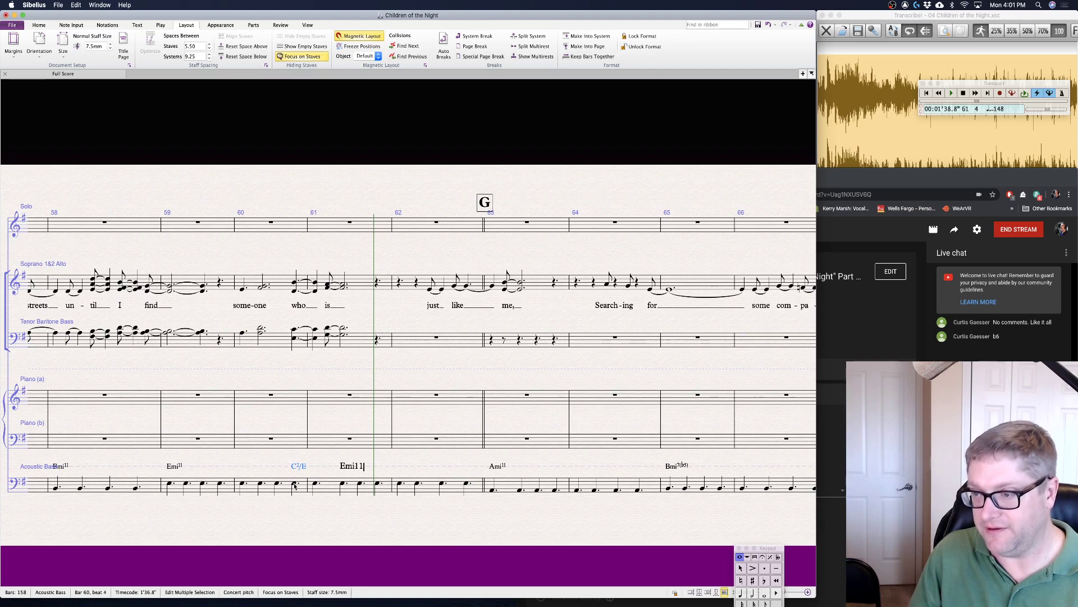
pyautogui.press('Escape')
pyautogui.press('Escape')
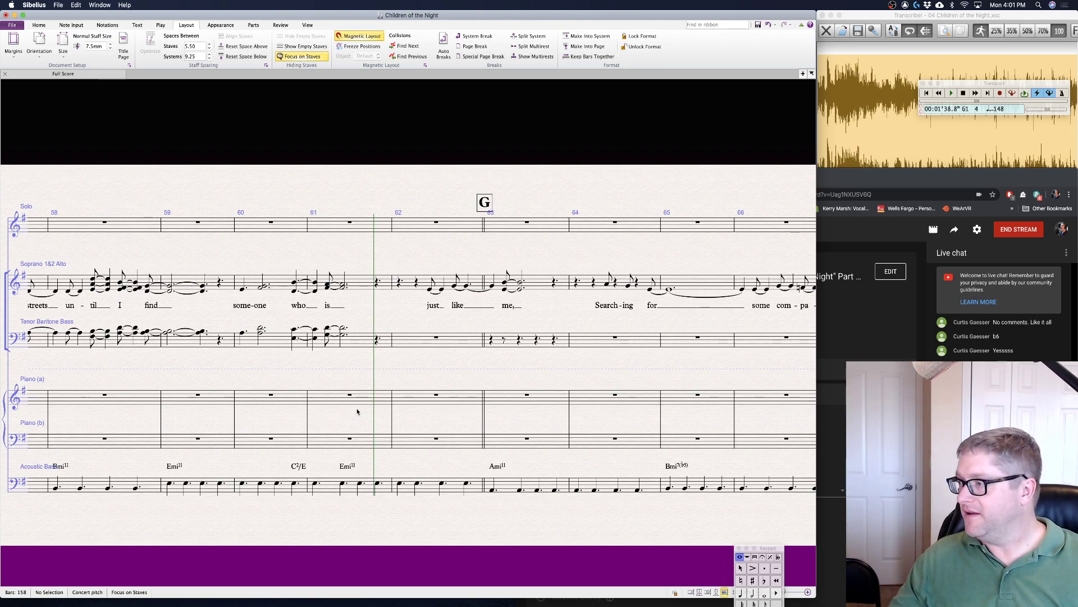
# - Play back the revoiced passage from beat 1 of bar 60
pyautogui.click(243, 335)
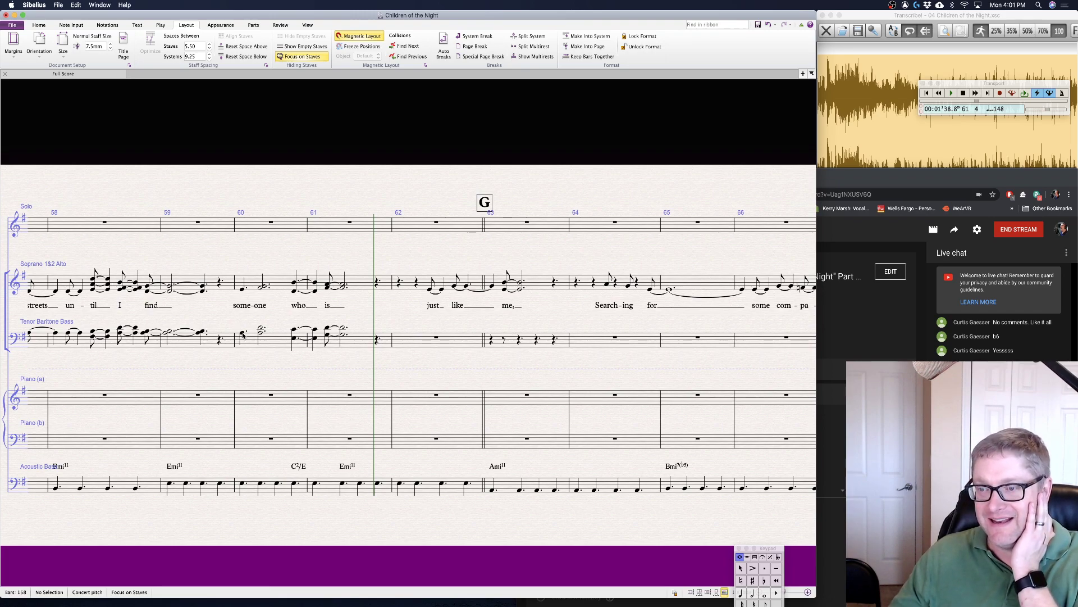
pyautogui.press('space')
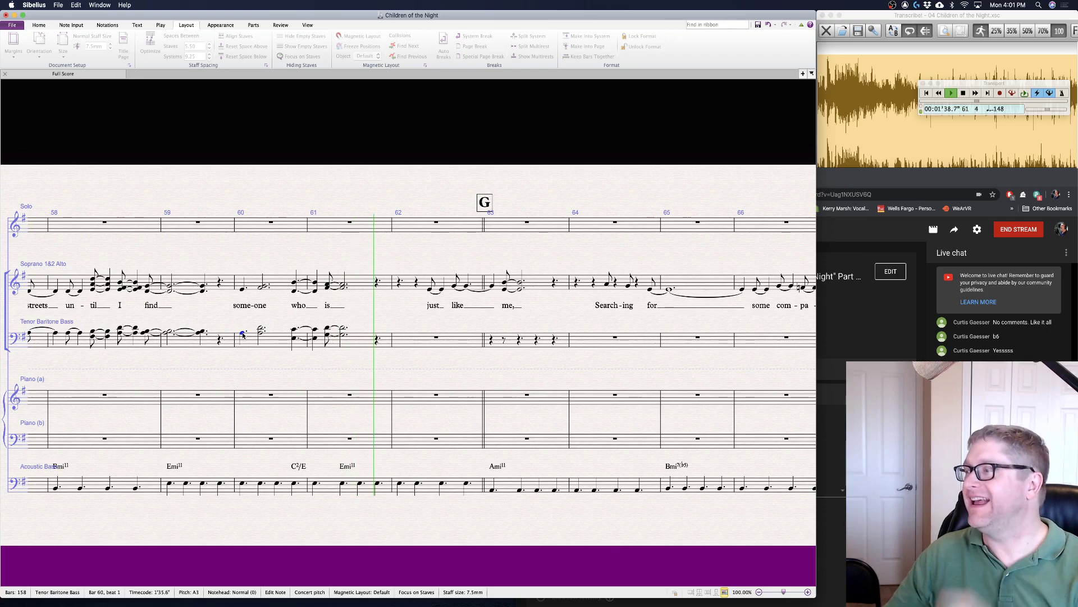
pyautogui.press('space')
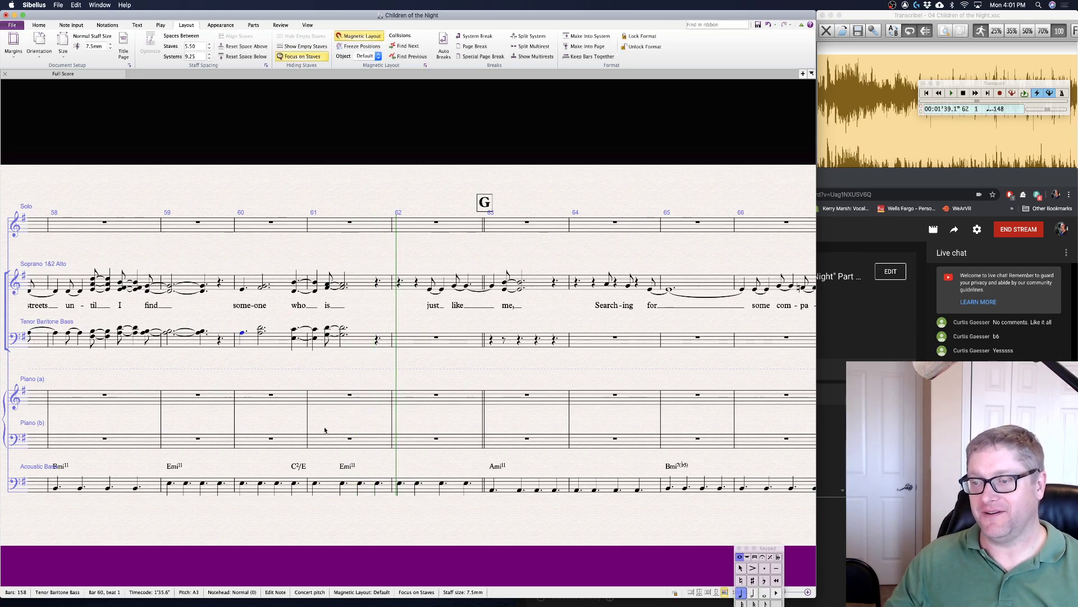
pyautogui.press('Escape')
pyautogui.hscroll(3, 308, 380)
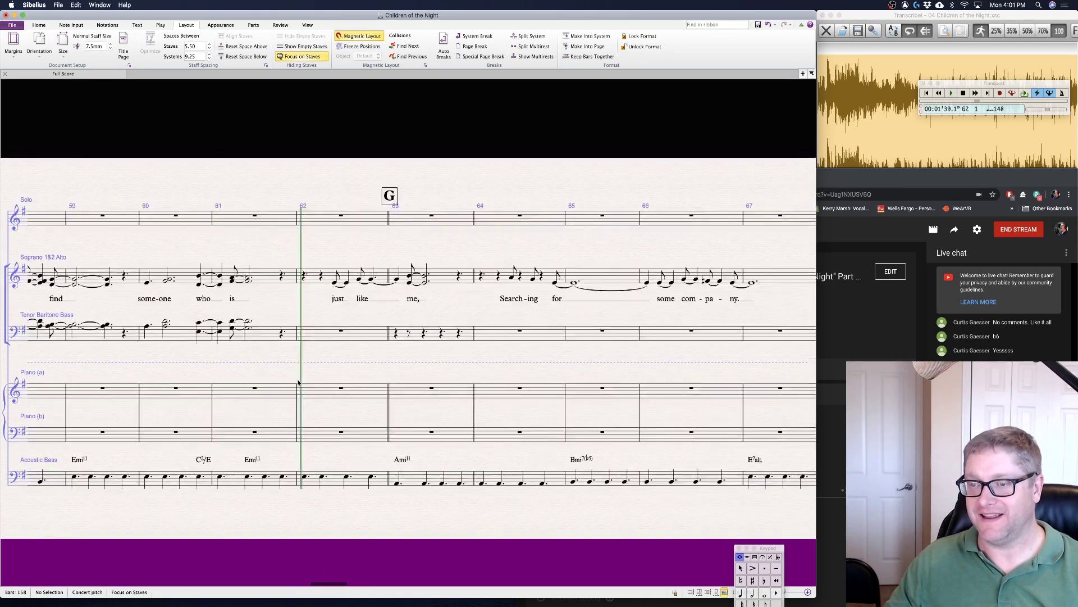
pyautogui.hscroll(-5, 298, 383)
pyautogui.hscroll(3, 298, 383)
pyautogui.hscroll(-5, 298, 383)
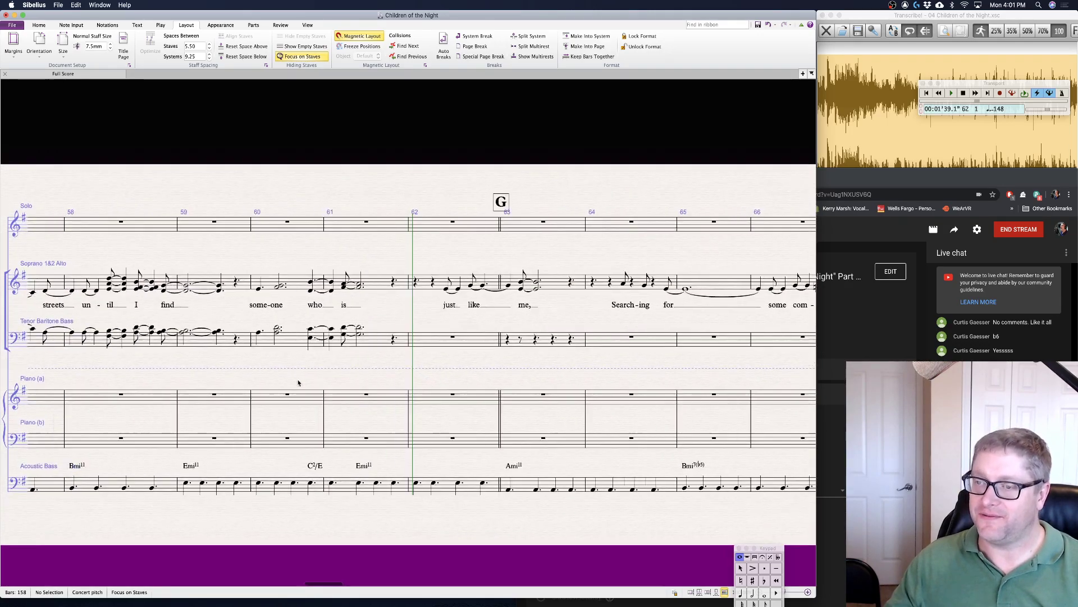
pyautogui.hscroll(1, 298, 383)
pyautogui.hscroll(3, 298, 383)
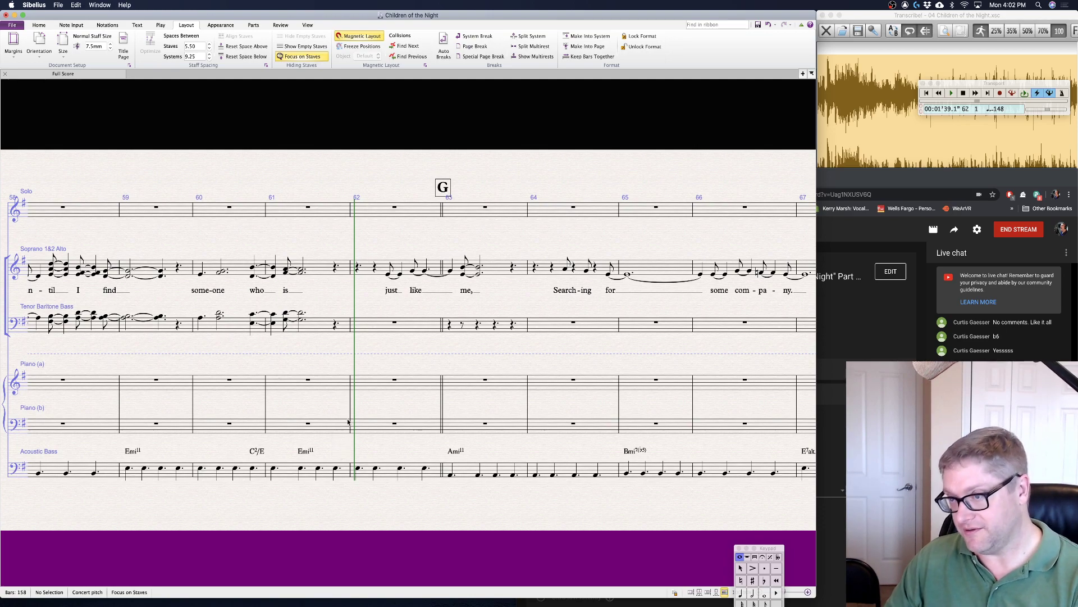
pyautogui.hscroll(3, 314, 347)
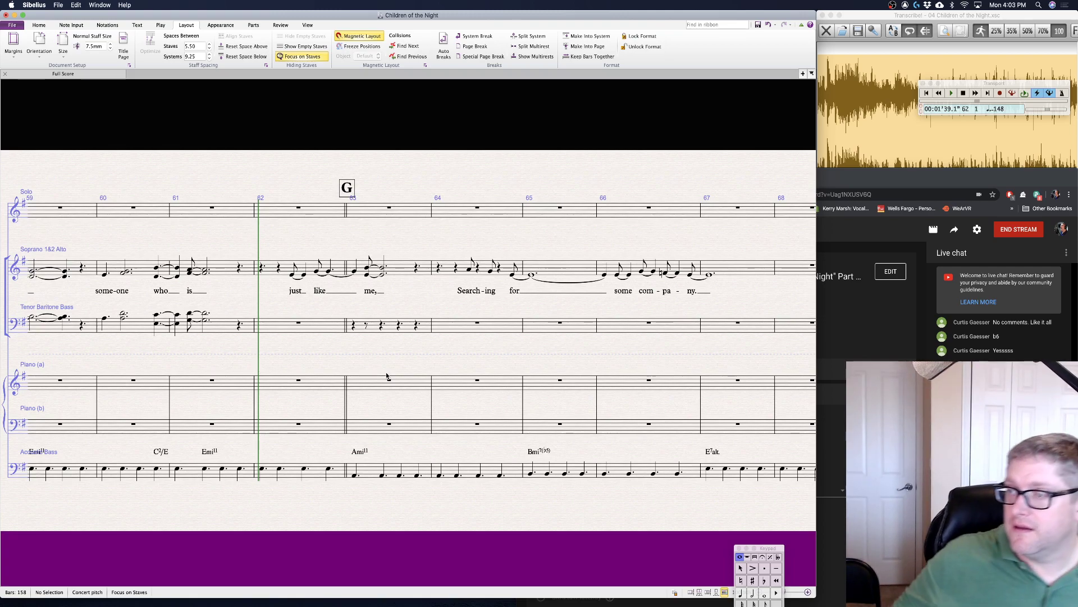
pyautogui.click(366, 326)
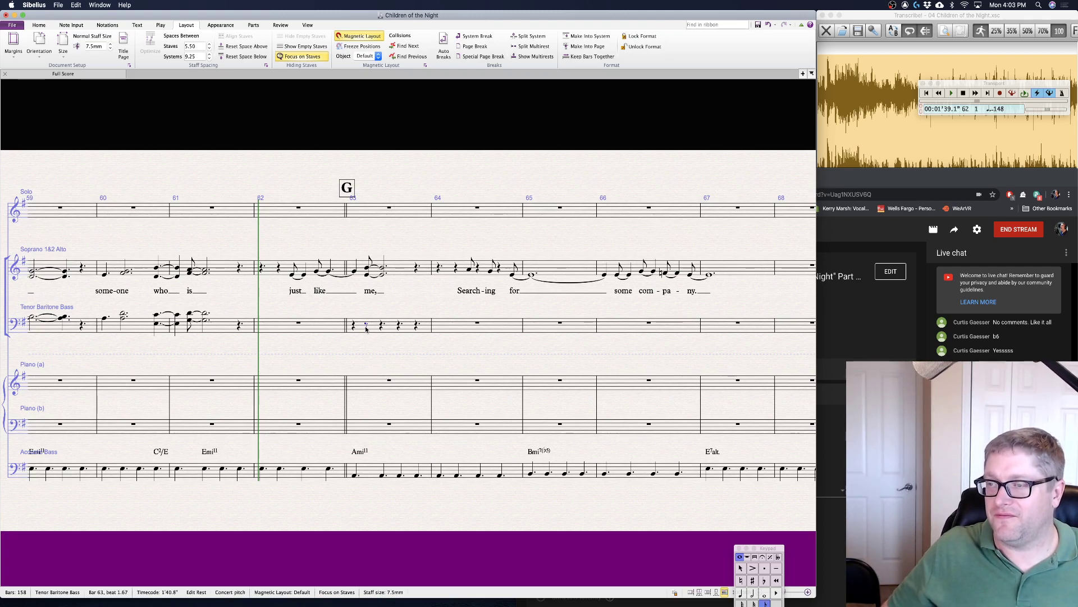
pyautogui.click(399, 306)
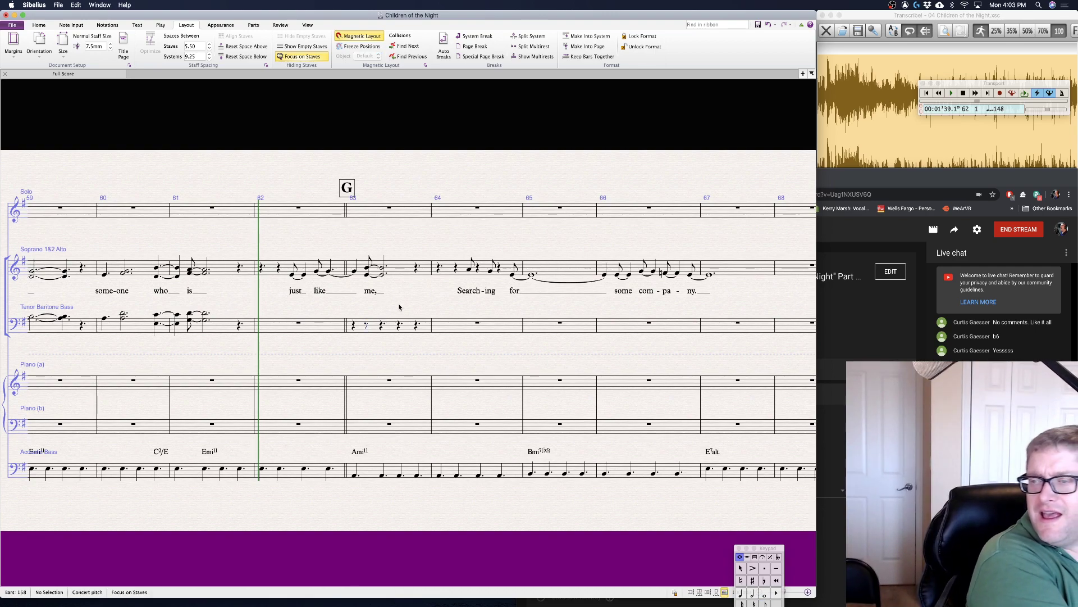
# - Enter a G3–C4 chord at beat 1.67 of bar 63 in Tenor Baritone Bass, tied to a dotted-half chord on beat 2
pyautogui.click(366, 269)
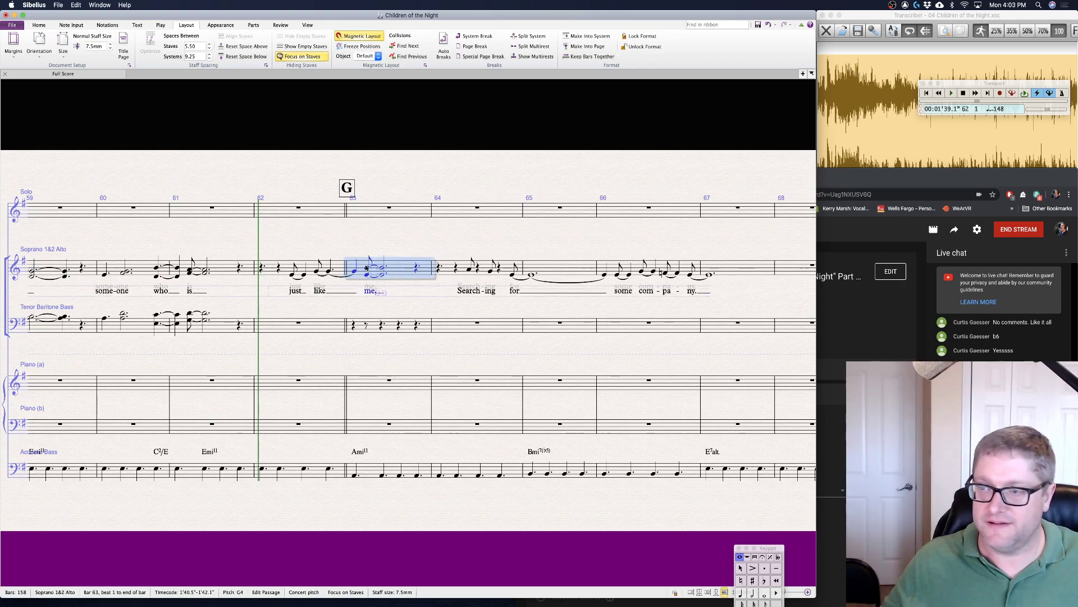
pyautogui.click(367, 269)
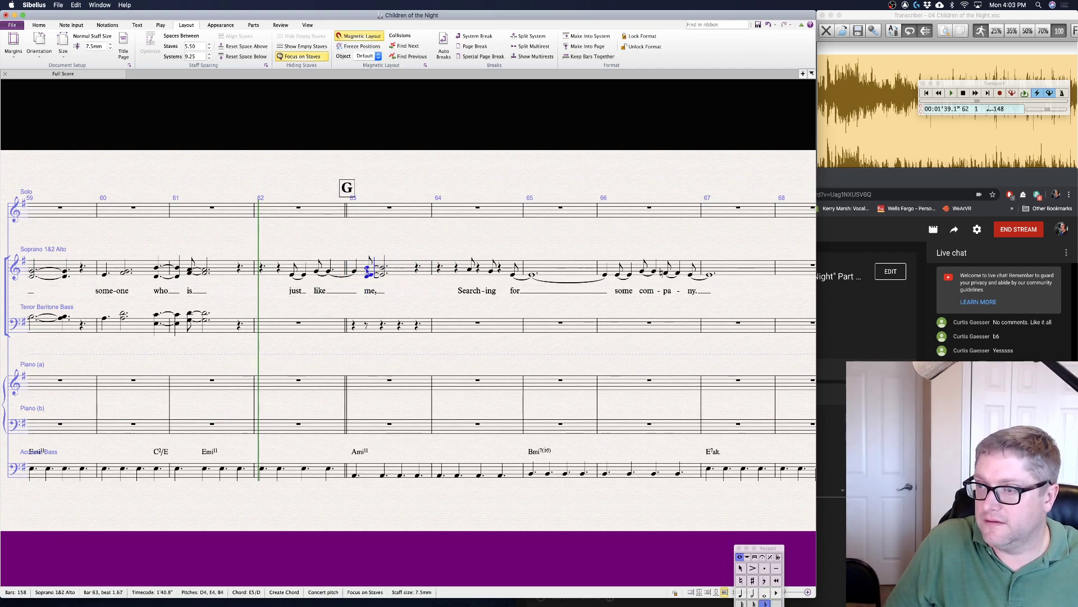
pyautogui.press('Escape')
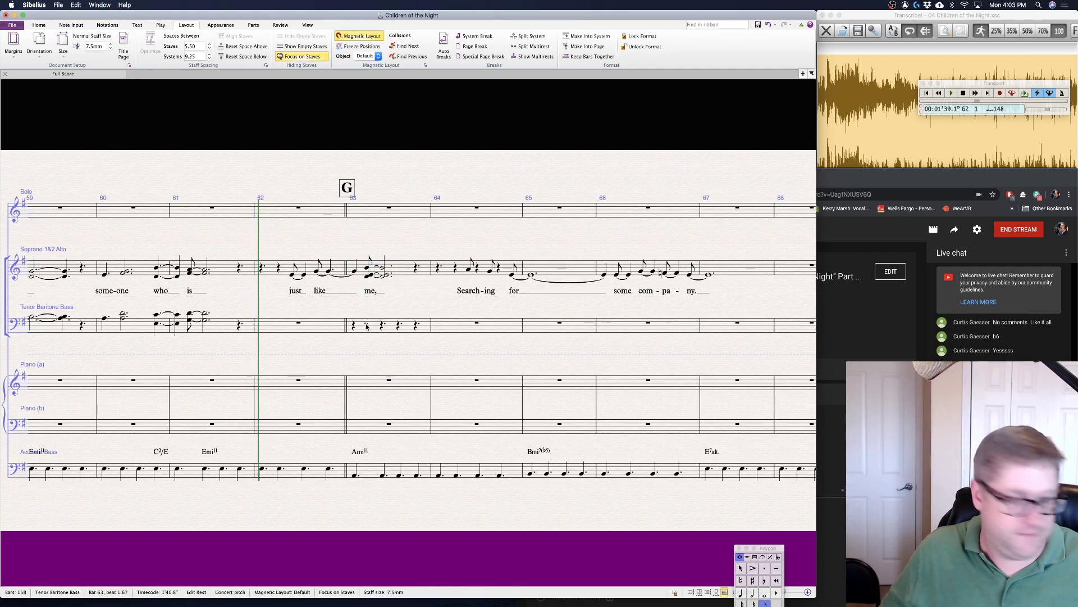
pyautogui.click(366, 323)
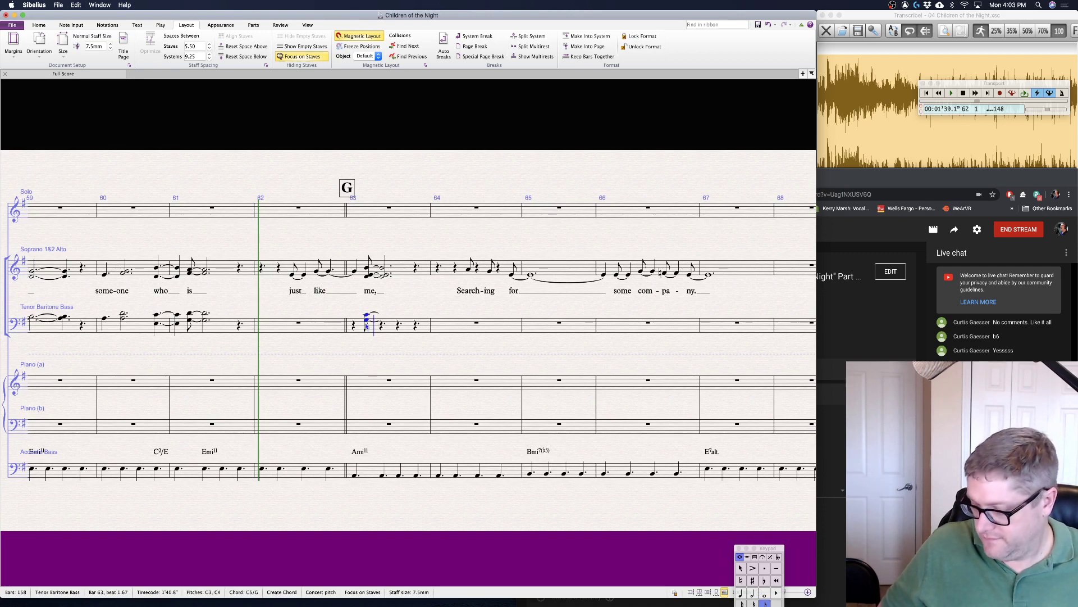
pyautogui.press('KP_5')
pyautogui.press('KP_Decimal')
pyautogui.press('Escape')
pyautogui.press('Escape')
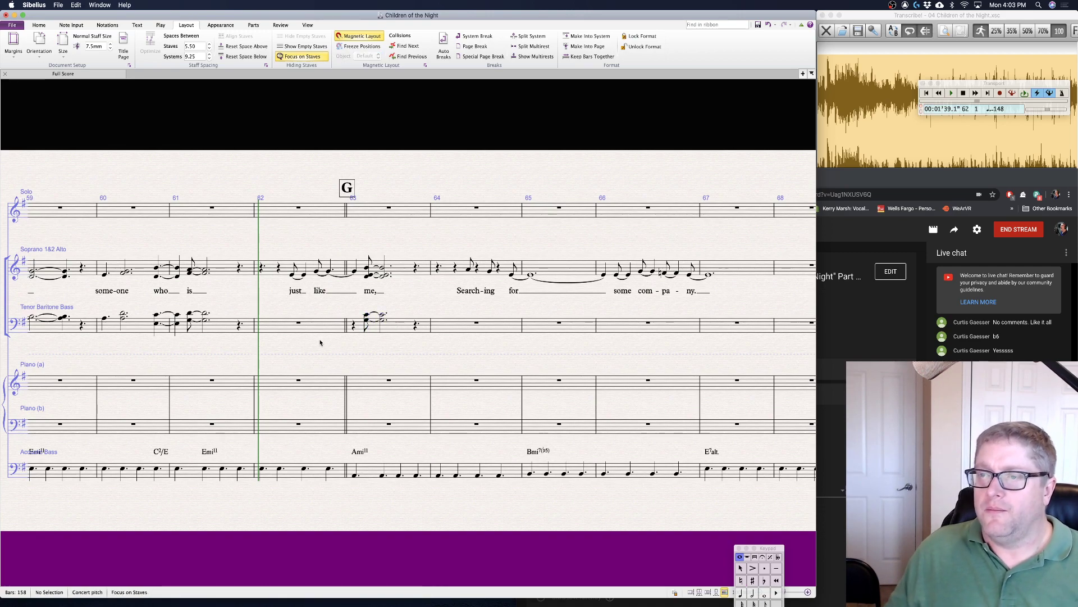
# - Break up the empty bar 62 in Tenor Baritone Bass into separate rests, including an eighth rest at beat 2.67
pyautogui.click(281, 331)
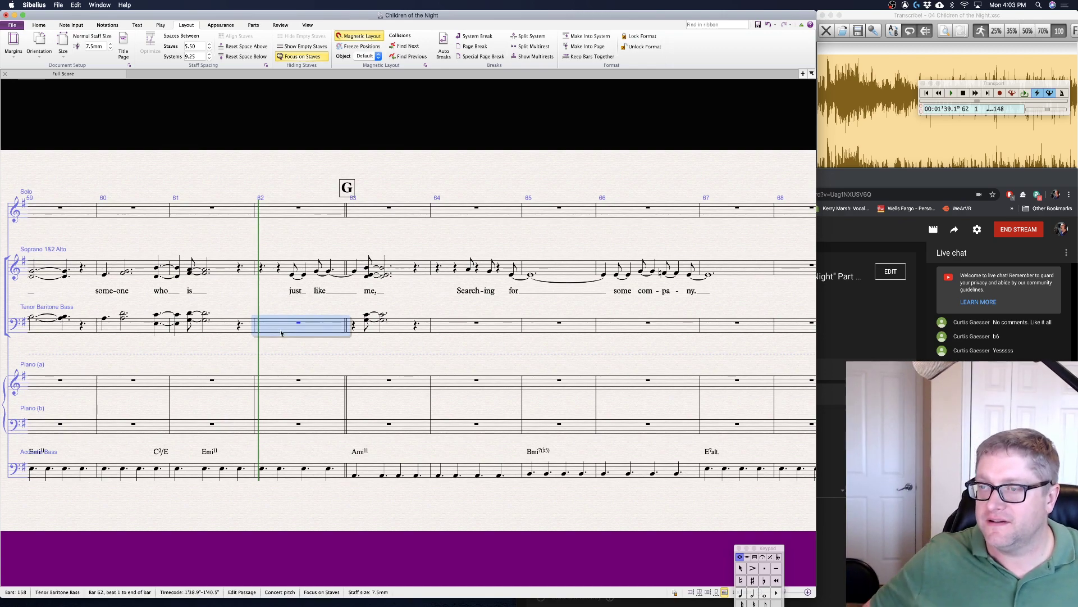
pyautogui.press('4')
pyautogui.press('Right')
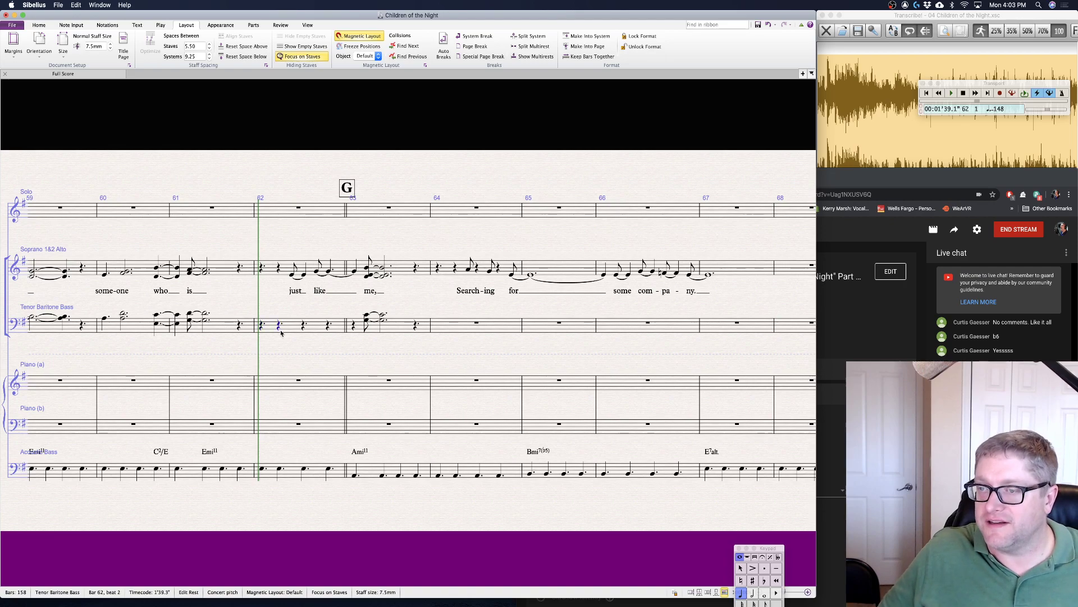
pyautogui.press('.')
pyautogui.press('Right')
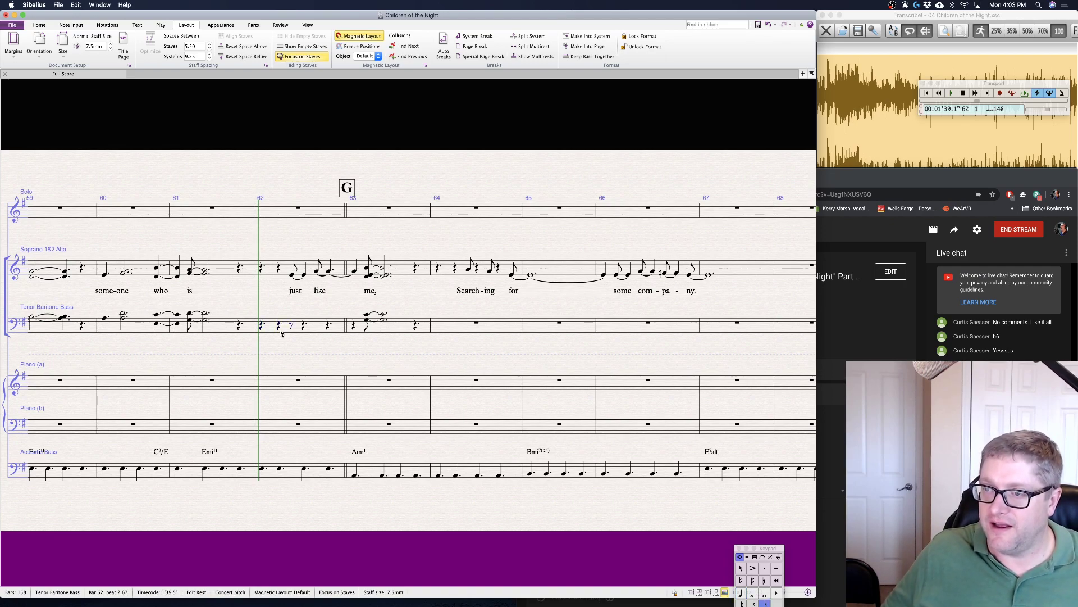
# - Enter tied G3 notes from beat 2.67 and tied A3 notes from beat 3.67 of bar 62 in Tenor Baritone Bass, tying the A3 into bar 63
pyautogui.press('g')
pyautogui.press('Right')
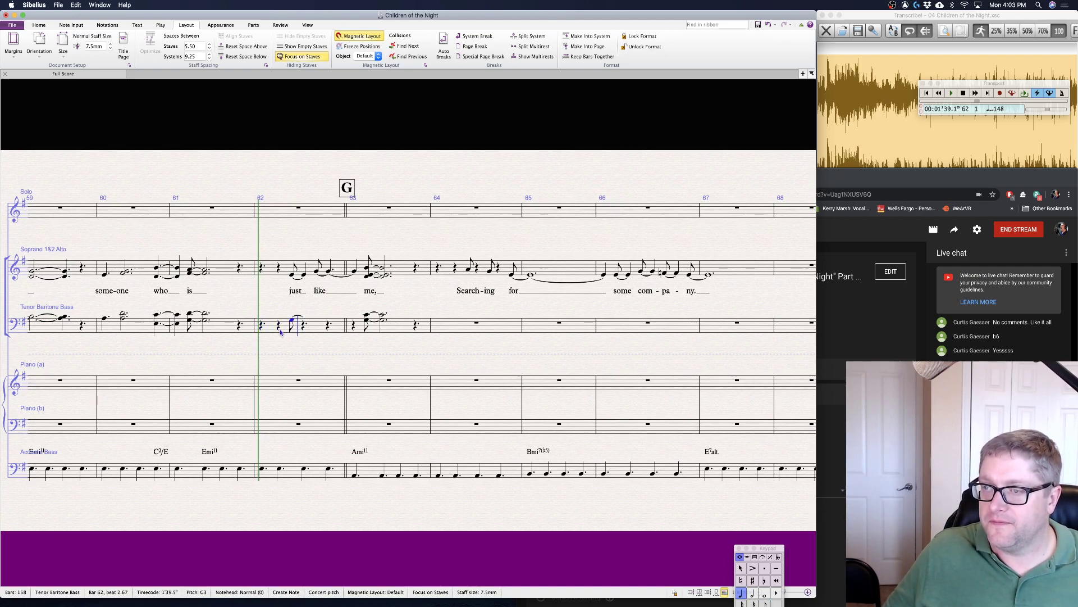
pyautogui.press('g')
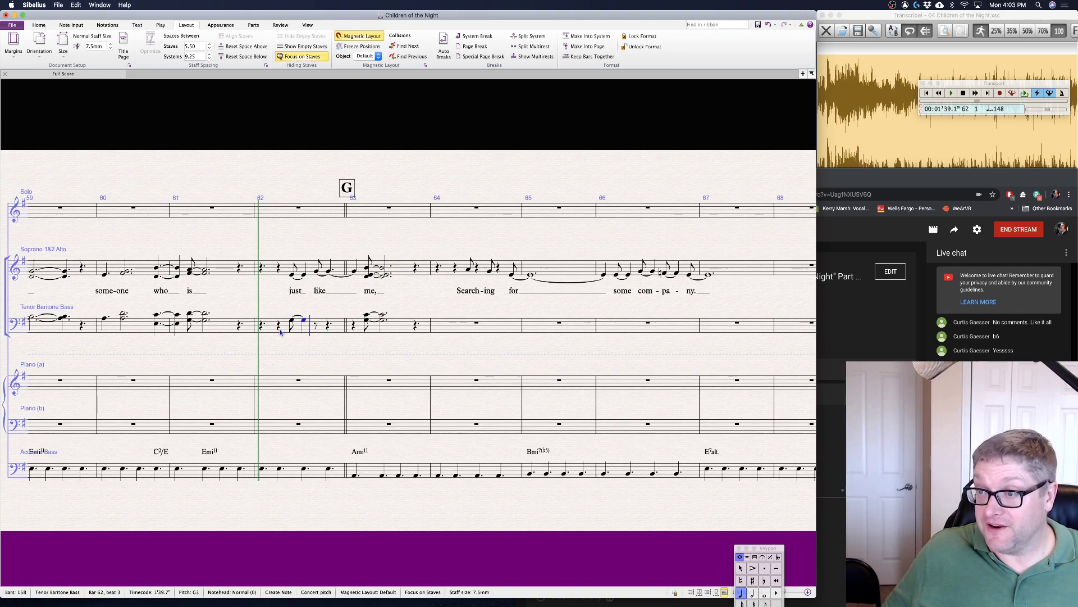
pyautogui.press('KP_3')
pyautogui.press('a')
pyautogui.press('KP_Enter')
pyautogui.press('KP_4')
pyautogui.press('KP_Decimal')
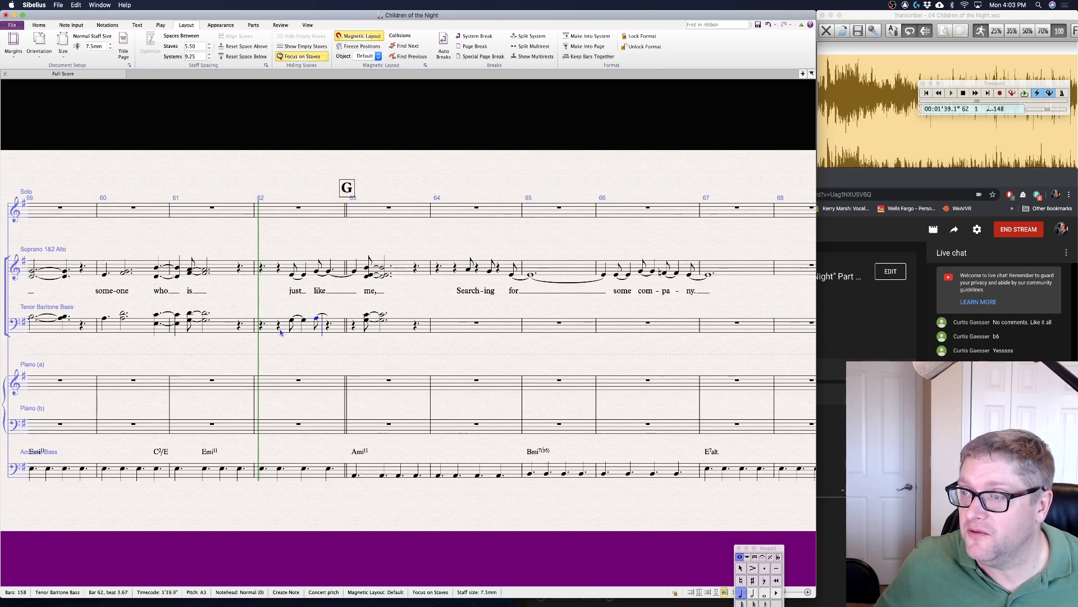
pyautogui.press('a')
pyautogui.press('KP_Enter')
pyautogui.press('Escape')
pyautogui.press('Escape')
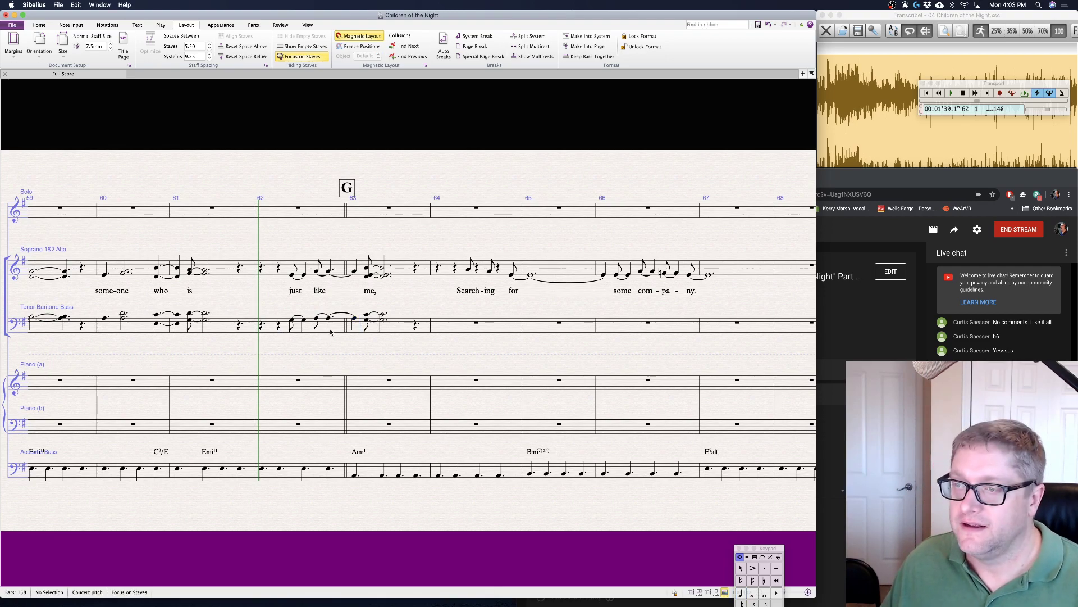
# - Play back the vocal passage from the pickup at beat 3.67 of bar 50 through bar 64
pyautogui.hscroll(-10, 297, 245)
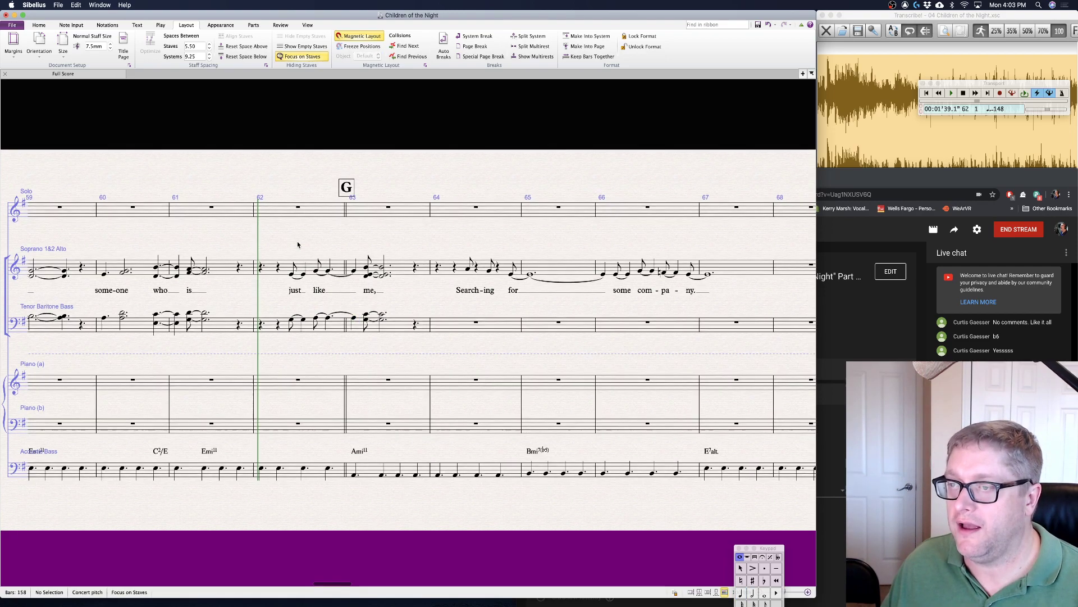
pyautogui.hscroll(-15, 297, 244)
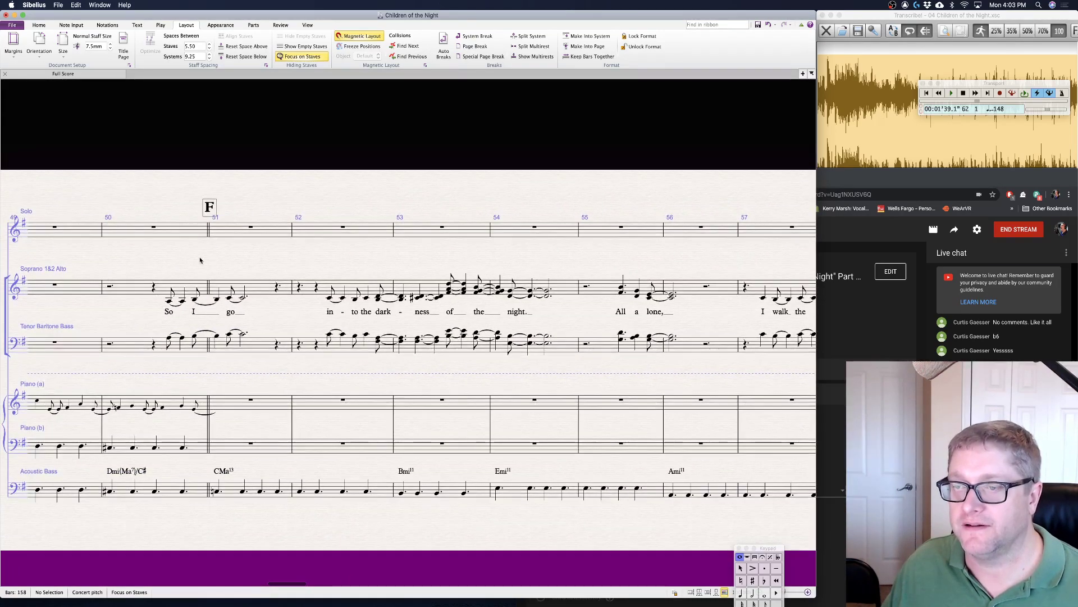
pyautogui.click(169, 302)
pyautogui.press('p')
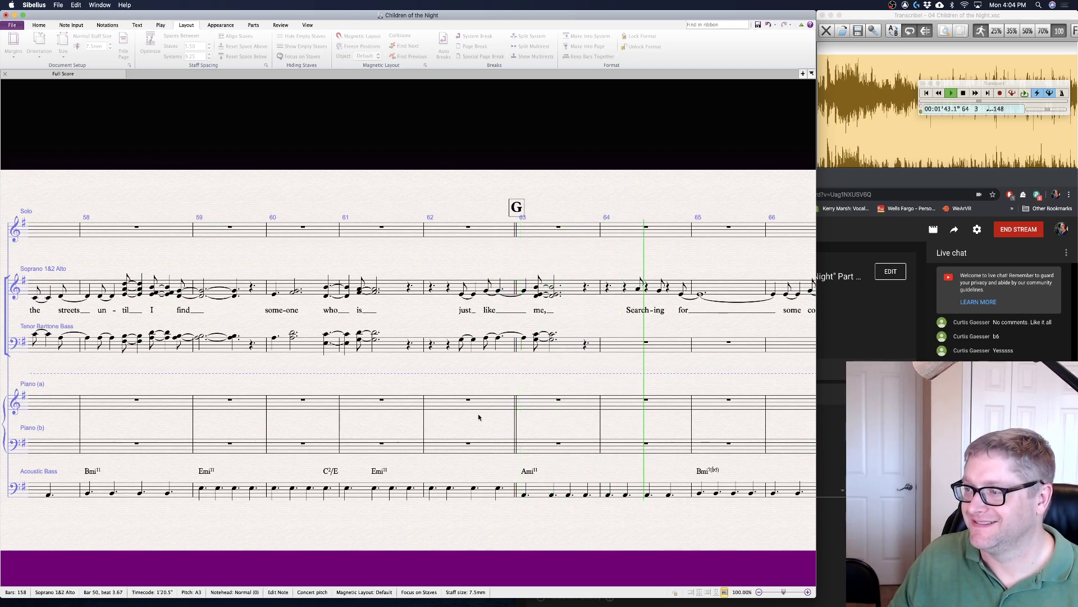
pyautogui.press('space')
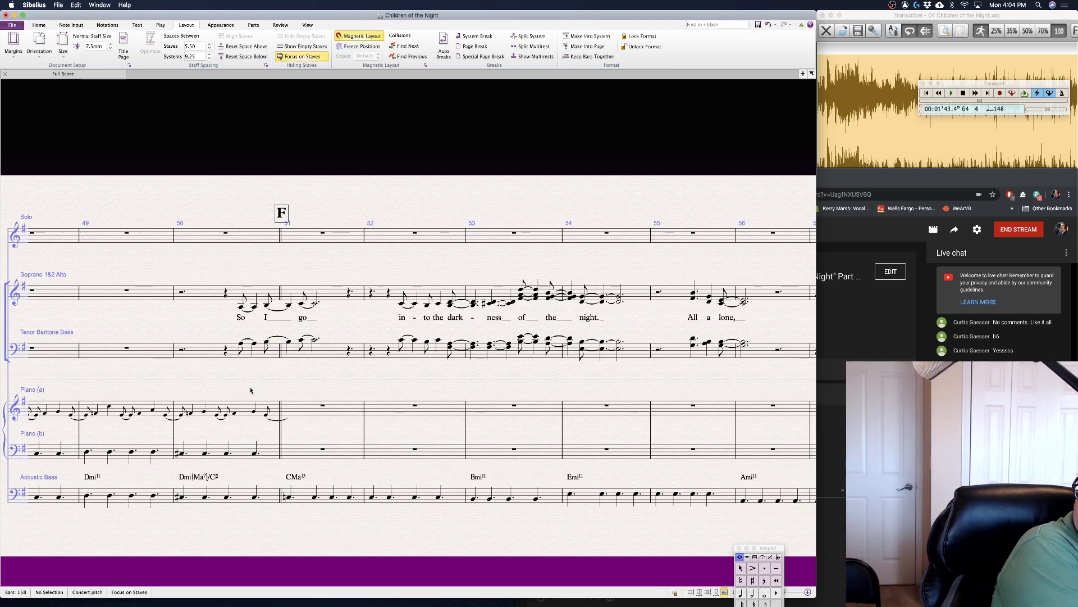
# - Enter a dotted whole-note chord of C and G3 in bar 51 of Piano (b)
pyautogui.click(298, 455)
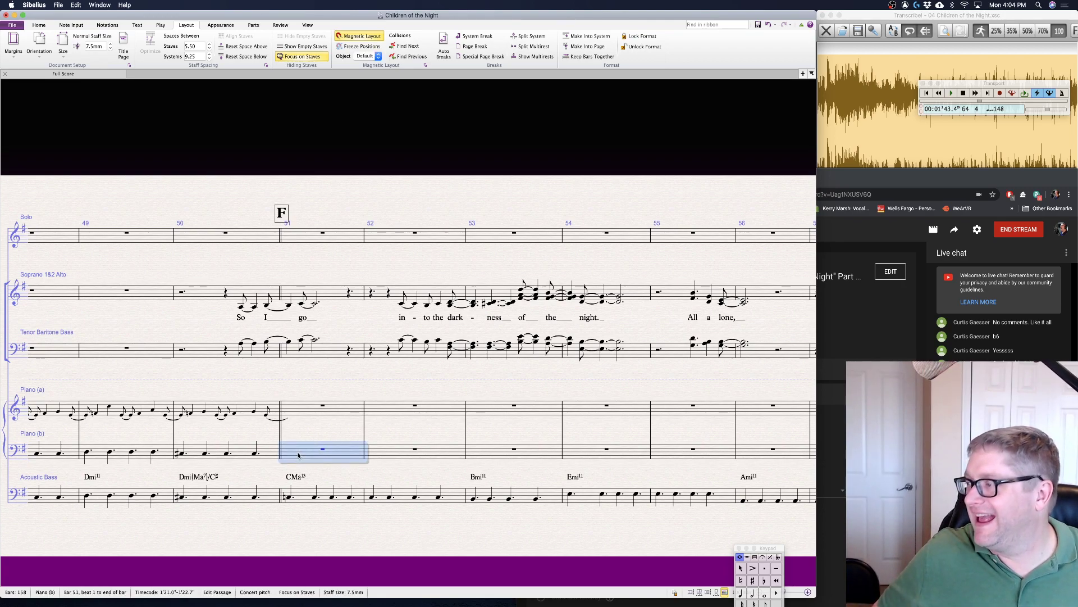
pyautogui.press('g')
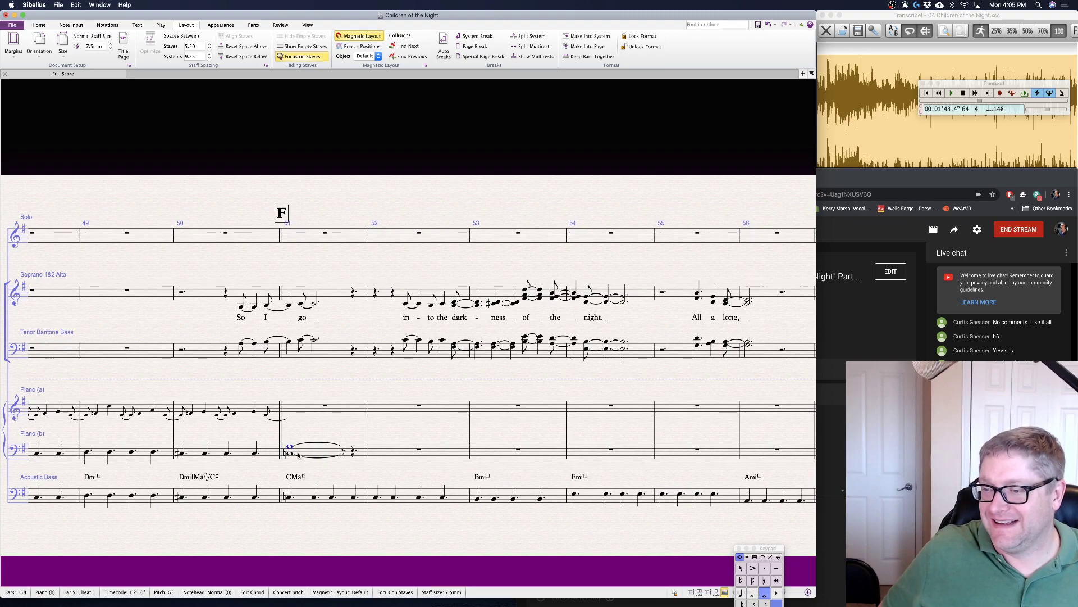
pyautogui.press('c')
pyautogui.press('Escape')
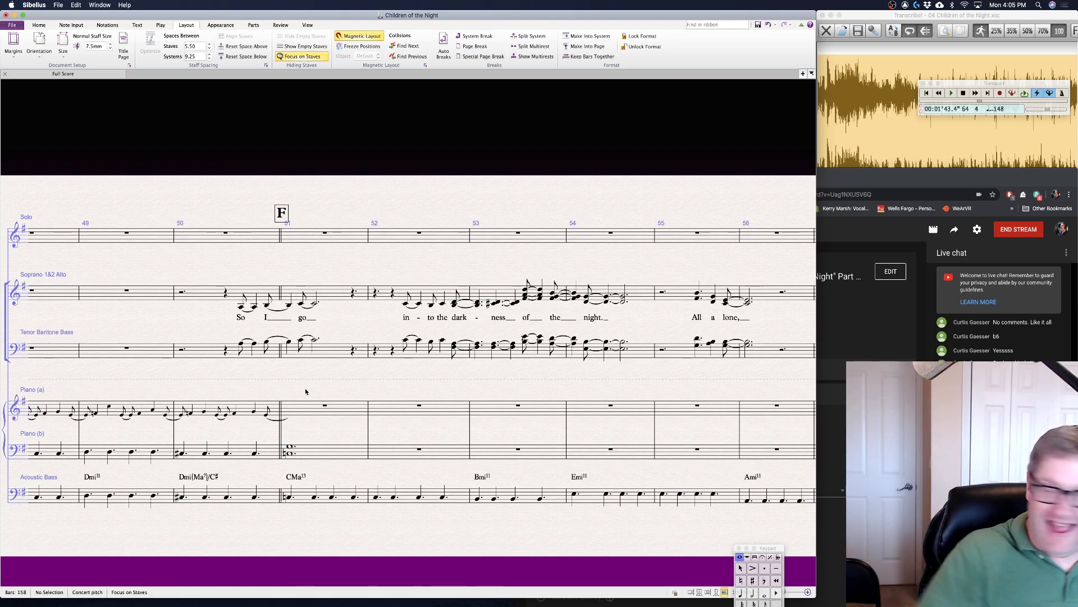
# - Make beat 4.67 of bar 50 in Piano (a) a D4–E4 chord and tie it to a dotted whole-note D4–E4 chord in bar 51
pyautogui.click(306, 409)
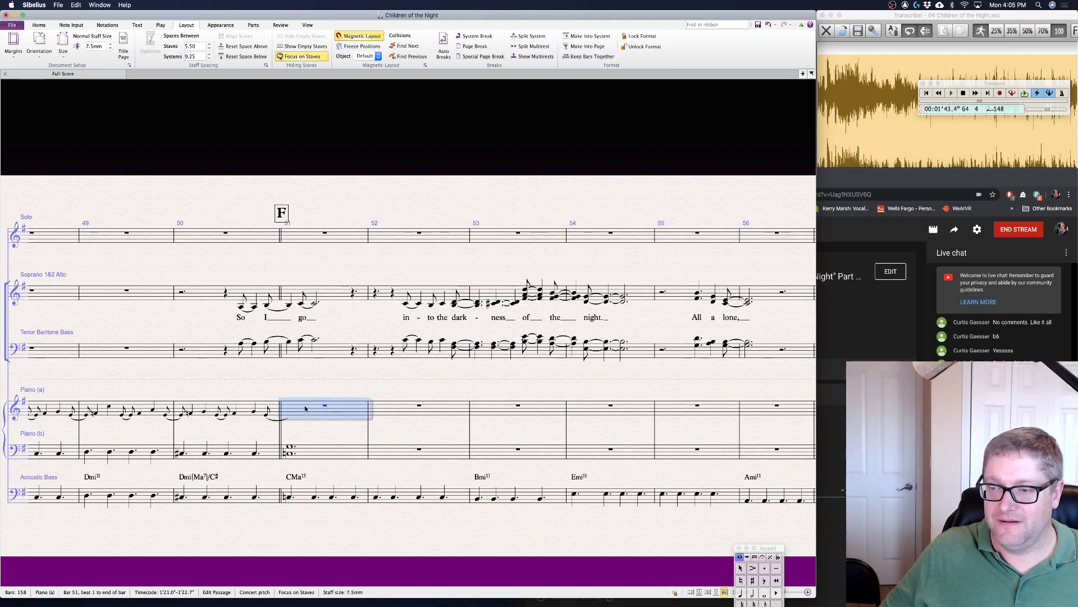
pyautogui.press('Left')
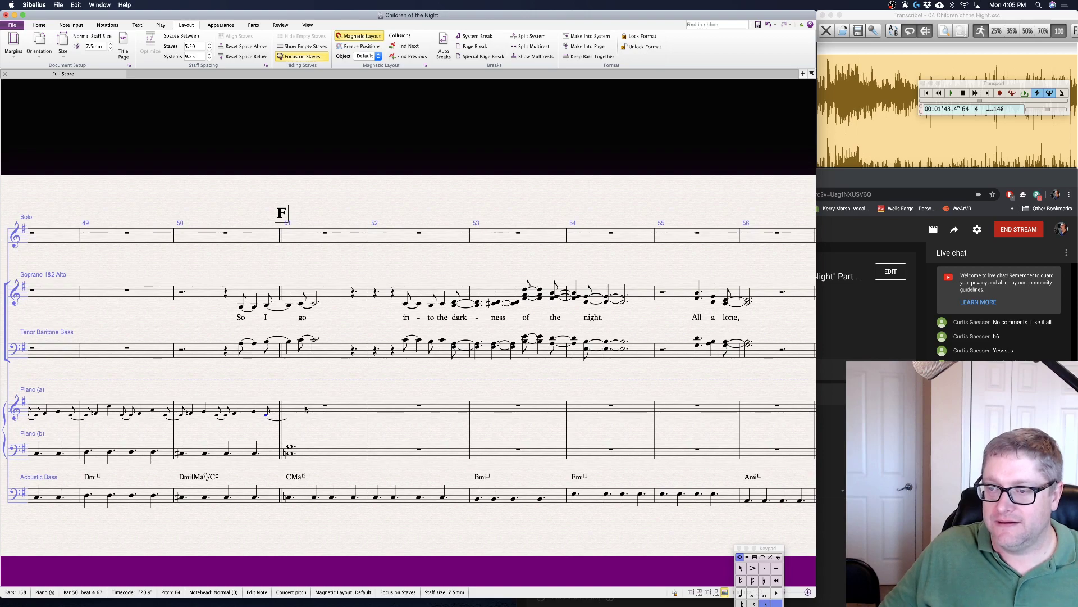
pyautogui.press('Right')
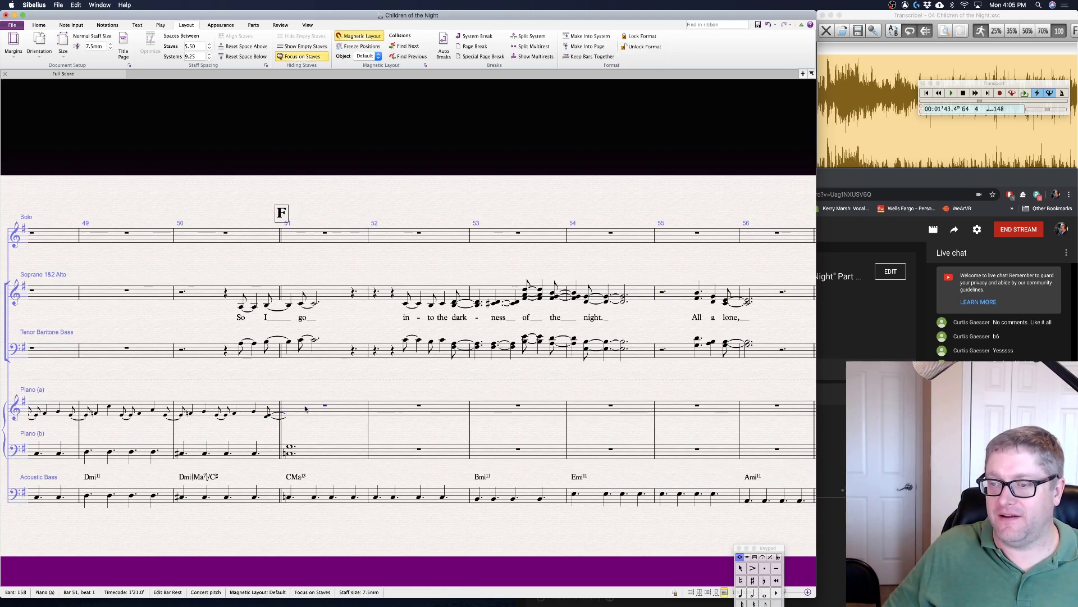
pyautogui.press('KP_6')
pyautogui.press('KP_Decimal')
pyautogui.press('Escape')
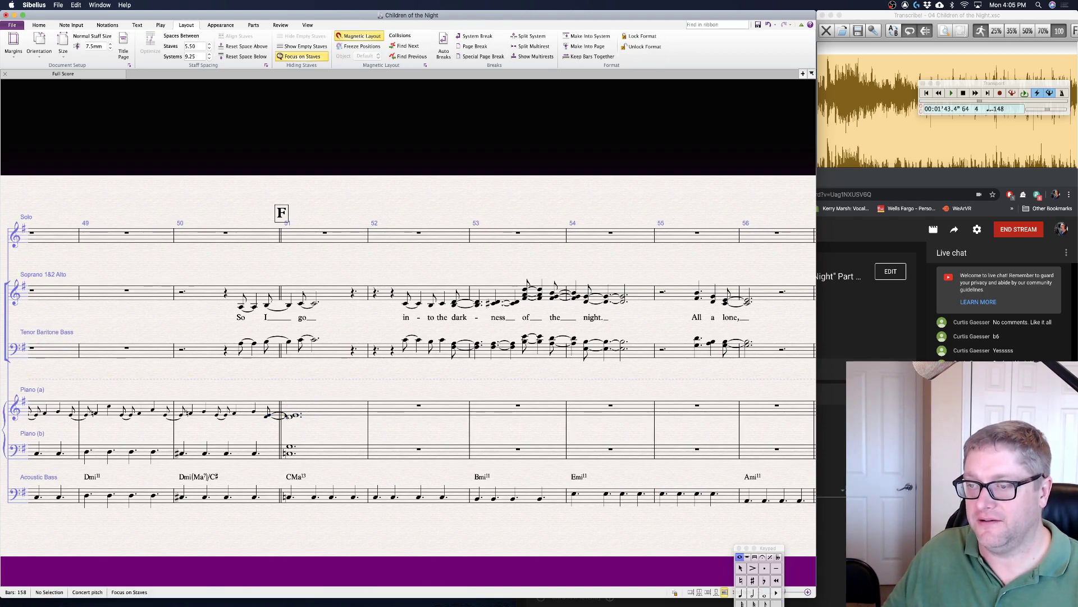
pyautogui.click(272, 416)
pyautogui.keyDown('shift'); pyautogui.click(267, 416); pyautogui.keyUp('shift')
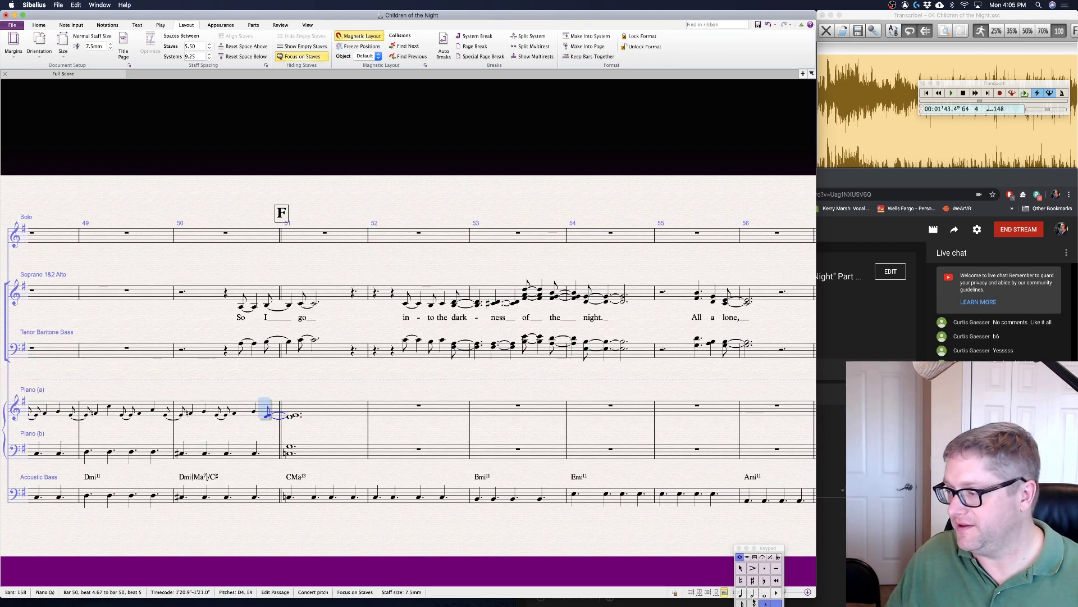
pyautogui.click(747, 556)
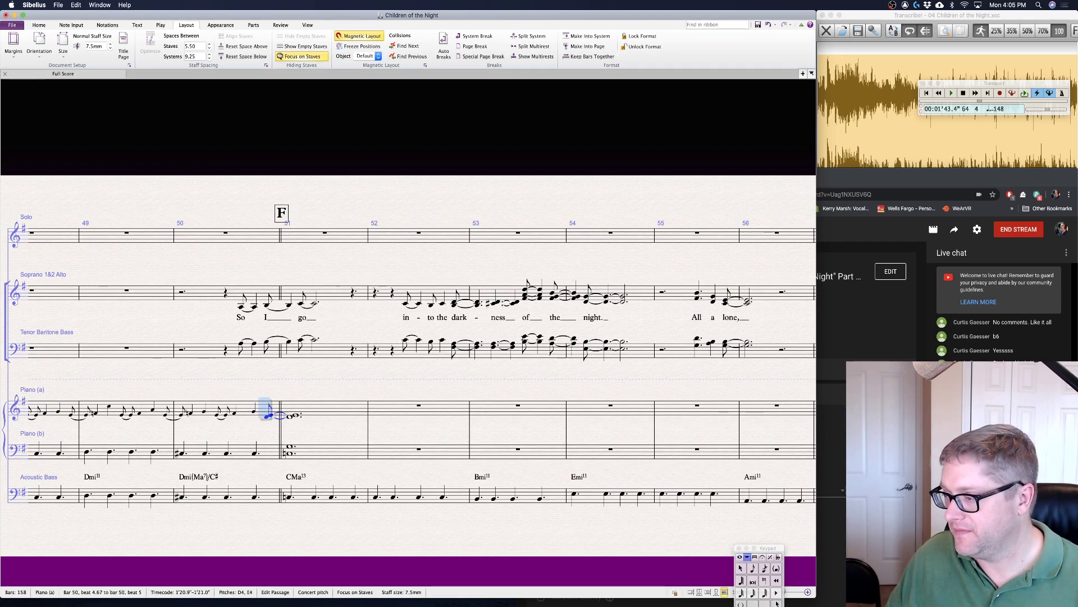
pyautogui.click(739, 556)
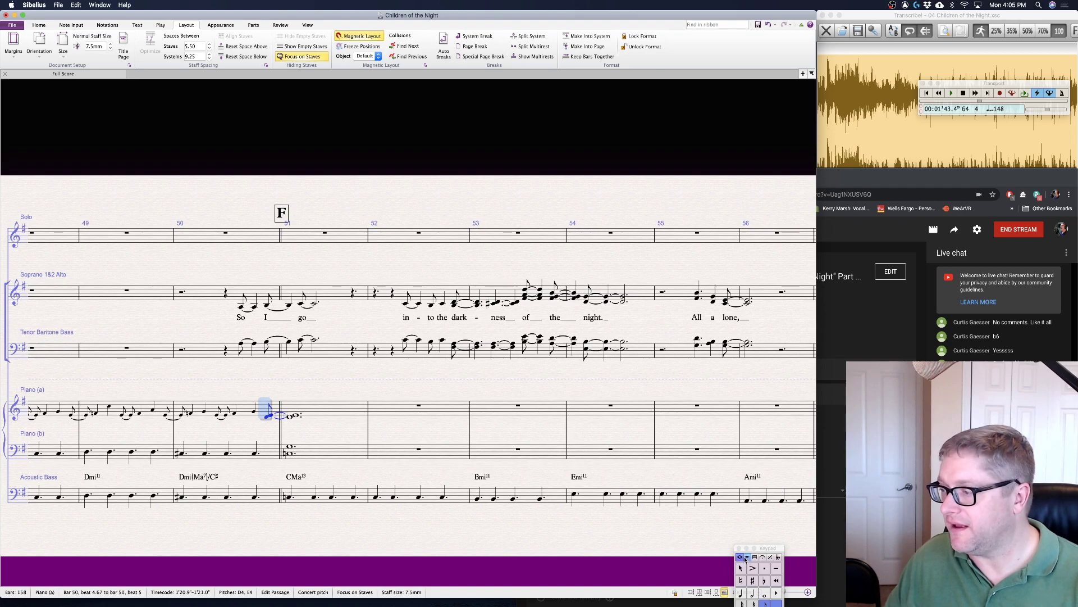
pyautogui.press('Escape')
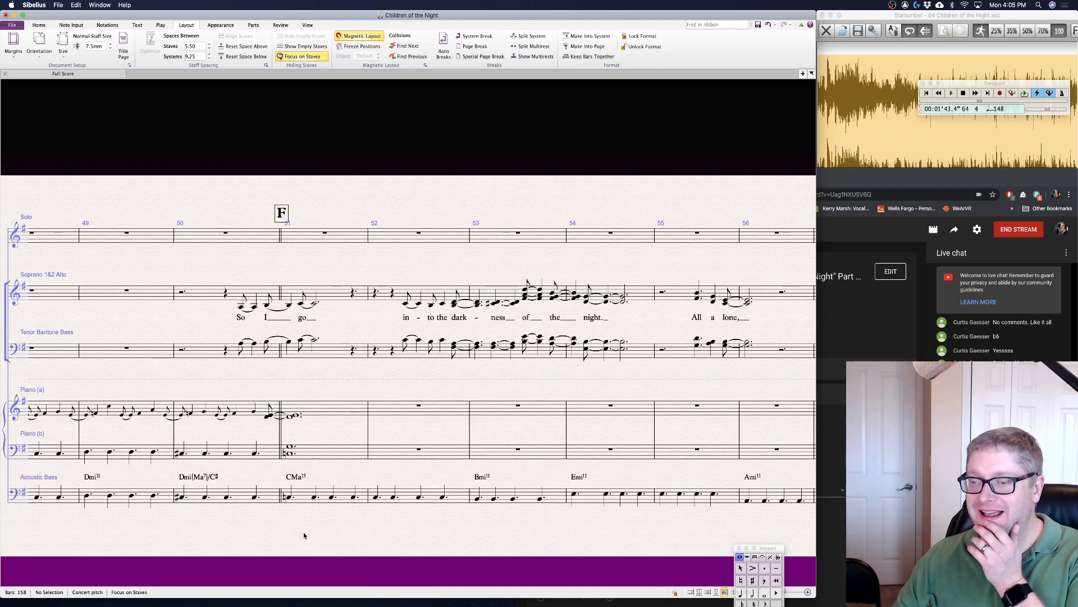
# - Add a diminuendo hairpin under bar 51 of Piano (a)
pyautogui.click(325, 412)
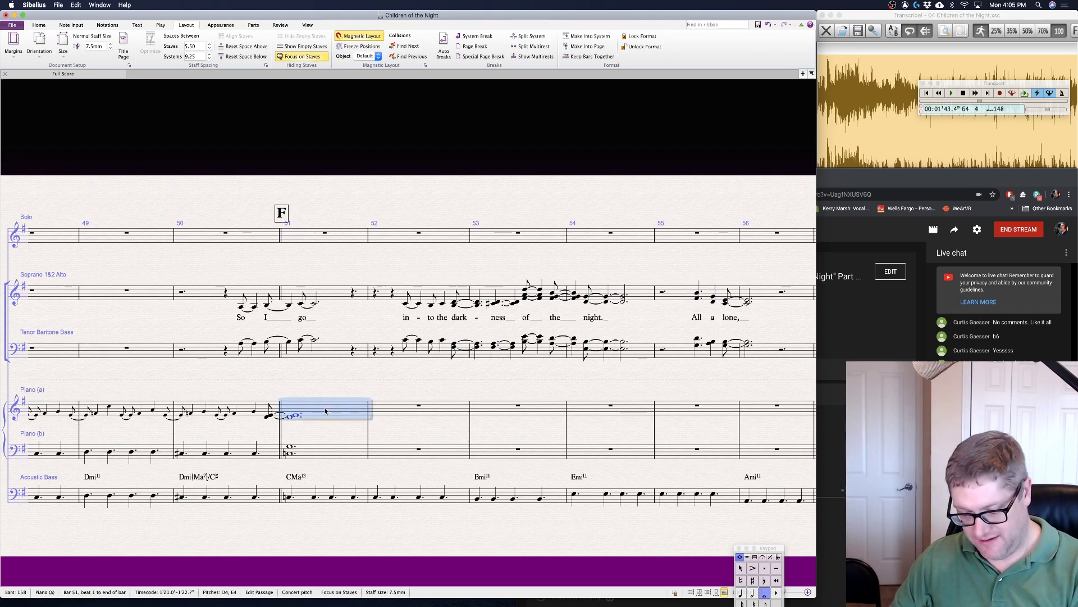
pyautogui.hotkey('shift', 'h')
pyautogui.press('Escape')
# - Play back the score from beat 1 of bar 50 to hear the new piano chords
pyautogui.click(182, 415)
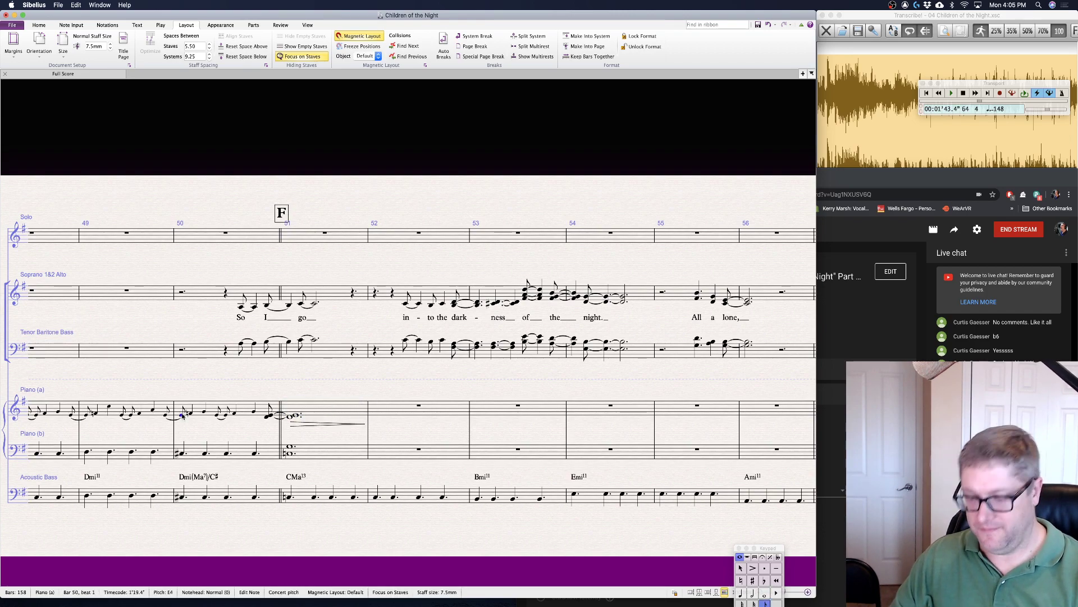
pyautogui.press('p')
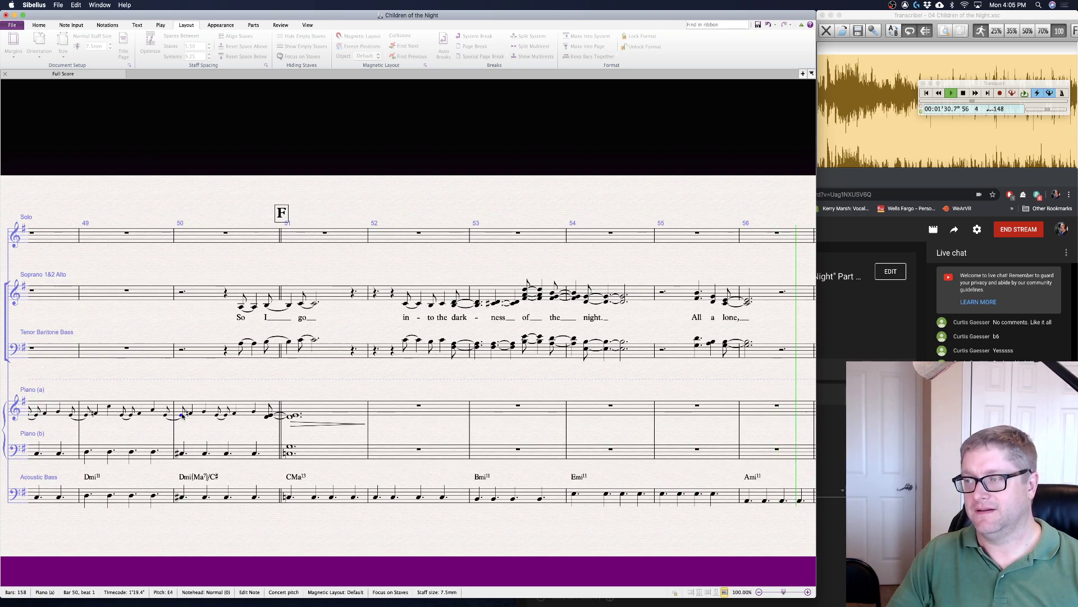
pyautogui.press('space')
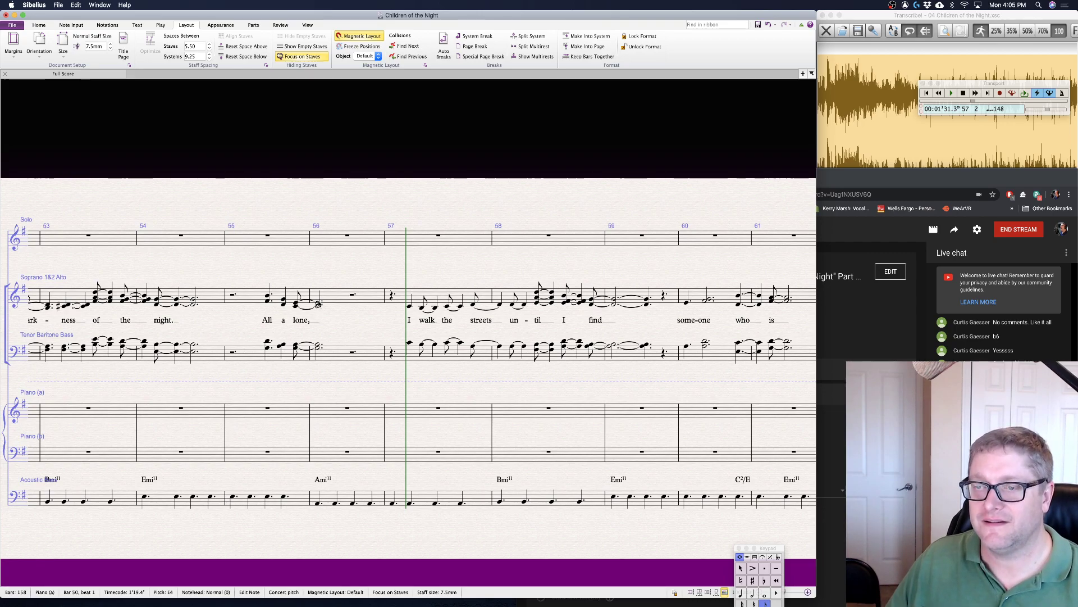
# - Lengthen the beat 2 chords of bar 54 to dotted half notes in Soprano 1&2 Alto and Tenor Baritone Bass
pyautogui.hscroll(-5, 213, 296)
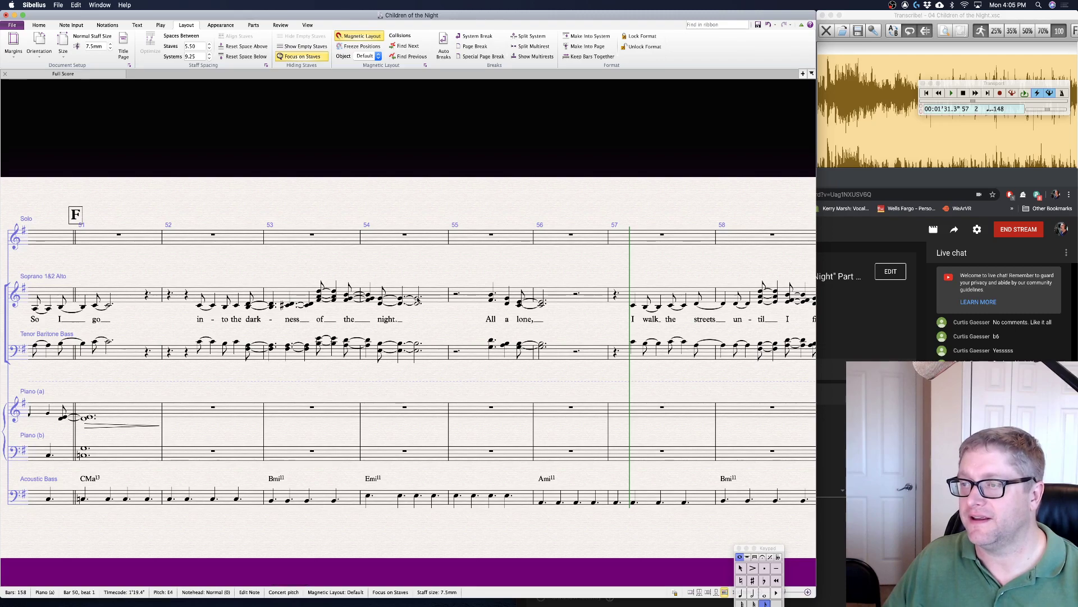
pyautogui.click(402, 299)
pyautogui.keyDown('shift'); pyautogui.click(400, 351); pyautogui.keyUp('shift')
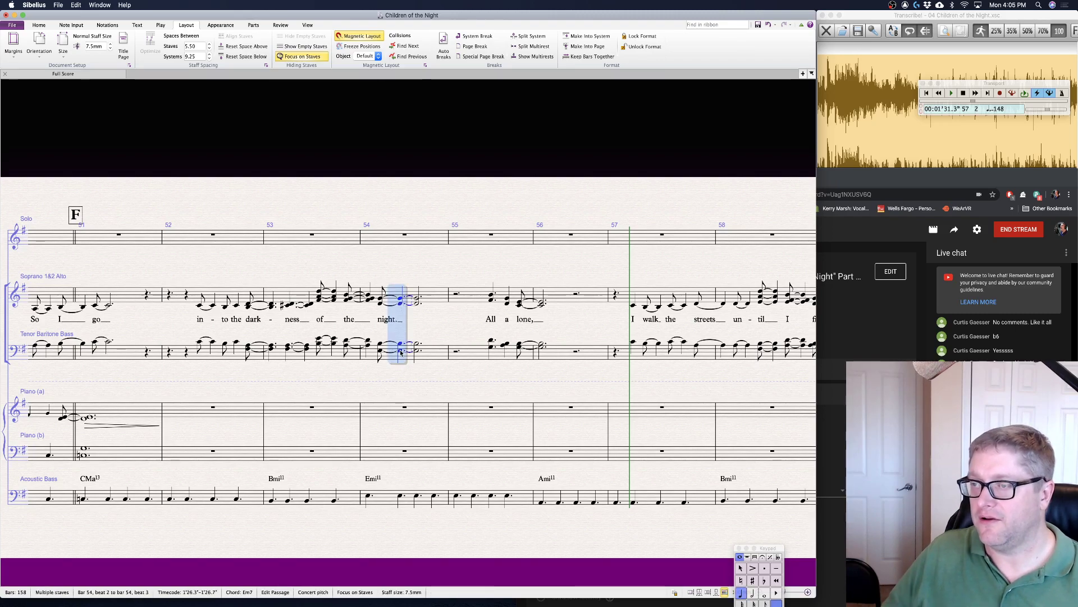
pyautogui.press('Delete')
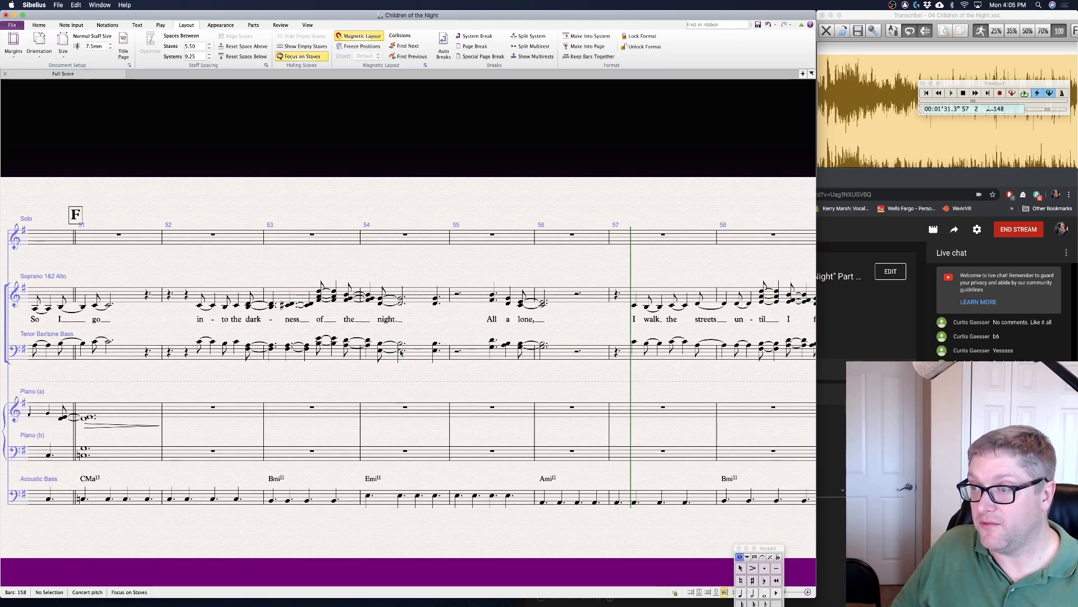
# - Delete the beat 4 chords of bar 54 in Soprano 1&2 Alto and Tenor Baritone Bass
pyautogui.click(441, 298)
pyautogui.keyDown('shift'); pyautogui.click(439, 354); pyautogui.keyUp('shift')
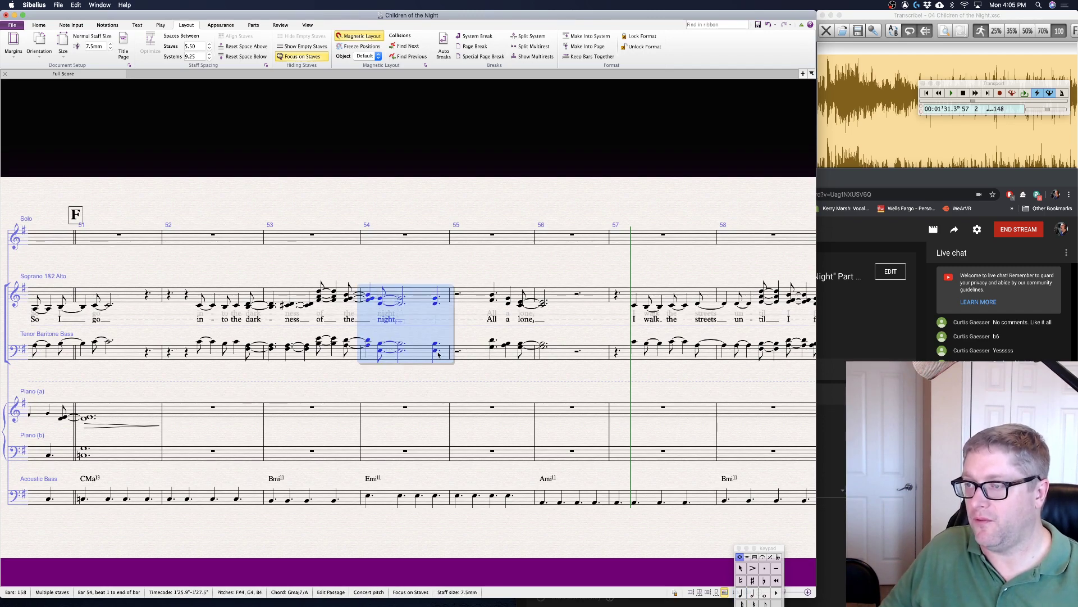
pyautogui.click(439, 354)
pyautogui.keyDown('shift'); pyautogui.click(436, 296); pyautogui.keyUp('shift')
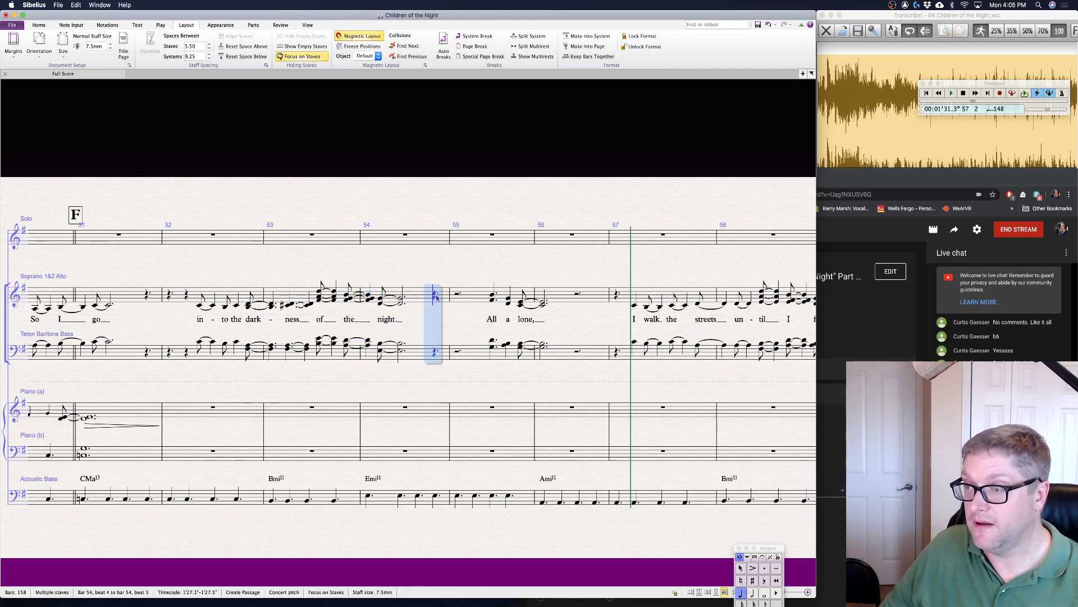
pyautogui.press('Escape')
# - Tie the beat 1 chords of bar 56 in both vocal staves to matching chords added on beat 3
pyautogui.click(545, 302)
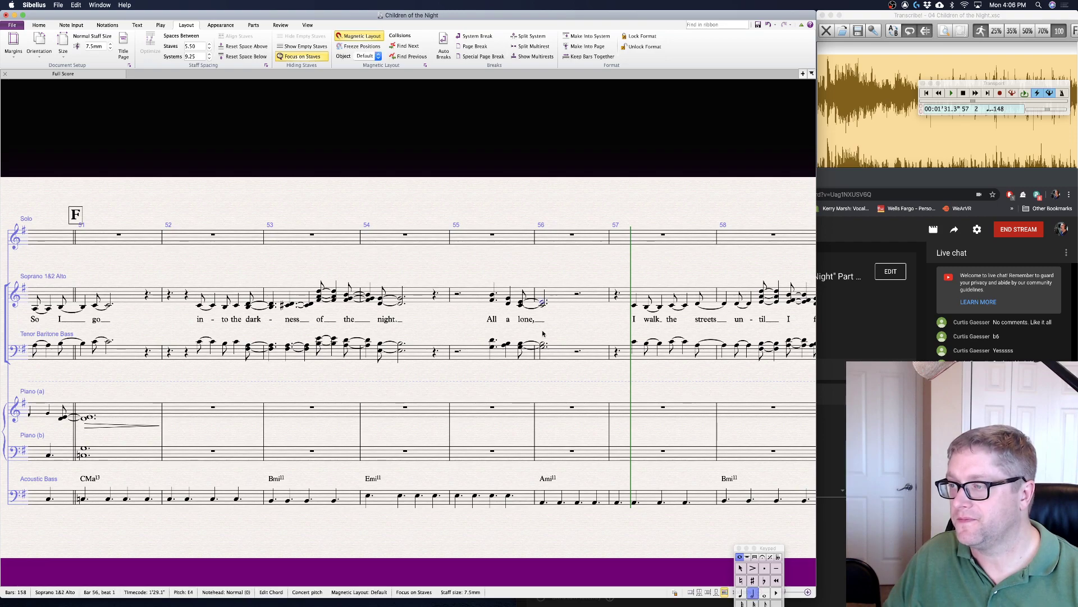
pyautogui.keyDown('shift'); pyautogui.click(545, 349); pyautogui.keyUp('shift')
pyautogui.press('KP_Enter')
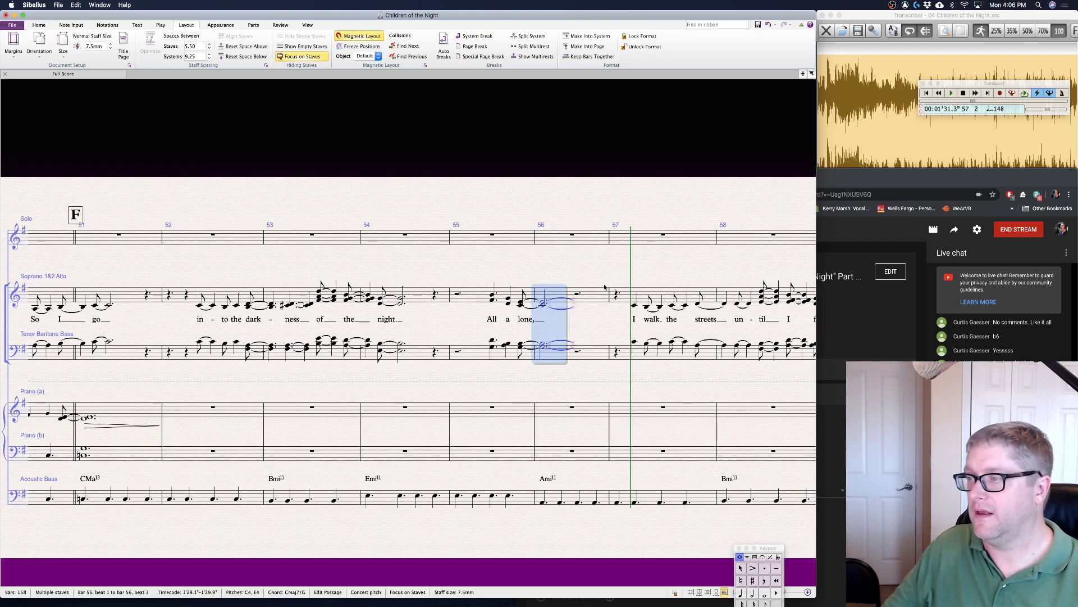
pyautogui.click(578, 295)
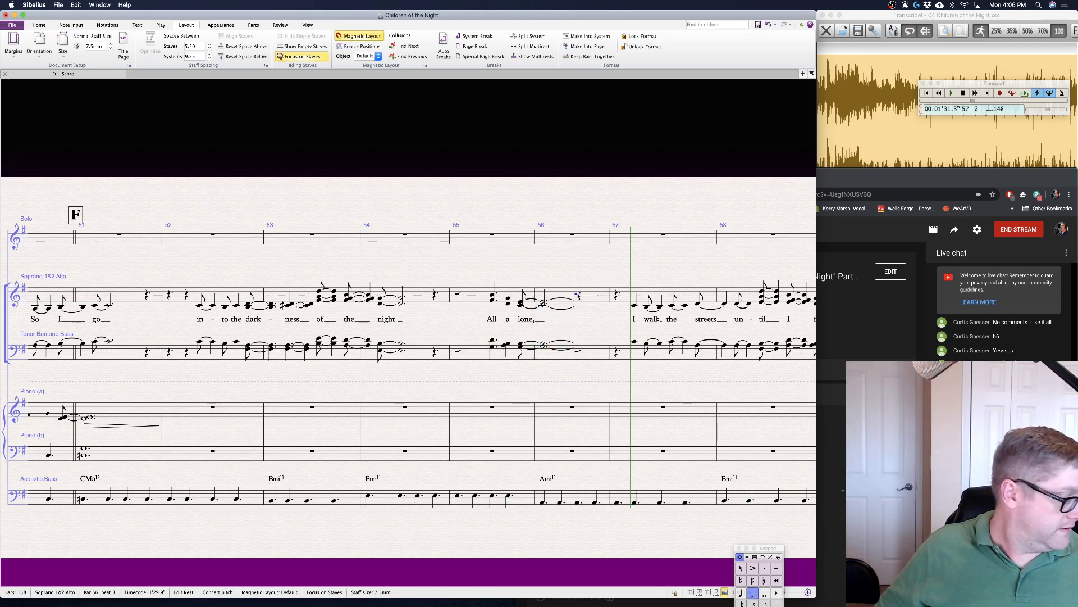
pyautogui.press('e')
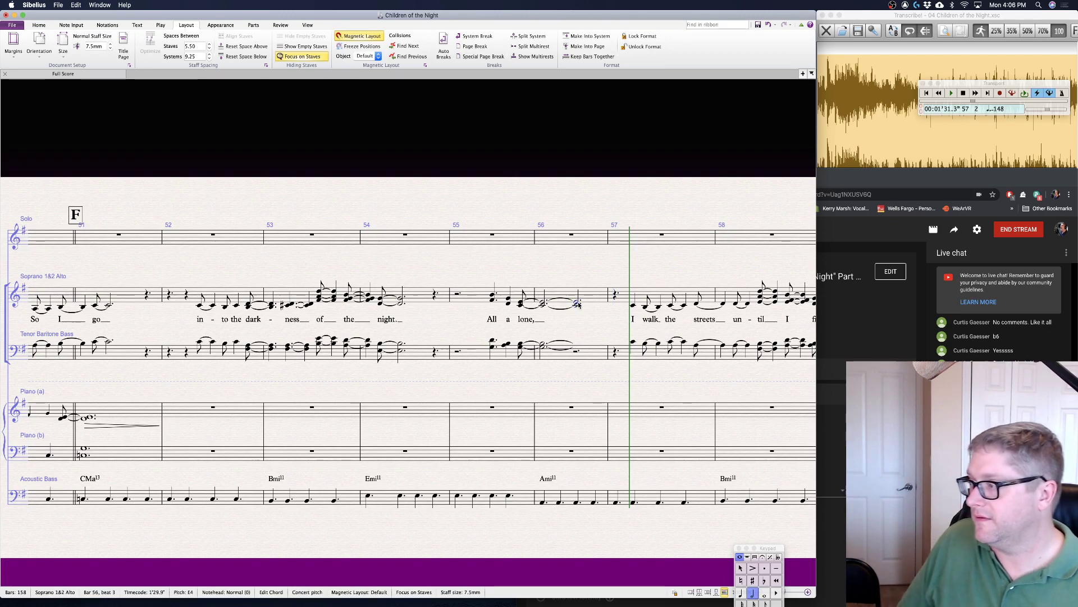
pyautogui.click(576, 352)
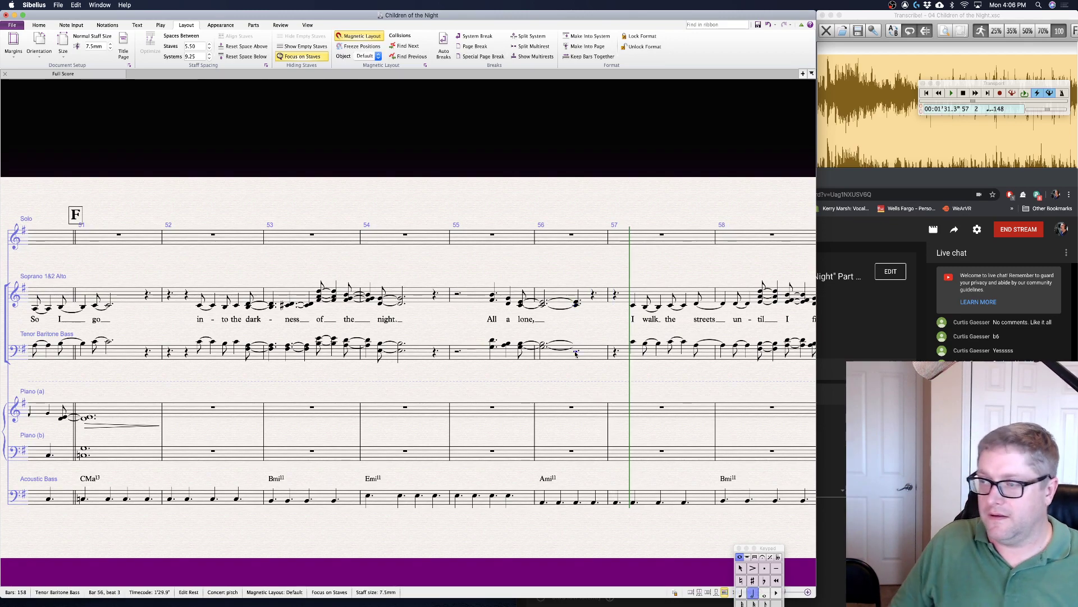
pyautogui.press('Escape')
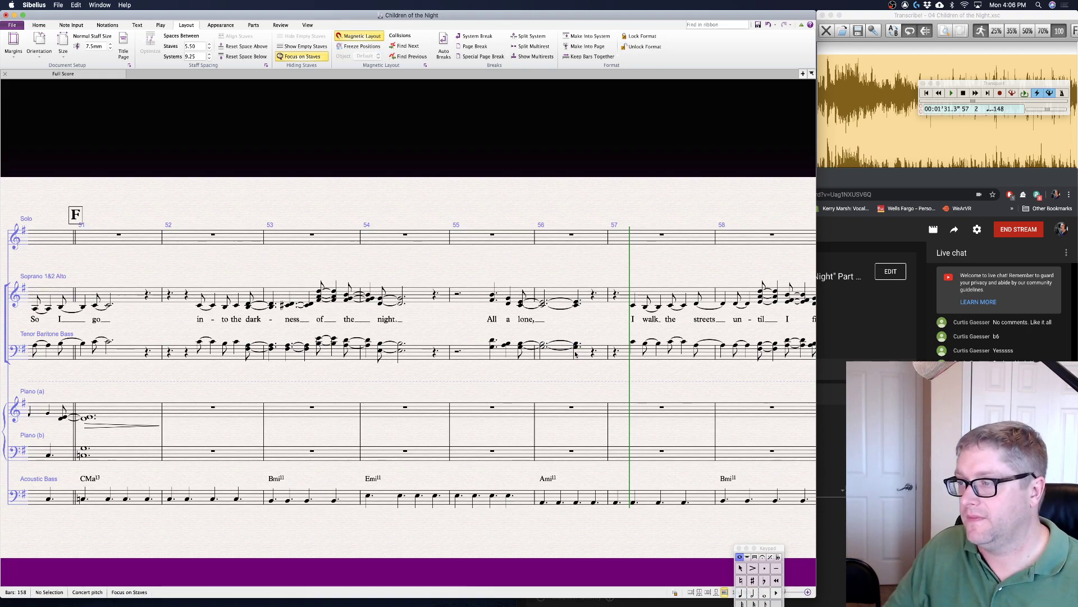
# - Play back the score from beat 3 of bar 55 to check the vocal passage leading into rehearsal mark G
pyautogui.click(493, 296)
pyautogui.press('space')
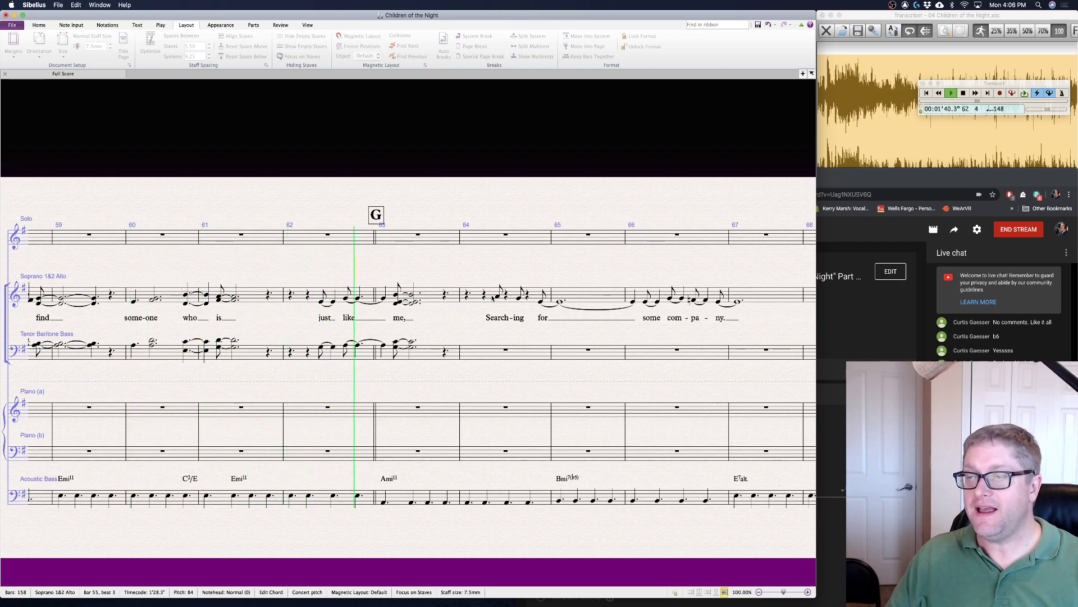
pyautogui.press('space')
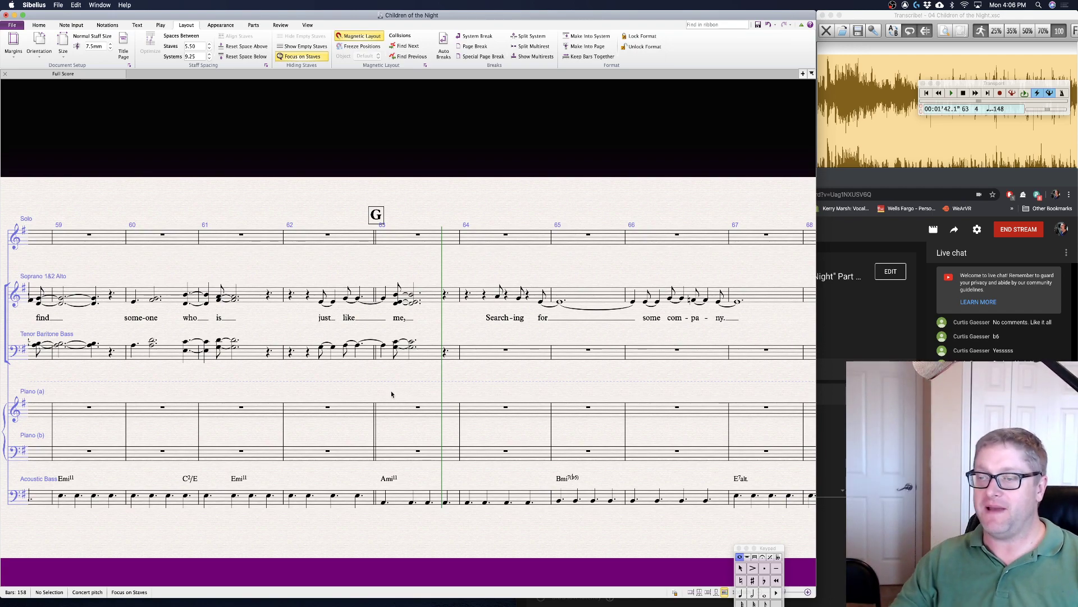
# - Copy the Acoustic Bass line of bars 63–70 into Piano (b) and remove the copied chord symbols there
pyautogui.click(399, 439)
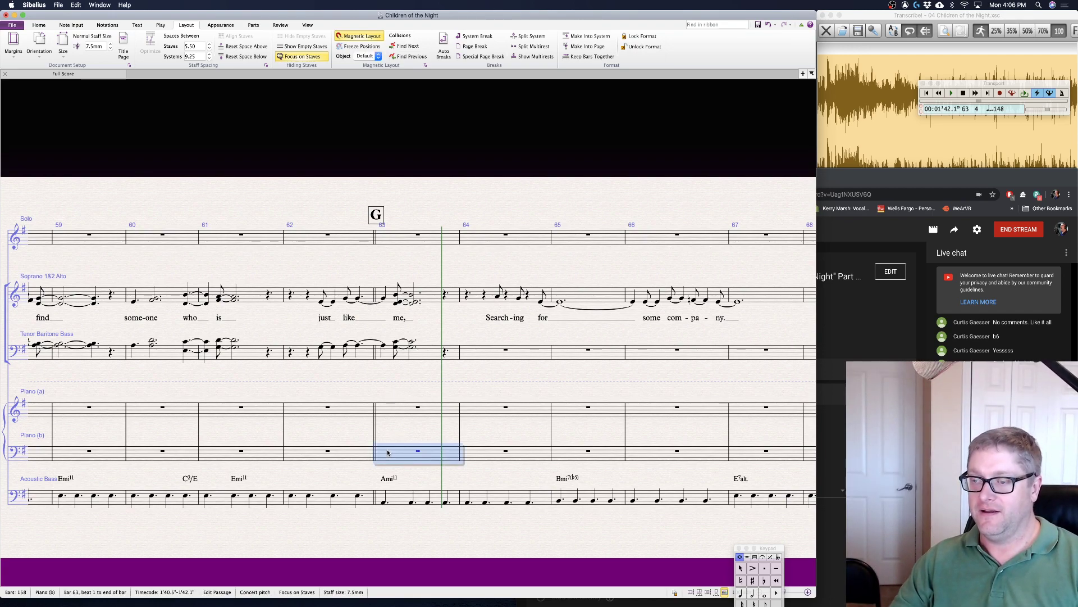
pyautogui.press('Escape')
pyautogui.click(403, 505)
pyautogui.hscroll(10, 427, 508)
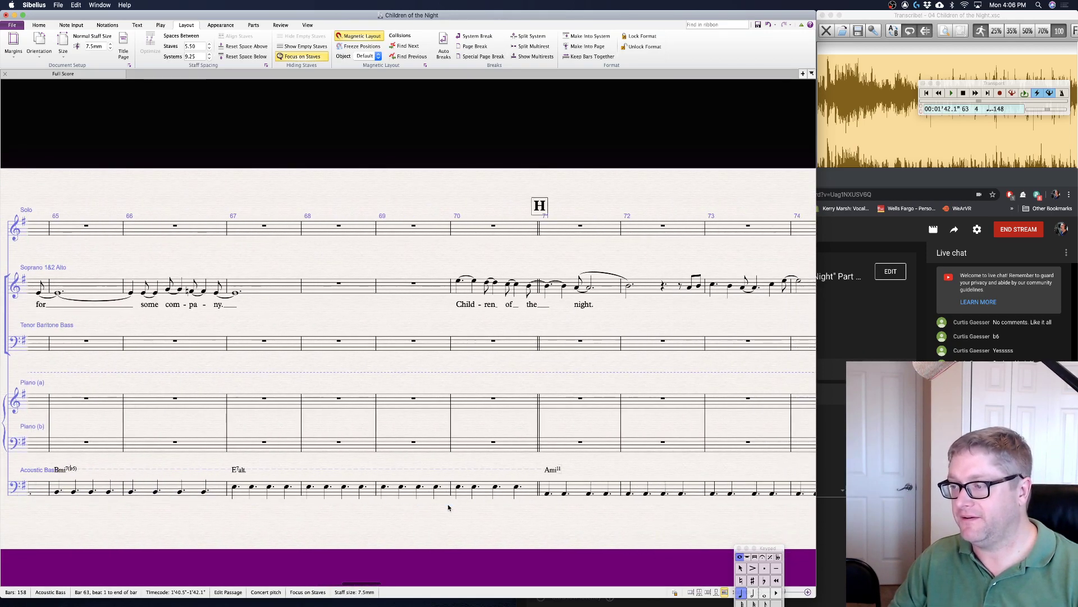
pyautogui.hscroll(2, 448, 507)
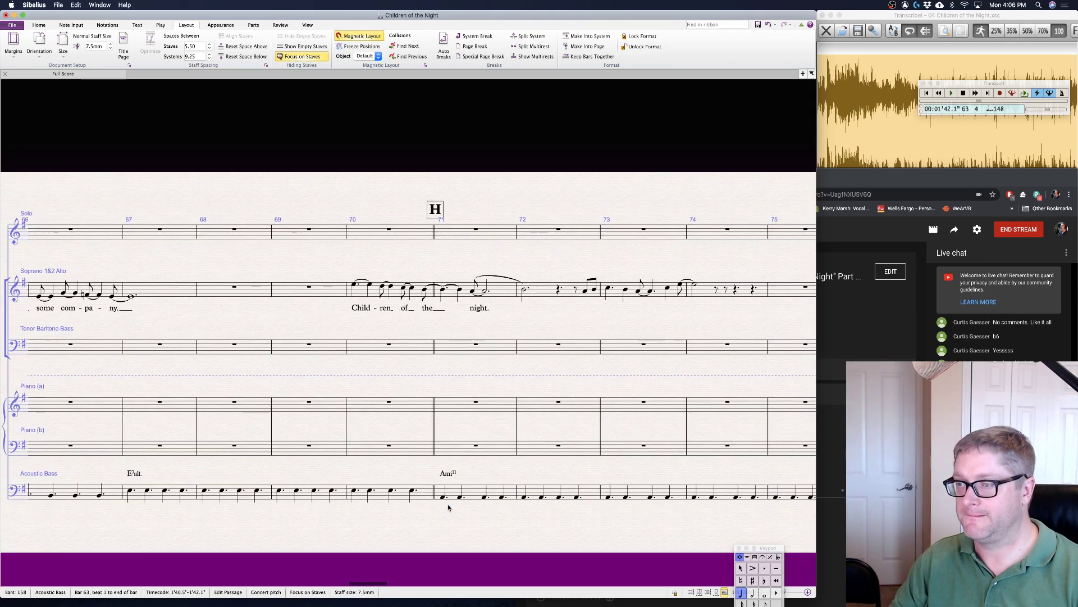
pyautogui.keyDown('shift'); pyautogui.click(405, 494); pyautogui.keyUp('shift')
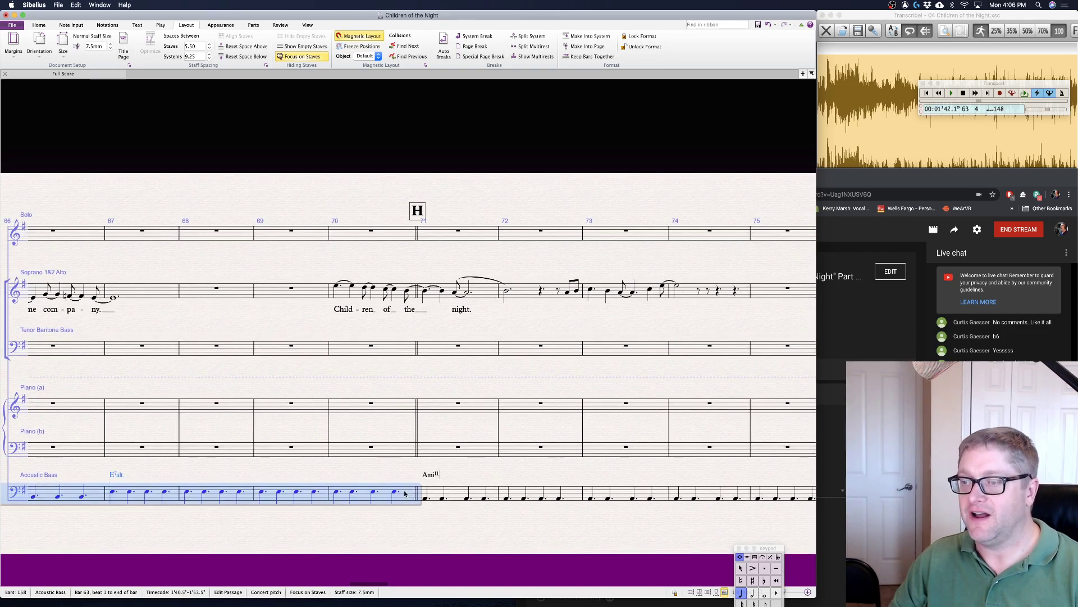
pyautogui.hscroll(-3, 404, 494)
pyautogui.hscroll(-10, 405, 494)
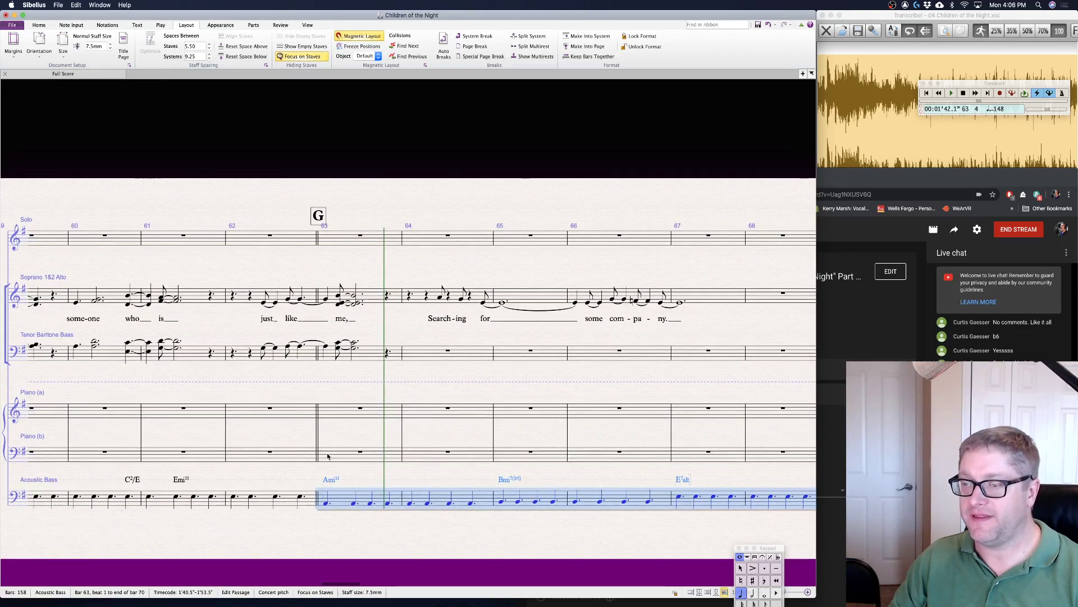
pyautogui.keyDown('alt'); pyautogui.click(163, 452); pyautogui.keyUp('alt')
pyautogui.press('super+Up')
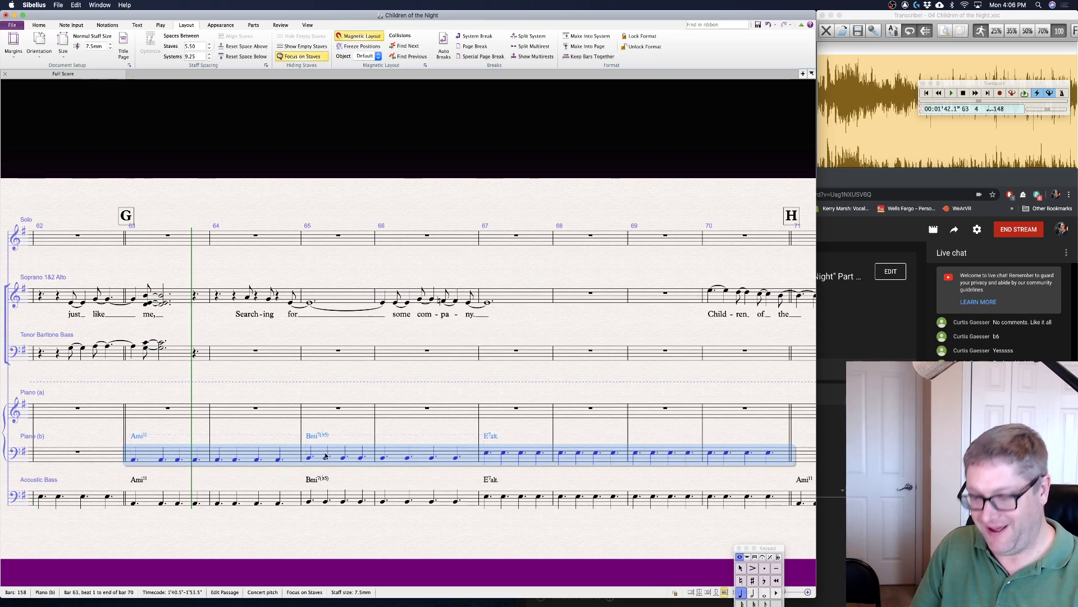
pyautogui.press('Escape')
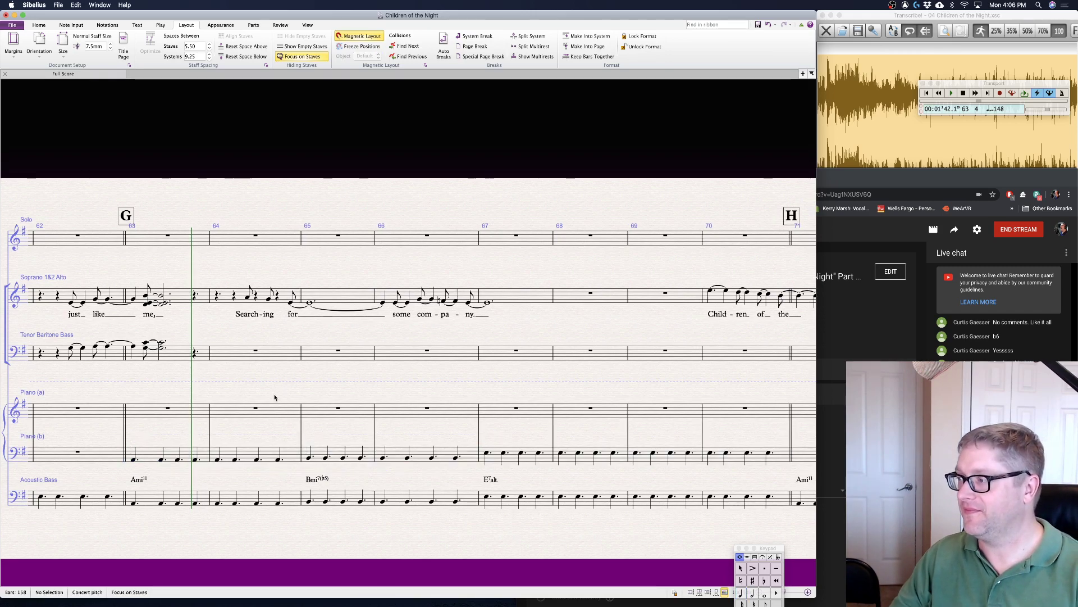
# - Select bars 33–34 of the Piano (a) staff at rehearsal mark D as the source passage for copying
pyautogui.hscroll(-5, 178, 425)
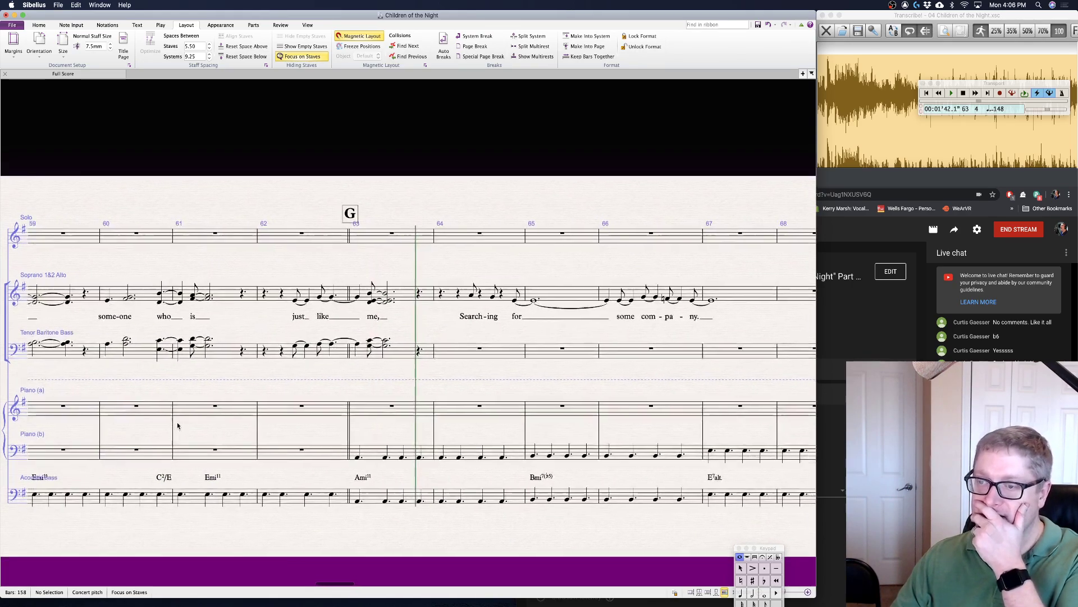
pyautogui.hscroll(2, 178, 425)
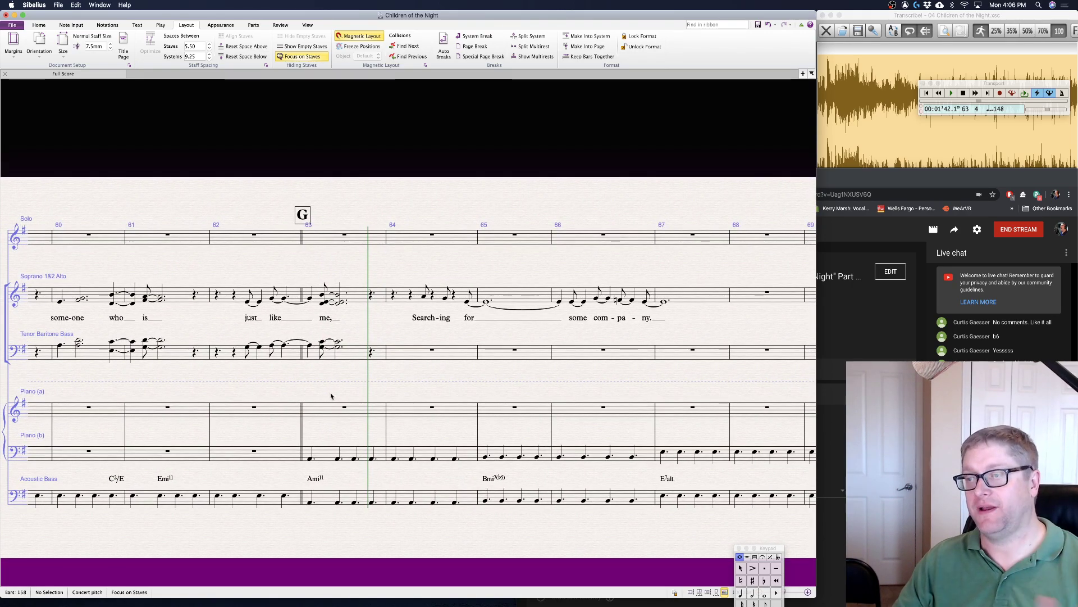
pyautogui.hscroll(-15, 329, 396)
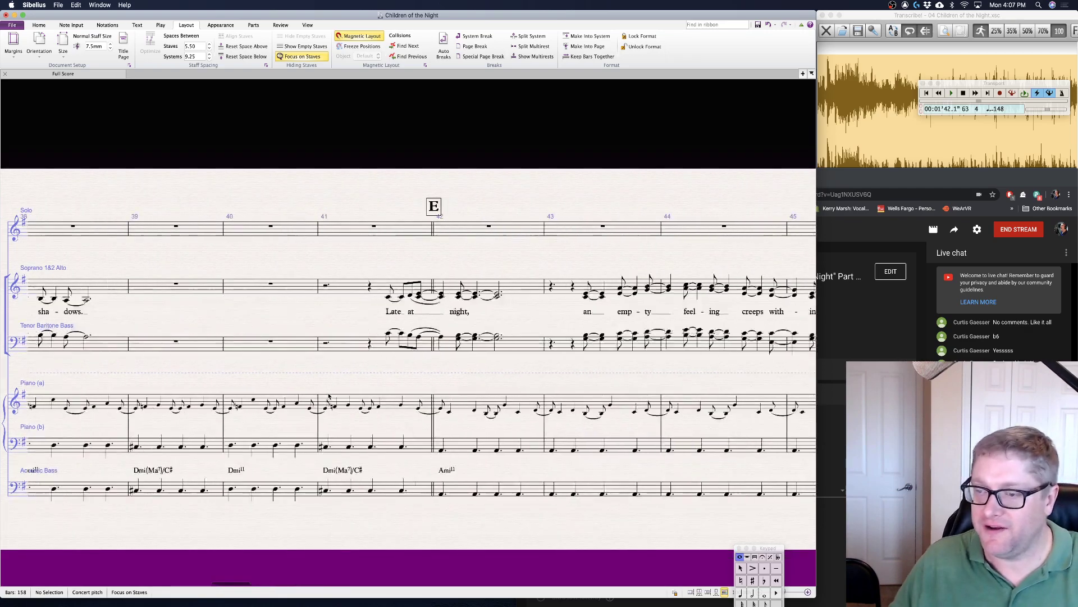
pyautogui.click(167, 404)
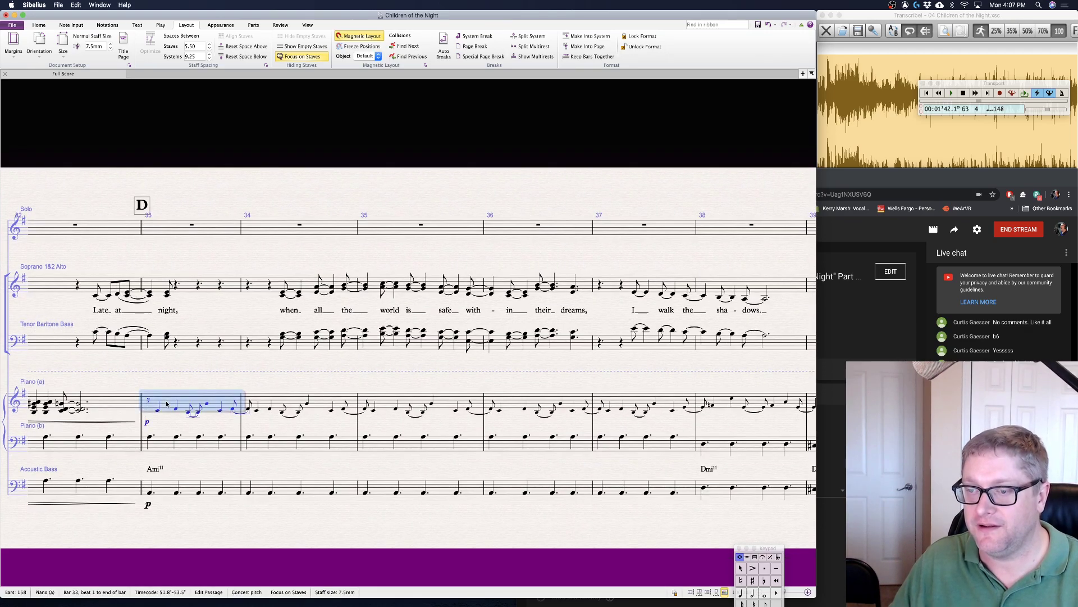
pyautogui.keyDown('shift'); pyautogui.click(325, 399); pyautogui.keyUp('shift')
# - Try to copy the selected Piano (a) passage to bar 71 at rehearsal mark H
pyautogui.hscroll(12, 324, 399)
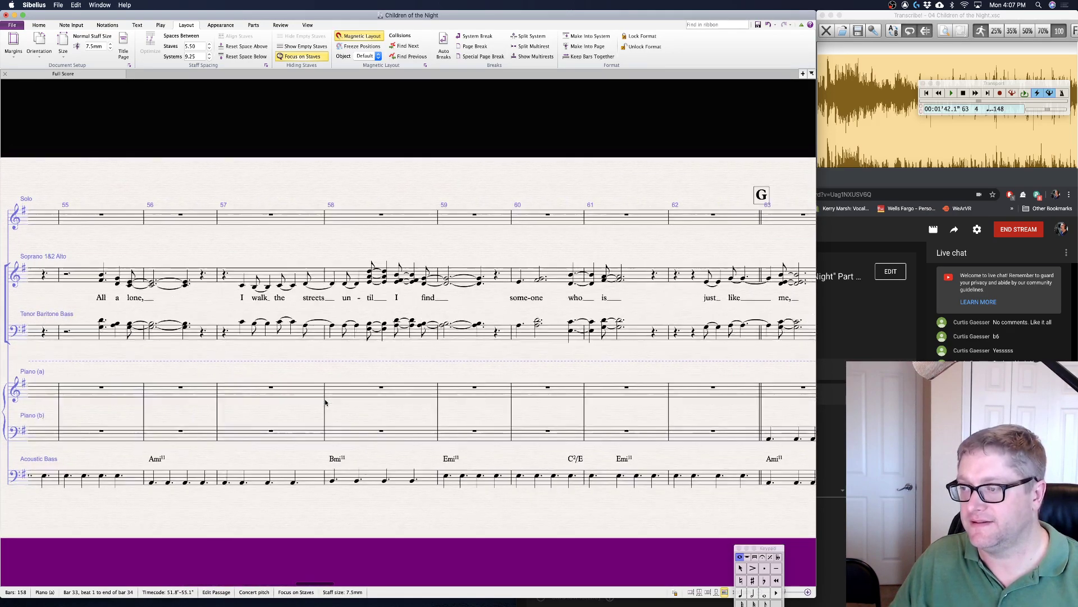
pyautogui.hscroll(15, 325, 399)
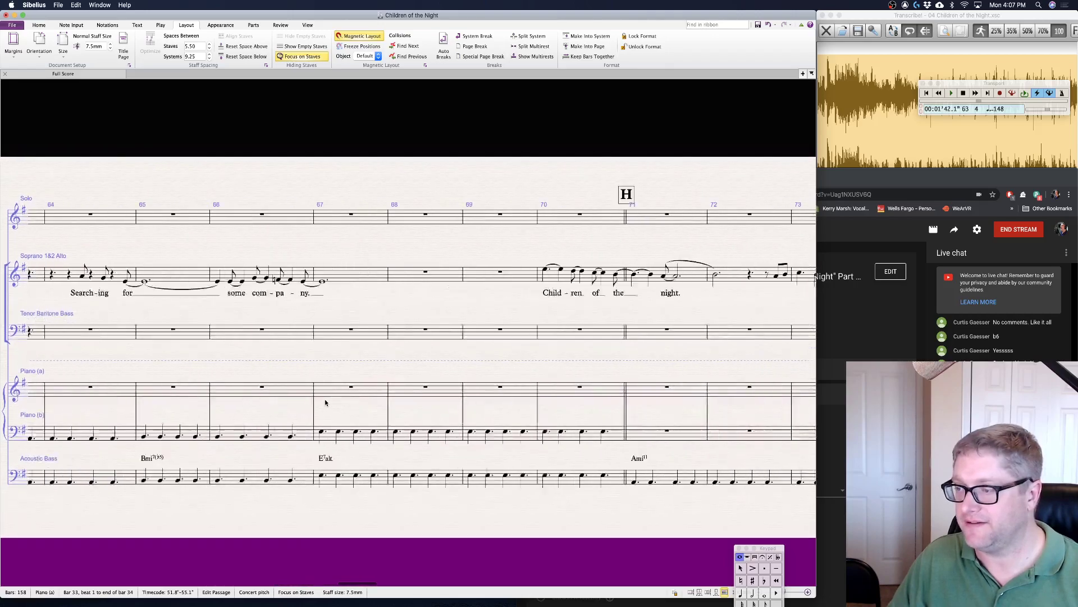
pyautogui.hscroll(10, 324, 402)
pyautogui.hscroll(-5, 325, 402)
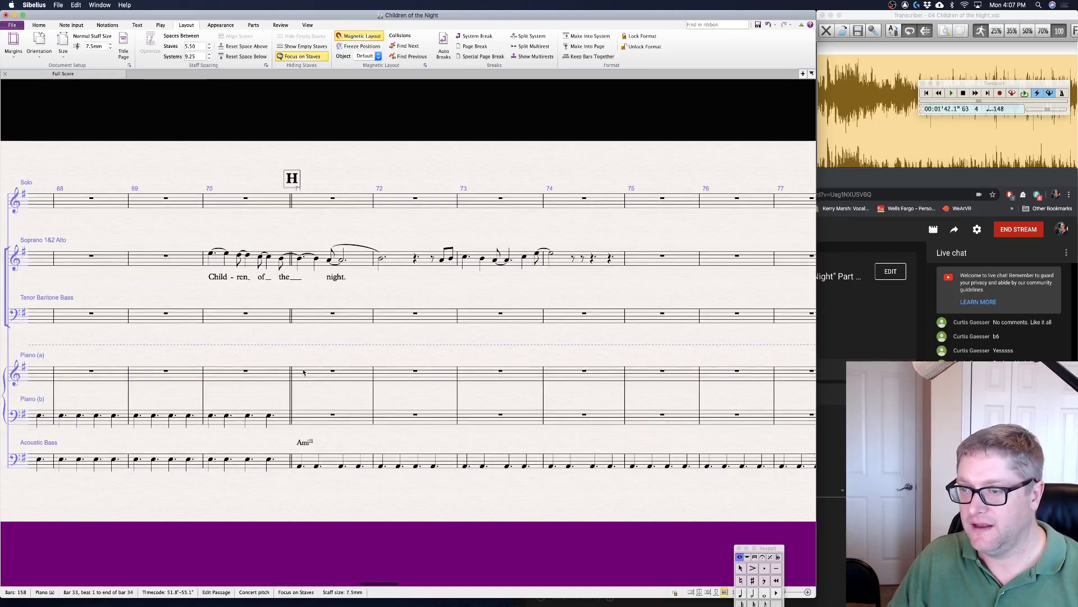
pyautogui.keyDown('alt'); pyautogui.click(303, 372); pyautogui.keyUp('alt')
pyautogui.press('super+z')
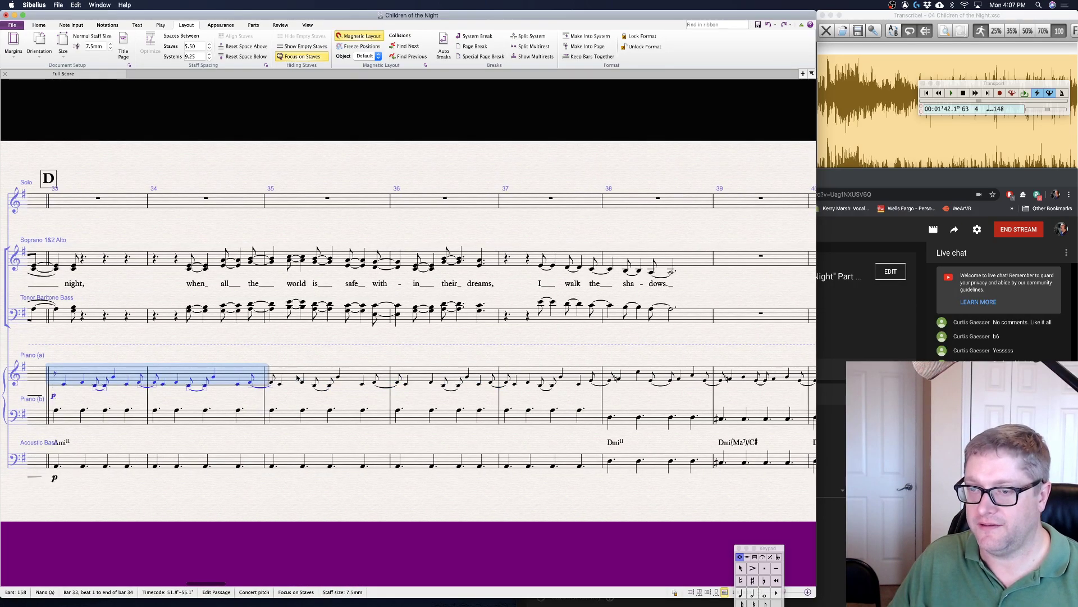
# - Copy bars 33–34 of Piano (a) into bars 63–64 of the same staff at rehearsal mark G
pyautogui.hscroll(-5, 296, 378)
pyautogui.hscroll(12, 296, 378)
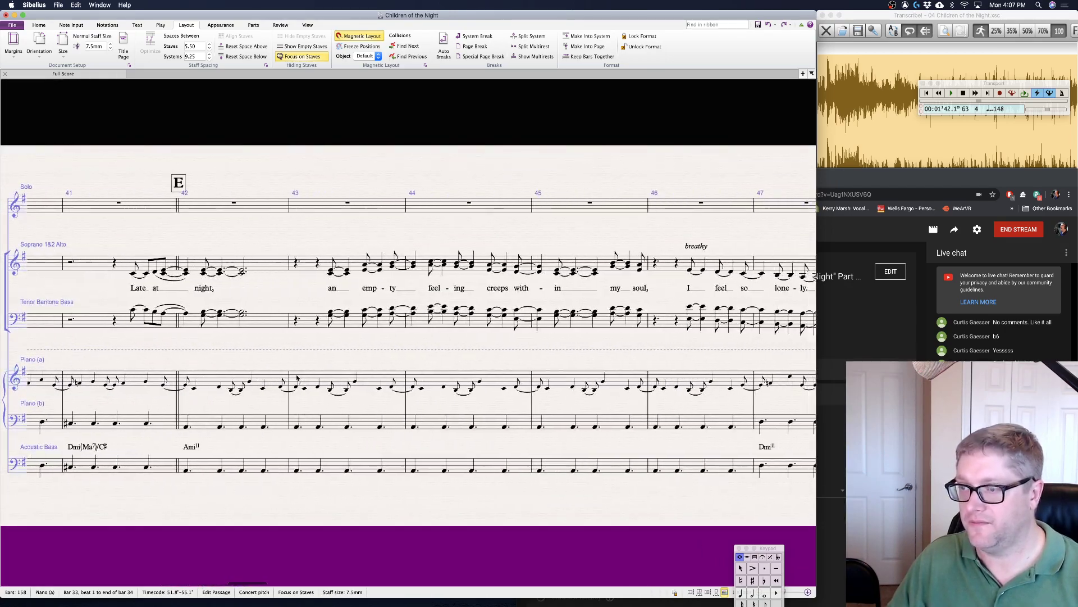
pyautogui.hscroll(15, 297, 377)
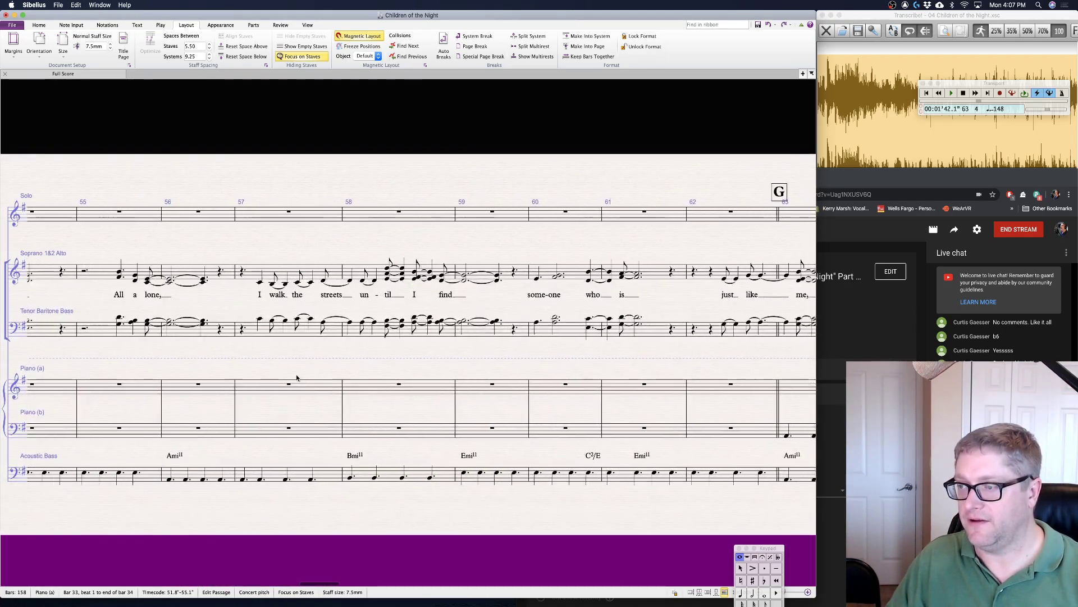
pyautogui.hscroll(12, 296, 377)
pyautogui.keyDown('alt'); pyautogui.click(289, 395); pyautogui.keyUp('alt')
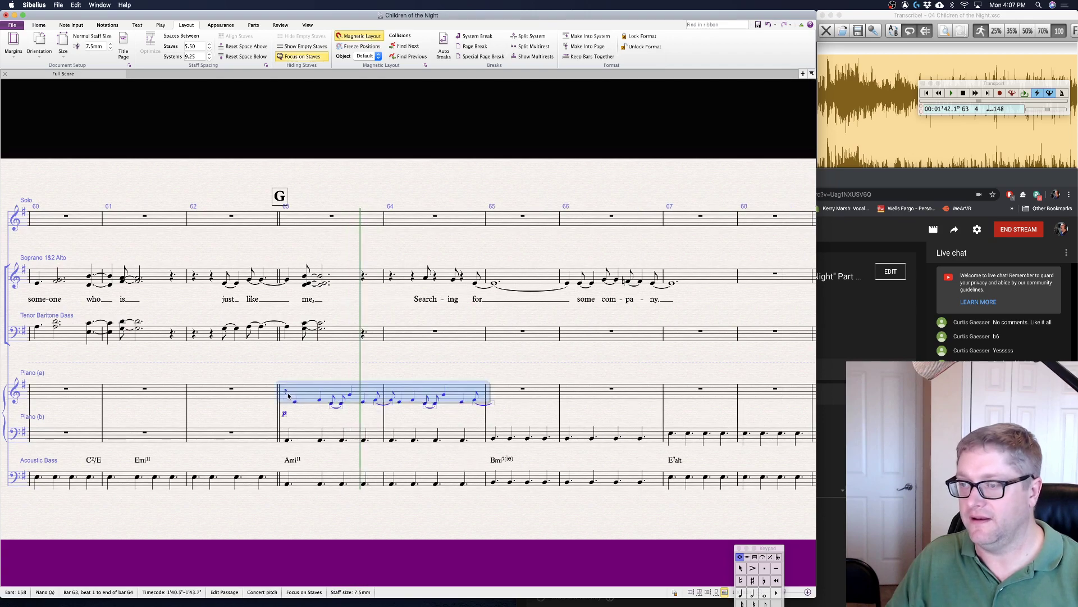
pyautogui.click(304, 371)
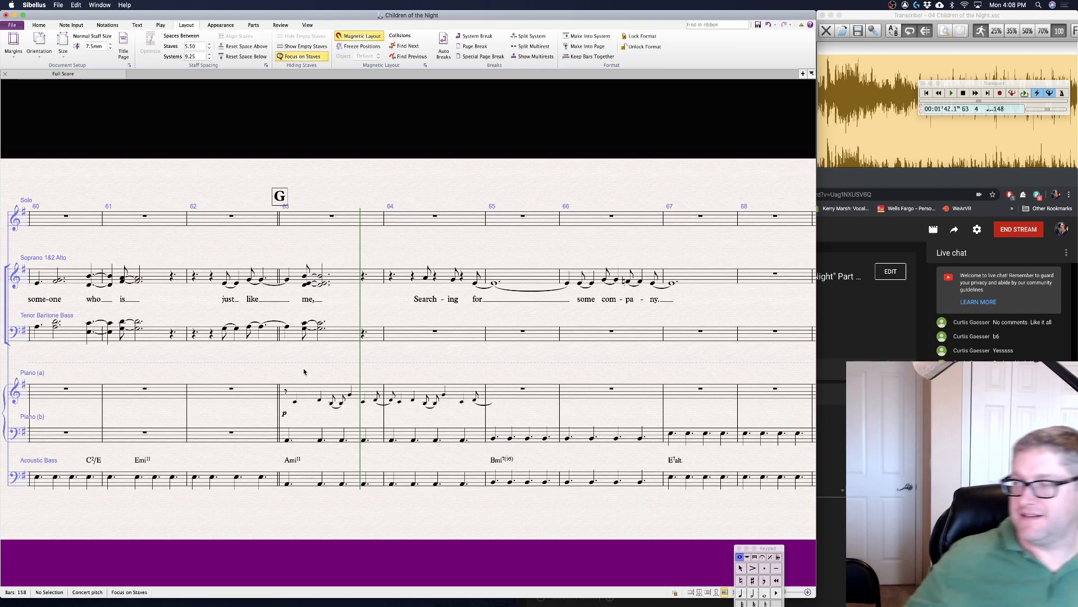
# - Start bar 65 of Piano (a) with a D4 eighth, an A3 quarter and an A4 quarter
pyautogui.click(498, 395)
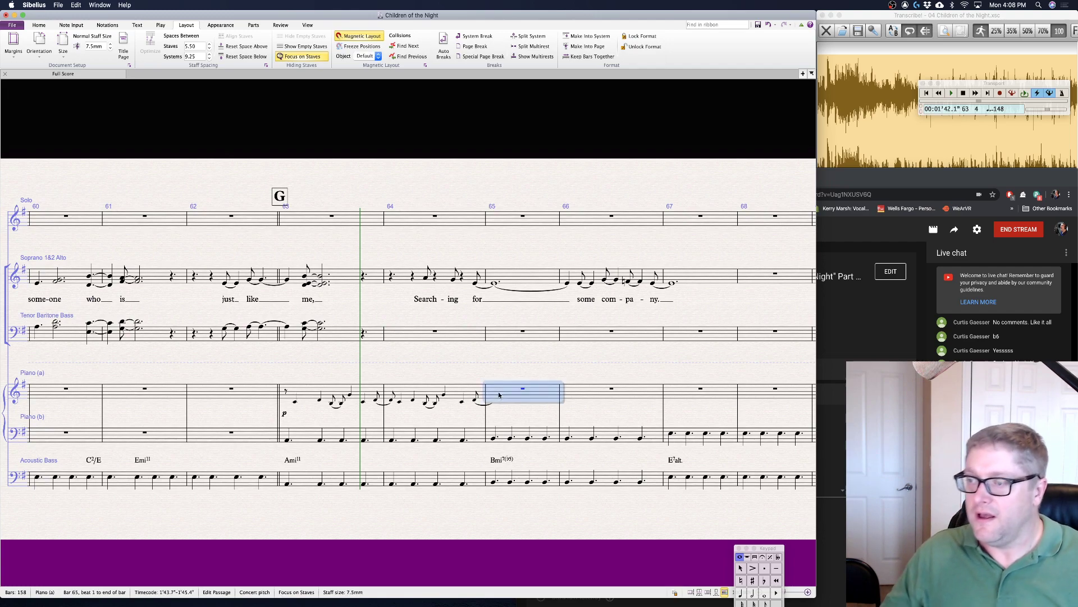
pyautogui.press('n')
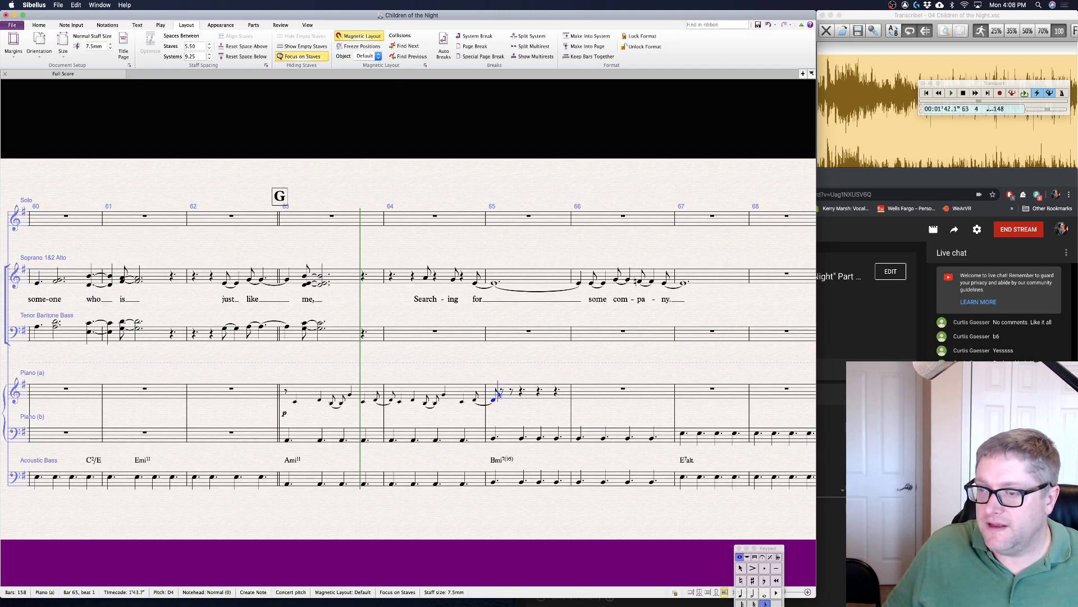
pyautogui.press('4')
pyautogui.press('a')
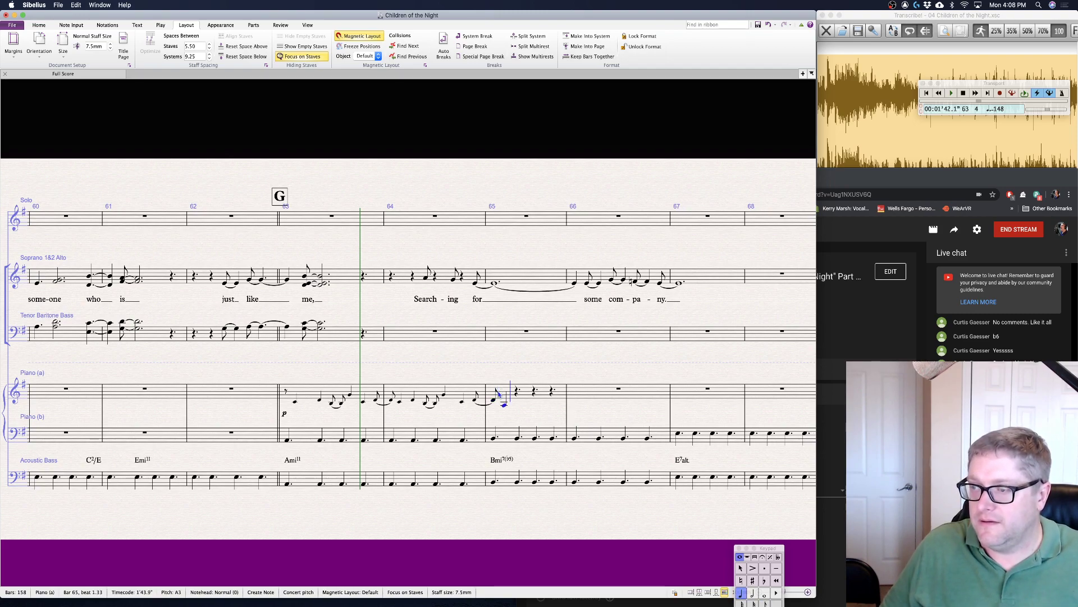
pyautogui.press('Right')
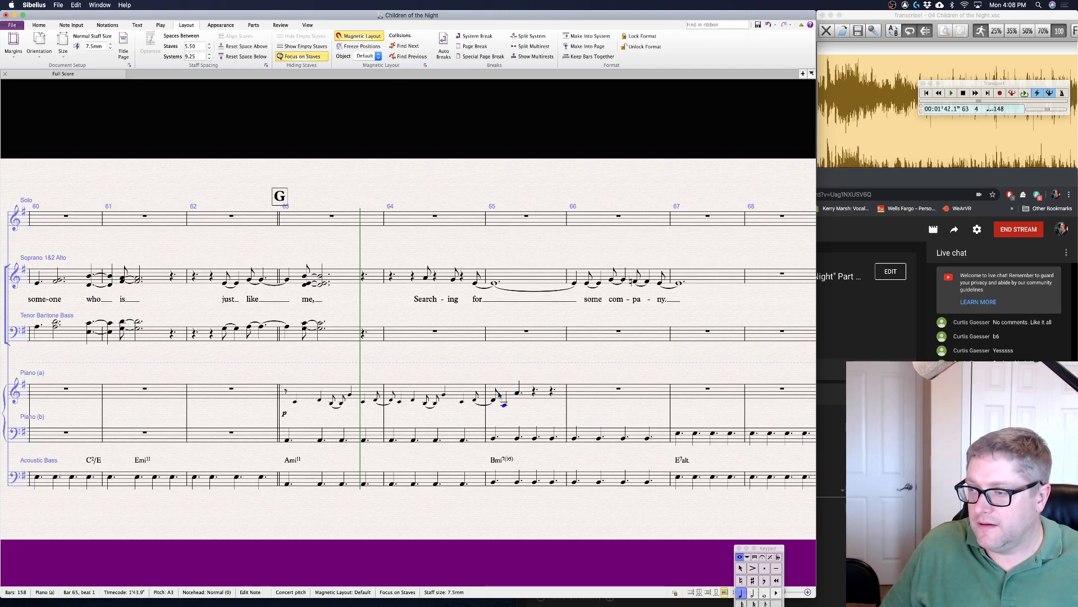
pyautogui.press('a')
pyautogui.press('Right')
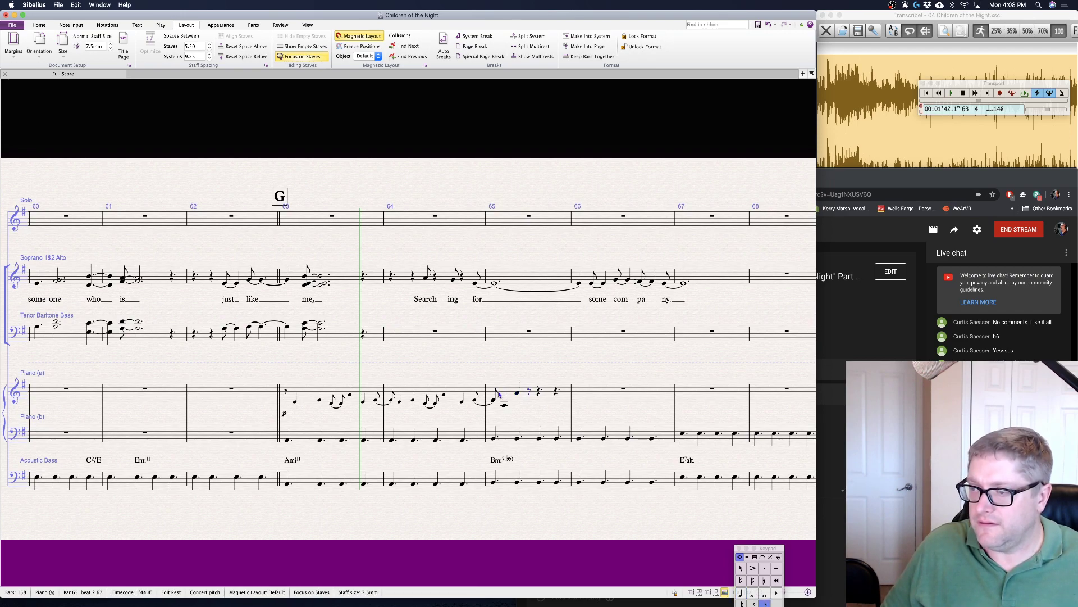
# - Complete bar 65 of Piano (a) with two tied D4 eighths, an E4 quarter, an A3 quarter and a D4 eighth
pyautogui.press('d')
pyautogui.press('d')
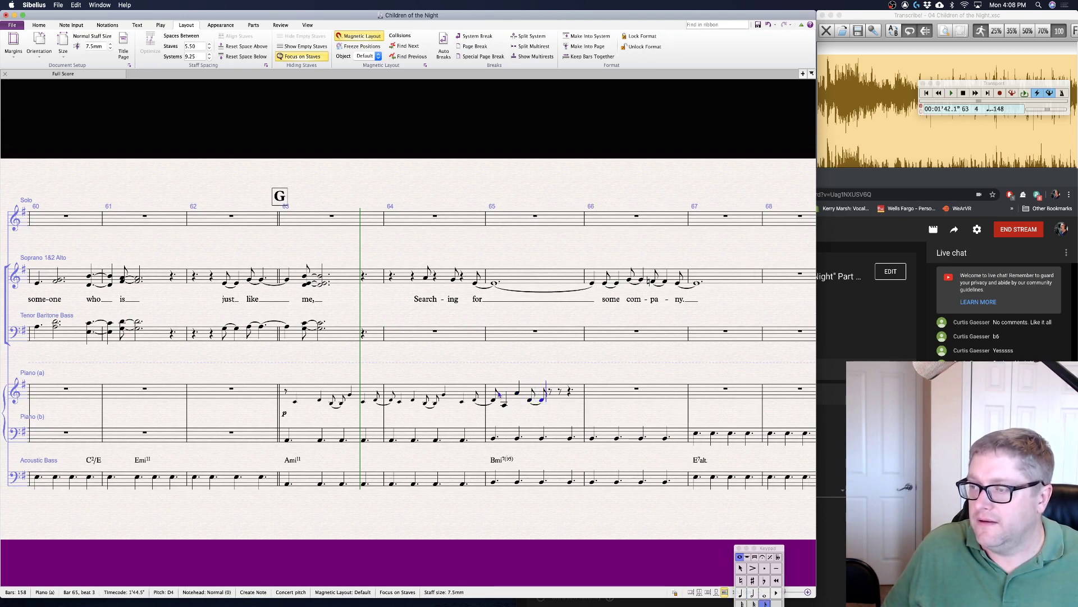
pyautogui.press('4')
pyautogui.press('e')
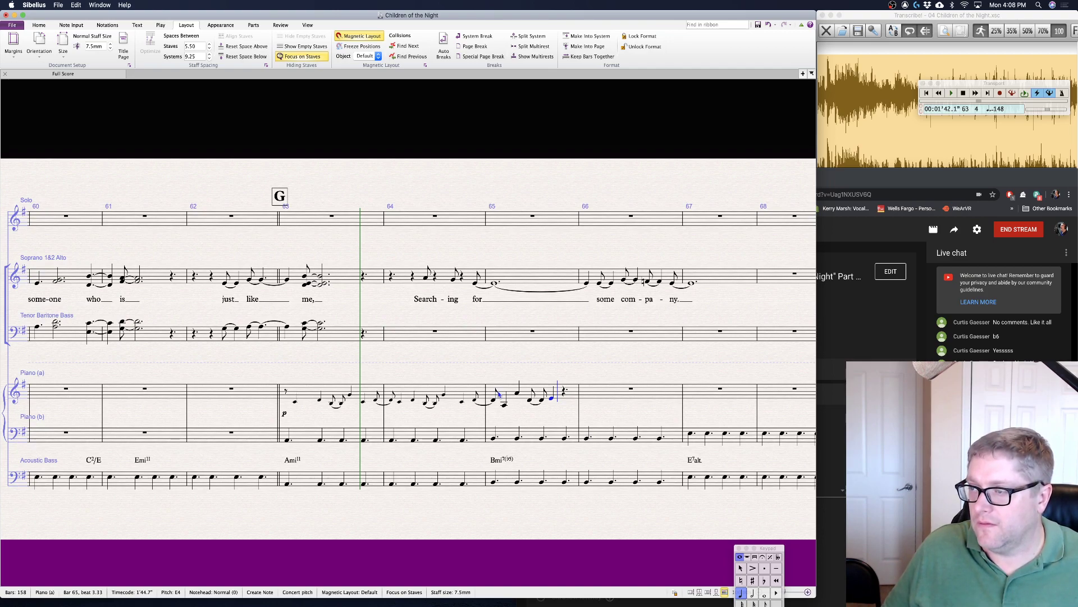
pyautogui.press('a')
pyautogui.press('3')
pyautogui.press('d')
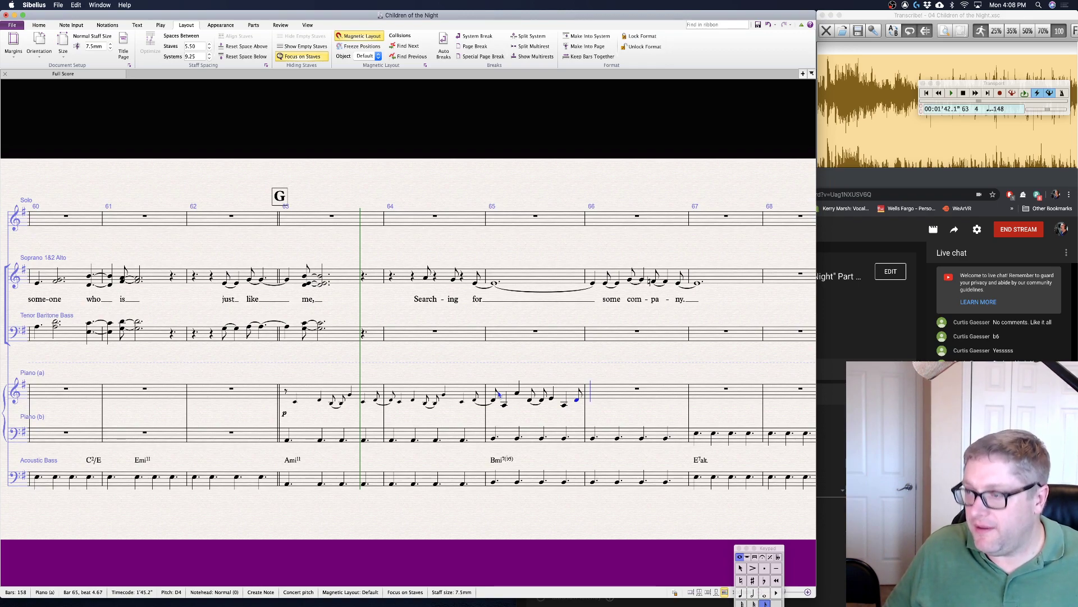
# - Start bar 66 of Piano (a) with a tied D4 eighth, an A3 quarter and an A4 quarter
pyautogui.press('d')
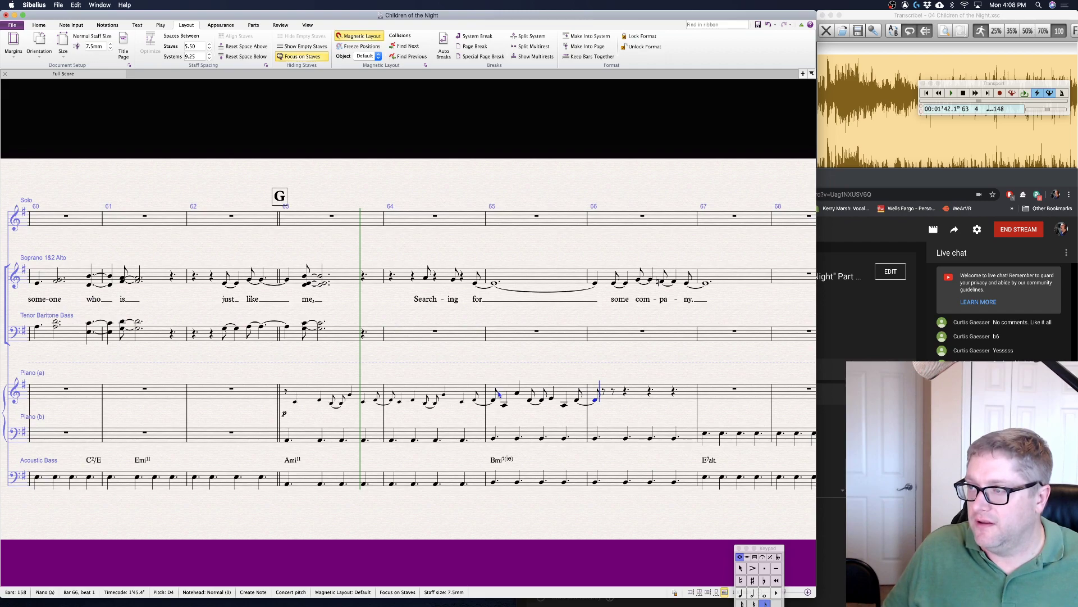
pyautogui.press('4')
pyautogui.press('a')
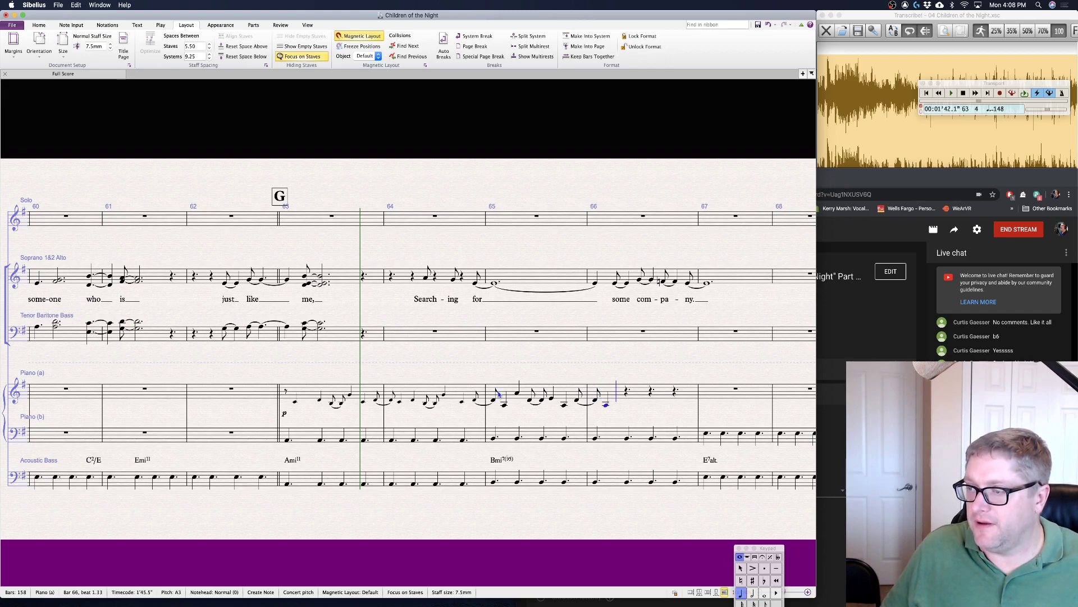
pyautogui.press('g')
pyautogui.press('3')
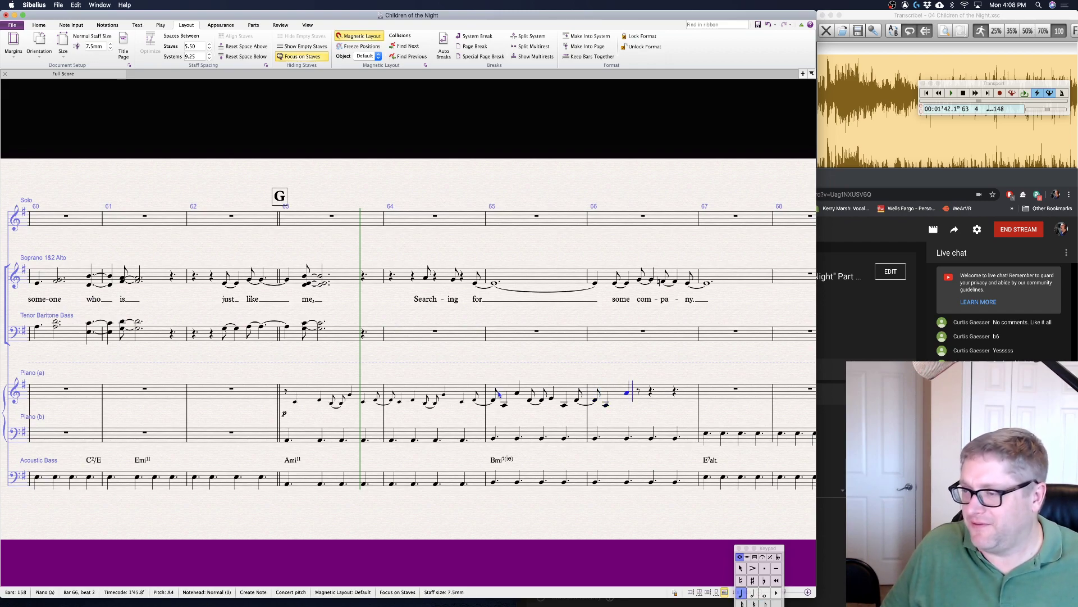
# - Continue bar 66 of Piano (a) with two tied D4 eighths and an E4 quarter
pyautogui.press('d')
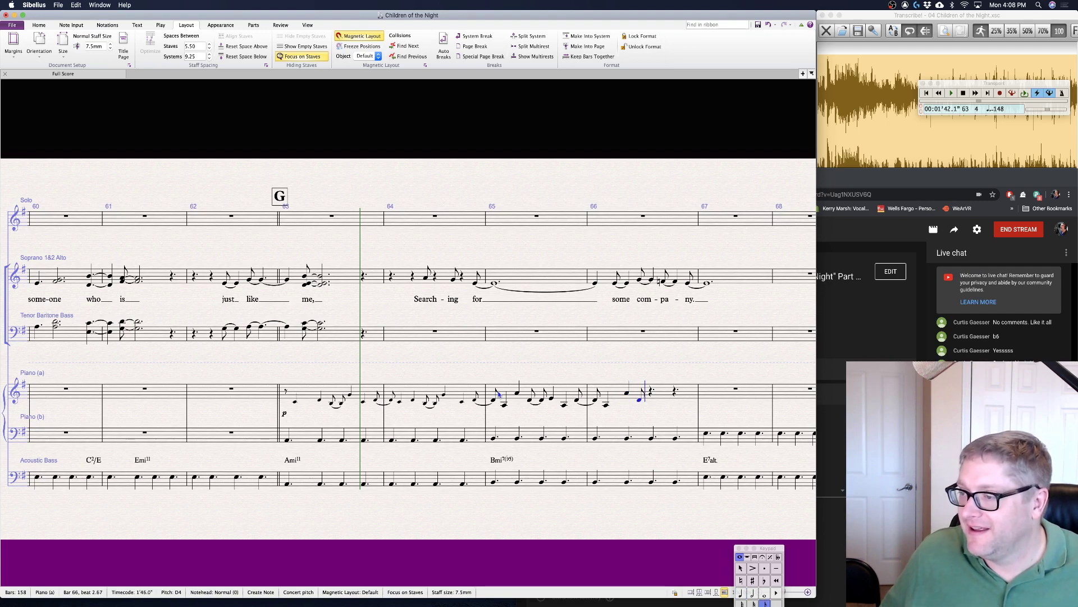
pyautogui.press('d')
pyautogui.press('4')
pyautogui.press('e')
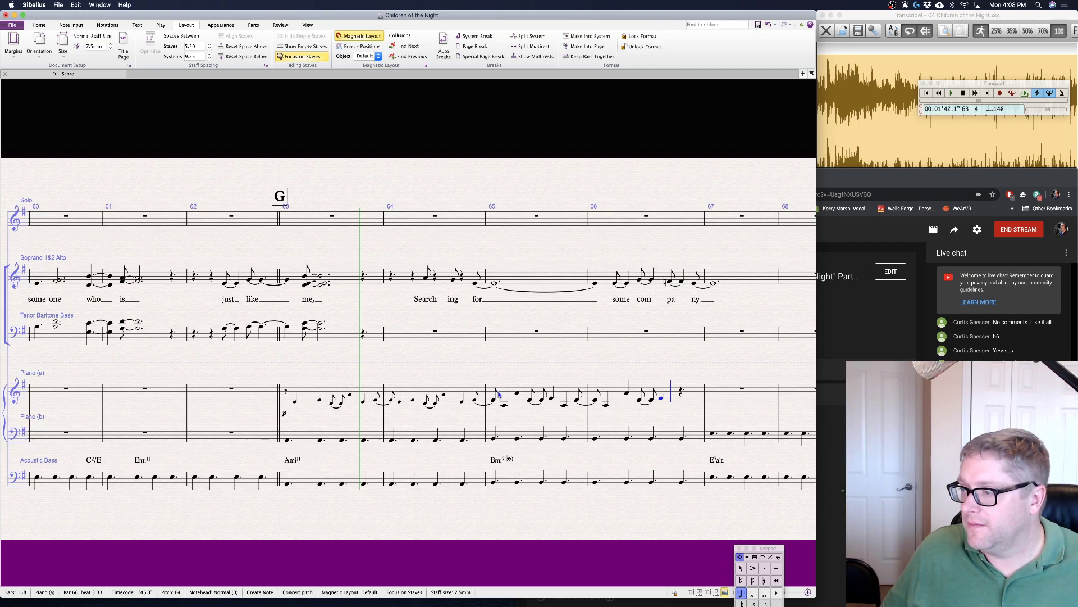
pyautogui.press('Left')
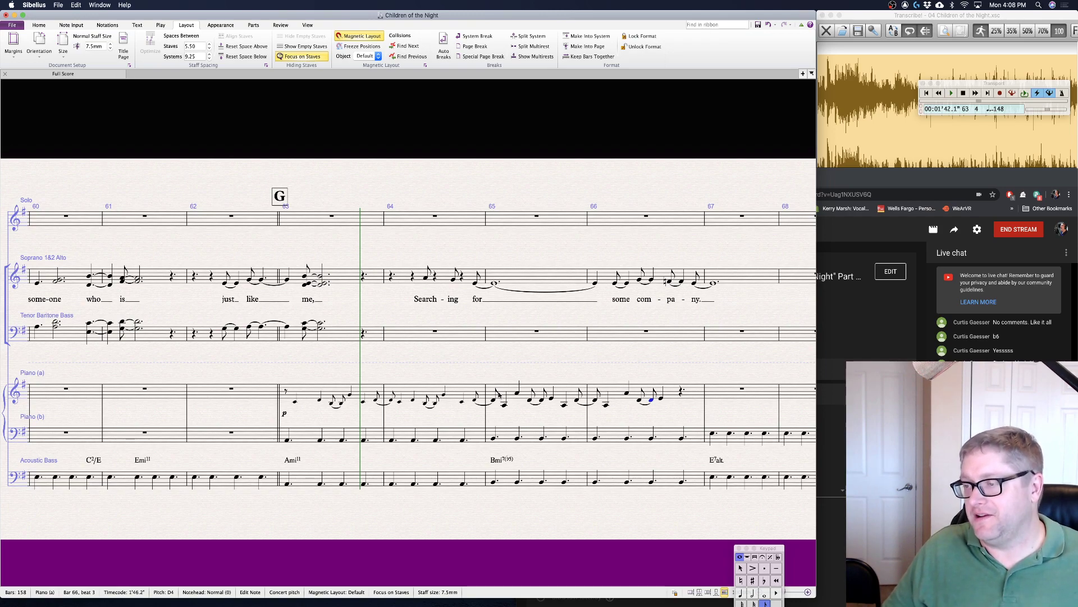
pyautogui.press('Escape')
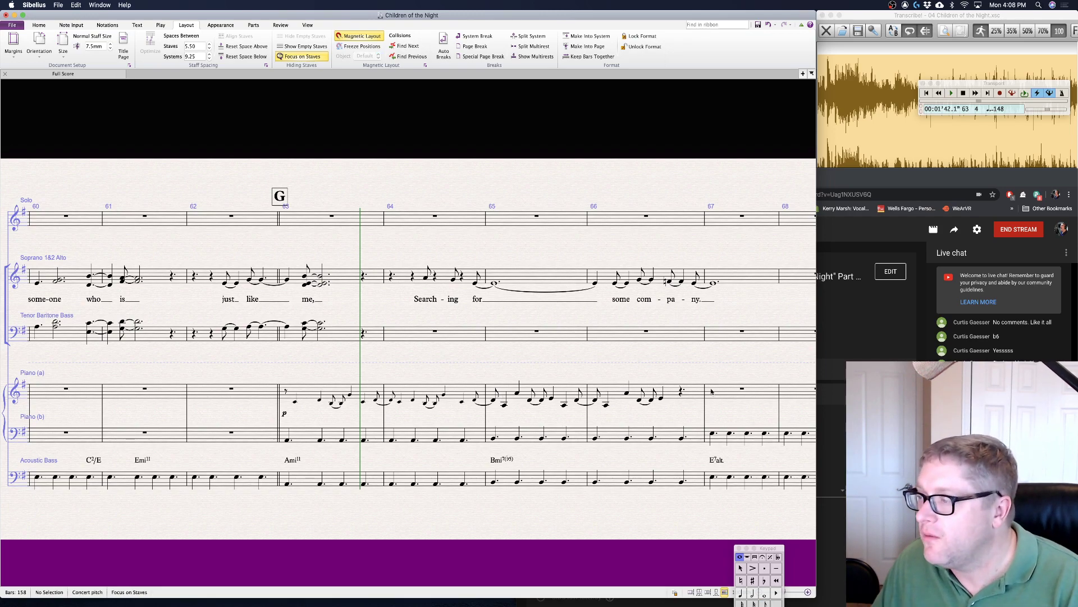
# - Fill the last beat of Piano (a) bar 66 with an A3 quarter and an eighth-note chord of Ab3, C4 and D4
pyautogui.click(681, 392)
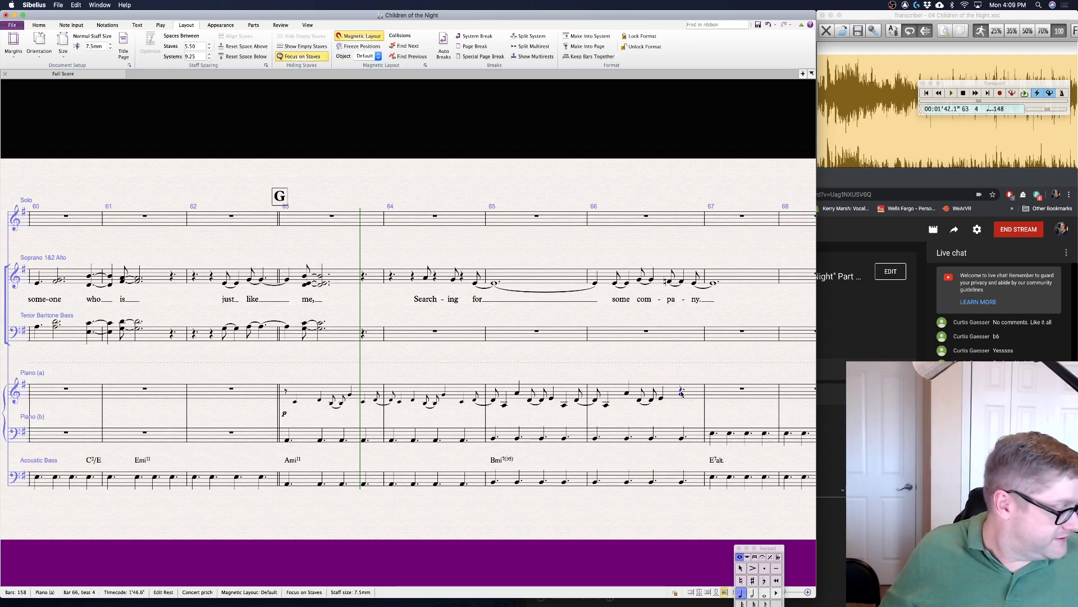
pyautogui.press('a')
pyautogui.press('Escape')
pyautogui.press('3')
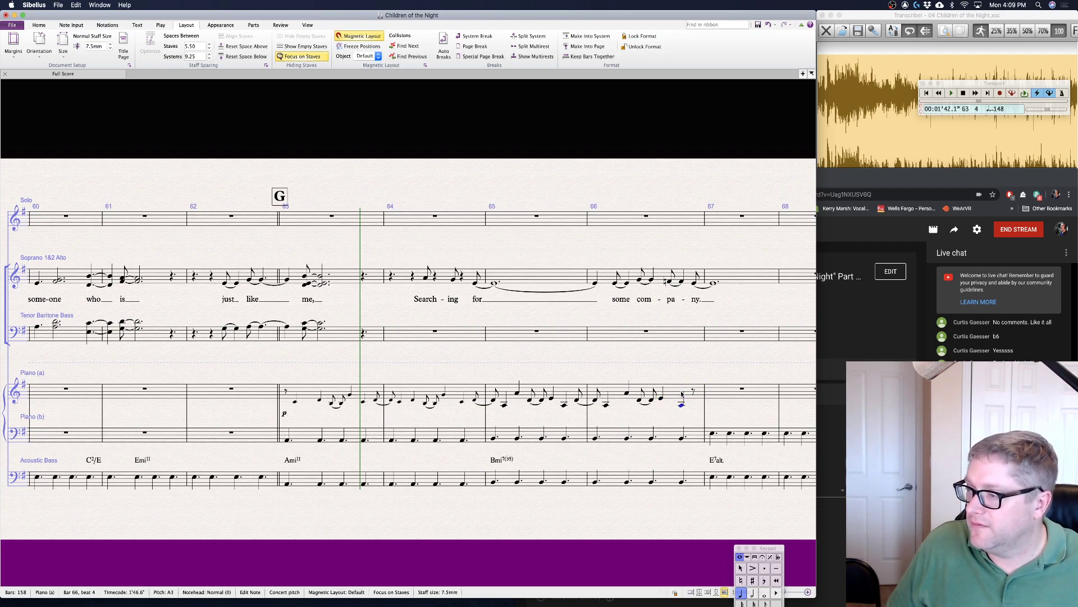
pyautogui.press('Right')
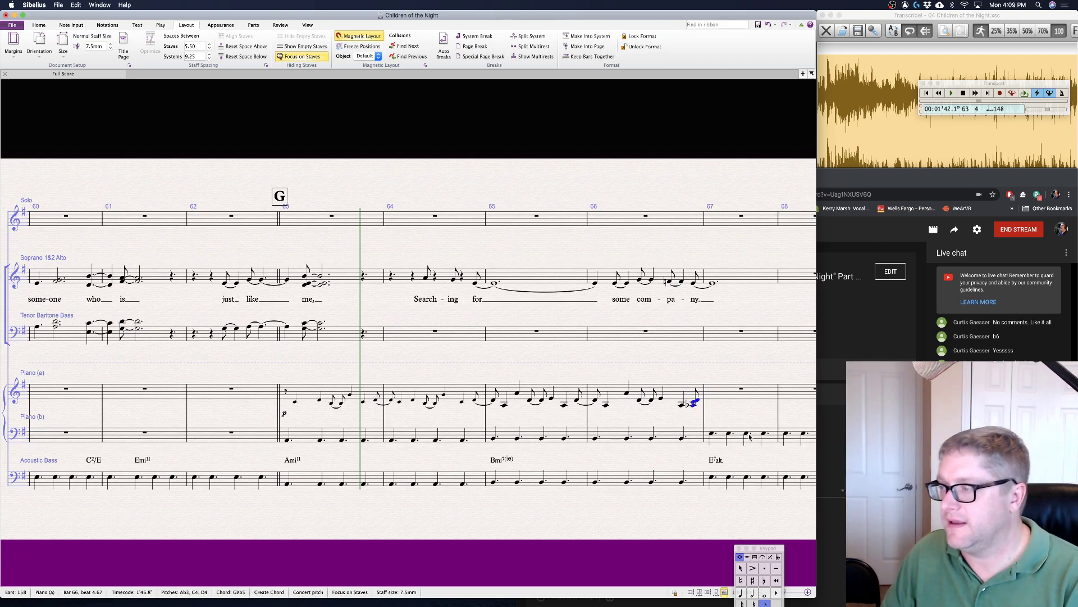
pyautogui.press('Escape')
pyautogui.press('Escape')
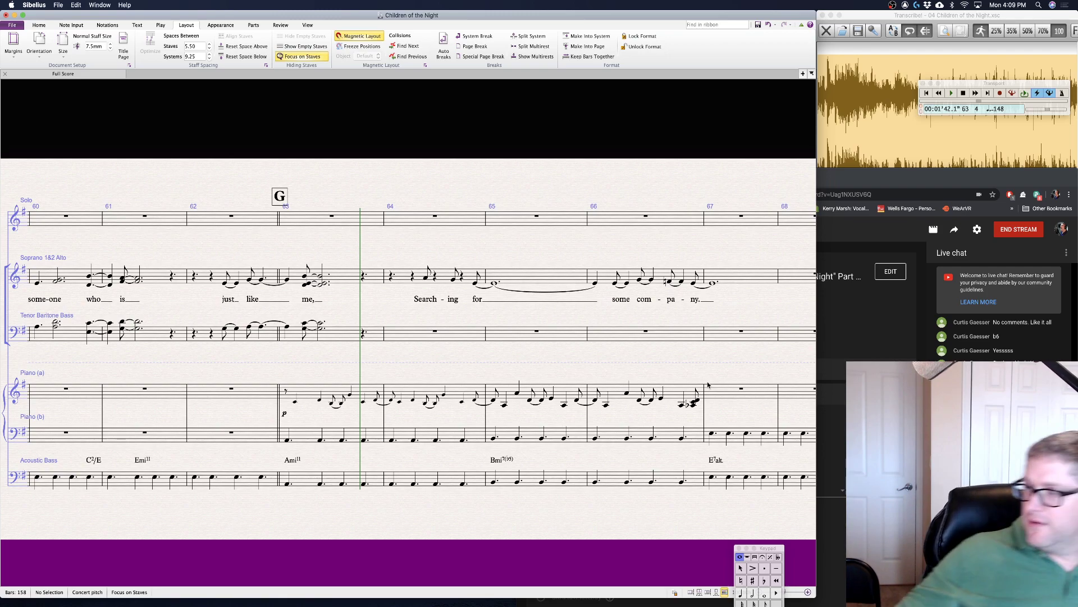
# - Examine the E7alt chord symbol at bar 67 and the harmony of the passage between rehearsal marks G and H
pyautogui.hscroll(10, 708, 385)
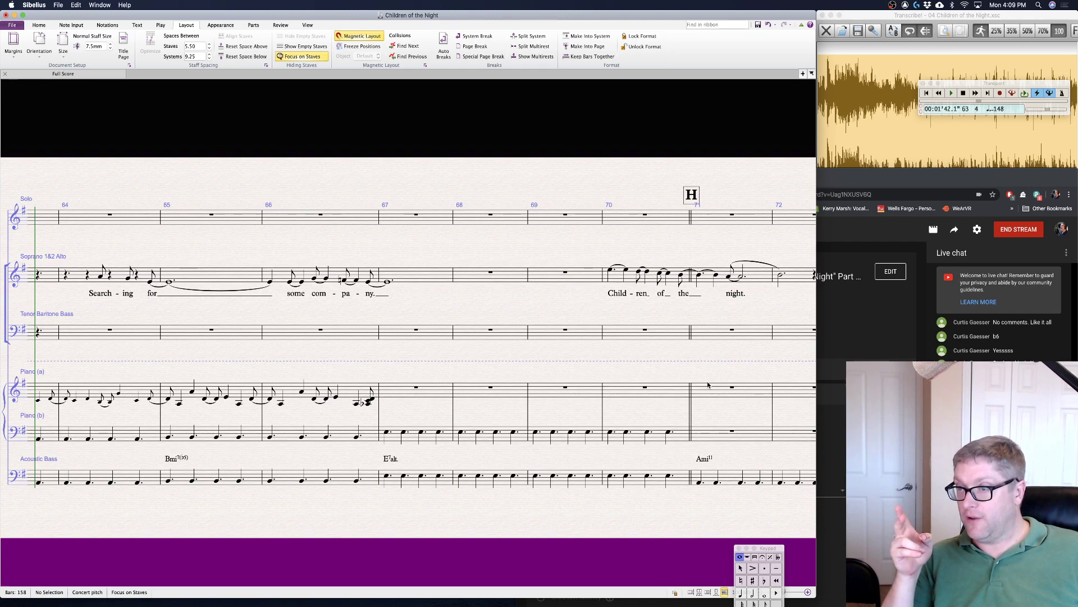
pyautogui.doubleClick(392, 458)
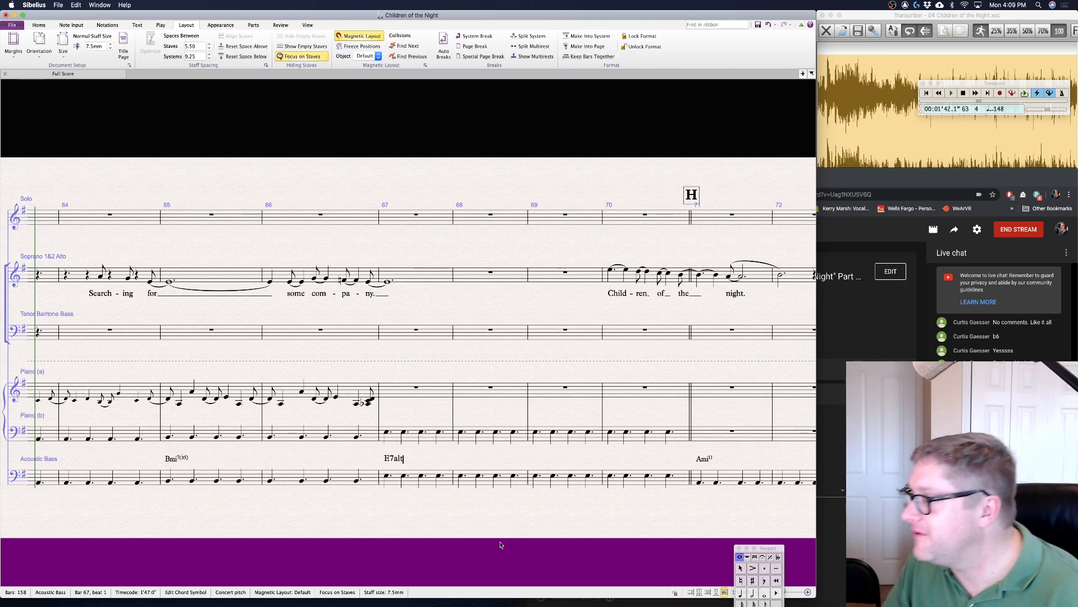
pyautogui.press('super+Tab')
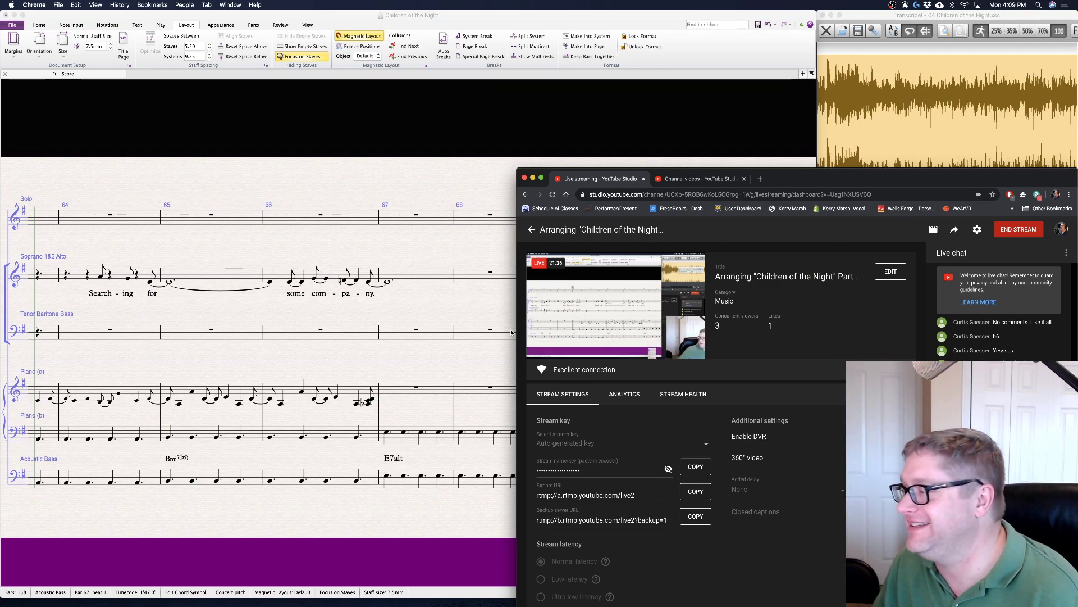
pyautogui.click(415, 333)
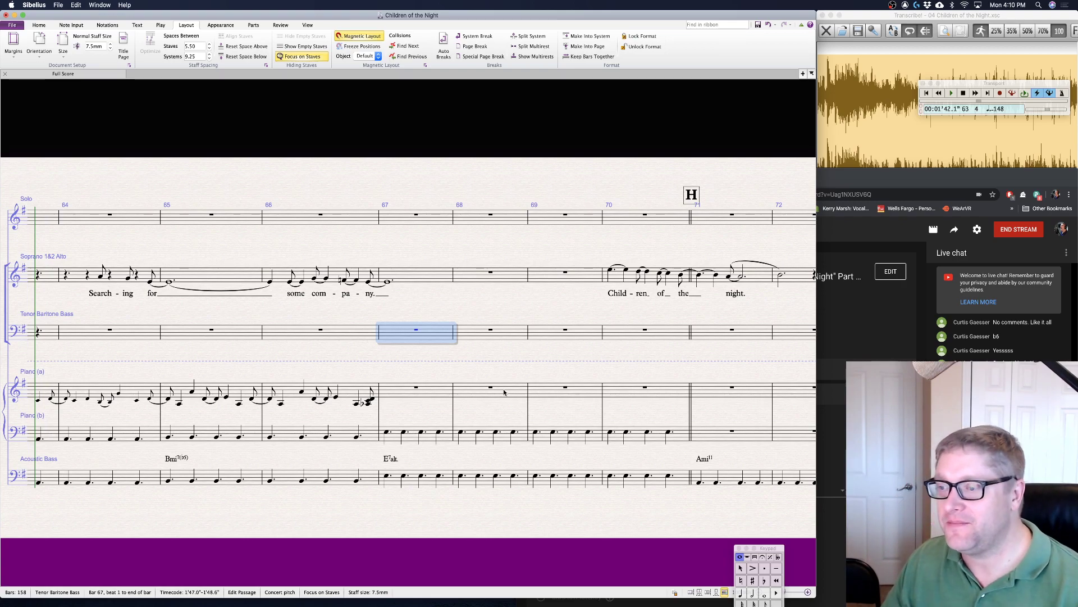
pyautogui.click(415, 355)
pyautogui.hscroll(-3, 409, 357)
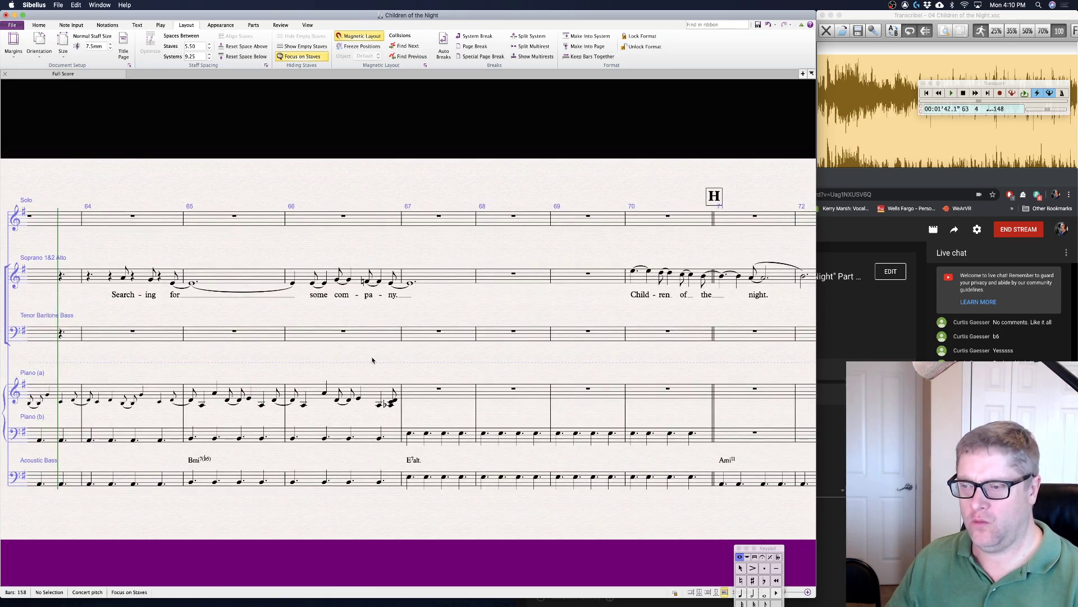
pyautogui.hscroll(-5, 373, 360)
pyautogui.hscroll(4, 372, 360)
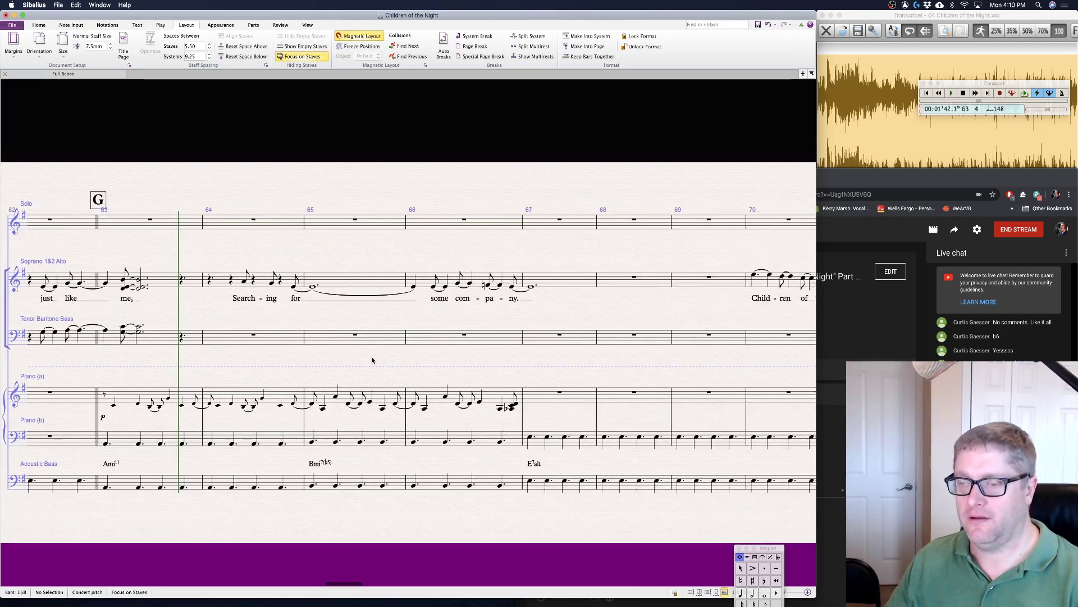
pyautogui.hscroll(-1, 373, 360)
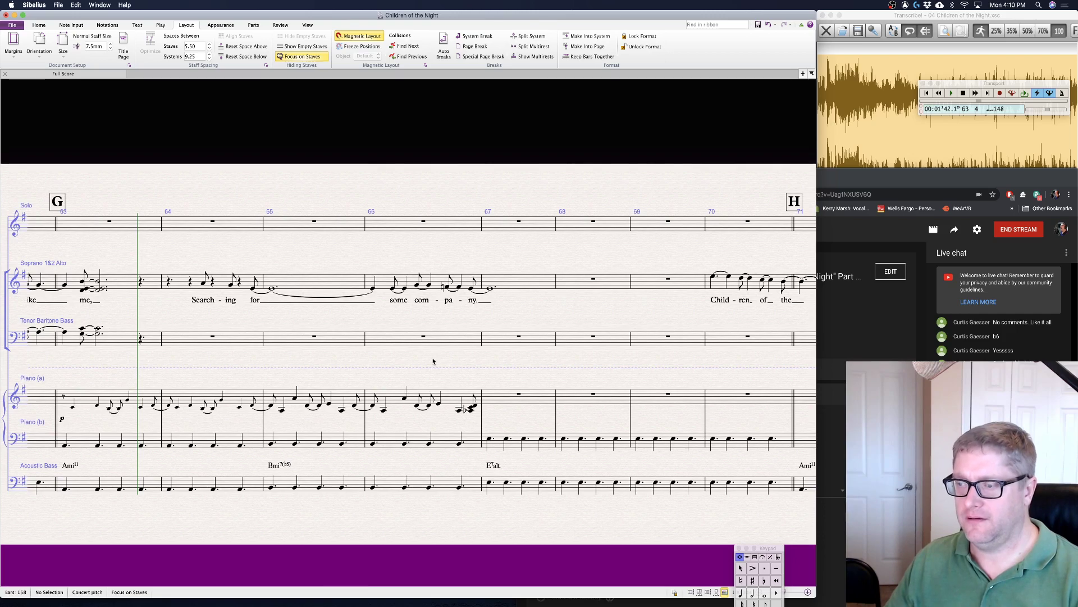
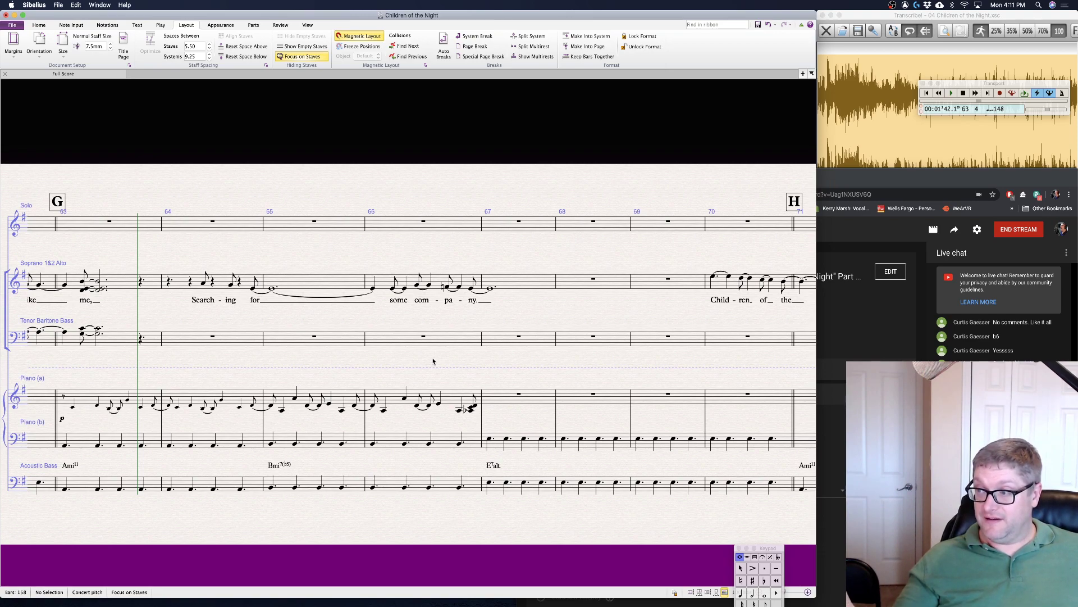
# - Change all four dotted quarter notes in bar 67 of the Acoustic Bass to F#1
pyautogui.click(490, 483)
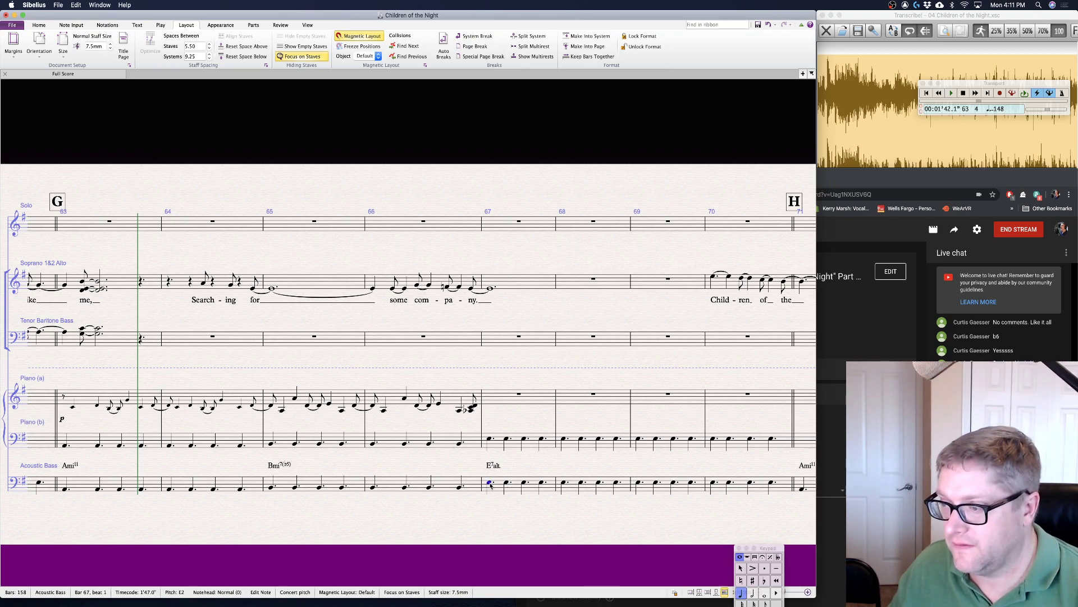
pyautogui.press('super+Down')
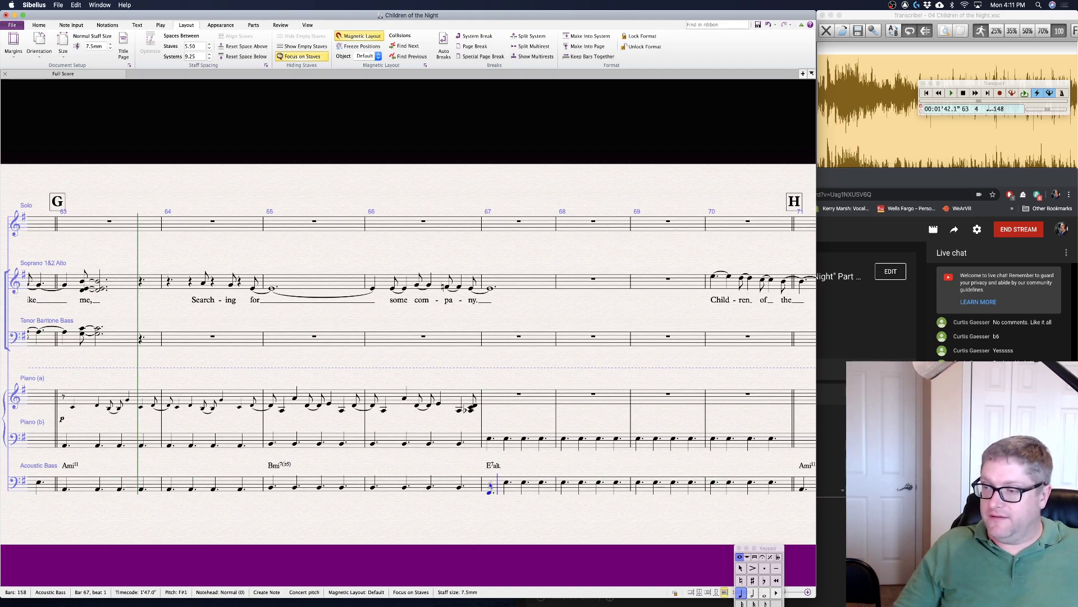
pyautogui.press('Right')
pyautogui.press('super+Down')
pyautogui.press('Right')
pyautogui.press('super+Down')
pyautogui.press('Right')
pyautogui.press('super+Down')
# - Change all four dotted quarter notes in bar 68 of the Acoustic Bass to B1
pyautogui.press('Right')
pyautogui.press('super+Down')
pyautogui.press('Right')
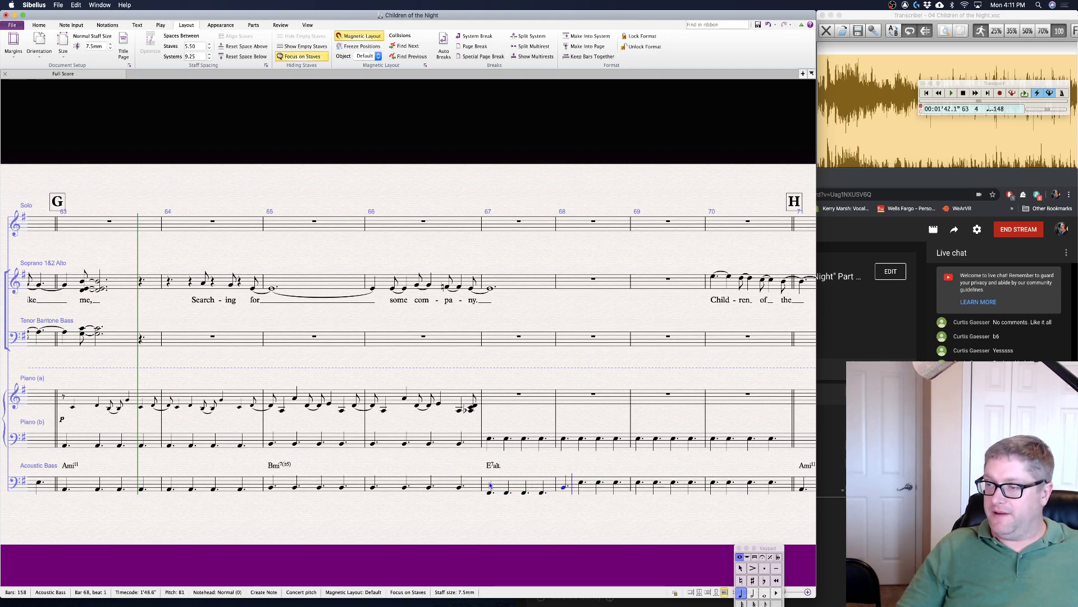
pyautogui.press('super+Down')
pyautogui.press('Right')
pyautogui.press('super+Down')
pyautogui.press('Right')
pyautogui.press('super+Down')
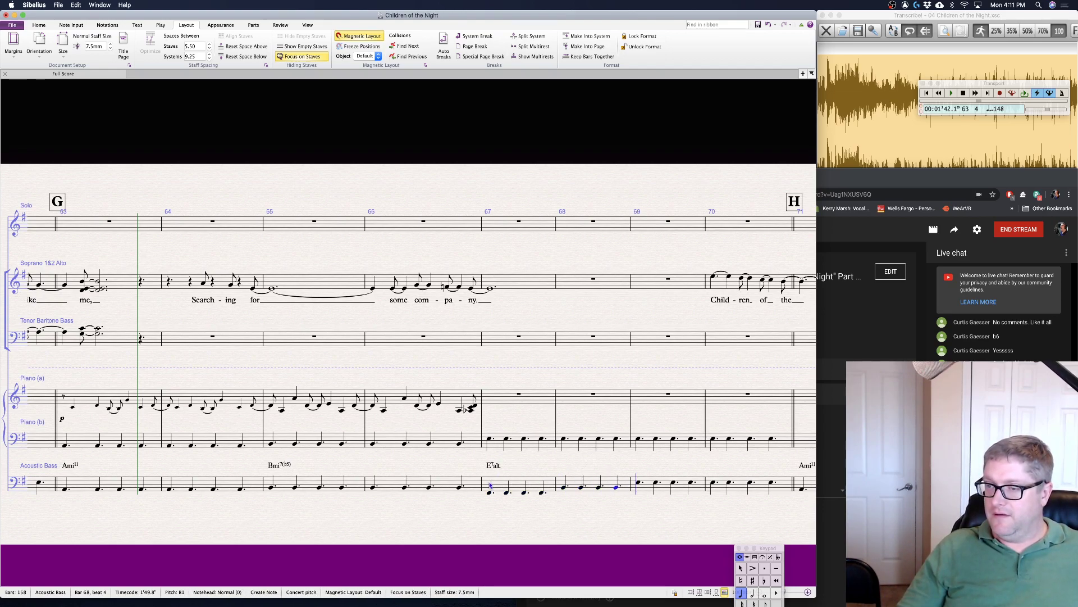
# - Lower the four dotted quarter notes in bar 70 of the Acoustic Bass to E1, keeping bar 69 as it is
pyautogui.press('Right')
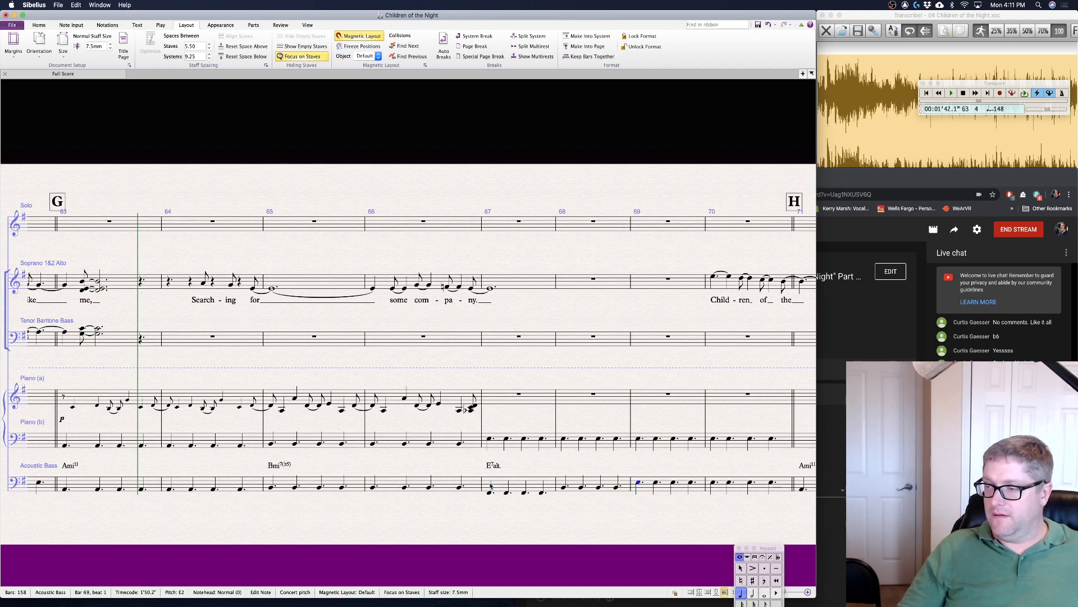
pyautogui.press('super+Down')
pyautogui.press('Right')
pyautogui.press('super+Down')
pyautogui.press('Right')
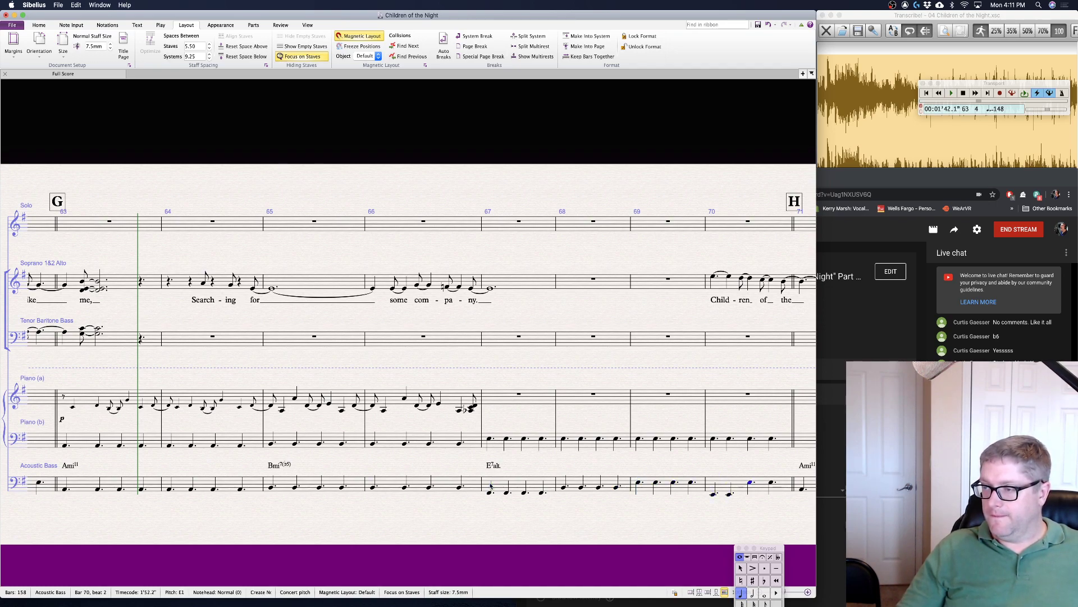
pyautogui.press('super+Down')
pyautogui.press('Right')
pyautogui.press('super+Down')
pyautogui.press('Escape')
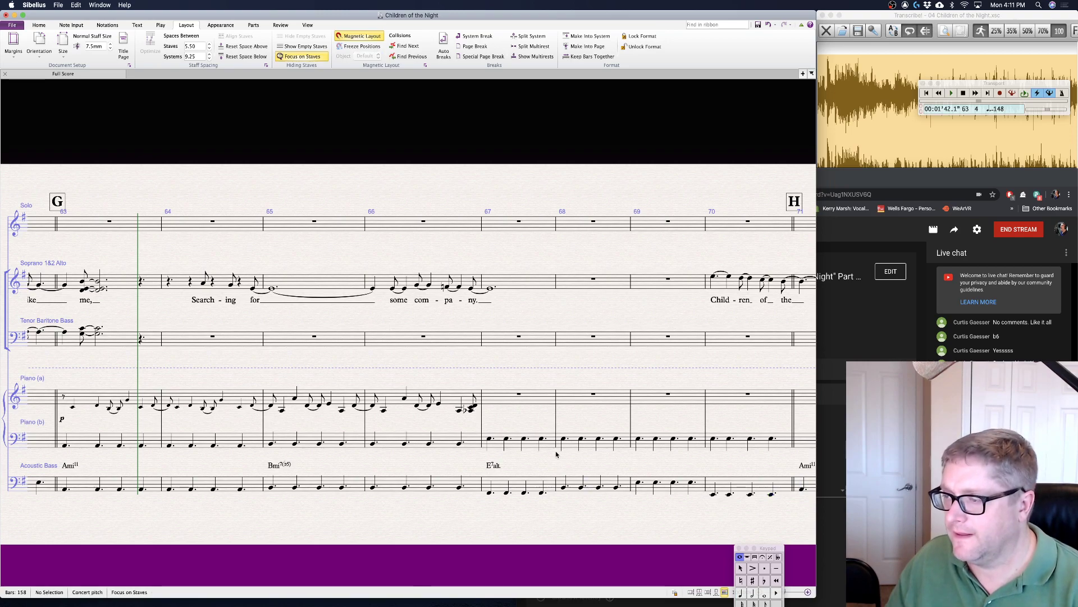
# - Delete the E7alt chord symbol at bar 67 and copy Acoustic Bass bars 67–70 into the Piano (b) staff
pyautogui.click(495, 466)
pyautogui.press('Delete')
pyautogui.click(528, 485)
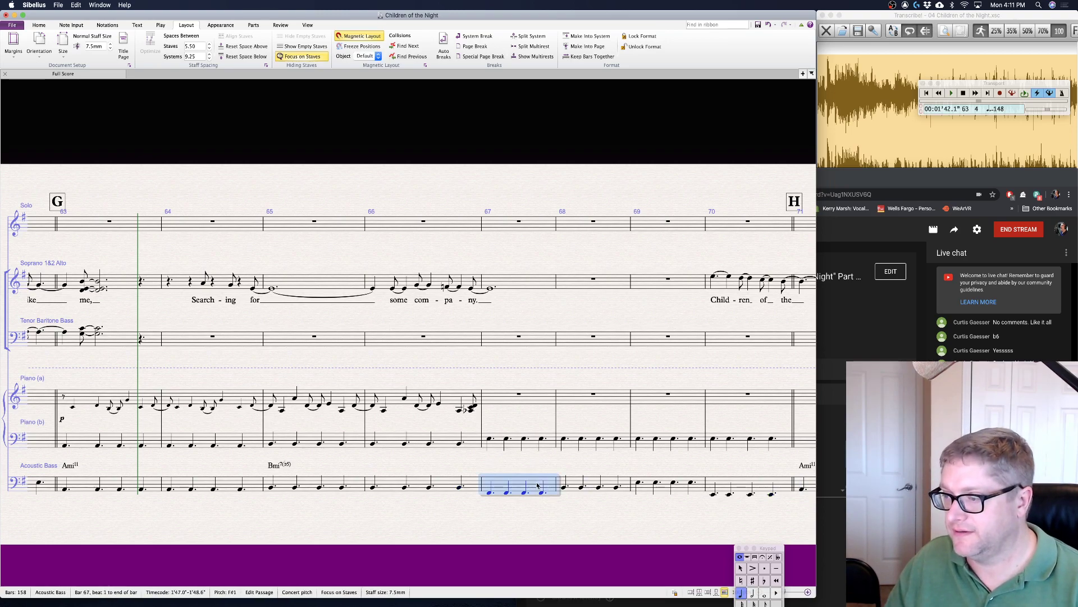
pyautogui.press('super+shift+Right')
pyautogui.press('super+shift+Right')
pyautogui.press('super+shift+Right')
pyautogui.keyDown('alt'); pyautogui.click(477, 439); pyautogui.keyUp('alt')
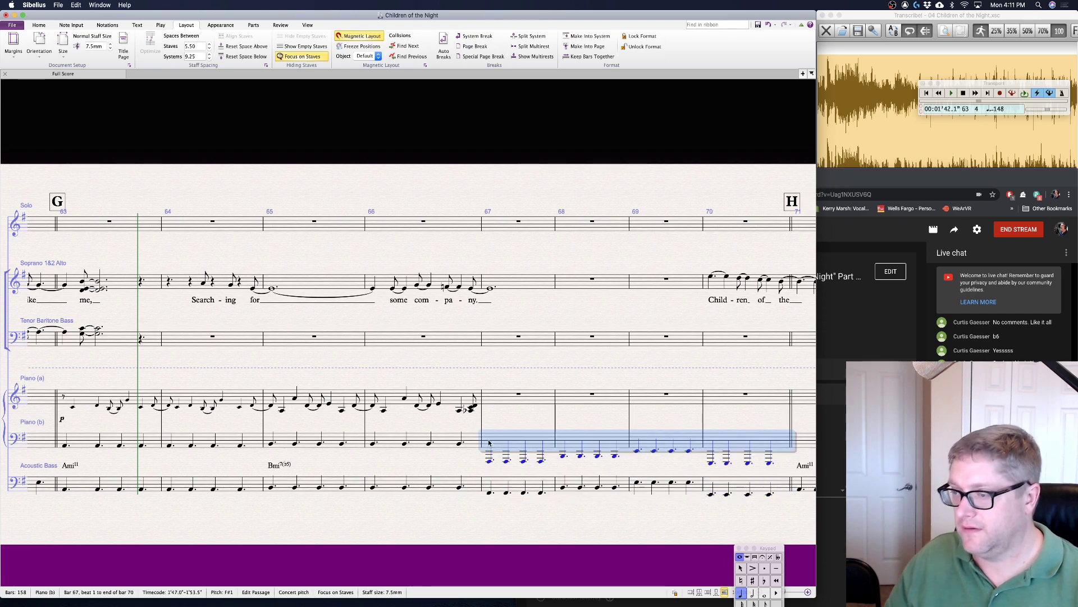
pyautogui.press('Escape')
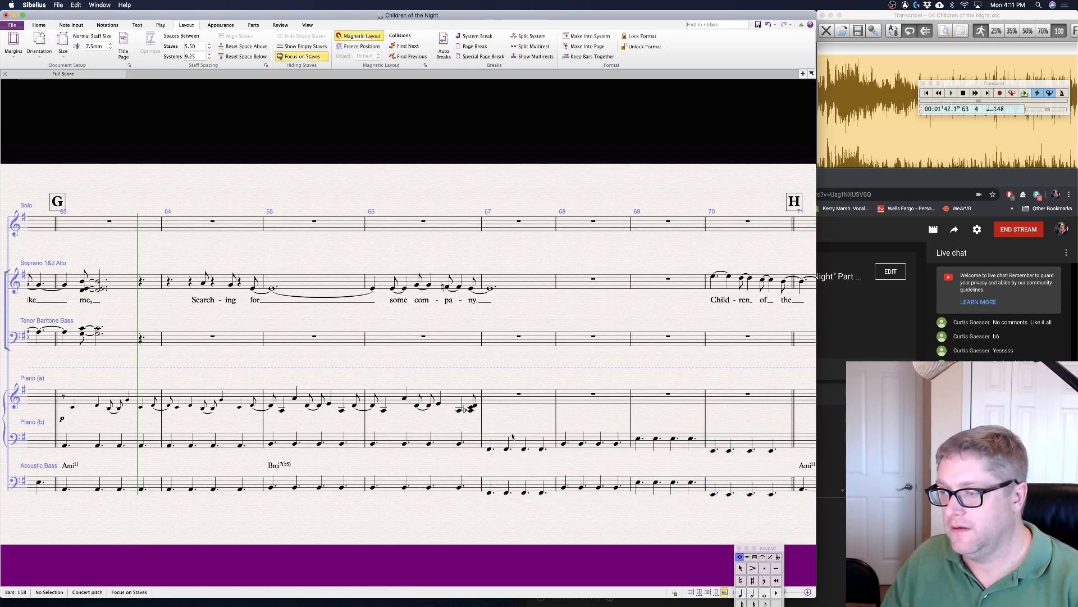
# - Add the chord symbols F#mi7(b5) at bar 67 and B7alt at bar 68 above the Acoustic Bass
pyautogui.click(489, 493)
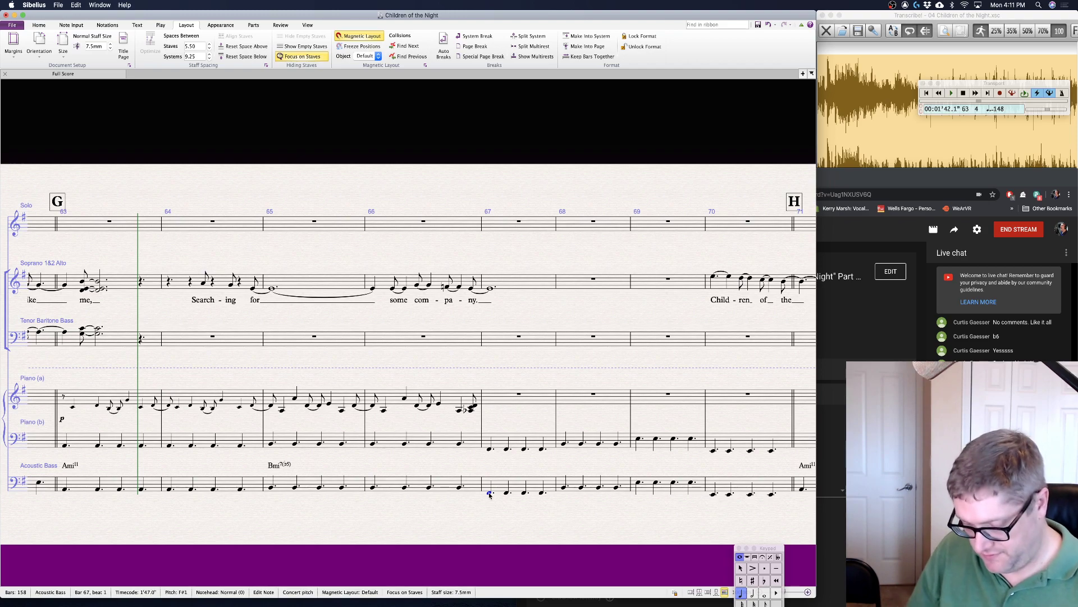
pyautogui.hotkey('ctrl', 'k')
pyautogui.write('F#mi7(b5')
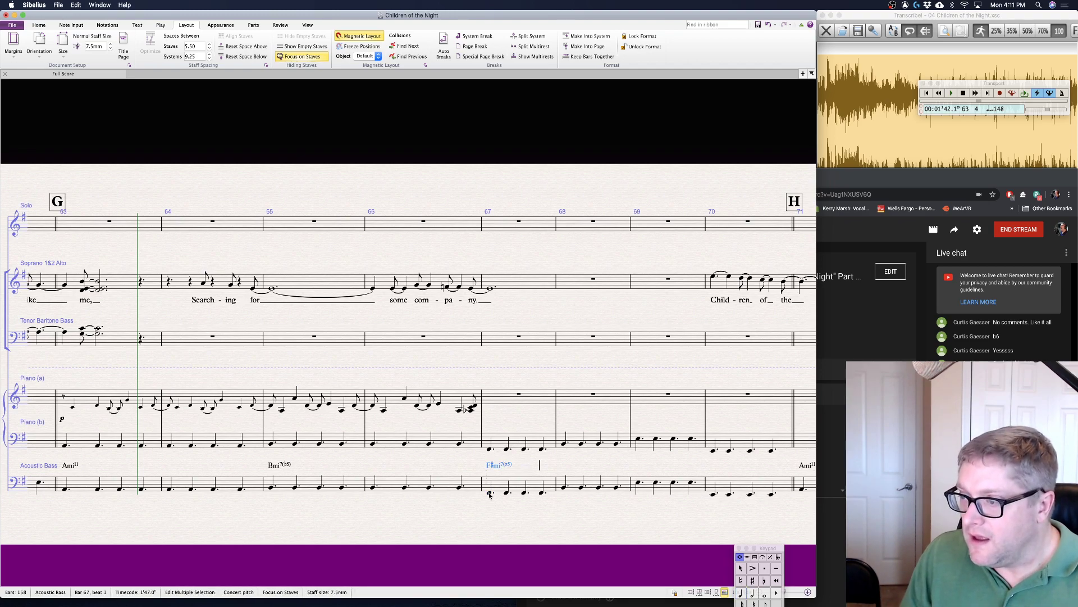
pyautogui.press('Escape')
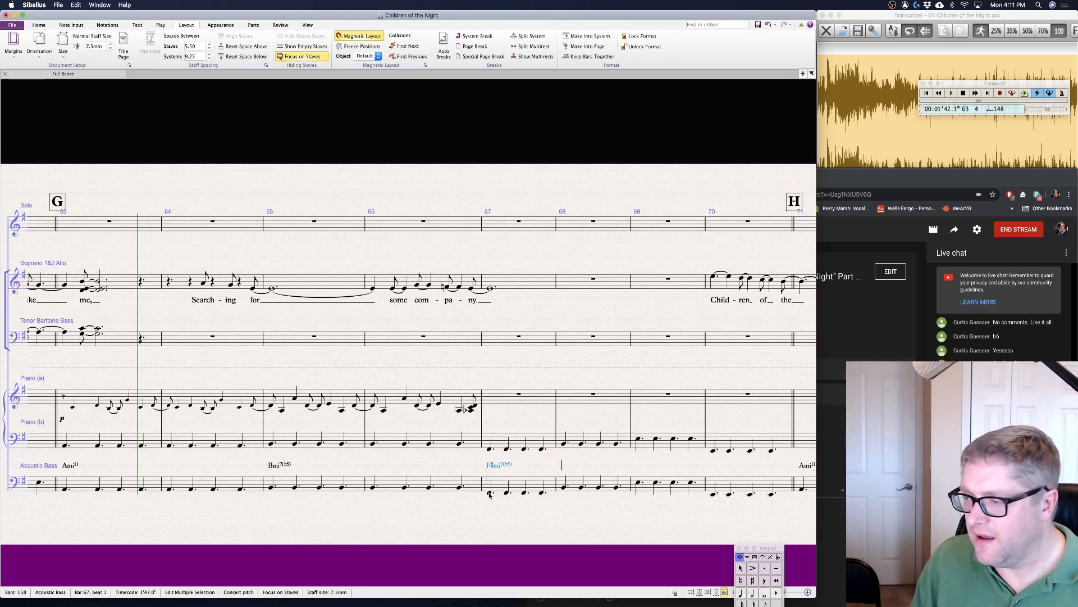
pyautogui.write('B7alt')
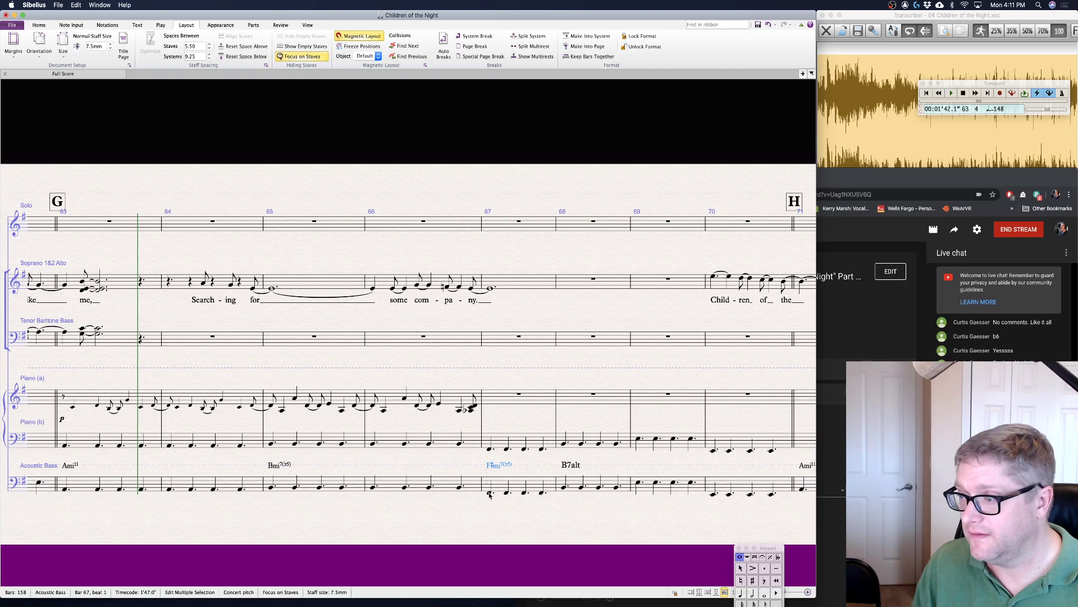
pyautogui.press('Escape')
pyautogui.press('Escape')
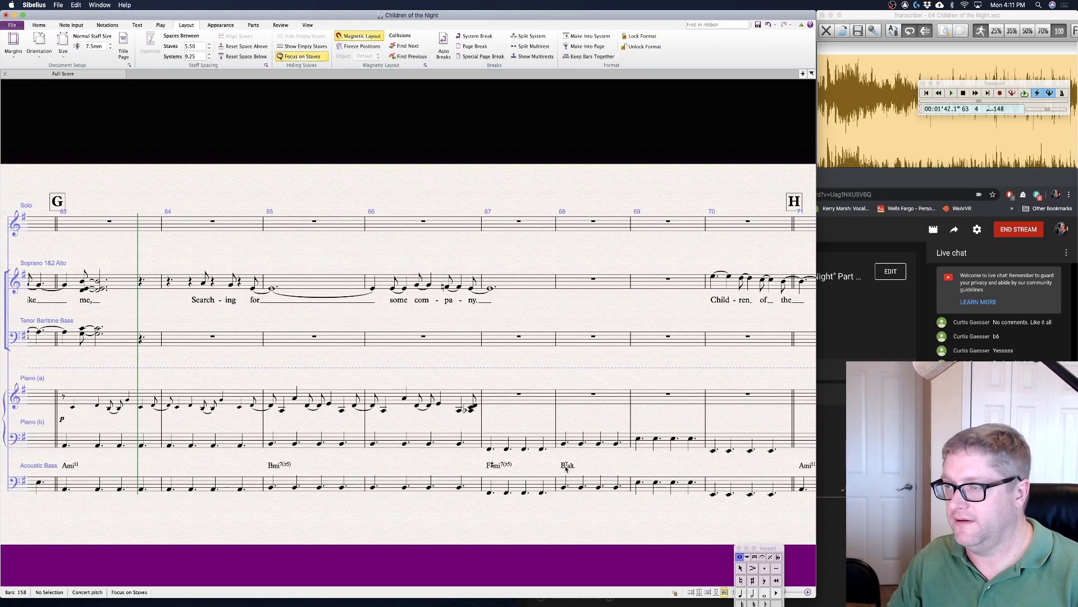
# - Add the chord symbol E7alt at the start of bar 69 above the Acoustic Bass
pyautogui.click(638, 483)
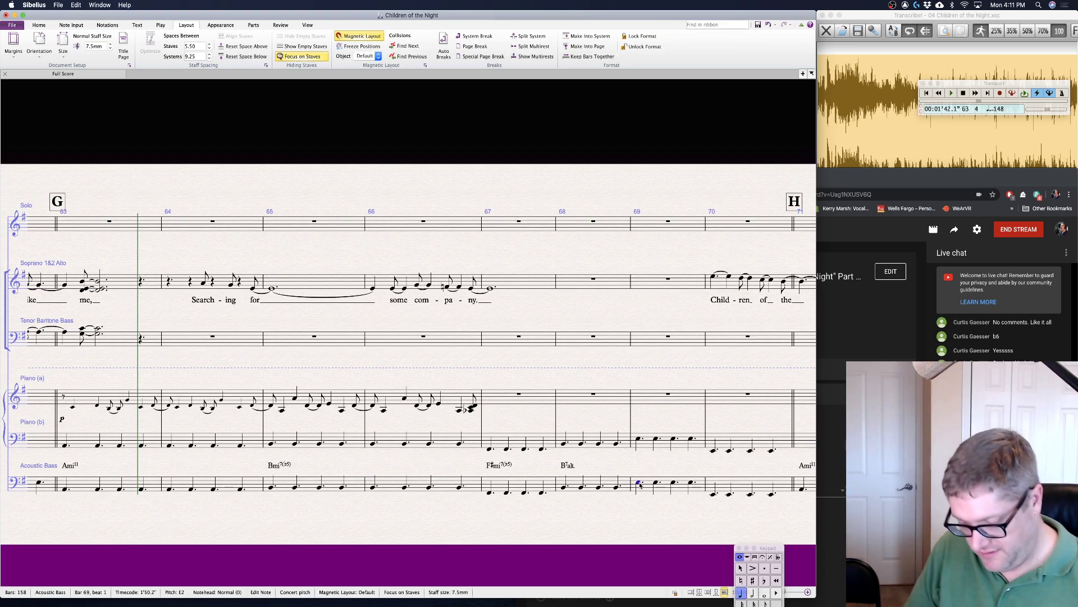
pyautogui.hotkey('ctrl', 'k')
pyautogui.write('E7alt')
pyautogui.press('Escape')
pyautogui.press('Escape')
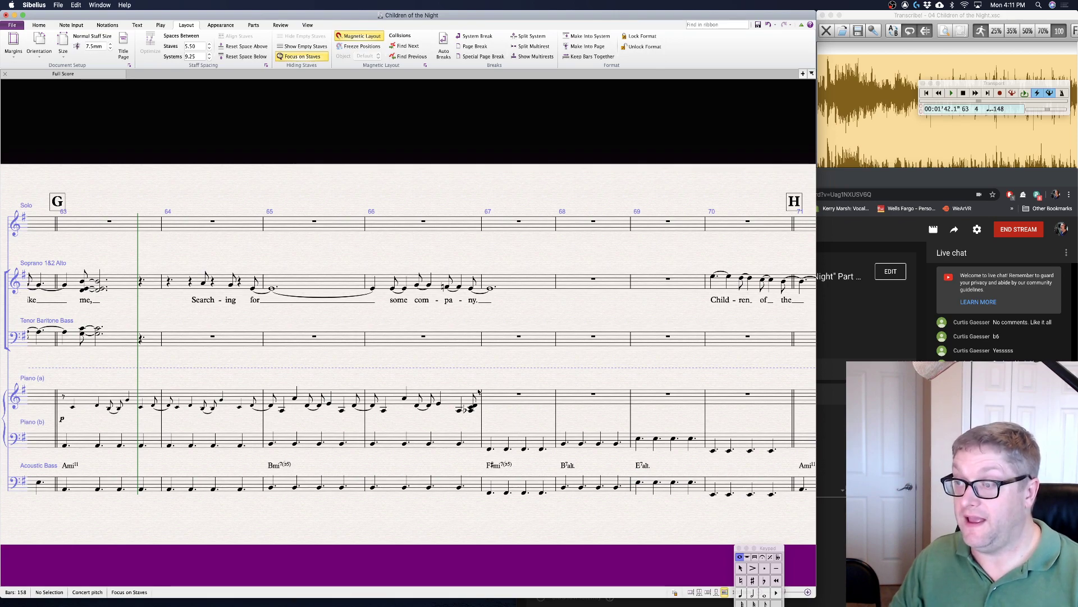
# - Replace the last chord of bar 66 in Piano (a) with a C4 eighth note tied into bar 67
pyautogui.click(475, 408)
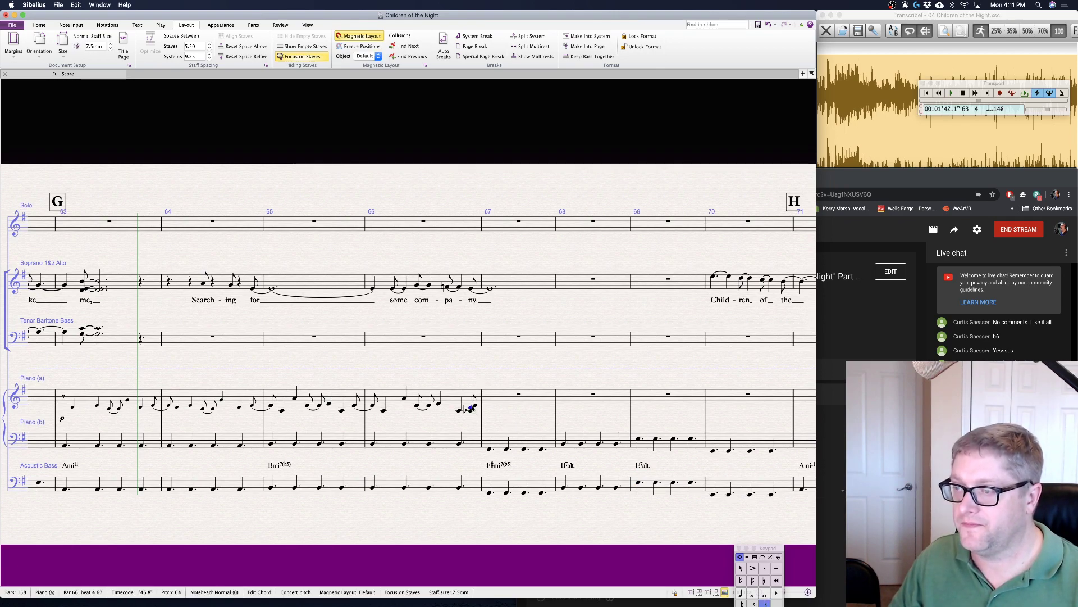
pyautogui.press('Delete')
pyautogui.press('Escape')
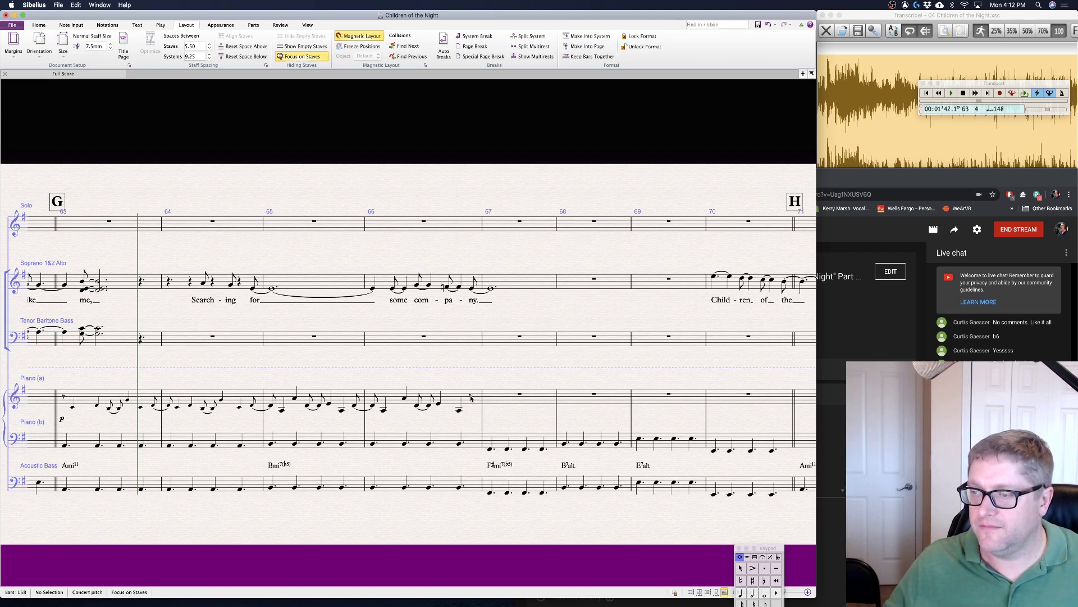
pyautogui.click(471, 398)
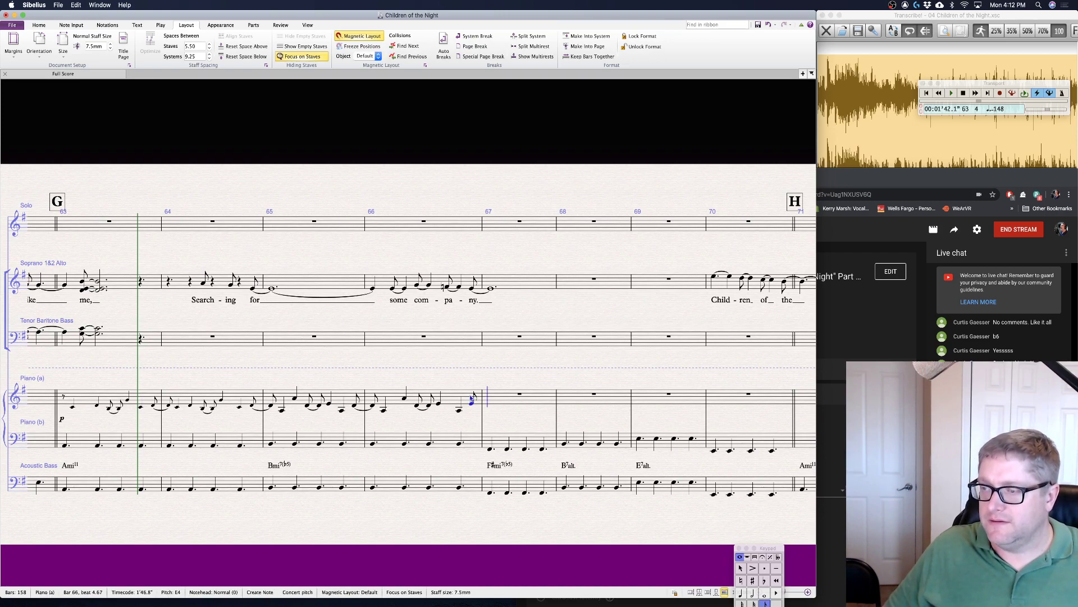
pyautogui.press('c')
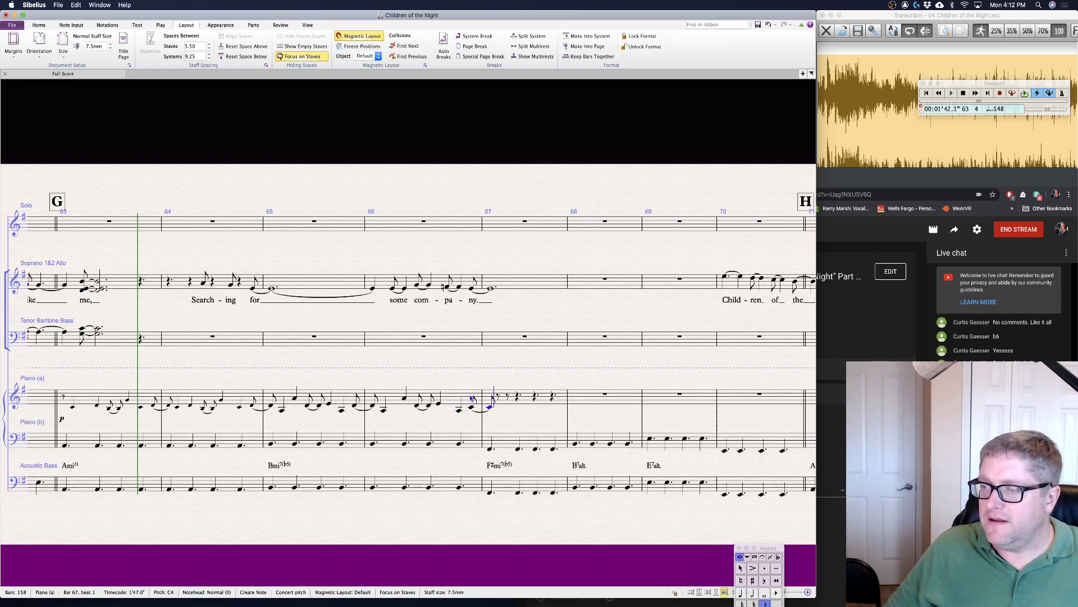
# - Continue bar 67 of Piano (a) with A3 and E4 quarter notes and two tied A3 eighth notes
pyautogui.press('4')
pyautogui.press('a')
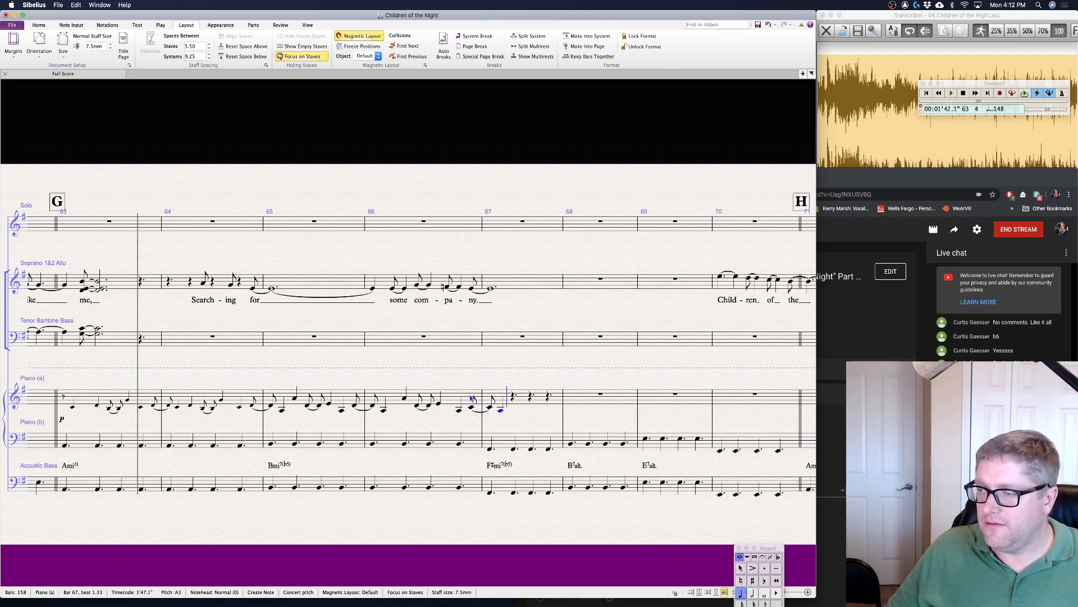
pyautogui.press('e')
pyautogui.press('super+Up')
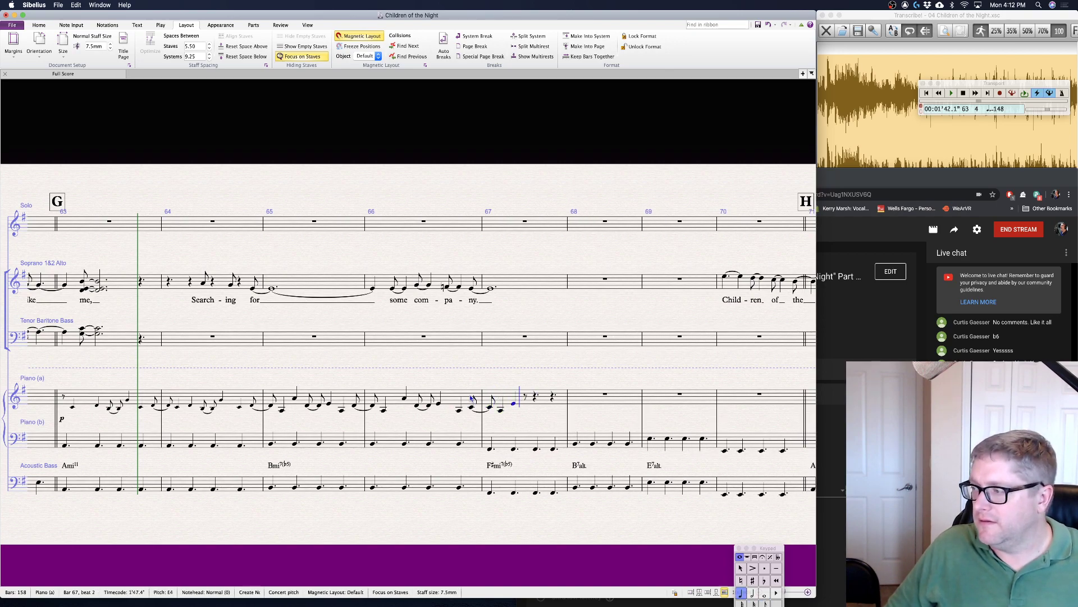
pyautogui.press('3')
pyautogui.press('a')
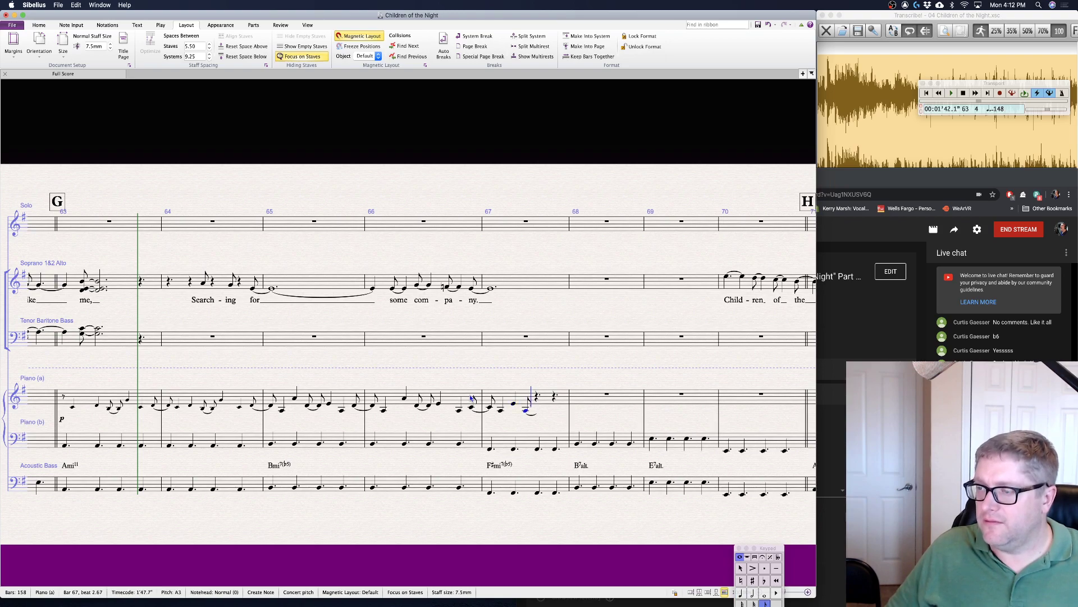
pyautogui.press('KP_Enter')
pyautogui.press('a')
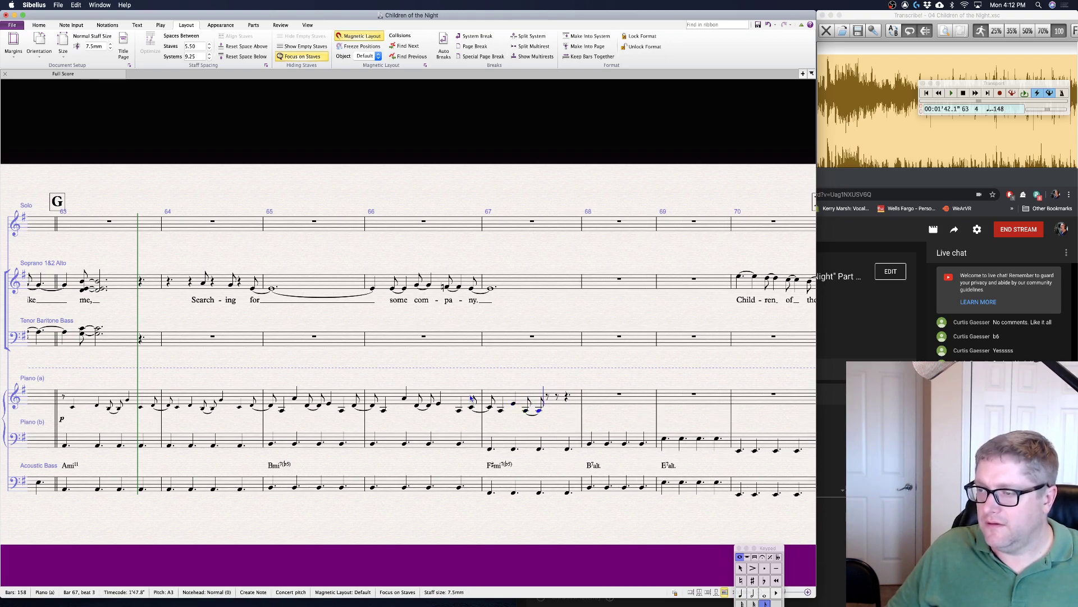
# - Finish bar 67 of Piano (a) with C4 and A3 quarter notes and a D#4 eighth note tied into bar 68
pyautogui.press('4')
pyautogui.press('c')
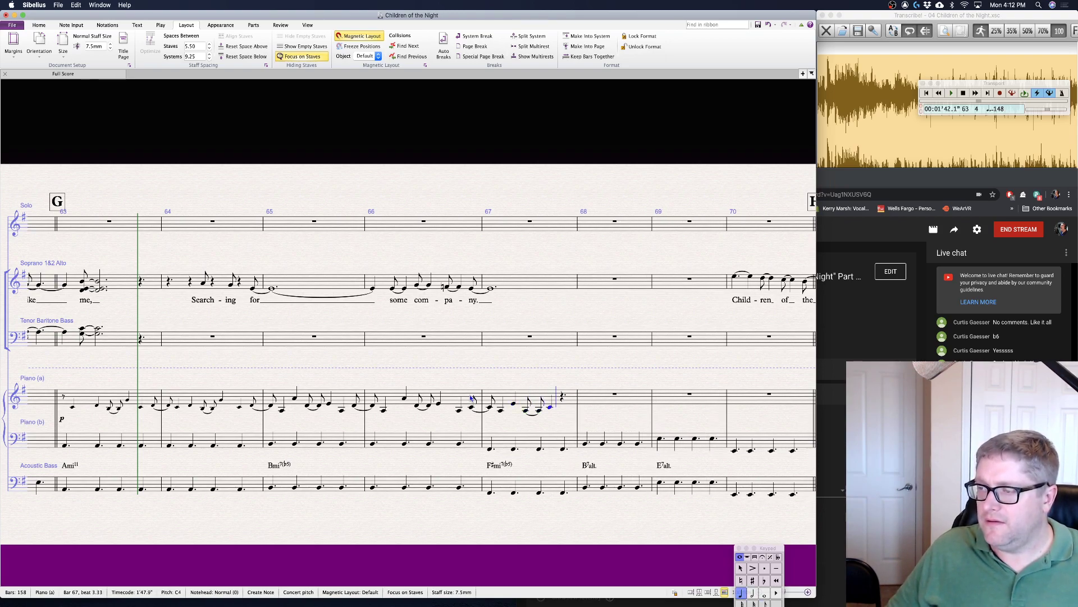
pyautogui.press('a')
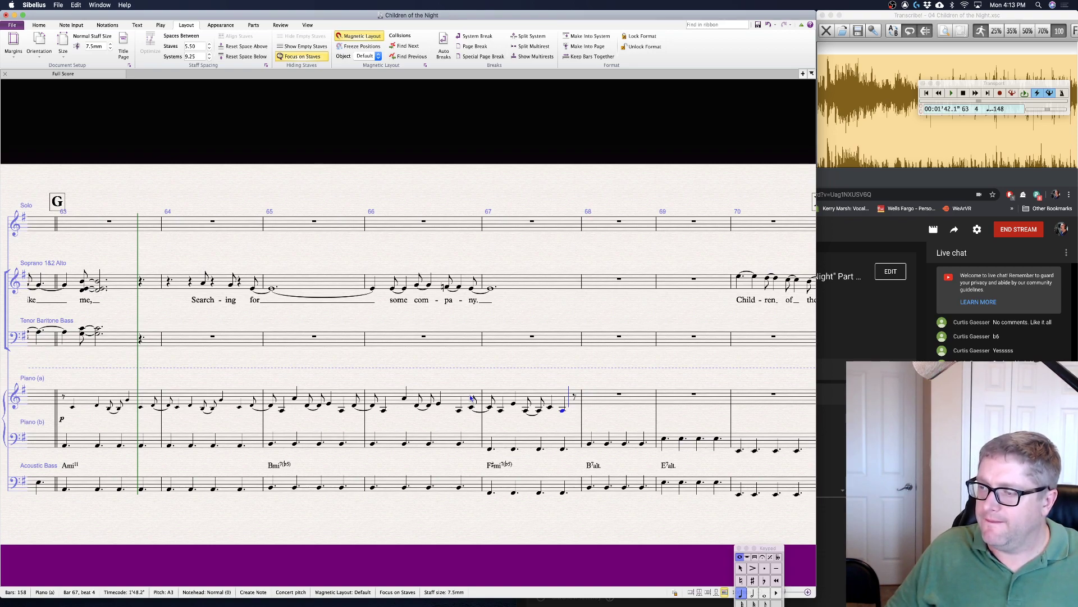
pyautogui.press('3')
pyautogui.press('d')
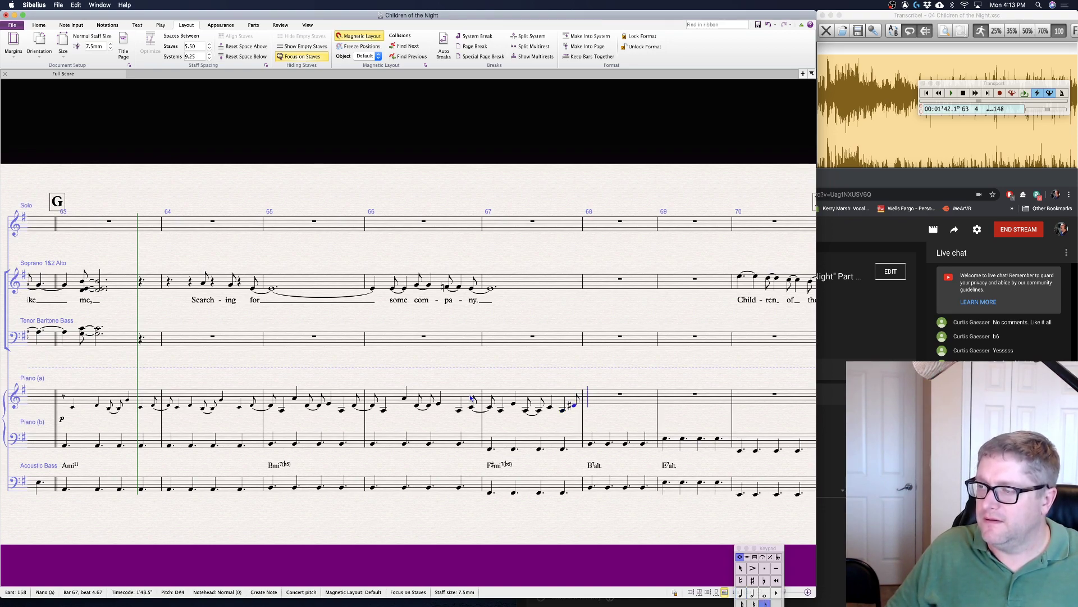
pyautogui.press('8')
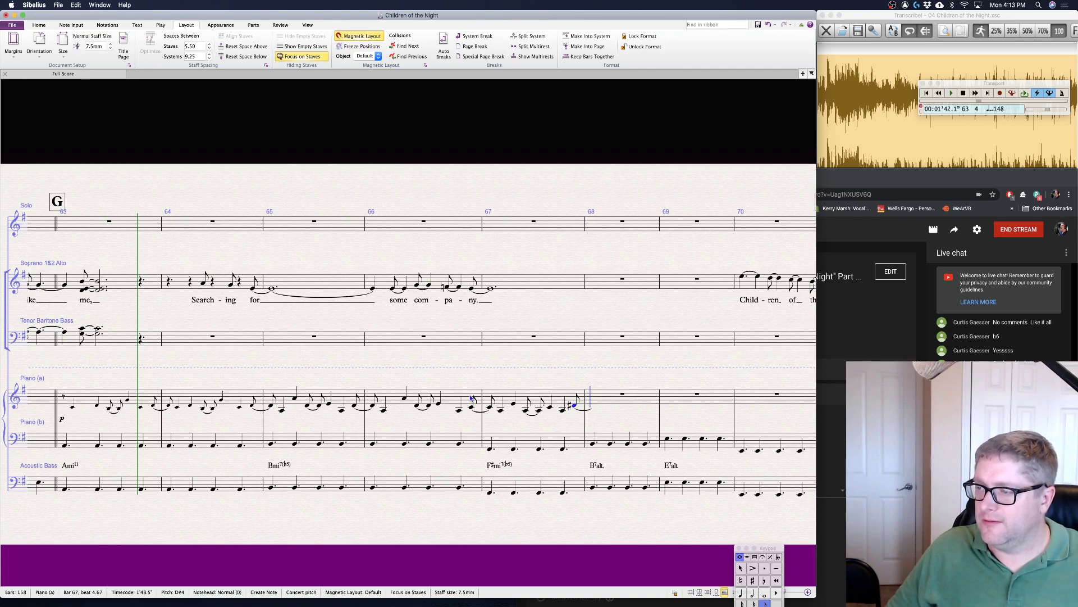
pyautogui.press('r')
# - Continue bar 68 of Piano (a) with A3 and G4 quarter notes followed by a C4 eighth note
pyautogui.press('4')
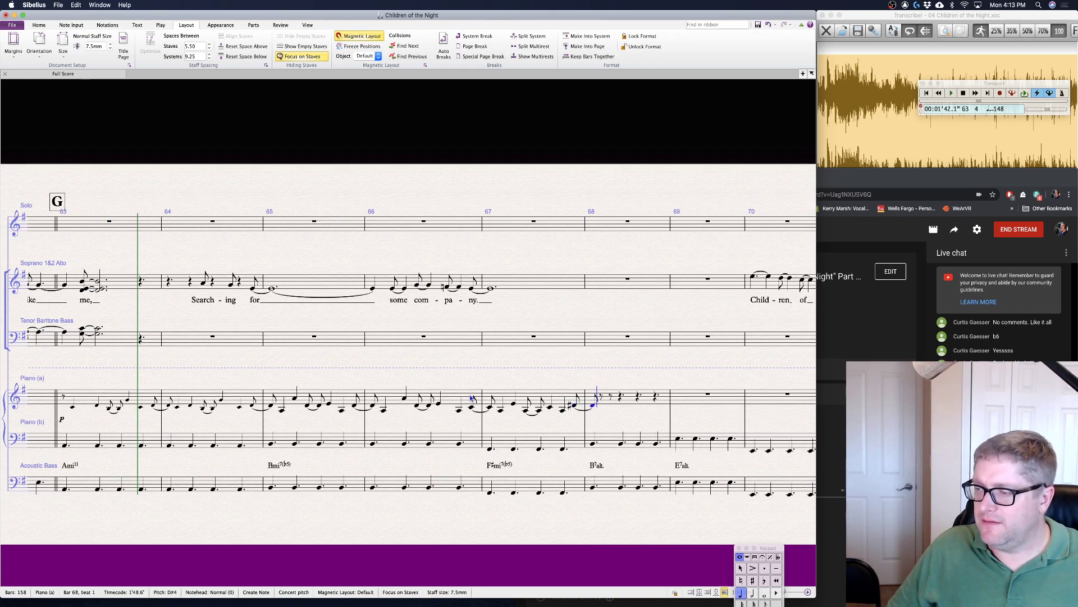
pyautogui.press('a')
pyautogui.press('3')
pyautogui.press('g')
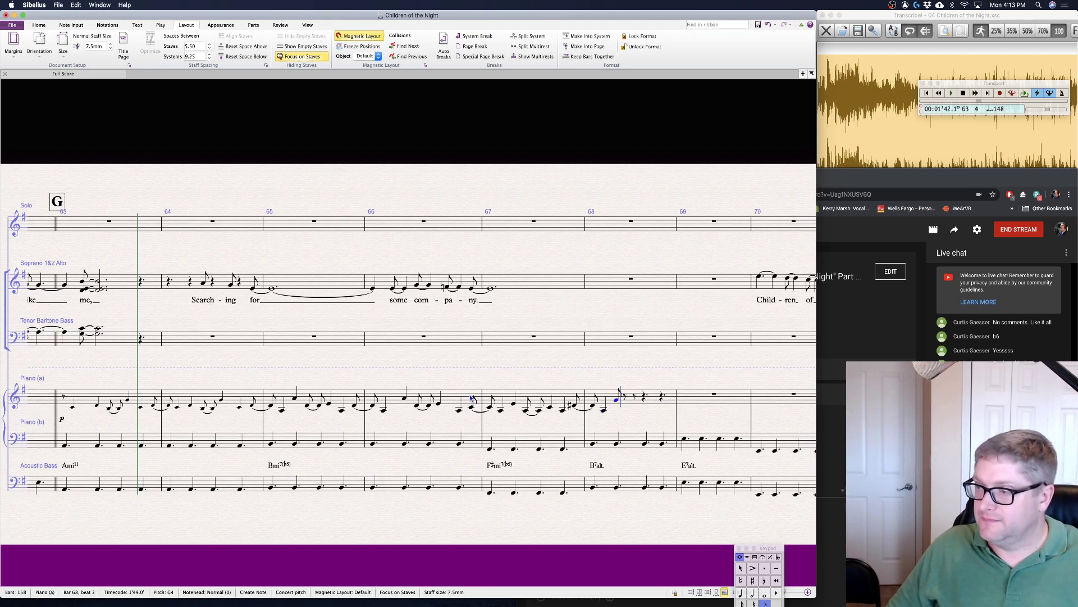
pyautogui.press('Escape')
pyautogui.press('4')
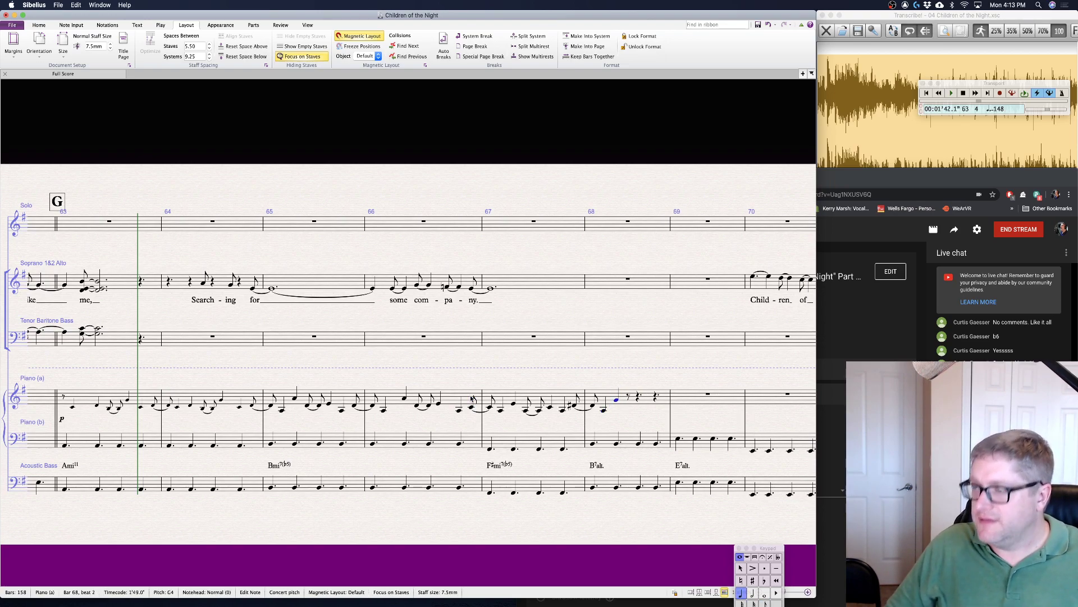
pyautogui.press('Right')
pyautogui.press('f')
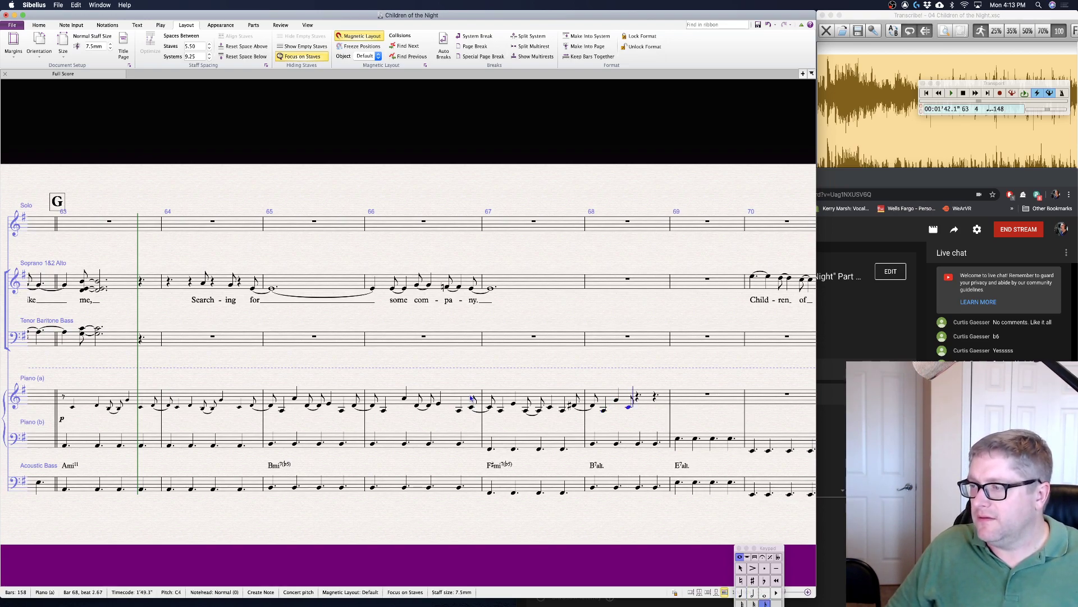
# - Complete bar 68 of Piano (a) with a D#4 quarter note at beat 3.33 and a final G#3 eighth note tied into bar 69
pyautogui.press('e')
pyautogui.press('8')
pyautogui.press('d')
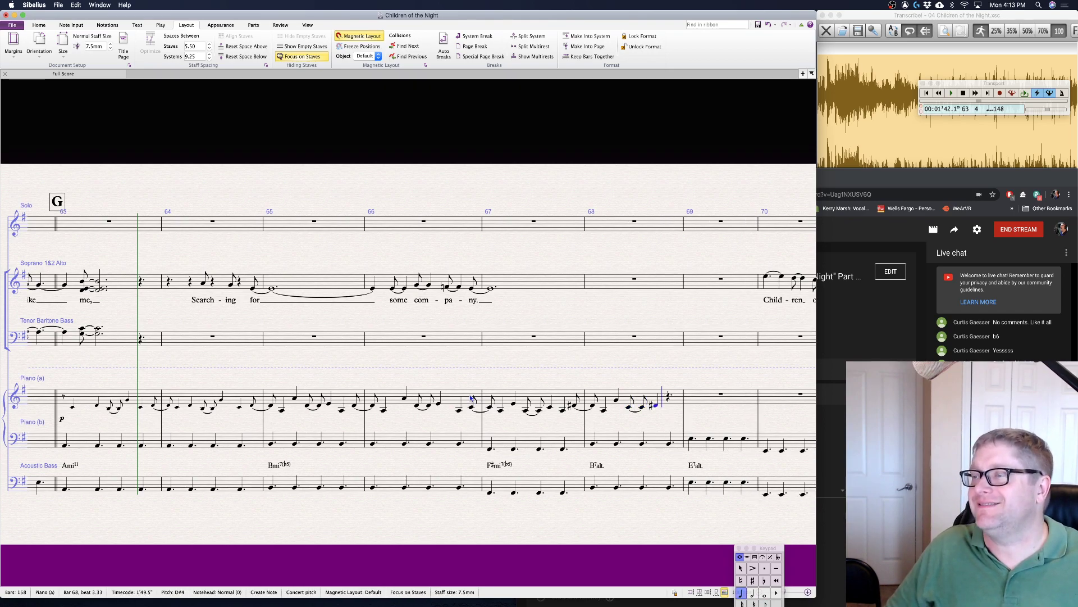
pyautogui.press('3')
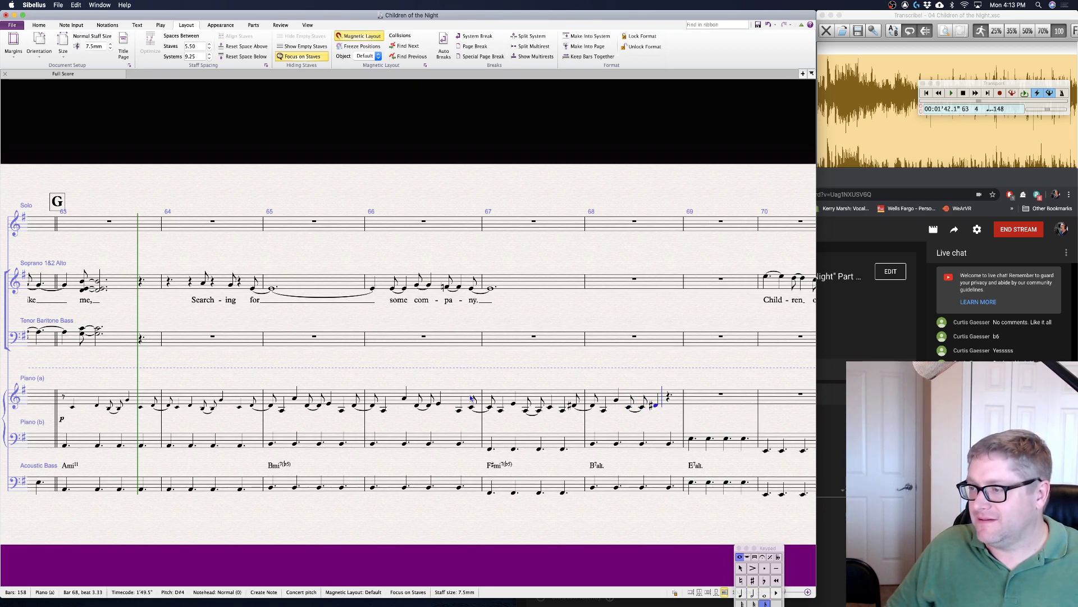
pyautogui.press('4')
pyautogui.press('a')
pyautogui.press('3')
pyautogui.press('8')
pyautogui.press('g')
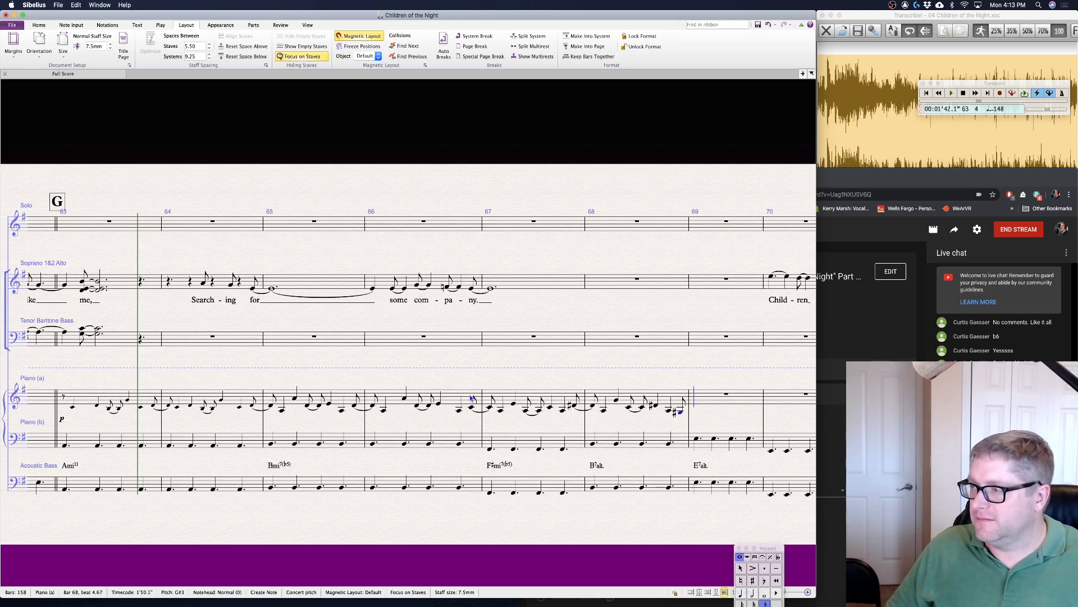
pyautogui.press('Return')
pyautogui.press('g')
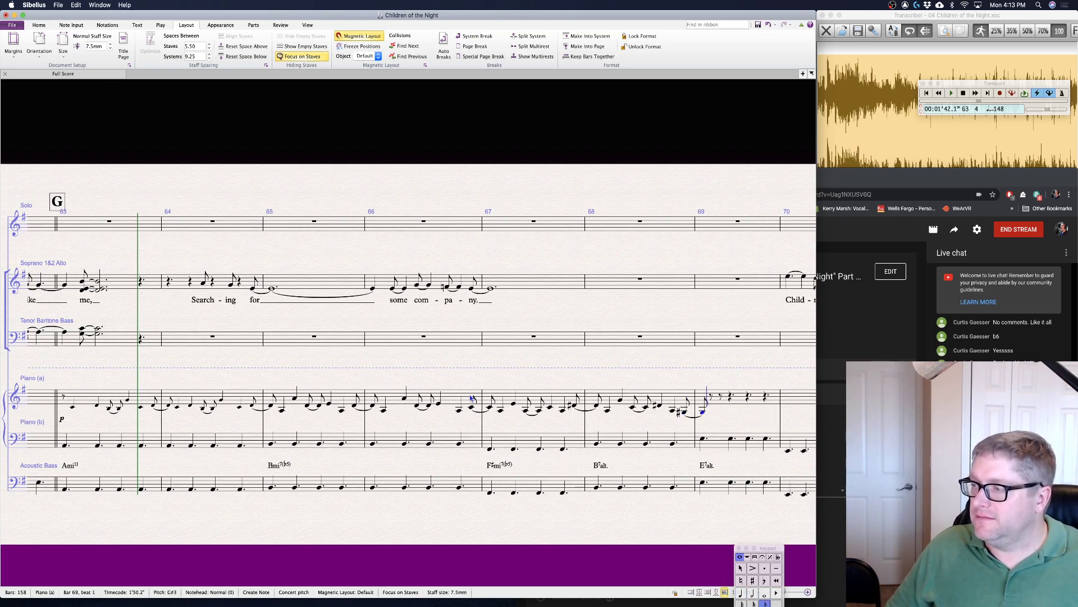
# - Continue bar 69 of Piano (a) with C4 and D4 quarter notes and an E4 eighth note tied over the beat
pyautogui.press('Right')
pyautogui.press('4')
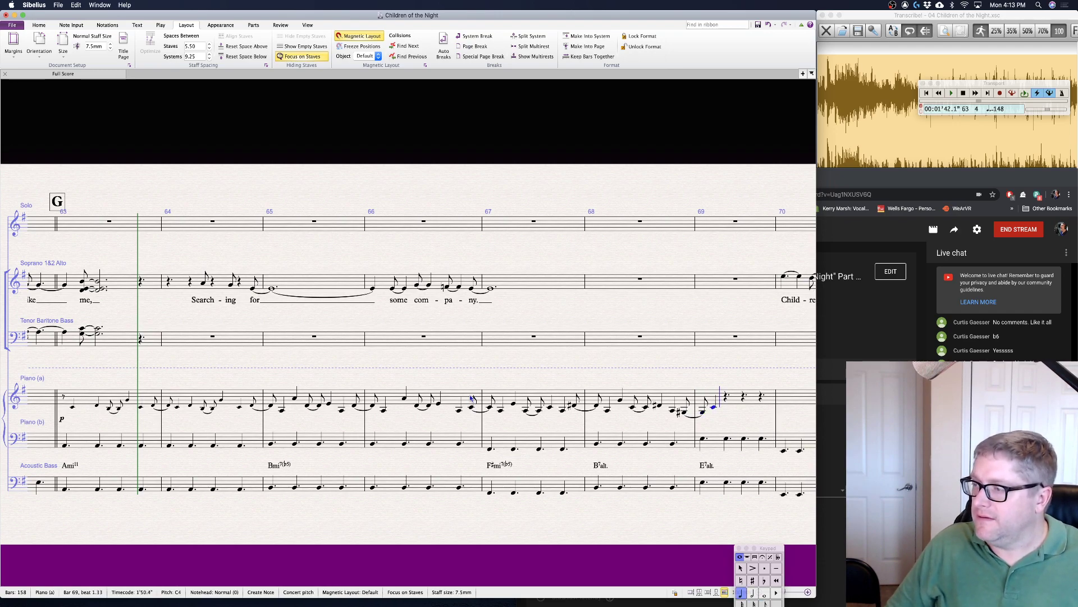
pyautogui.press('d')
pyautogui.hotkey('ctrl', '3')
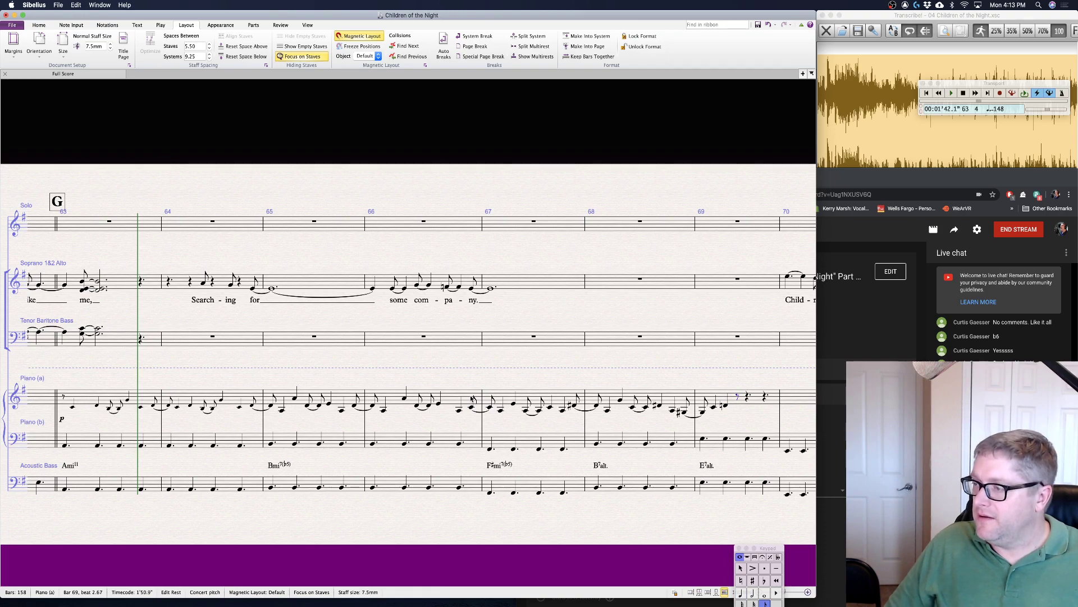
pyautogui.press('g')
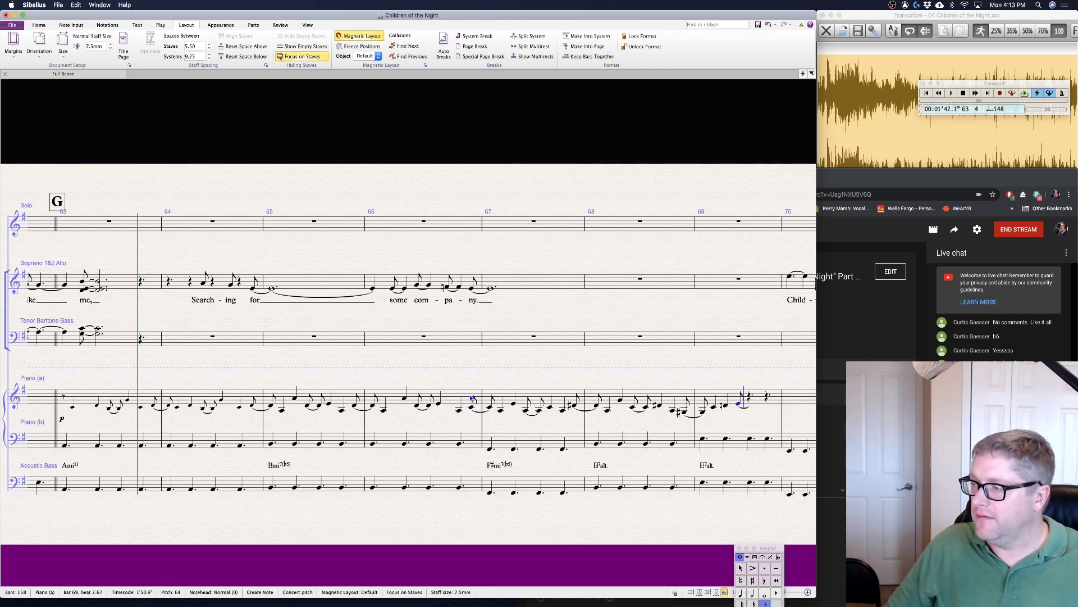
# - Complete bar 69 of Piano (a) with G4 and E4 quarter notes and an eighth-note chord of Ab3, C4, D4 and G4
pyautogui.press('g')
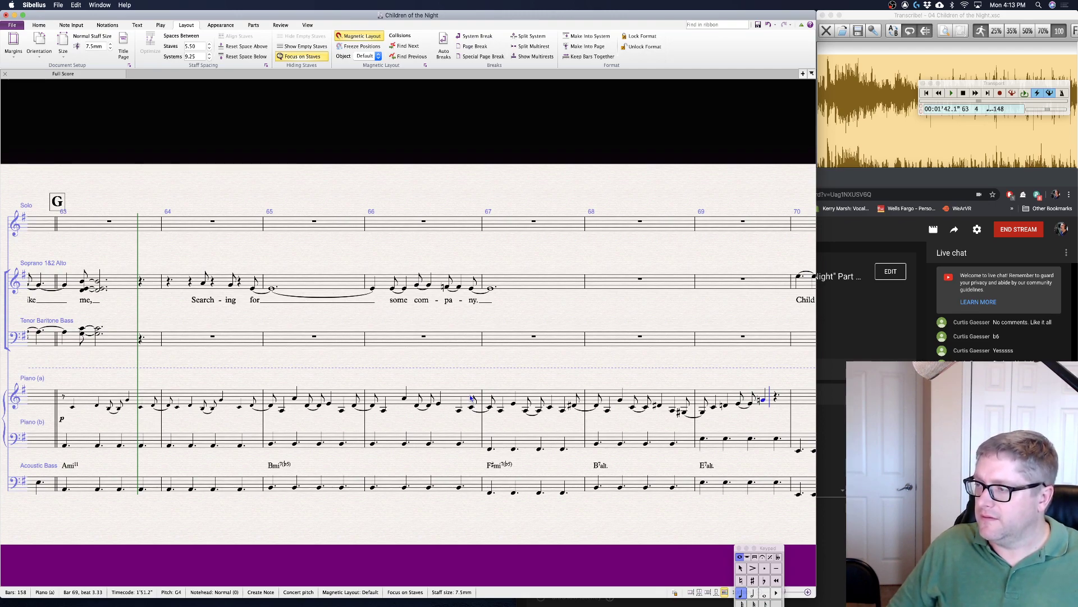
pyautogui.press('e')
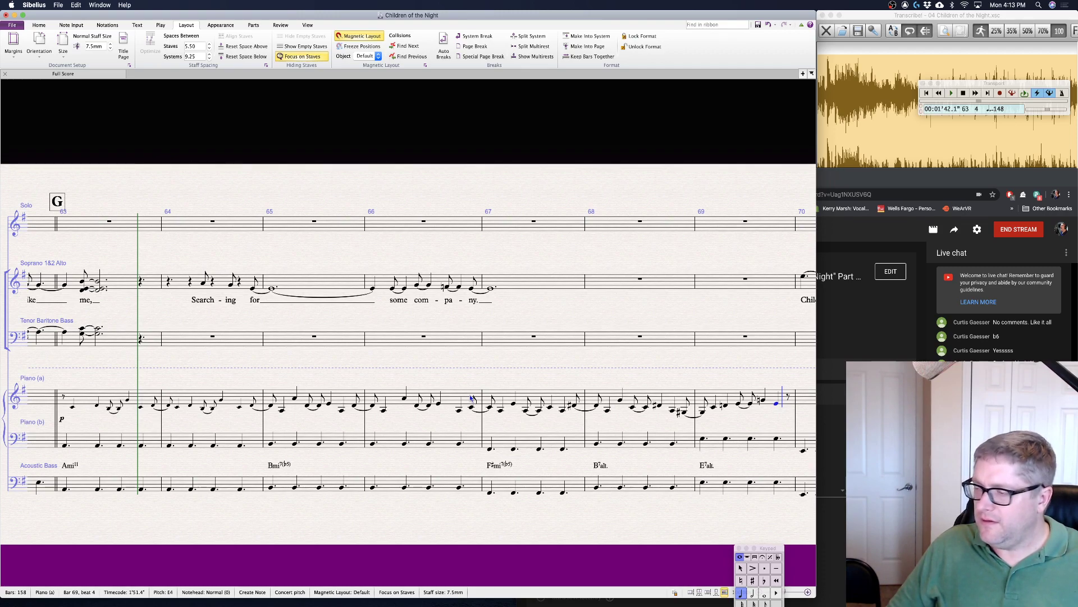
pyautogui.press('a')
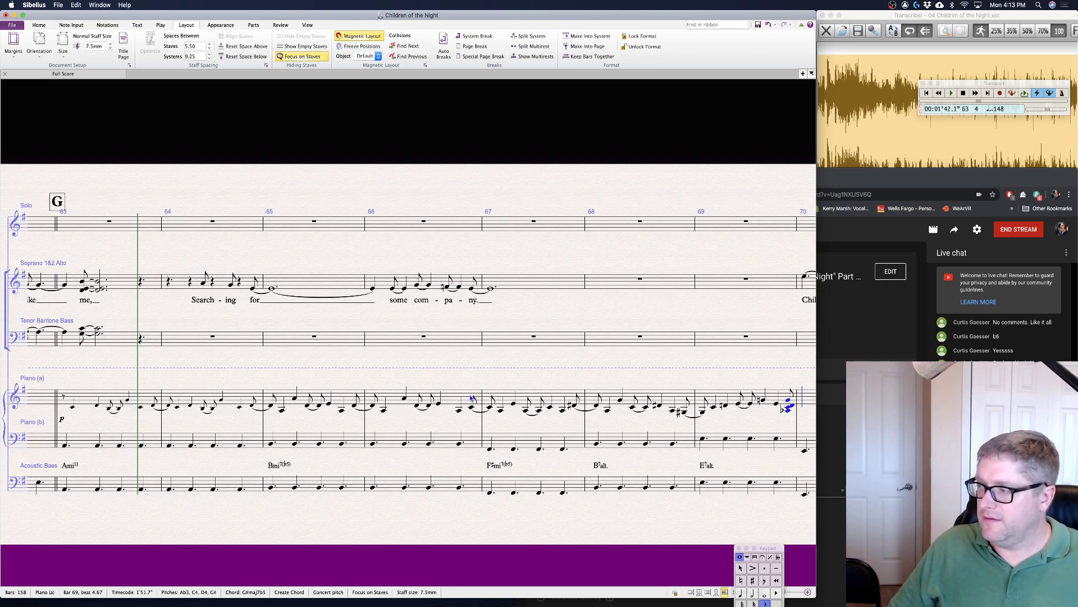
# - Tie the Ab3, C4, D4, G4 chord into bar 70 of Piano (a) and repeat it at beats 1.33 and 2
pyautogui.press('Return')
pyautogui.press('4')
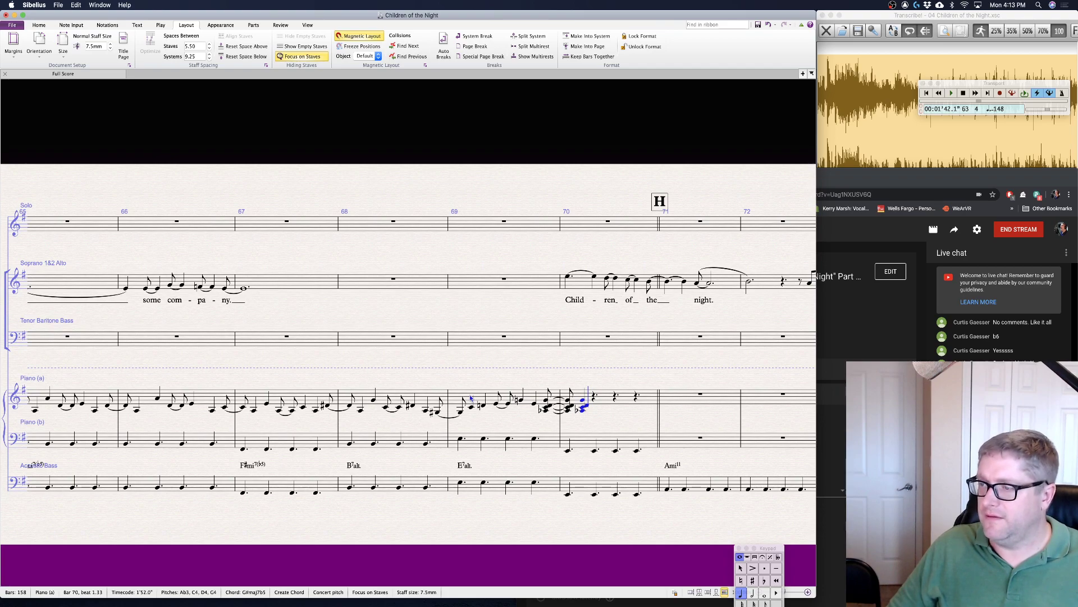
pyautogui.press('3')
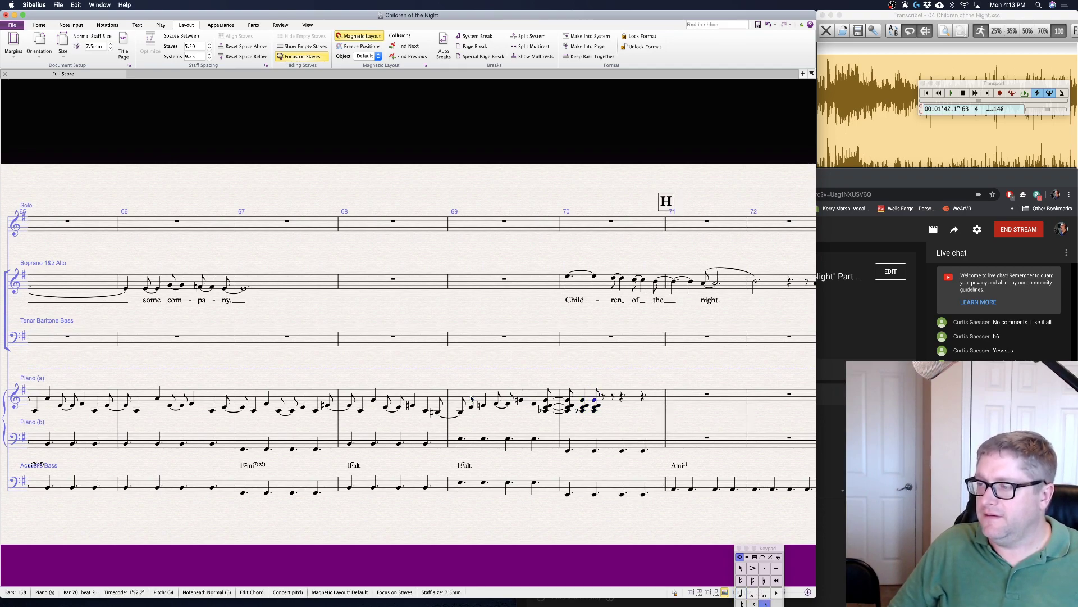
pyautogui.press('4')
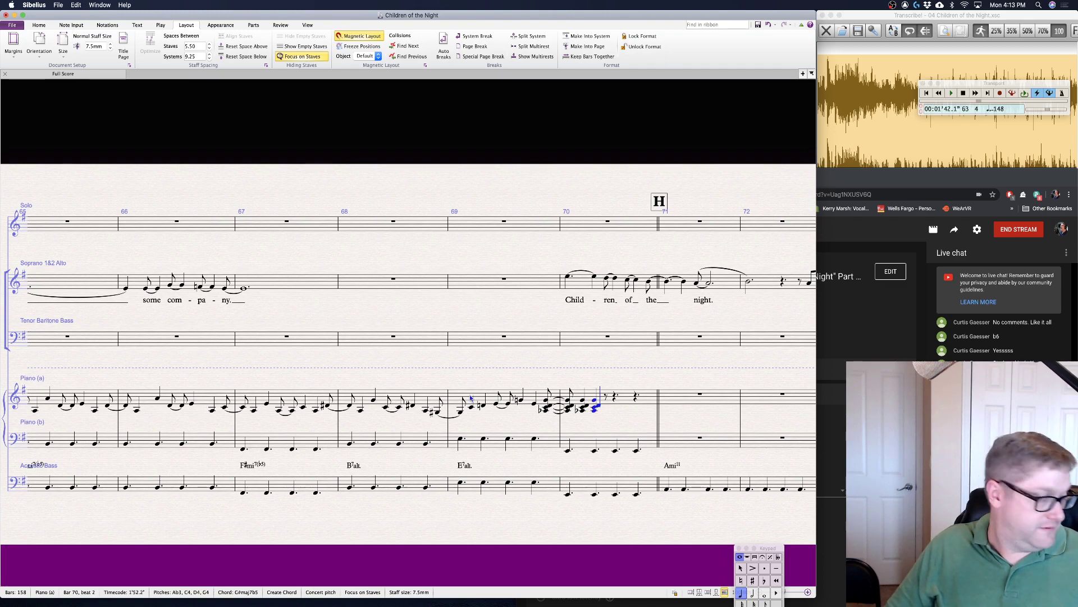
# - Continue bar 70 of Piano (a) with a D4, G4, Ab4, C5 chord at beats 2.67, 3 and 4
pyautogui.press('3')
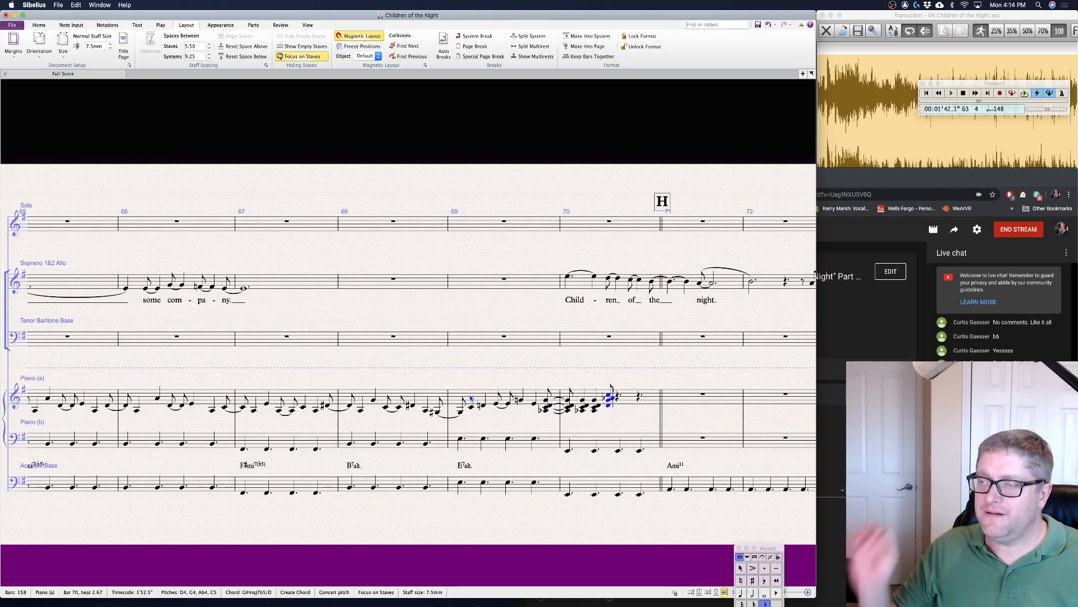
pyautogui.press('KP_Enter')
pyautogui.press('KP_4')
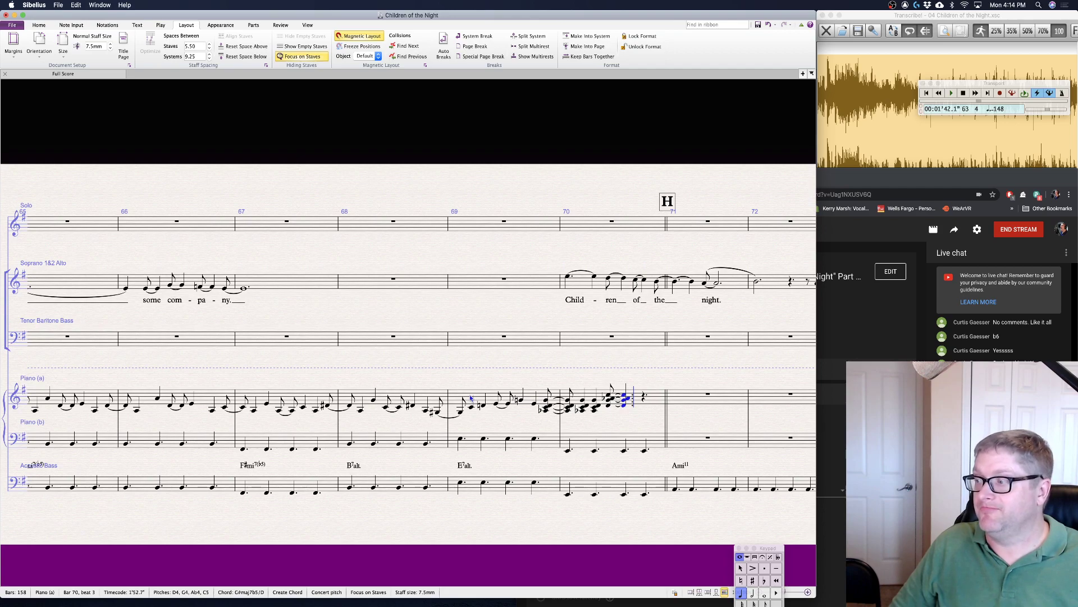
pyautogui.press('KP_Enter')
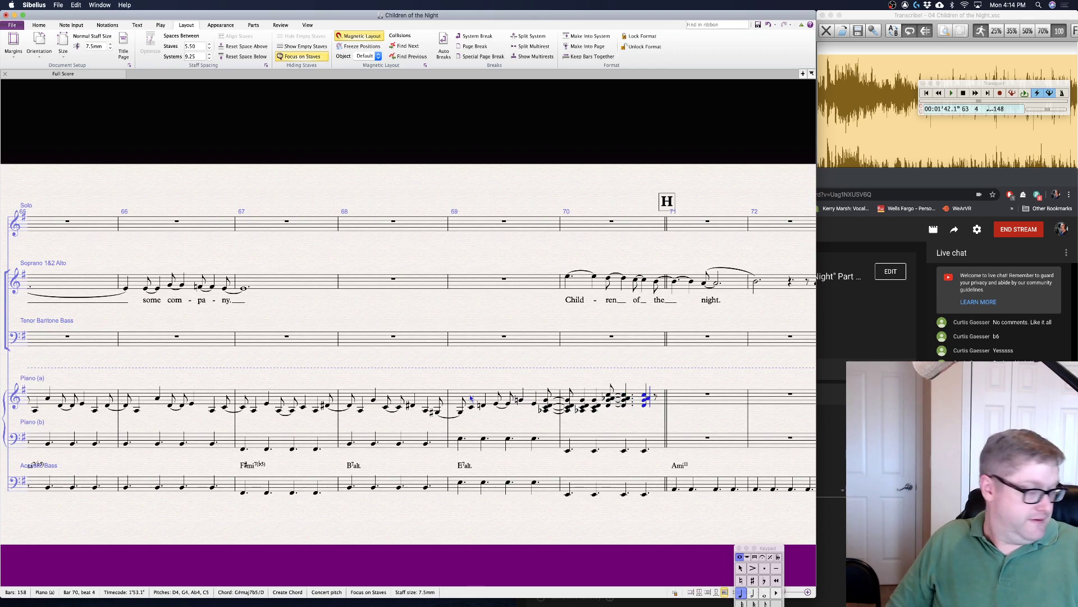
# - Finish bar 70 of Piano (a) with an eighth-note chord of C4, D4, G4, B4 tied into a dotted whole-note chord in bar 71
pyautogui.press('KP_3')
pyautogui.press('KP_Enter')
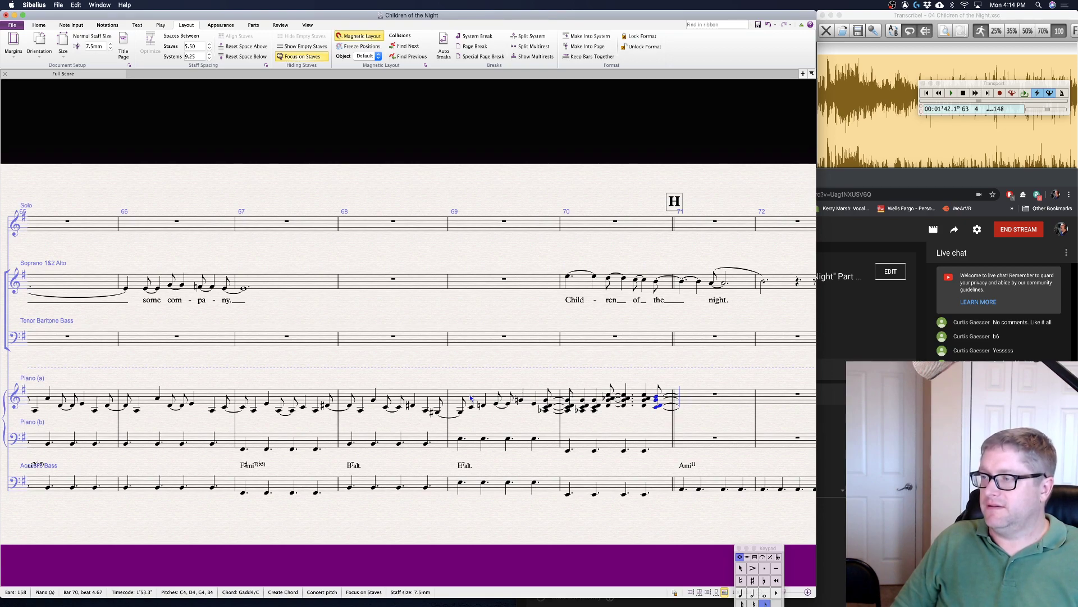
pyautogui.press('KP_6')
pyautogui.press('KP_Enter')
pyautogui.press('Escape')
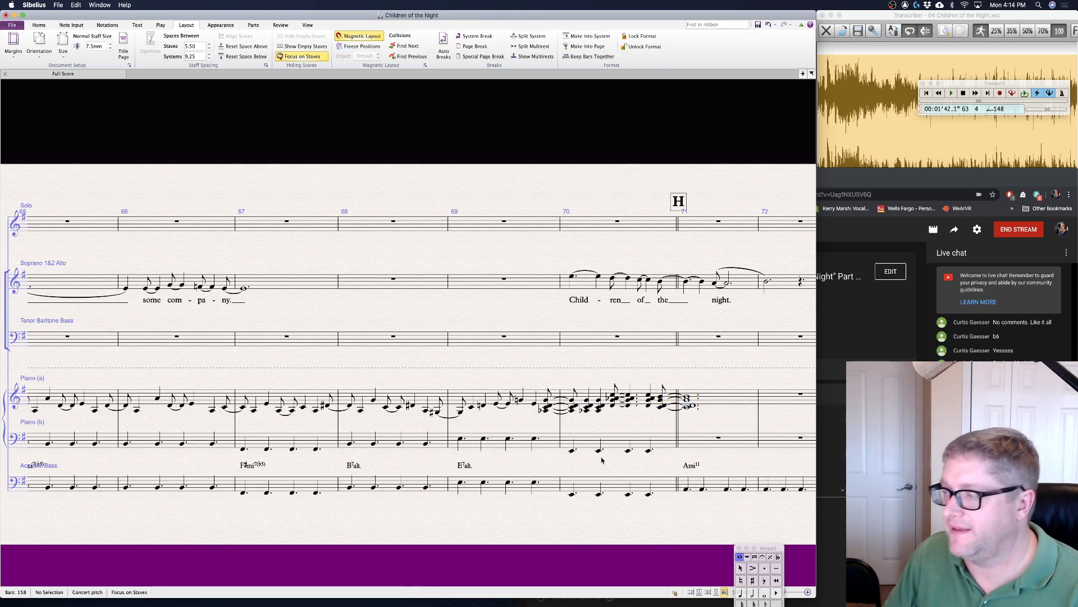
# - Enter a dotted whole note A2 in bar 71 of Piano (b)
pyautogui.click(698, 445)
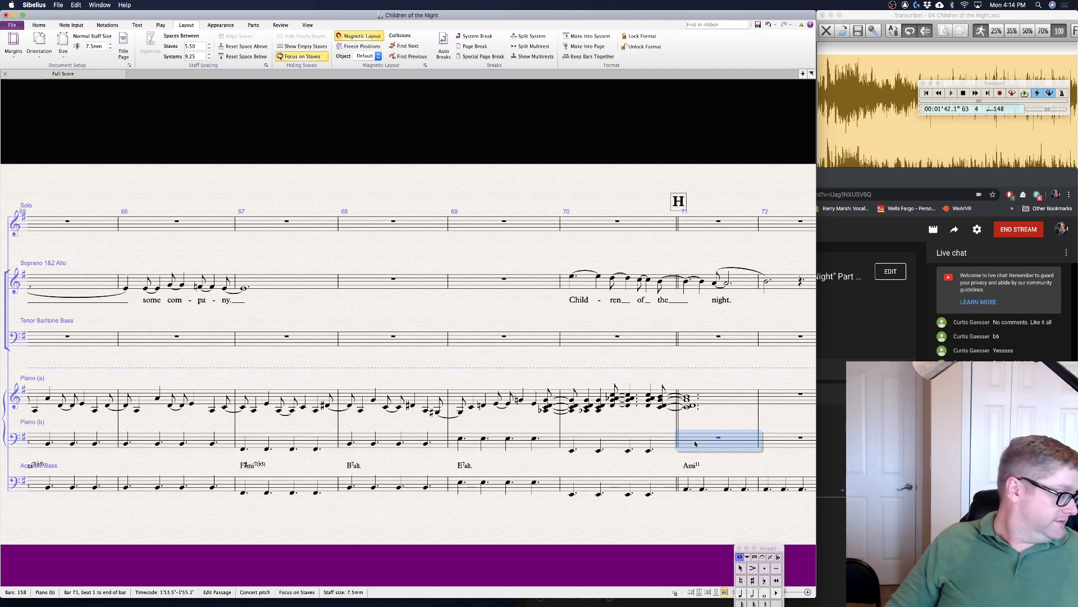
pyautogui.press('a')
pyautogui.press('Escape')
pyautogui.press('Escape')
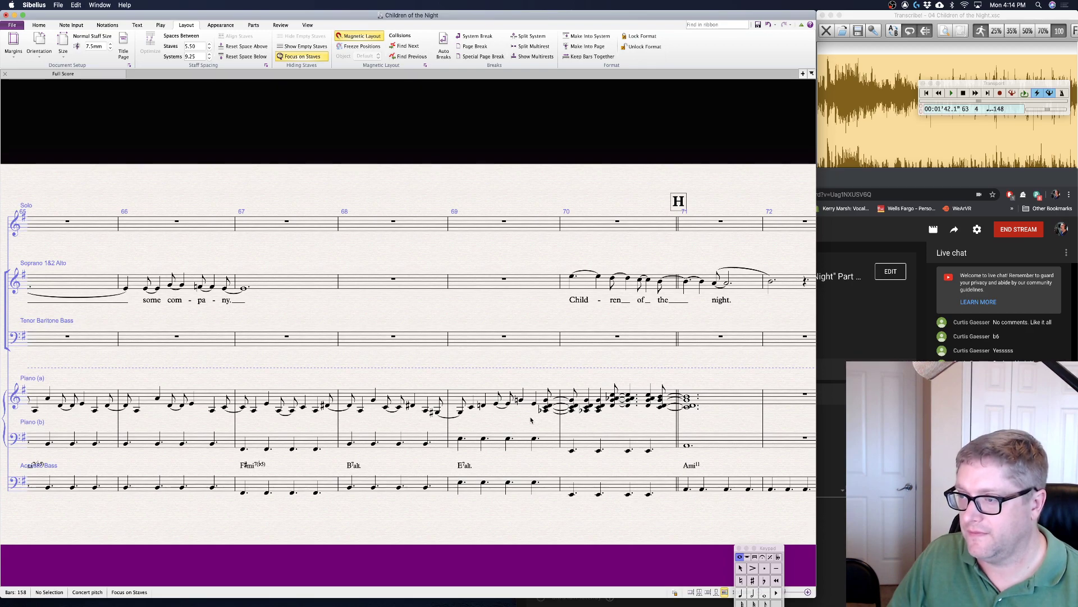
# - Play the score back from bar 62 to check the new piano part up to rehearsal mark H
pyautogui.hscroll(-10, 542, 421)
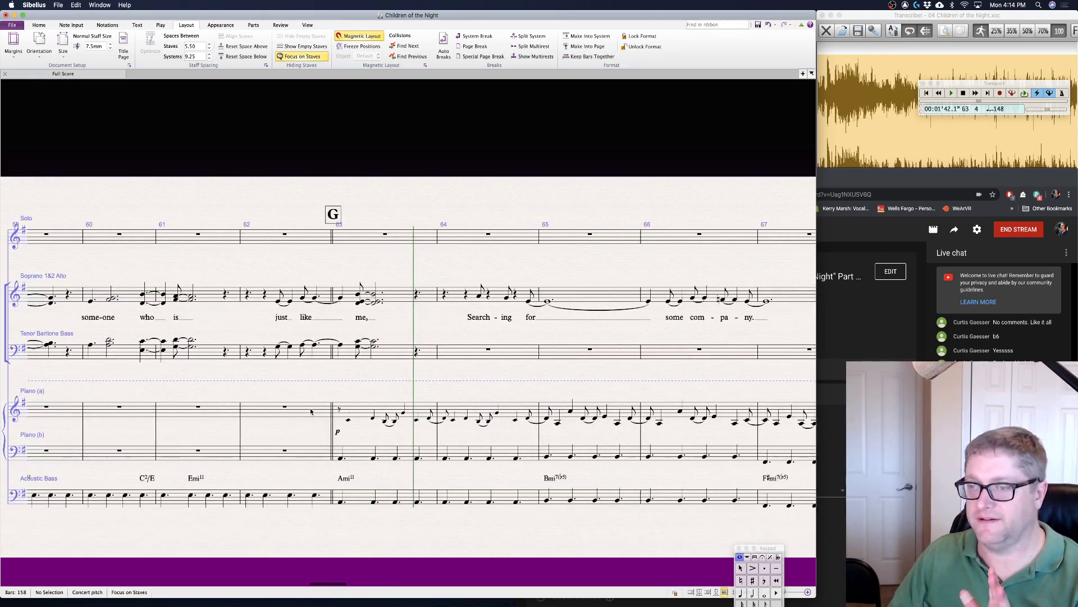
pyautogui.click(401, 457)
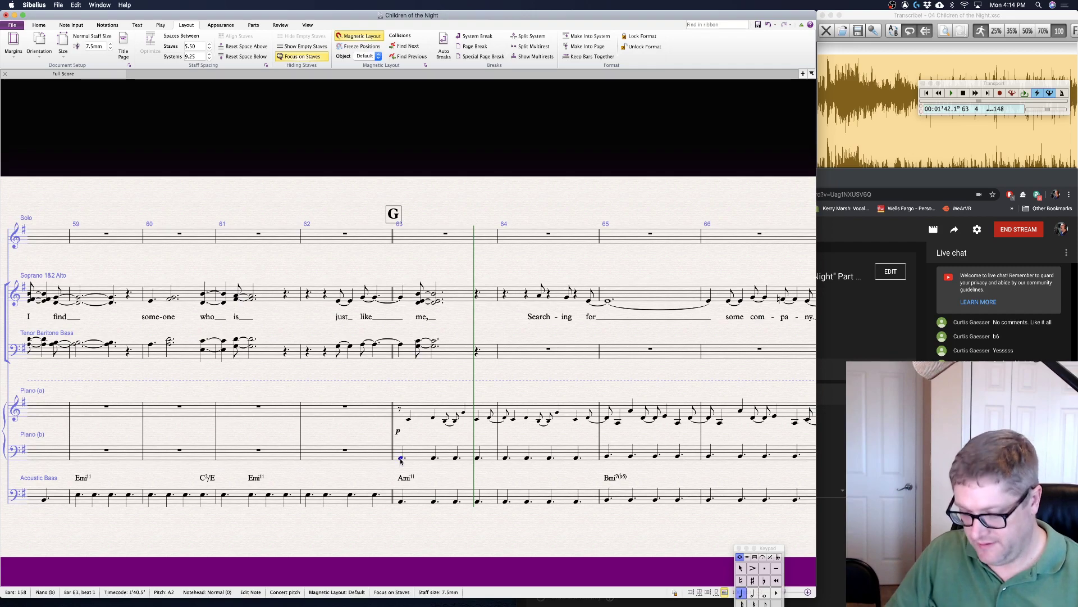
pyautogui.click(339, 302)
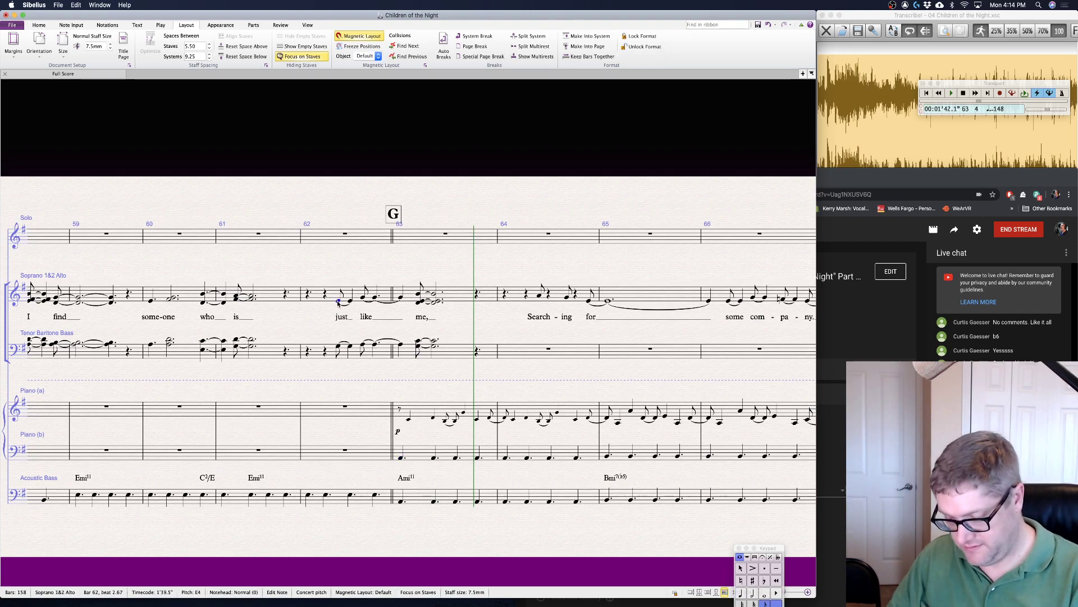
pyautogui.press('space')
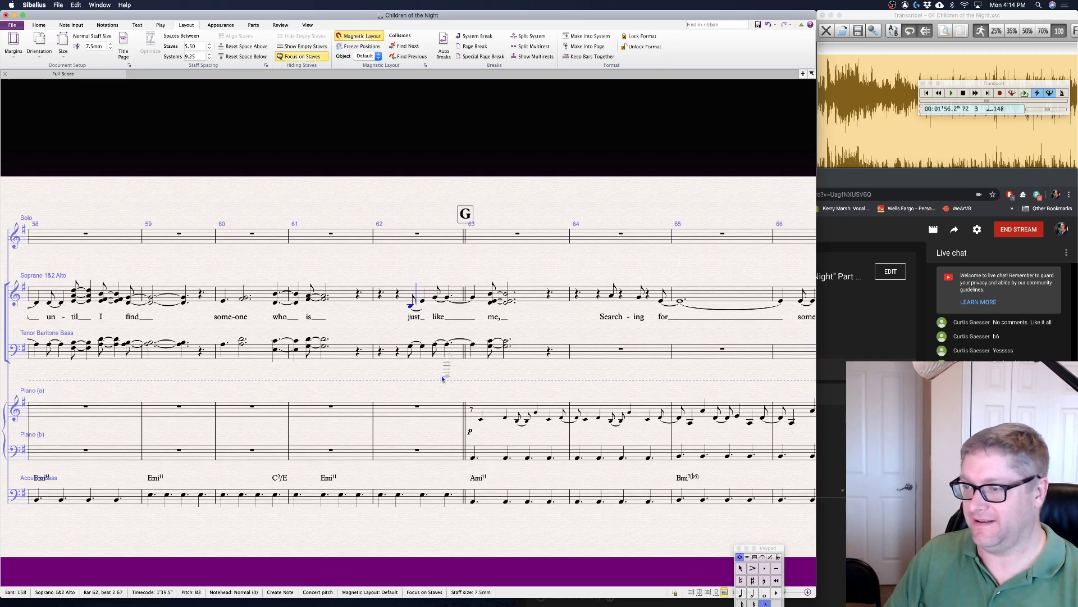
pyautogui.click(537, 360)
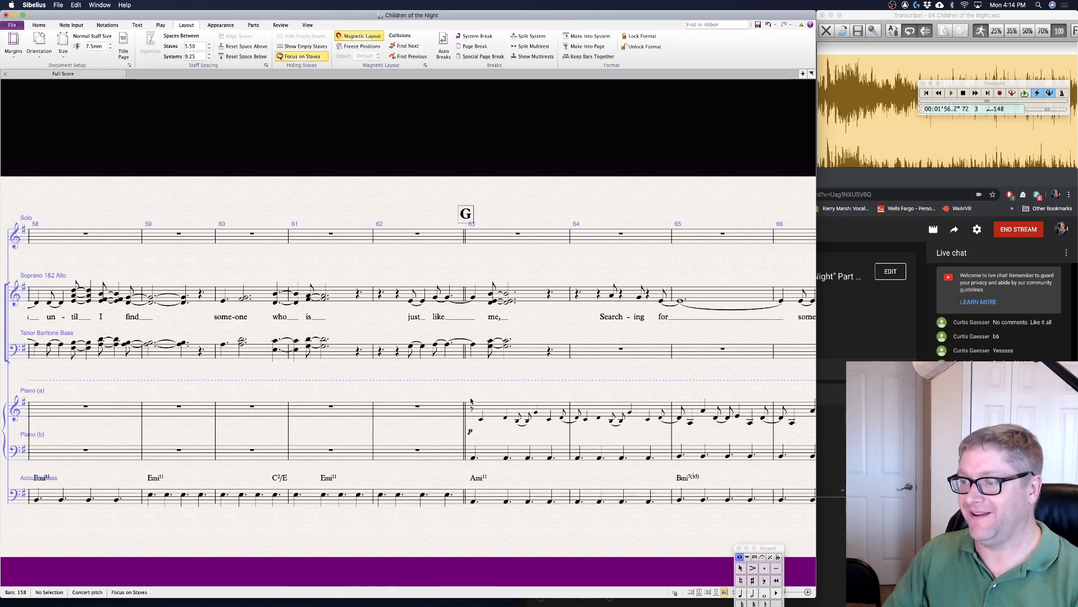
pyautogui.hscroll(10, 413, 419)
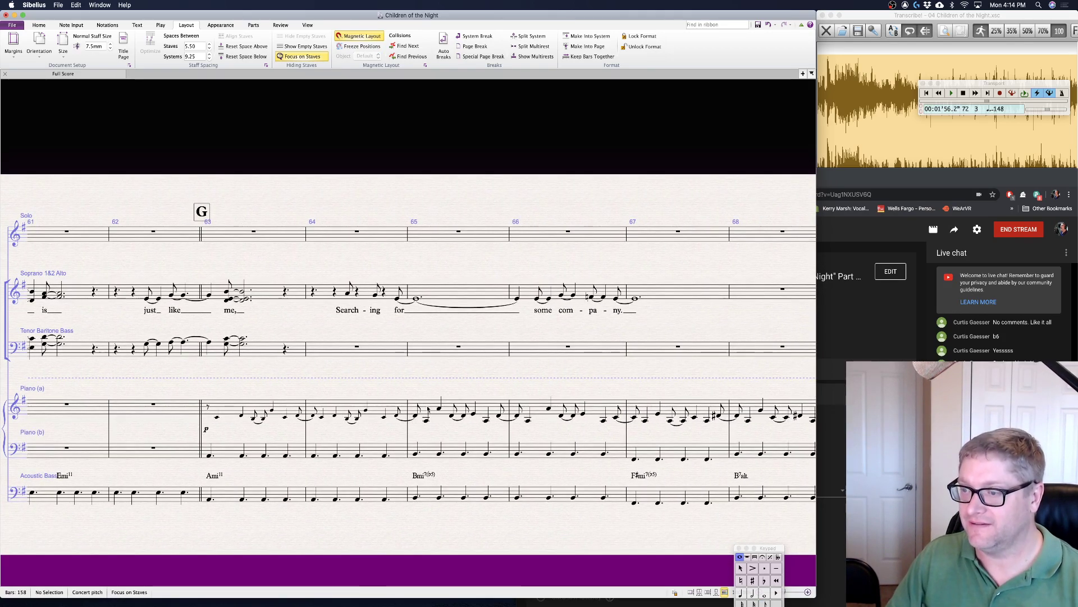
pyautogui.click(413, 408)
pyautogui.hscroll(15, 413, 409)
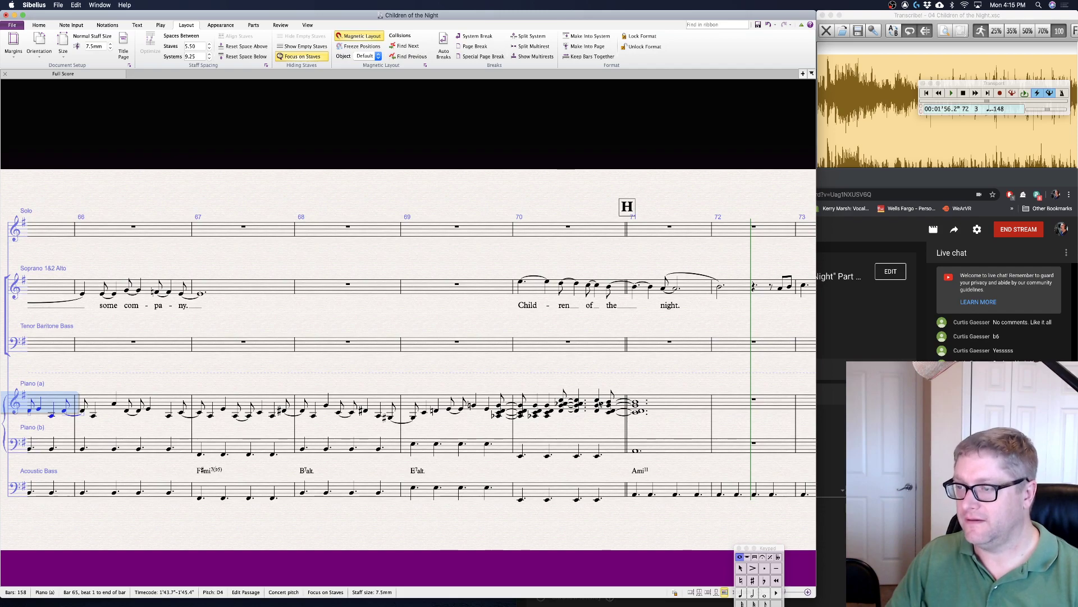
pyautogui.keyDown('shift'); pyautogui.click(382, 417); pyautogui.keyUp('shift')
pyautogui.click(747, 556)
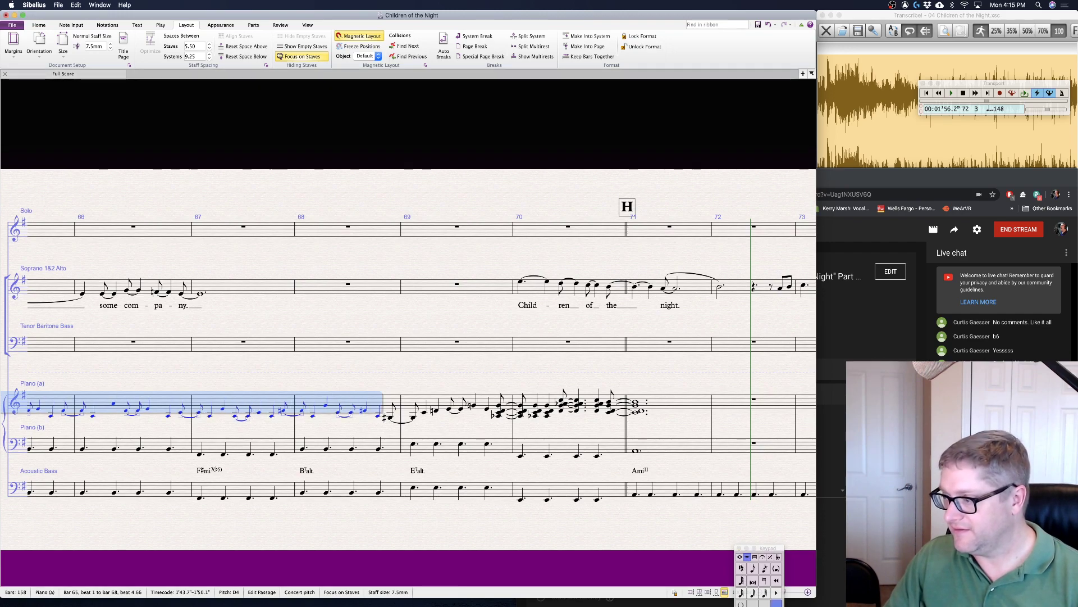
pyautogui.press('Escape')
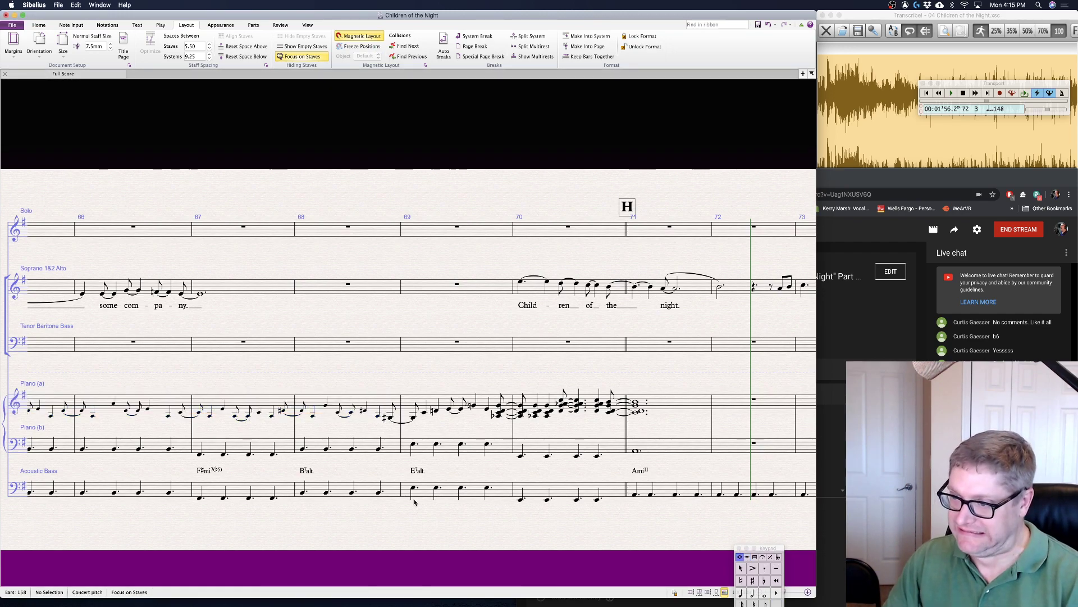
# - Harmonize the opening "Child" note of bar 70 in Soprano 1&2 Alto as a G4, C5, E5 chord tied into beat 2
pyautogui.hscroll(-10, 410, 499)
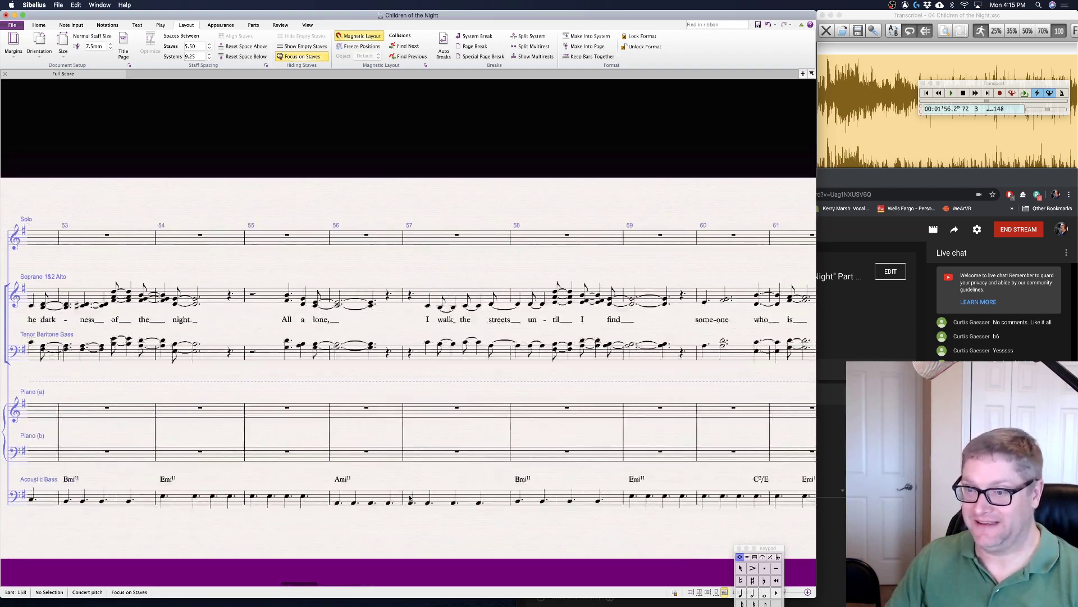
pyautogui.hscroll(6, 410, 498)
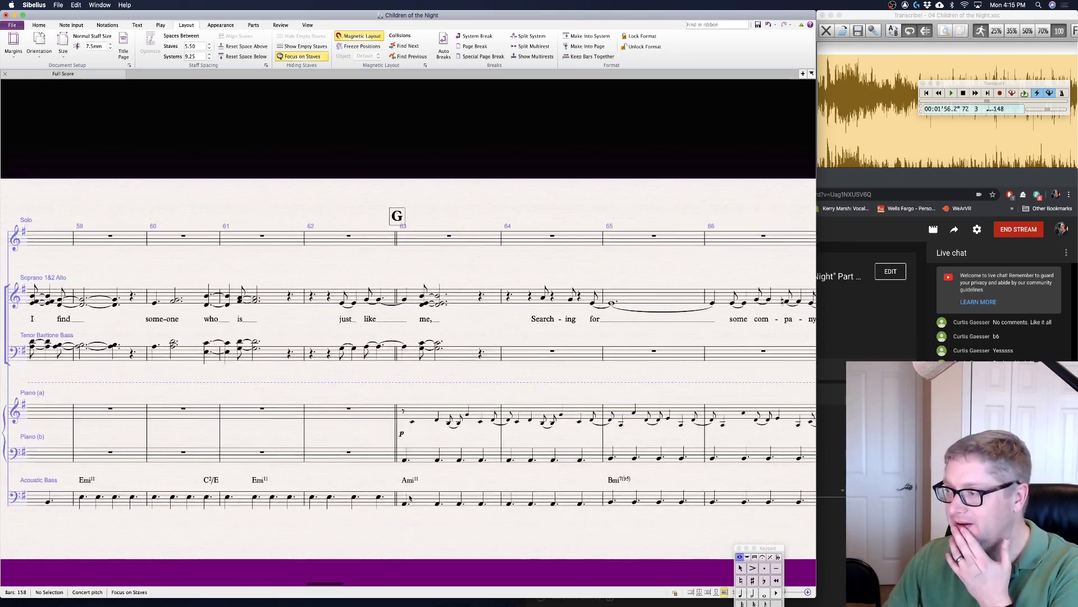
pyautogui.hscroll(8, 410, 498)
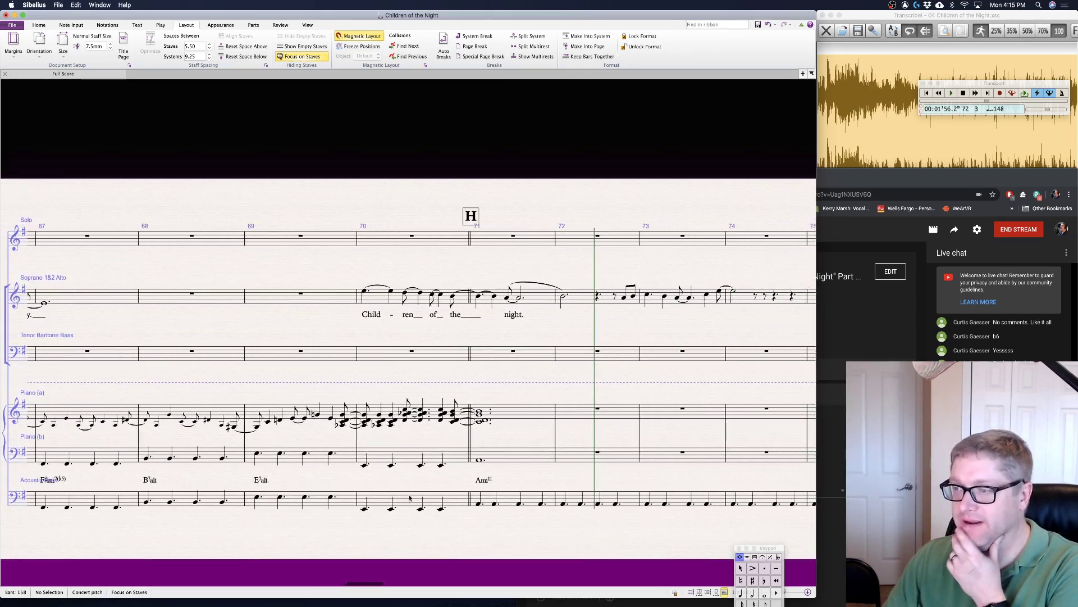
pyautogui.hscroll(1, 410, 498)
pyautogui.hscroll(-2, 315, 339)
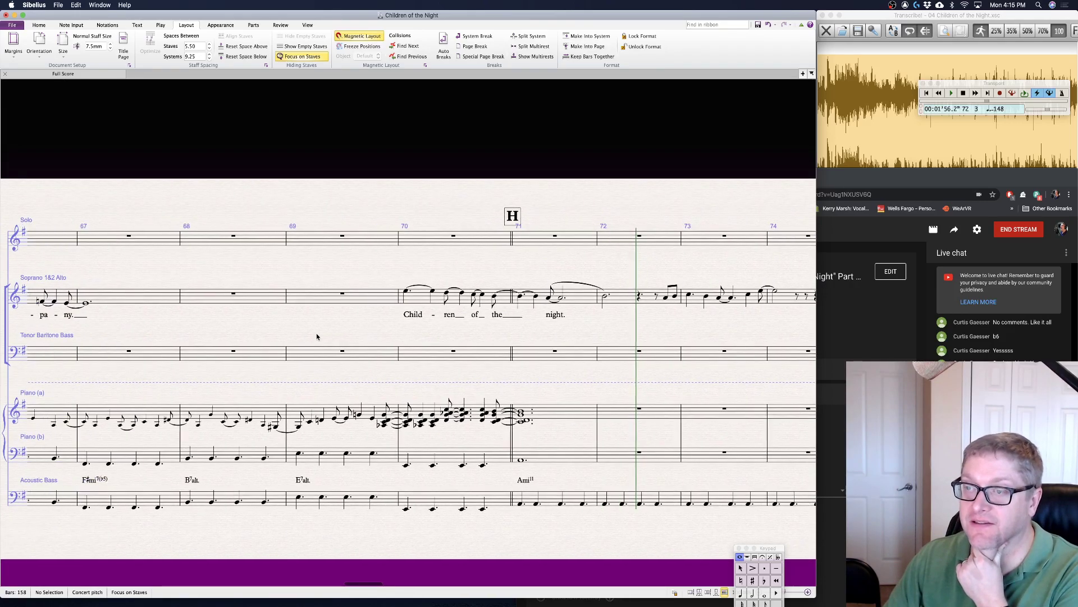
pyautogui.hscroll(-2, 316, 336)
pyautogui.hscroll(5, 315, 337)
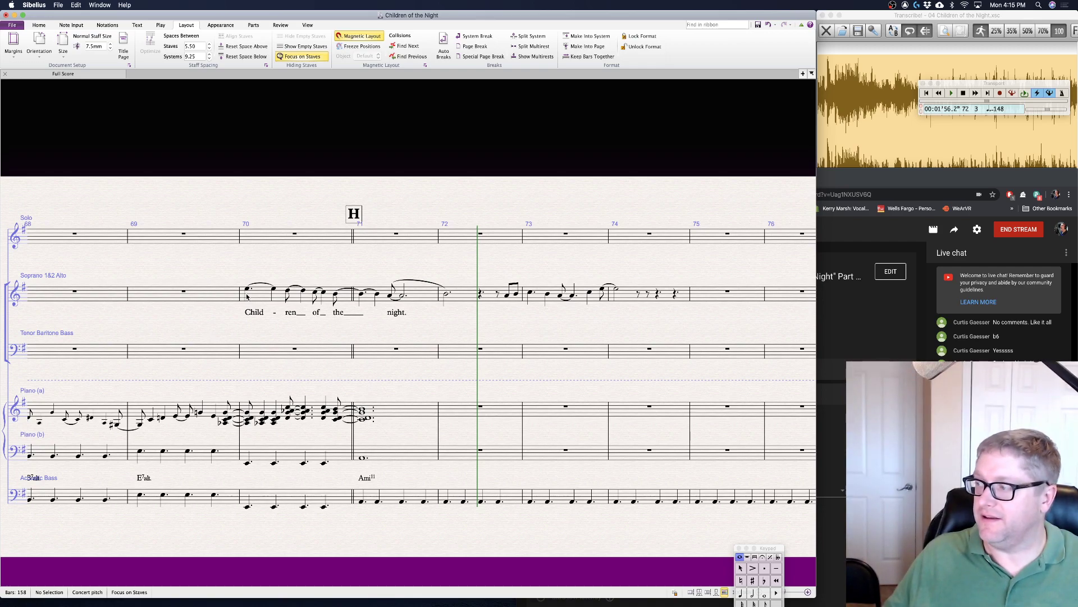
pyautogui.click(273, 292)
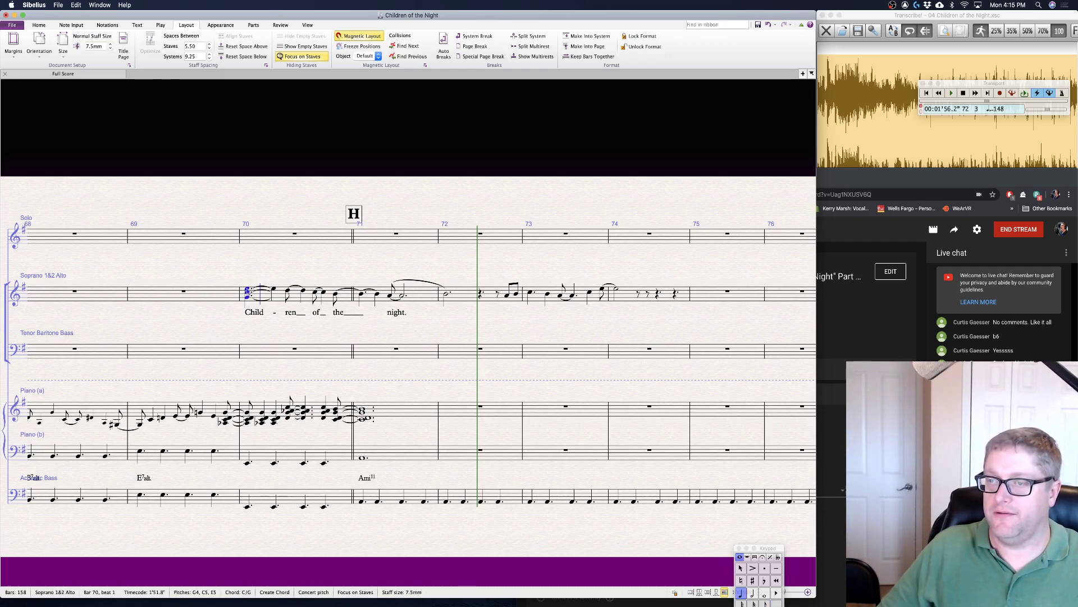
# - Enter a G#3 and D4 chord at beat 1 of bar 70 in Tenor Baritone Bass, tied into beat 2
pyautogui.click(260, 353)
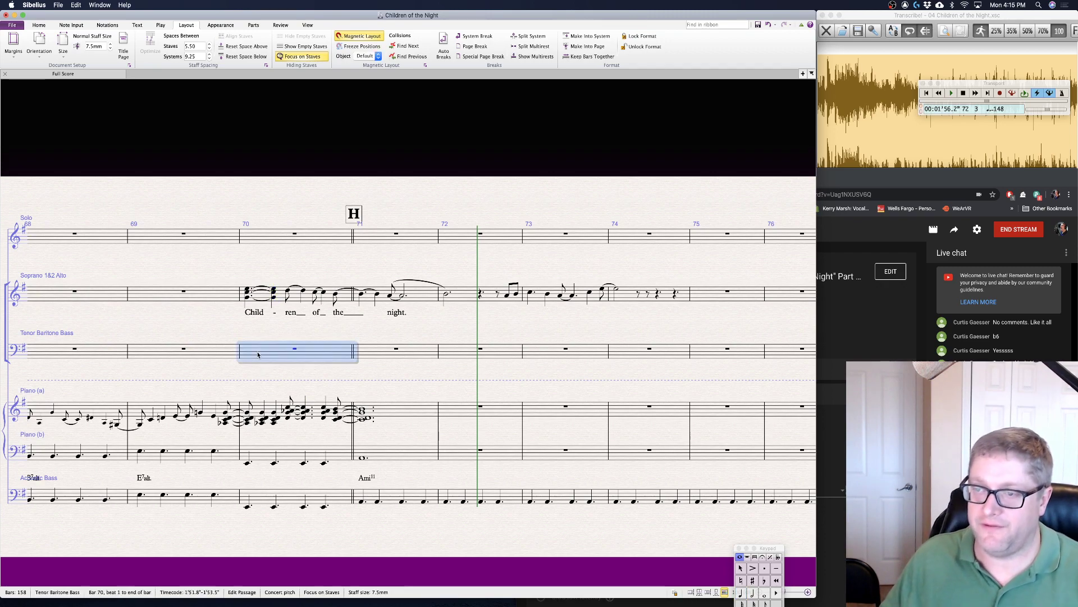
pyautogui.press('Escape')
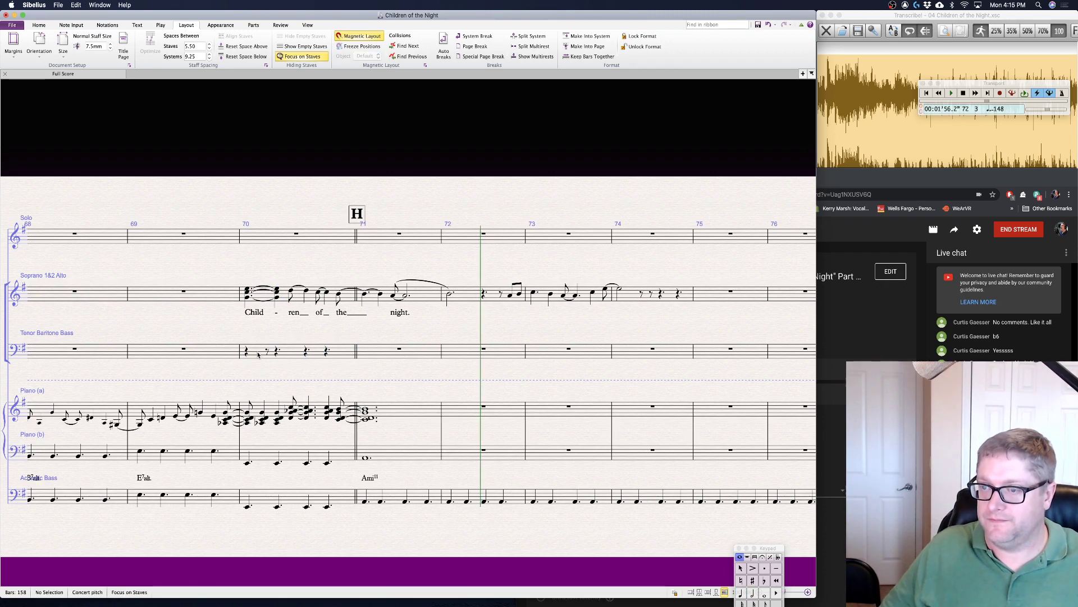
pyautogui.click(246, 352)
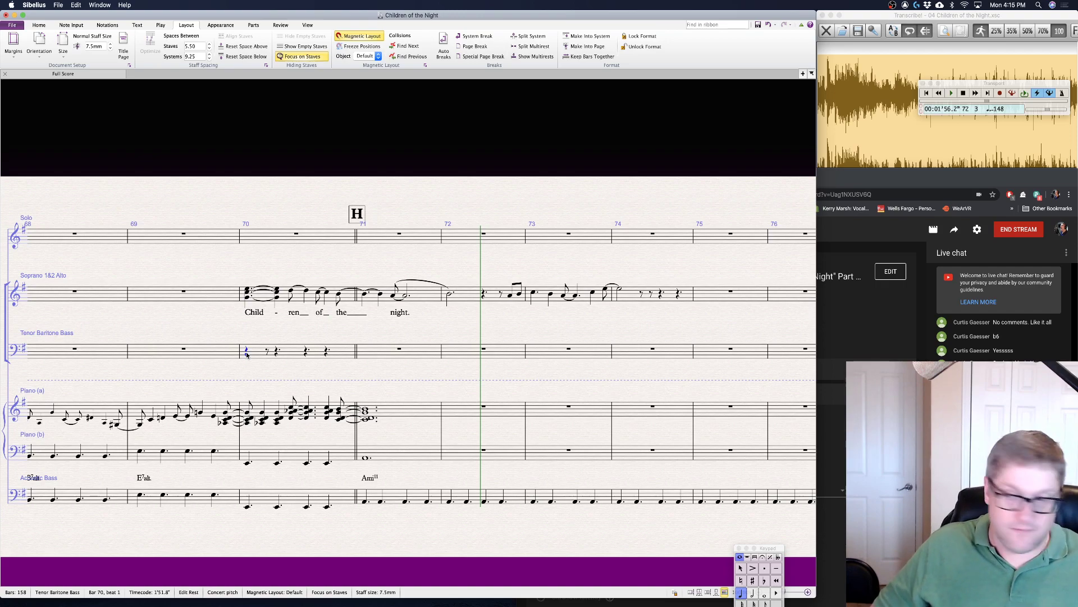
pyautogui.press('KP_Decimal')
pyautogui.press('KP_Enter')
pyautogui.press('r')
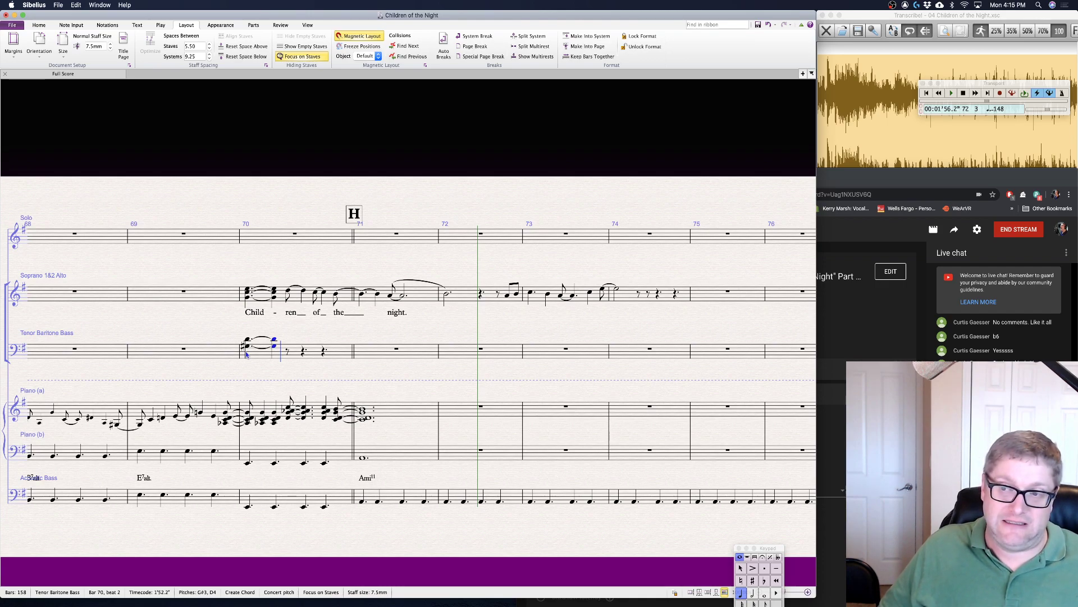
# - Harmonize "-ren" in bar 70, tied into beat 3: F4, Bb4, D5 in Soprano 1&2 Alto and G#3, C4 in Tenor Baritone Bass
pyautogui.press('Escape')
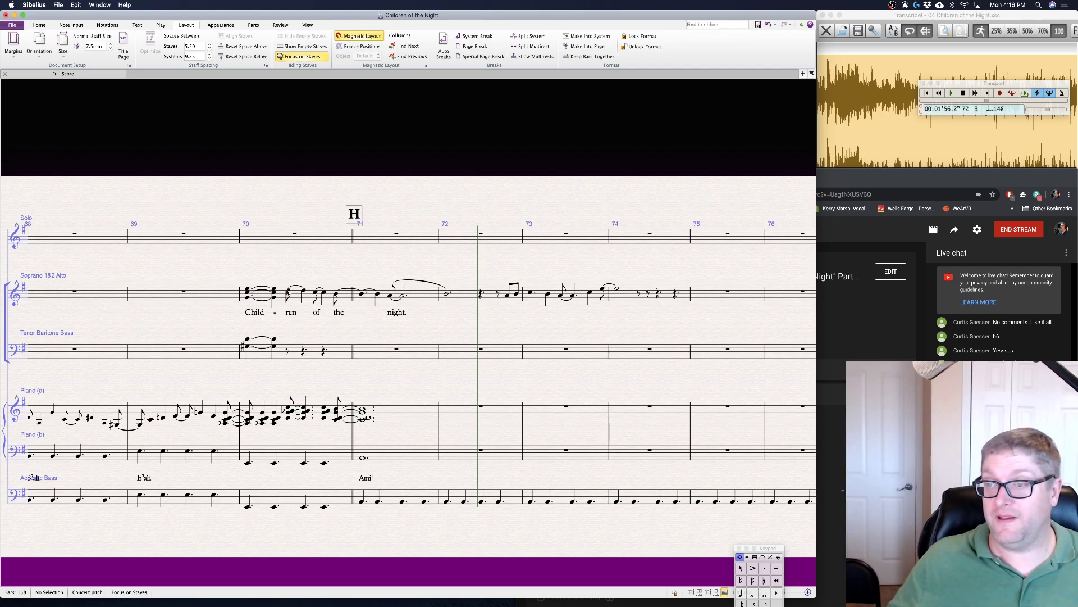
pyautogui.click(288, 292)
pyautogui.press('Right')
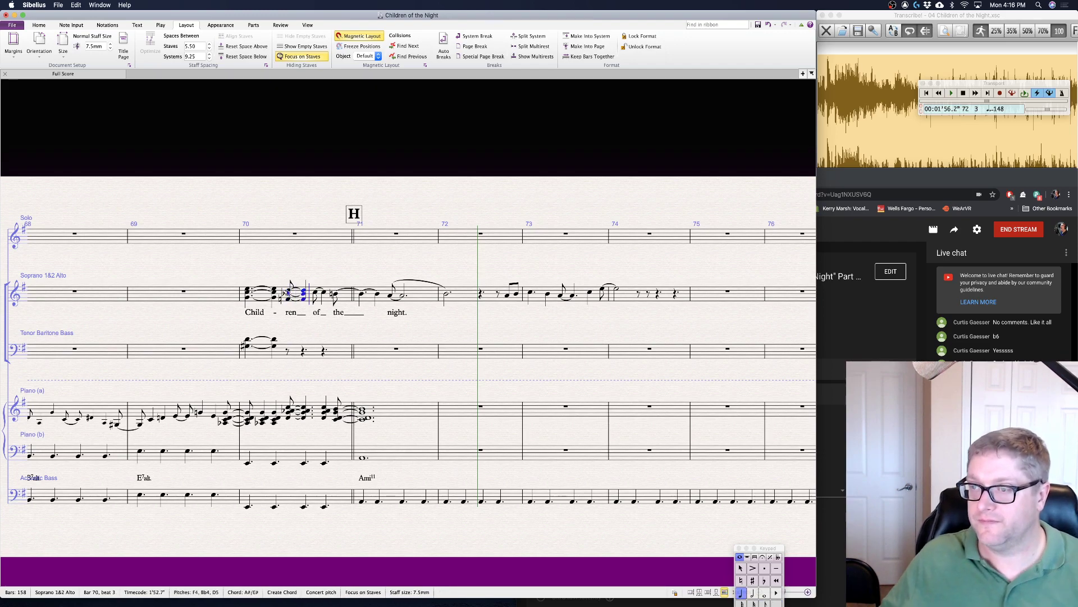
pyautogui.press('Escape')
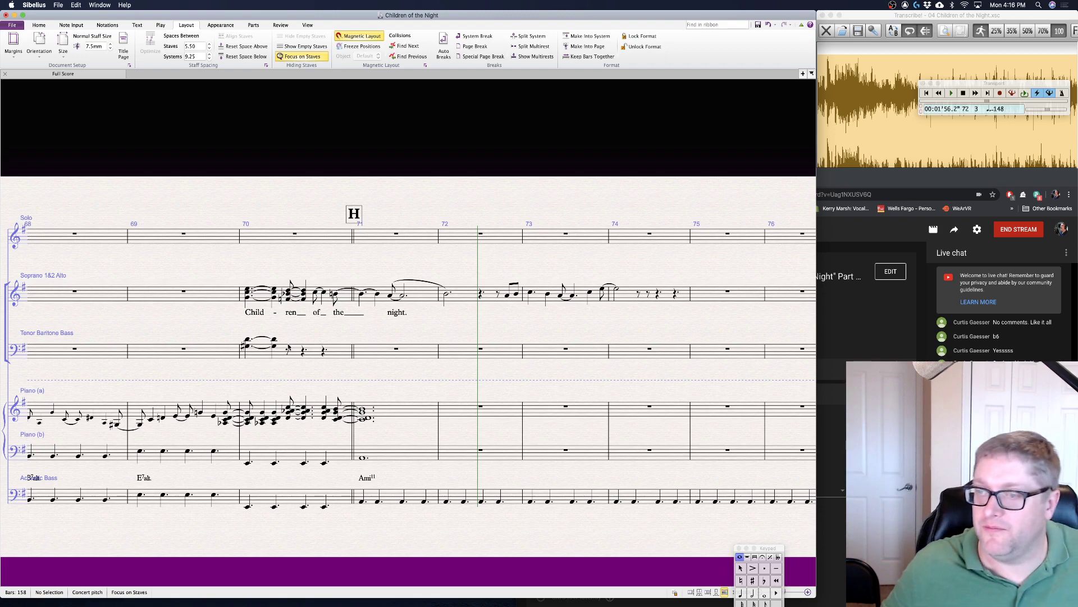
pyautogui.click(287, 351)
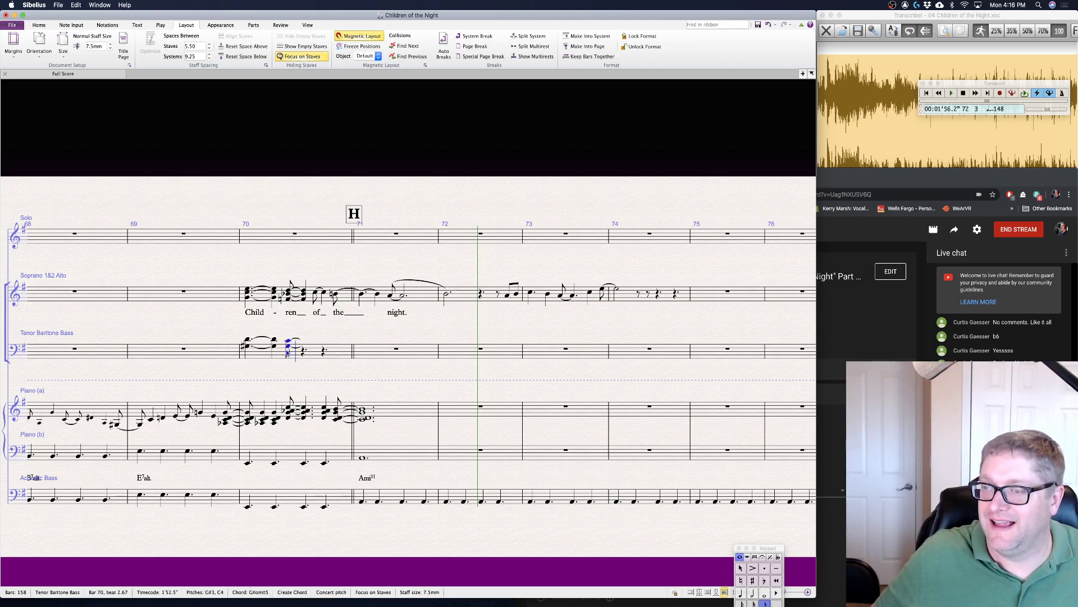
pyautogui.press('r')
pyautogui.press('Escape')
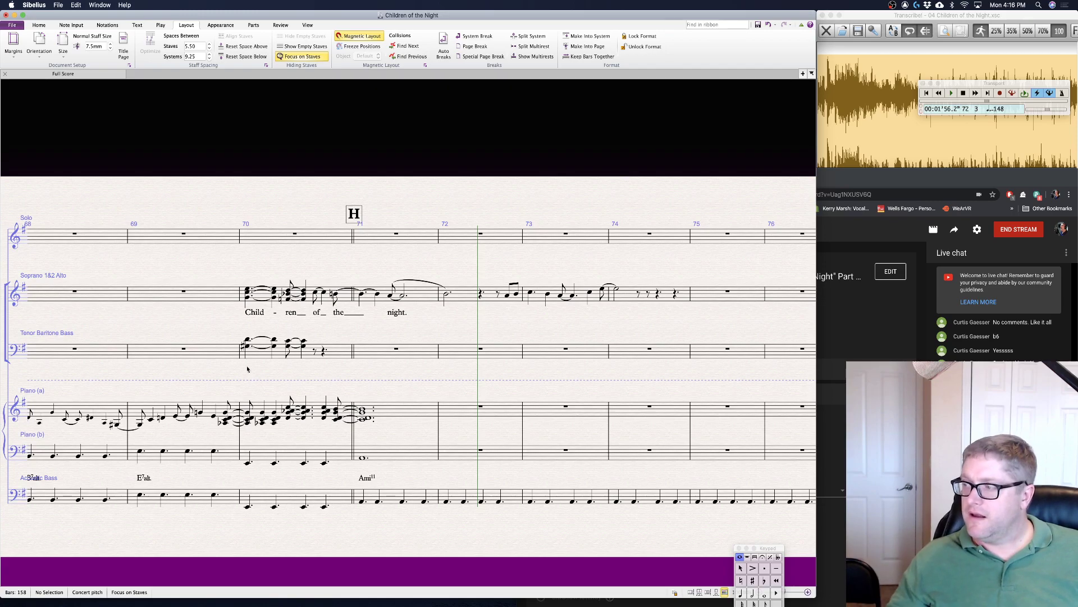
# - Enter a G#3 and D4 chord for "of" in bar 70 of Tenor Baritone Bass, tied into beat 4
pyautogui.hscroll(-10, 292, 382)
pyautogui.hscroll(10, 332, 391)
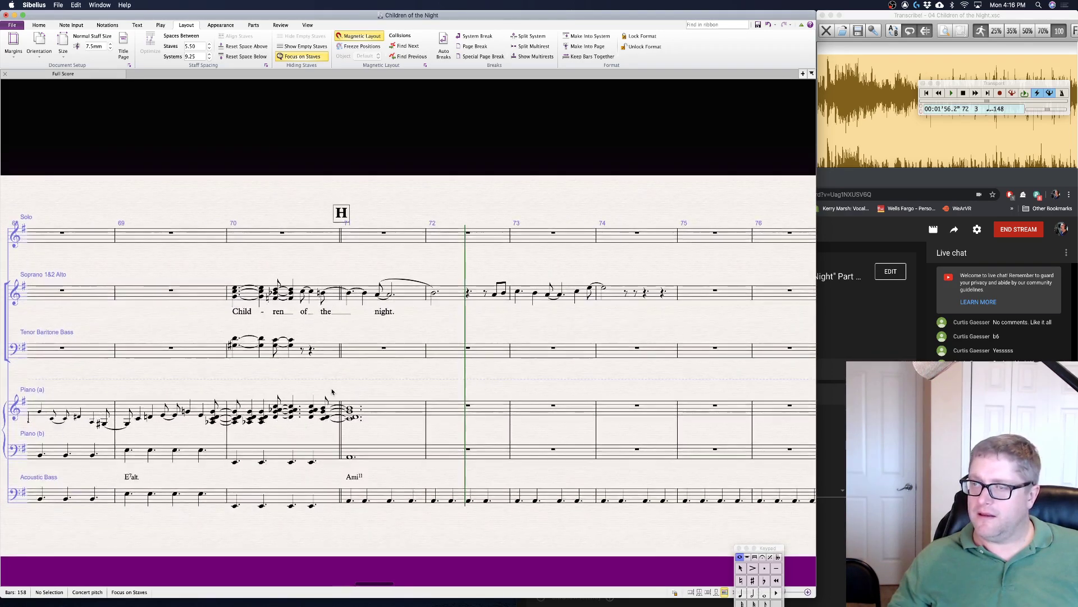
pyautogui.hscroll(-4, 332, 392)
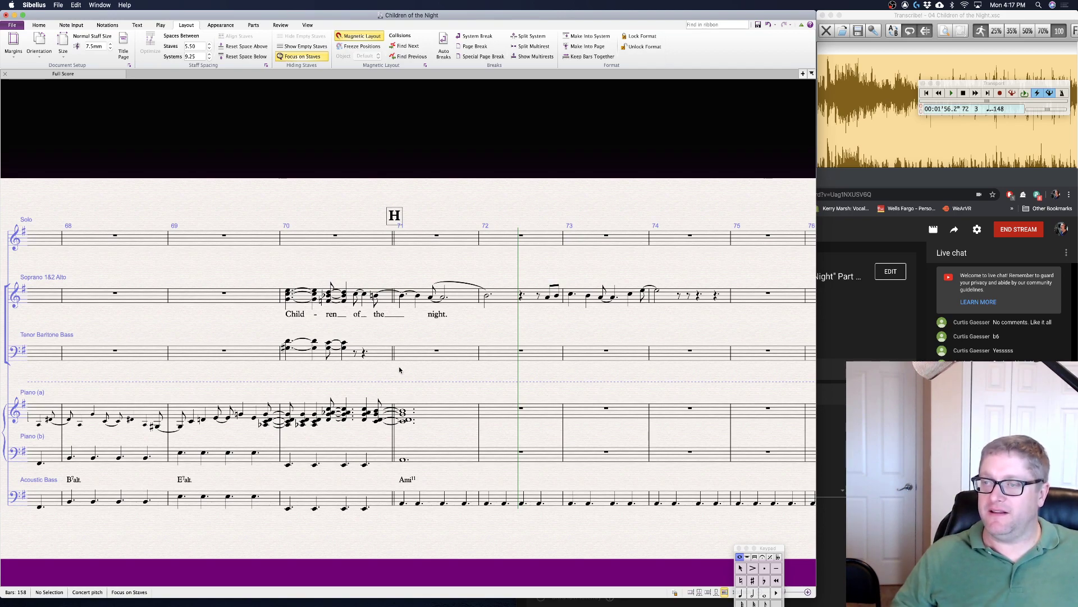
pyautogui.click(356, 347)
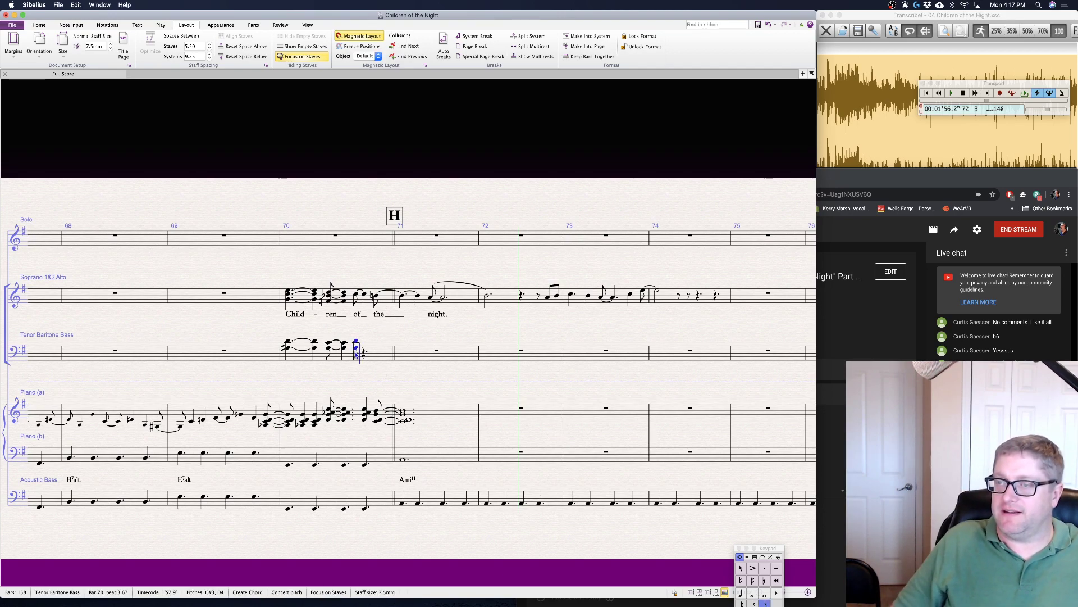
pyautogui.press('4')
pyautogui.press('r')
pyautogui.click(862, 344)
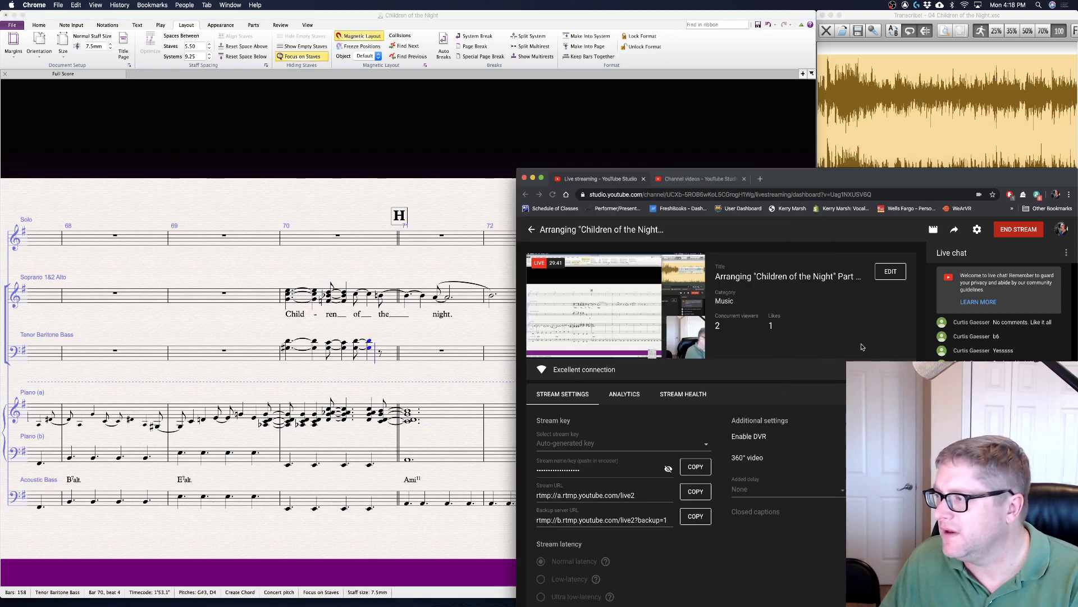
pyautogui.click(410, 394)
pyautogui.press('super+z')
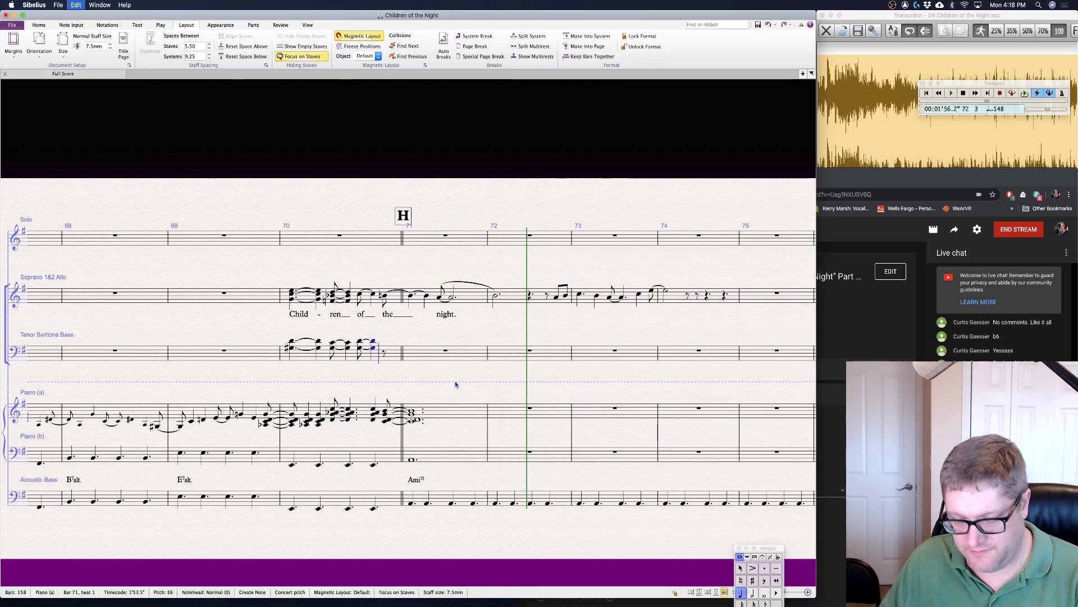
pyautogui.press('Escape')
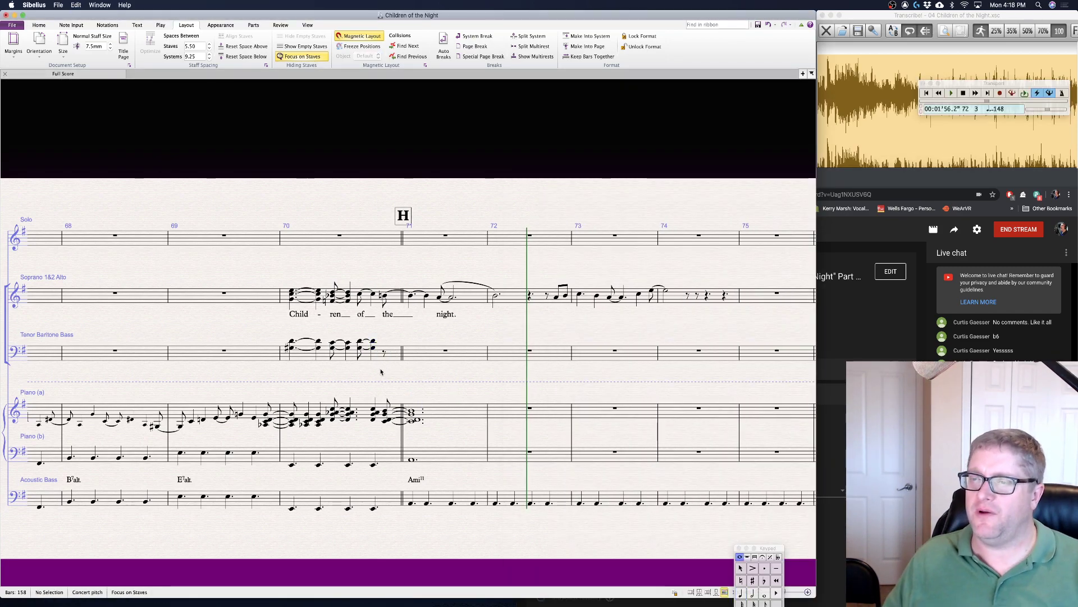
# - Harmonize the C5 on "of" in bar 70 of Soprano 1&2 Alto as a three-note chord tied into beat 4
pyautogui.click(360, 296)
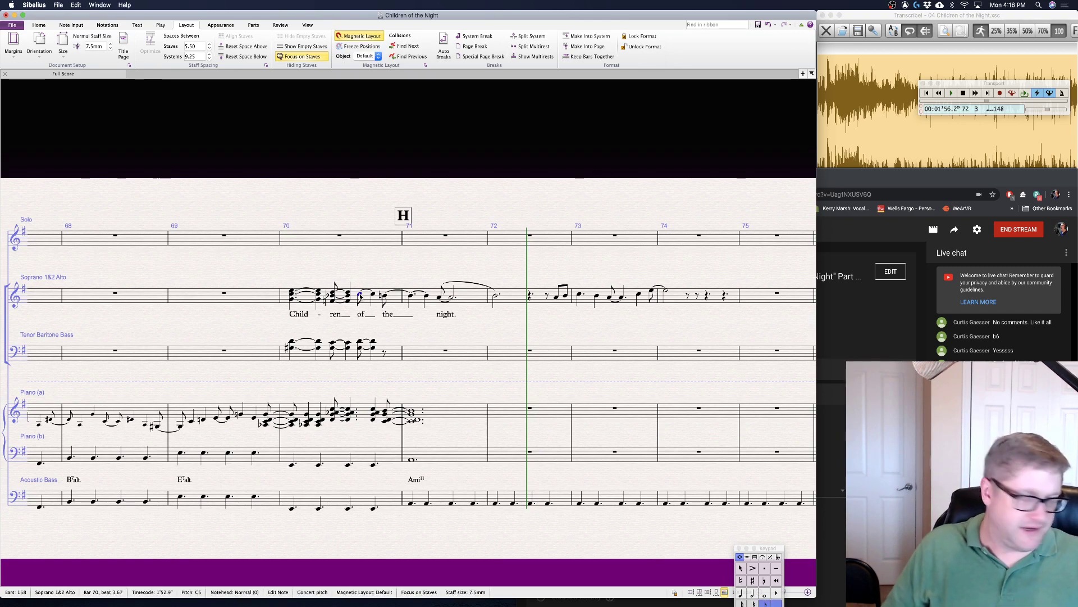
pyautogui.press('Right')
pyautogui.press('Escape')
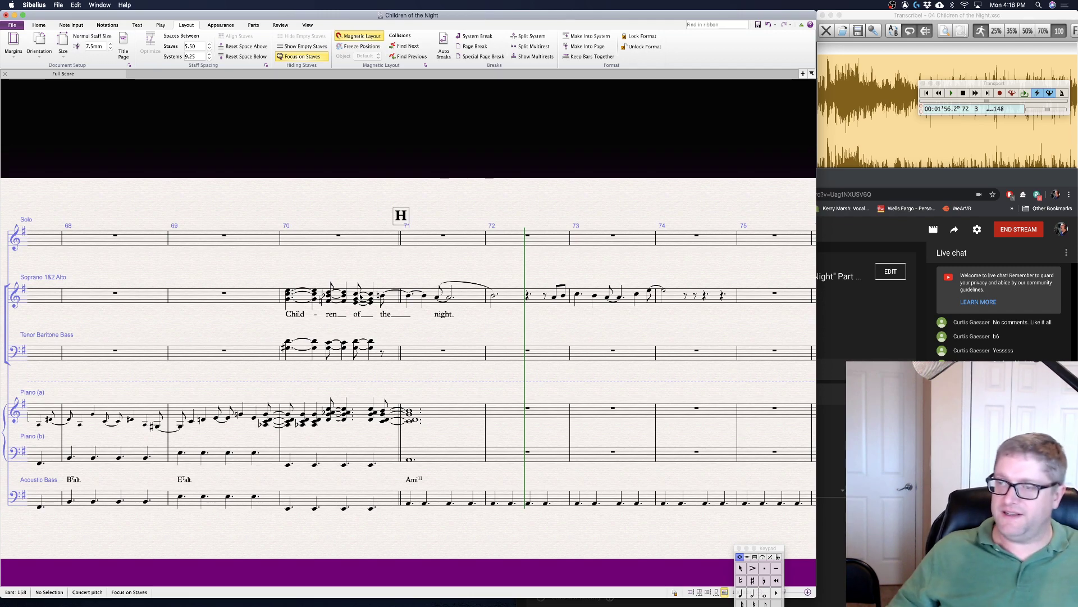
# - Harmonize "the" from bar 70 tied into bar 71: D4, G4, B4 in Soprano 1&2 Alto and E3, C4 in Tenor Baritone Bass
pyautogui.click(383, 297)
pyautogui.hotkey('shift', 'n')
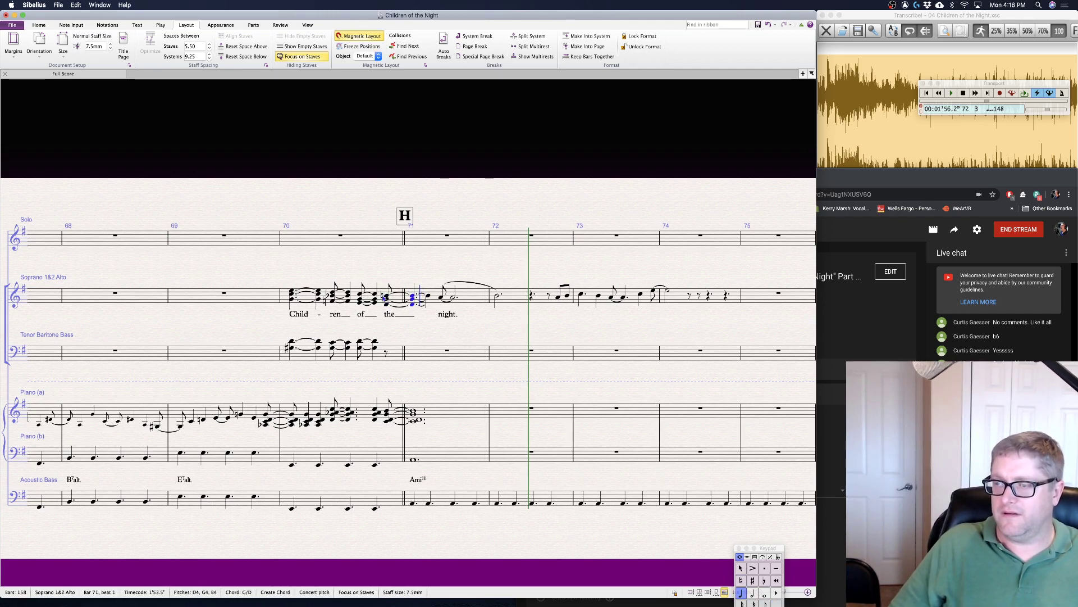
pyautogui.press('Escape')
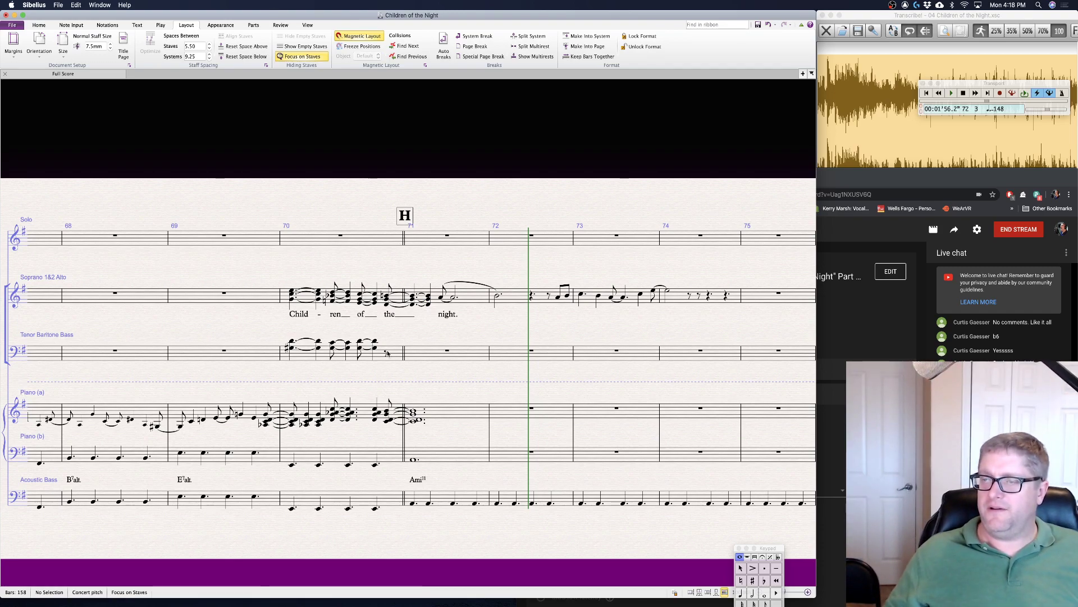
pyautogui.click(385, 353)
pyautogui.press('KP_Enter')
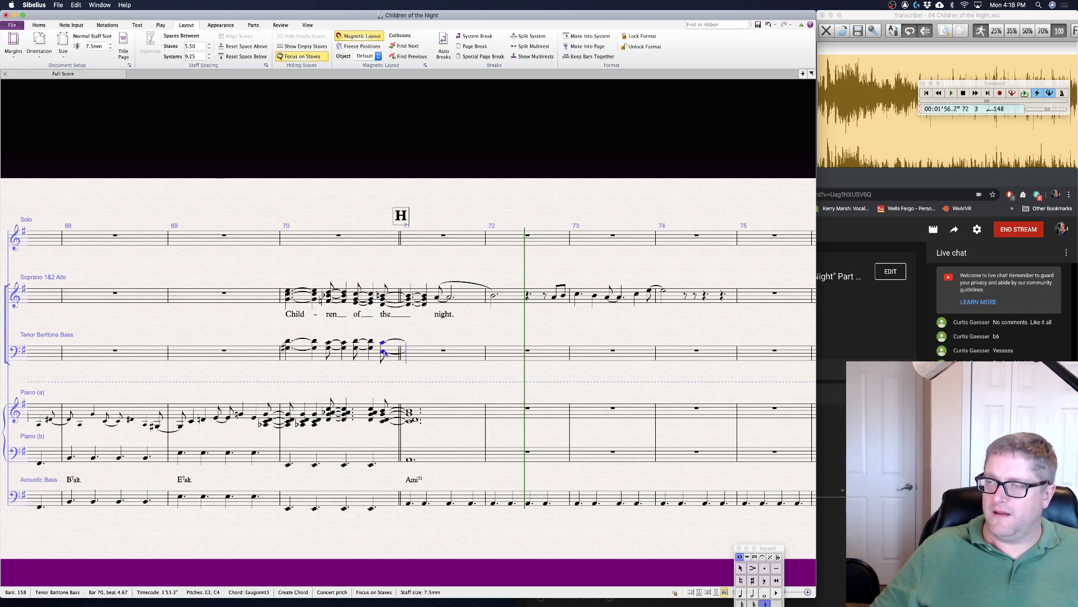
pyautogui.press('KP_4')
pyautogui.press('KP_Decimal')
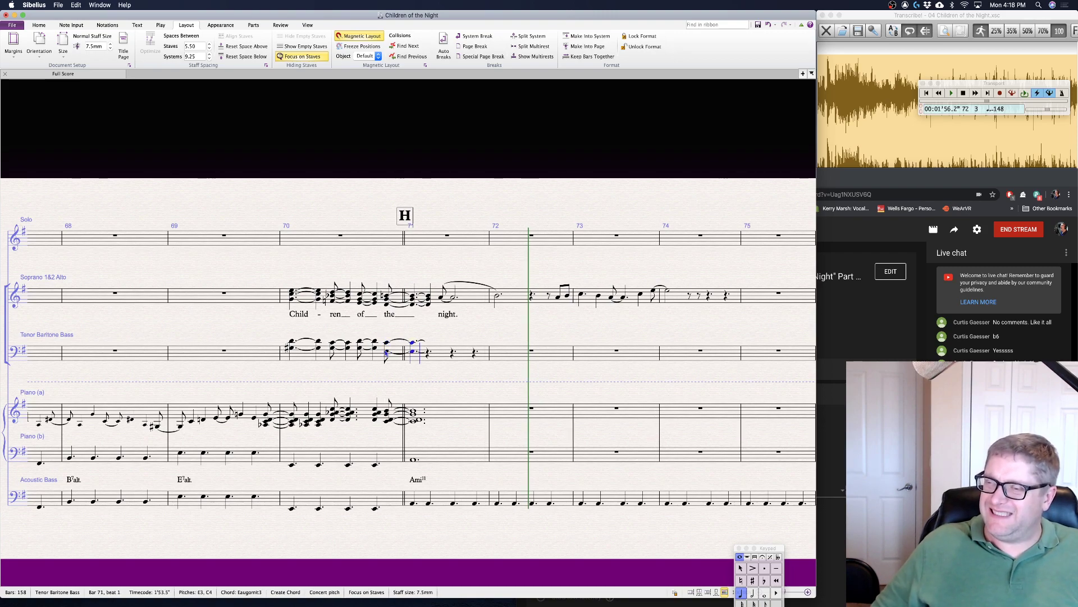
pyautogui.press('Escape')
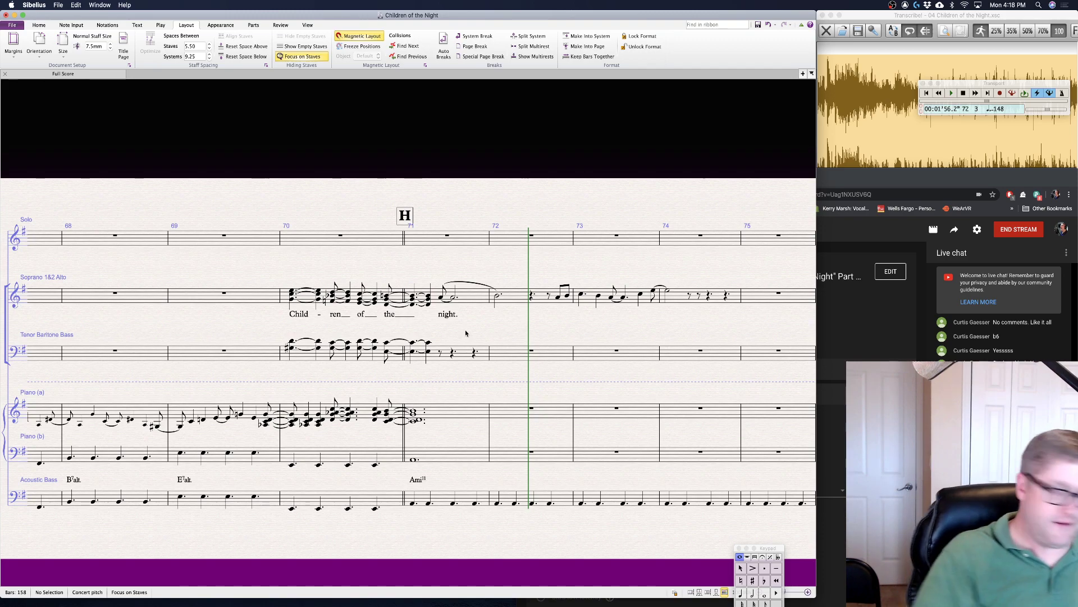
# - Harmonize "night" in bar 71 with D4, E4, A4 in Soprano 1&2 Alto and G3, C4 in Tenor Baritone Bass, tied into beat 3
pyautogui.click(453, 297)
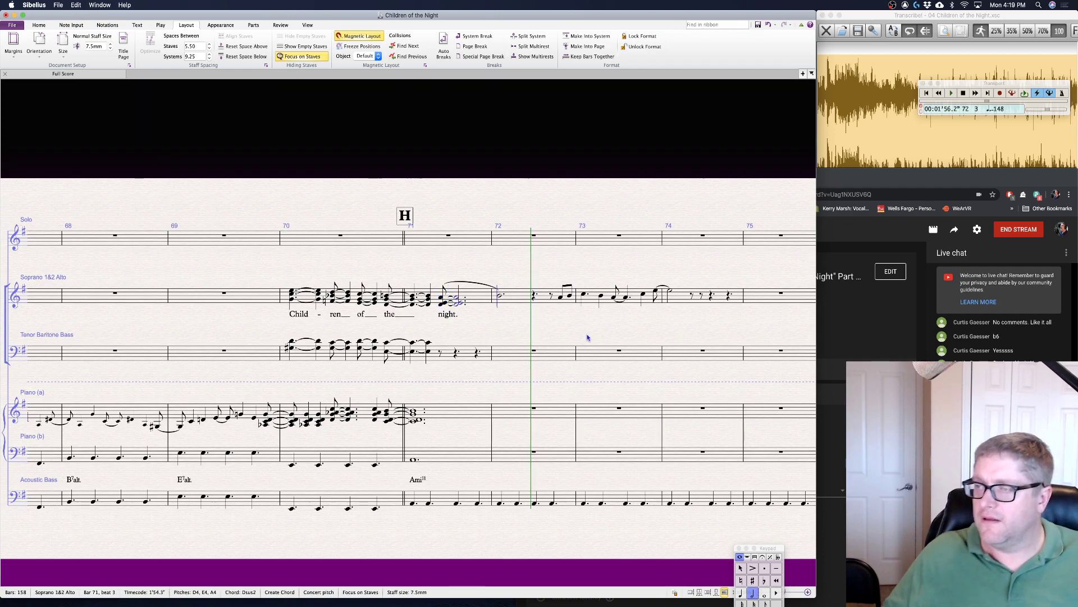
pyautogui.click(456, 382)
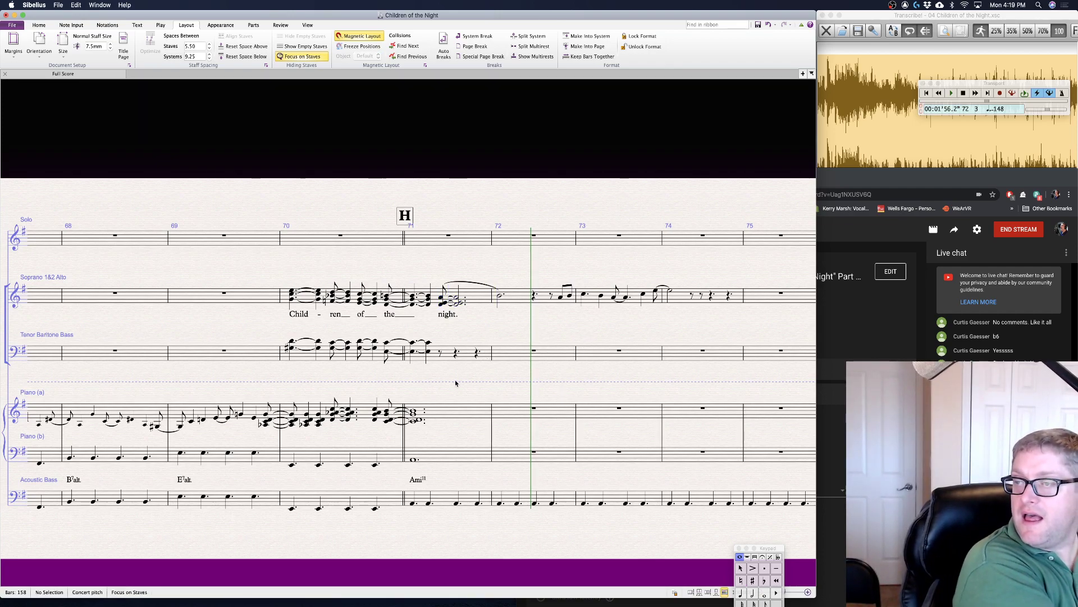
pyautogui.click(440, 349)
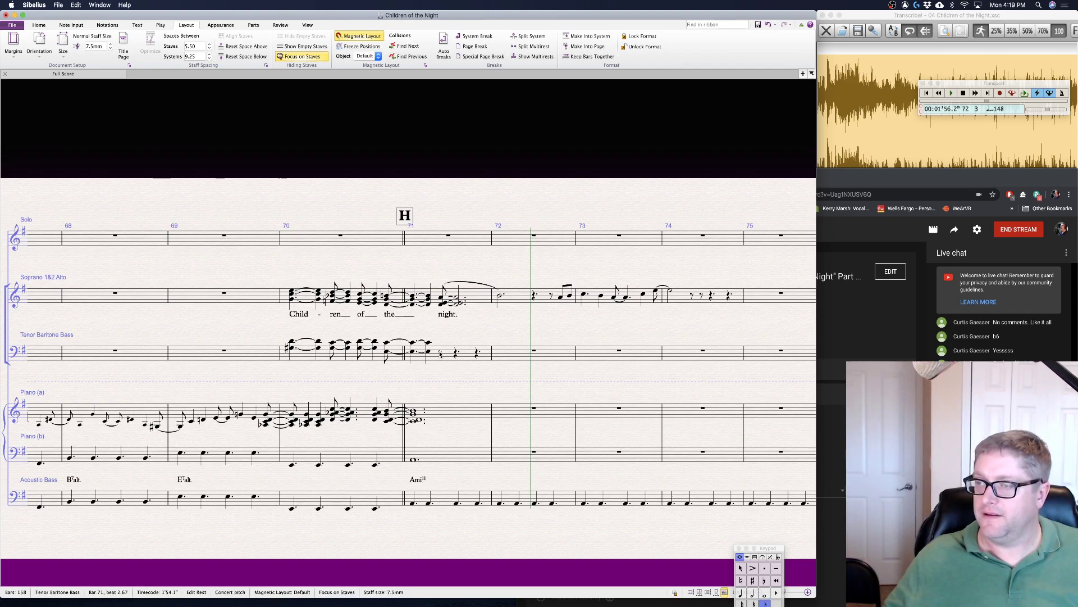
pyautogui.press('5')
pyautogui.press('.')
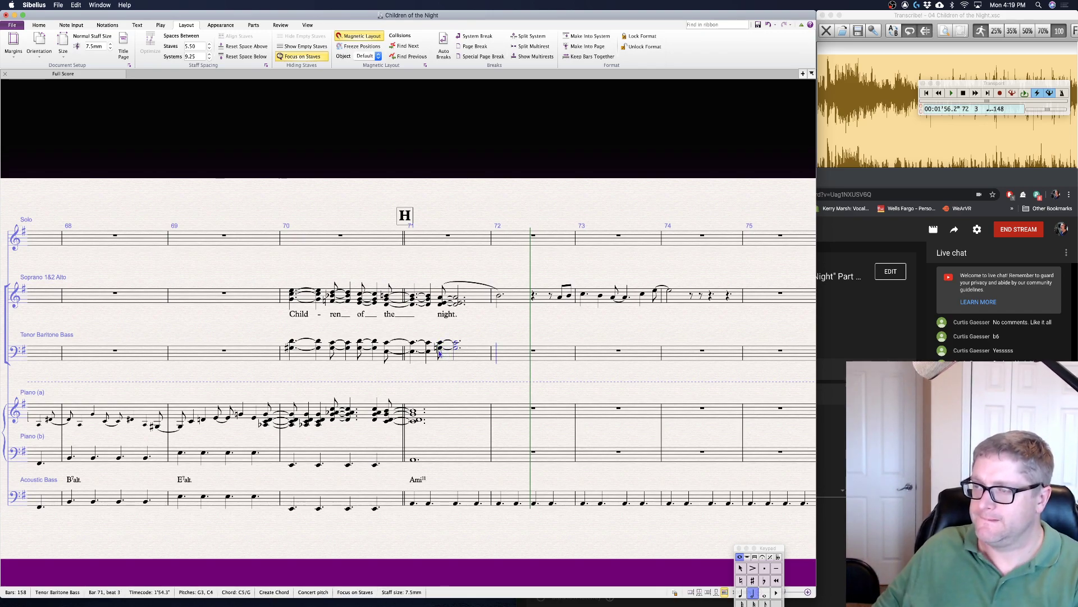
pyautogui.press('Escape')
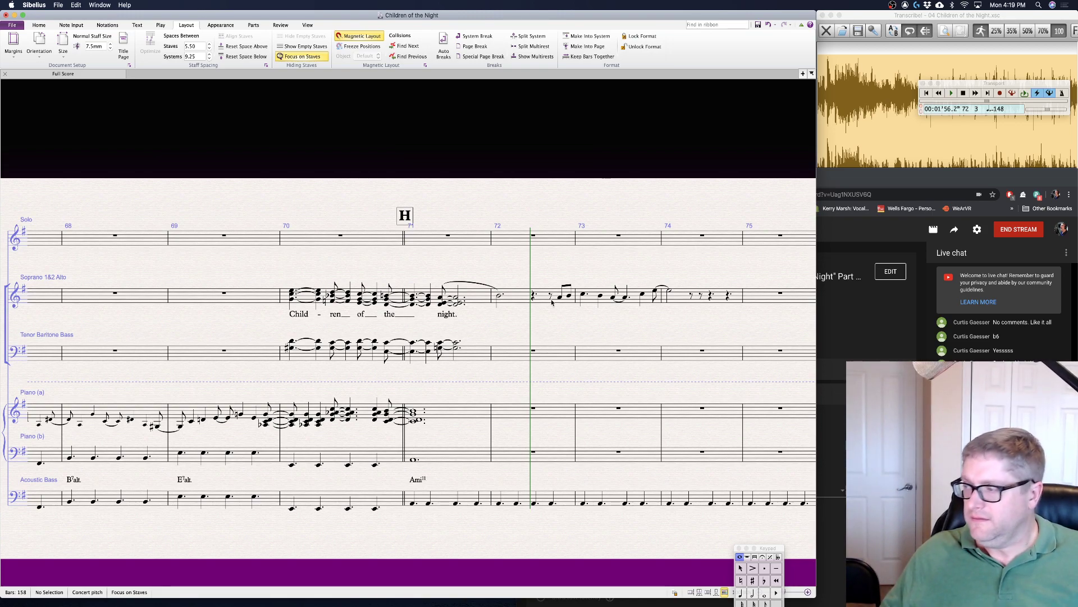
# - Fill beat 1 of bar 72 with dotted half-note chords: three notes in Soprano 1&2 Alto and C4, D4 in Tenor Baritone Bass
pyautogui.click(499, 296)
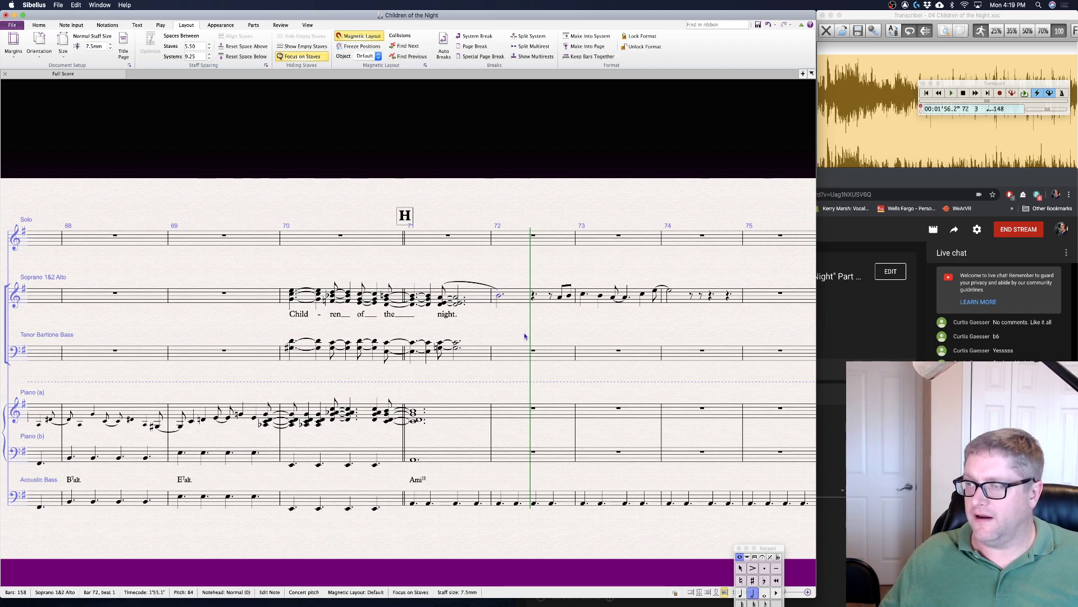
pyautogui.press('Escape')
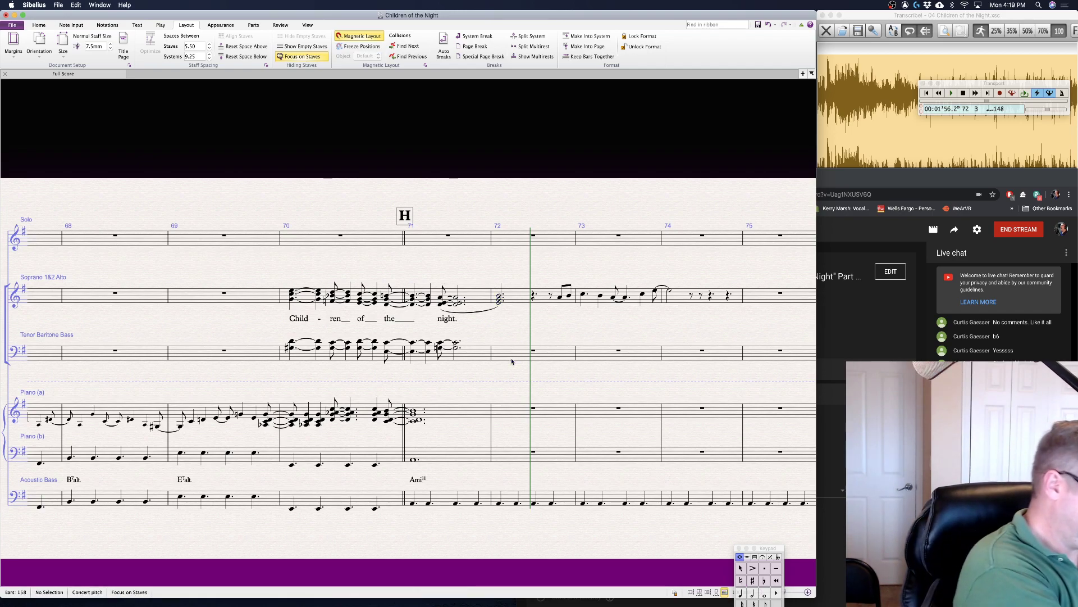
pyautogui.click(507, 351)
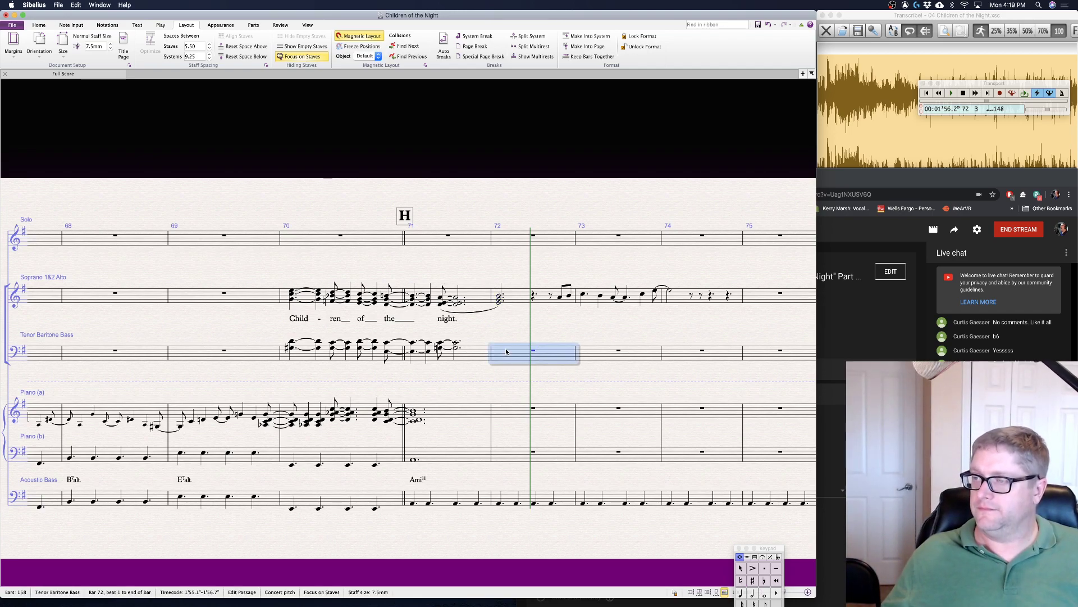
pyautogui.press('super+v')
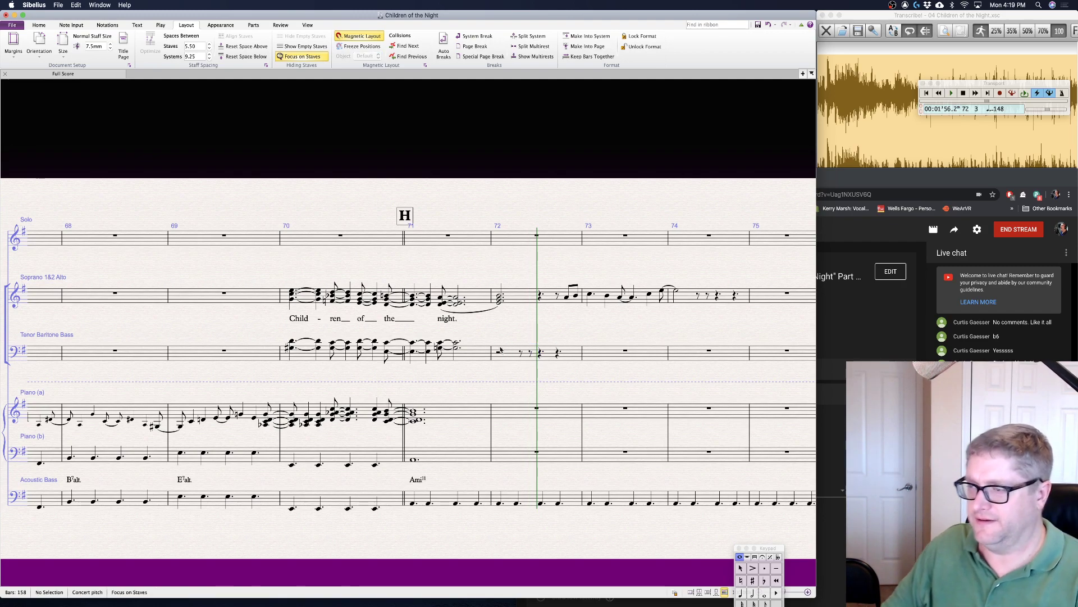
pyautogui.click(499, 353)
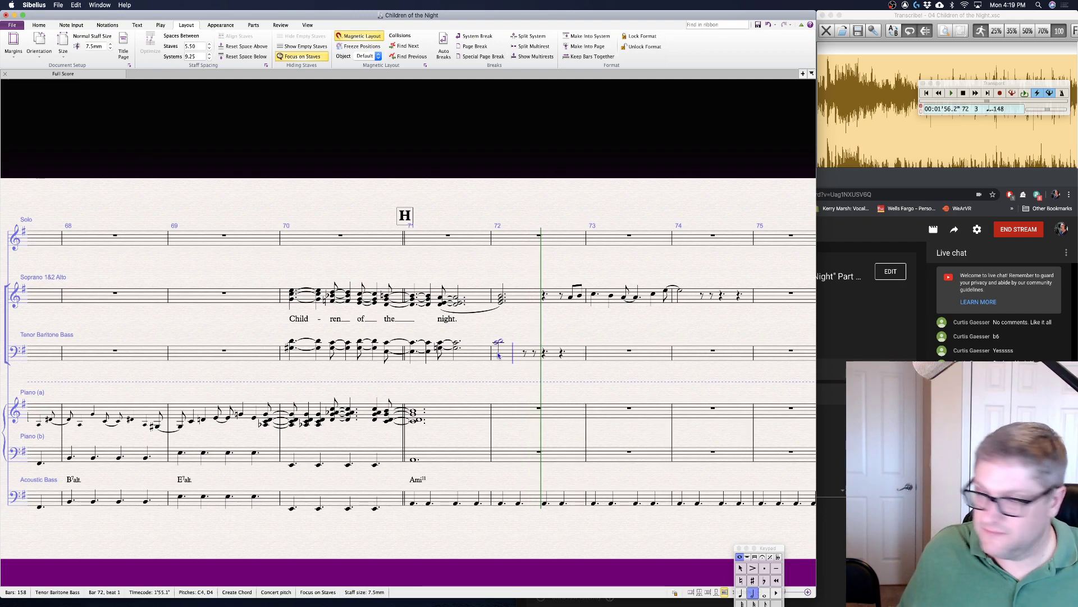
pyautogui.press('KP_Decimal')
pyautogui.press('Escape')
pyautogui.press('Escape')
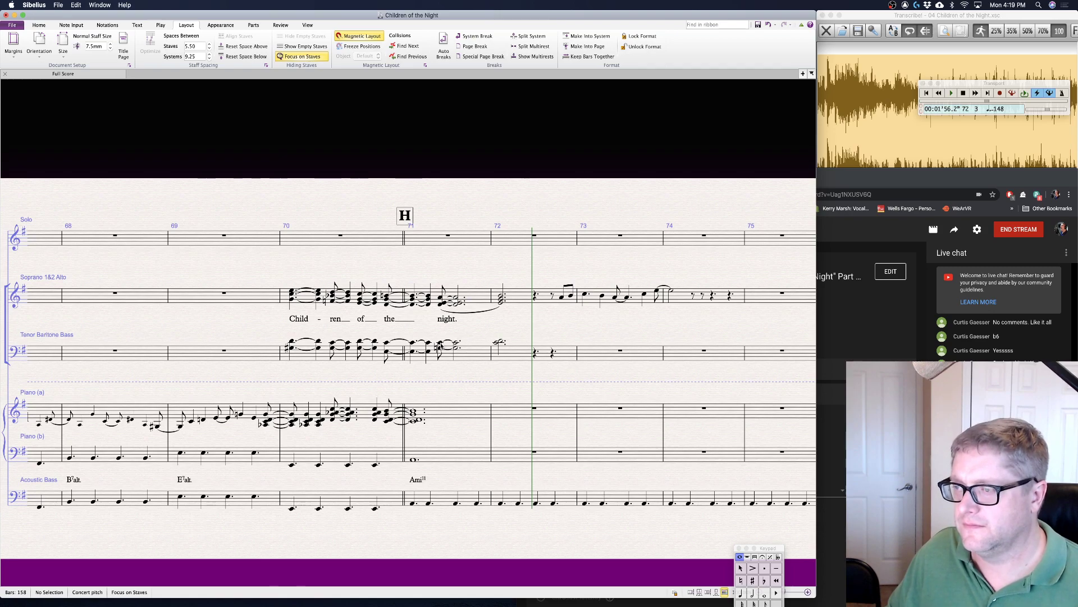
# - Add a slur in Tenor Baritone Bass from the "night" chord in bar 71 to the dotted half-note chord in bar 72
pyautogui.click(441, 342)
pyautogui.keyDown('shift'); pyautogui.click(500, 341); pyautogui.keyUp('shift')
pyautogui.press('s')
pyautogui.press('Escape')
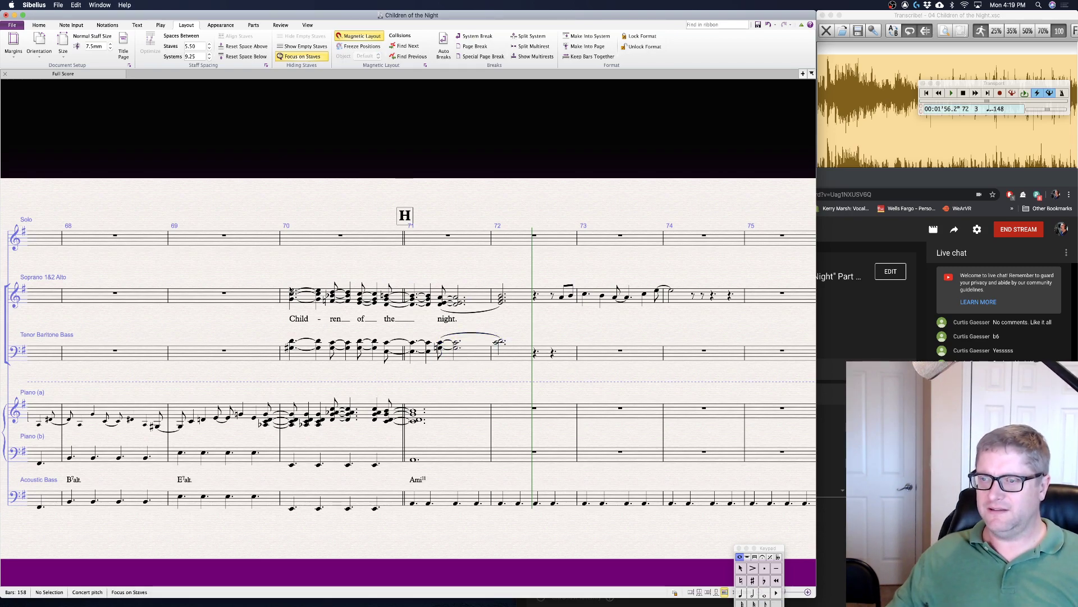
# - Play the score back from bar 70 to check the harmonized "Children of the night" phrase
pyautogui.click(291, 293)
pyautogui.press('p')
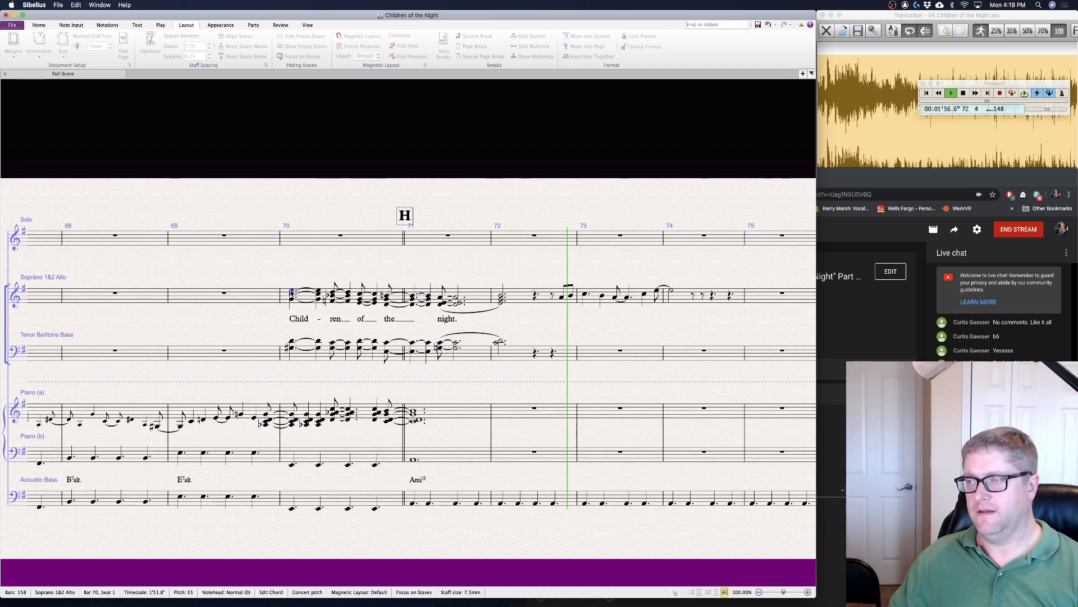
pyautogui.press('space')
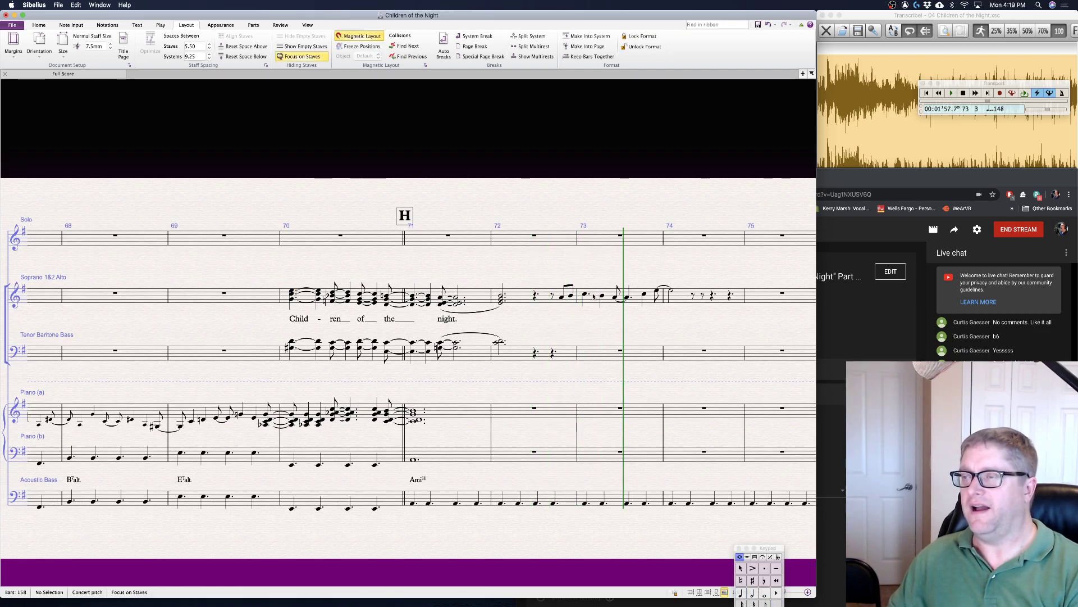
pyautogui.press('Escape')
# - Fill the Tenor Baritone Bass chords in bar 70 to three notes: G#3, D4, E4 on beats 1 and 2, and G#3, C4, D4 on beat 3
pyautogui.hscroll(5, 561, 322)
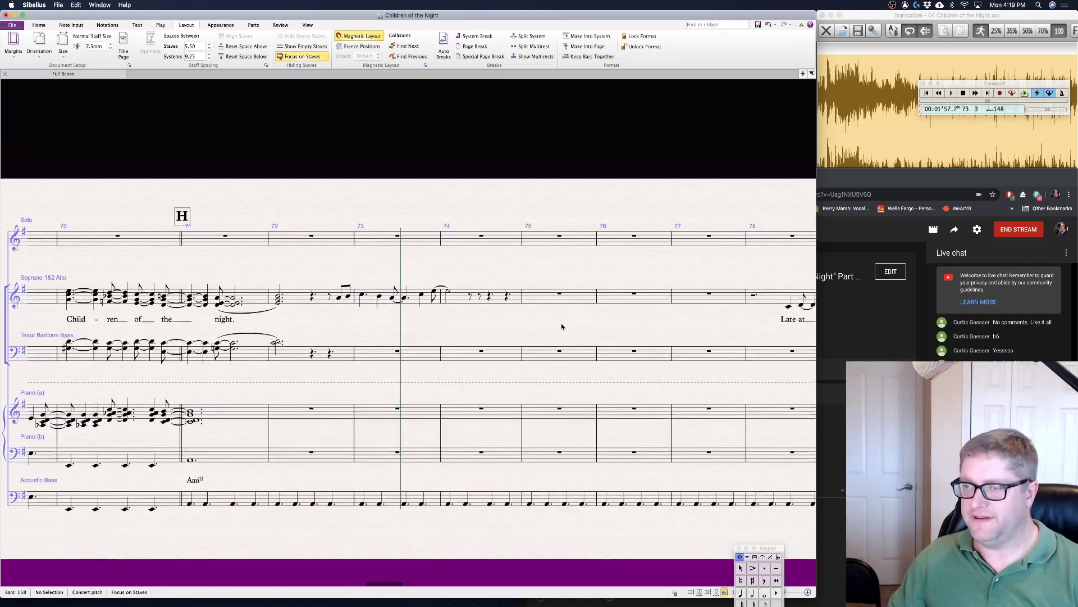
pyautogui.hscroll(-3, 562, 326)
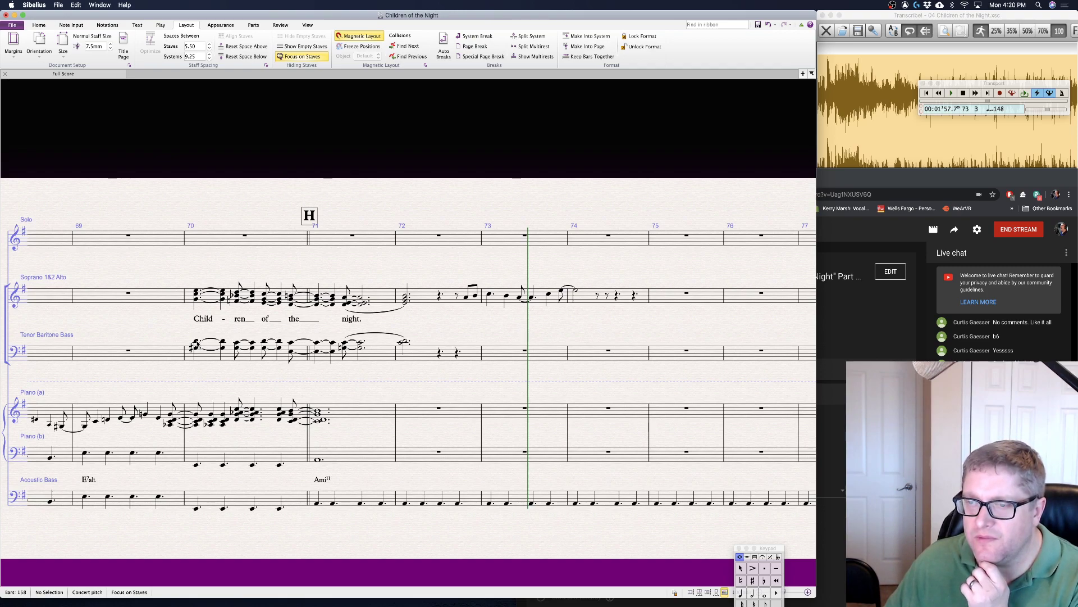
pyautogui.click(196, 342)
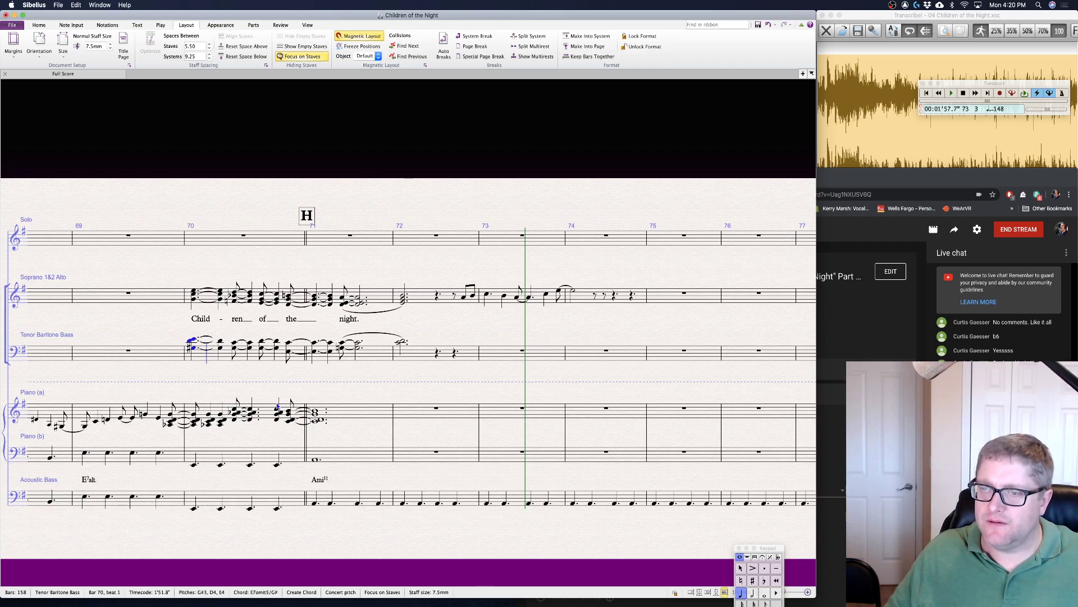
pyautogui.press('Right')
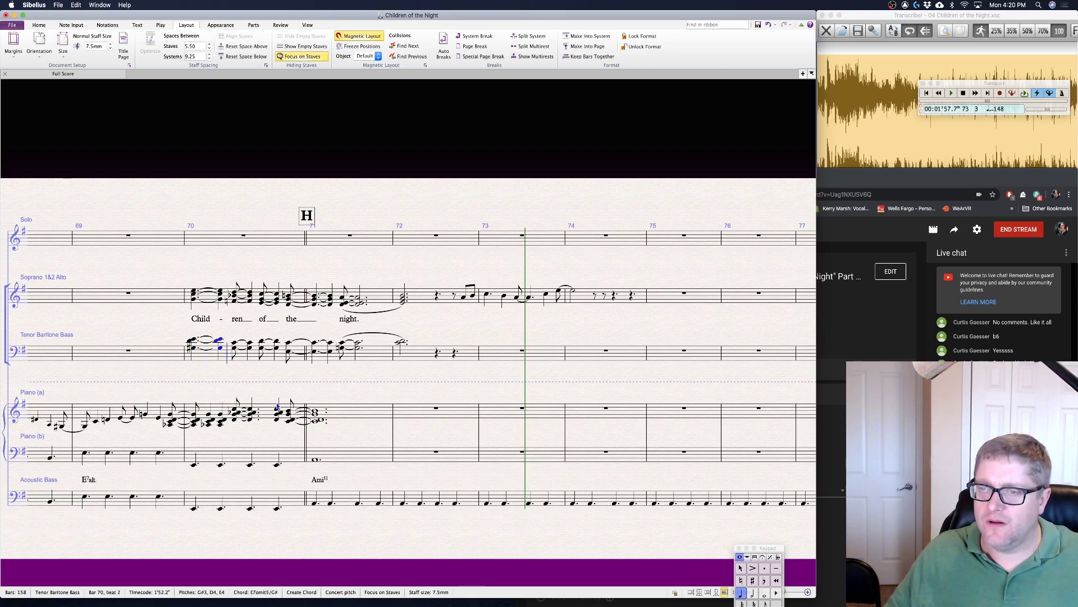
pyautogui.press('Right')
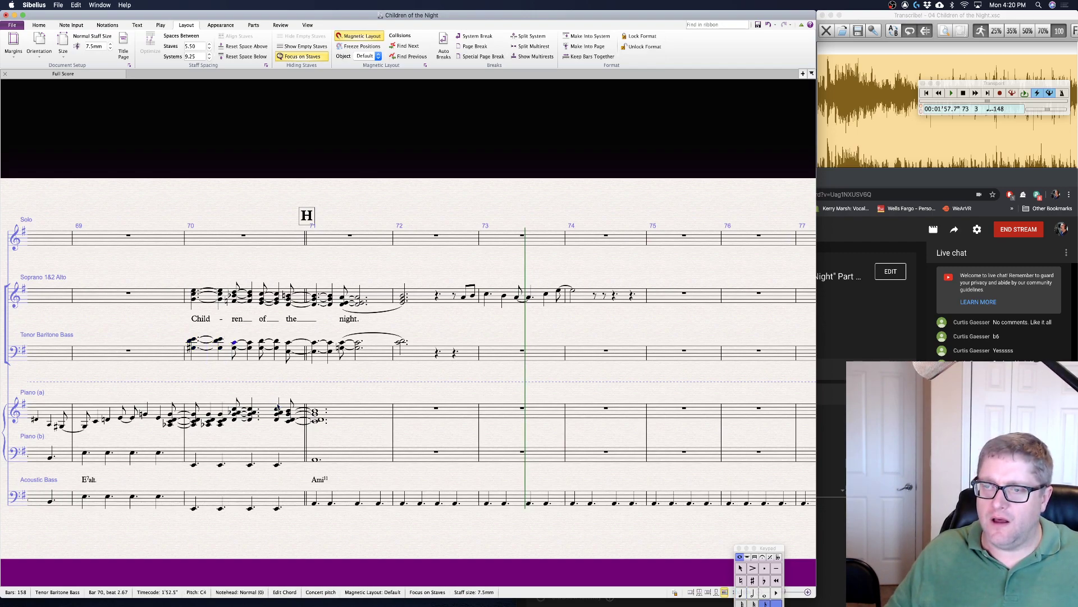
pyautogui.press('Right')
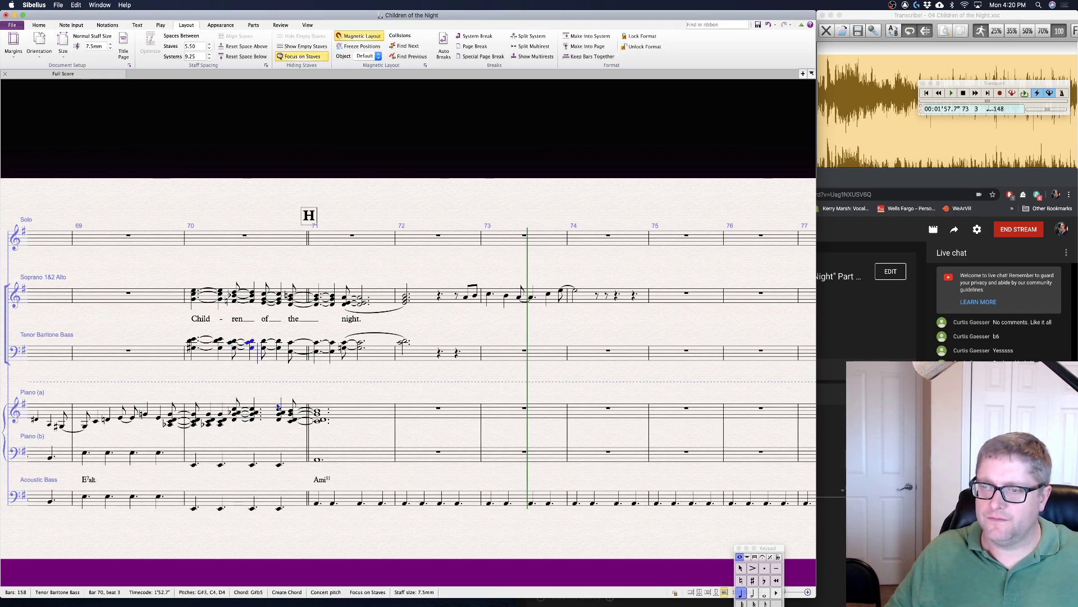
pyautogui.press('Right')
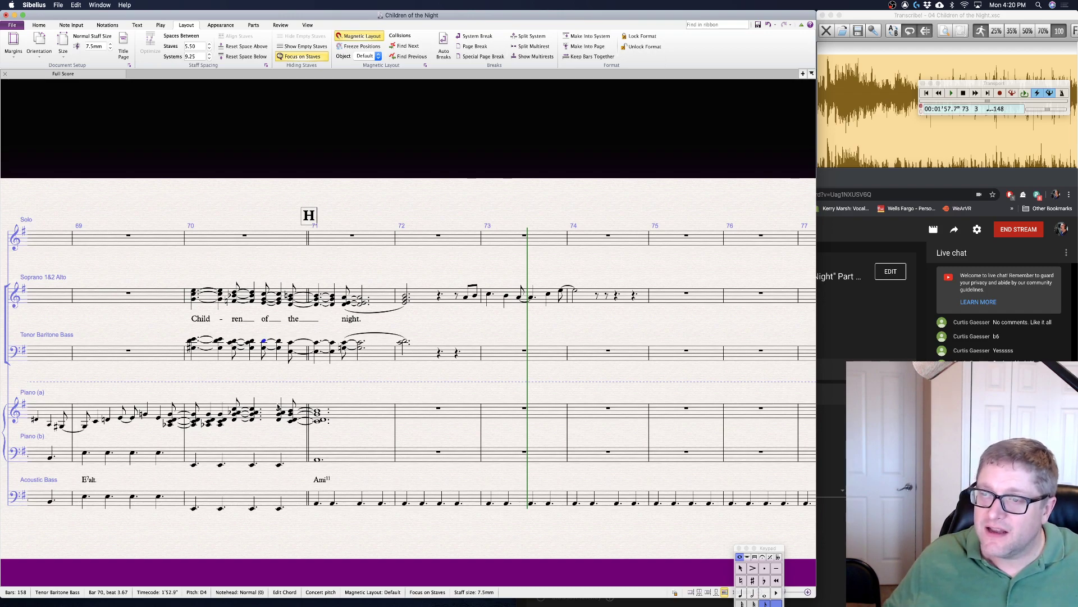
# - Fill the following Tenor Baritone Bass chords with G#3, C4, D4 through bar 70 beat 4, and E3, B3, C4 from beat 4.67 to bar 71 beat 2
pyautogui.press('4')
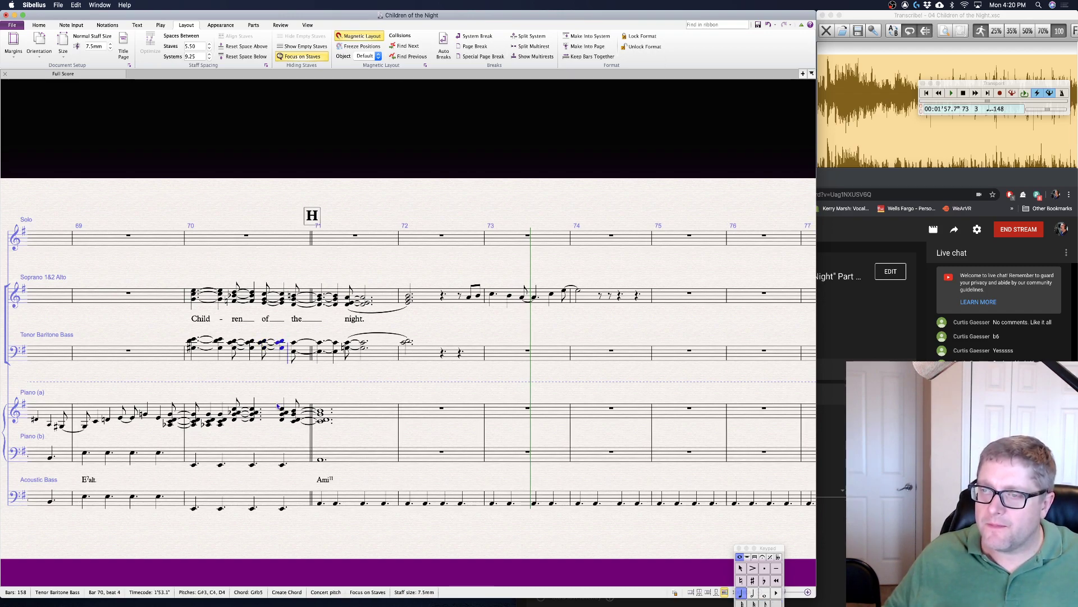
pyautogui.press('3')
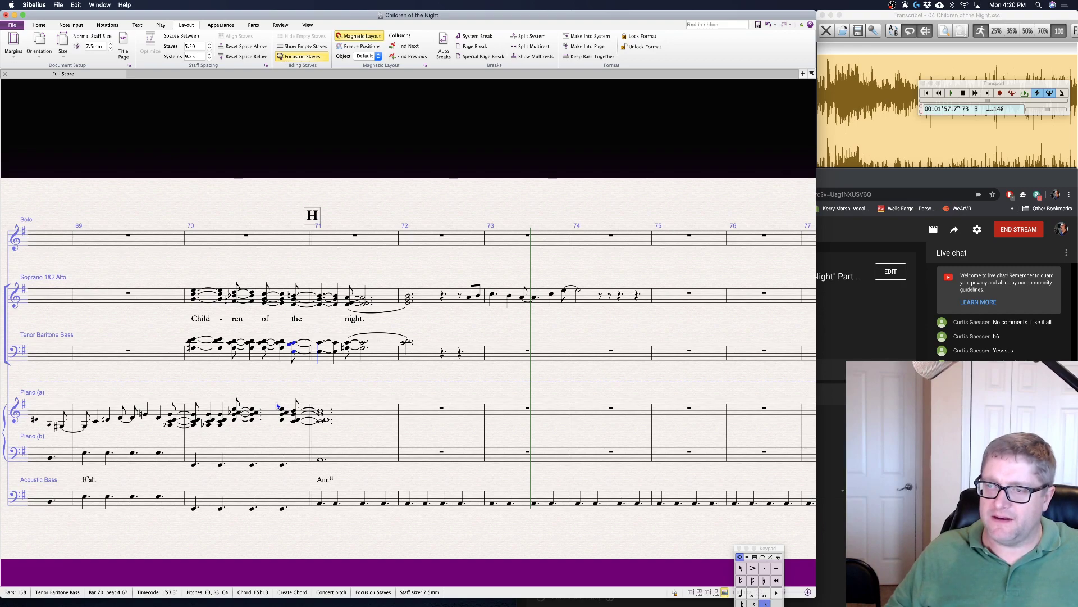
pyautogui.press('4')
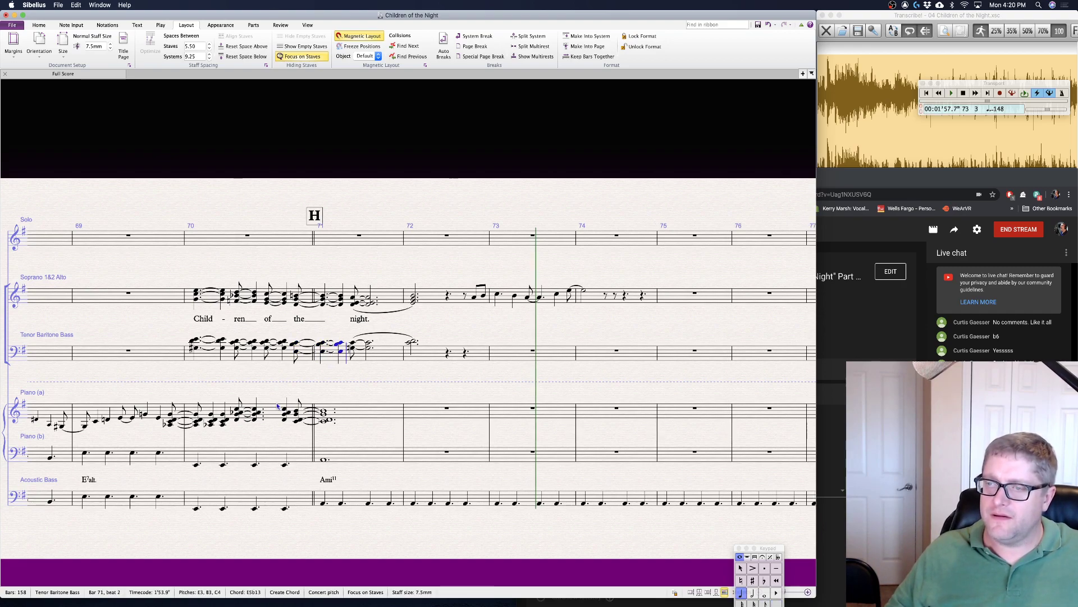
# - Complete the Tenor Baritone Bass "night" chord in bar 71 as G3, A3, C4 and add a third note to the dotted half-note chord in bar 72
pyautogui.press('Right')
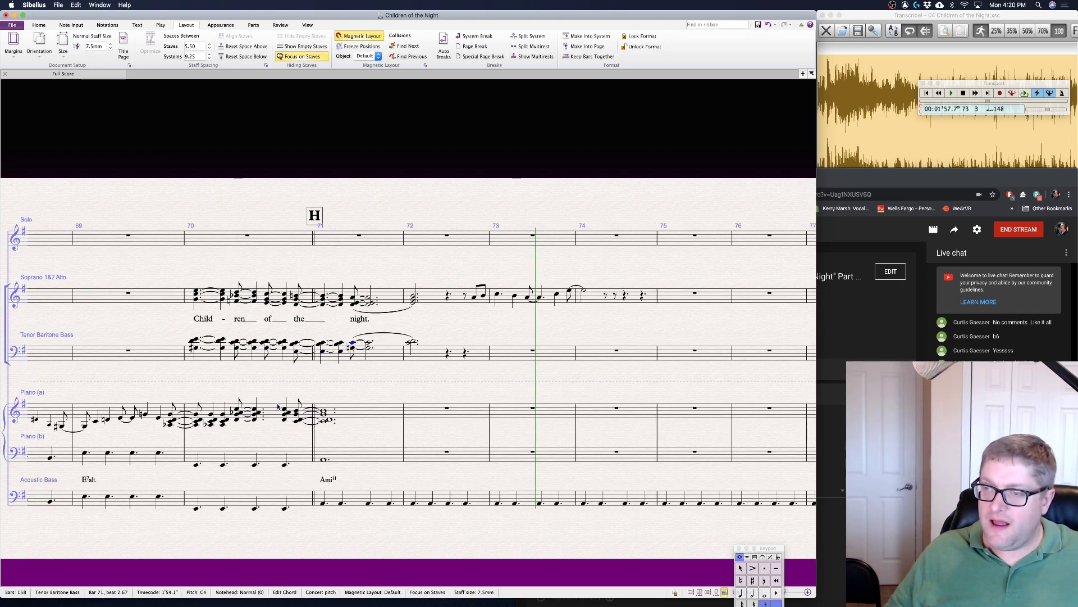
pyautogui.press('4')
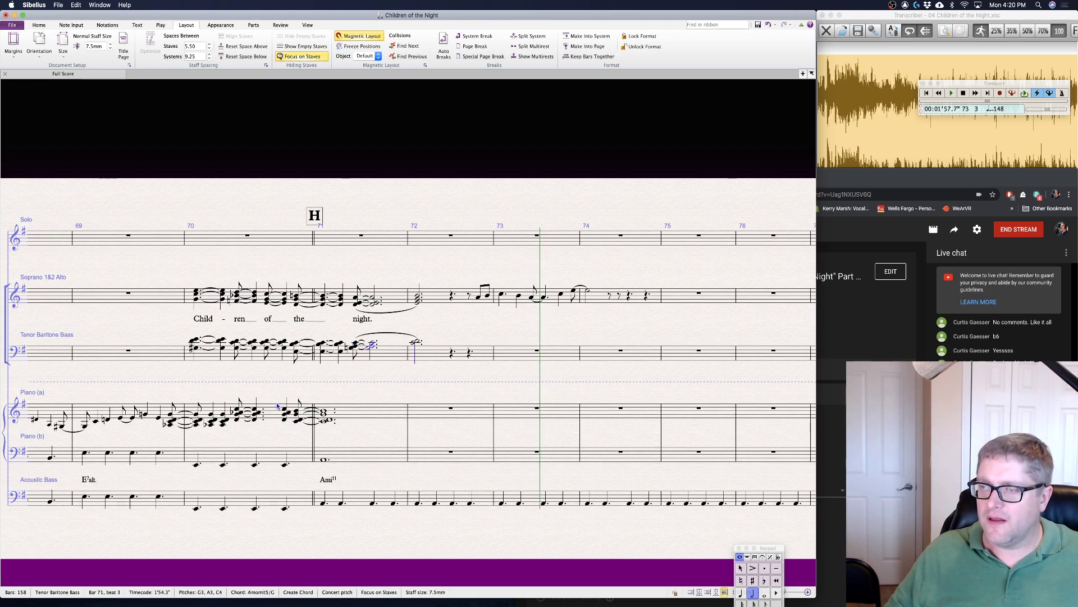
pyautogui.press('Escape')
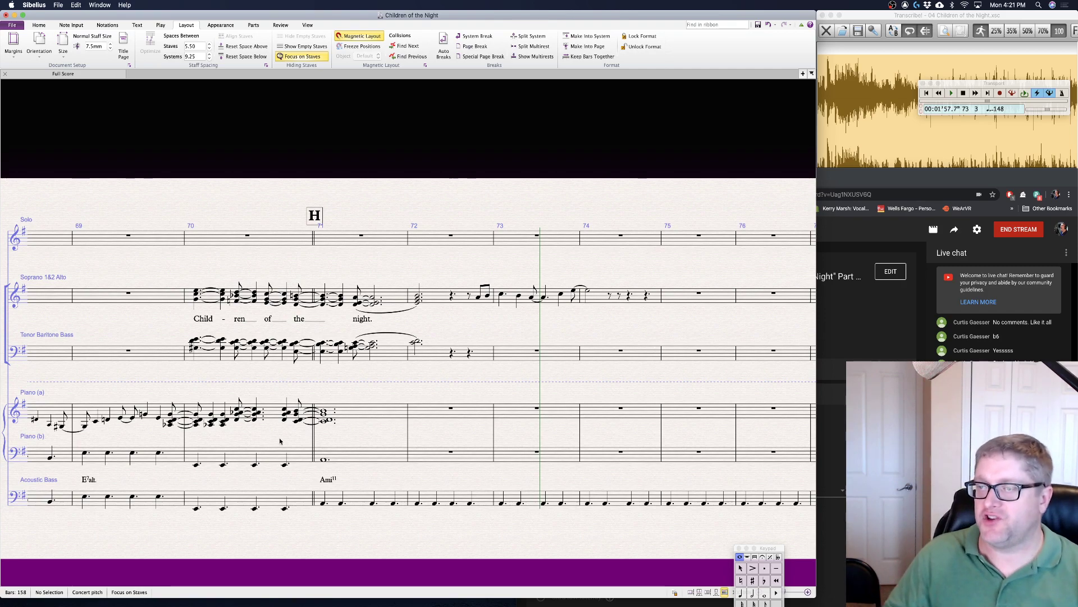
pyautogui.click(417, 342)
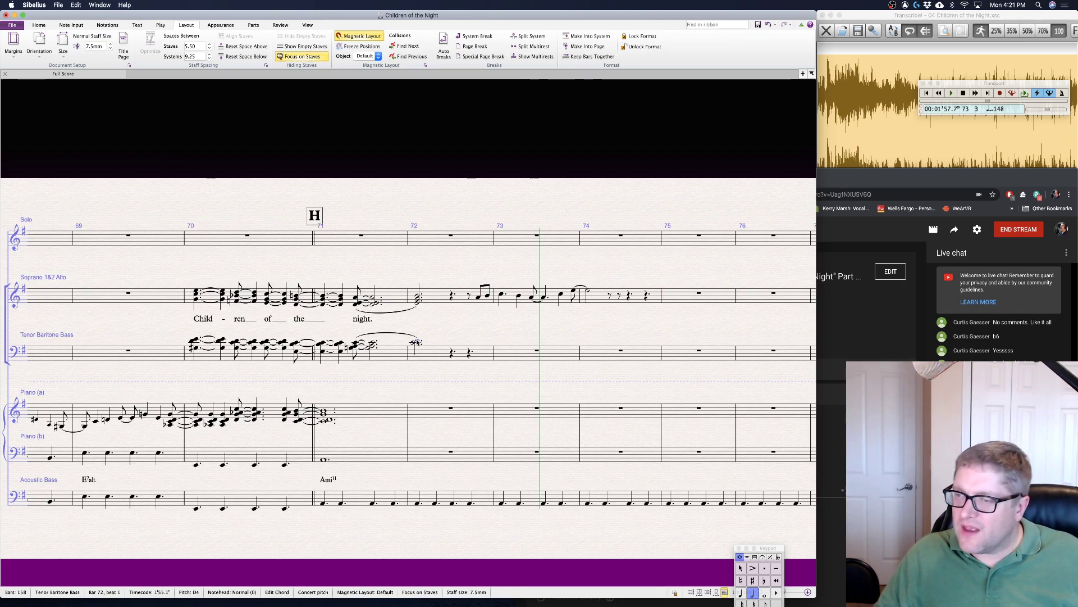
pyautogui.press('Escape')
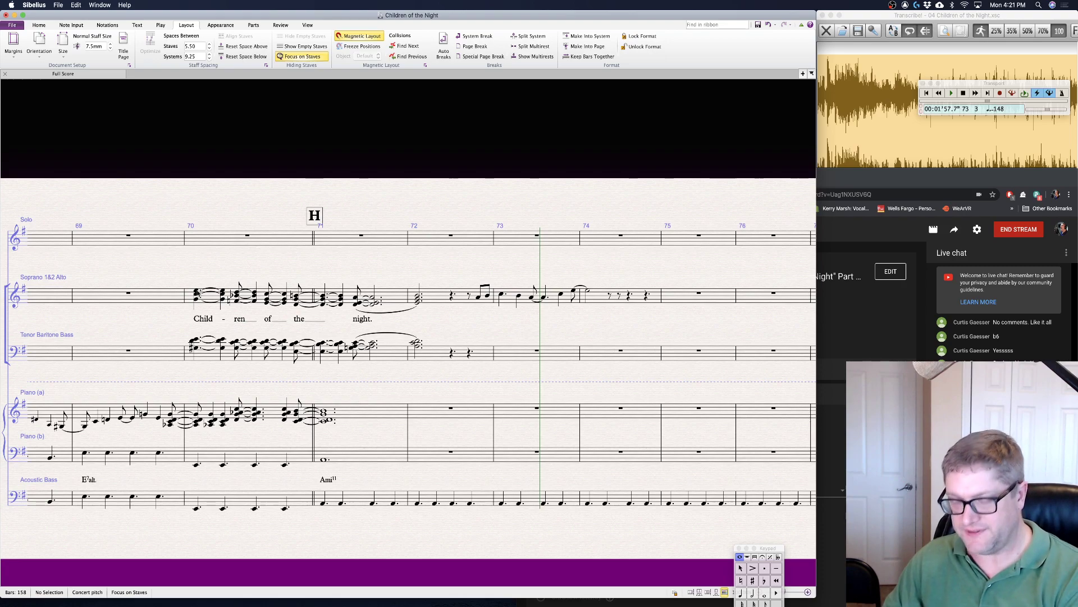
# - Play the score back from bar 70 to check the three-note Tenor Baritone Bass voicings under "Children of the night"
pyautogui.click(196, 293)
pyautogui.press('p')
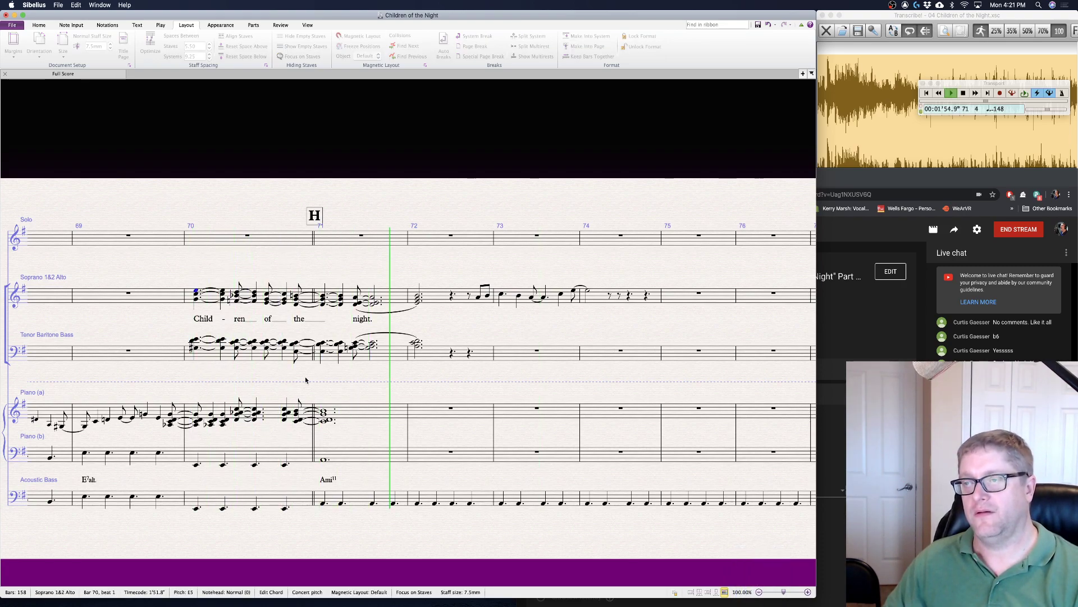
# - Play back the vocal passage on "Children of the night" in both vocal staves, from bar 70 into bar 73
pyautogui.press('Escape')
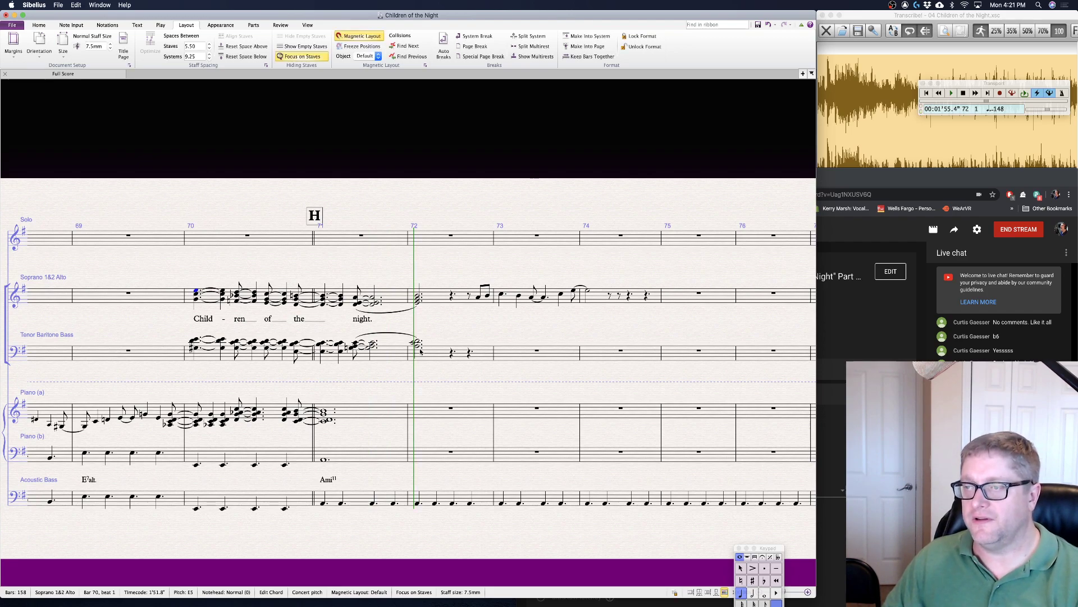
pyautogui.keyDown('shift'); pyautogui.click(418, 349); pyautogui.keyUp('shift')
pyautogui.press('space')
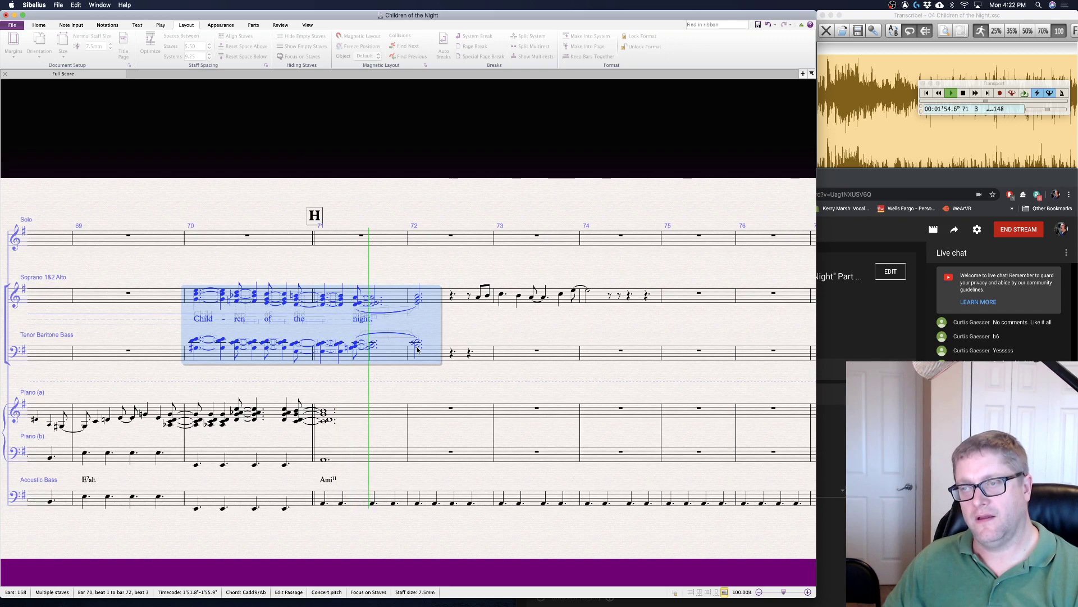
pyautogui.click(440, 373)
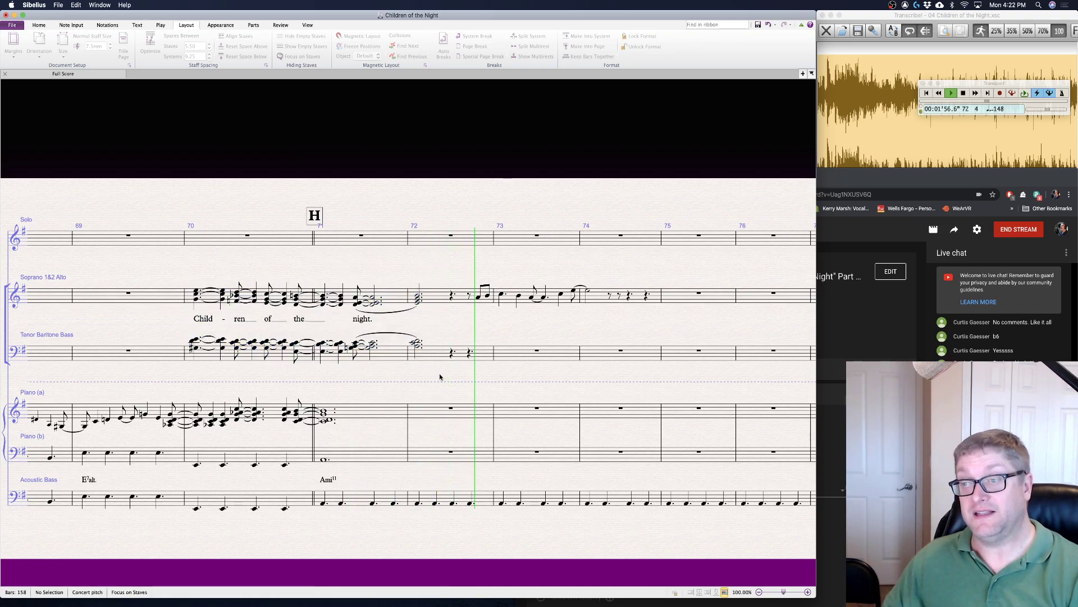
pyautogui.press('space')
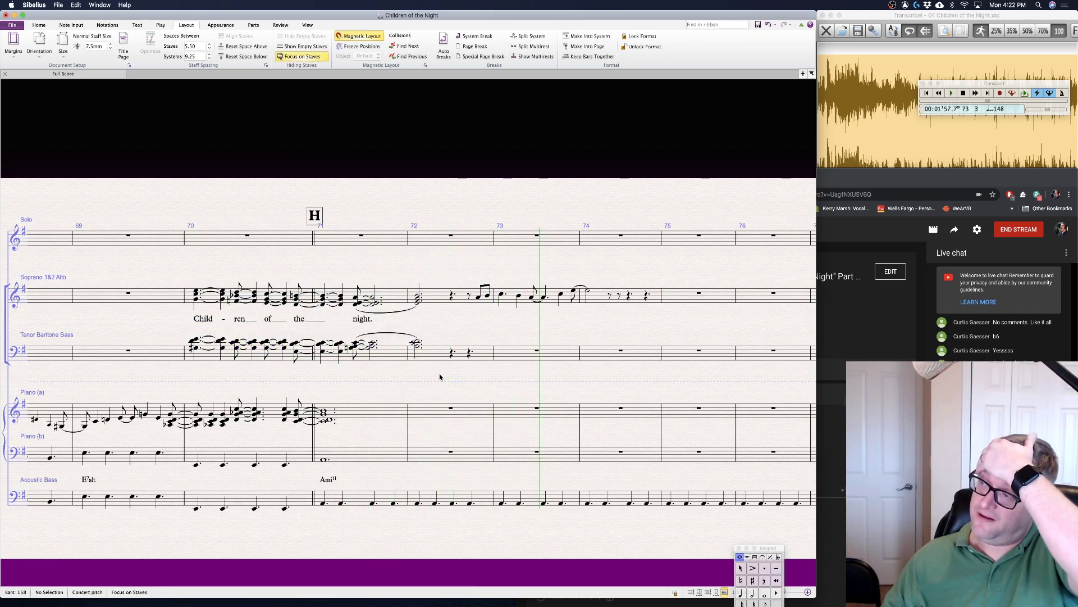
# - Play back the score from the "into the darkness" pickup in bar 52 through the start of bar 68
pyautogui.hscroll(5, 441, 376)
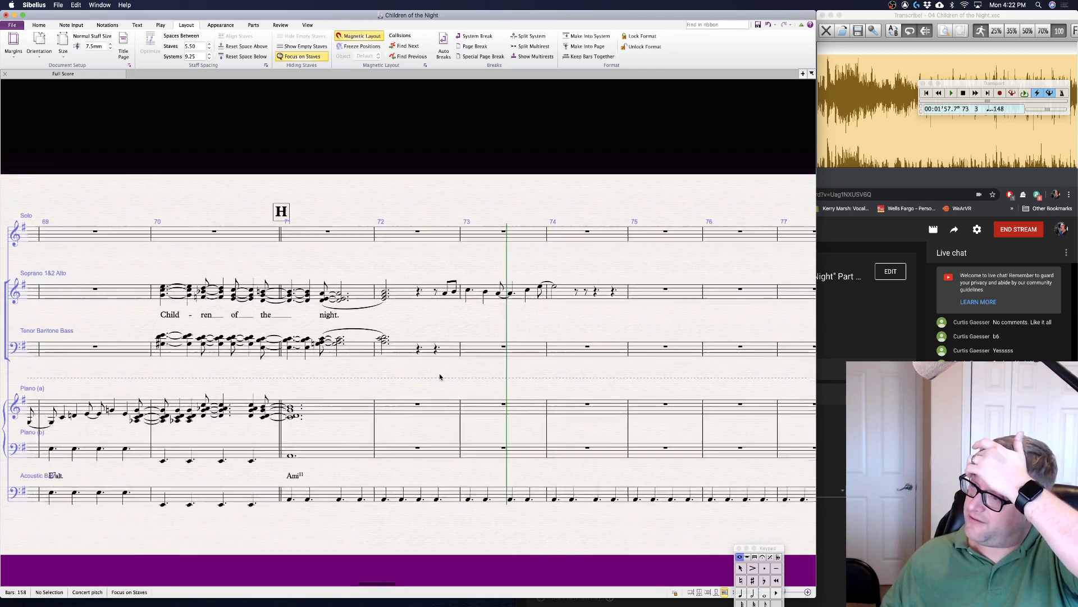
pyautogui.hscroll(3, 395, 369)
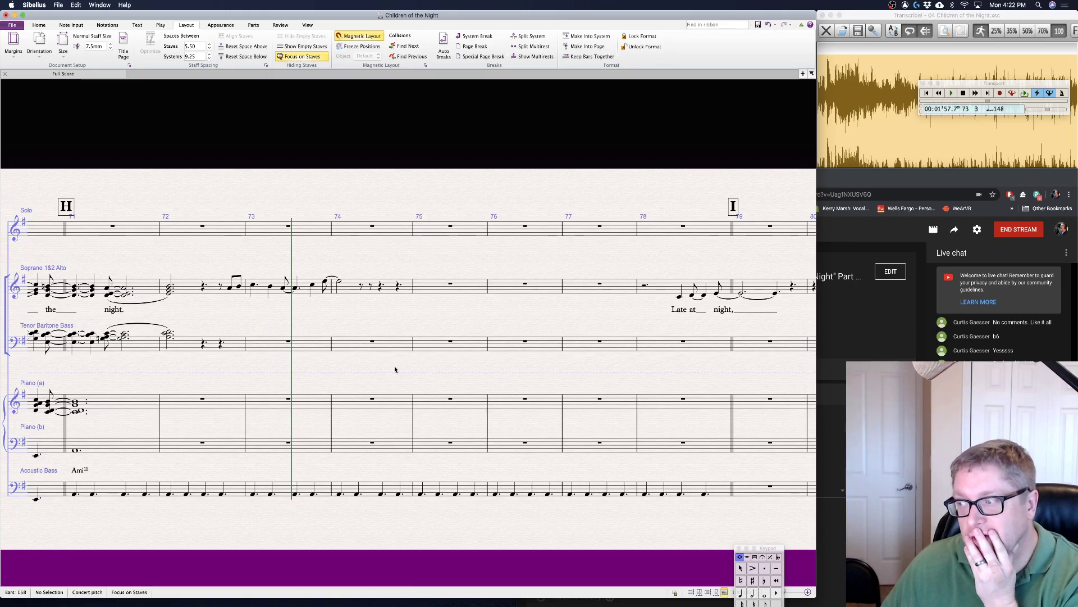
pyautogui.hscroll(-10, 395, 369)
pyautogui.hscroll(5, 395, 369)
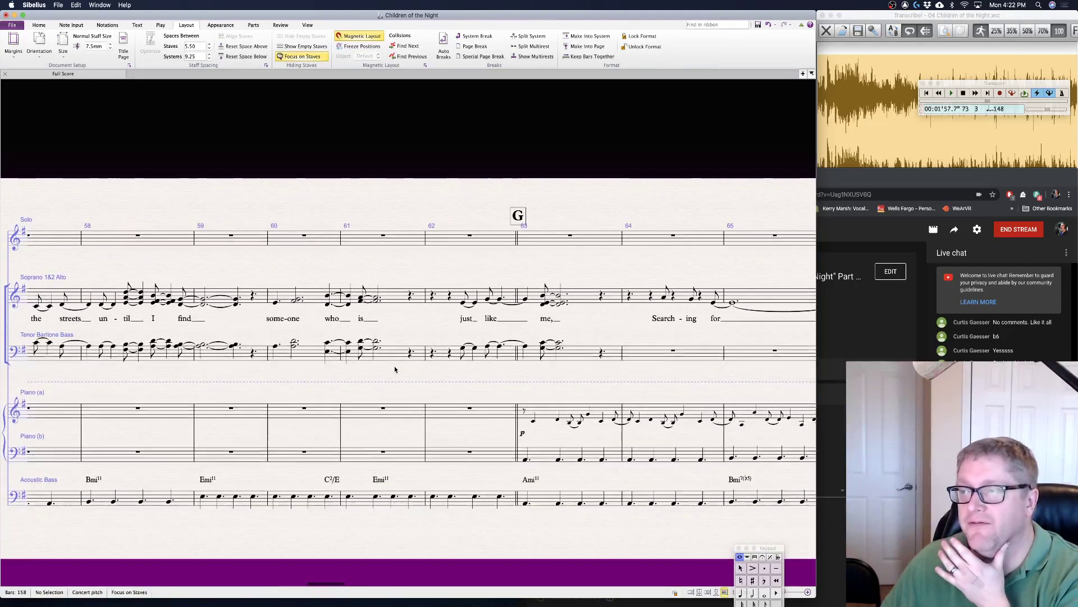
pyautogui.hscroll(-5, 395, 369)
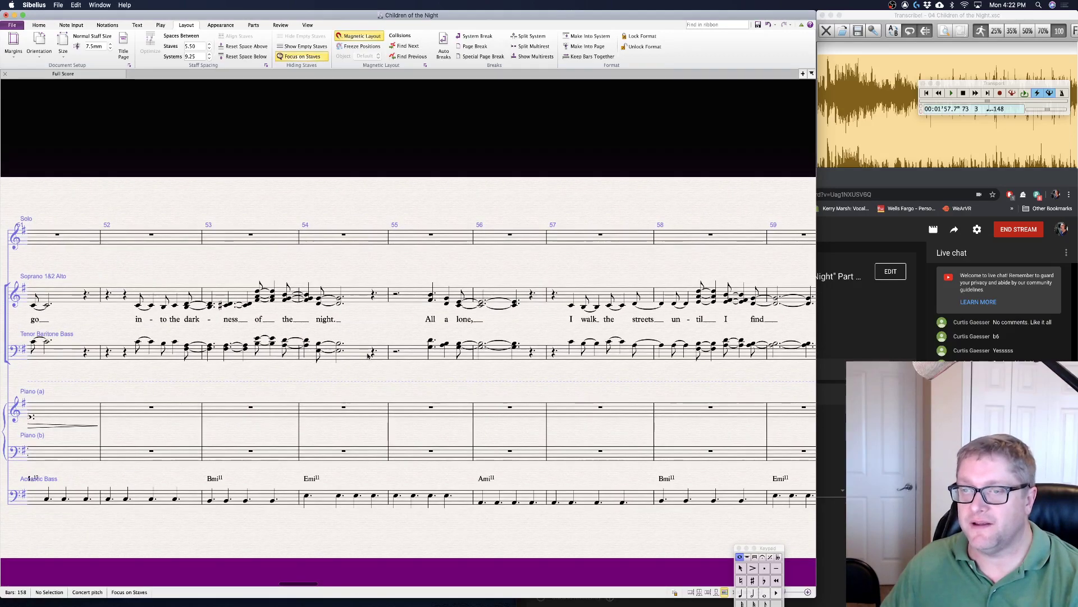
pyautogui.click(139, 306)
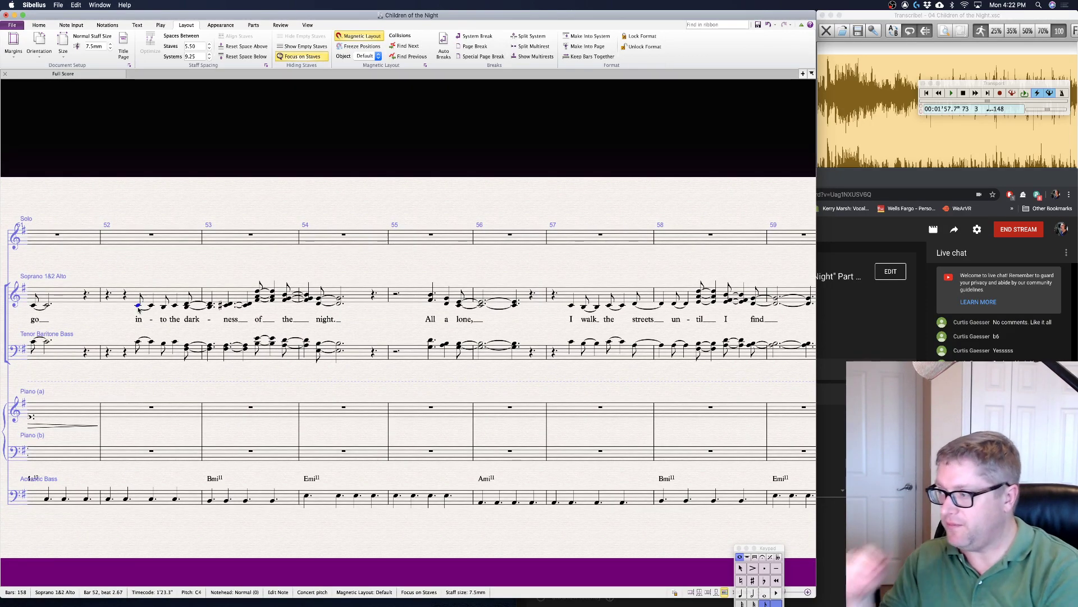
pyautogui.press('space')
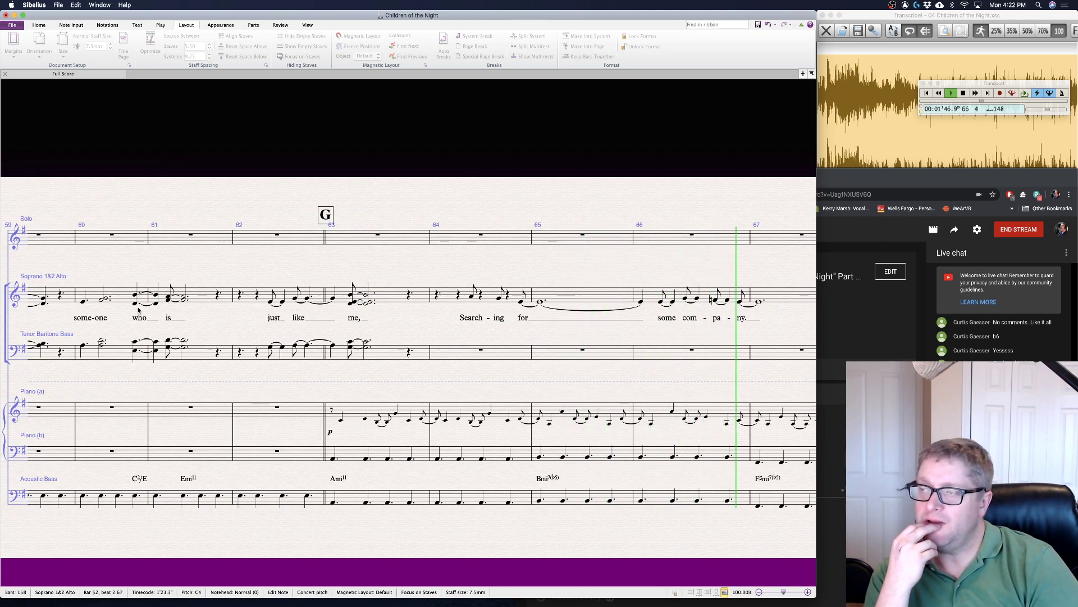
pyautogui.press('space')
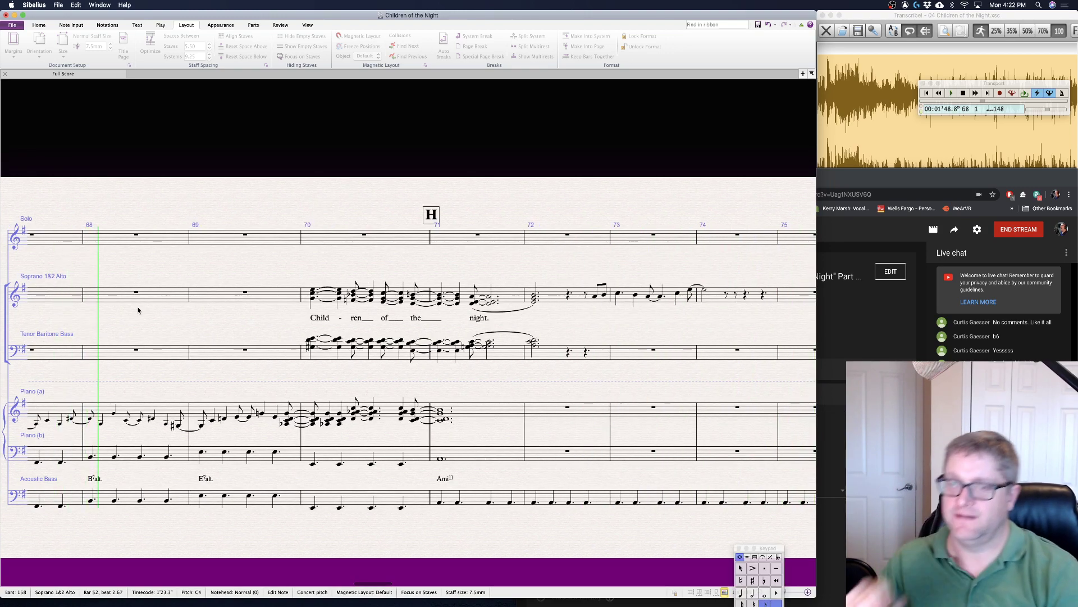
# - In bar 64 of the Tenor Baritone Bass staff, enter eighth notes C4 and B3 ending beats 2 and 3, each after a quarter rest
pyautogui.hscroll(-5, 191, 375)
pyautogui.hscroll(-5, 191, 375)
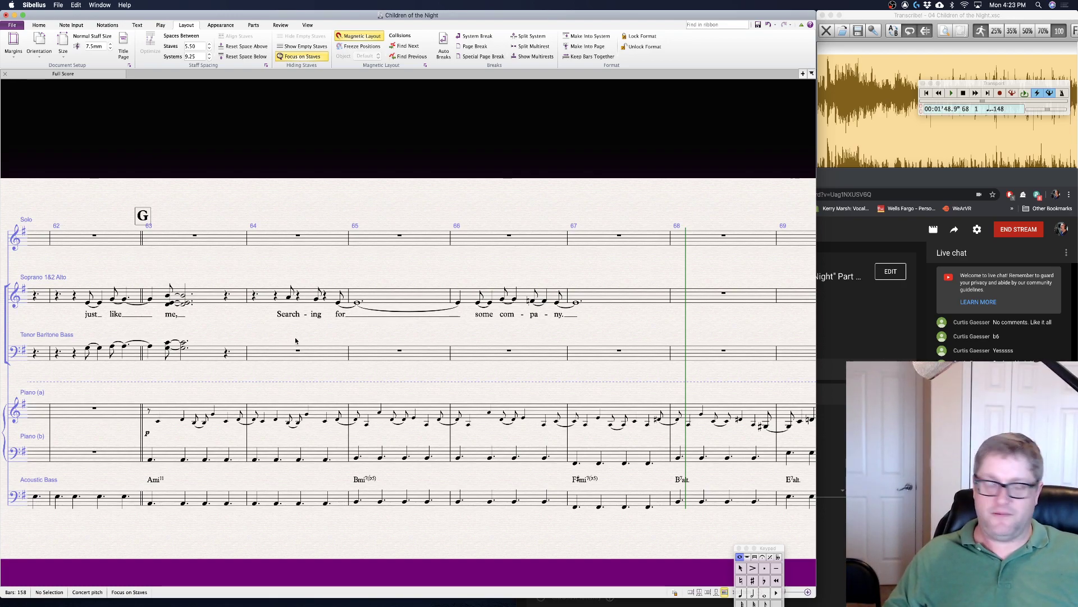
pyautogui.click(273, 353)
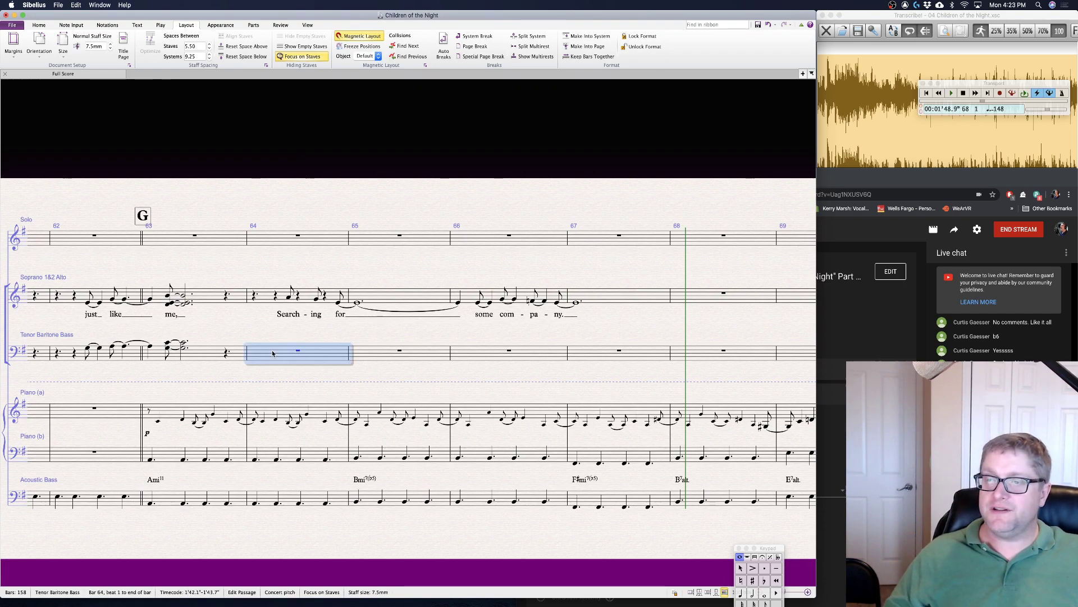
pyautogui.press('4')
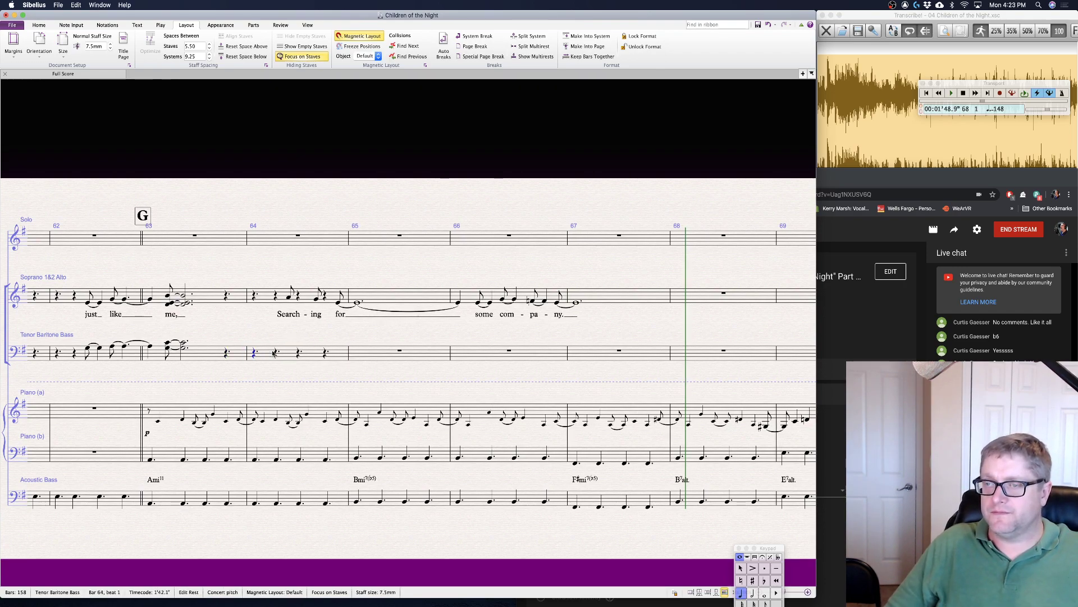
pyautogui.press('Right')
pyautogui.press('3')
pyautogui.press('c')
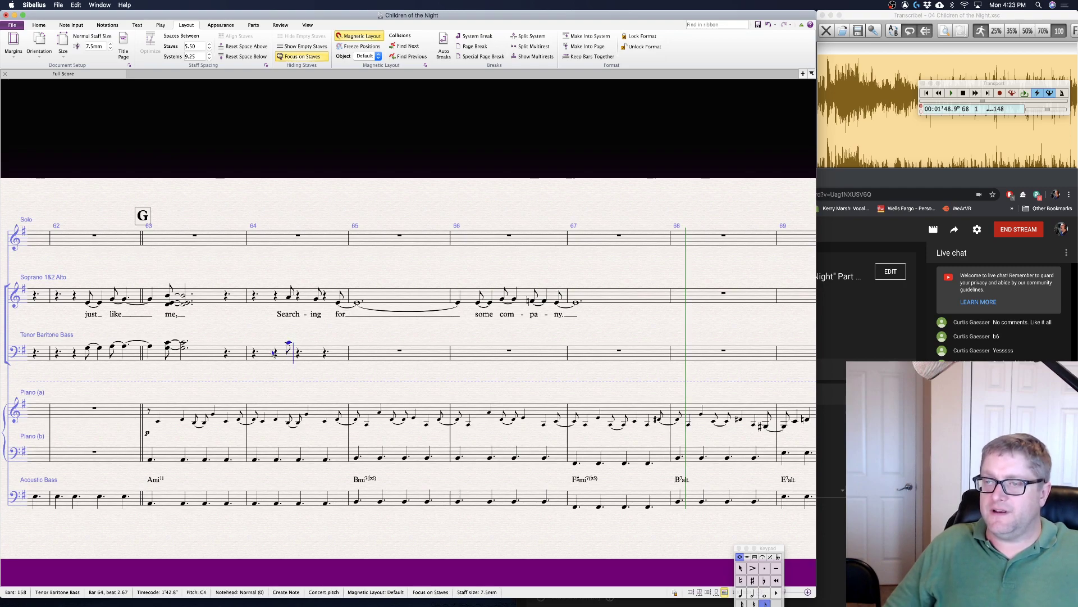
pyautogui.press('4')
pyautogui.press('0')
pyautogui.press('3')
pyautogui.press('b')
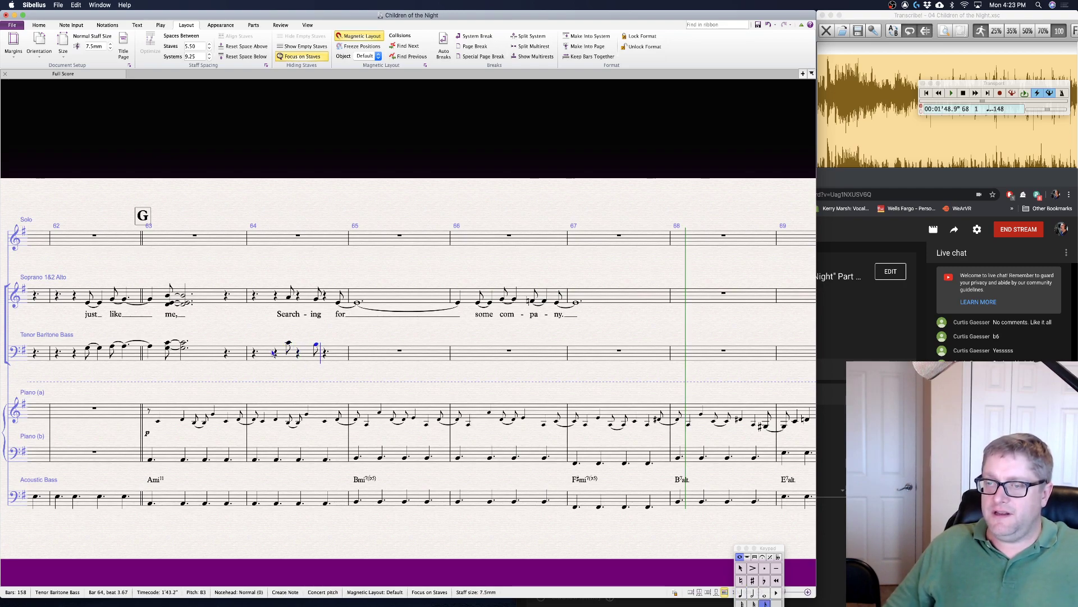
# - Enter an A3–D4 eighth-note chord at the end of bar 64, sustained as a dotted whole through bar 65 into a quarter in bar 66
pyautogui.press('4')
pyautogui.press('0')
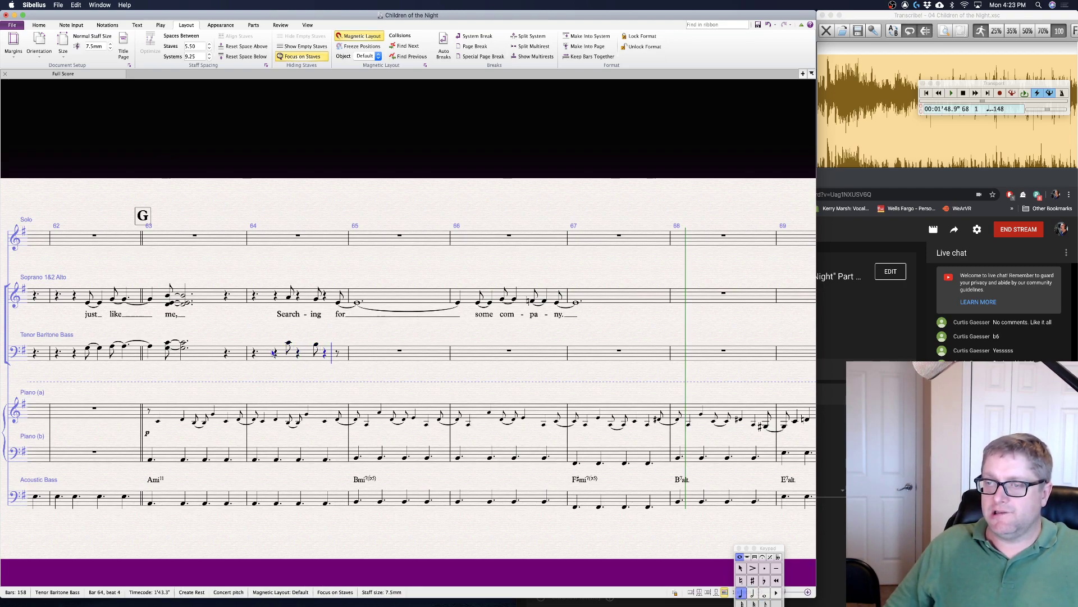
pyautogui.press('a')
pyautogui.press('4')
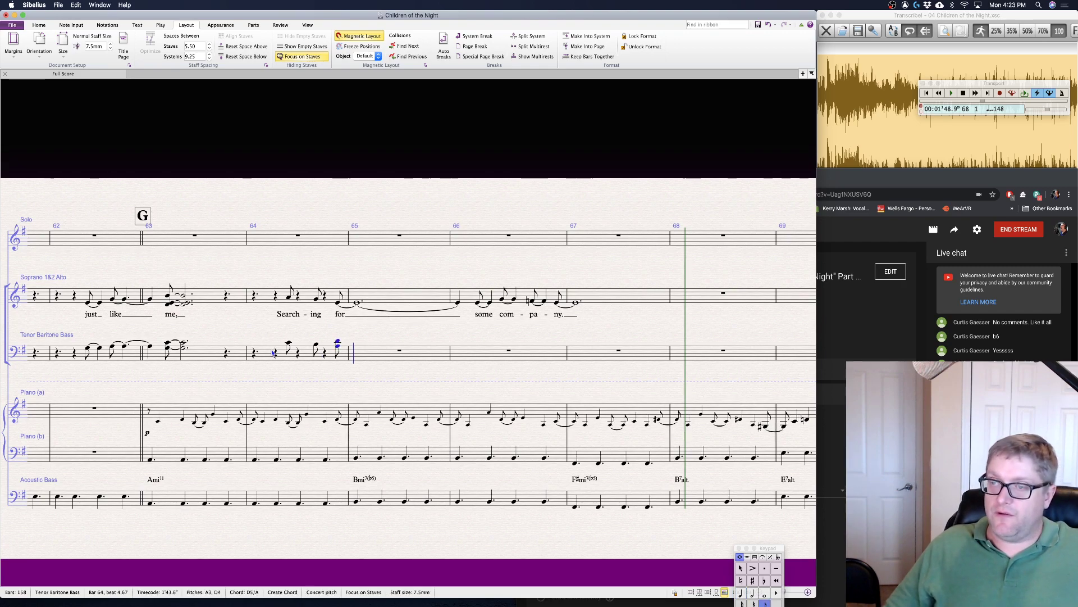
pyautogui.press('6')
pyautogui.press('Return')
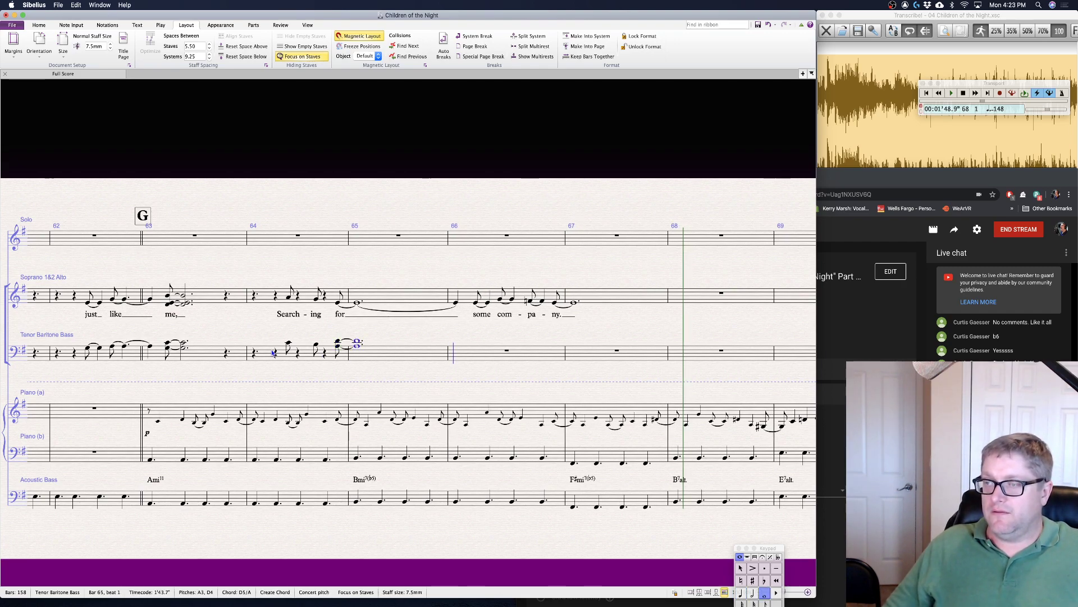
pyautogui.press('Return')
pyautogui.press('4')
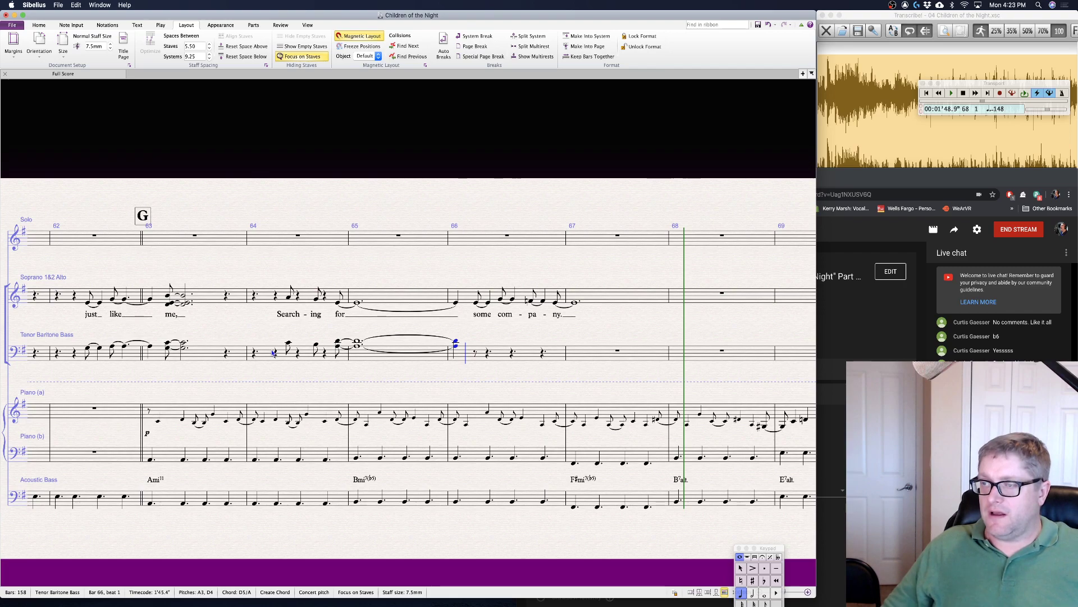
# - Repeat the A3–D4 chord in bar 66 as an eighth ending beat 1 and a quarter on beat 2
pyautogui.press('3')
pyautogui.press('r')
pyautogui.press('Escape')
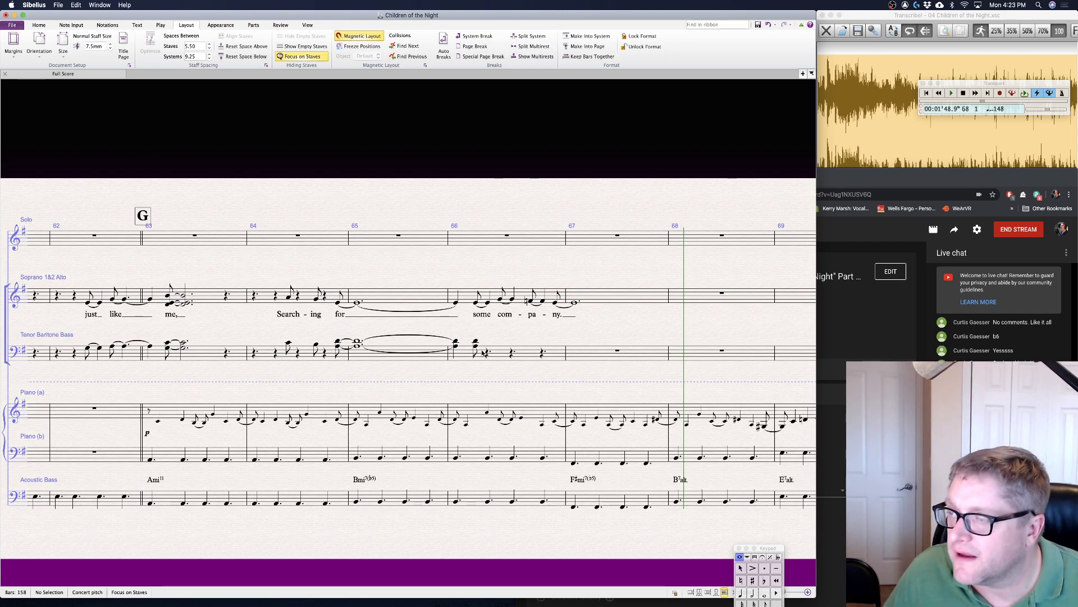
pyautogui.click(483, 351)
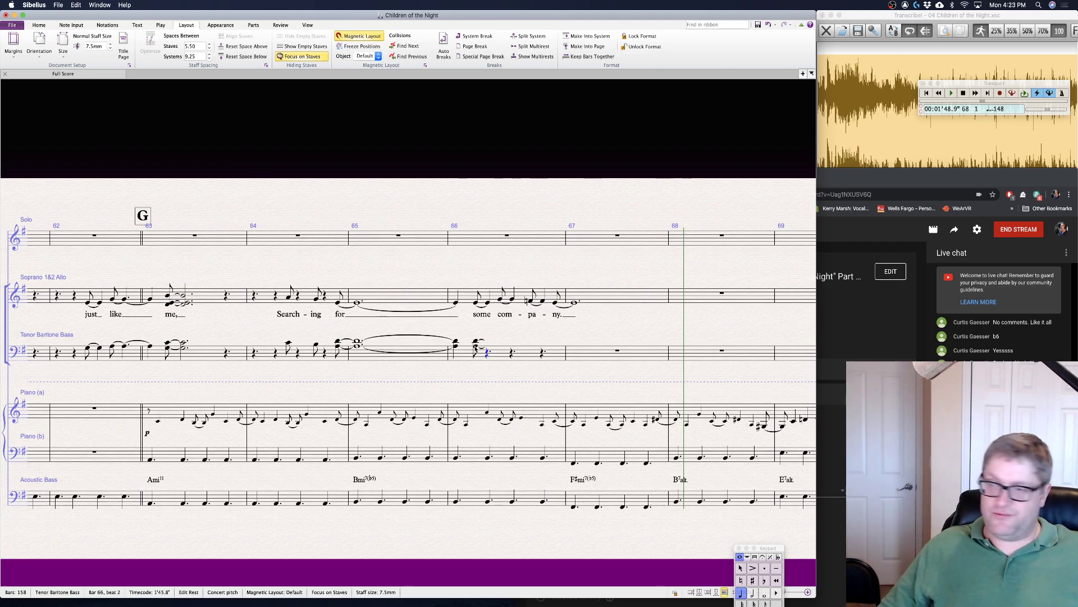
pyautogui.press('a')
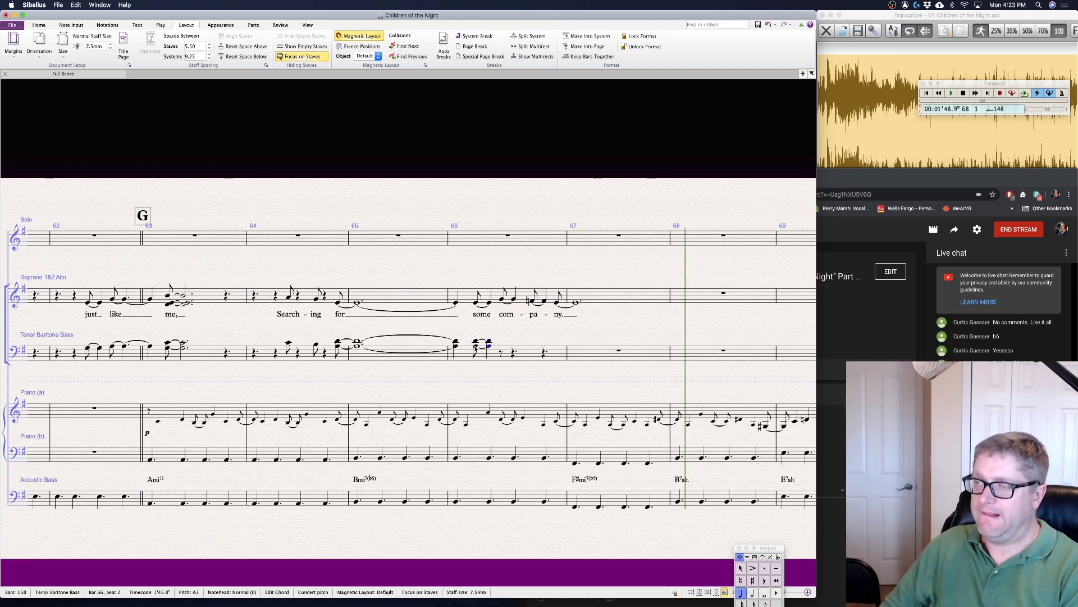
pyautogui.press('Escape')
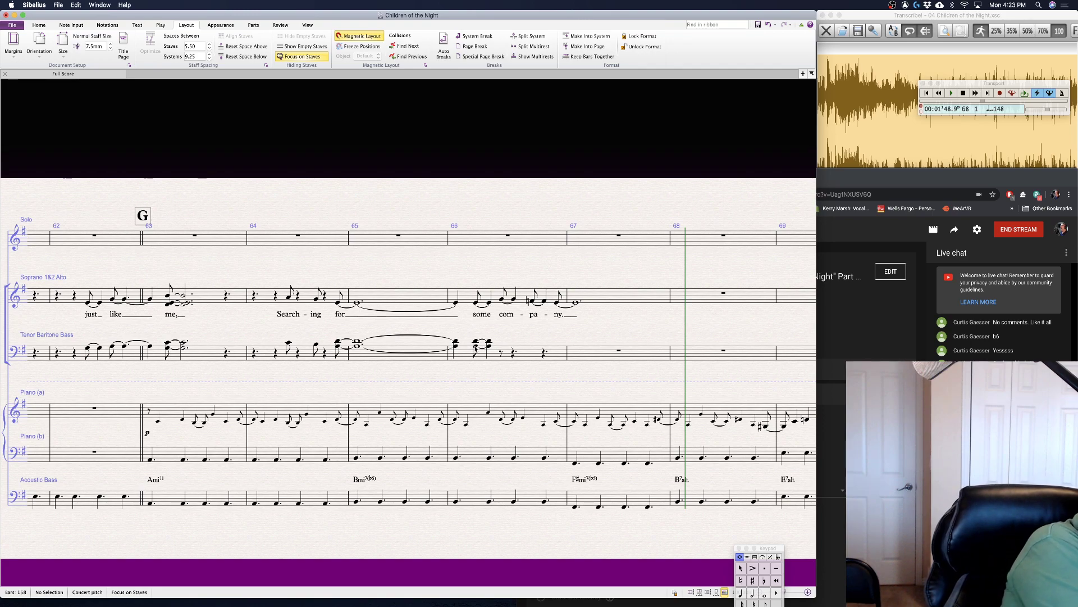
# - Continue bar 66 with a B3–D4 eighth and quarter, followed by an A3–D4 eighth and a quarter on beat 4
pyautogui.click(500, 353)
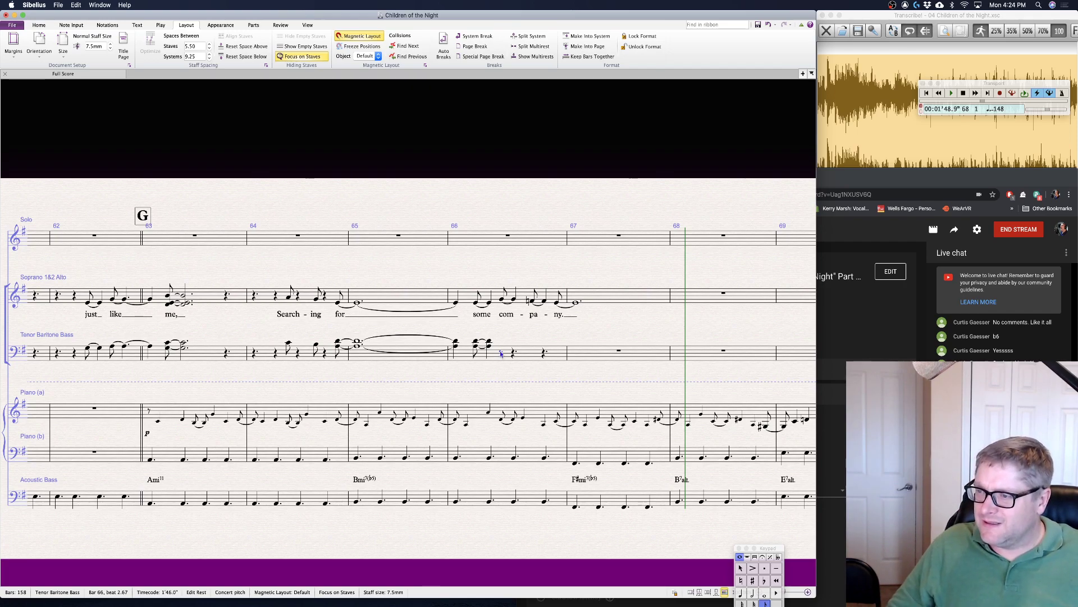
pyautogui.press('b')
pyautogui.press('3')
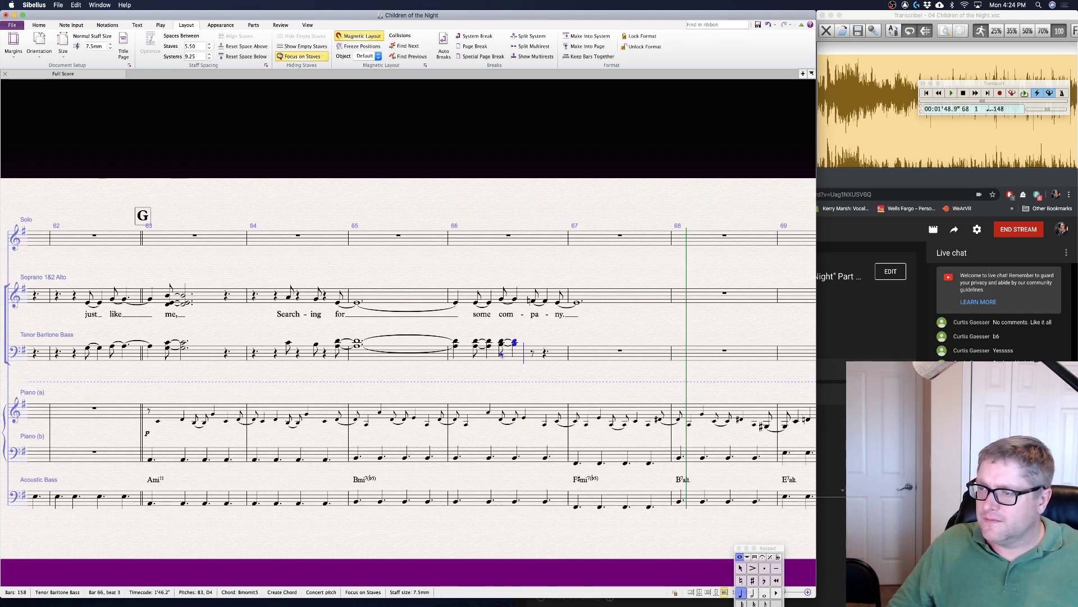
pyautogui.press('KP_3')
pyautogui.press('a')
pyautogui.press('4')
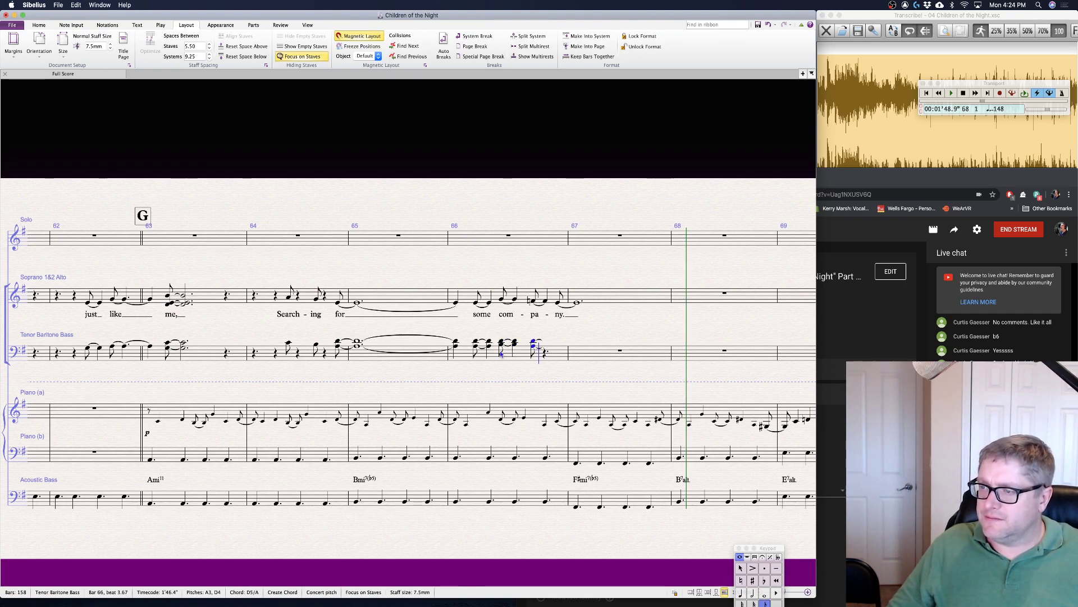
pyautogui.press('KP_4')
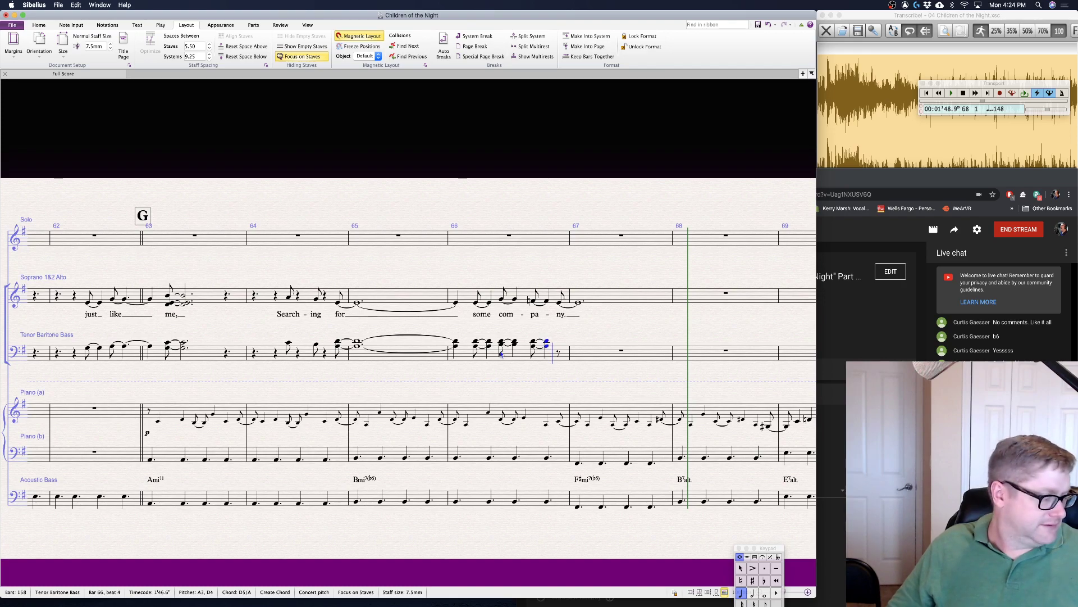
# - Enter an A3–C4 eighth-note chord at the end of bar 66 and the same chord as a dotted whole in bar 67
pyautogui.press('KP_3')
pyautogui.press('a')
pyautogui.press('3')
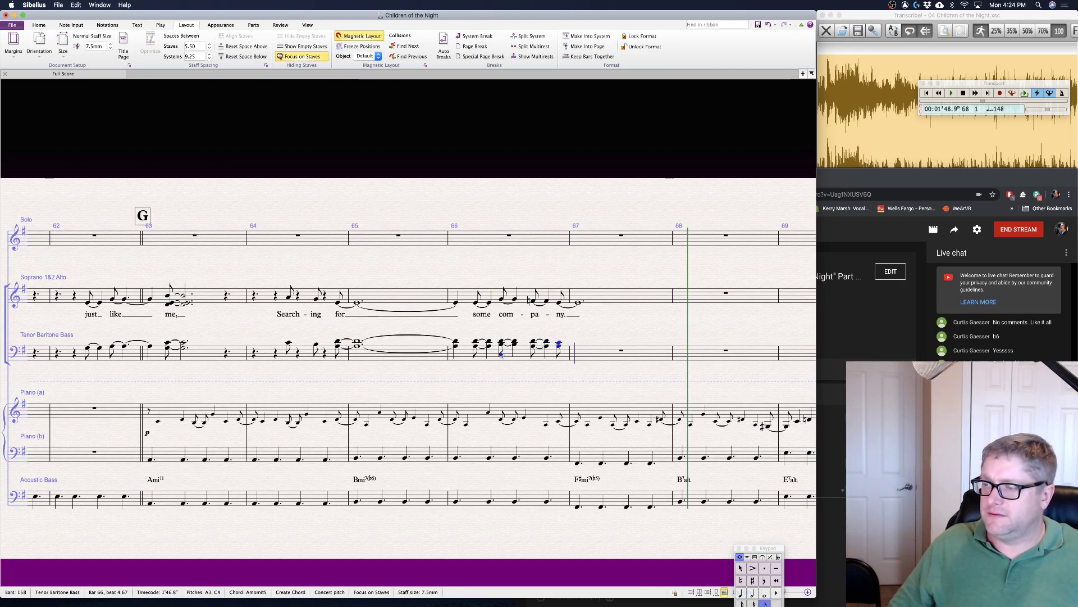
pyautogui.press('KP_5')
pyautogui.press('a')
pyautogui.press('3')
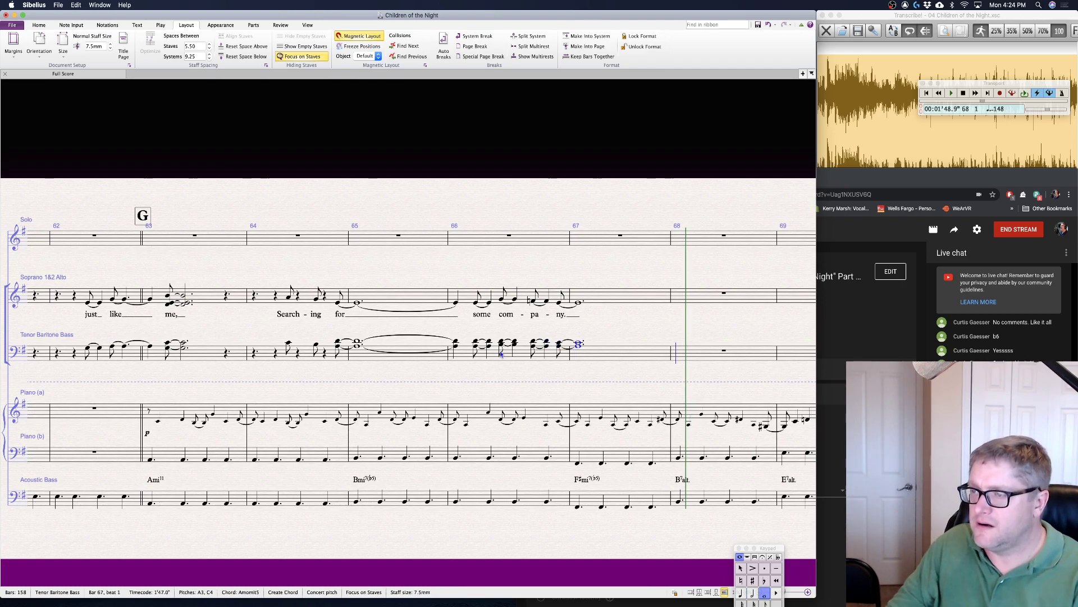
pyautogui.press('Escape')
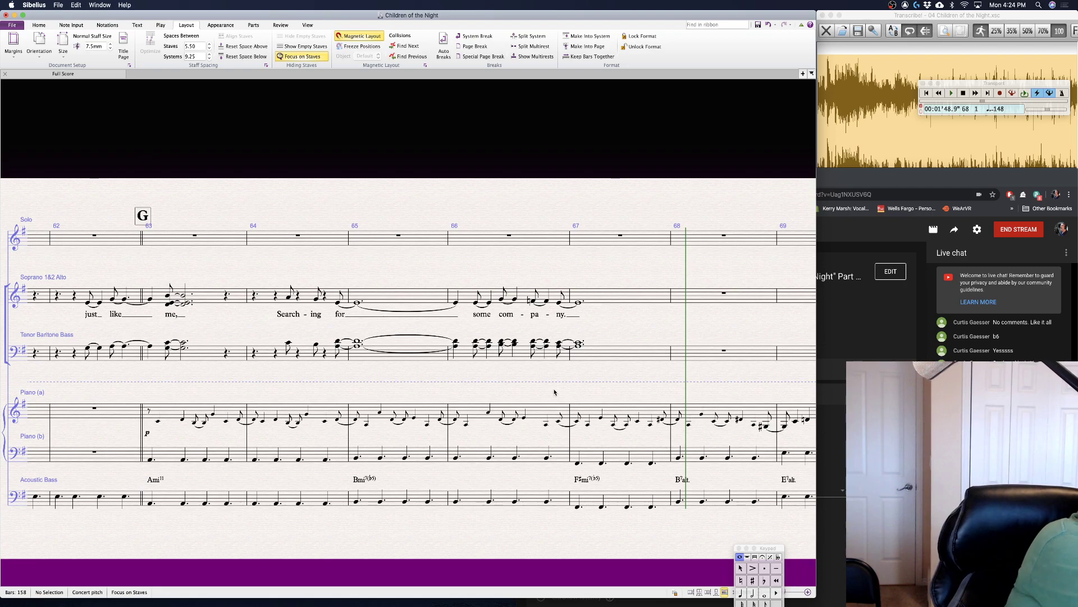
pyautogui.hscroll(5, 570, 399)
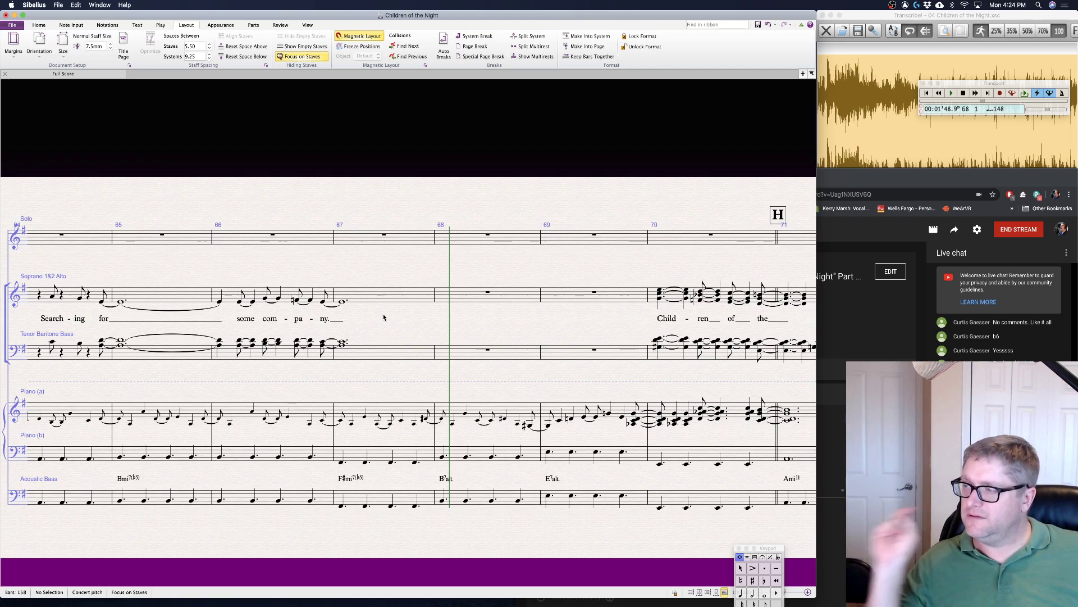
pyautogui.hscroll(5, 384, 317)
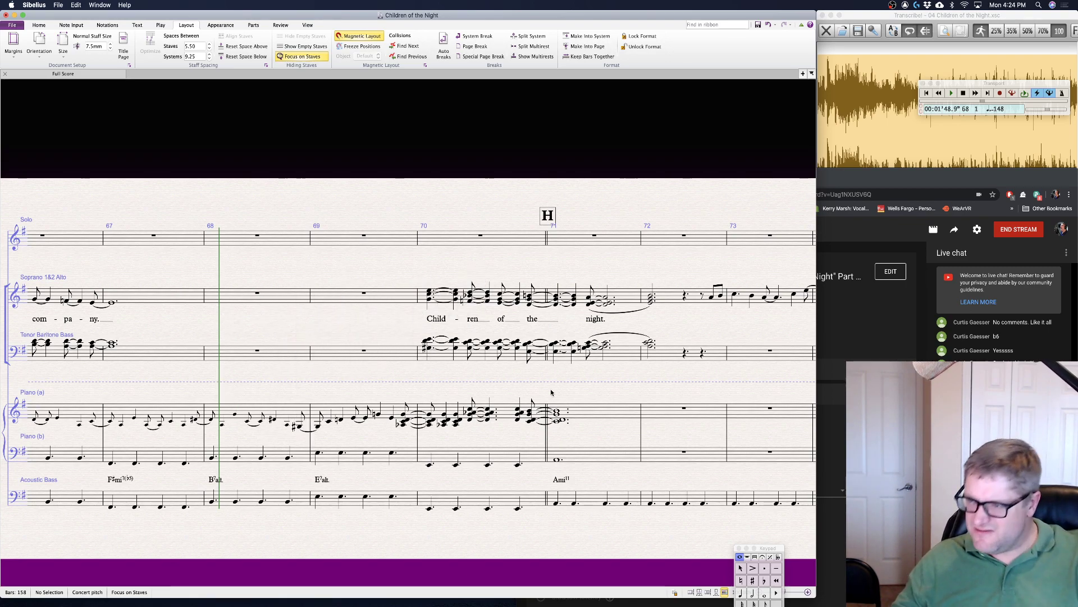
pyautogui.hscroll(5, 524, 389)
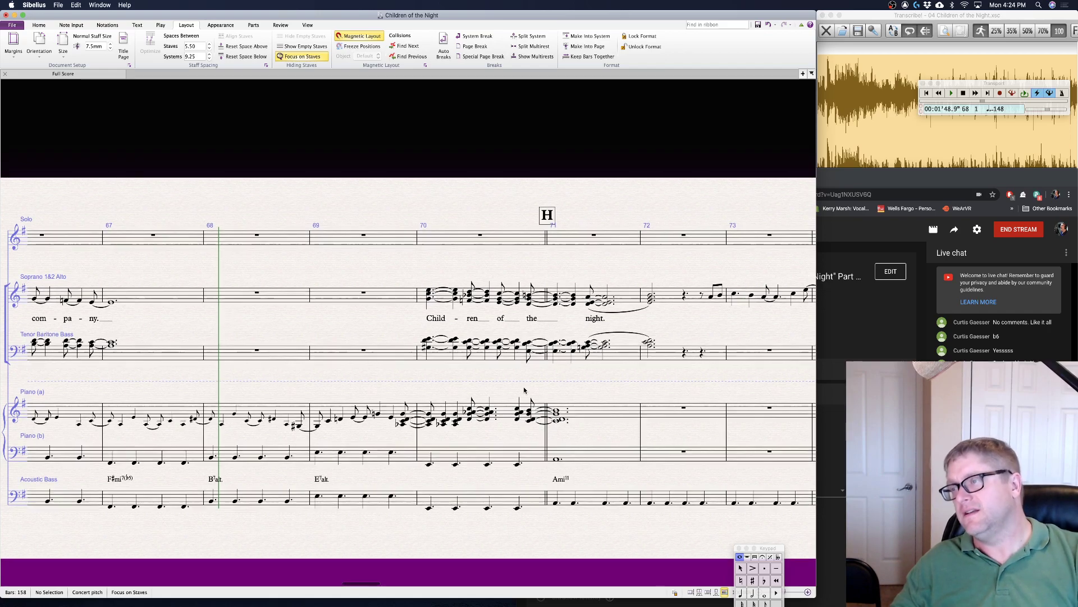
pyautogui.hscroll(4, 524, 390)
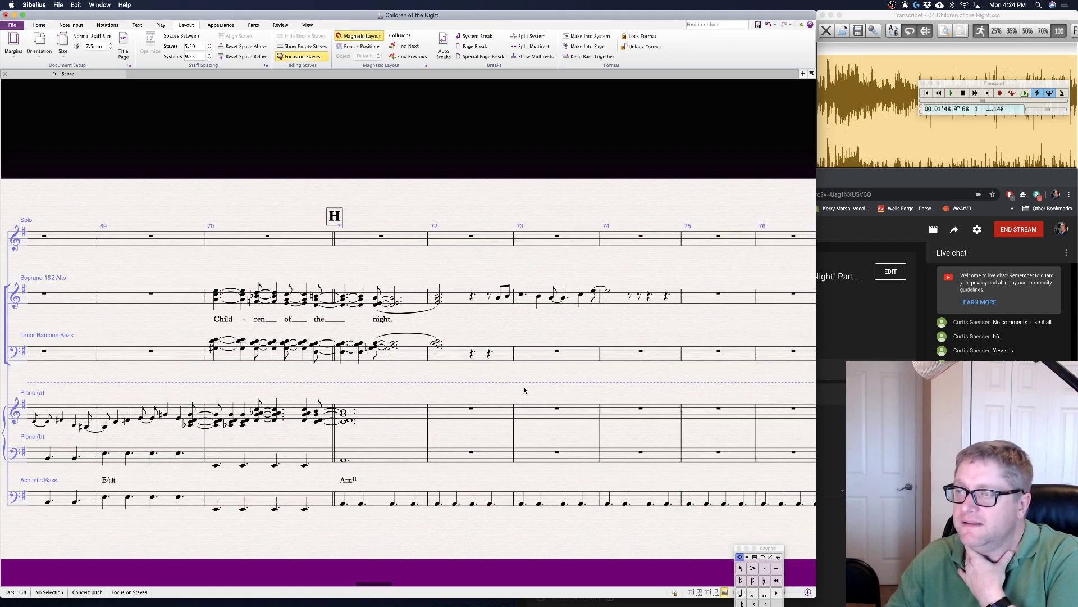
# - Play the score from the "Late at night" pickup in bar 32 through to bar 68 to review the vocal arrangement
pyautogui.hscroll(-10, 524, 387)
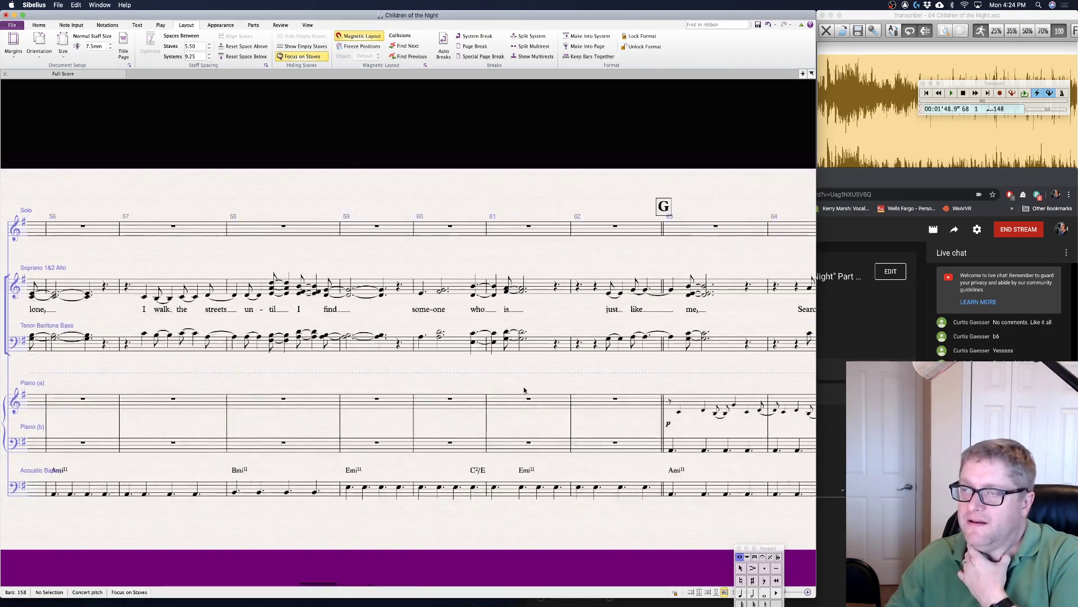
pyautogui.hscroll(-20, 524, 390)
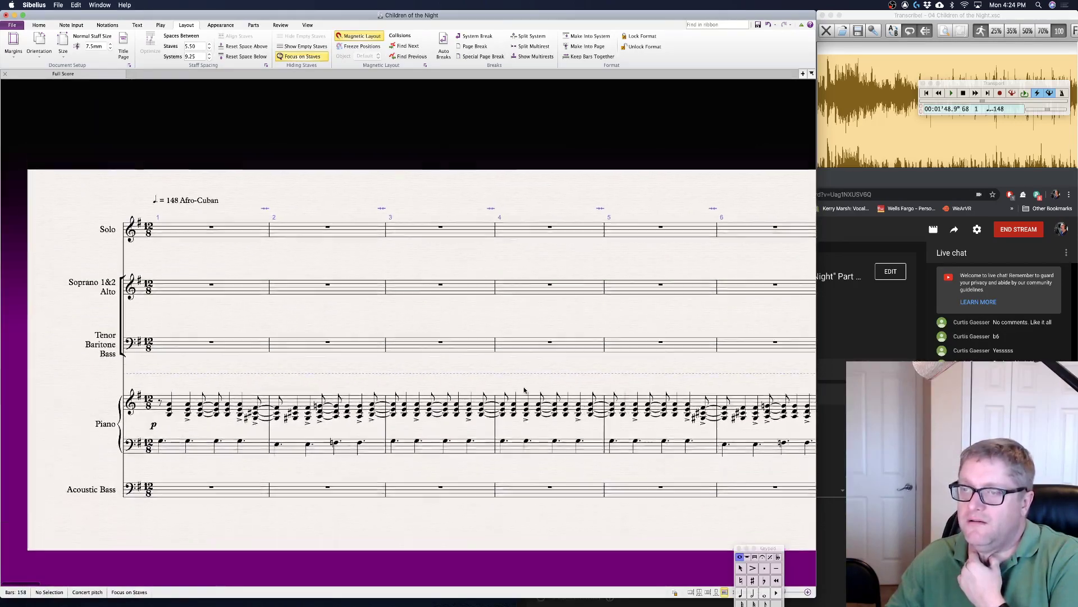
pyautogui.hscroll(6, 524, 390)
pyautogui.hscroll(13, 524, 390)
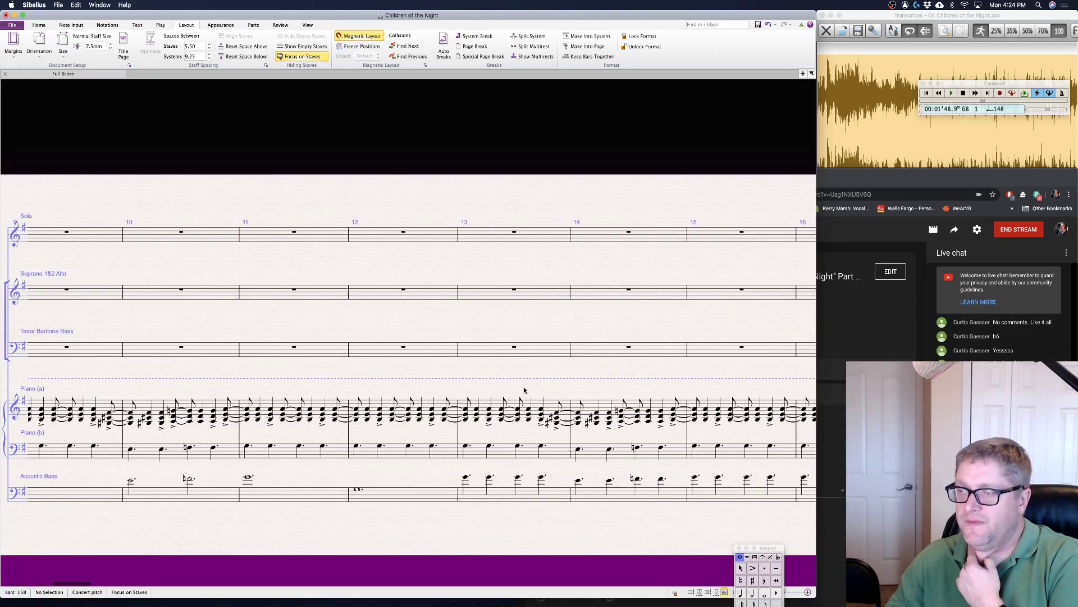
pyautogui.hscroll(15, 524, 389)
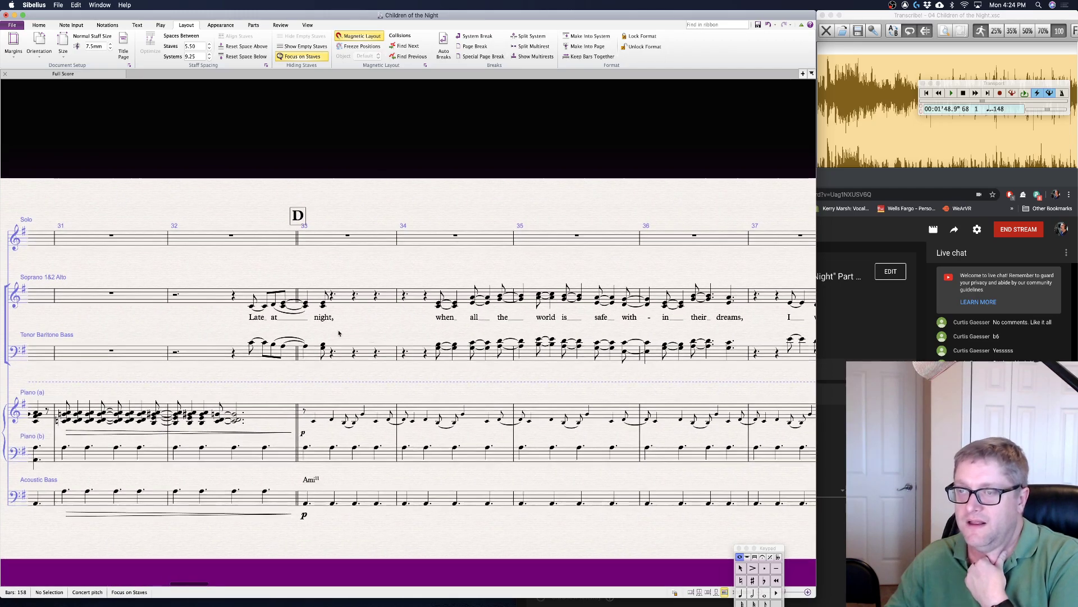
pyautogui.click(251, 306)
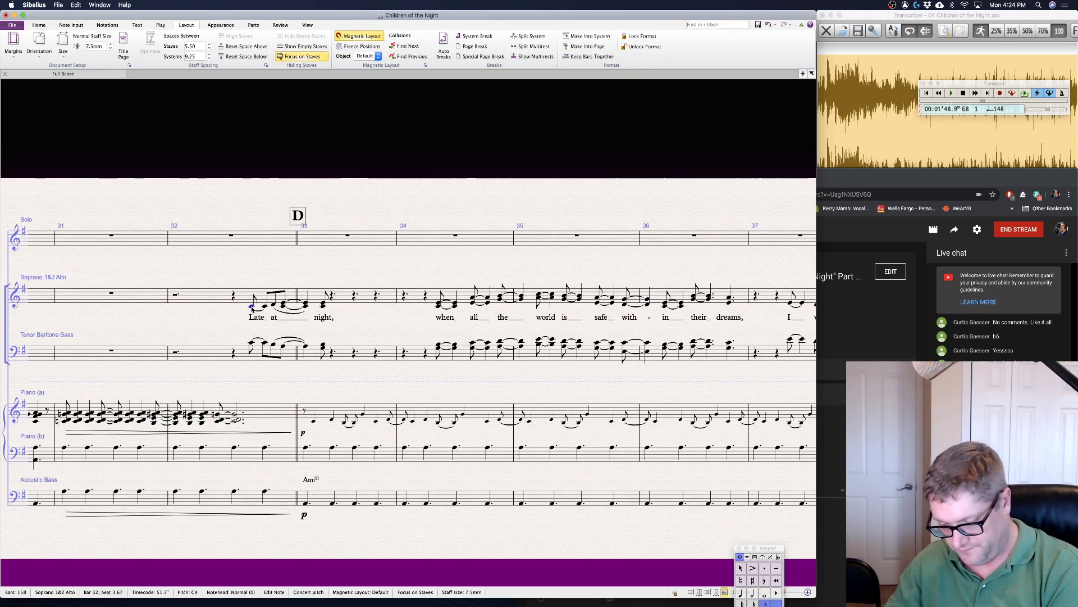
pyautogui.press('p')
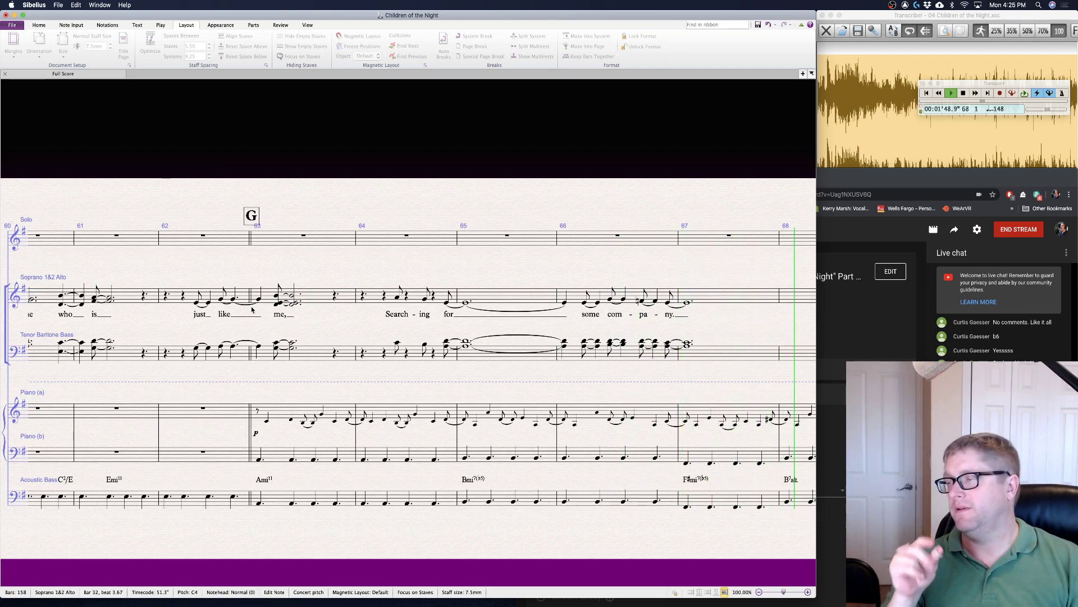
pyautogui.press('space')
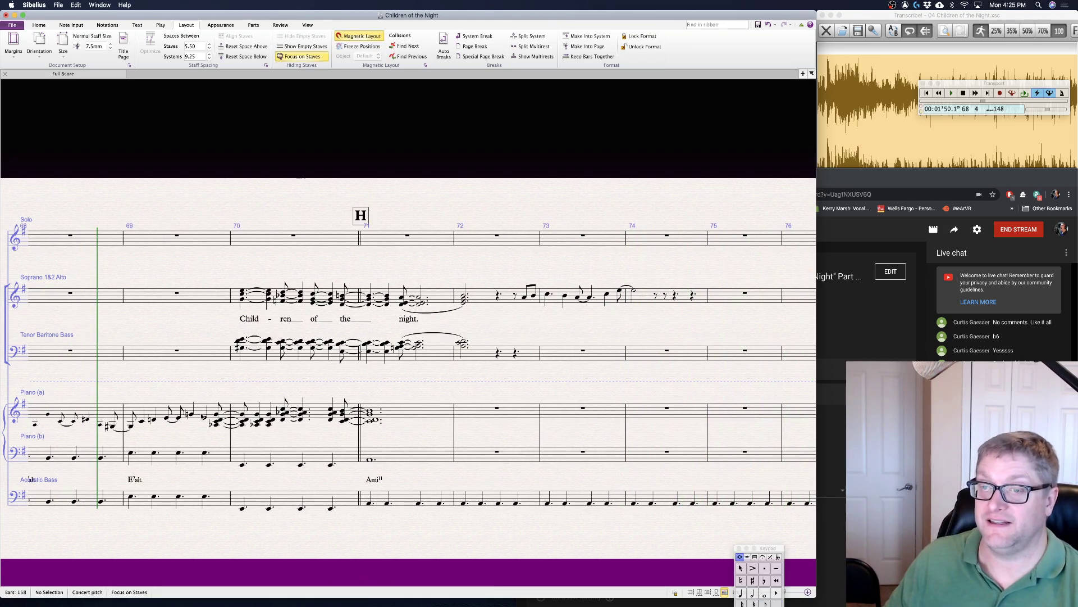
# - Add a hairpin across bar 67 of the Soprano 1&2 Alto staff
pyautogui.hscroll(-6, 203, 416)
pyautogui.click(304, 298)
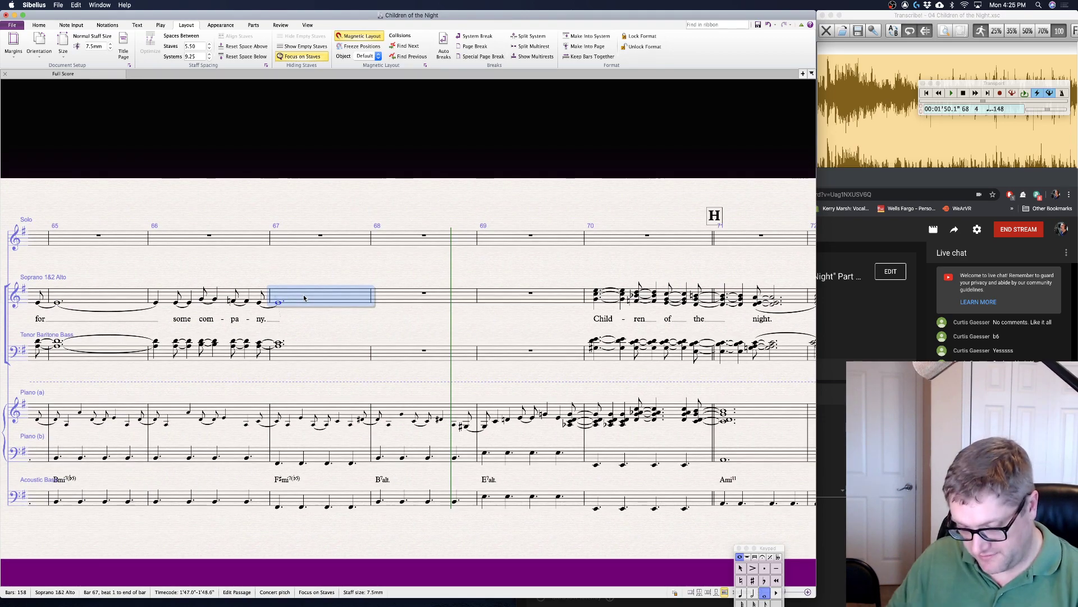
pyautogui.press('h')
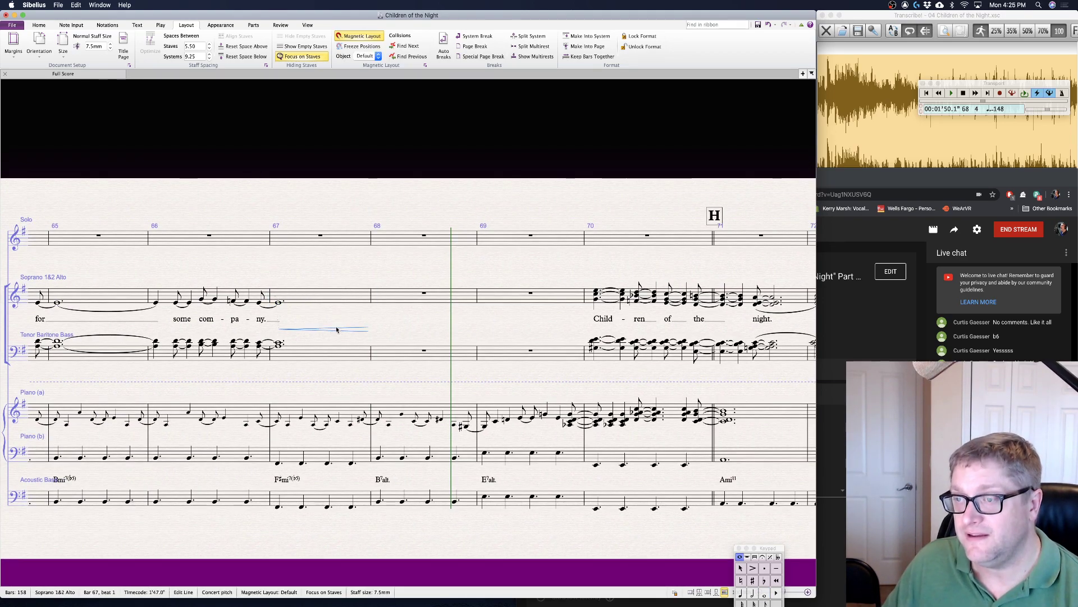
pyautogui.press('Escape')
# - Play back from the start of bar 68 through bar 72 to hear the "Children of the night" phrase
pyautogui.hscroll(2, 393, 331)
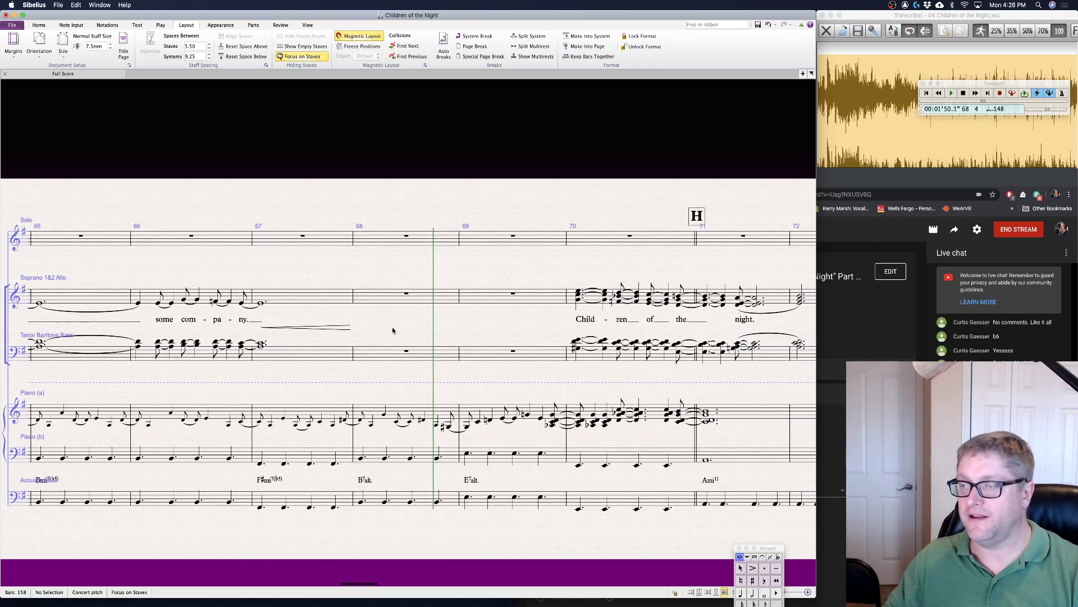
pyautogui.hscroll(10, 392, 331)
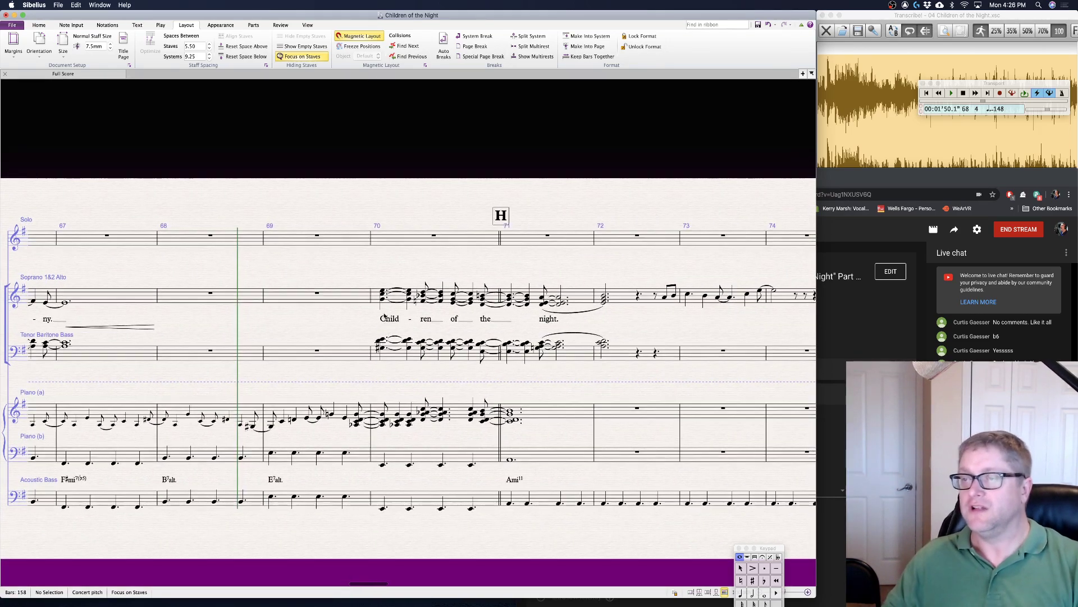
pyautogui.click(165, 419)
pyautogui.press('p')
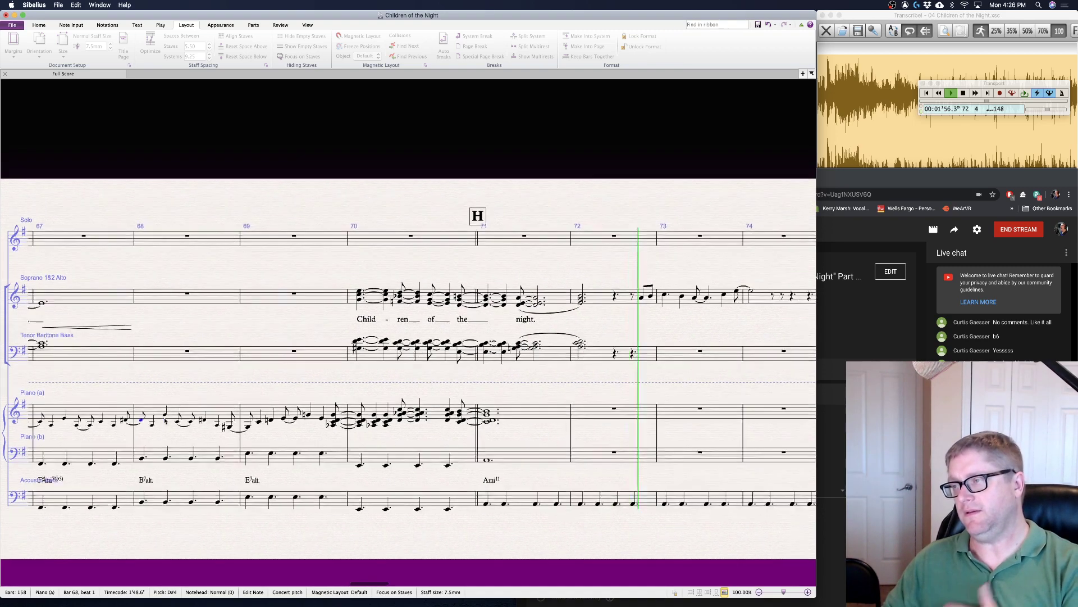
pyautogui.press('space')
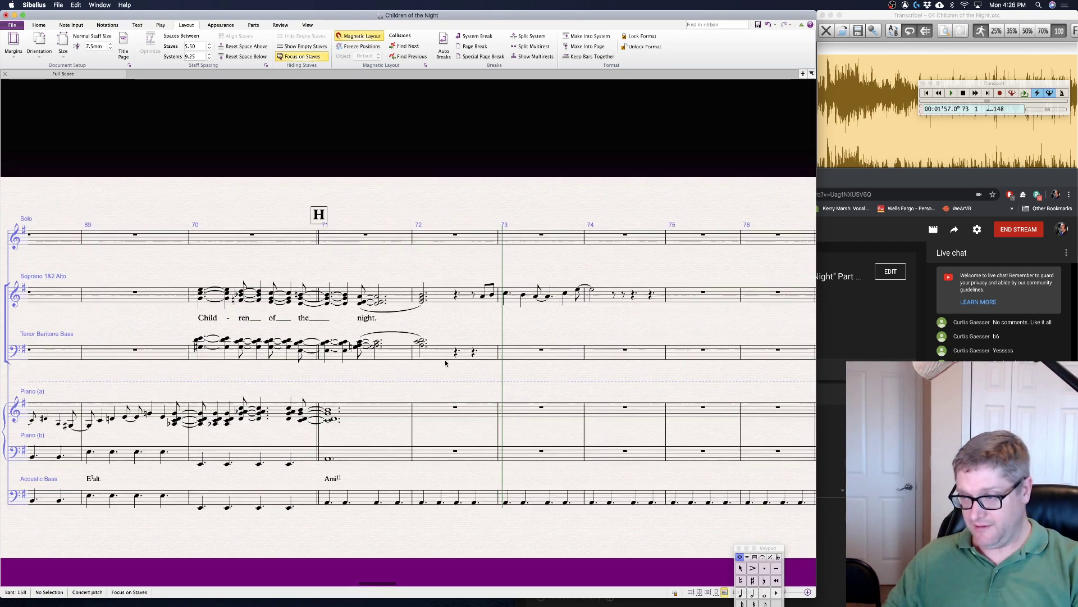
# - Delete the Soprano 1&2 Alto melody from beat 3 of bar 73 to the end of bar 74
pyautogui.hscroll(2, 449, 295)
pyautogui.hscroll(5, 491, 322)
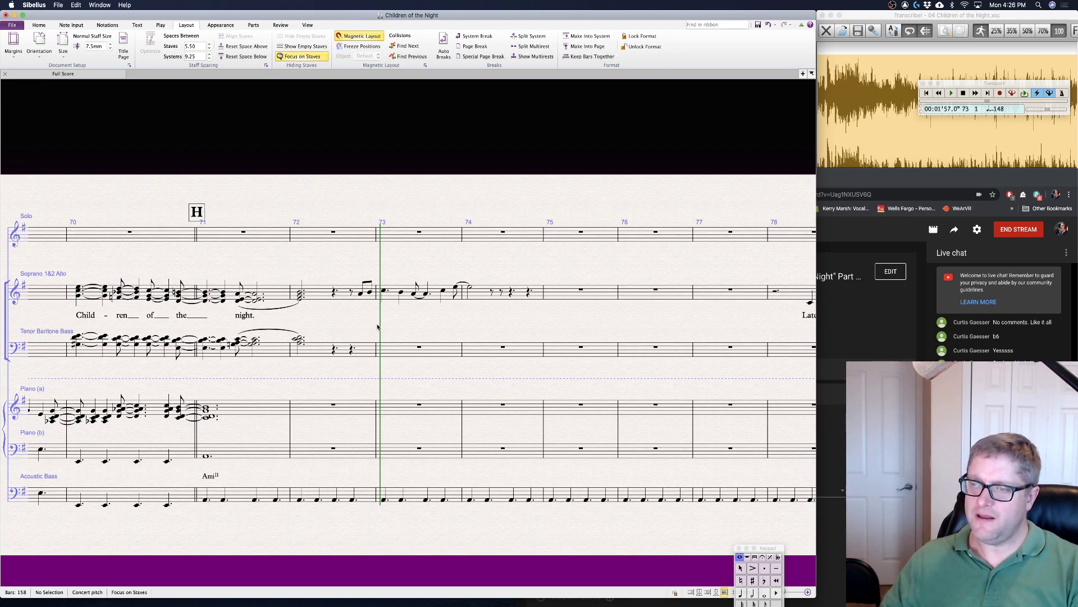
pyautogui.click(414, 293)
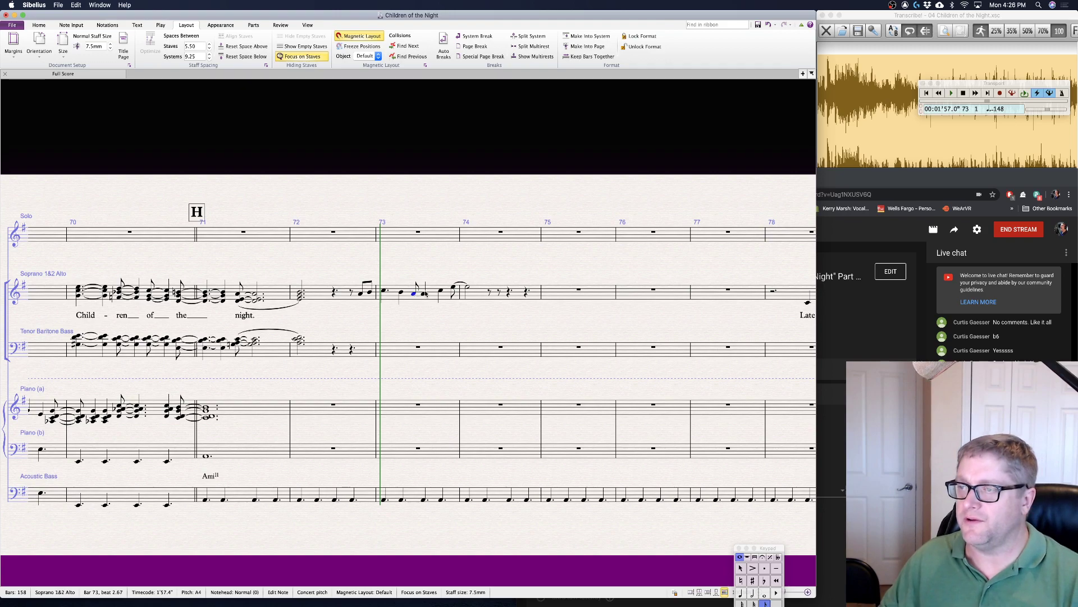
pyautogui.click(424, 294)
pyautogui.keyDown('shift'); pyautogui.click(526, 293); pyautogui.keyUp('shift')
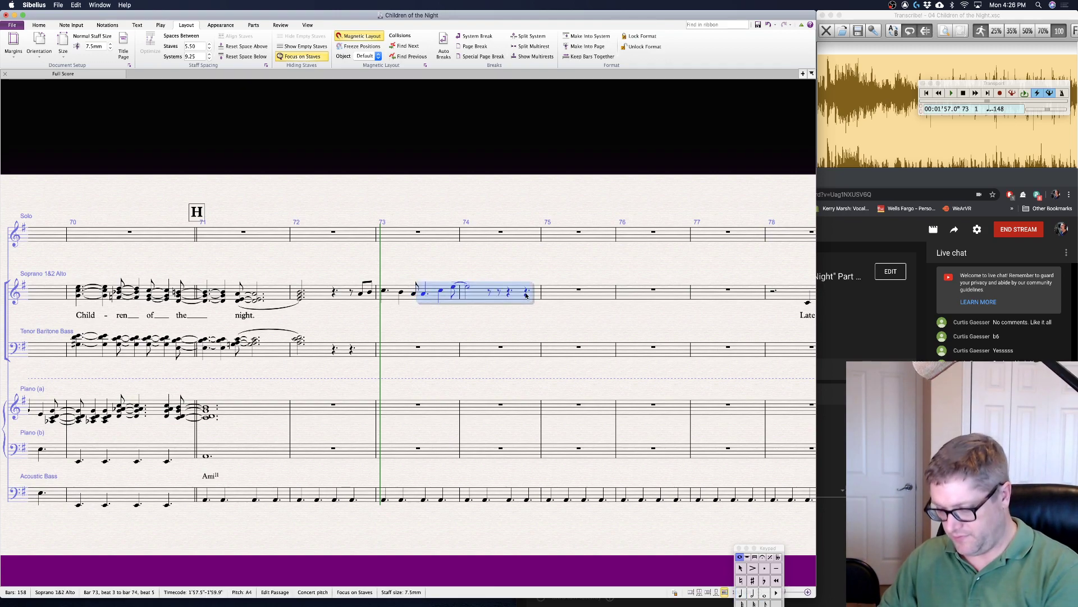
pyautogui.press('Delete')
pyautogui.press('Escape')
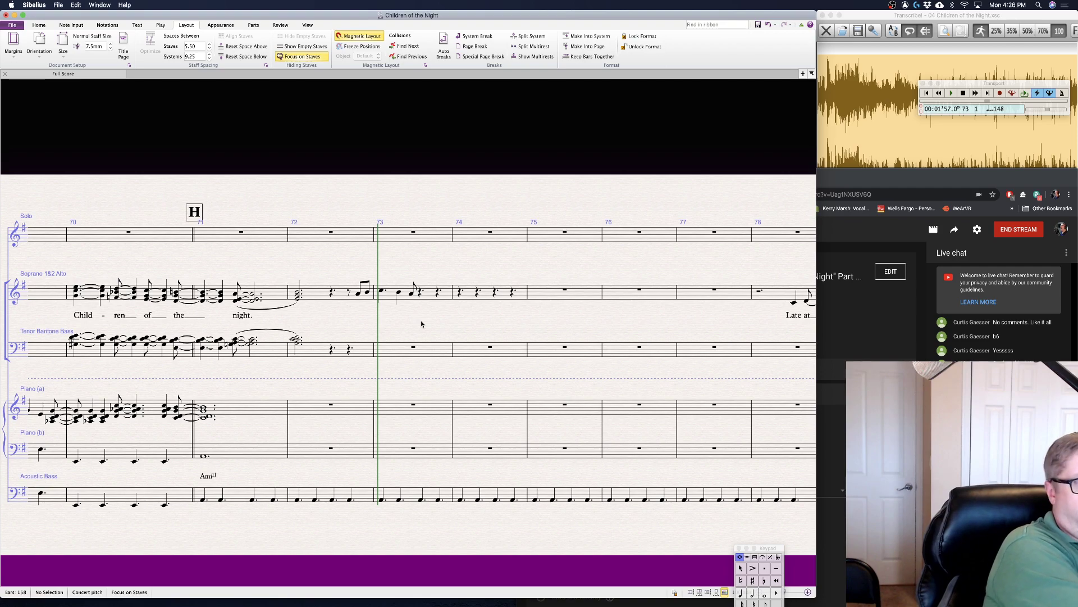
# - Fill beat 4 of bar 73 with a quarter rest and a C5 eighth note, followed by an eighth rest starting bar 74
pyautogui.click(438, 293)
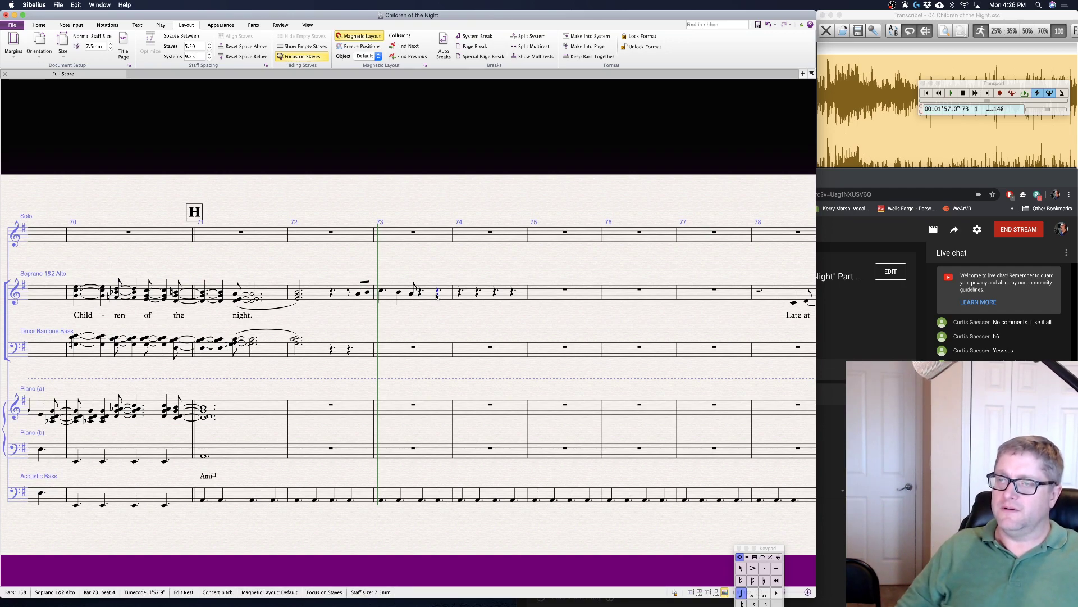
pyautogui.hotkey('ctrl', '3')
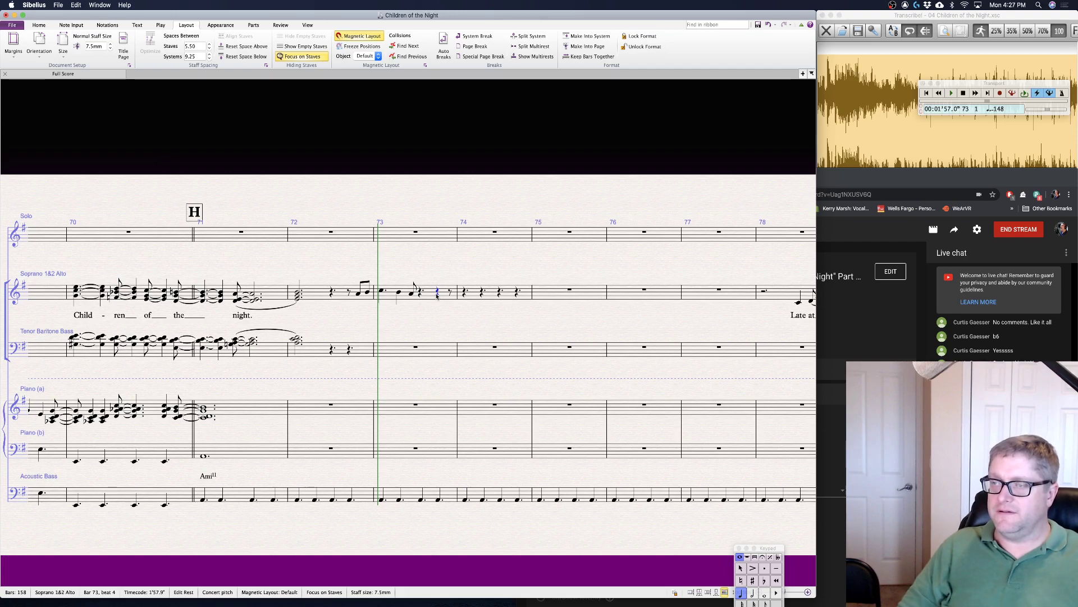
pyautogui.press('c')
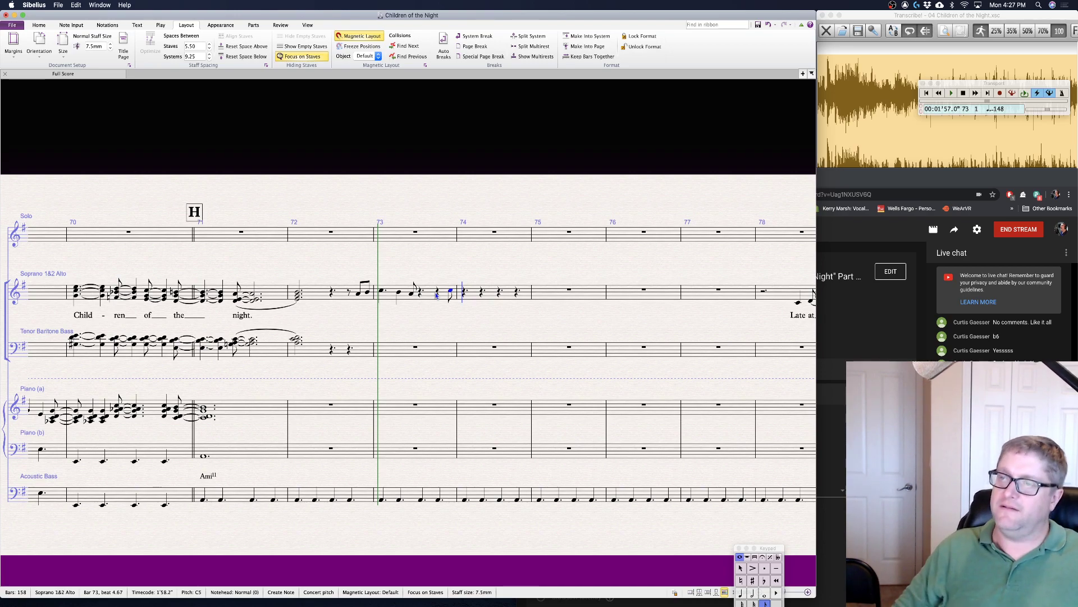
pyautogui.press('0')
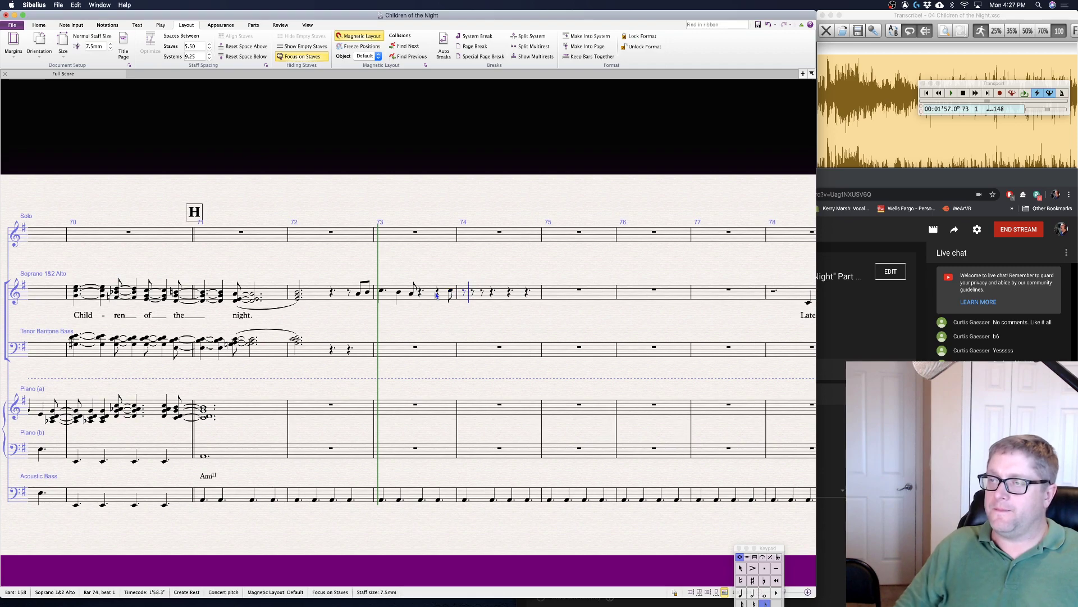
# - Continue bar 74 with a B4 quarter note, an A4 eighth on beat 2 and a rest
pyautogui.press('4')
pyautogui.press('b')
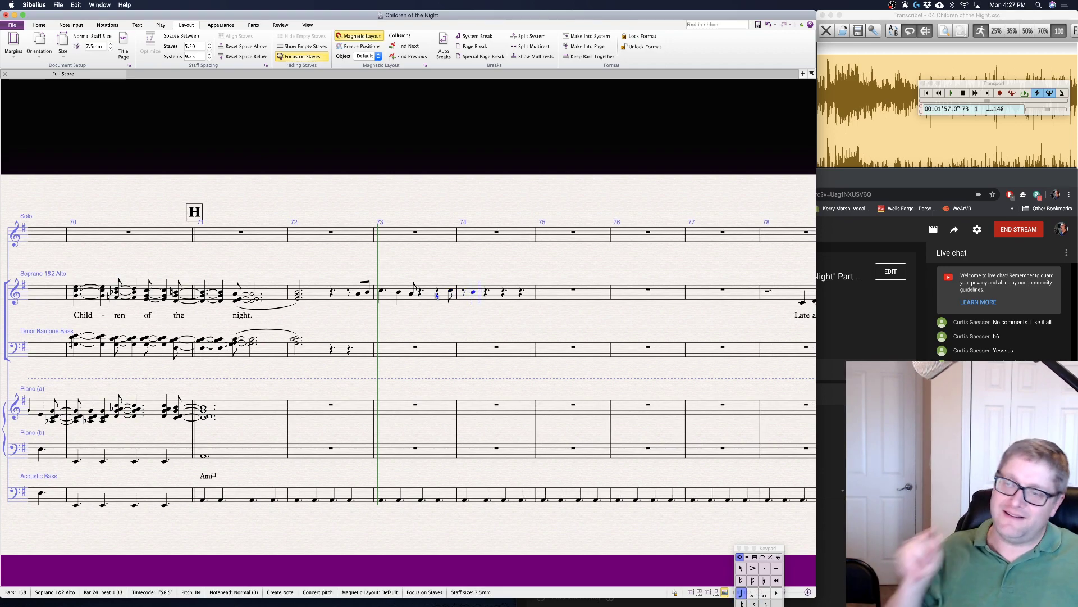
pyautogui.press('3')
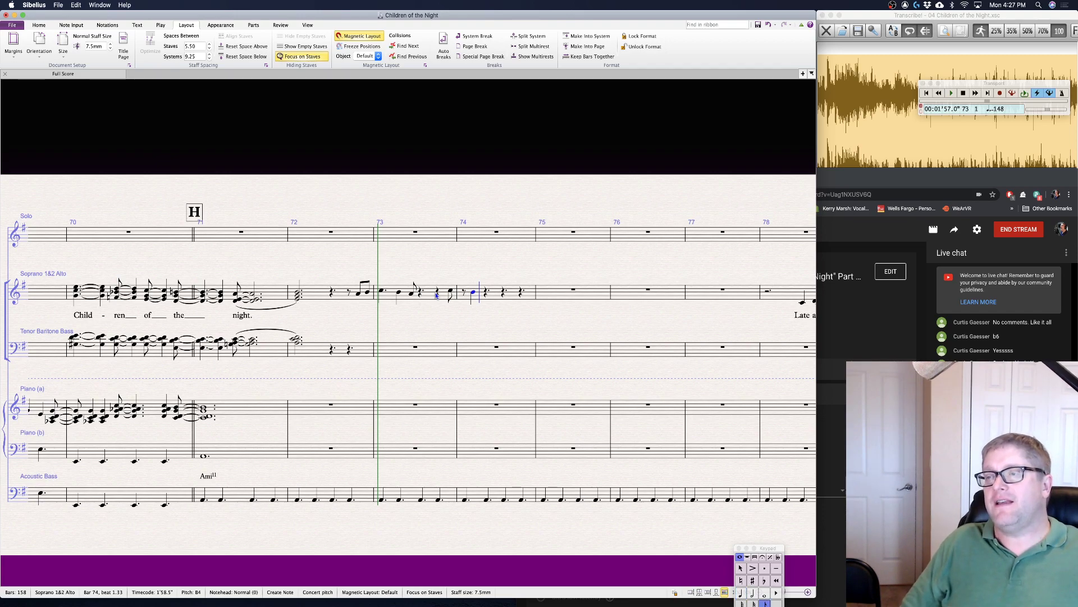
pyautogui.press('a')
pyautogui.press('0')
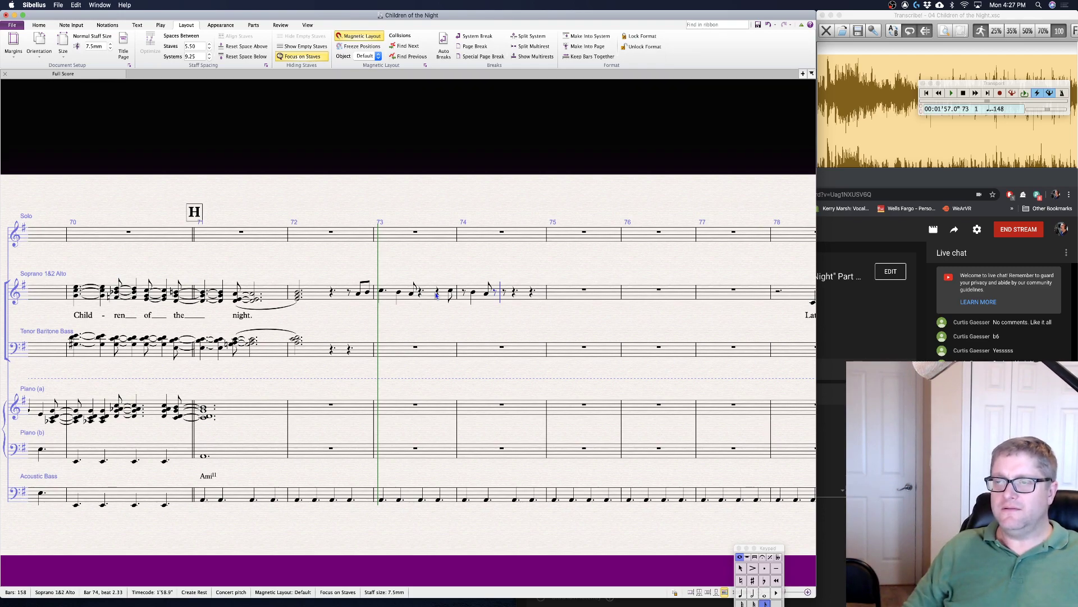
pyautogui.press('Escape')
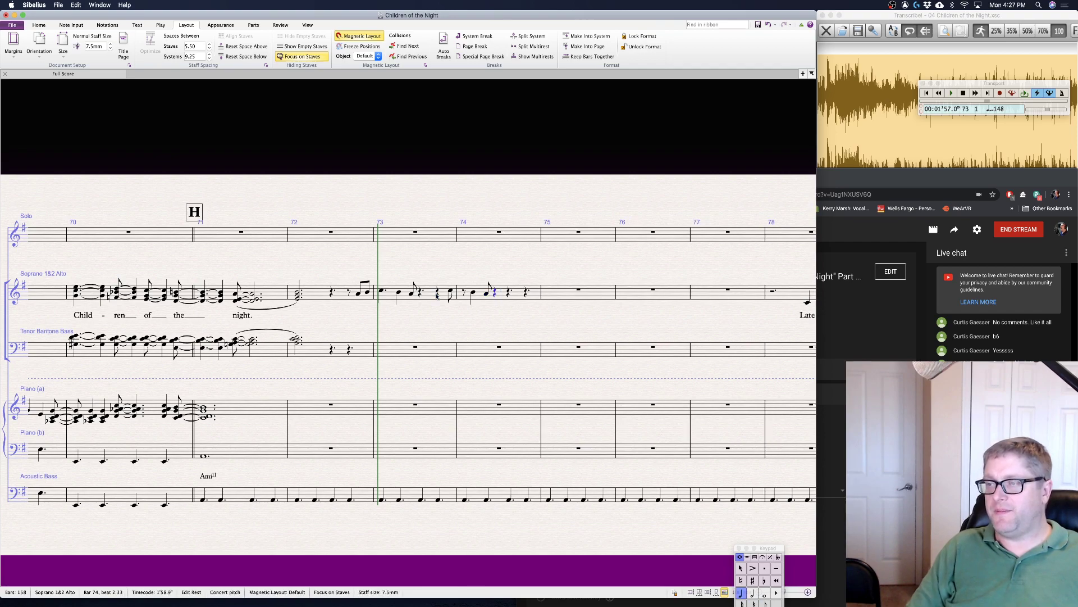
# - Enter an E4 quarter and a D4 eighth on beat 4 of bar 74, tying the D4 into a dotted whole in bar 75
pyautogui.press('Right')
pyautogui.press('e')
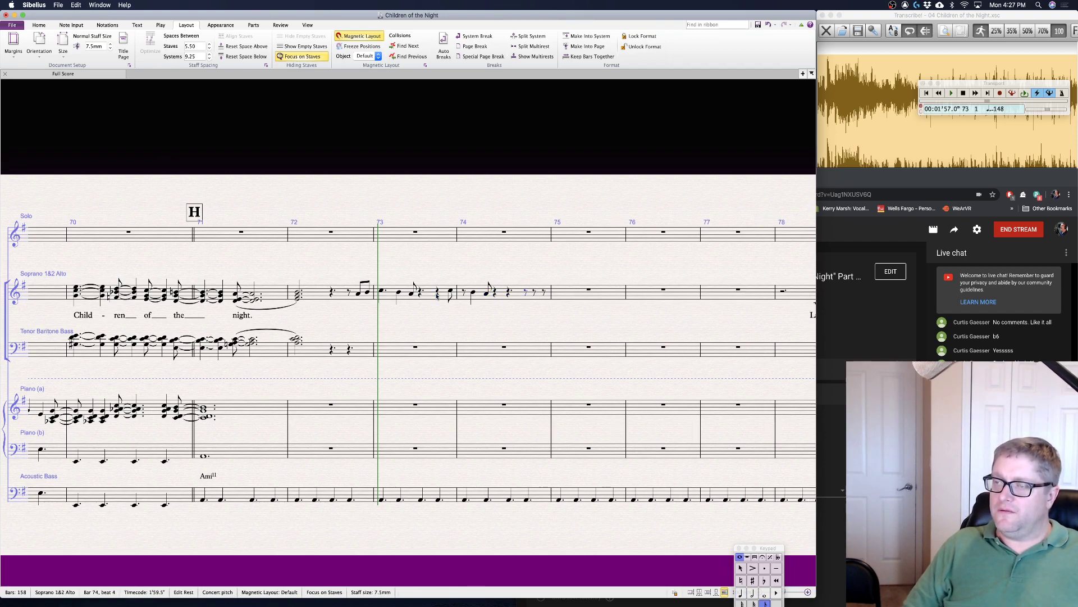
pyautogui.press('d')
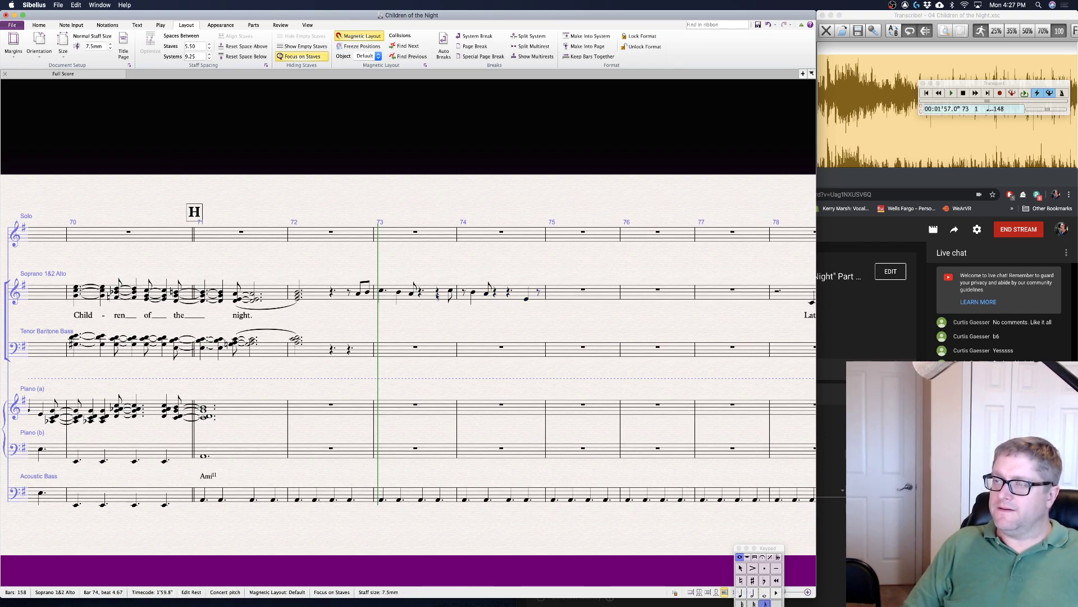
pyautogui.press('3')
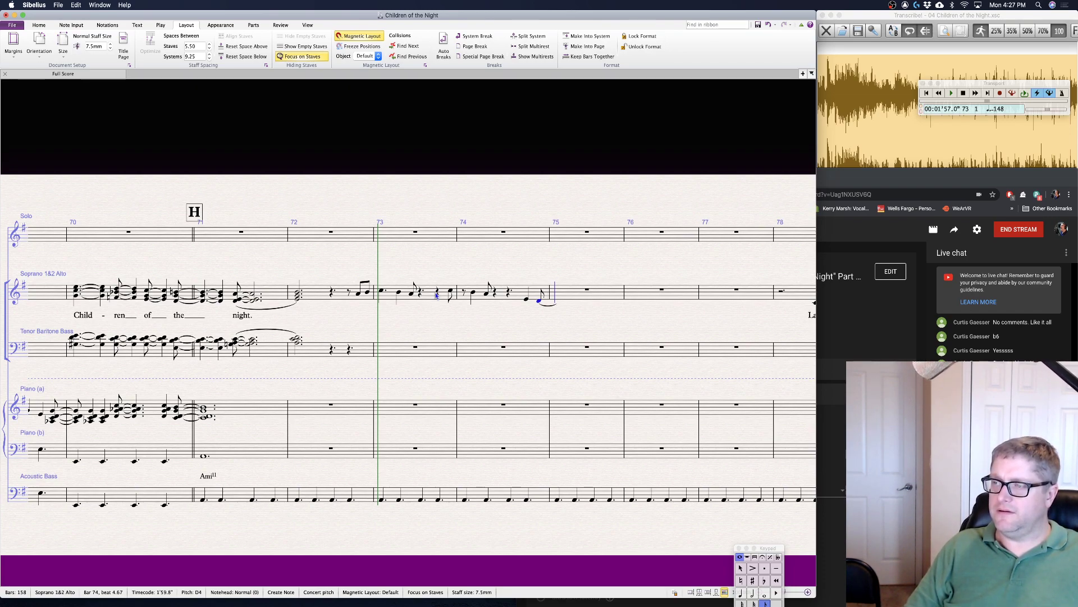
pyautogui.press('7')
pyautogui.press('Return')
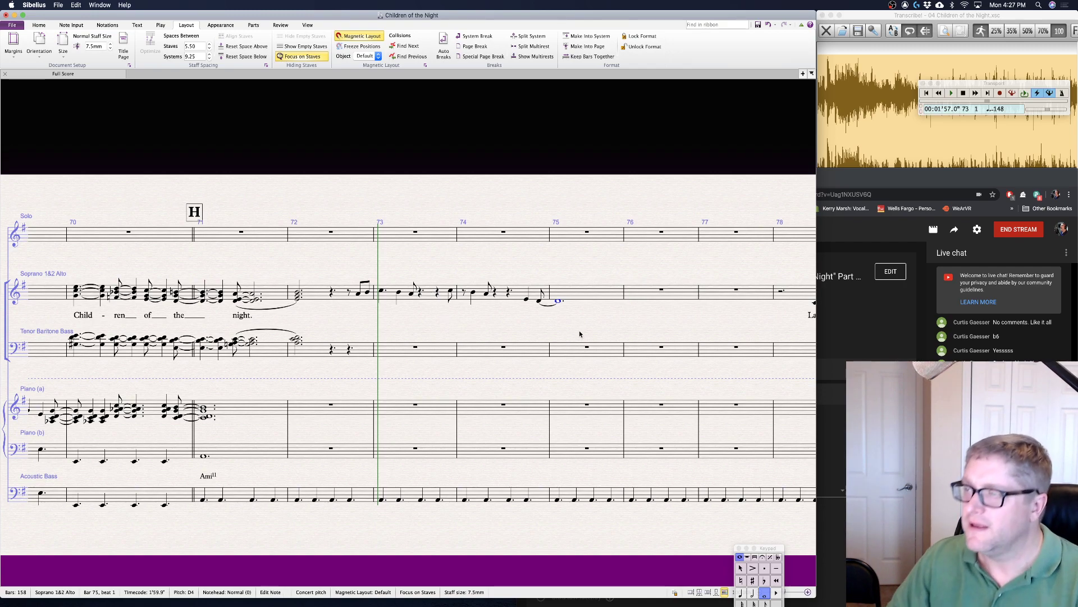
pyautogui.press('Escape')
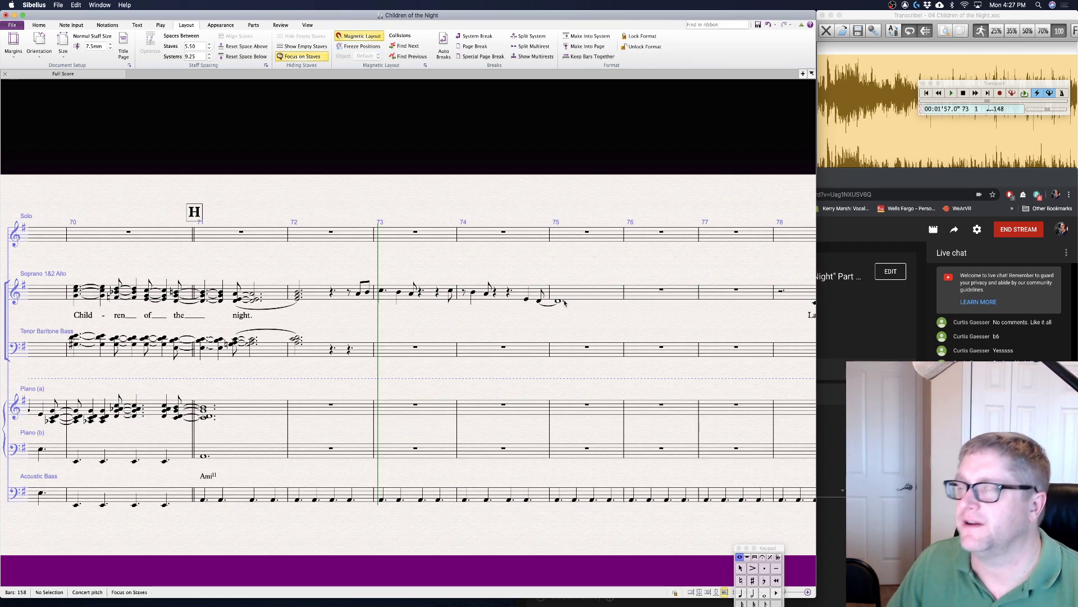
# - Shorten the D4 in bar 75 to a dotted half note and tie it onward
pyautogui.click(558, 302)
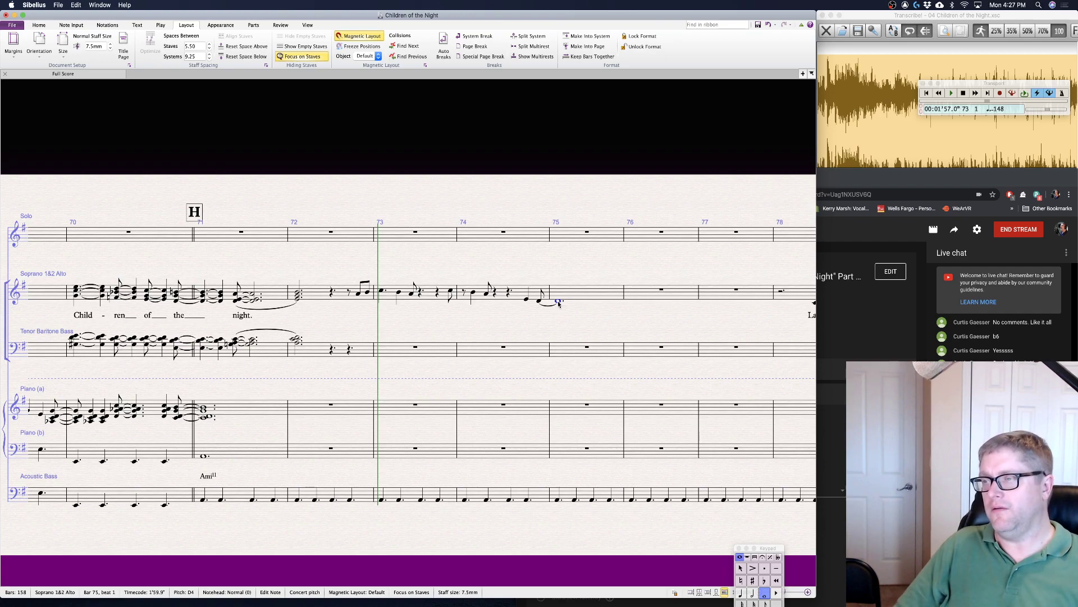
pyautogui.press('5')
pyautogui.press('Return')
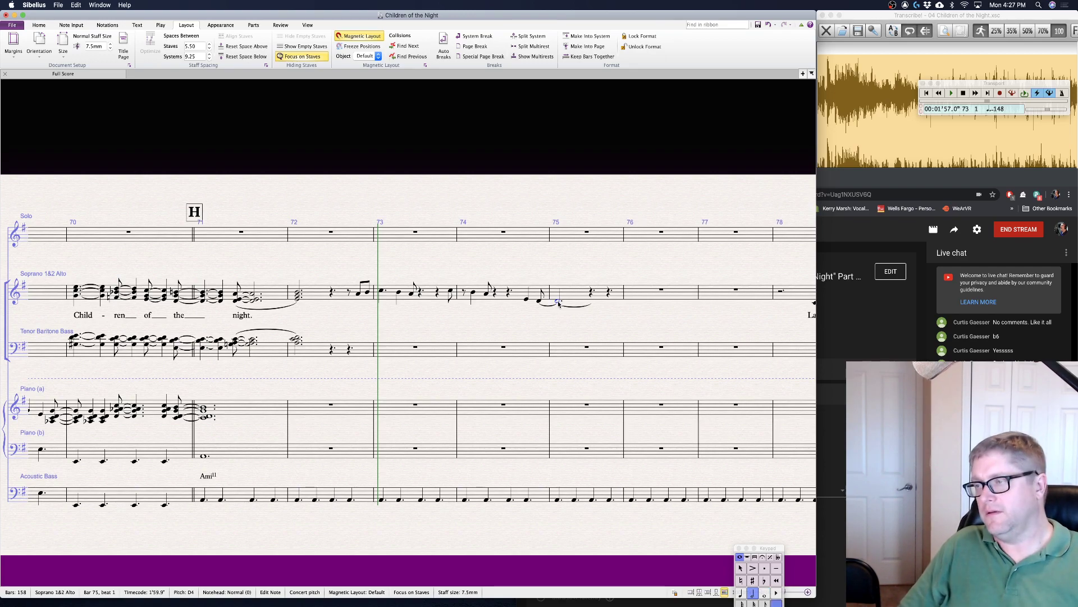
# - Enter a D4 quarter and a C4 eighth note on beat 3 of bar 75
pyautogui.press('Right')
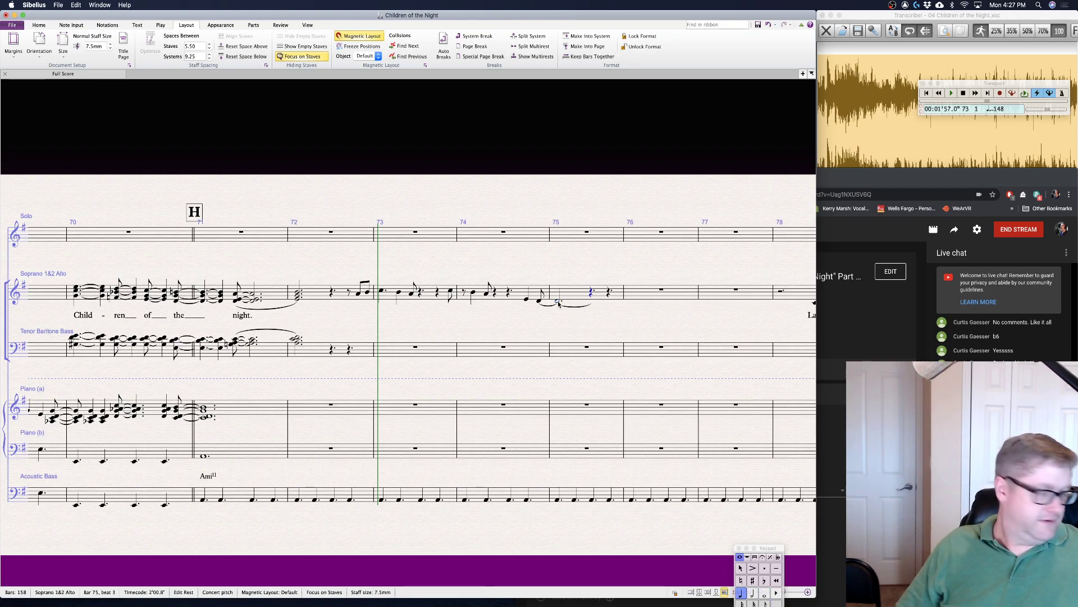
pyautogui.press('d')
pyautogui.press('3')
pyautogui.press('c')
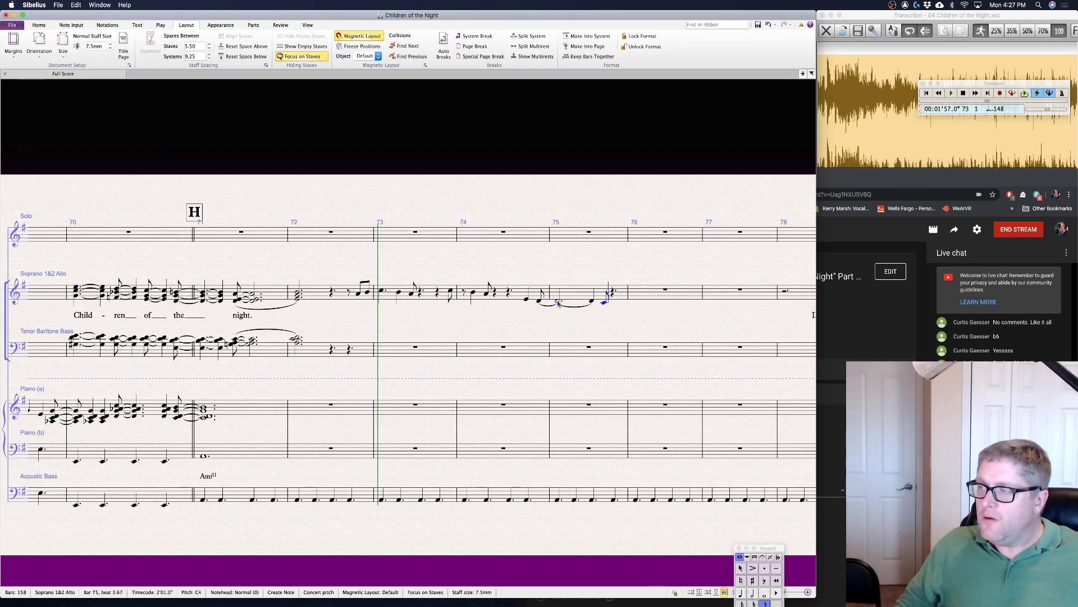
pyautogui.press('Right')
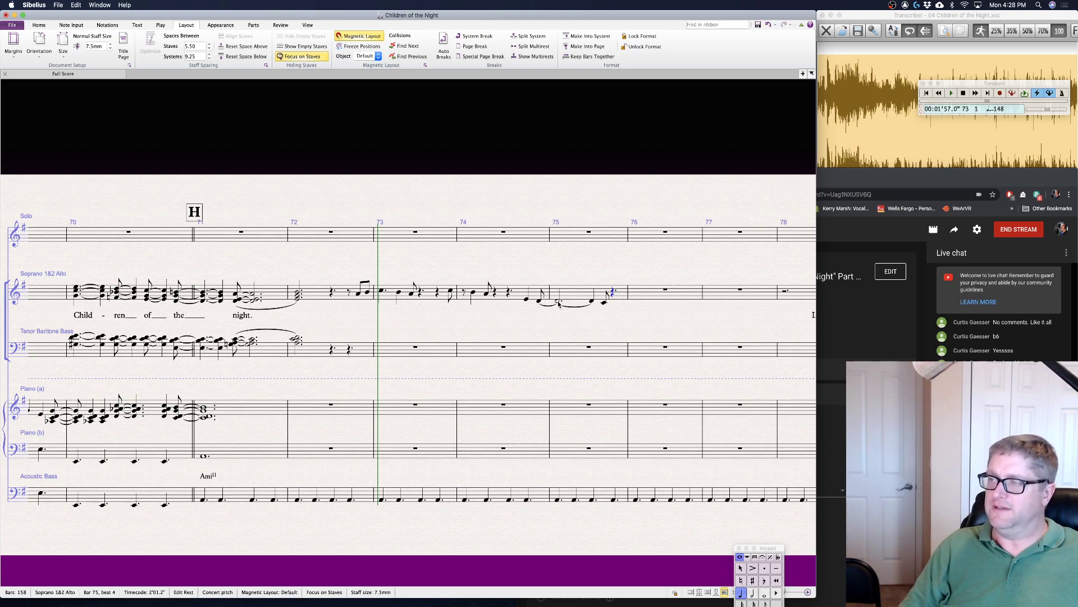
# - Enter a run of eighth notes in bar 76 of the Soprano/Alto staff, from the D4 closing beat 1 to an E4 within beat 3
pyautogui.press('Right')
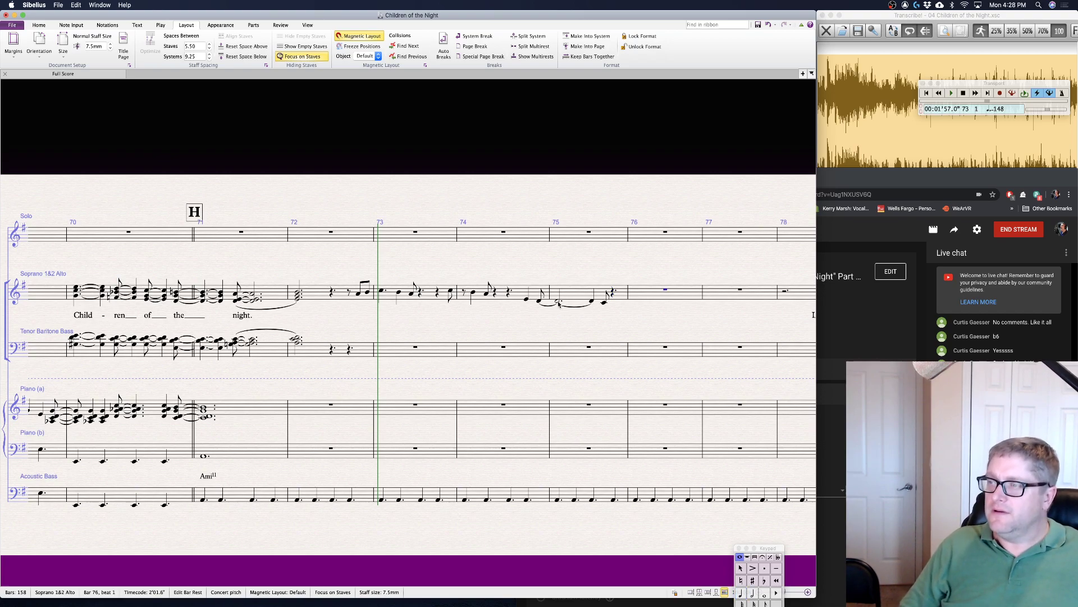
pyautogui.press('3')
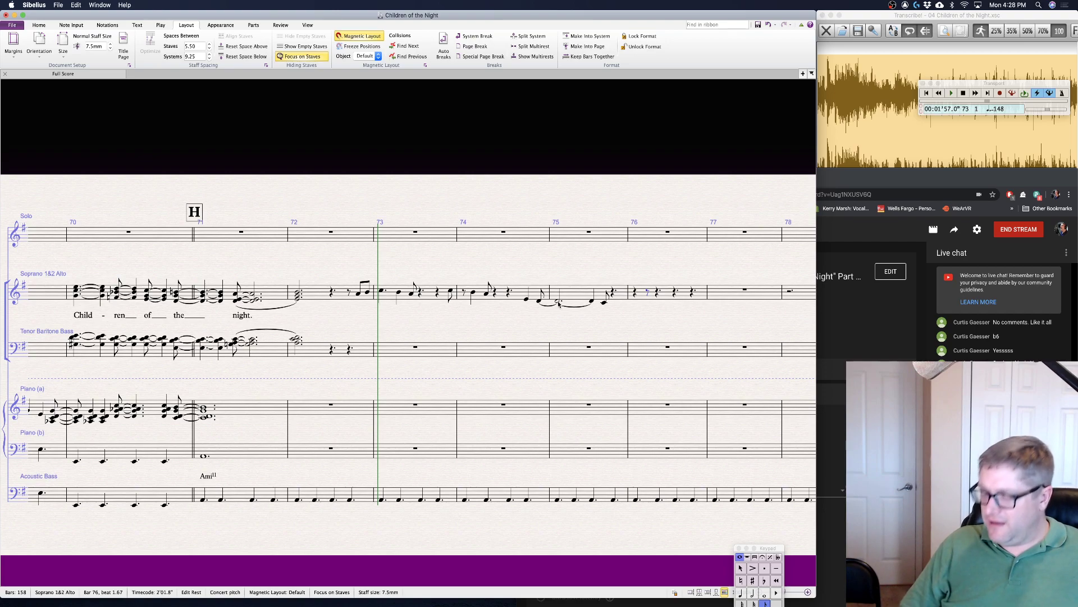
pyautogui.press('d')
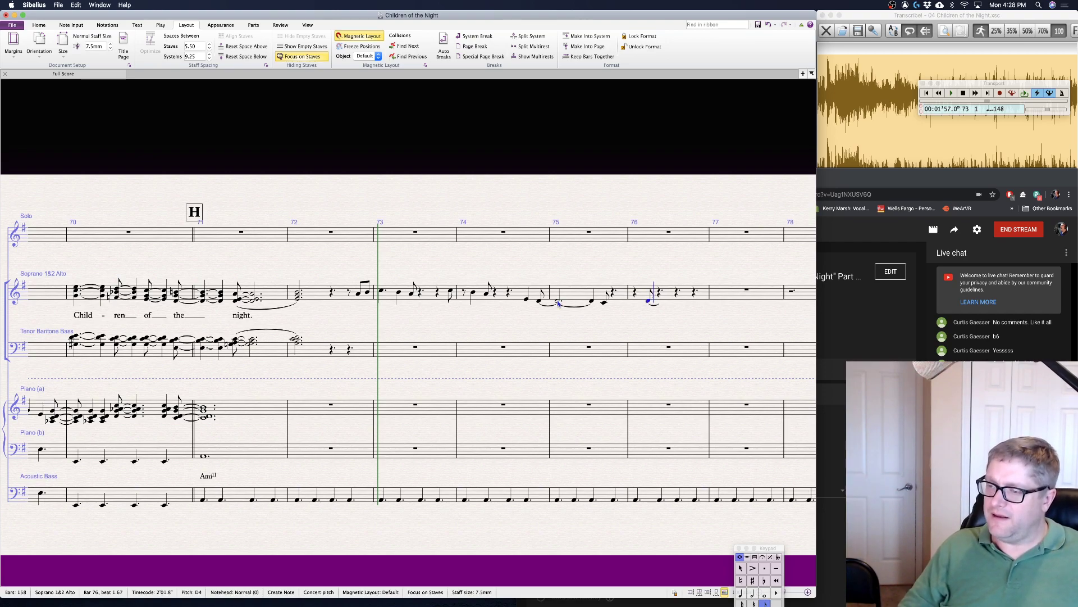
pyautogui.press('d')
pyautogui.press('d')
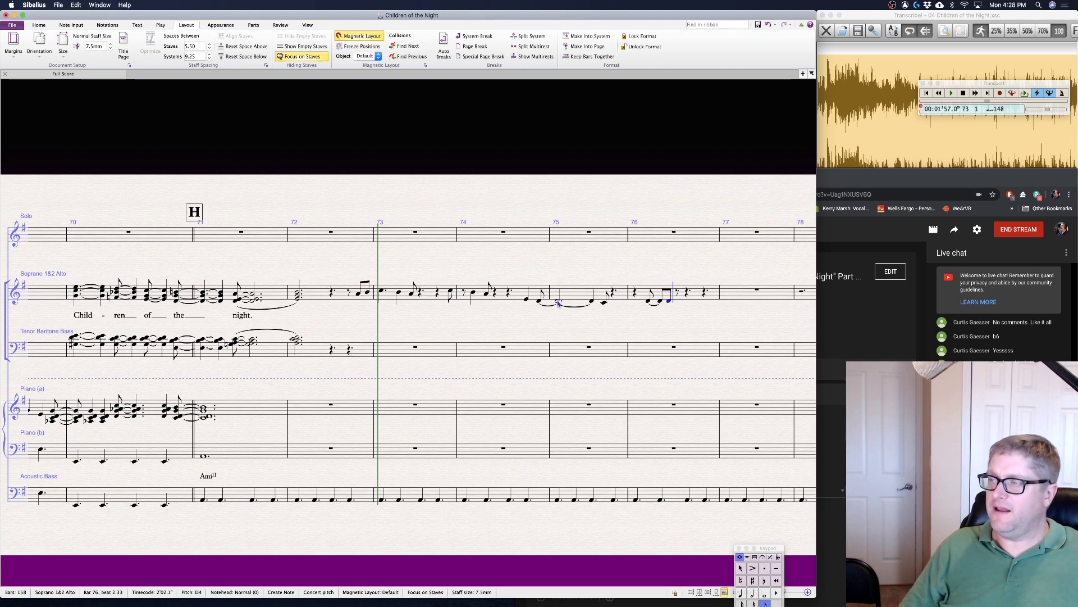
pyautogui.press('c')
pyautogui.press('d')
pyautogui.press('e')
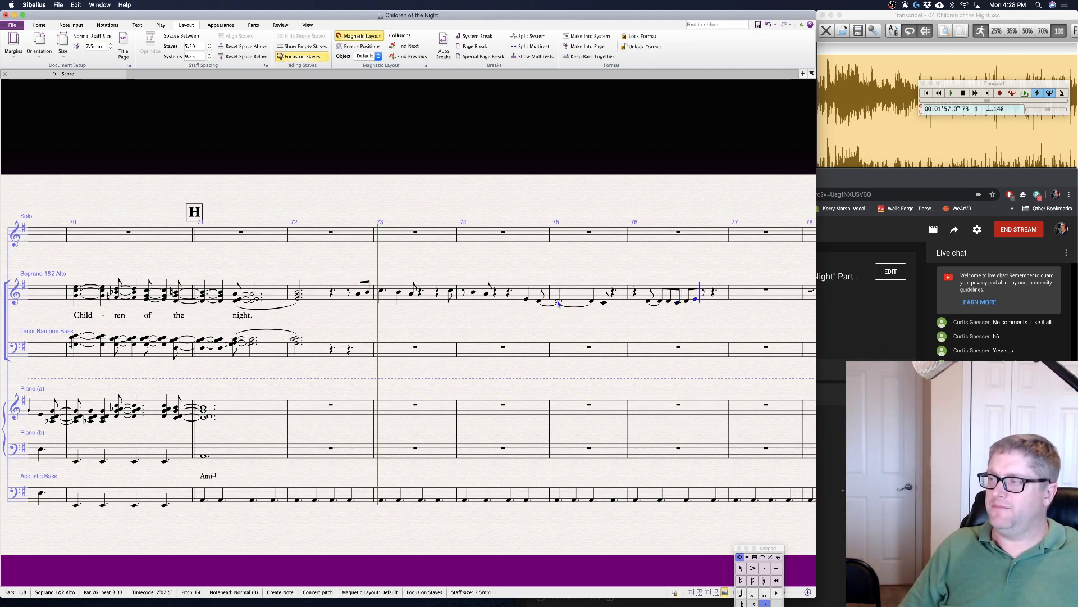
# - Follow the run in bar 76 with rests and end the bar on an A4 eighth note
pyautogui.press('4')
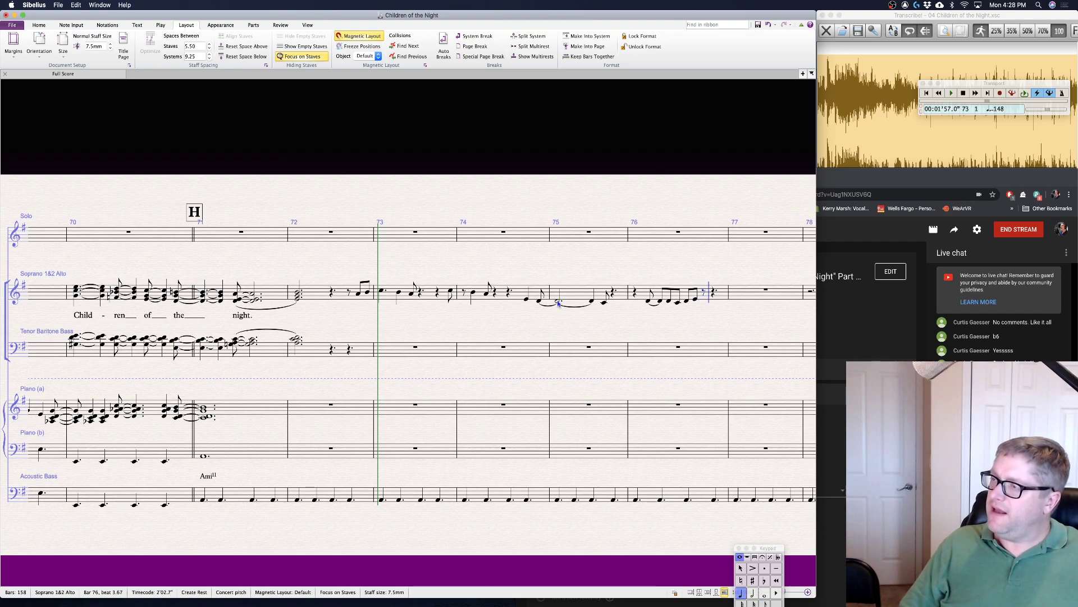
pyautogui.press('0')
pyautogui.press('3')
pyautogui.press('g')
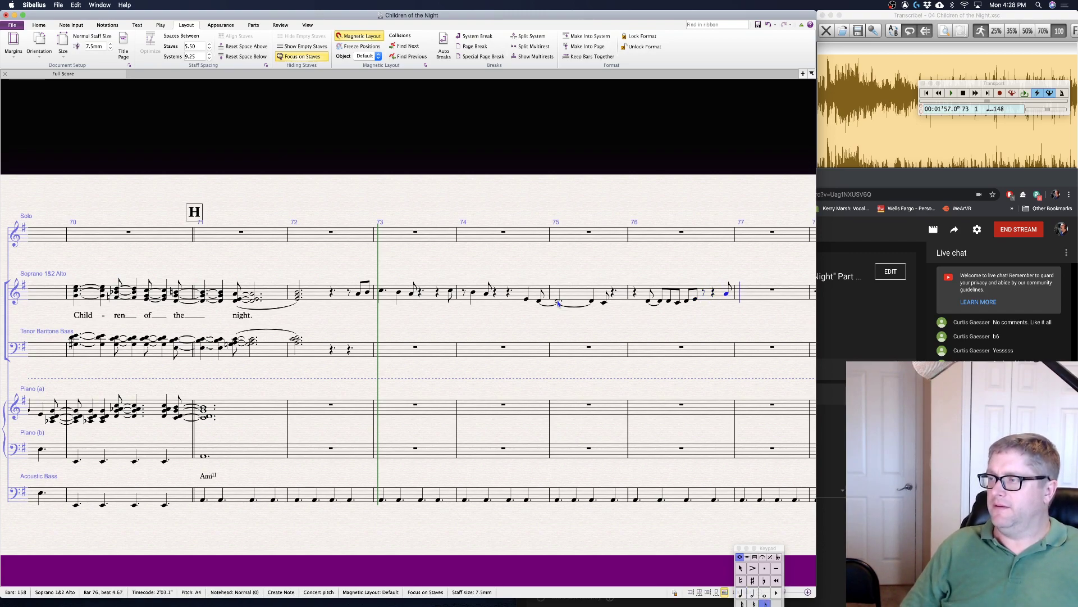
# - Enter G4, D4 and B3 eighth notes on beat 1 of bar 77 and finish with an E4 at the end of beat 2
pyautogui.press('g')
pyautogui.press('d')
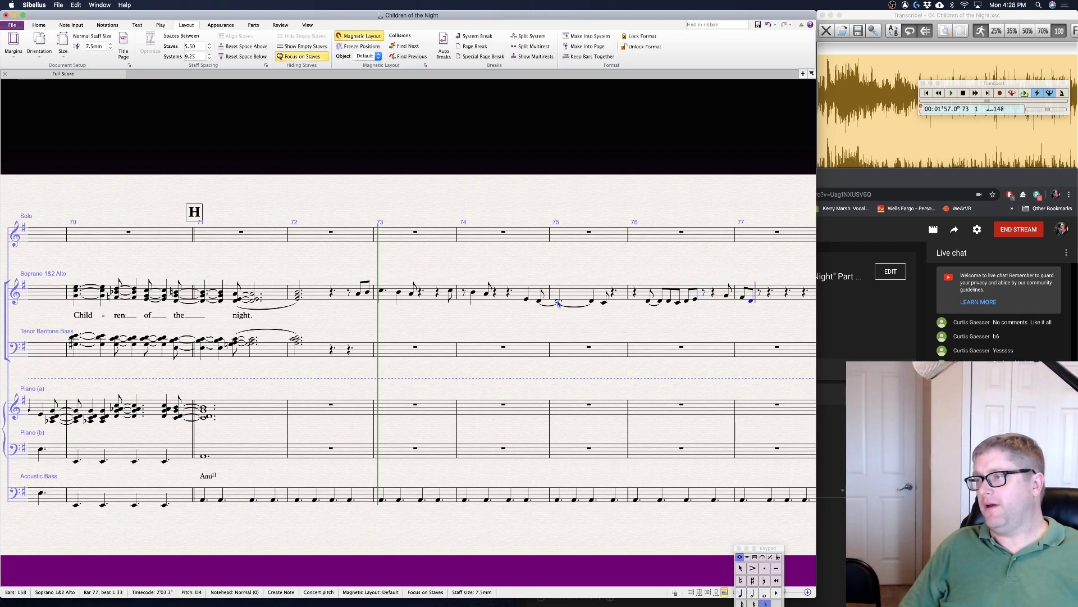
pyautogui.press('b')
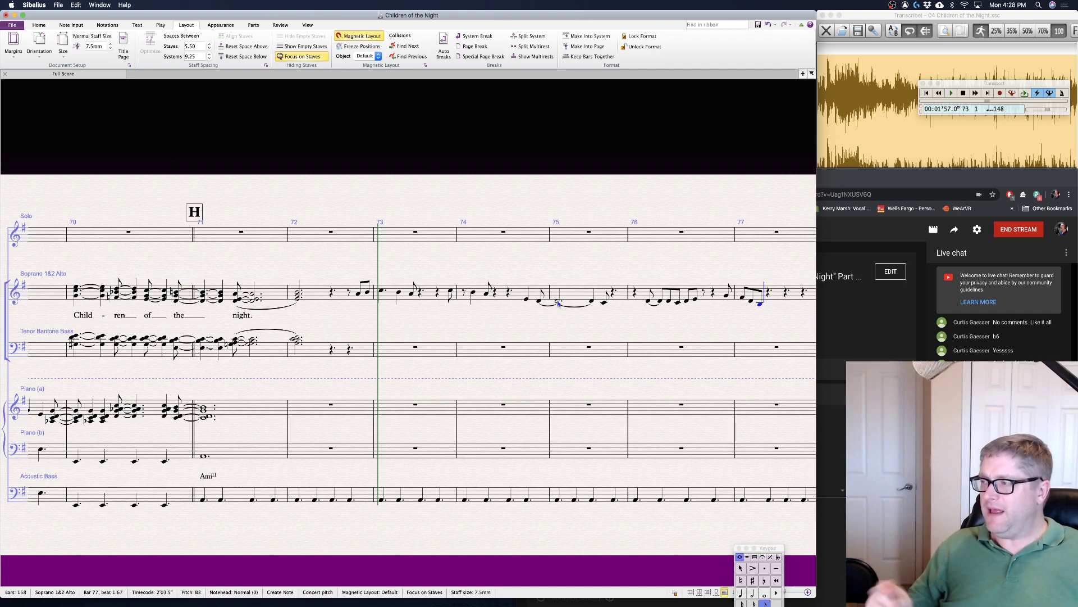
pyautogui.press('e')
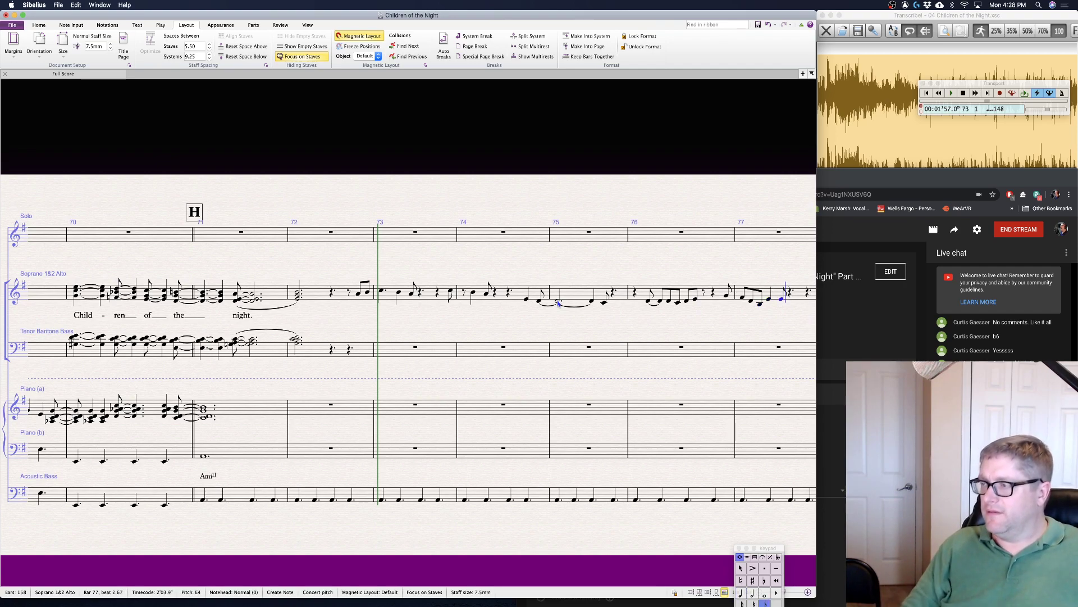
pyautogui.press('Escape')
# - Review the Soprano/Alto line between rehearsal marks H and I and the passage that follows
pyautogui.hscroll(5, 596, 326)
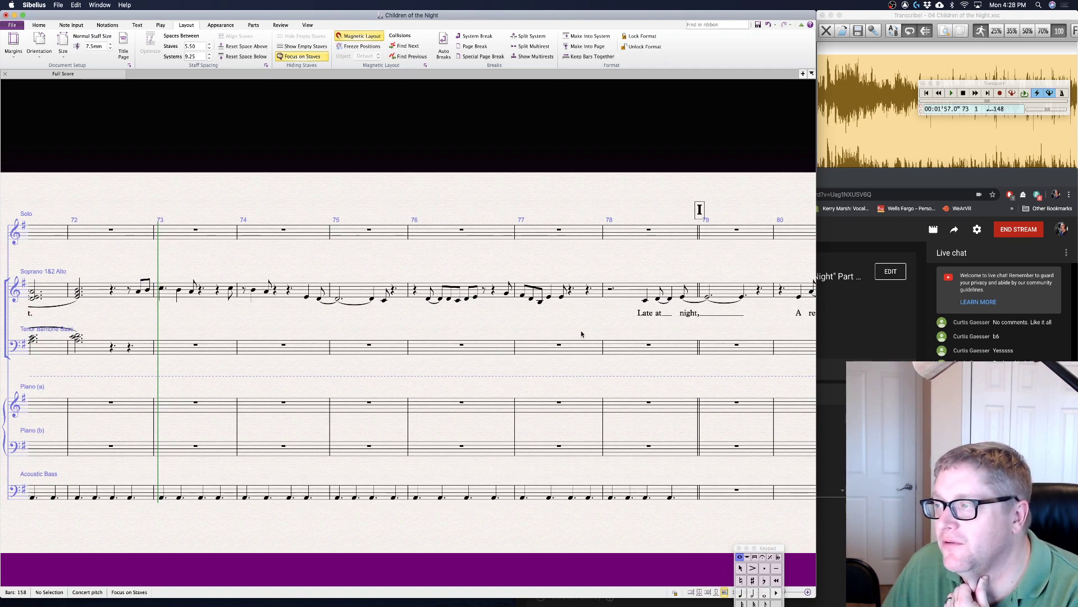
pyautogui.hscroll(10, 581, 334)
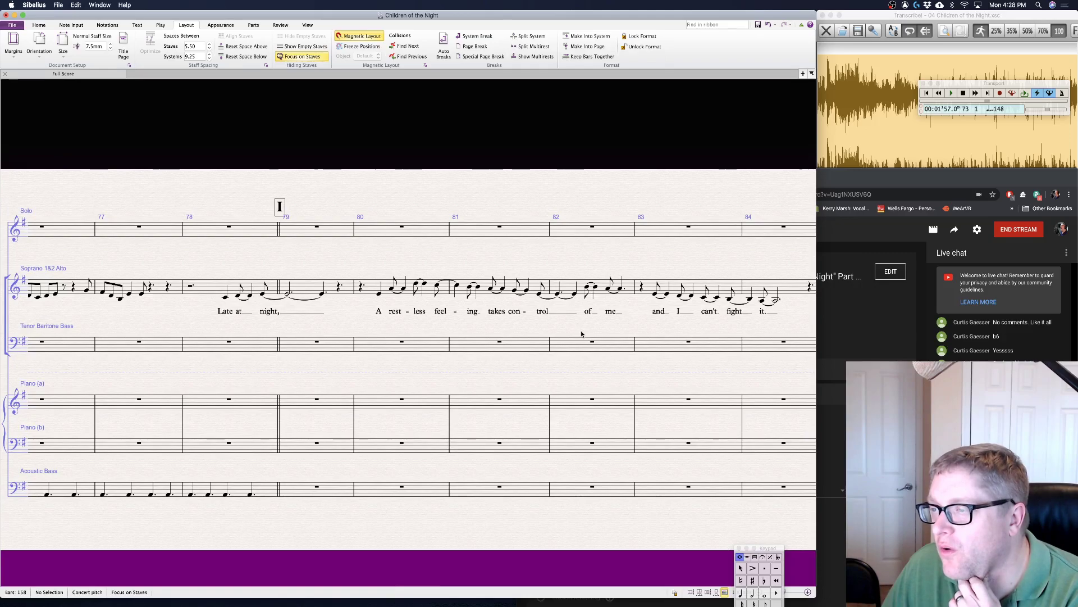
pyautogui.hscroll(2, 581, 334)
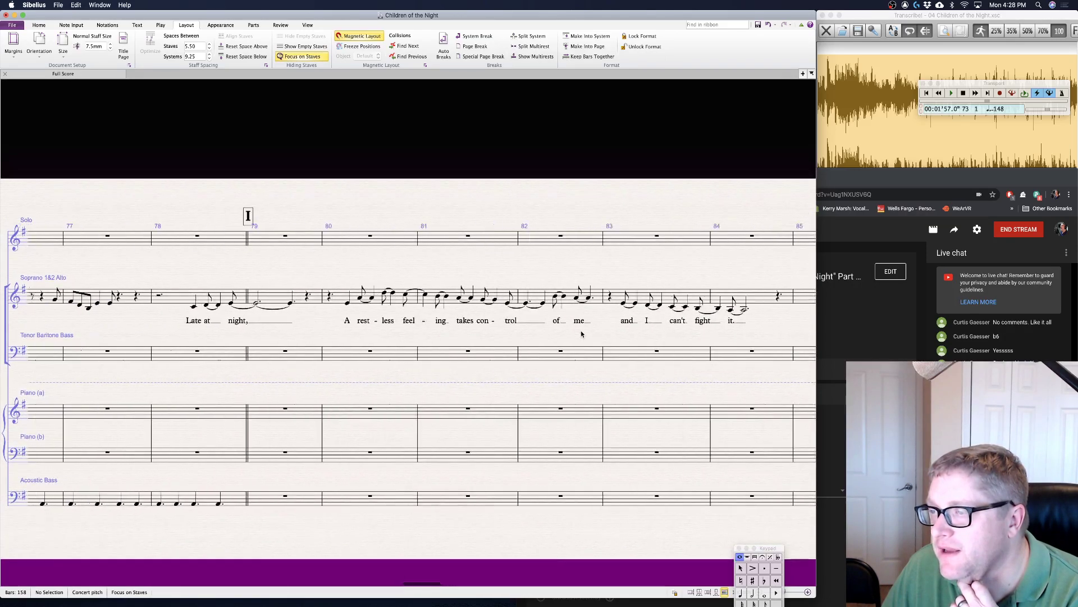
pyautogui.hscroll(-18, 581, 334)
pyautogui.hscroll(4, 569, 332)
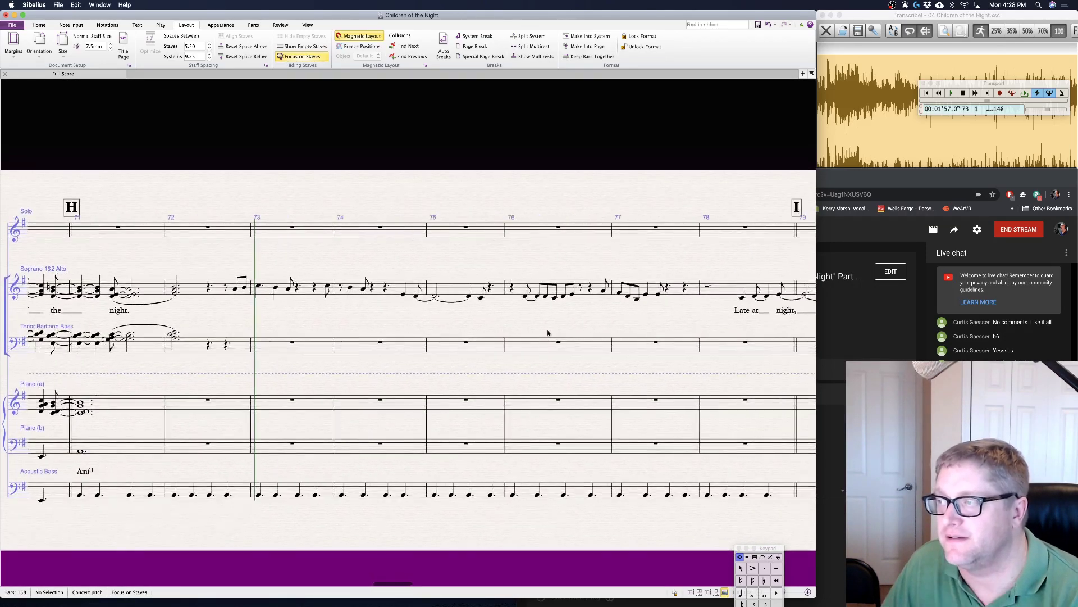
pyautogui.hscroll(3, 547, 332)
pyautogui.hscroll(-3, 548, 333)
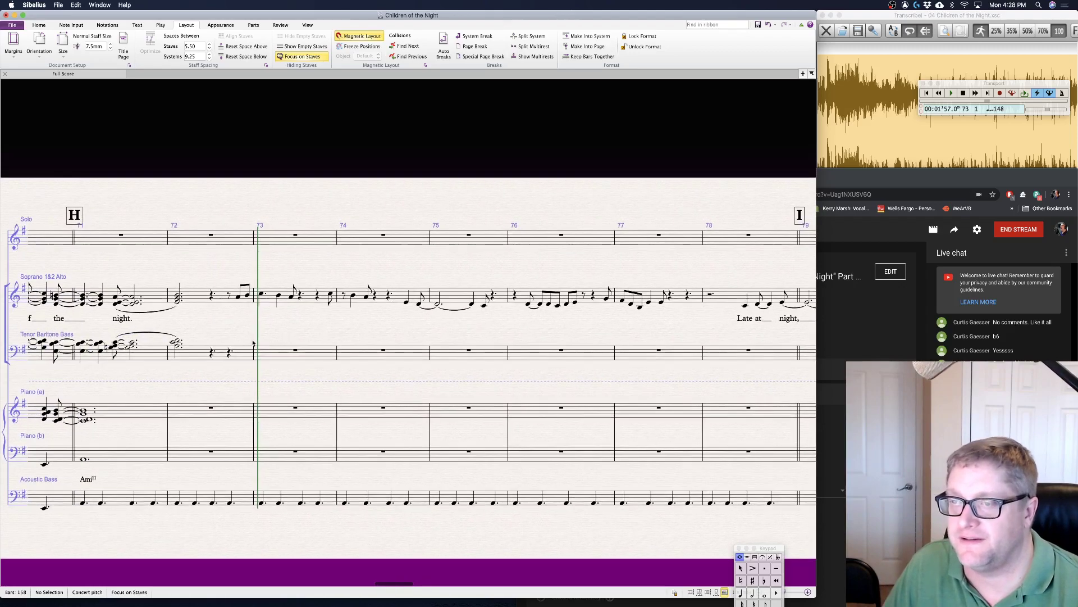
# - Harmonize the Soprano/Alto pickup and bar 73 opening, adding A4 below C5, G4 below B4, and E4 below A4
pyautogui.click(239, 299)
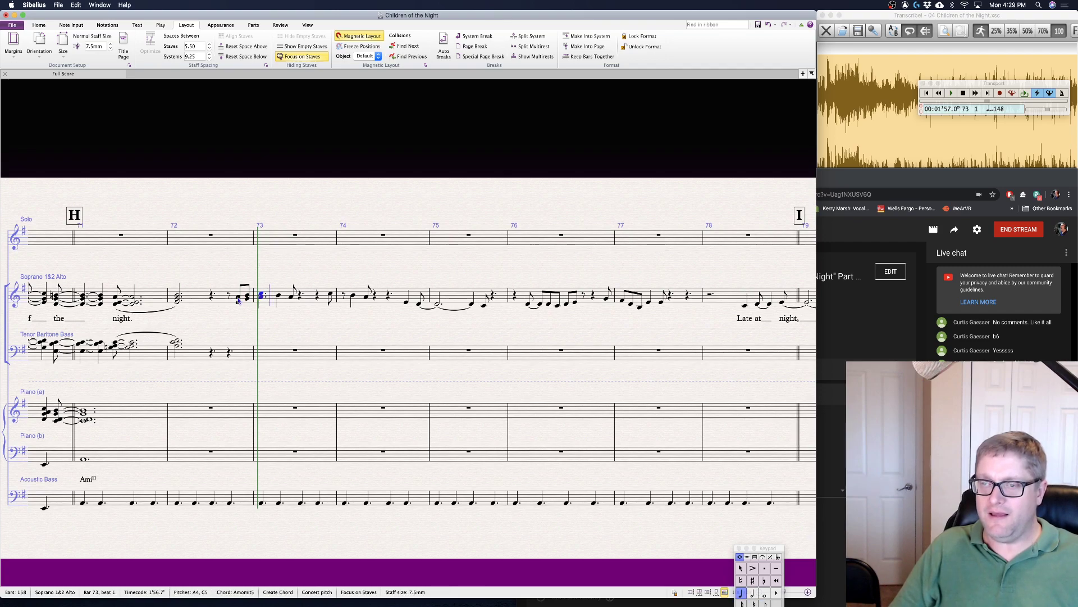
pyautogui.press('Down')
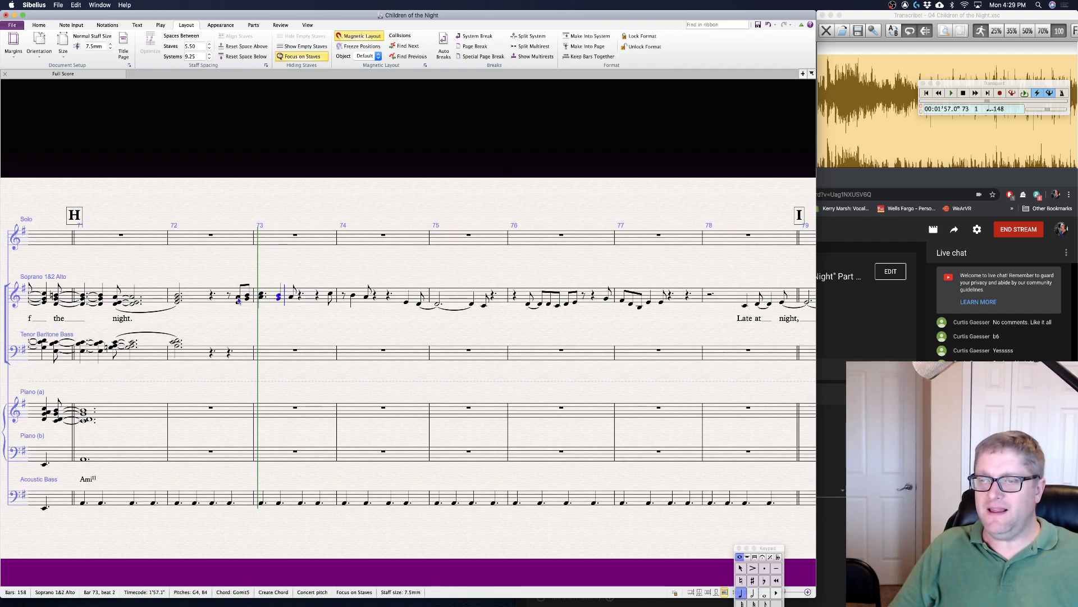
pyautogui.press('3')
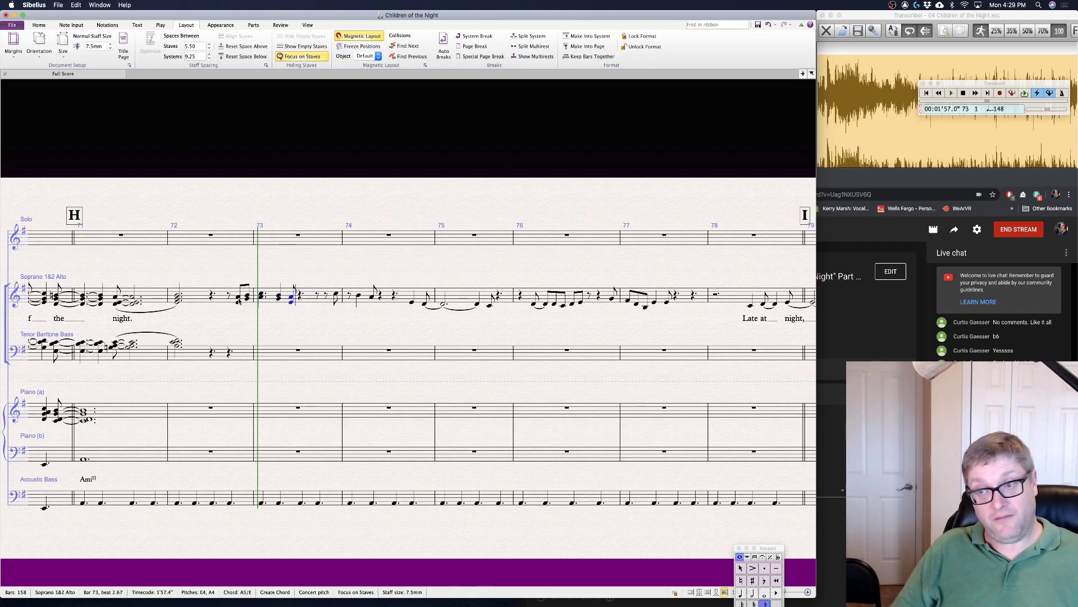
pyautogui.press('Escape')
pyautogui.press('Escape')
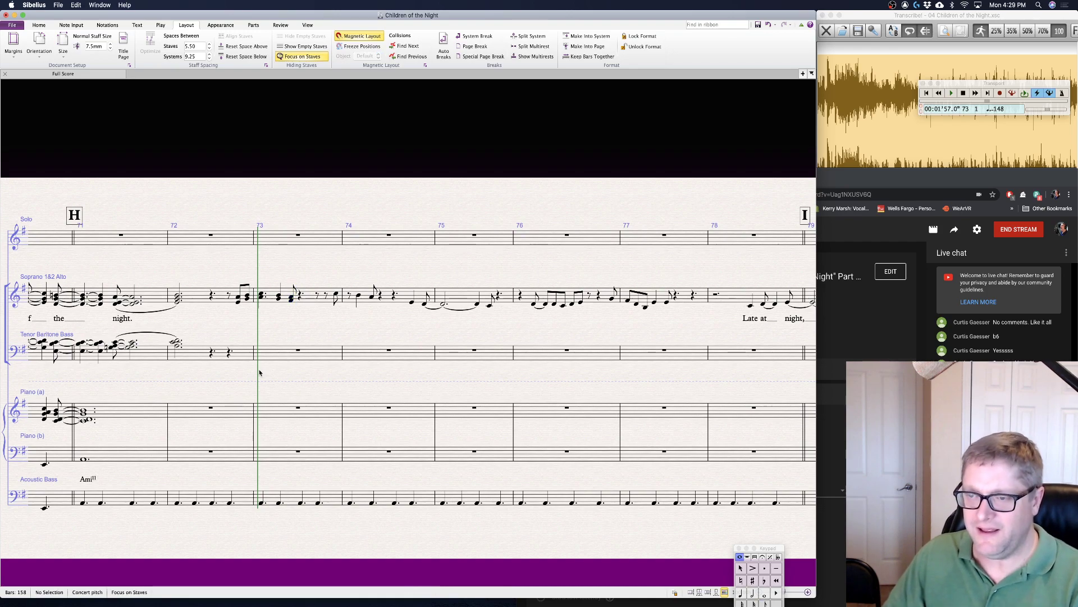
# - Enter C4 and D4 eighths on beat 4 of bar 72 in the Tenor/Baritone/Bass staff, leading to a dotted-quarter E4 and quarter D4 in bar 73
pyautogui.click(229, 353)
pyautogui.press('Right')
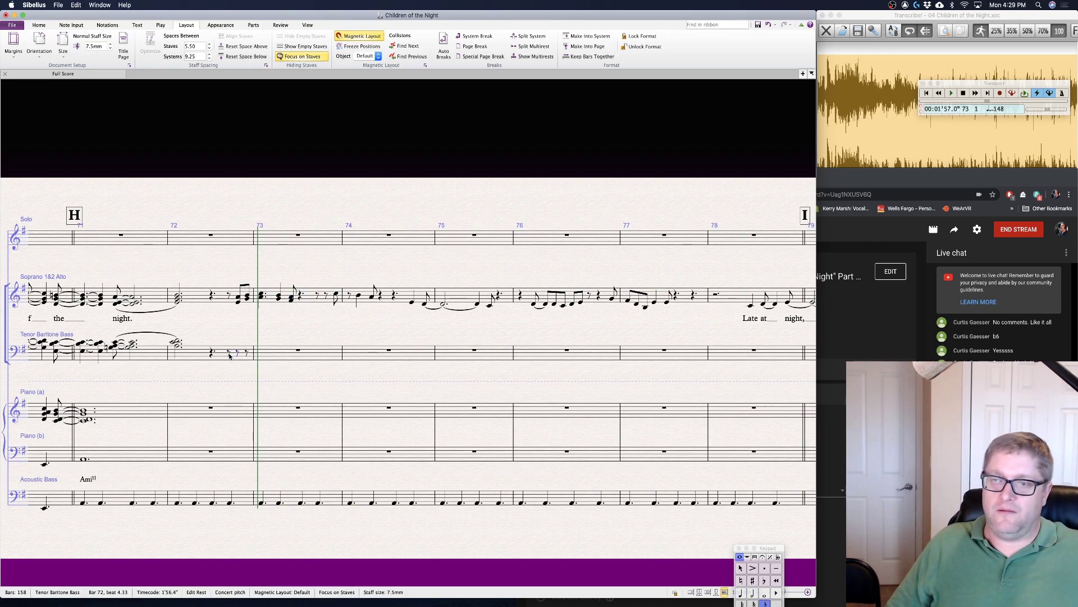
pyautogui.press('c')
pyautogui.press('d')
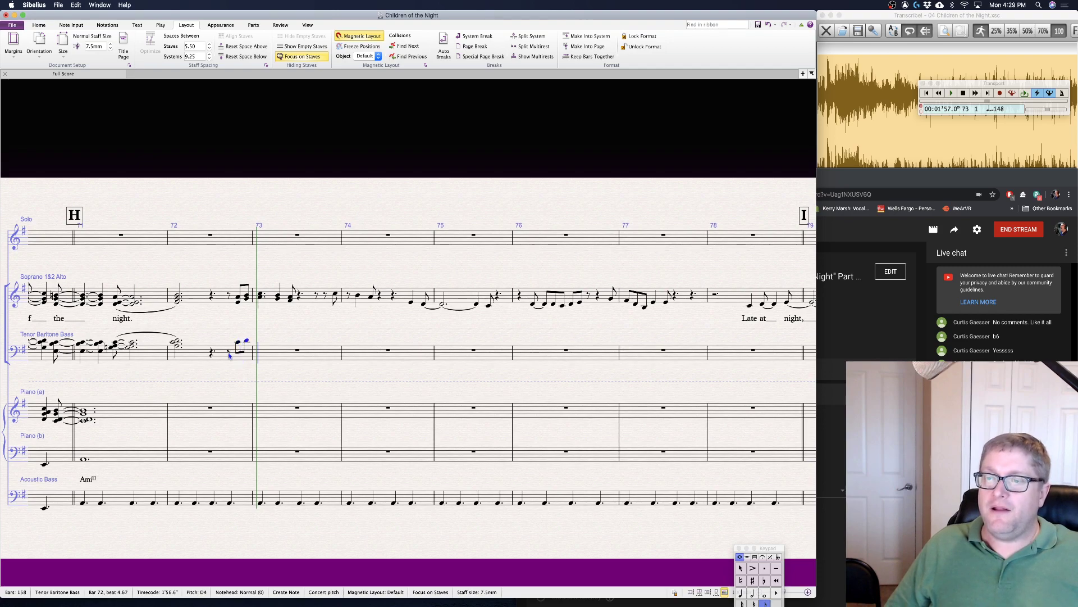
pyautogui.press('KP_4')
pyautogui.press('KP_Decimal')
pyautogui.press('e')
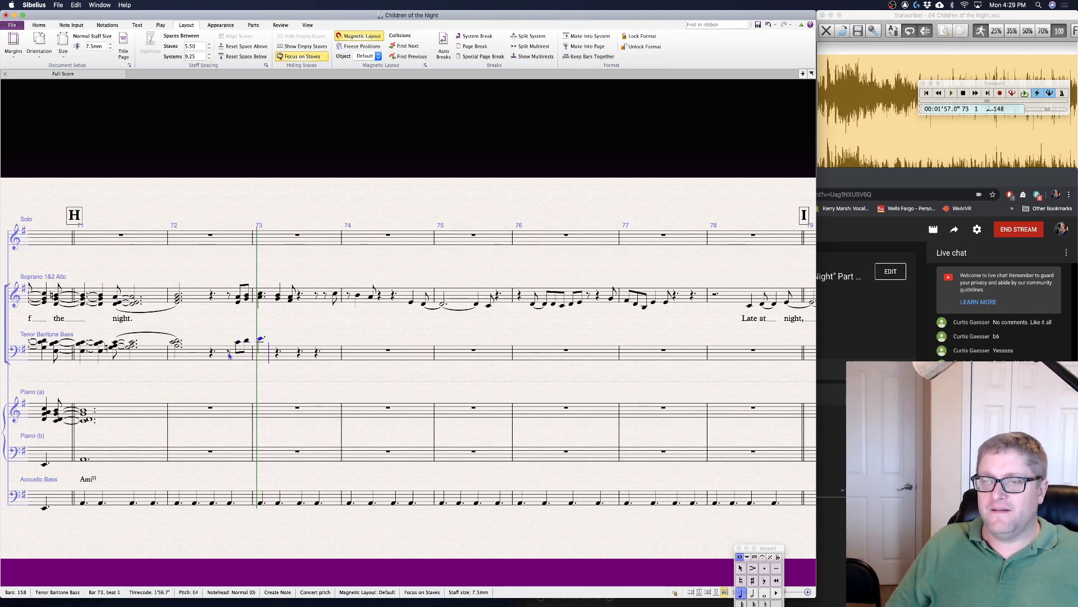
pyautogui.press('d')
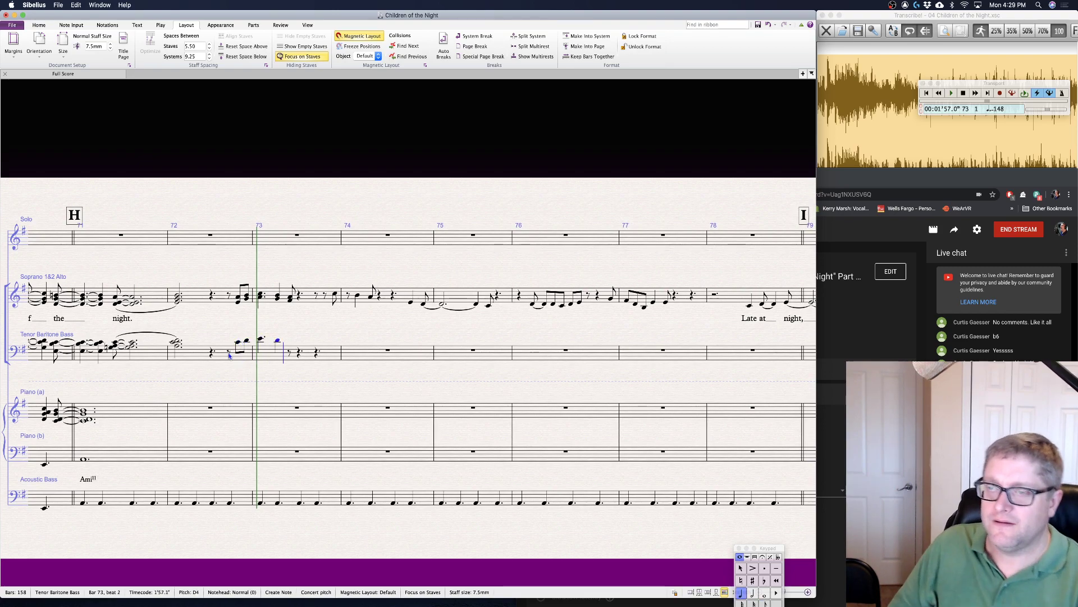
pyautogui.press('Escape')
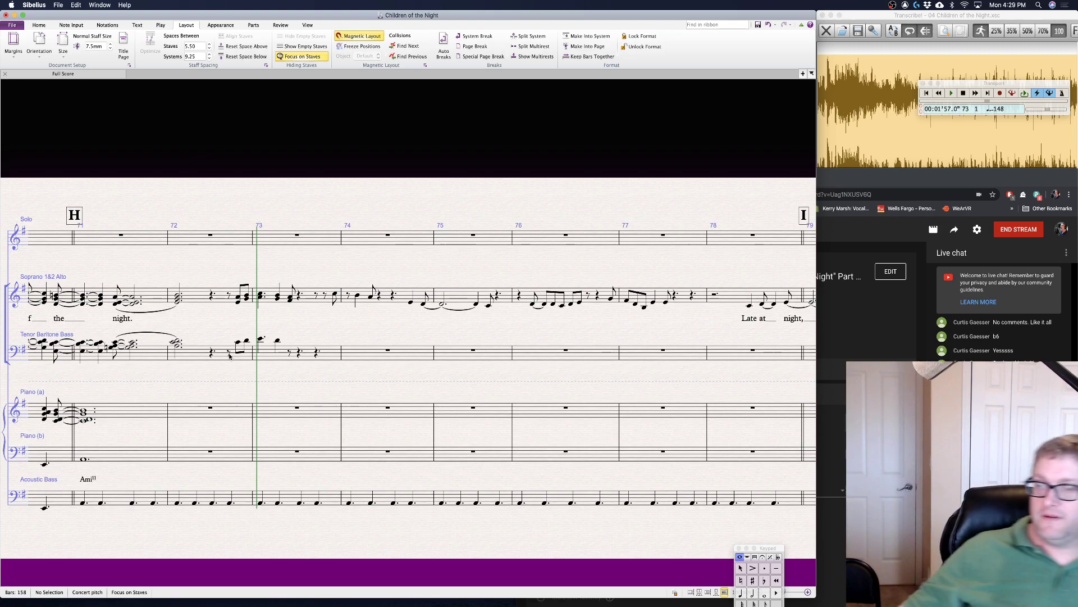
# - Add a C#4 eighth note at the end of beat 2 in the tenor's bar 73 and split beat 4 into eighth rests
pyautogui.click(290, 353)
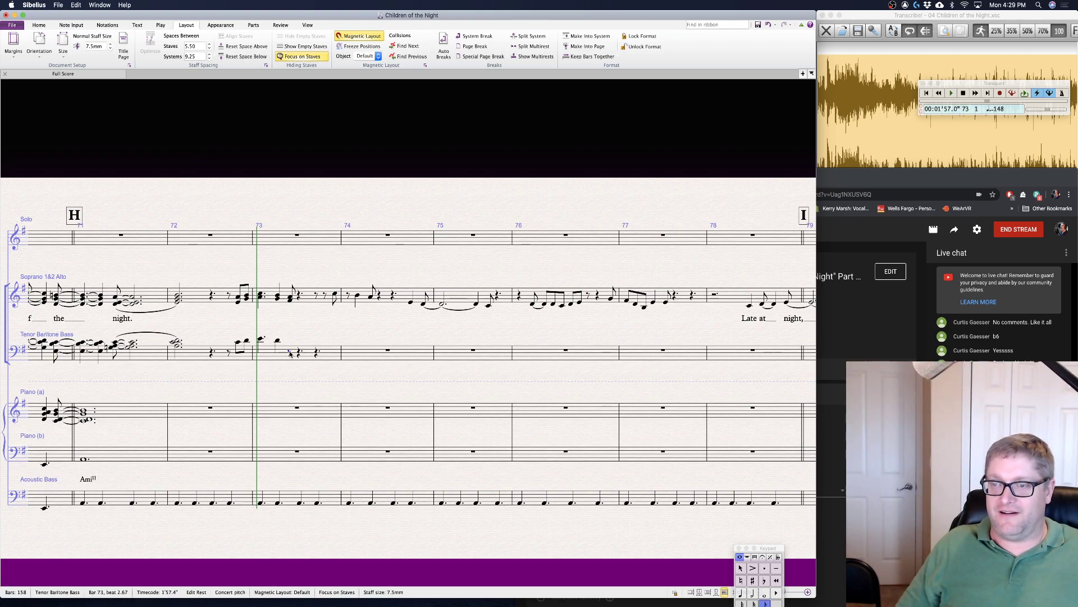
pyautogui.press('c')
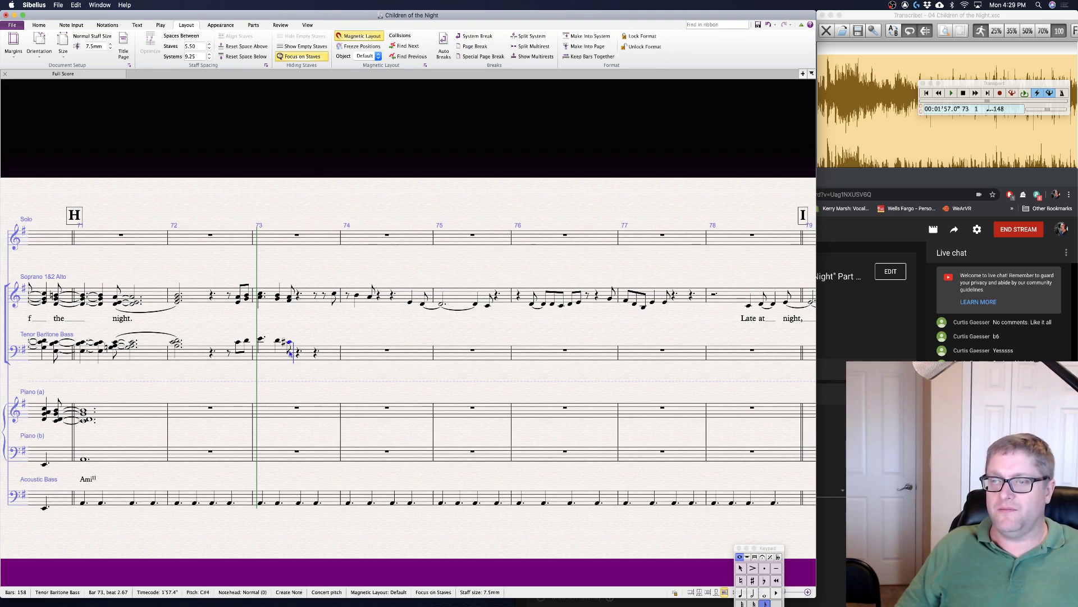
pyautogui.press('Right')
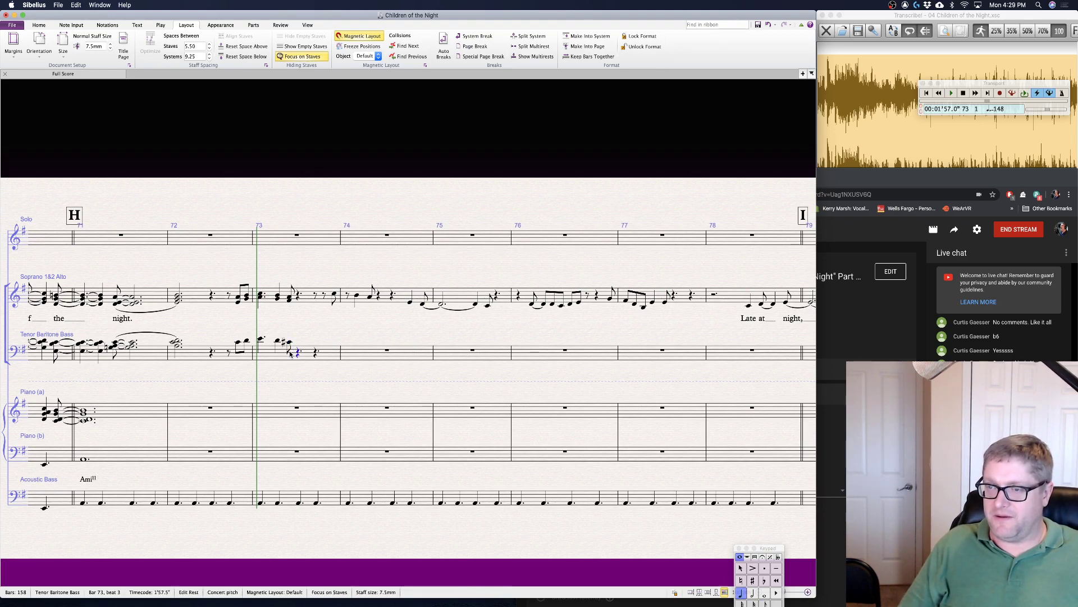
pyautogui.press('3')
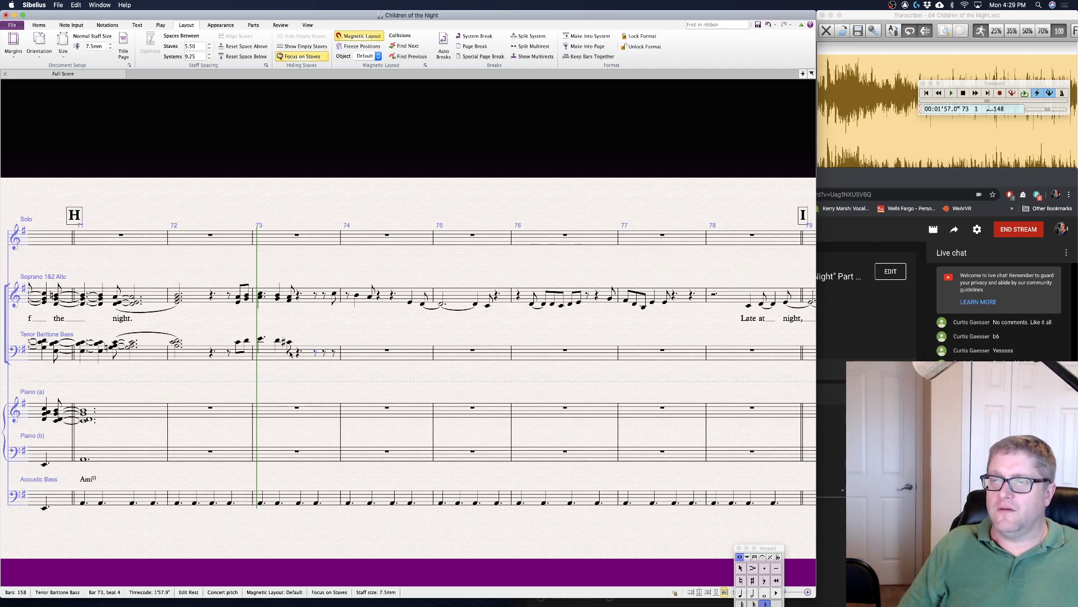
pyautogui.press('Escape')
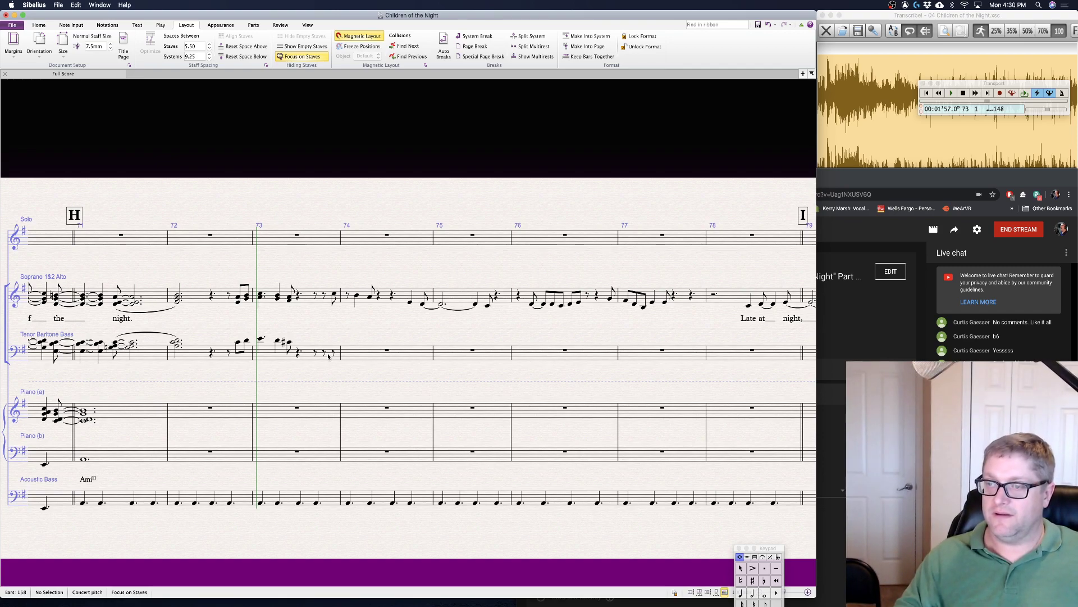
# - Add lower harmony notes to the Soprano/Alto line from the end of bar 73 into bar 74, with E4 below A4 on beat 2
pyautogui.click(347, 295)
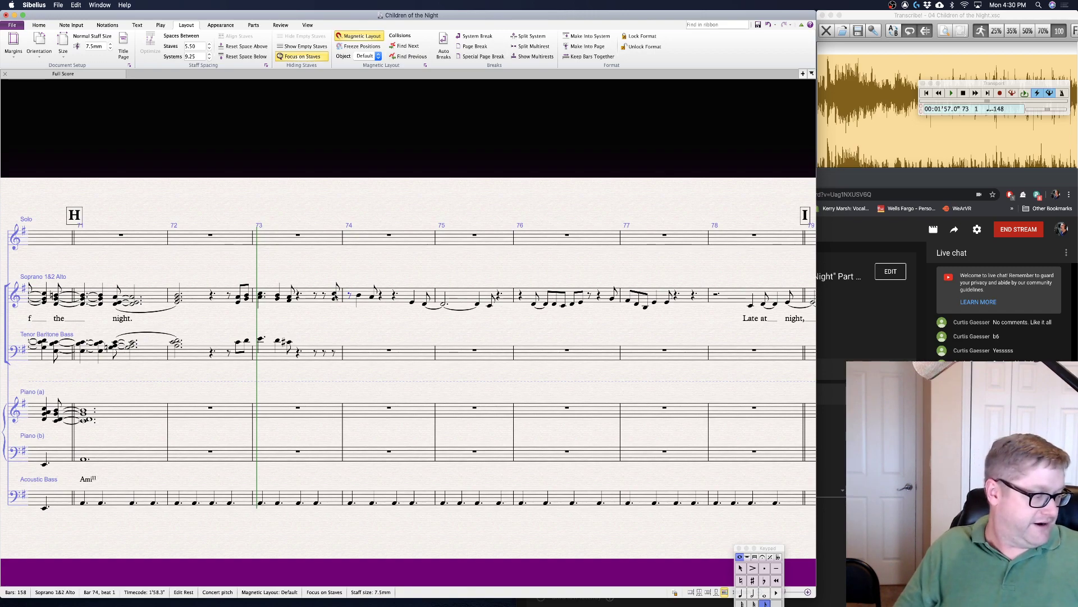
pyautogui.press('e')
pyautogui.press('4')
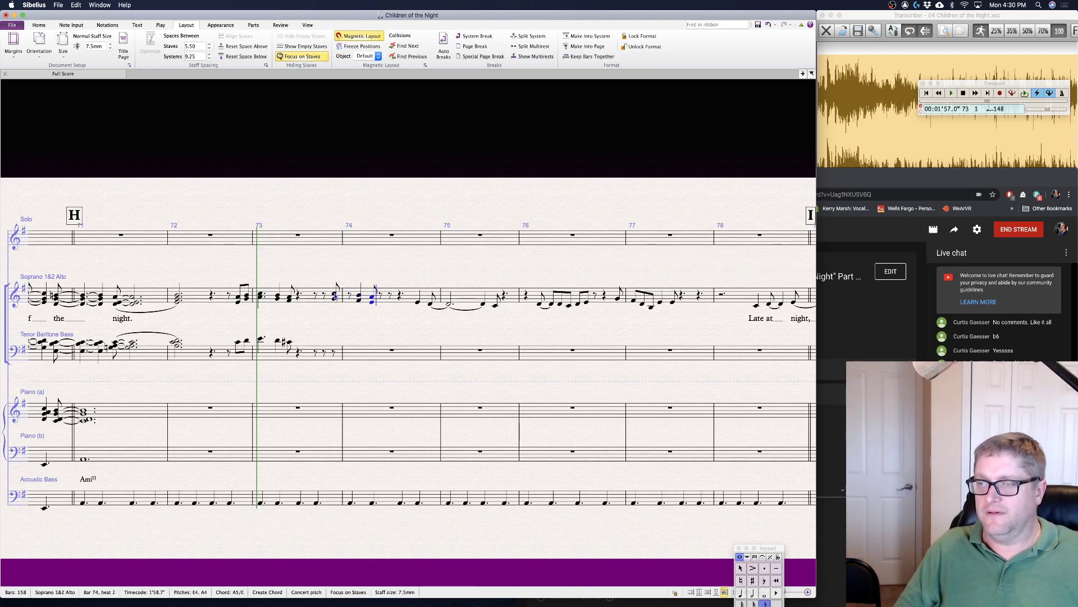
pyautogui.press('Escape')
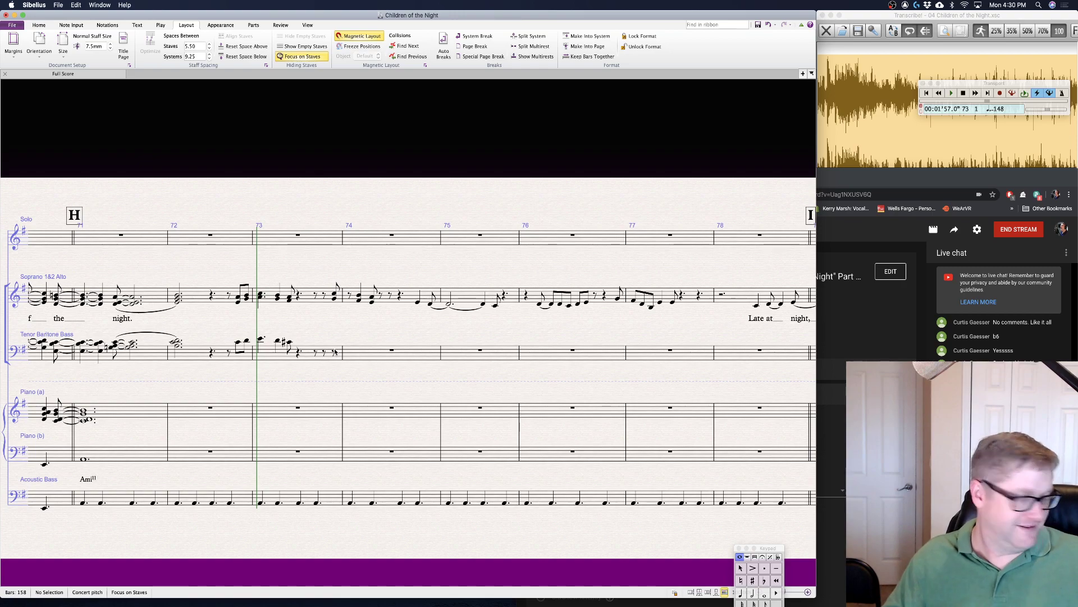
# - Enter a D4 eighth at the end of bar 73 in the tenor staff, followed by an eighth rest and a C4 quarter in bar 74
pyautogui.click(333, 353)
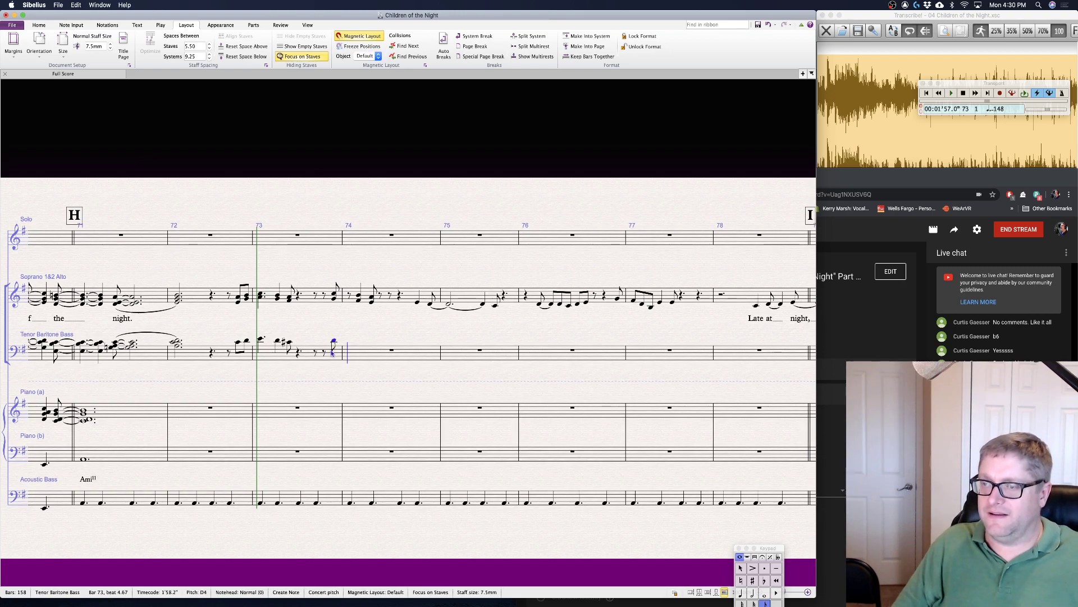
pyautogui.press('c')
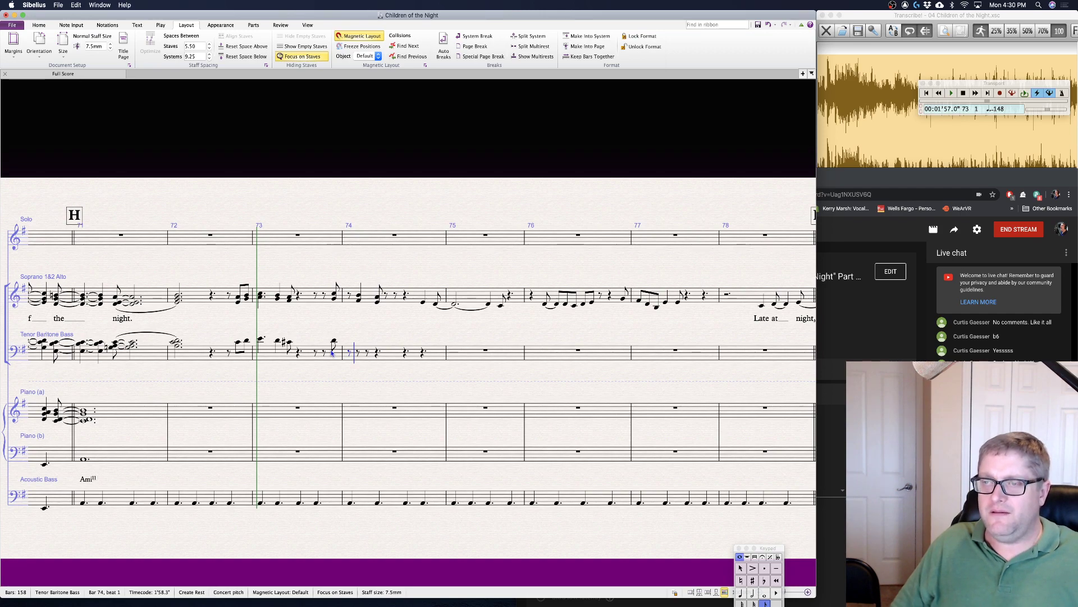
pyautogui.press('4')
pyautogui.press('c')
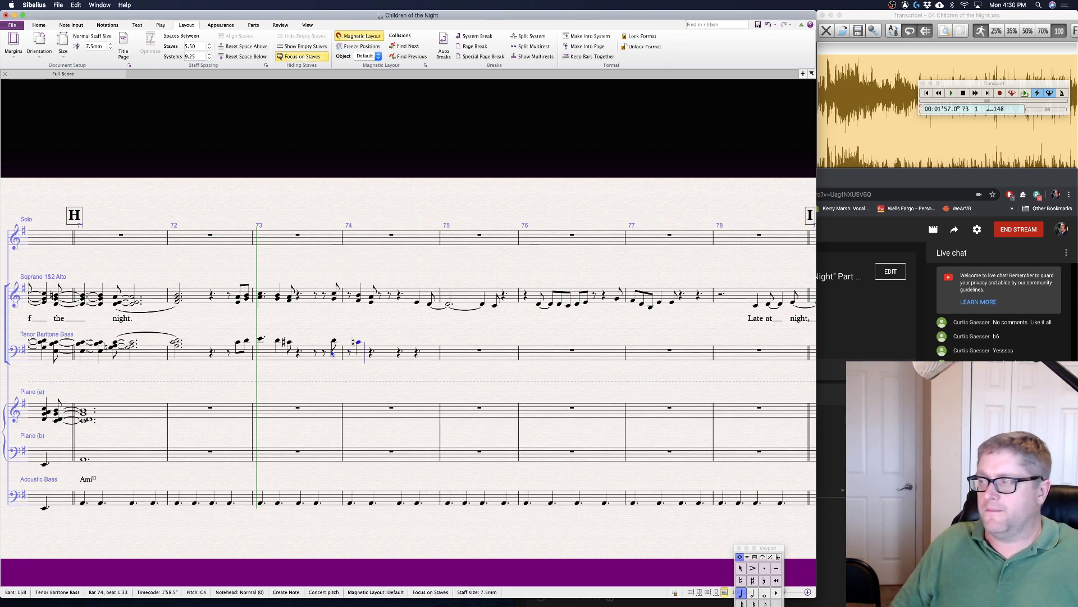
# - Enter an A3 on beat 4 of bar 74 in the Tenor Baritone Bass staff, followed by a G3 eighth
pyautogui.press('Escape')
pyautogui.press('Escape')
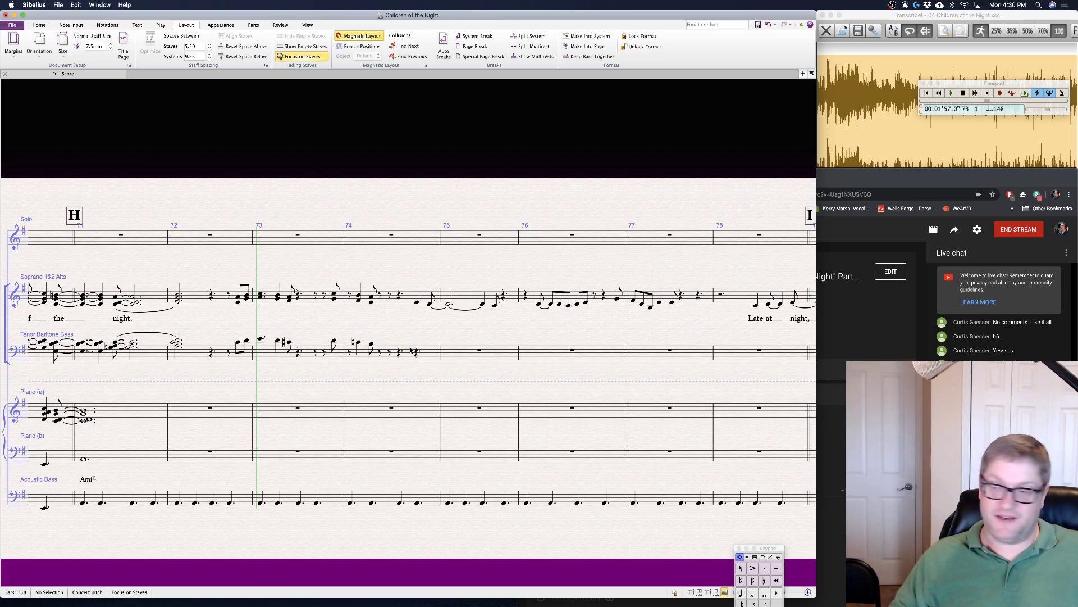
pyautogui.click(418, 353)
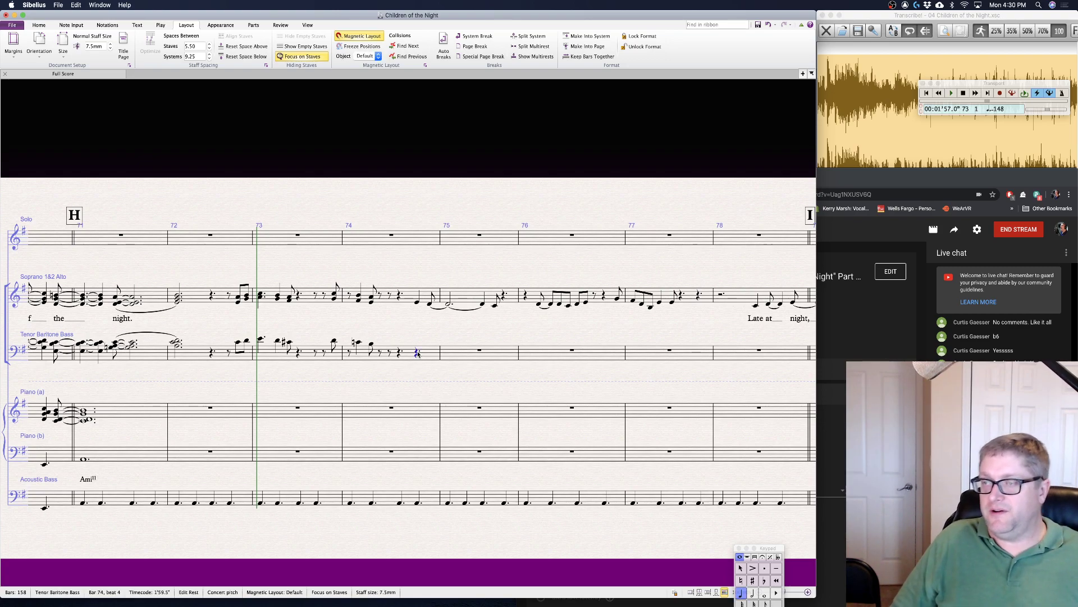
pyautogui.press('n')
pyautogui.press('.')
pyautogui.press('a')
pyautogui.press('3')
pyautogui.press('g')
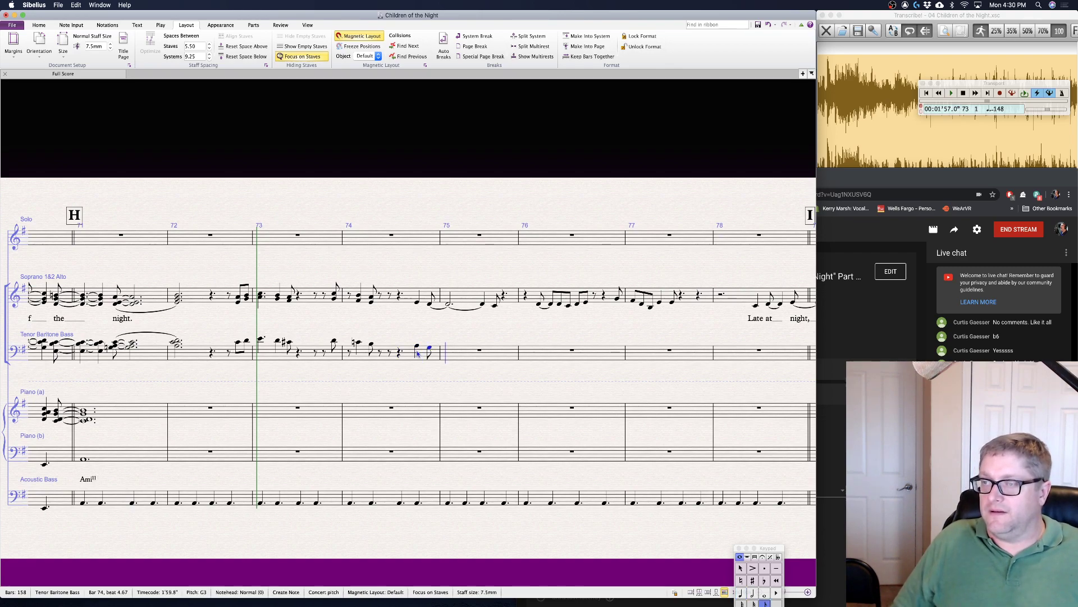
# - Tie the G3 into a dotted half and a quarter on beat 3 of bar 75, followed by an F#3 eighth
pyautogui.press('KP_Enter')
pyautogui.press('5')
pyautogui.press('.')
pyautogui.press('g')
pyautogui.press('KP_Enter')
pyautogui.press('4')
pyautogui.press('g')
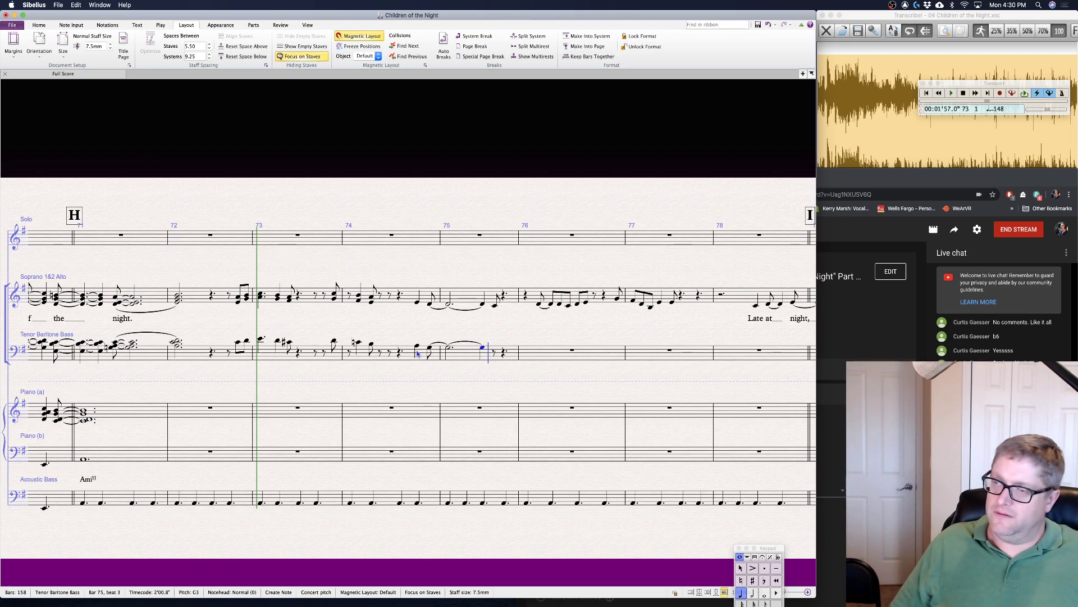
pyautogui.press('Escape')
pyautogui.press('Escape')
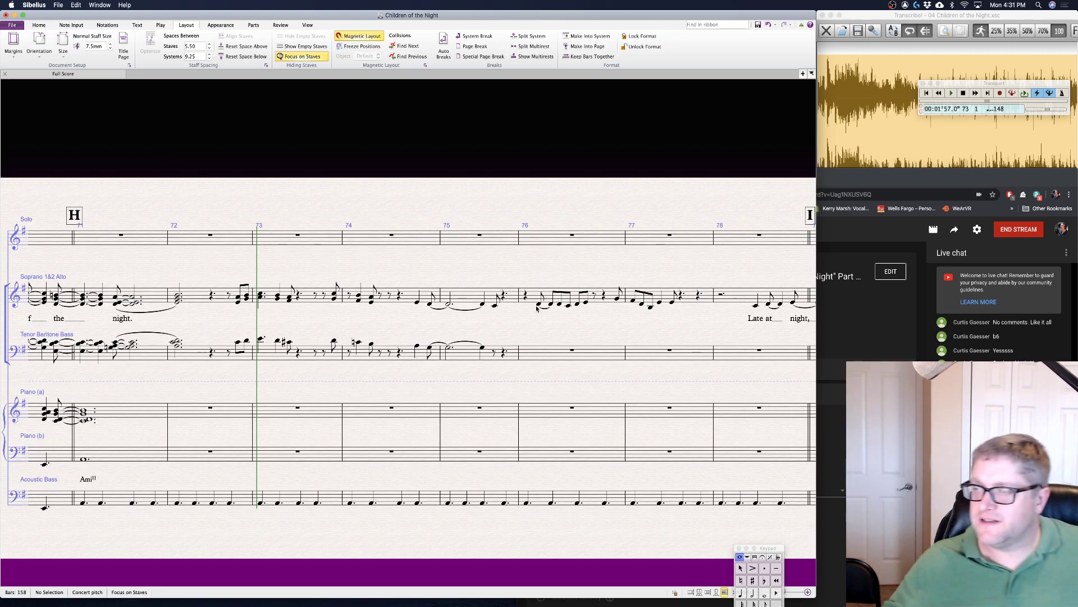
pyautogui.click(495, 352)
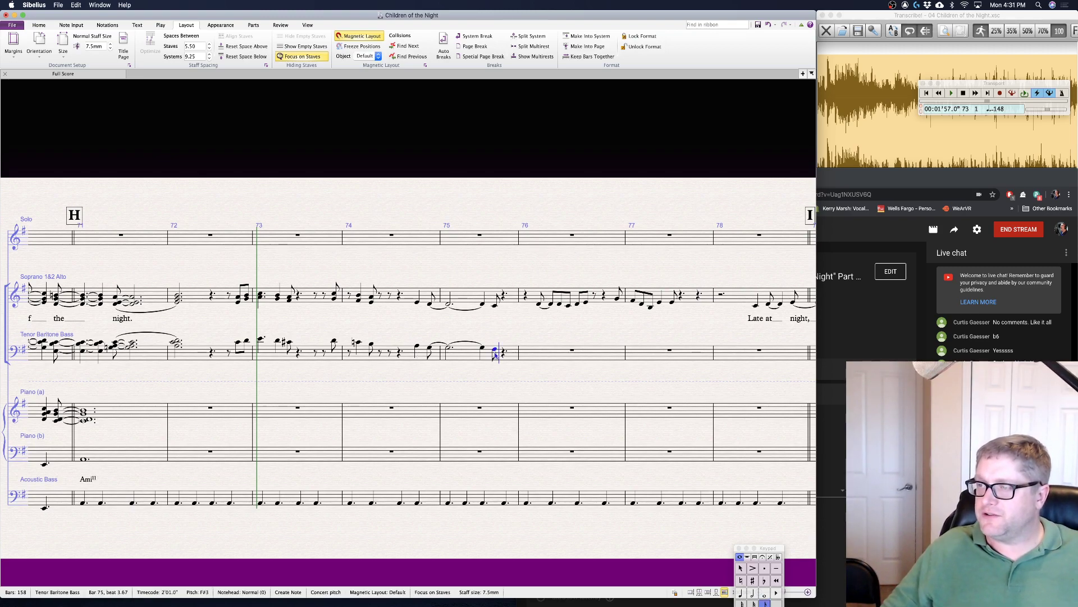
pyautogui.click(558, 364)
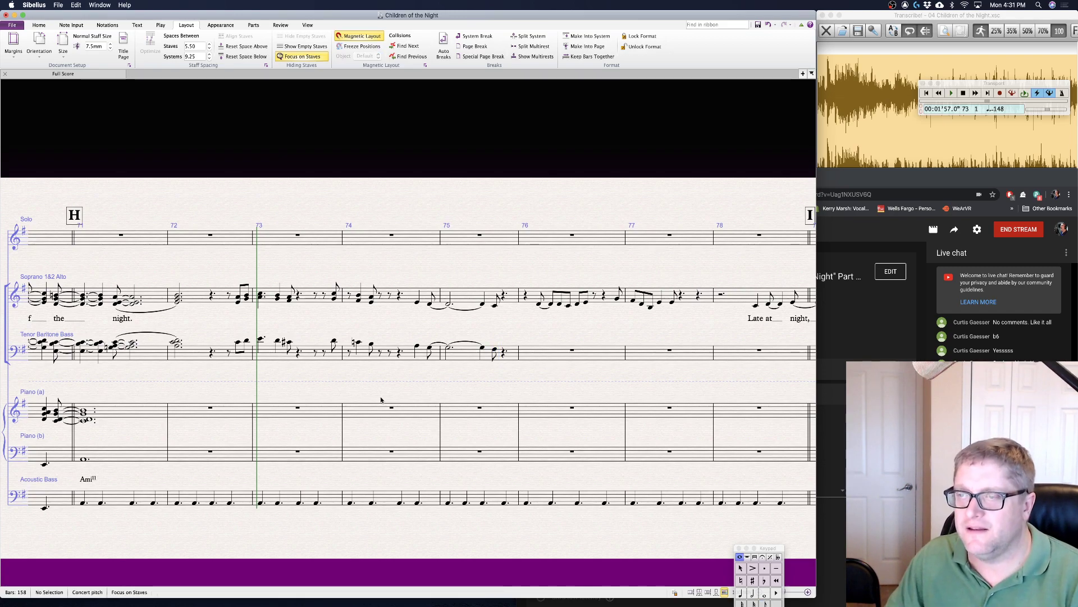
# - Enter an E3–A3 eighth-note chord at the end of beat 1 of bar 76 in the Tenor Baritone Bass staff
pyautogui.hscroll(5, 381, 399)
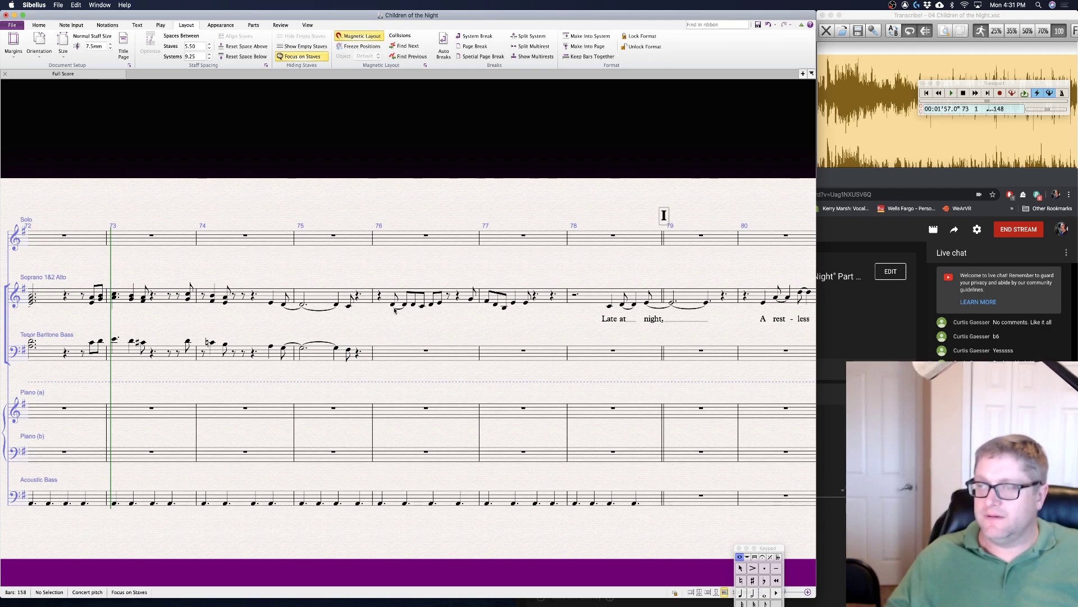
pyautogui.click(393, 307)
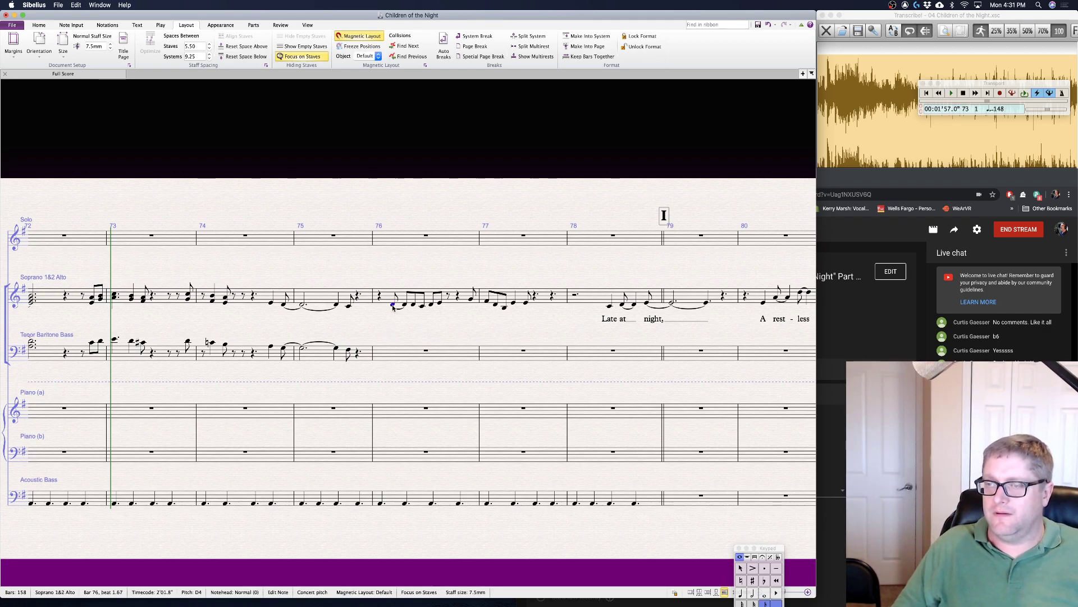
pyautogui.click(399, 354)
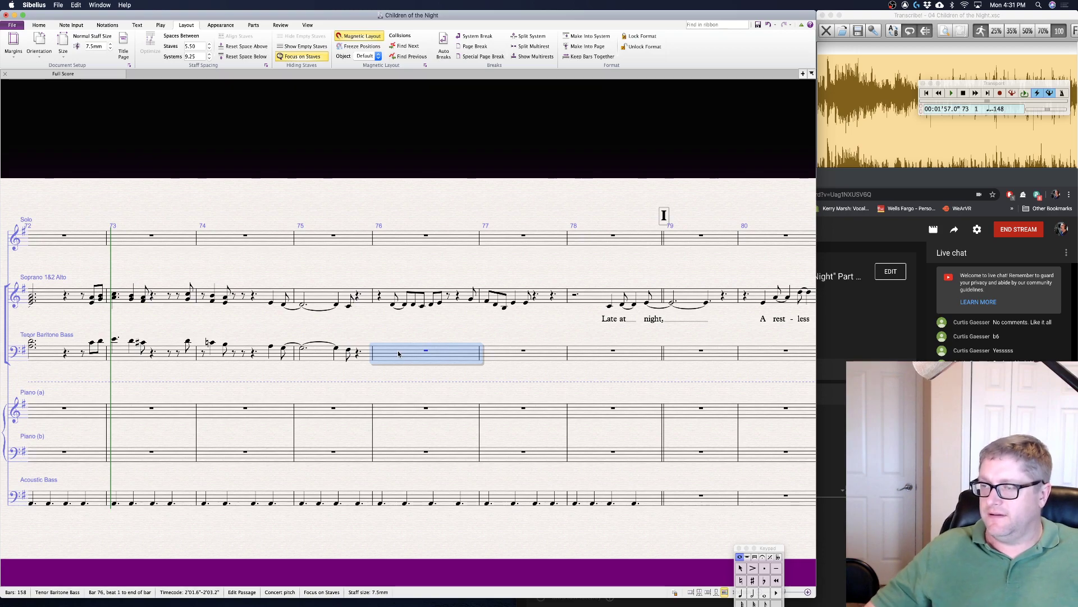
pyautogui.press('4')
pyautogui.press('0')
pyautogui.press('3')
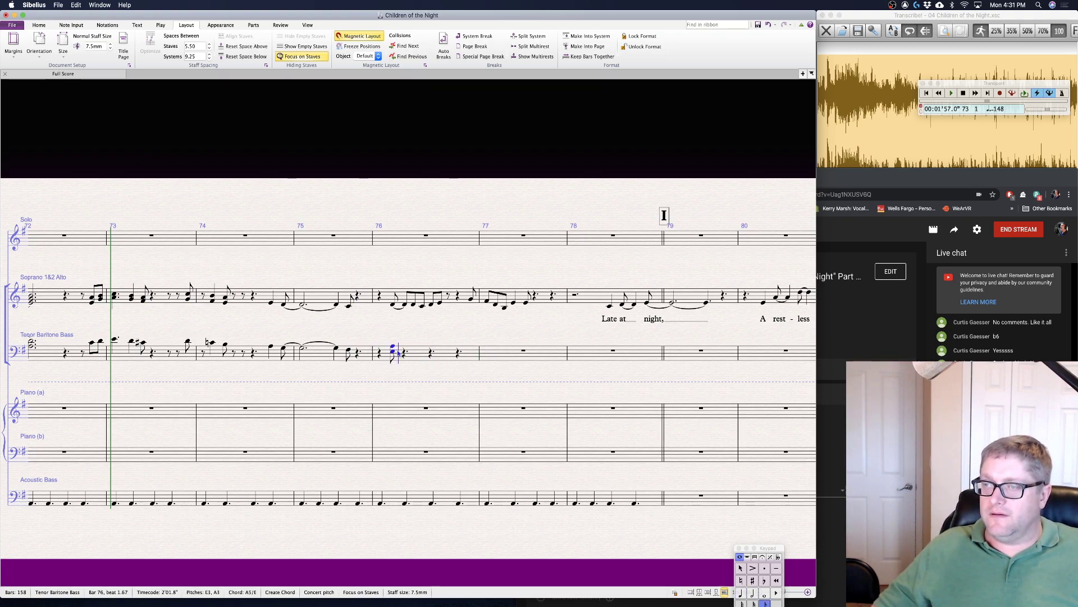
# - Repeat the E3–A3 eighth chord through the start of beat 3 in bar 76 and finish with an F#3–B3 eighth chord
pyautogui.press('Return')
pyautogui.press('r')
pyautogui.press('r')
pyautogui.press('r')
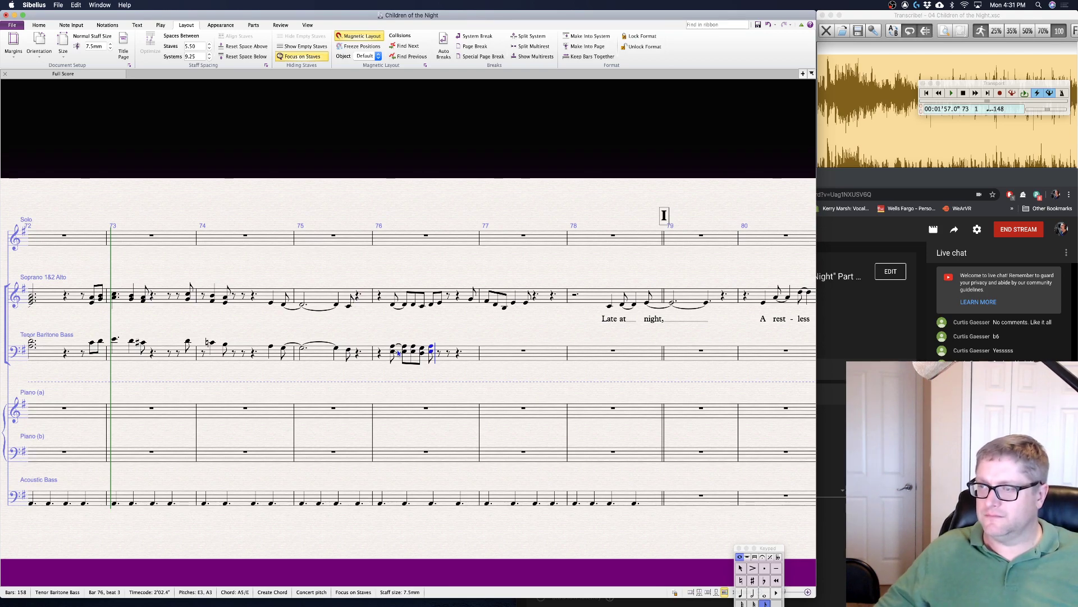
pyautogui.press('r')
pyautogui.press('Up')
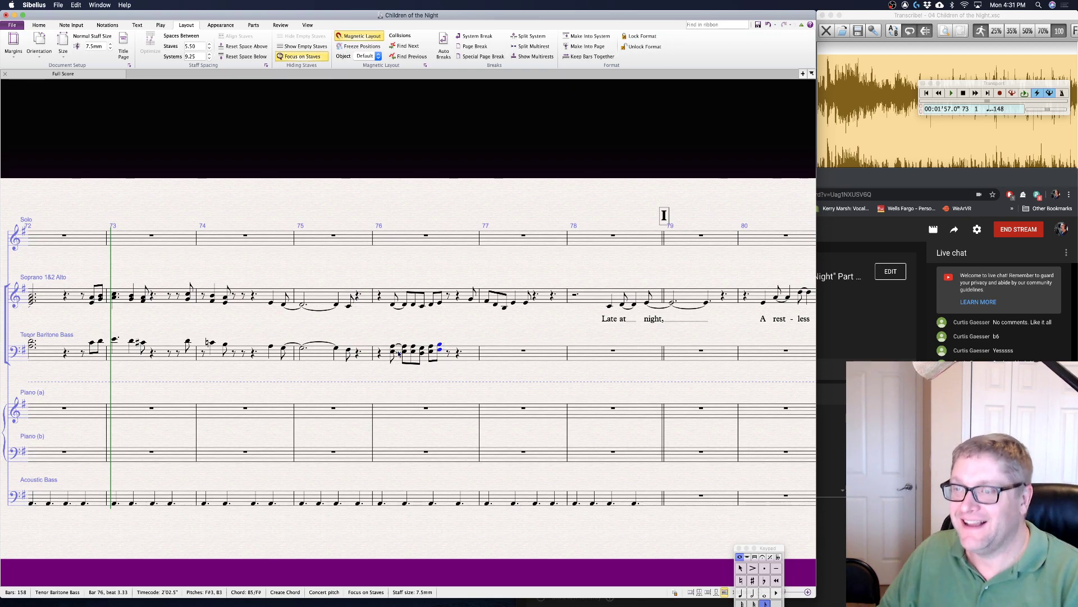
pyautogui.press('Escape')
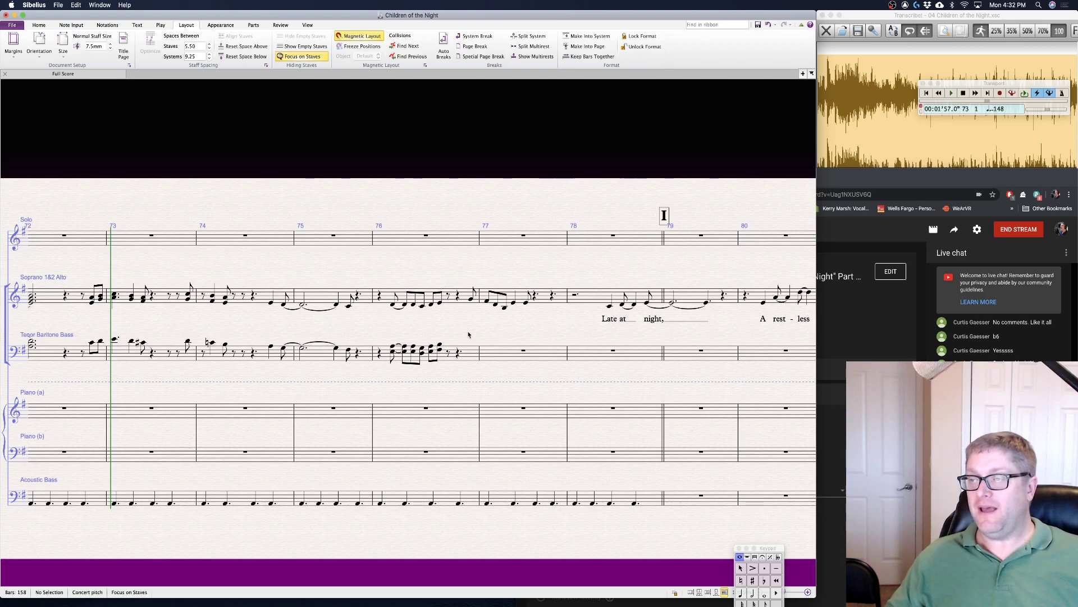
# - Delete the beamed eighth notes on beat 1 of bar 77 in the Soprano/Alto staff
pyautogui.click(487, 302)
pyautogui.keyDown('shift'); pyautogui.click(506, 310); pyautogui.keyUp('shift')
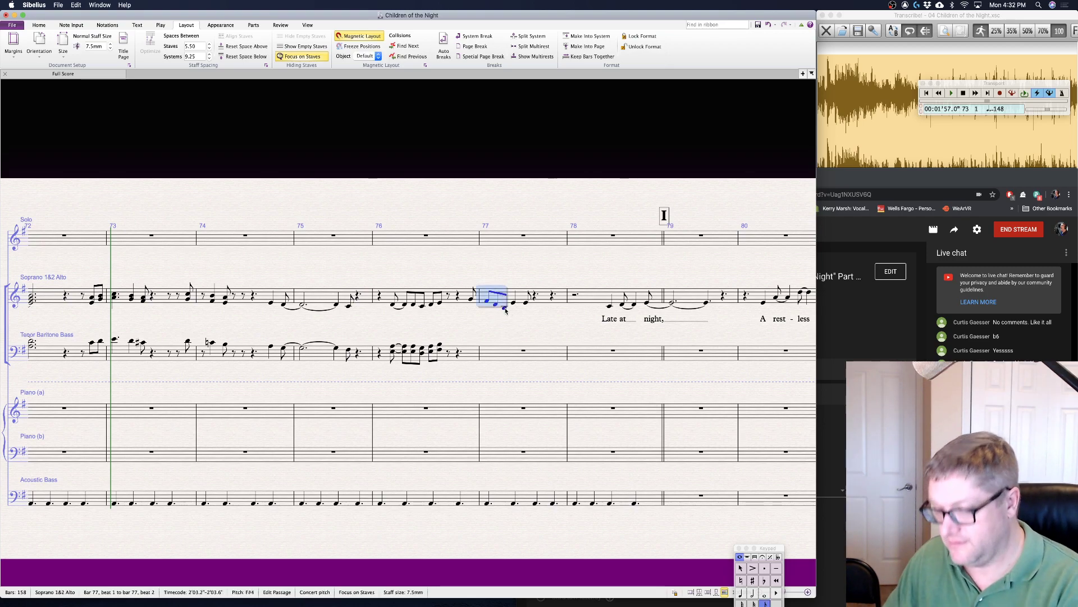
pyautogui.press('Delete')
pyautogui.click(486, 298)
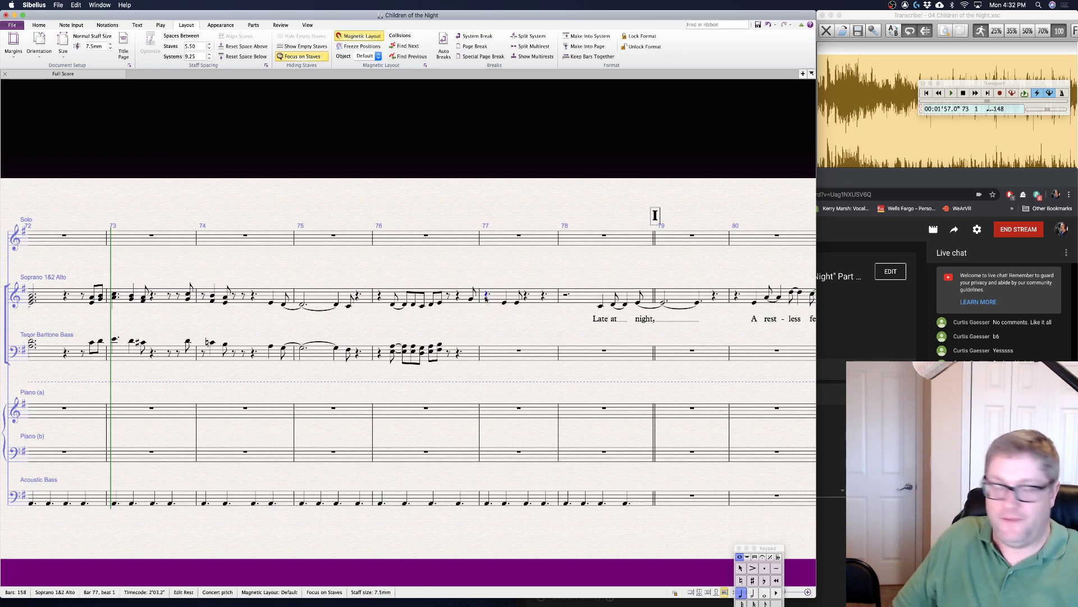
# - Enter an F#4 eighth at the start of bar 77 in the Soprano/Alto staff and try a four-note tuplet on it
pyautogui.press('3')
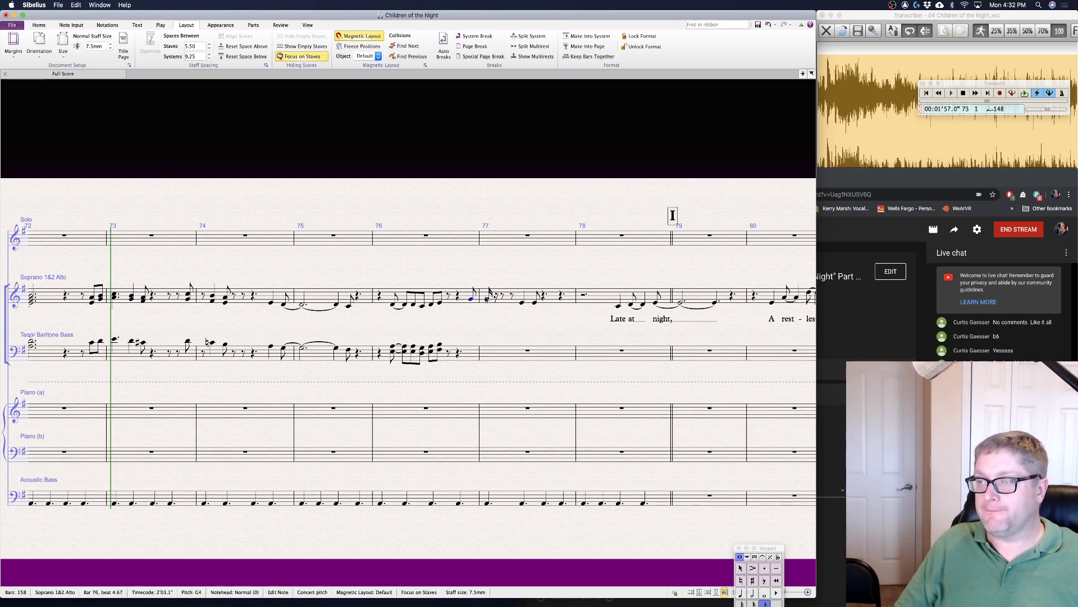
pyautogui.press('f')
pyautogui.press('super+4')
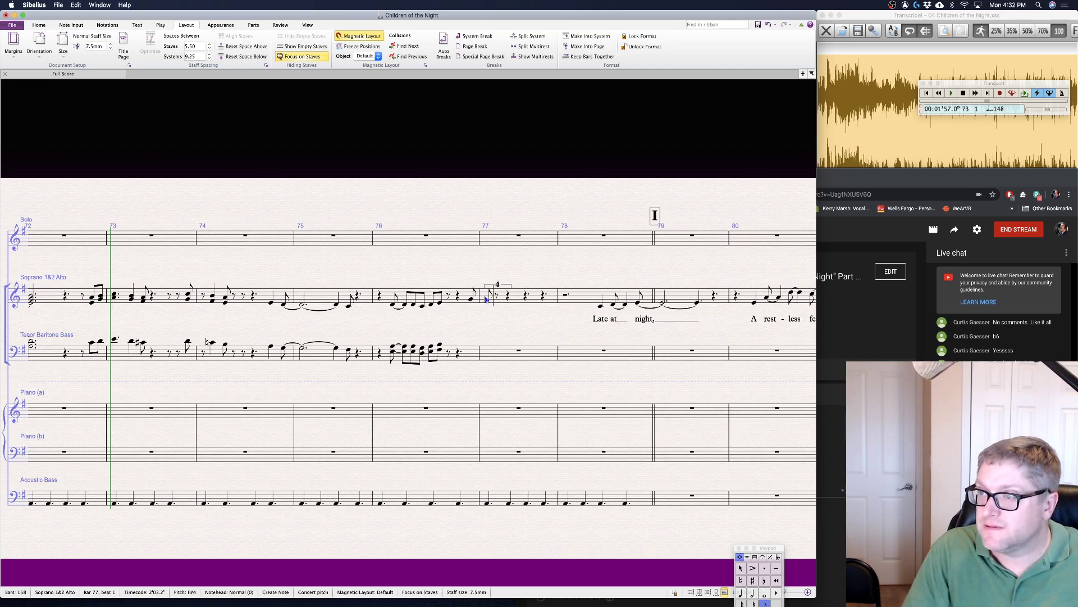
pyautogui.press('super+z')
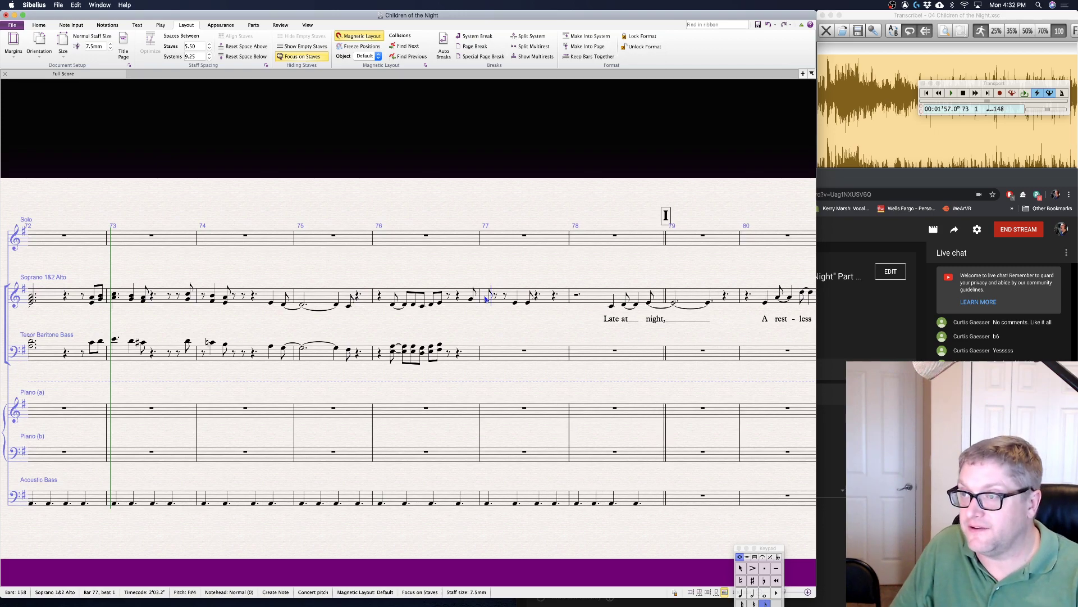
# - Make the F#4 in bar 77 the first sixteenth of a four-note tuplet and continue with E4, D4 and B3
pyautogui.press('2')
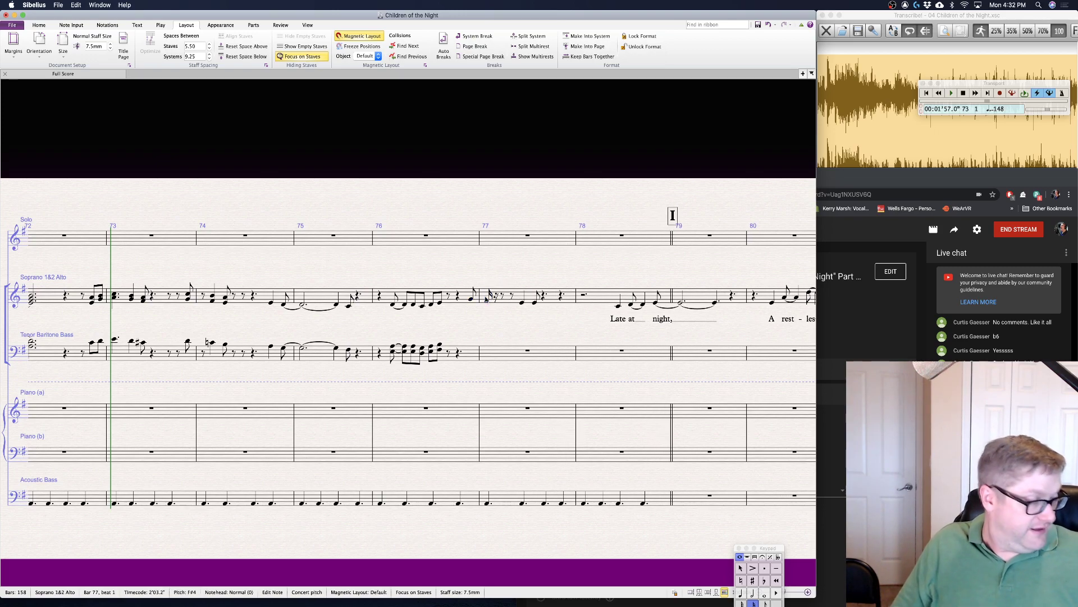
pyautogui.press('super+4')
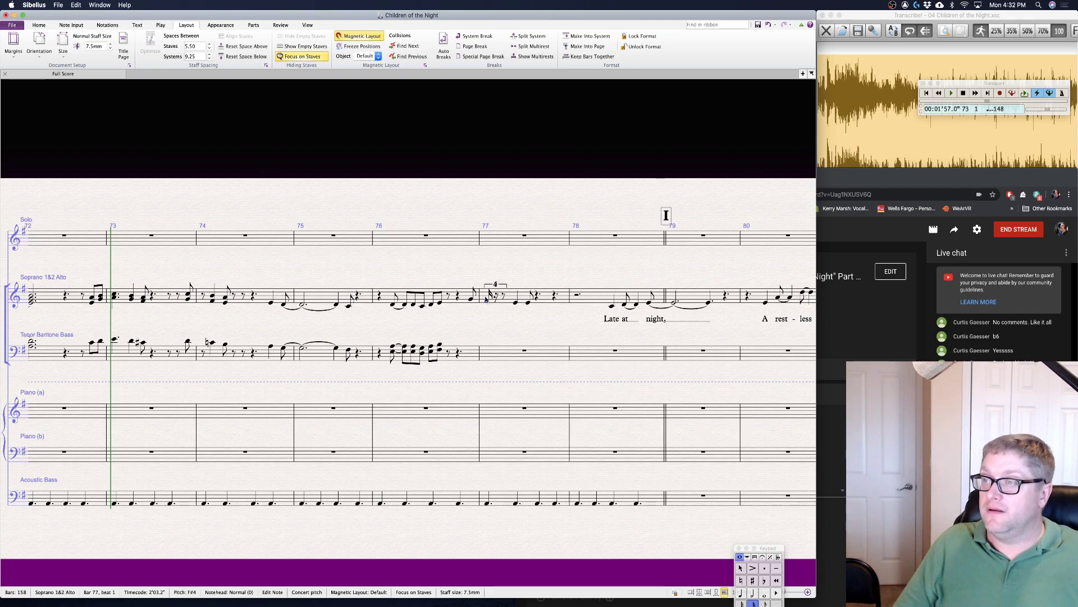
pyautogui.press('f')
pyautogui.press('d')
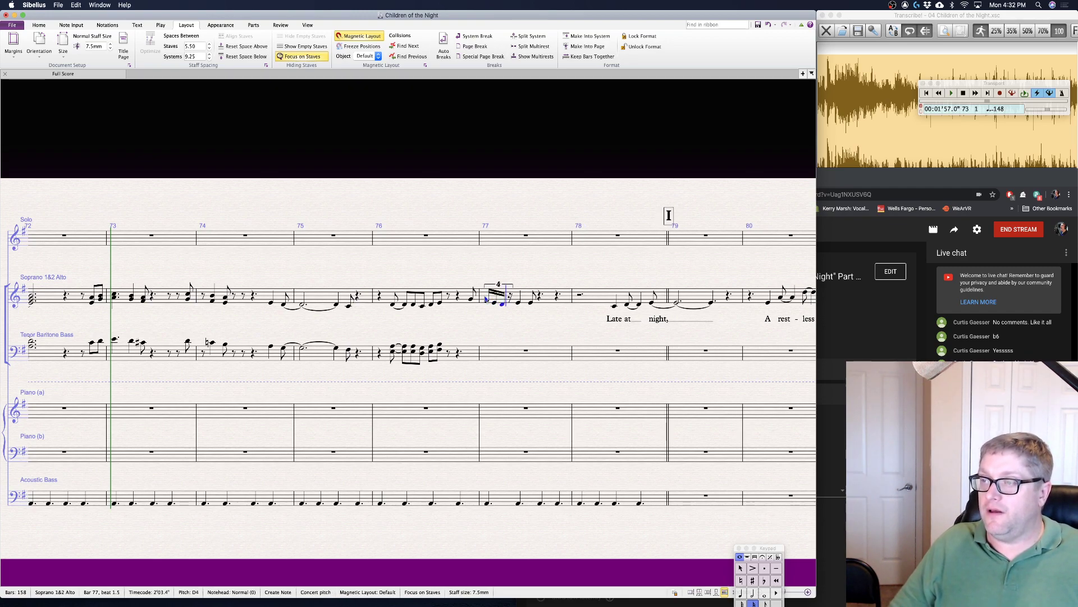
pyautogui.press('b')
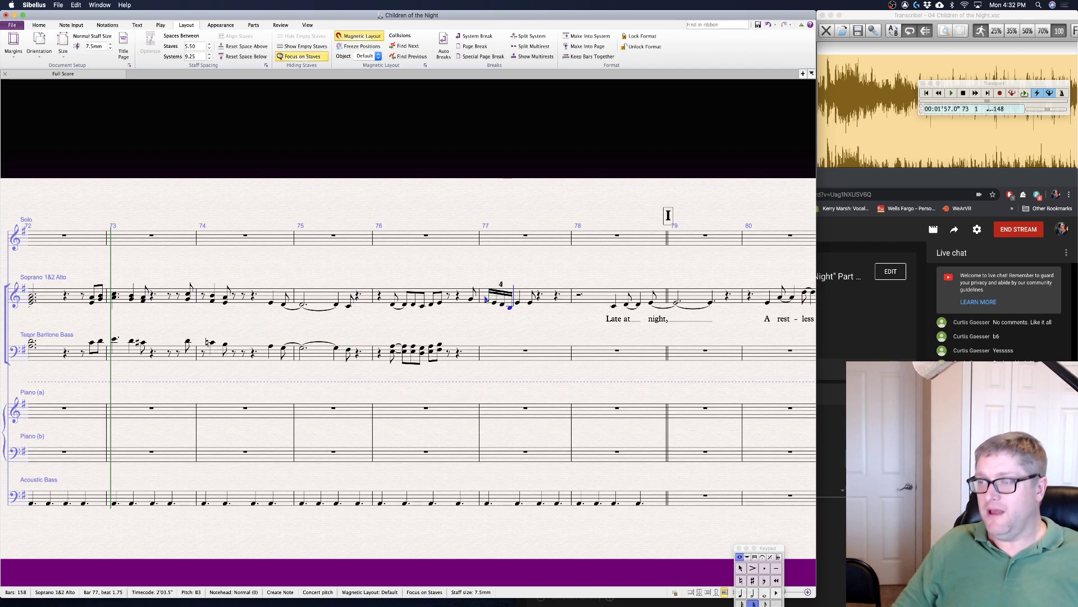
pyautogui.press('Escape')
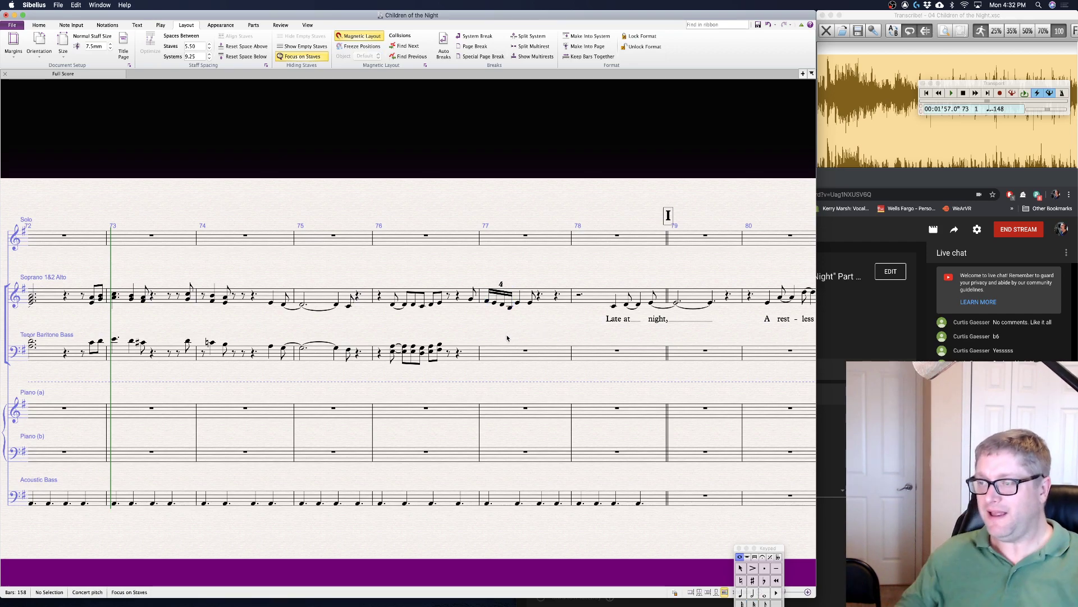
# - Split the rest on beat 4 of the tenor's bar 76 into a quarter rest and an eighth rest
pyautogui.click(458, 355)
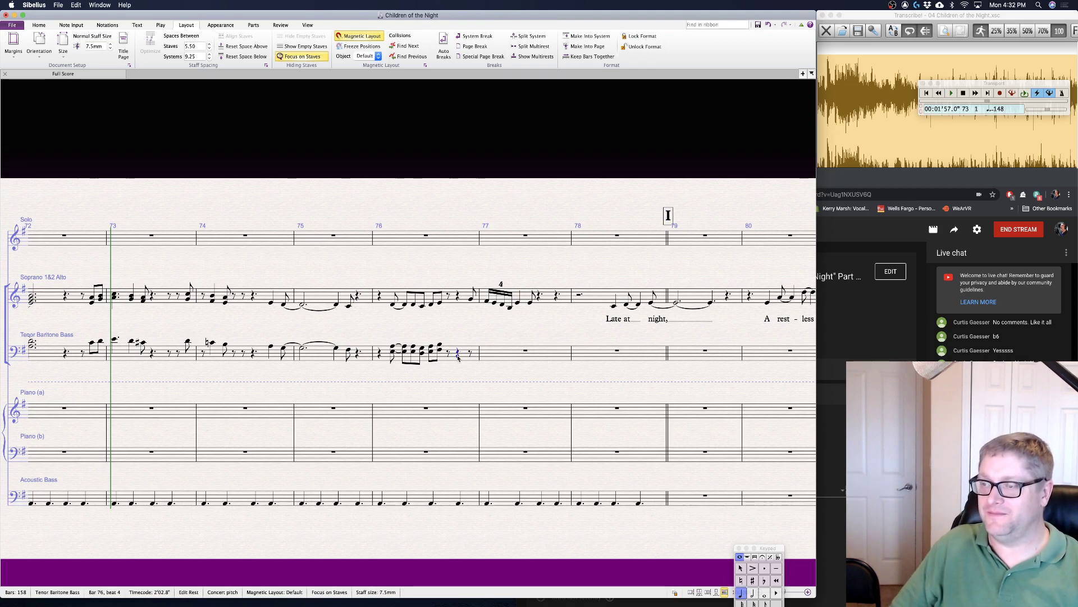
pyautogui.press('Escape')
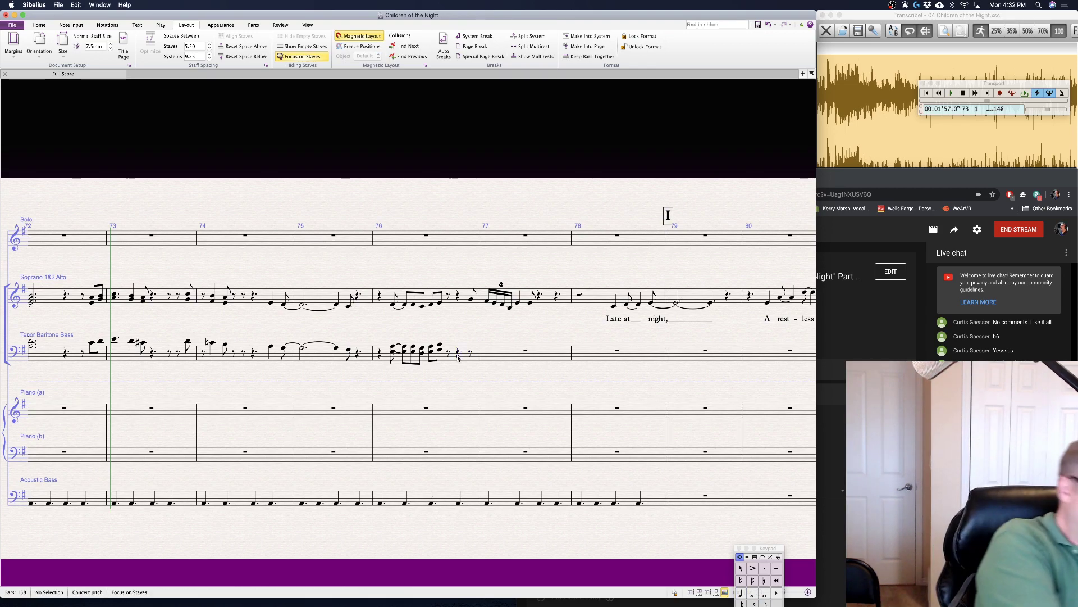
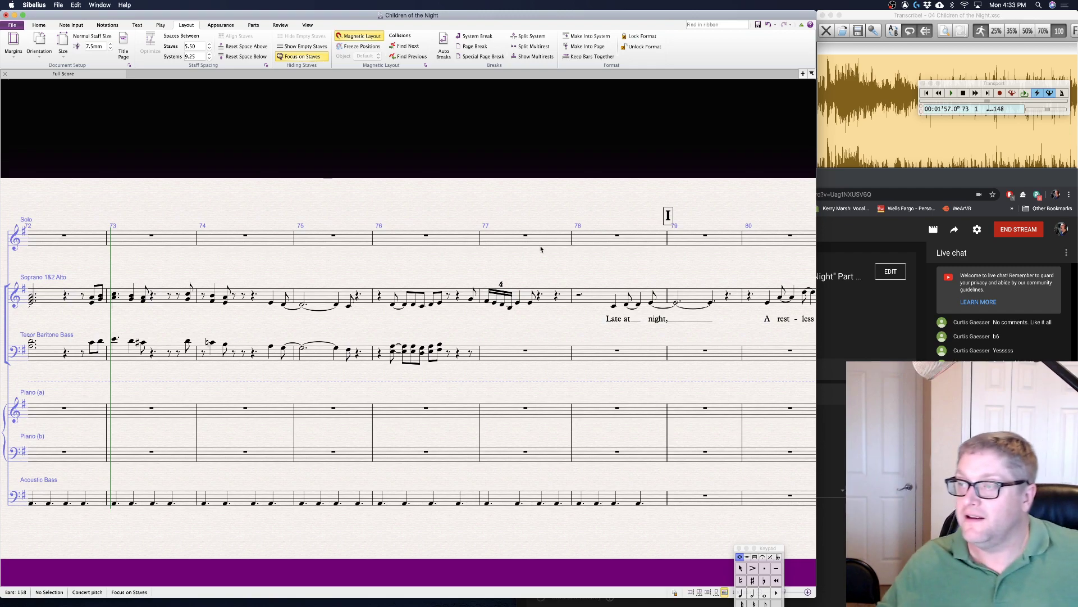
# - Add lower harmony notes to the two Soprano/Alto notes on beat 2 of bar 77, with C4 below the E4 eighth
pyautogui.click(517, 304)
pyautogui.press('shift+super+i')
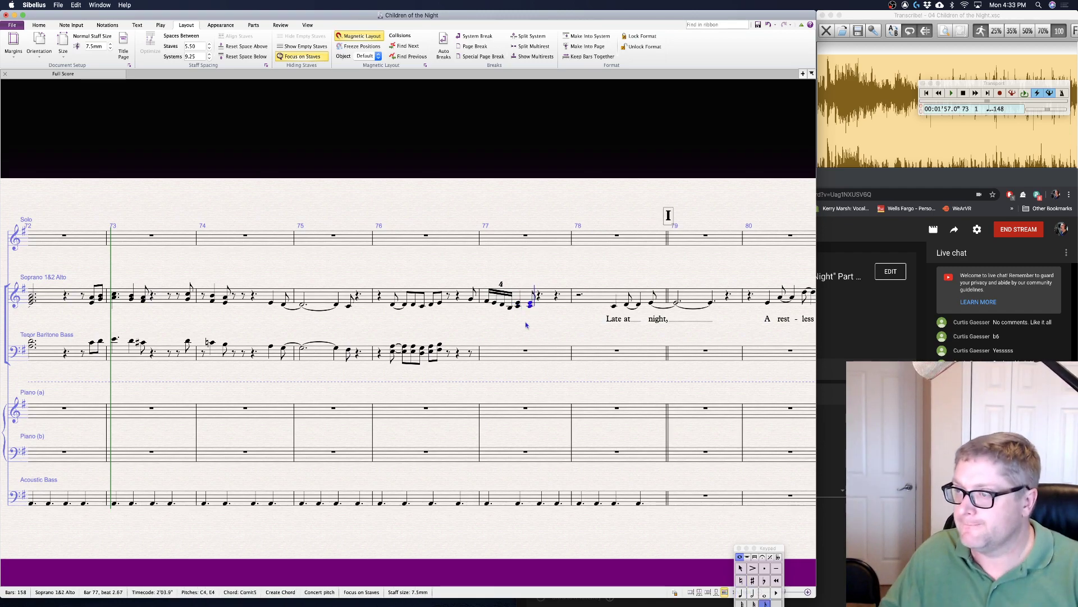
pyautogui.press('Escape')
# - Copy the Soprano/Alto passage from beat 4 of bar 76 through beat 2 of bar 77 into the Tenor Baritone Bass staff
pyautogui.click(470, 354)
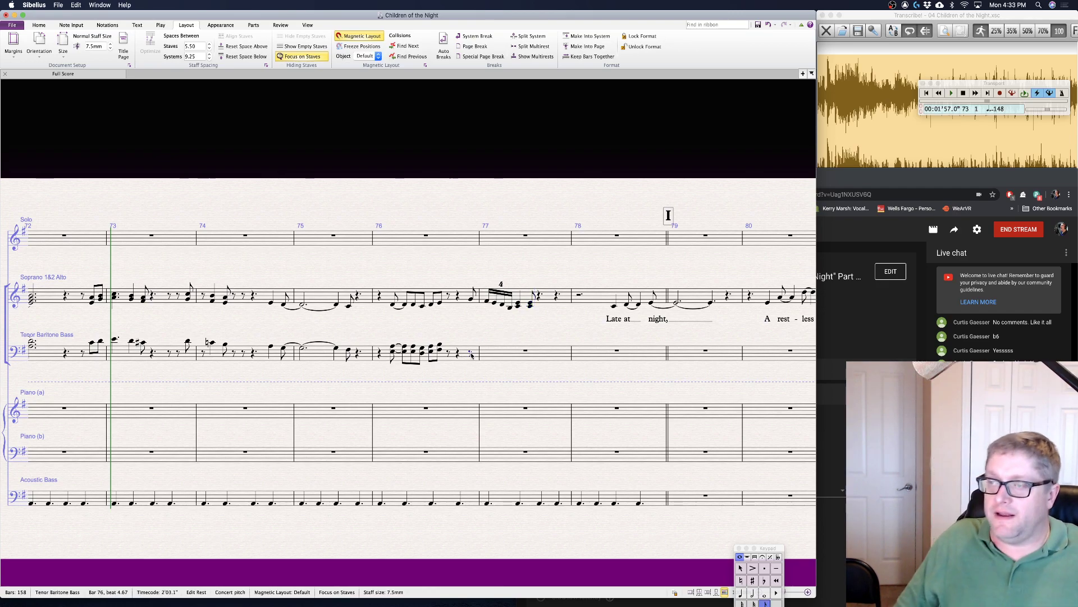
pyautogui.hotkey('alt', 'Up')
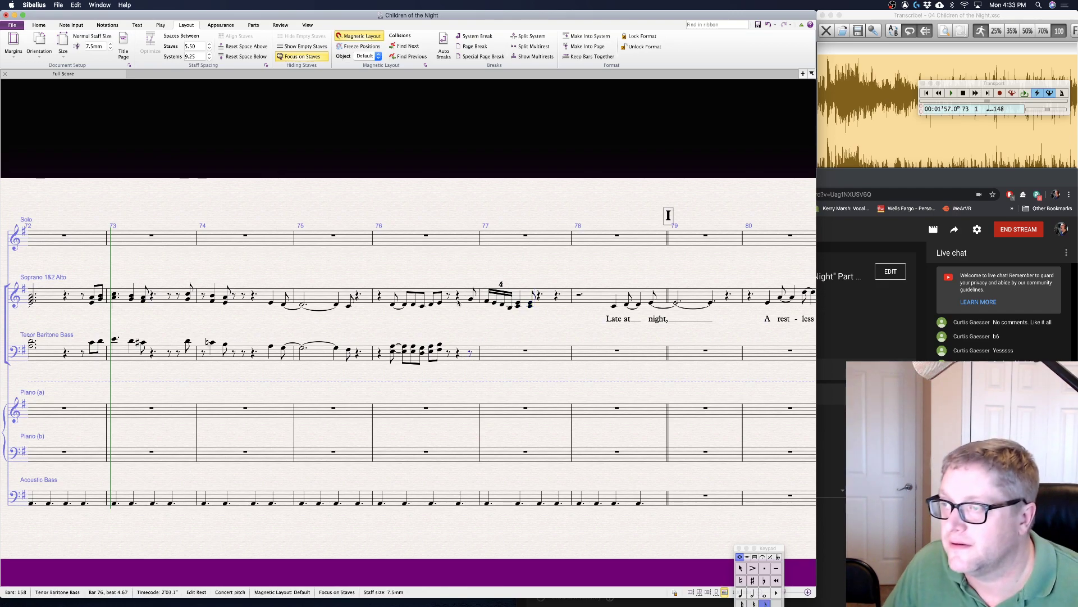
pyautogui.keyDown('shift'); pyautogui.click(531, 306); pyautogui.keyUp('shift')
pyautogui.keyDown('alt'); pyautogui.click(457, 353); pyautogui.keyUp('alt')
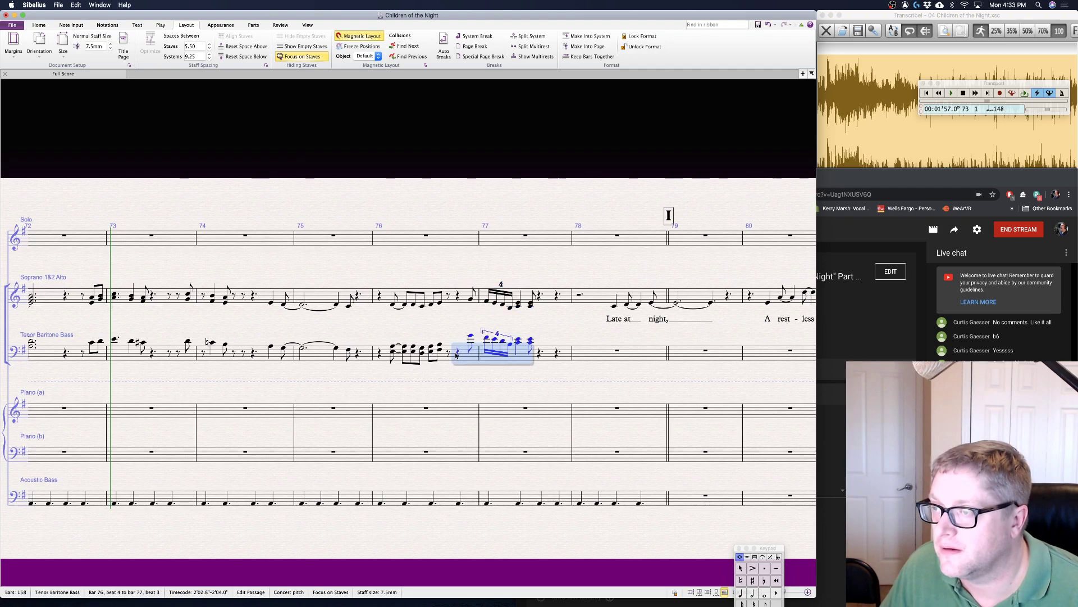
# - Repitch the copied tenor notes from the pickup in bar 76, using A3, G3, F#3 and D3 in bar 77's four-note tuplet
pyautogui.click(470, 337)
pyautogui.press('a')
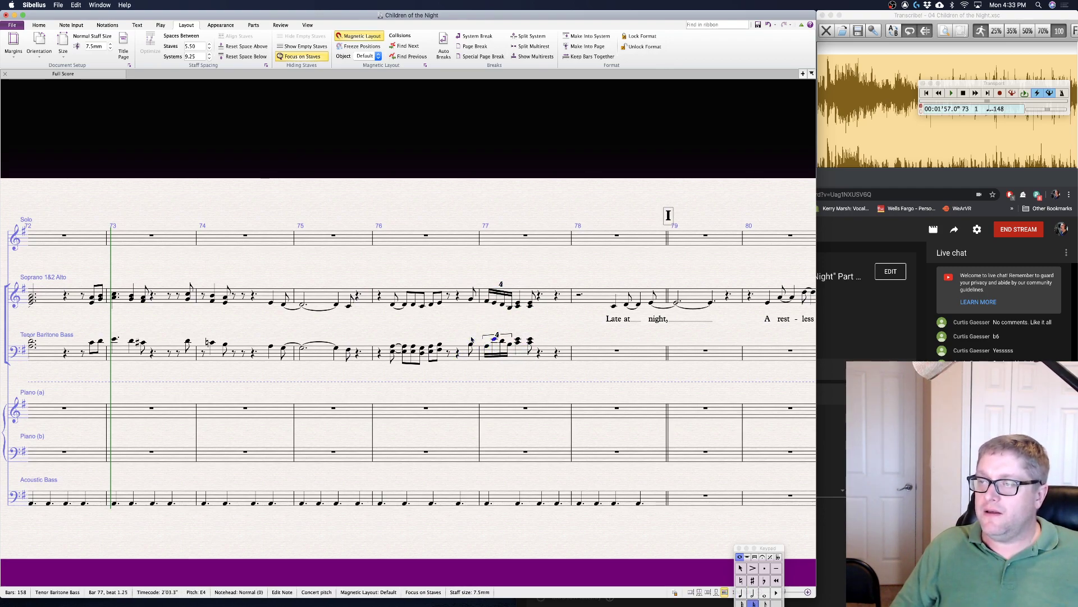
pyautogui.press('g')
pyautogui.press('f')
pyautogui.press('d')
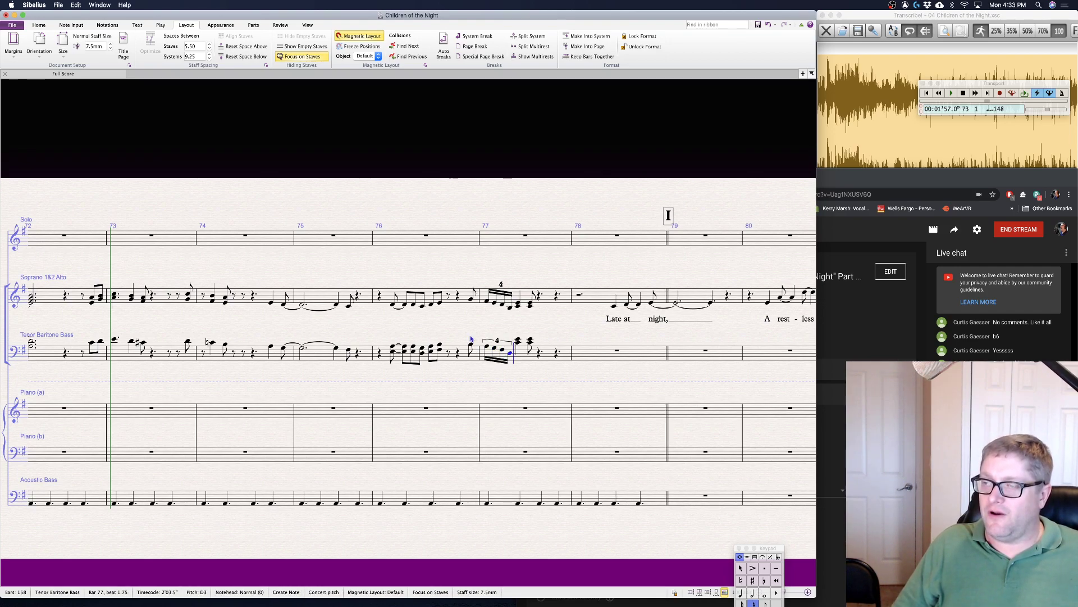
# - Replace the tenor's copied chords on beat 2 of bar 77 with G3–B3 as a quarter and an eighth
pyautogui.press('KP_4')
pyautogui.press('g')
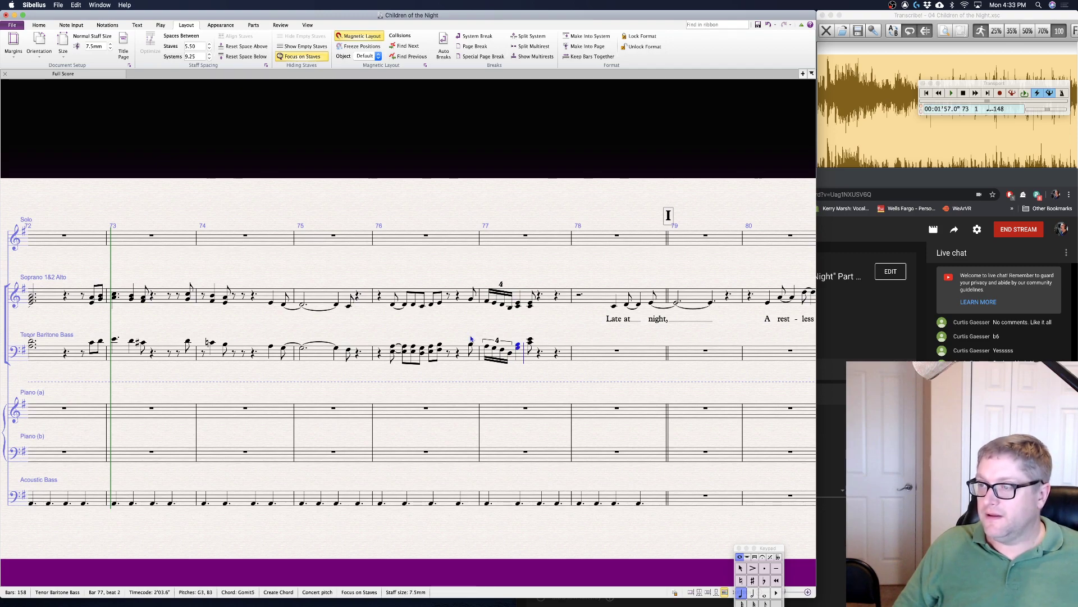
pyautogui.press('3')
pyautogui.press('Escape')
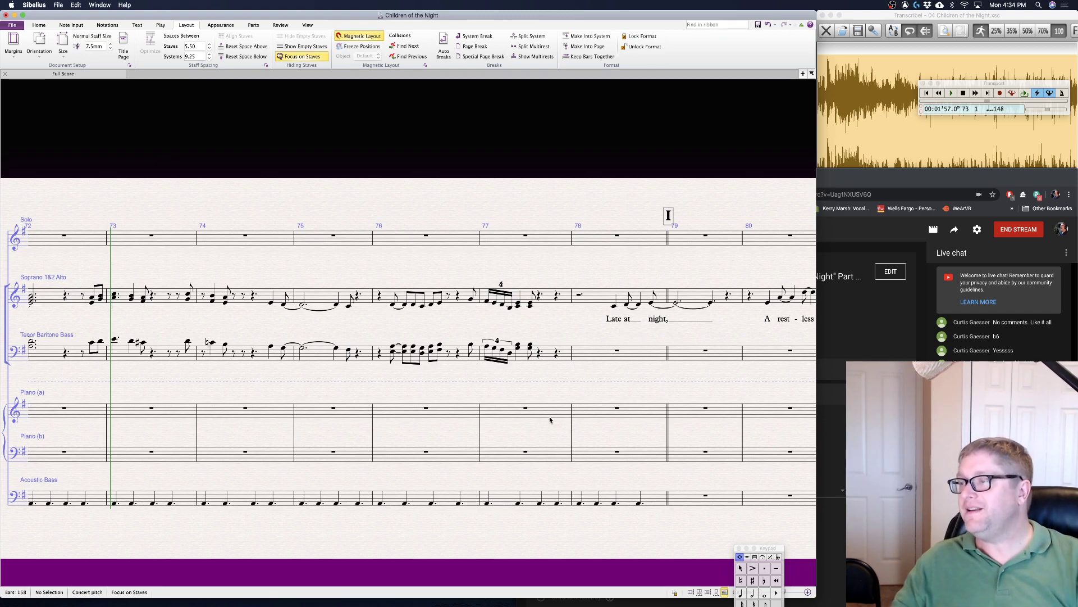
# - Review the vocal melody and remaining empty tenor bars from bar 78 at rehearsal mark I through rehearsal mark M
pyautogui.hscroll(5, 577, 402)
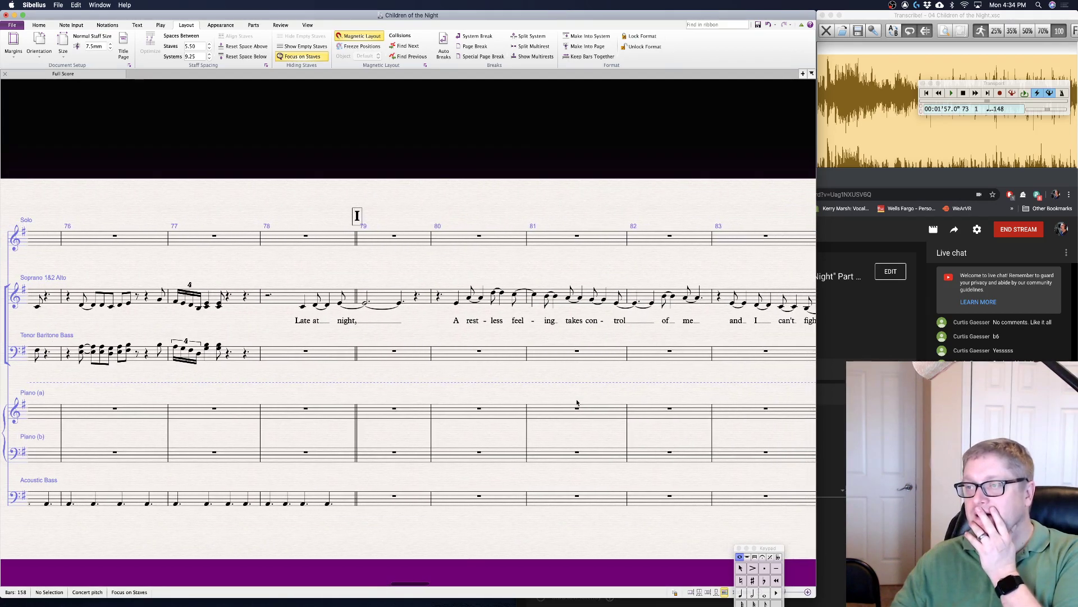
pyautogui.hscroll(5, 577, 403)
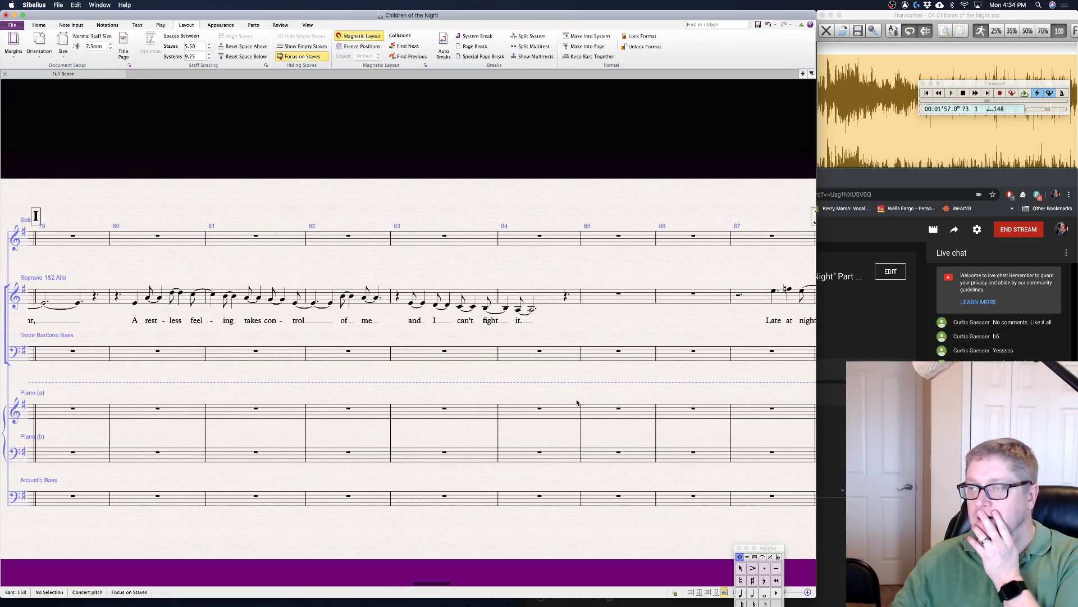
pyautogui.hscroll(3, 577, 403)
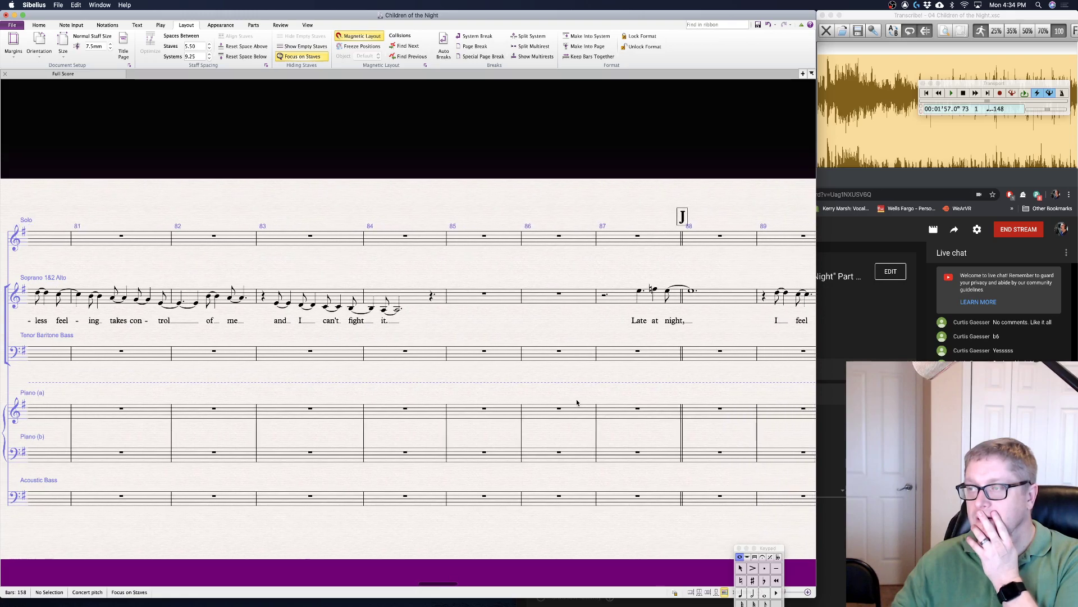
pyautogui.hscroll(1, 577, 402)
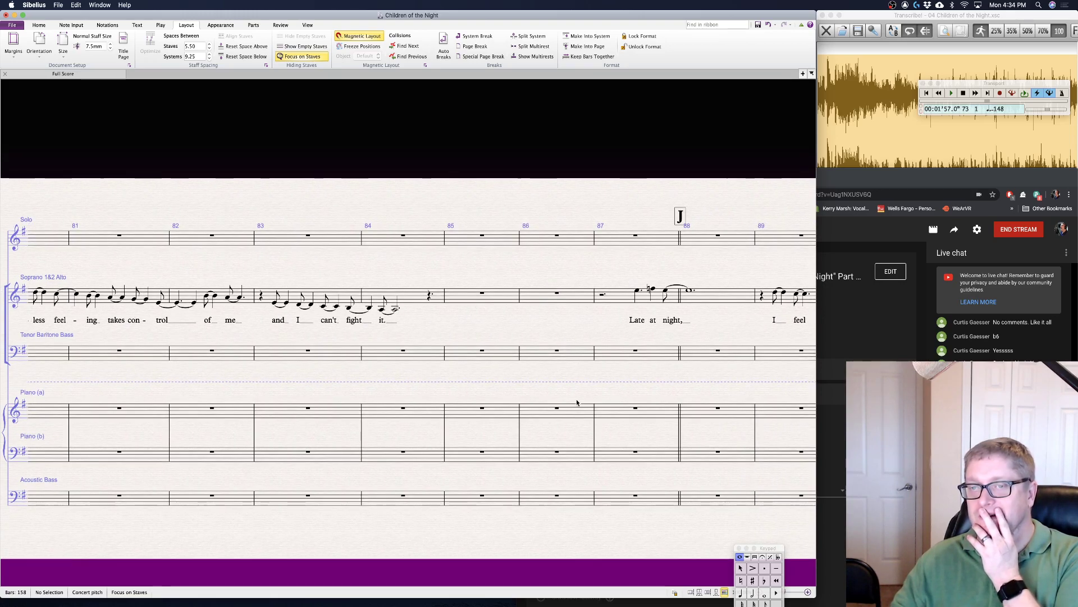
pyautogui.hscroll(-10, 578, 403)
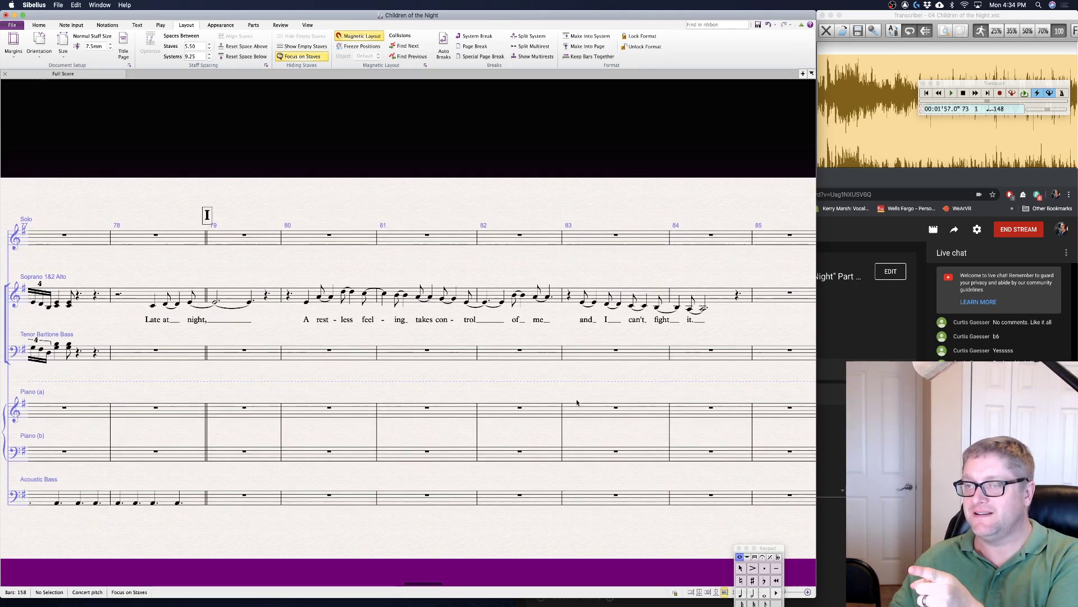
pyautogui.hscroll(2, 577, 403)
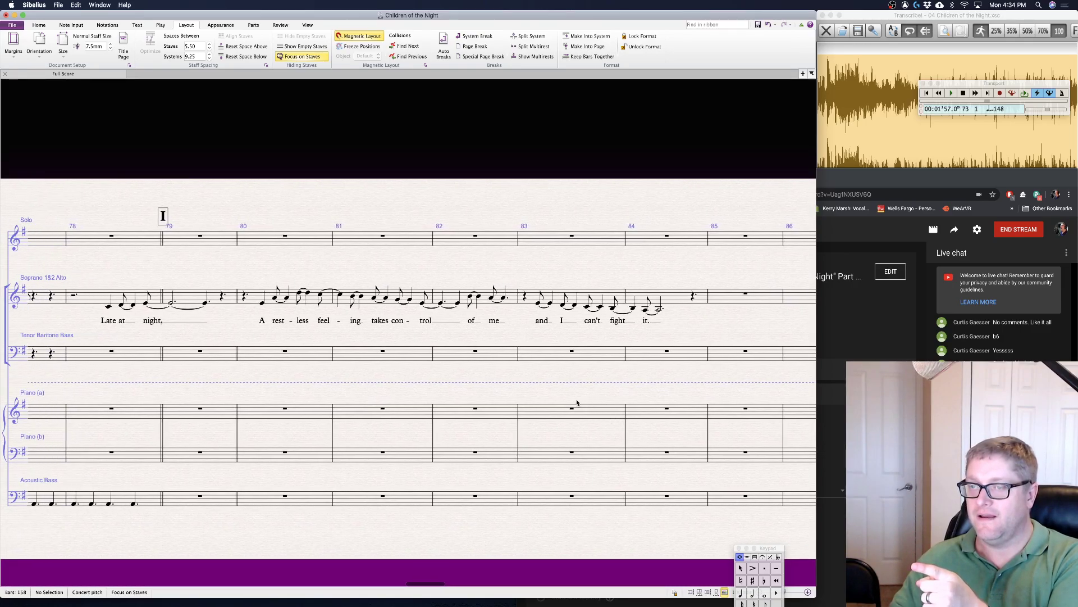
pyautogui.hscroll(20, 577, 403)
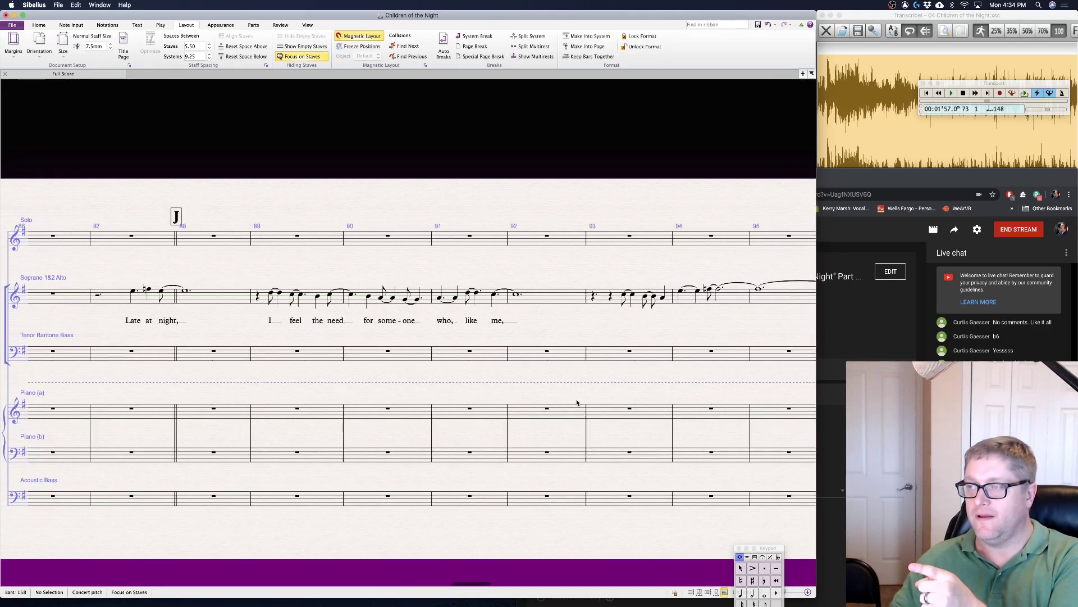
pyautogui.hscroll(20, 577, 403)
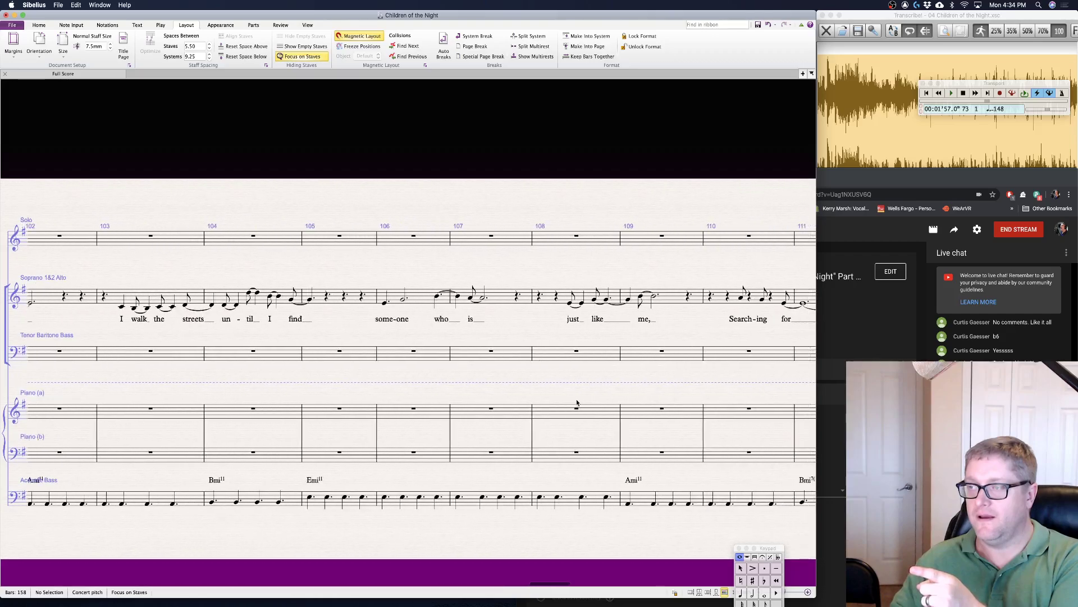
pyautogui.hscroll(15, 577, 403)
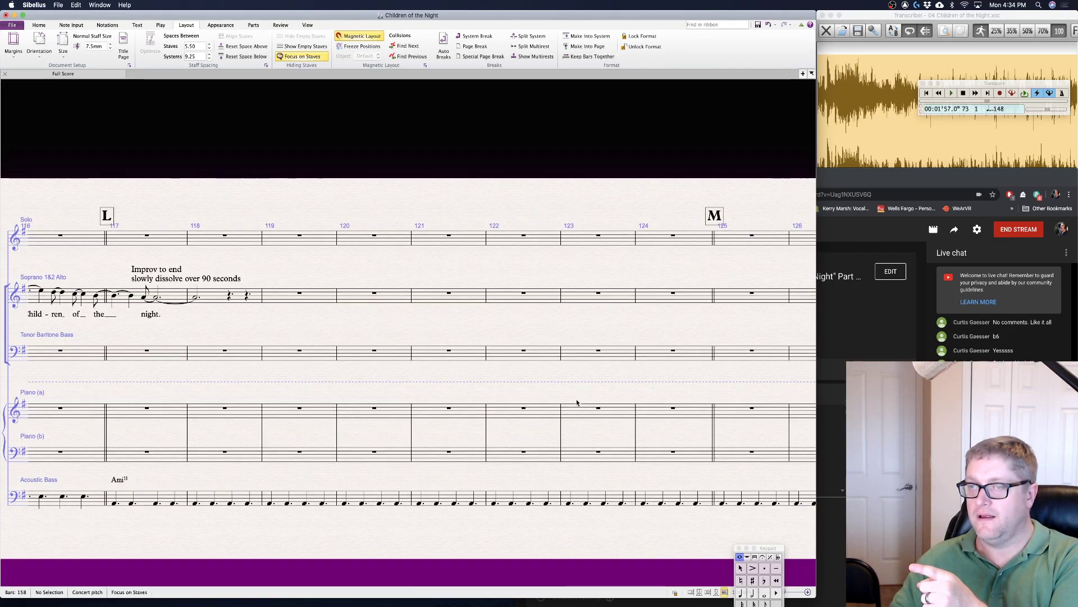
pyautogui.hscroll(-20, 578, 403)
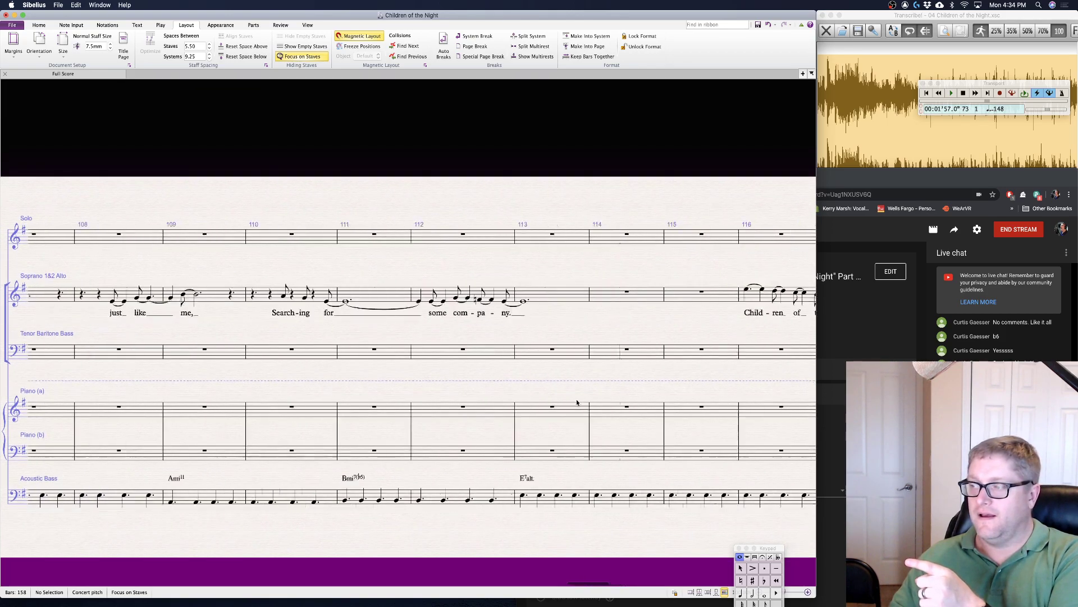
pyautogui.hscroll(-10, 577, 403)
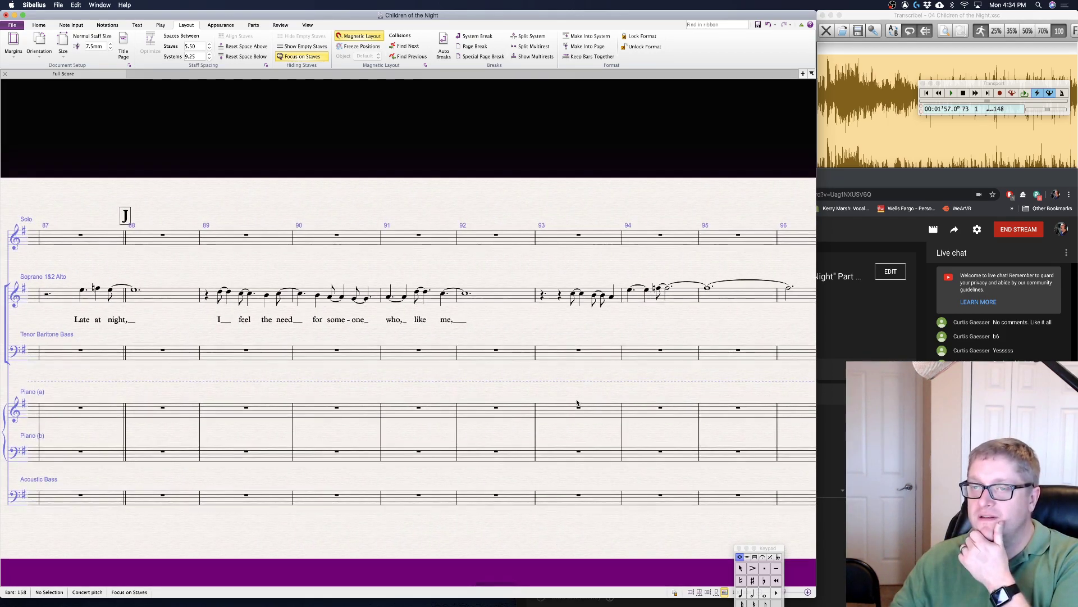
pyautogui.hscroll(-15, 578, 402)
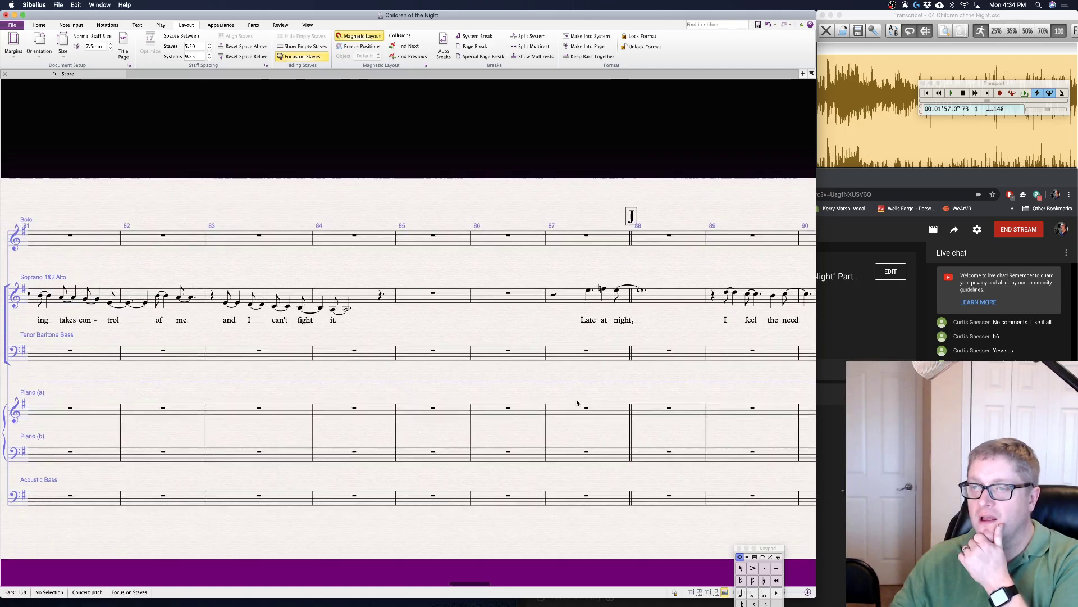
pyautogui.hscroll(-10, 577, 402)
pyautogui.hscroll(20, 577, 403)
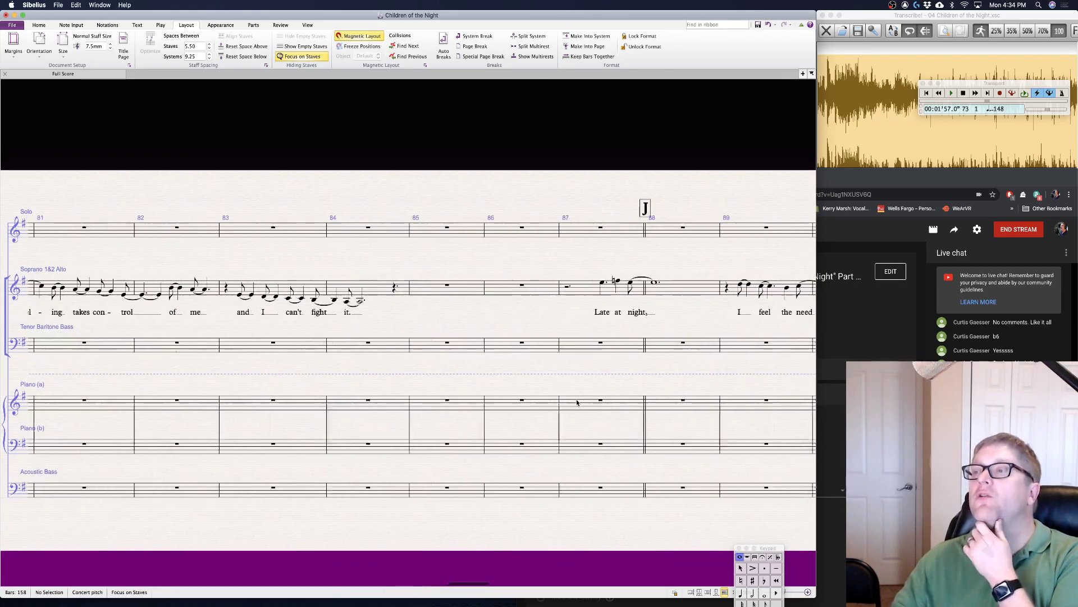
pyautogui.hscroll(10, 577, 403)
pyautogui.hscroll(-12, 577, 403)
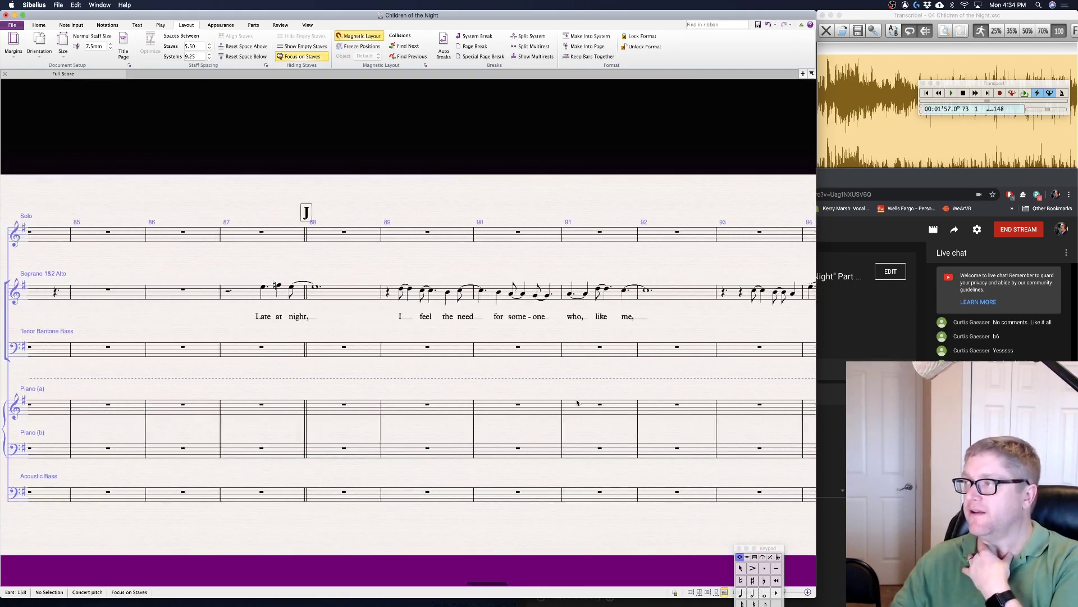
pyautogui.hscroll(-12, 577, 402)
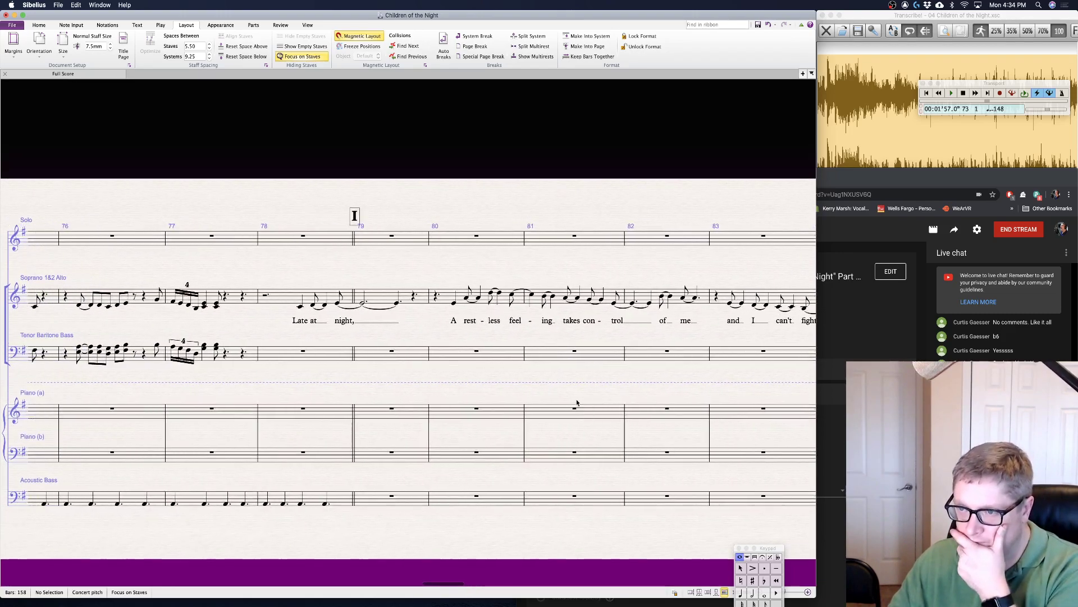
# - Split bar 78 of the Tenor Baritone Bass staff with a dotted half rest at its start and select the rest on beat 3
pyautogui.click(337, 356)
pyautogui.press('KP_5')
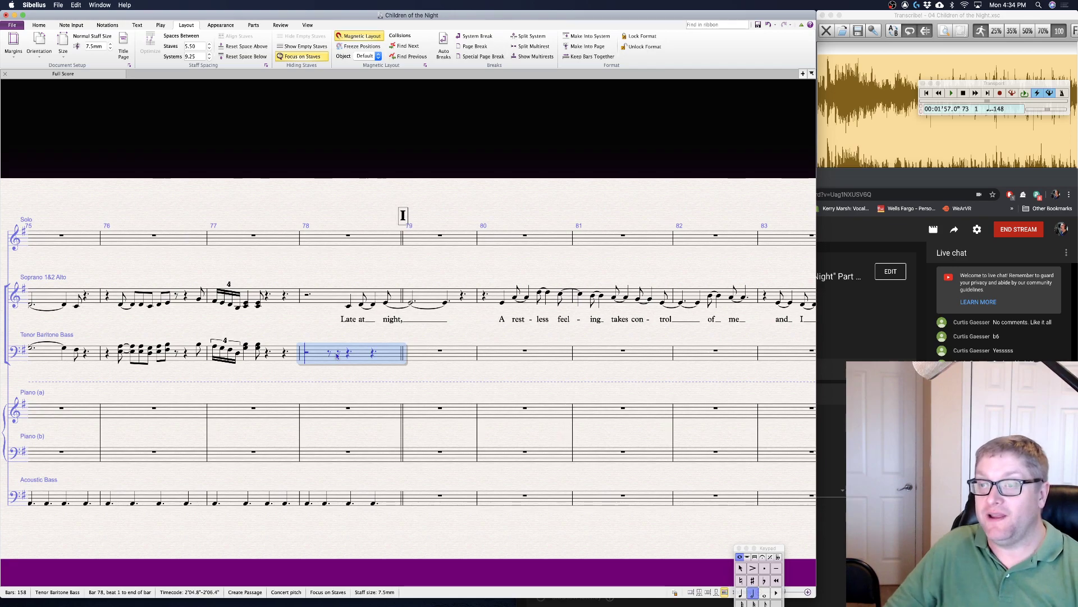
pyautogui.press('KP_Decimal')
pyautogui.press('Right')
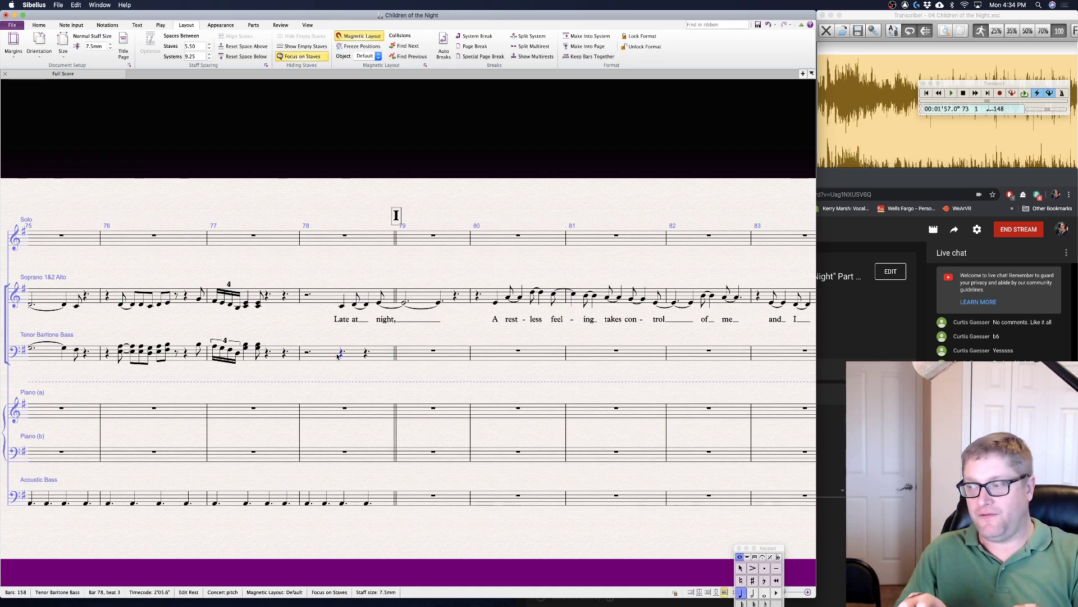
# - Add the lyric "needs" under the first Soprano/Alto note of the phrase in bar 93
pyautogui.moveTo(318, 340); pyautogui.dragTo(276, 340)
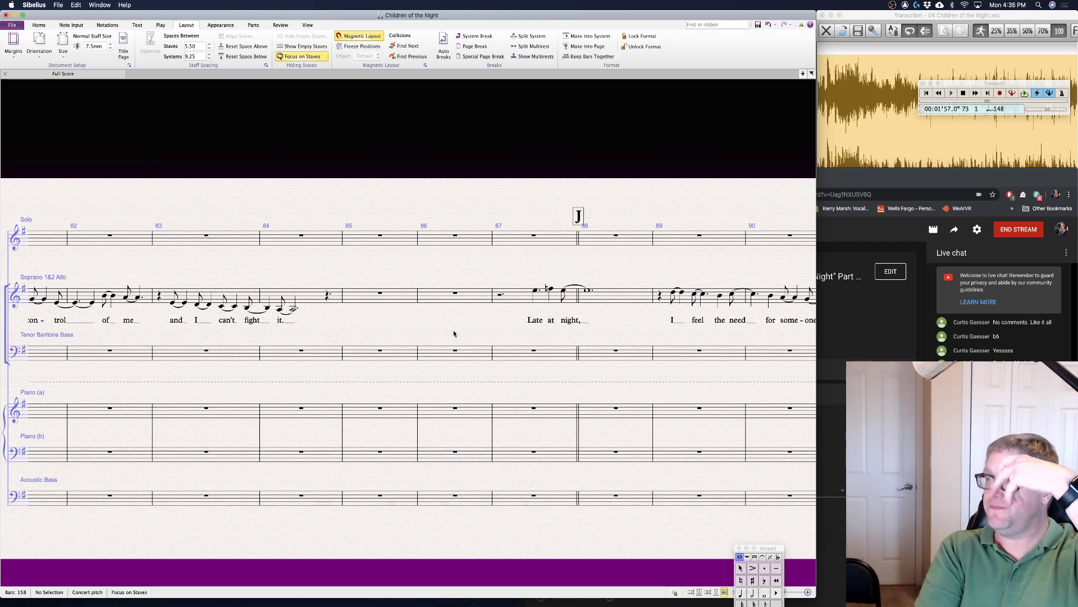
pyautogui.hscroll(3, 454, 334)
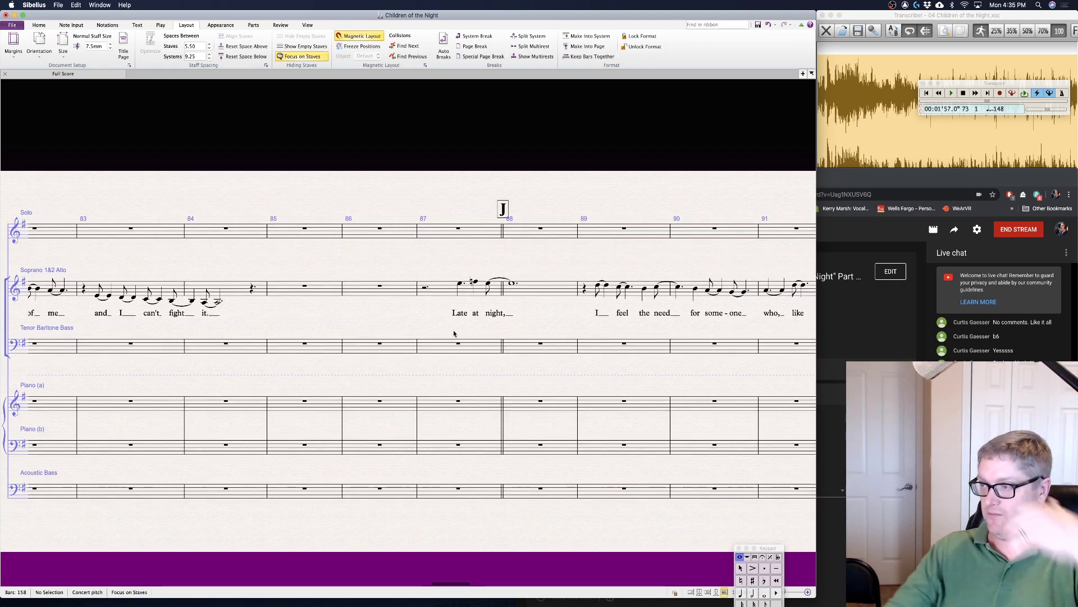
pyautogui.hscroll(9, 454, 334)
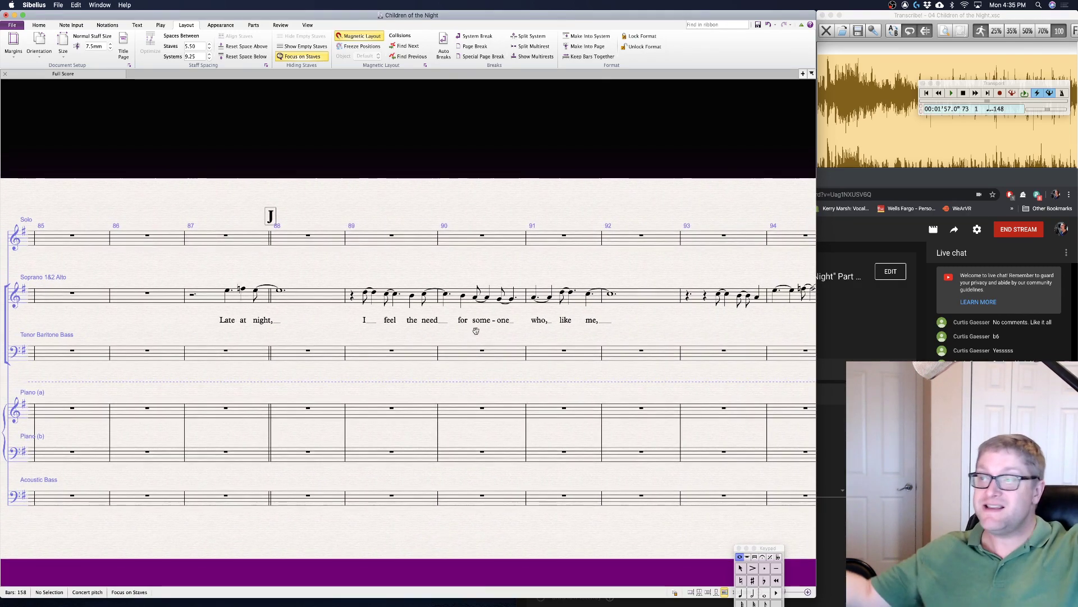
pyautogui.hscroll(11, 475, 331)
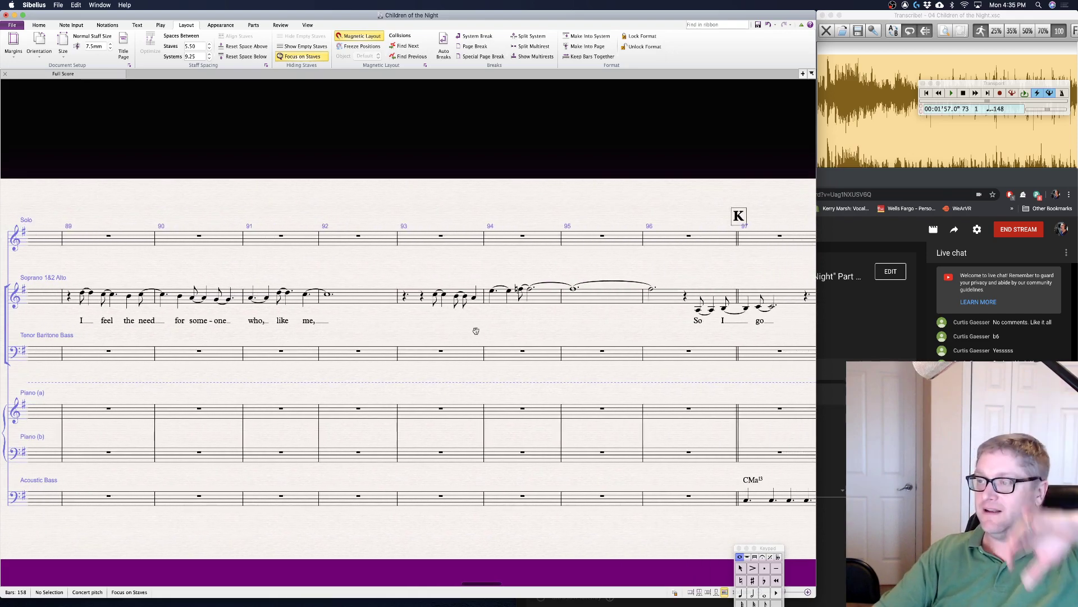
pyautogui.hscroll(1, 475, 331)
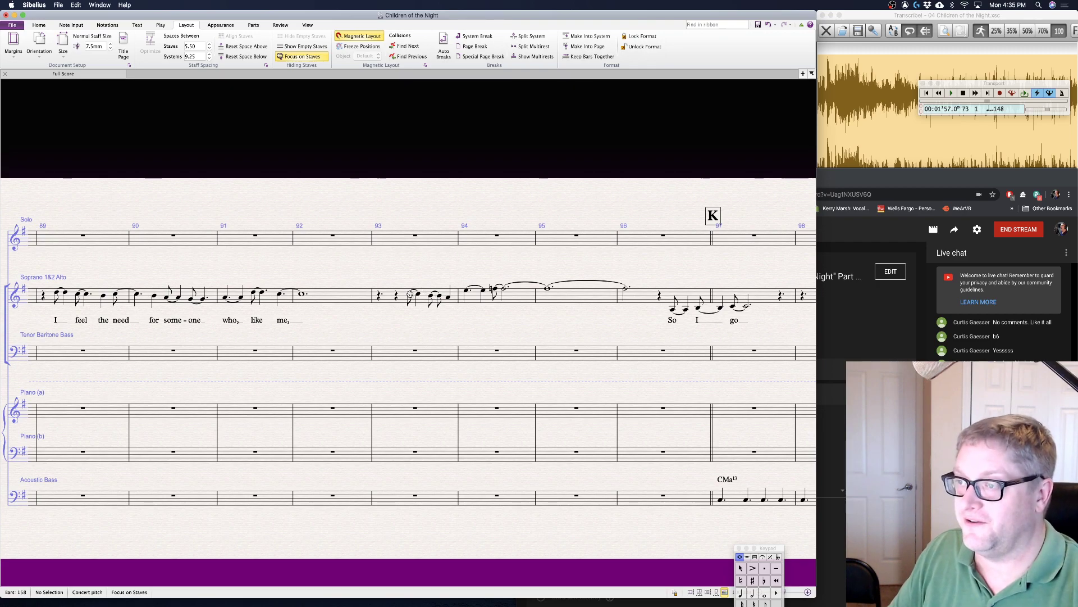
pyautogui.click(410, 295)
pyautogui.press('super+l')
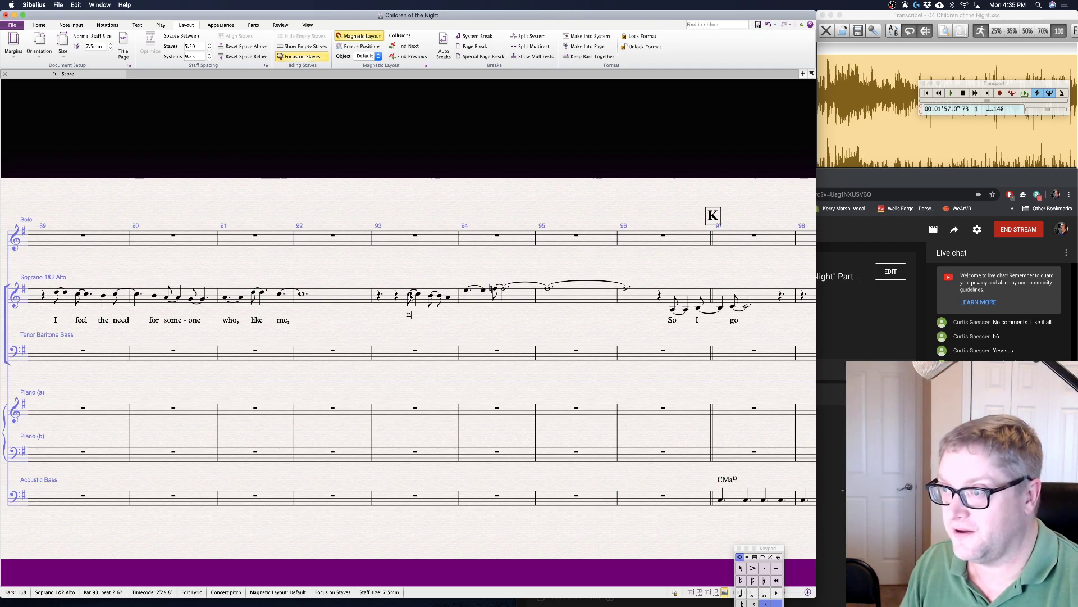
pyautogui.write('eeds')
pyautogui.press('BackSpace')
pyautogui.press('BackSpace')
pyautogui.press('BackSpace')
pyautogui.press('BackSpace')
pyautogui.write('eeds')
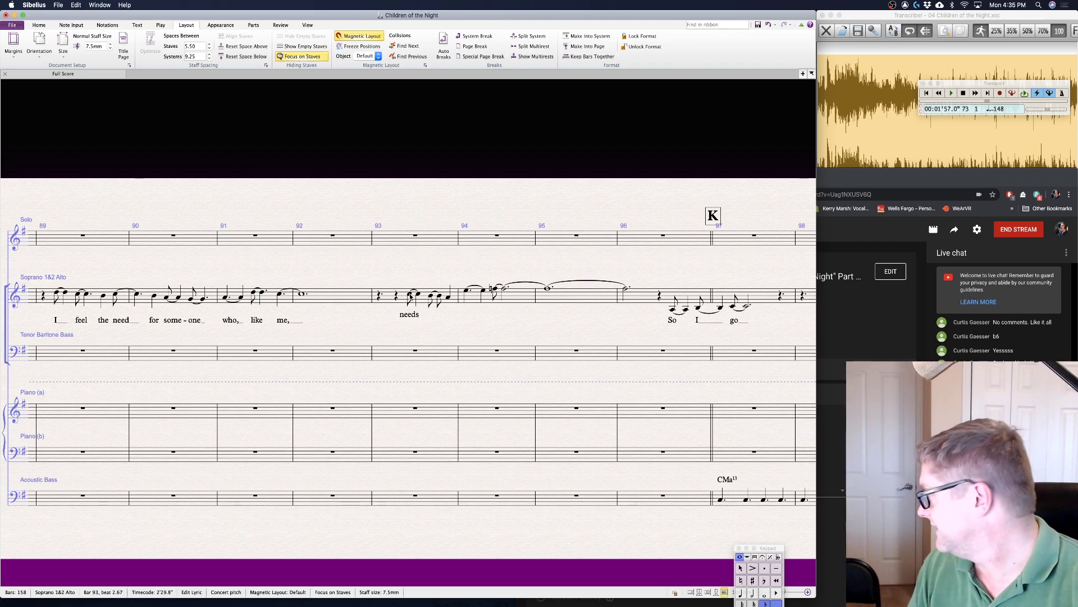
pyautogui.press('space')
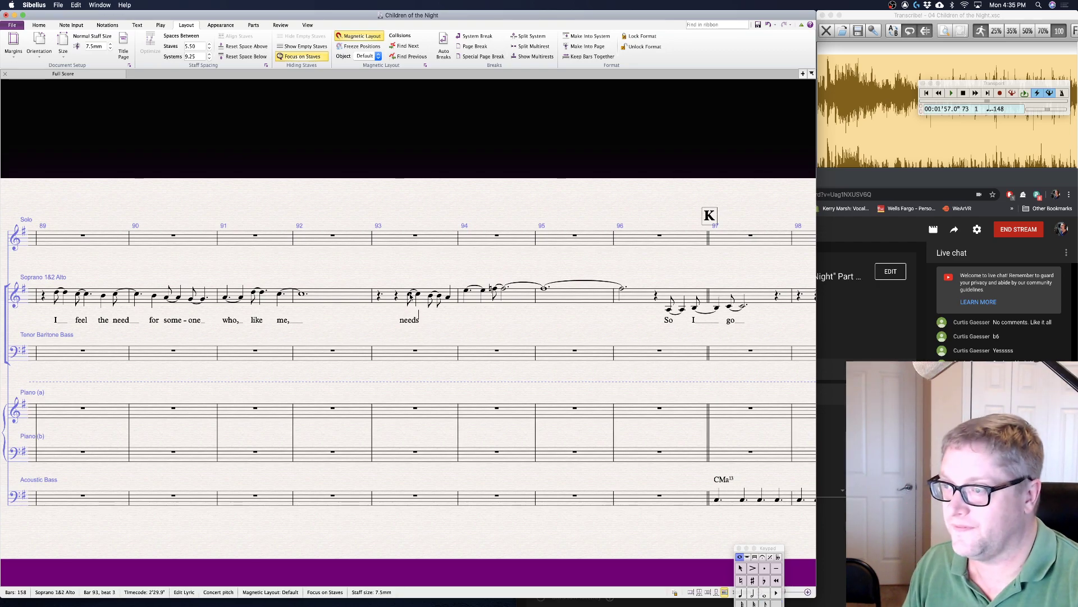
# - Continue the Soprano/Alto lyric line through bars 93 and 94 with the hyphenated syllables "un-der-stand-ing."
pyautogui.write('y')
pyautogui.press('BackSpace')
pyautogui.write('un-')
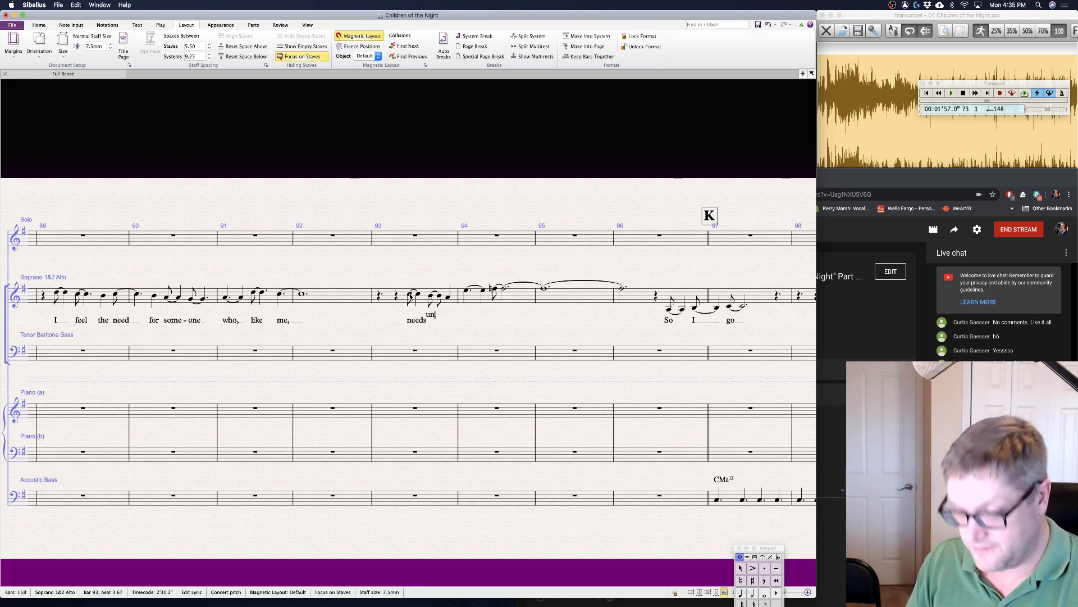
pyautogui.write('der- stand ')
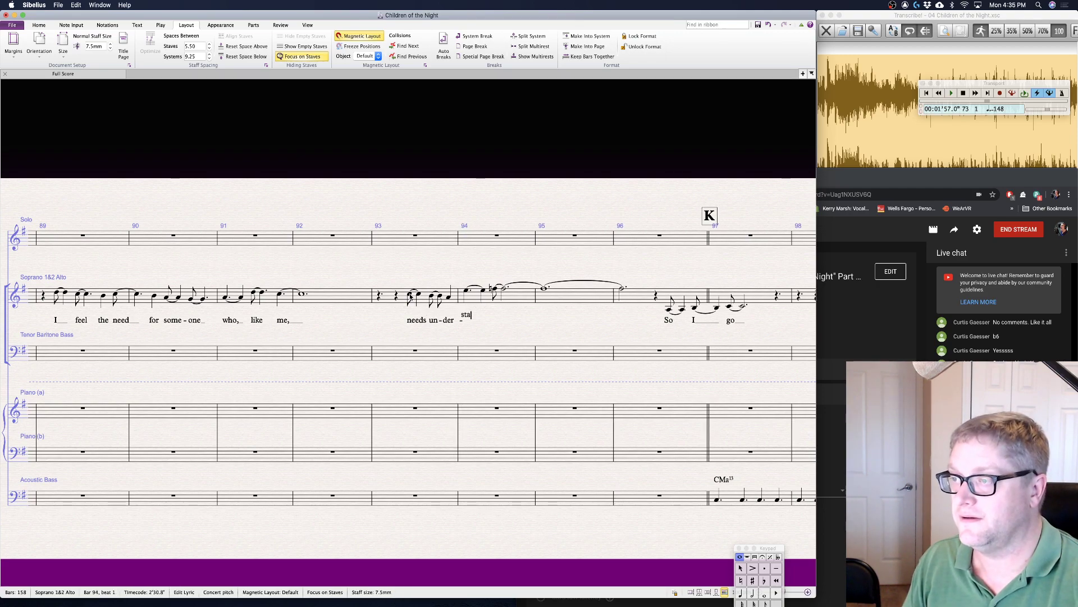
pyautogui.write('- ing')
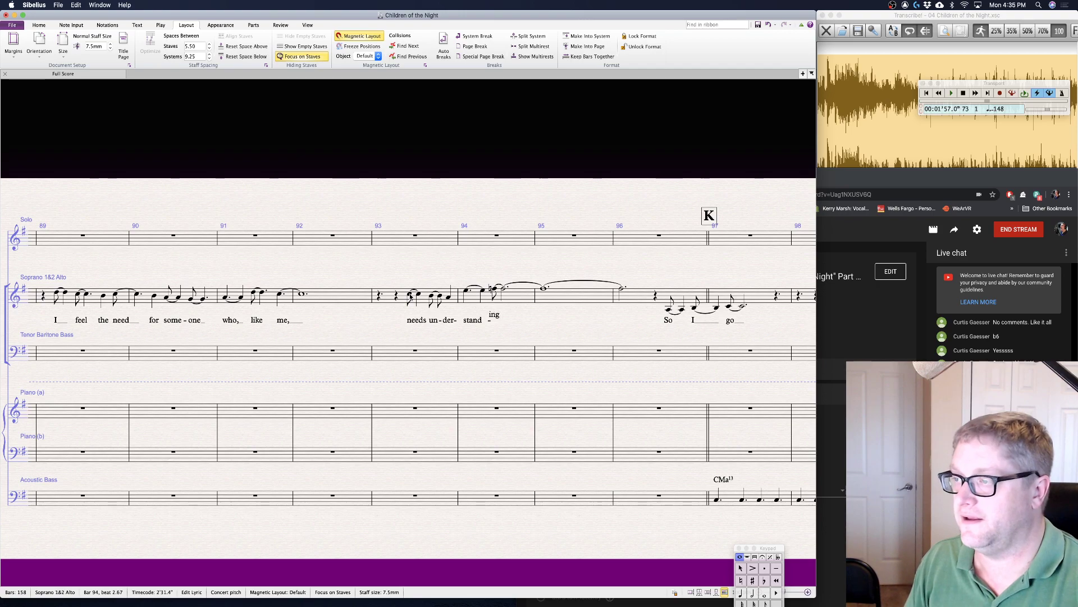
pyautogui.write('.')
pyautogui.press('Escape')
pyautogui.press('Escape')
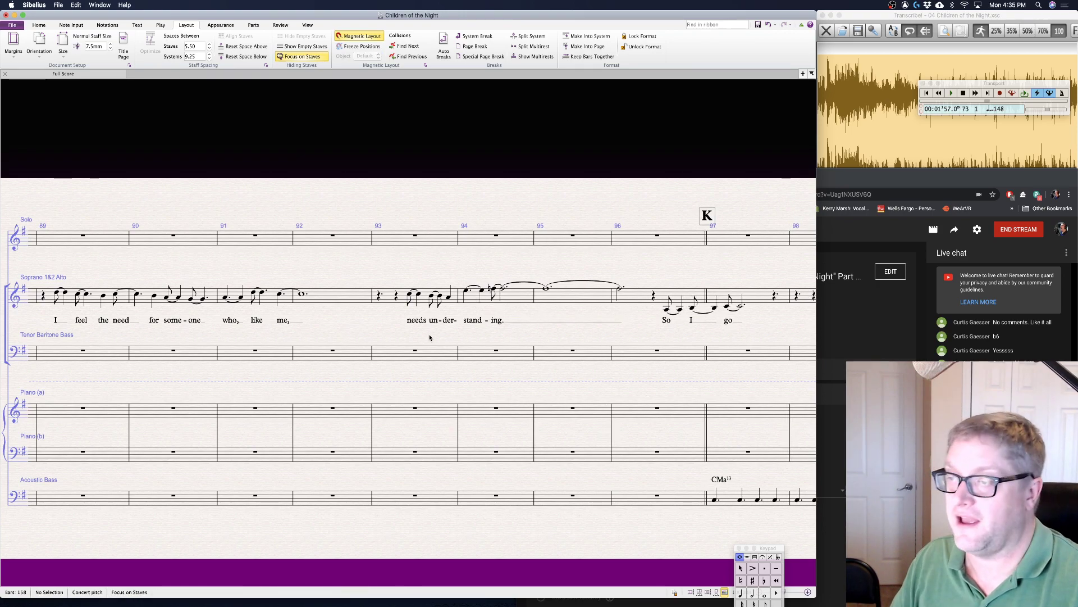
# - Add the text "So once again..." above the Soprano/Alto pickup notes at the end of bar 96, just before rehearsal mark K
pyautogui.hscroll(4, 429, 338)
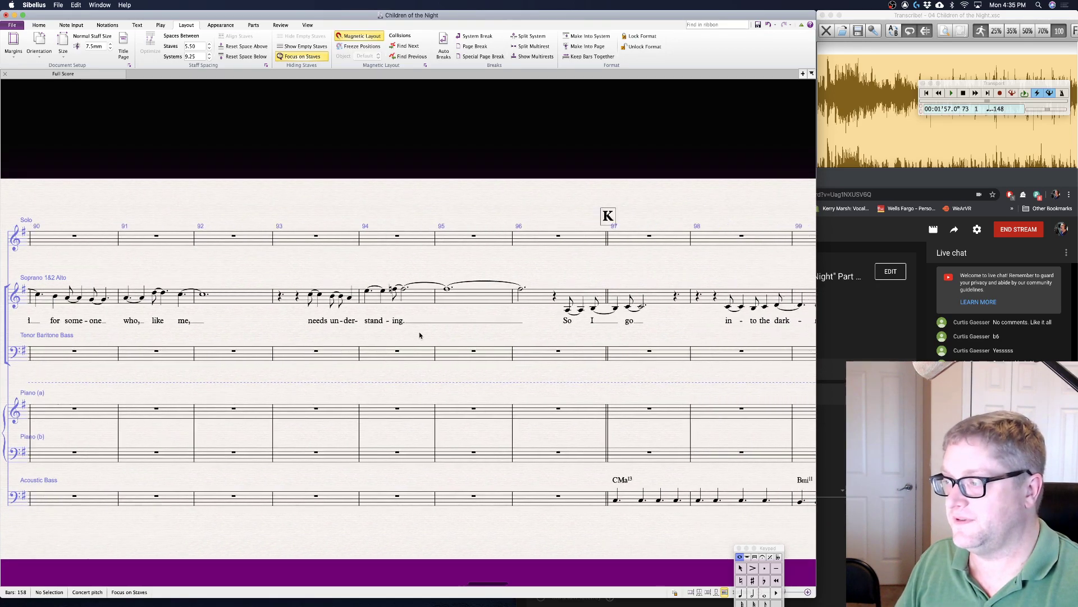
pyautogui.hscroll(5, 419, 335)
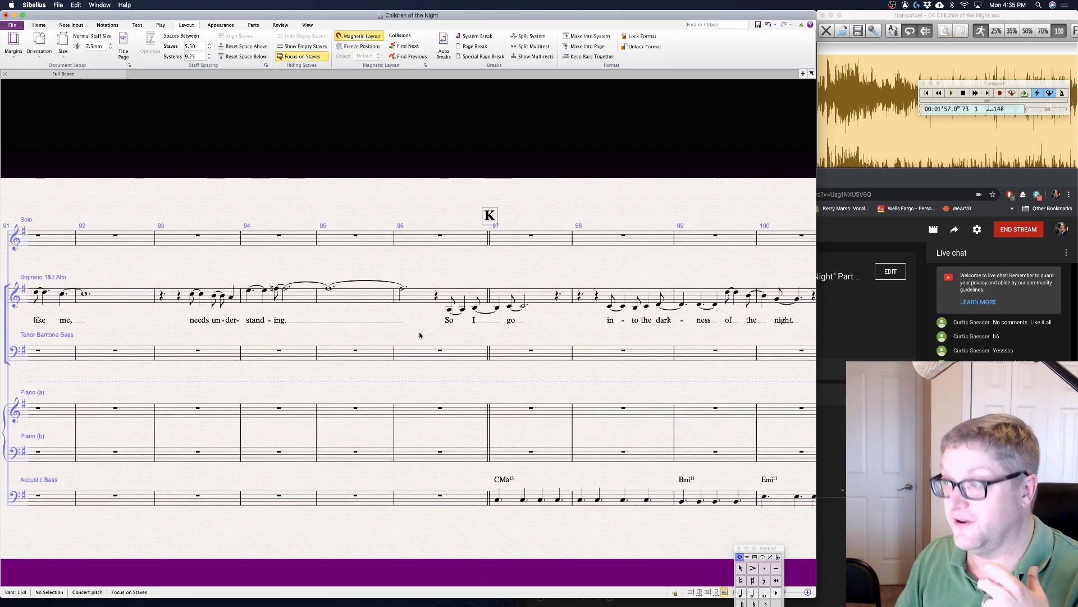
pyautogui.hscroll(8, 419, 335)
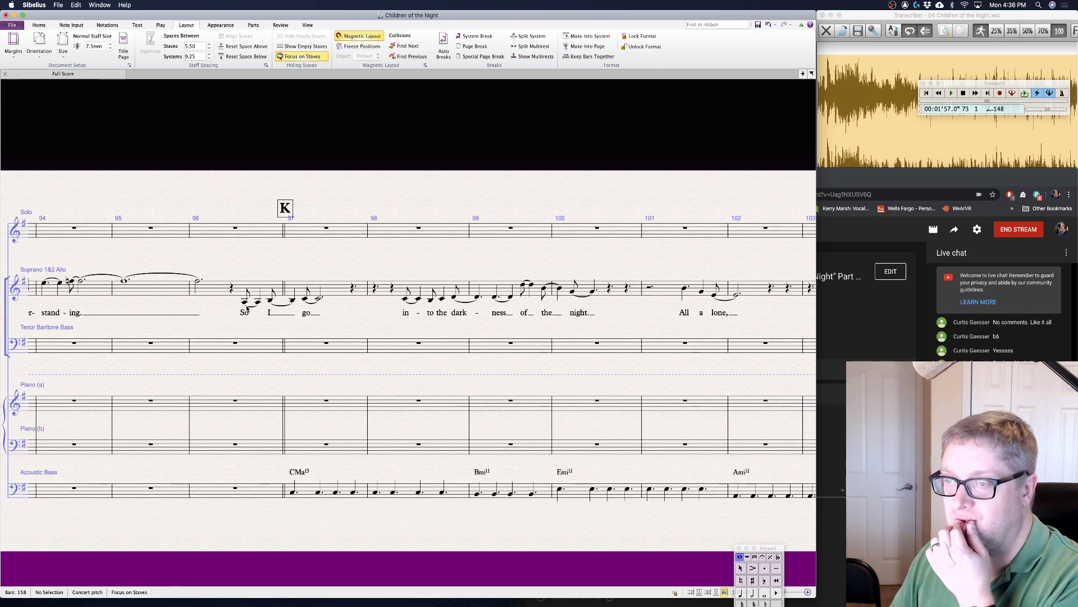
pyautogui.click(241, 265)
pyautogui.write('o o')
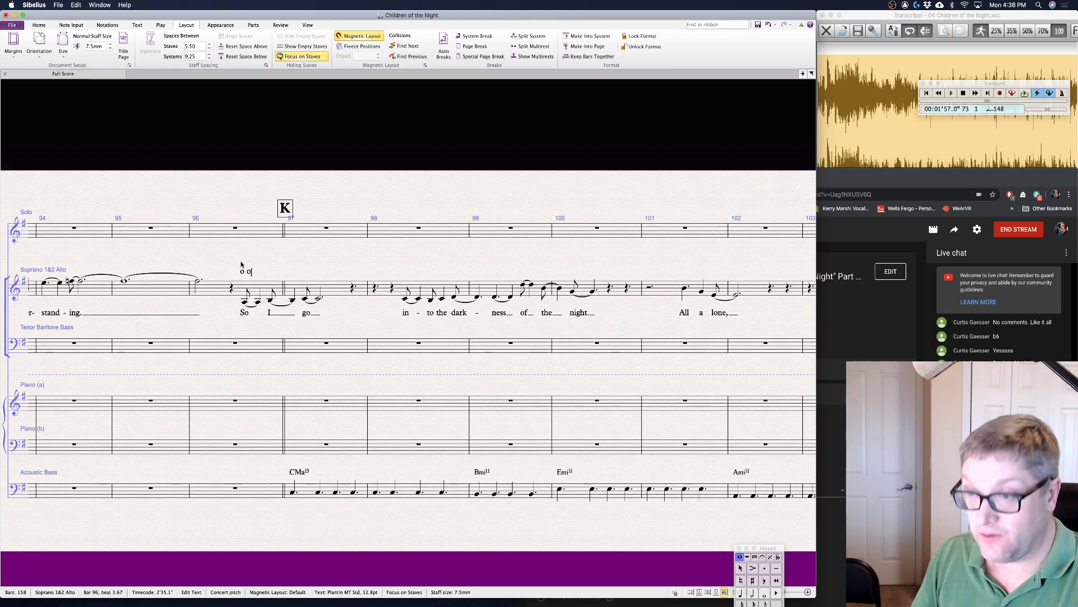
pyautogui.write('nce ')
pyautogui.write('So once again...')
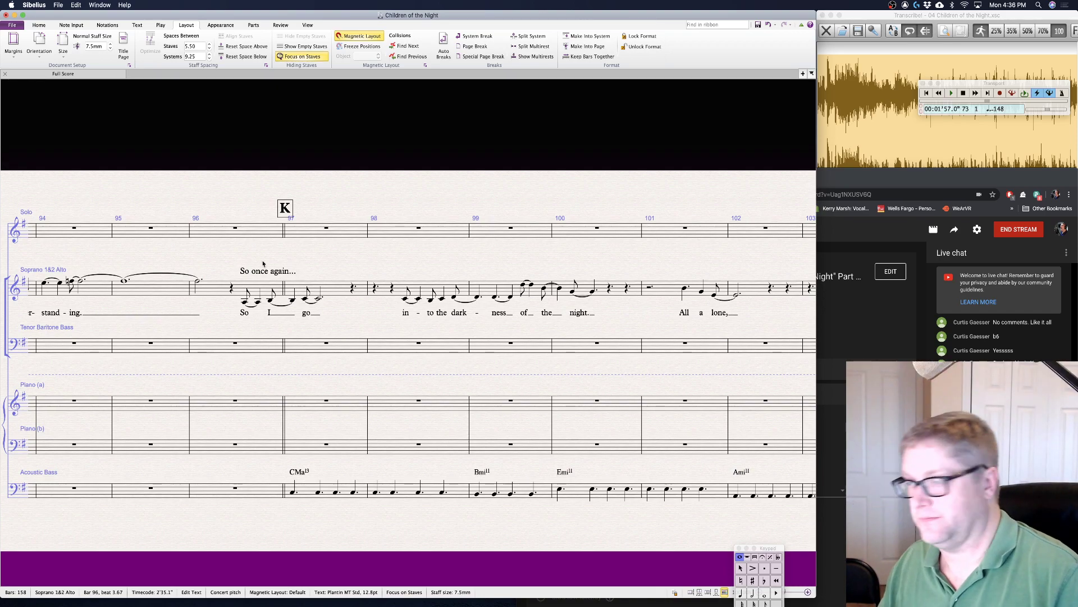
pyautogui.press('Escape')
pyautogui.press('Escape')
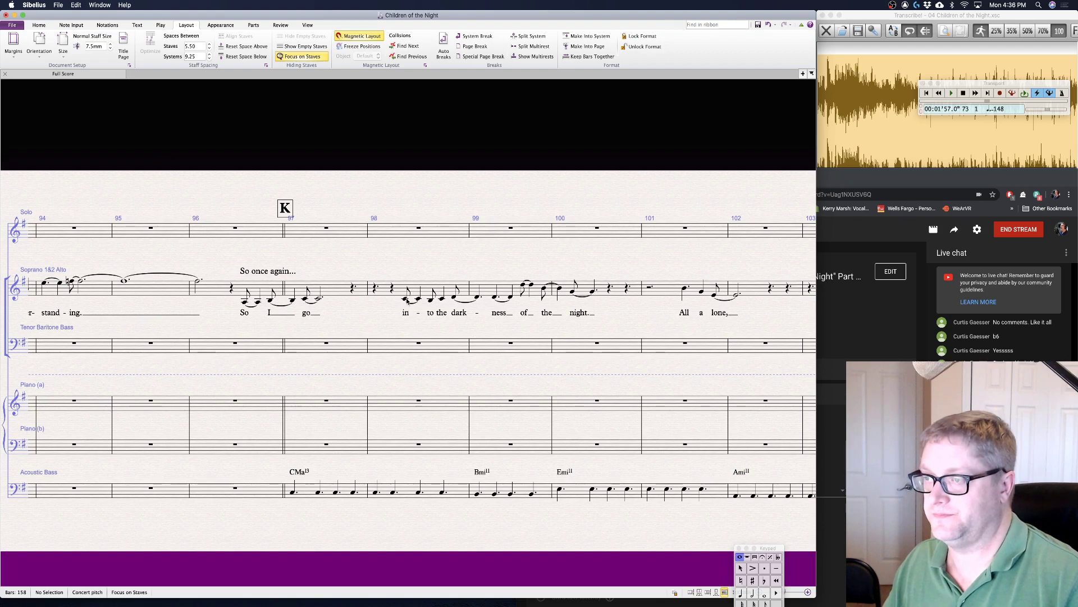
# - Add the text "I'll search" above the Soprano/Alto pickup notes in bar 98
pyautogui.hotkey('ctrl', 't')
pyautogui.press('Return')
pyautogui.click(396, 259)
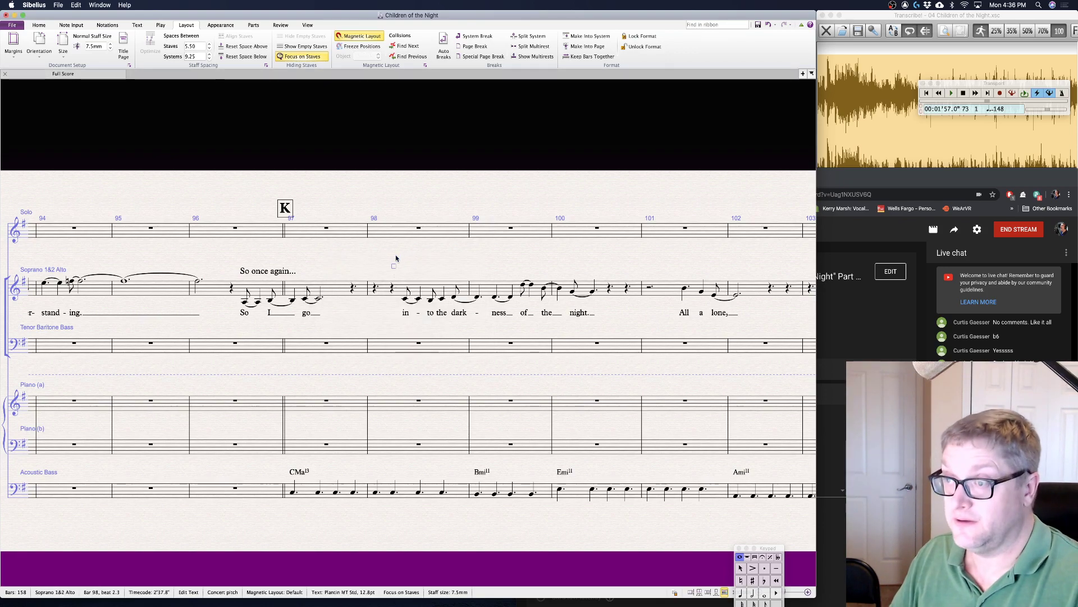
pyautogui.write("I'll searc")
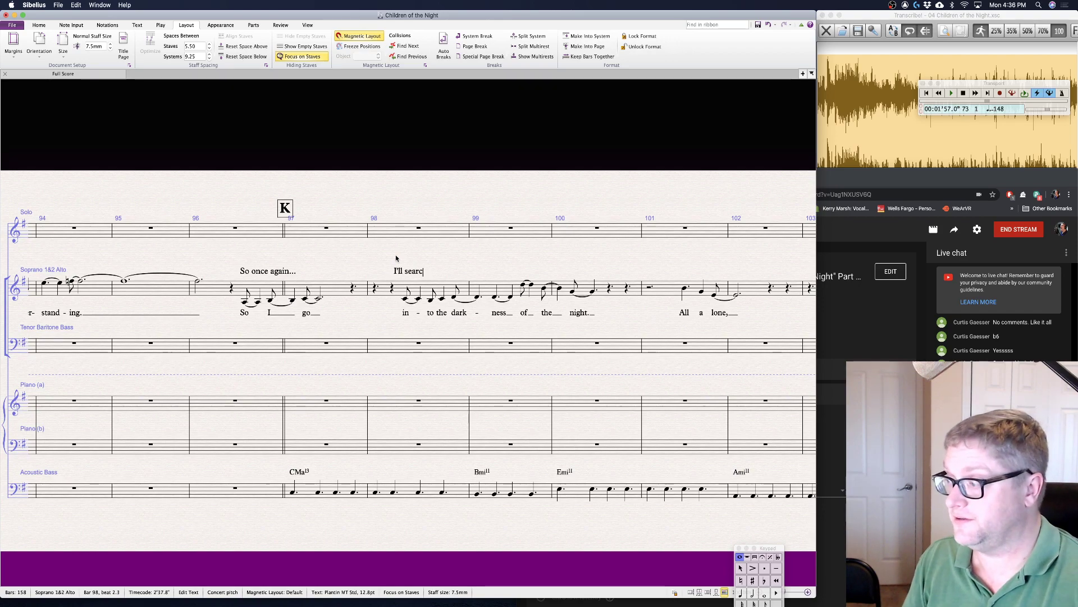
pyautogui.write('h')
pyautogui.press('Escape')
pyautogui.press('Escape')
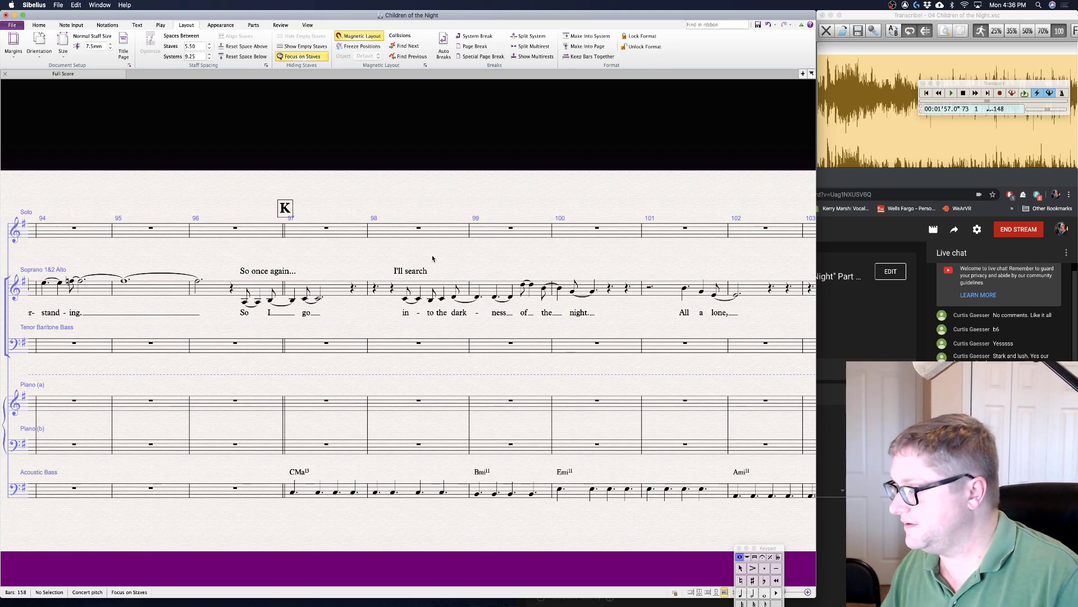
# - Review the Soprano/Alto lyrics on both sides of rehearsal mark K, from bar 81 through bar 106
pyautogui.hscroll(3, 433, 258)
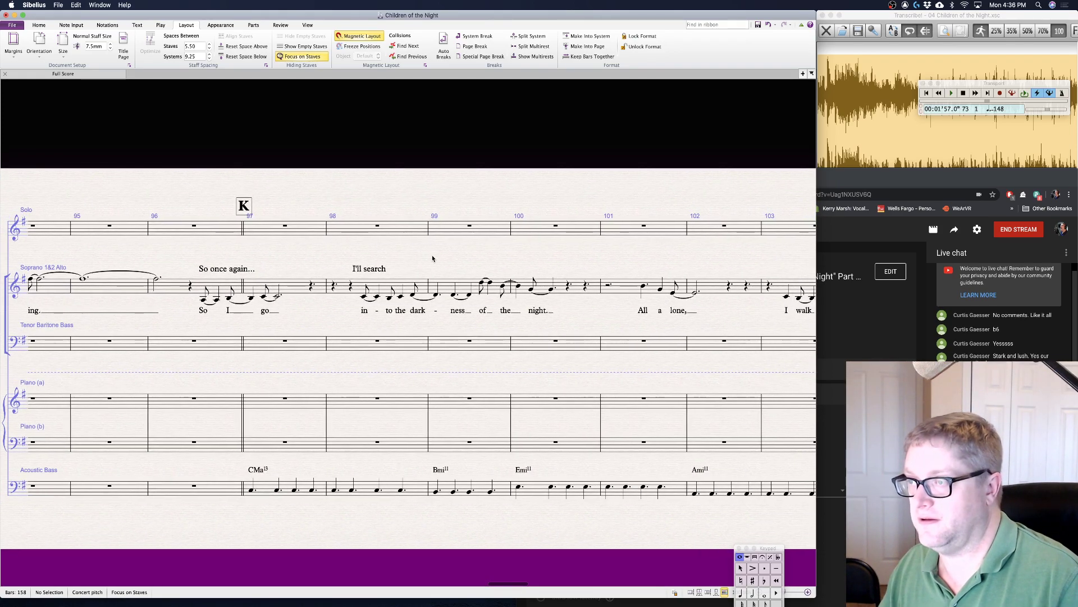
pyautogui.hscroll(-10, 432, 258)
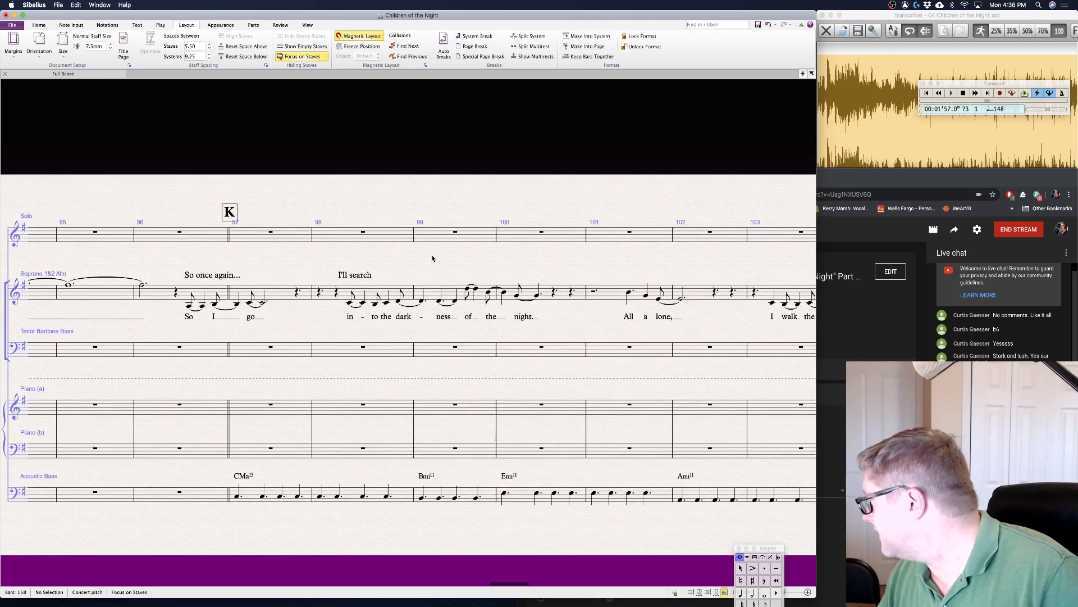
pyautogui.hscroll(-6, 433, 259)
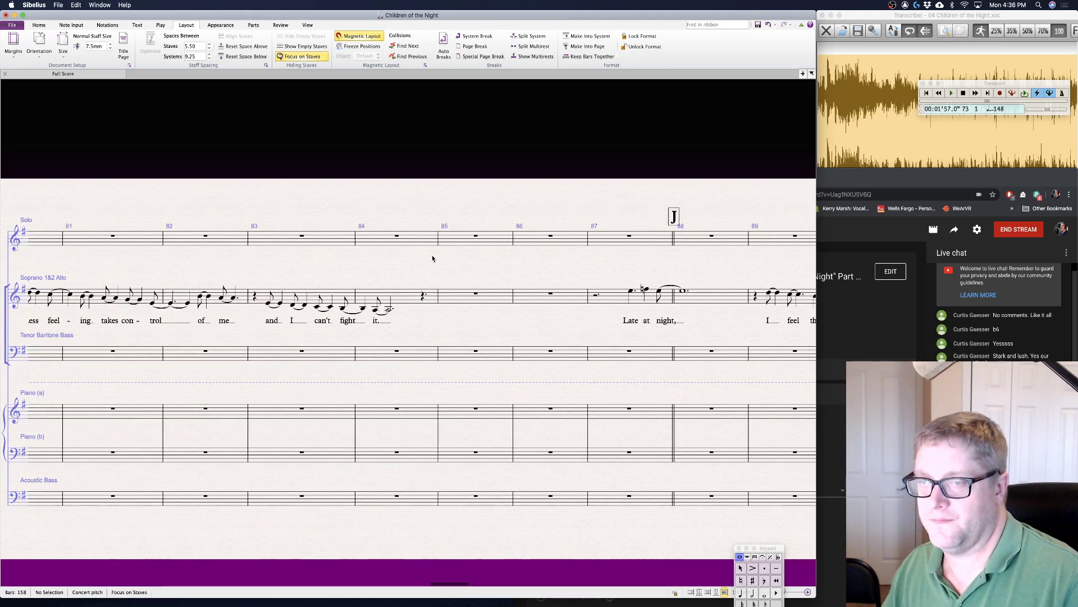
pyautogui.hscroll(10, 433, 259)
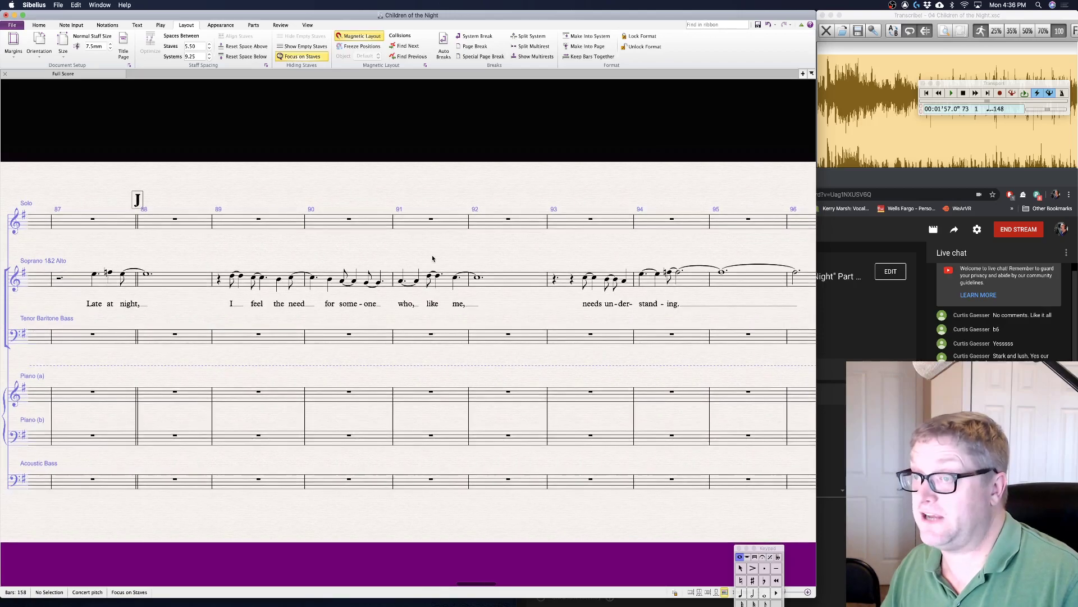
pyautogui.hscroll(4, 432, 258)
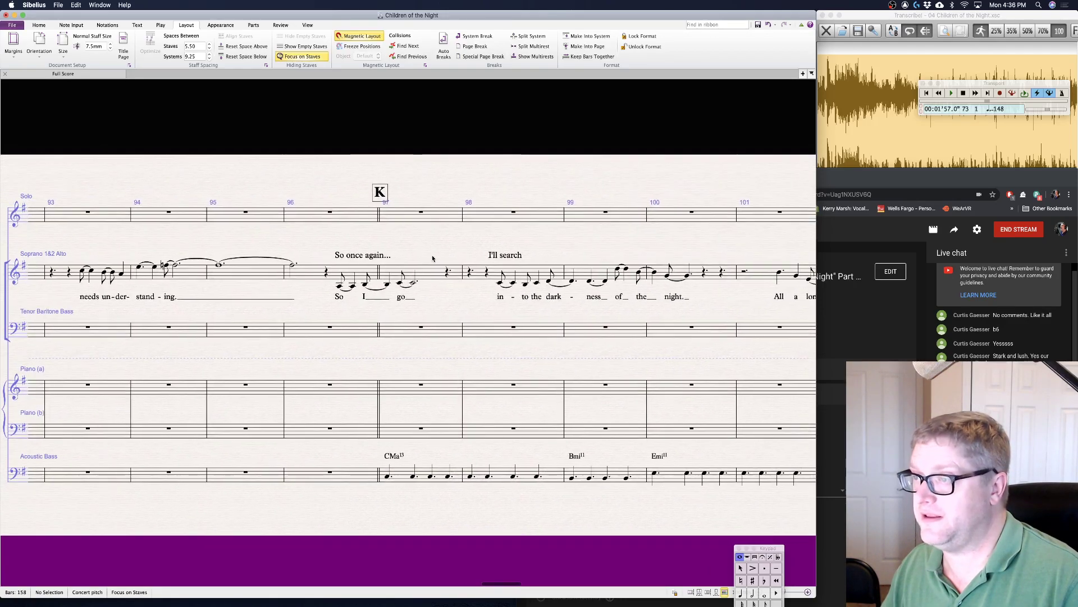
pyautogui.hscroll(3, 433, 259)
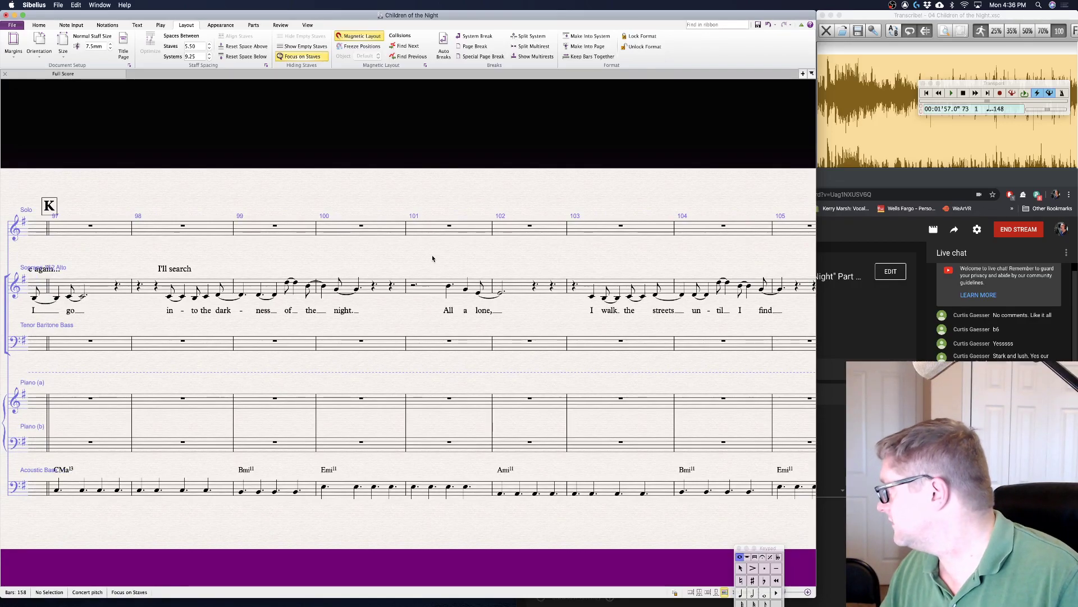
pyautogui.hscroll(2, 432, 259)
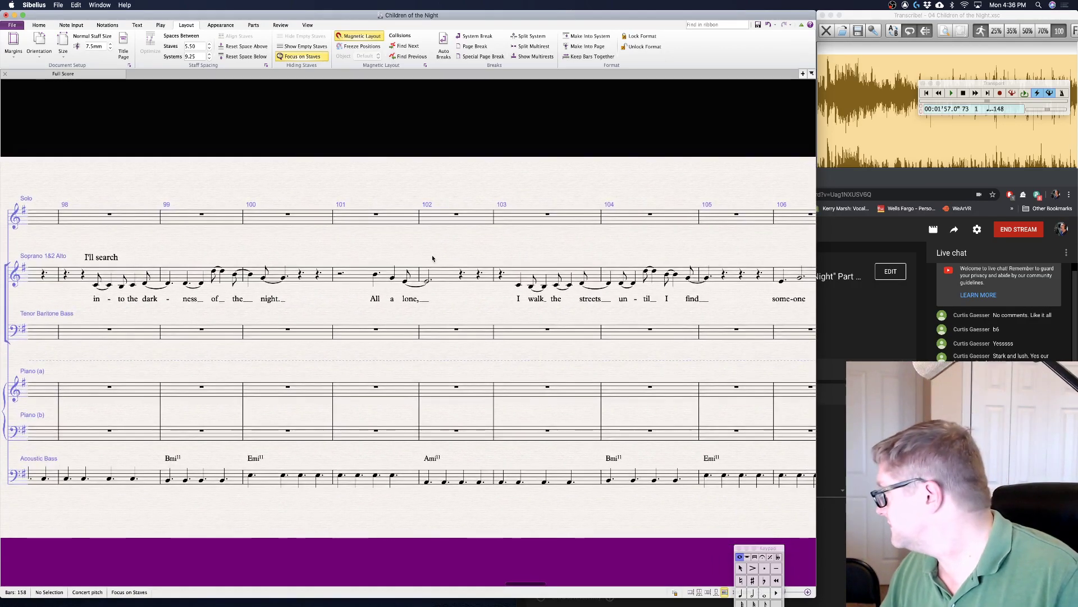
pyautogui.scroll(1, 433, 259)
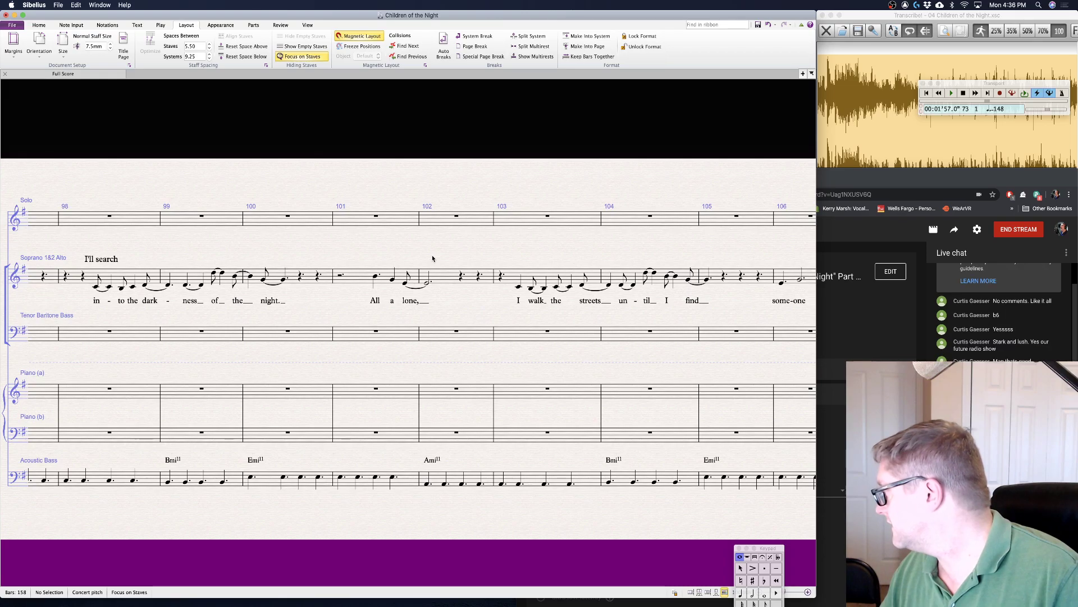
# - Replace the Soprano/Alto lyric "the" after "I walk" in bar 103 with "each"
pyautogui.hscroll(3, 433, 258)
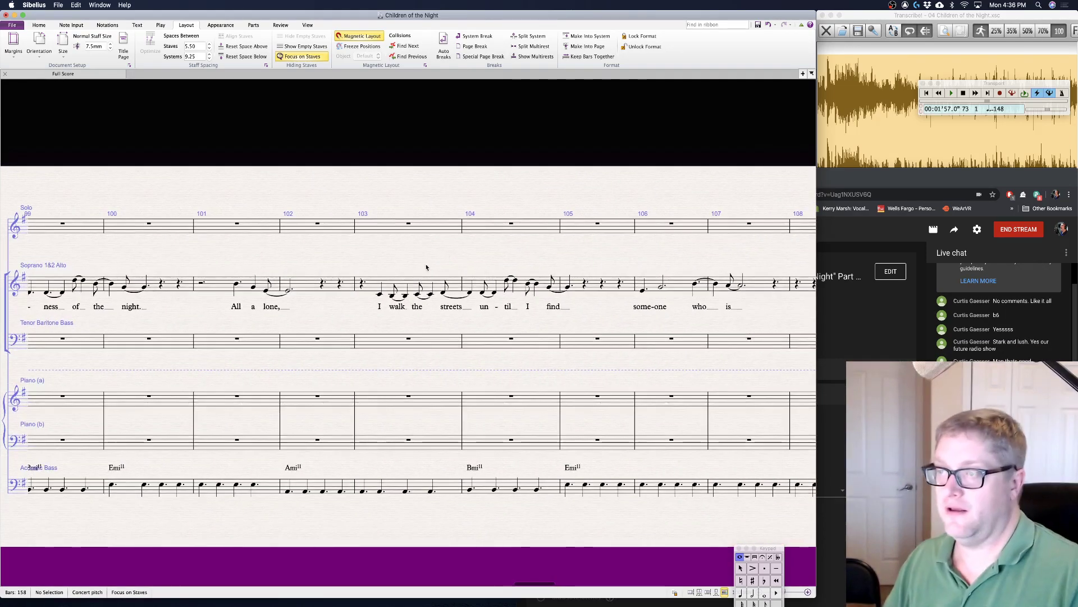
pyautogui.doubleClick(422, 306)
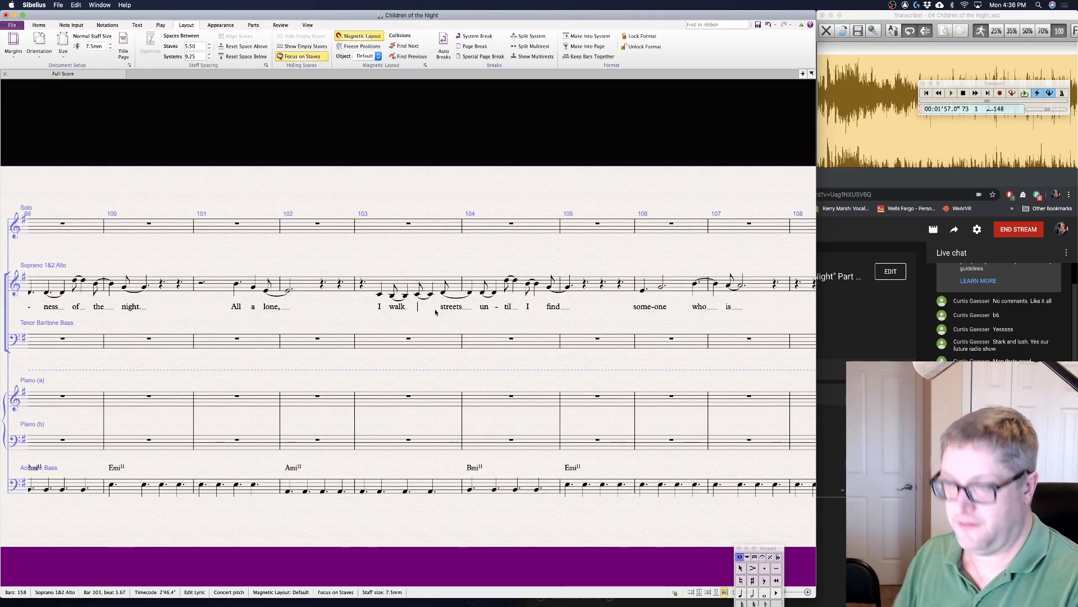
pyautogui.write('each')
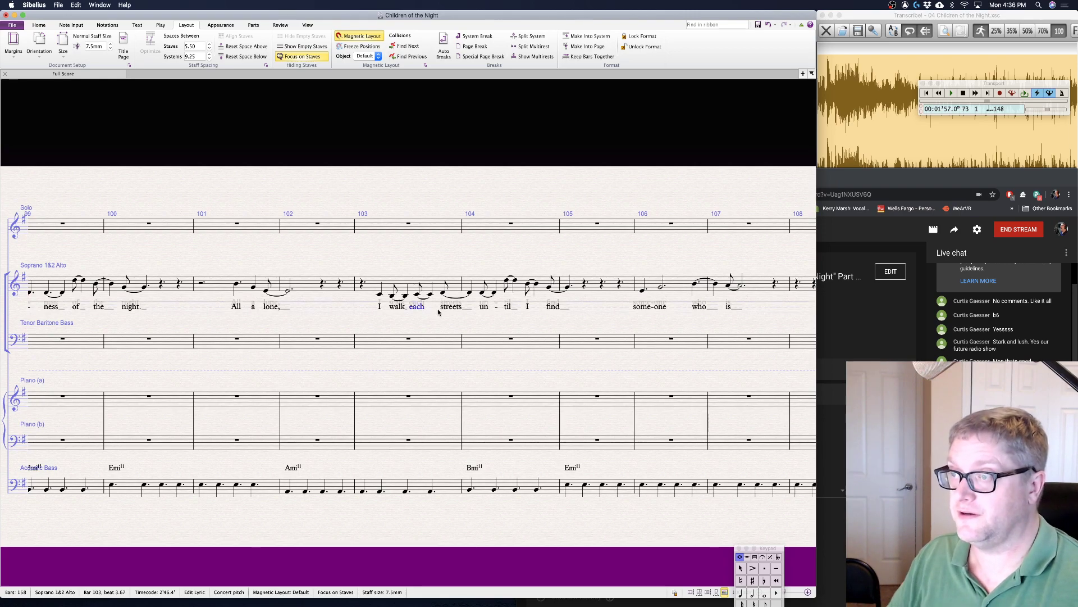
pyautogui.press('Escape')
pyautogui.click(423, 307)
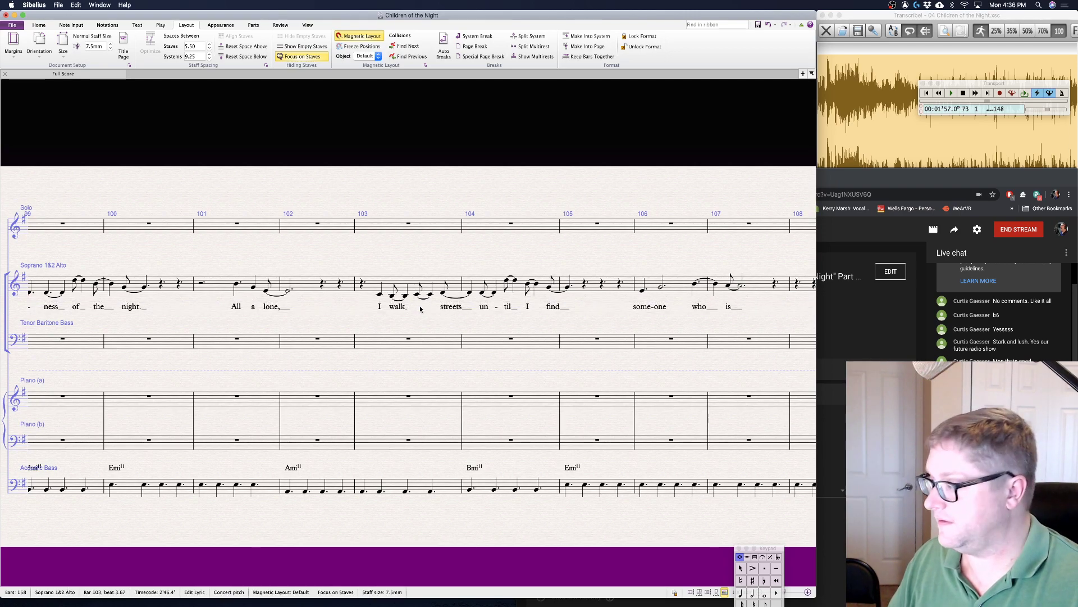
# - Change the Soprano/Alto lyric "streets" at the end of bar 103 to "street"
pyautogui.doubleClick(460, 307)
pyautogui.click(460, 307)
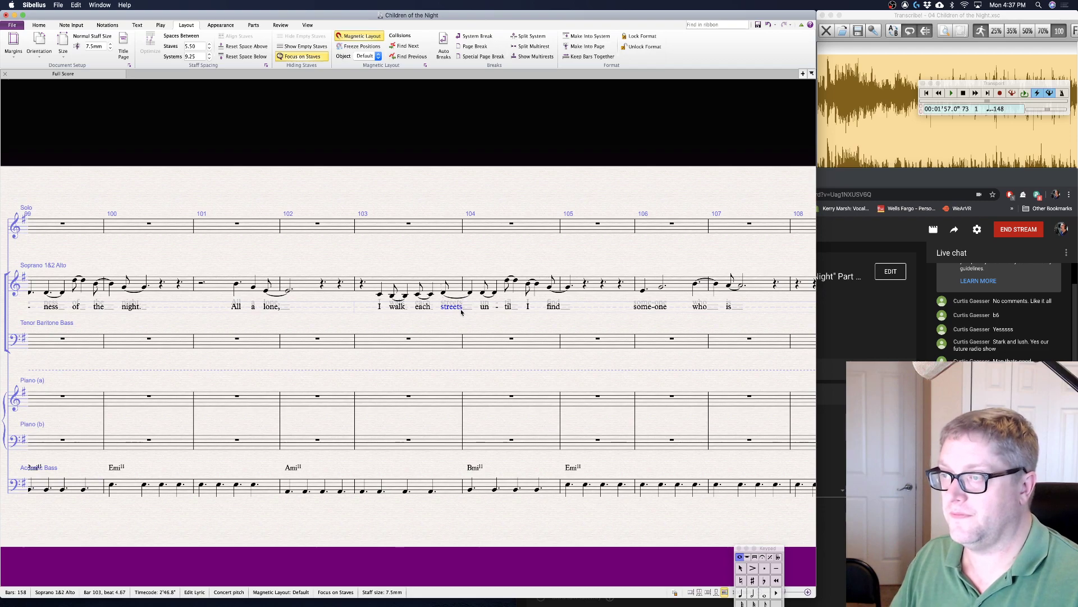
pyautogui.doubleClick(458, 307)
pyautogui.press('BackSpace')
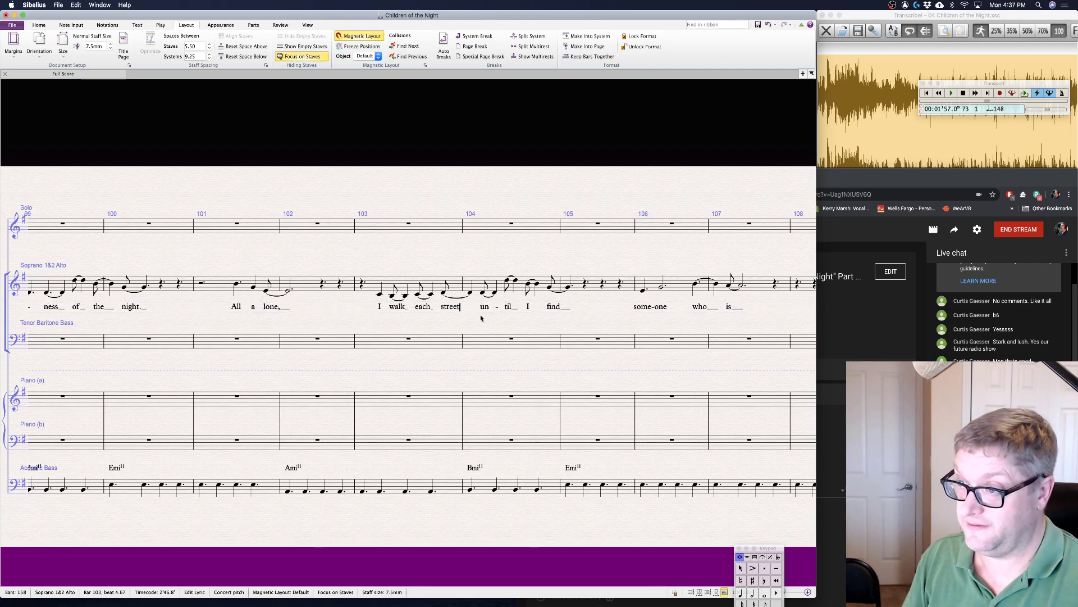
pyautogui.press('Escape')
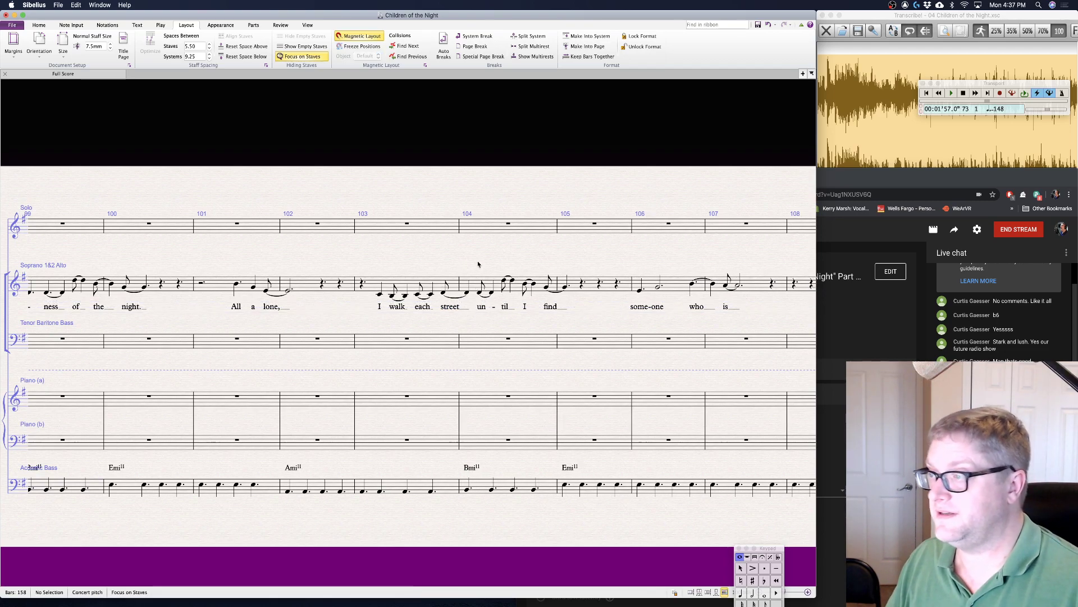
# - Review the Soprano/Alto lyric line through bar 112 and back across rehearsal marks J and I to bar 75
pyautogui.hscroll(5, 478, 264)
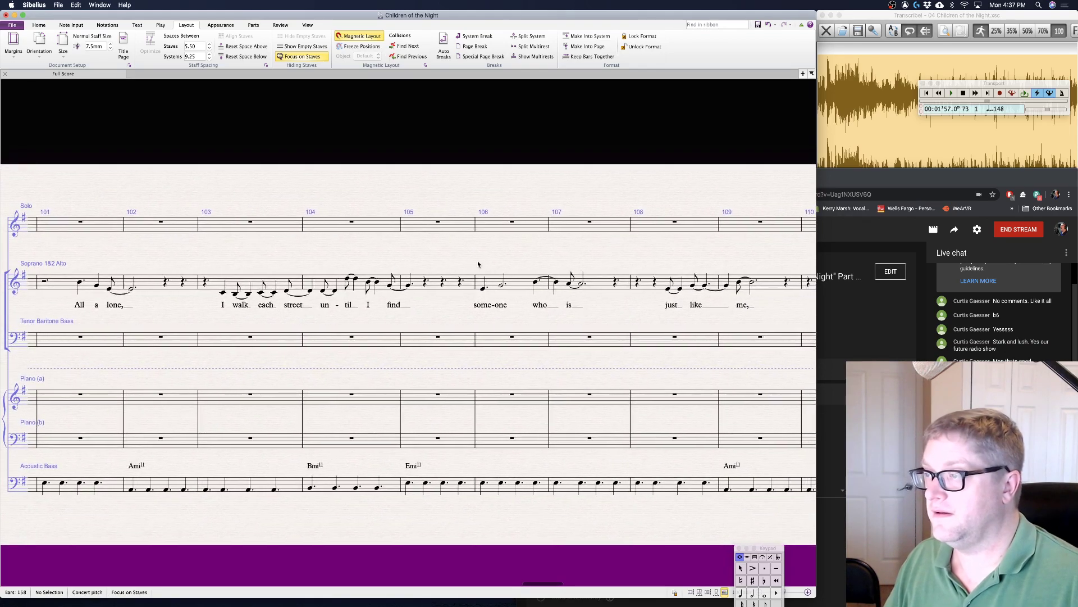
pyautogui.hscroll(3, 478, 264)
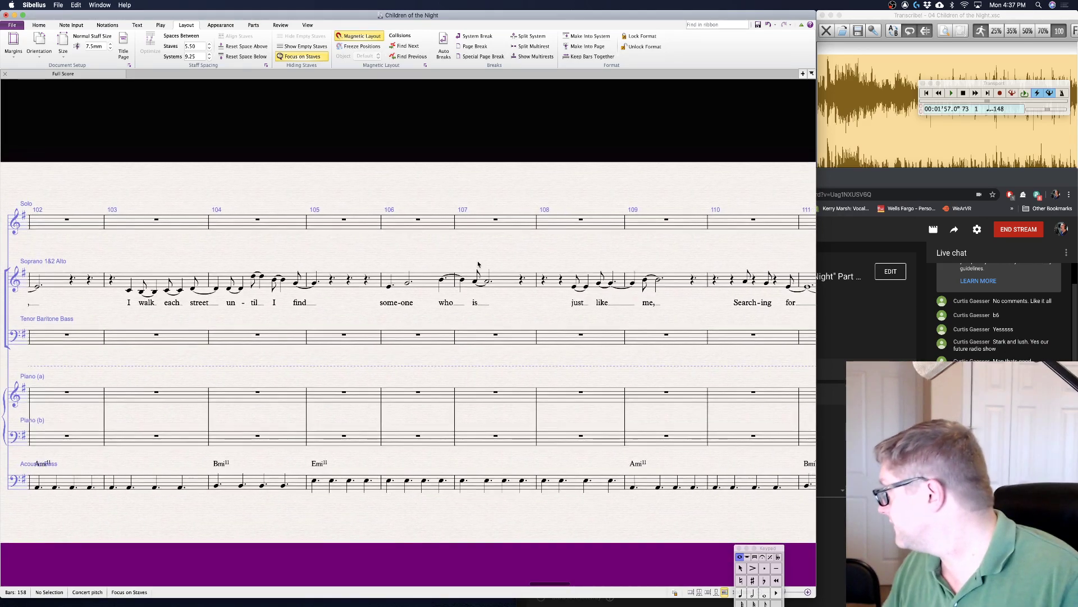
pyautogui.hscroll(3, 478, 264)
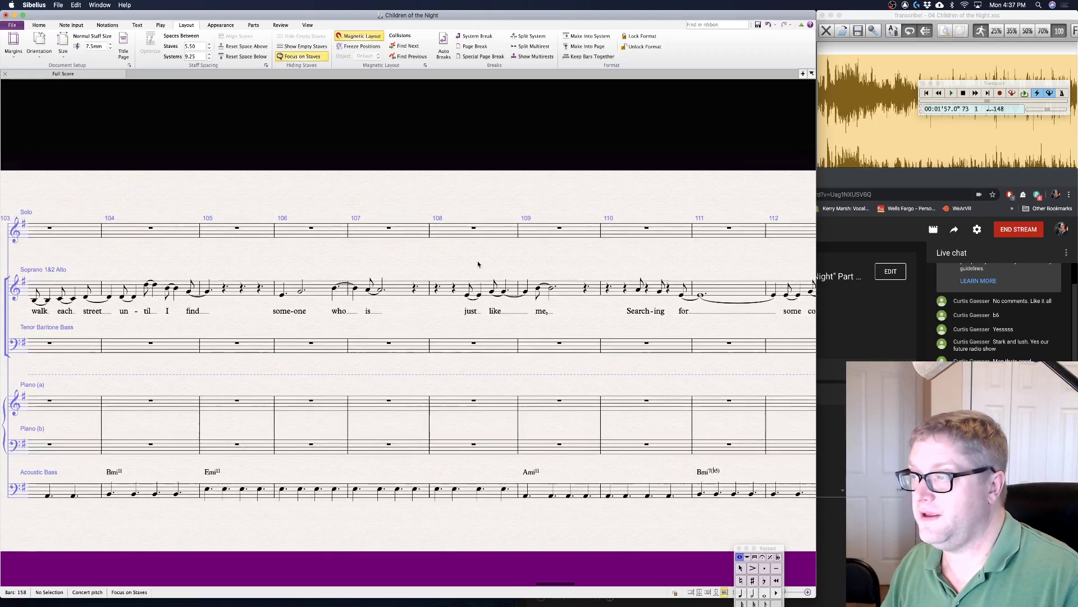
pyautogui.hscroll(8, 478, 264)
pyautogui.hscroll(-20, 478, 264)
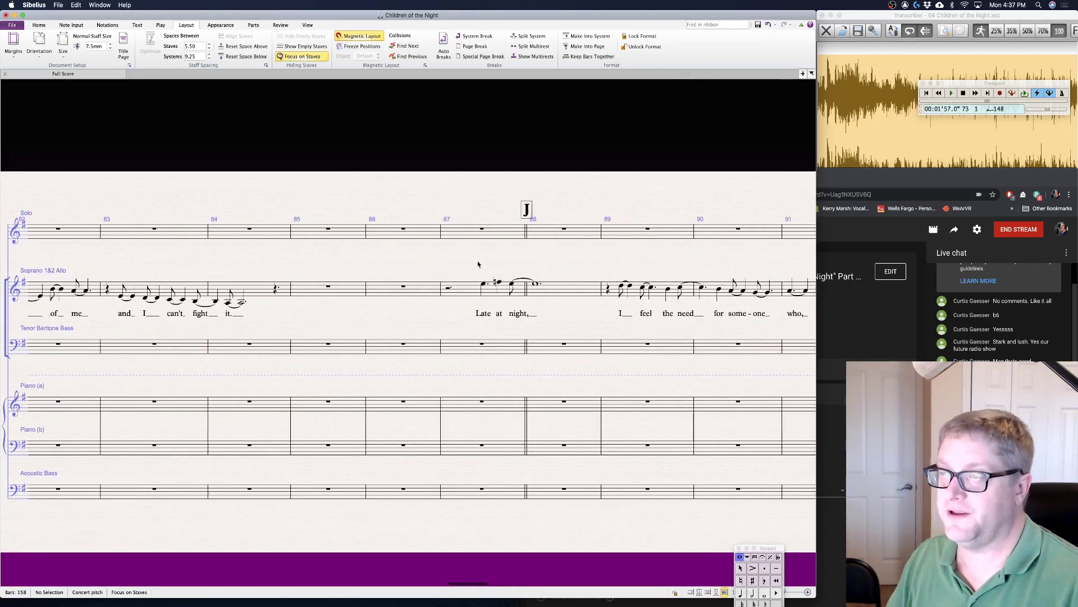
pyautogui.hscroll(-4, 478, 264)
pyautogui.hscroll(14, 478, 263)
pyautogui.hscroll(-9, 478, 264)
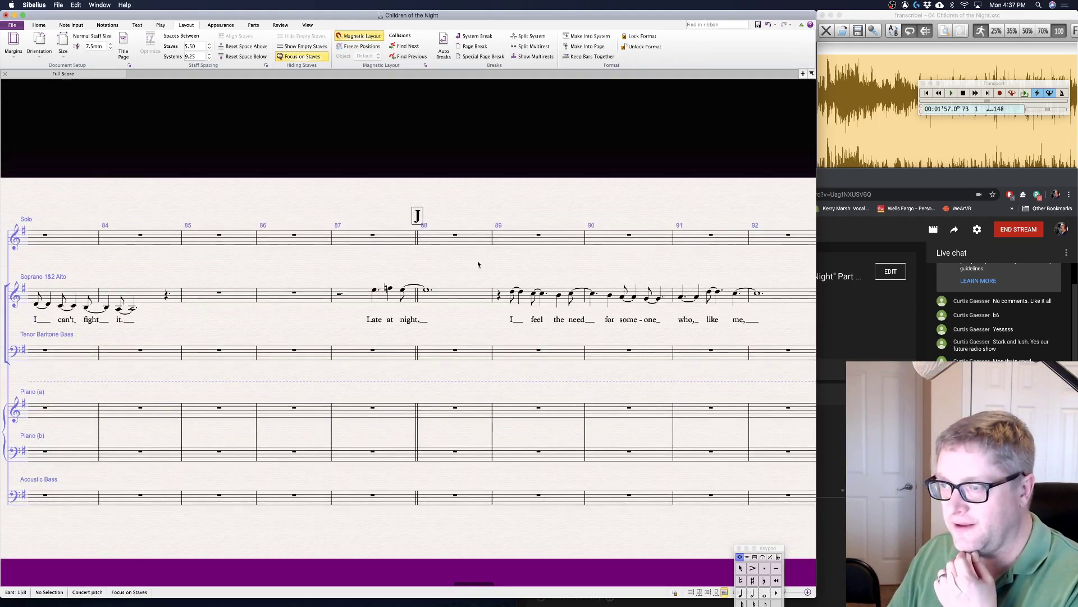
pyautogui.hscroll(-10, 478, 263)
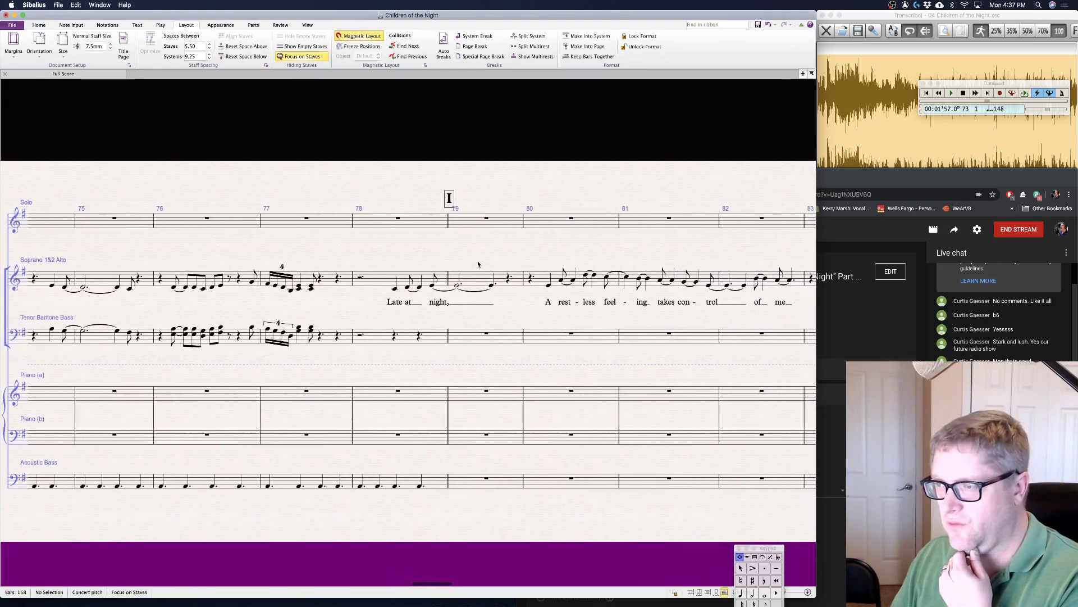
# - Enter a quarter-note C, an eighth-note B and a quarter-note B from beat 3 of bar 78 in the Tenor Baritone Bass staff
pyautogui.hscroll(2, 478, 264)
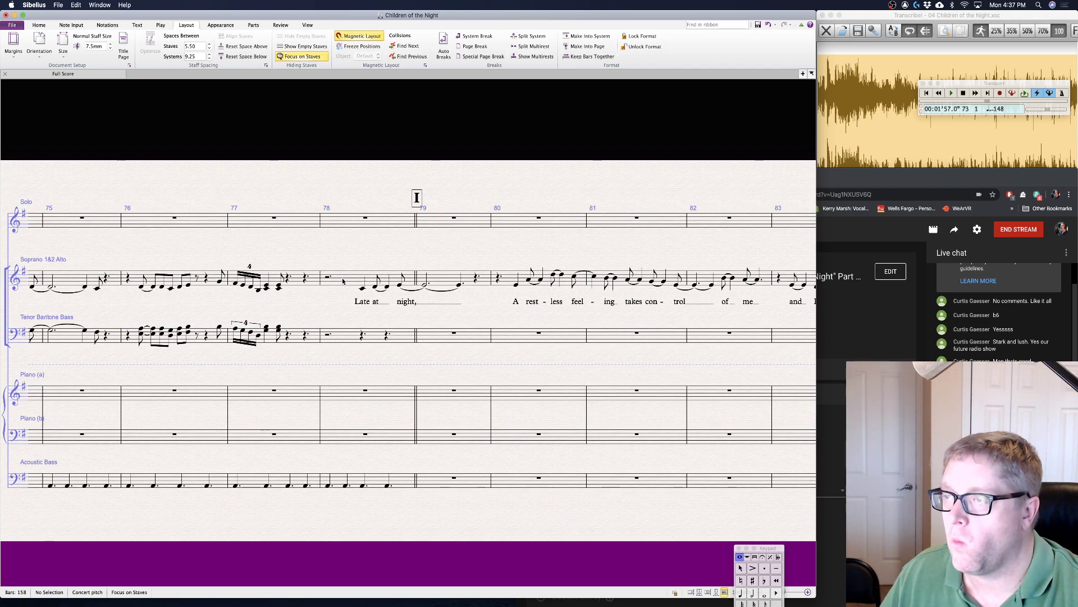
pyautogui.click(363, 336)
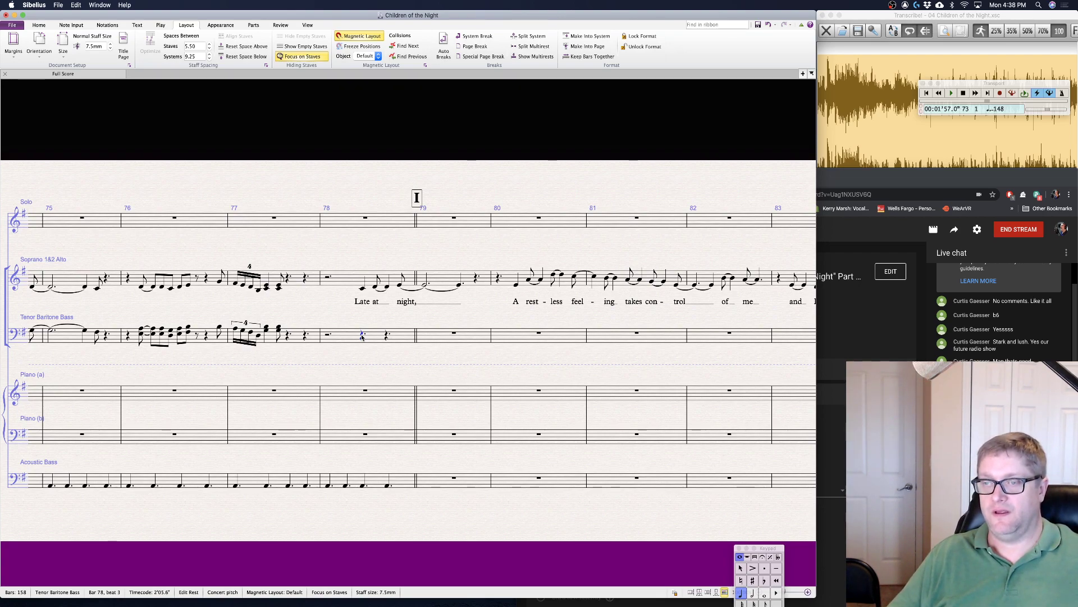
pyautogui.press('c')
pyautogui.press('Right')
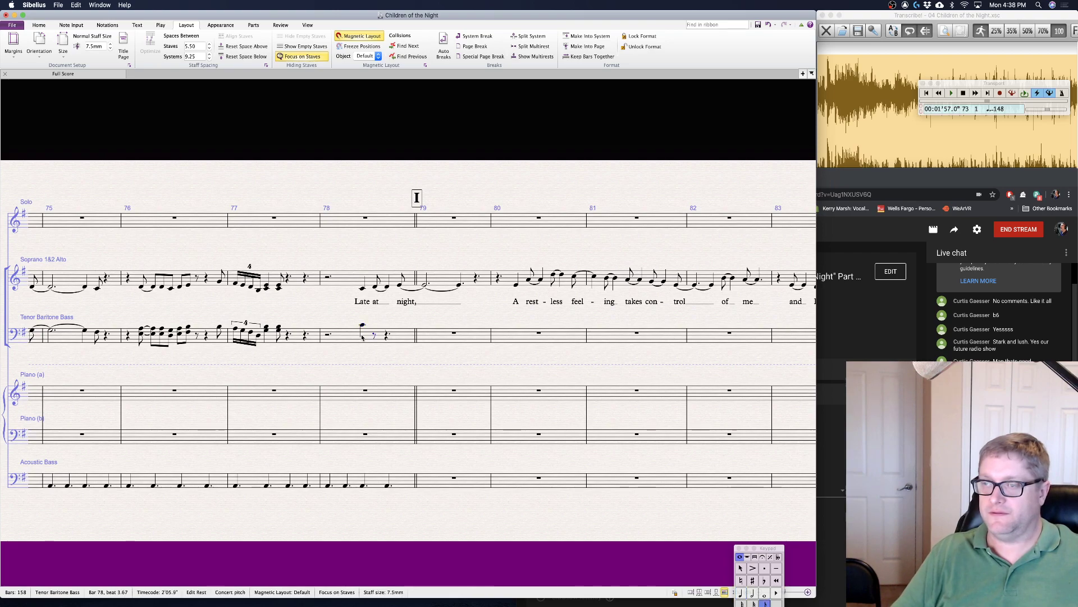
pyautogui.press('b')
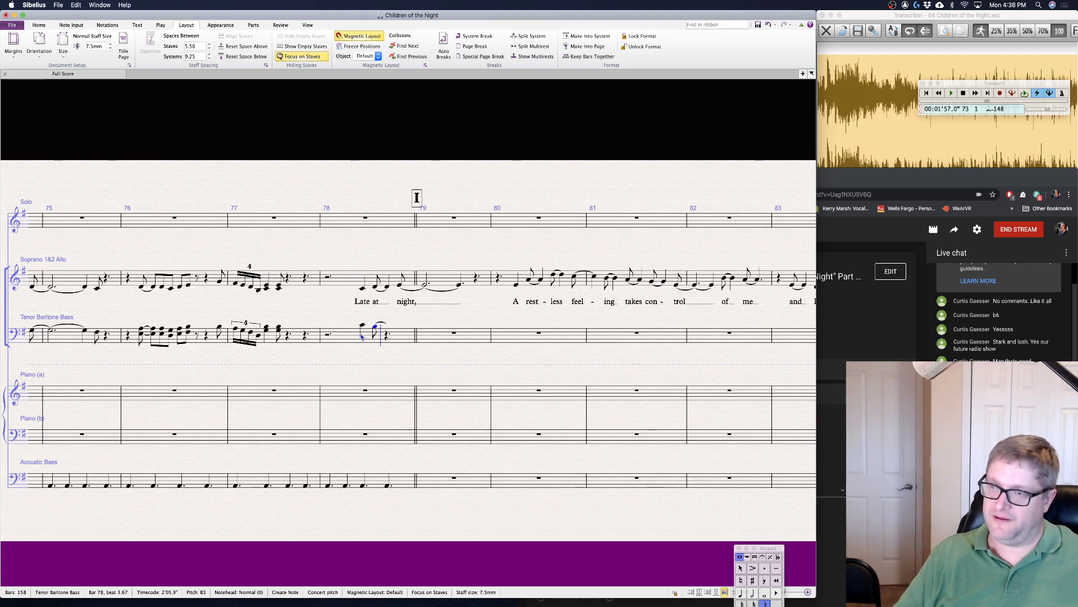
pyautogui.press('4')
pyautogui.press('b')
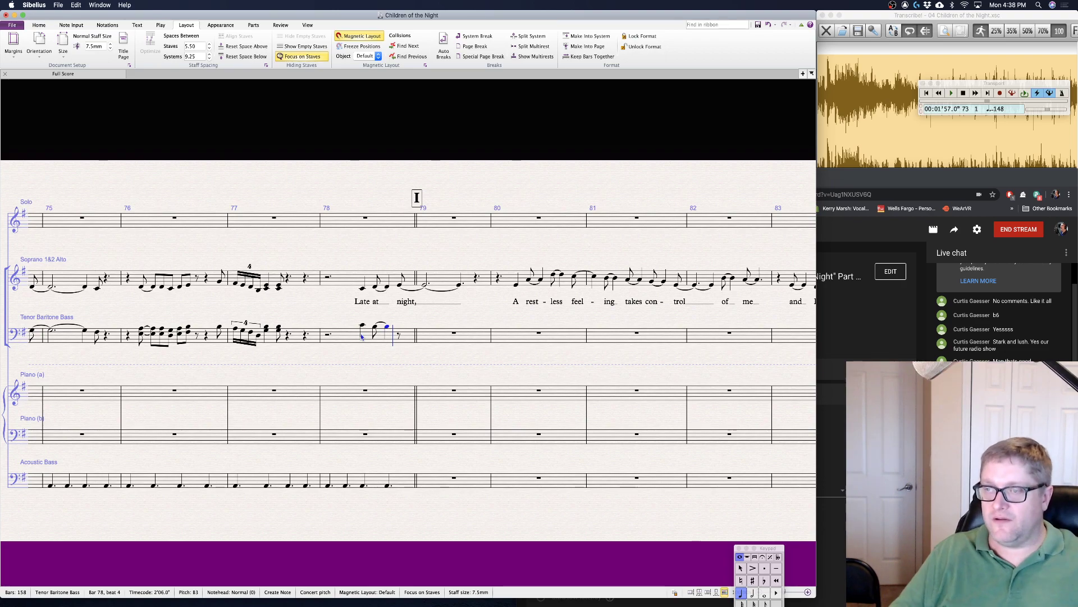
pyautogui.press('Escape')
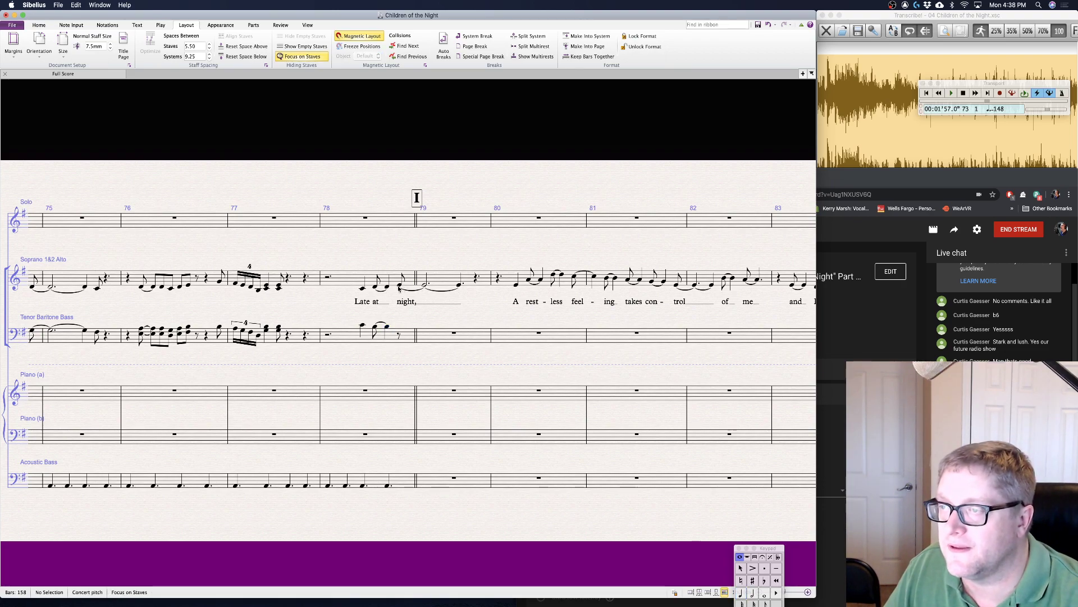
# - Add a C4 a third below the Soprano/Alto E4 on "night" at the end of bar 78
pyautogui.click(399, 287)
pyautogui.hotkey('shift', '3')
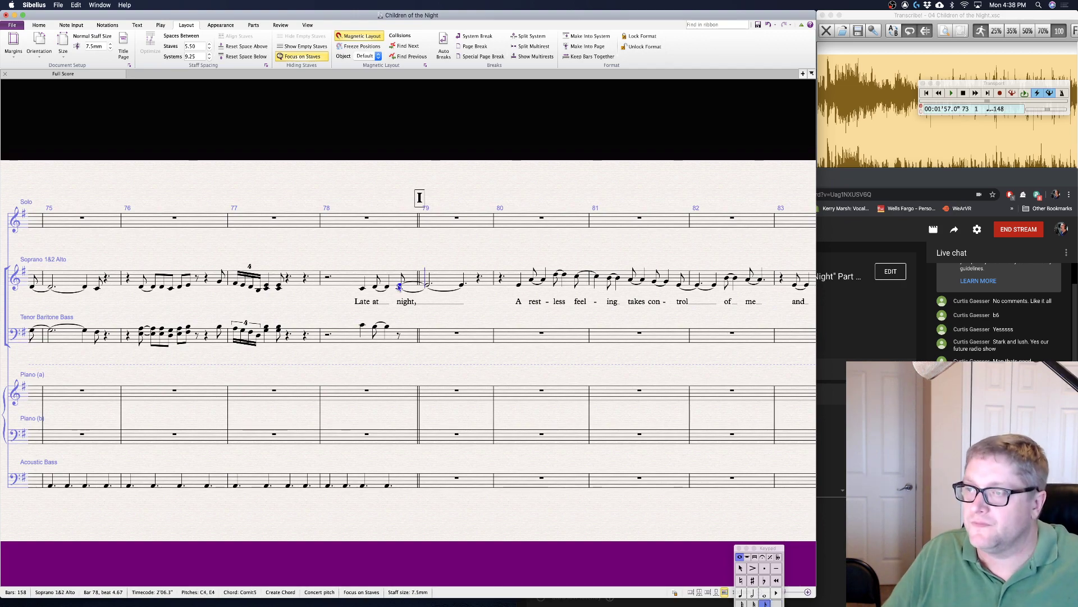
pyautogui.press('Escape')
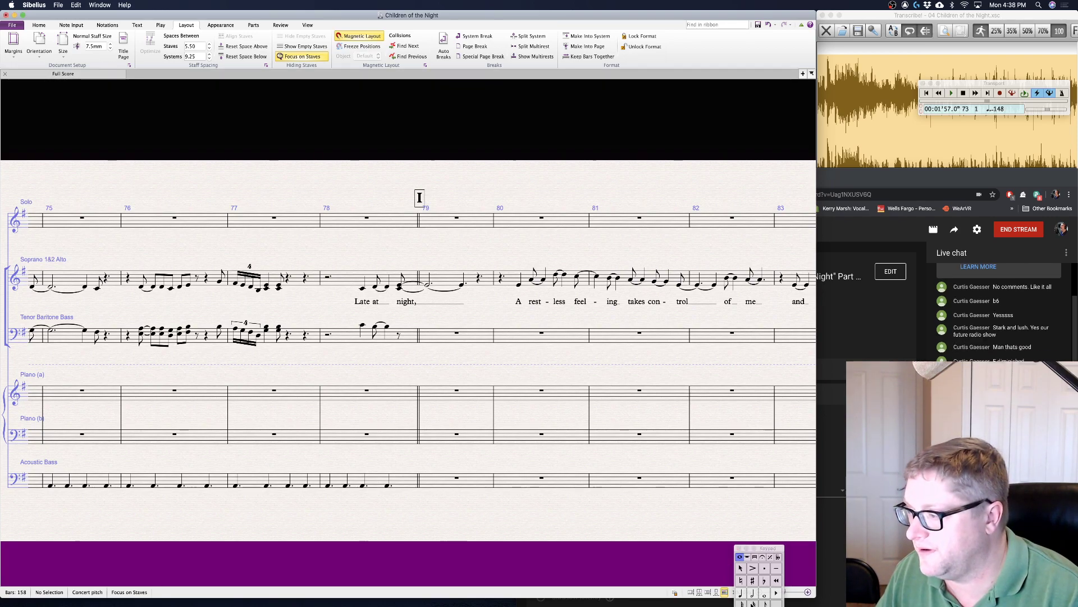
# - Start a second voice in bar 78 of the Soprano/Alto staff with a half rest and a quarter-note C4 on beat 3
pyautogui.click(753, 592)
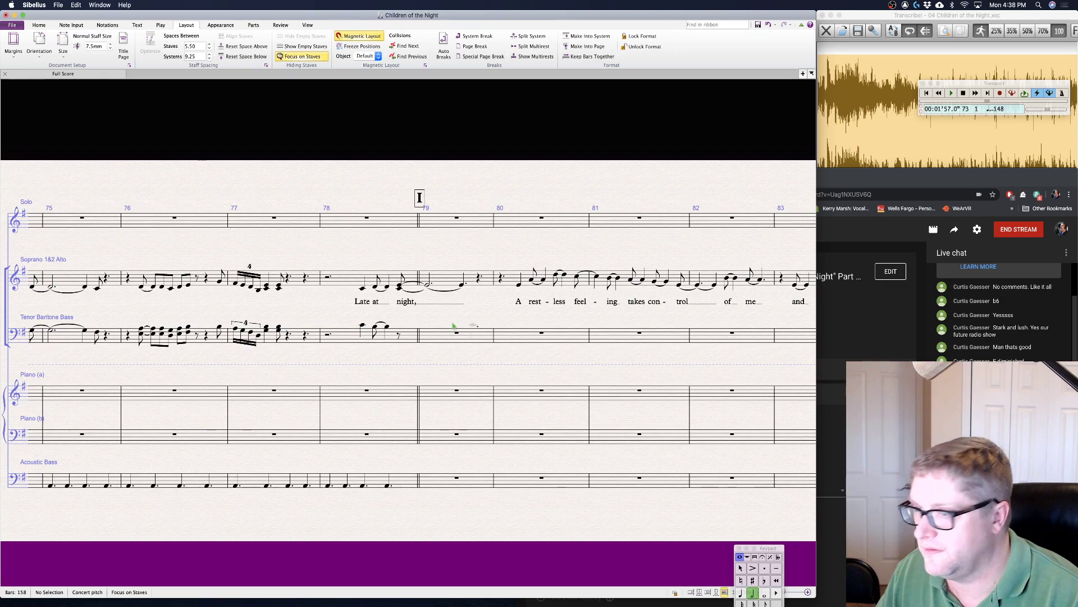
pyautogui.click(330, 289)
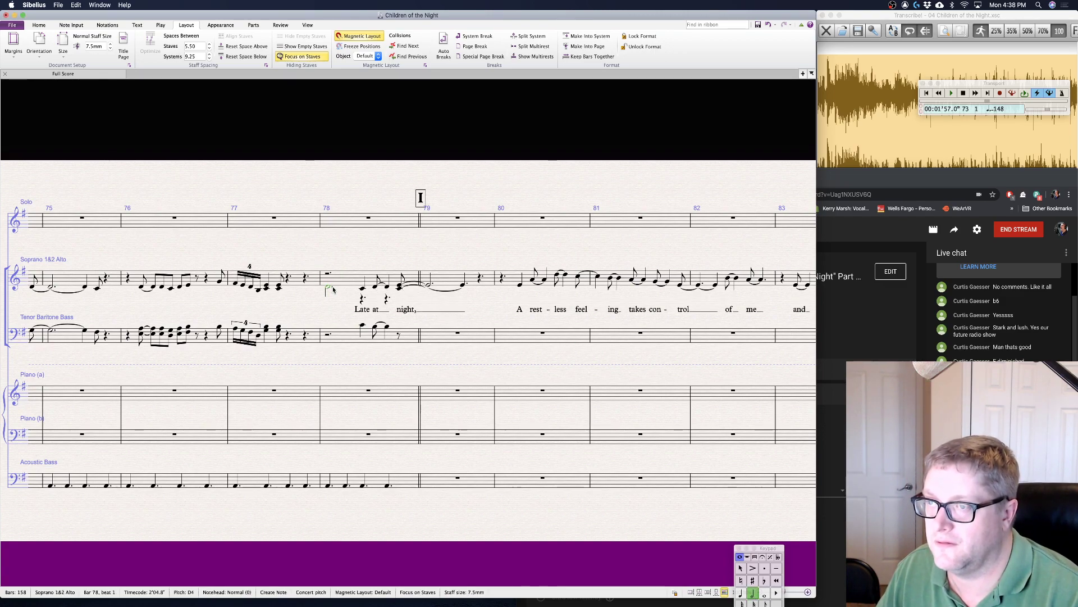
pyautogui.press('Right')
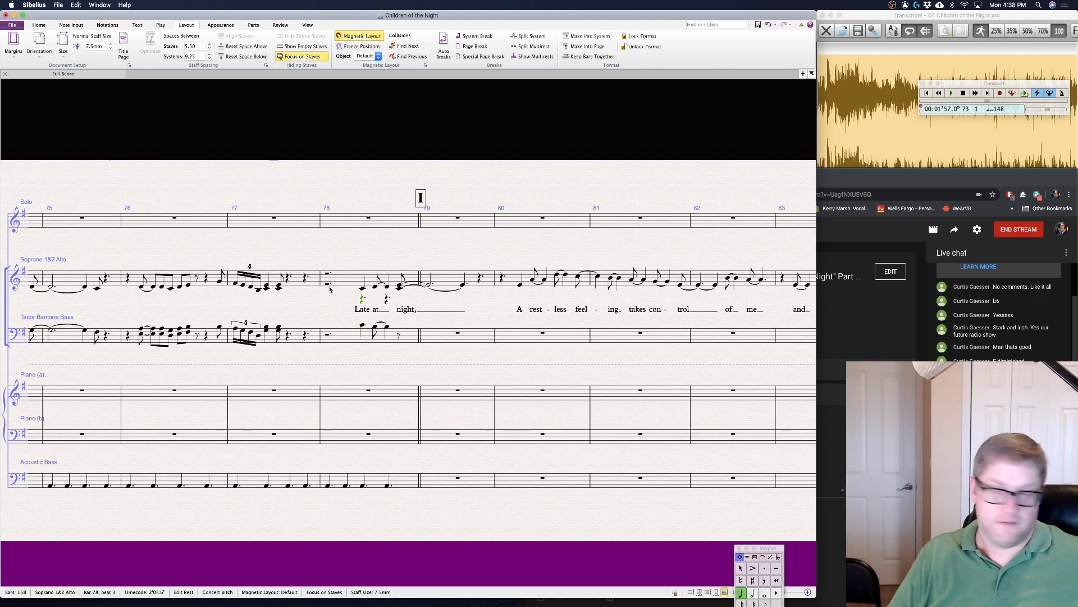
pyautogui.press('n')
pyautogui.press('Left')
pyautogui.press('Right')
pyautogui.press('.')
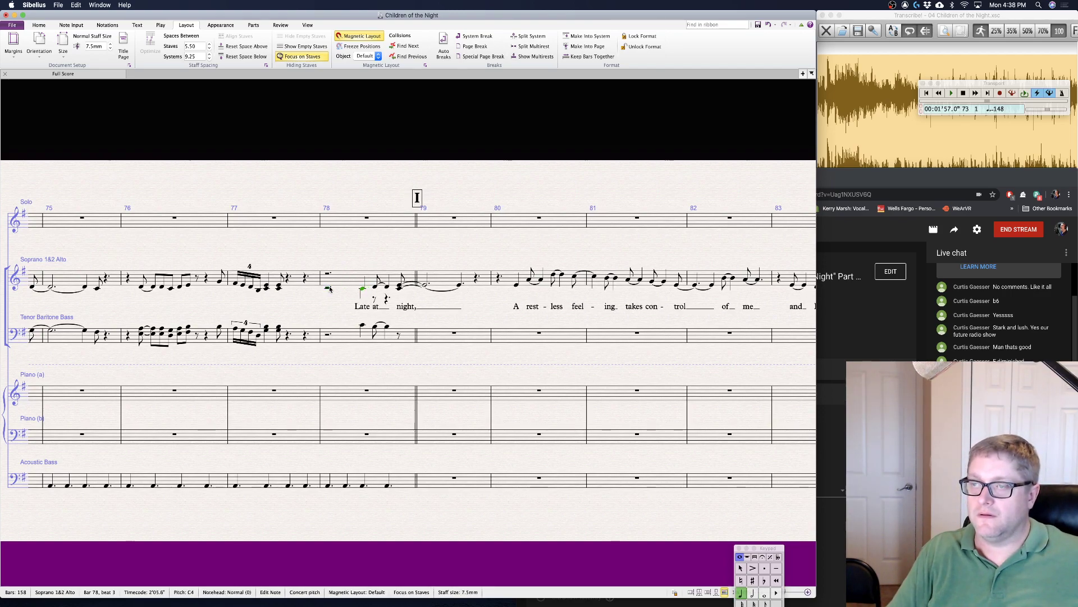
# - Continue the second Soprano/Alto voice in bar 78 with an eighth-note C4 after beat 3 and a quarter note on beat 4
pyautogui.press('Right')
pyautogui.press('n')
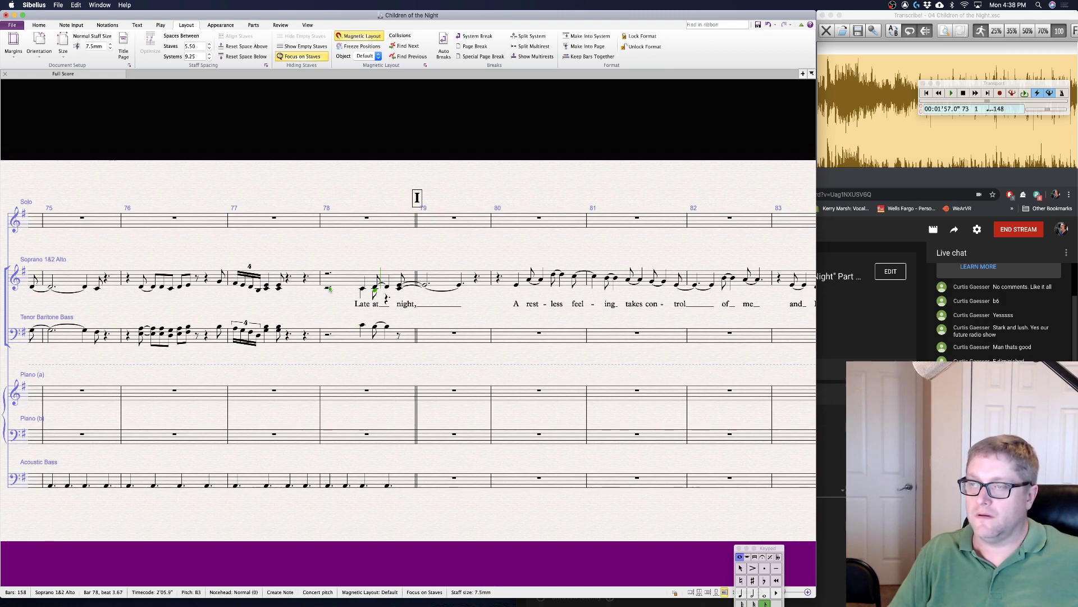
pyautogui.press('Up')
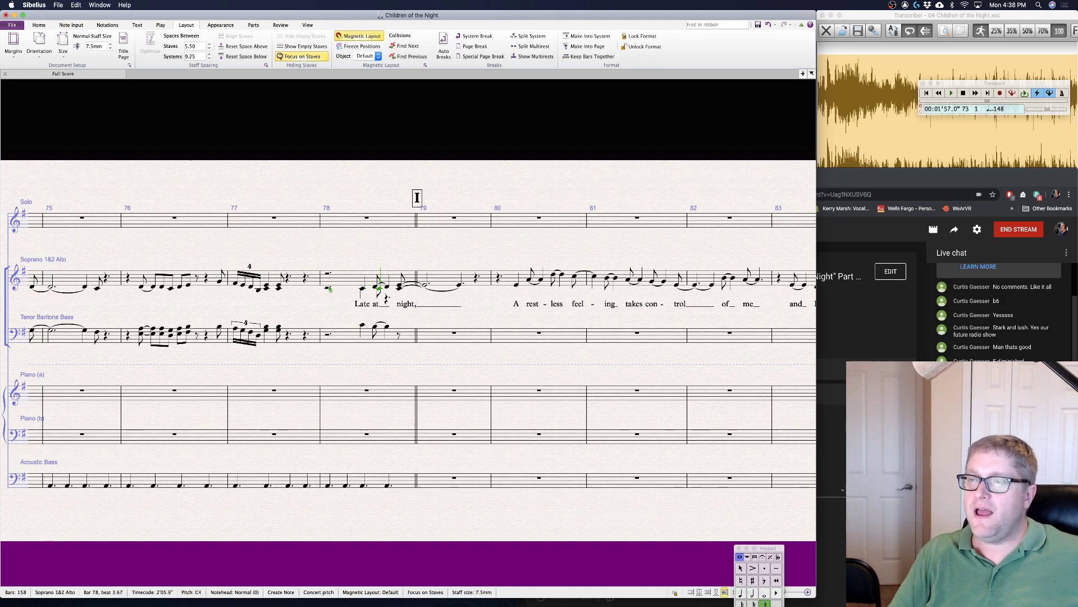
pyautogui.press('Escape')
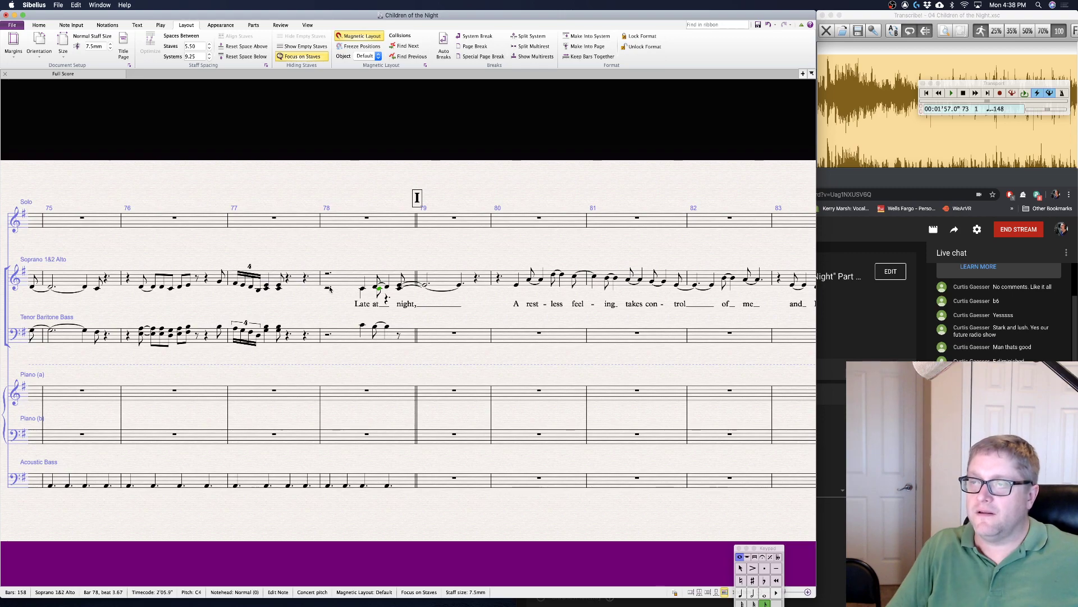
pyautogui.press('Right')
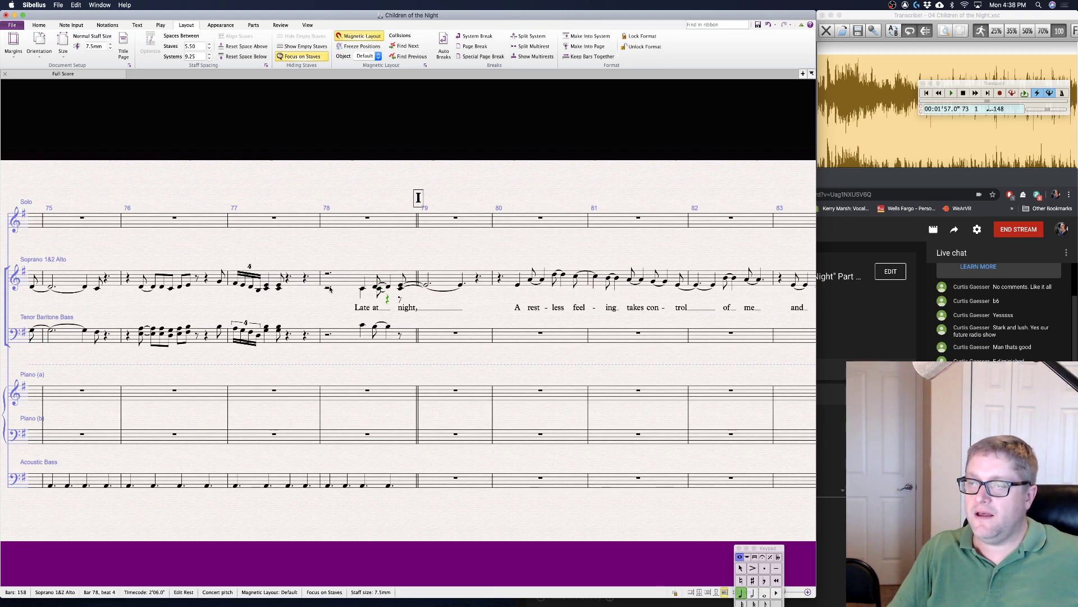
pyautogui.press('n')
pyautogui.press('Escape')
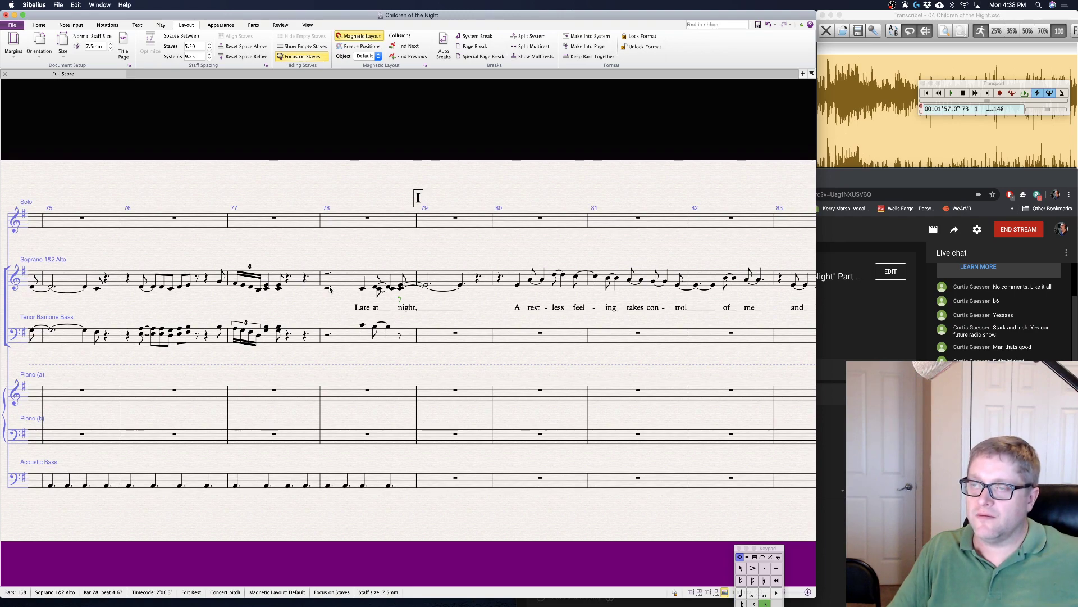
pyautogui.press('Escape')
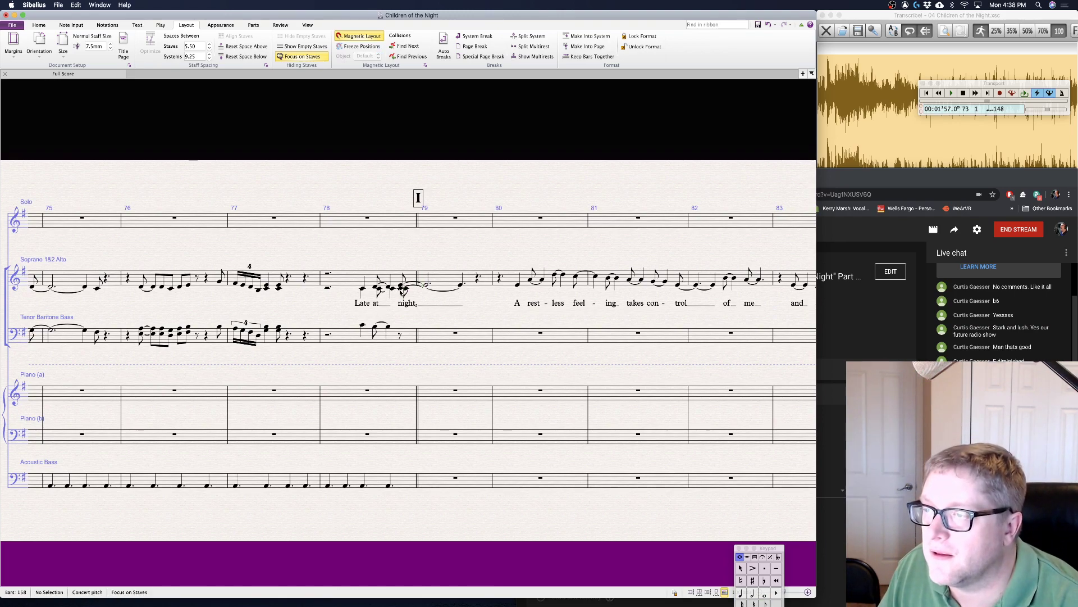
pyautogui.click(402, 290)
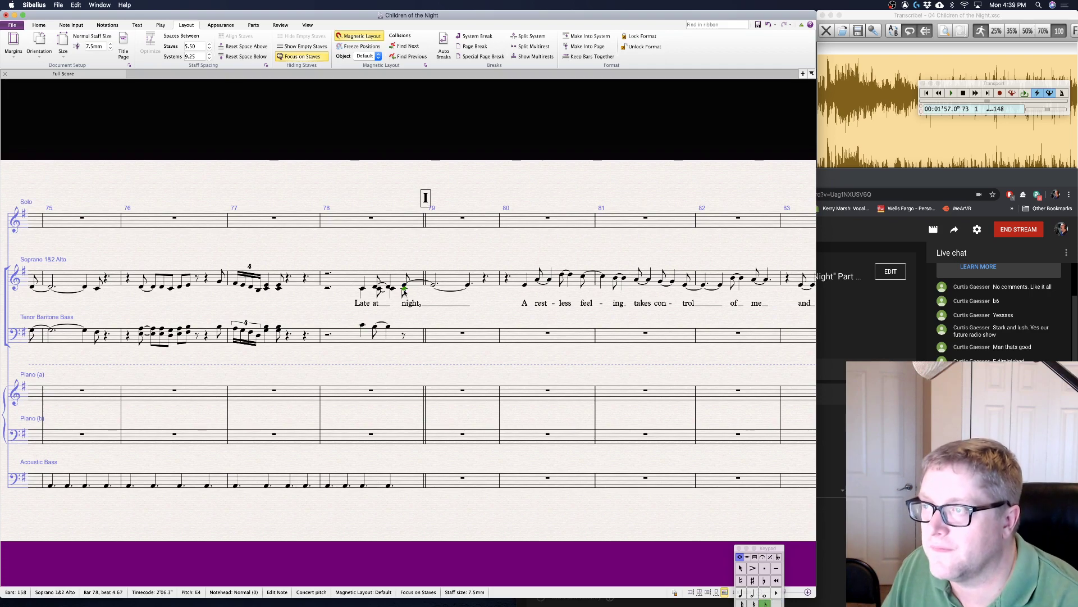
pyautogui.press('Escape')
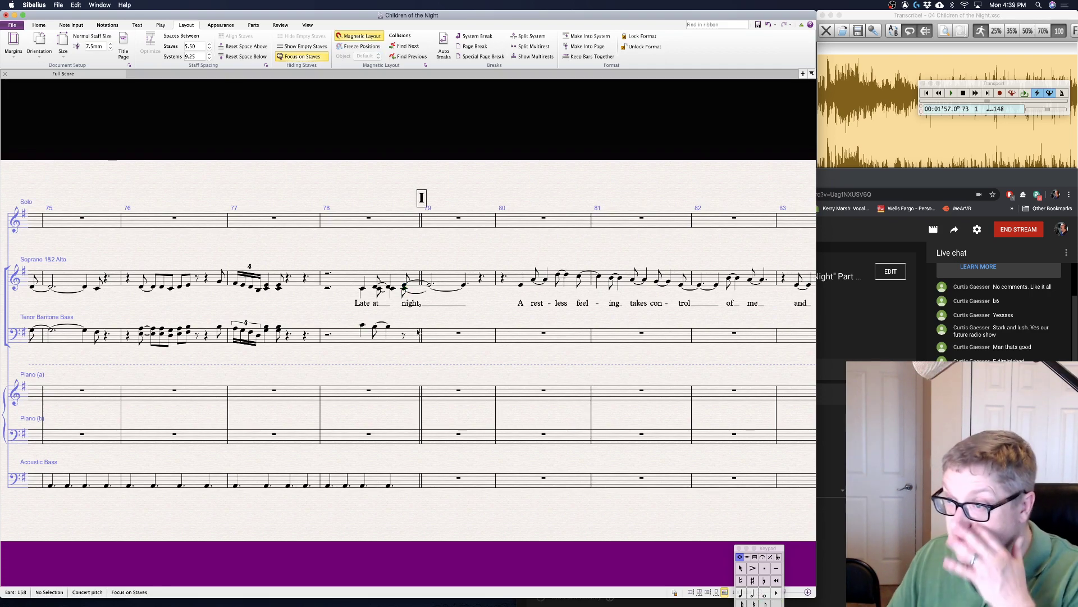
# - Enter an eighth-note A3 in place of the last rest of bar 78 in the Tenor Baritone Bass staff
pyautogui.click(404, 336)
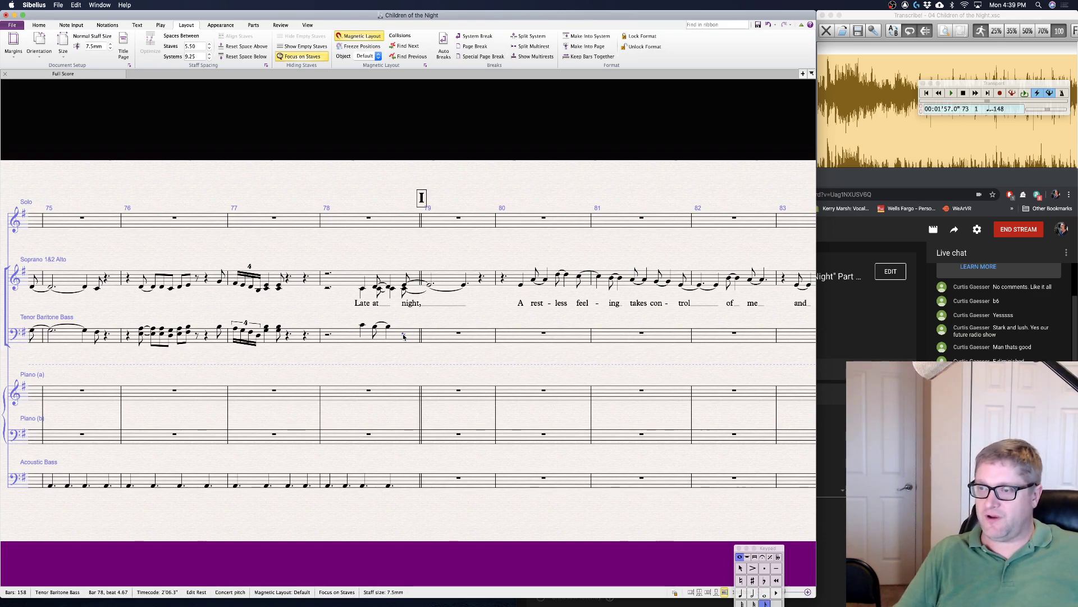
pyautogui.press('a')
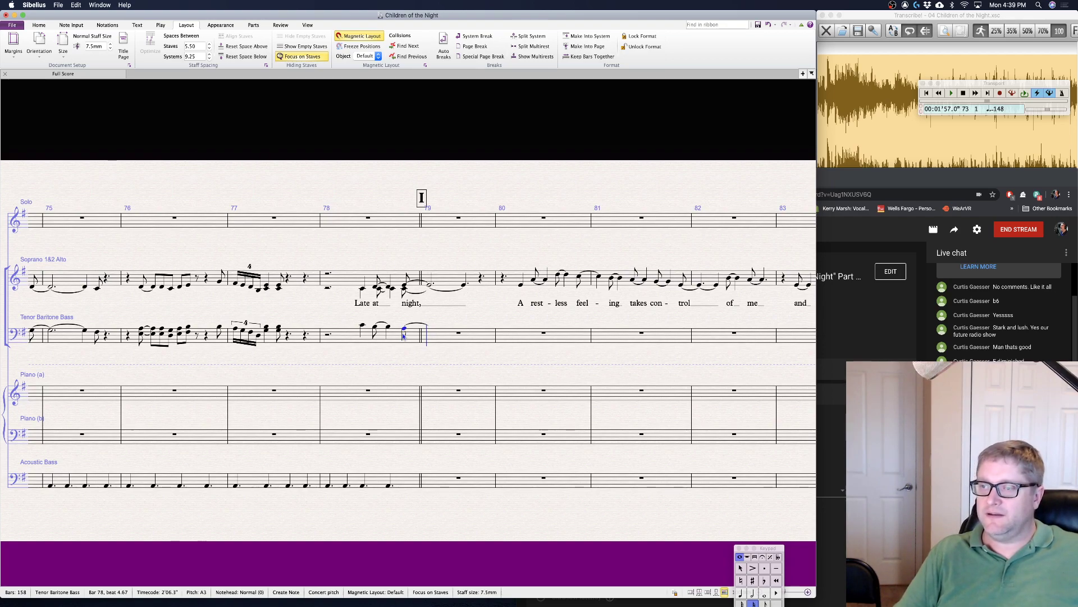
# - Try sixteenth notes A3, G3 and F#3 at the start of bar 79 in the Tenor Baritone Bass staff, clearing the bar again
pyautogui.press('a')
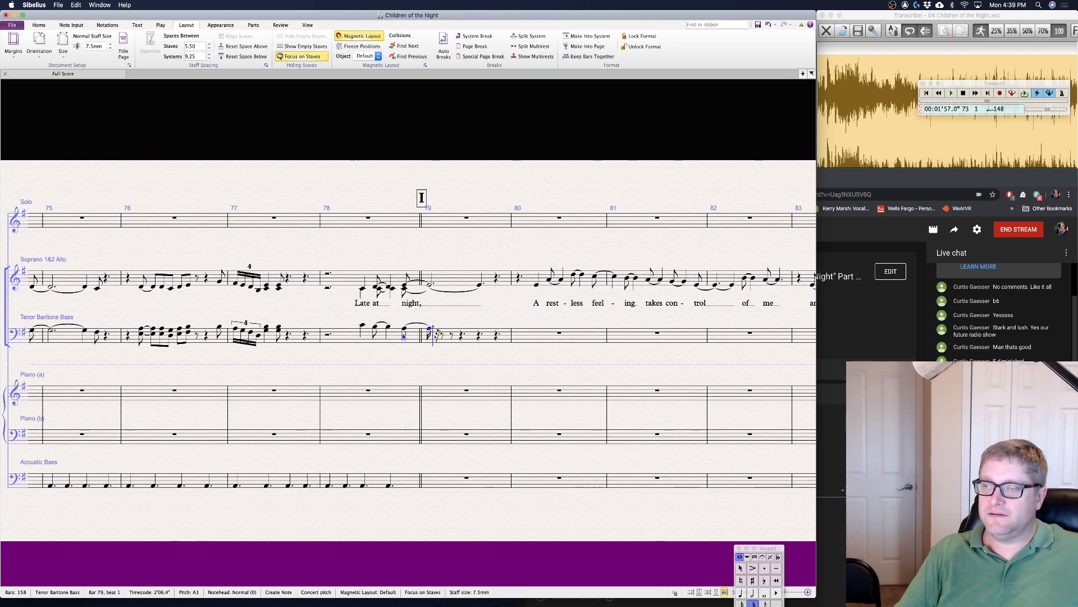
pyautogui.press('g')
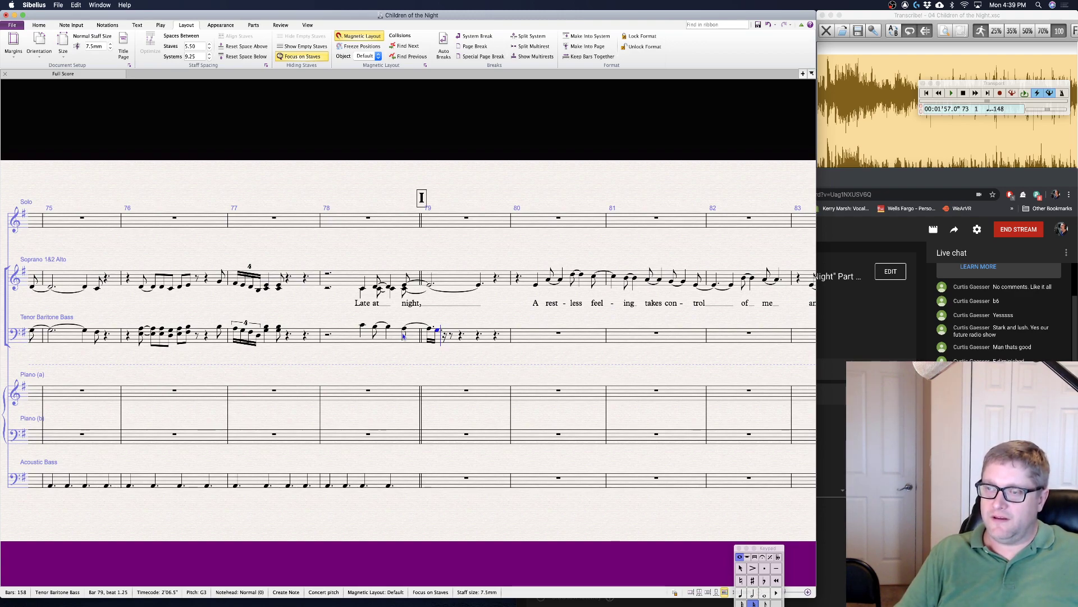
pyautogui.press('f')
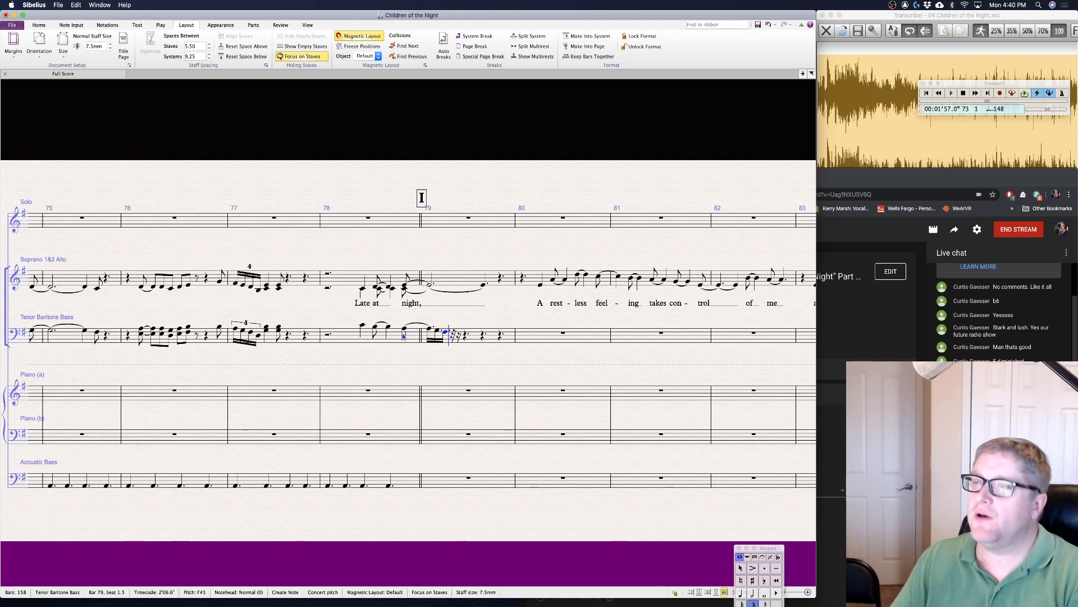
pyautogui.click(431, 328)
pyautogui.keyDown('shift'); pyautogui.click(446, 332); pyautogui.keyUp('shift')
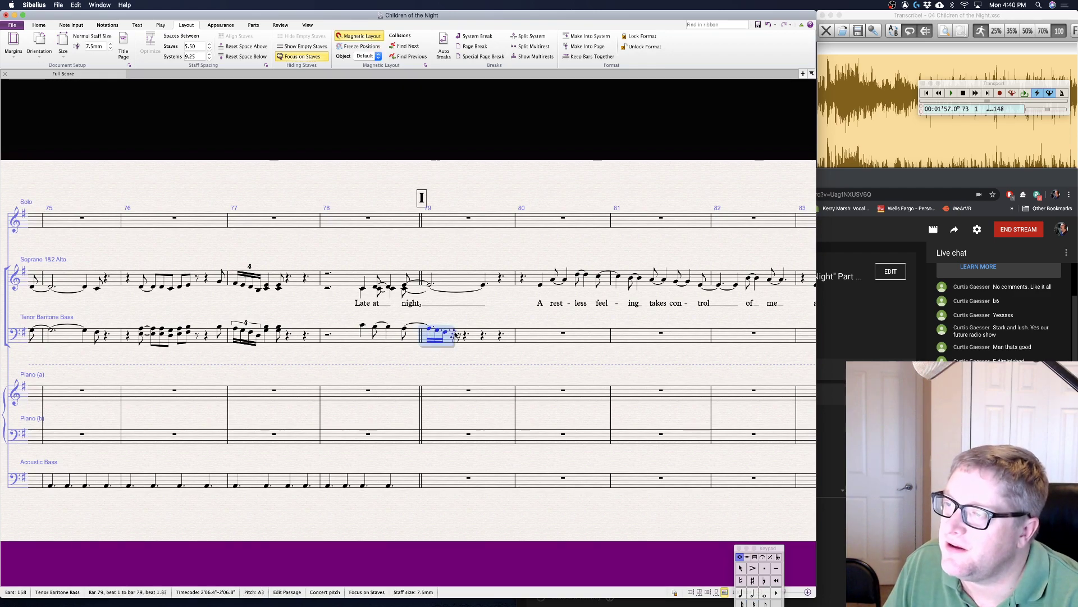
pyautogui.click(476, 336)
pyautogui.press('Delete')
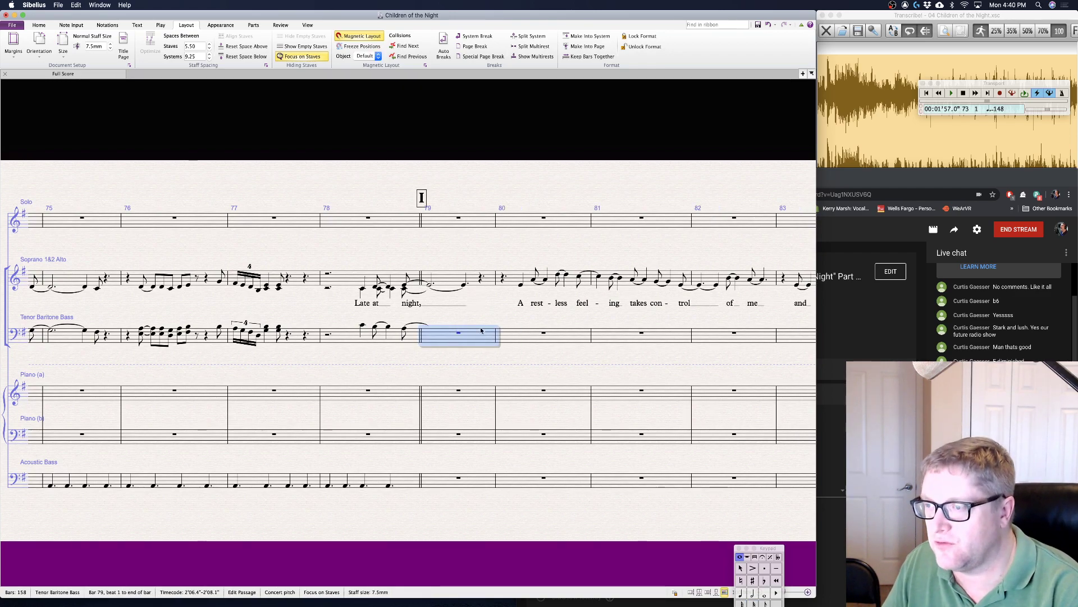
# - Enter an eighth-note A3 on beat 1 of bar 79 in the Tenor Baritone Bass staff
pyautogui.press('Escape')
pyautogui.click(430, 340)
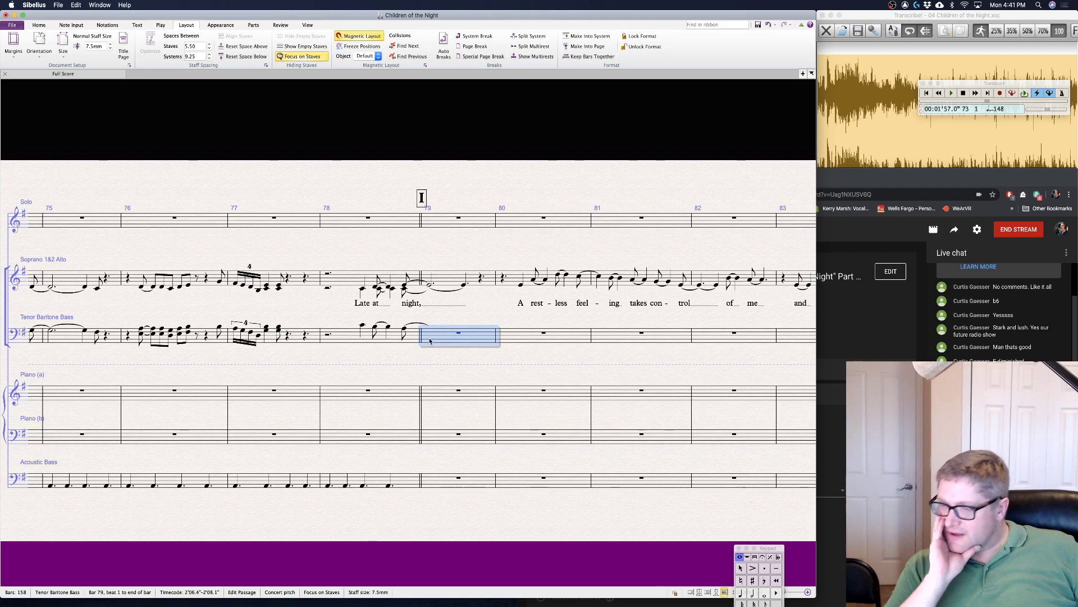
pyautogui.click(396, 379)
pyautogui.click(396, 388)
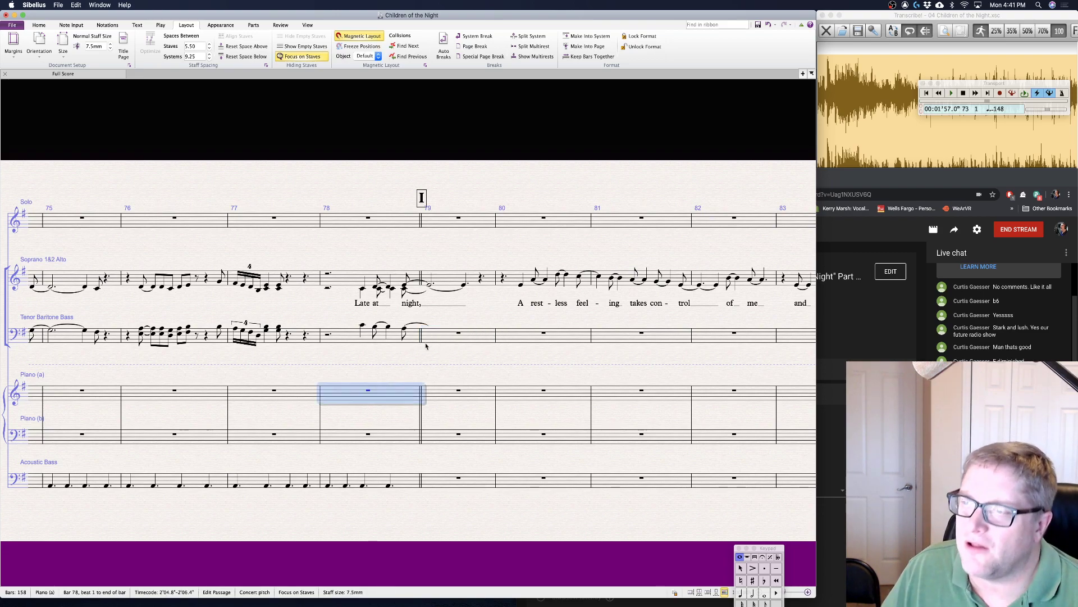
pyautogui.click(430, 348)
pyautogui.click(433, 335)
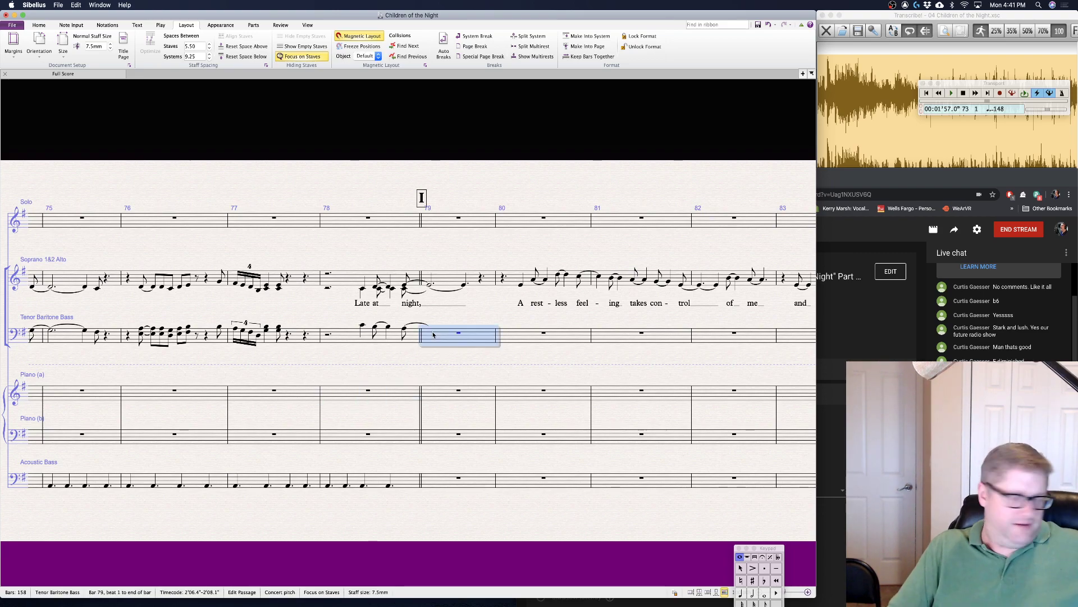
pyautogui.press('super+v')
pyautogui.click(433, 335)
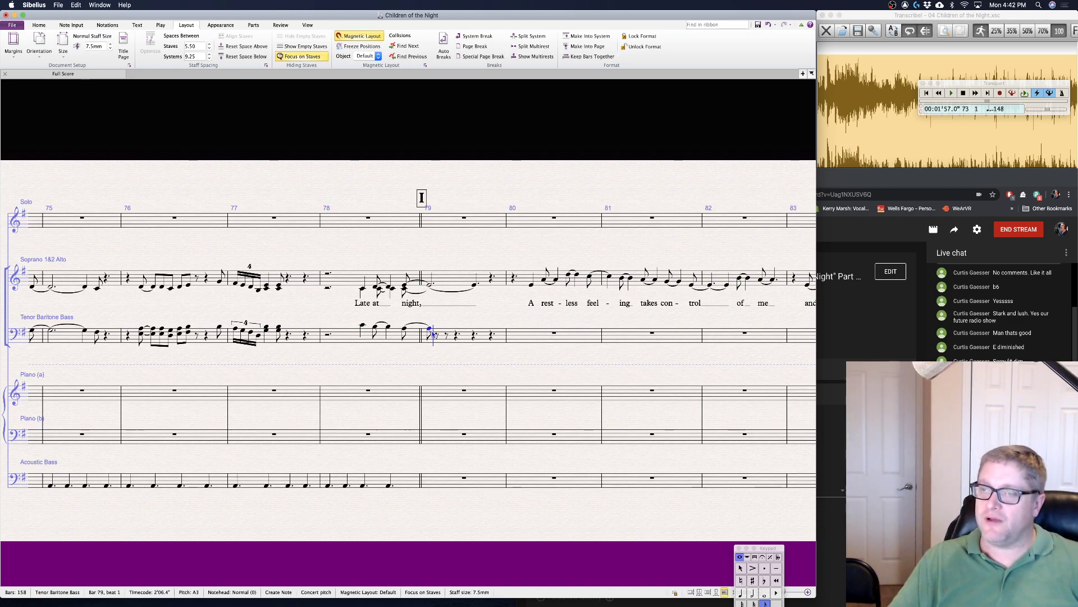
# - Play back the score from the start of bar 76 into bar 77
pyautogui.click(128, 337)
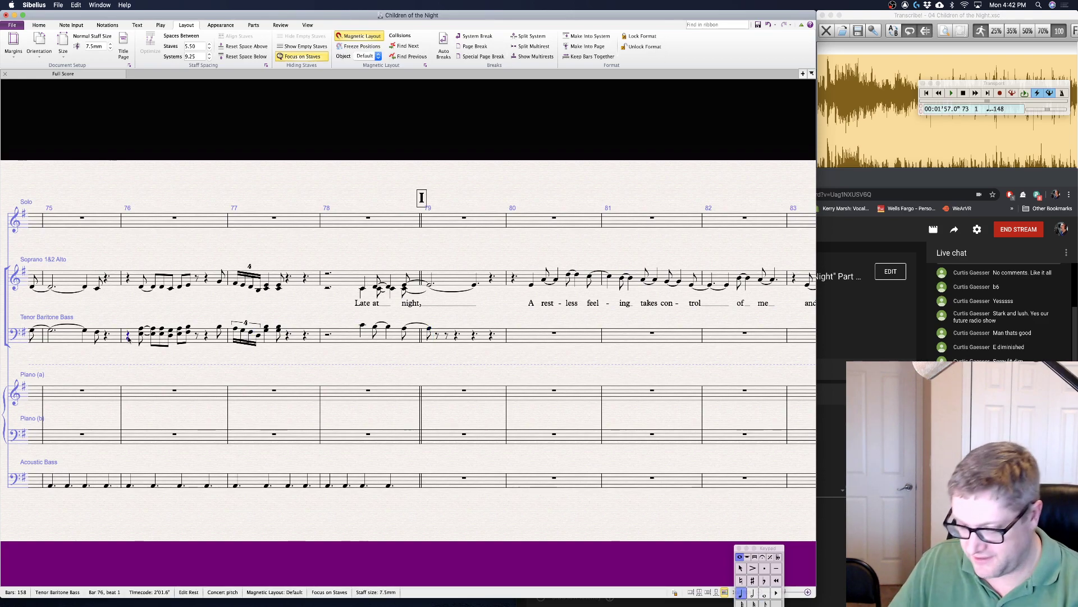
pyautogui.press('space')
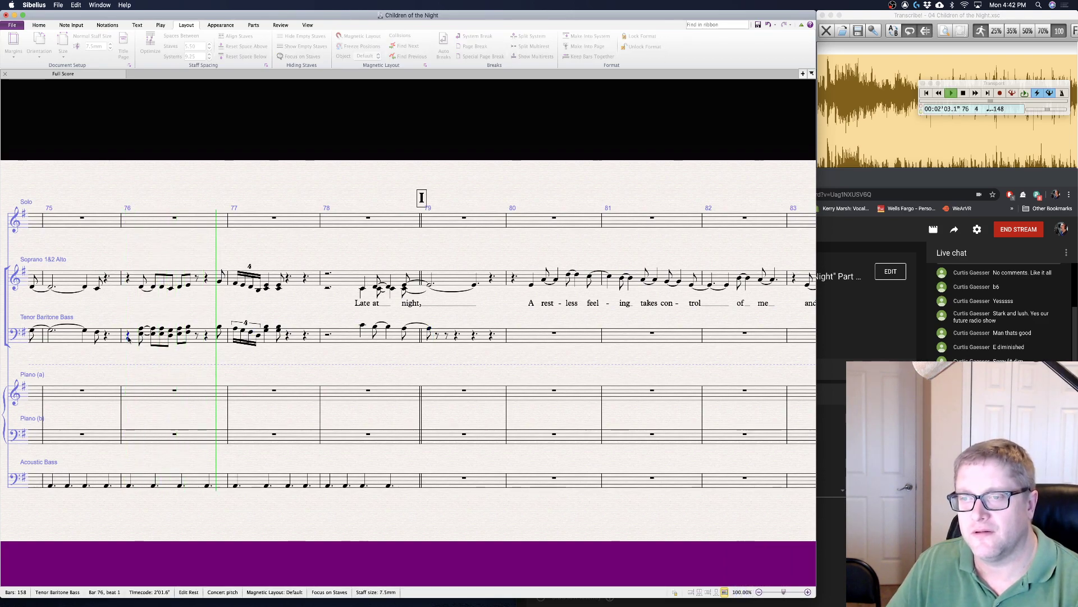
pyautogui.press('space')
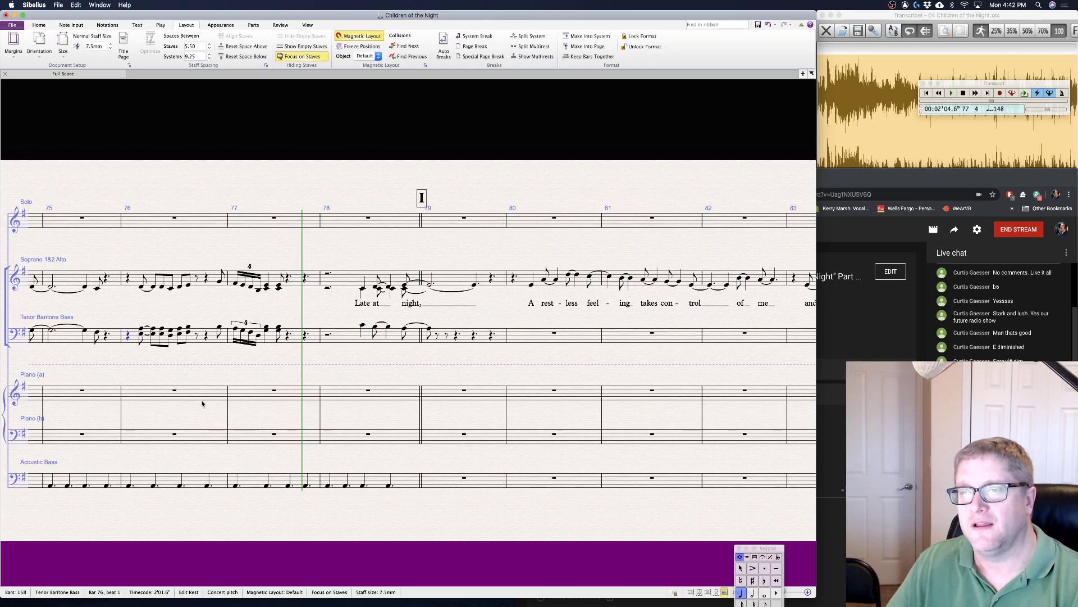
pyautogui.press('Escape')
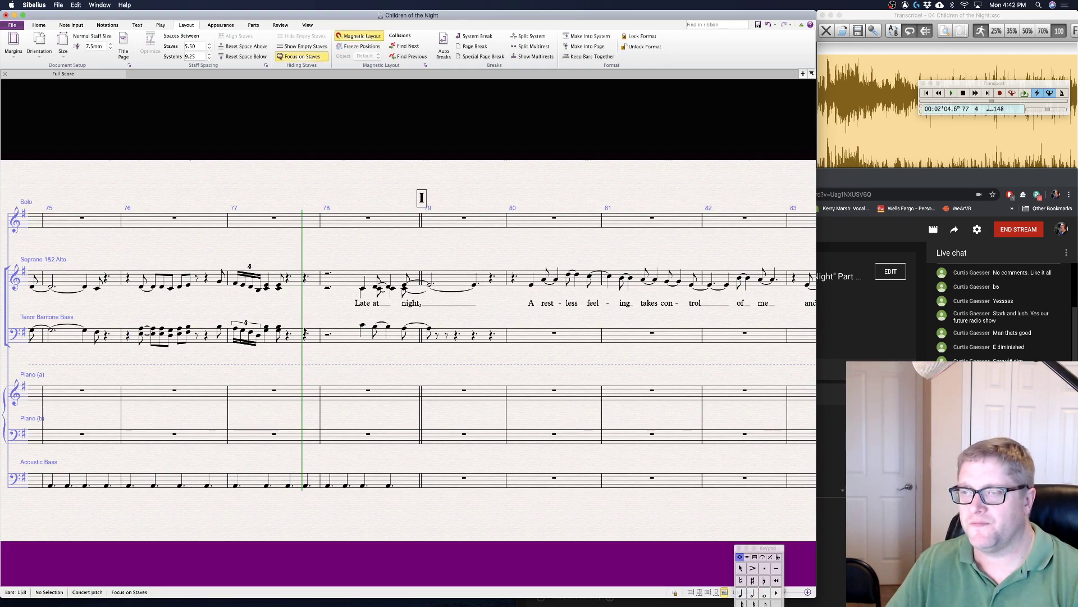
# - Enter a sixteenth-note run B3, A3, G3, F#3 on beat 4 of bar 77 in the Tenor Baritone Bass staff
pyautogui.click(305, 335)
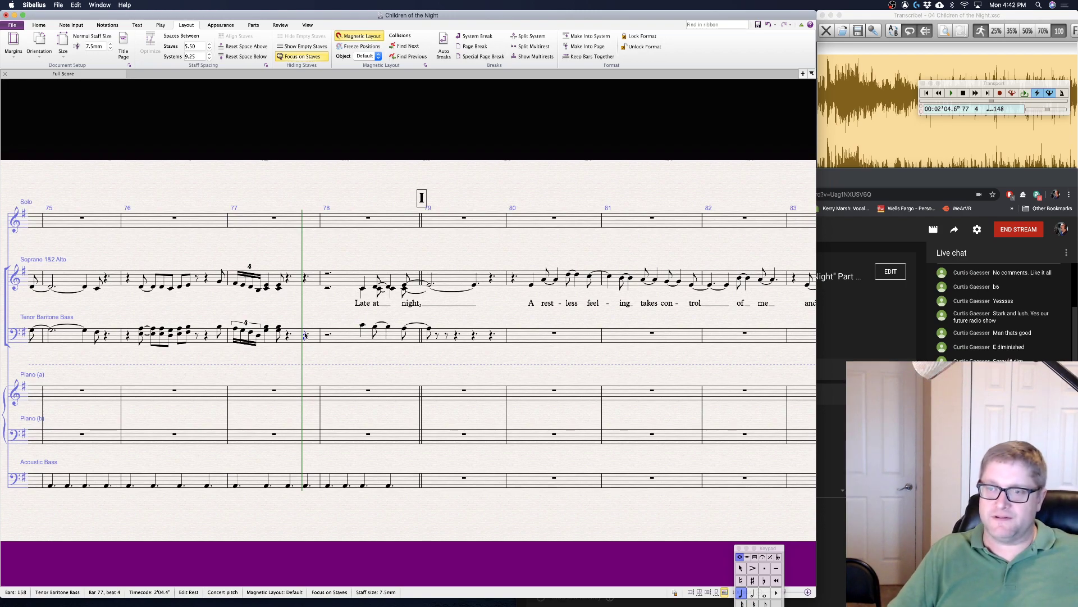
pyautogui.press('b')
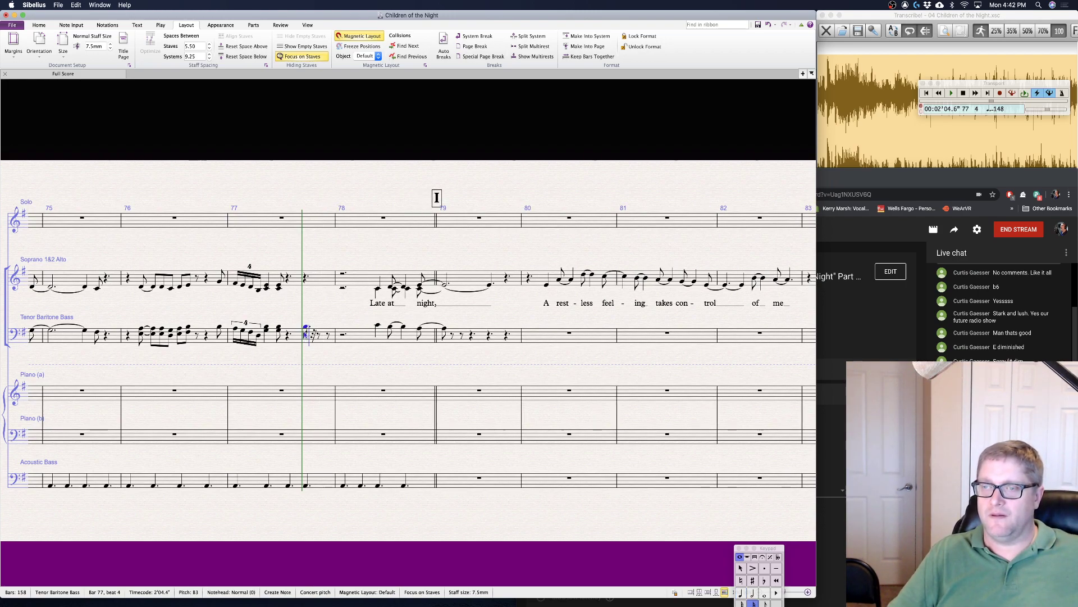
pyautogui.press('2')
pyautogui.press('a')
pyautogui.press('g')
pyautogui.press('f')
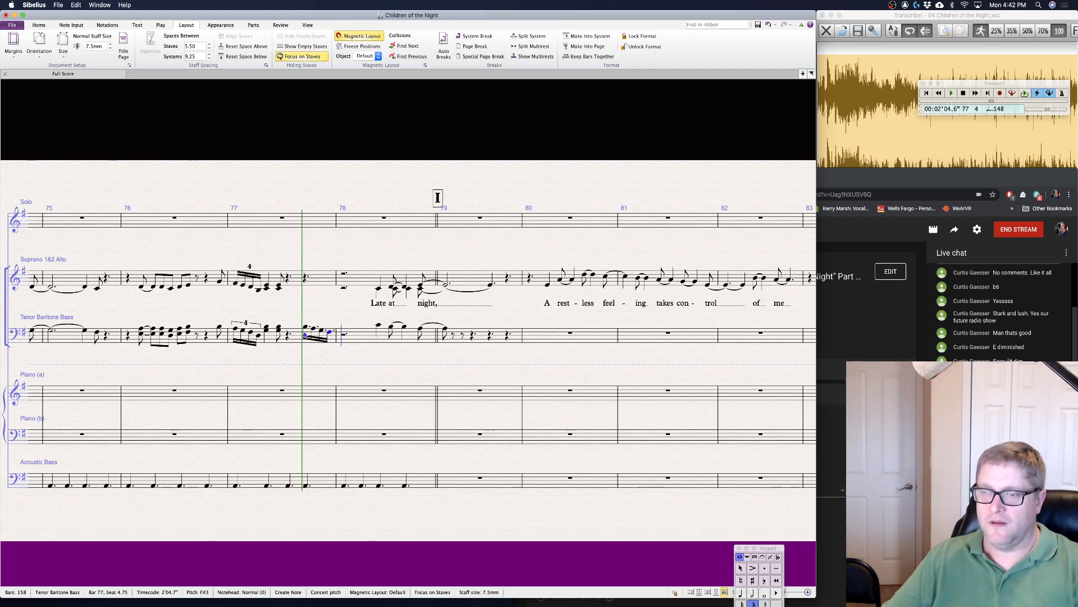
pyautogui.press('Escape')
pyautogui.press('Escape')
# - Play back the score from the start of bar 77 to hear the tenor run into bar 78
pyautogui.click(236, 329)
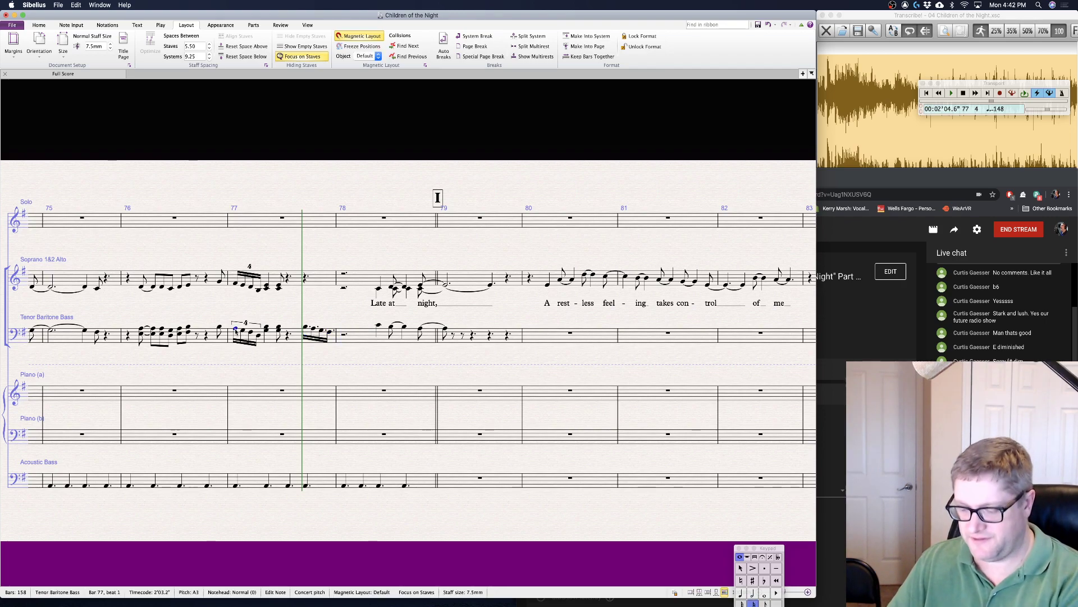
pyautogui.press('p')
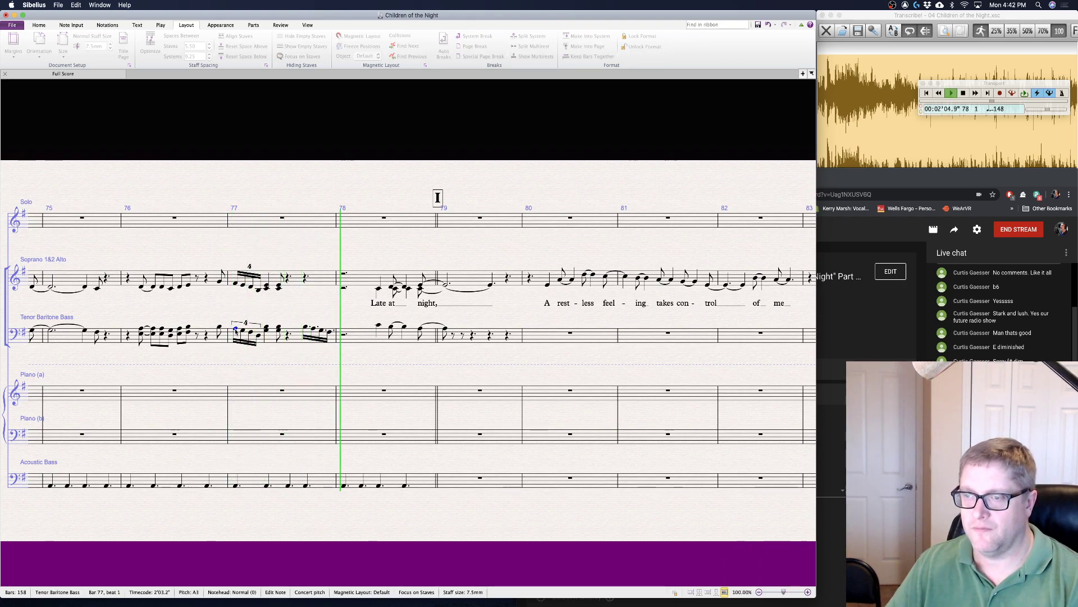
pyautogui.press('Escape')
pyautogui.press('Escape')
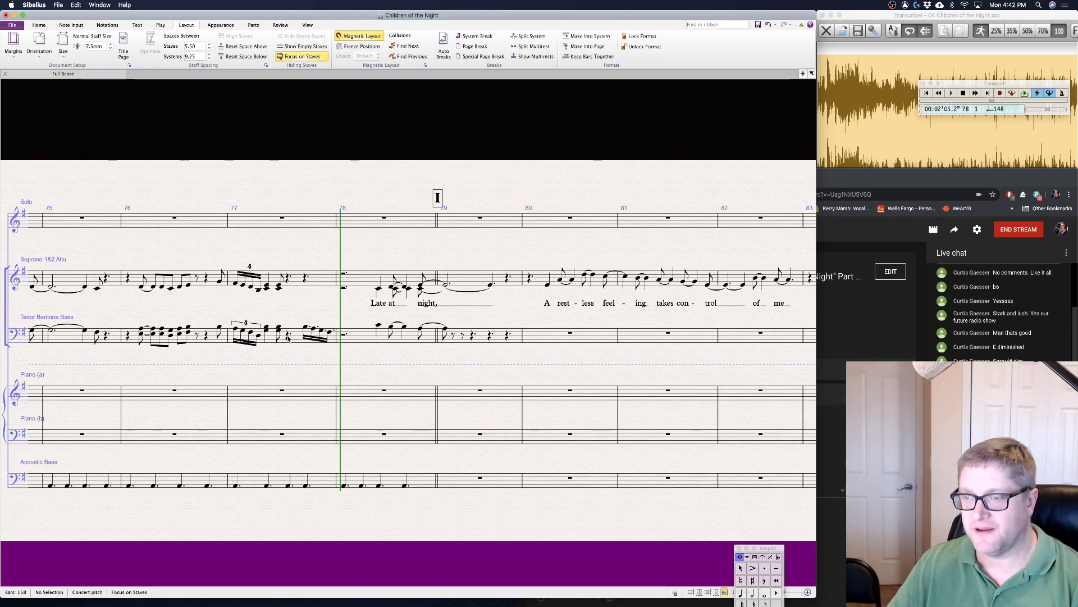
# - Delete the sixteenth-note run on beat 4 of bar 77 in the Tenor Baritone Bass staff
pyautogui.moveTo(286, 336); pyautogui.dragTo(330, 335)
pyautogui.press('Delete')
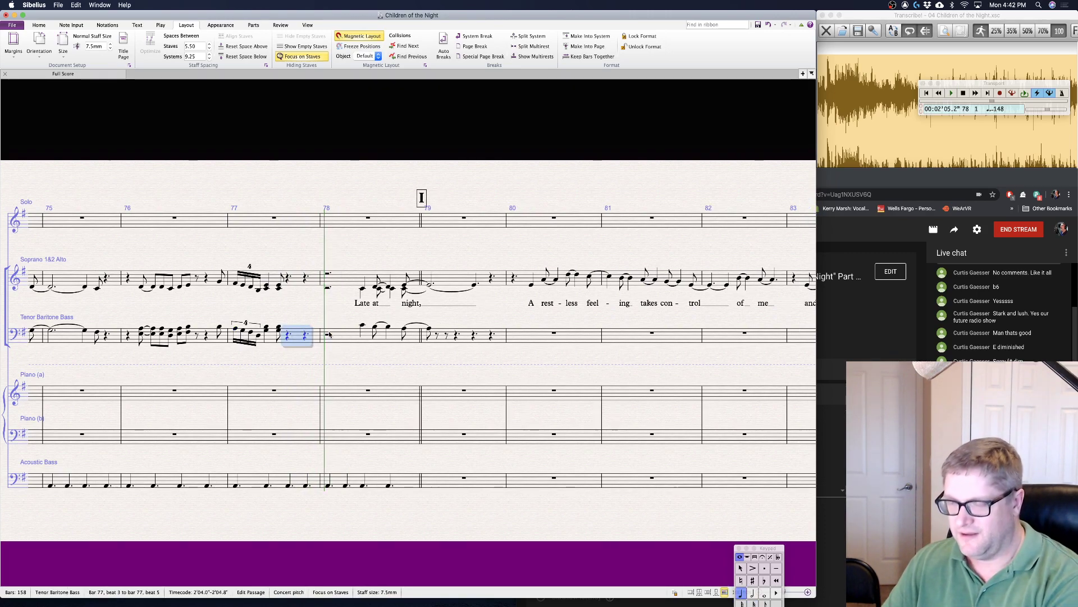
pyautogui.press('Escape')
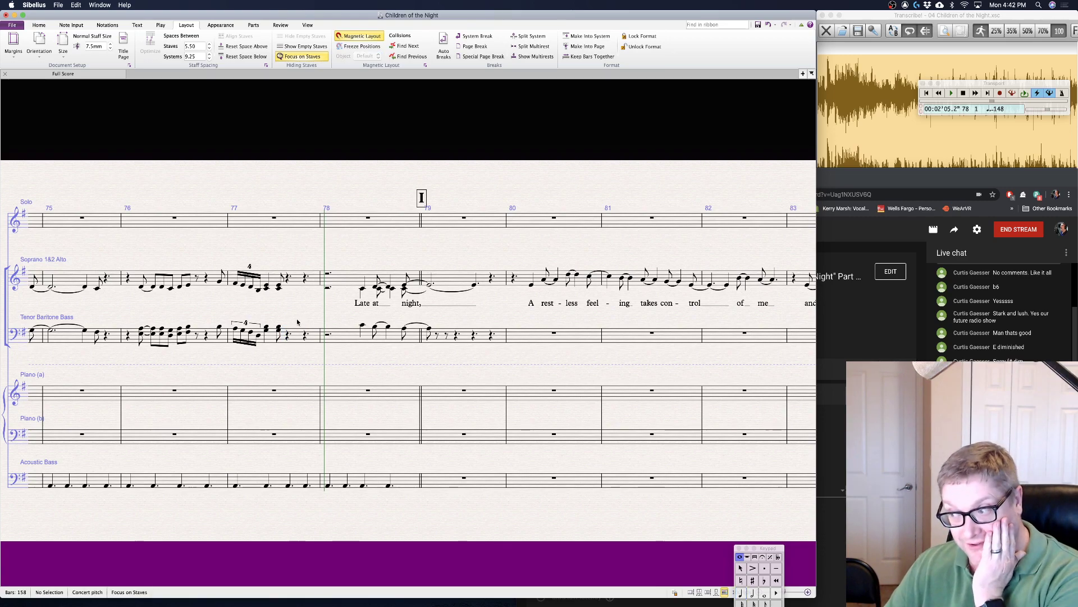
# - Enter a tenor line across bar 79 of the Tenor Baritone Bass staff after the first eighth note: G3, F#3, F3, F3, C3, F2
pyautogui.hscroll(3, 298, 322)
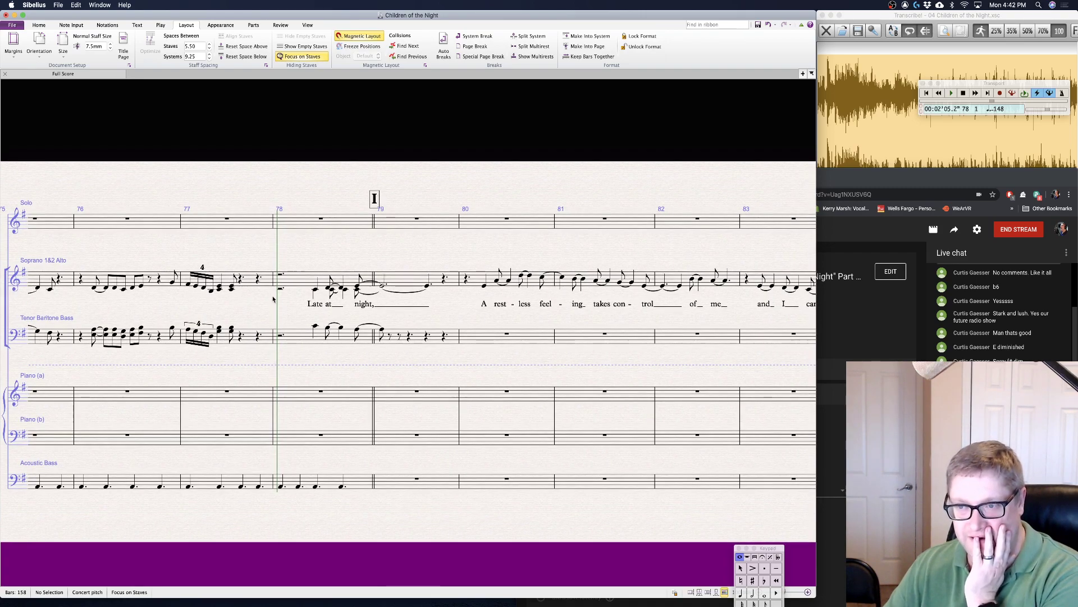
pyautogui.click(281, 289)
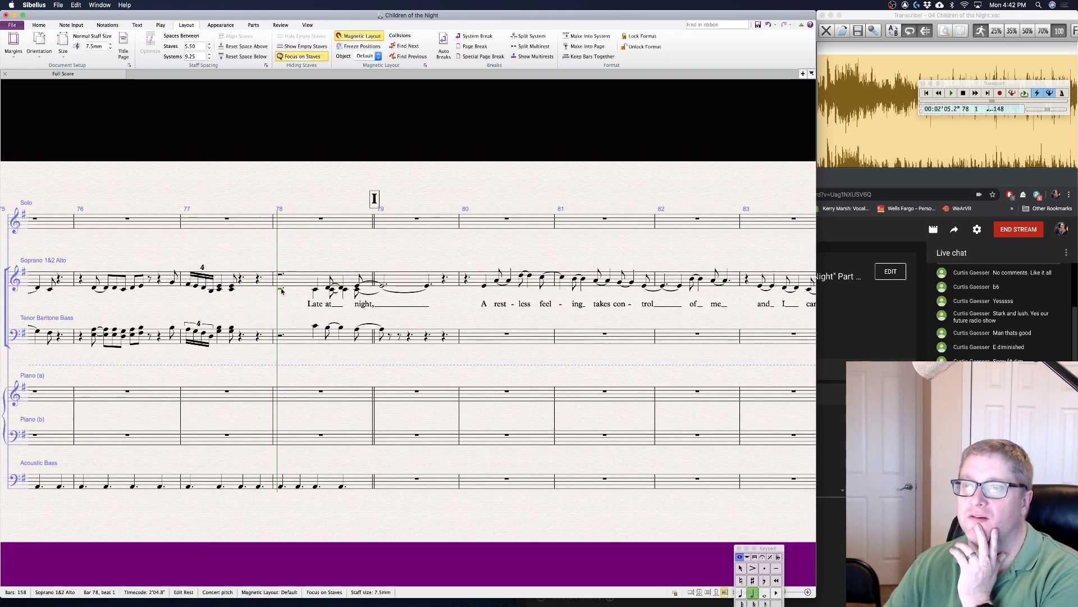
pyautogui.click(397, 327)
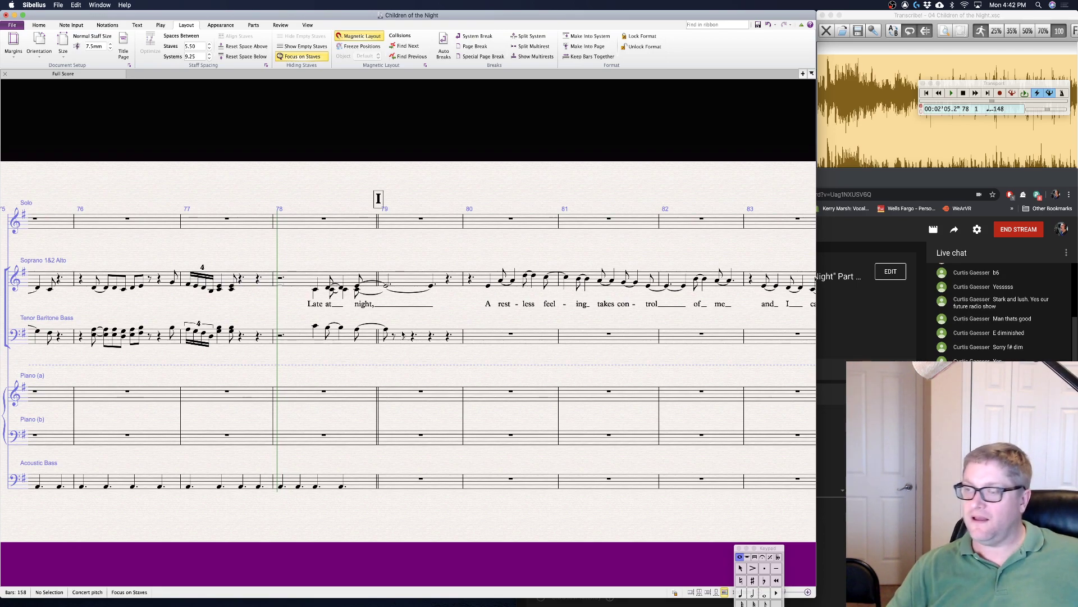
pyautogui.click(393, 335)
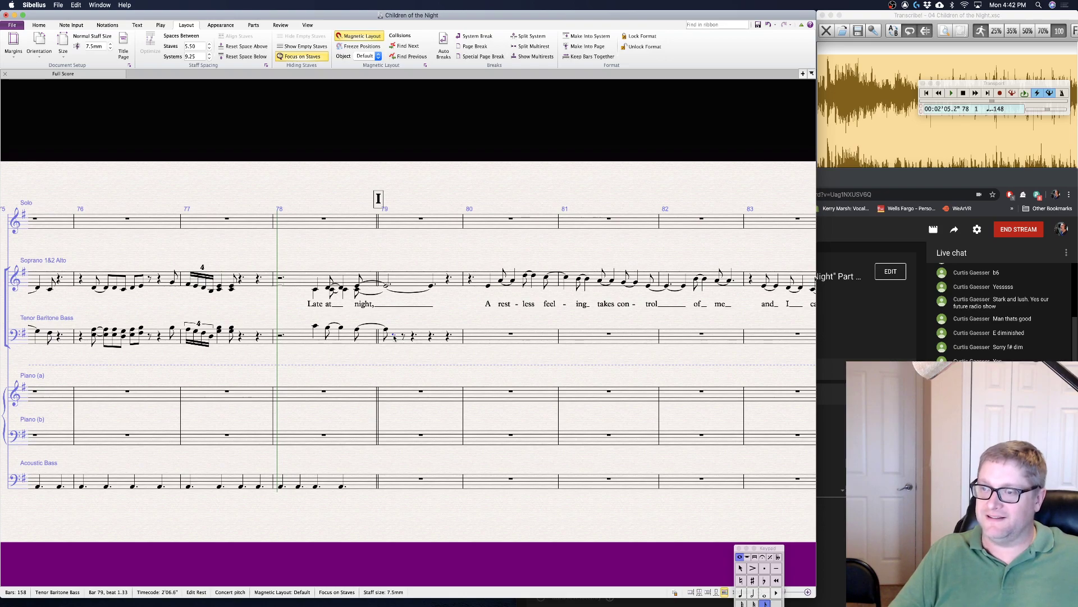
pyautogui.press('g')
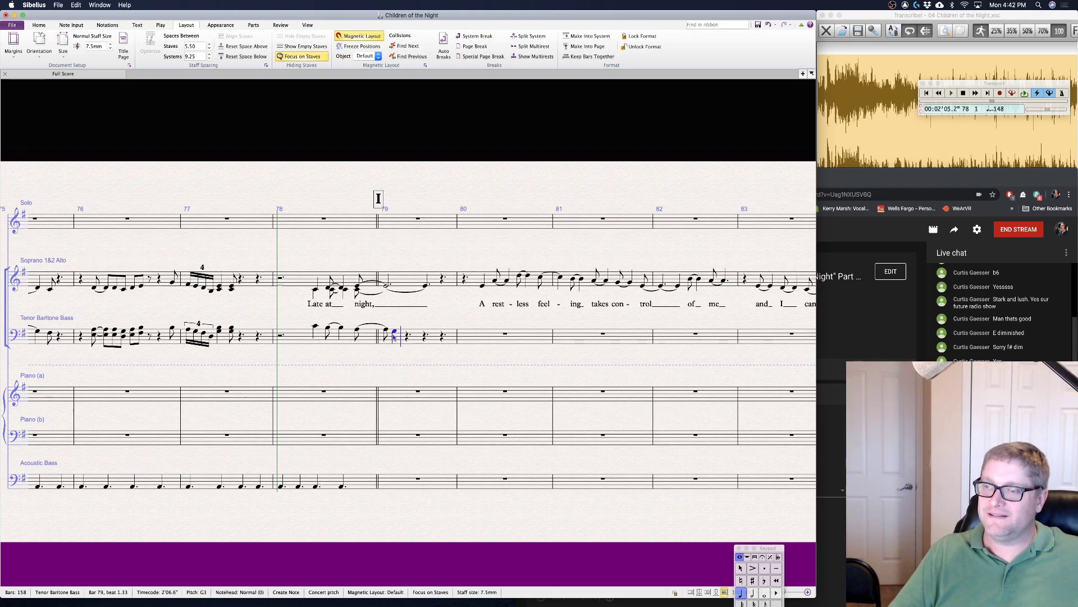
pyautogui.press('f')
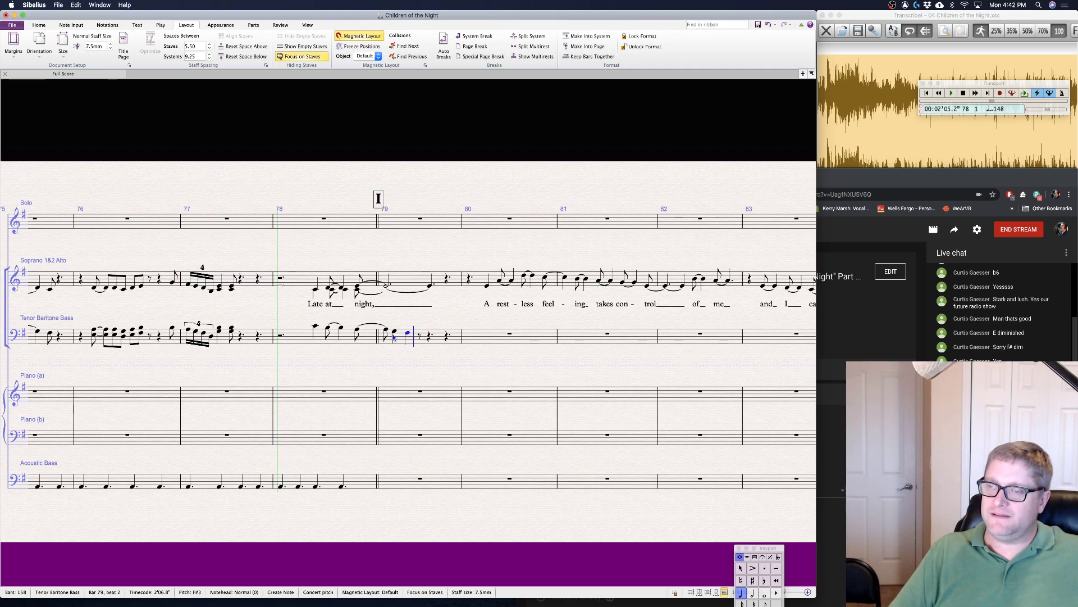
pyautogui.press('3')
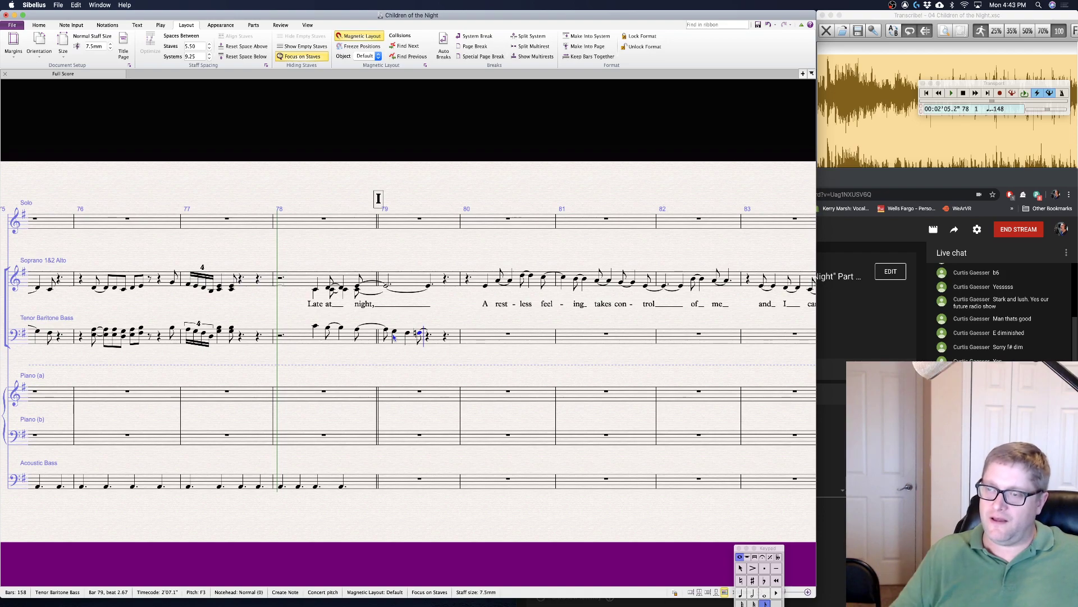
pyautogui.press('4')
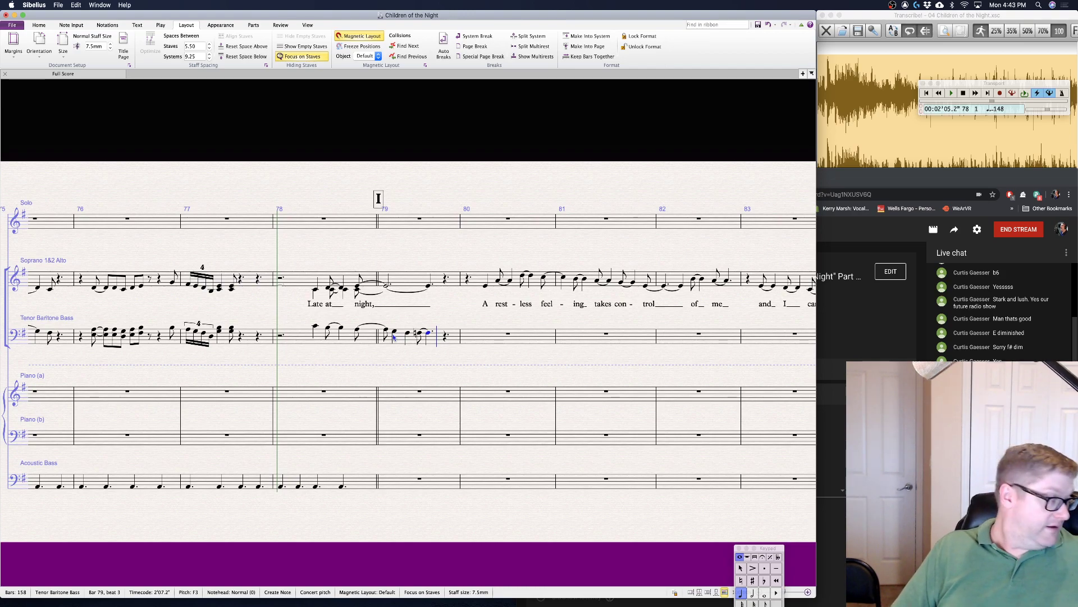
pyautogui.press('c')
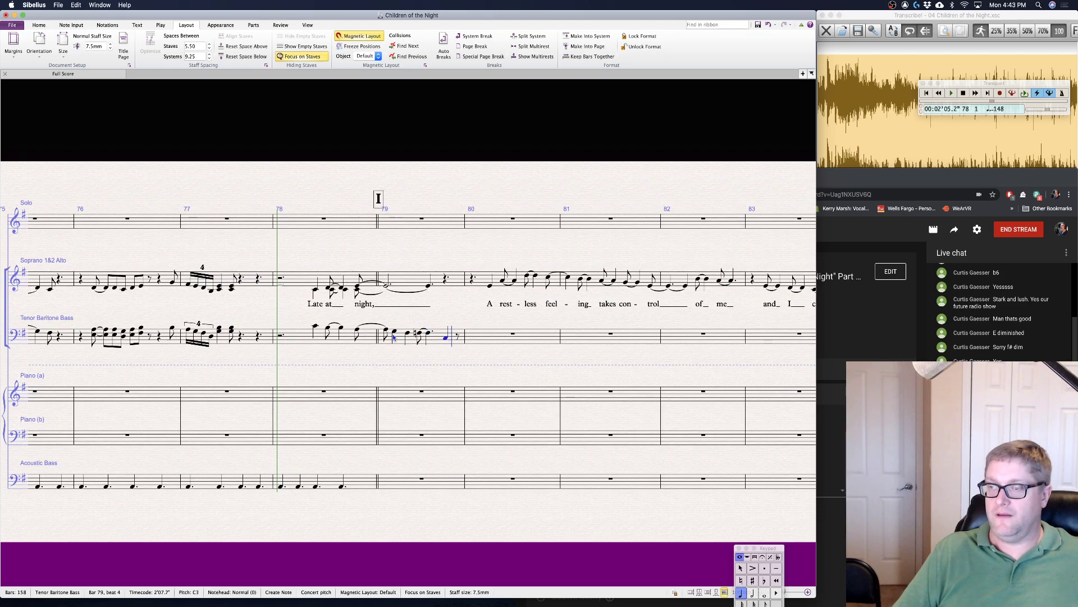
pyautogui.press('3')
pyautogui.press('f')
pyautogui.press('Escape')
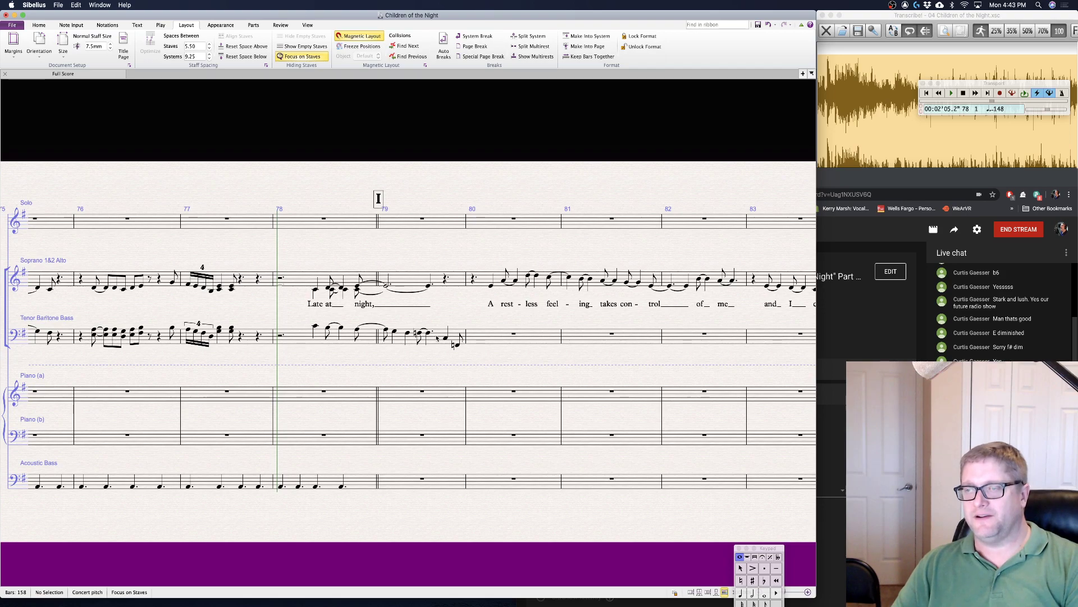
# - Change the last two notes of bar 79 in the Tenor Baritone Bass staff to Db3 on beat 4 and Bb2 on the final eighth
pyautogui.click(445, 339)
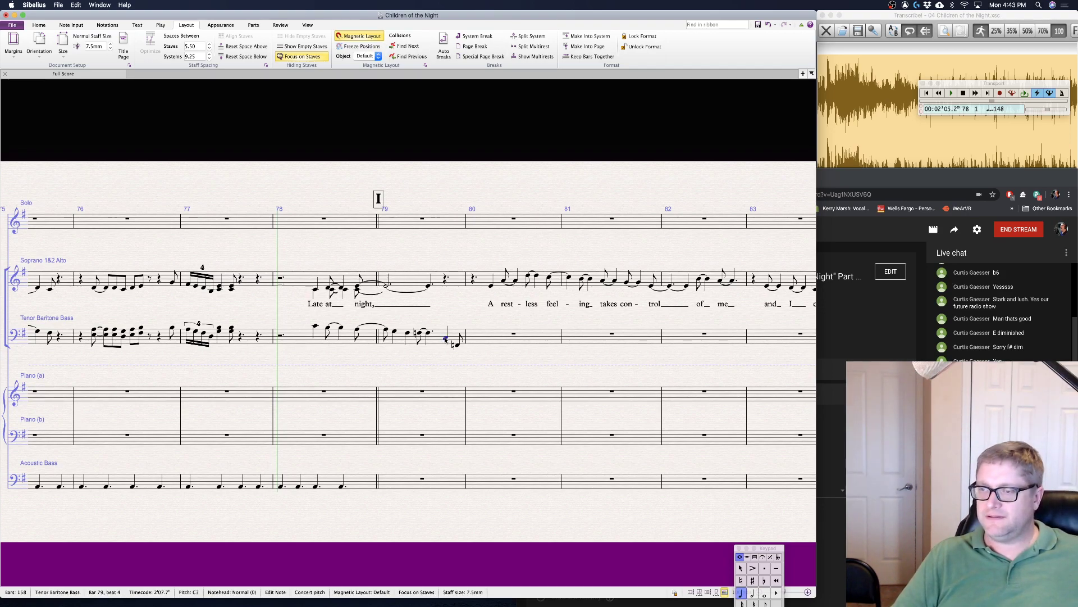
pyautogui.press('Left')
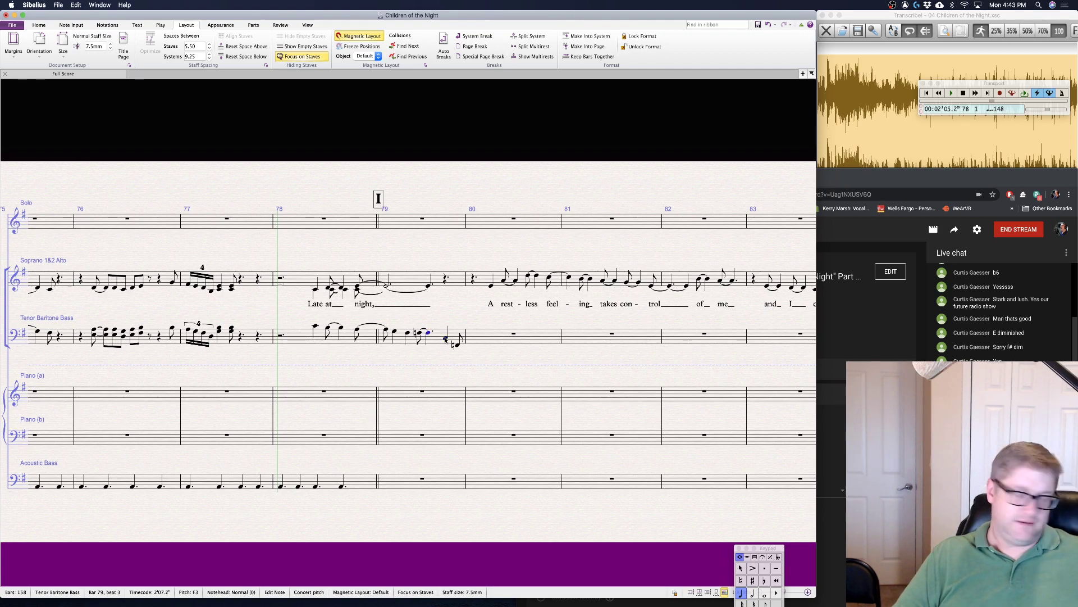
pyautogui.press('Right')
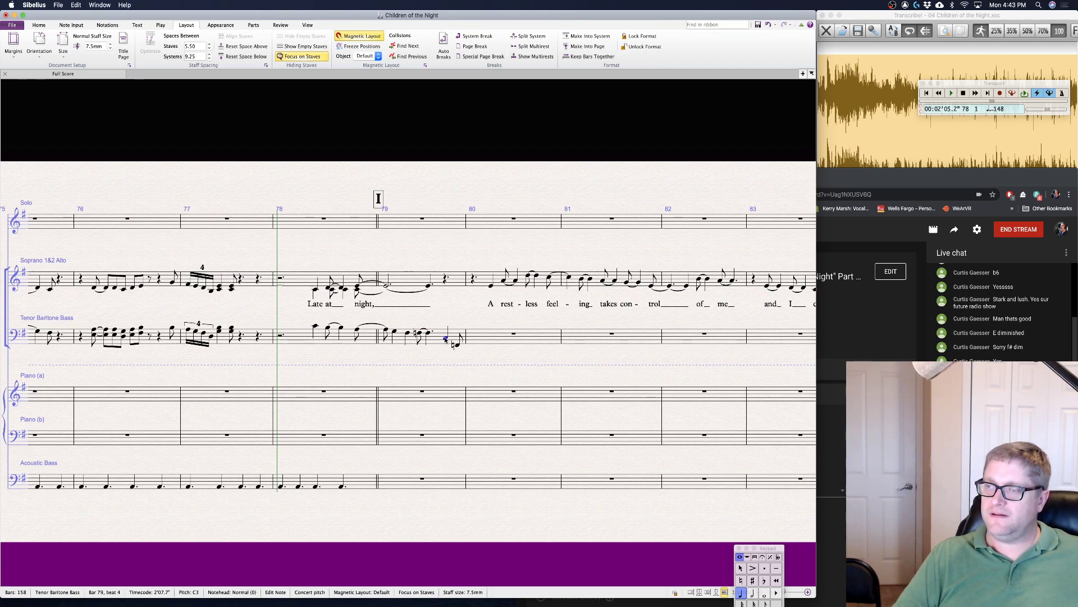
pyautogui.press('Up')
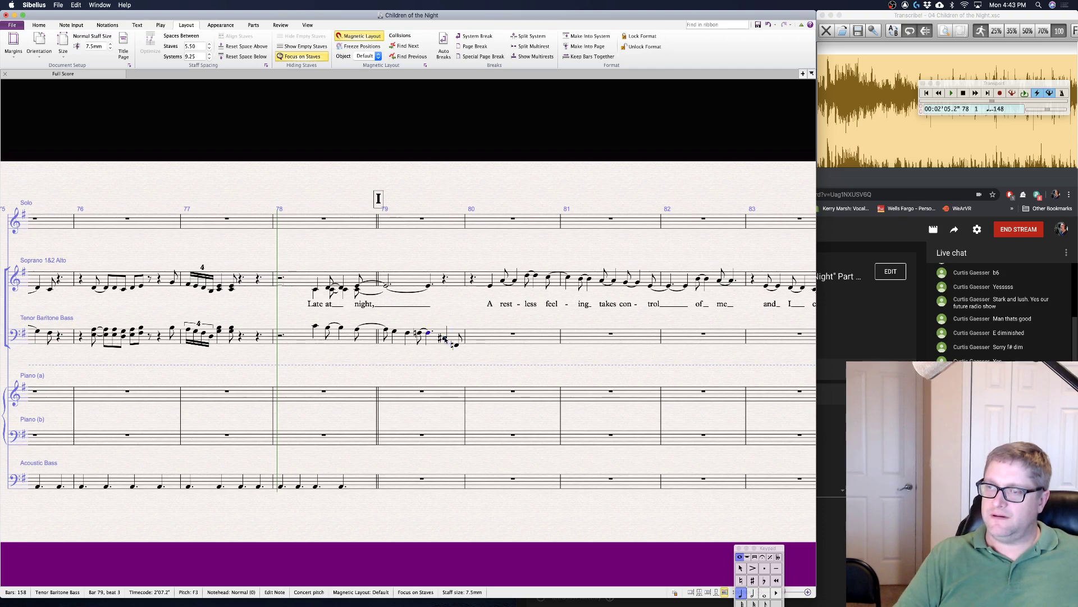
pyautogui.press('Return')
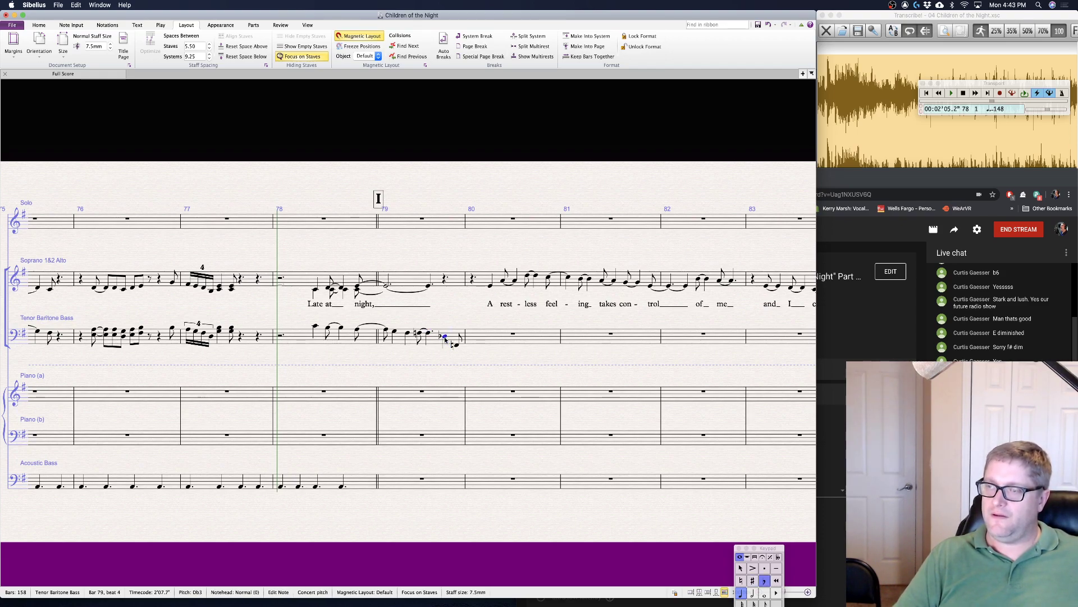
pyautogui.press('Right')
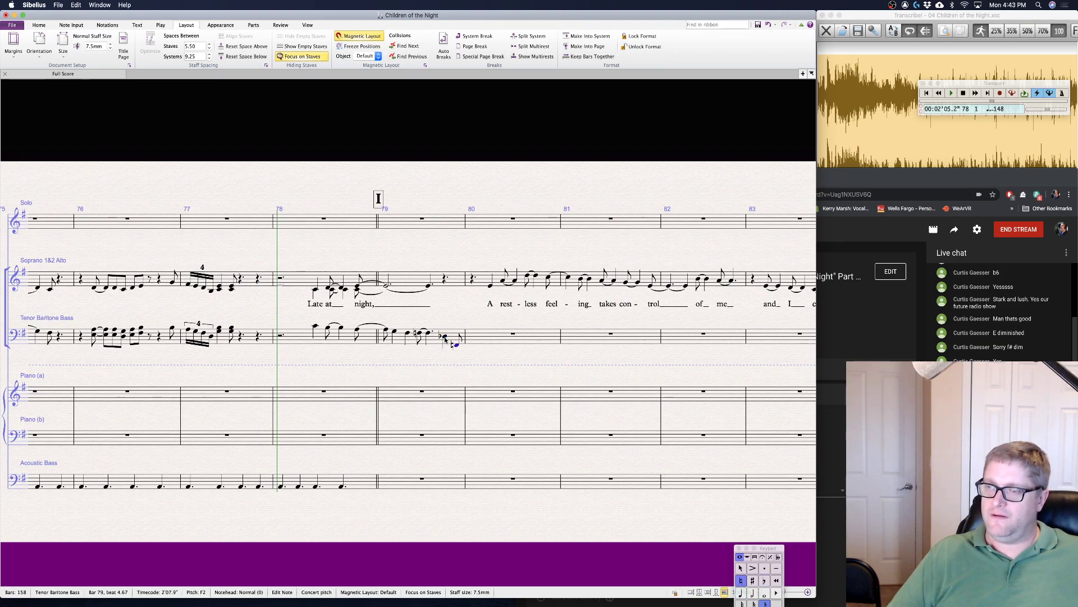
pyautogui.press('b')
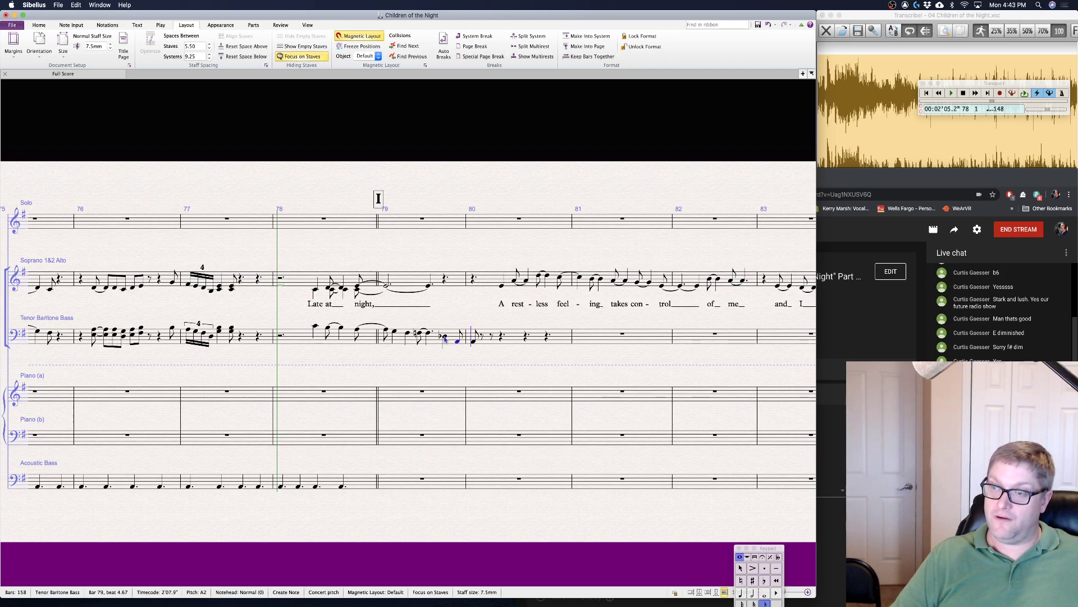
pyautogui.press('Left')
pyautogui.press('n')
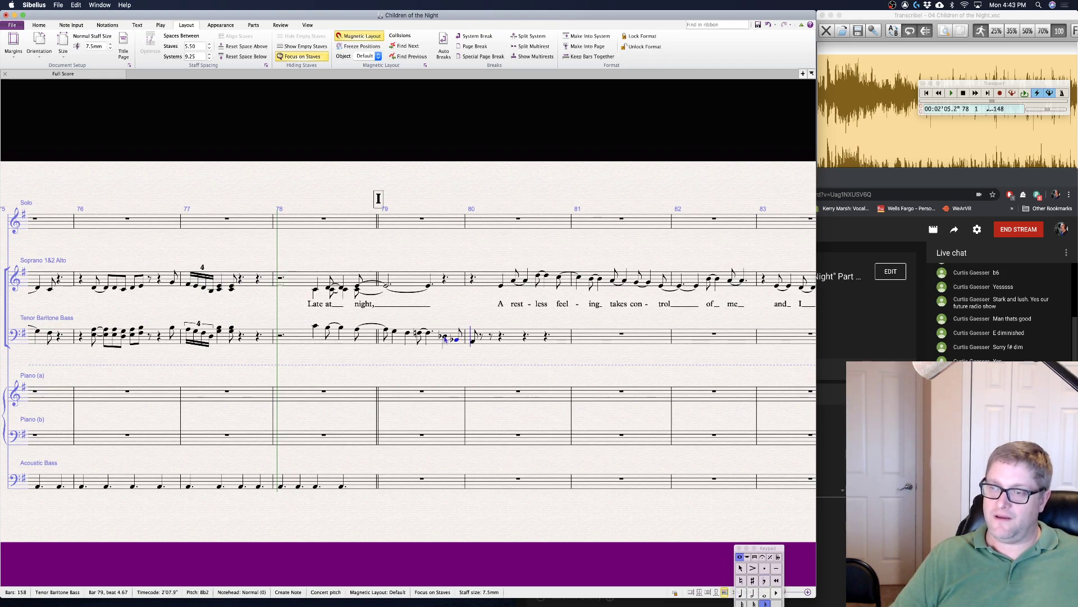
pyautogui.press('Escape')
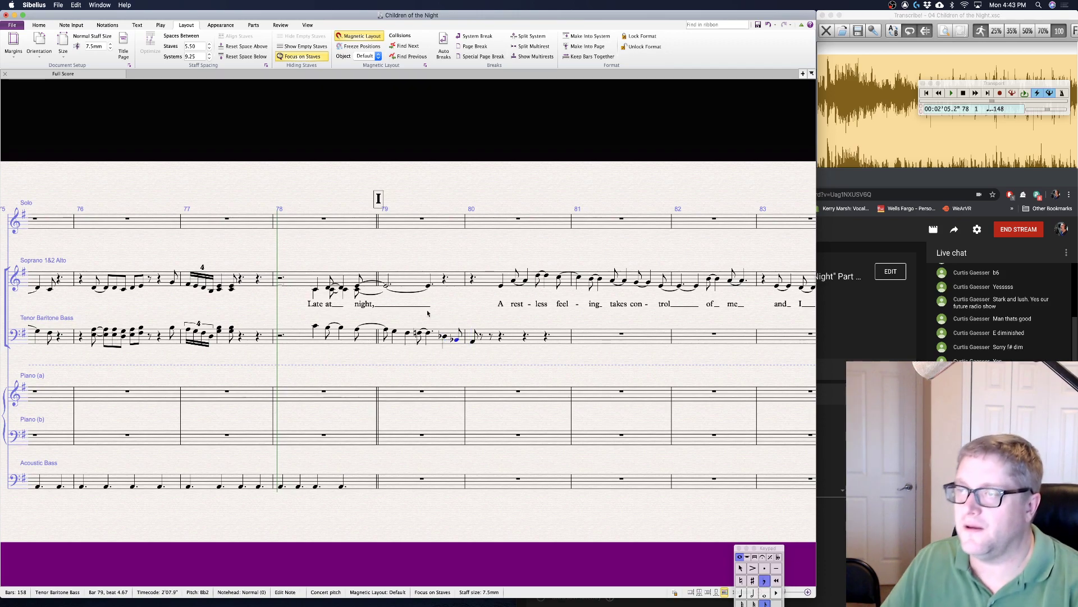
# - Extend the upper-voice E4 in the Soprano 1&2 Alto staff to fill bar 79 and clear bar 80 of the Tenor Baritone Bass staff
pyautogui.click(387, 287)
pyautogui.press('6')
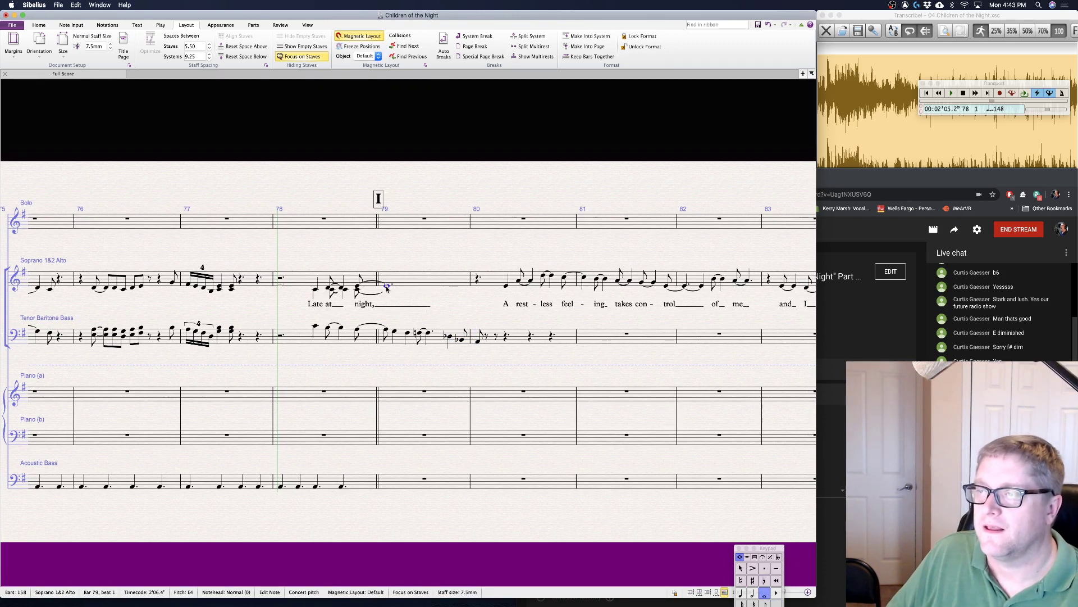
pyautogui.press('Escape')
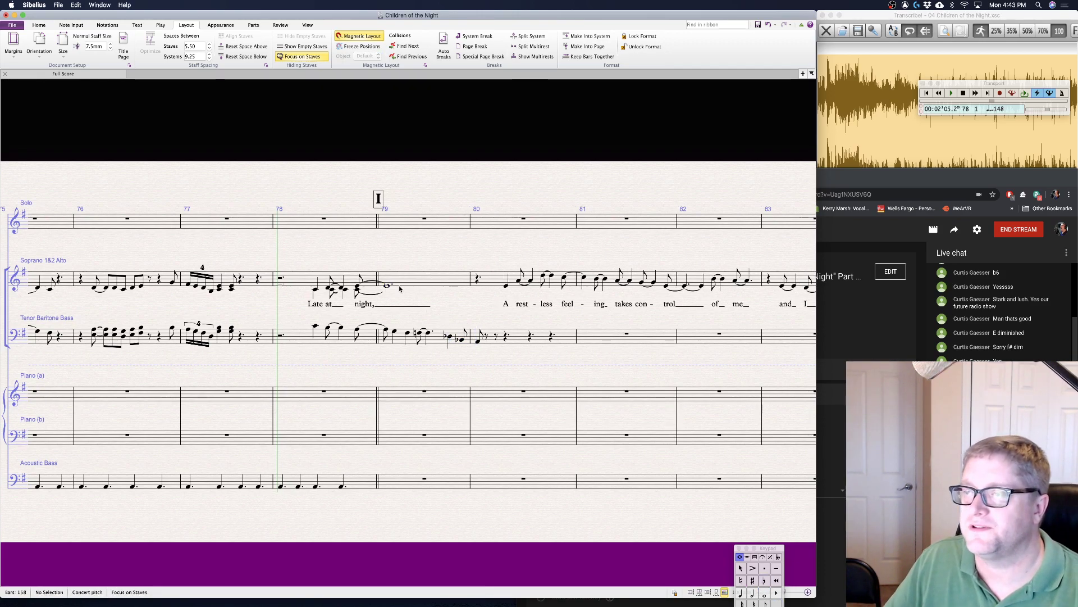
pyautogui.click(497, 339)
pyautogui.press('Delete')
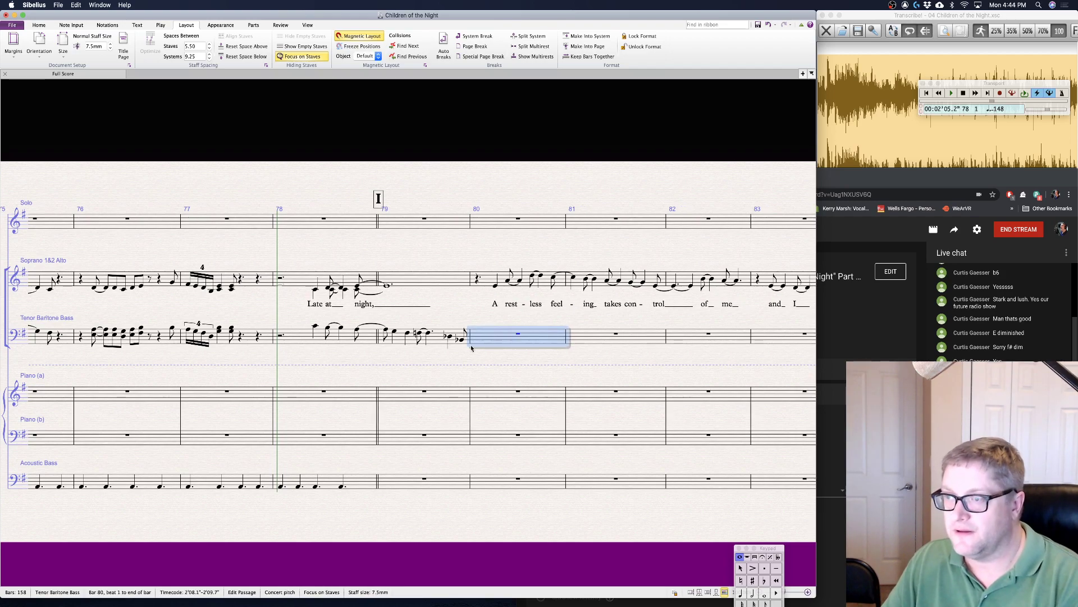
pyautogui.press('Escape')
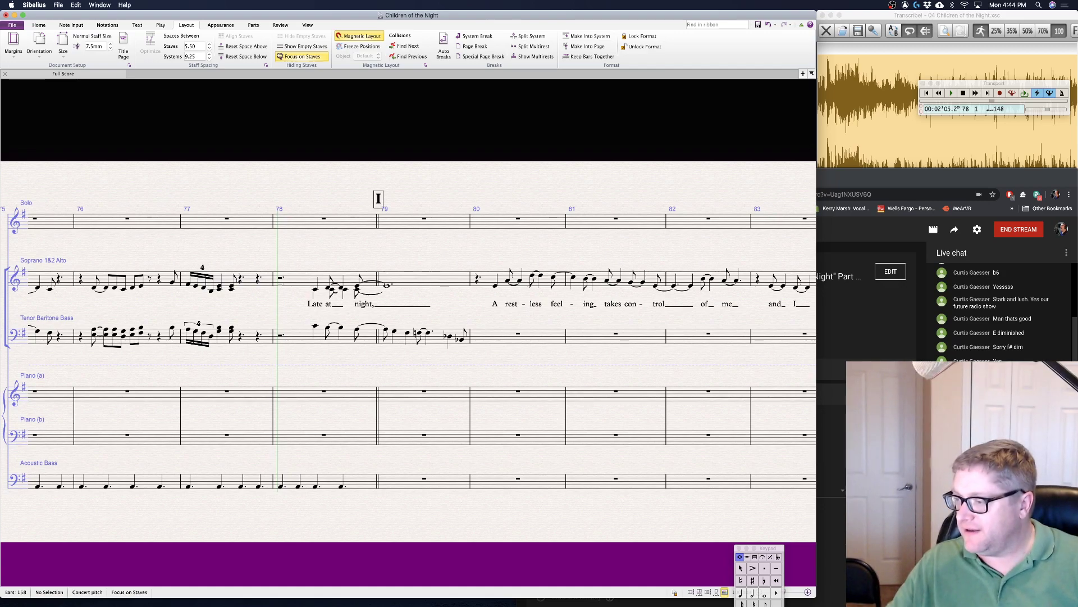
# - In the lower voice of Soprano 1&2 Alto bar 79, enter an eighth-note C4 on beat 1 followed by a quarter-note D4
pyautogui.click(389, 295)
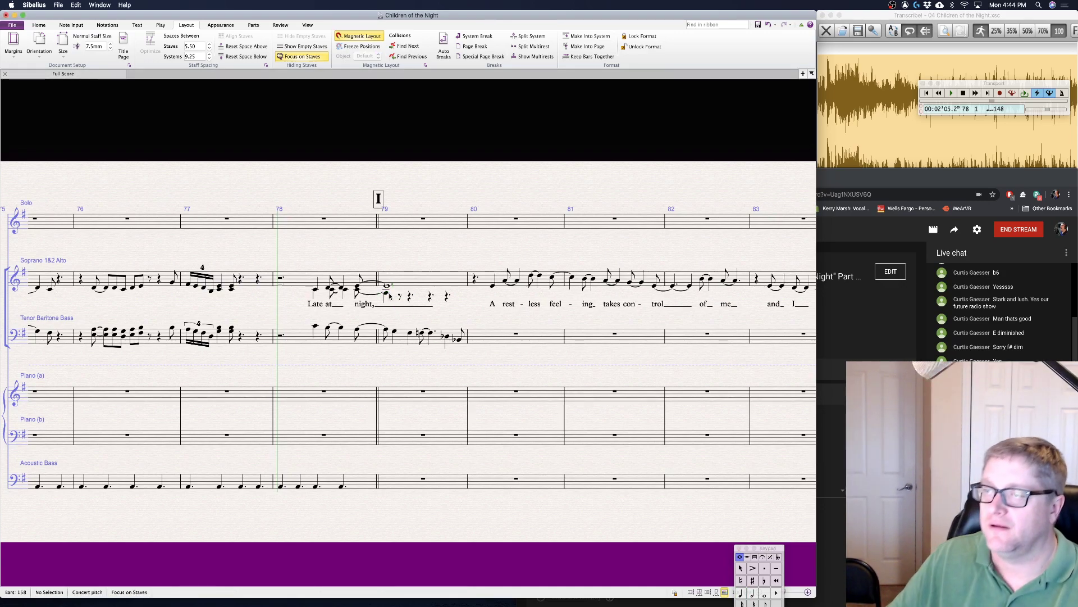
pyautogui.click(387, 292)
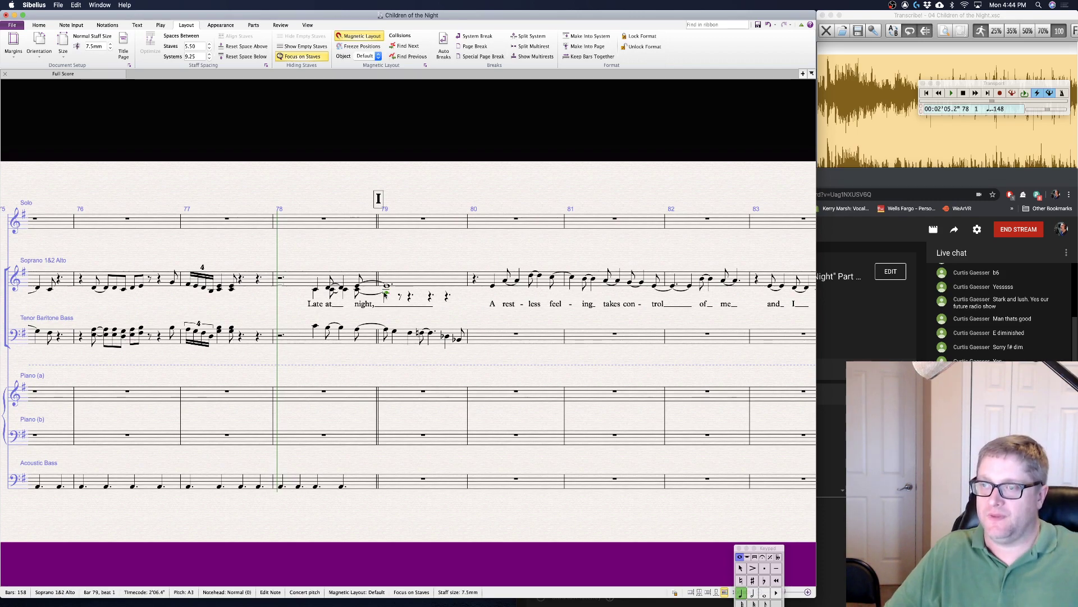
pyautogui.press('c')
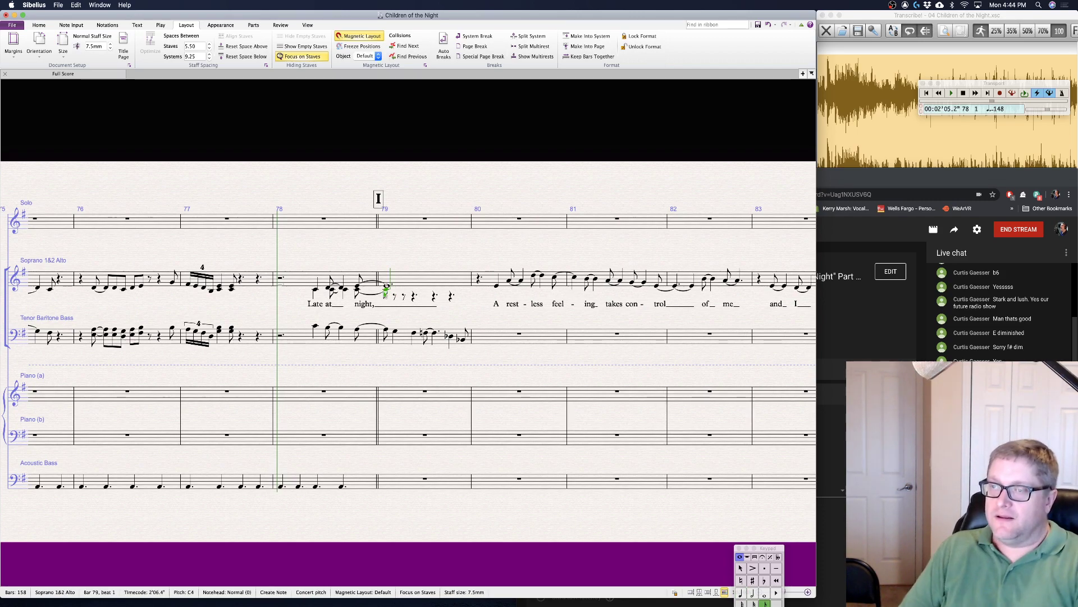
pyautogui.press('Escape')
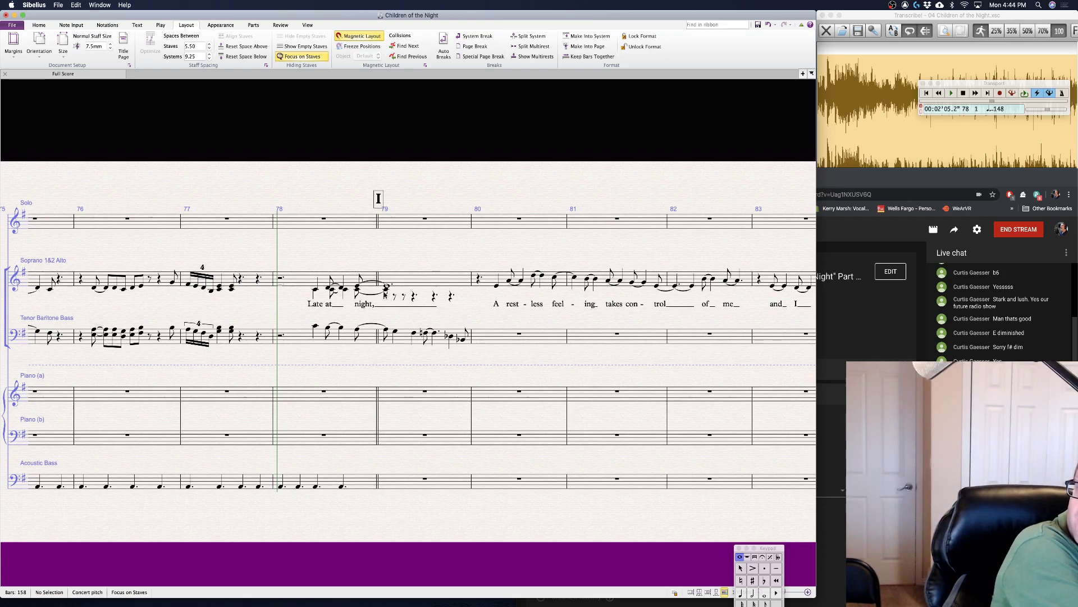
pyautogui.click(393, 297)
pyautogui.press('4')
pyautogui.press('d')
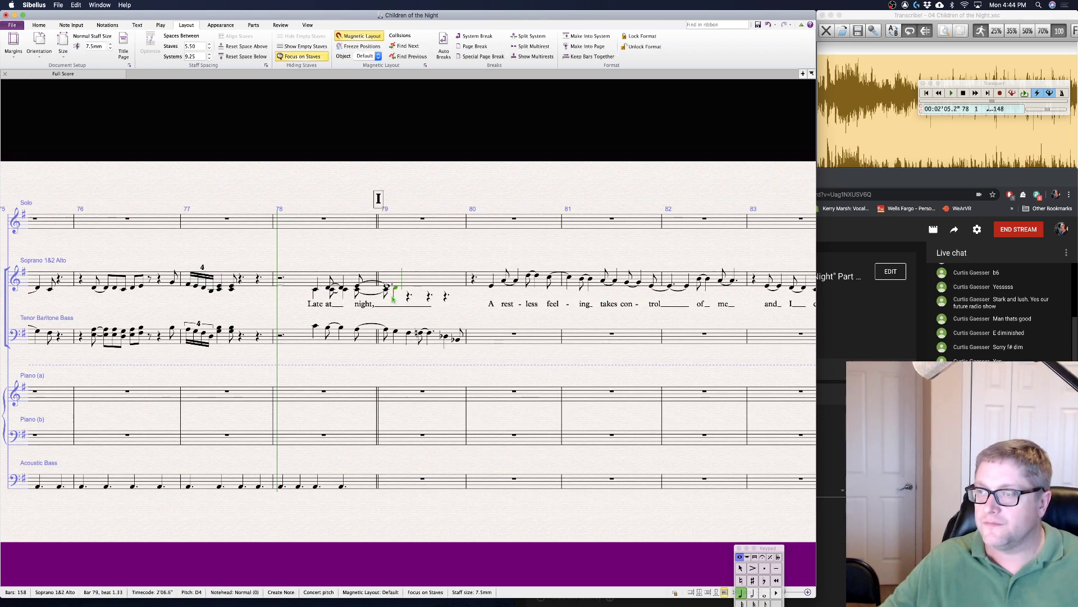
pyautogui.press('Escape')
# - Add a B3 above the G3 in bar 79 of the Tenor Baritone Bass staff
pyautogui.click(386, 331)
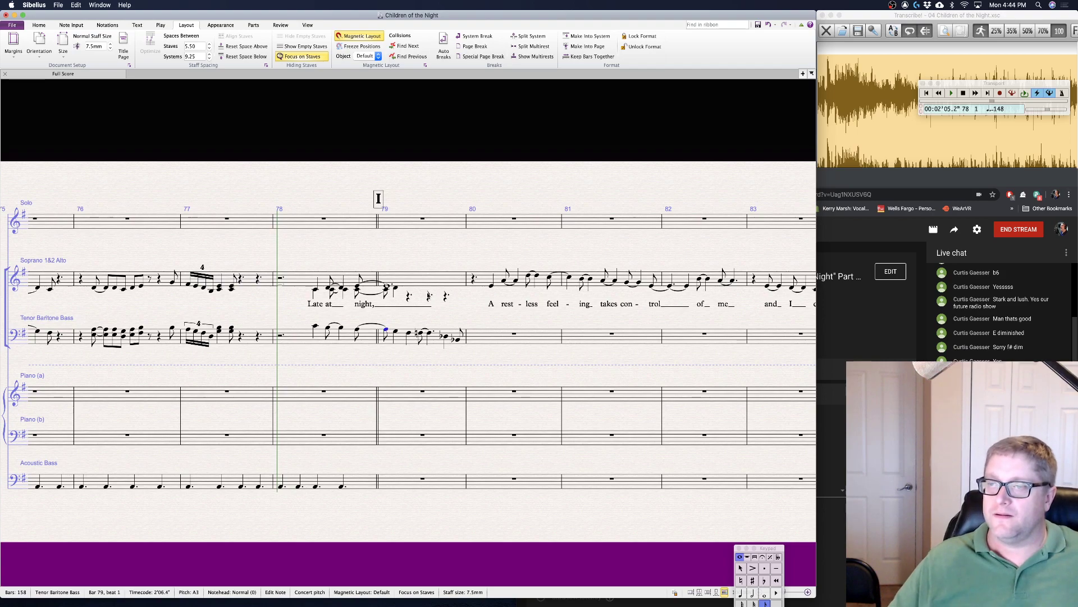
pyautogui.click(396, 332)
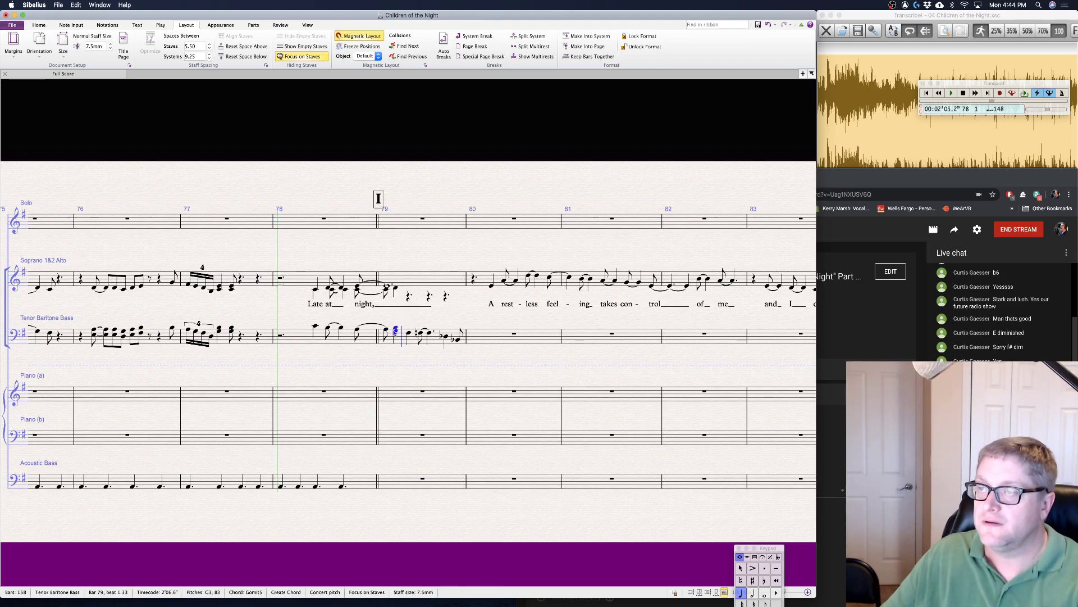
pyautogui.press('Escape')
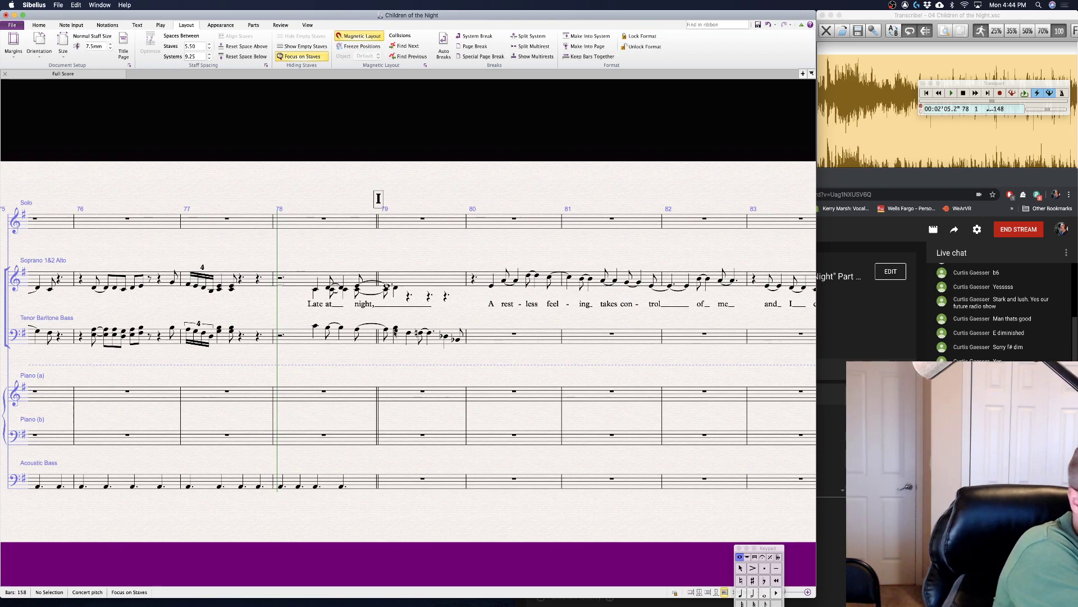
# - Enter a quarter-note D#4 on beat 2 of bar 79 in the lower voice of the Soprano 1&2 Alto staff
pyautogui.click(408, 297)
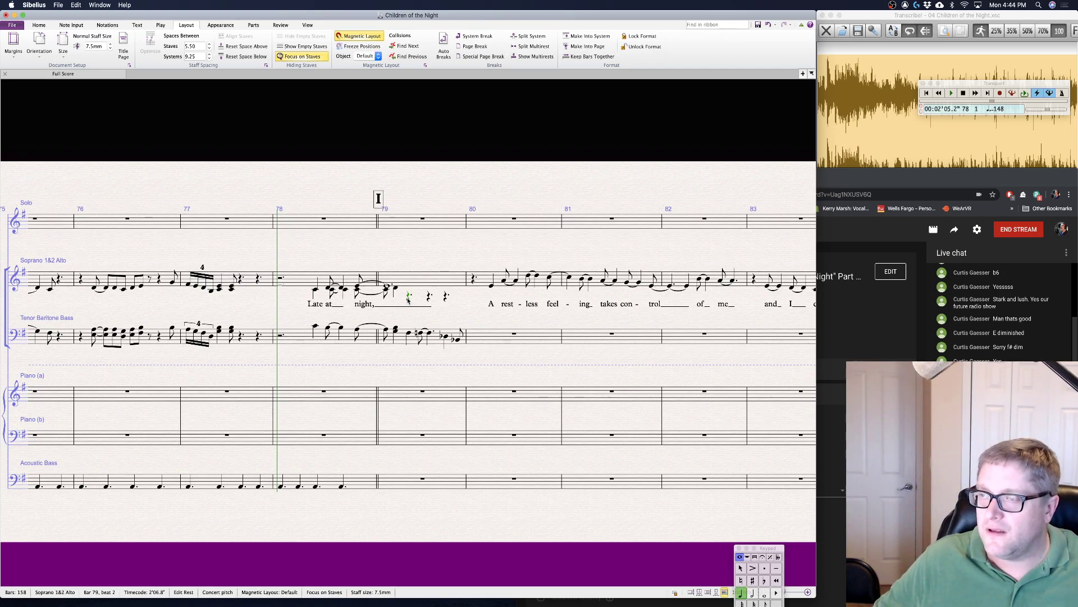
pyautogui.press('d')
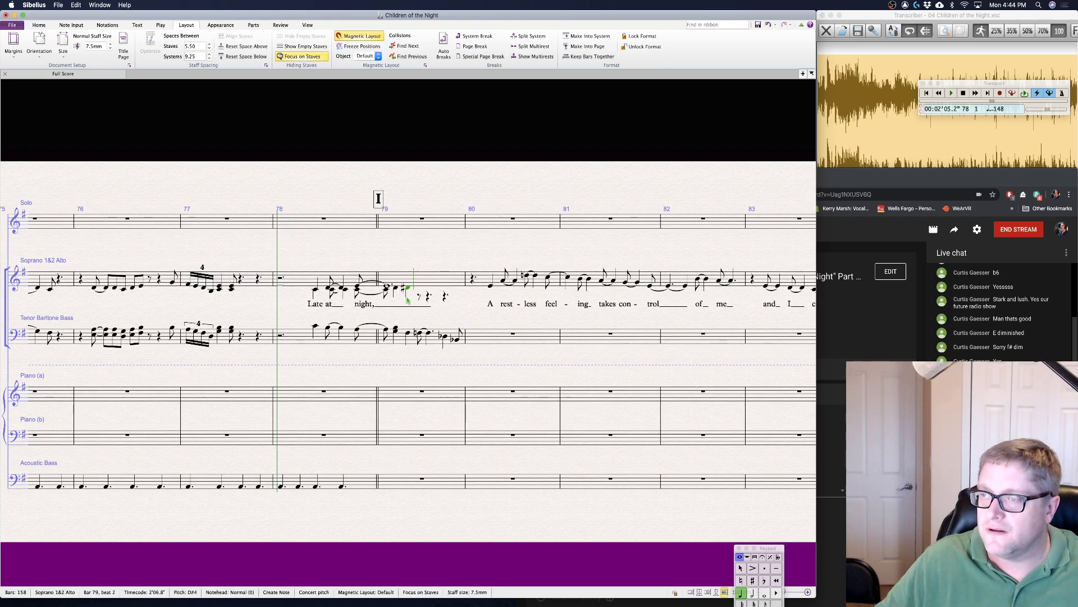
pyautogui.press('Return')
pyautogui.press('Return')
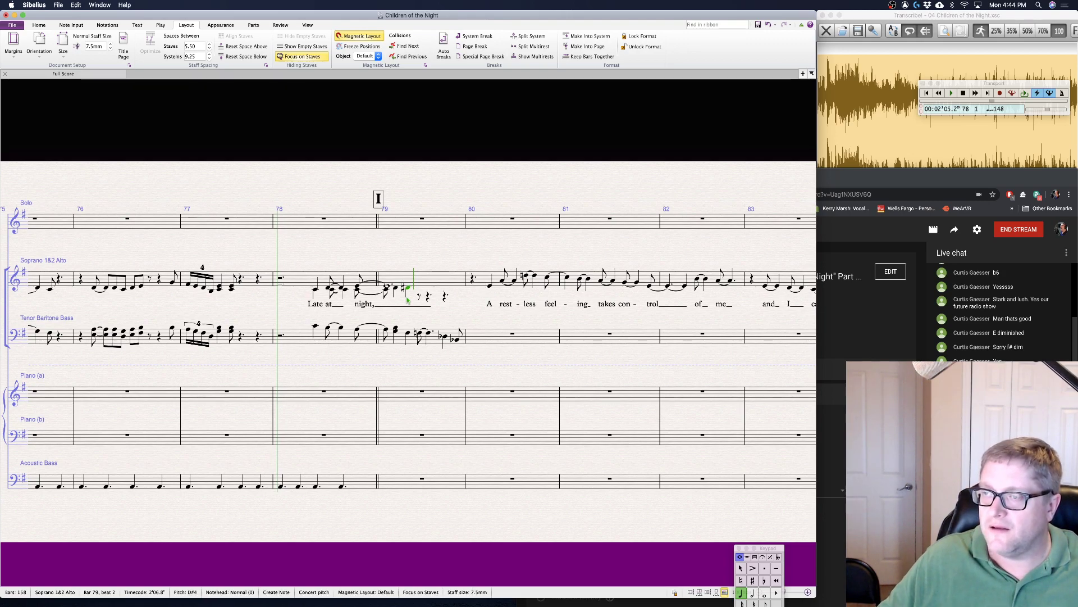
pyautogui.press('Delete')
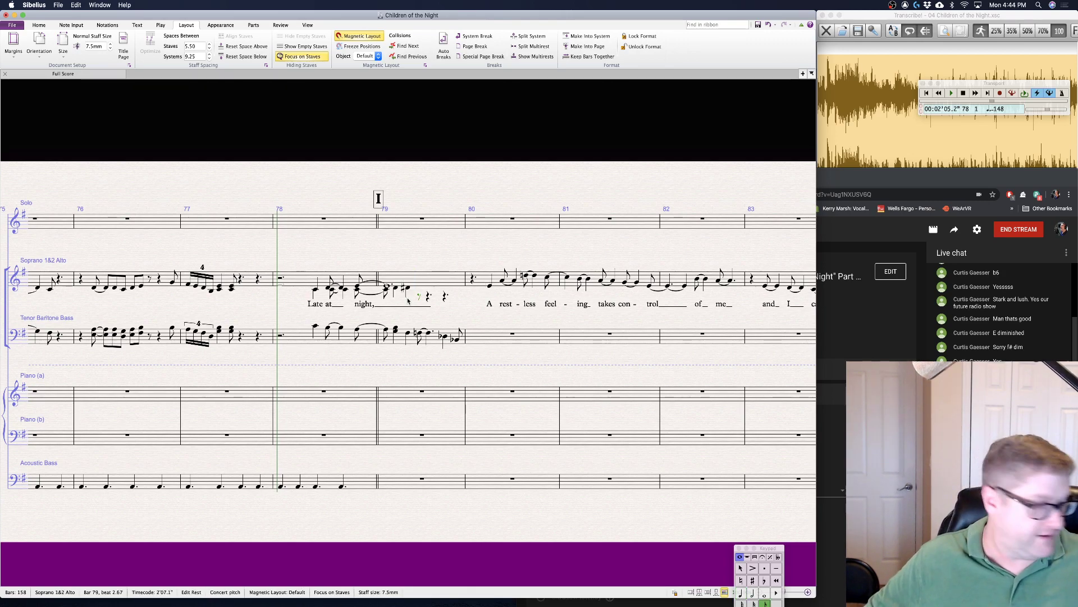
# - In the lower voice of Soprano 1&2 Alto bar 79, enter D-natural 4 notes from beat 2.67, with a quarter note on beat 3
pyautogui.press('4')
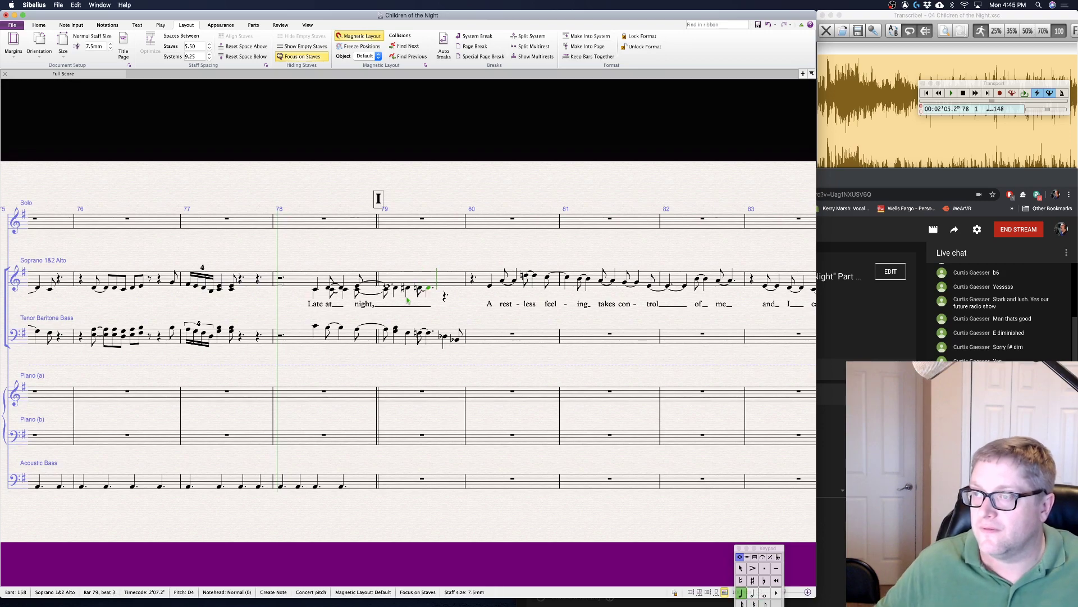
pyautogui.press('d')
pyautogui.press('Escape')
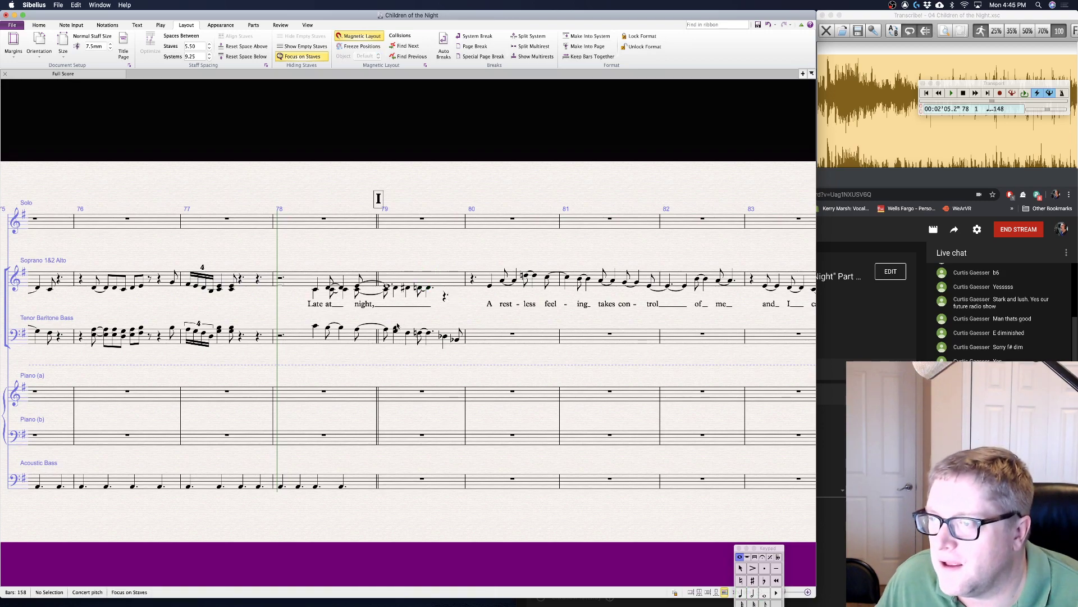
# - In Tenor Baritone Bass bar 79, add a harmony note above the beat-2 F#3 and B♭3 above the F3 on beat 3
pyautogui.click(408, 334)
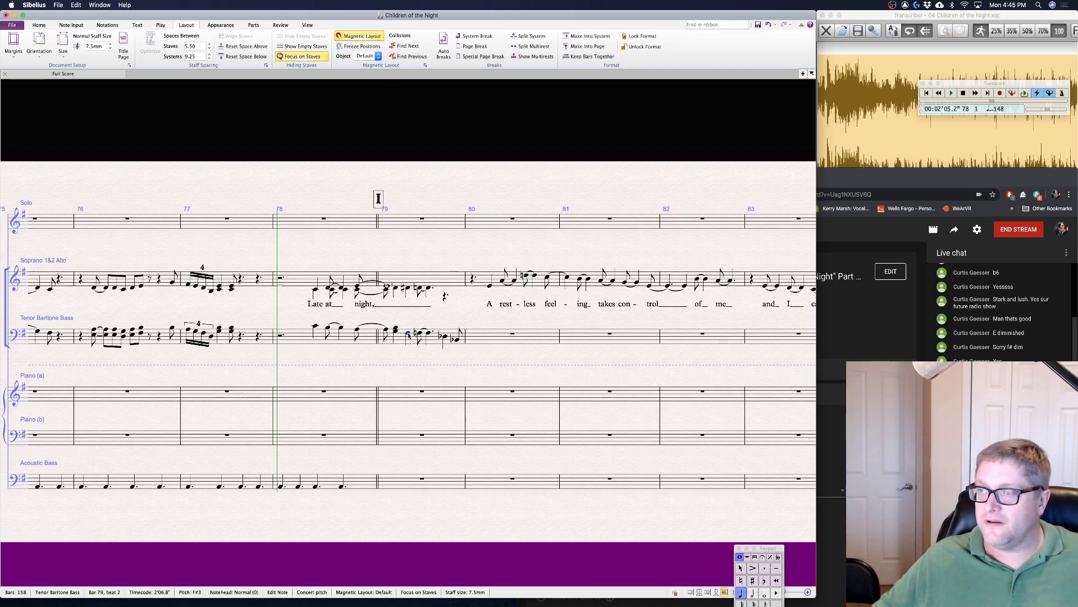
pyautogui.press('4')
pyautogui.press('Escape')
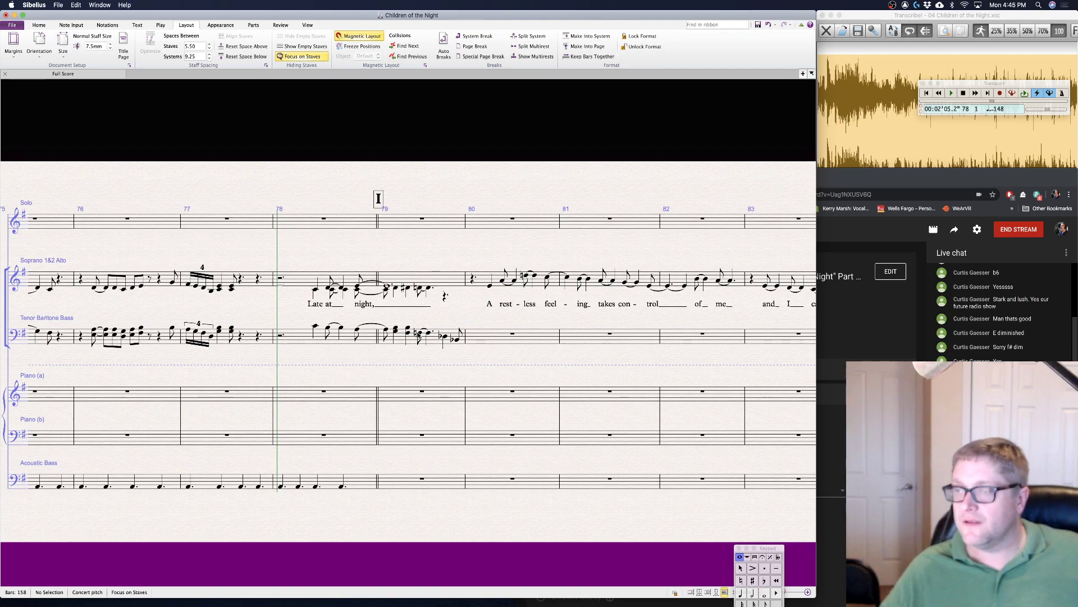
pyautogui.click(420, 333)
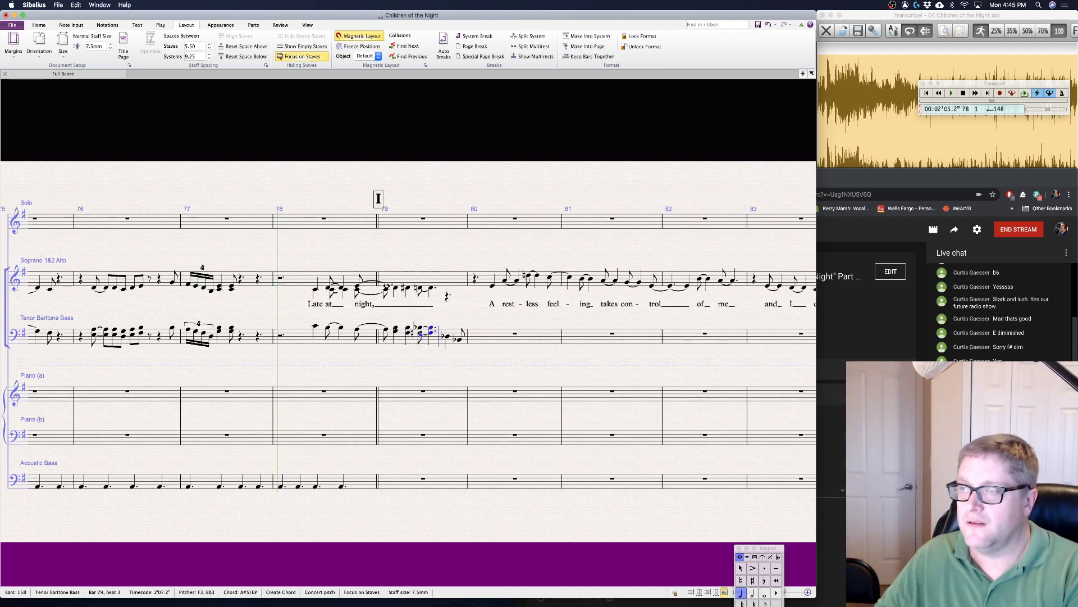
pyautogui.press('Escape')
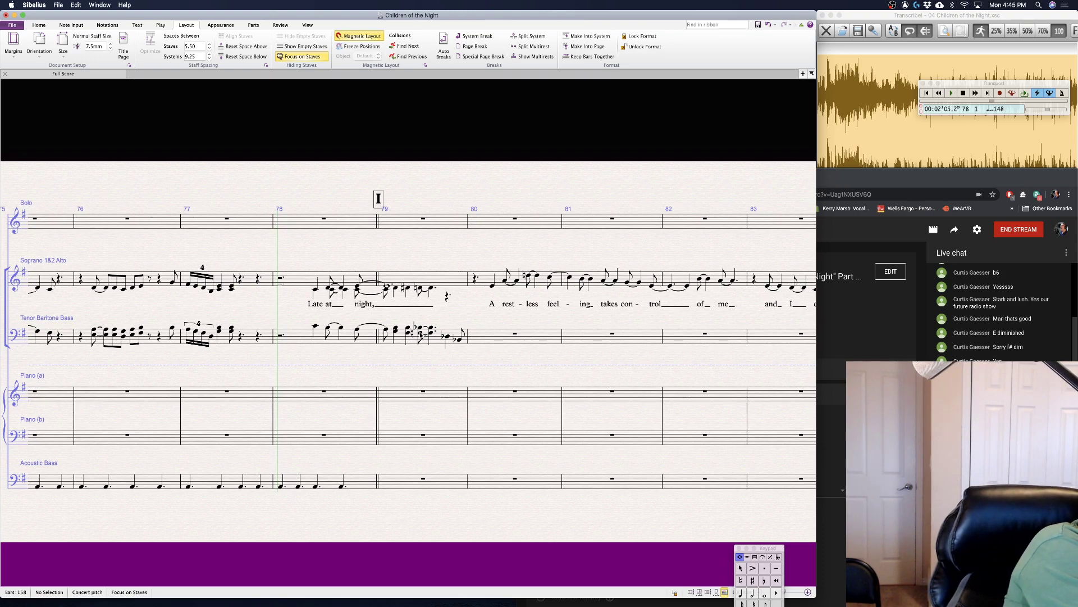
# - Build beat 4 of bar 79 by turning the Tenor Baritone Bass note into a chord and entering a lower-voice quarter note in Soprano 1&2 Alto
pyautogui.click(447, 337)
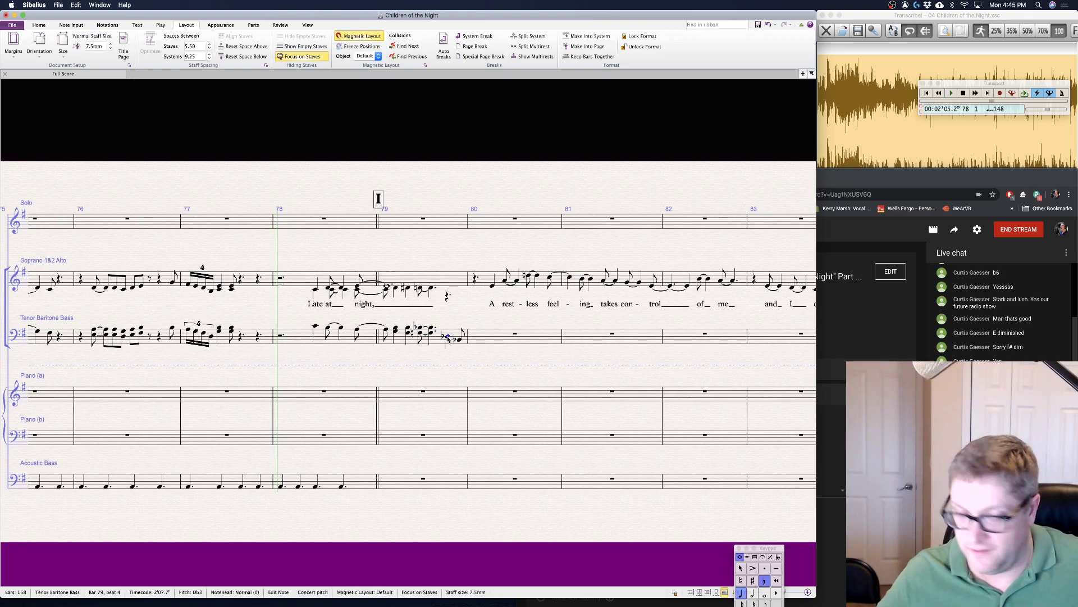
pyautogui.press('Escape')
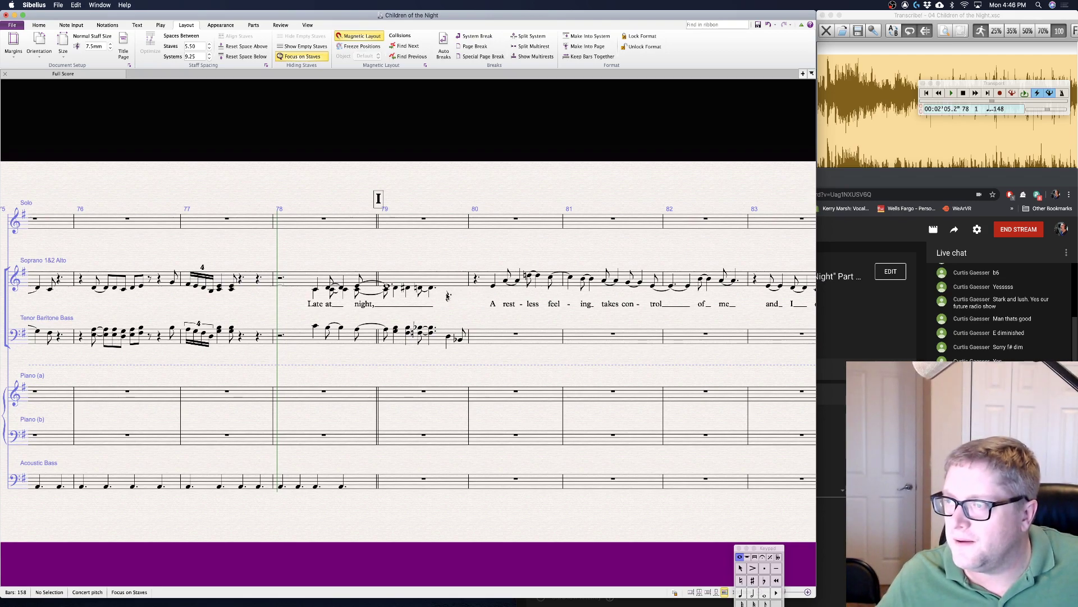
pyautogui.click(487, 339)
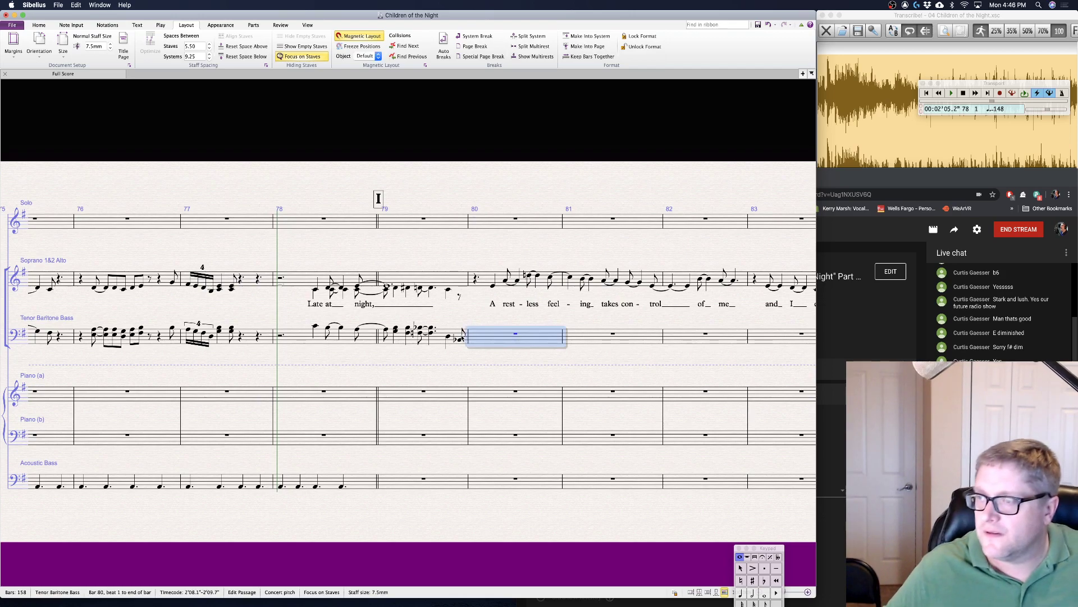
pyautogui.press('Escape')
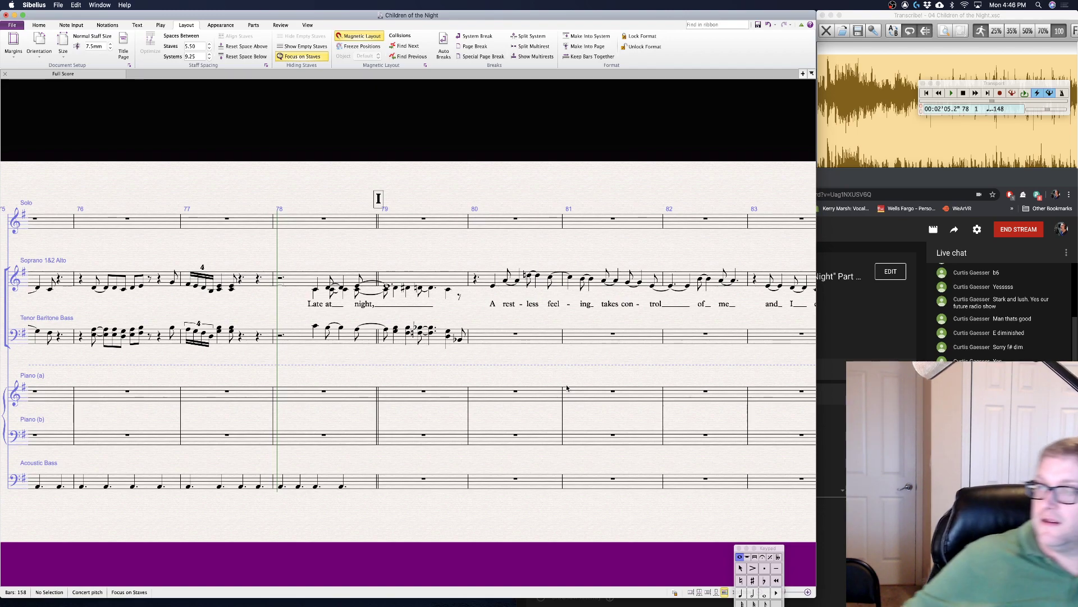
# - Harmonize the final eighth of bar 79 with a Tenor Baritone Bass chord and a lower-voice eighth note in Soprano 1&2 Alto
pyautogui.click(460, 336)
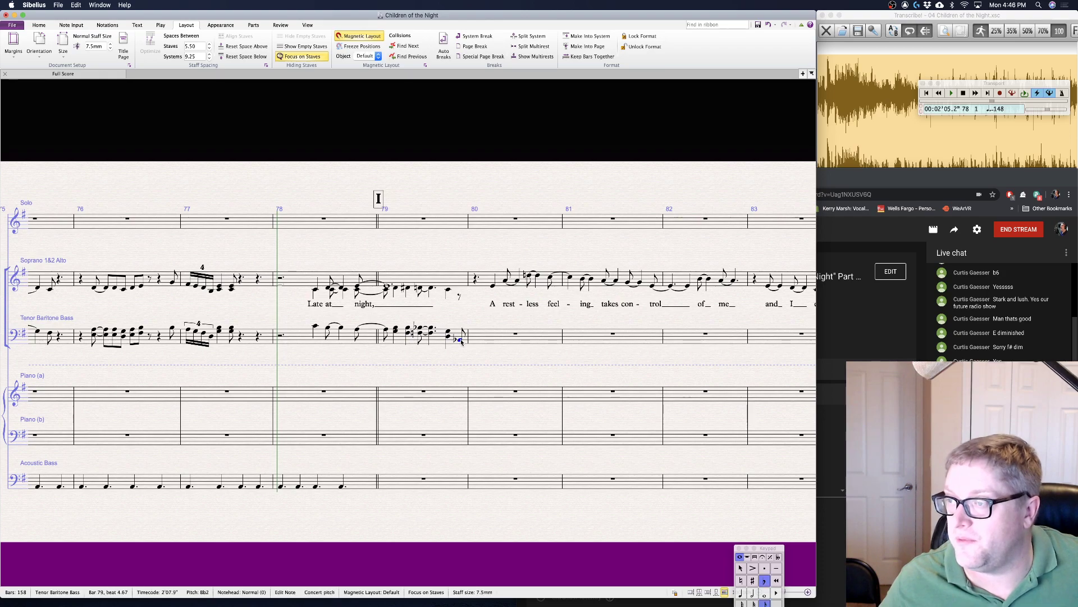
pyautogui.press('Escape')
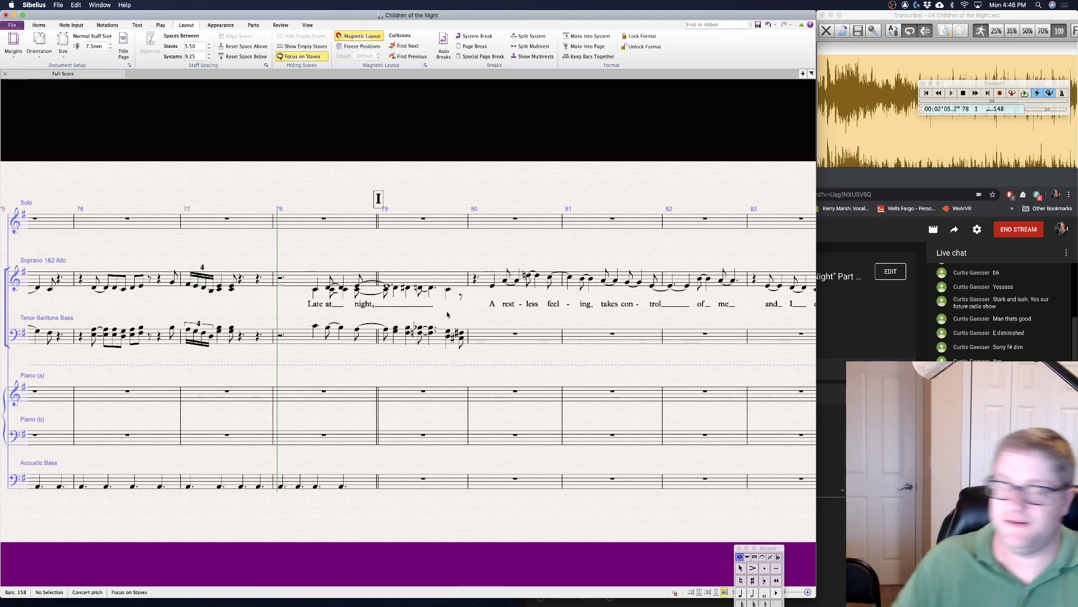
pyautogui.click(460, 296)
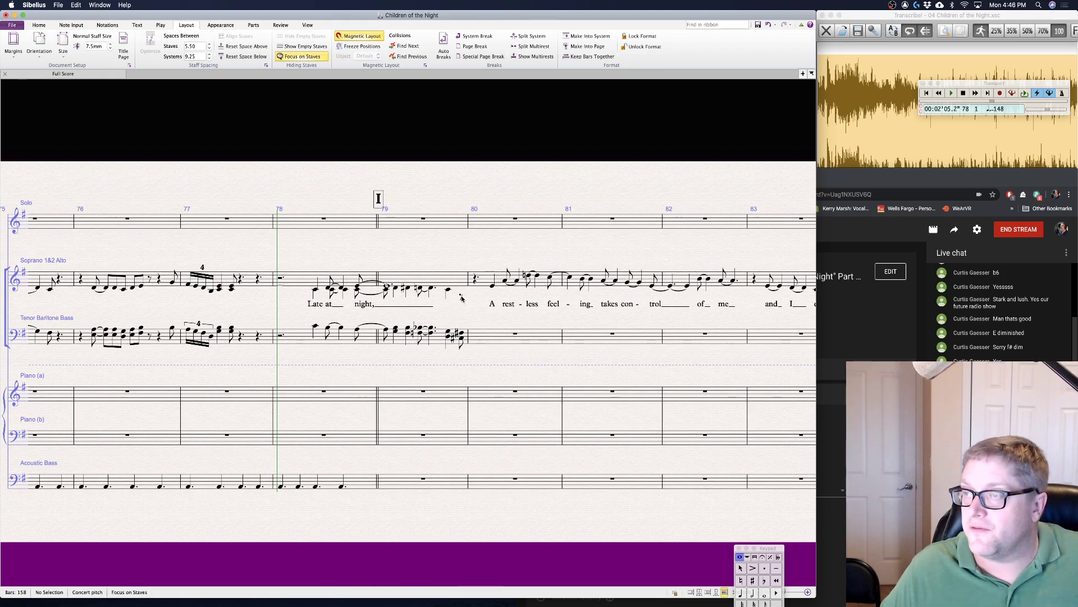
pyautogui.press('Escape')
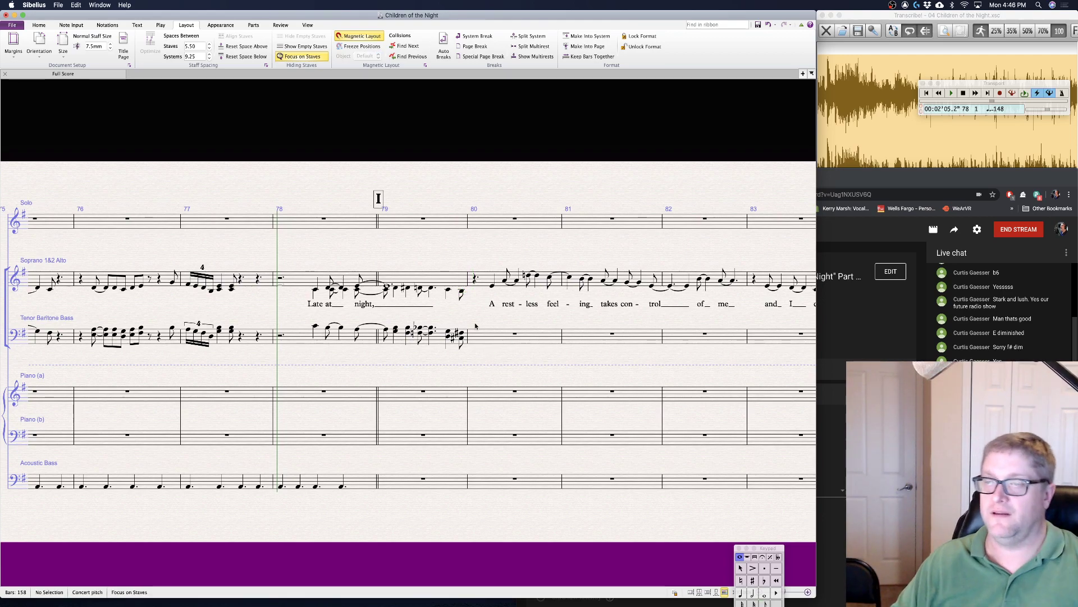
# - Slur the Tenor Baritone Bass line from the A3 at the end of bar 78 through the last chord of bar 79
pyautogui.click(357, 331)
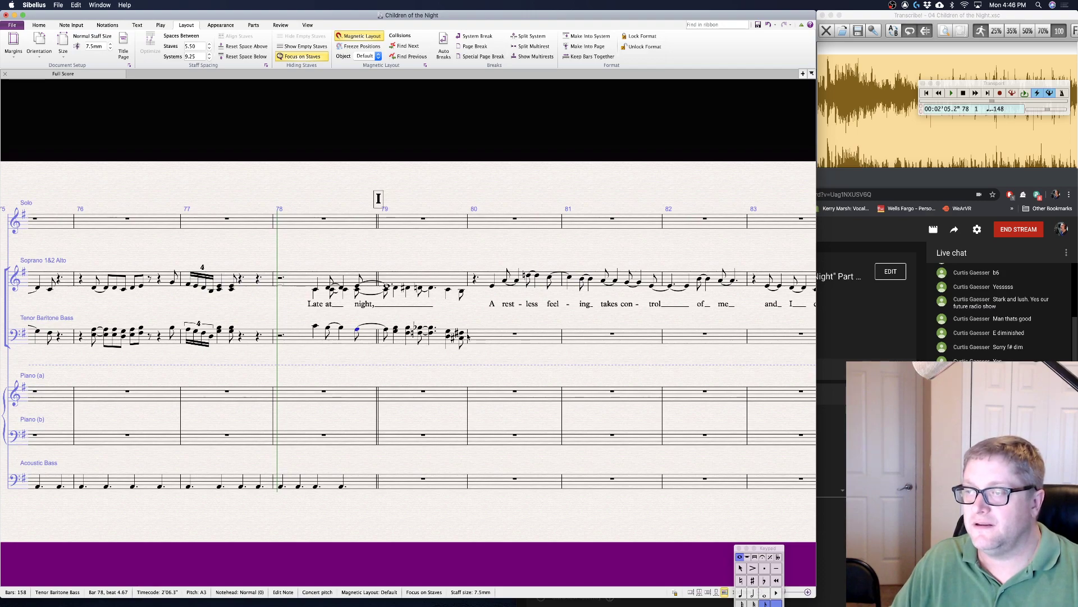
pyautogui.hotkey('ctrl', 'shift', 'Right')
pyautogui.press('s')
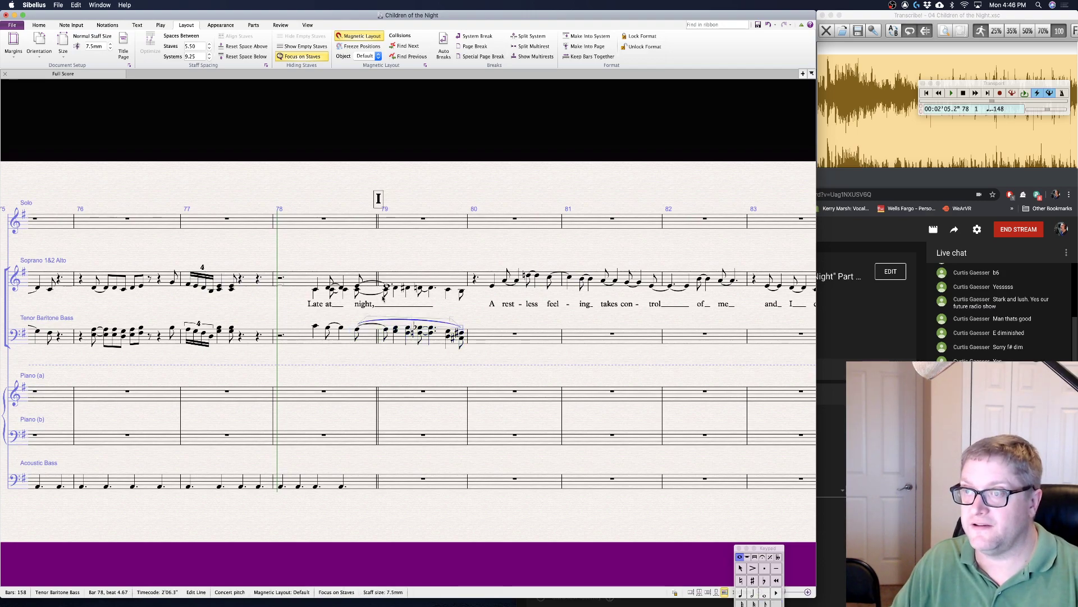
# - Slur only the lower voice of Soprano 1&2 Alto from the end of bar 78 through bar 79, and play the passage back
pyautogui.click(356, 290)
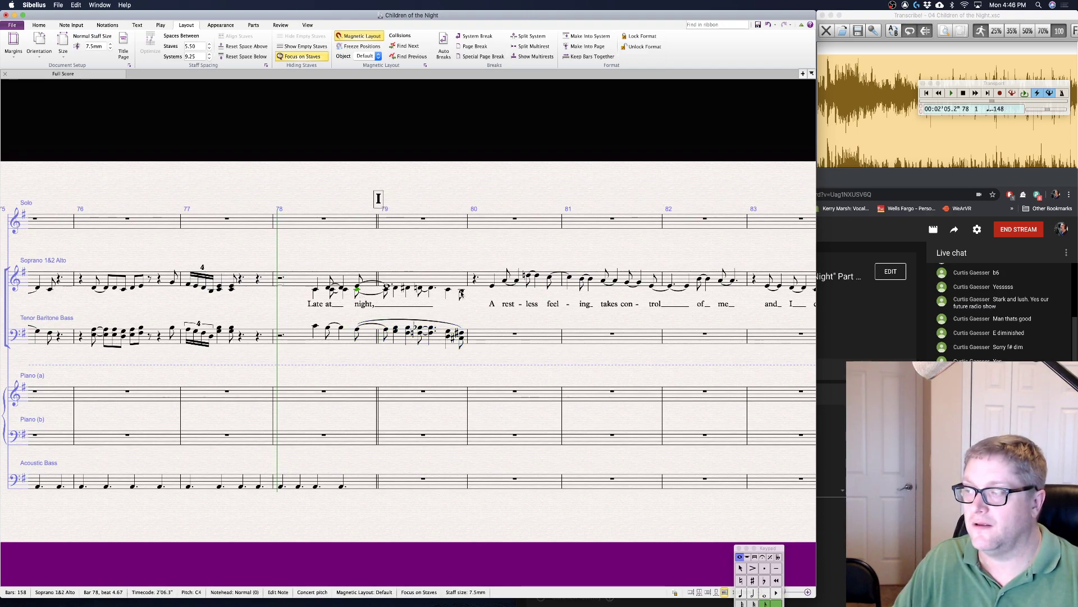
pyautogui.keyDown('shift'); pyautogui.click(461, 293); pyautogui.keyUp('shift')
pyautogui.press('s')
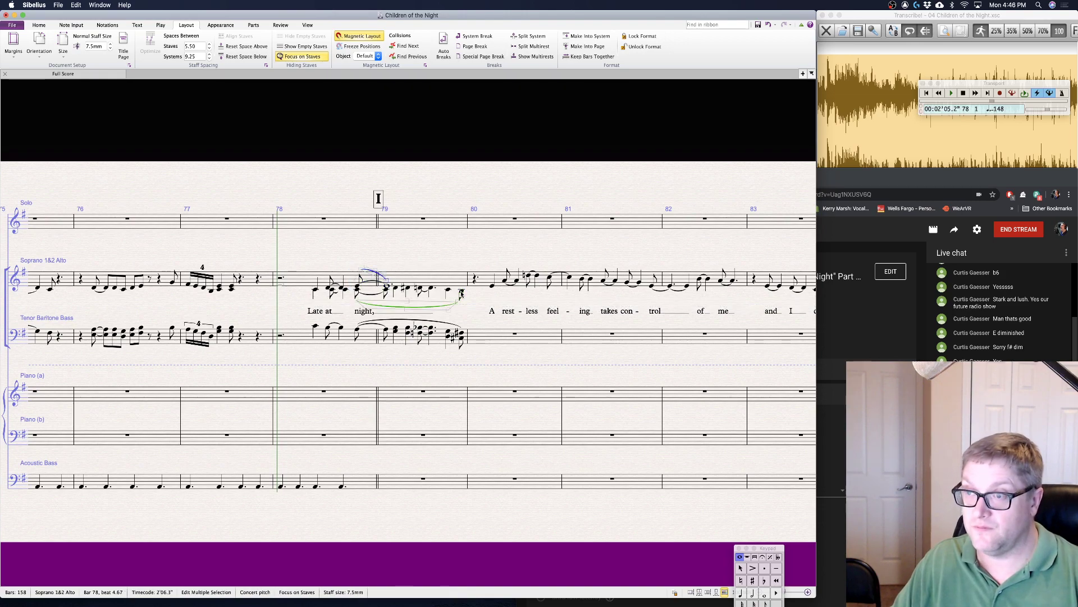
pyautogui.click(376, 274)
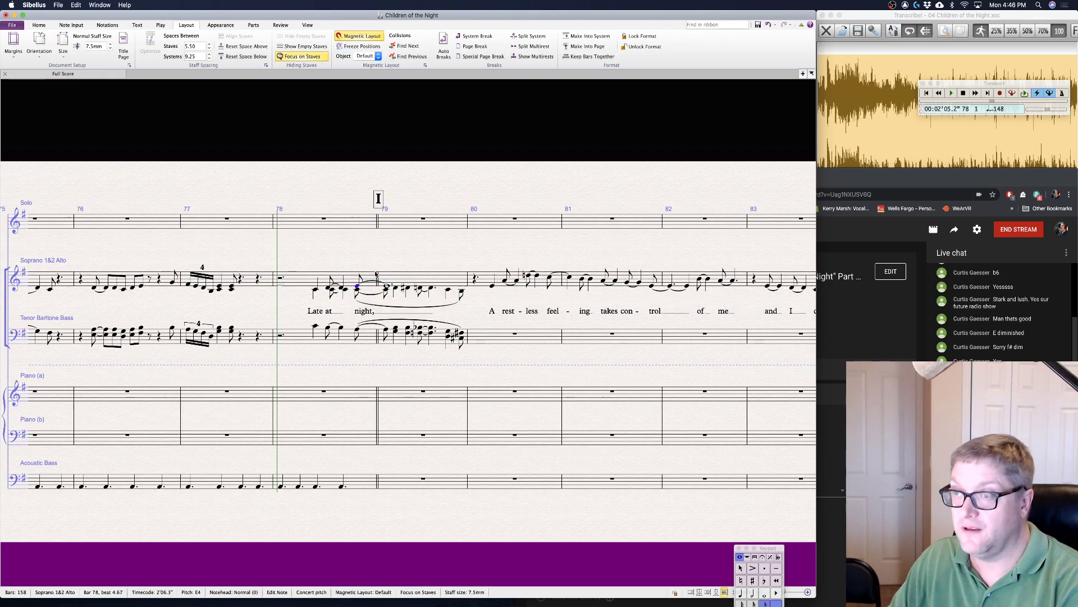
pyautogui.press('space')
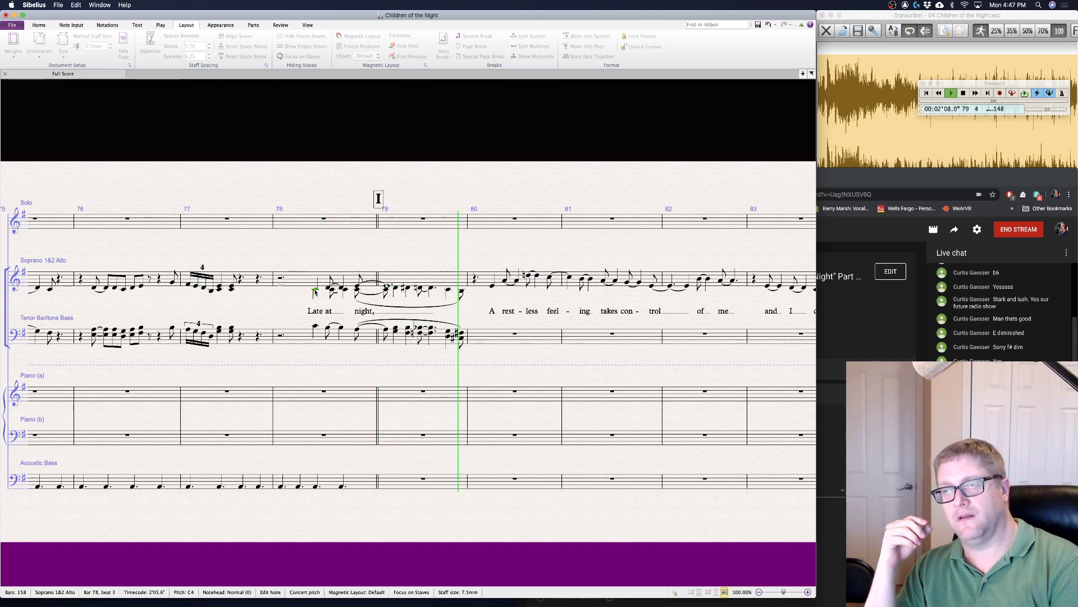
pyautogui.press('space')
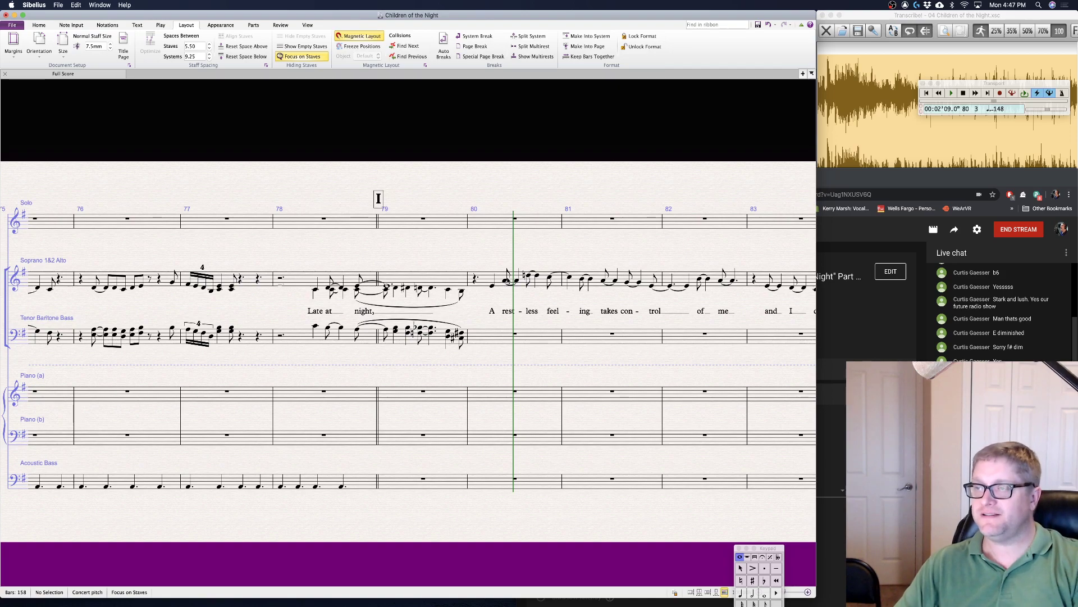
# - In Solo bar 80, starting at beat 2.67, enter an eighth E4, quarter A4, eighth D5, quarter D5 and tied eighth C5
pyautogui.click(495, 220)
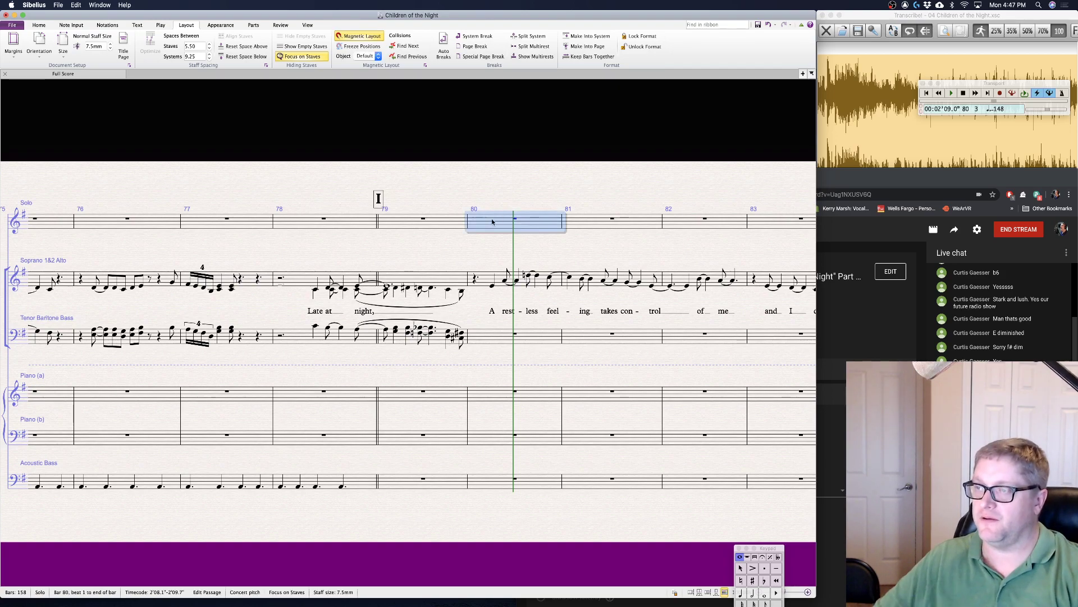
pyautogui.press('4')
pyautogui.press('3')
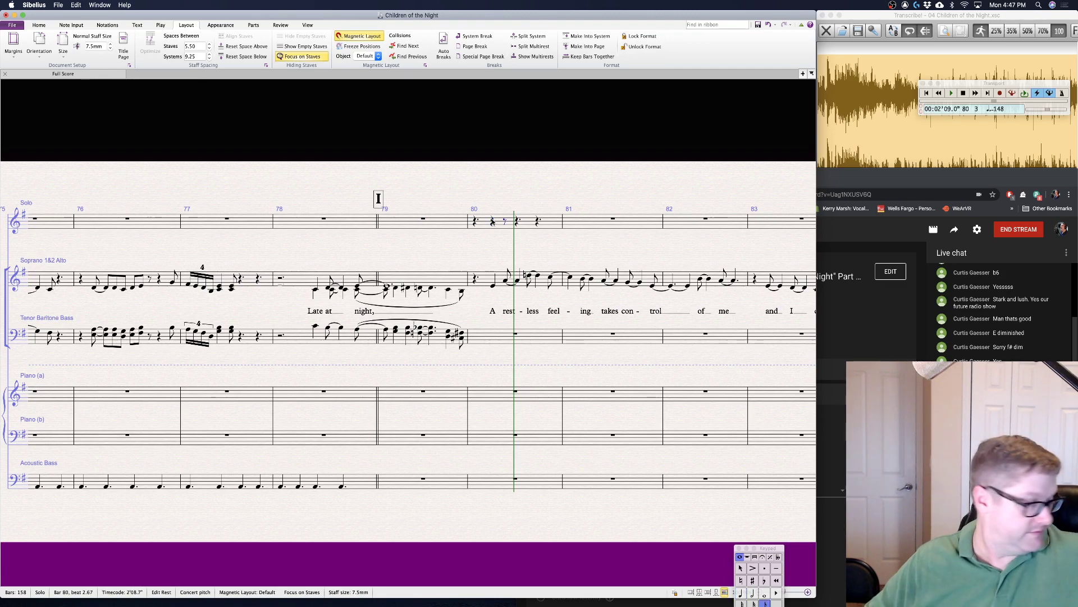
pyautogui.press('e')
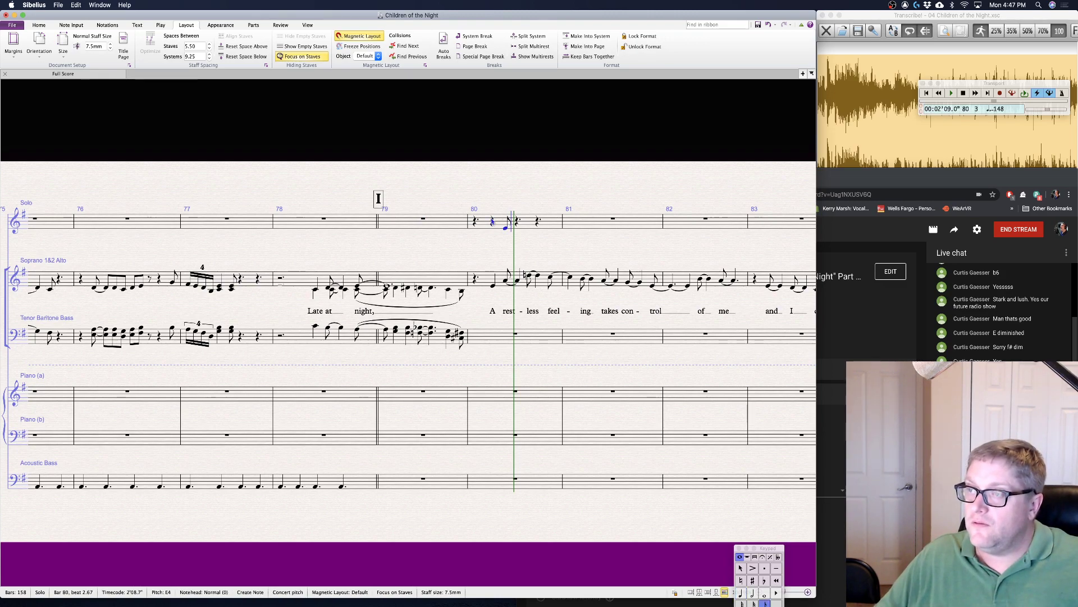
pyautogui.press('4')
pyautogui.press('a')
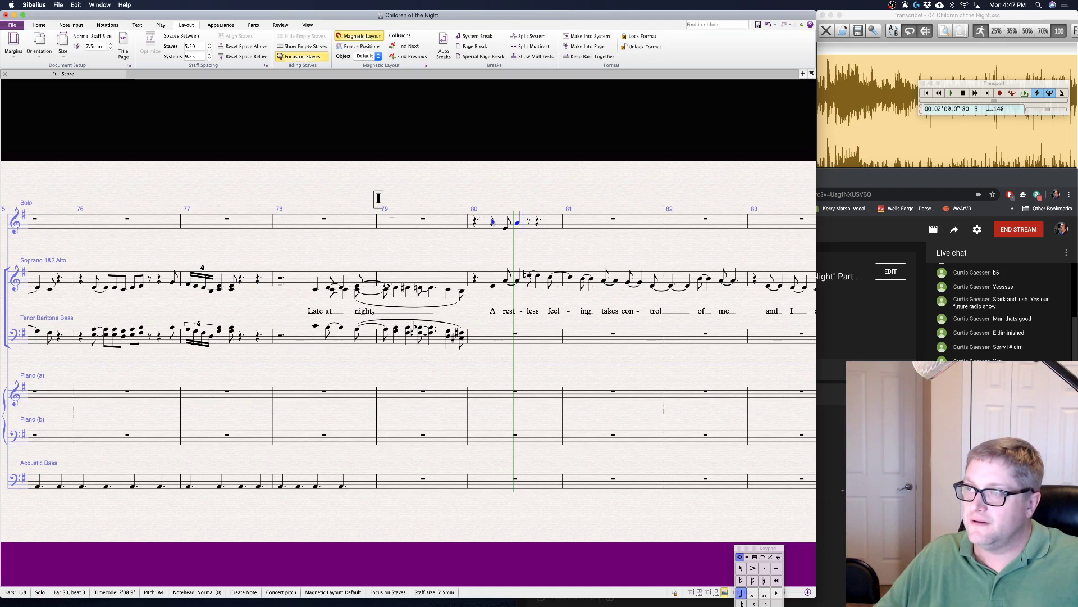
pyautogui.press('3')
pyautogui.press('d')
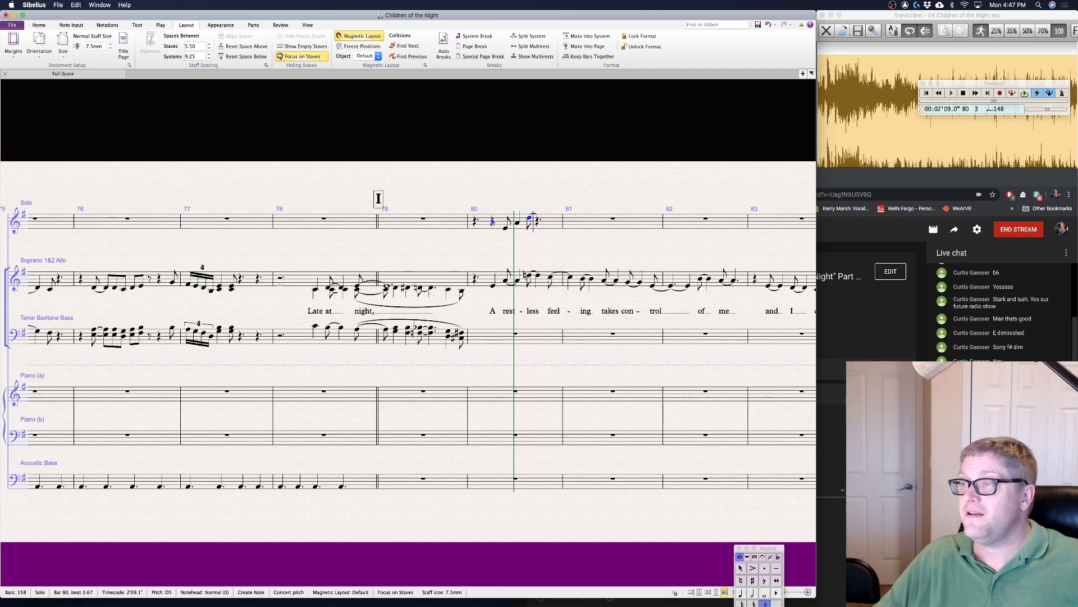
pyautogui.press('4')
pyautogui.press('d')
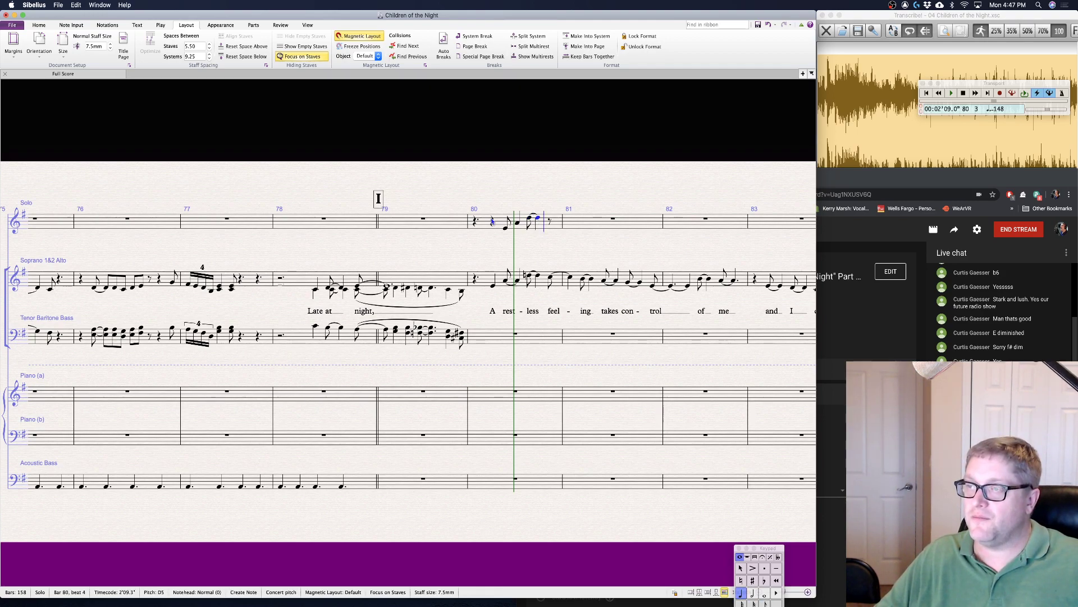
pyautogui.press('3')
pyautogui.press('c')
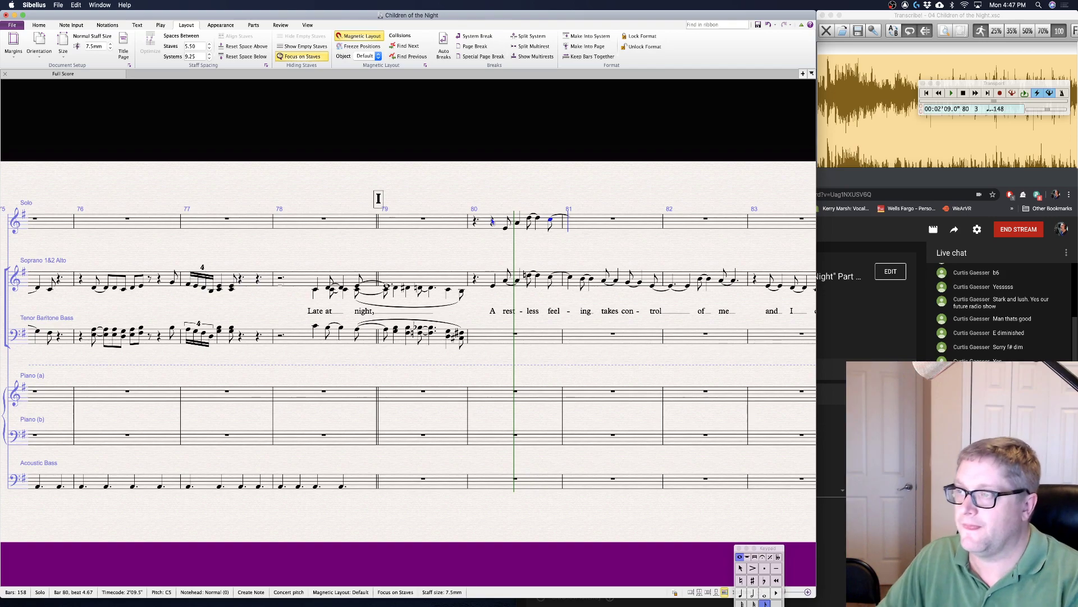
pyautogui.press('Escape')
# - Add the lyrics "A rest-less" under the Solo melody in bar 80, starting on the E4
pyautogui.click(506, 228)
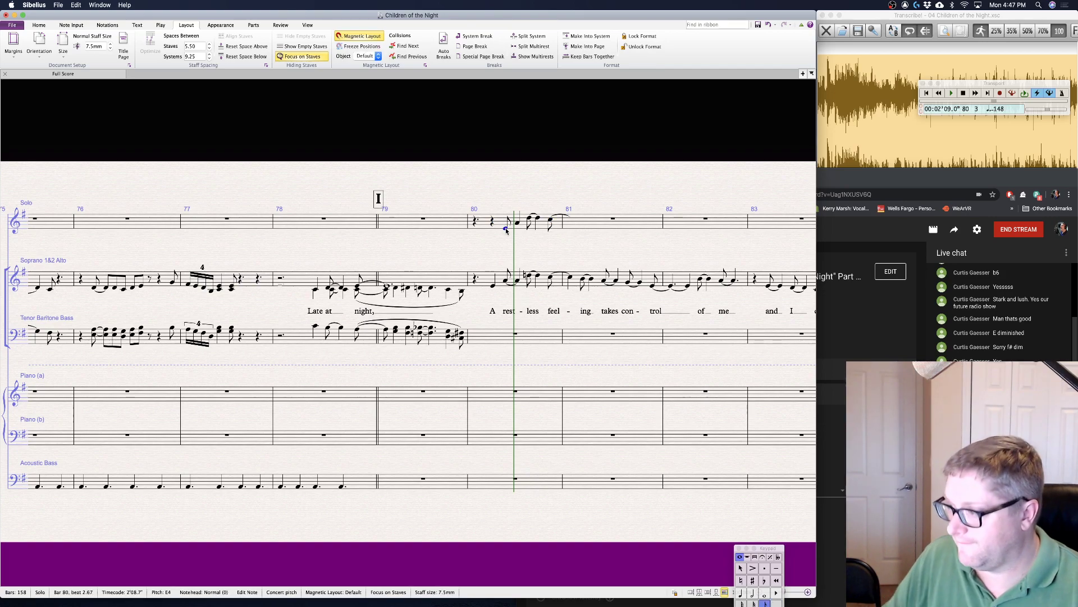
pyautogui.press('super+l')
pyautogui.write('A rest')
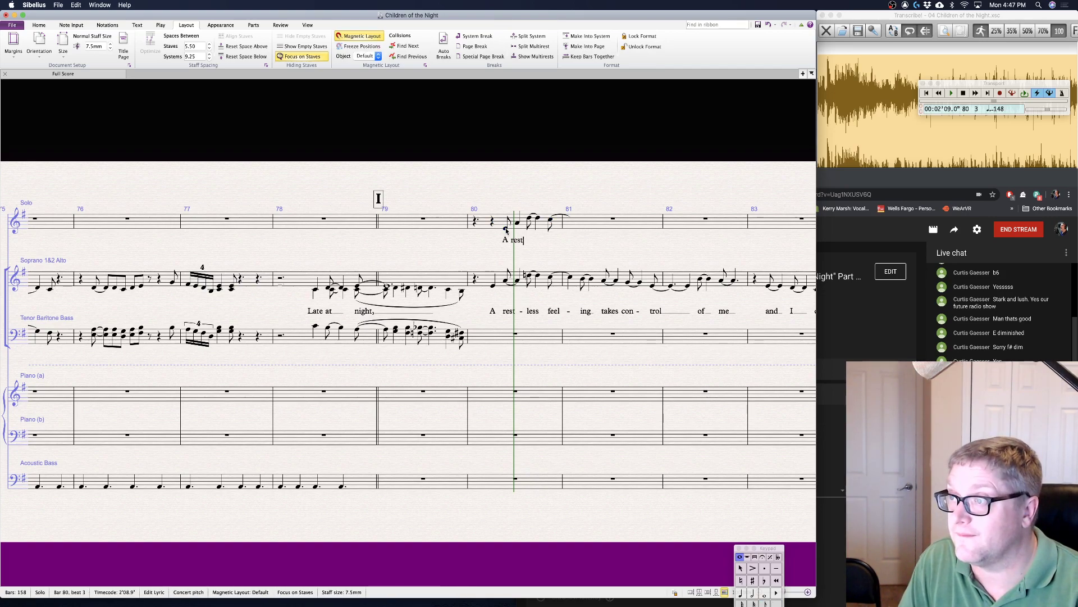
pyautogui.write('- less fee')
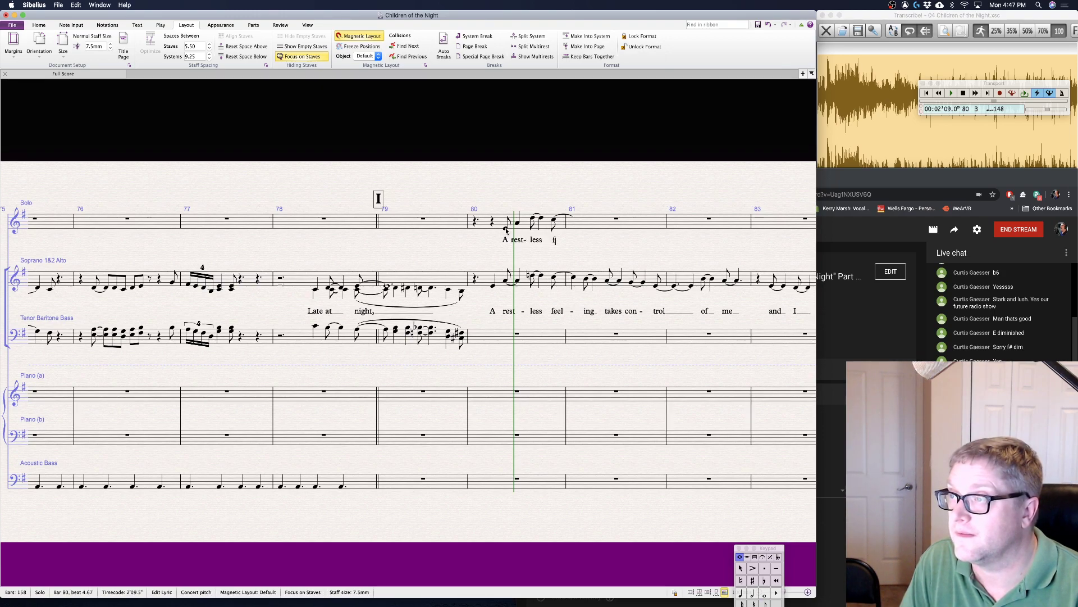
pyautogui.press('BackSpace')
pyautogui.press('BackSpace')
pyautogui.press('BackSpace')
pyautogui.press('Escape')
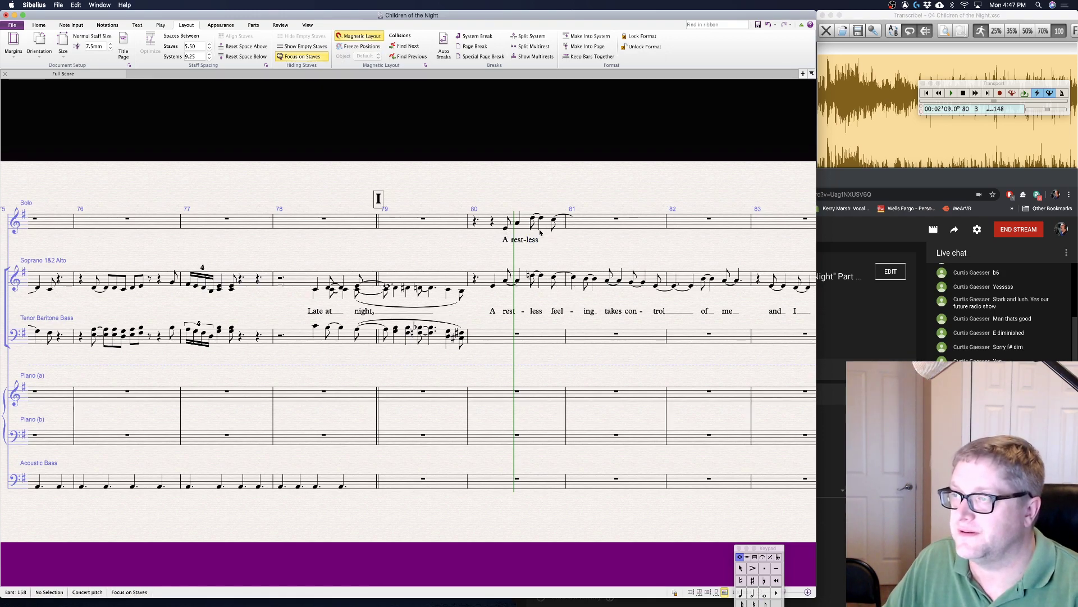
# - Copy Solo bar 80 into the Soprano 1&2 Alto staff and add the hyphenated lyric "feel-" at bar 80 beat 4.67
pyautogui.click(488, 226)
pyautogui.keyDown('alt'); pyautogui.click(477, 278); pyautogui.keyUp('alt')
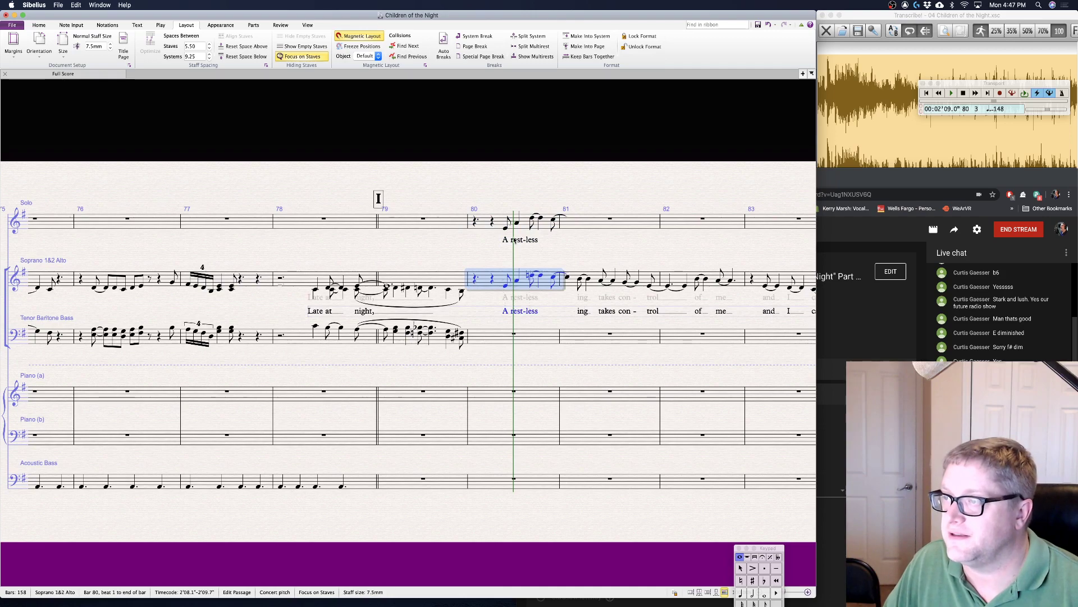
pyautogui.doubleClick(536, 310)
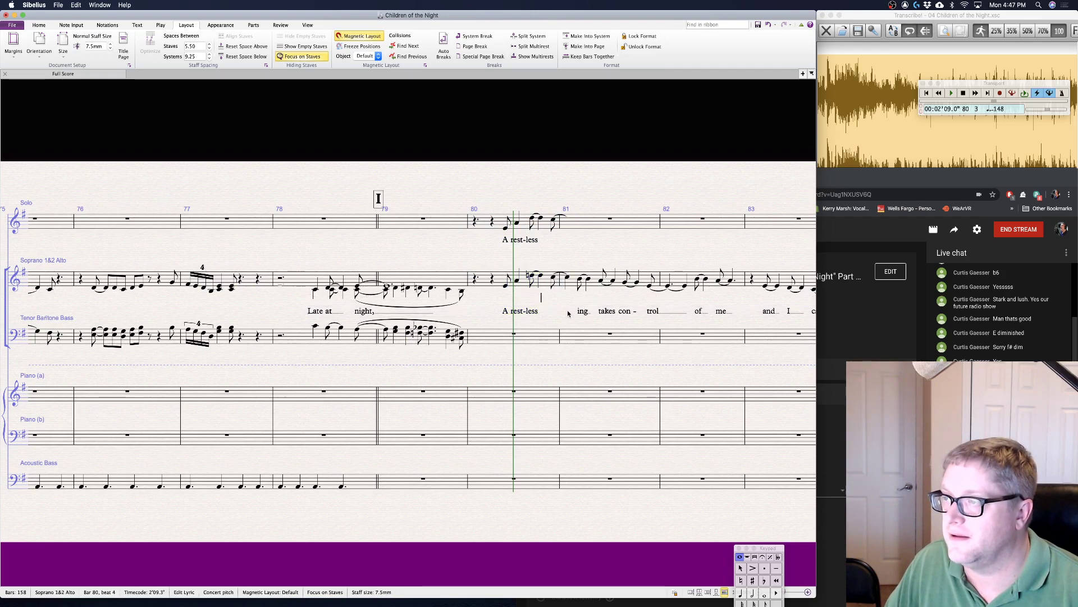
pyautogui.write('fee')
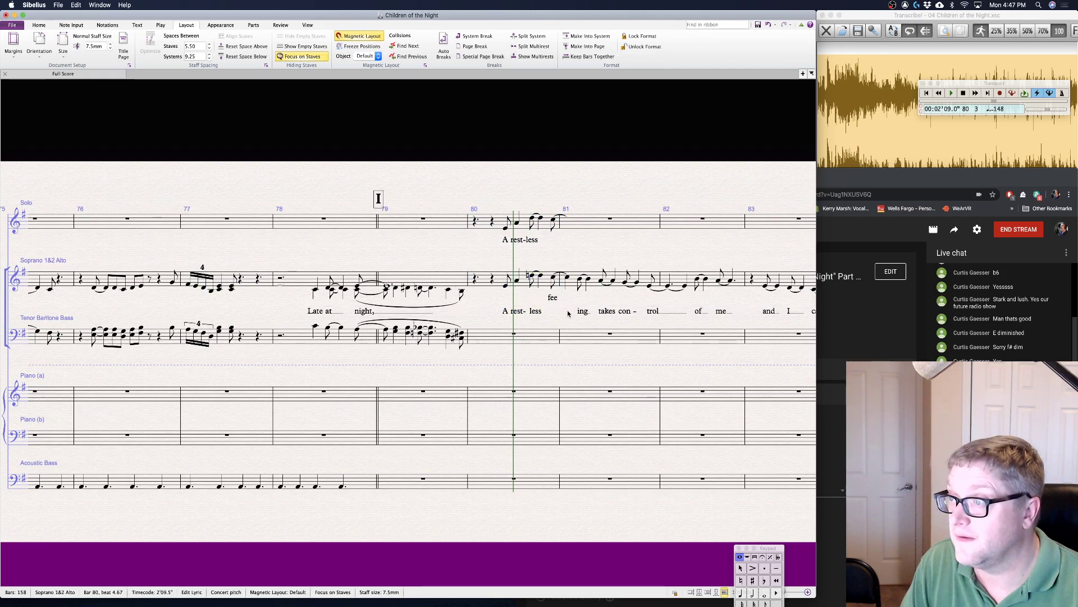
pyautogui.write('l -')
pyautogui.press('Escape')
pyautogui.press('Escape')
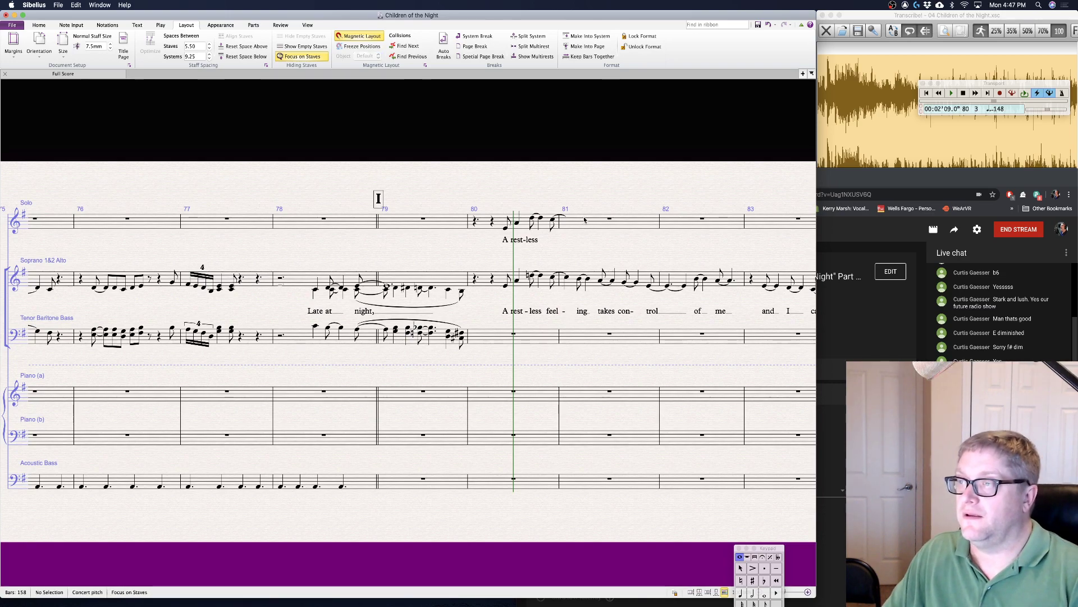
# - Clear the notes and lyrics from Solo bars 80 and 81
pyautogui.click(584, 220)
pyautogui.keyDown('shift'); pyautogui.click(494, 222); pyautogui.keyUp('shift')
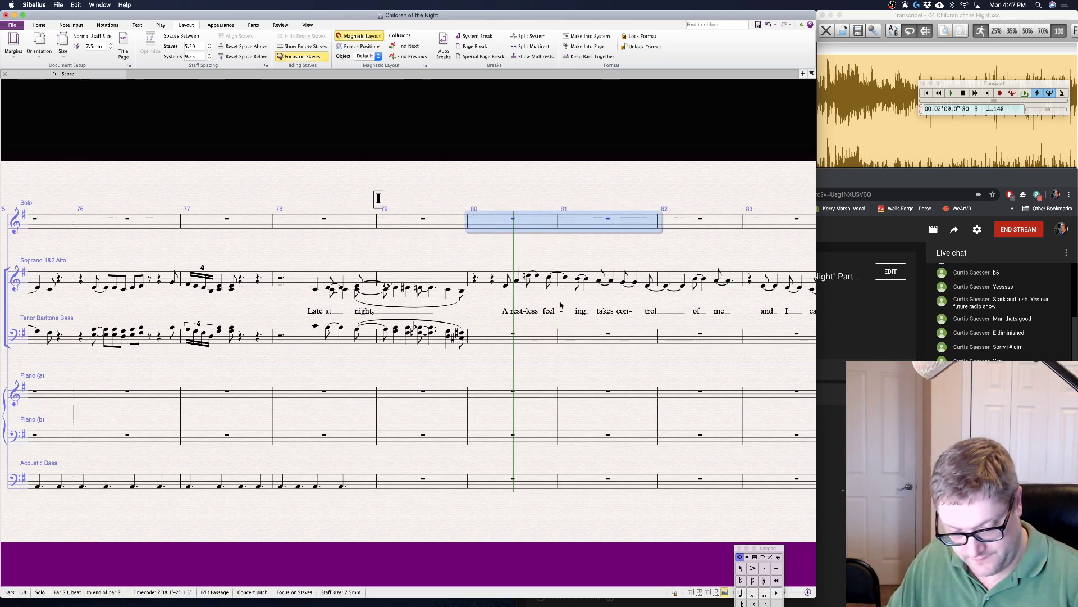
pyautogui.press('Escape')
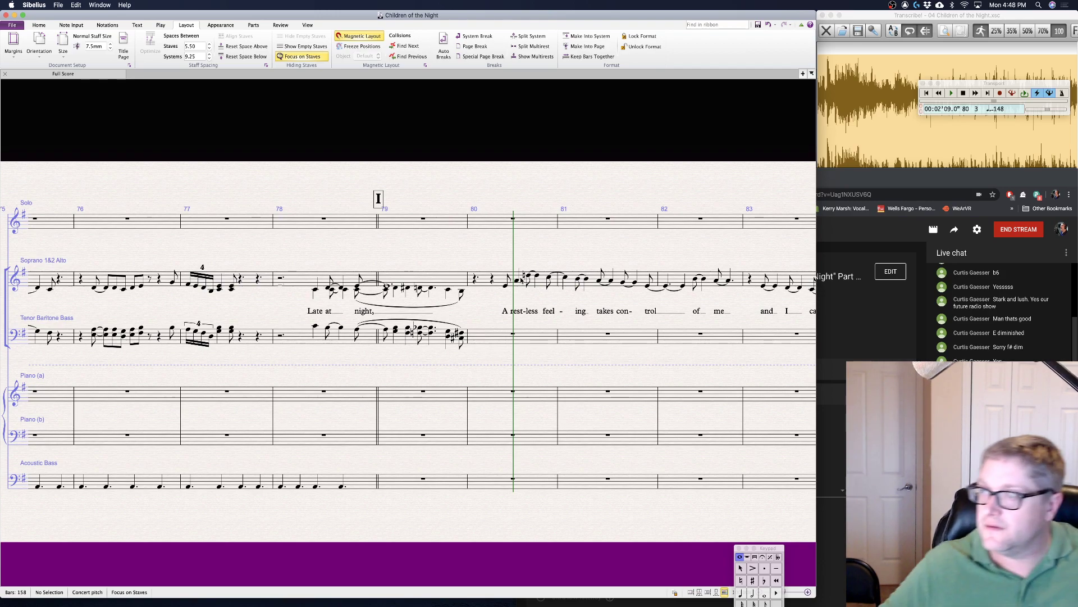
# - Add B3 below the Soprano 1&2 Alto E4 at bar 80 beat 2.67 and start Tenor Baritone Bass bar 80 with quarter and eighth rests
pyautogui.click(506, 287)
pyautogui.press('Escape')
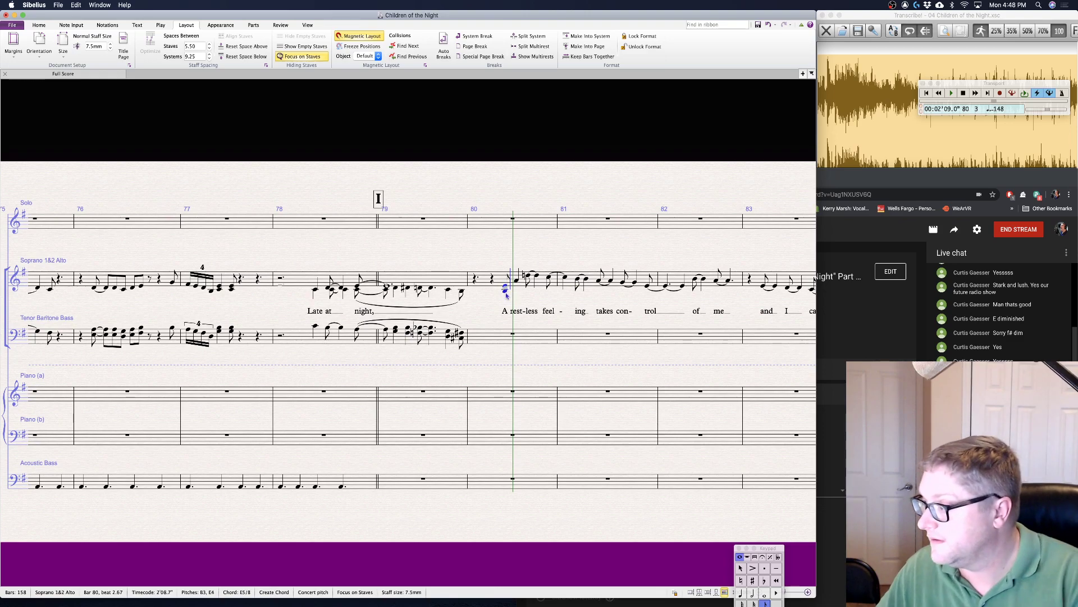
pyautogui.click(494, 341)
pyautogui.press('4')
pyautogui.press('0')
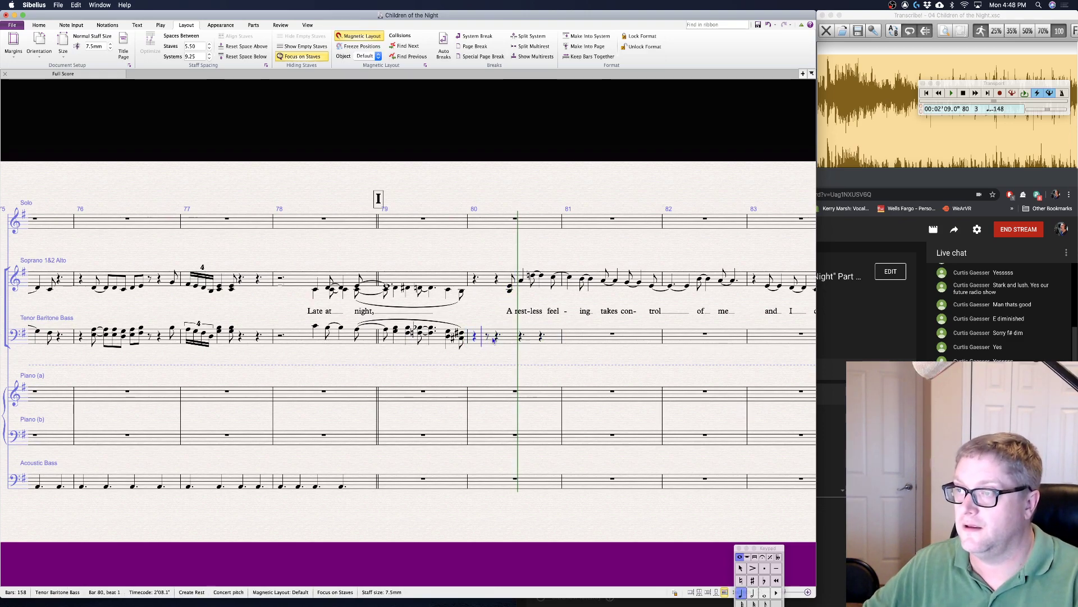
pyautogui.press('3')
pyautogui.press('0')
pyautogui.press('Escape')
pyautogui.press('Escape')
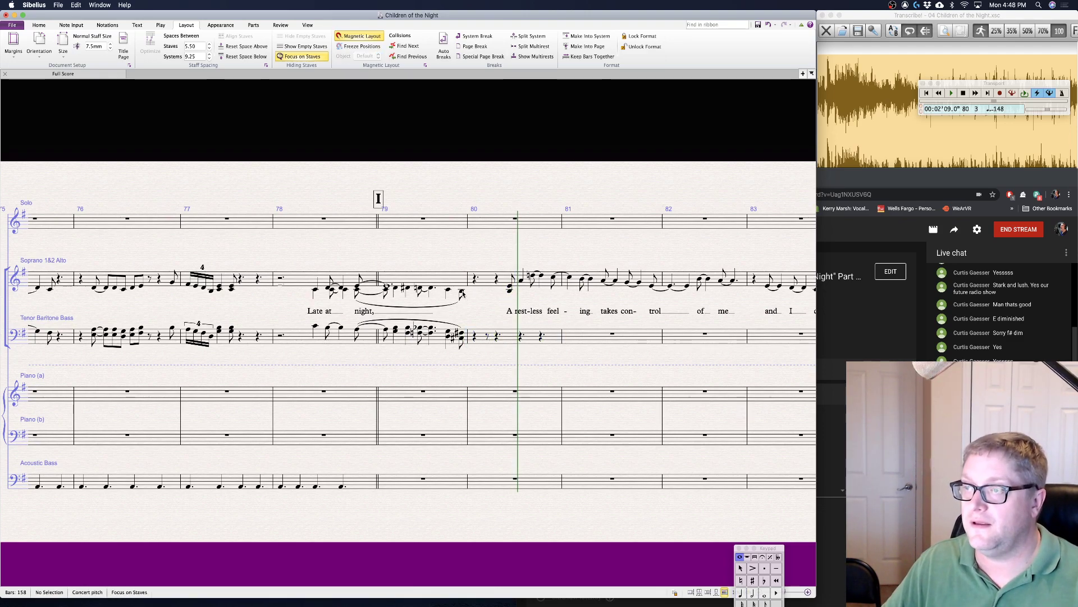
# - Tie the last chords of bar 79 in both vocal staves into quarter-note chords on beat 1 of bar 80
pyautogui.click(461, 293)
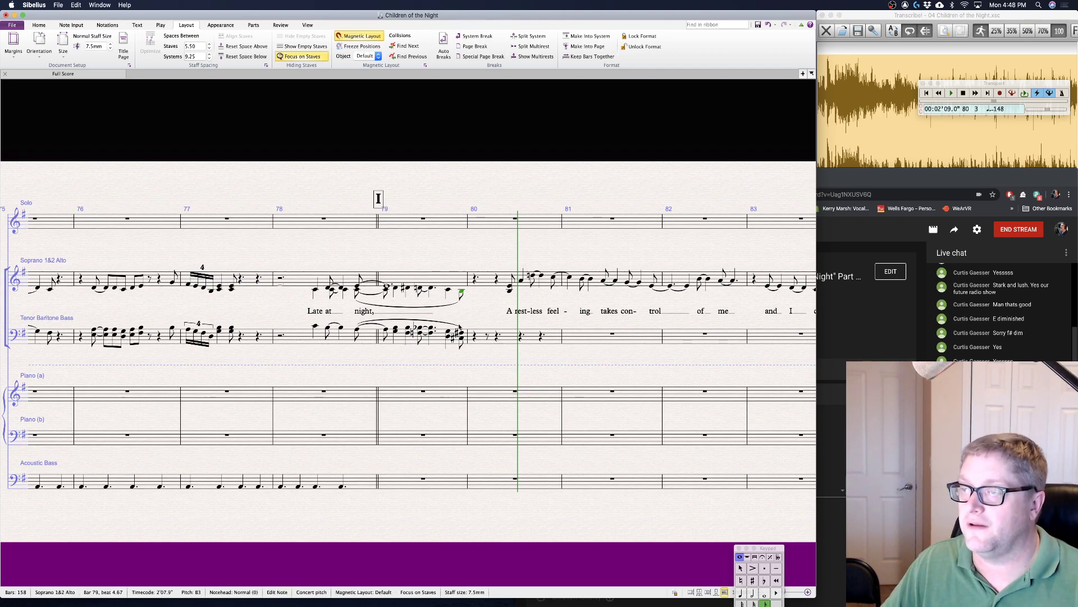
pyautogui.keyDown('shift'); pyautogui.click(461, 341); pyautogui.keyUp('shift')
pyautogui.click(473, 338)
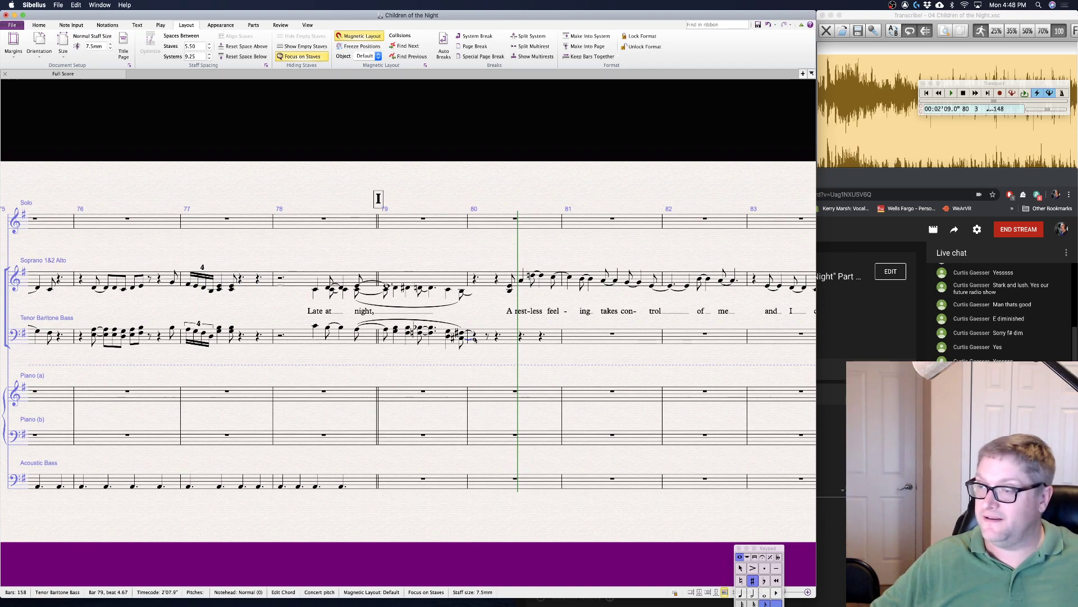
pyautogui.press('n')
pyautogui.press('r')
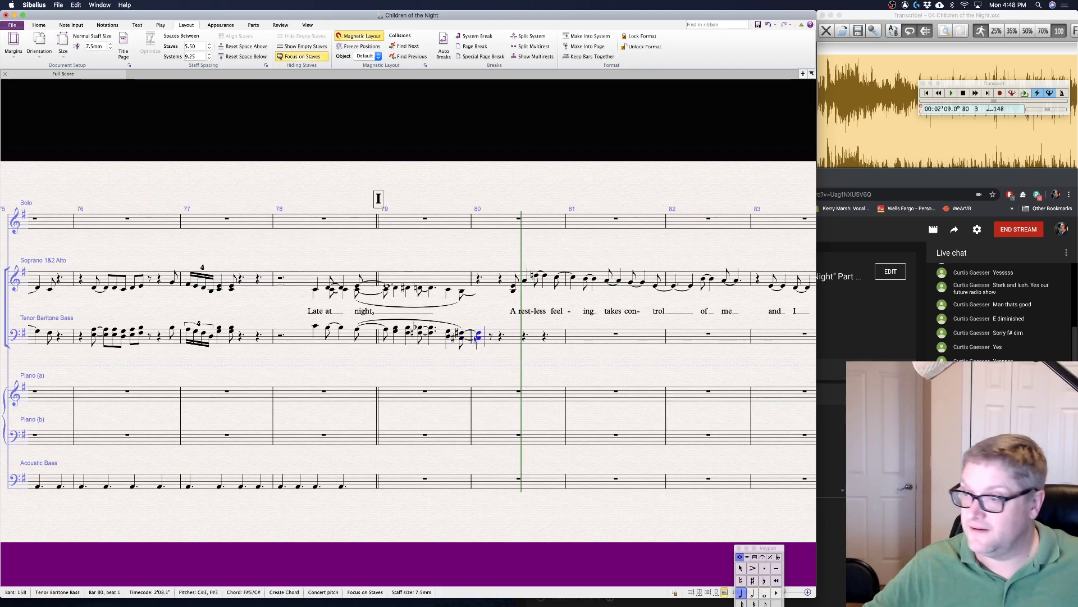
pyautogui.press('Escape')
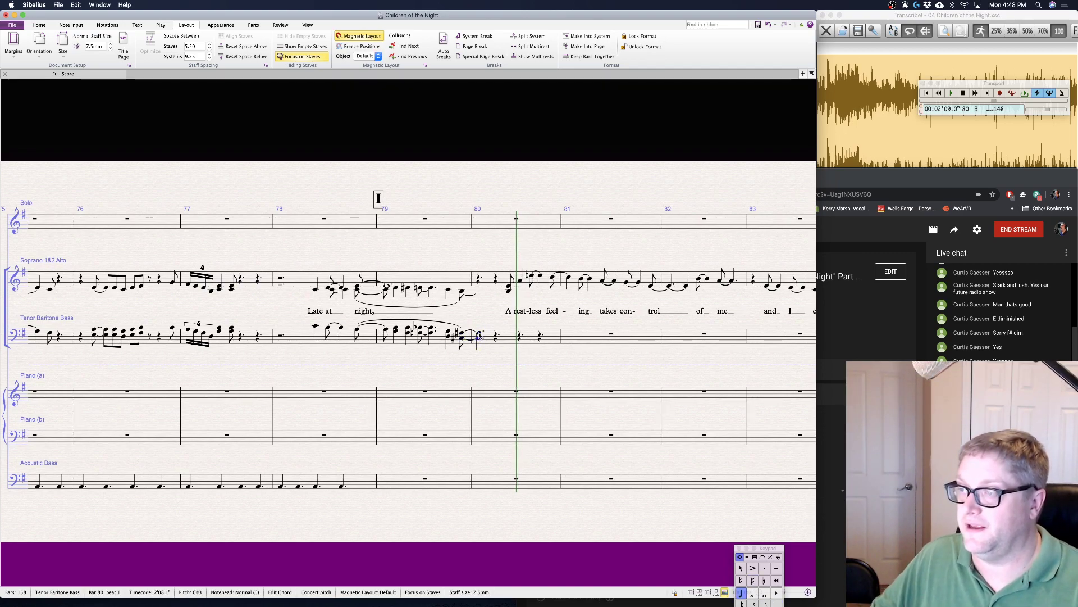
pyautogui.press('Escape')
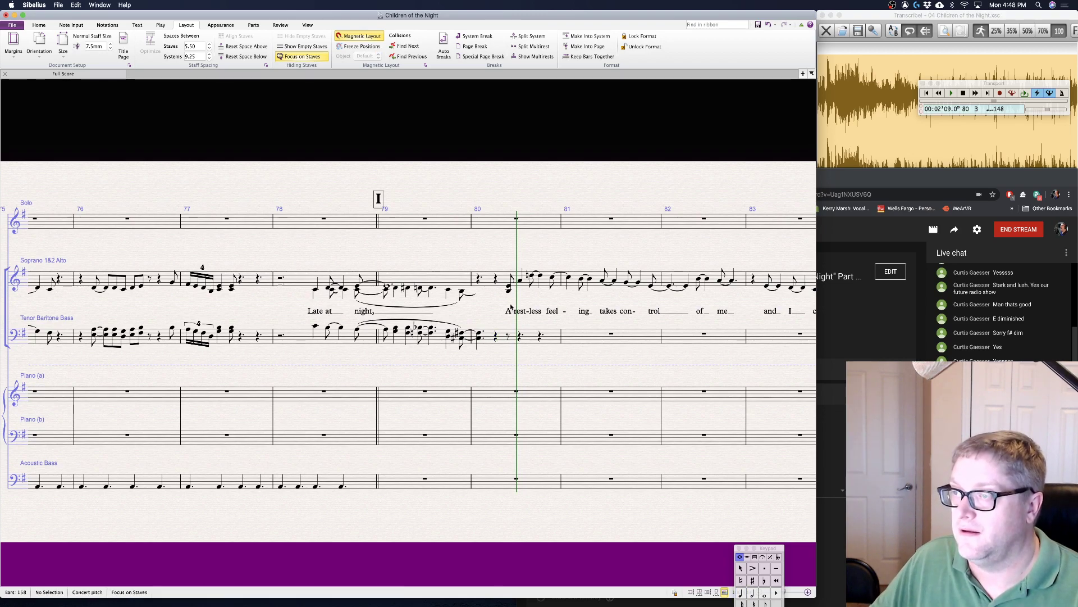
pyautogui.click(477, 278)
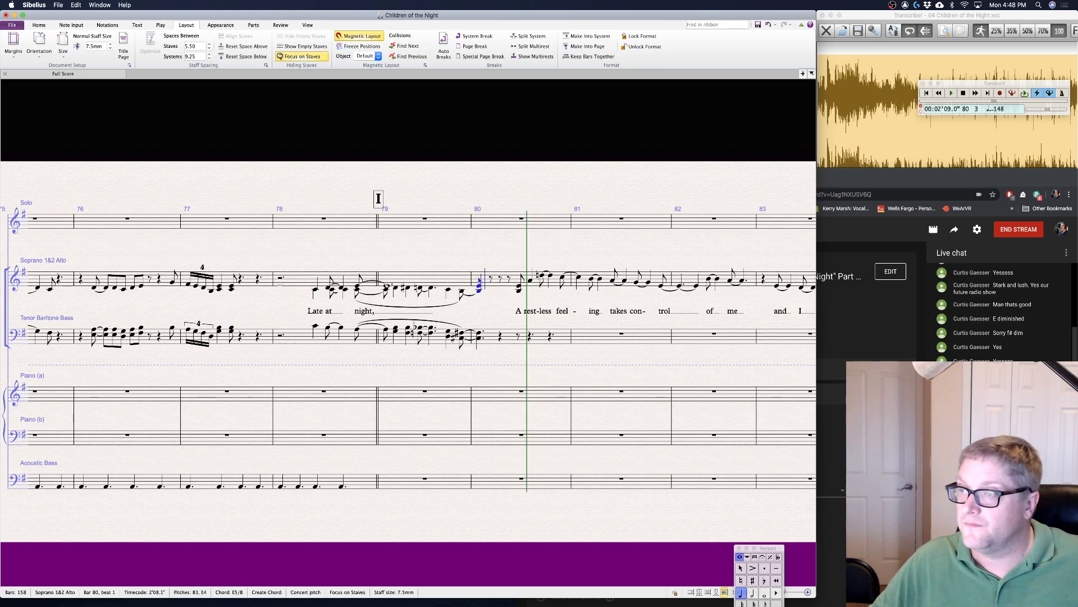
pyautogui.press('Escape')
pyautogui.press('Escape')
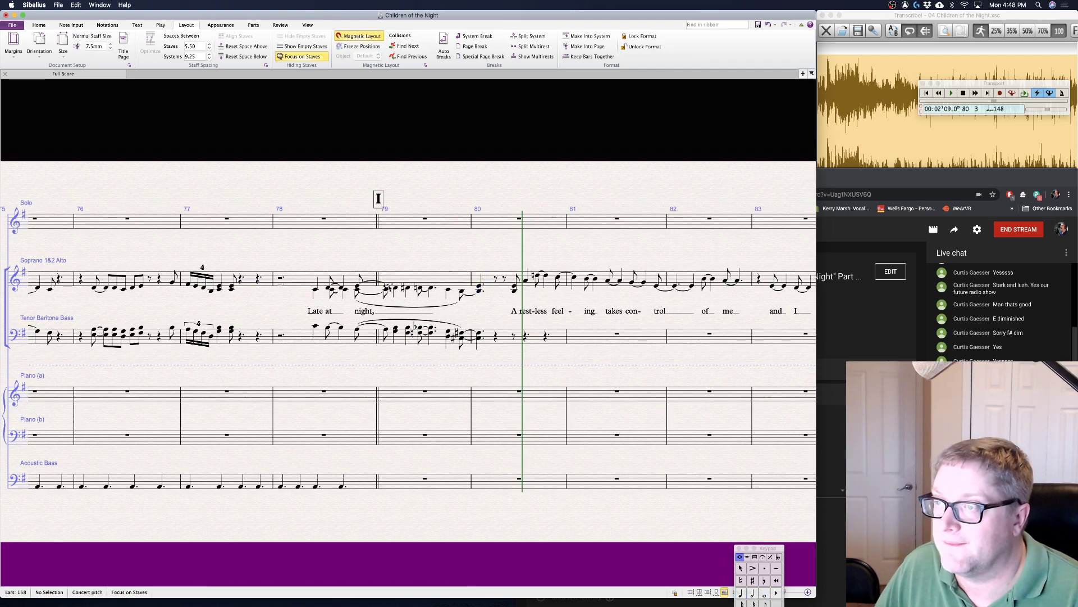
# - Slur the upper Soprano 1&2 Alto notes from bar 79 to bar 80 beat 1 and extend the existing slurs in both vocal staves to that beat
pyautogui.click(388, 287)
pyautogui.click(468, 312)
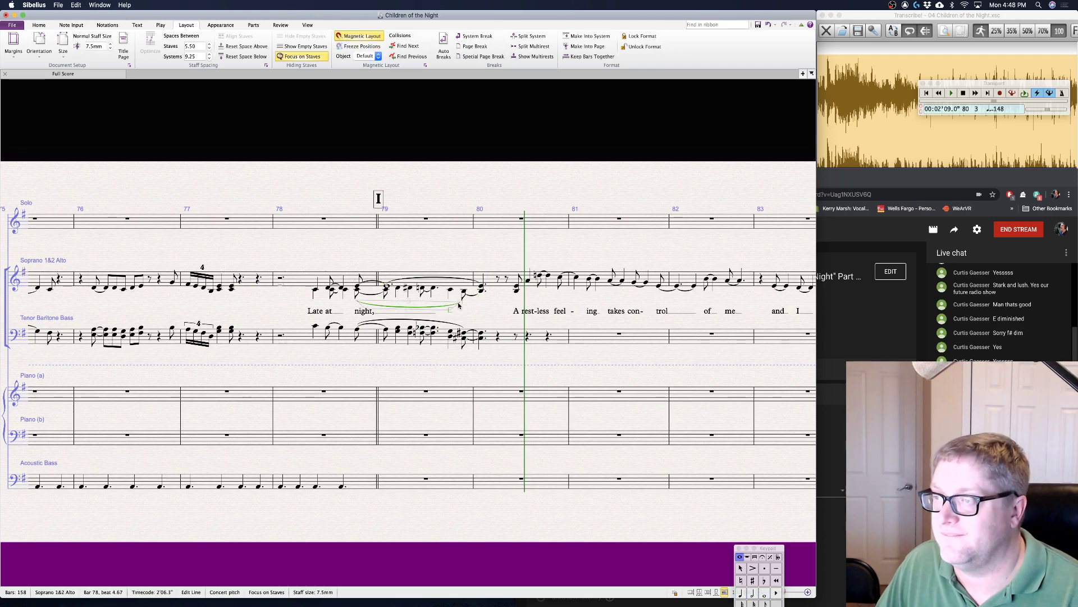
pyautogui.press('Delete')
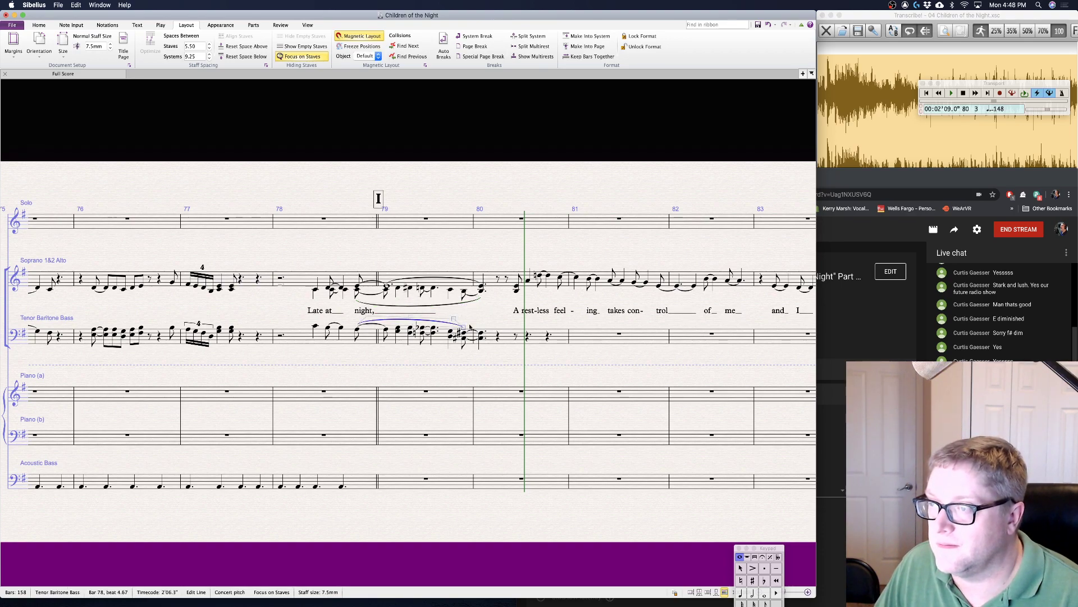
pyautogui.click(481, 329)
pyautogui.press('Escape')
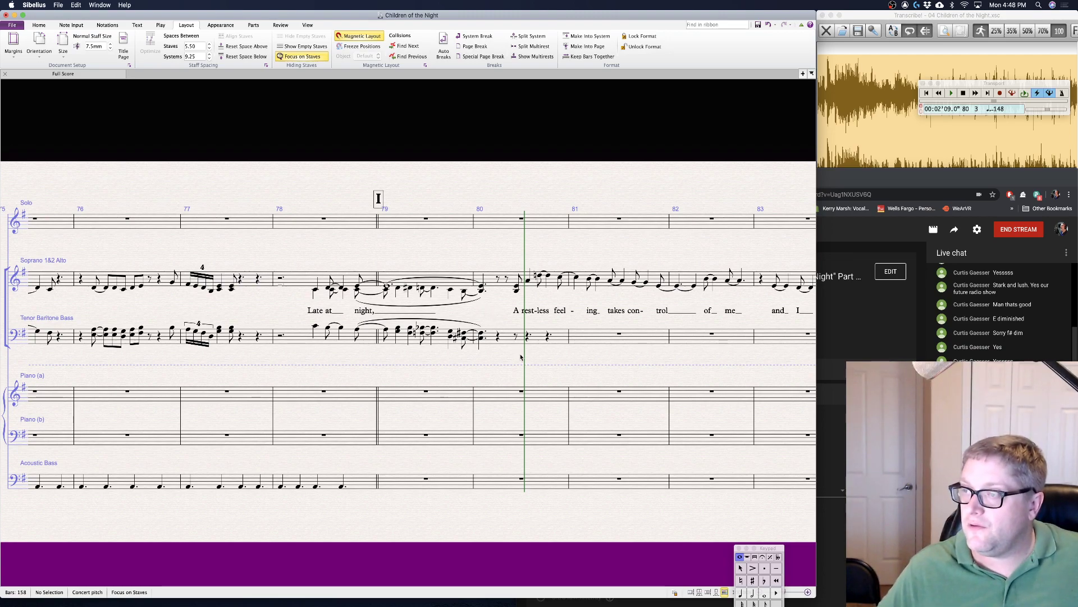
# - Enter the Tenor Baritone Bass chord at bar 80 beat 2.67 and add harmony notes below the Soprano 1&2 Alto A4 on beat 3
pyautogui.click(515, 337)
pyautogui.press('Escape')
pyautogui.press('Escape')
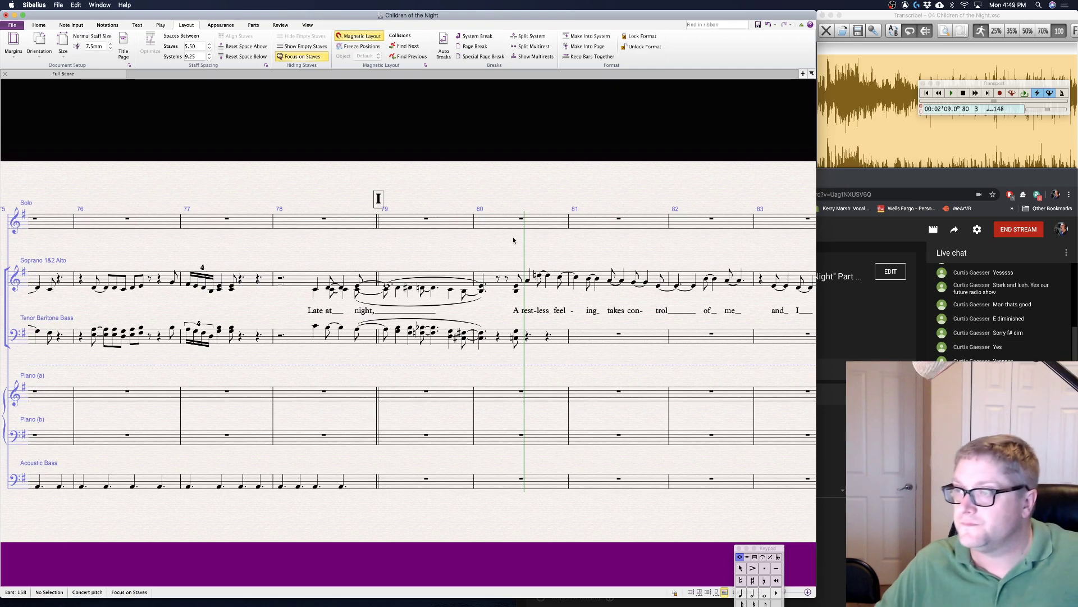
pyautogui.click(528, 282)
pyautogui.hotkey('shift', '5')
pyautogui.press('Escape')
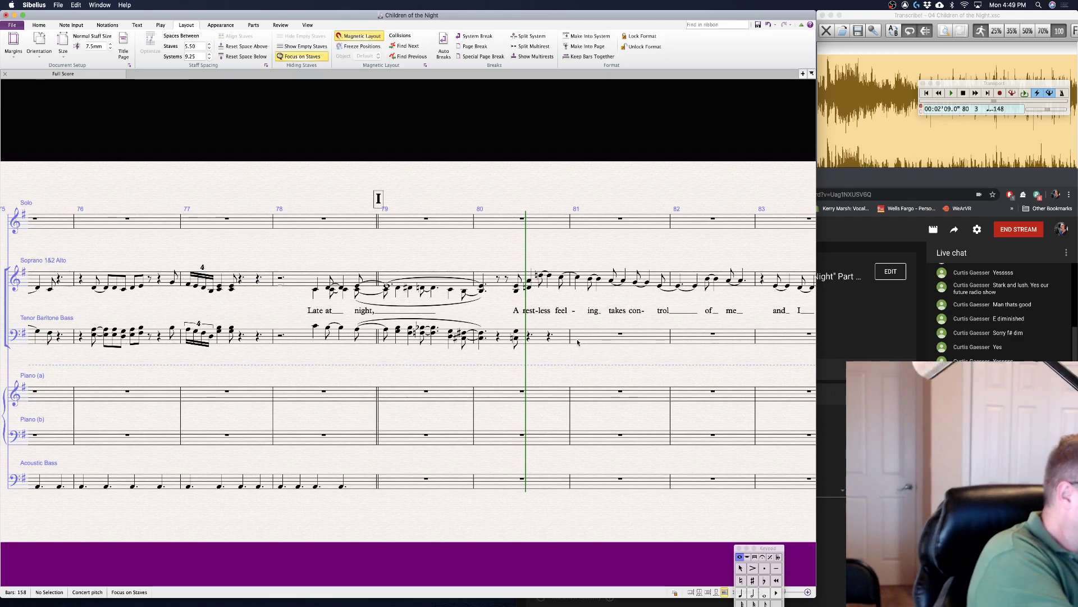
# - Enter a Tenor Baritone Bass chord including B2 and G3 on bar 80 beat 3 and merge the Soprano 1&2 Alto eighth rests into a quarter rest
pyautogui.click(528, 337)
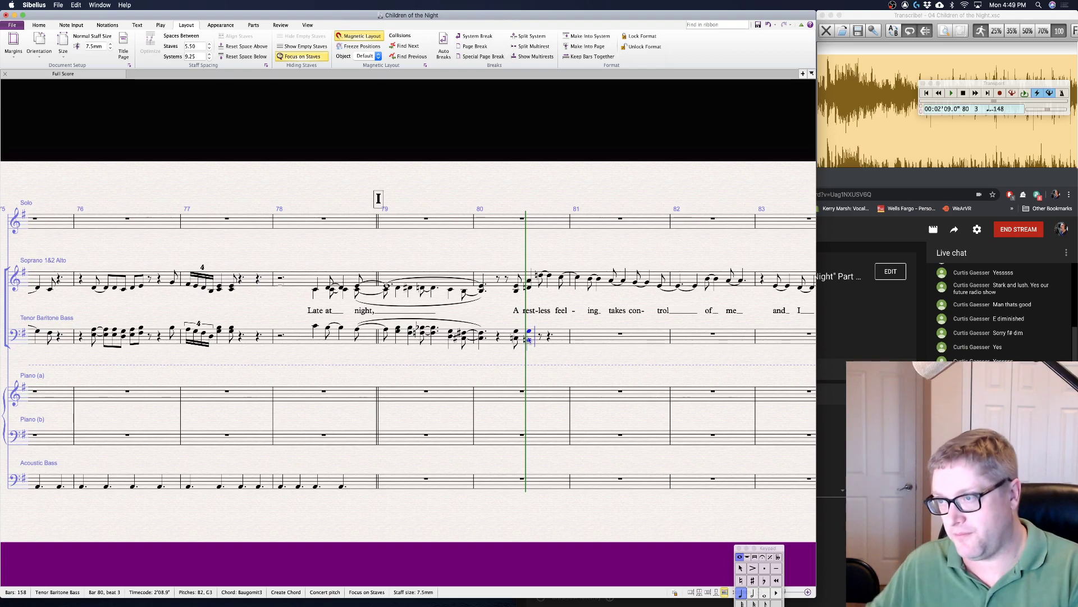
pyautogui.press('Escape')
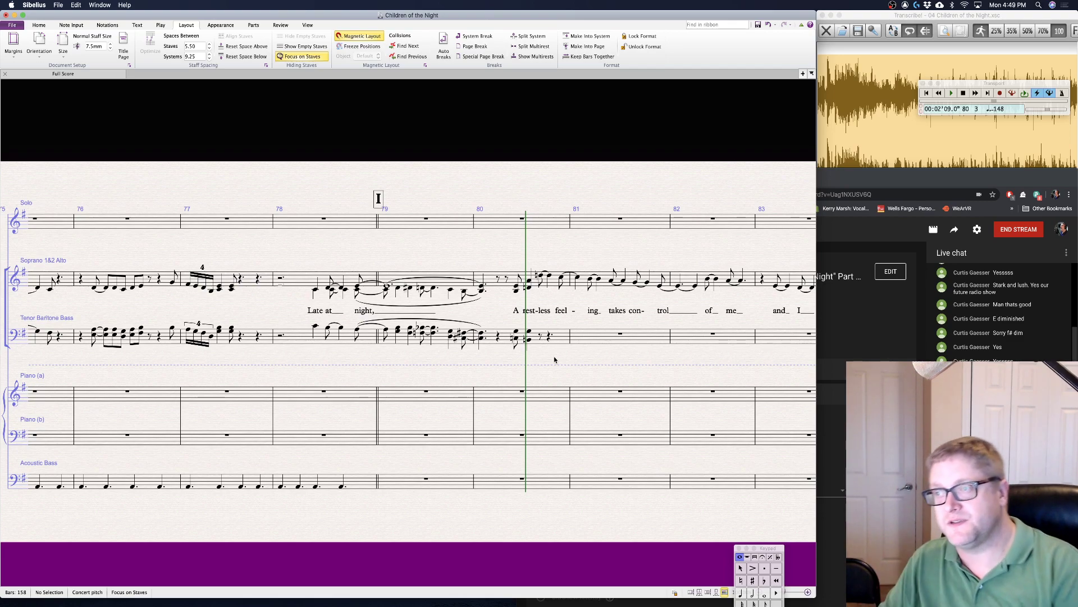
pyautogui.click(497, 279)
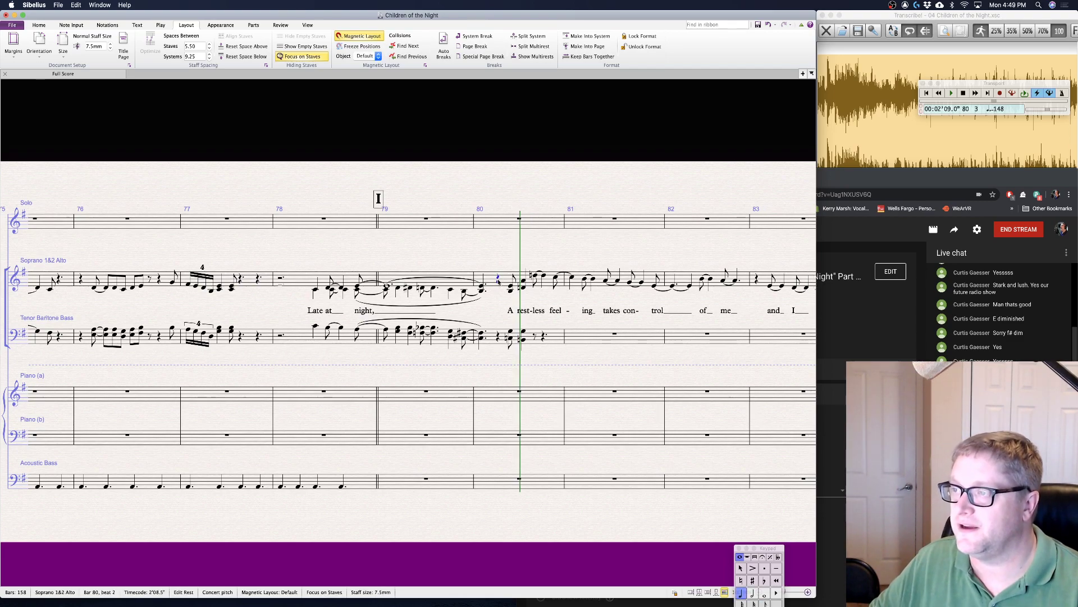
pyautogui.press('Escape')
# - Enter a tied Tenor Baritone Bass chord including Bb2 and G3 at bar 80 beat 3.67 and harmonize the tied Soprano 1&2 Alto D5s above it
pyautogui.hscroll(3, 497, 352)
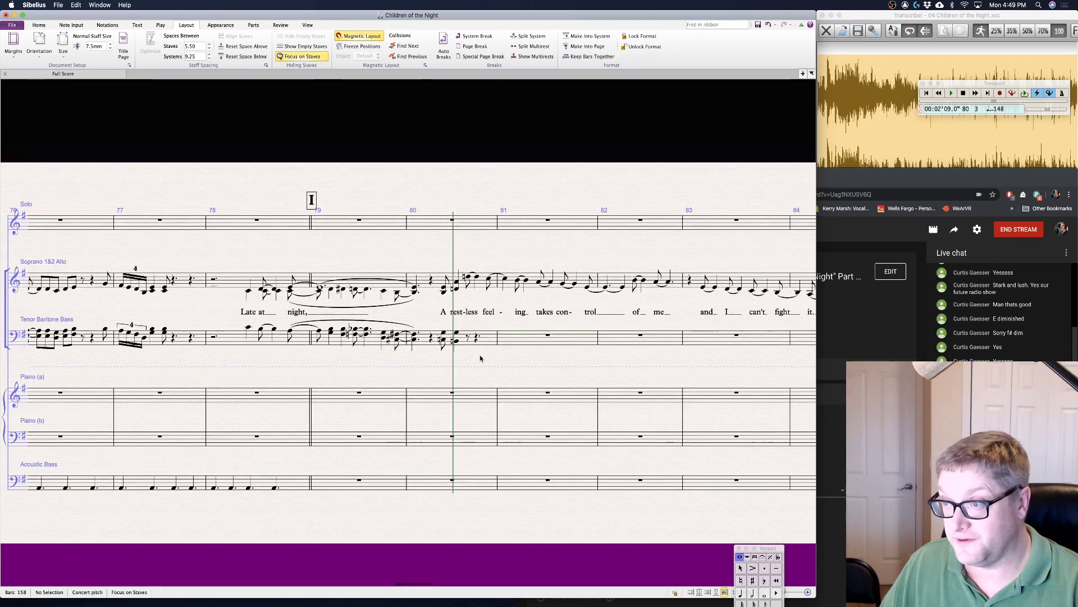
pyautogui.hscroll(2, 480, 362)
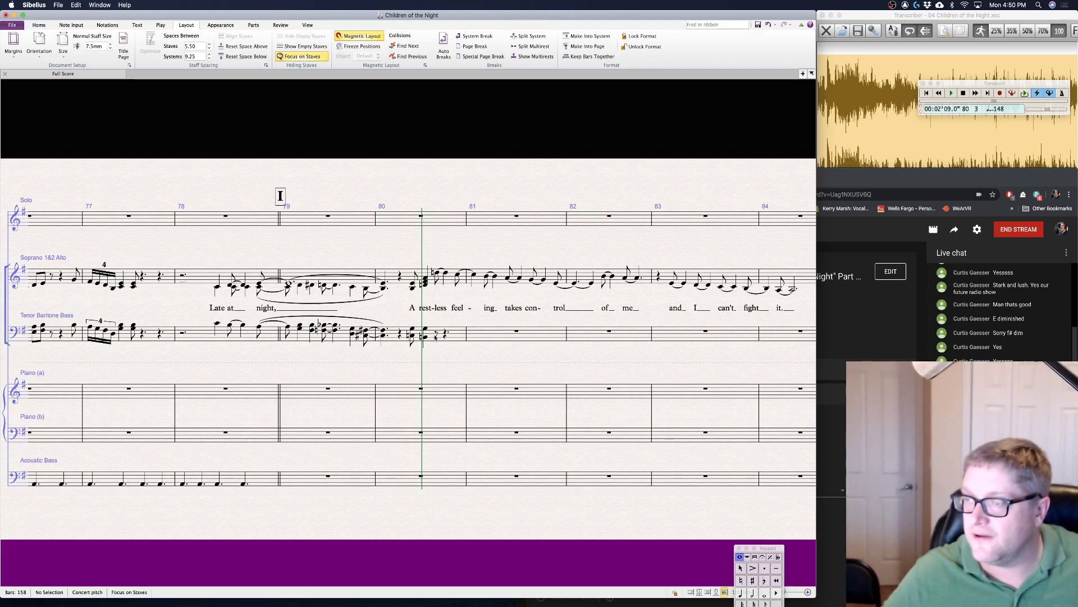
pyautogui.click(438, 335)
pyautogui.press('KP_Enter')
pyautogui.press('KP_4')
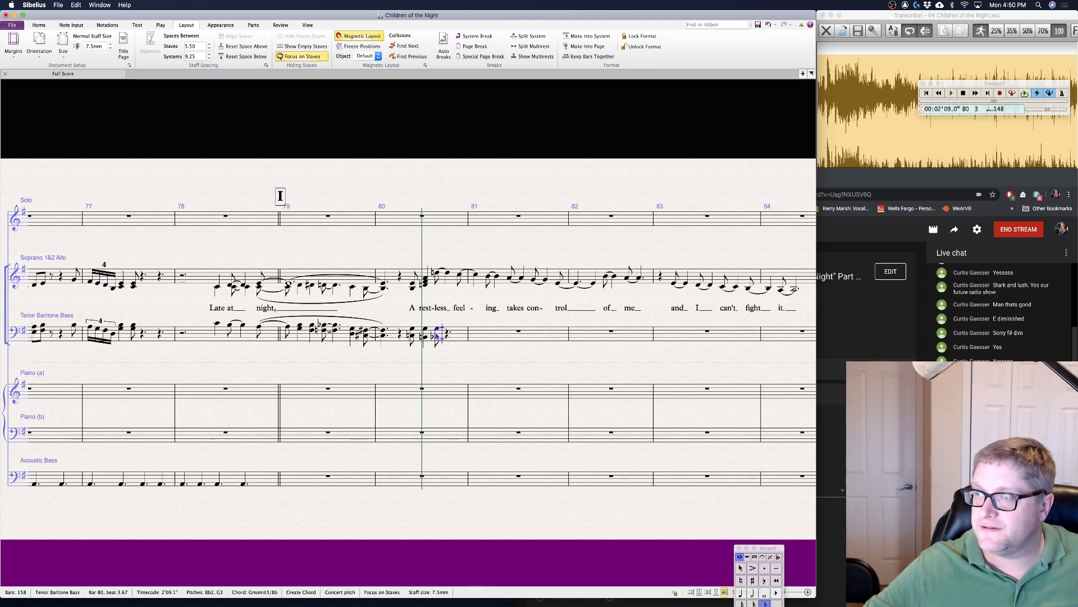
pyautogui.click(437, 274)
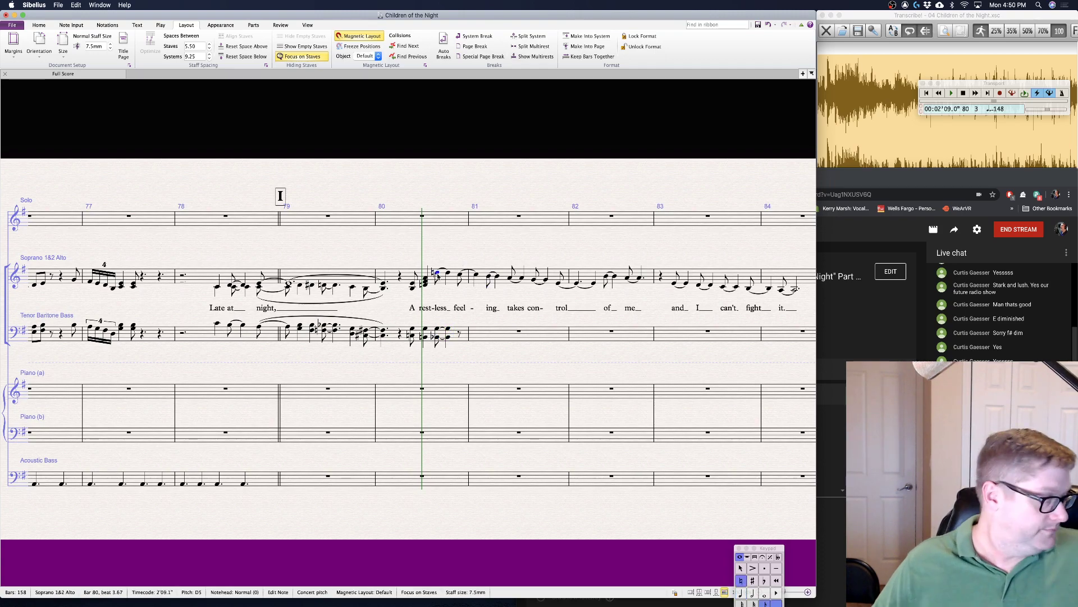
pyautogui.press('KP_Enter')
pyautogui.click(488, 251)
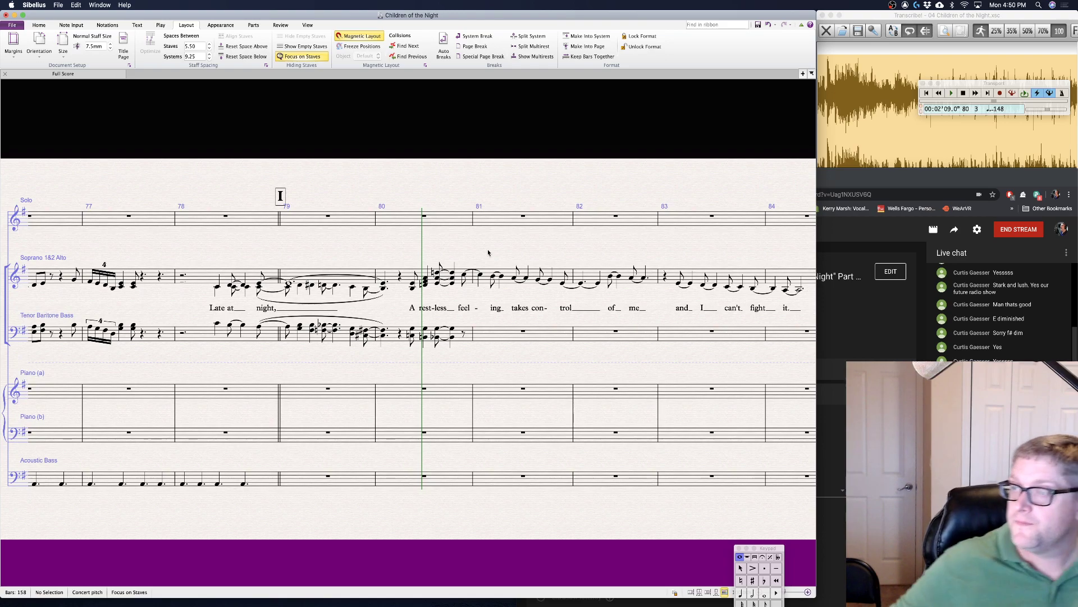
# - At bar 80 beat 4.67, enter Tenor Baritone Bass A2 and F3 and add E4 and G4 under Soprano 1&2 Alto C5, tying both chords into bar 81
pyautogui.click(463, 334)
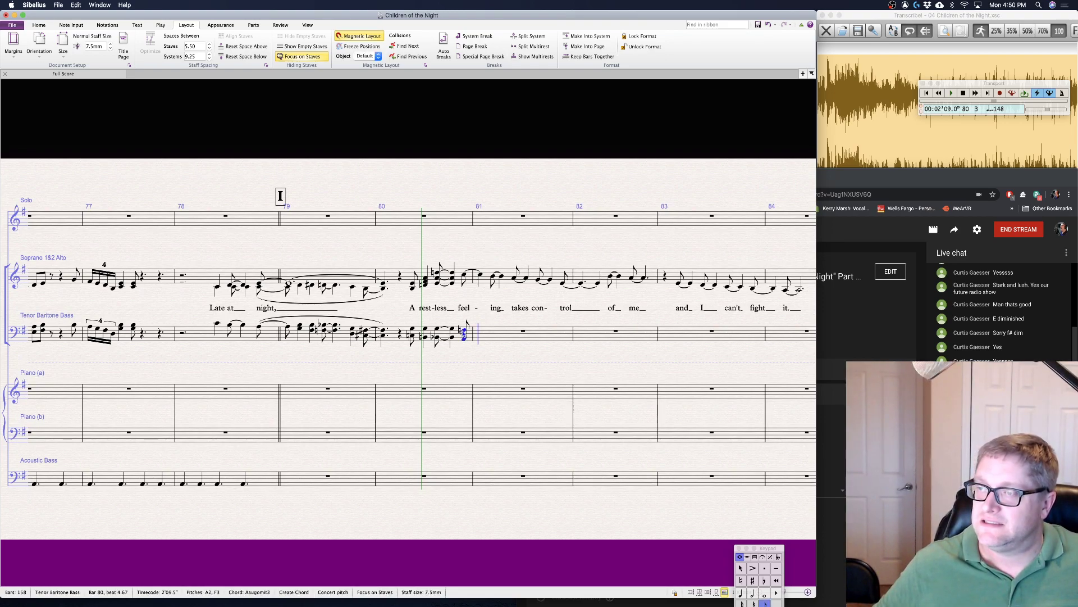
pyautogui.press('Return')
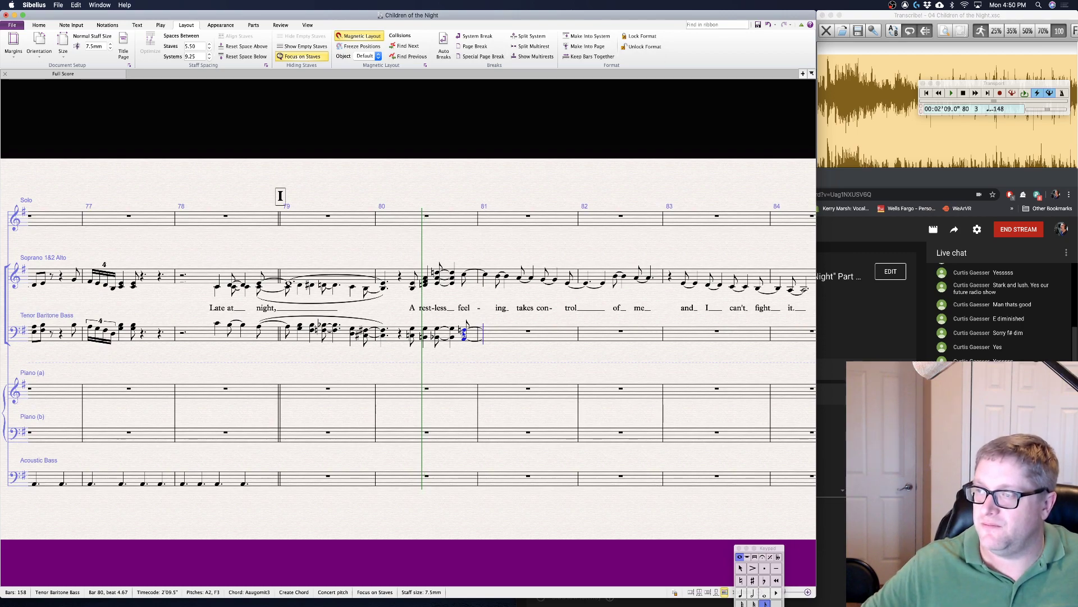
pyautogui.press('Escape')
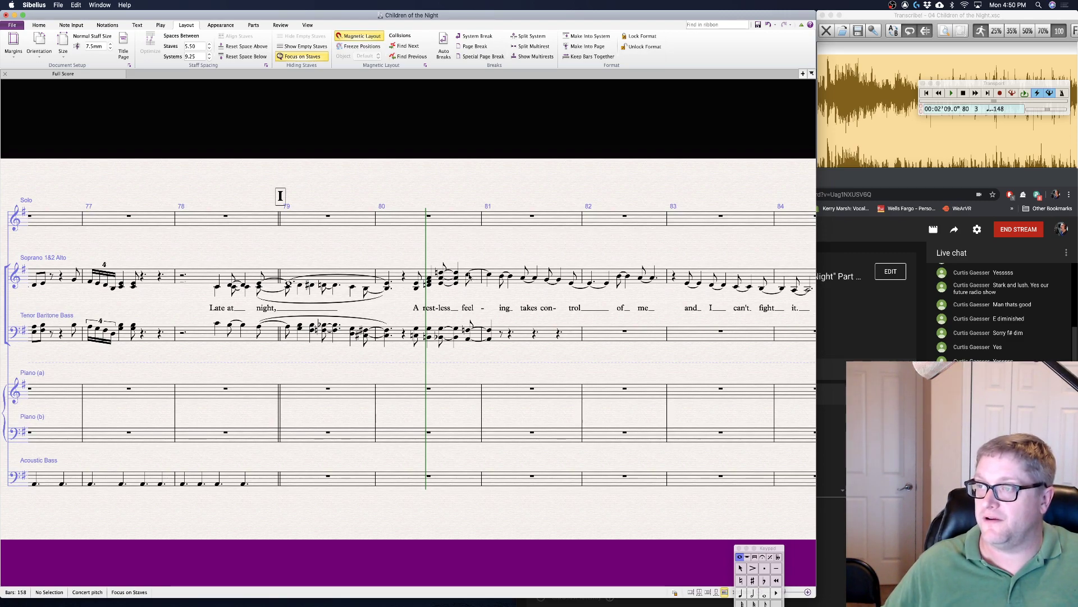
pyautogui.click(469, 278)
pyautogui.press('Right')
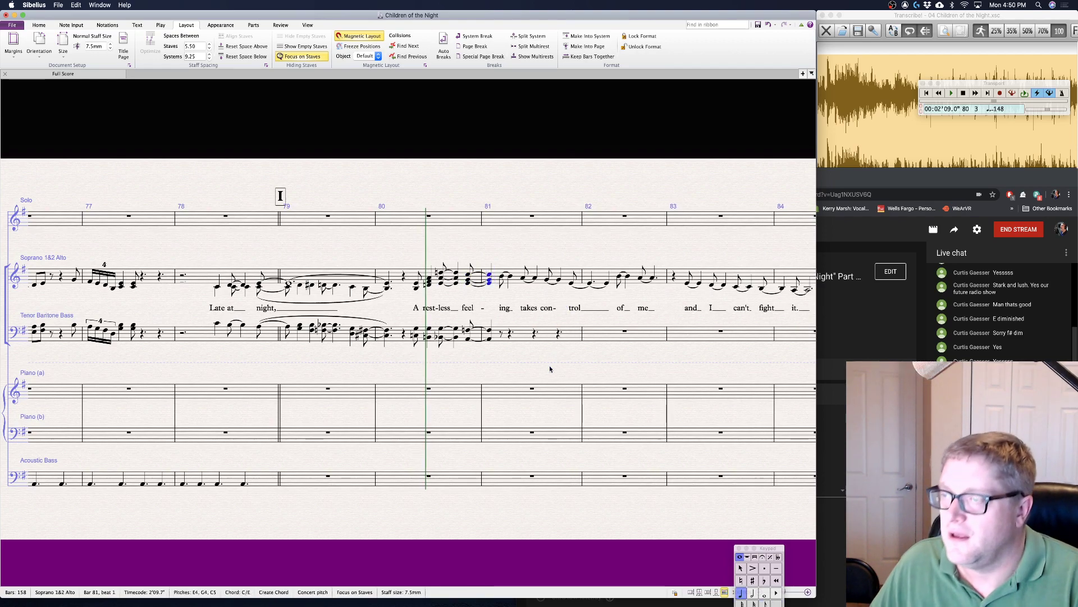
pyautogui.press('Escape')
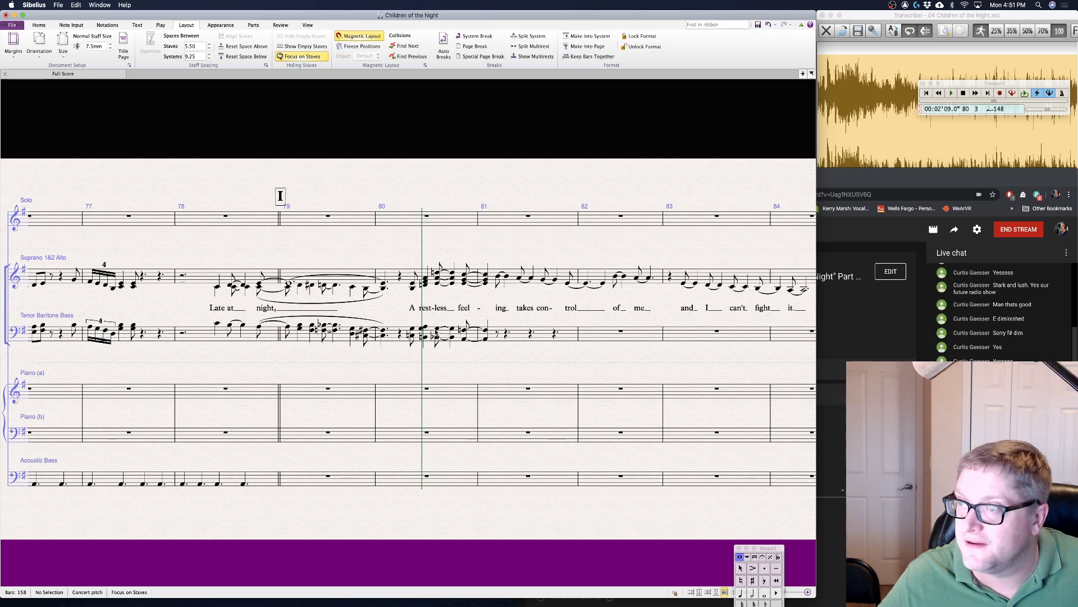
# - Complete the tied Tenor Baritone Bass chords by adding C4 at bar 80 beat 3.67 and D4 at bar 80 beat 4.67
pyautogui.click(438, 329)
pyautogui.click(437, 328)
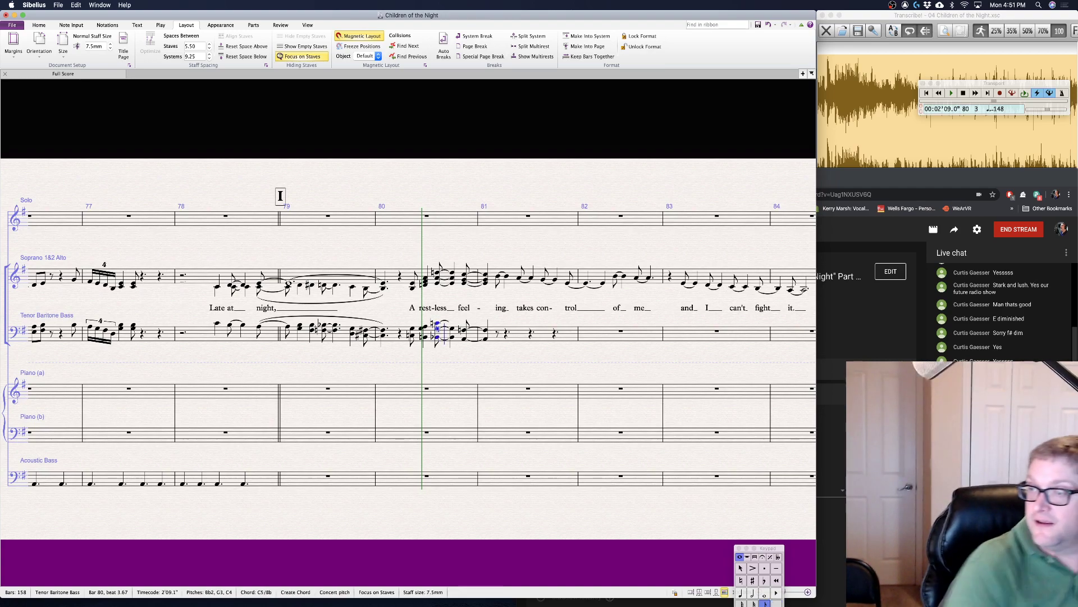
pyautogui.press('Right')
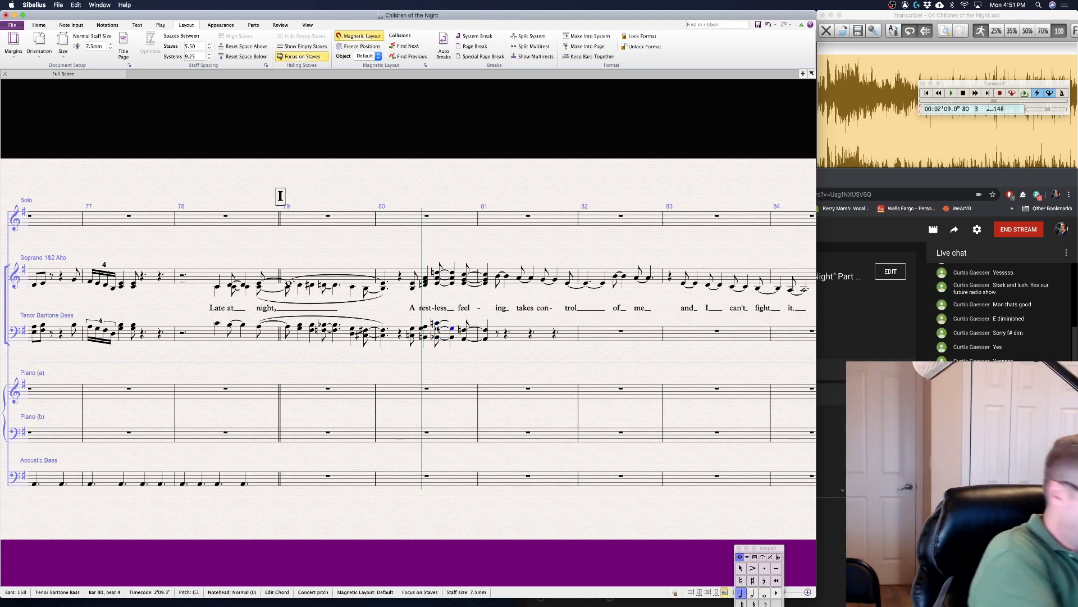
pyautogui.press('Escape')
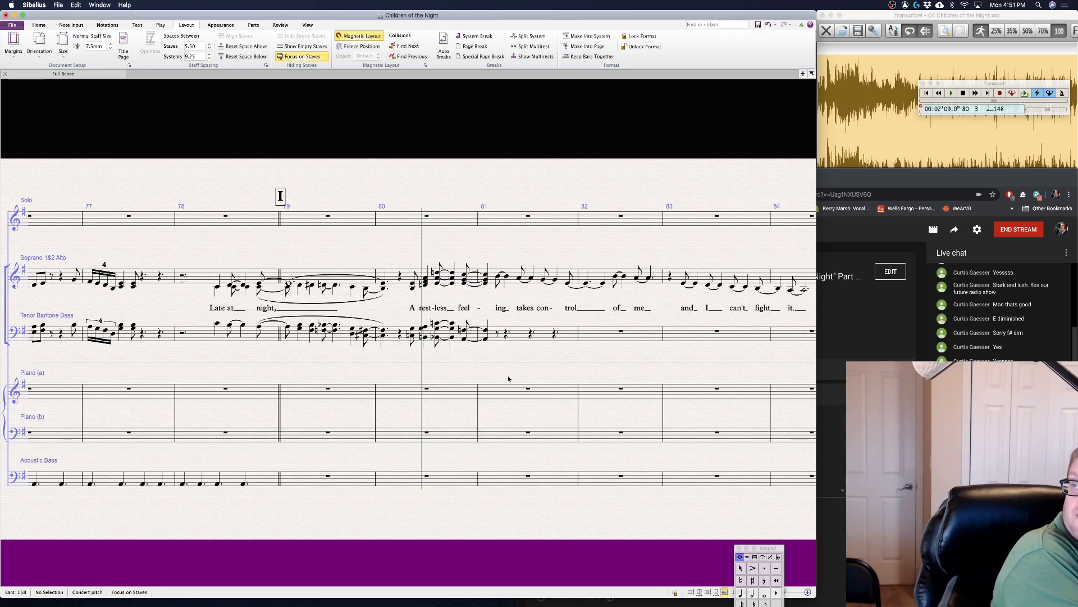
pyautogui.click(464, 330)
pyautogui.press('n')
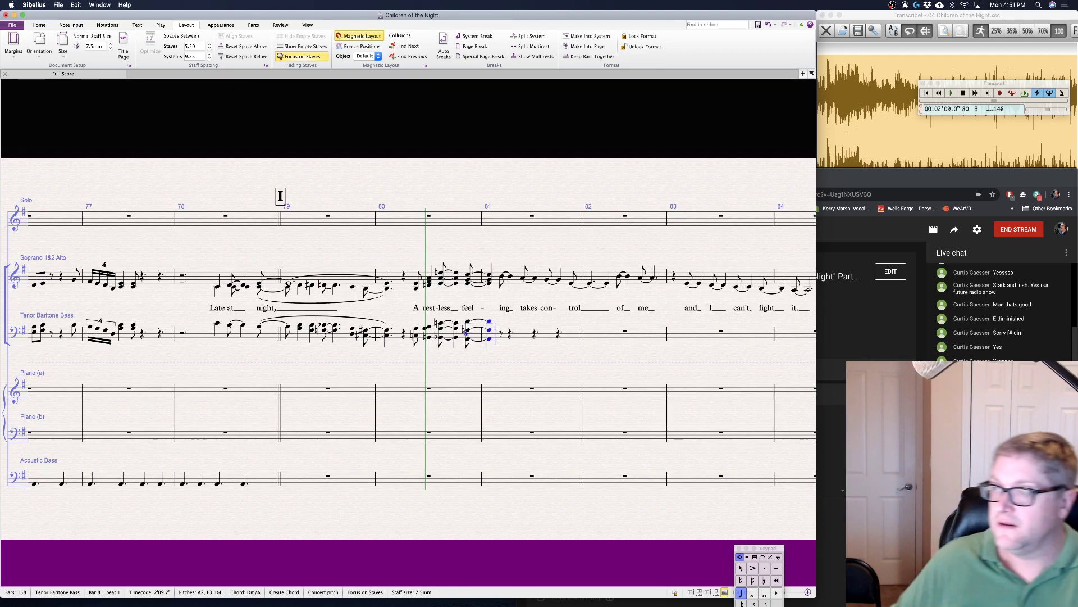
pyautogui.click(514, 375)
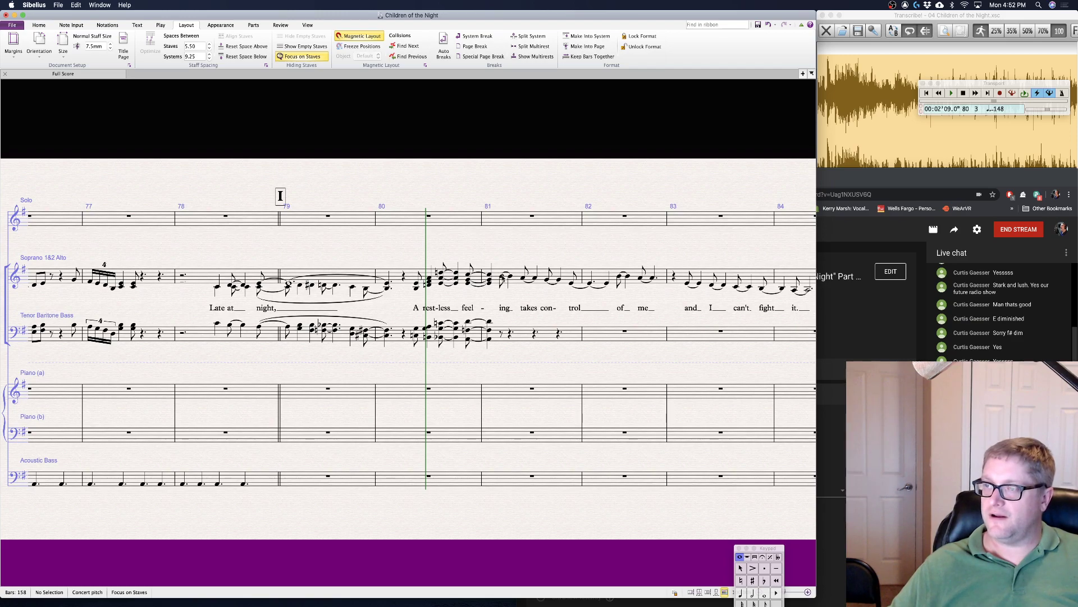
# - At bar 81 beat 1.67, add E4 and G4 under the tied Soprano 1&2 Alto B4s and enter tied Tenor Baritone Bass chords D2, F3, C4
pyautogui.click(501, 276)
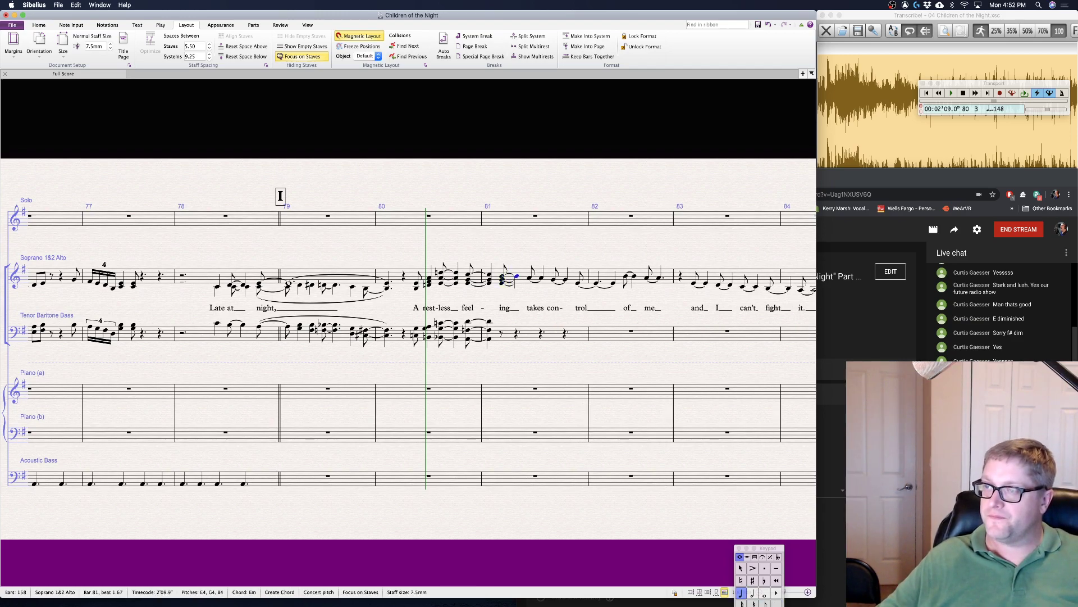
pyautogui.press('Right')
pyautogui.press('Escape')
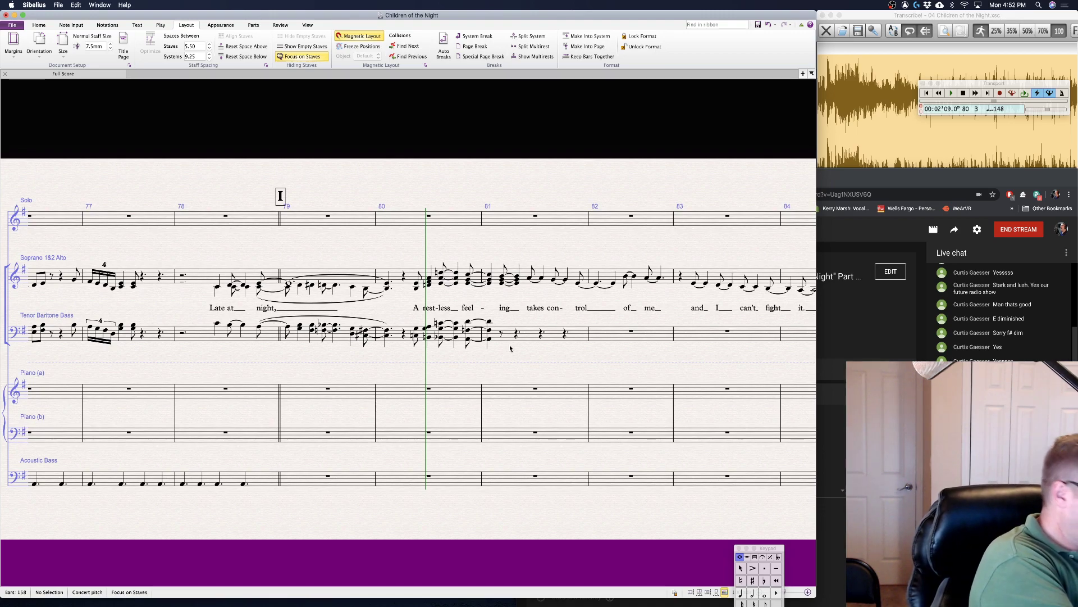
pyautogui.click(501, 336)
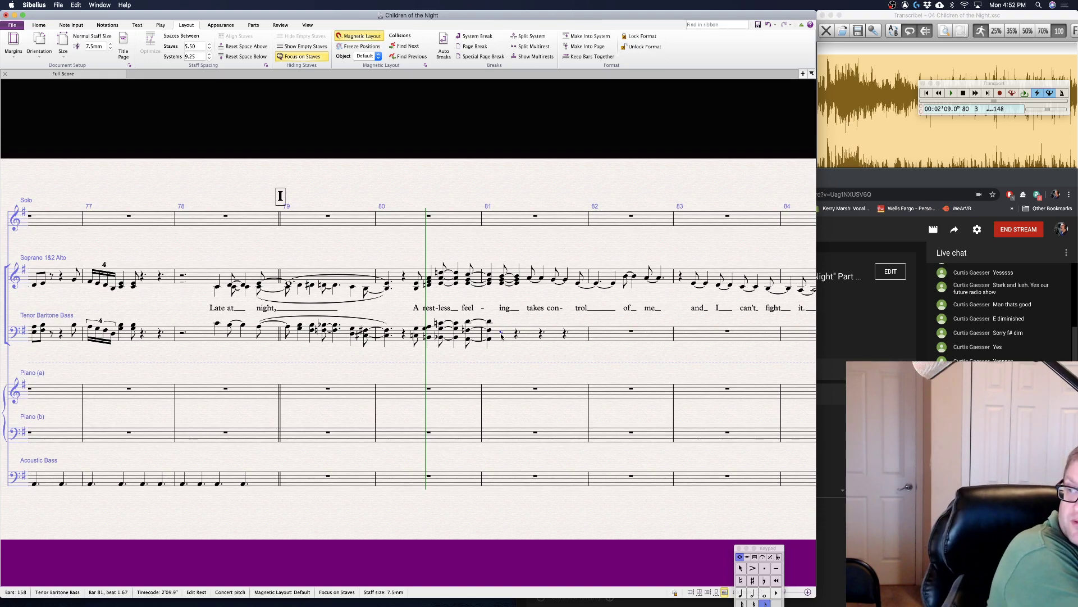
pyautogui.press('Right')
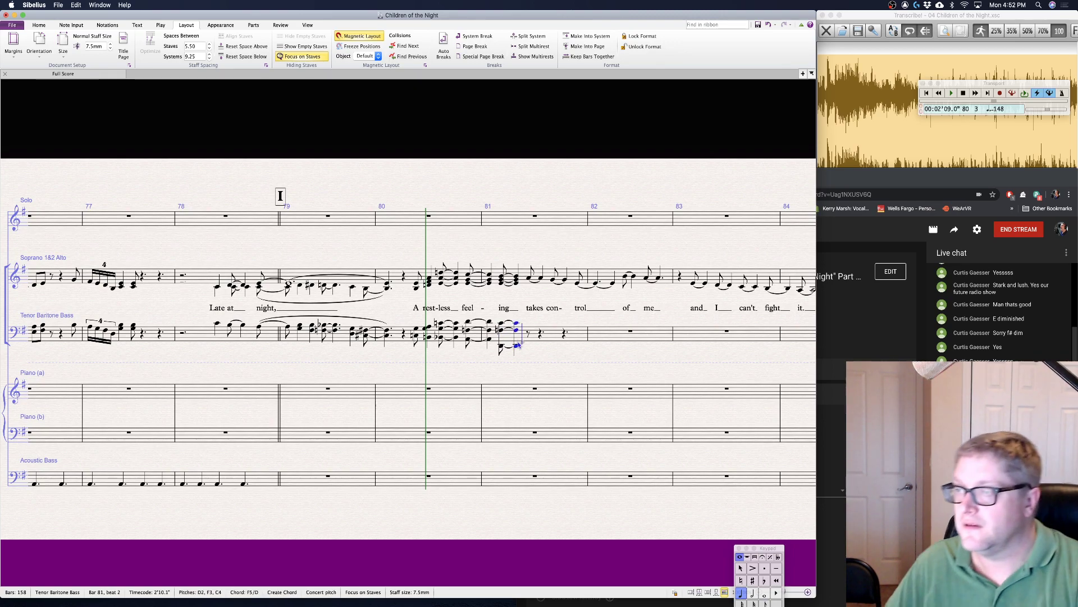
pyautogui.click(549, 366)
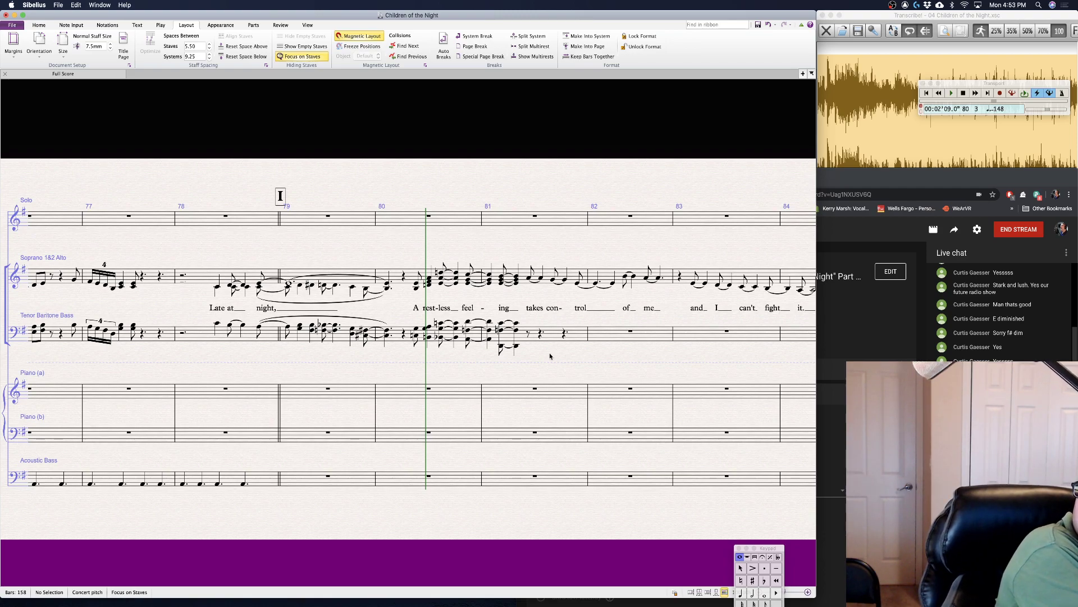
# - At bar 81 beat 2.67, enter tied Tenor Baritone Bass chords E2, G3, B3 and add D4 and F#4 under the Soprano 1&2 Alto A4s
pyautogui.click(528, 333)
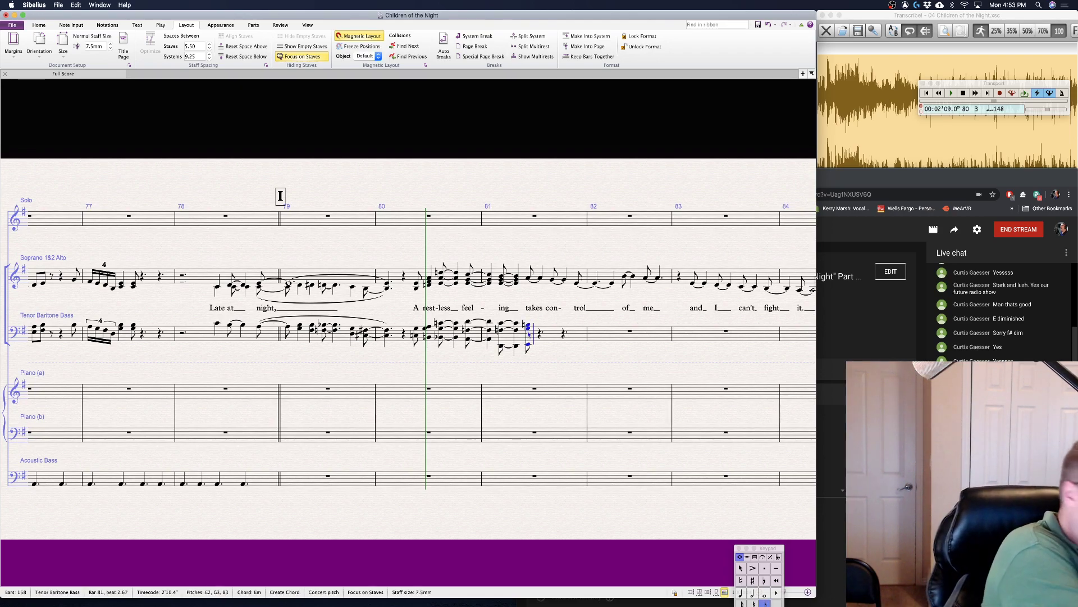
pyautogui.press('Right')
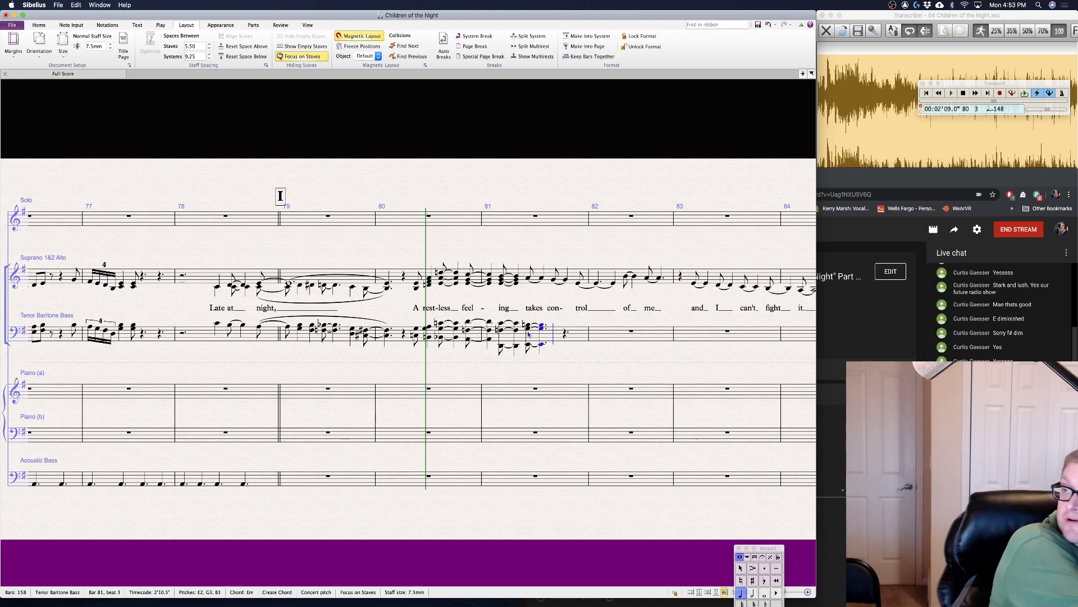
pyautogui.press('Escape')
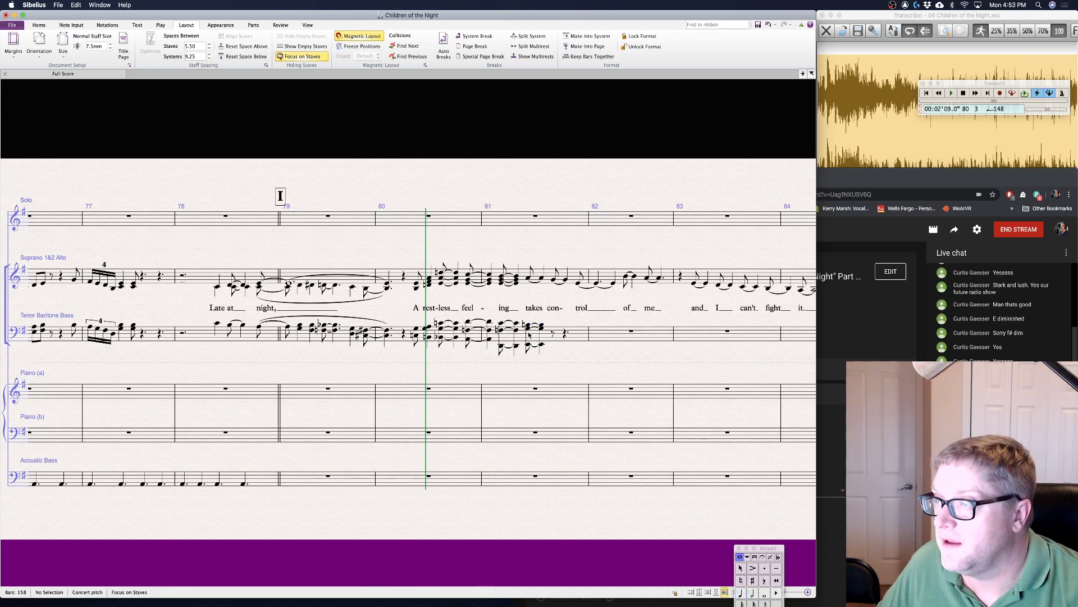
pyautogui.click(529, 278)
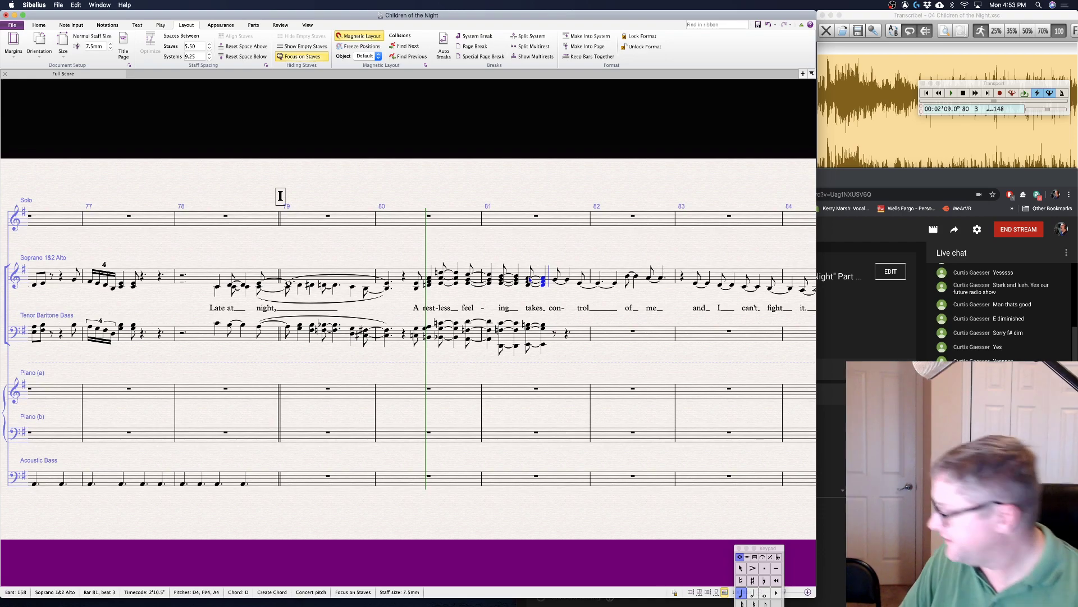
pyautogui.click(562, 301)
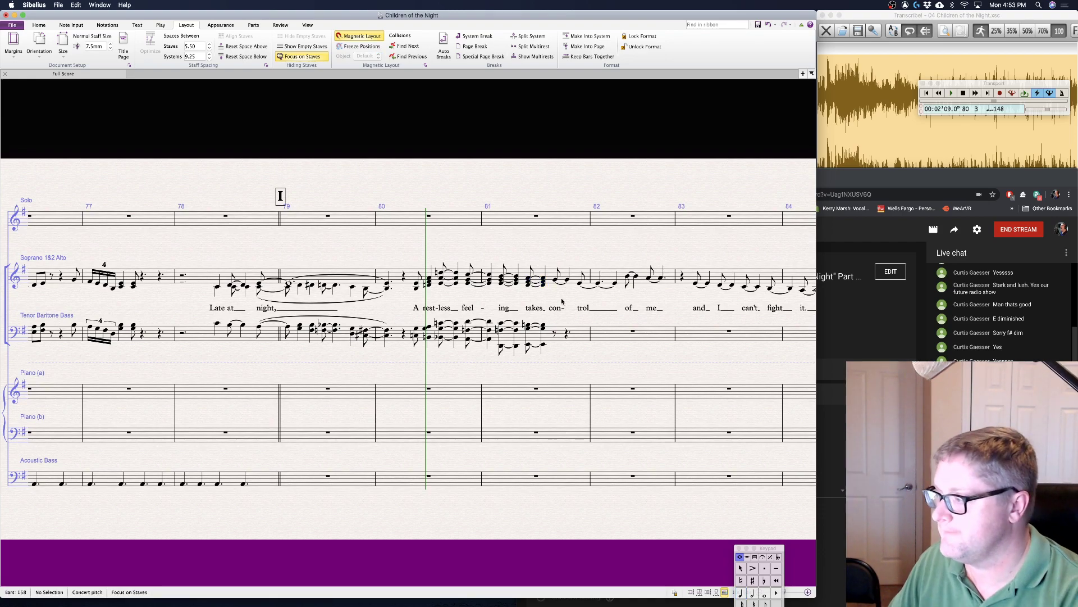
# - Harmonize the tied Soprano 1&2 Alto G4s at bar 81 beats 3.67 and 4 with E4 and C4 below
pyautogui.hscroll(3, 551, 357)
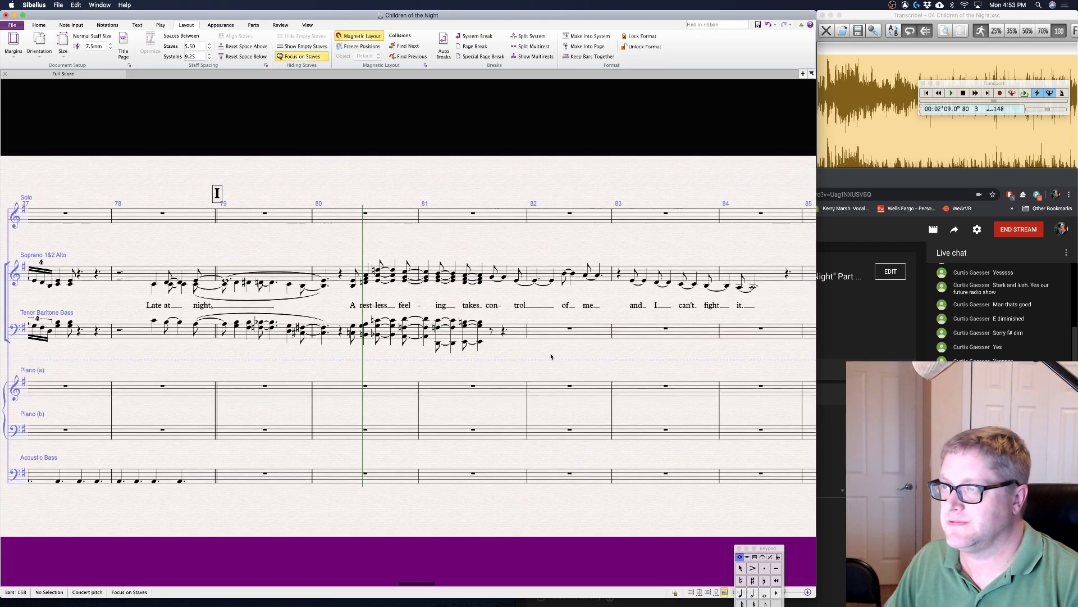
pyautogui.hscroll(2, 553, 354)
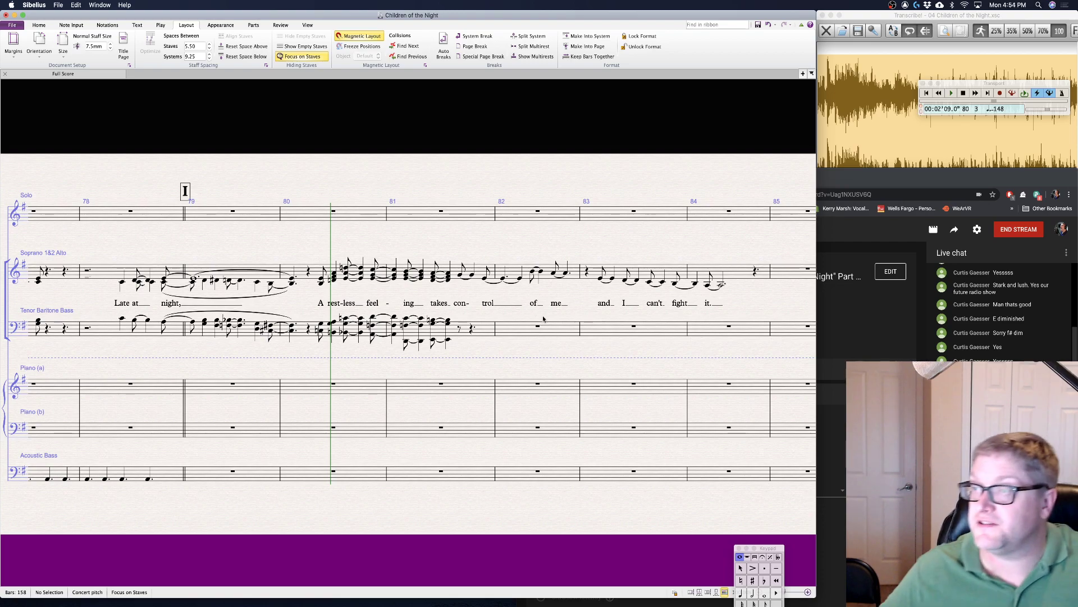
pyautogui.click(461, 276)
pyautogui.hotkey('shift', '3')
pyautogui.hotkey('shift', '3')
pyautogui.click(475, 275)
pyautogui.hotkey('shift', '3')
pyautogui.hotkey('shift', '3')
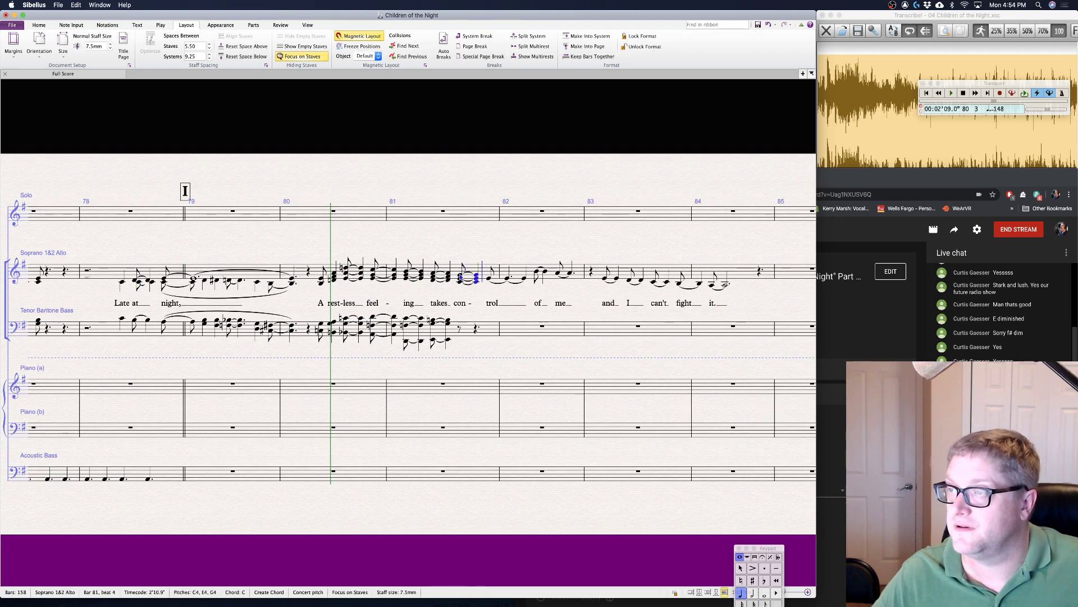
pyautogui.press('Escape')
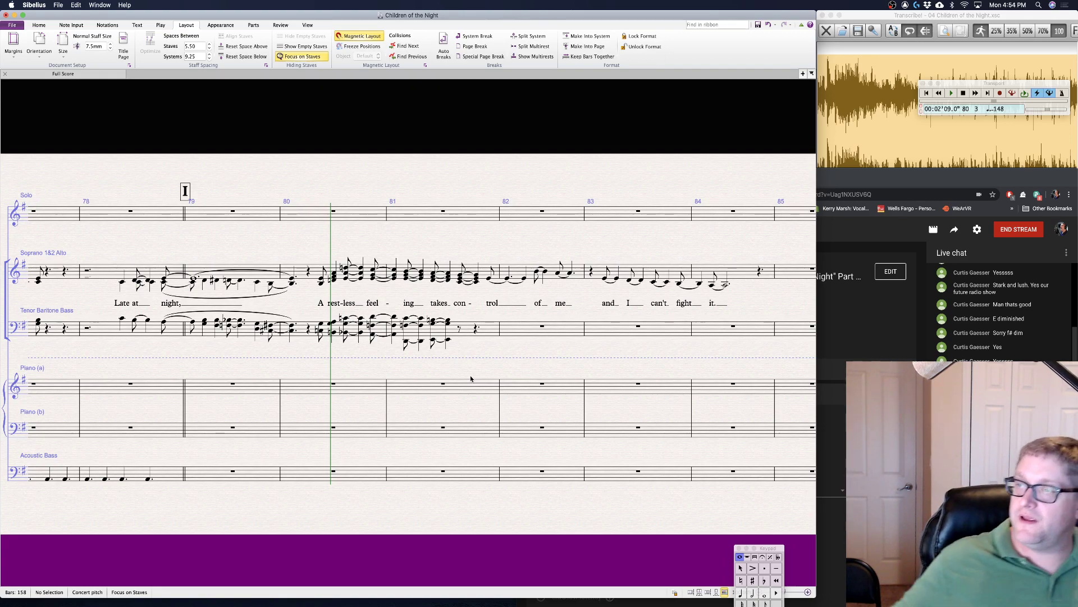
# - Enter a Tenor Baritone Bass chord on bar 81 beat 3.67 and tie it to the same chord on beat 4
pyautogui.click(460, 332)
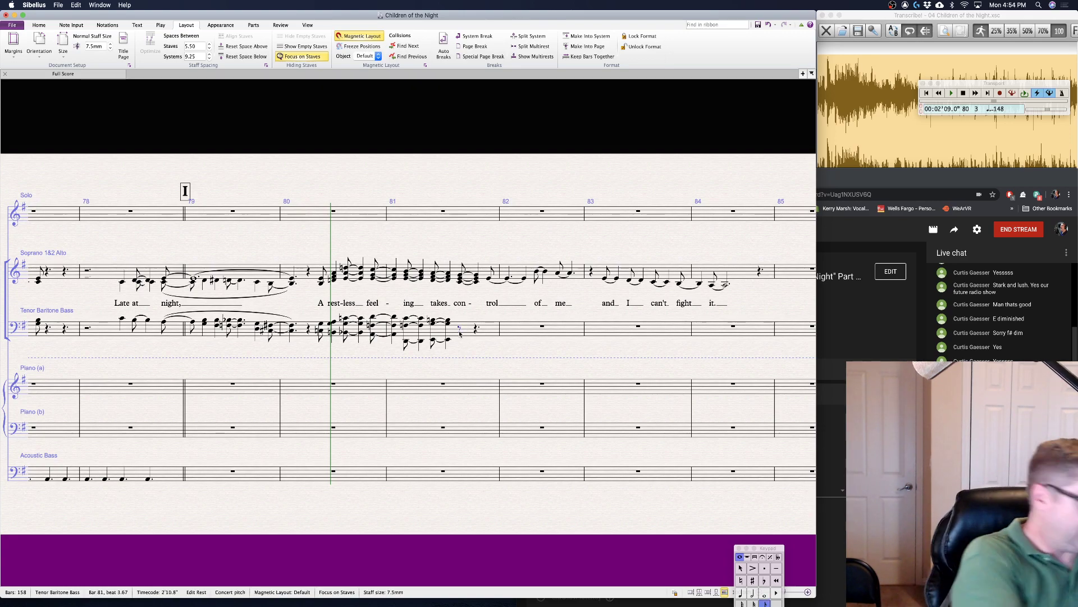
pyautogui.press('KP_Enter')
pyautogui.press('Right')
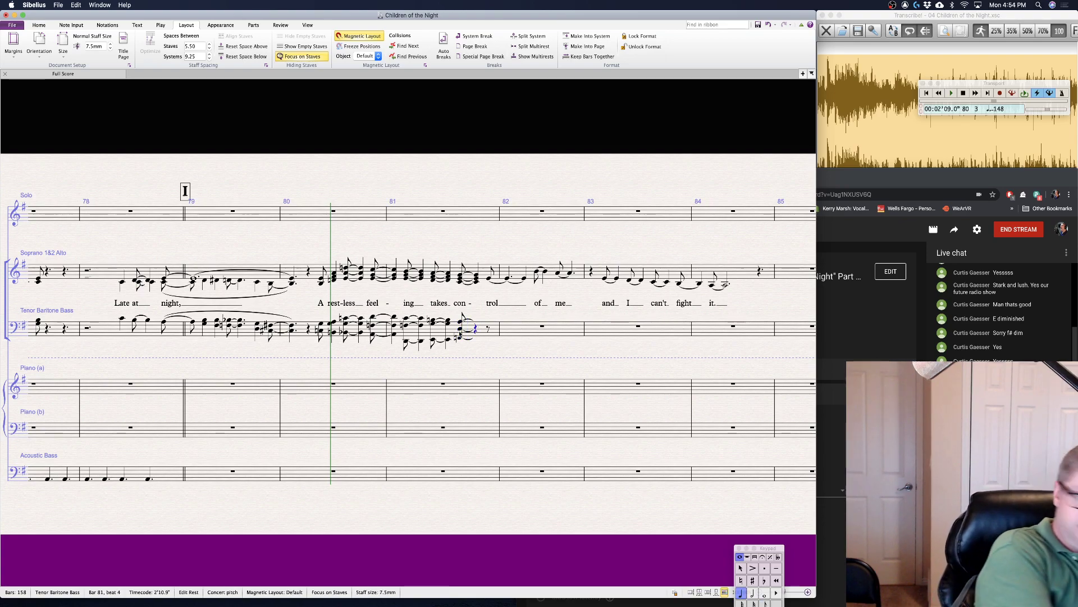
pyautogui.press('Escape')
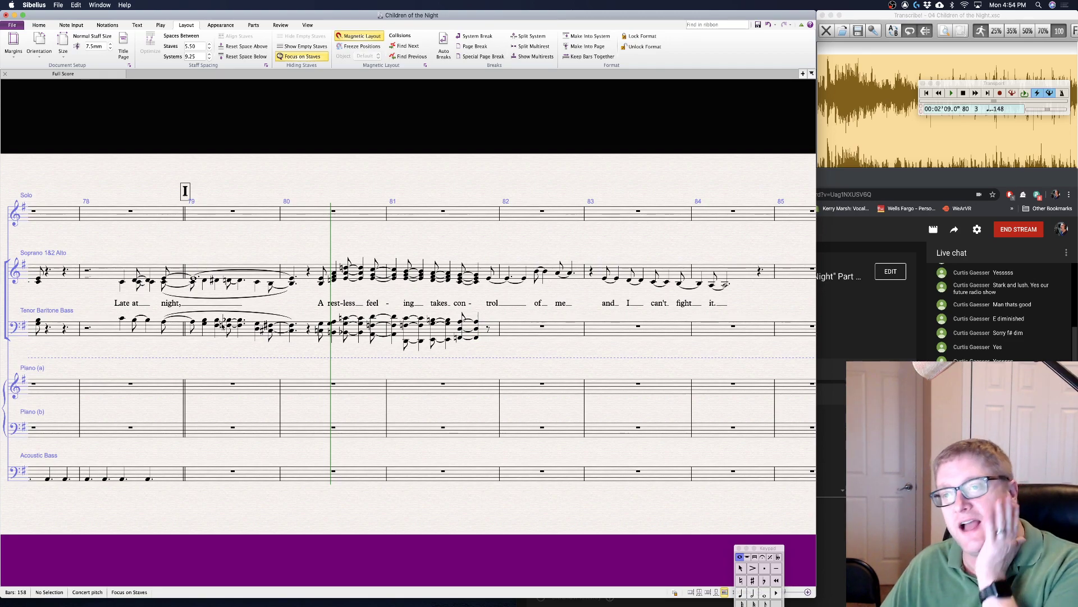
# - Add an Ami chord symbol above the Soprano 1&2 Alto note at bar 78 beat 4.67, on the word "night"
pyautogui.click(122, 283)
pyautogui.click(164, 281)
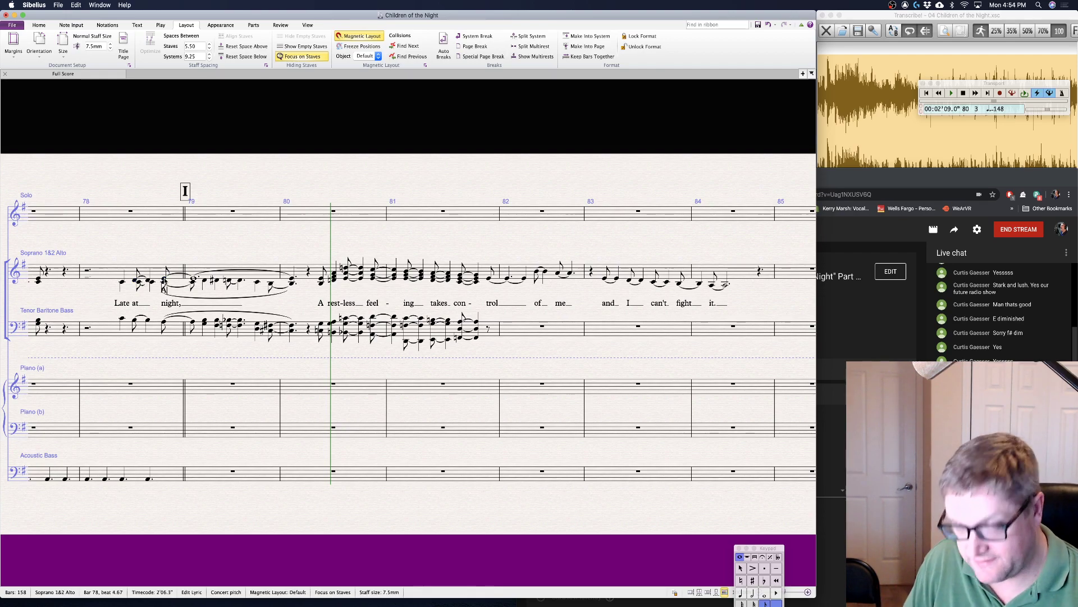
pyautogui.press('super+shift+n')
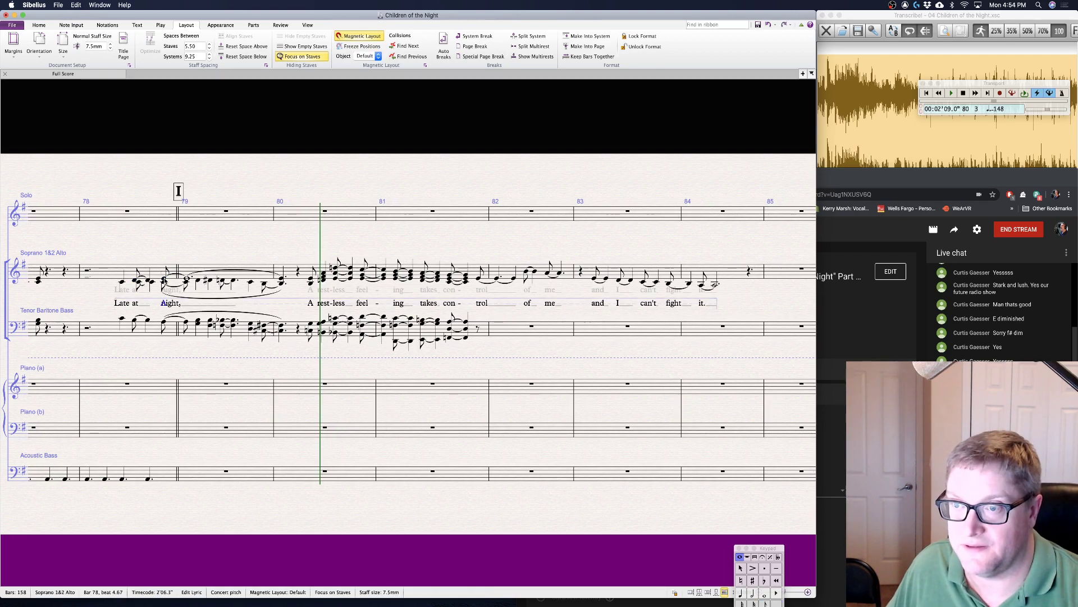
pyautogui.press('super+z')
pyautogui.press('super+k')
pyautogui.write('Ami')
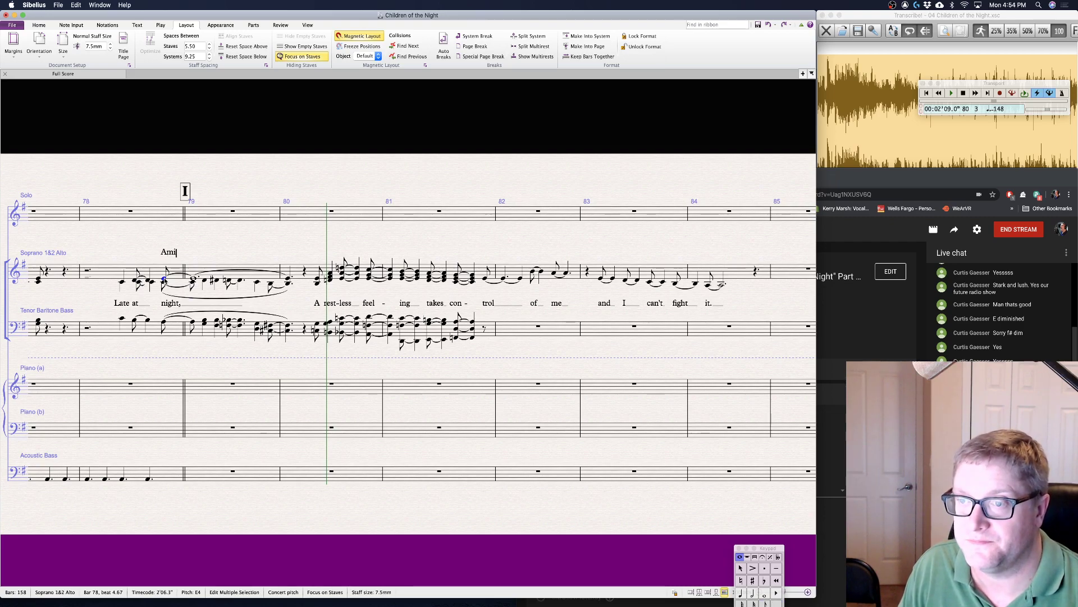
pyautogui.press('Escape')
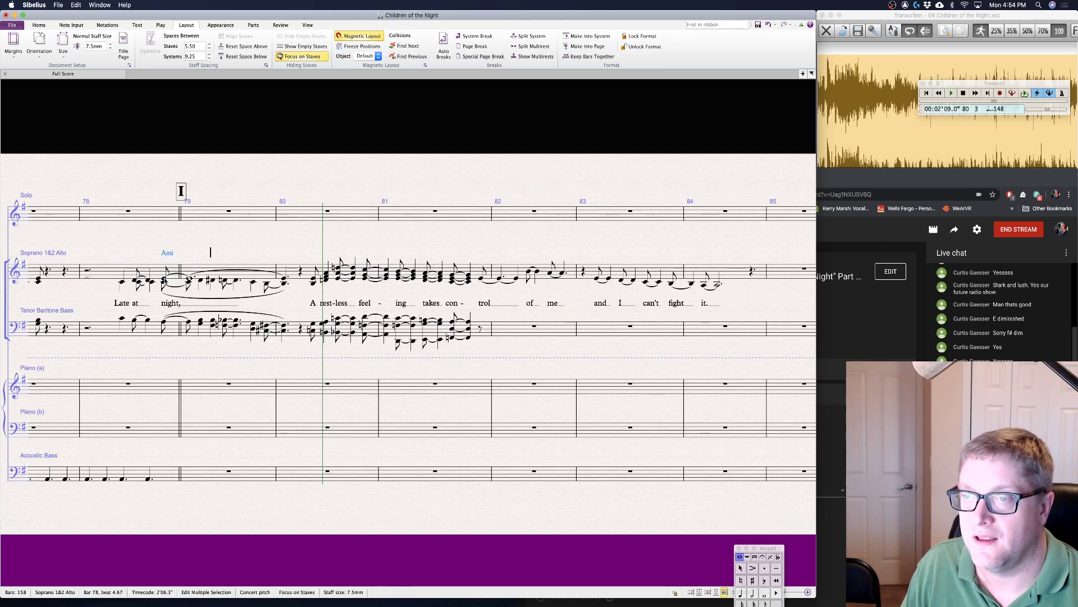
pyautogui.press('Escape')
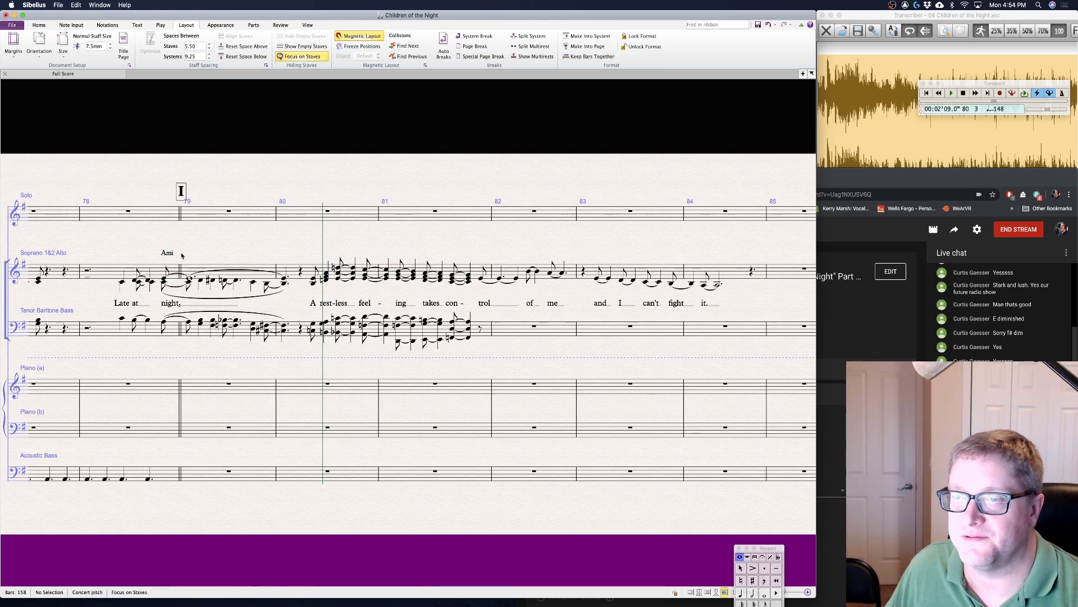
# - Add a G6 chord symbol above the Soprano 1&2 Alto staff at bar 79 beat 1.33
pyautogui.click(189, 287)
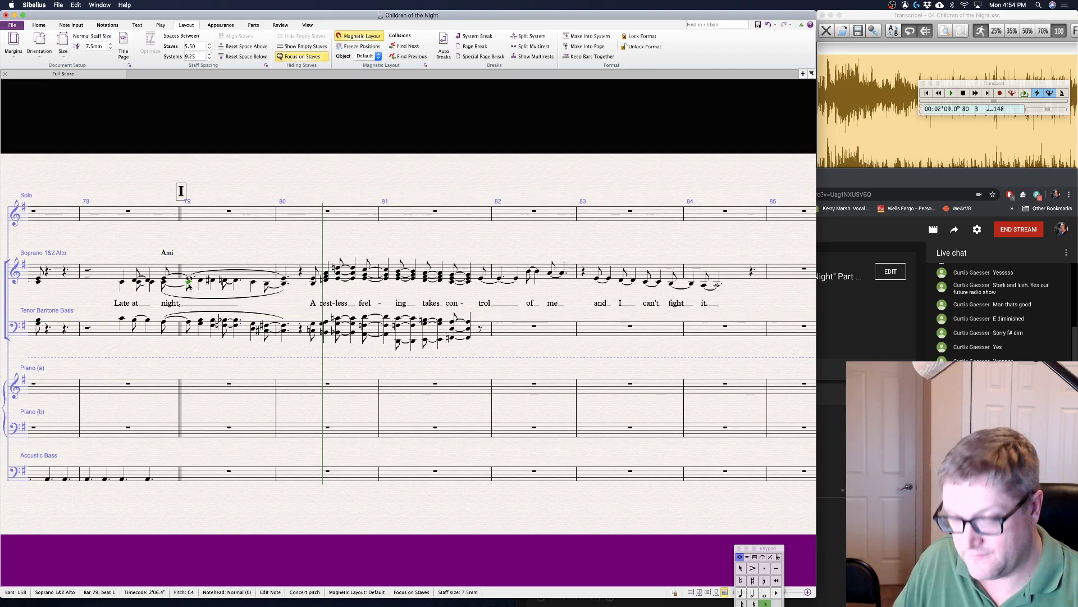
pyautogui.press('super+k')
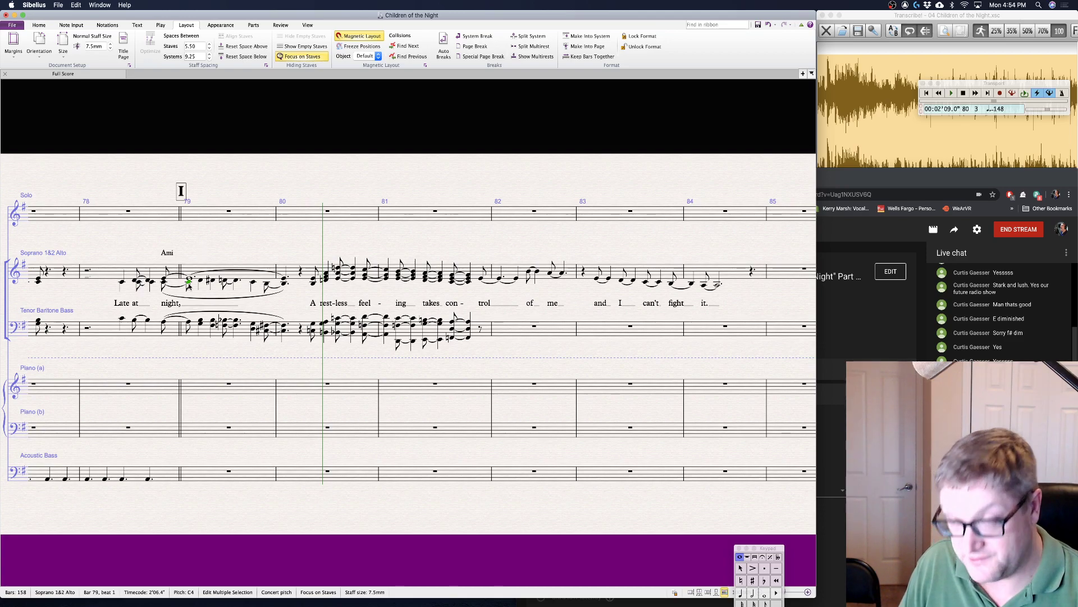
pyautogui.press('space')
pyautogui.write('G')
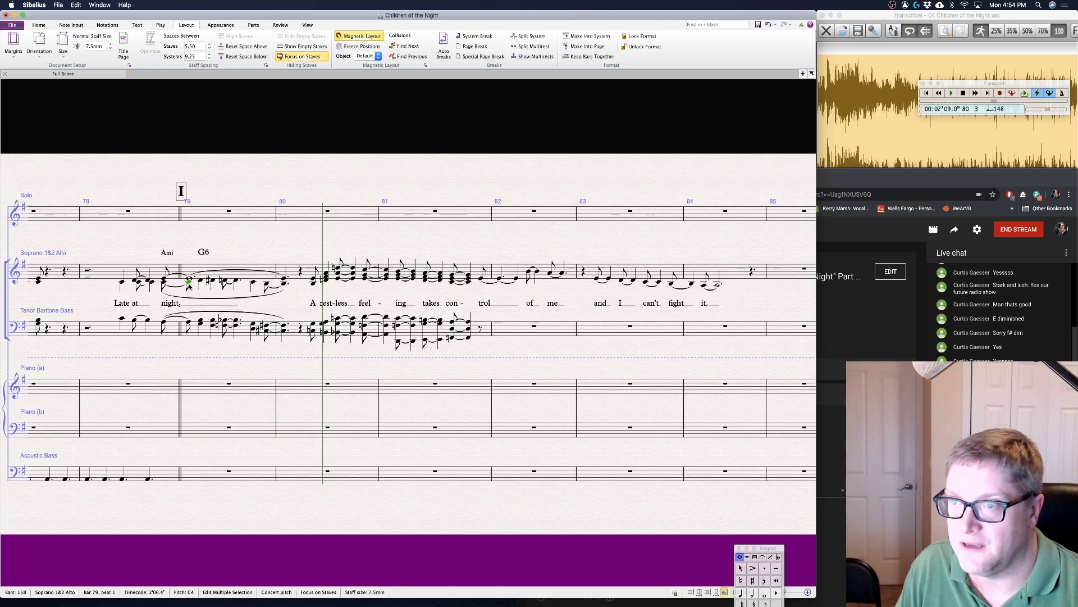
pyautogui.write('6')
pyautogui.press('space')
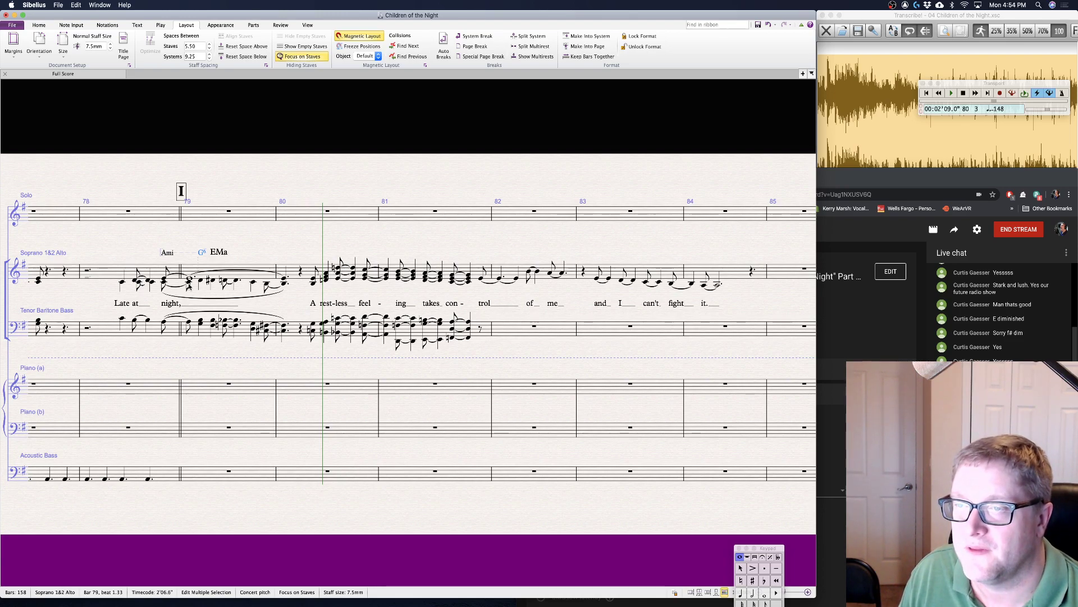
# - Replace the unfinished EMa entry with a Badd4 chord symbol at bar 79 beat 2
pyautogui.press('BackSpace')
pyautogui.press('BackSpace')
pyautogui.press('BackSpace')
pyautogui.write('B')
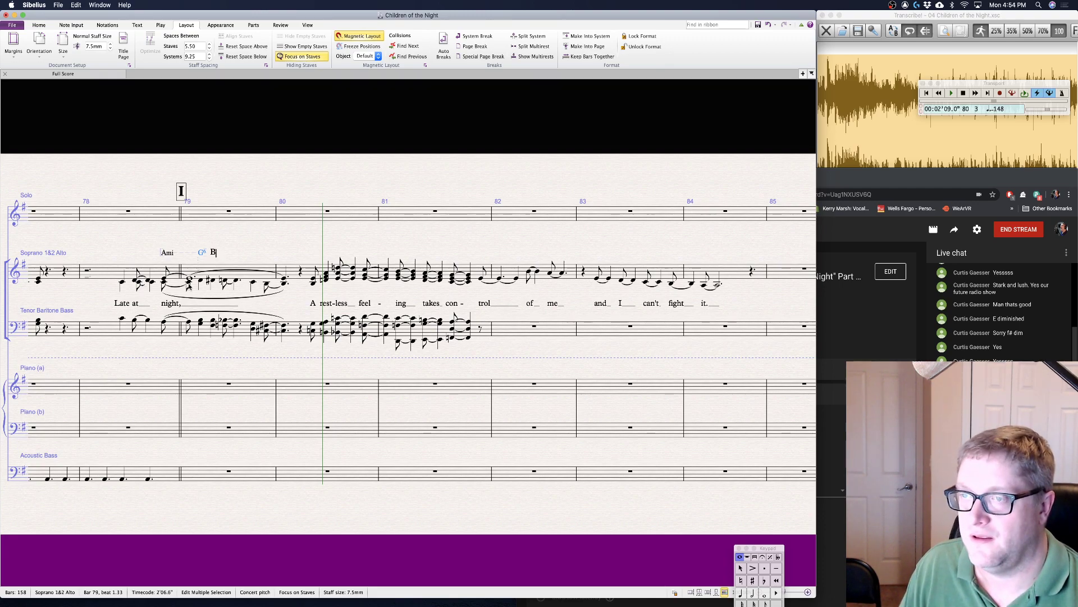
pyautogui.write('add4')
pyautogui.press('space')
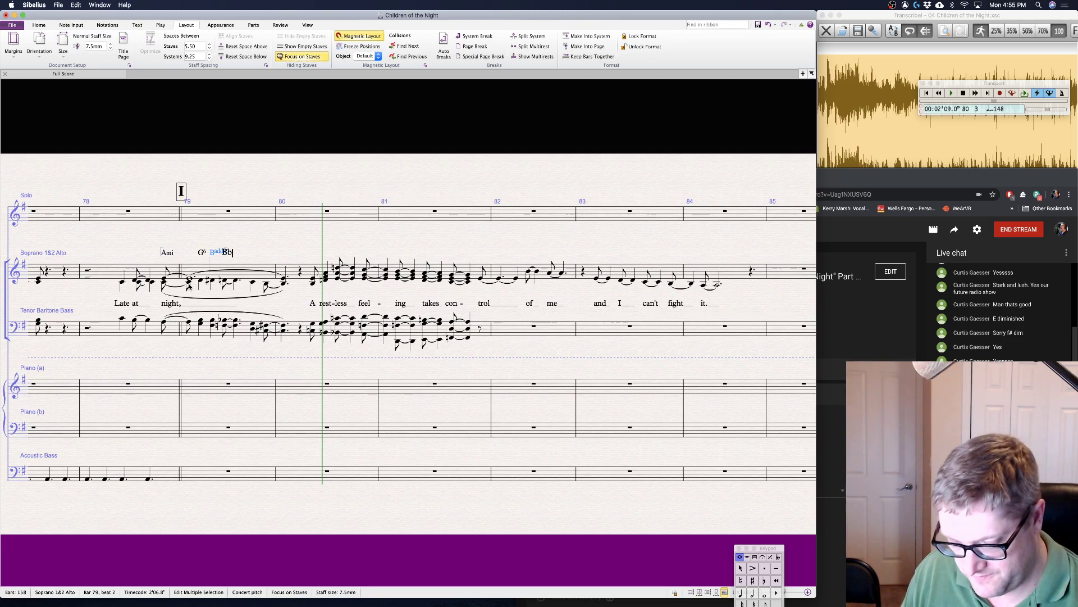
# - Complete the B-flat chord symbol above the Soprano 1&2 Alto staff at bar 79 beat 2.67 as Bbadd#4
pyautogui.write('add#11')
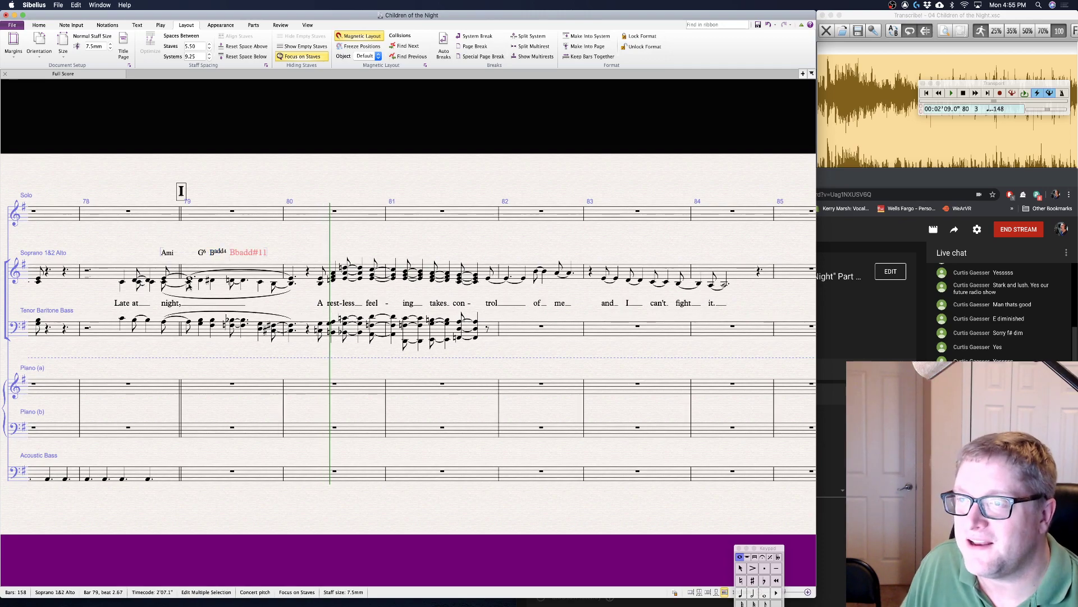
pyautogui.press('BackSpace')
pyautogui.press('BackSpace')
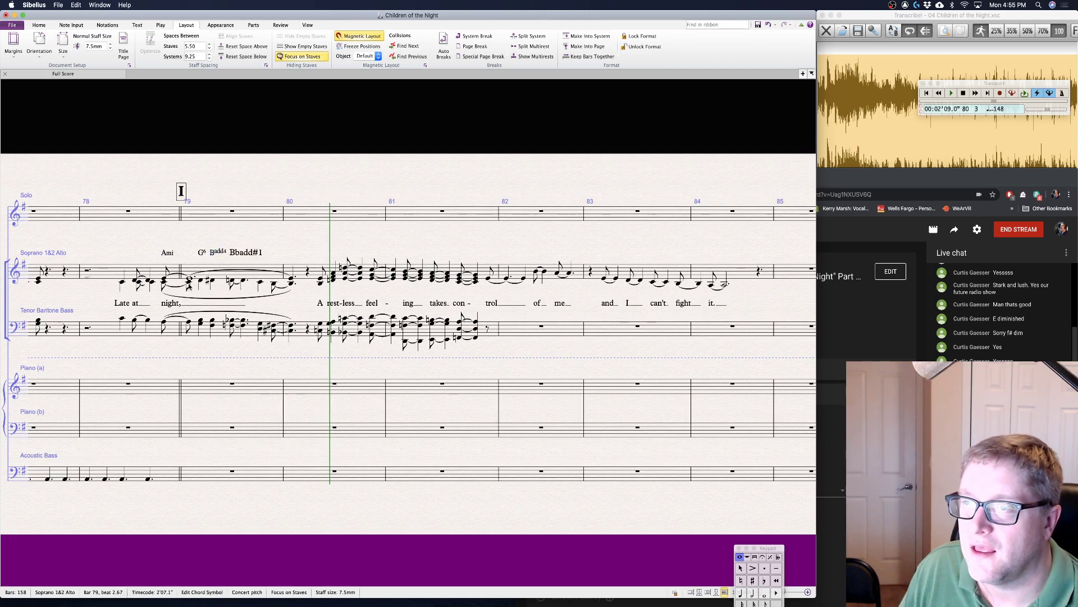
pyautogui.write('4')
pyautogui.press('Escape')
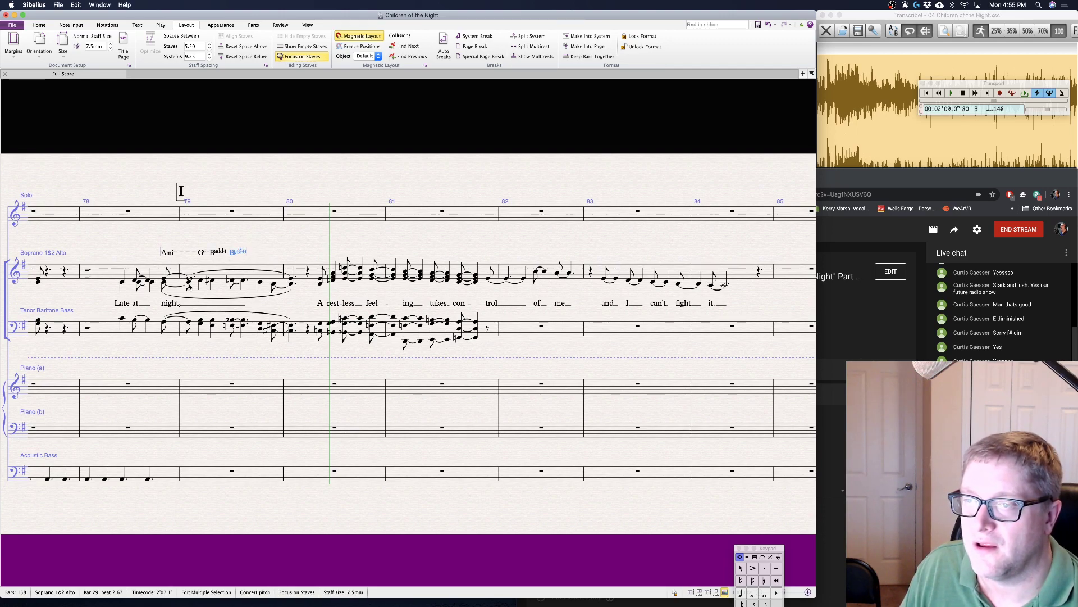
# - Add an Ami7 chord symbol above the Soprano 1&2 Alto staff at bar 79 beat 4
pyautogui.press('space')
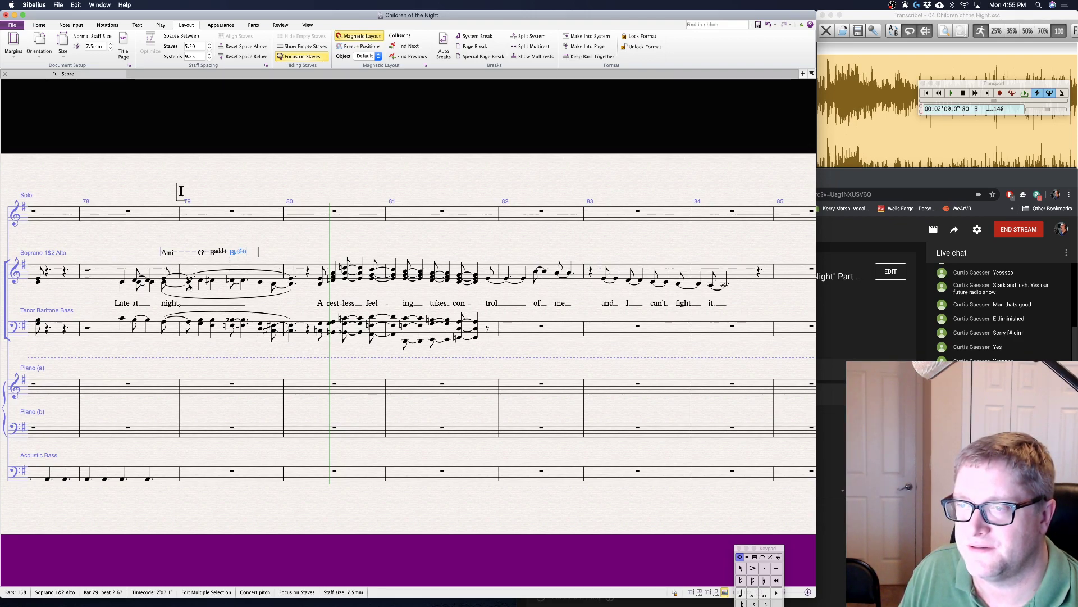
pyautogui.write('Ami')
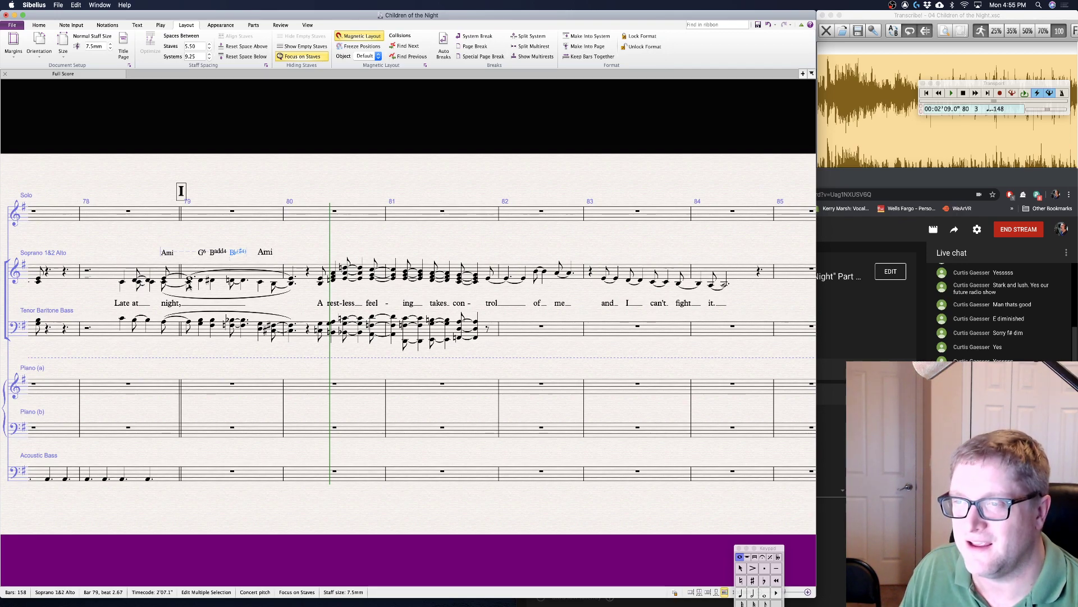
pyautogui.write('7')
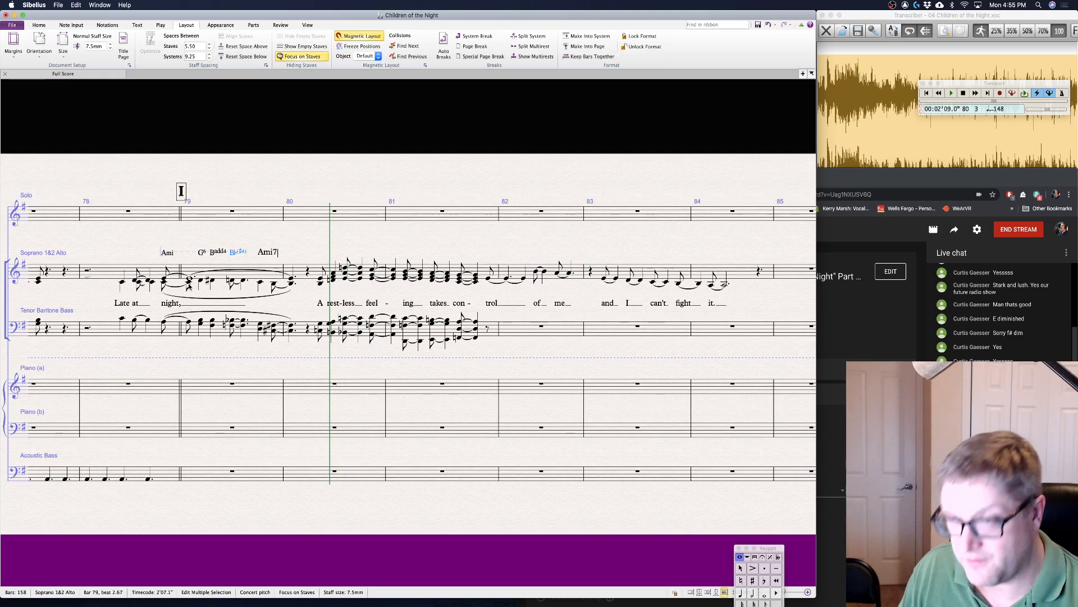
pyautogui.press('Escape')
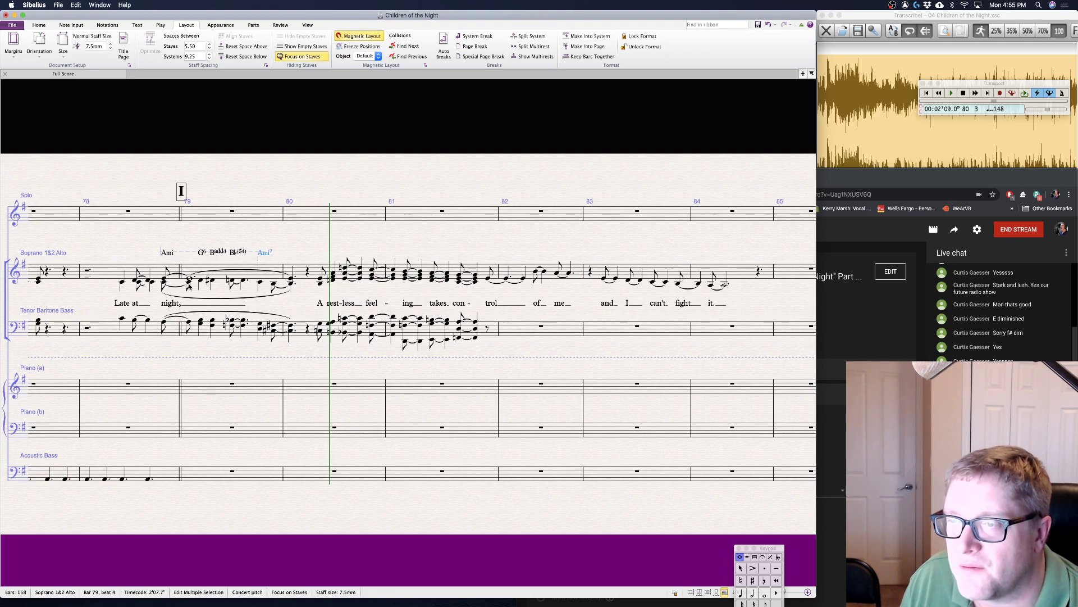
# - Enter a C#mi11 chord symbol directly after the Ami7 near the end of bar 79
pyautogui.write('C#mi')
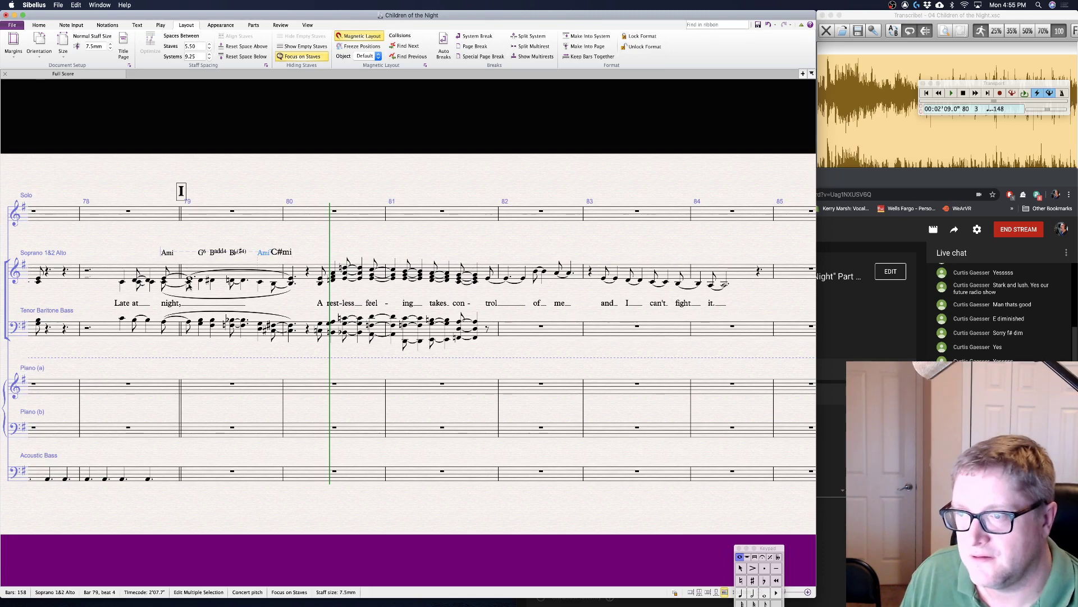
pyautogui.write('7')
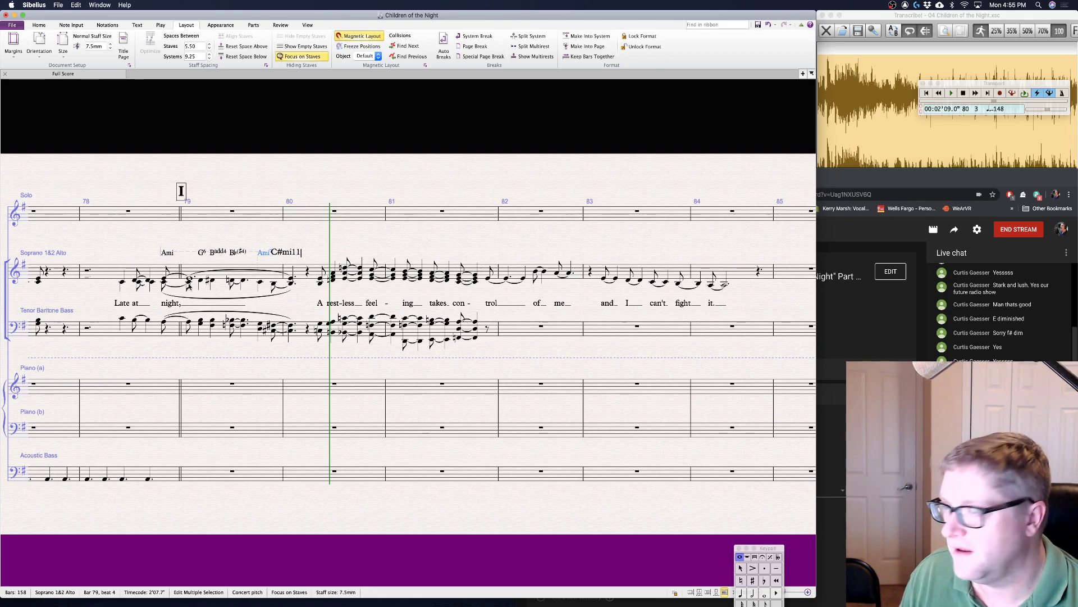
# - Finish the C♯mi11 chord symbol in bar 79 of the Soprano 1&2 Alto staff, and add CMa7 over the lyric "A" in bar 80
pyautogui.press('space')
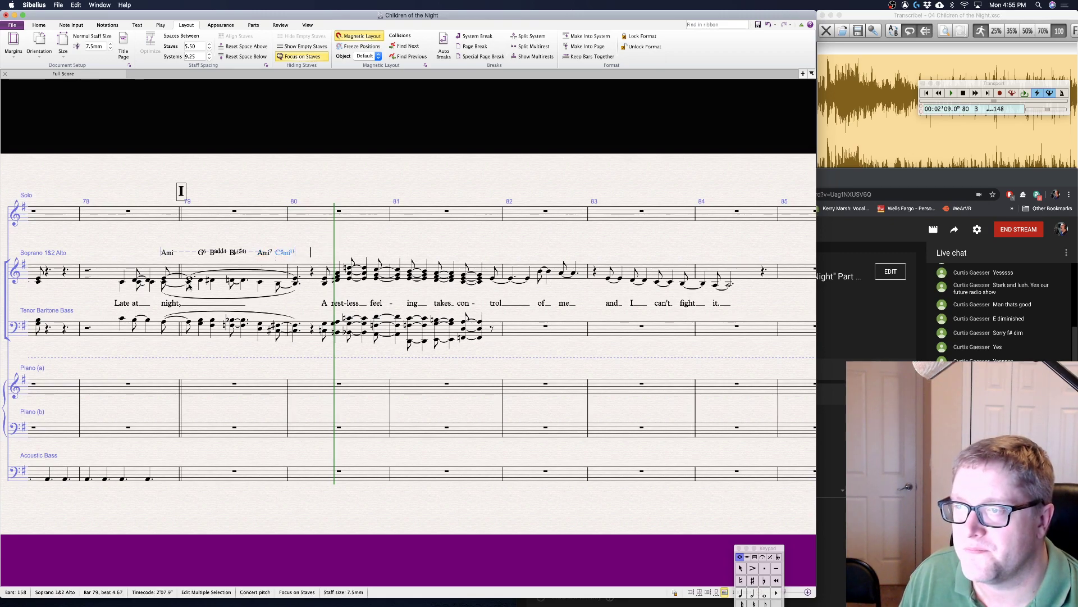
pyautogui.press('Escape')
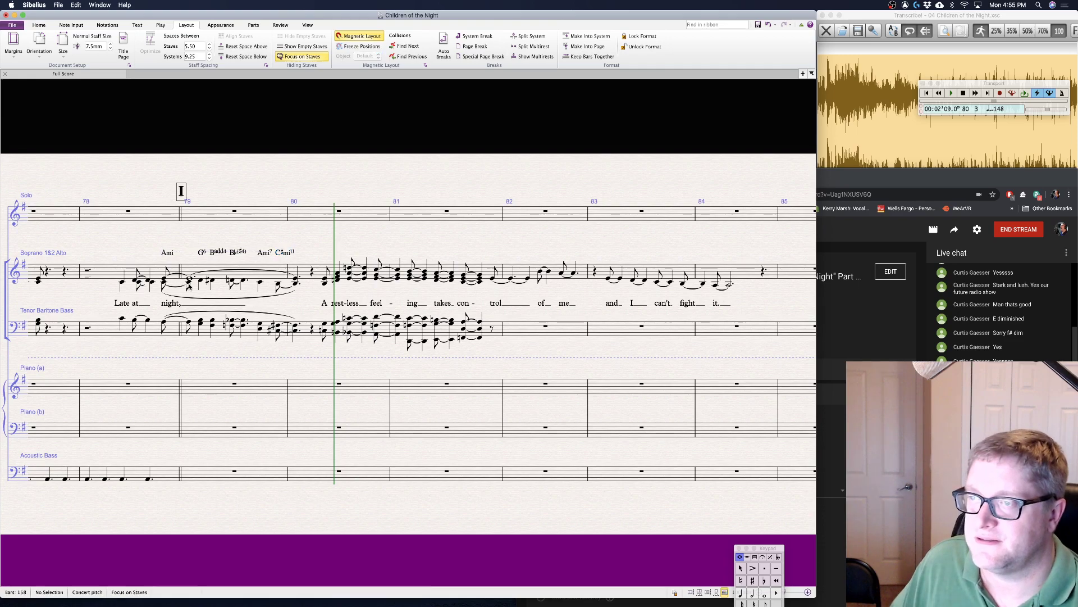
pyautogui.click(325, 279)
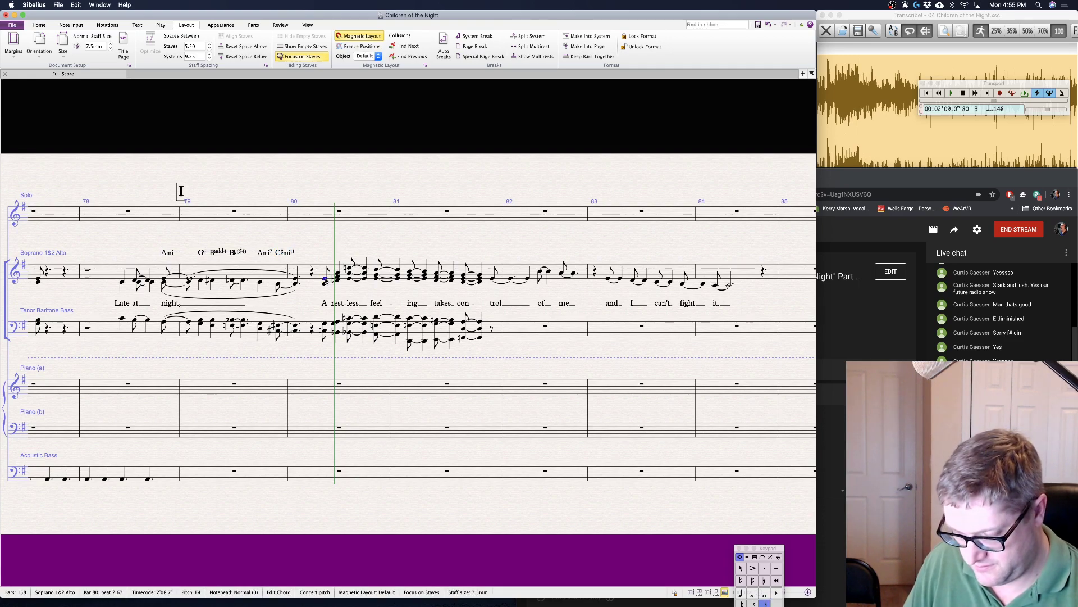
pyautogui.press('super+k')
pyautogui.write('CMa7')
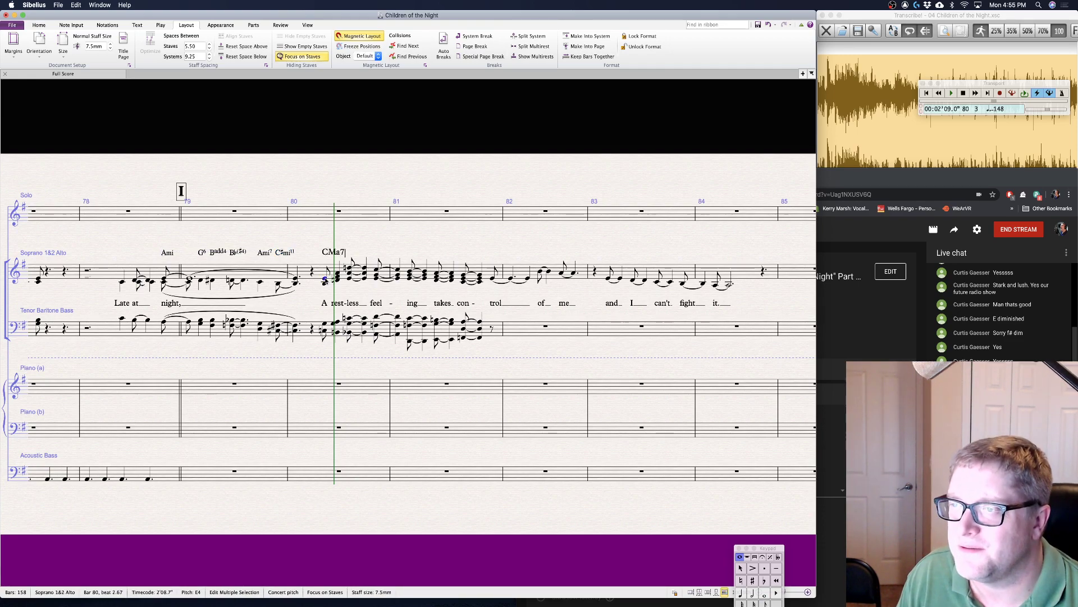
pyautogui.press('Escape')
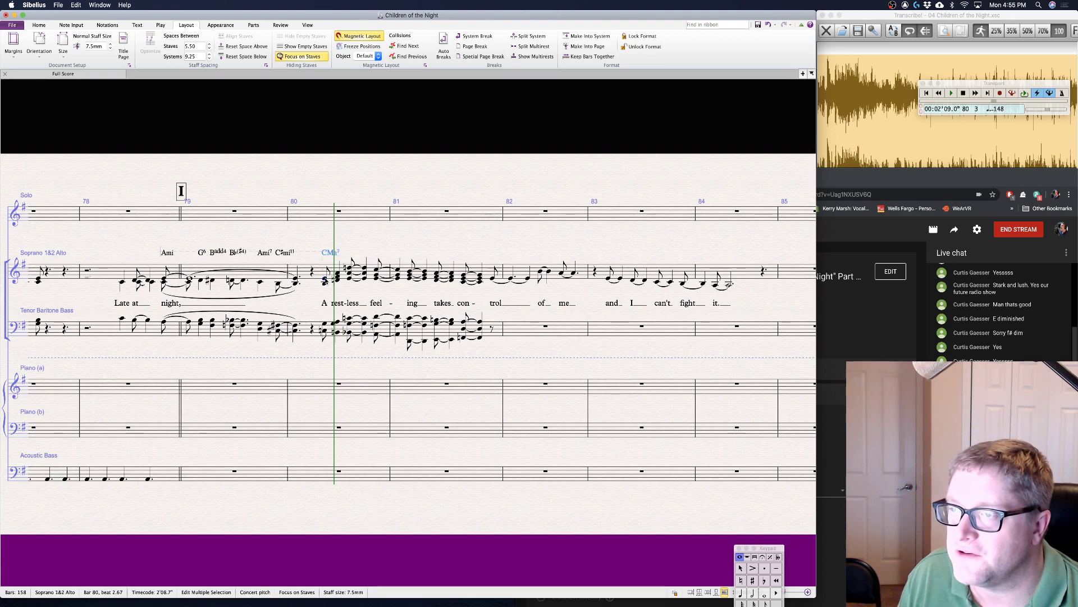
# - Add the chord symbols GMa7/B and B♭Ma13 over the lyric "restless" in bar 80 of the Soprano 1&2 Alto staff
pyautogui.write('GMa')
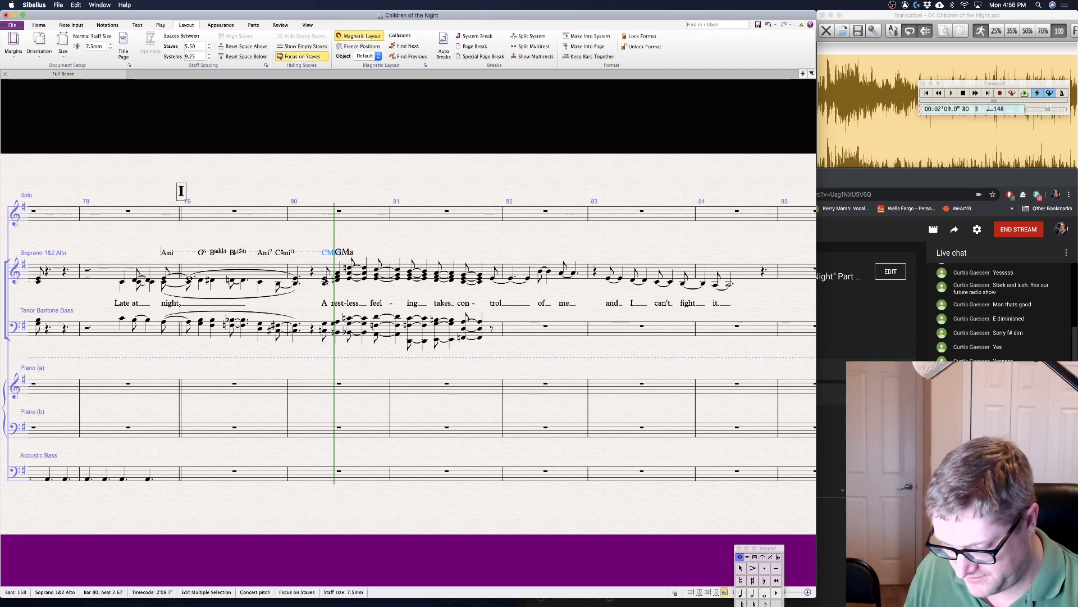
pyautogui.write('7/B')
pyautogui.press('Escape')
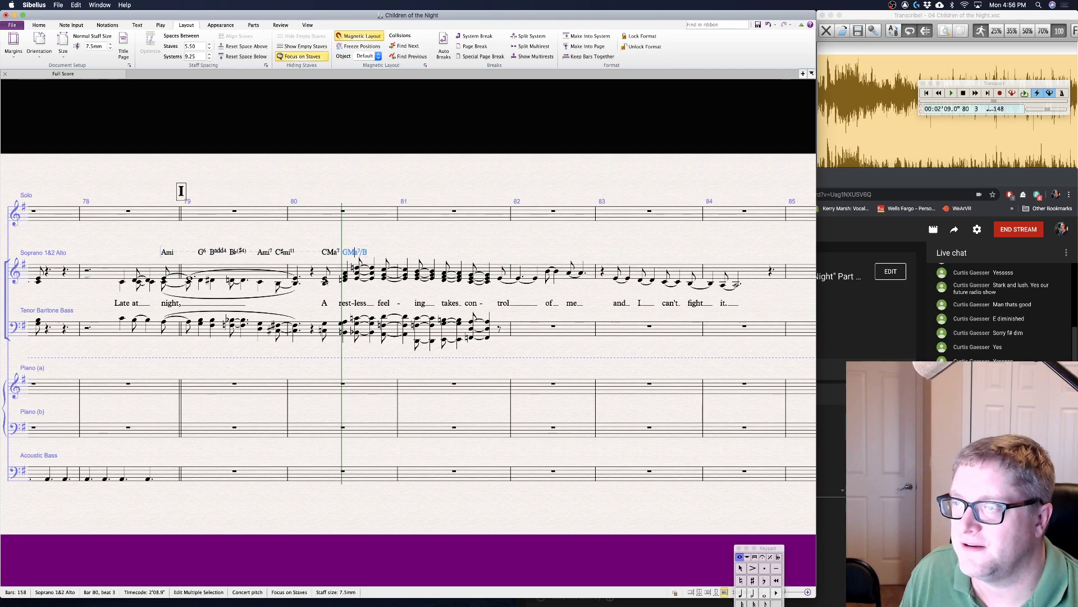
pyautogui.write('b')
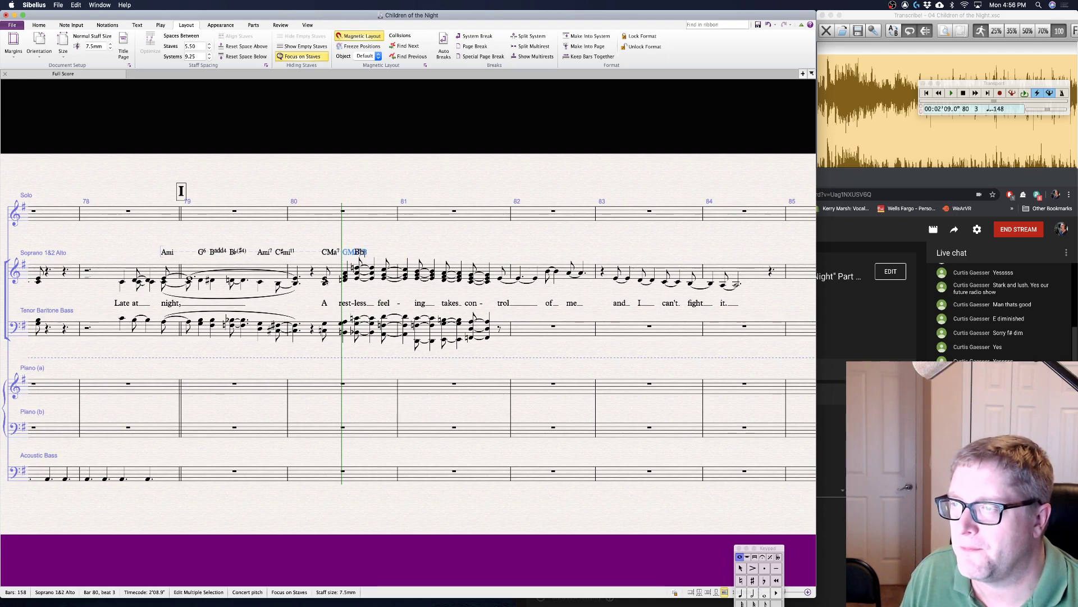
pyautogui.write('maj13  ')
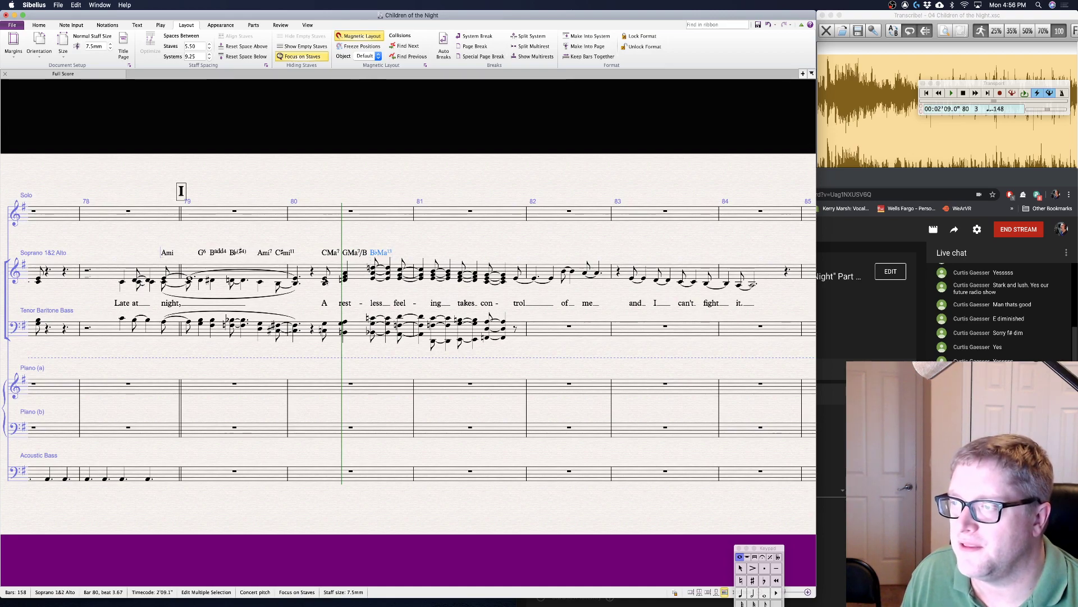
# - Add the chord symbols FMa13/A at the end of bar 80 and Dmi13 at bar 81, beat 1.67, above Soprano 1&2 Alto
pyautogui.write('FMa')
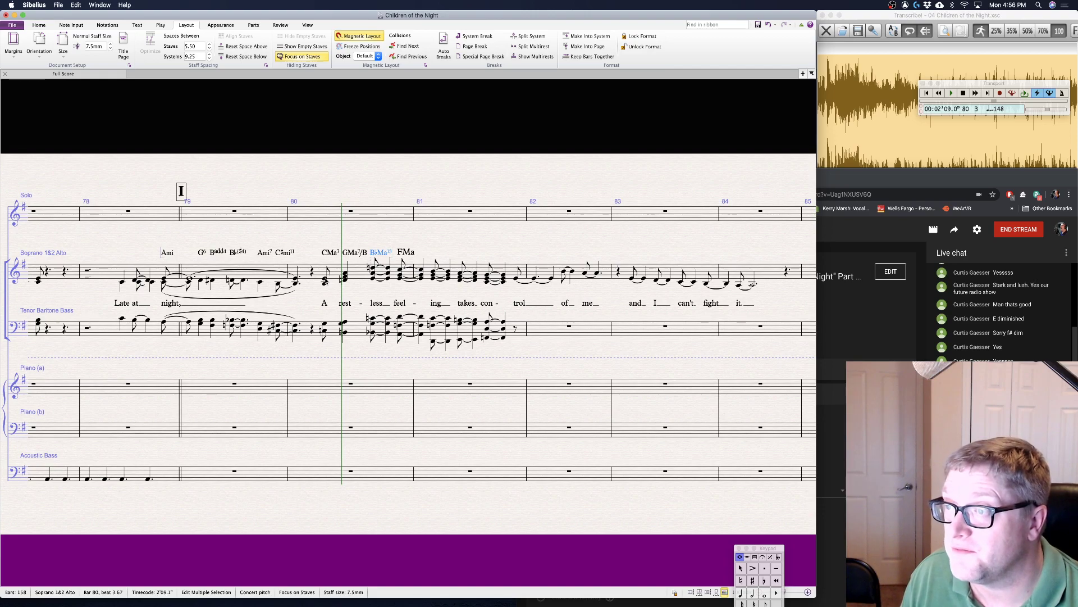
pyautogui.write('13/A')
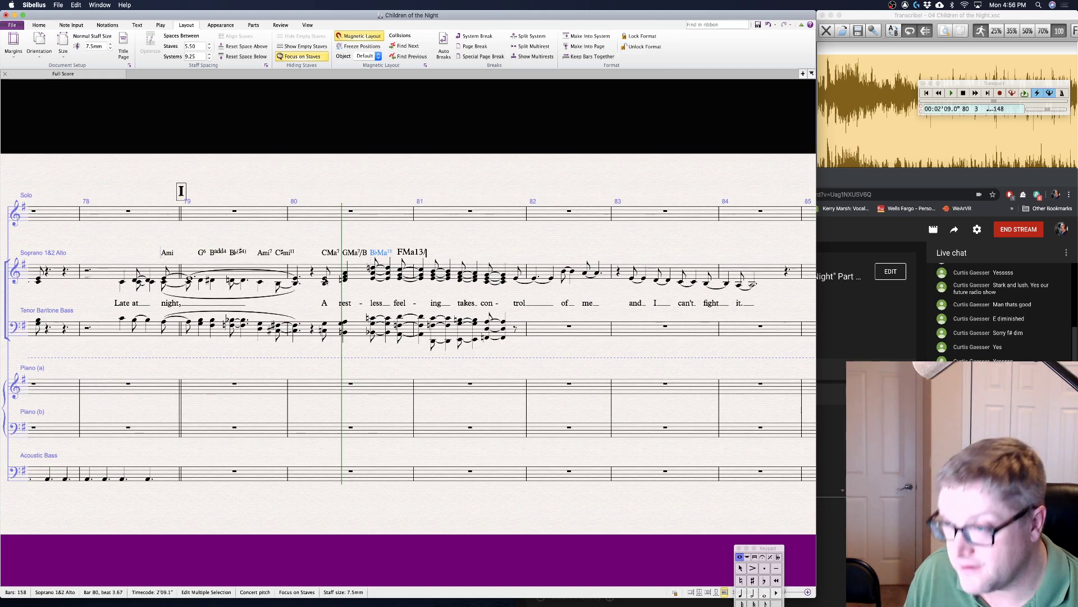
pyautogui.press('Escape')
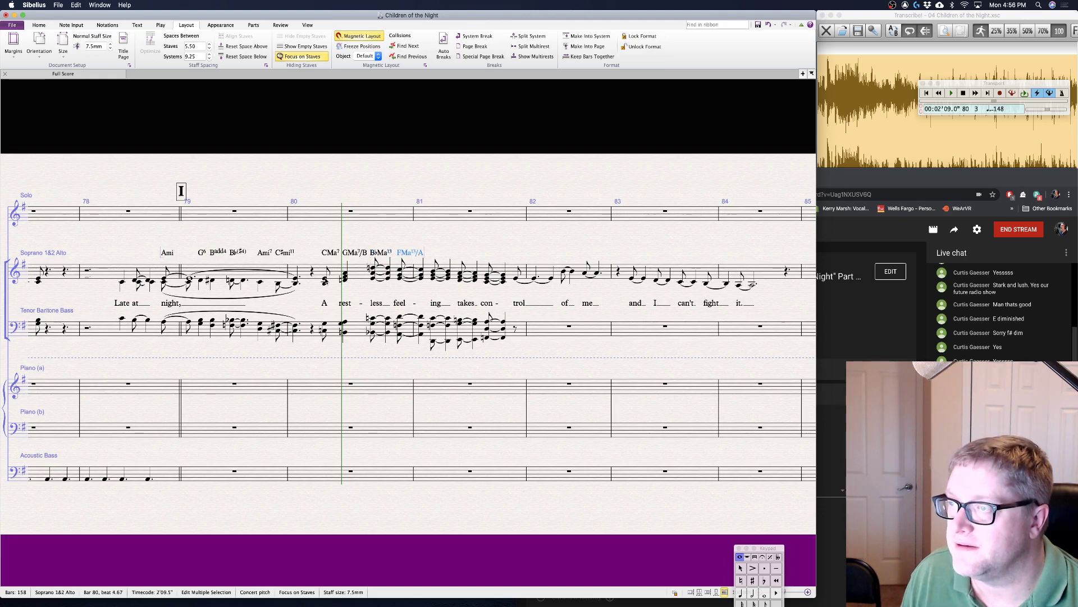
pyautogui.press('space')
pyautogui.write('Dmi')
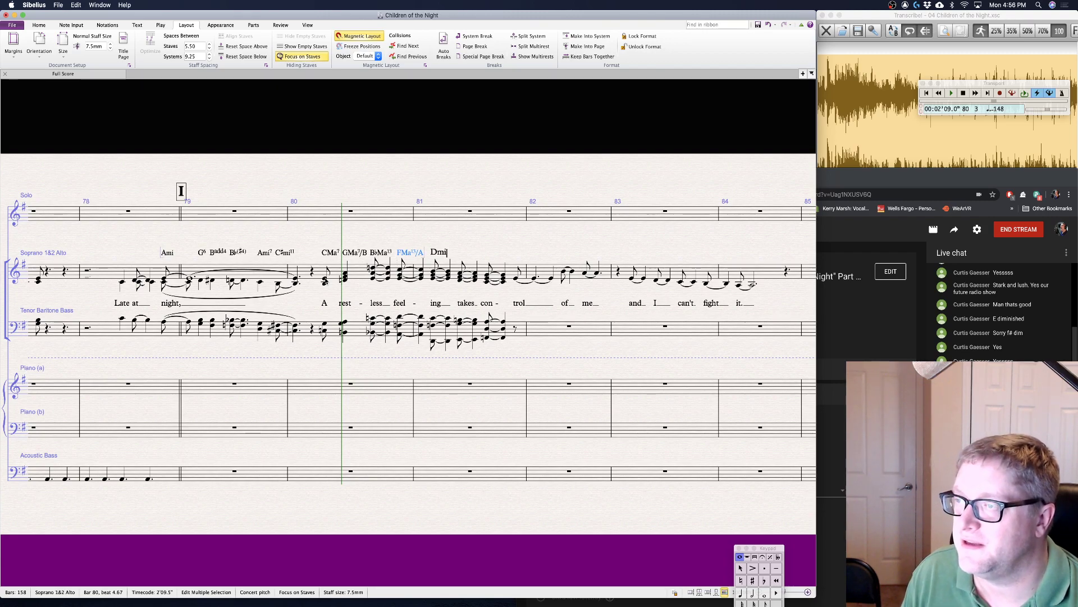
pyautogui.write('13')
pyautogui.press('space')
# - Add the chord symbols Emi11 and FMa13 over the lyrics "takes con-" in bar 81 and end chord entry
pyautogui.write('E')
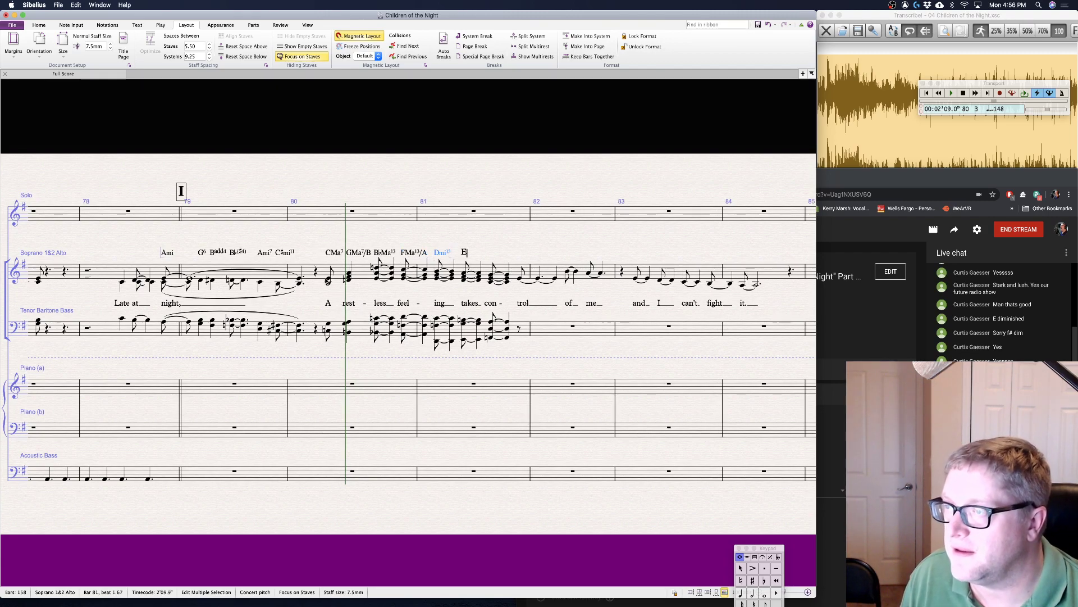
pyautogui.write('mi7')
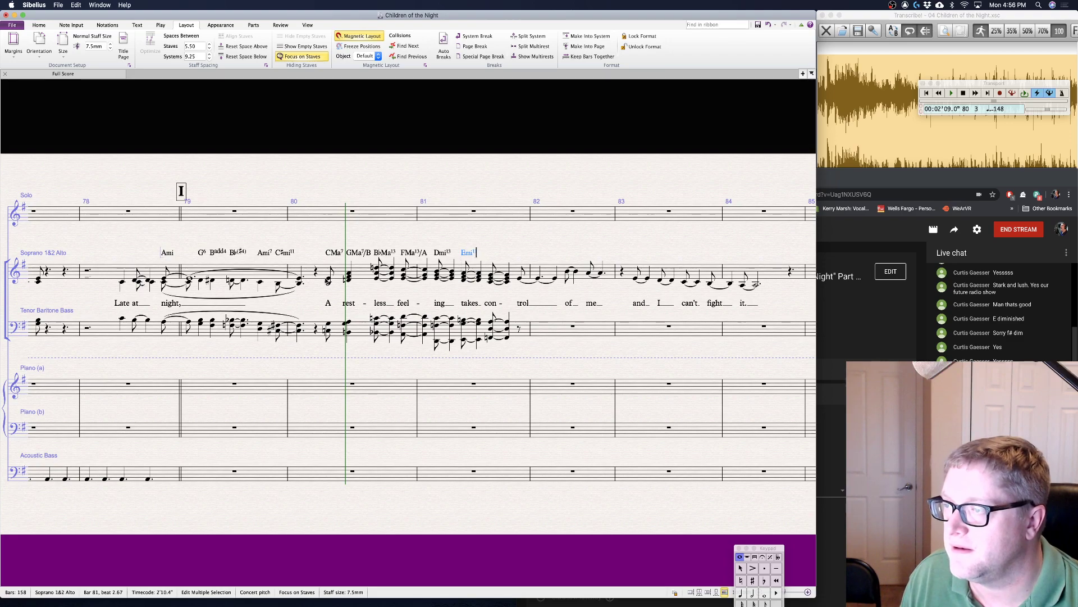
pyautogui.write('1')
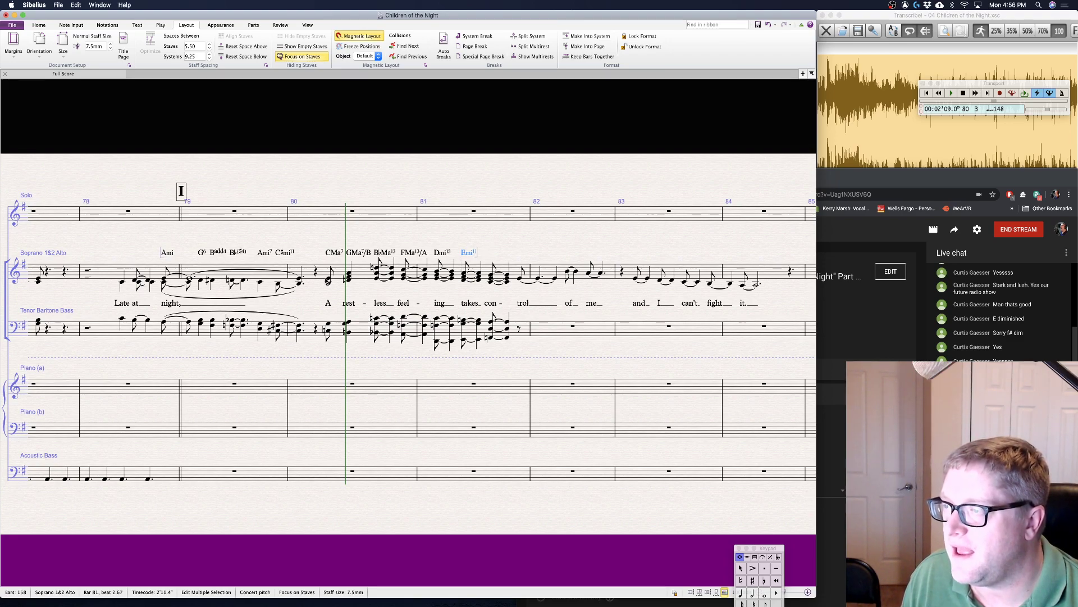
pyautogui.press('space')
pyautogui.write('F')
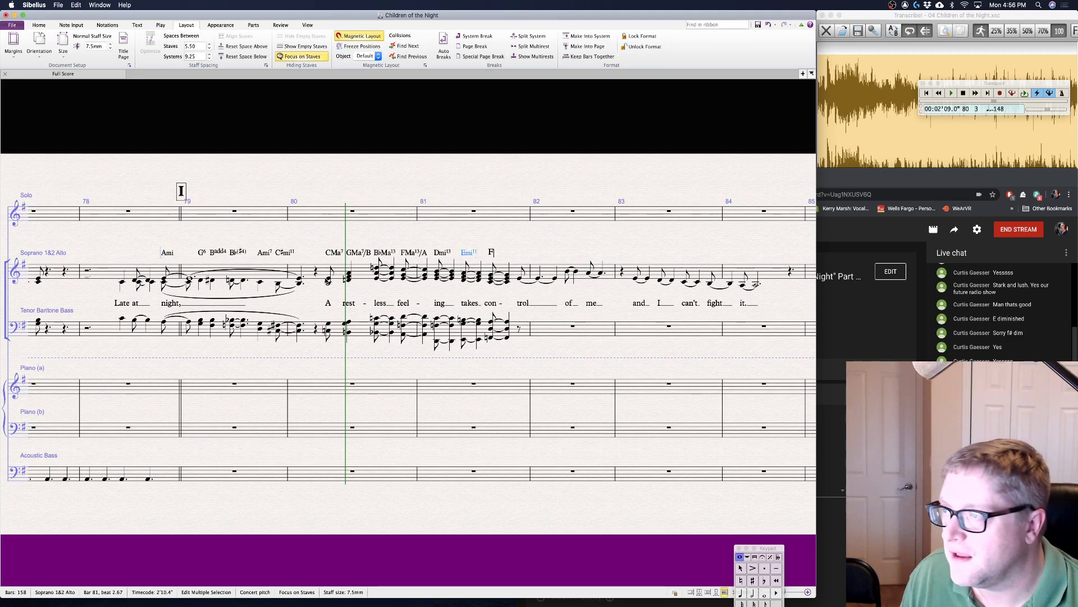
pyautogui.write('Ma13')
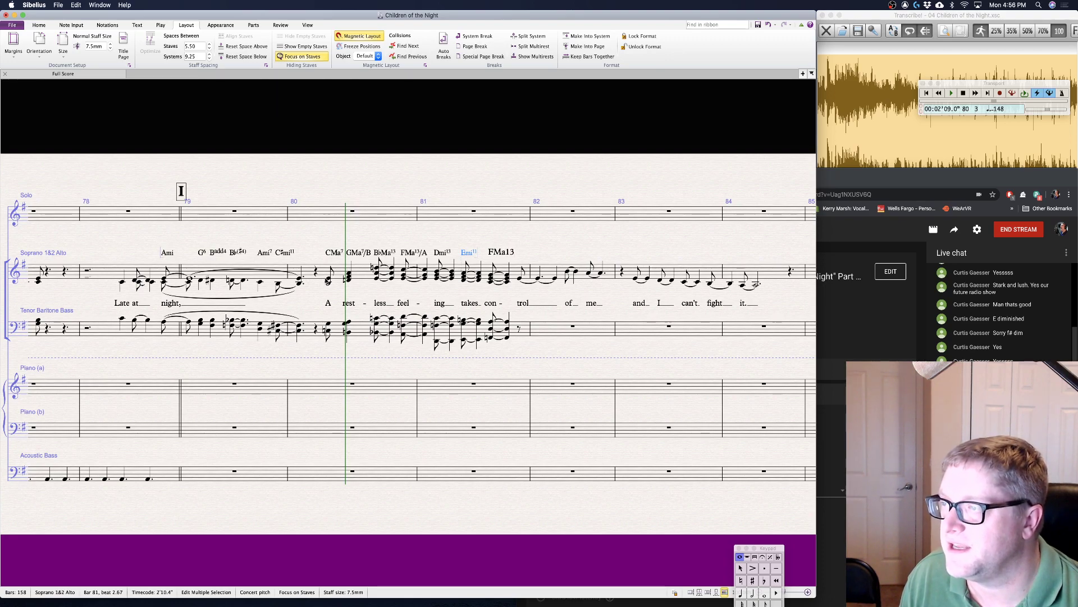
pyautogui.press('Escape')
pyautogui.press('Escape')
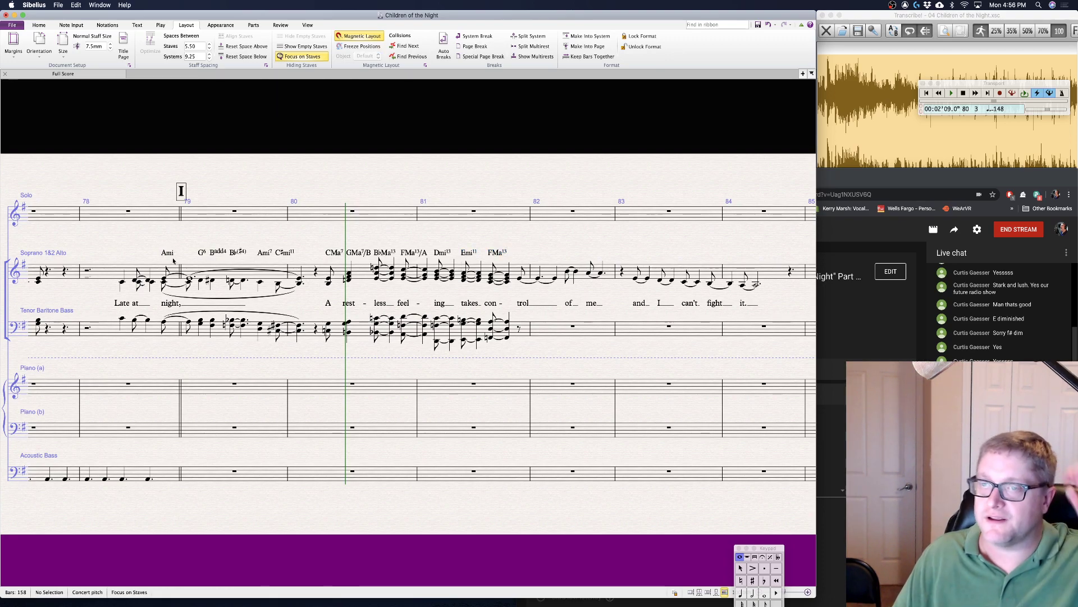
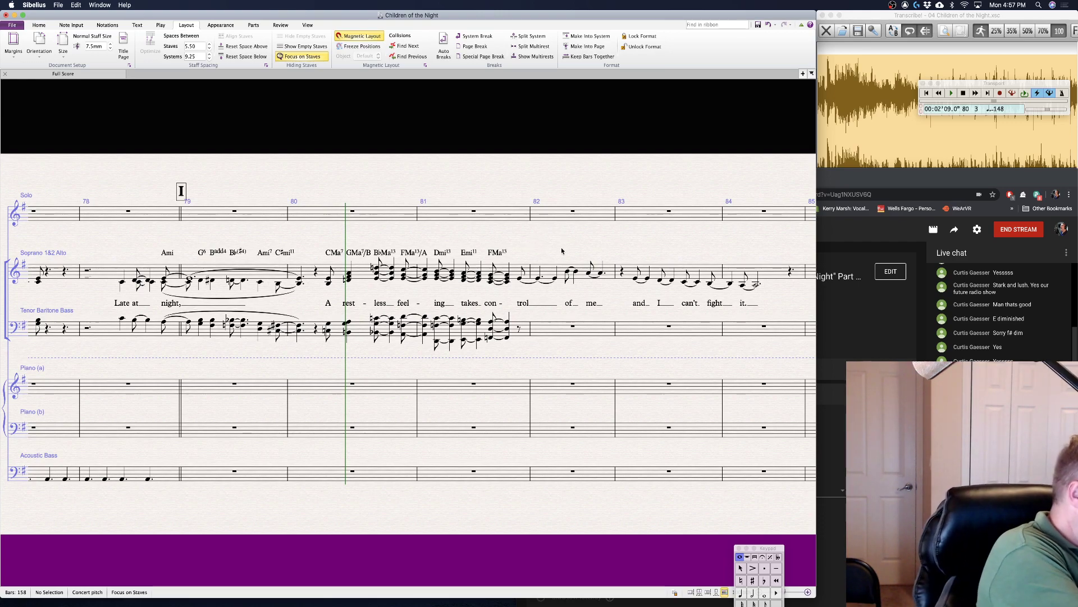
# - Play back the score from the "Late at night" pickup in bar 78 through bar 82
pyautogui.click(121, 283)
pyautogui.press('p')
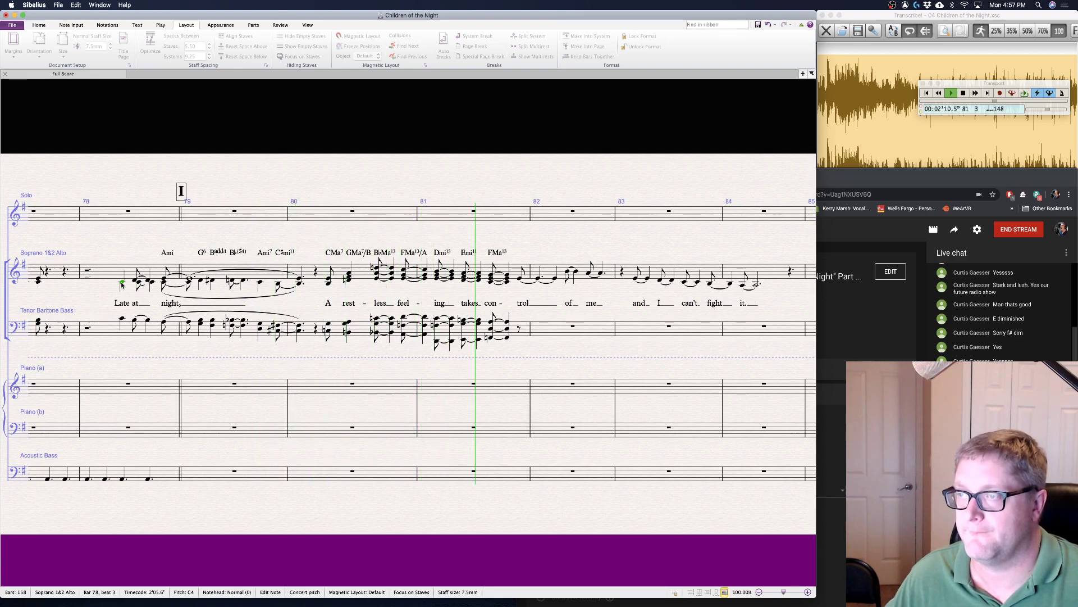
pyautogui.press('space')
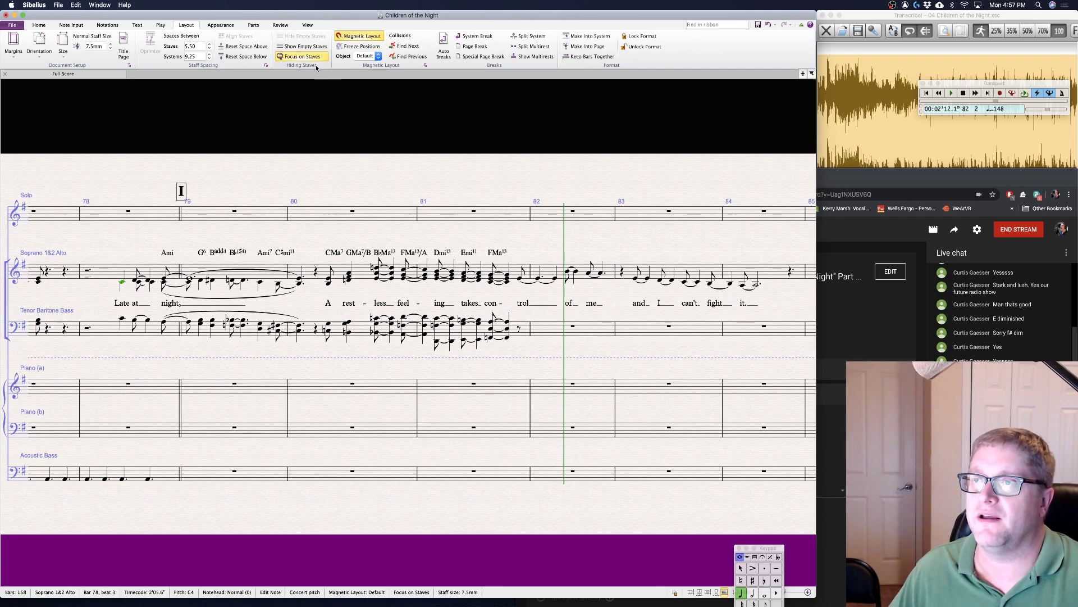
# - Turn off Focus on Staves and delete the Bass staff's notes and chord symbols from bar 79 through bar 87
pyautogui.click(292, 57)
pyautogui.click(233, 432)
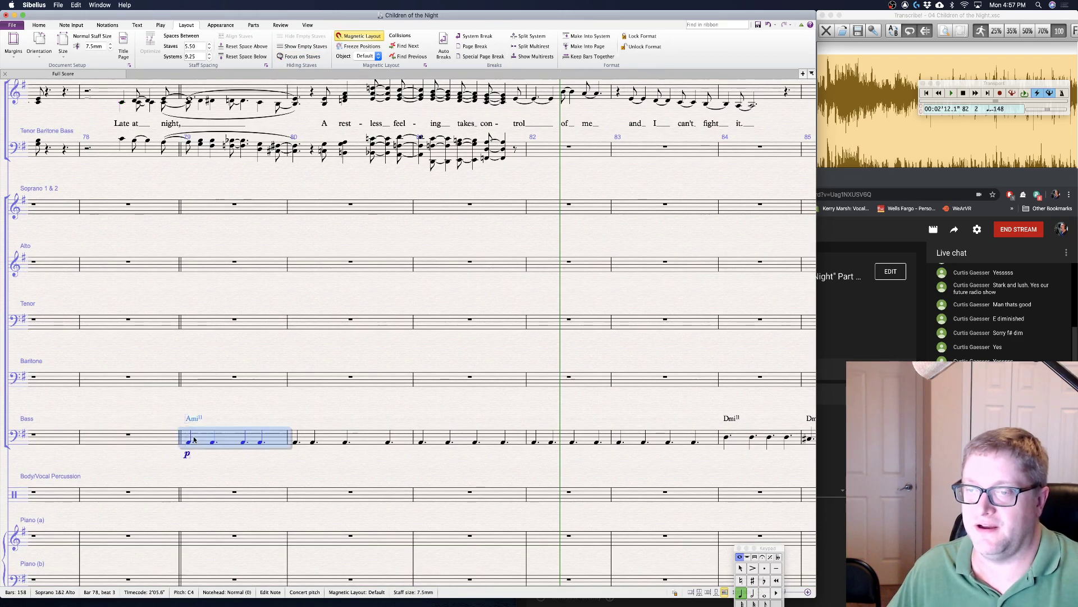
pyautogui.hscroll(3, 280, 430)
pyautogui.hscroll(10, 280, 429)
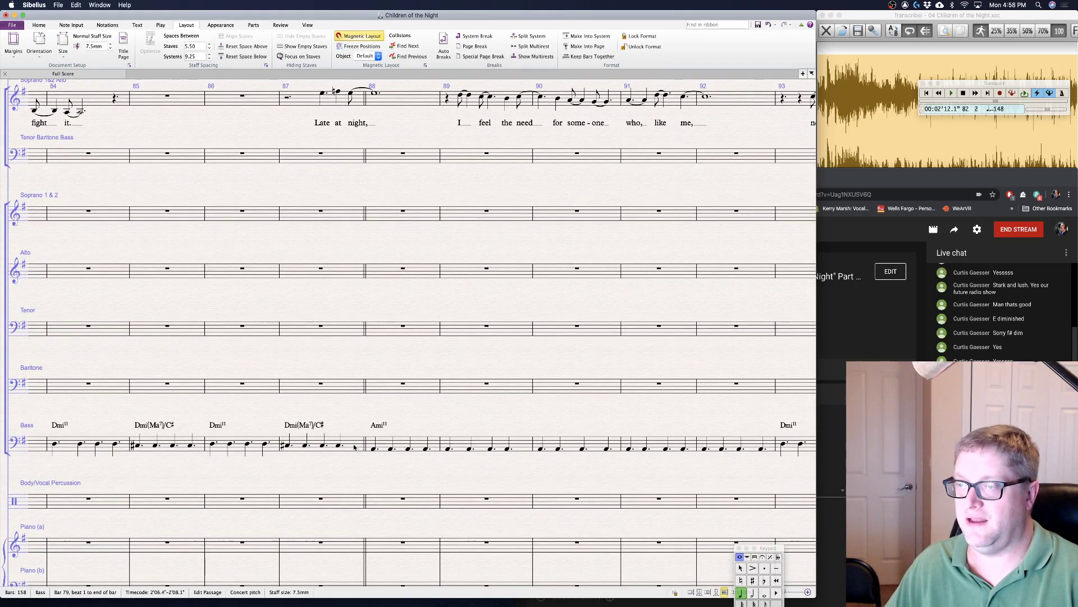
pyautogui.keyDown('shift'); pyautogui.click(354, 447); pyautogui.keyUp('shift')
pyautogui.press('Delete')
# - Clear the notes and chord symbols in bars 88 to 96 of the Bass staff
pyautogui.hscroll(10, 383, 410)
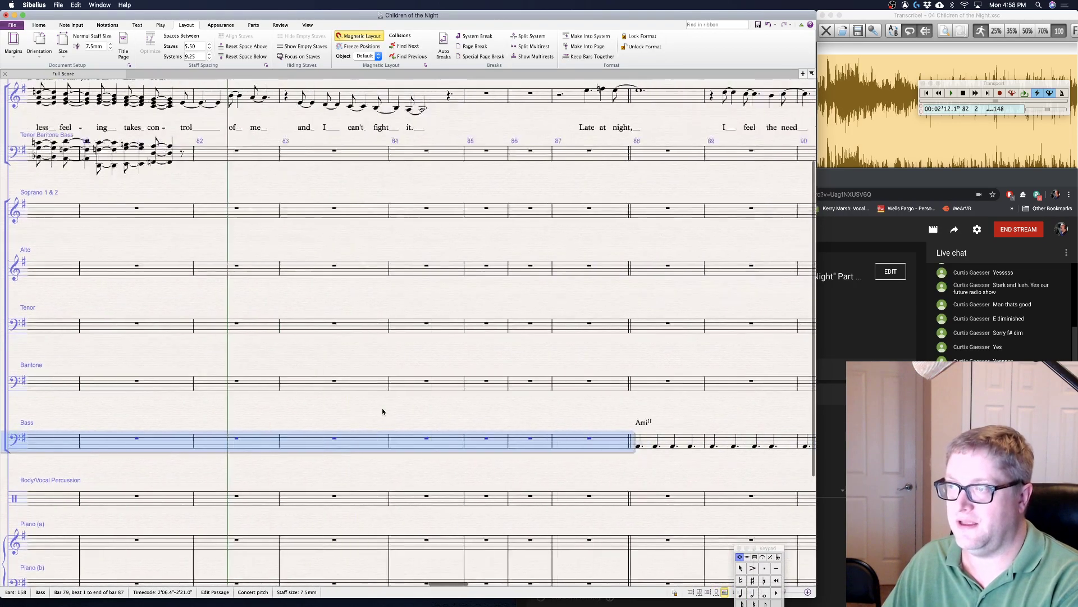
pyautogui.click(375, 441)
pyautogui.hscroll(10, 375, 441)
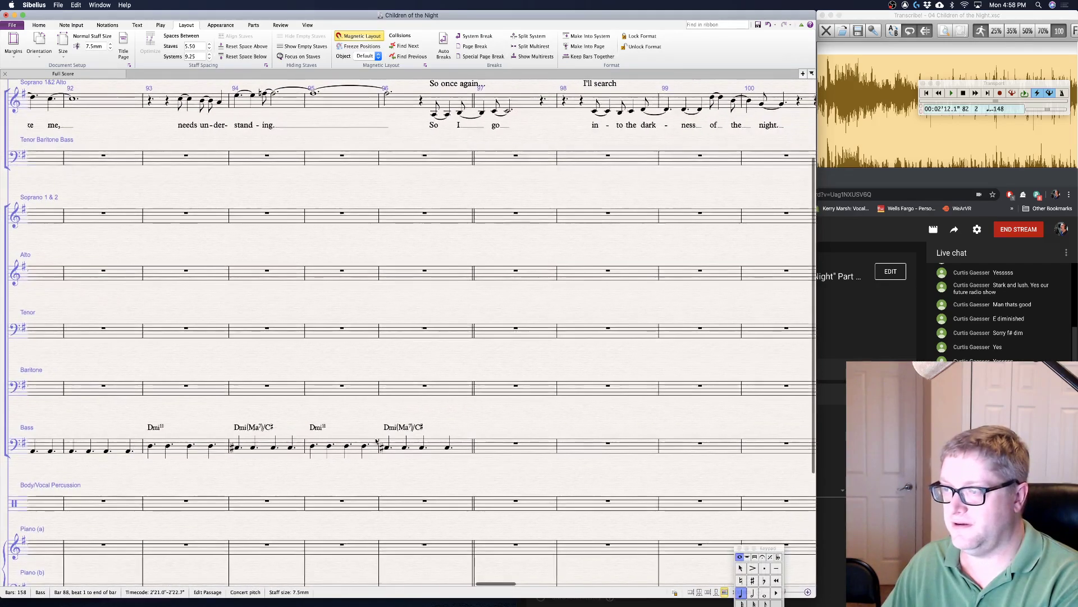
pyautogui.keyDown('shift'); pyautogui.click(452, 446); pyautogui.keyUp('shift')
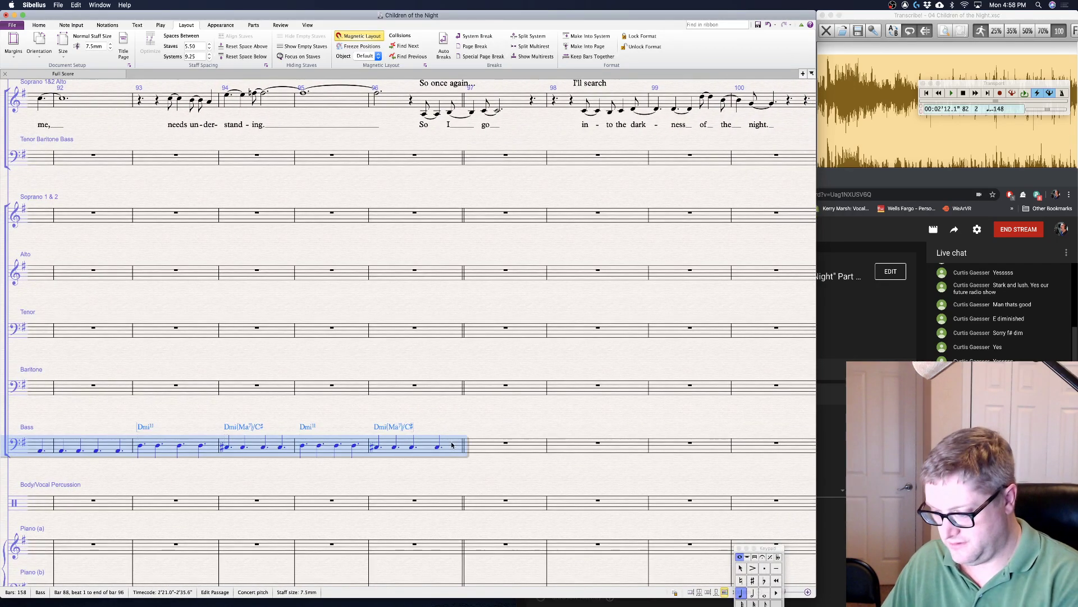
# - Play back the passage again from the first "Late" note in bar 78 of Soprano 1&2 Alto into bar 82
pyautogui.hscroll(-10, 380, 414)
pyautogui.hscroll(-15, 381, 414)
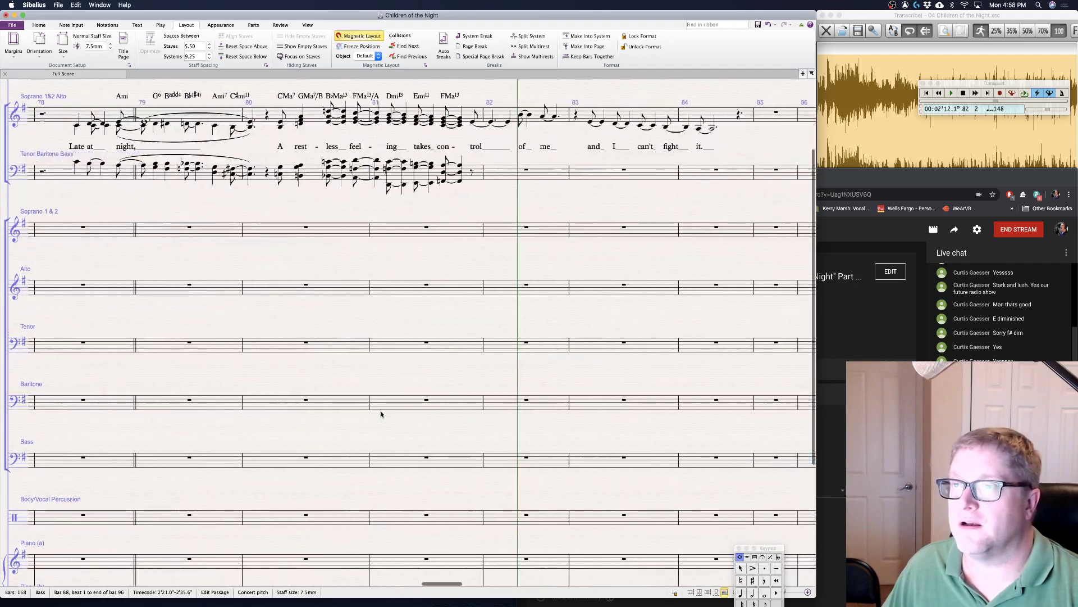
pyautogui.scroll(1, 381, 414)
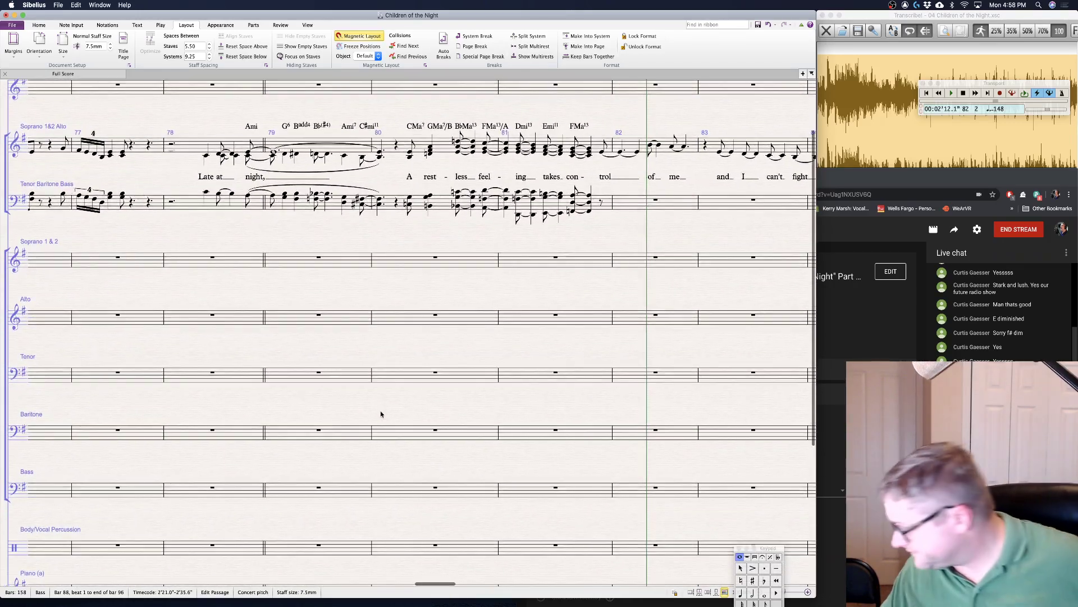
pyautogui.scroll(4, 380, 414)
pyautogui.hscroll(-2, 381, 414)
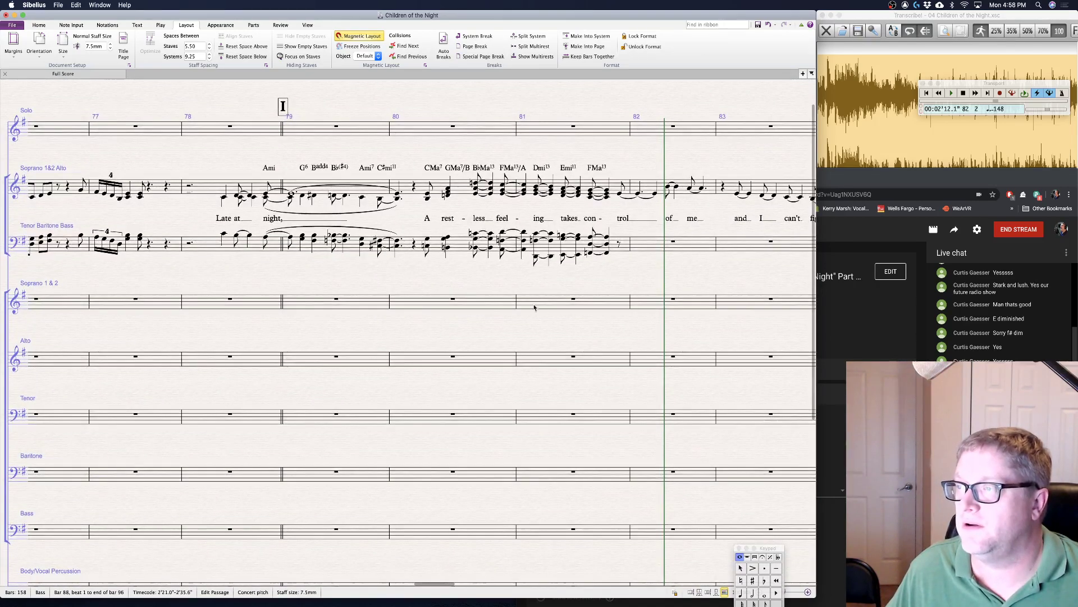
pyautogui.click(223, 199)
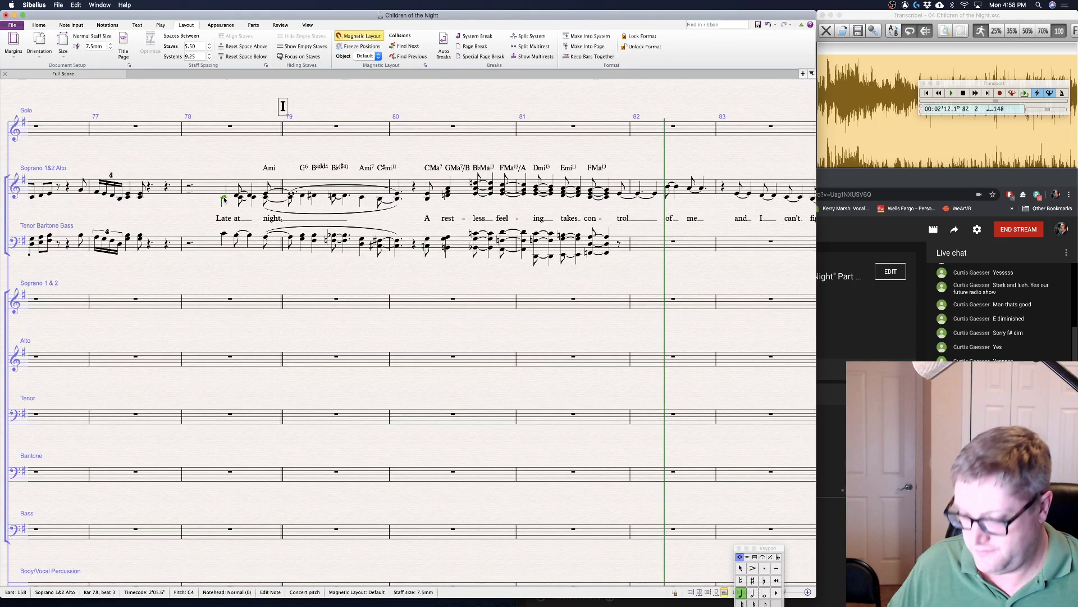
pyautogui.press('p')
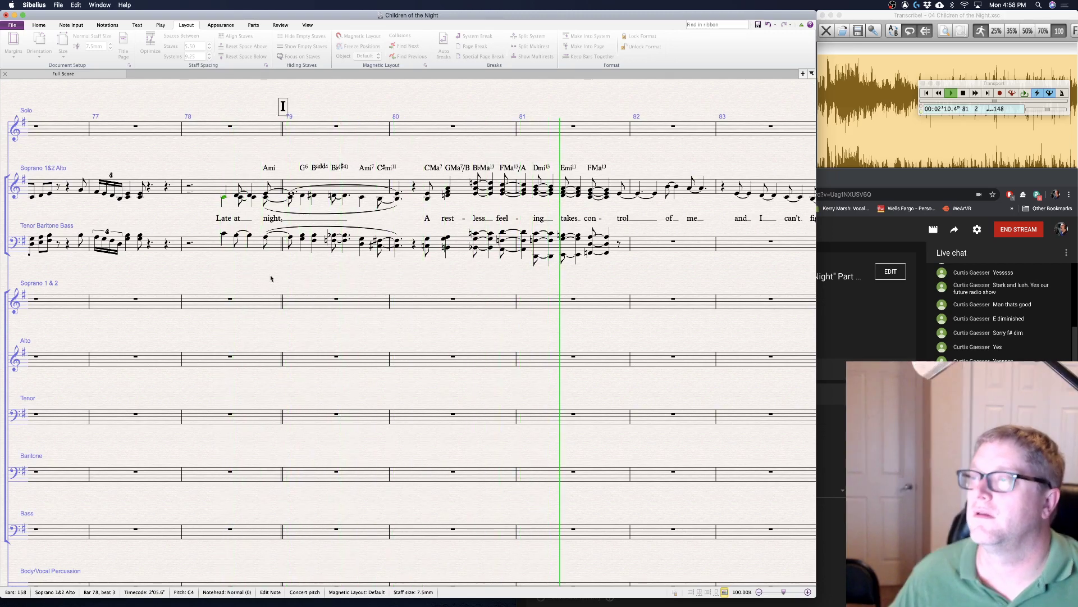
pyautogui.press('space')
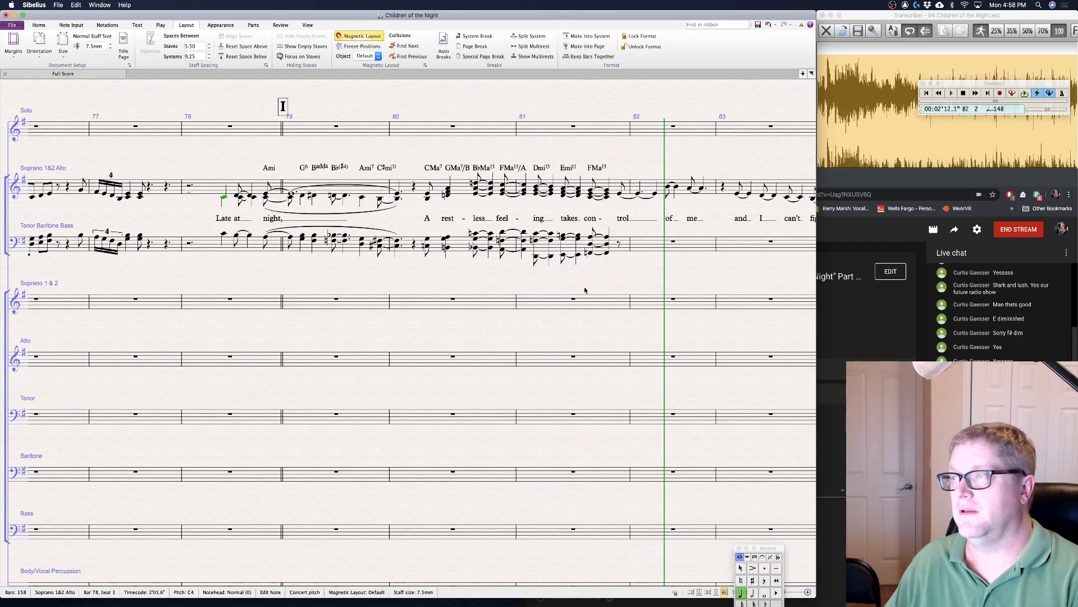
# - Harmonise the tied "trol" notes across bars 81 and 82 of Soprano 1&2 Alto, adding B3 and C♯4 below the E4
pyautogui.hscroll(5, 529, 279)
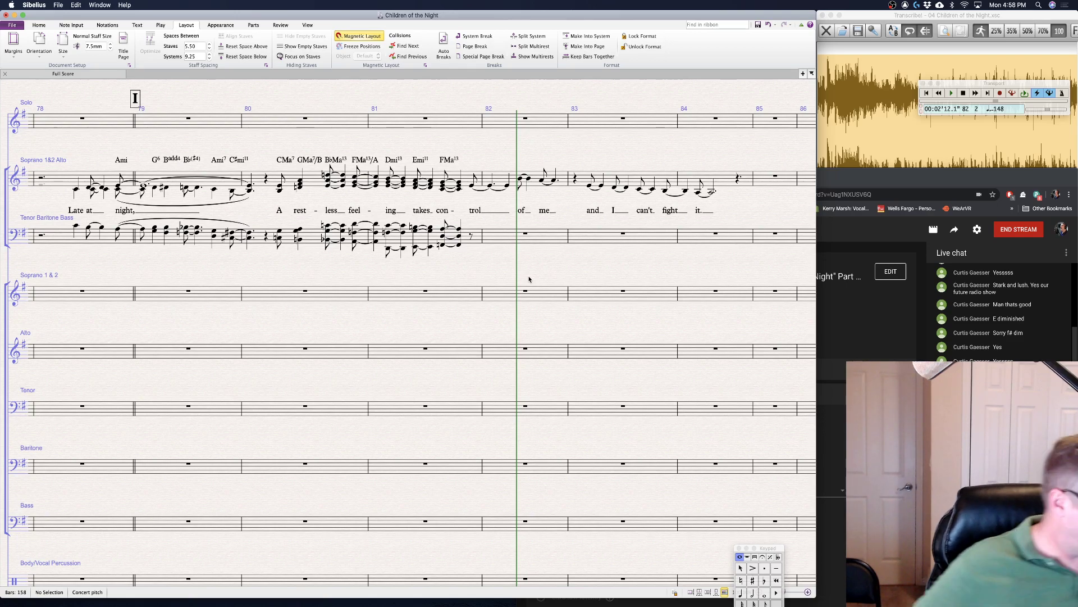
pyautogui.click(472, 187)
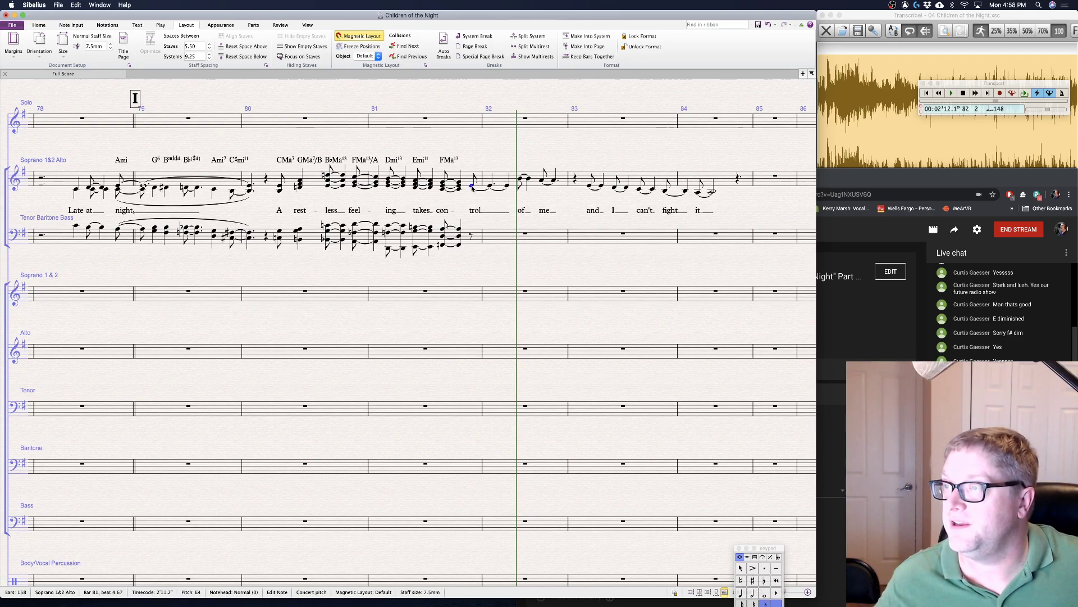
pyautogui.press('shift+super+i')
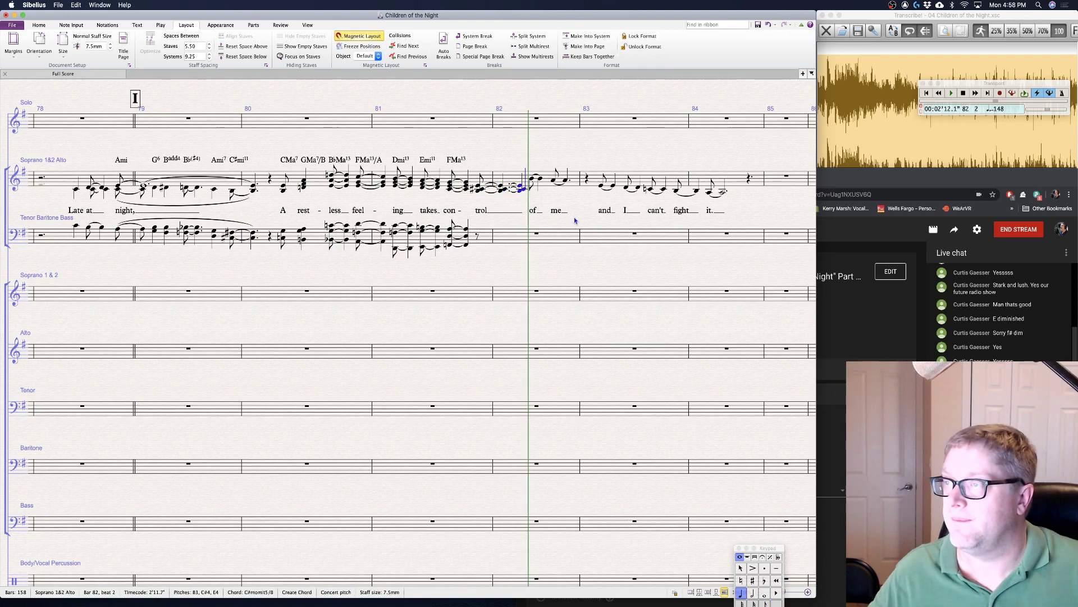
pyautogui.press('Escape')
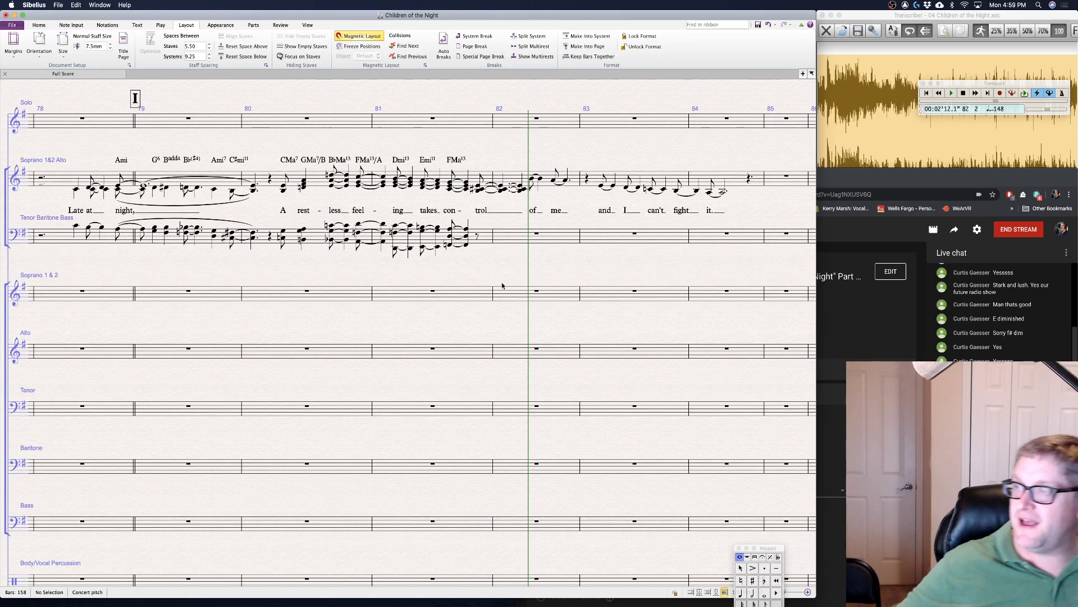
# - Enter the chord F♯2, D3, A3 under "trol" in Tenor Baritone Bass, tied from the end of bar 81 through beat 2 of bar 82
pyautogui.click(477, 236)
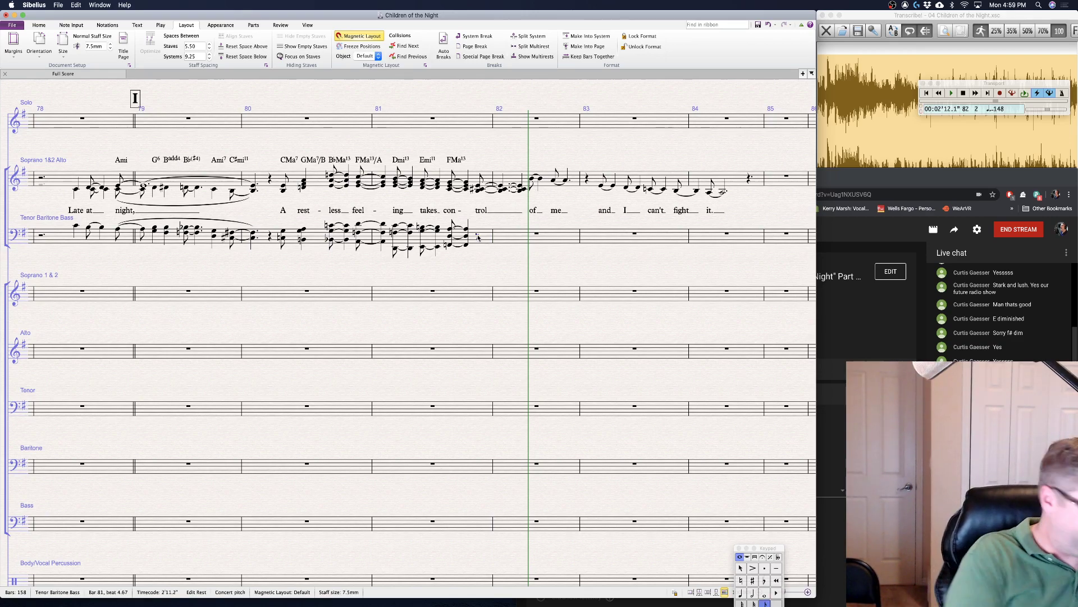
pyautogui.press('KP_Enter')
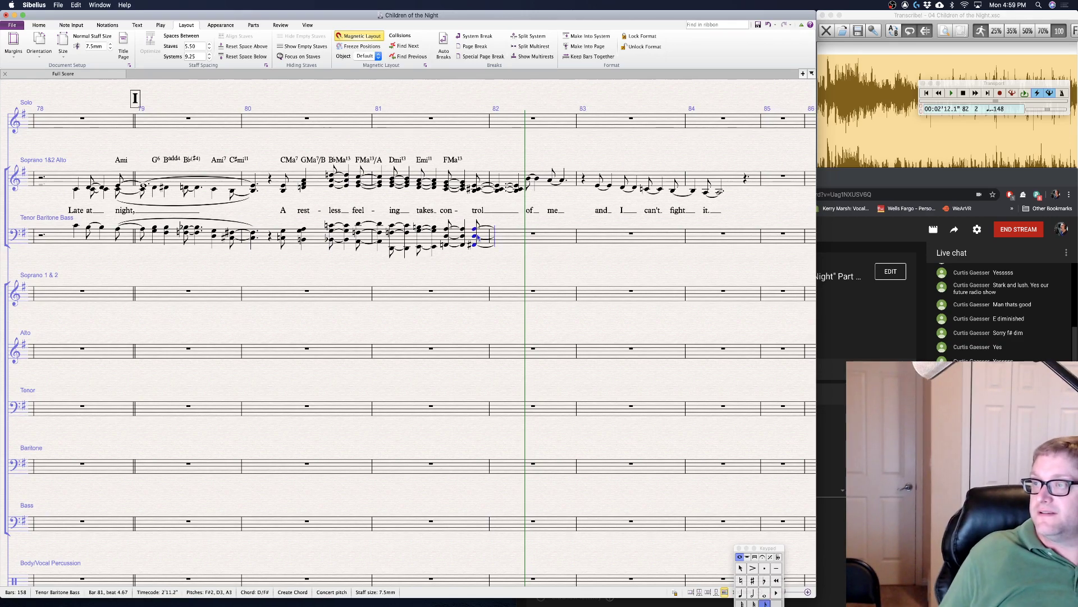
pyautogui.press('Right')
pyautogui.press('KP_4')
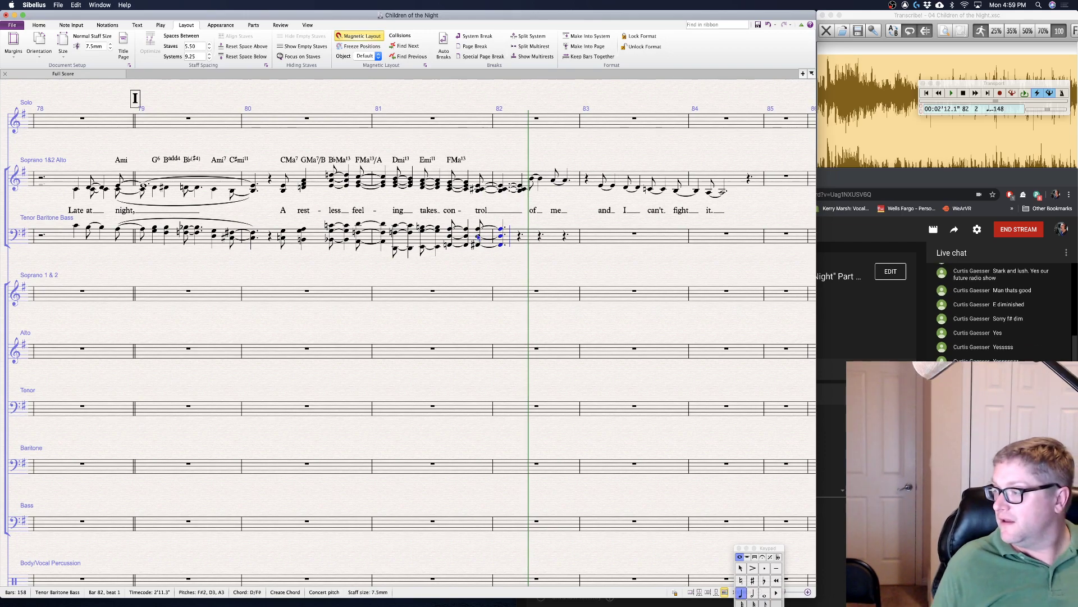
pyautogui.press('Right')
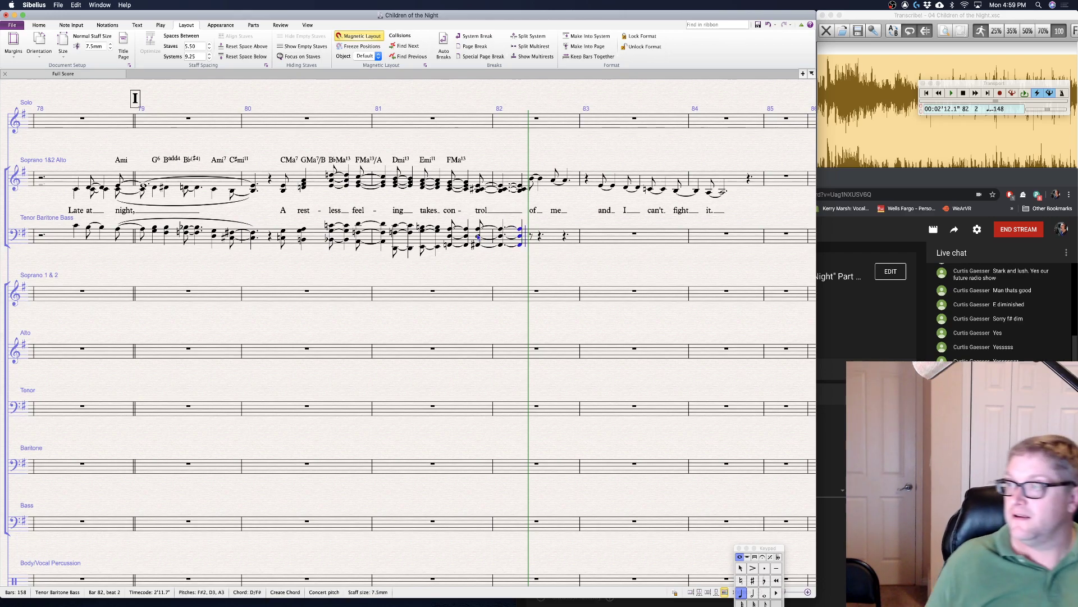
pyautogui.press('Escape')
# - Add the chord symbol DMa13/F♯ above the "trol" chord at the end of bar 81 in Soprano 1&2 Alto
pyautogui.hscroll(2, 502, 261)
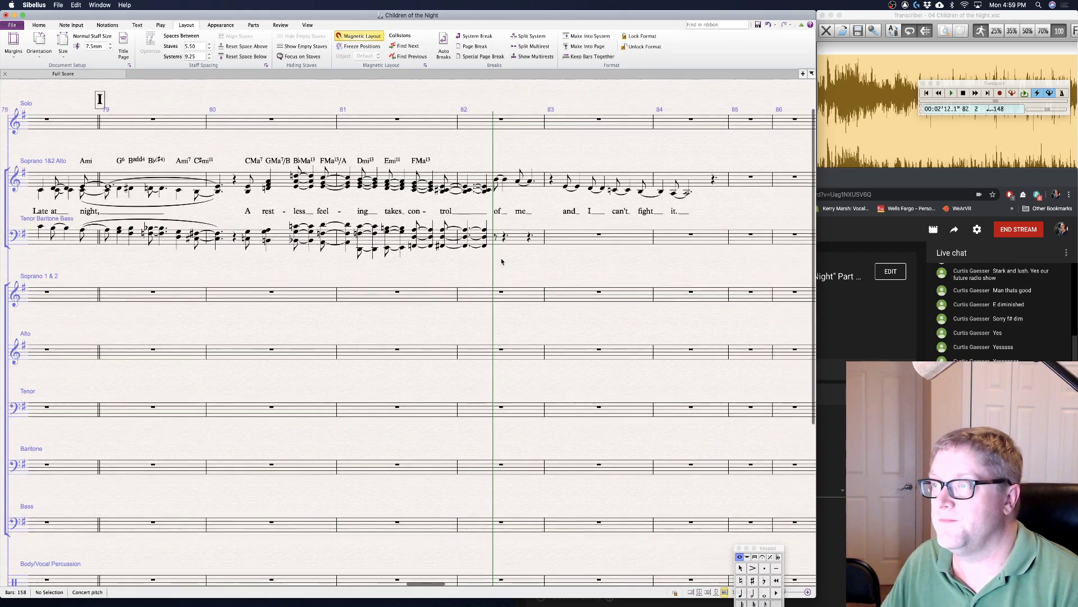
pyautogui.hscroll(5, 501, 261)
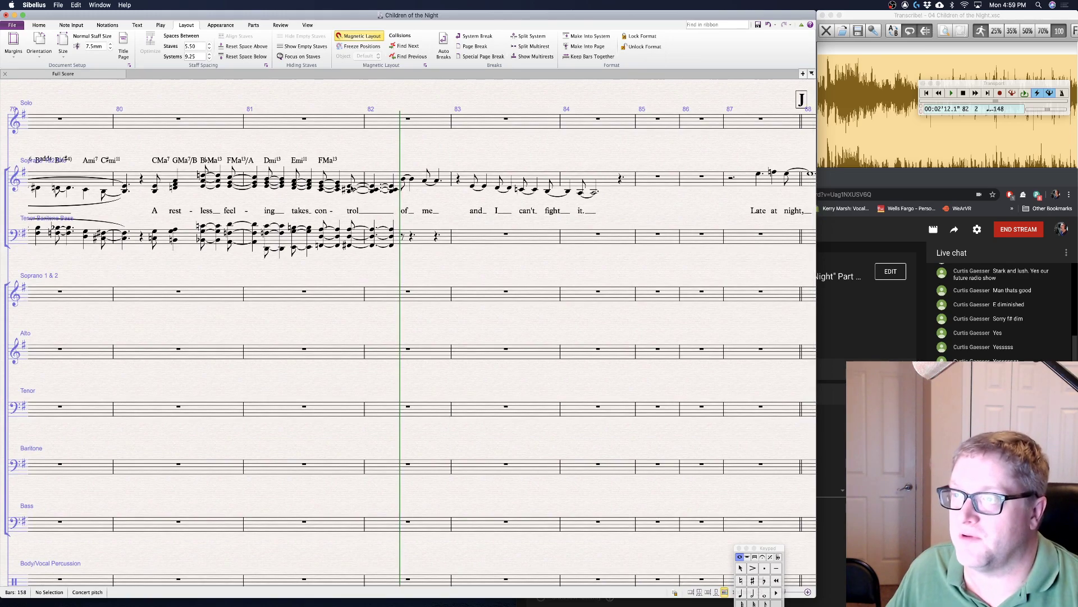
pyautogui.click(351, 186)
pyautogui.press('super+k')
pyautogui.write('DMa13/F#')
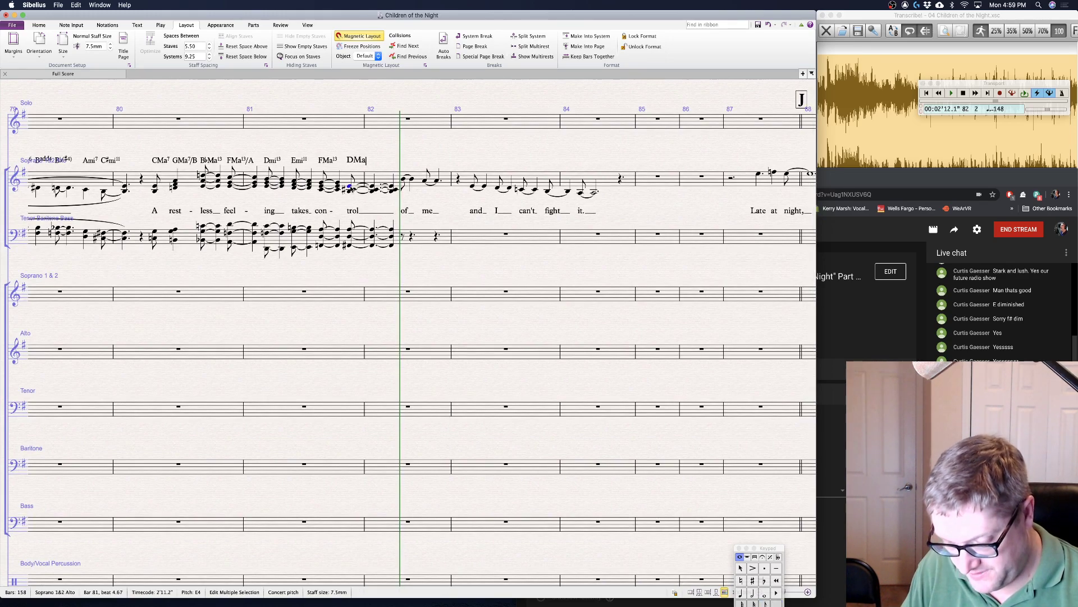
pyautogui.press('Escape')
pyautogui.press('Escape')
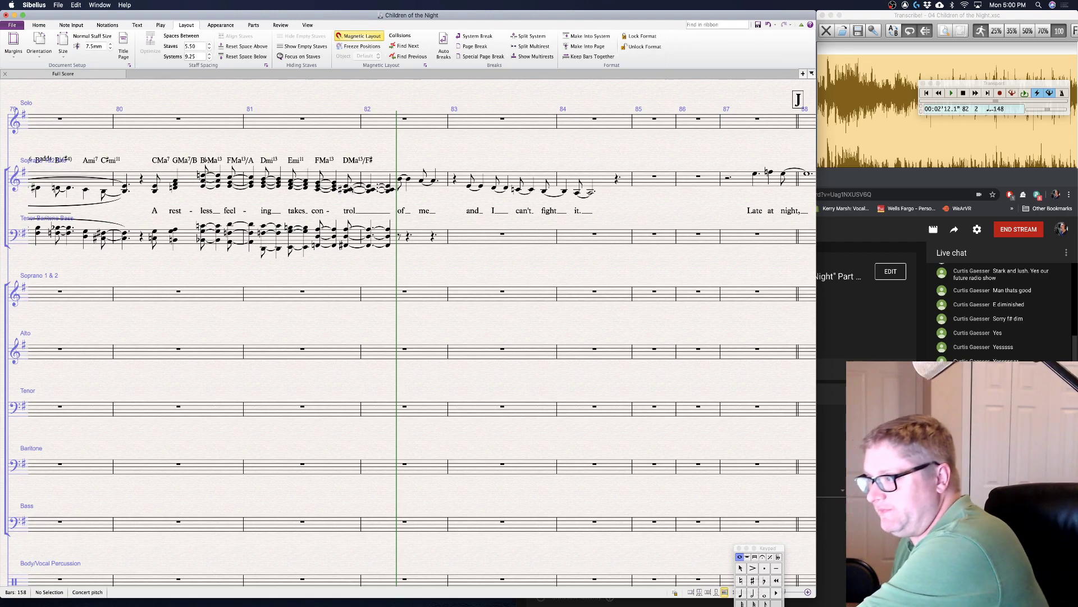
pyautogui.click(879, 328)
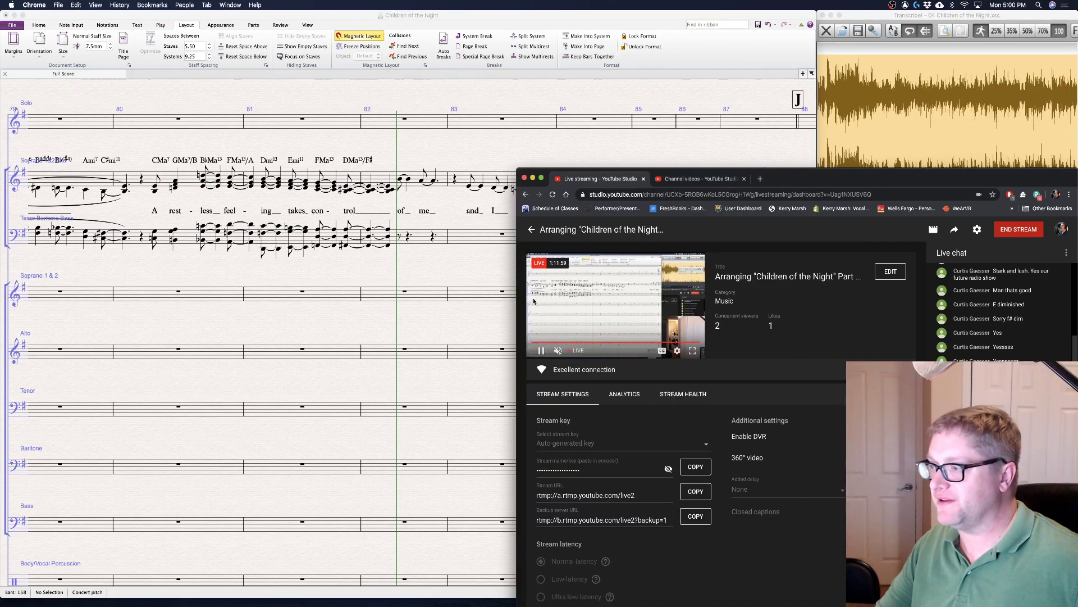
pyautogui.click(452, 332)
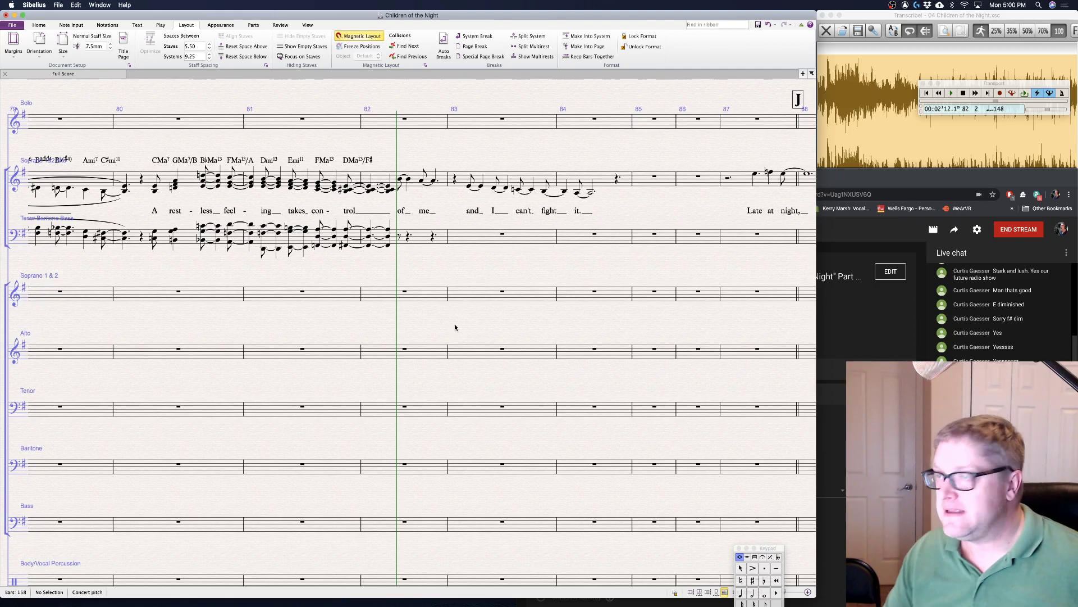
# - Voice the "of" chord in bar 82 with tied G2, E3, A3 in Tenor Baritone Bass and D4, F♯4 below the B4 in Soprano 1&2 Alto
pyautogui.hscroll(3, 406, 323)
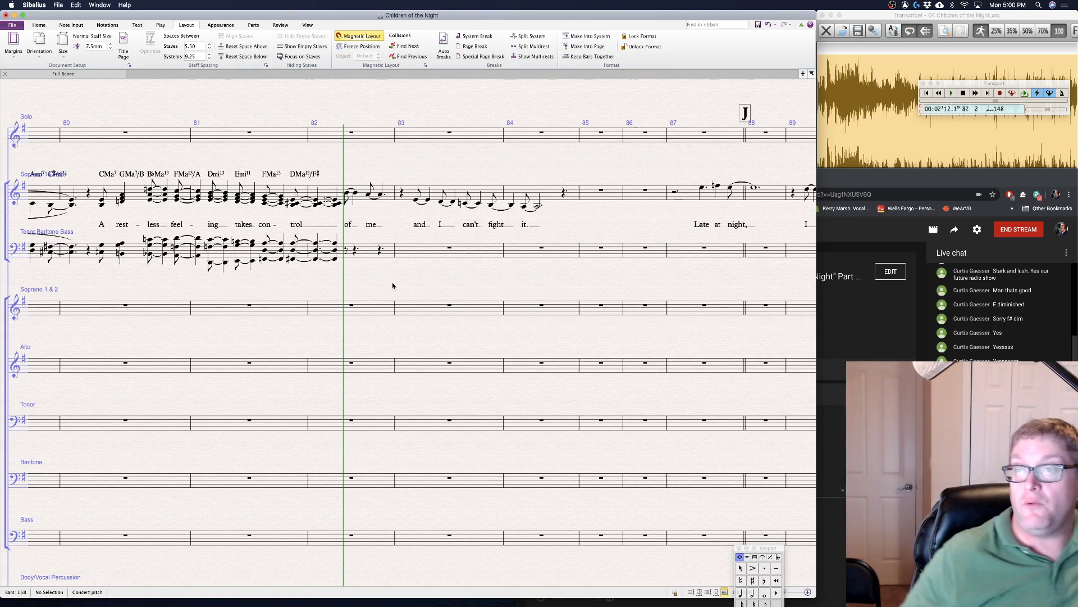
pyautogui.click(348, 251)
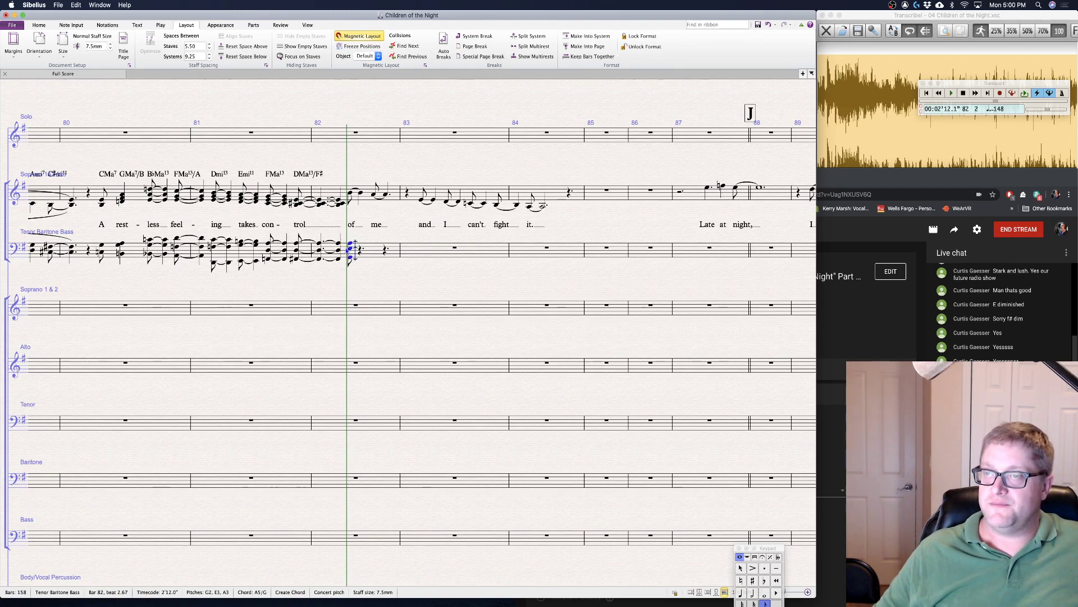
pyautogui.press('Escape')
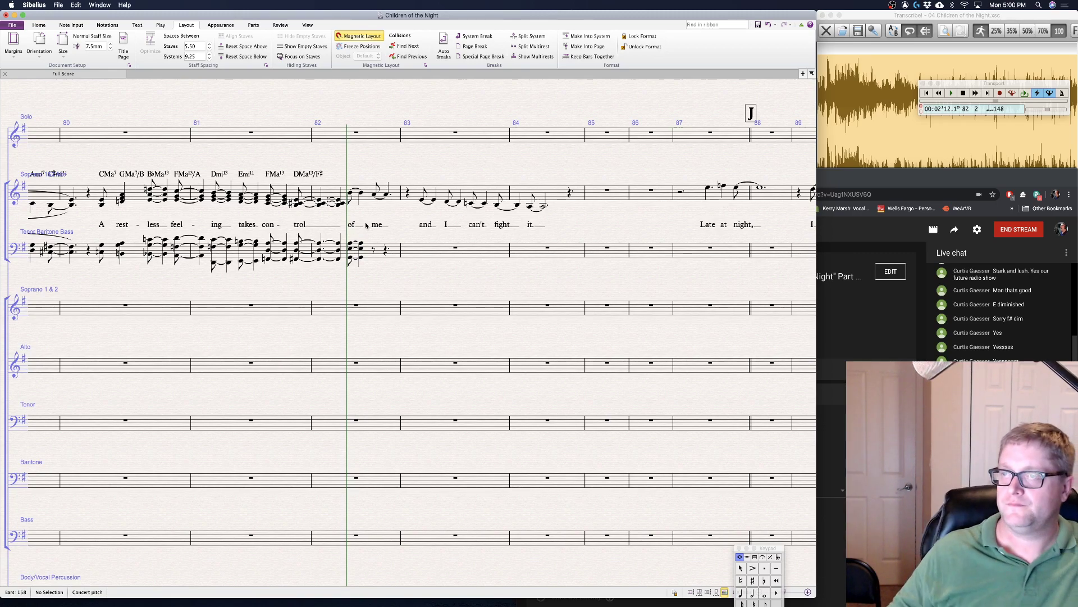
pyautogui.click(352, 193)
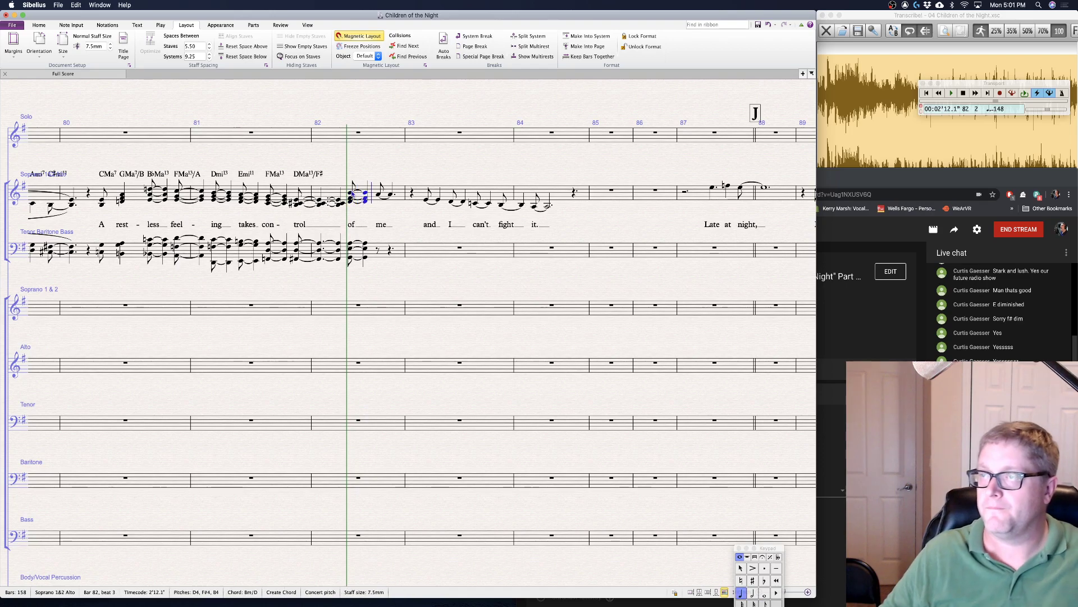
pyautogui.press('Escape')
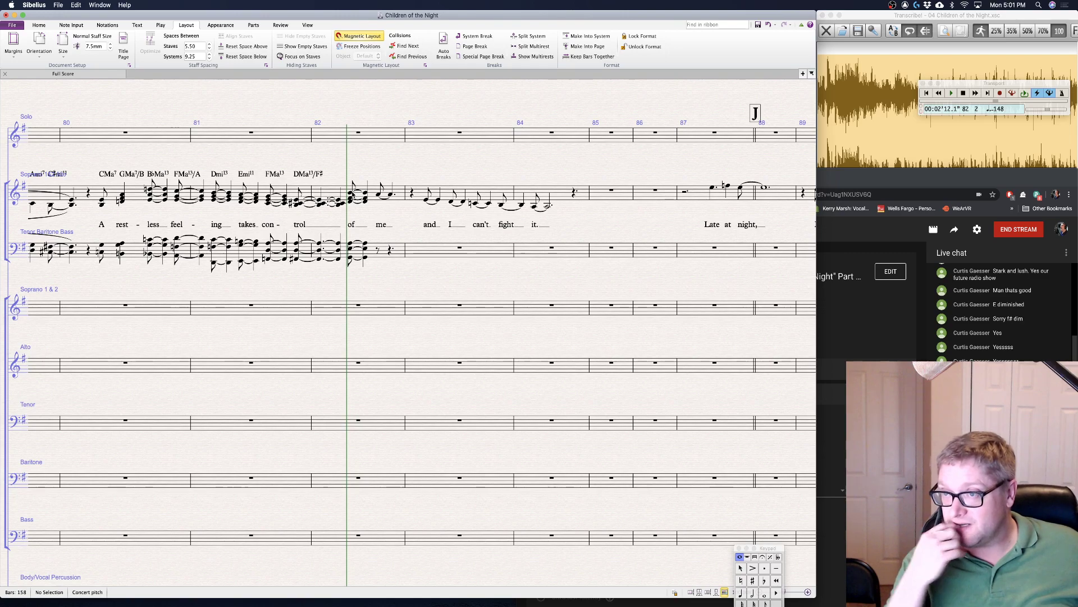
# - Add the chord symbol GMa13 above the "of" chord in bar 82 of Soprano 1&2 Alto
pyautogui.click(352, 194)
pyautogui.press('super+k')
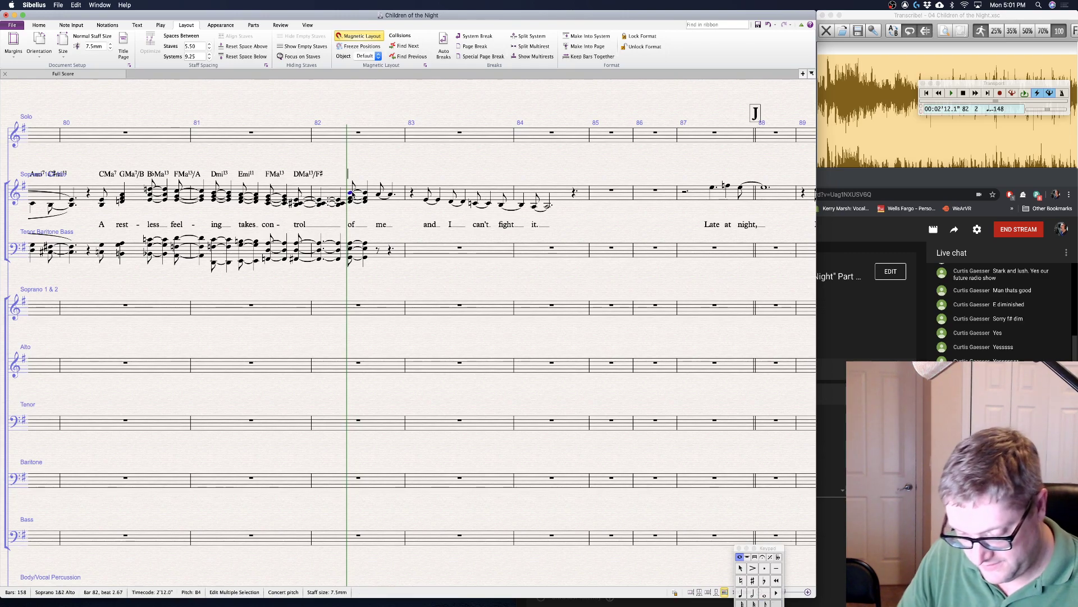
pyautogui.write('GMa')
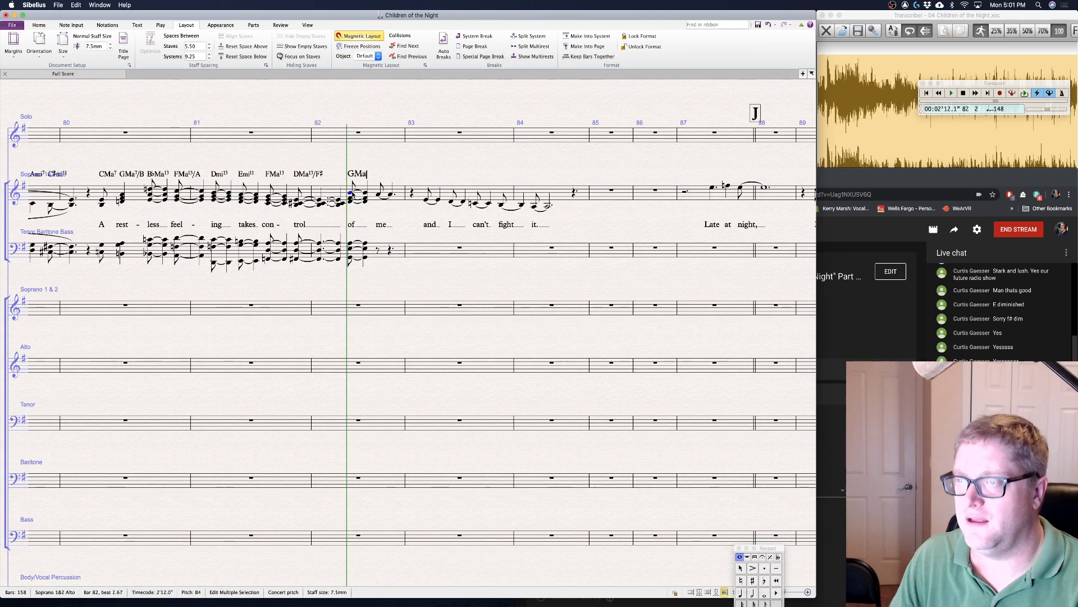
pyautogui.write('13')
pyautogui.click(393, 165)
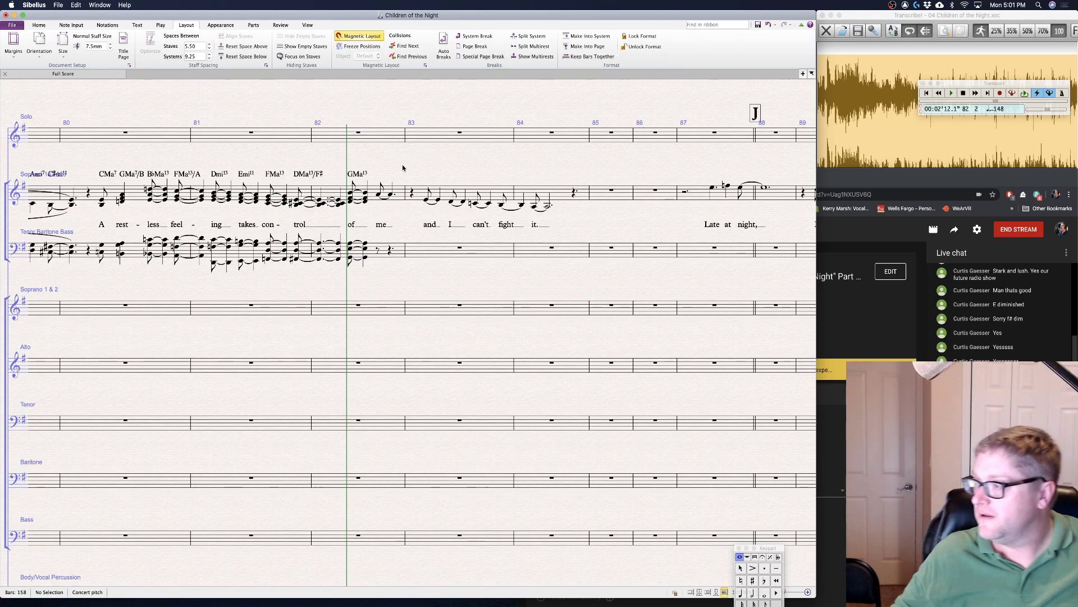
pyautogui.click(868, 330)
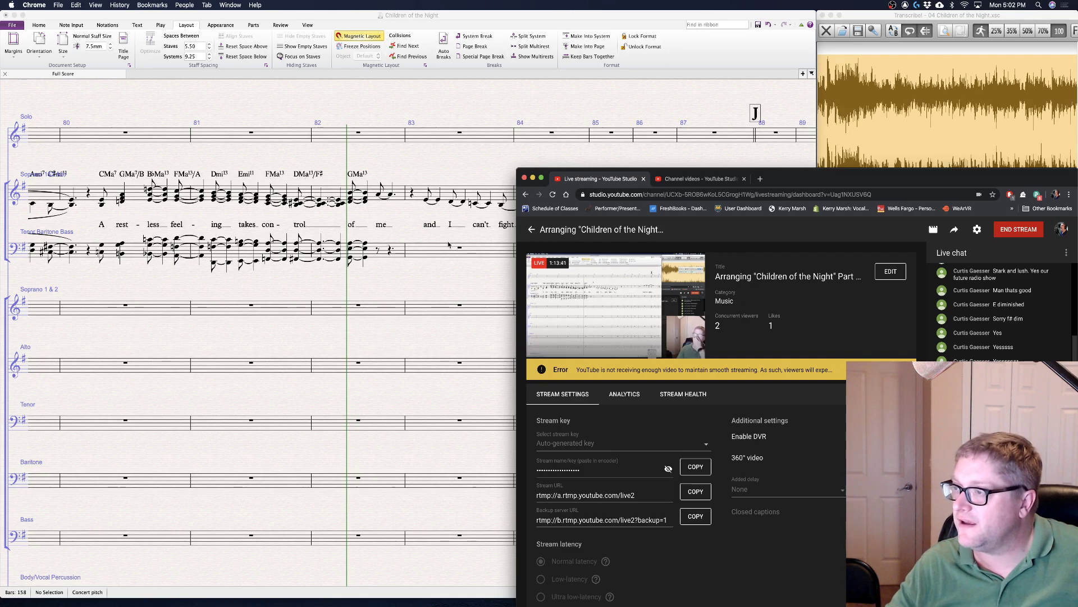
pyautogui.click(457, 261)
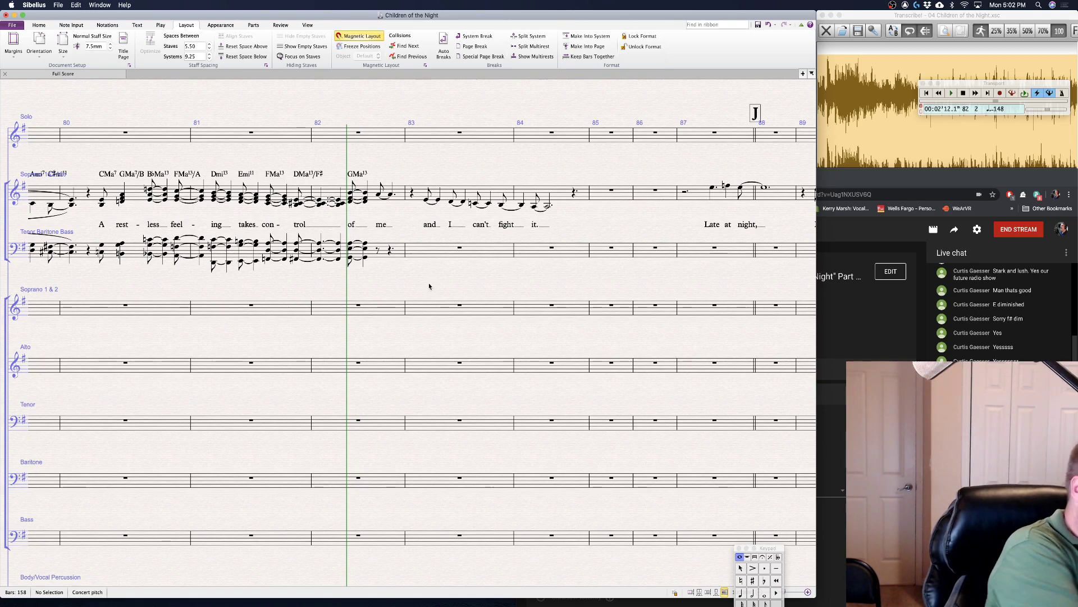
# - Voice the "me" chord in bar 82 by harmonising below the A4 in Soprano 1&2 Alto and entering tied C3, G3, A3 in Tenor Baritone Bass
pyautogui.click(378, 195)
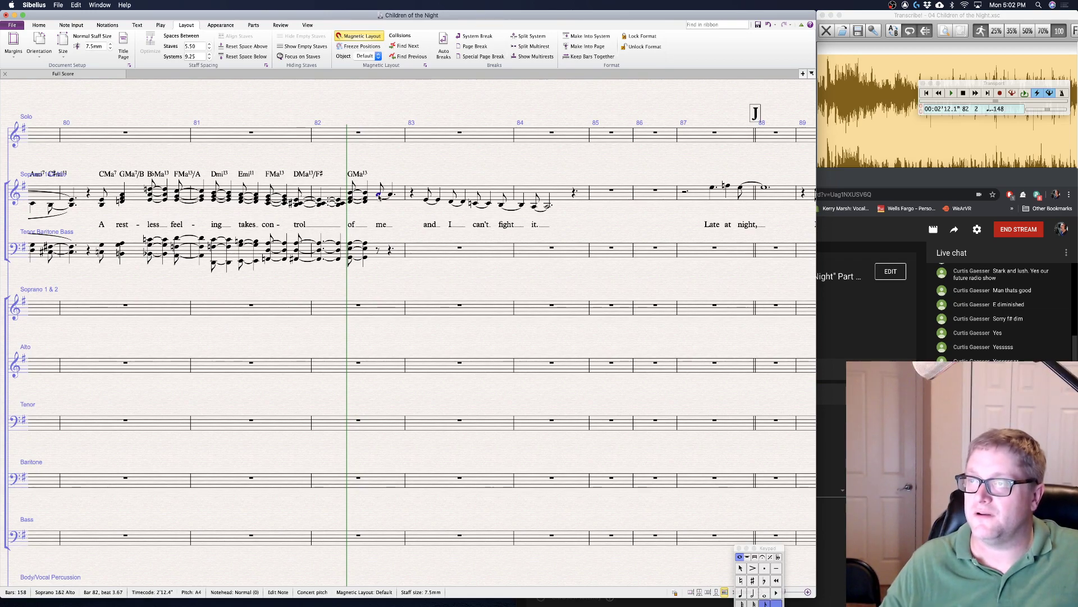
pyautogui.press('Escape')
pyautogui.press('Escape')
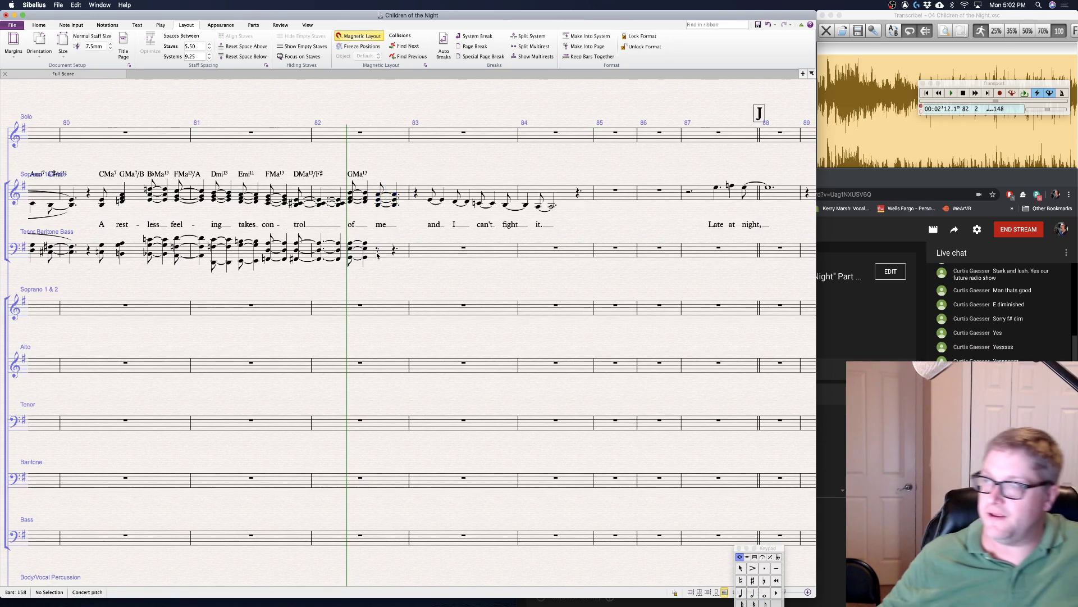
pyautogui.click(378, 254)
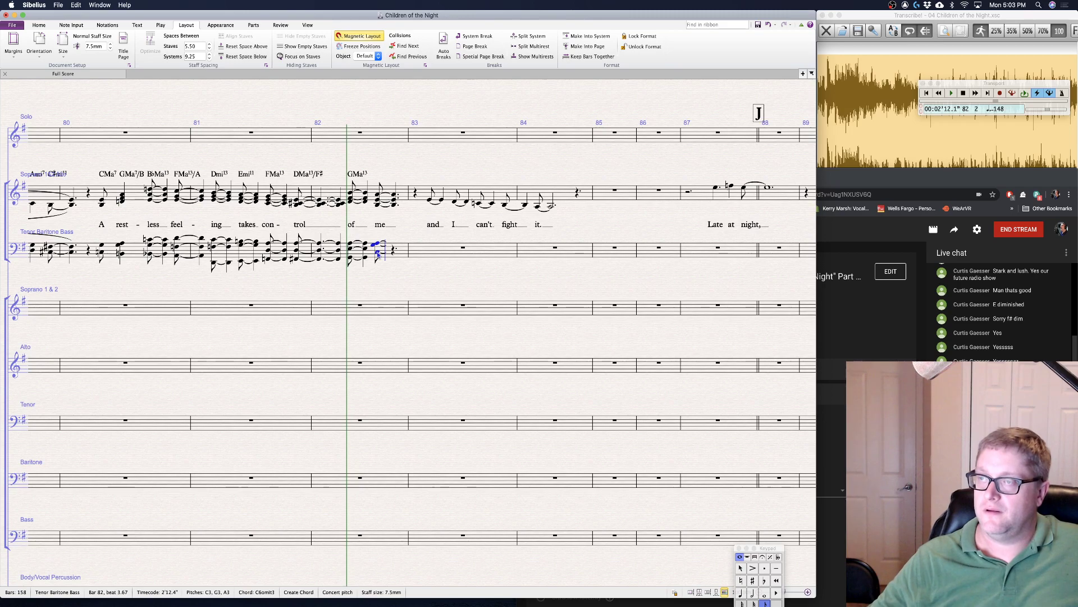
pyautogui.press('4')
pyautogui.press('.')
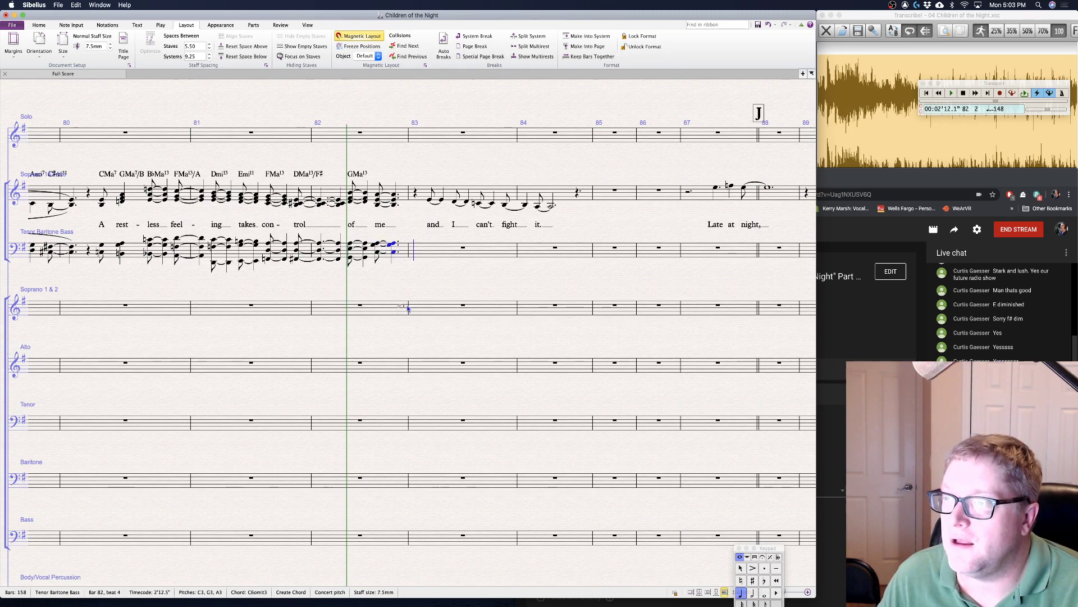
# - Add the chord symbol CMa13 above the "me" chord in bar 82 of Soprano 1&2 Alto
pyautogui.click(377, 196)
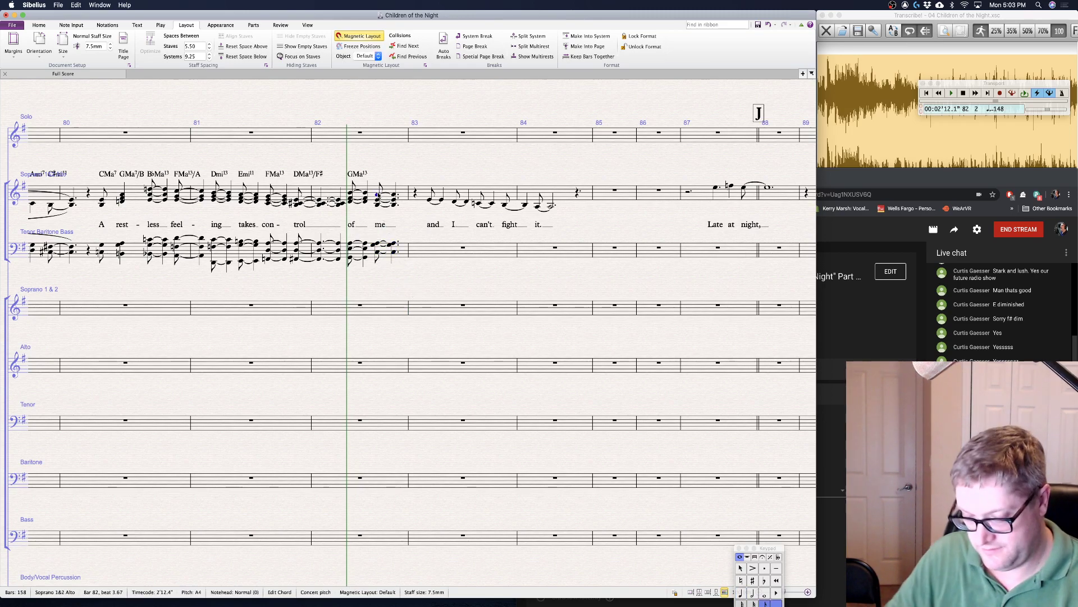
pyautogui.write('CMa')
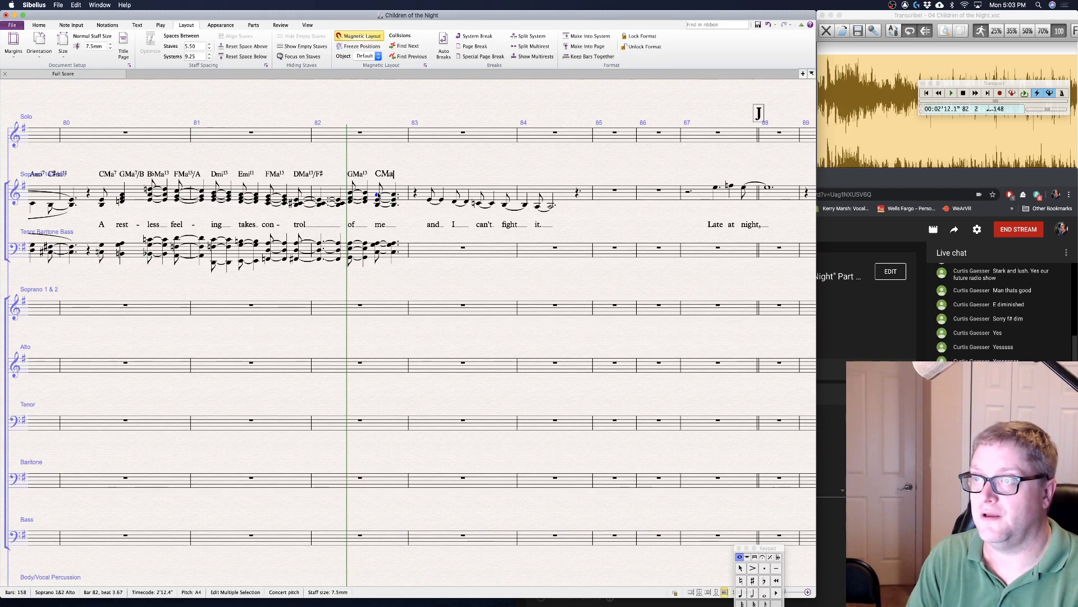
pyautogui.write('13')
pyautogui.press('Escape')
pyautogui.press('Escape')
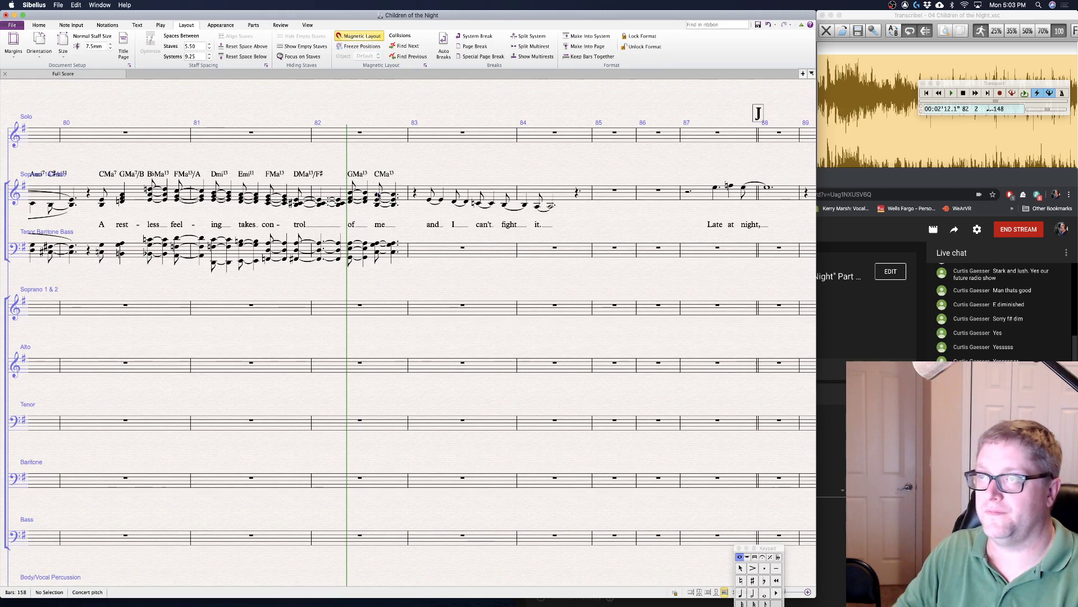
# - Play back the harmonised passage from "A restless feeling" in bar 80 into bar 83
pyautogui.click(101, 202)
pyautogui.press('space')
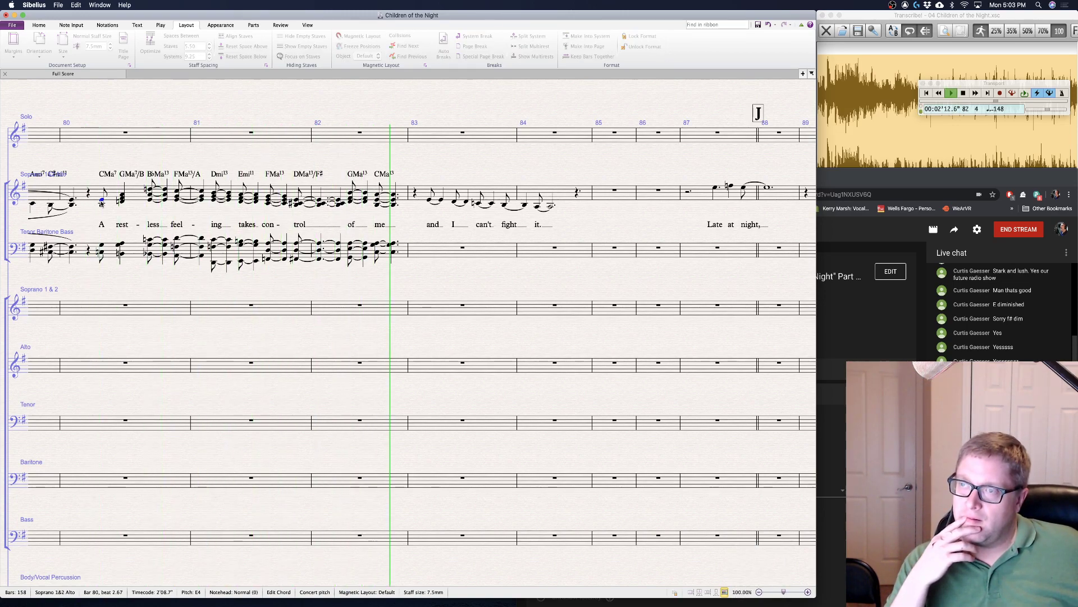
pyautogui.press('space')
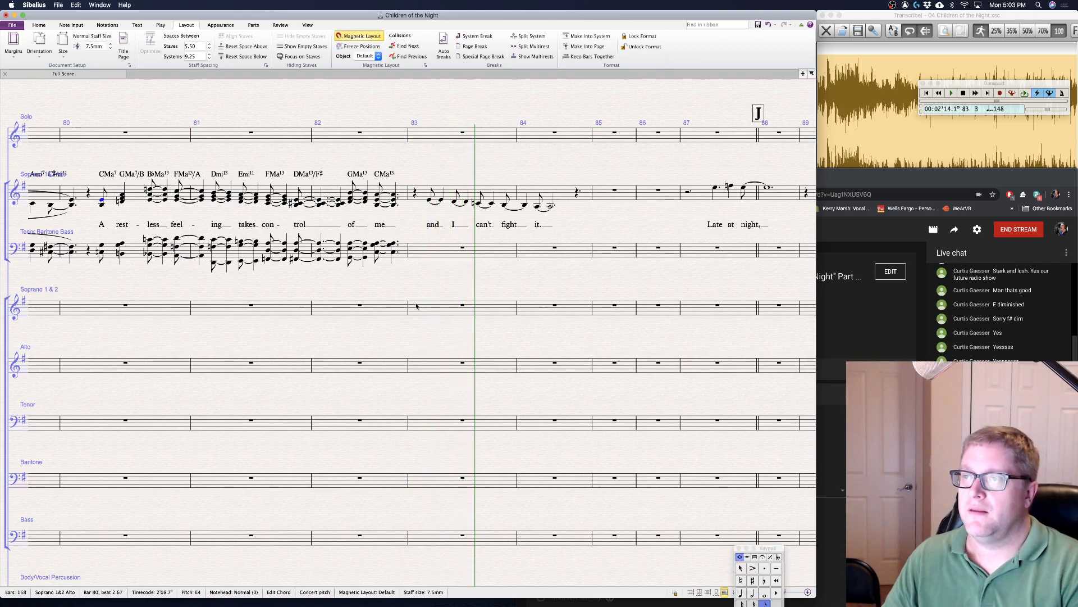
pyautogui.click(393, 280)
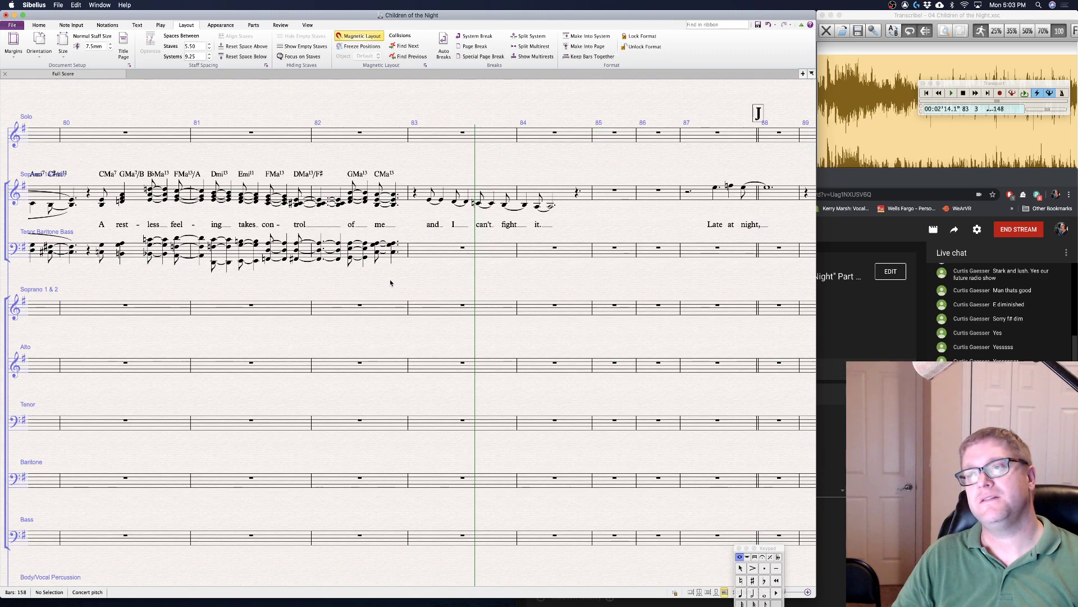
# - Copy the melody and lyrics of bars 83–84 from Soprano 1&2 Alto into Tenor Baritone Bass
pyautogui.click(420, 193)
pyautogui.keyDown('shift'); pyautogui.click(574, 199); pyautogui.keyUp('shift')
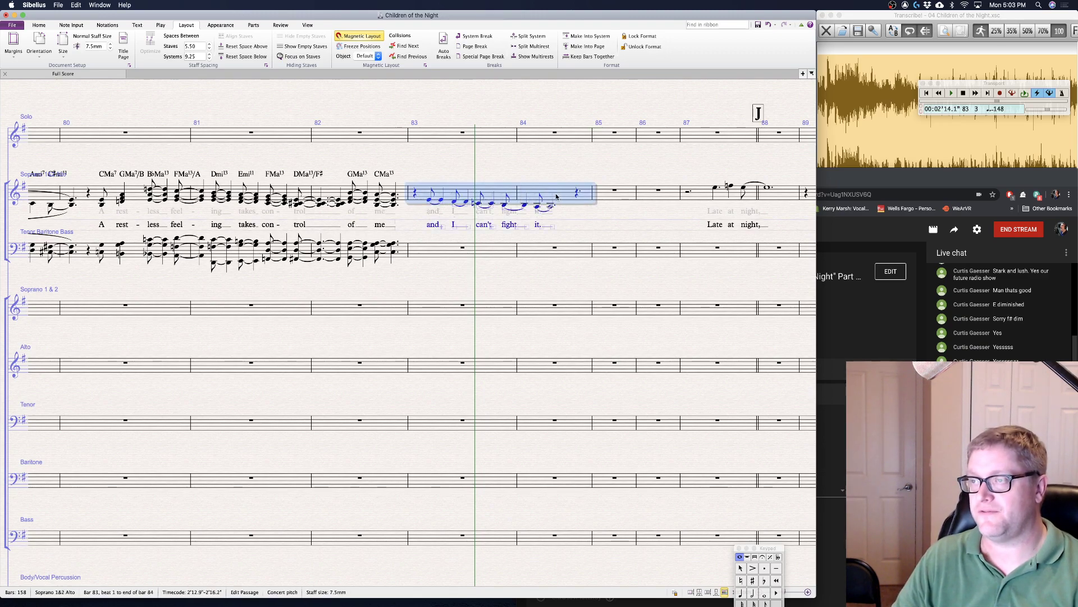
pyautogui.keyDown('alt'); pyautogui.click(414, 248); pyautogui.keyUp('alt')
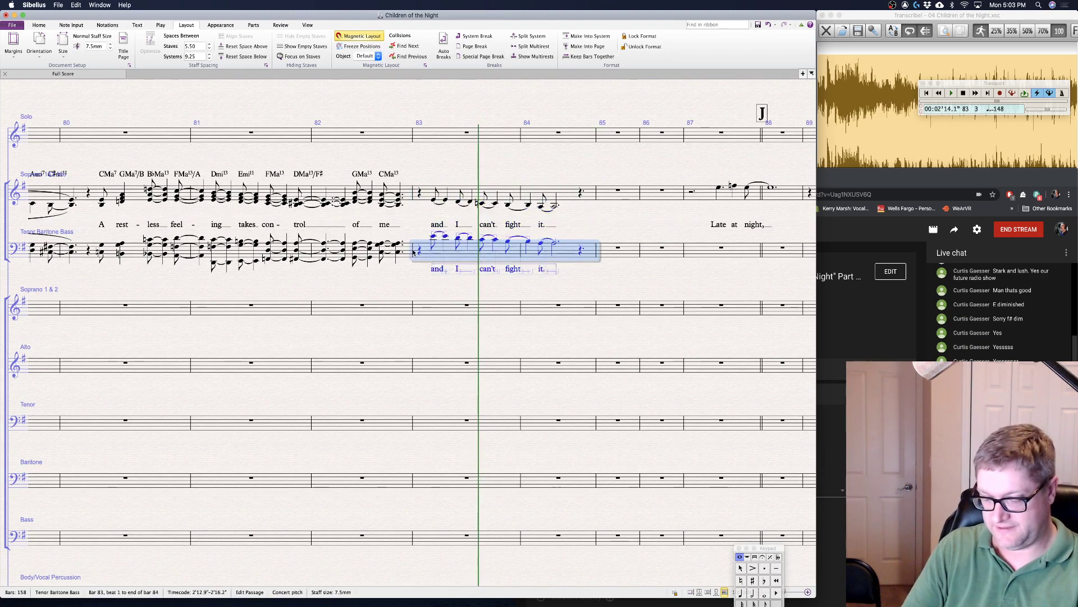
pyautogui.press('Escape')
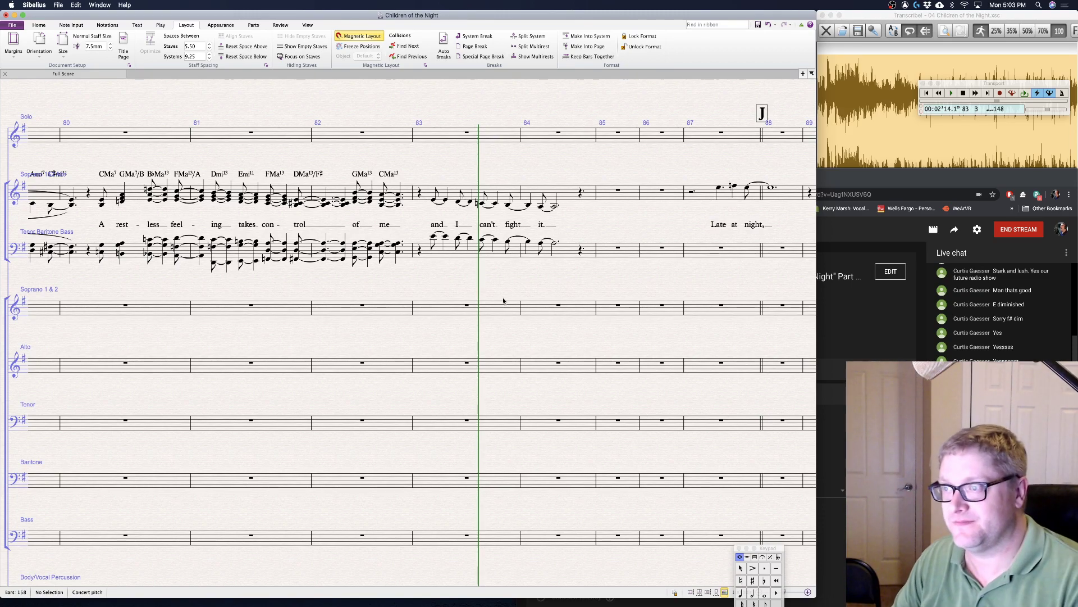
# - Examine the vocal and rhythm-section staves from bar 83 through rehearsal mark K to see which parts are still empty
pyautogui.hscroll(4, 449, 289)
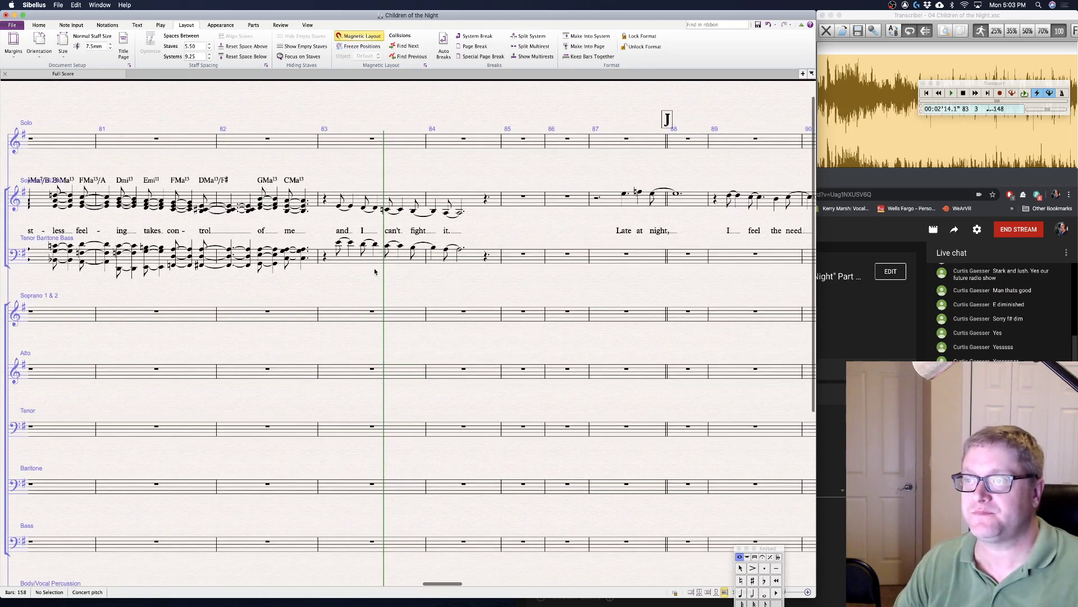
pyautogui.scroll(-4, 448, 296)
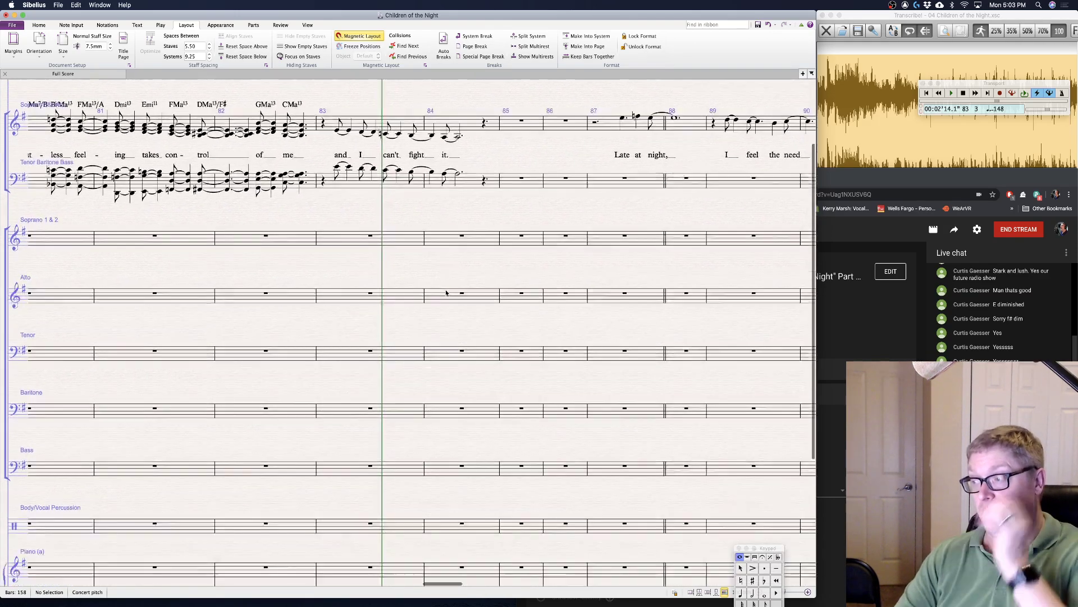
pyautogui.scroll(-2, 446, 293)
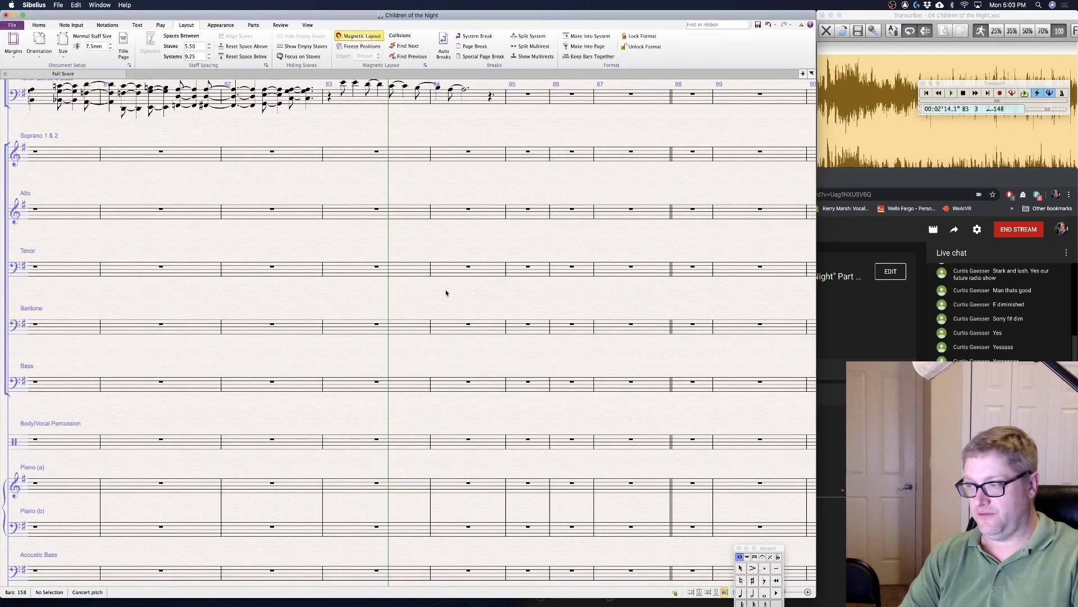
pyautogui.scroll(4, 484, 382)
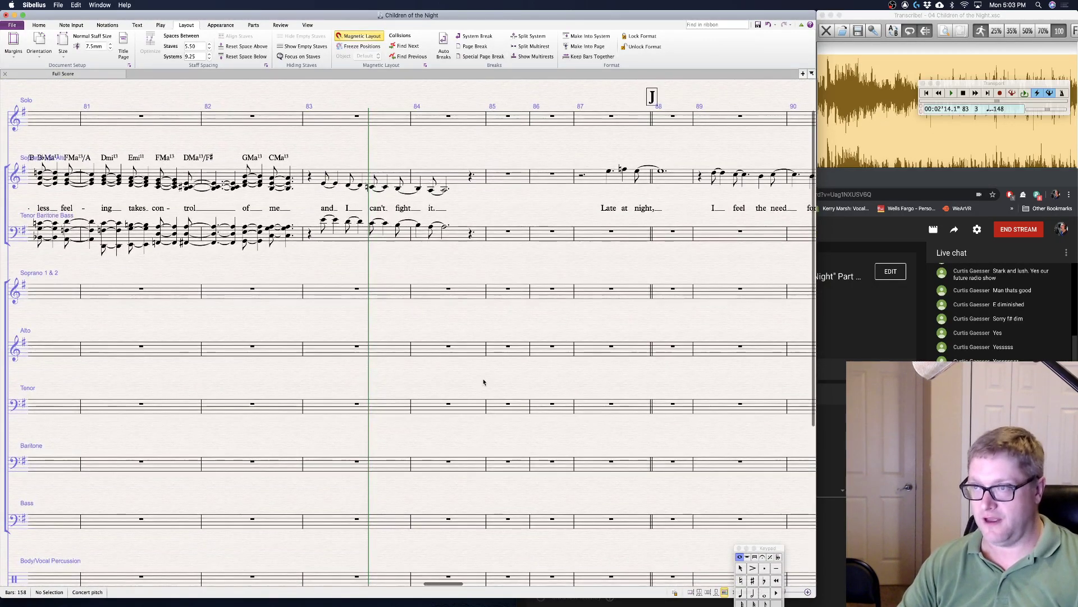
pyautogui.scroll(2, 483, 383)
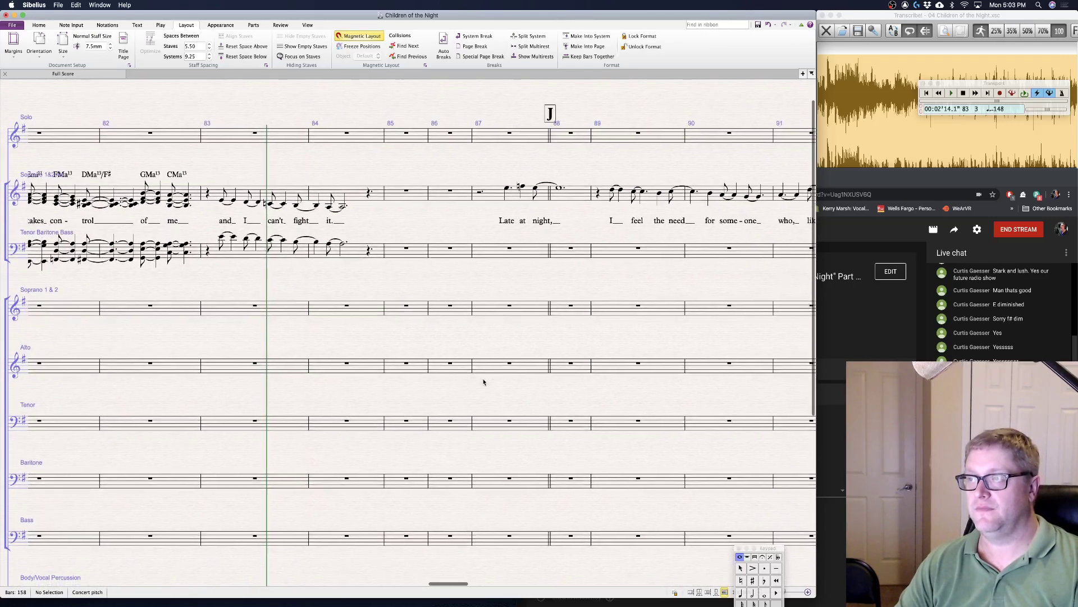
pyautogui.hscroll(3, 483, 382)
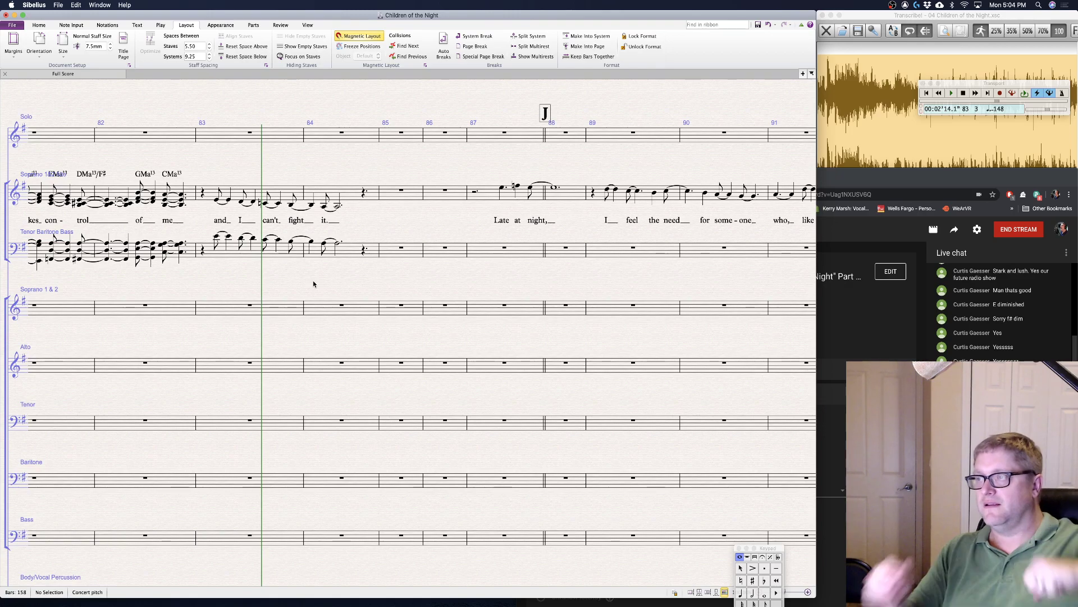
pyautogui.hscroll(5, 314, 283)
pyautogui.hscroll(5, 313, 284)
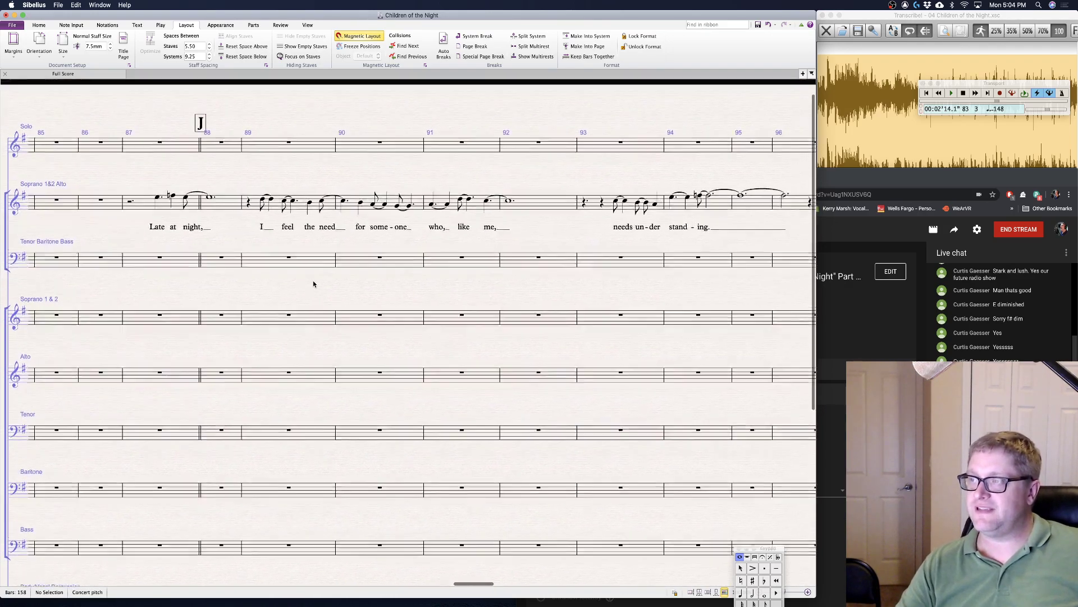
pyautogui.hscroll(1, 313, 283)
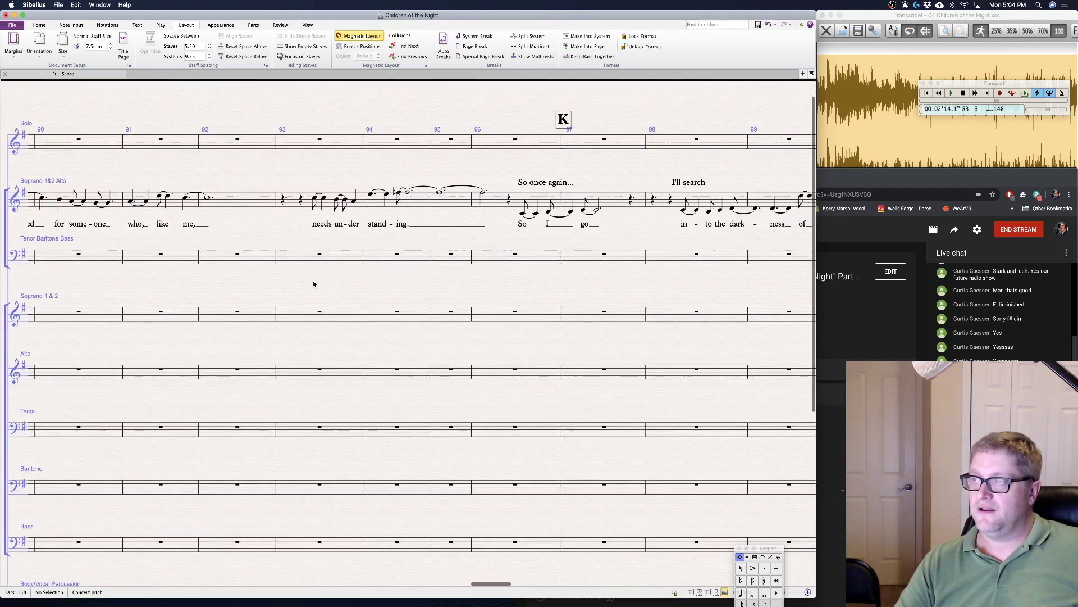
pyautogui.scroll(-5, 314, 283)
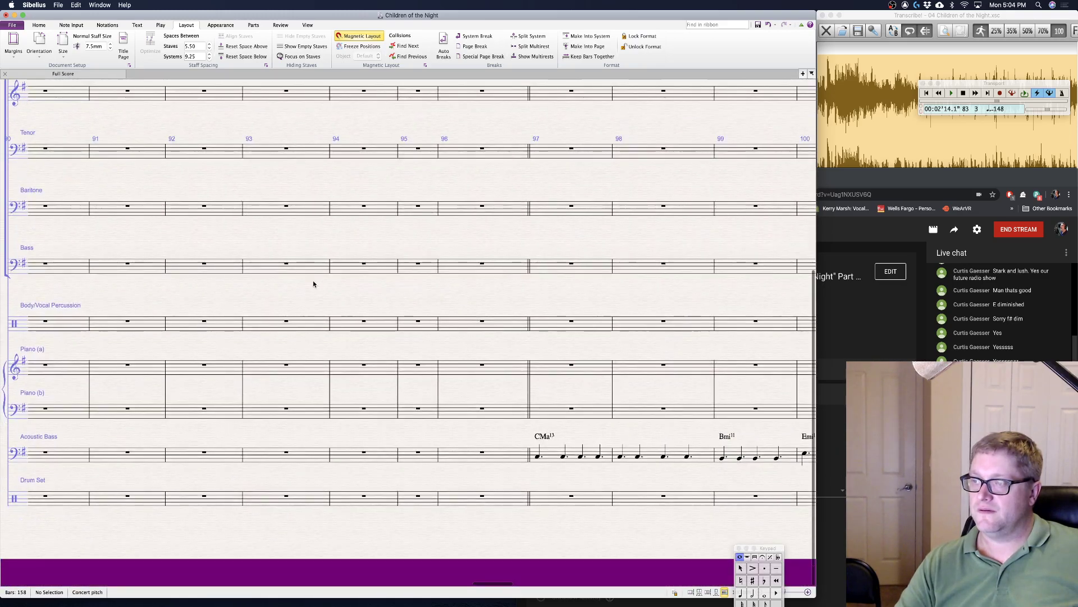
pyautogui.hscroll(-3, 313, 284)
pyautogui.scroll(5, 314, 284)
pyautogui.hscroll(2, 313, 284)
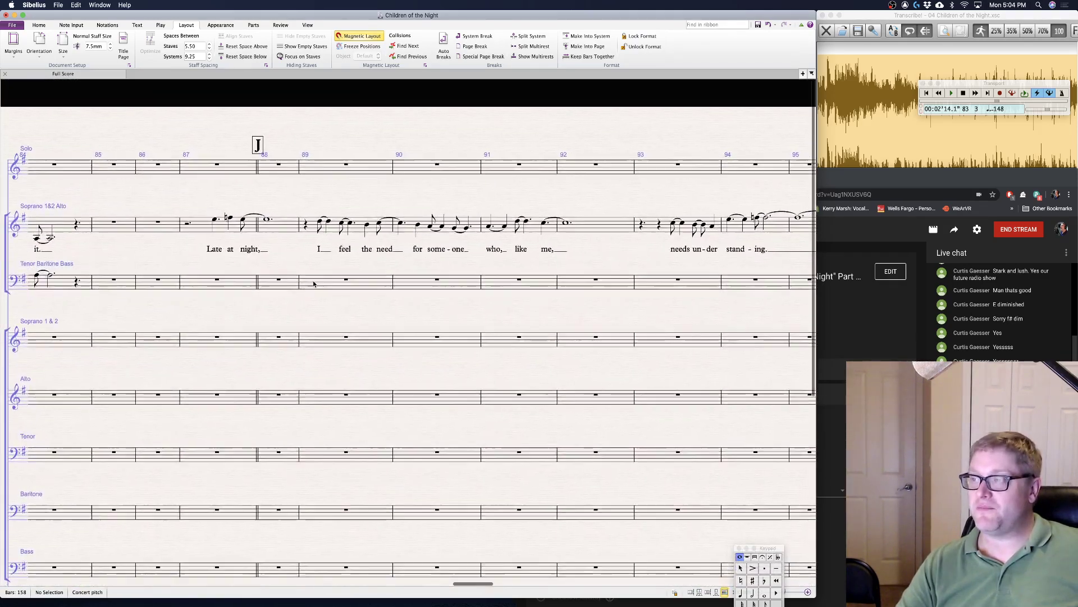
pyautogui.hscroll(-5, 314, 284)
pyautogui.scroll(-2, 314, 283)
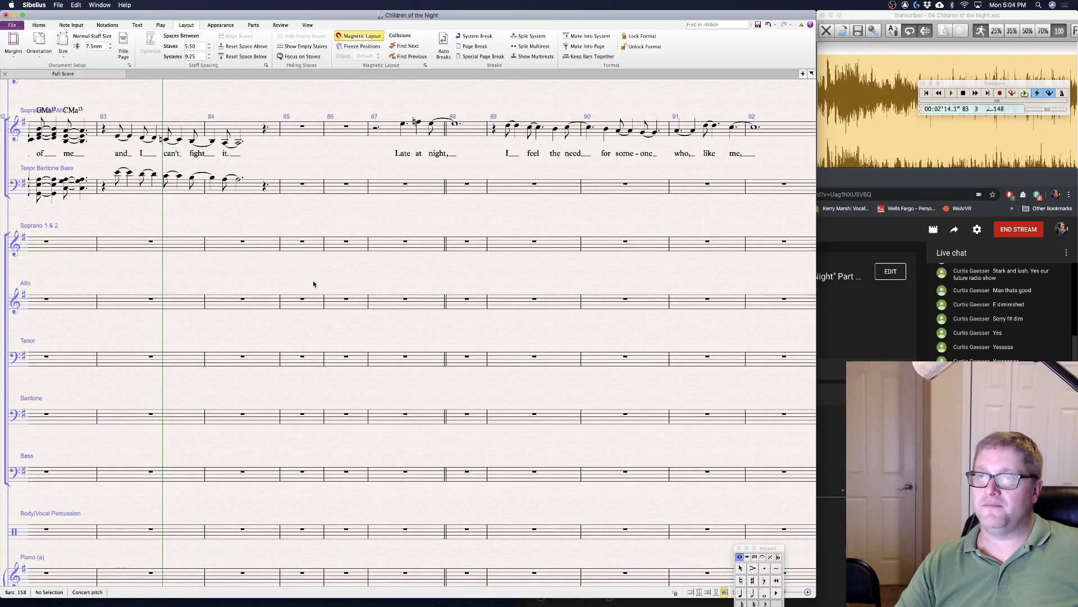
pyautogui.scroll(-1, 299, 447)
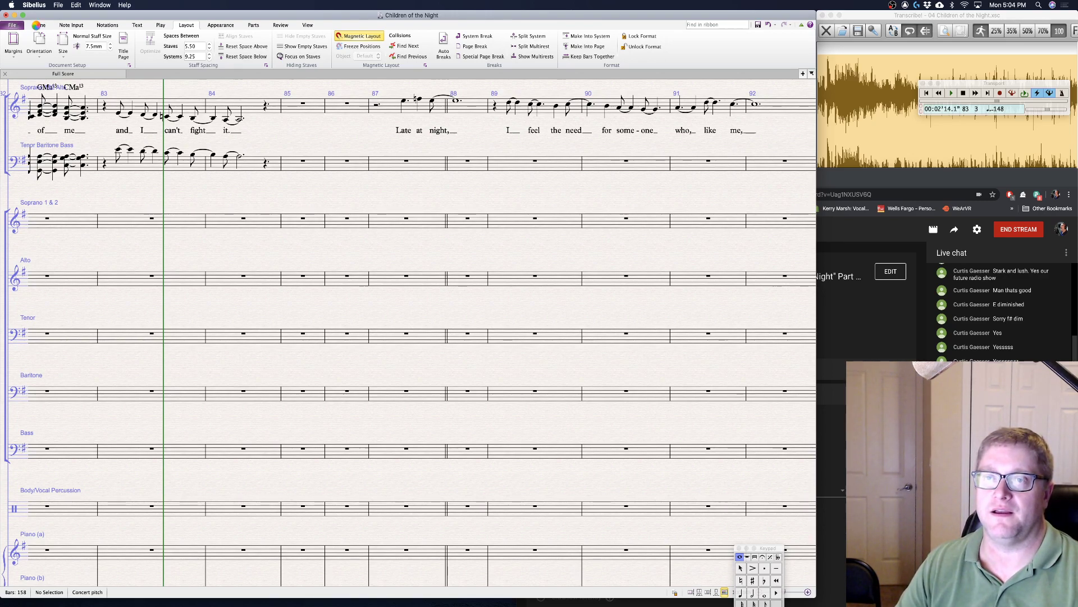
# - Remove the separate Soprano 1 & 2, Alto, Tenor, Baritone and Bass staves from the score
pyautogui.click(36, 26)
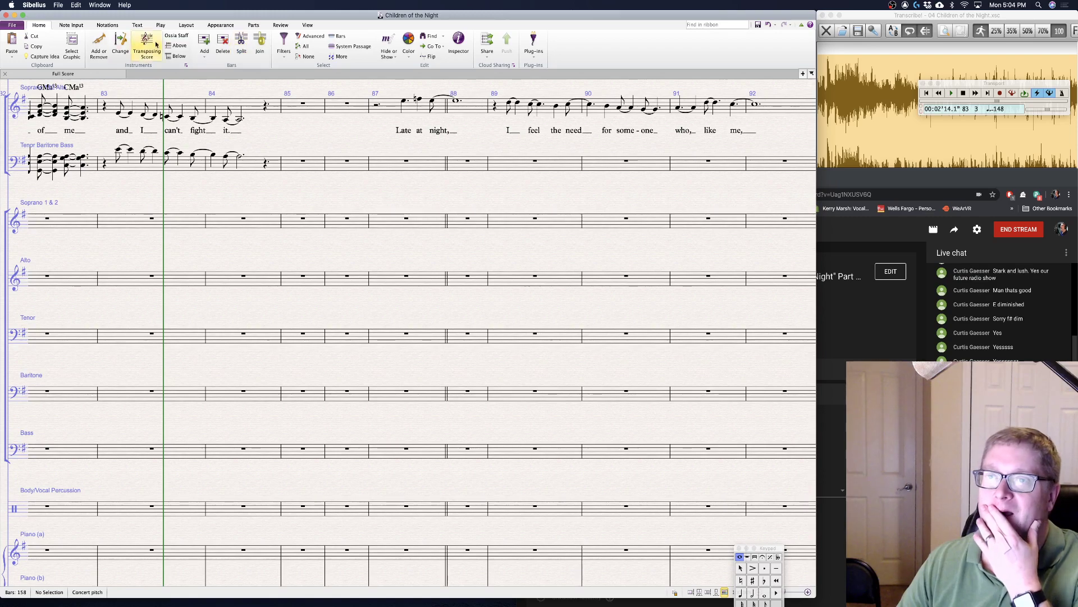
pyautogui.click(99, 45)
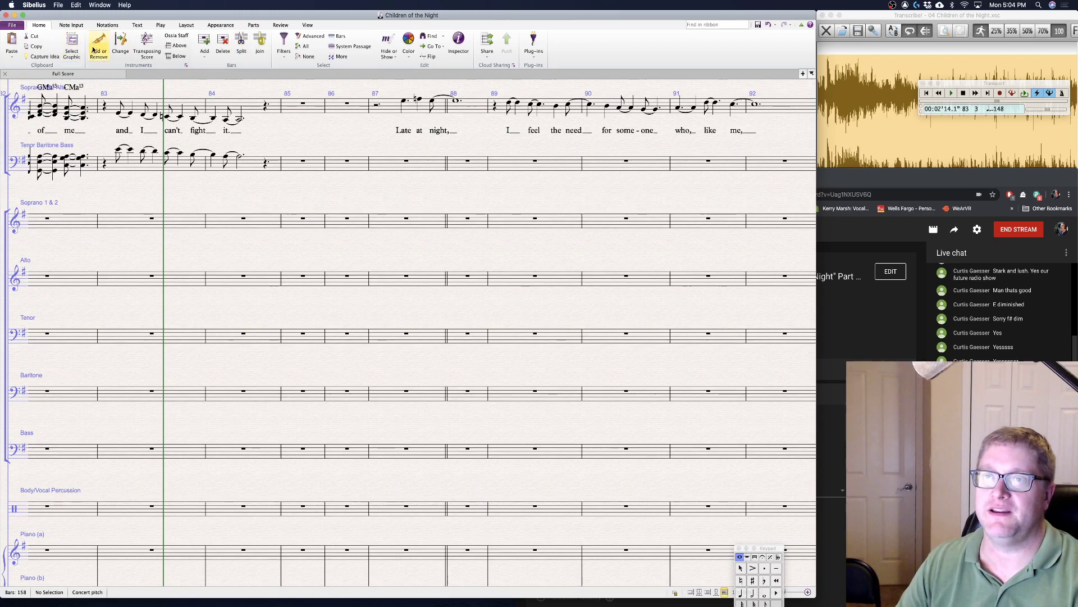
pyautogui.click(593, 236)
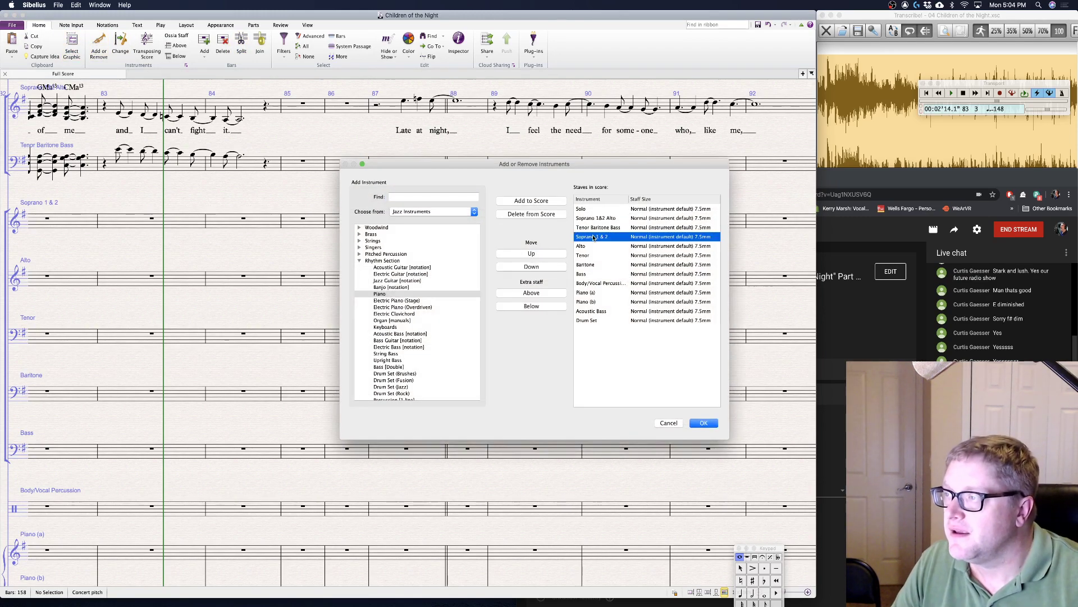
pyautogui.keyDown('shift'); pyautogui.click(590, 274); pyautogui.keyUp('shift')
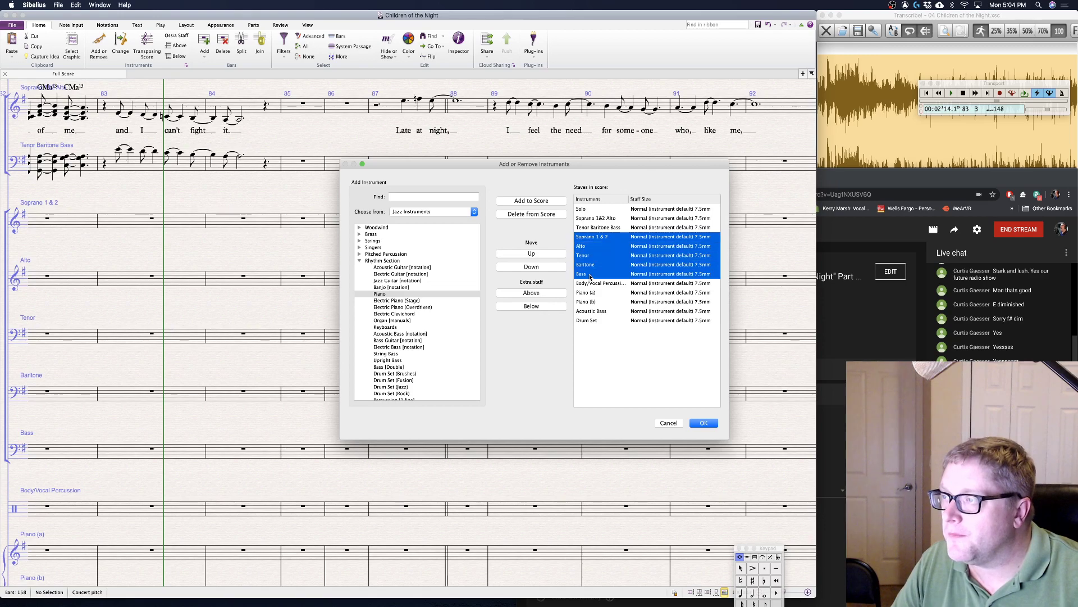
pyautogui.click(519, 212)
pyautogui.click(591, 317)
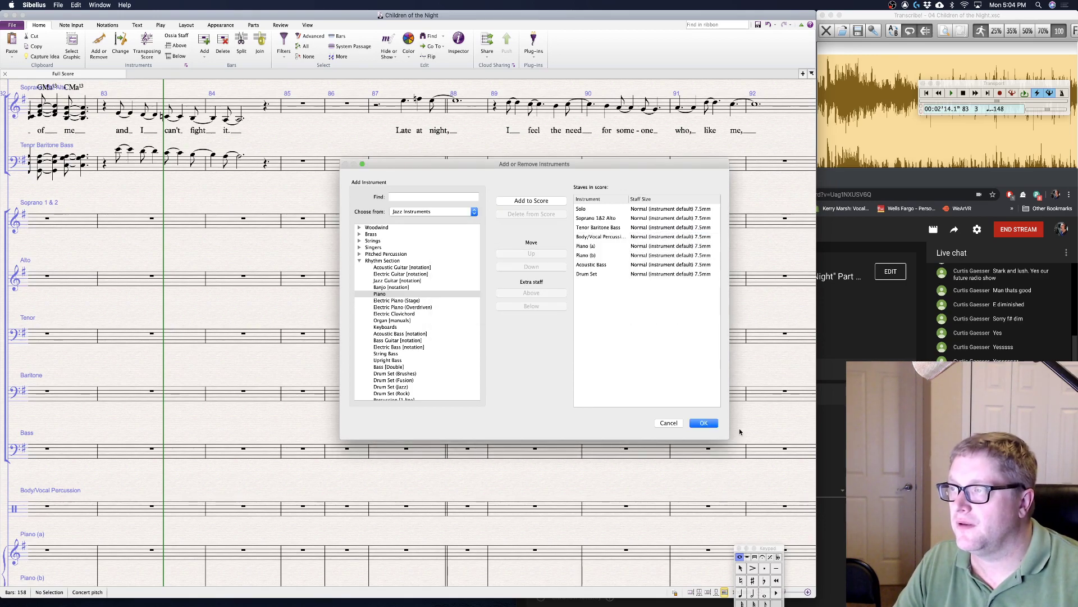
pyautogui.click(704, 424)
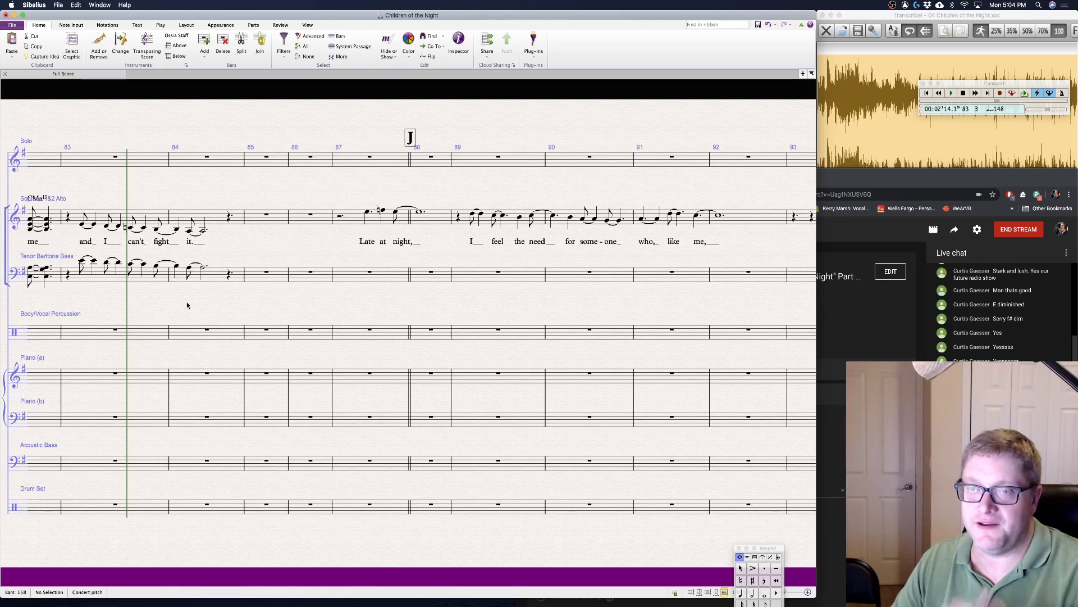
pyautogui.hscroll(-5, 188, 305)
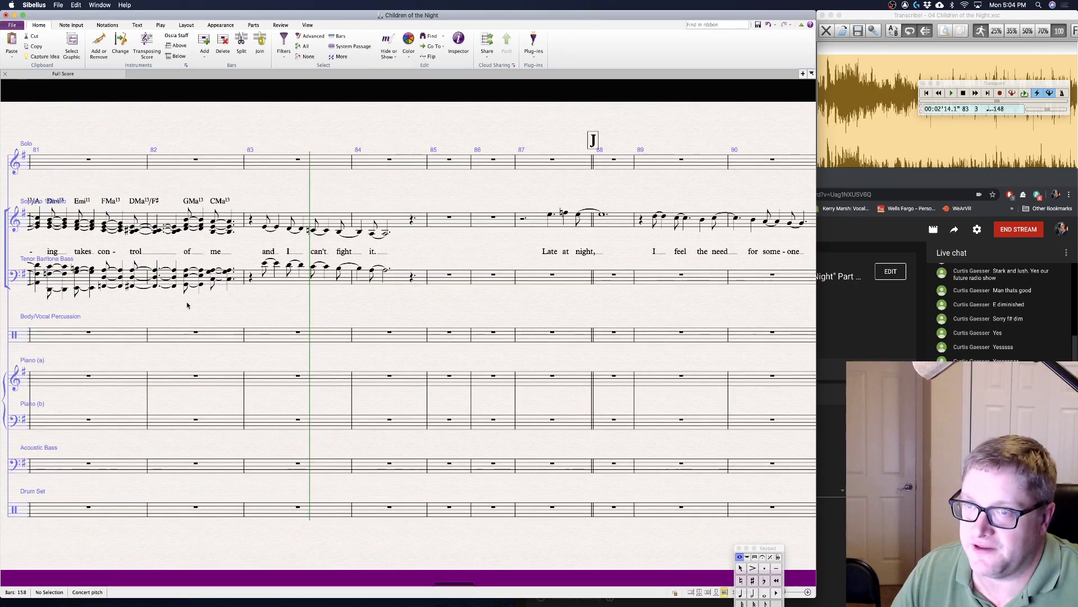
pyautogui.click(212, 326)
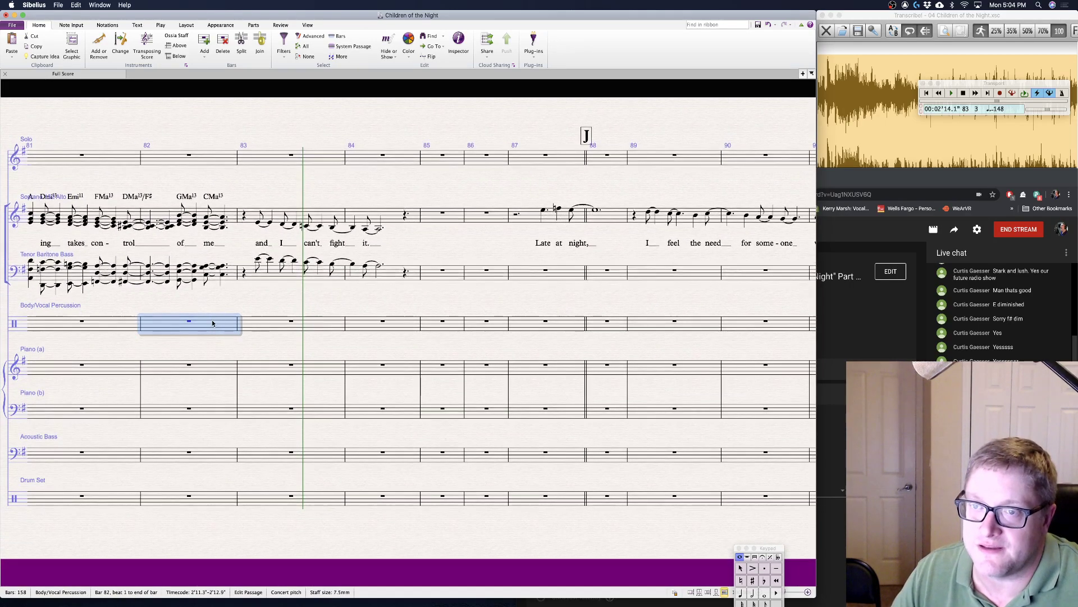
pyautogui.click(204, 304)
pyautogui.hscroll(-2, 180, 309)
pyautogui.hscroll(5, 181, 308)
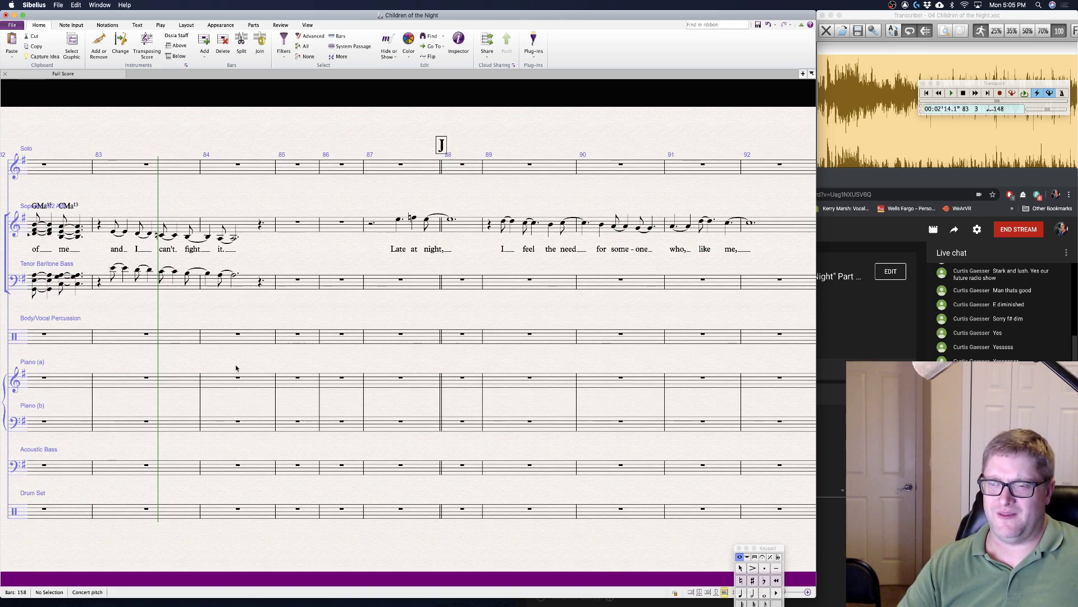
pyautogui.click(254, 385)
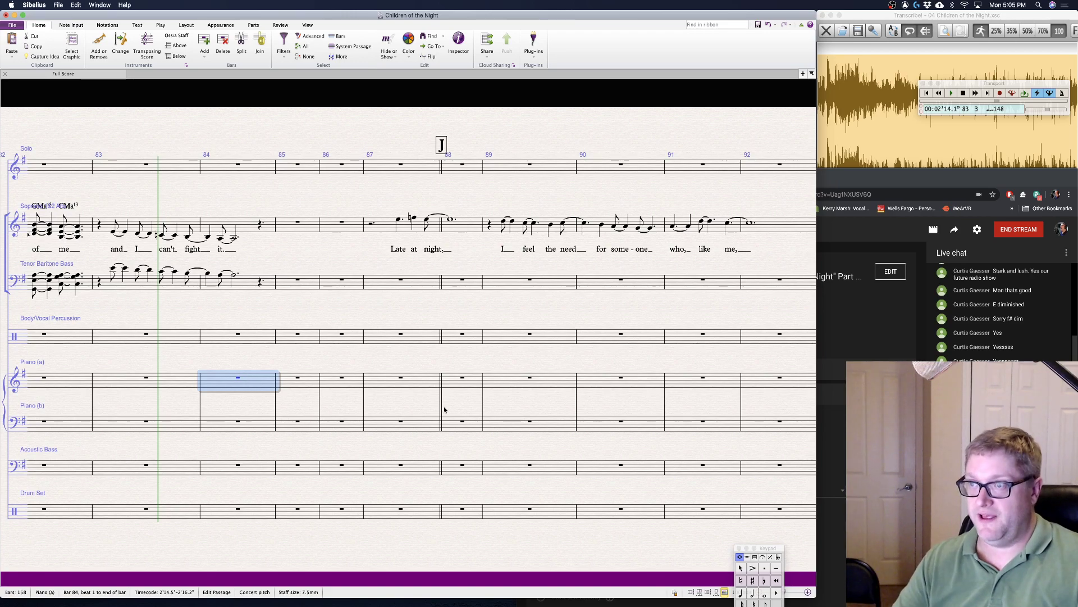
pyautogui.press('Escape')
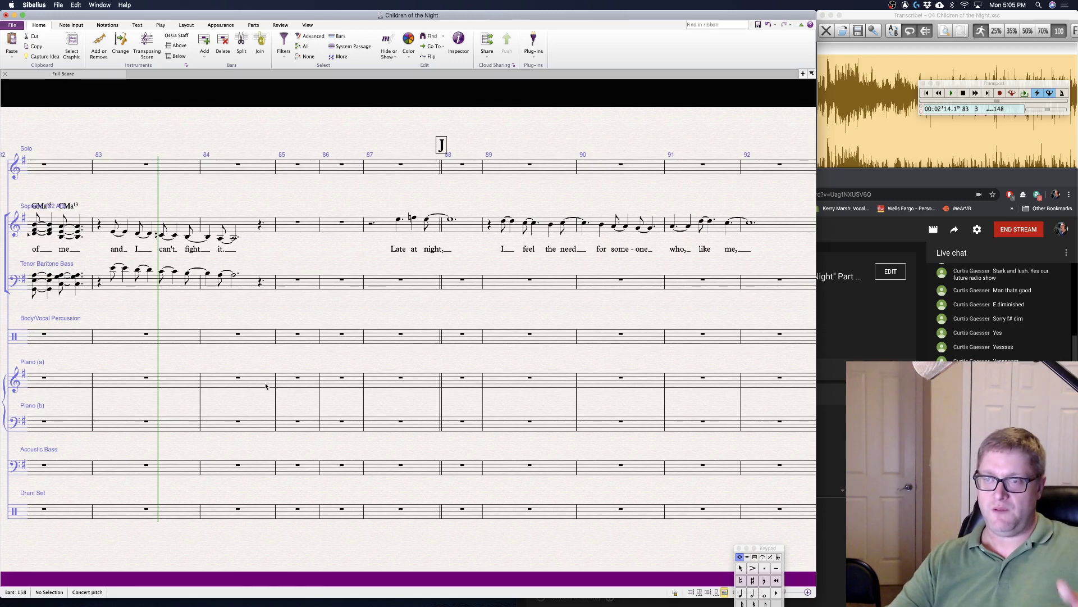
# - Split the rest in bar 84 of Piano (a) and enter the eighth-note pickup A3, C4, E4 on beat 4
pyautogui.click(264, 381)
pyautogui.click(267, 385)
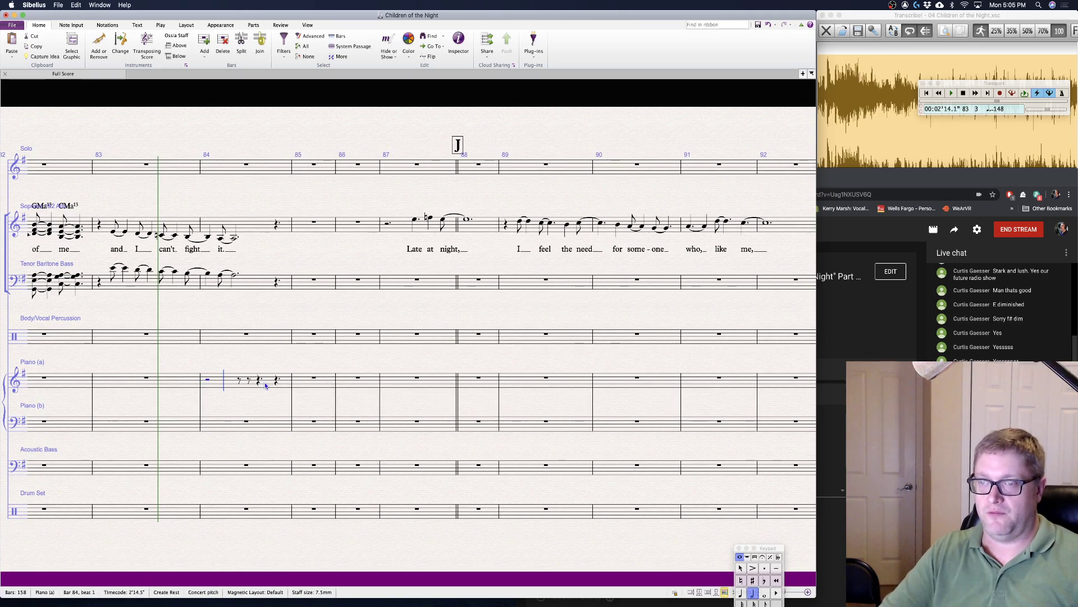
pyautogui.press('Escape')
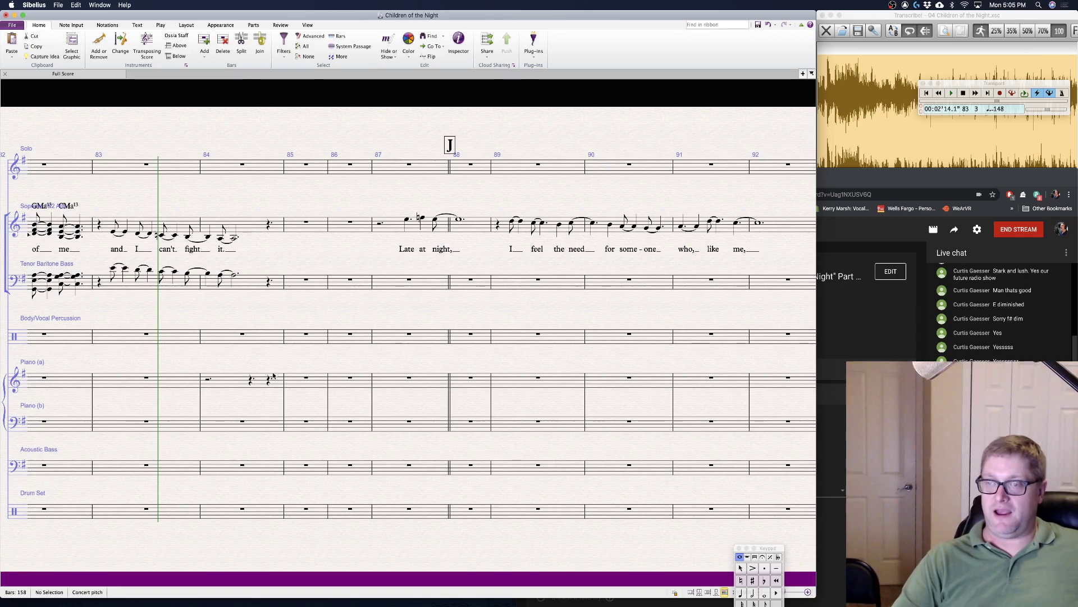
pyautogui.click(269, 380)
pyautogui.press('a')
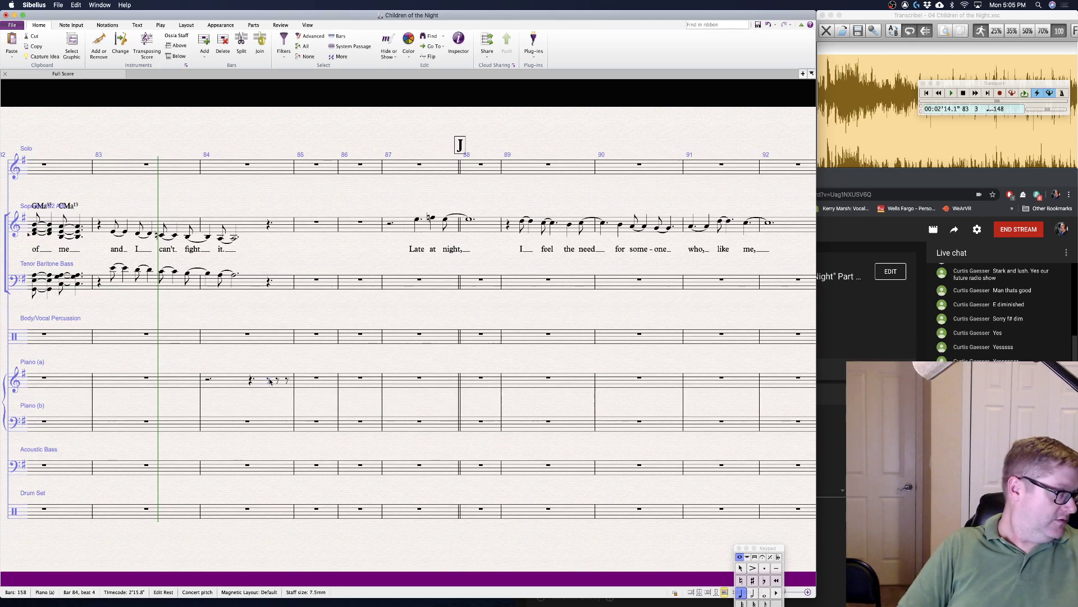
pyautogui.press('c')
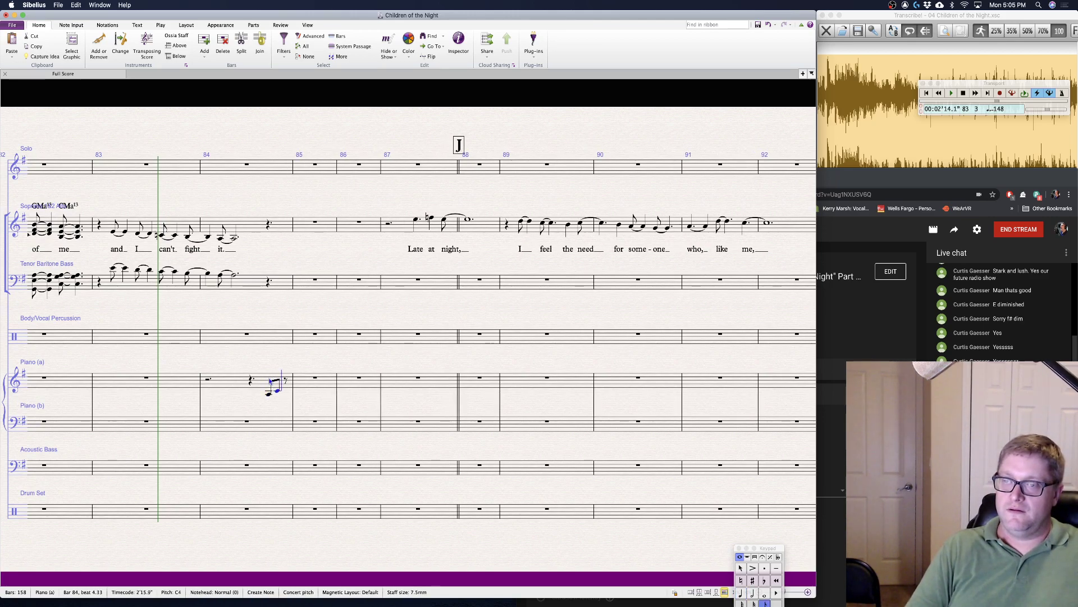
pyautogui.press('e')
# - Enter eighth notes over beats 1 and 2 of bar 85 in Piano (a): G4, E4 and a tied F♯4, descending to D4
pyautogui.press('g')
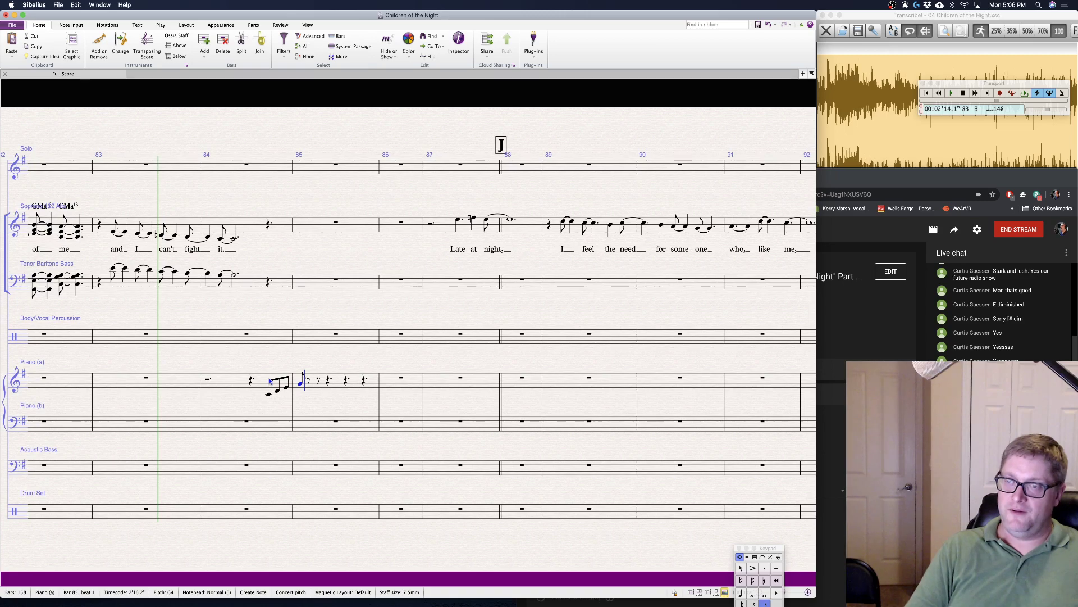
pyautogui.press('e')
pyautogui.press('f')
pyautogui.press('KP_Enter')
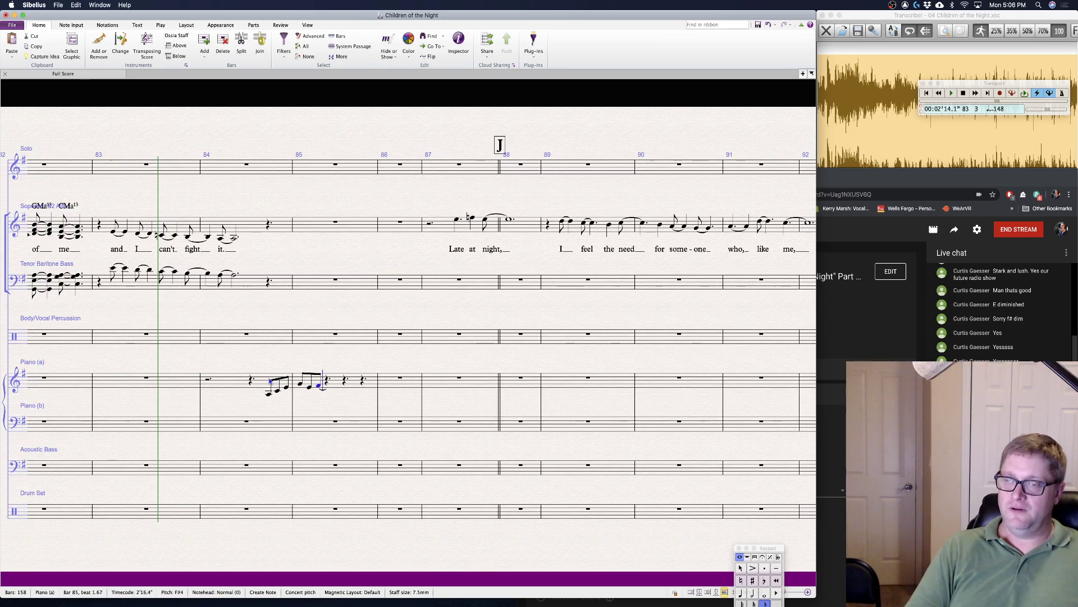
pyautogui.press('f')
pyautogui.press('f')
pyautogui.press('d')
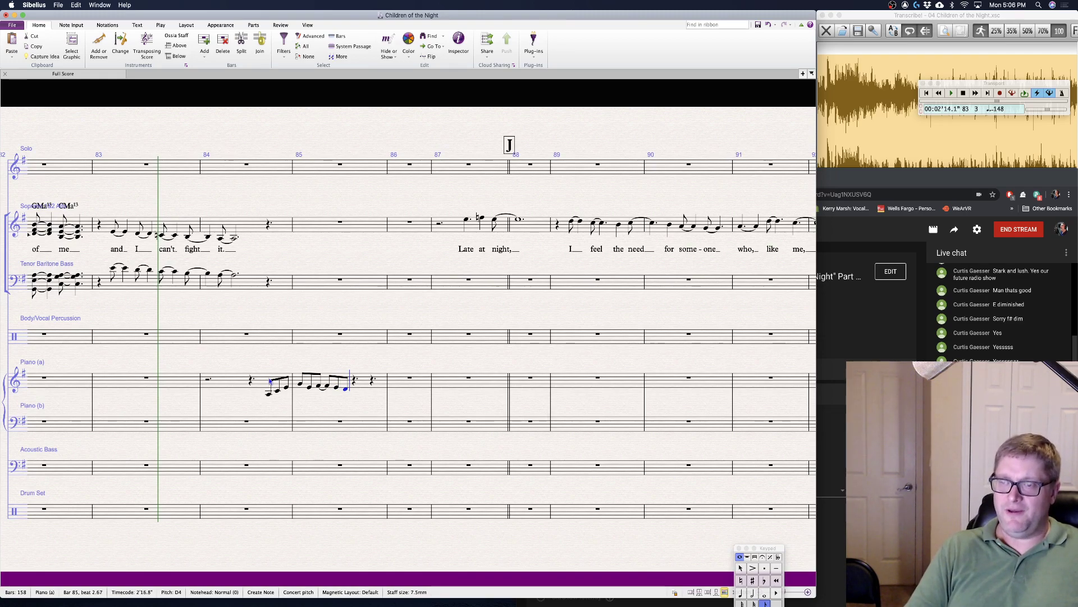
# - Complete bar 85 of Piano (a) with eighth notes C4, B3, A3 on beat 3 and B3, E4, G4 on beat 4
pyautogui.press('c')
pyautogui.press('a')
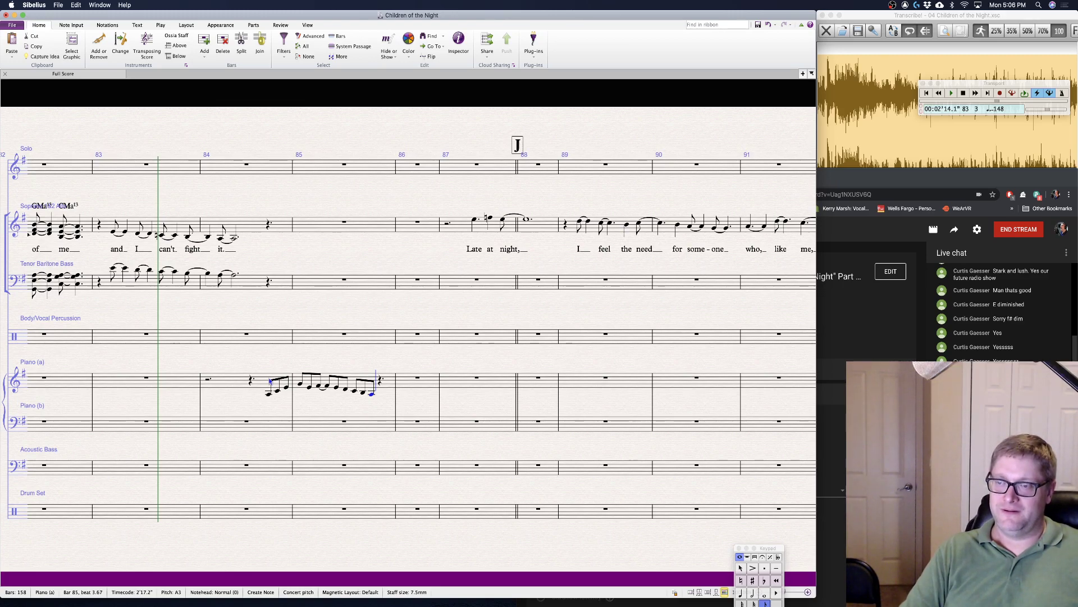
pyautogui.press('b')
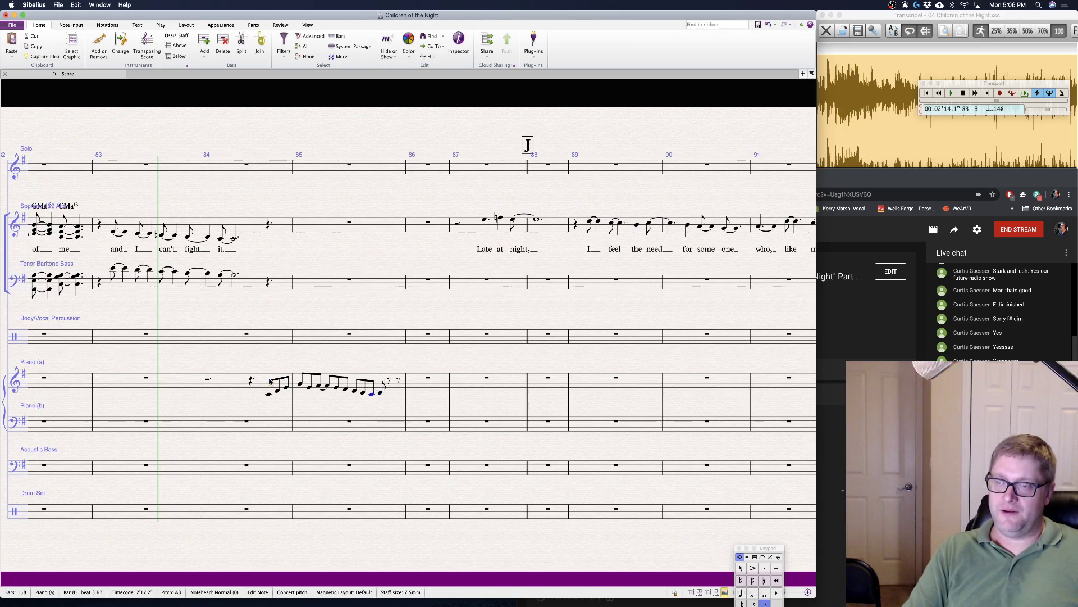
pyautogui.press('e')
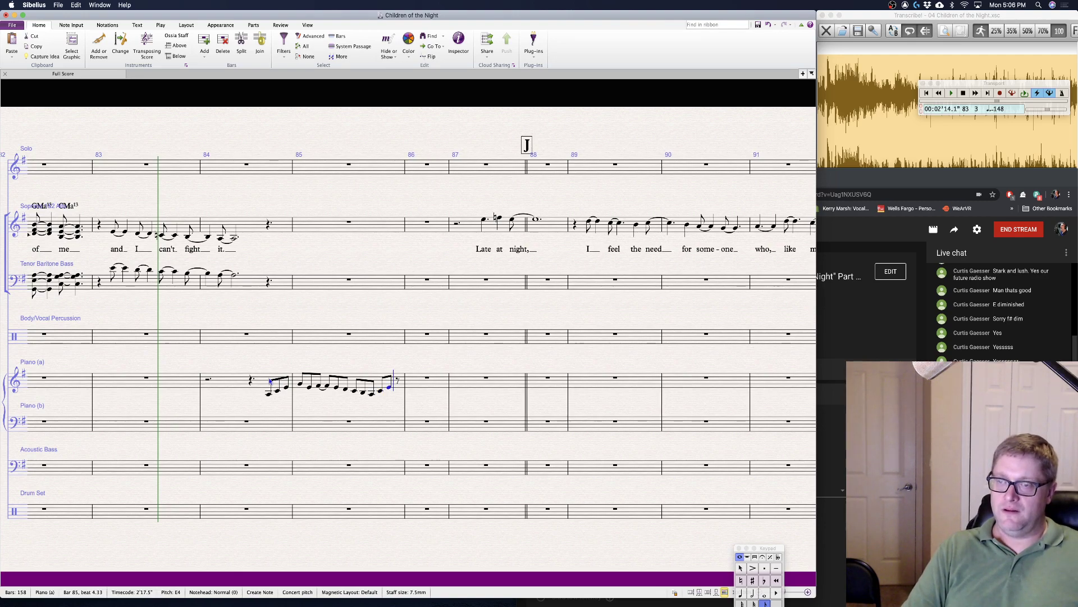
pyautogui.press('g')
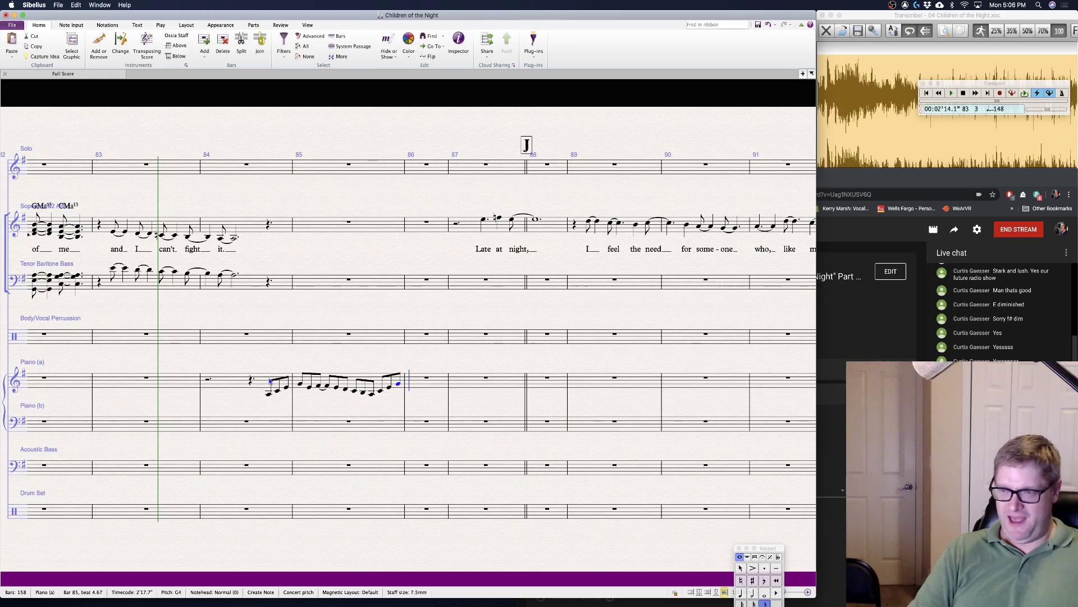
# - Fill beats 1 and 2 of bar 86 in Piano (a) with an eighth-note B4, G4 and tied A4 figure ending in an eighth rest
pyautogui.press('b')
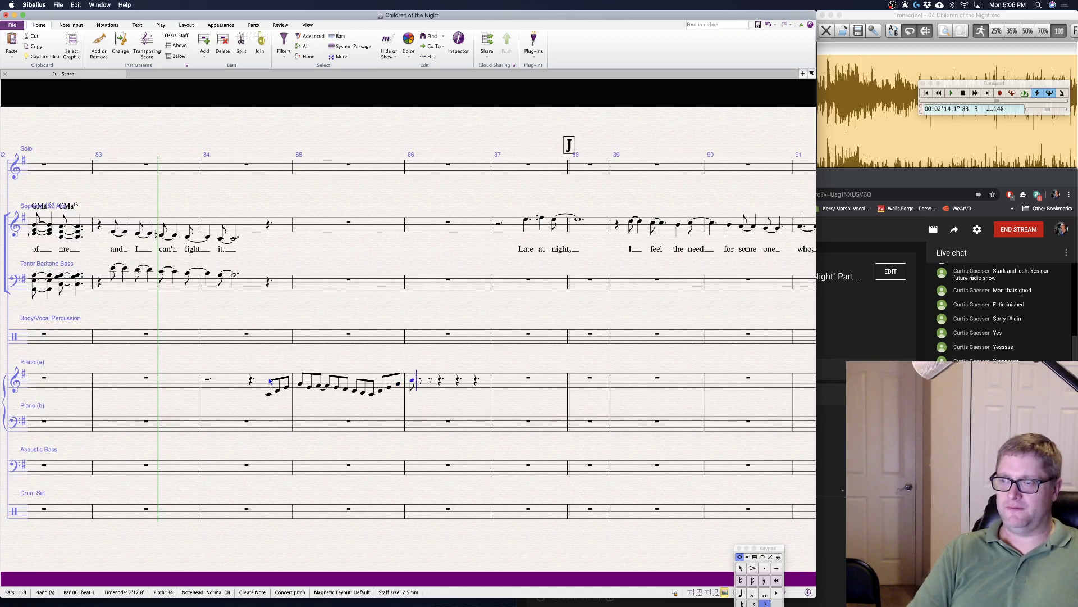
pyautogui.press('g')
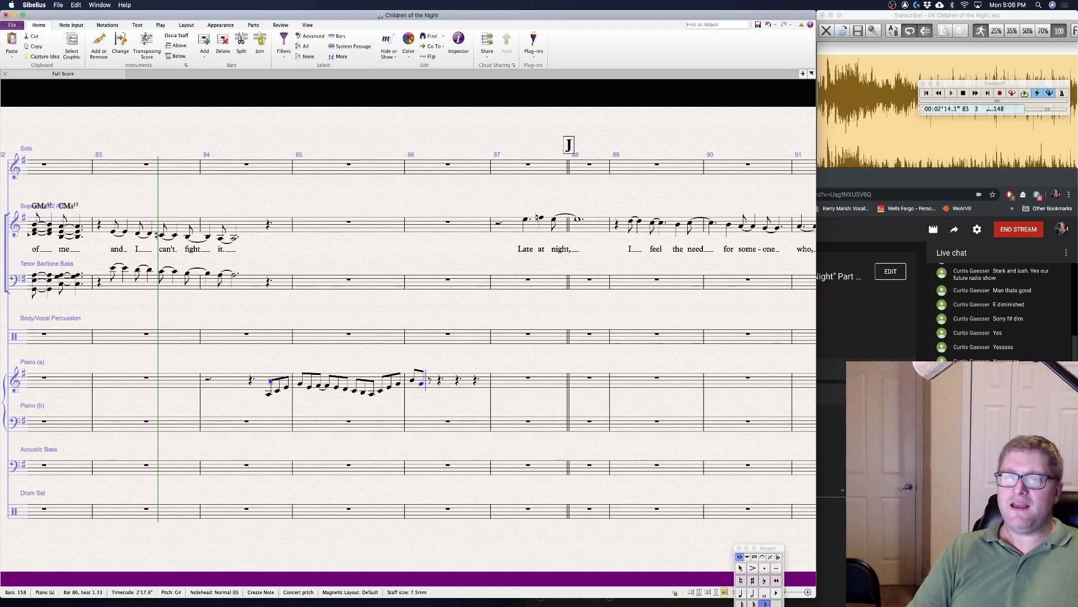
pyautogui.press('a')
pyautogui.press('a')
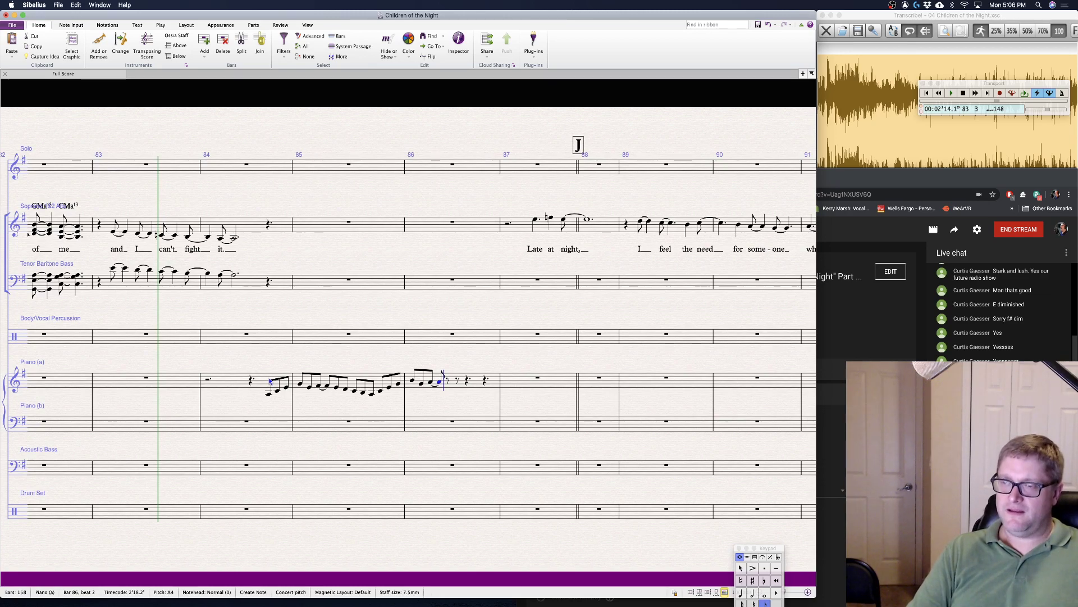
pyautogui.press('0')
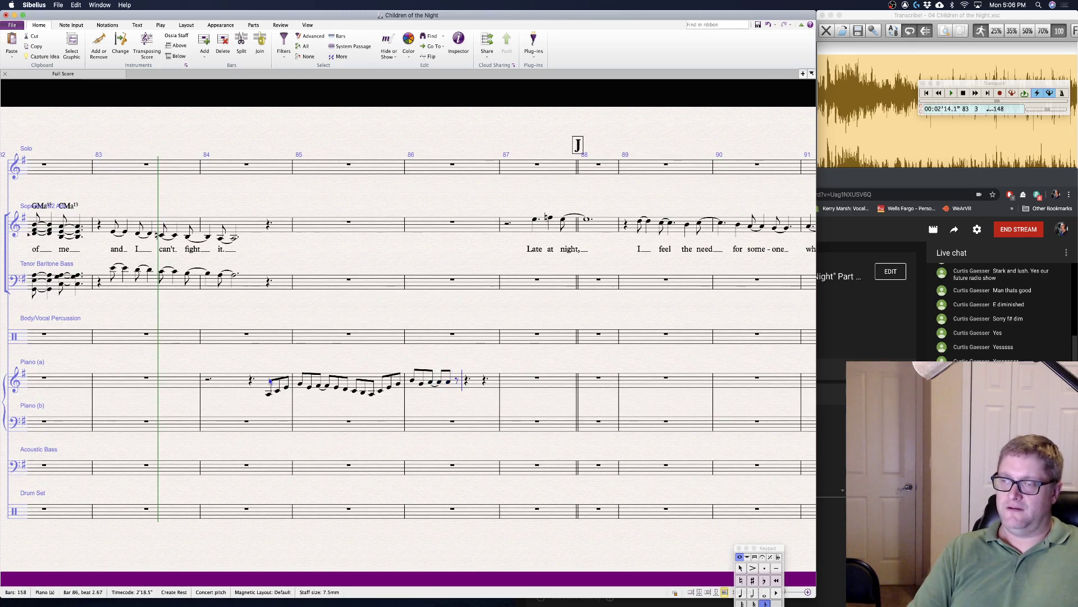
# - Add syncopated quarter- and eighth-note A4s on beats 3 and 4 of bar 86 in Piano (a), ending on an eighth-note A4 in bar 87
pyautogui.press('a')
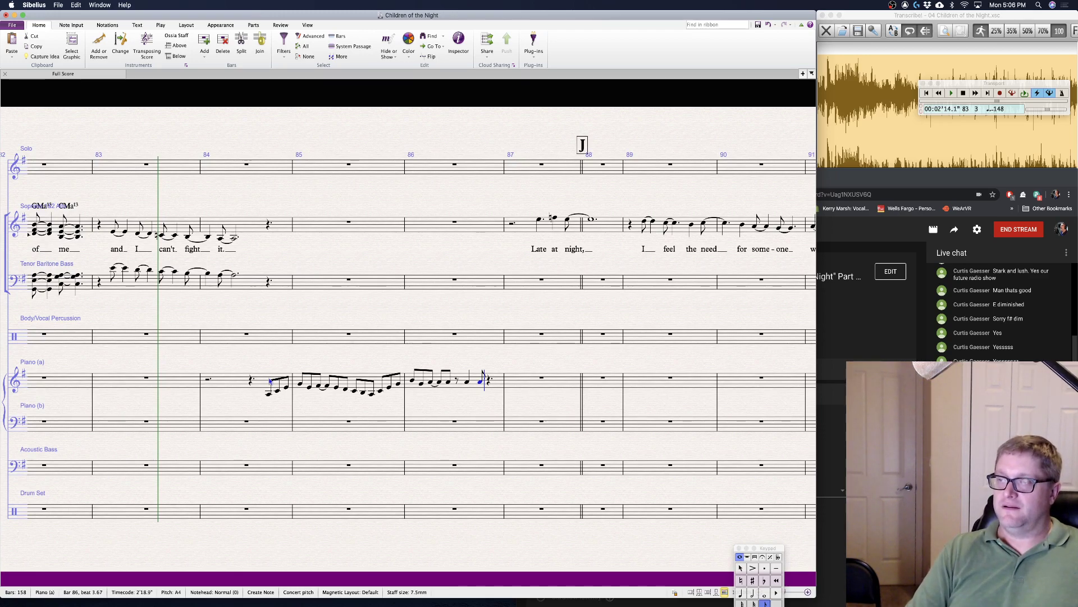
pyautogui.press('5')
pyautogui.press('a')
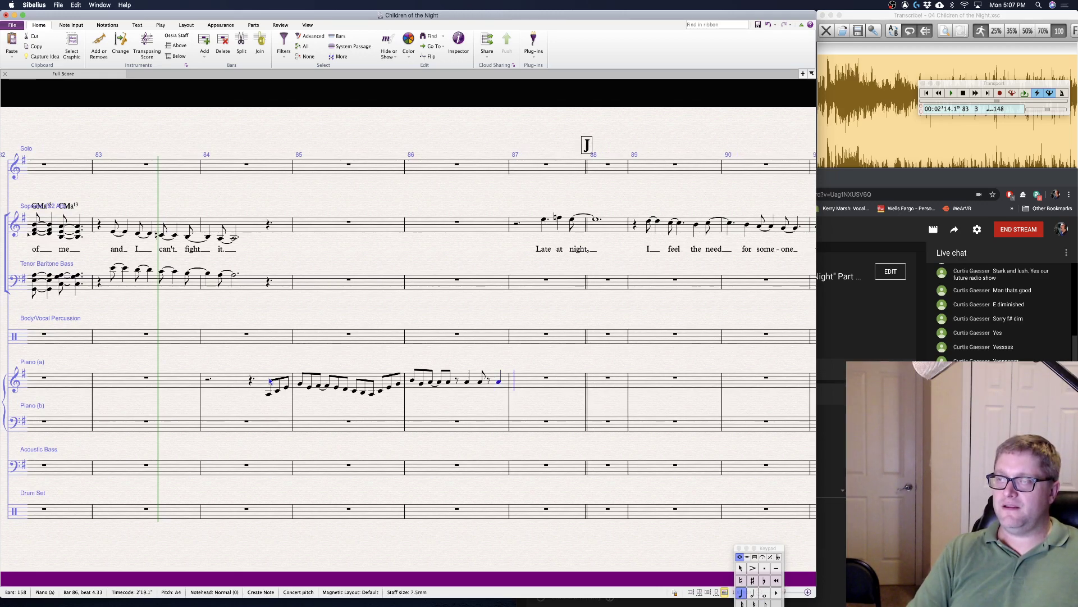
pyautogui.press('Escape')
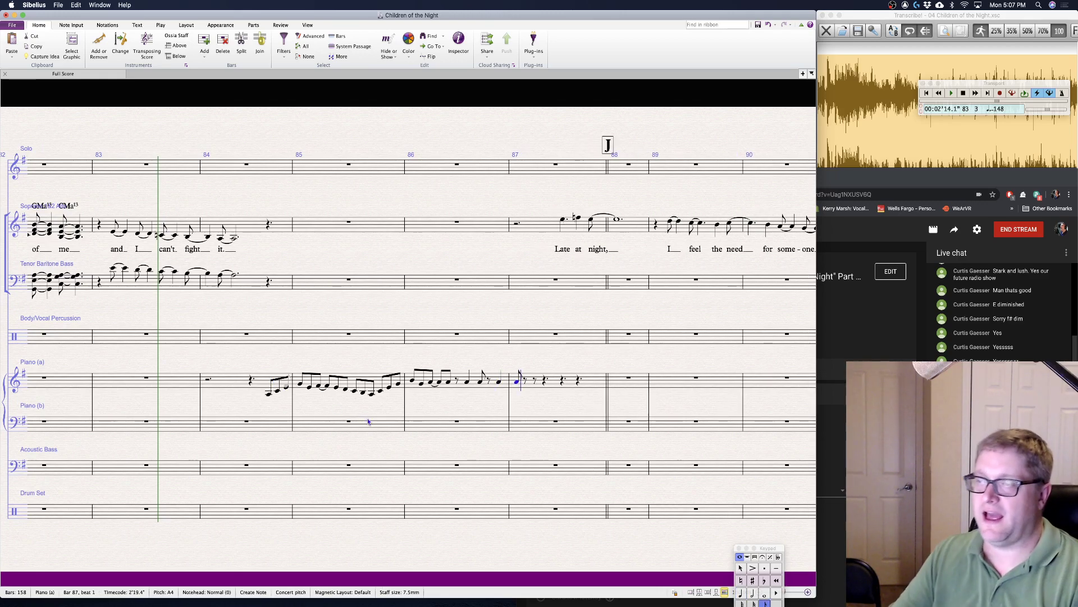
pyautogui.press('Escape')
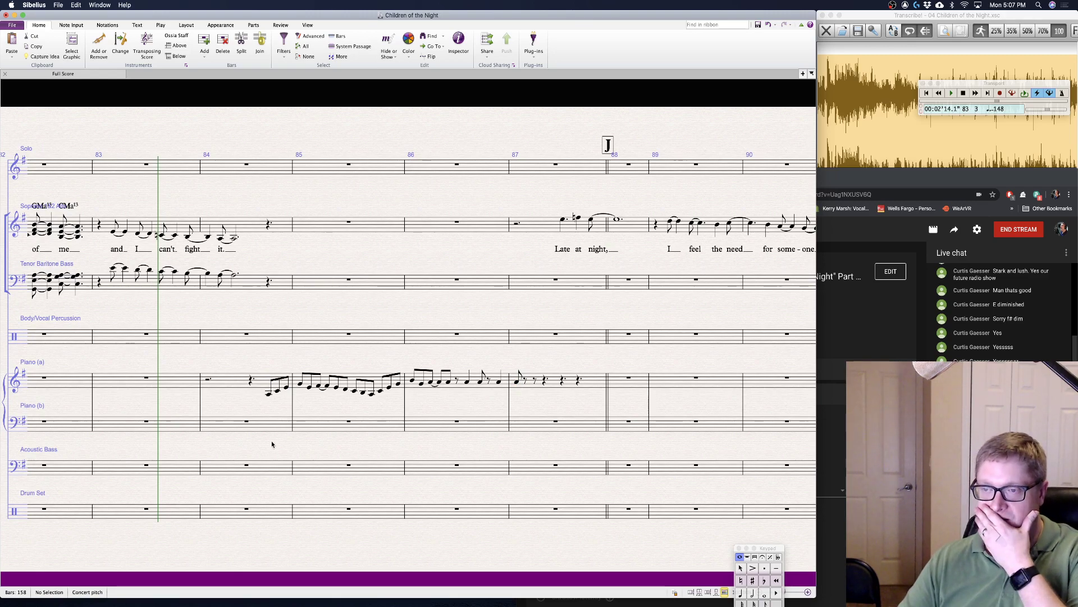
# - Split the rest in bar 84 of Piano (b) and enter the eighth-note pickup F2, A2, C3 on beat 4
pyautogui.click(271, 427)
pyautogui.press('3')
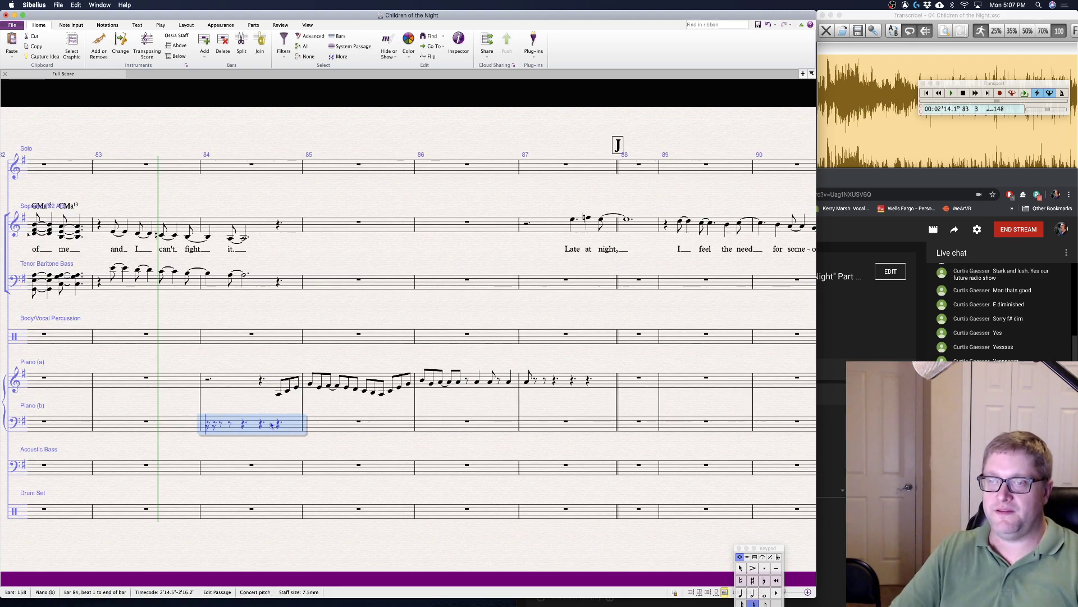
pyautogui.press('n')
pyautogui.press('5')
pyautogui.click(271, 425)
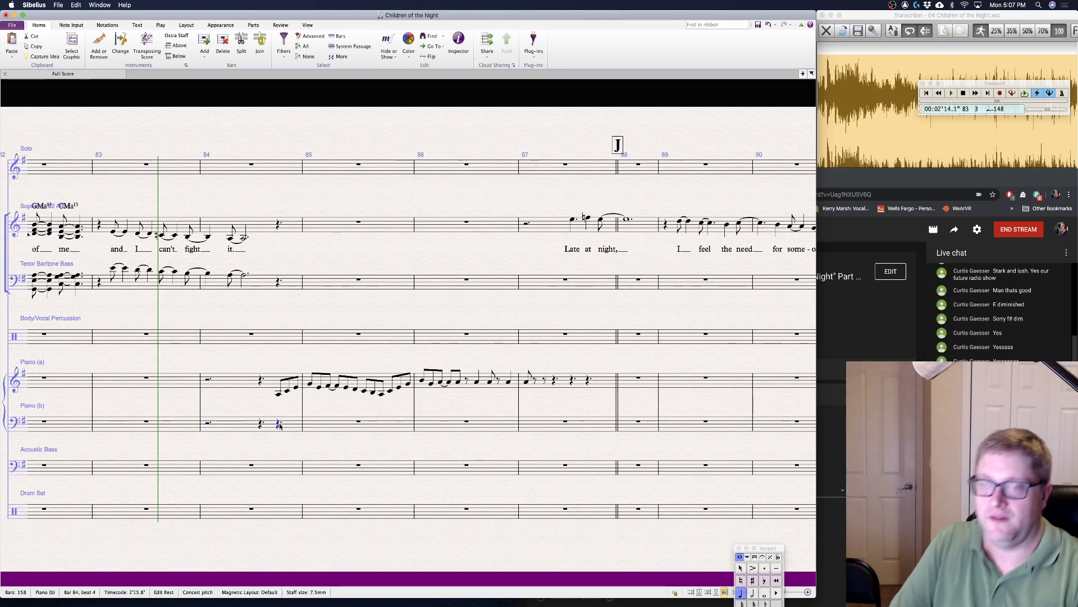
pyautogui.press('3')
pyautogui.press('f')
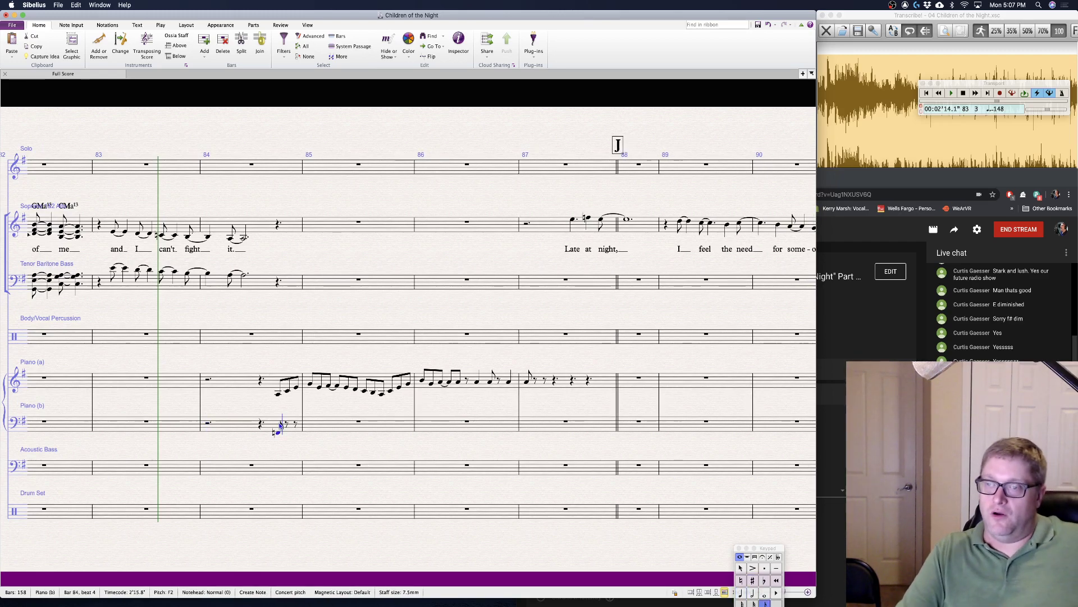
pyautogui.press('a')
pyautogui.press('c')
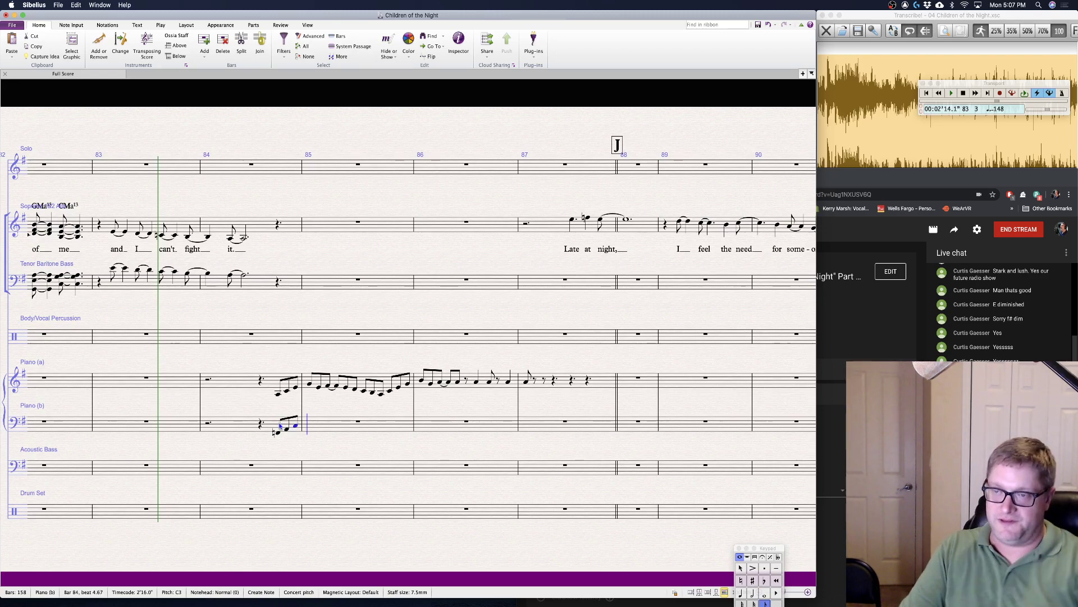
pyautogui.press('Escape')
pyautogui.press('Escape')
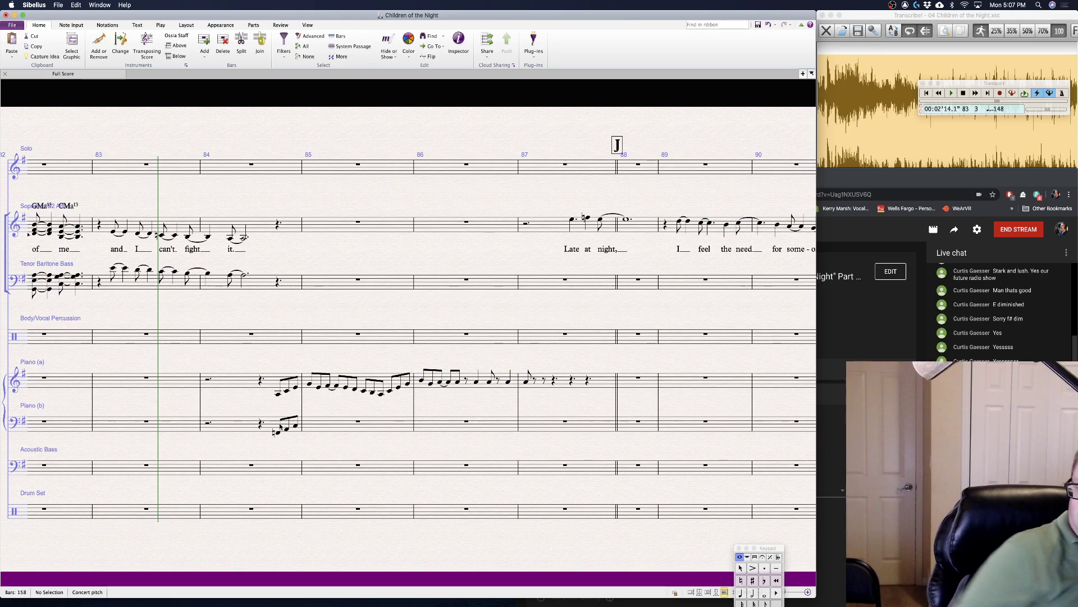
# - Enter an eighth-note line in bar 85 of Piano (b) from E3 through a tied D3 down to F natural at the end of beat 3
pyautogui.click(308, 428)
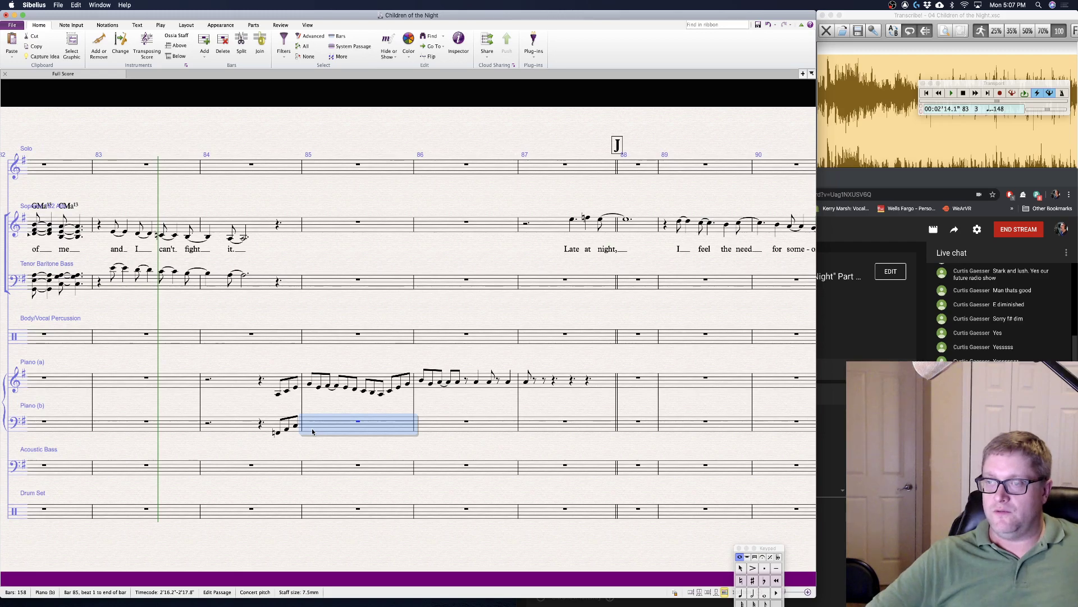
pyautogui.press('n')
pyautogui.press('e')
pyautogui.press('d')
pyautogui.press('d')
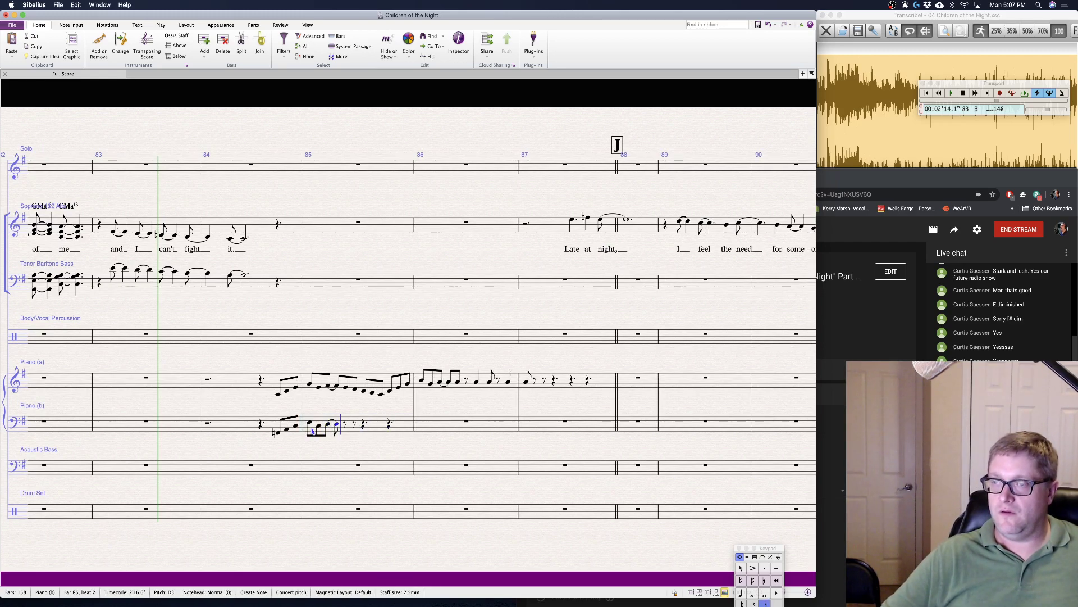
pyautogui.press('c')
pyautogui.press('b')
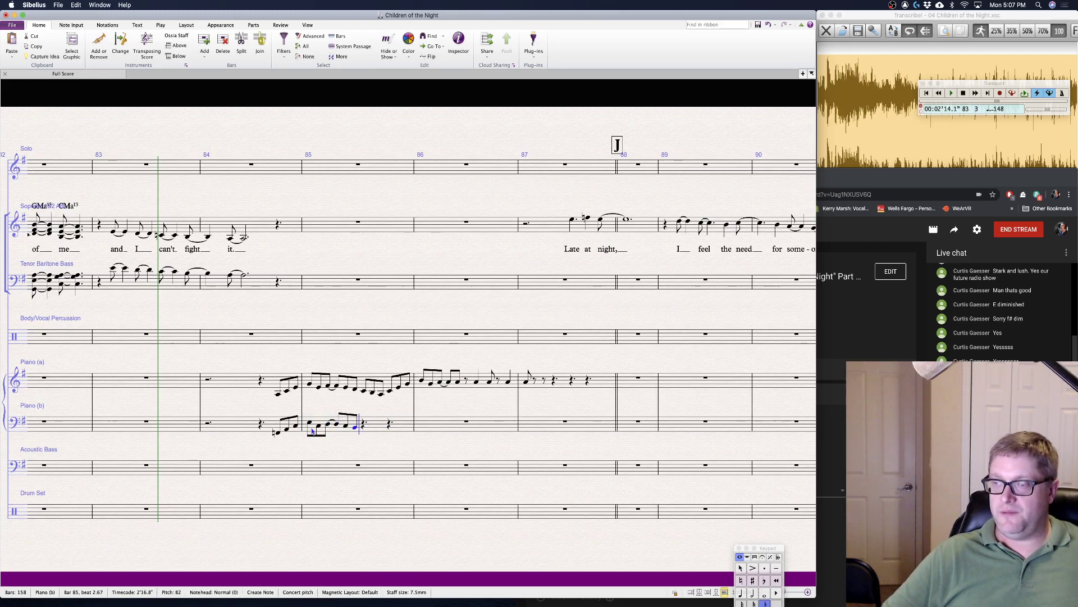
pyautogui.press('a')
pyautogui.press('g')
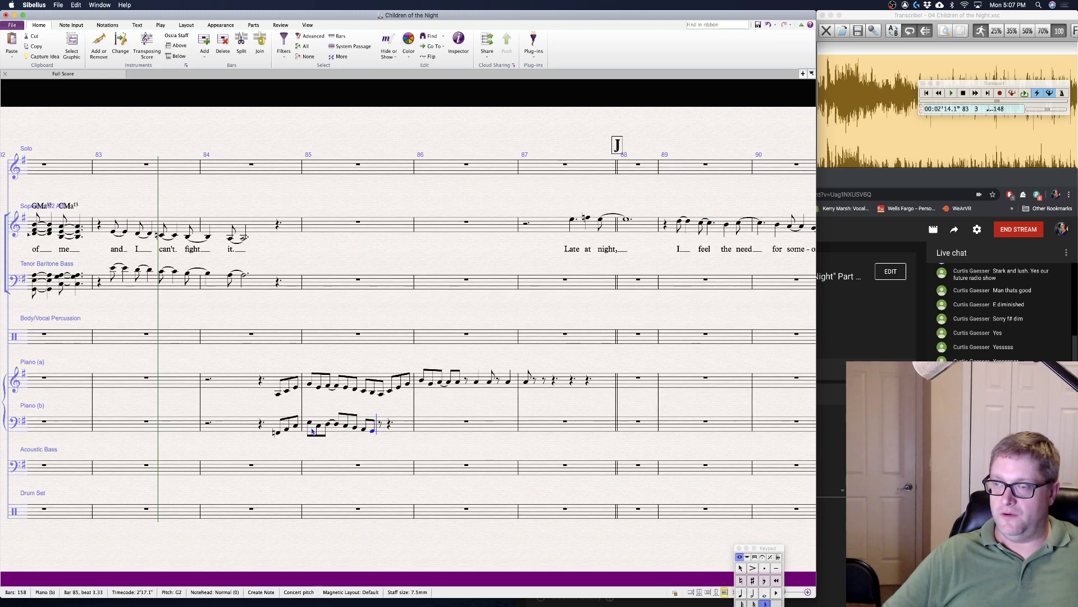
pyautogui.press('Escape')
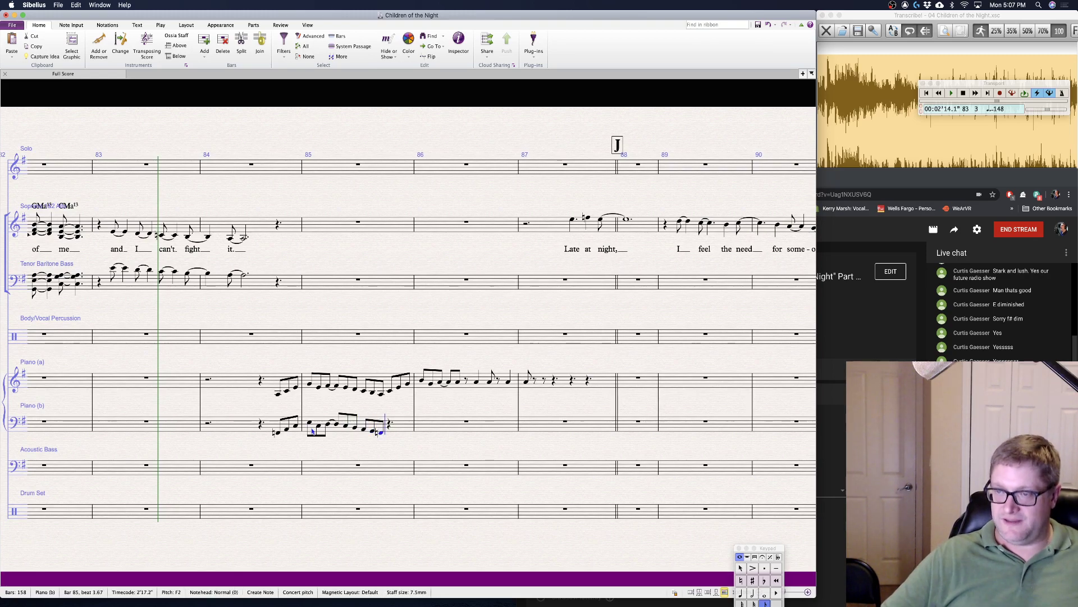
pyautogui.press('Escape')
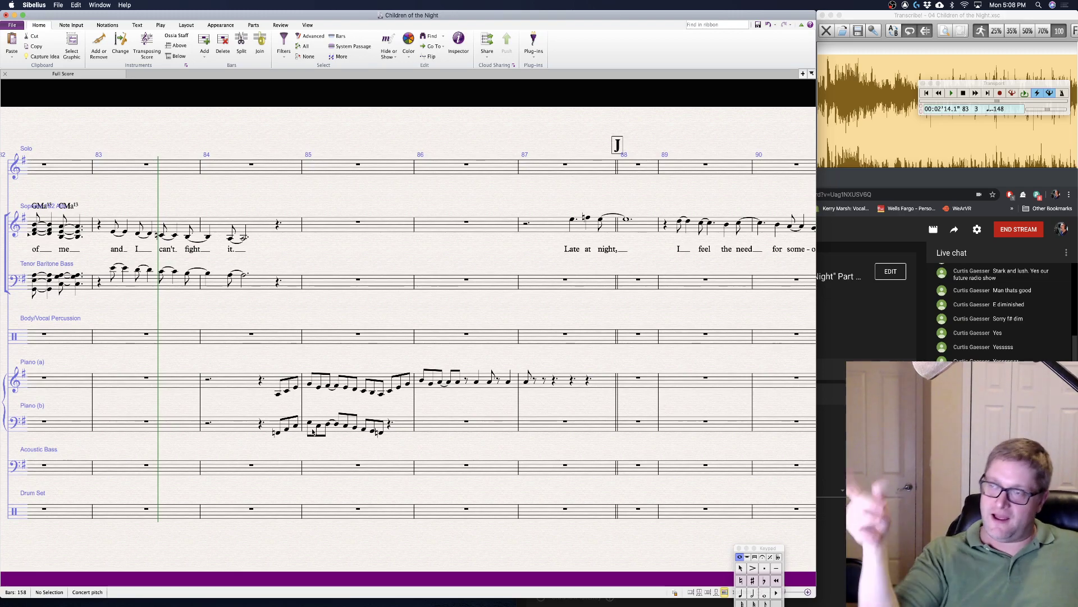
# - Enter tied and repeated eighth-note E2–B2 fifths after an opening quarter rest in bar 86 of Piano (b), closing beat 2 with an eighth rest
pyautogui.click(435, 428)
pyautogui.press('n')
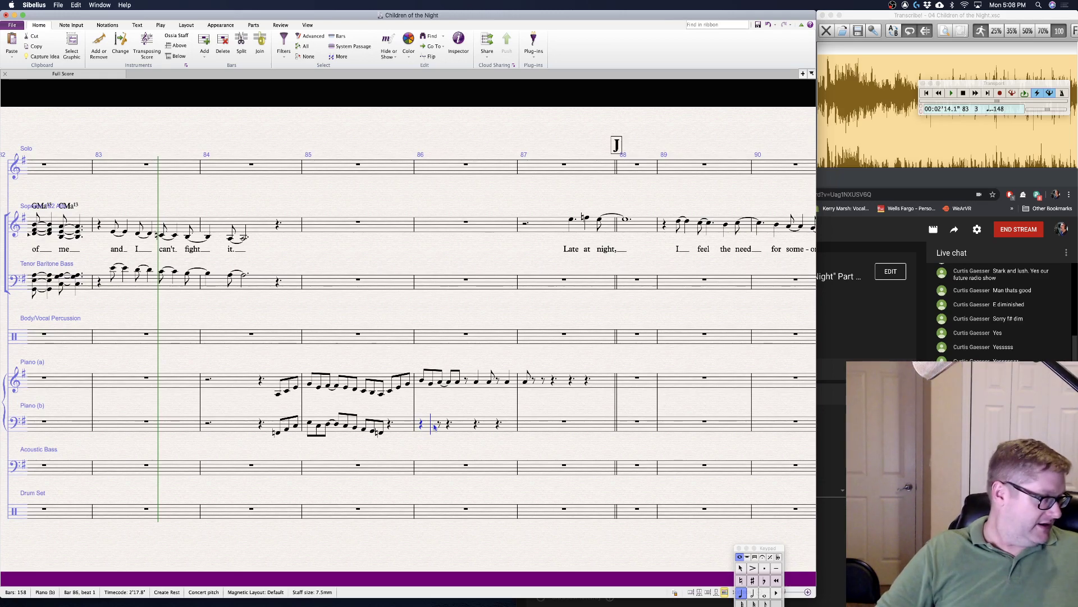
pyautogui.press('KP_3')
pyautogui.press('KP_Enter')
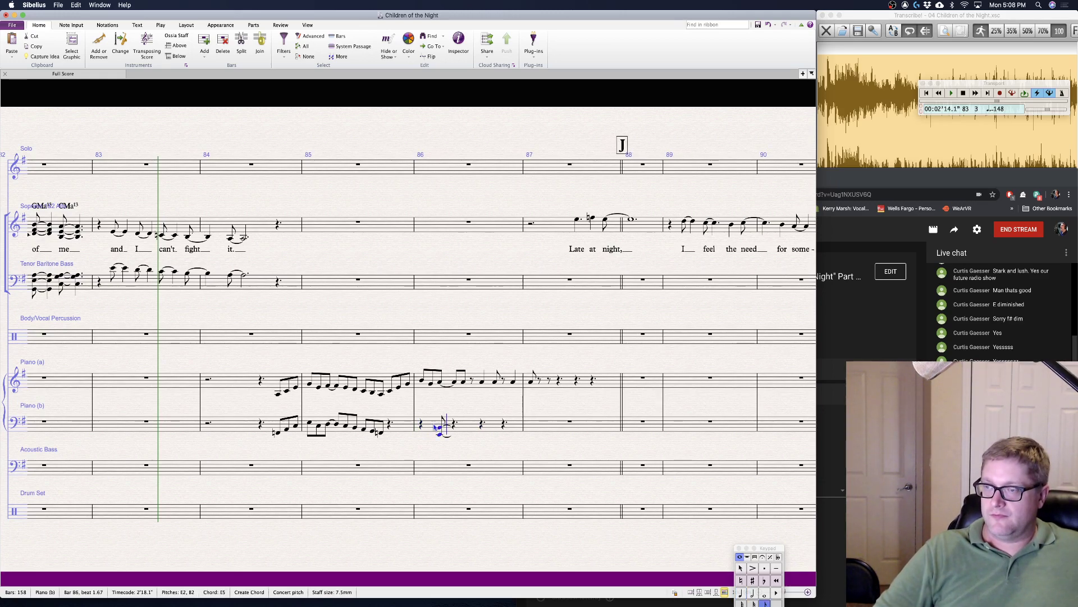
pyautogui.press('Right')
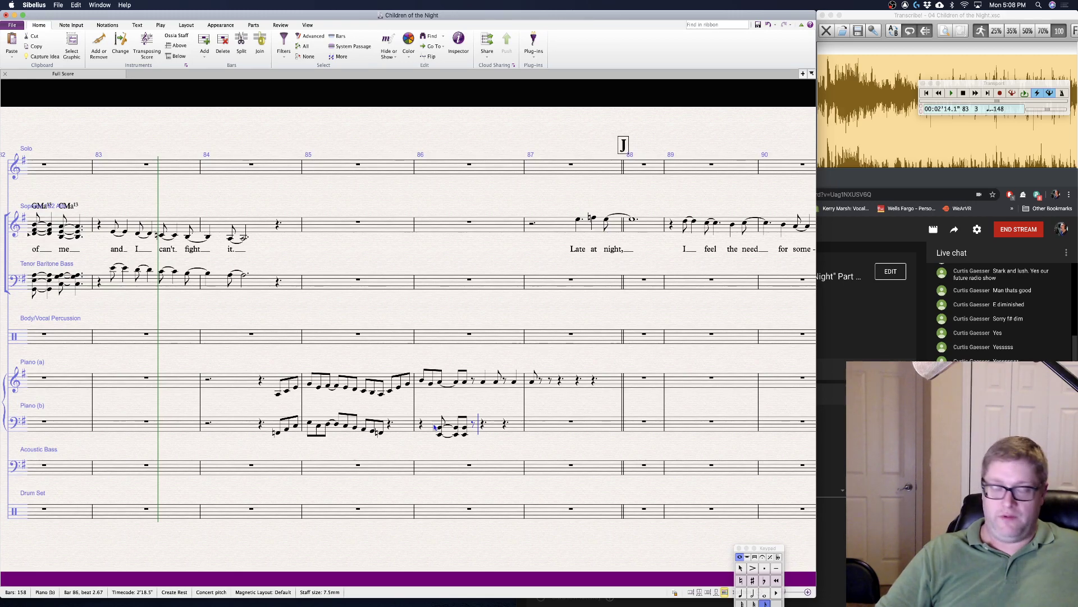
pyautogui.press('Escape')
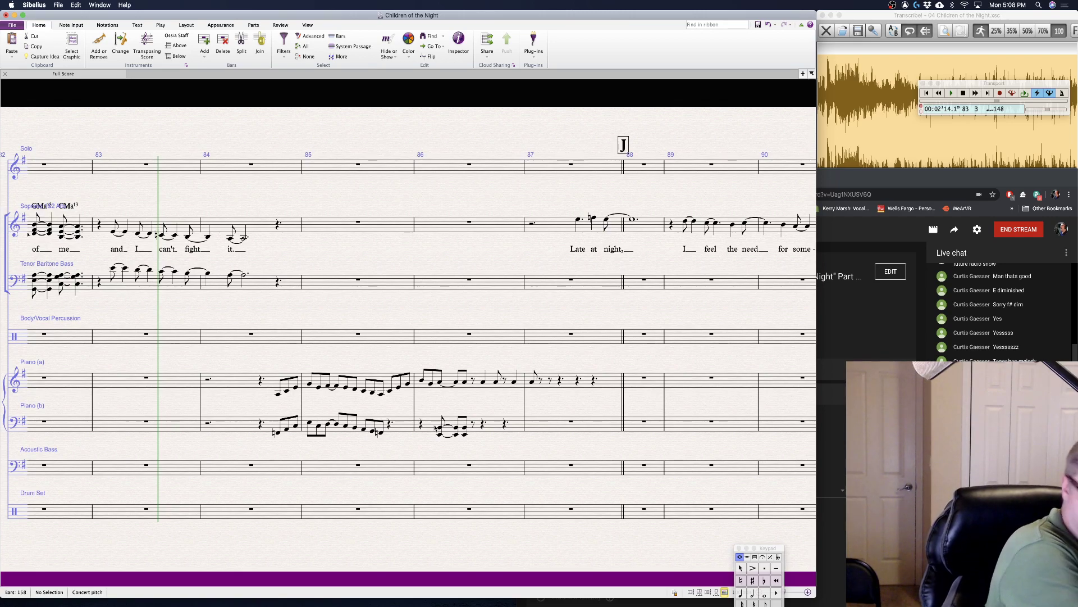
# - Enter a quarter-note and an eighth-note F2–C3 fifth on beat 3 of bar 86 in Piano (b), followed by an eighth rest
pyautogui.click(482, 425)
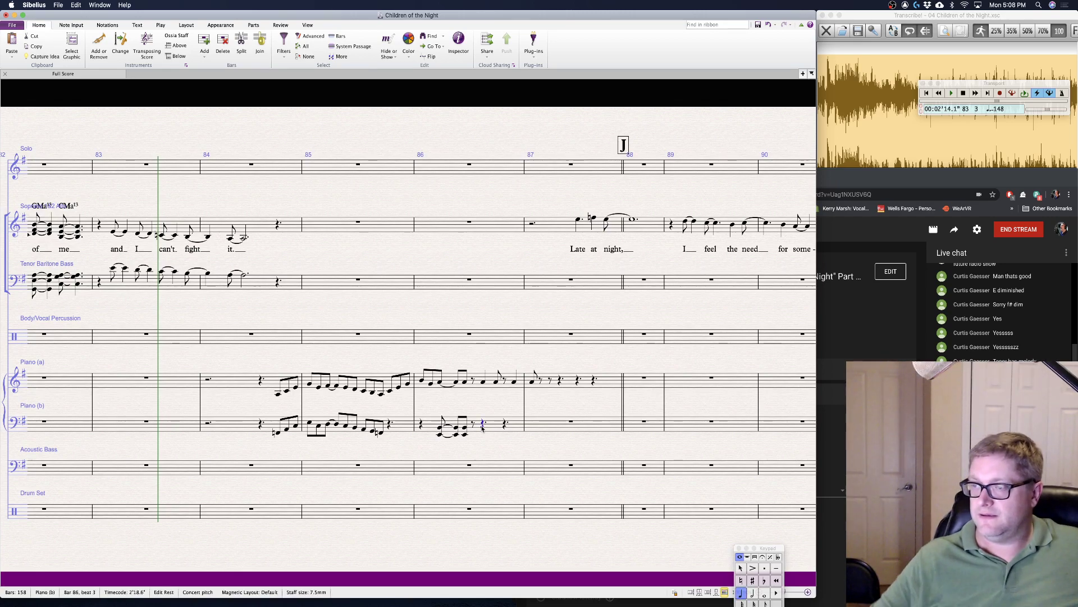
pyautogui.press('f')
pyautogui.press('7')
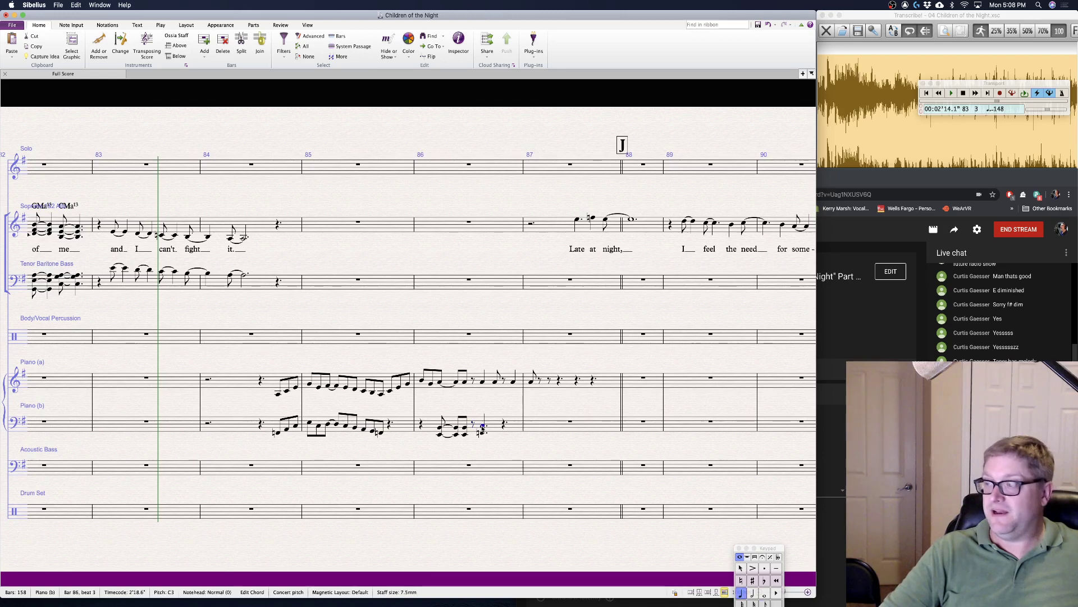
pyautogui.press('Right')
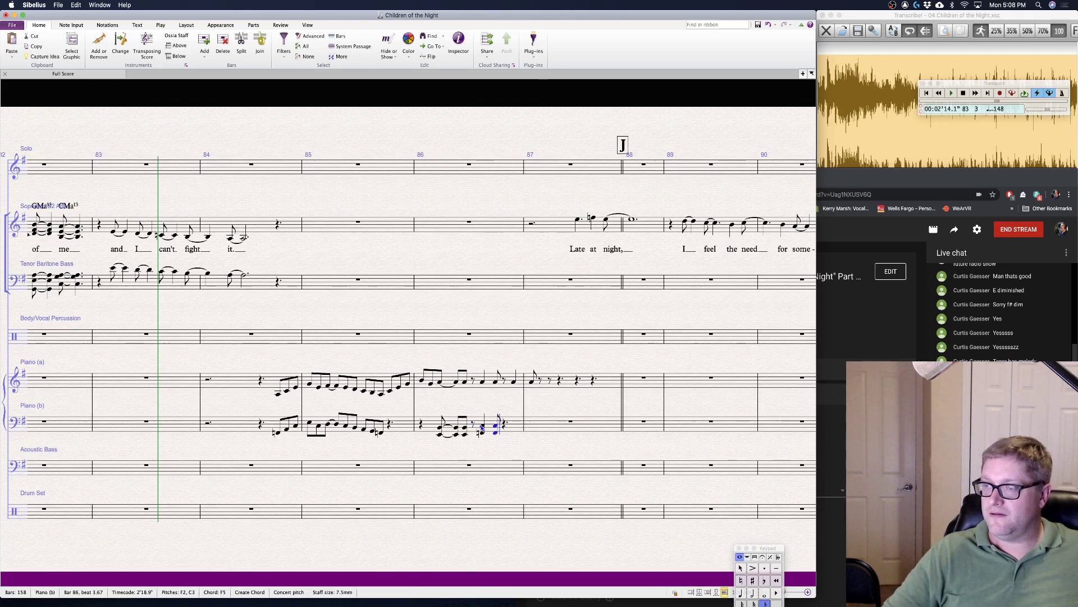
pyautogui.press('f')
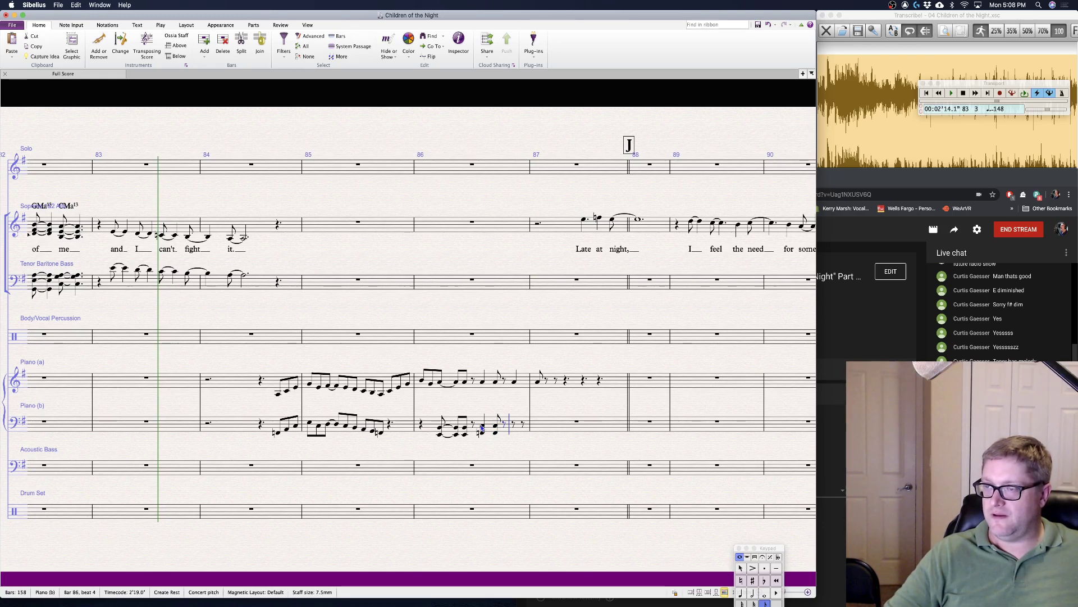
pyautogui.press('Escape')
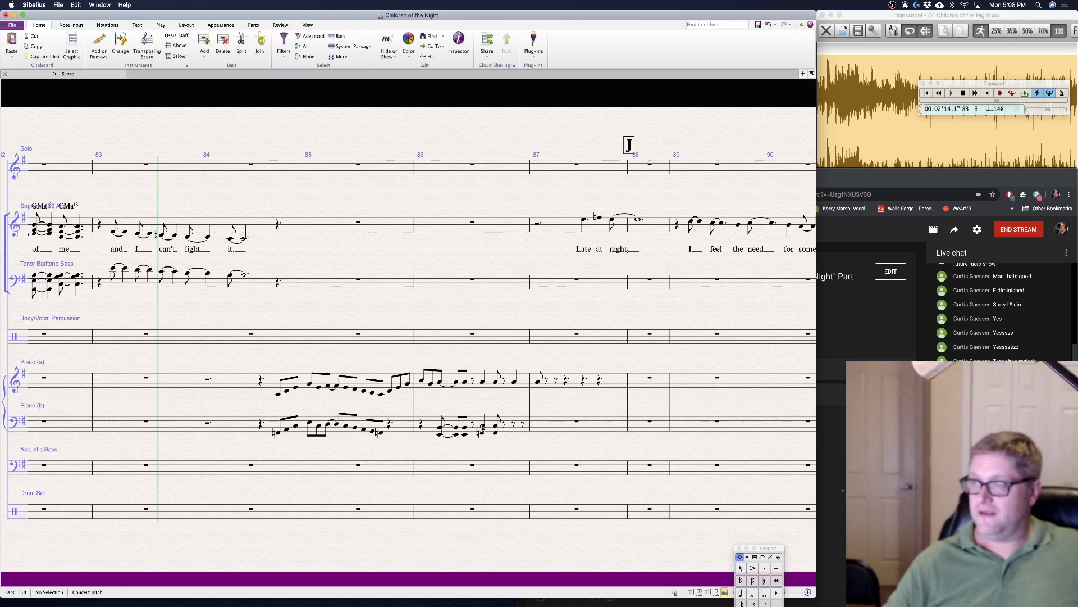
# - Enter a quarter-note F#2–C#3 fifth at the end of bar 86 in Piano (b) and the same fifth as an eighth note opening bar 87
pyautogui.click(515, 426)
pyautogui.press('d')
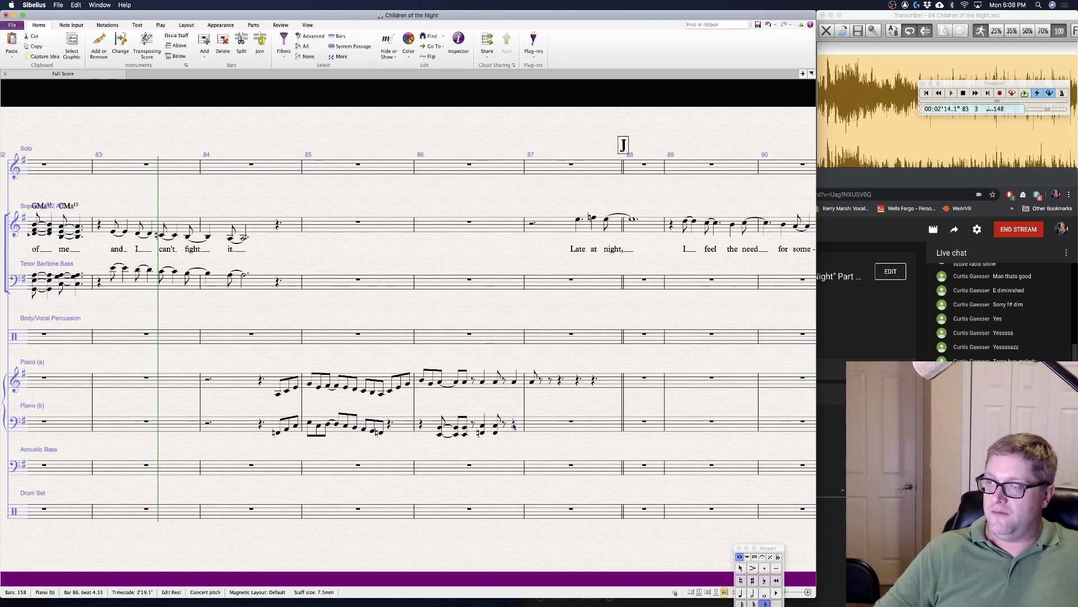
pyautogui.press('8')
pyautogui.press('f')
pyautogui.press('5')
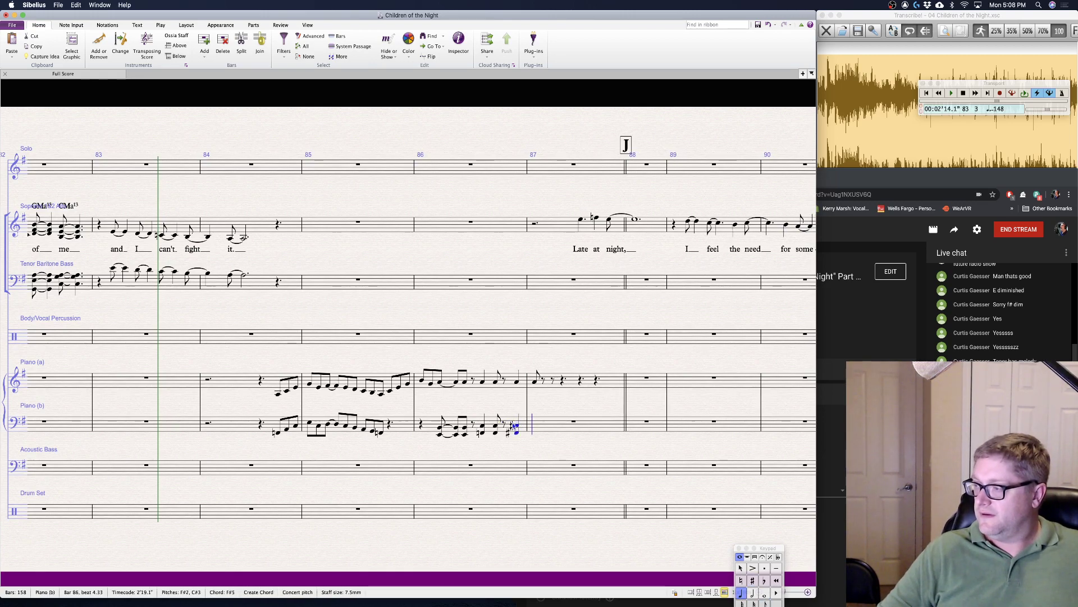
pyautogui.press('3')
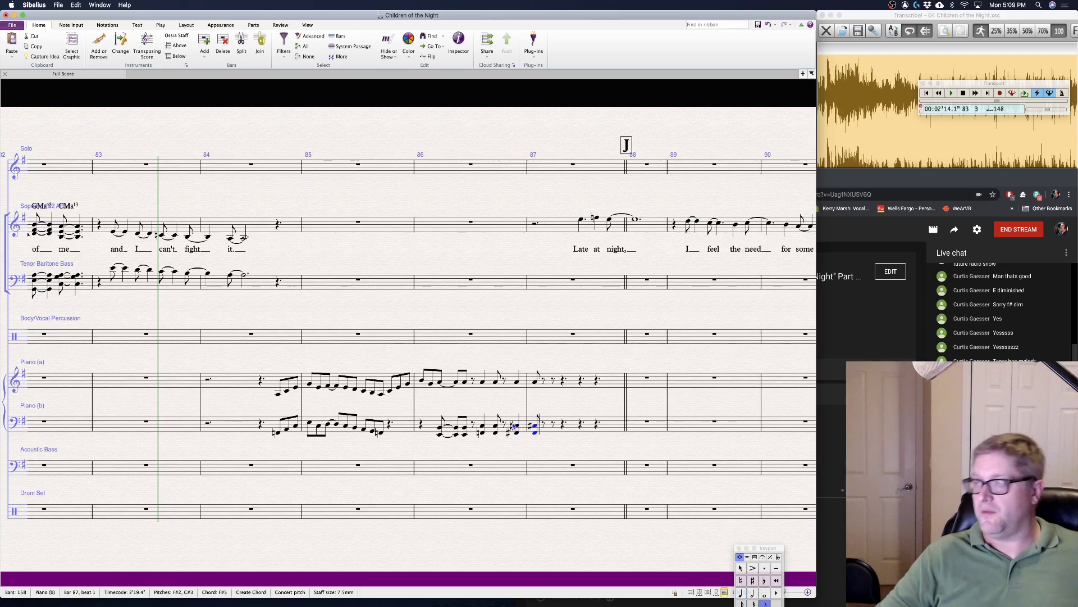
pyautogui.press('Escape')
pyautogui.press('Escape')
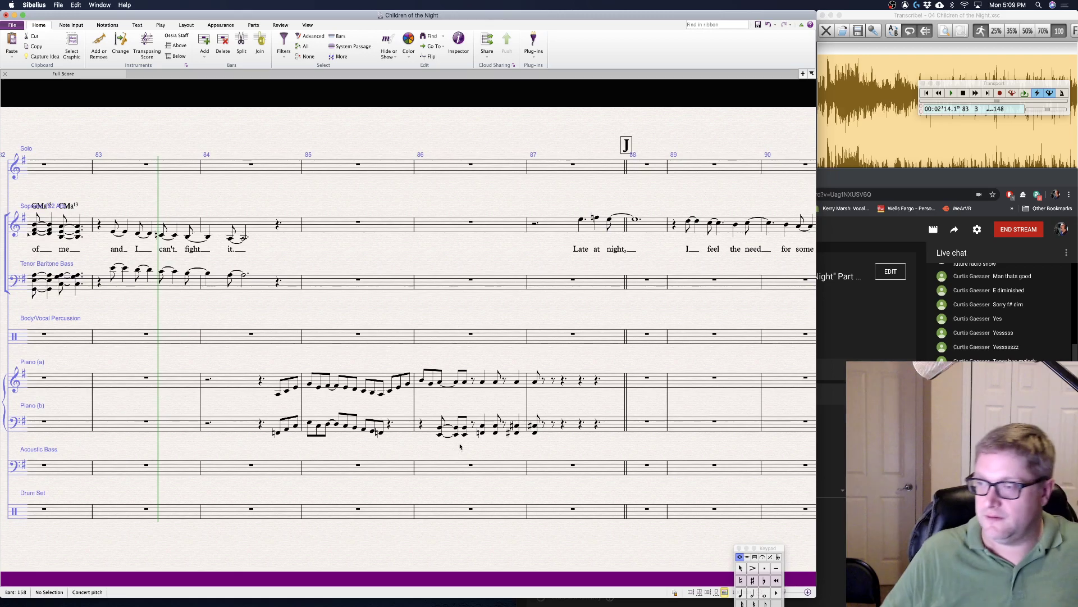
# - Thicken the three A4 eighth notes around beat 2 of bar 86 in Piano (a) with notes a third, a fifth and a ninth below
pyautogui.click(439, 383)
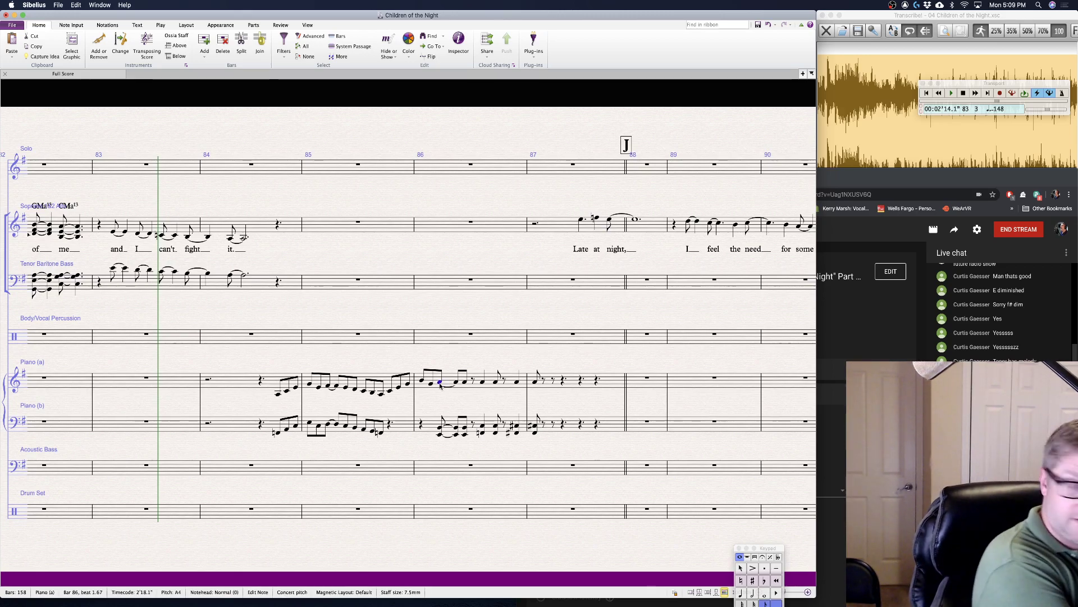
pyautogui.hotkey('shift', 'alt', '3')
pyautogui.hotkey('shift', 'alt', '5')
pyautogui.hotkey('shift', 'alt', '9')
pyautogui.press('Right')
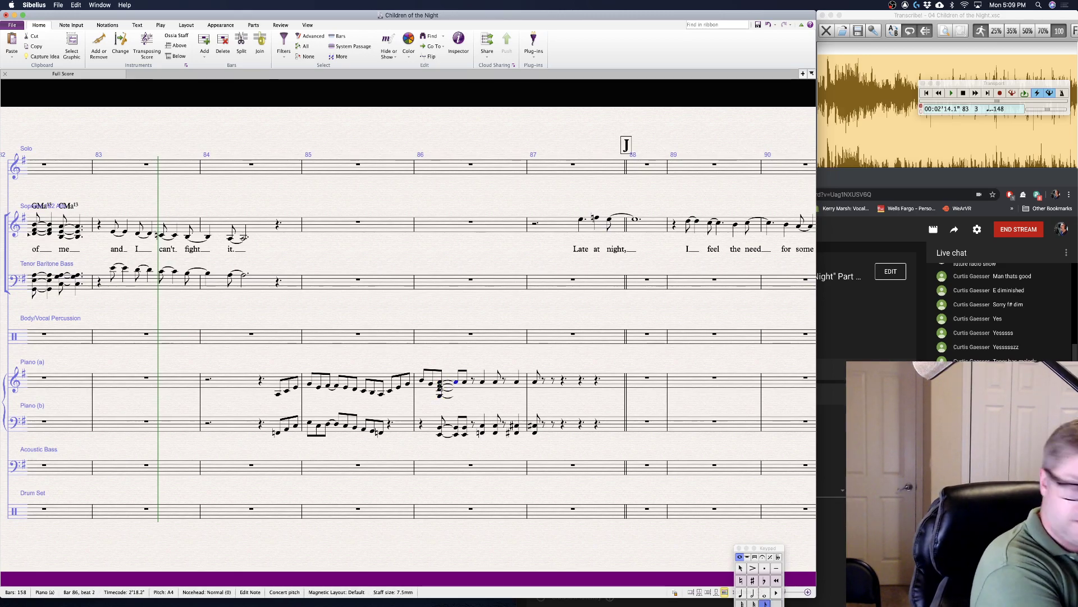
pyautogui.hotkey('shift', 'alt', '3')
pyautogui.hotkey('shift', 'alt', '5')
pyautogui.hotkey('shift', 'alt', '9')
pyautogui.press('Right')
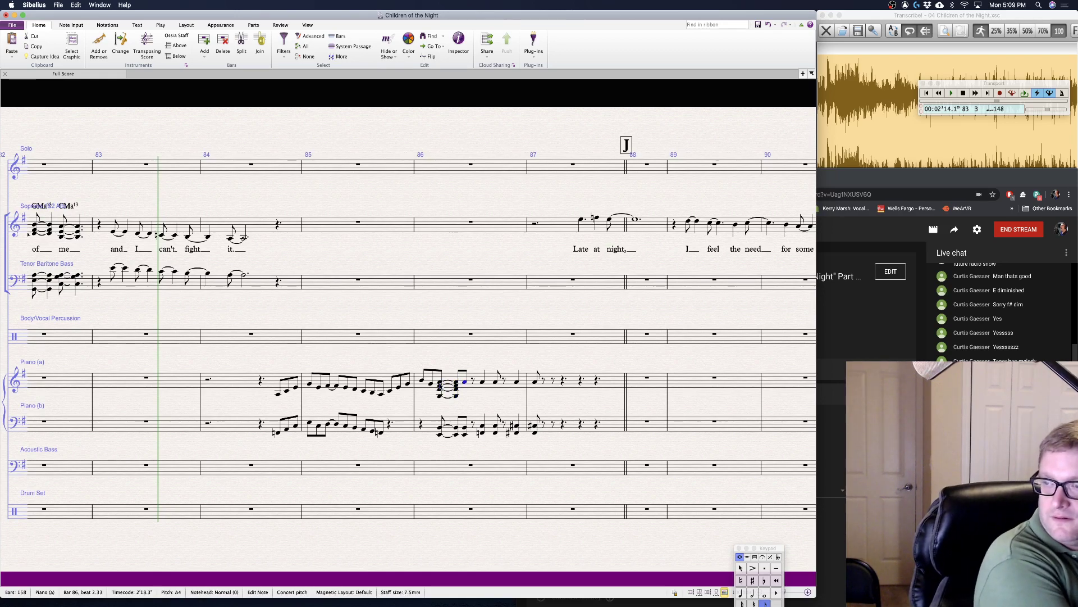
pyautogui.hotkey('shift', 'alt', '3')
pyautogui.hotkey('shift', 'alt', '5')
pyautogui.hotkey('shift', 'alt', '9')
pyautogui.press('Escape')
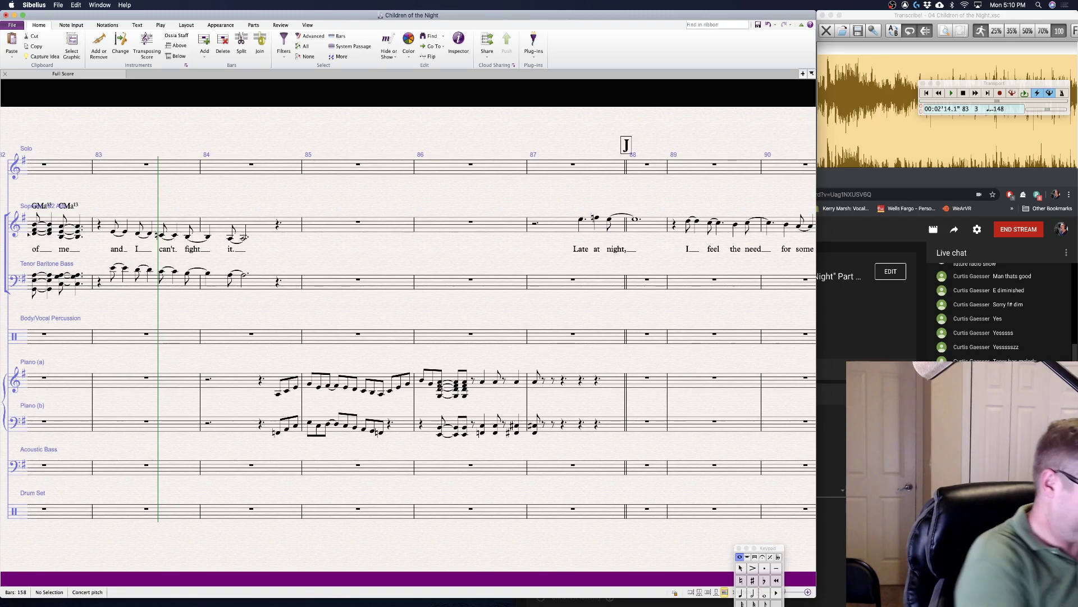
# - Fill out the two A4 notes on beat 3 of bar 86 in Piano (a) as chords of A3, D4, E4 and A4
pyautogui.click(482, 384)
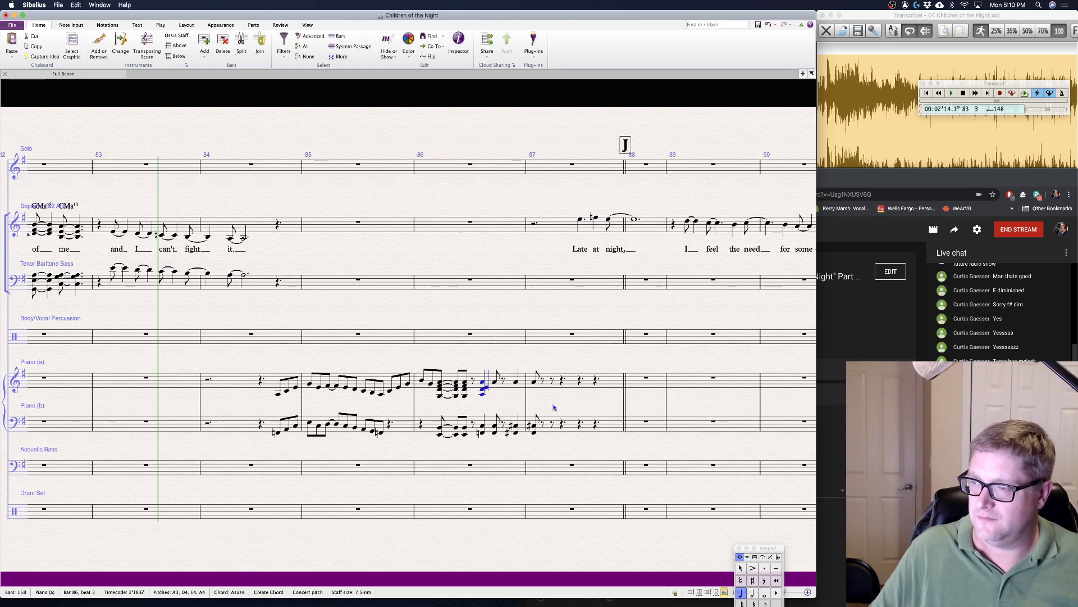
pyautogui.press('Right')
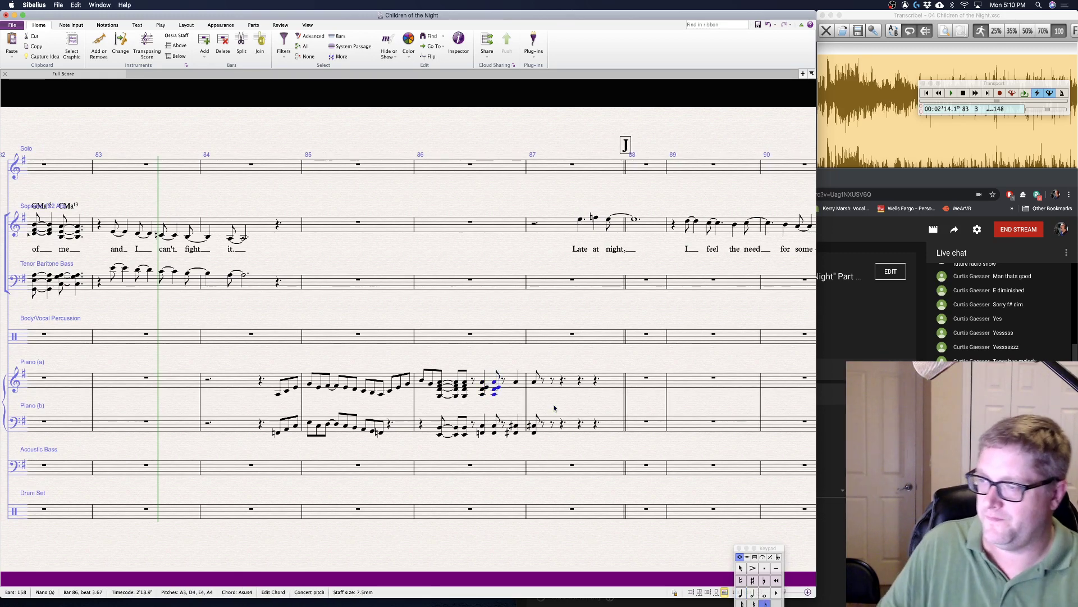
pyautogui.press('Escape')
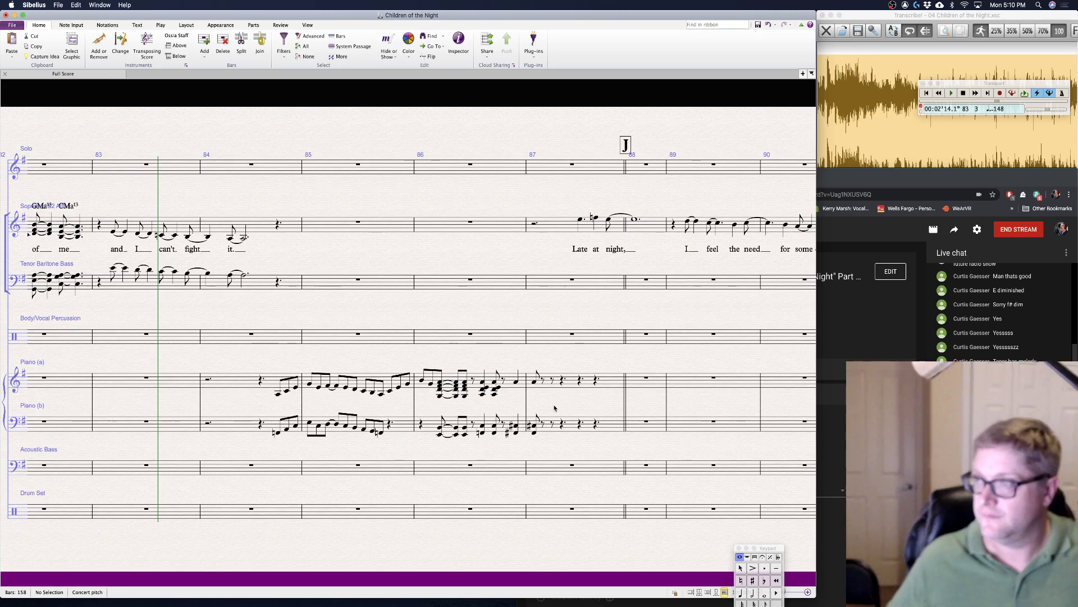
# - Voice the last note of bar 86 in Piano (a) as B3, E4, G#4 and A4, and fill out the opening note of bar 87 as a chord
pyautogui.click(517, 384)
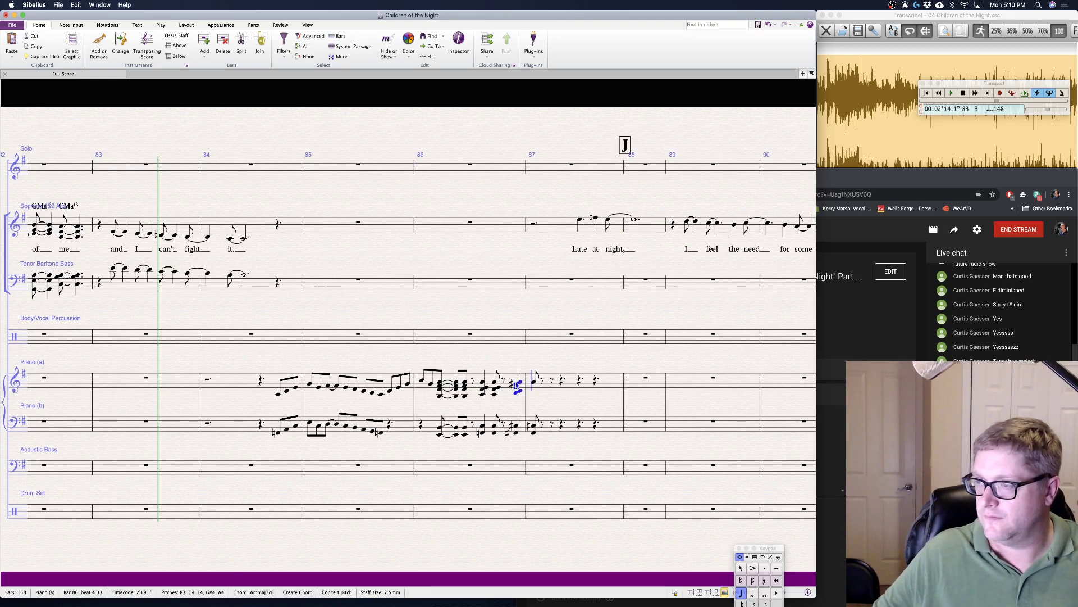
pyautogui.press('Right')
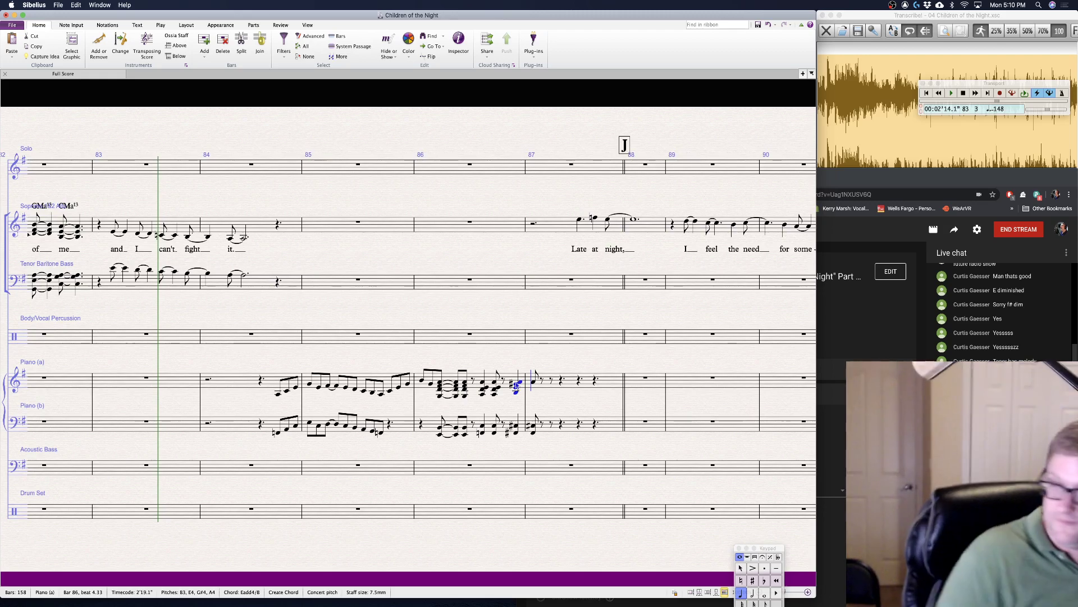
pyautogui.press('Escape')
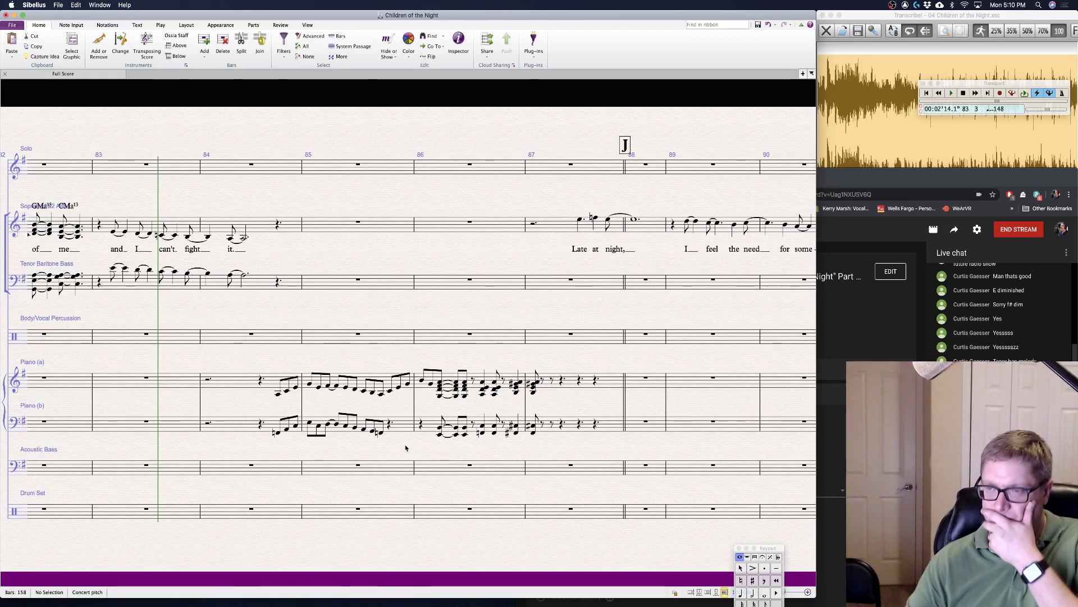
# - Play back the two-hand piano line from the F2 pickup in bar 84 into bar 87
pyautogui.click(277, 433)
pyautogui.press('space')
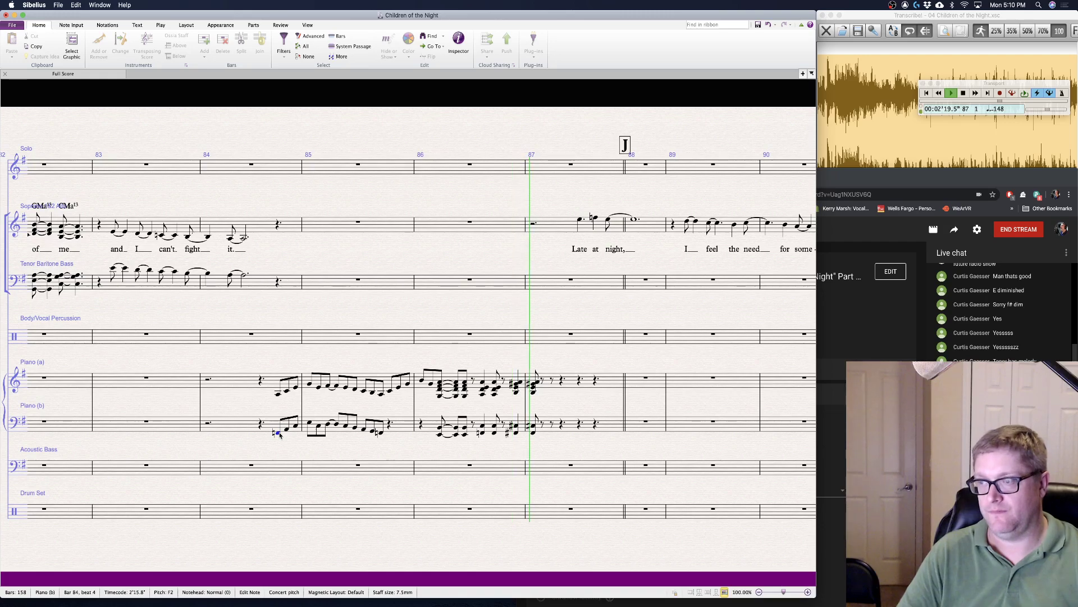
pyautogui.press('space')
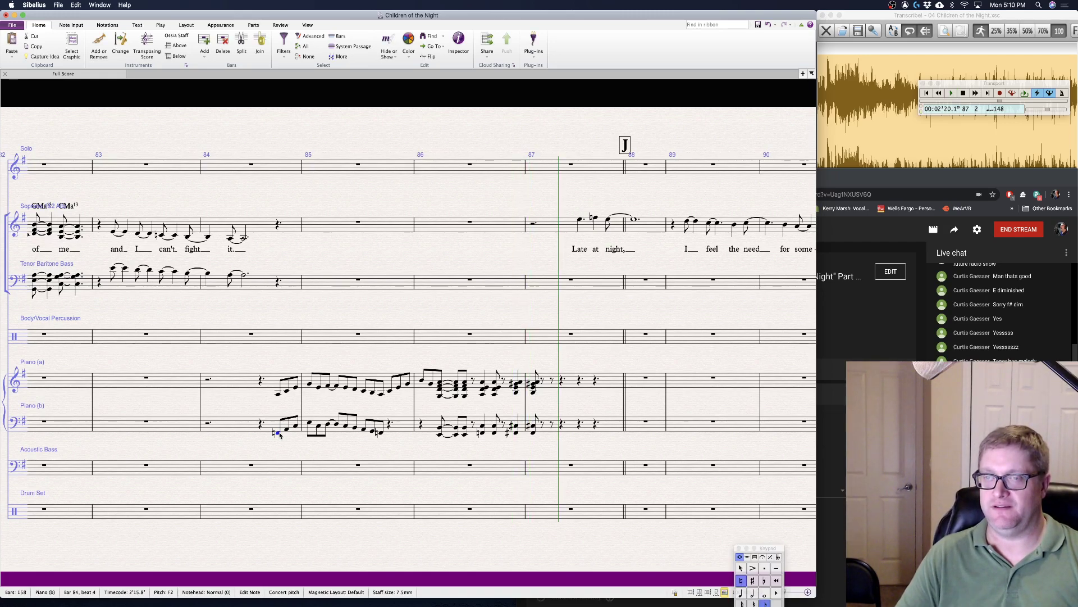
# - Delete the beat-3 chords of bar 86 from both piano staves
pyautogui.hscroll(-5, 279, 435)
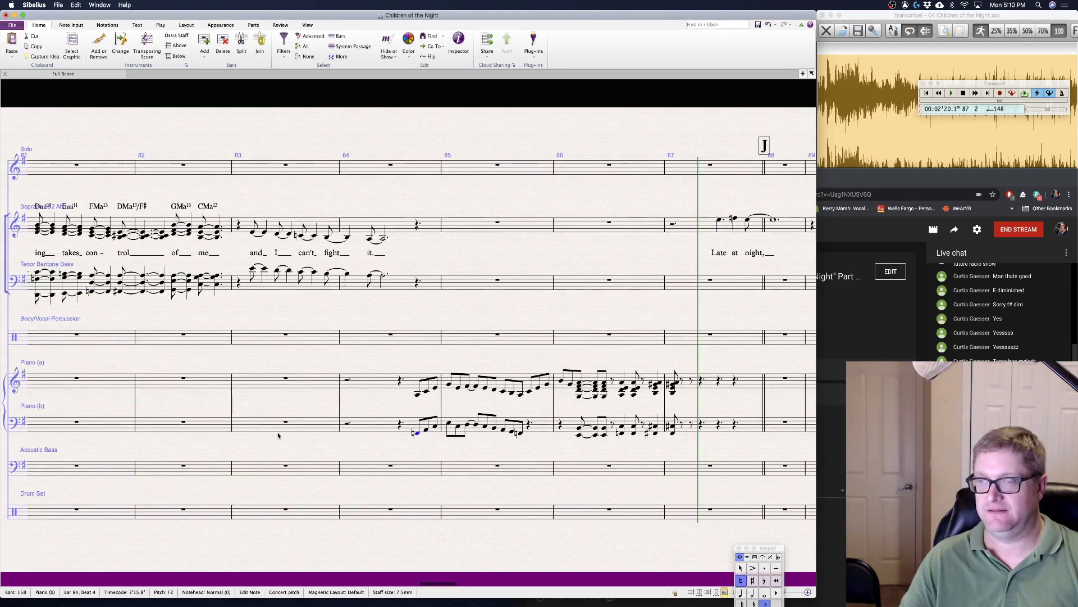
pyautogui.hscroll(-1, 278, 436)
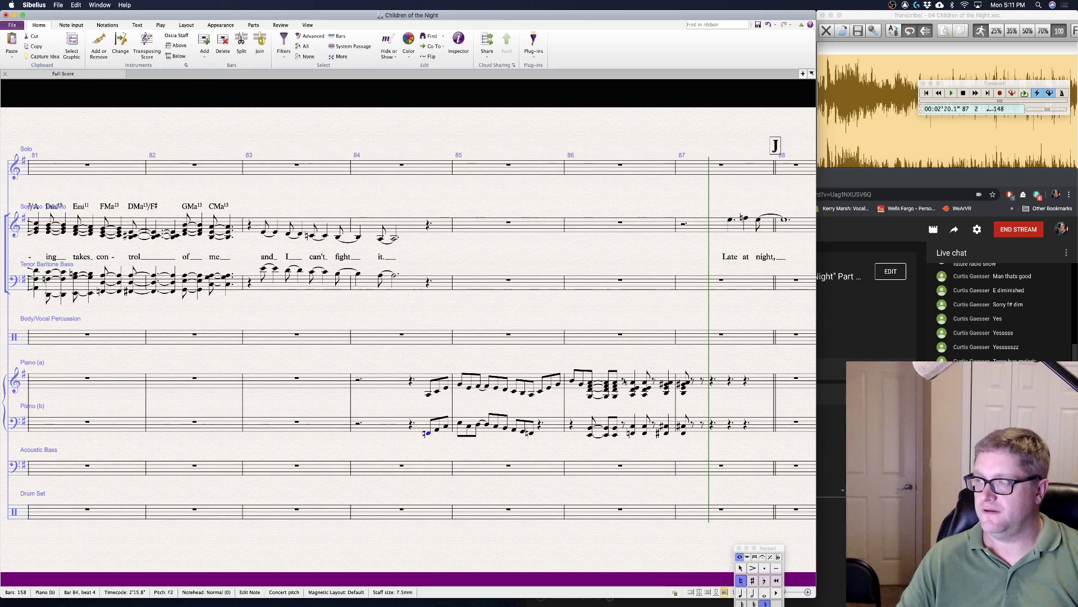
pyautogui.click(623, 381)
pyautogui.keyDown('shift'); pyautogui.click(654, 424); pyautogui.keyUp('shift')
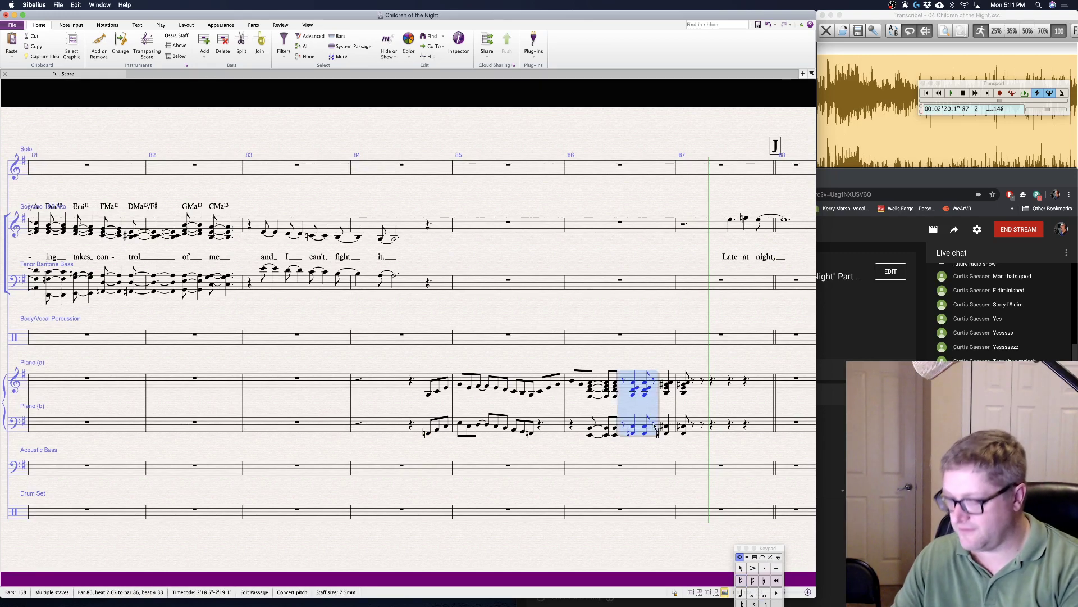
pyautogui.press('Delete')
pyautogui.press('Escape')
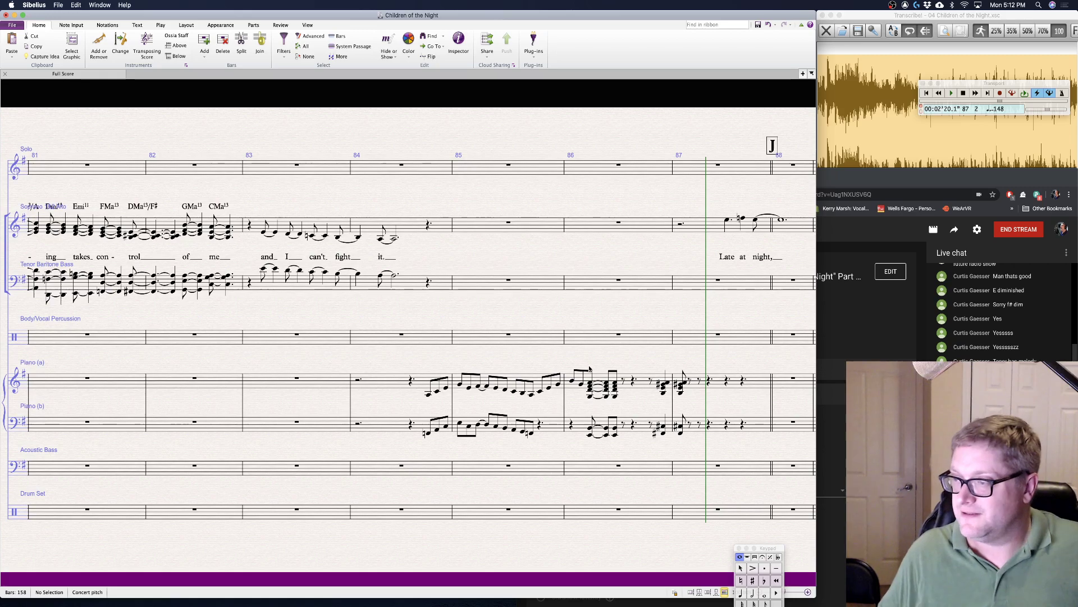
# - Revoice the Piano (a) chords around beat 2 of bar 86 and replace the Piano (b) fifths beneath them with single F3 eighth notes
pyautogui.click(589, 383)
pyautogui.press('n')
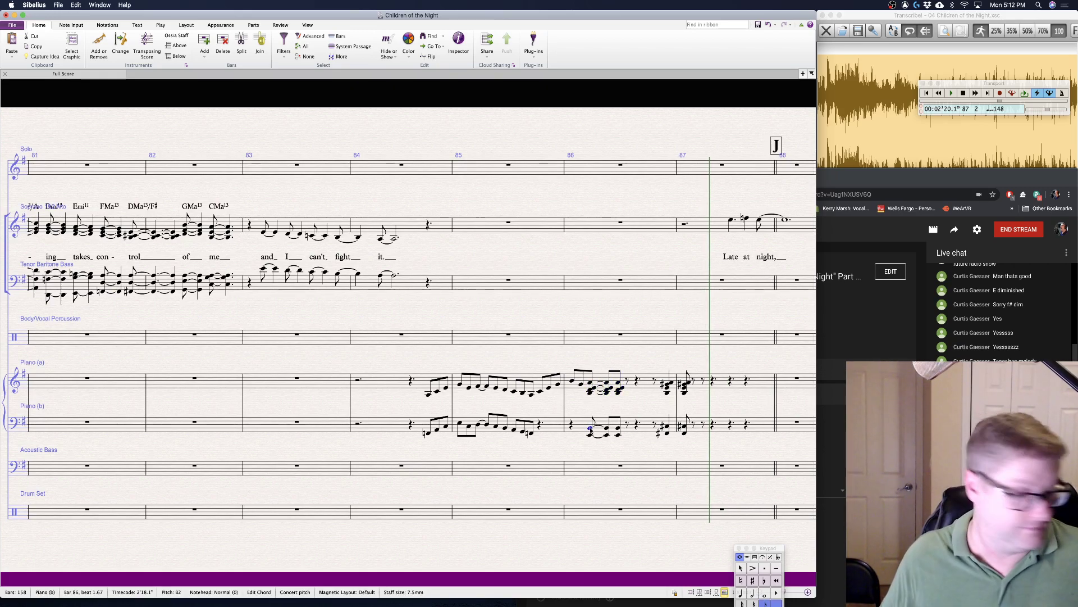
pyautogui.click(605, 428)
pyautogui.press('Escape')
pyautogui.press('Escape')
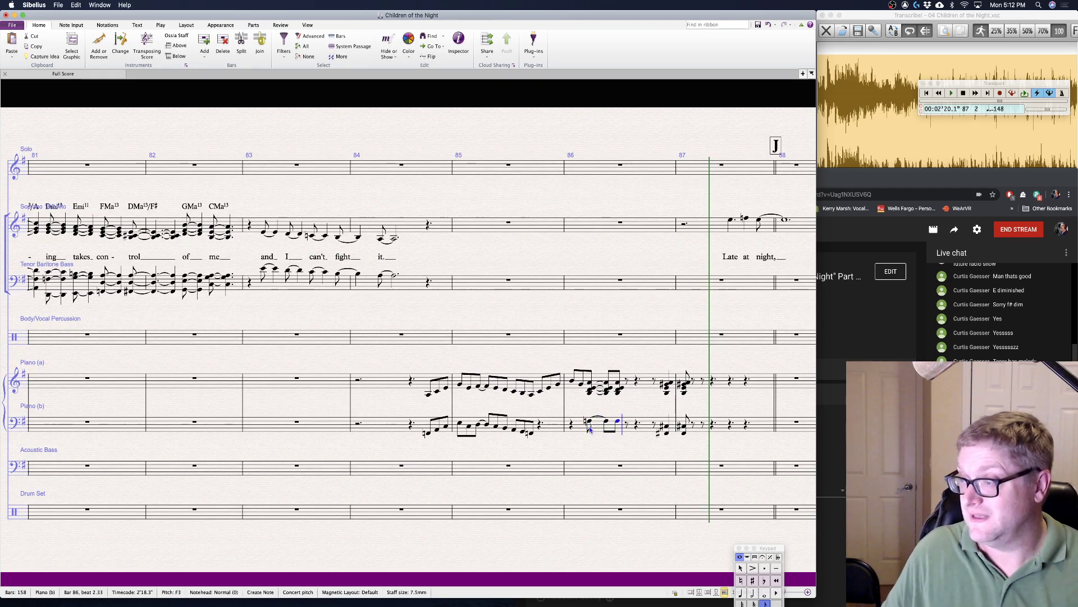
# - Fill the Piano (b) rests with eighth notes A2, C3, E3 on beat 4 of bar 85 and G3, E3 at the start of bar 86
pyautogui.click(540, 425)
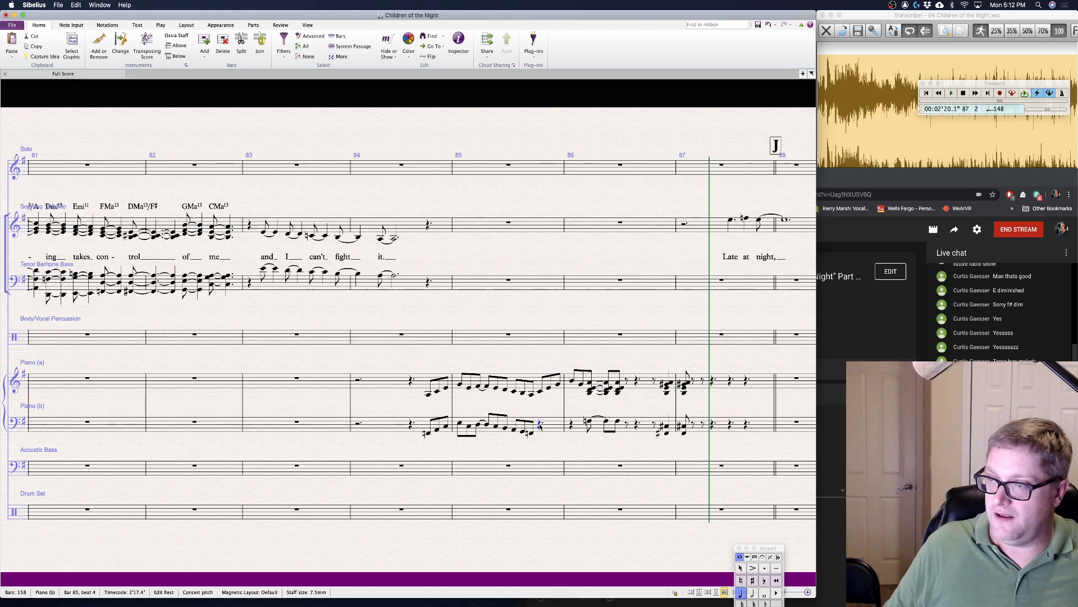
pyautogui.press('3')
pyautogui.press('a')
pyautogui.press('c')
pyautogui.press('e')
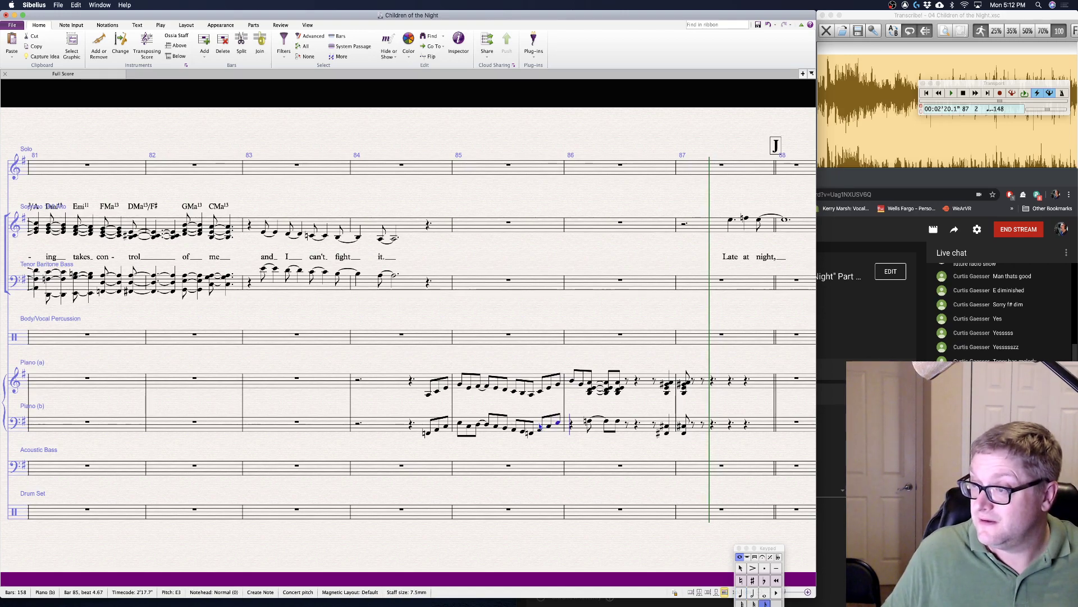
pyautogui.press('g')
pyautogui.press('e')
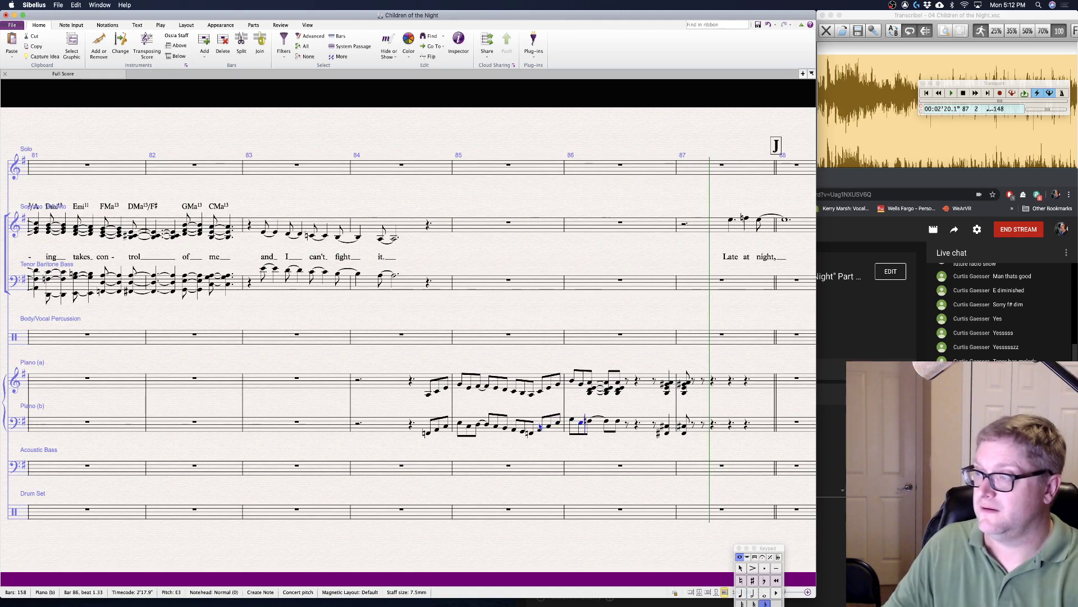
pyautogui.press('Escape')
pyautogui.press('Escape')
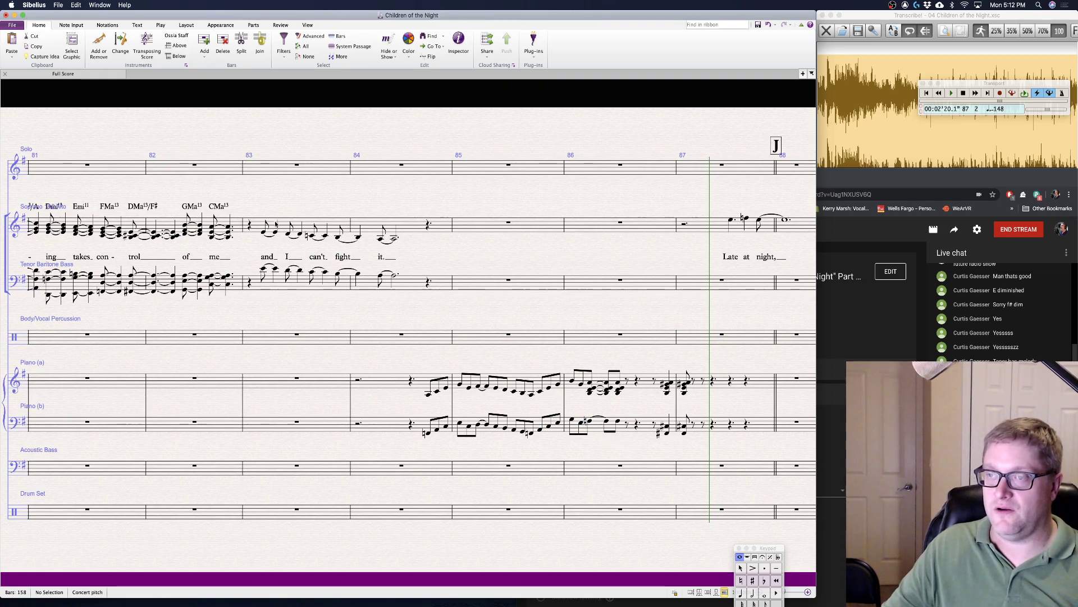
# - Play back the score from the vocal entry in bar 83 up to rehearsal mark J
pyautogui.click(264, 233)
pyautogui.press('p')
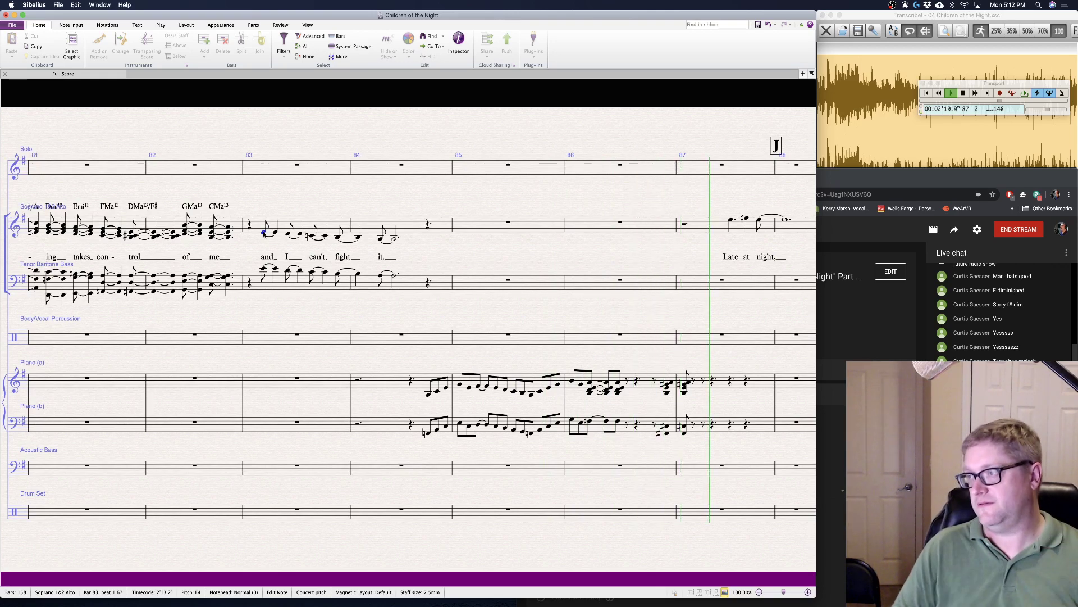
pyautogui.press('Escape')
pyautogui.press('Escape')
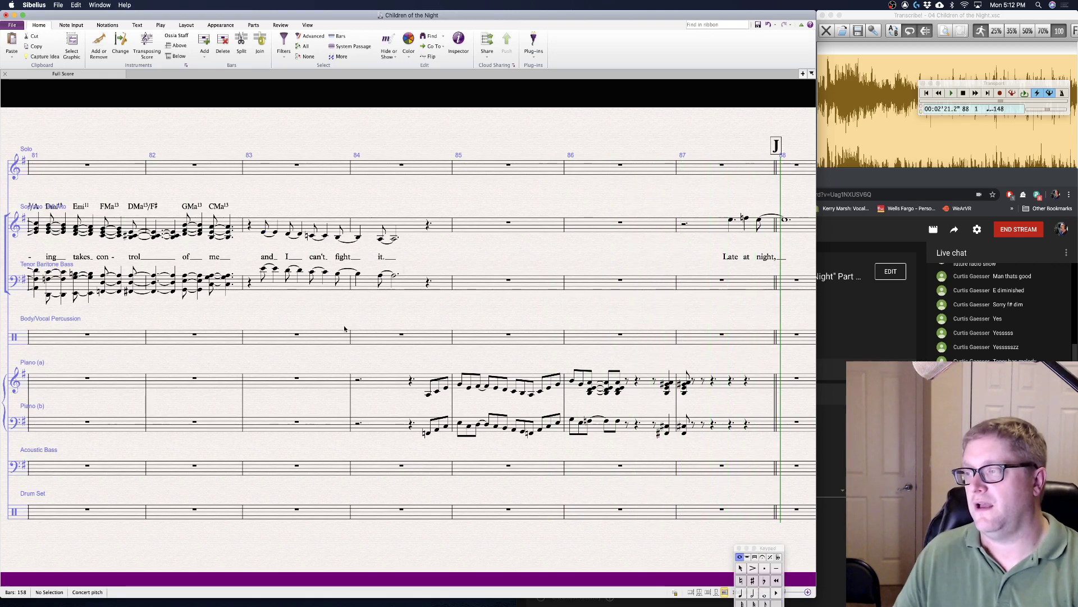
# - Copy bars 84–87 of Piano (b) into the Acoustic Bass staff starting at bar 84
pyautogui.hscroll(5, 627, 429)
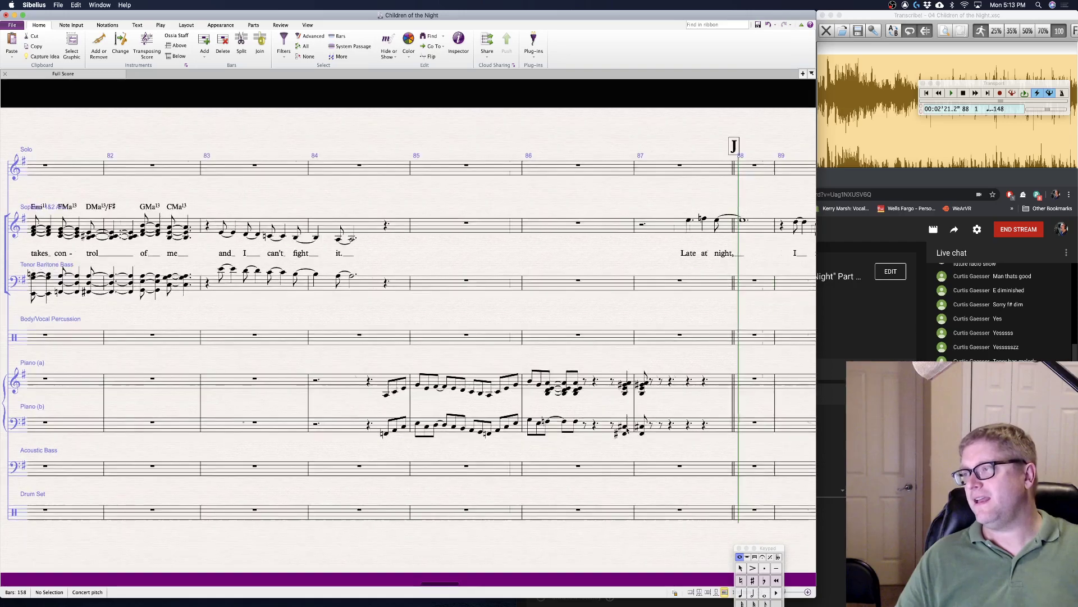
pyautogui.hscroll(1, 627, 430)
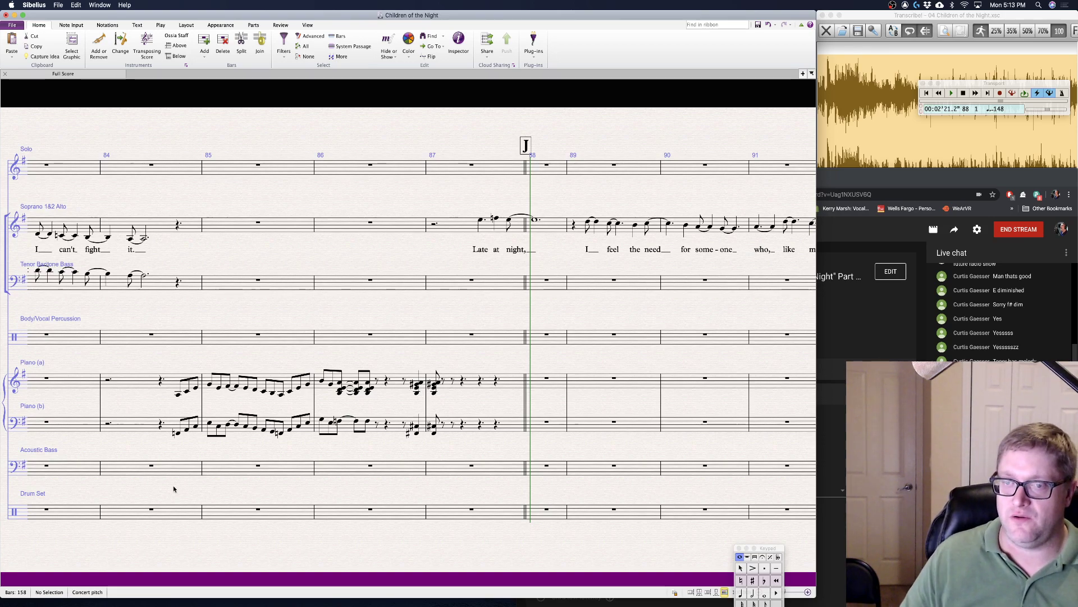
pyautogui.click(135, 428)
pyautogui.keyDown('shift'); pyautogui.click(460, 425); pyautogui.keyUp('shift')
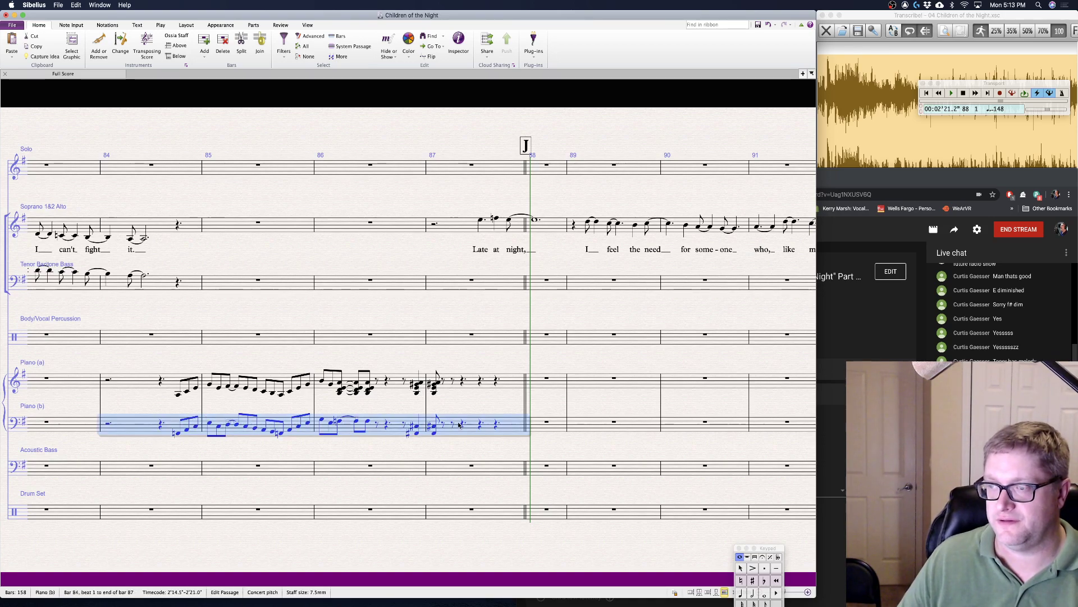
pyautogui.keyDown('alt'); pyautogui.click(114, 467); pyautogui.keyUp('alt')
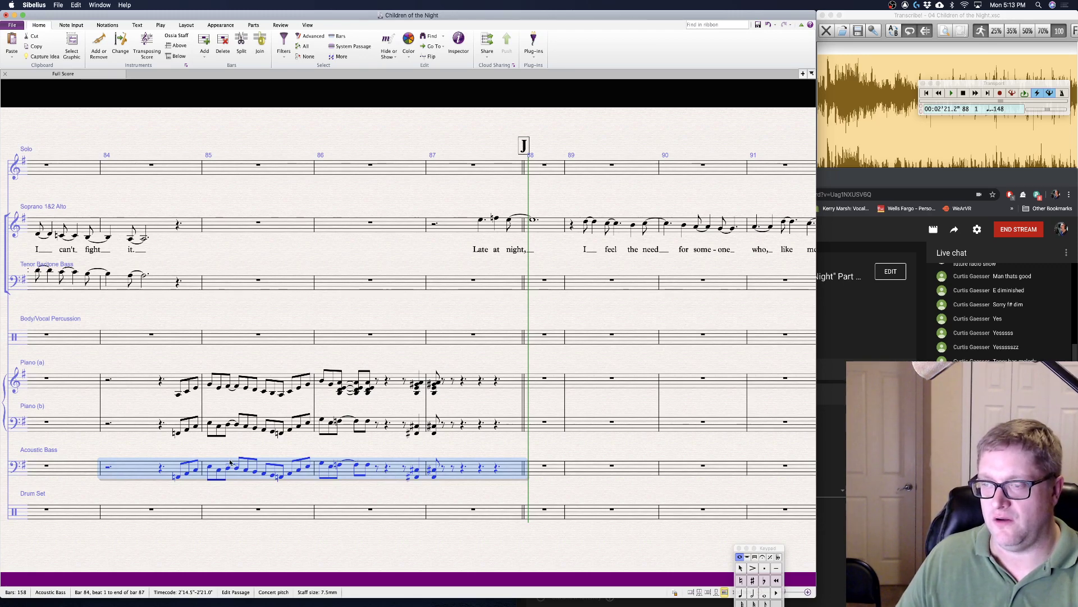
pyautogui.press('Escape')
# - Remove the upper C# from the last two fifths in bars 86 and 87 of Acoustic Bass, and select the opening rest of bar 84
pyautogui.click(416, 476)
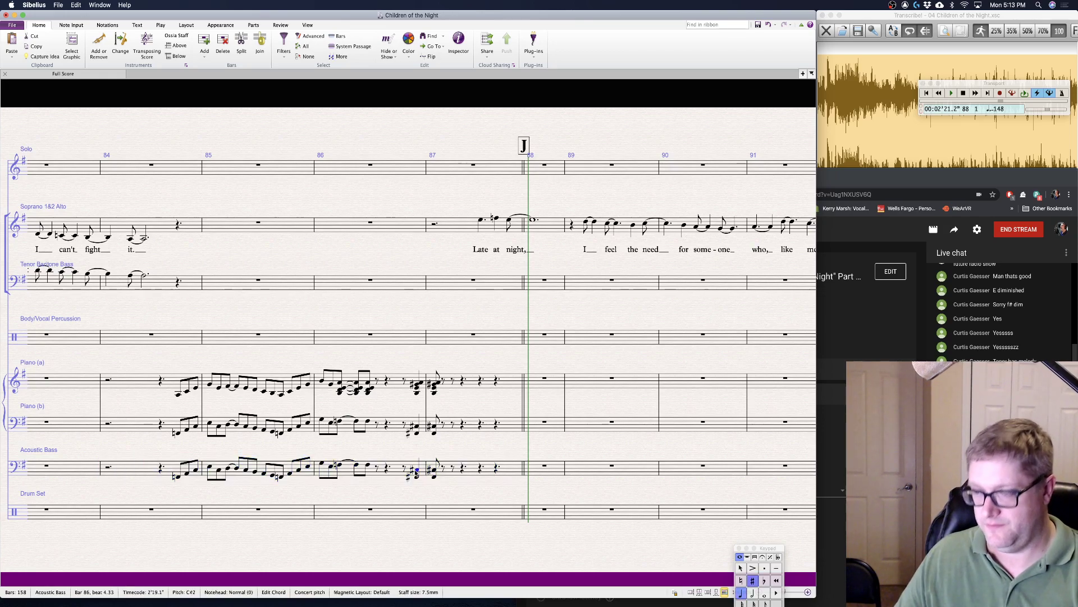
pyautogui.press('Escape')
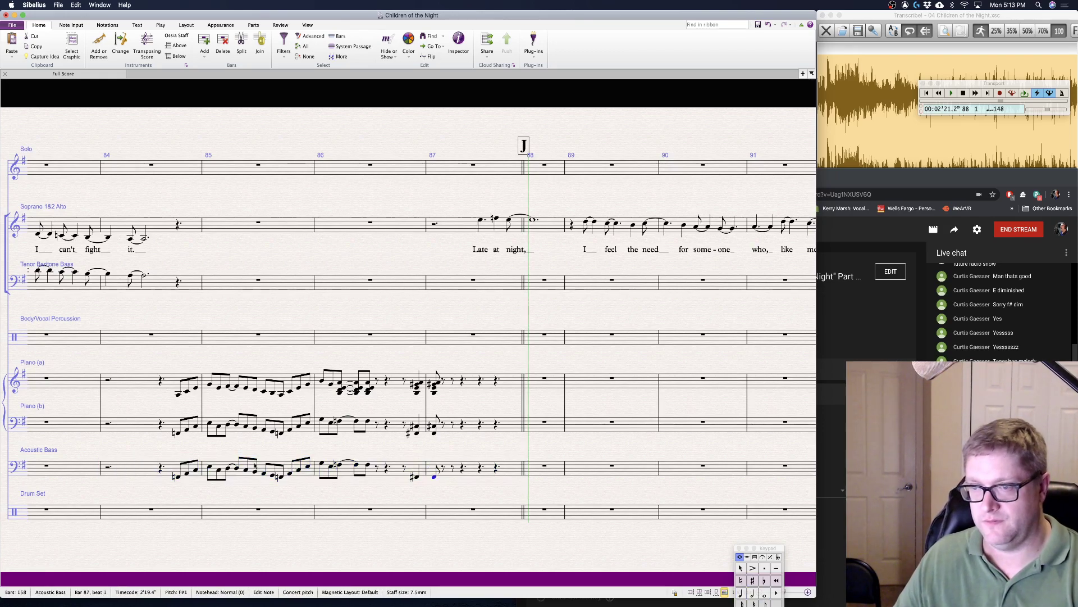
pyautogui.click(109, 470)
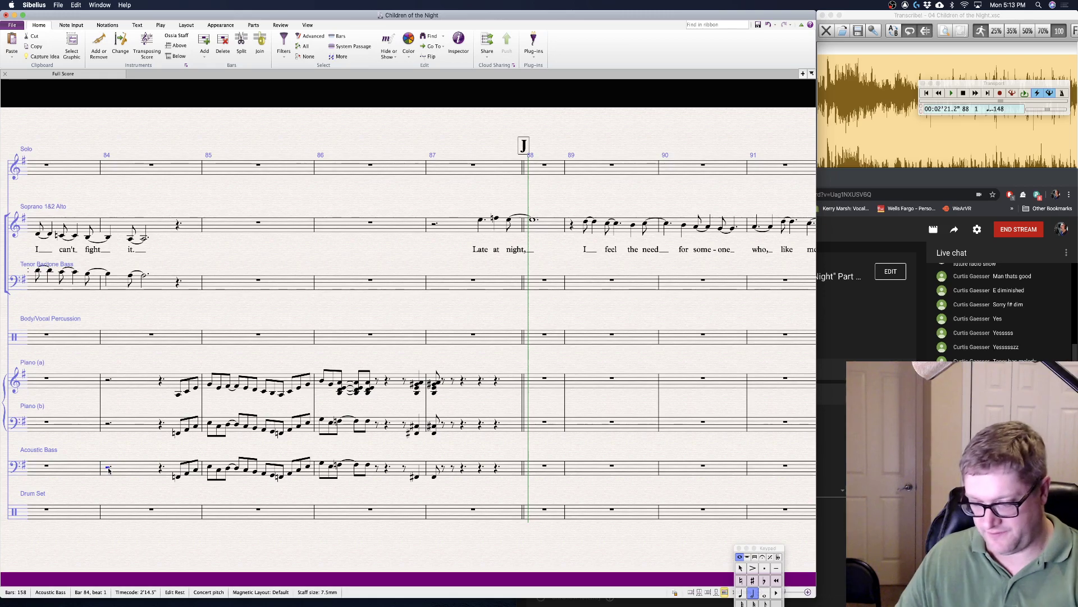
# - Play back the score from the start of bar 84 into bar 87
pyautogui.press('space')
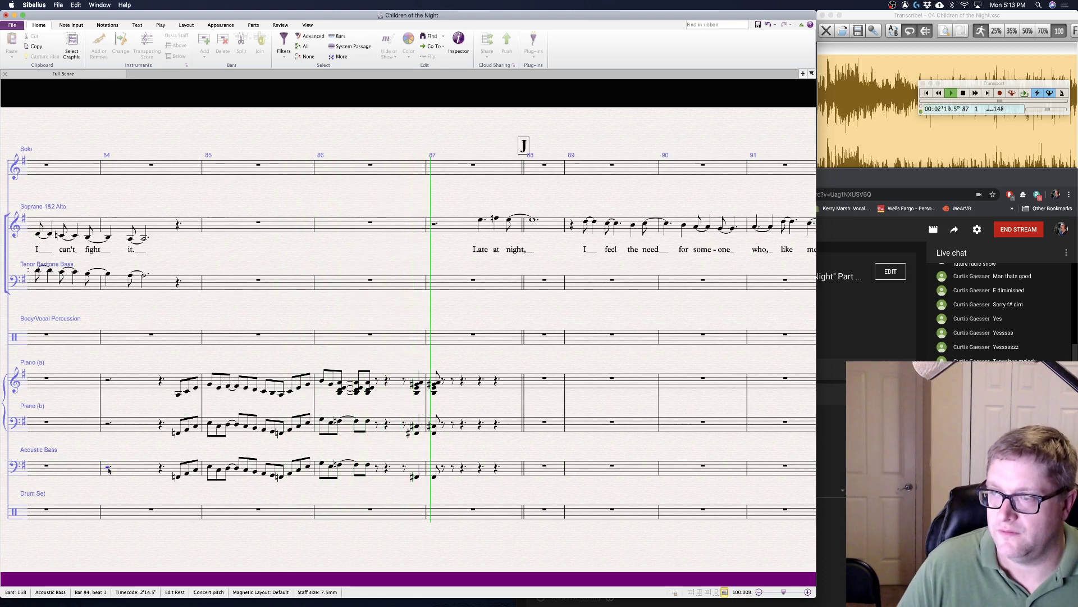
pyautogui.press('Escape')
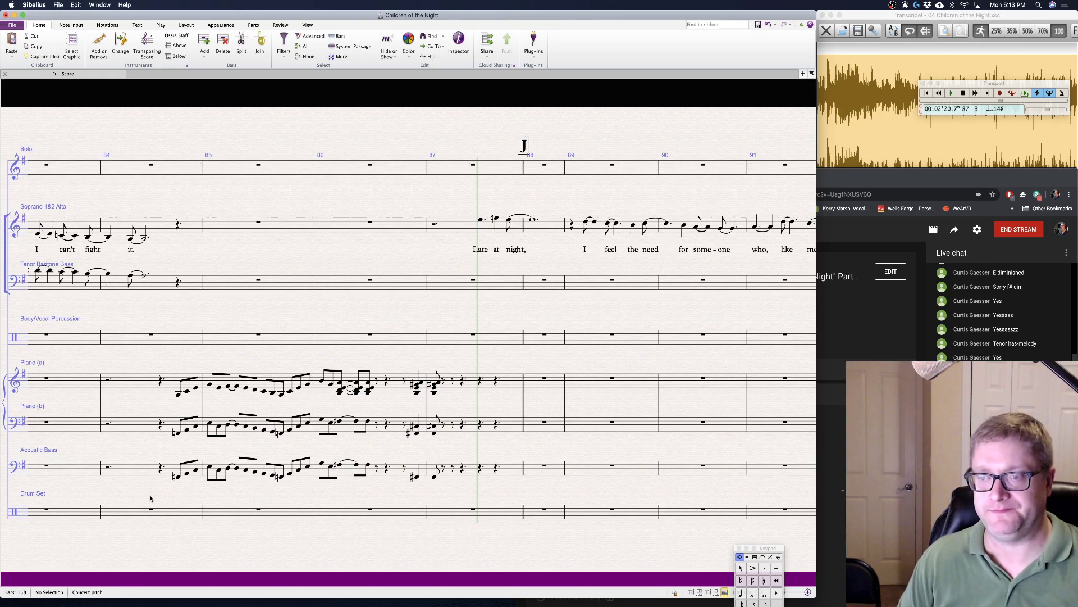
# - Enter rests in bar 84 of the Drum Set staff ahead of beat 4
pyautogui.click(174, 514)
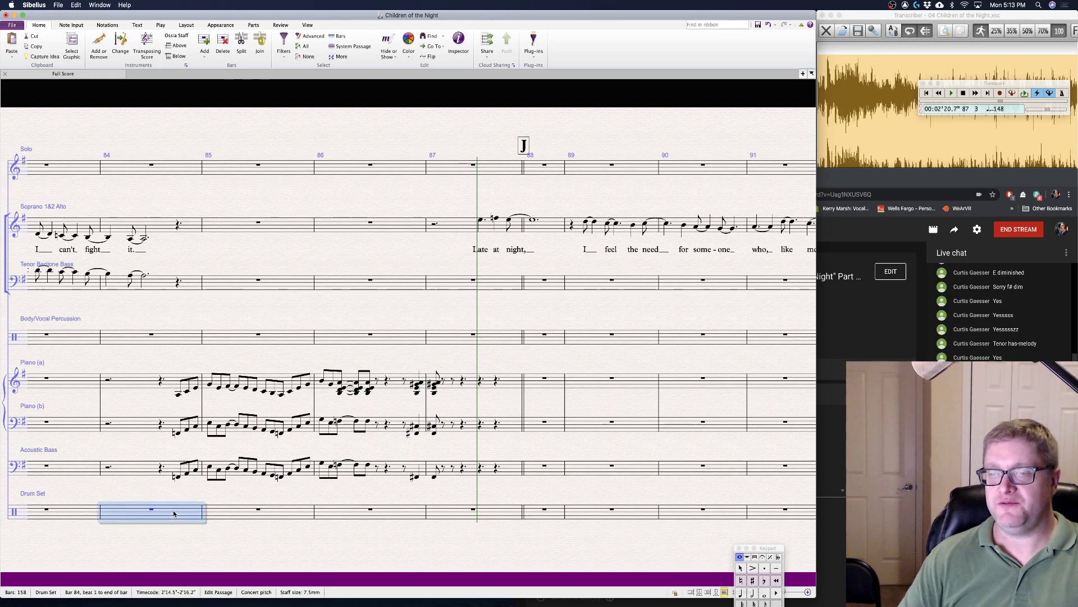
pyautogui.press('5')
pyautogui.press('n')
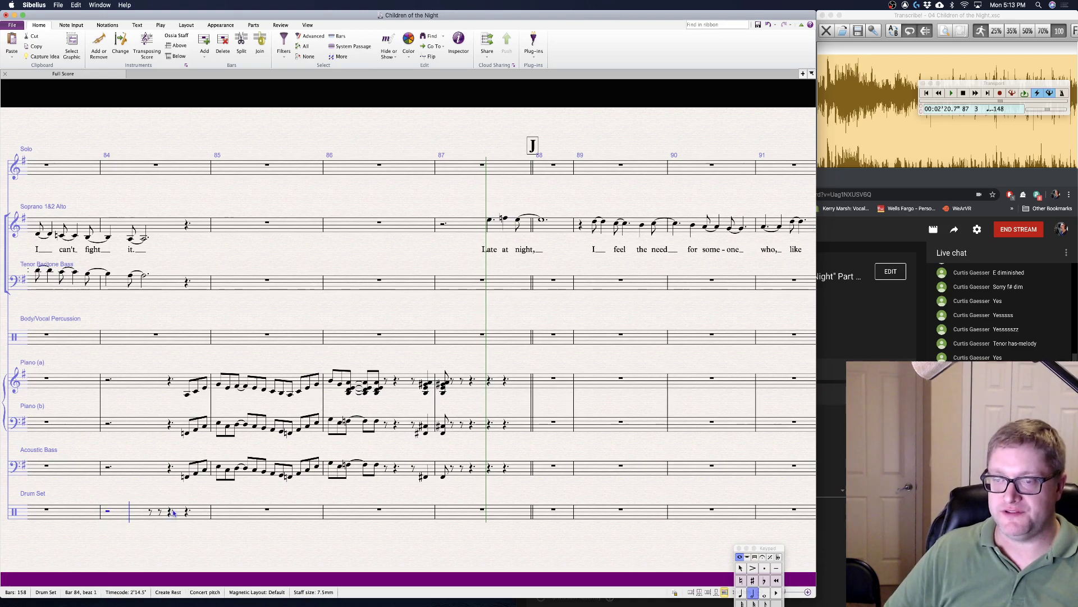
pyautogui.hscroll(-5, 337, 508)
pyautogui.press('Escape')
pyautogui.press('Escape')
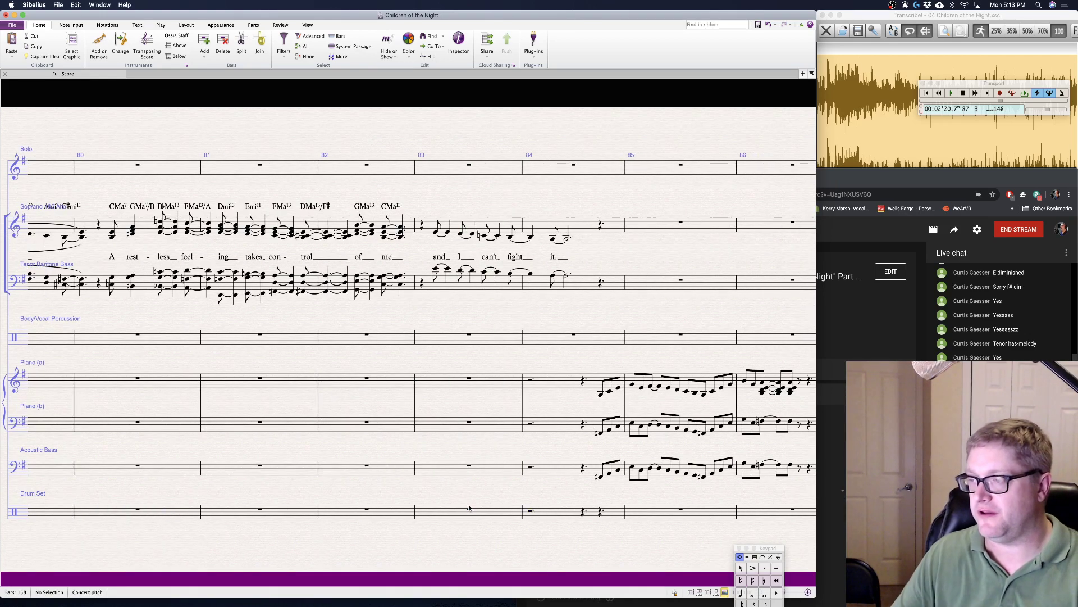
# - Enter three eighth notes from beat 4 of bar 84 in Drum Set, with the last two on B
pyautogui.click(600, 512)
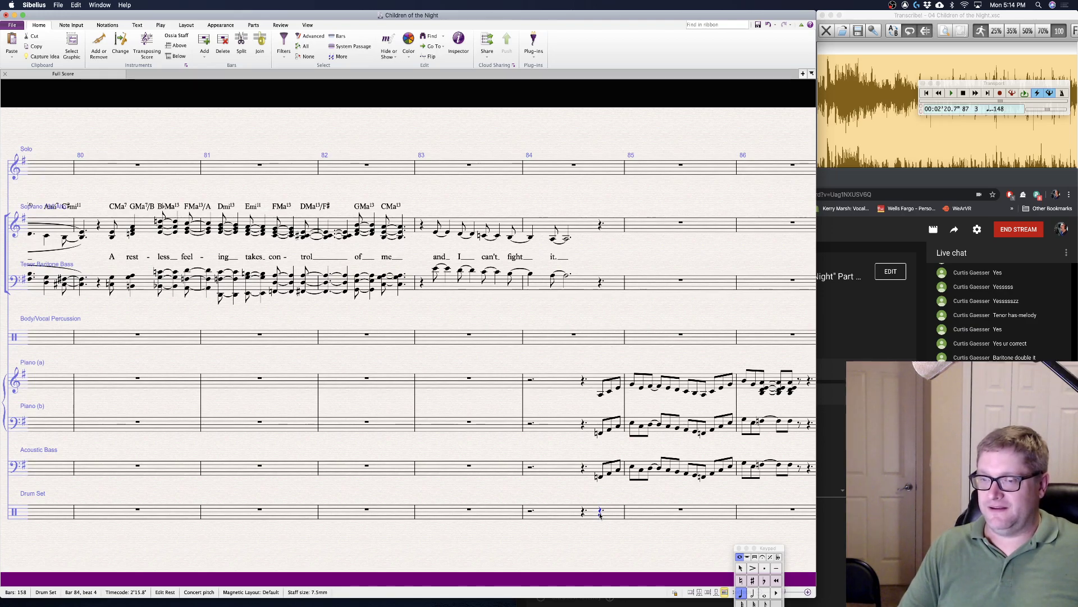
pyautogui.press('3')
pyautogui.press('d')
pyautogui.press('d')
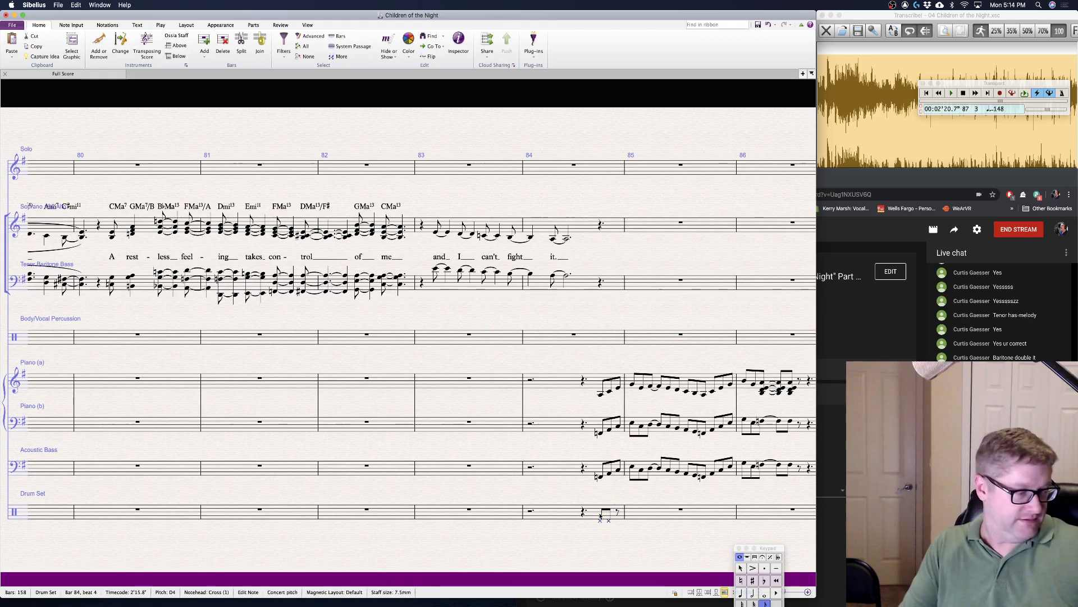
pyautogui.press('b')
pyautogui.press('b')
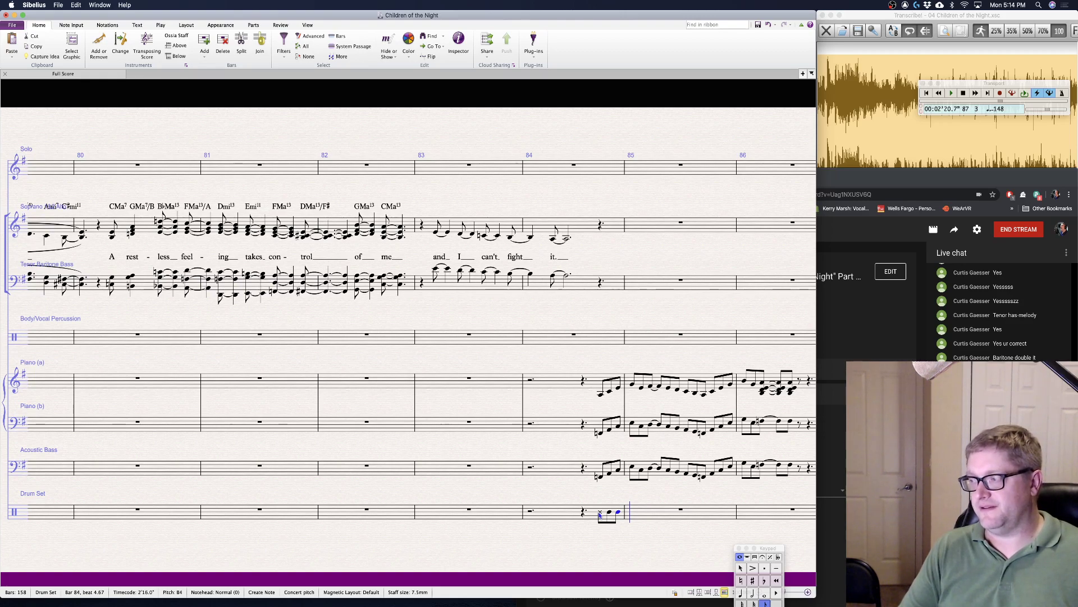
# - Fill bar 85 of Drum Set with eighth notes on B
pyautogui.press('b')
pyautogui.press('b')
pyautogui.press('b')
pyautogui.press('b')
pyautogui.press('b')
pyautogui.press('b')
pyautogui.press('b')
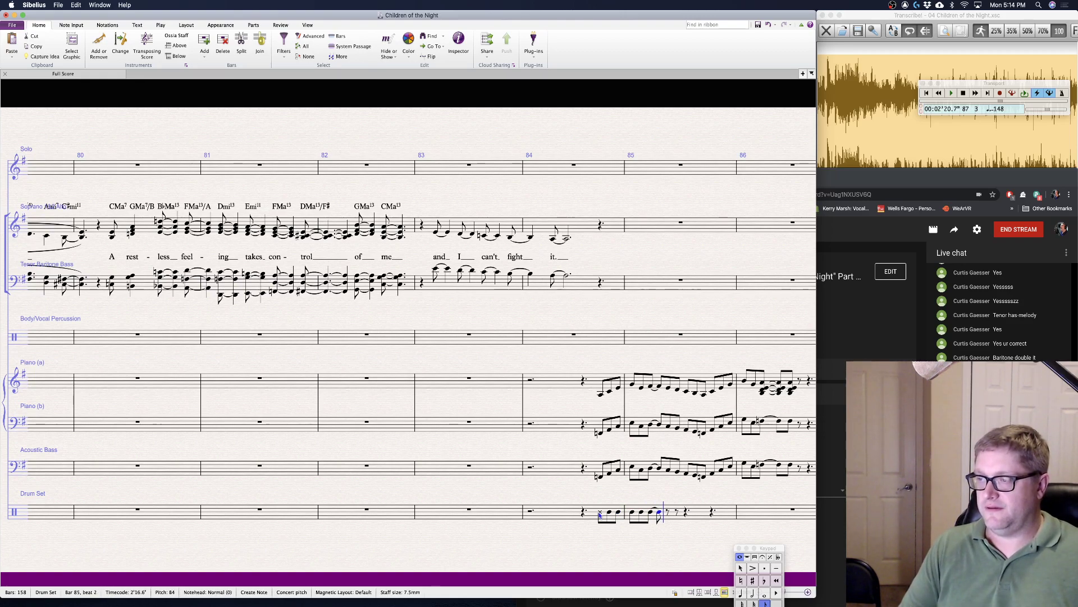
pyautogui.press('b')
pyautogui.press('b')
pyautogui.press('b')
pyautogui.press('b')
pyautogui.press('b')
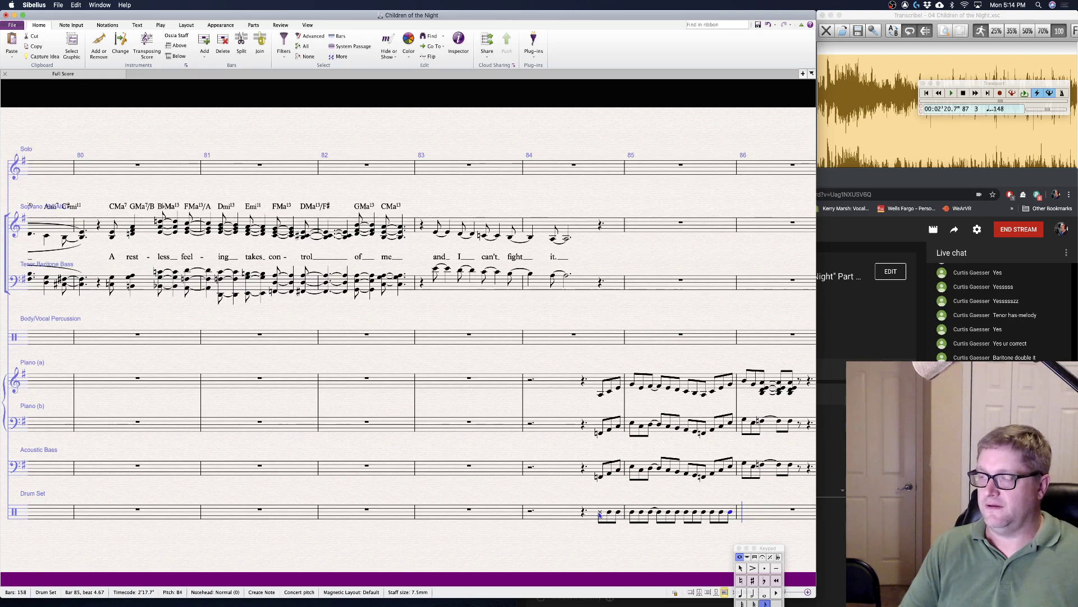
pyautogui.press('Escape')
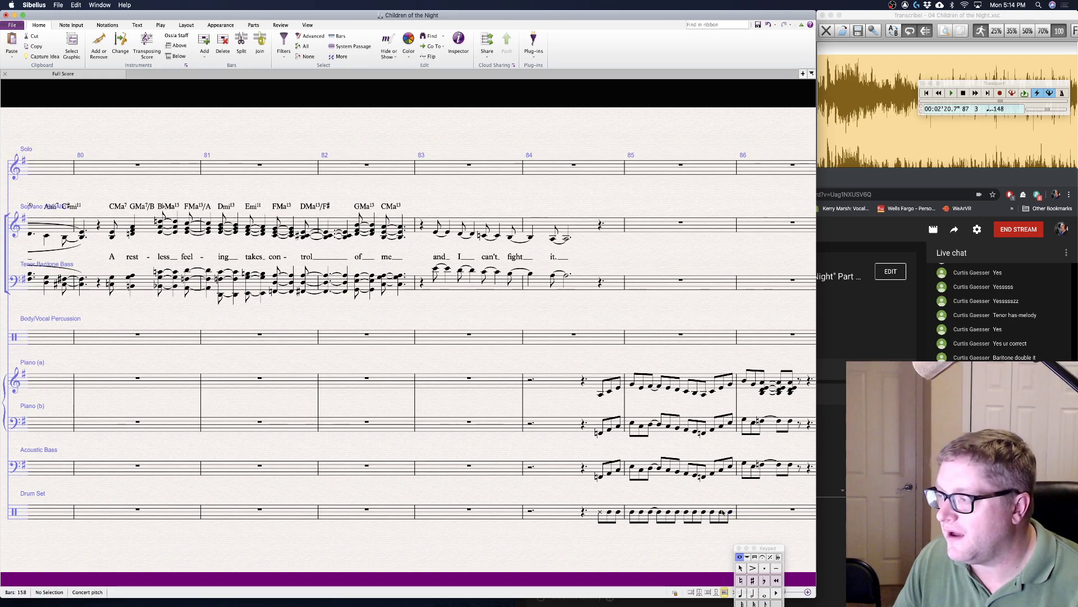
# - Clear bars 84 and 85 of the Drum Set staff
pyautogui.click(728, 511)
pyautogui.keyDown('shift'); pyautogui.click(549, 512); pyautogui.keyUp('shift')
pyautogui.press('Delete')
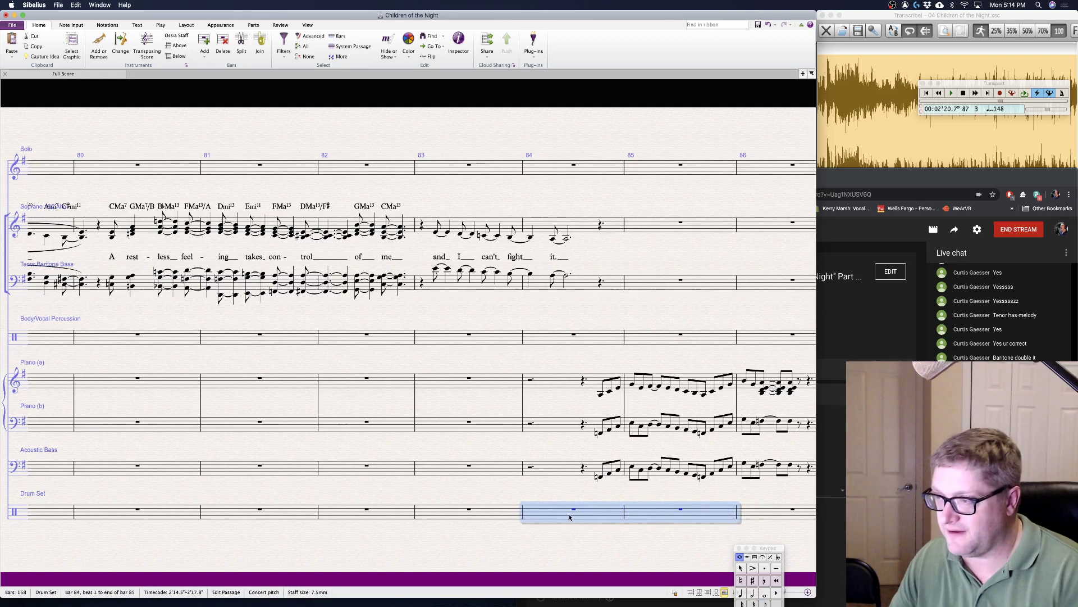
pyautogui.press('Escape')
# - Copy the Acoustic Bass figure from bar 84 through beat 2 of bar 86 into Drum Set starting at bar 84
pyautogui.click(595, 514)
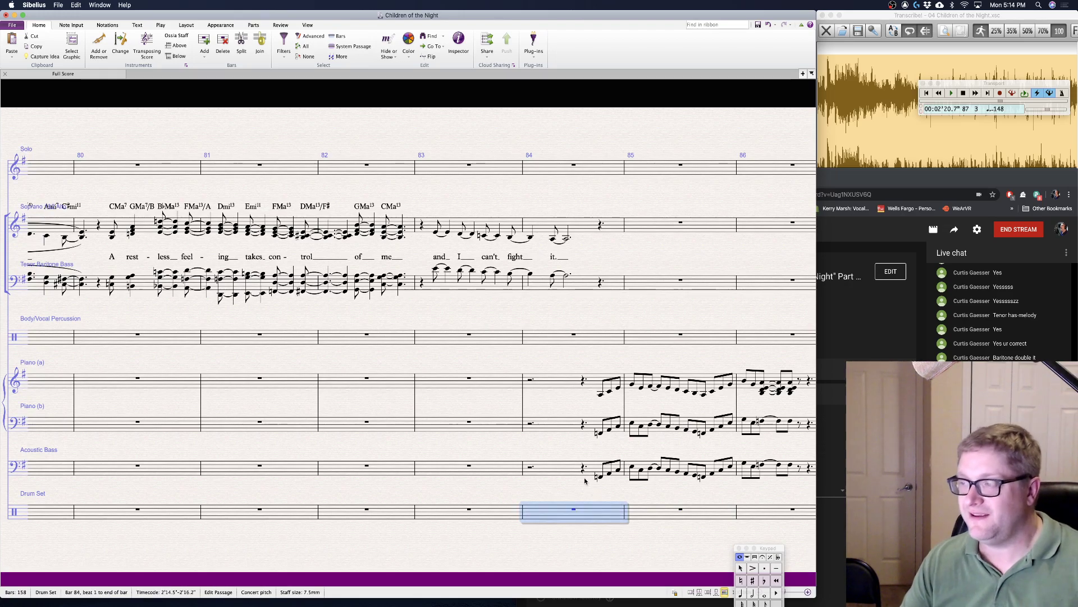
pyautogui.click(556, 470)
pyautogui.hscroll(3, 725, 476)
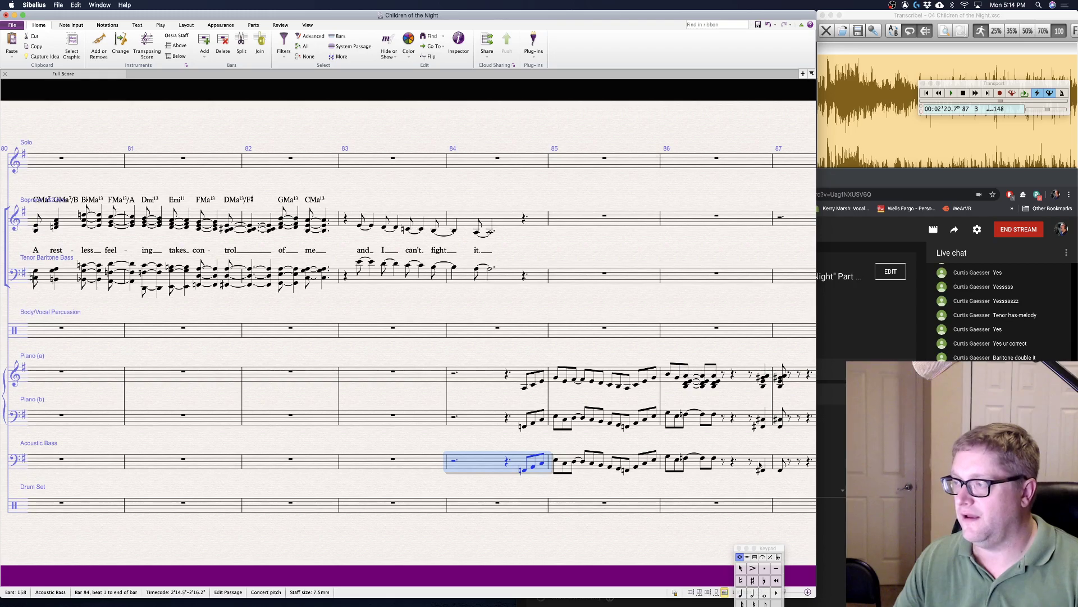
pyautogui.keyDown('shift'); pyautogui.click(789, 467); pyautogui.keyUp('shift')
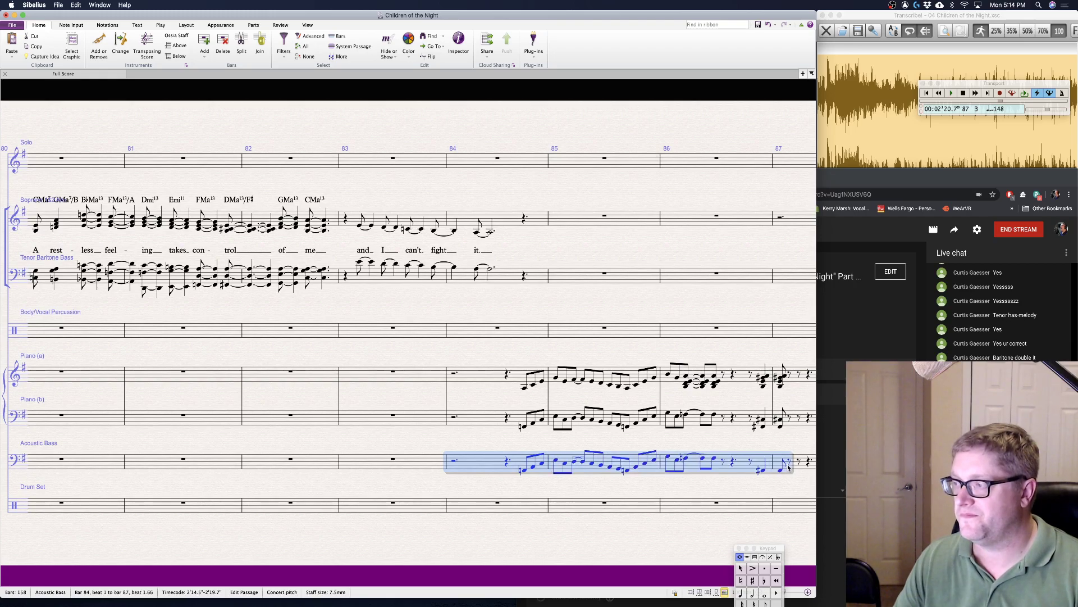
pyautogui.keyDown('shift'); pyautogui.click(715, 460); pyautogui.keyUp('shift')
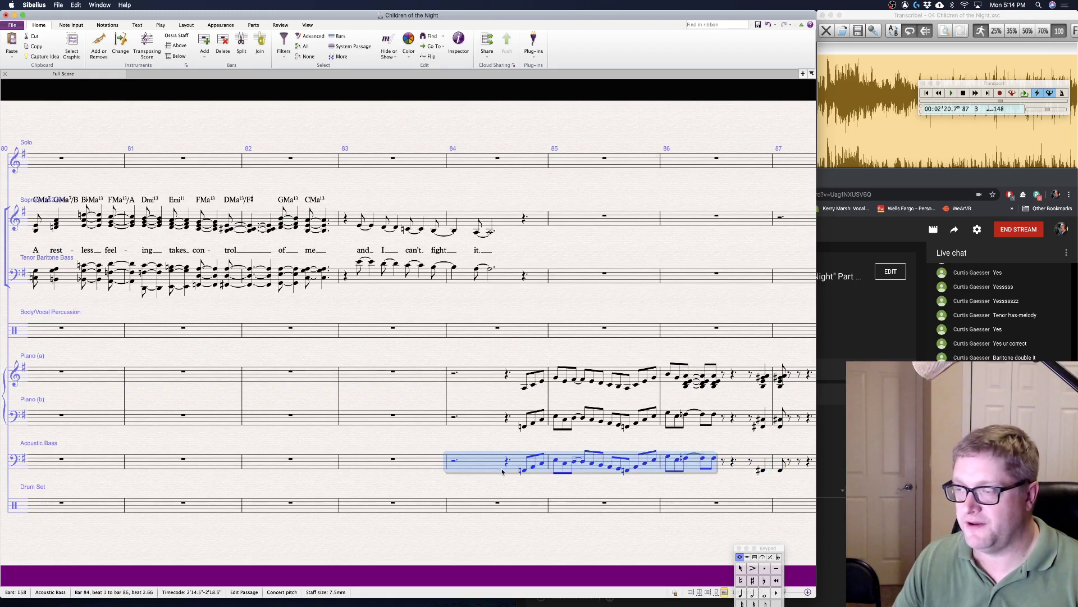
pyautogui.keyDown('alt'); pyautogui.click(452, 508); pyautogui.keyUp('alt')
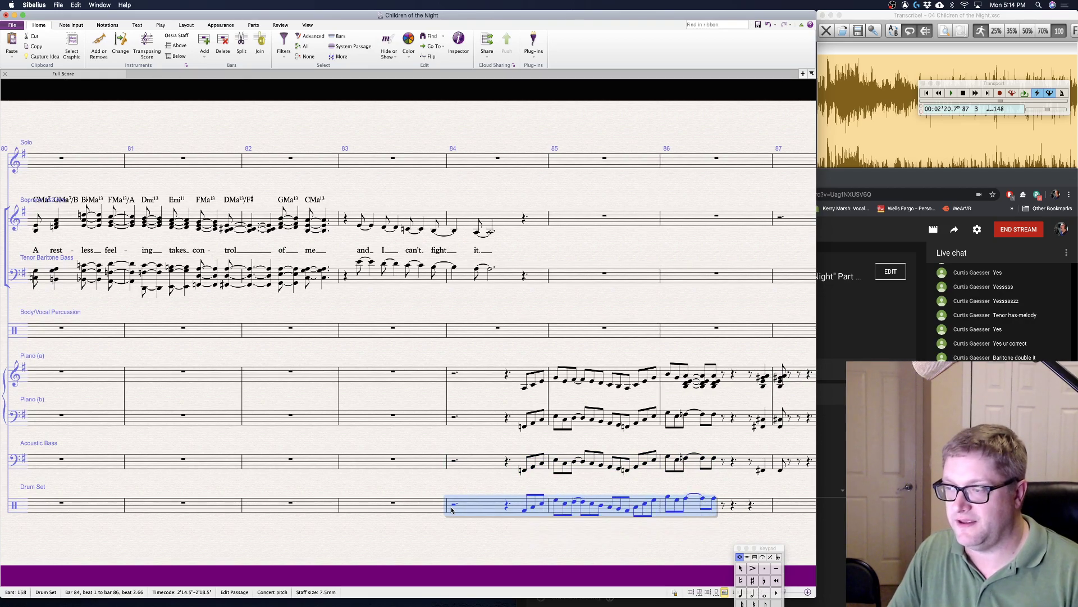
# - Make the copied Drum Set passage from bar 84 to beat 2 of bar 86 cue size
pyautogui.click(545, 522)
pyautogui.click(484, 506)
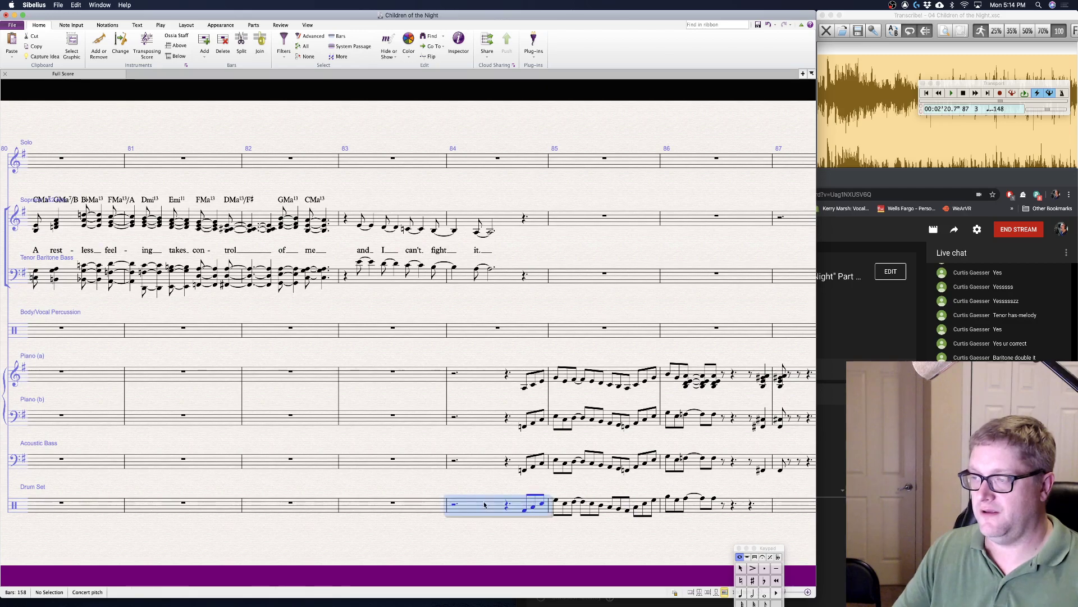
pyautogui.keyDown('shift'); pyautogui.click(714, 502); pyautogui.keyUp('shift')
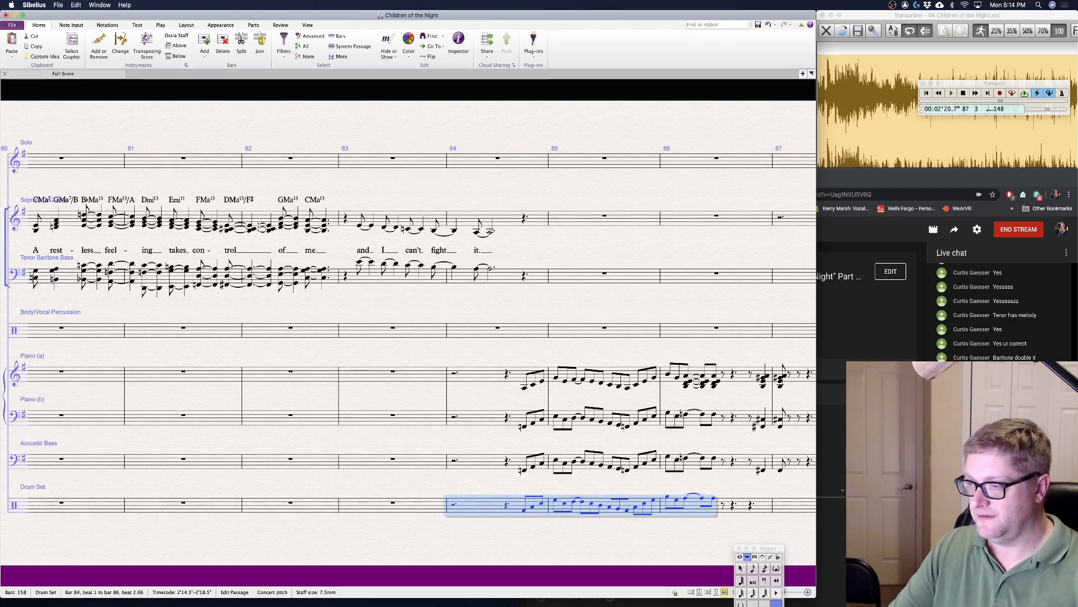
pyautogui.press('Escape')
# - Add technique text above Drum Set at beat 4 of bar 84 reading "this is the conture of"
pyautogui.press('super+t')
pyautogui.click(525, 486)
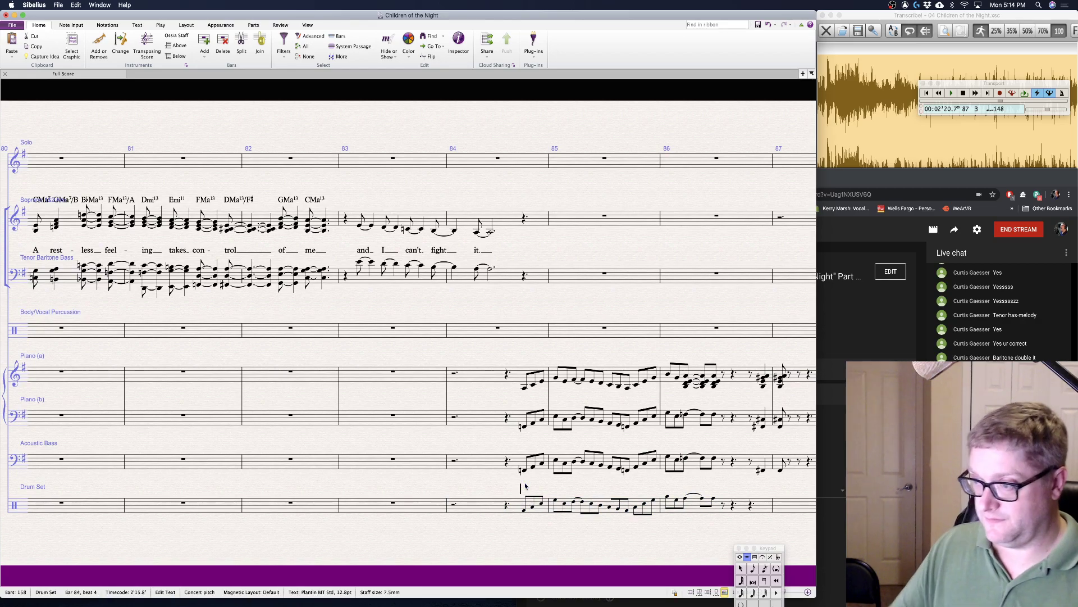
pyautogui.write('this is the cou')
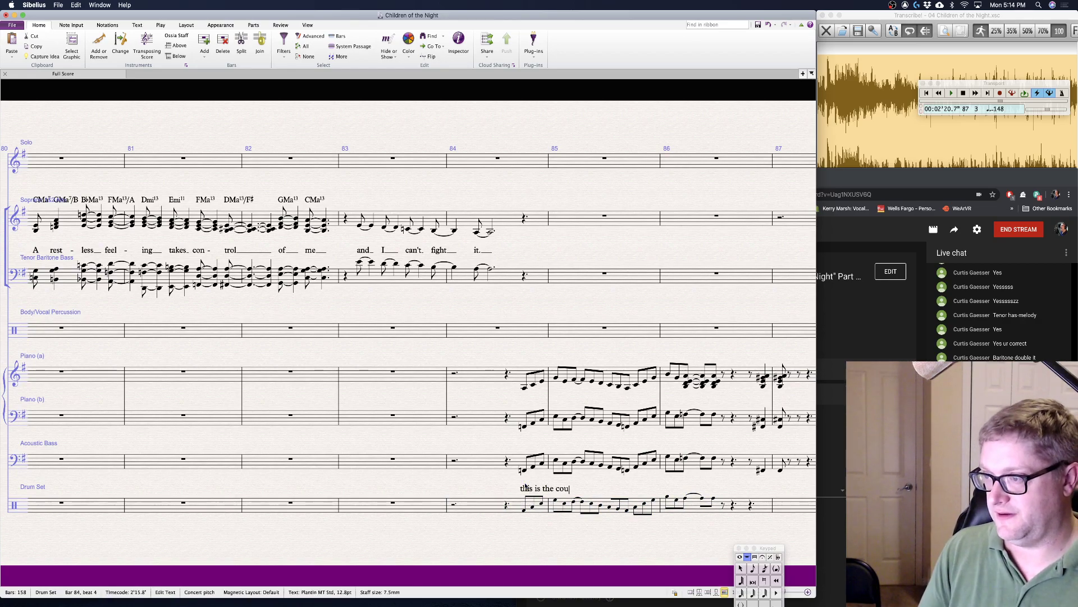
pyautogui.write('ntour')
pyautogui.press('BackSpace')
pyautogui.press('BackSpace')
pyautogui.press('BackSpace')
pyautogui.press('BackSpace')
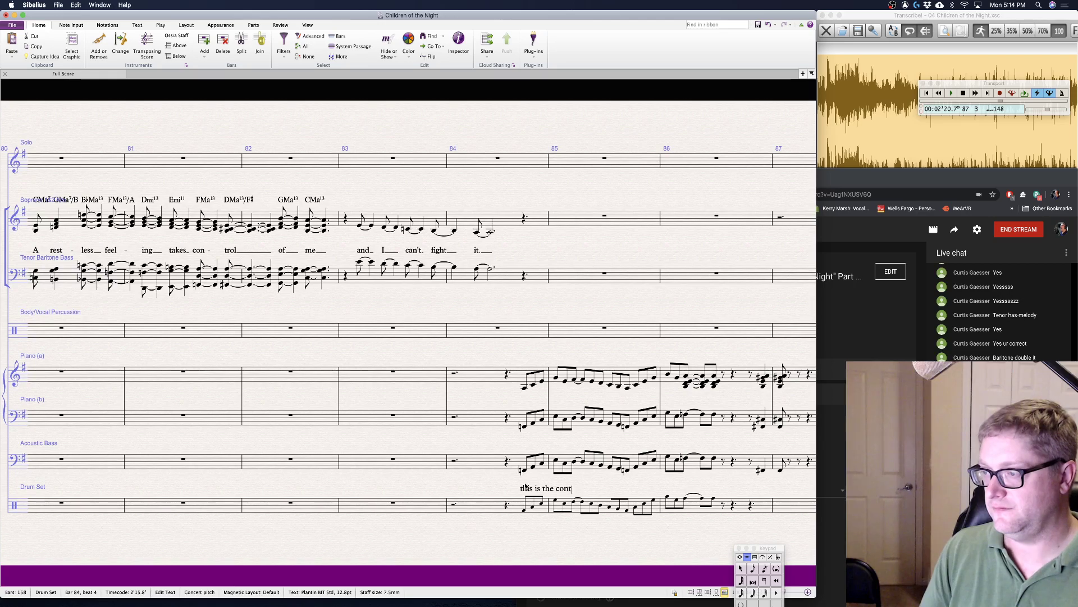
pyautogui.write('u')
pyautogui.press('BackSpace')
pyautogui.write('ture ')
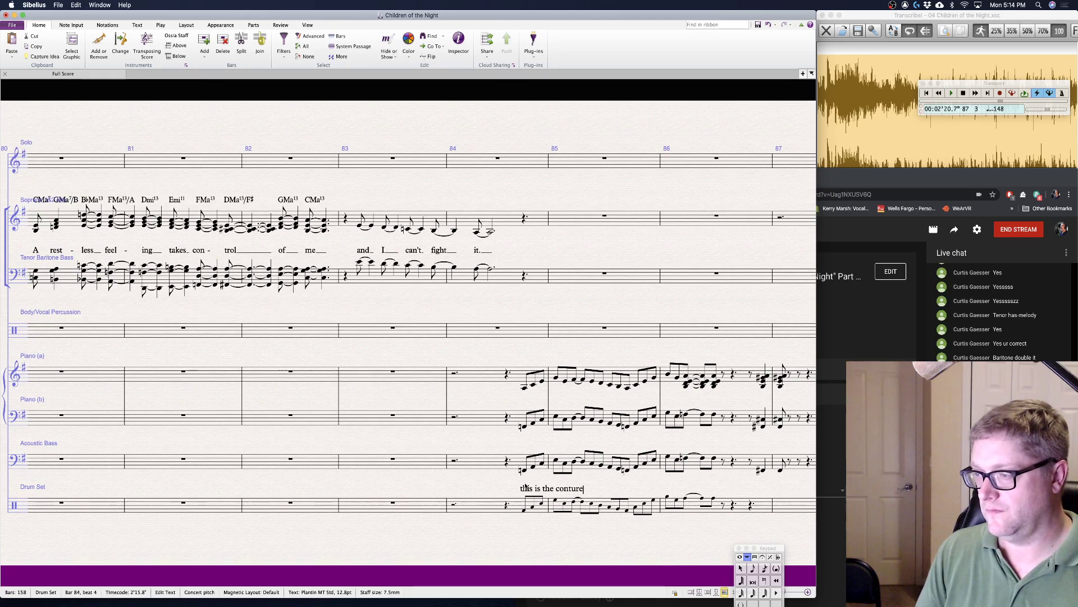
pyautogui.write('of')
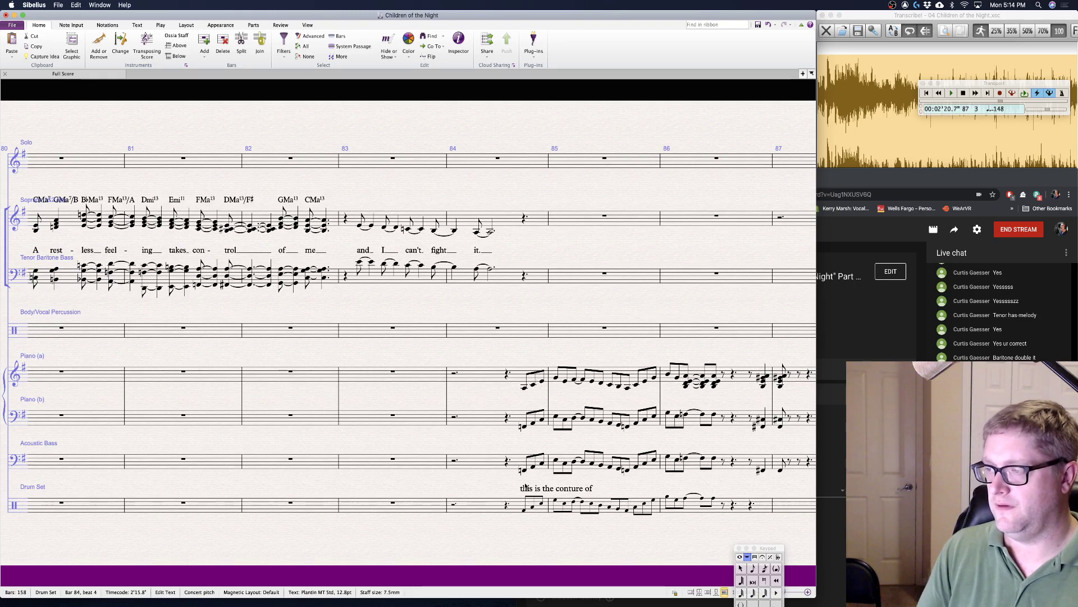
# - Complete the Drum Set text with "the" and the two further lines "rhythm section figure here..." and "play along..."
pyautogui.write(' the')
pyautogui.press('Return')
pyautogui.write('rhythm se')
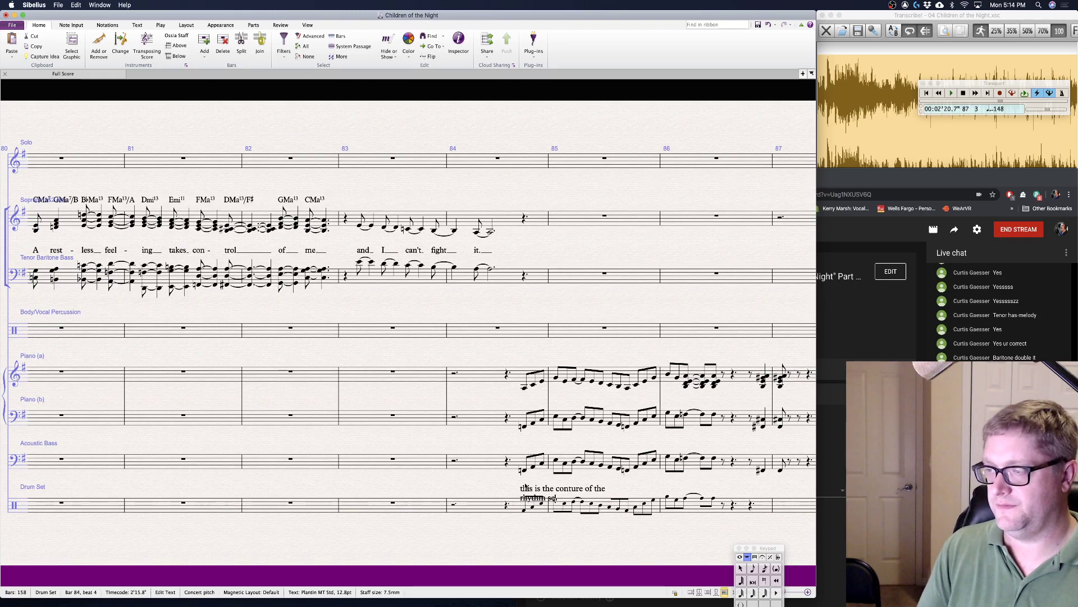
pyautogui.write('ction figure')
pyautogui.write('here...')
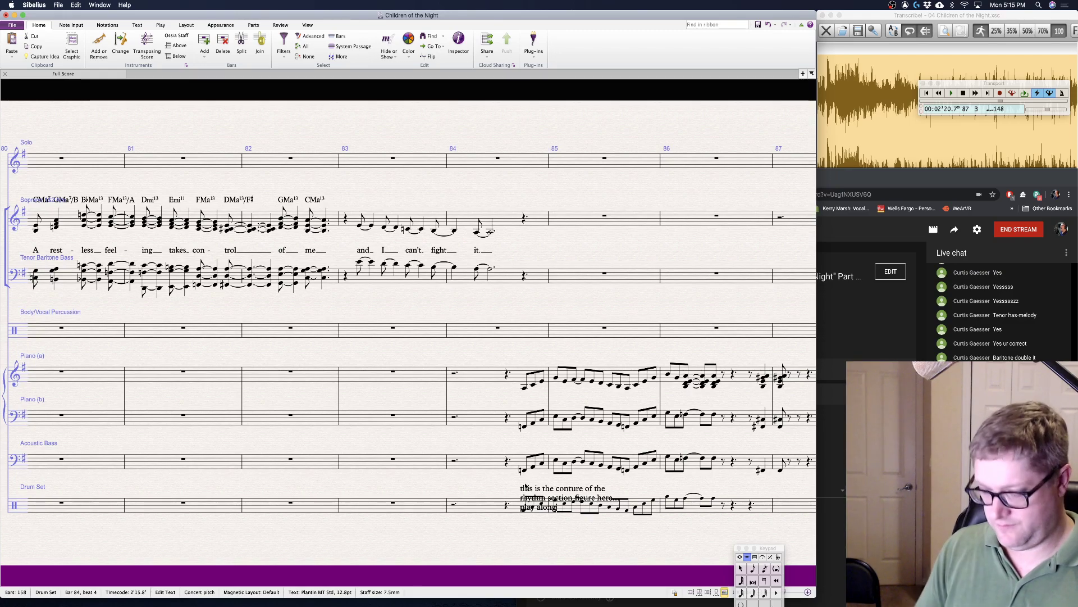
pyautogui.press('Escape')
pyautogui.press('Escape')
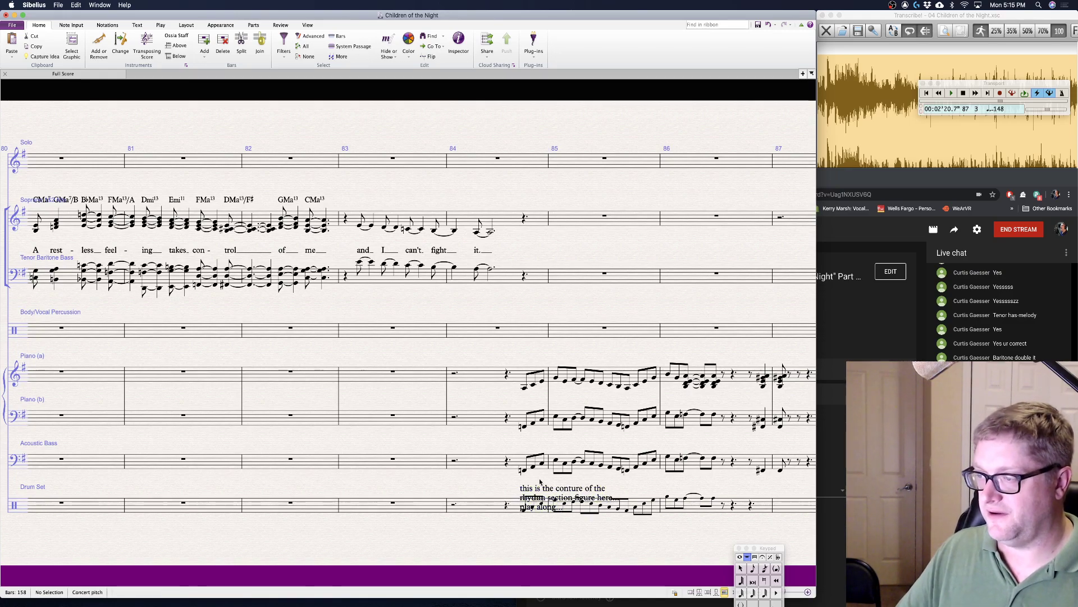
# - Reduce the Drum Set text to size 9.8 and move it up clear of the notes
pyautogui.click(552, 492)
pyautogui.click(145, 26)
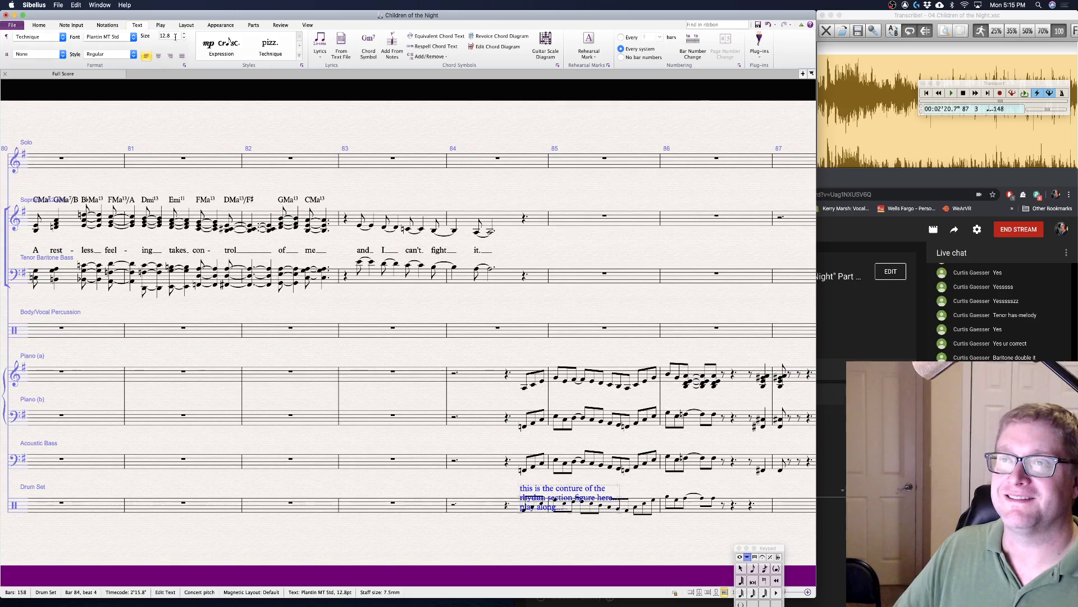
pyautogui.click(184, 38)
pyautogui.click(185, 38)
pyautogui.click(184, 38)
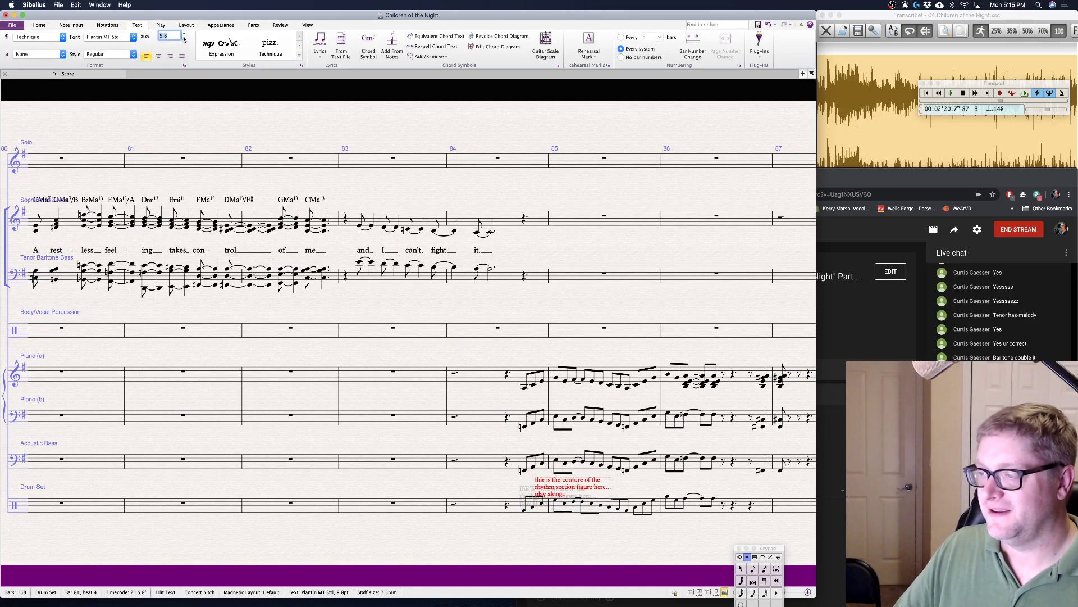
pyautogui.click(483, 505)
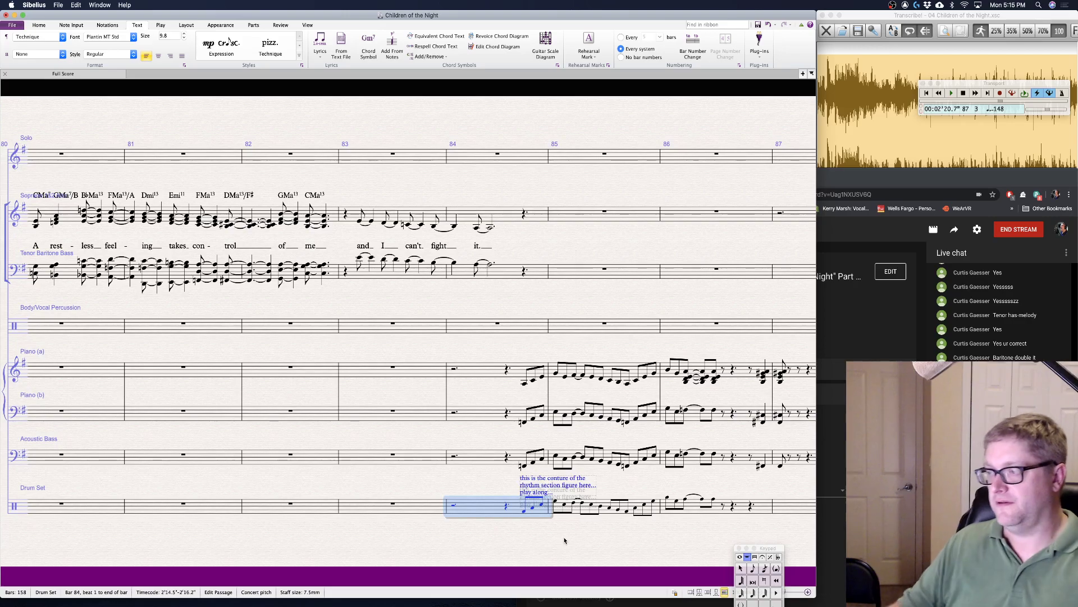
pyautogui.press('Escape')
# - Switch to Chrome and view the live streaming page in YouTube Studio
pyautogui.press('space')
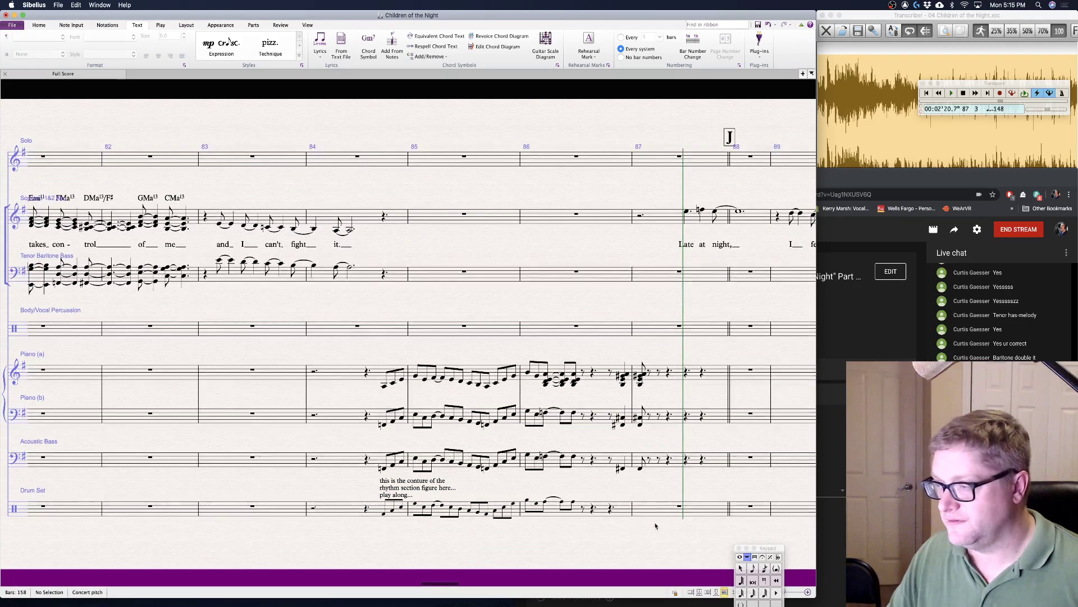
pyautogui.click(611, 509)
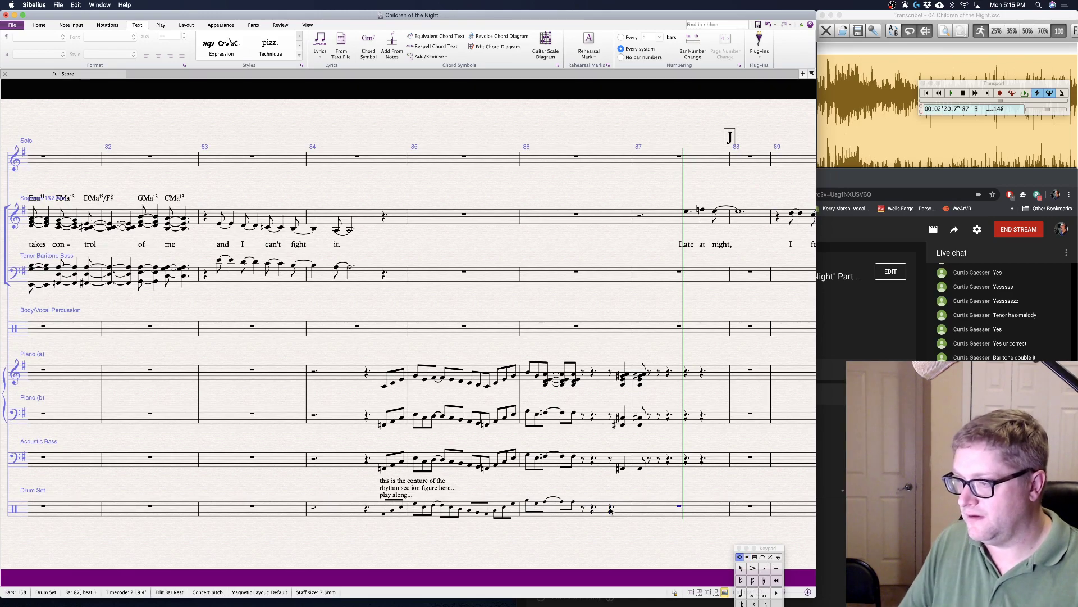
pyautogui.press('Escape')
pyautogui.click(878, 341)
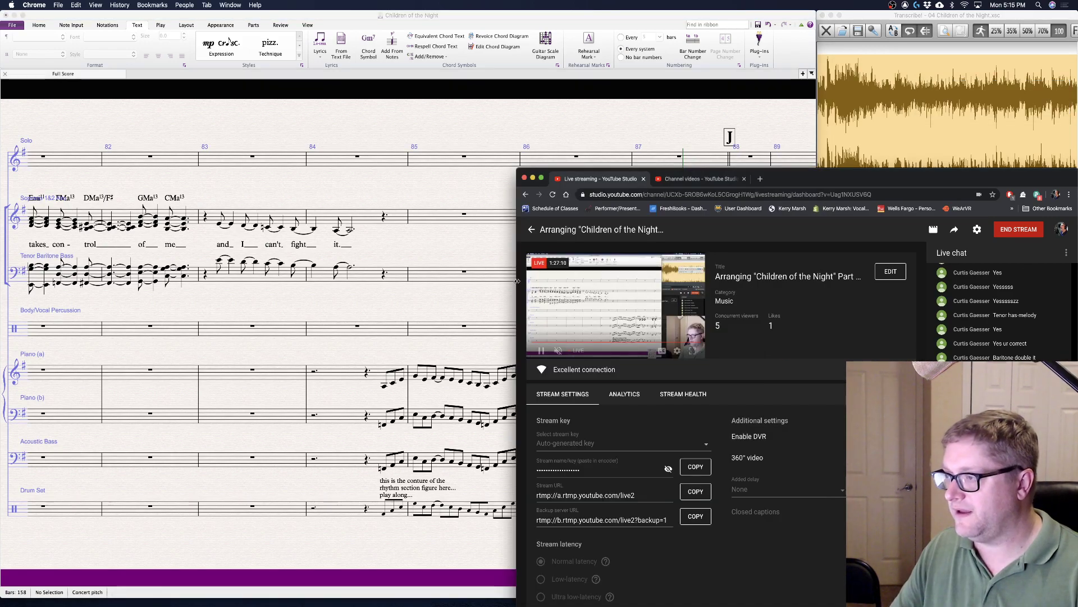
pyautogui.click(467, 311)
pyautogui.click(610, 509)
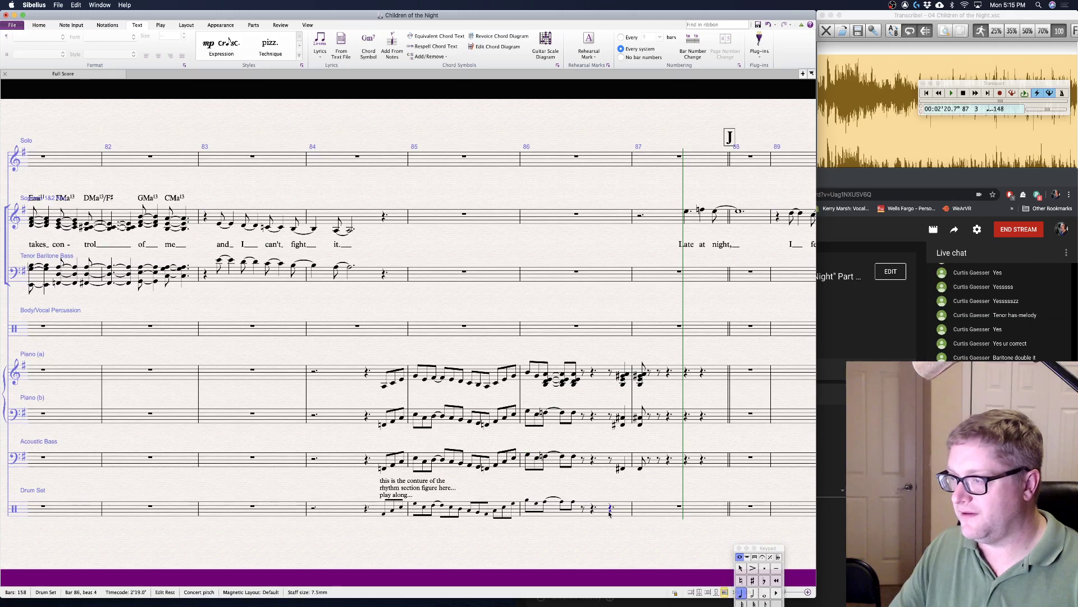
pyautogui.press('Escape')
pyautogui.press('super+Tab')
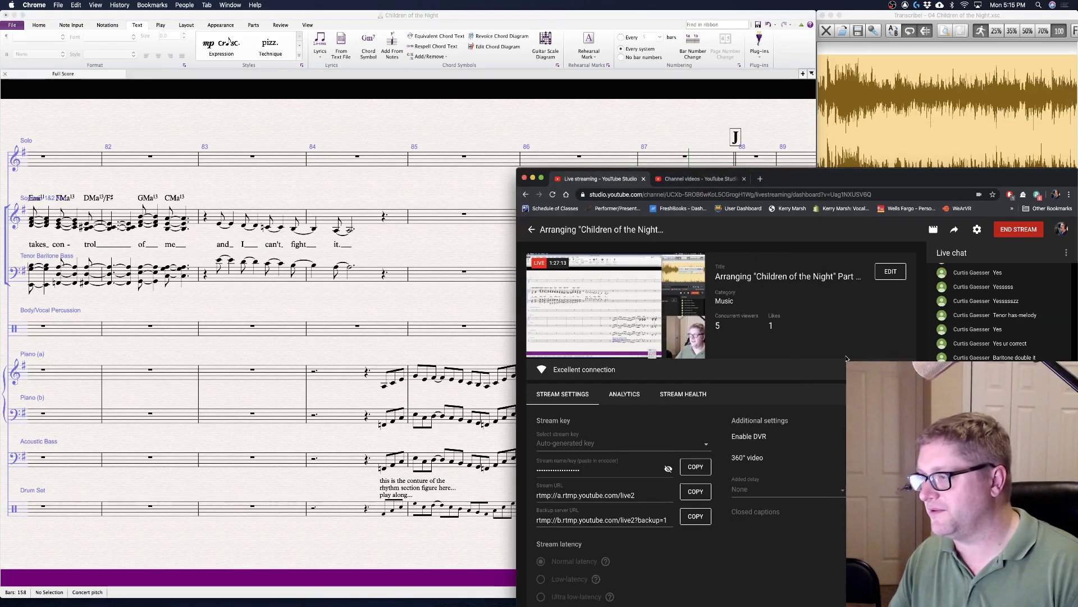
# - Switch back to Sibelius and enter two slash-notehead hits in the Drum Set, at bar 86 beat 4.33 and bar 87 beat 1
pyautogui.click(458, 292)
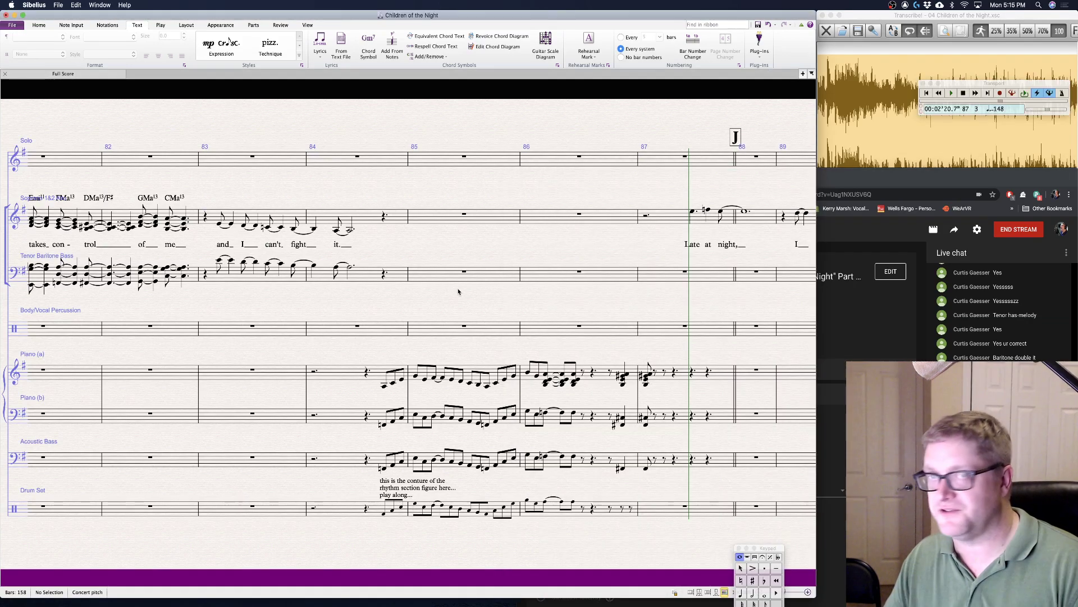
pyautogui.click(622, 510)
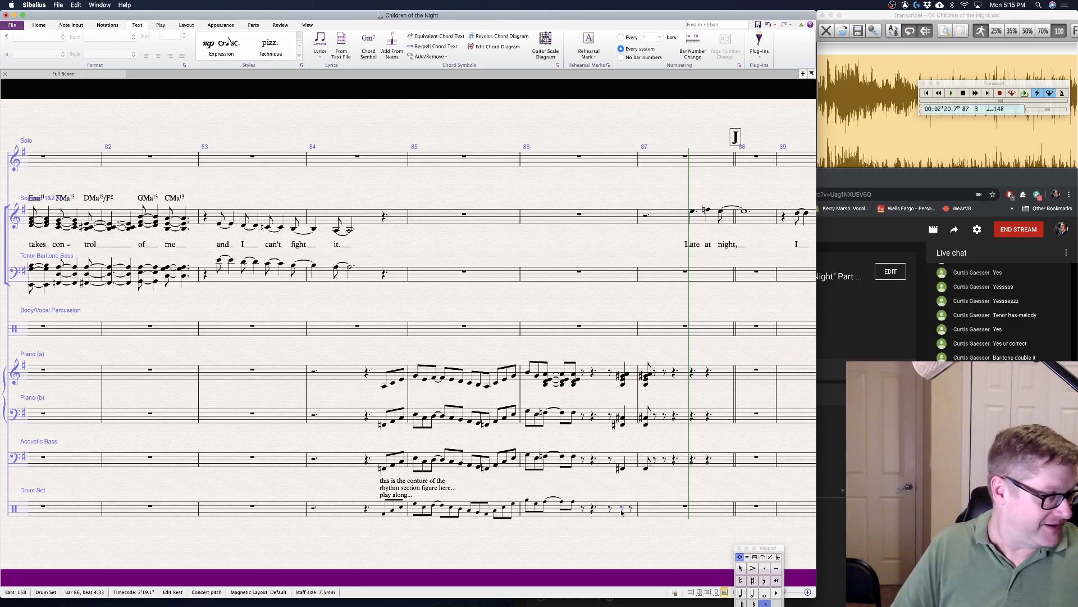
pyautogui.press('b')
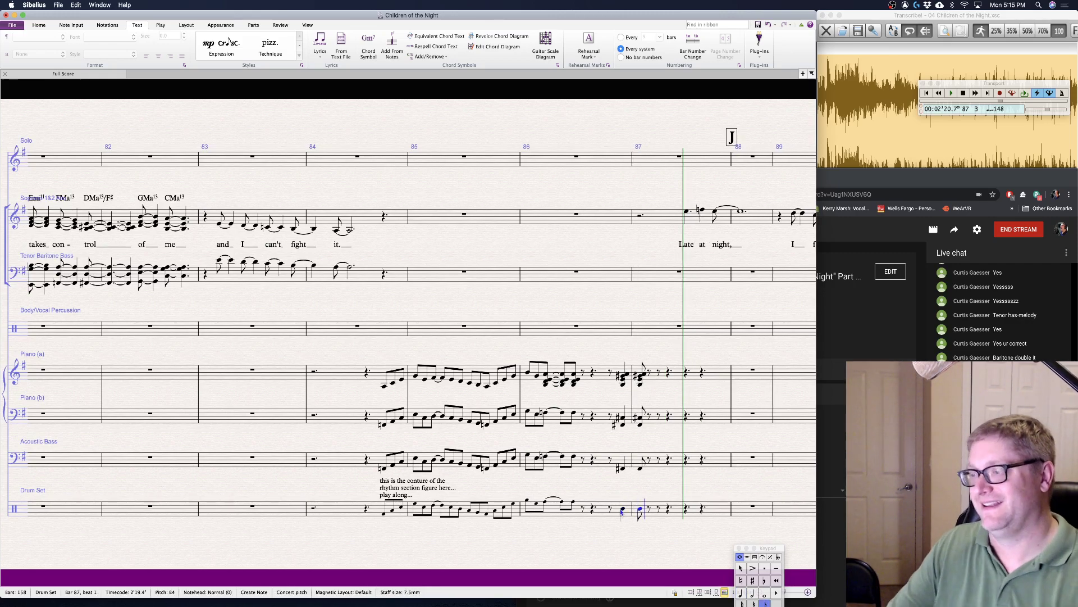
pyautogui.keyDown('shift'); pyautogui.click(641, 510); pyautogui.keyUp('shift')
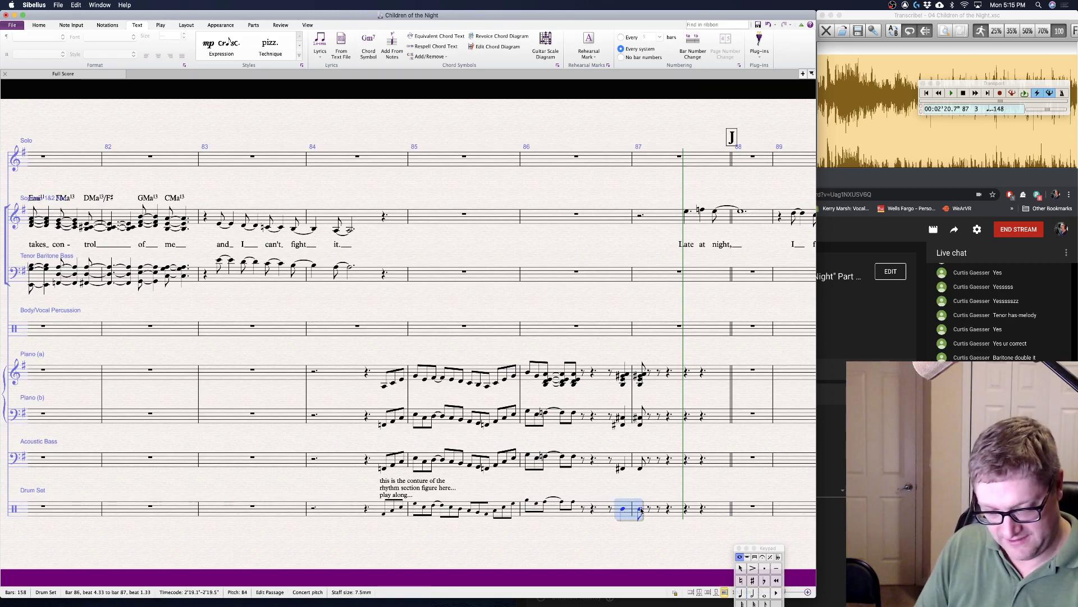
pyautogui.press('Escape')
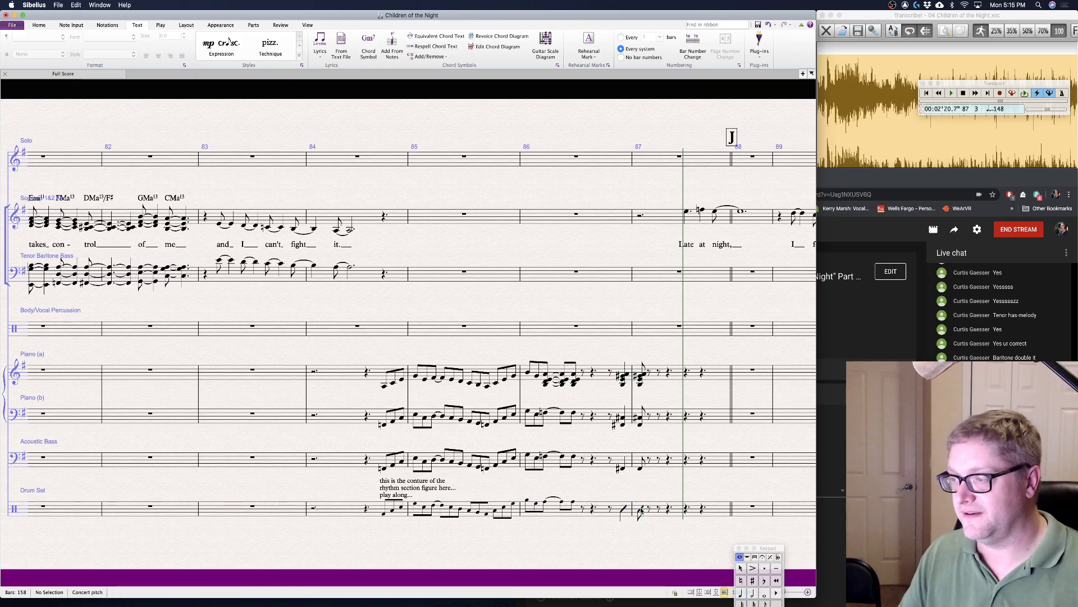
# - Add technique text reading "Fill" above the Drum Set rests in the second half of bar 86
pyautogui.hotkey('ctrl', 't')
pyautogui.click(584, 489)
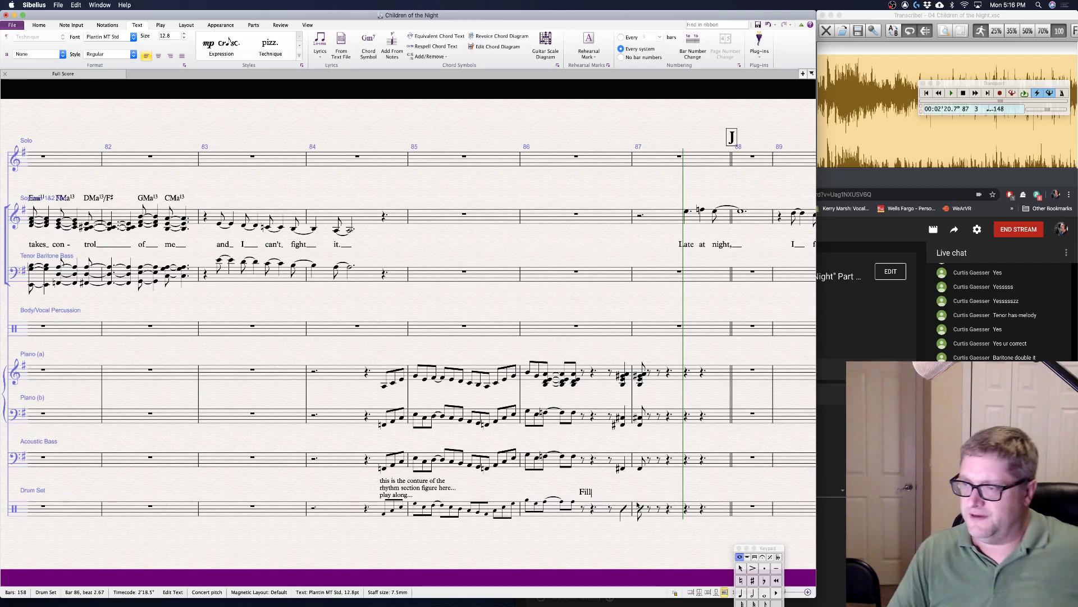
pyautogui.press('Escape')
pyautogui.press('Escape')
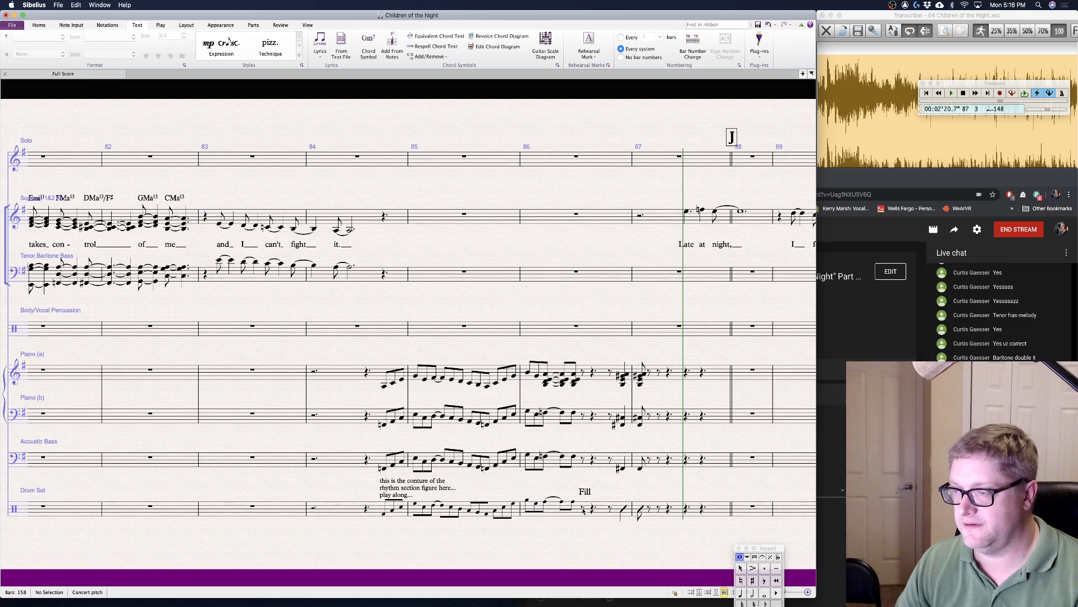
# - Add accents to the two hits across bars 86–87 in the Piano, Acoustic Bass and Drum Set staves
pyautogui.click(624, 508)
pyautogui.keyDown('shift'); pyautogui.click(643, 376); pyautogui.keyUp('shift')
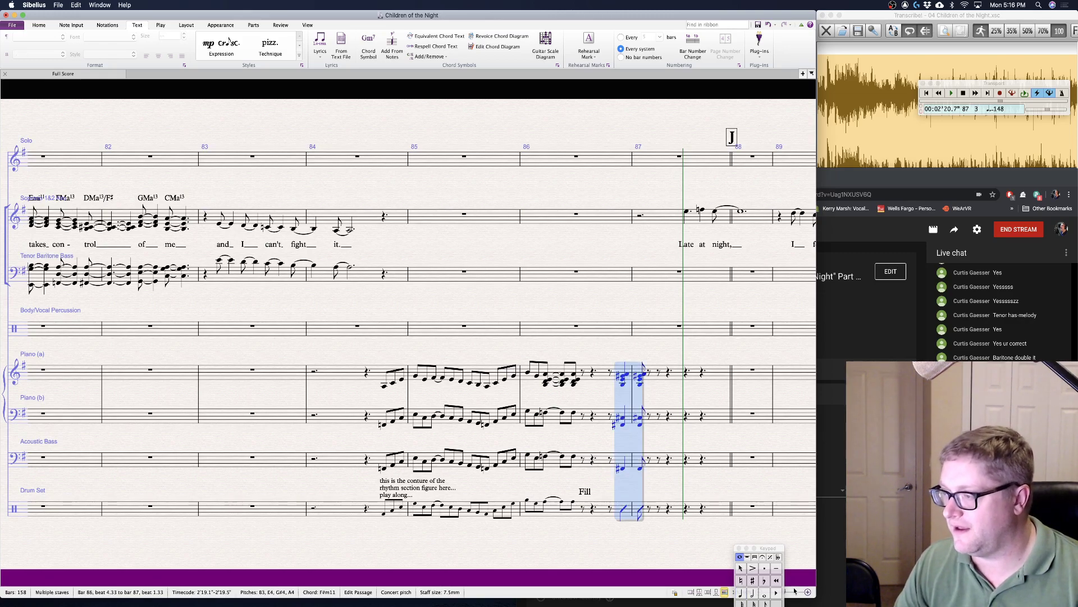
pyautogui.click(753, 569)
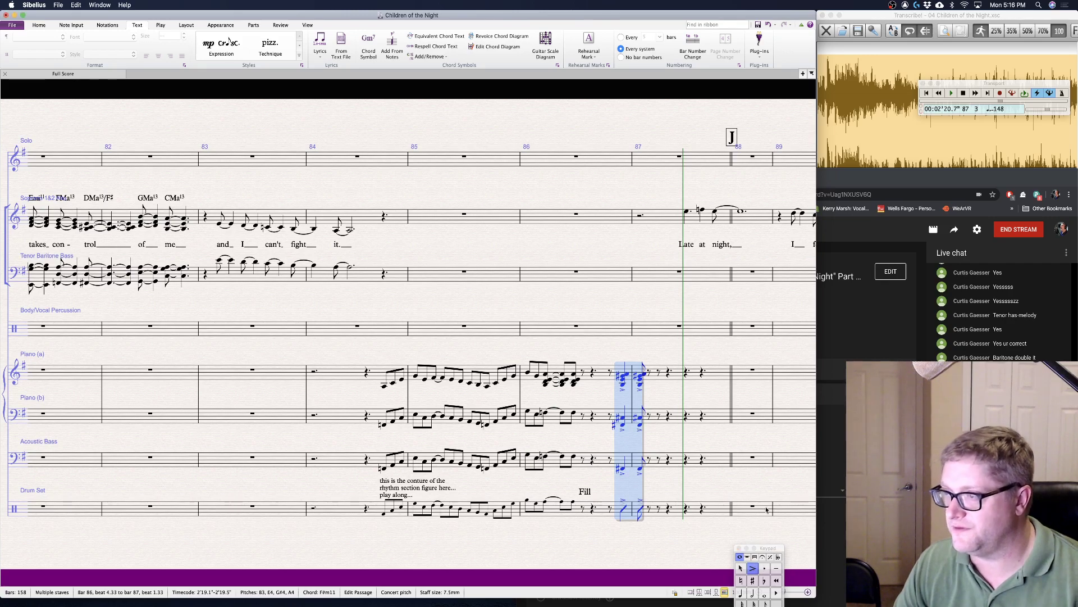
pyautogui.click(579, 531)
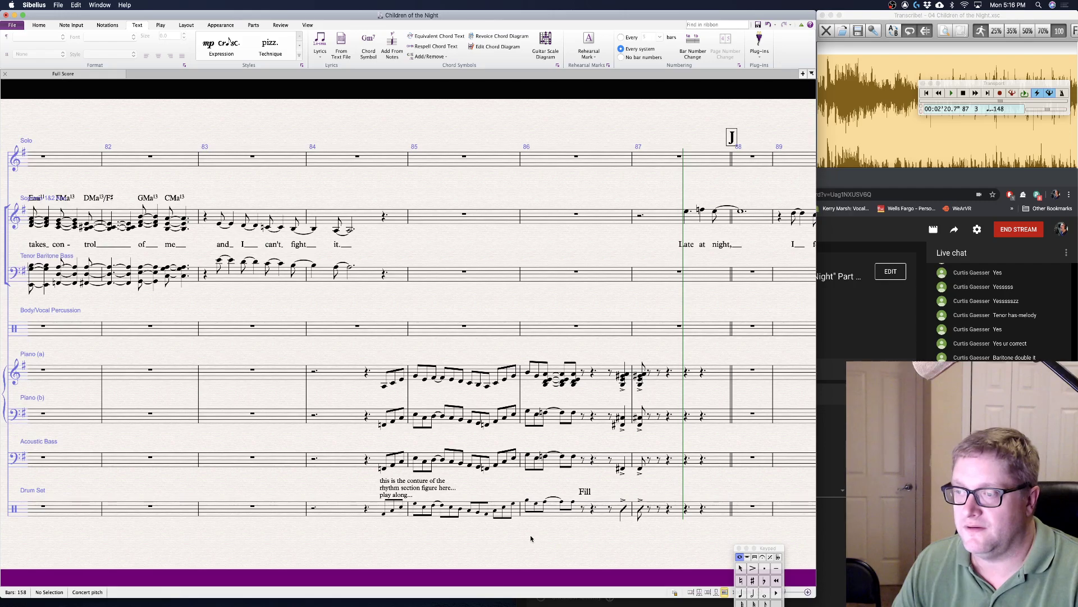
# - Play back the score from the Soprano/Alto chord on bar 70 beat 1 through the hits in bar 87
pyautogui.hscroll(-3, 530, 538)
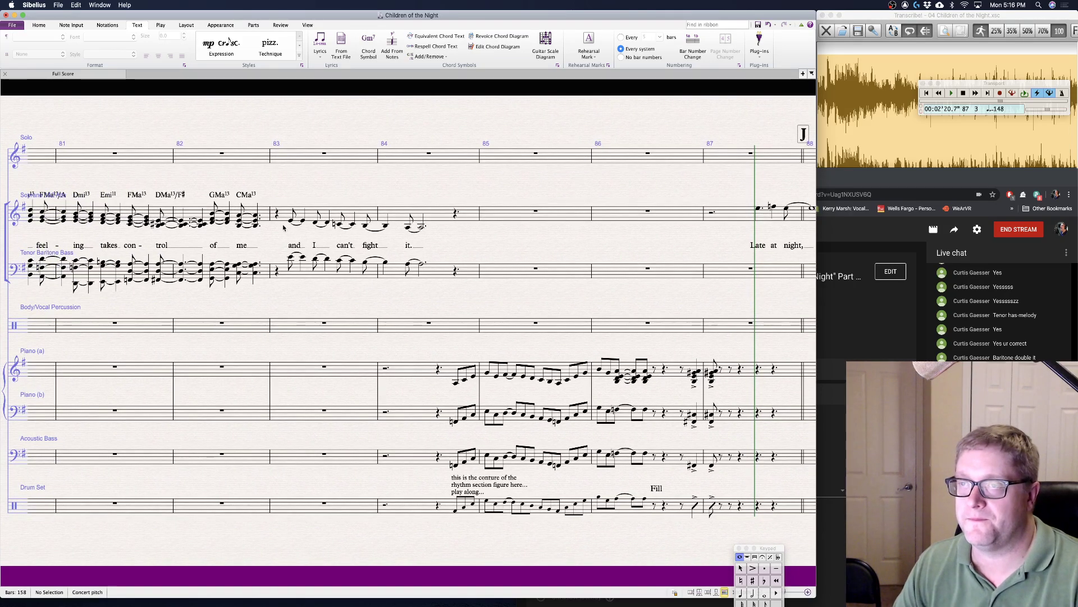
pyautogui.hscroll(-10, 240, 267)
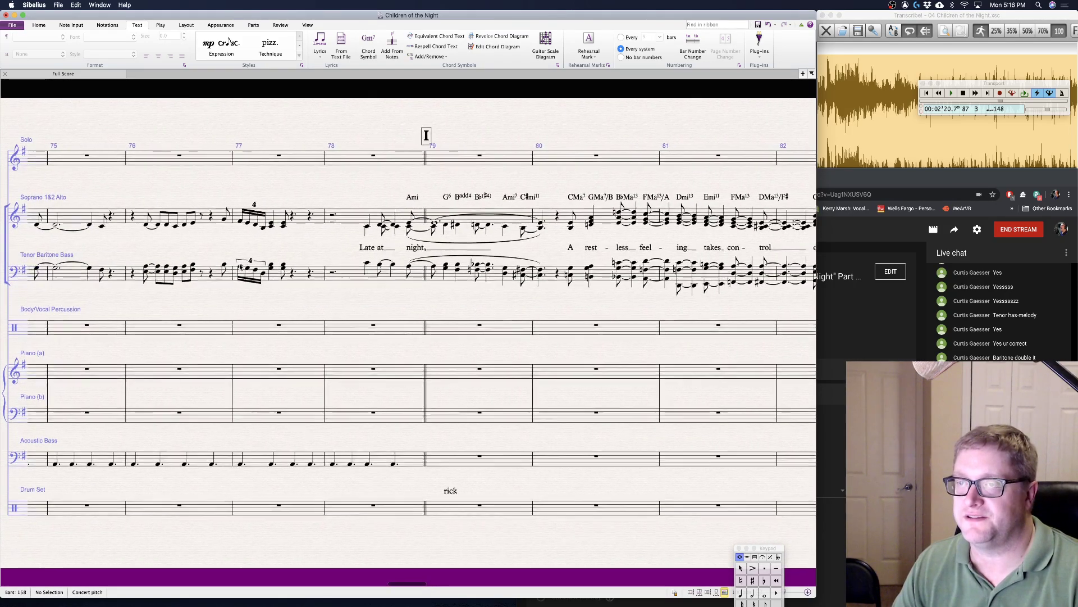
pyautogui.hscroll(-5, 240, 268)
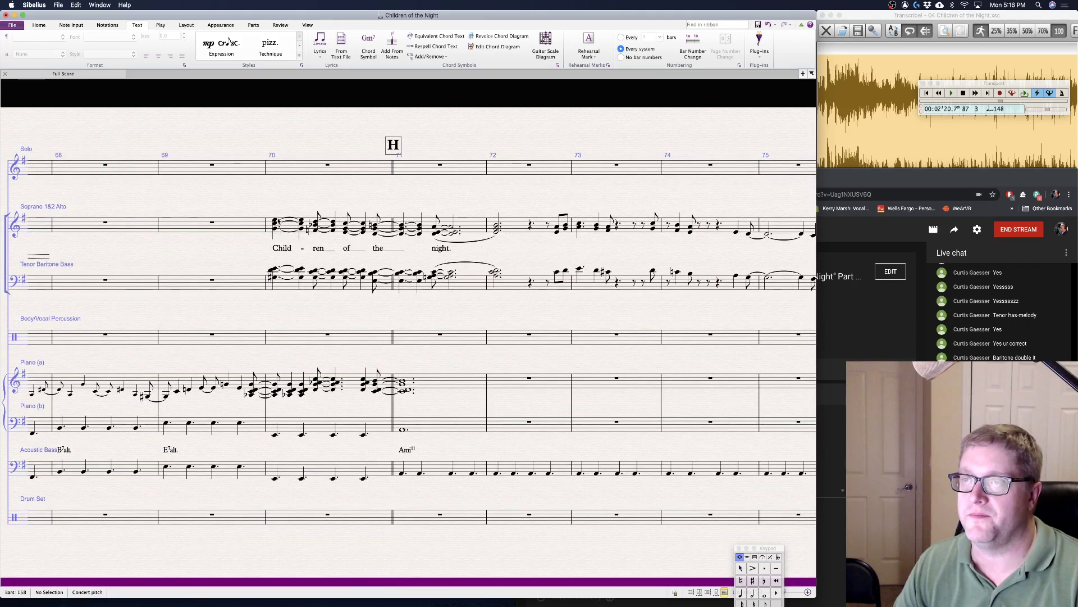
pyautogui.click(275, 223)
pyautogui.press('space')
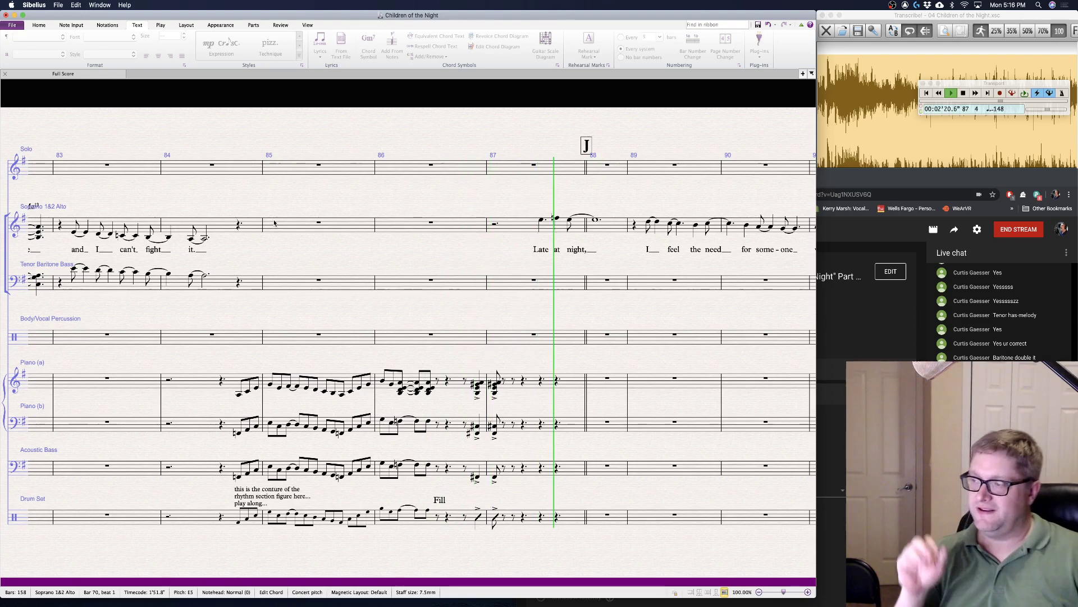
pyautogui.press('Escape')
# - Delete the stray "rick" text above the Drum Set in bar 79
pyautogui.hscroll(-15, 310, 322)
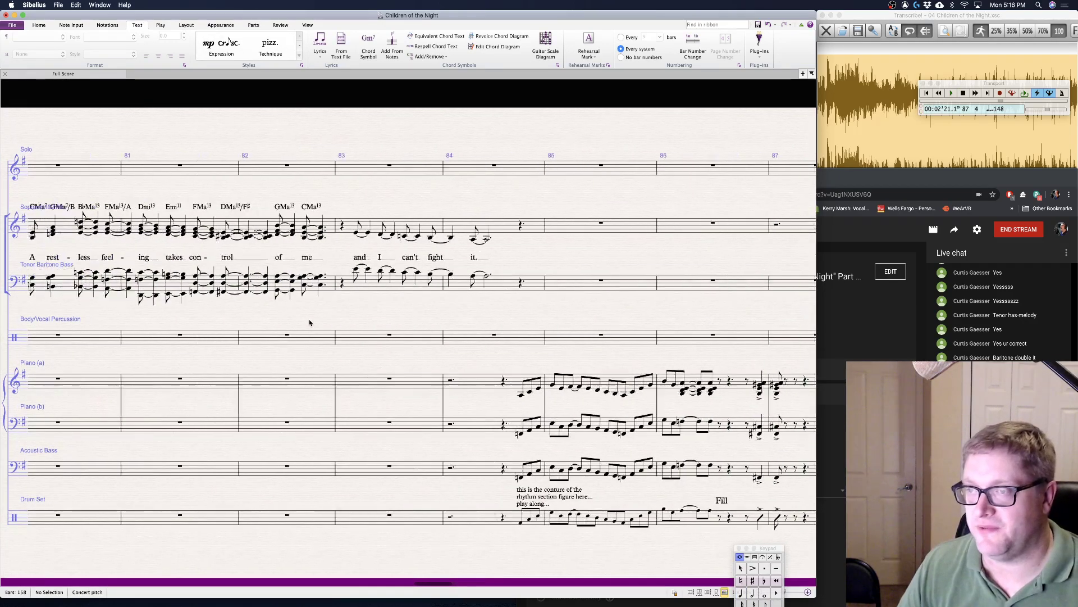
pyautogui.hscroll(-3, 310, 322)
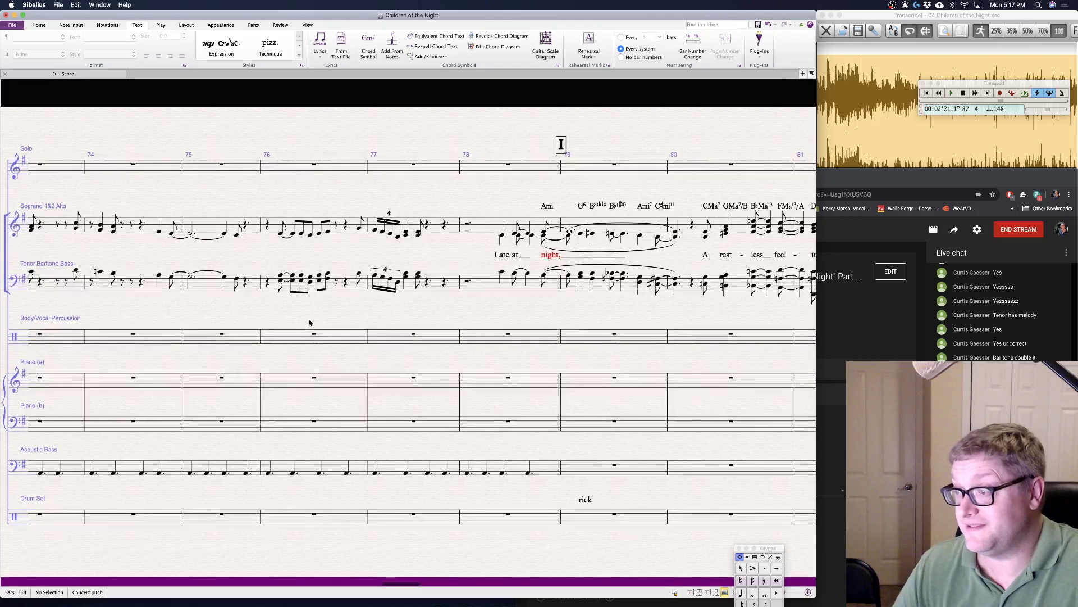
pyautogui.hscroll(8, 309, 322)
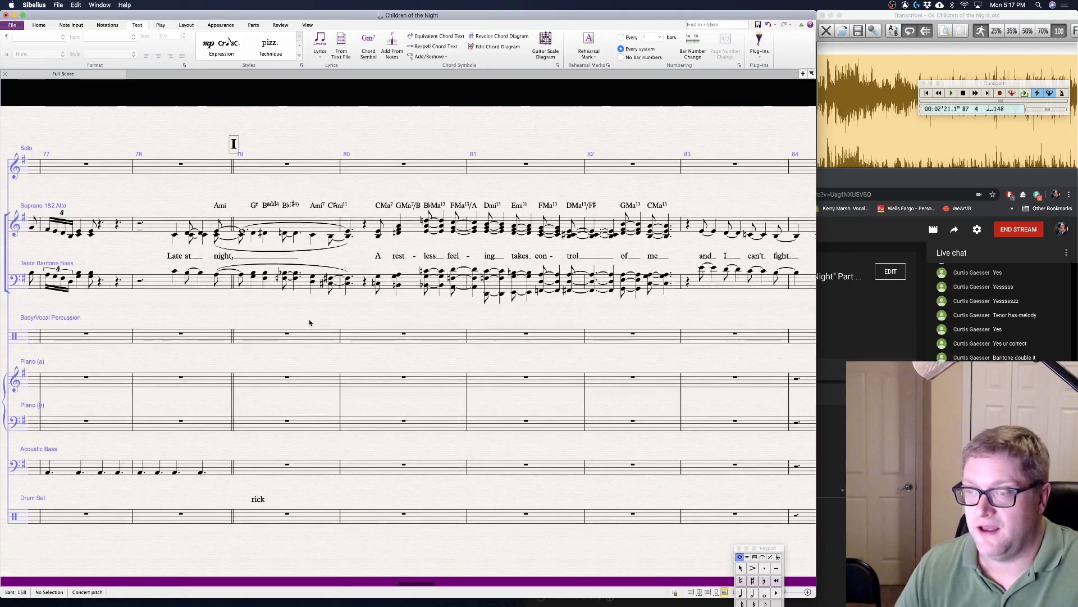
pyautogui.doubleClick(258, 500)
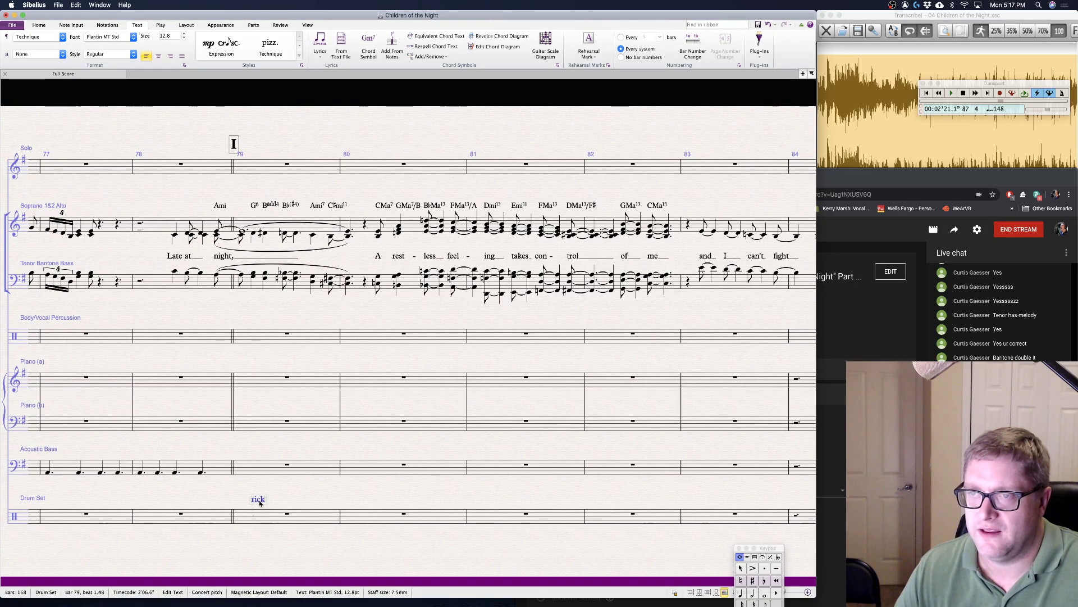
pyautogui.click(327, 495)
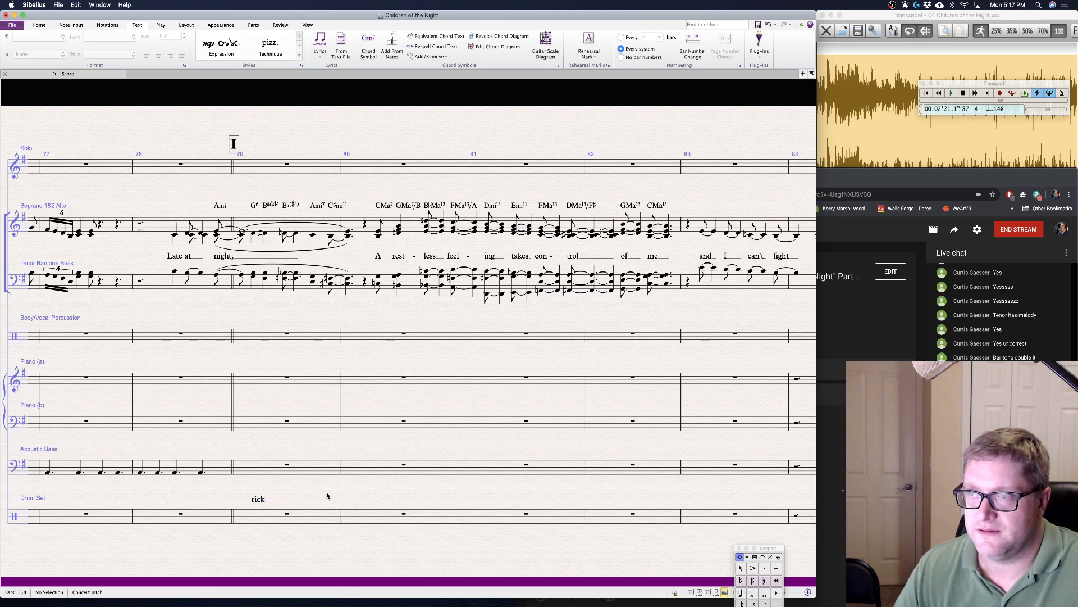
pyautogui.click(258, 499)
pyautogui.press('Delete')
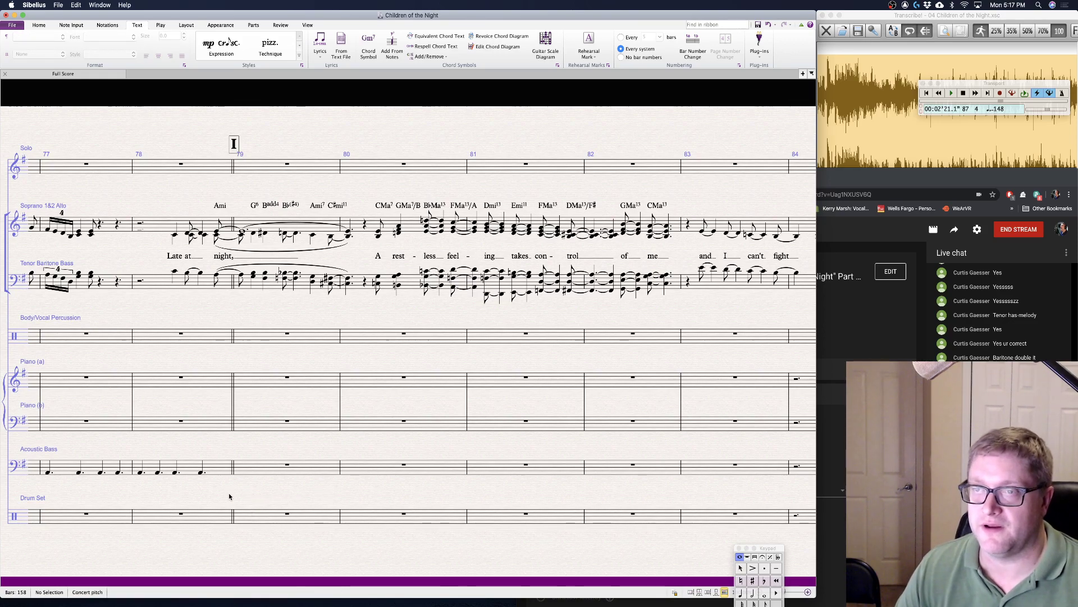
# - Play the whole arrangement from bar 1 beat 1 and stop in bar 92
pyautogui.hscroll(10, 283, 492)
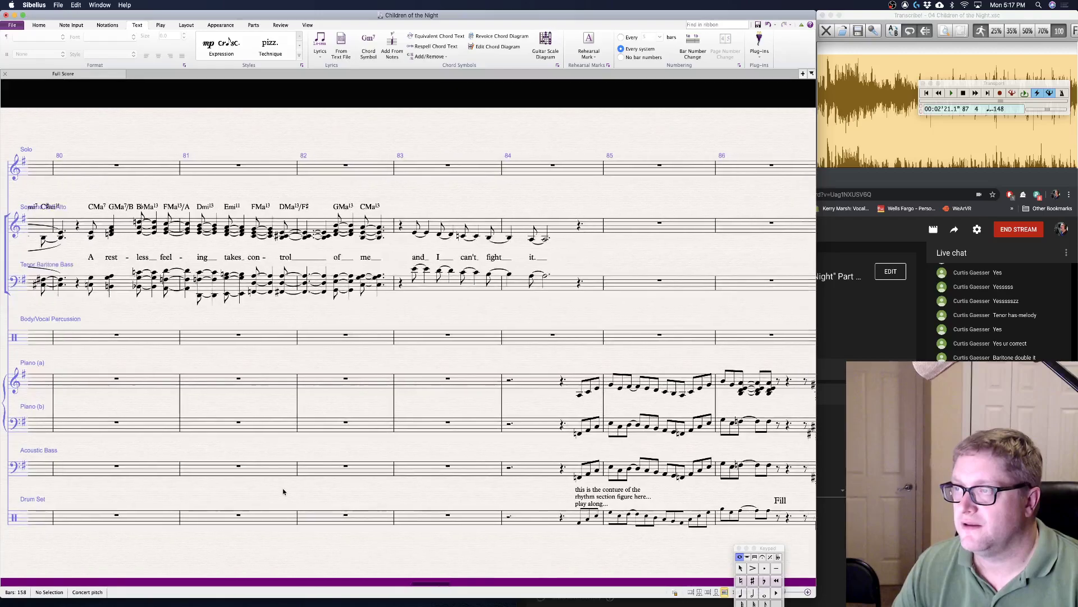
pyautogui.hscroll(1, 283, 491)
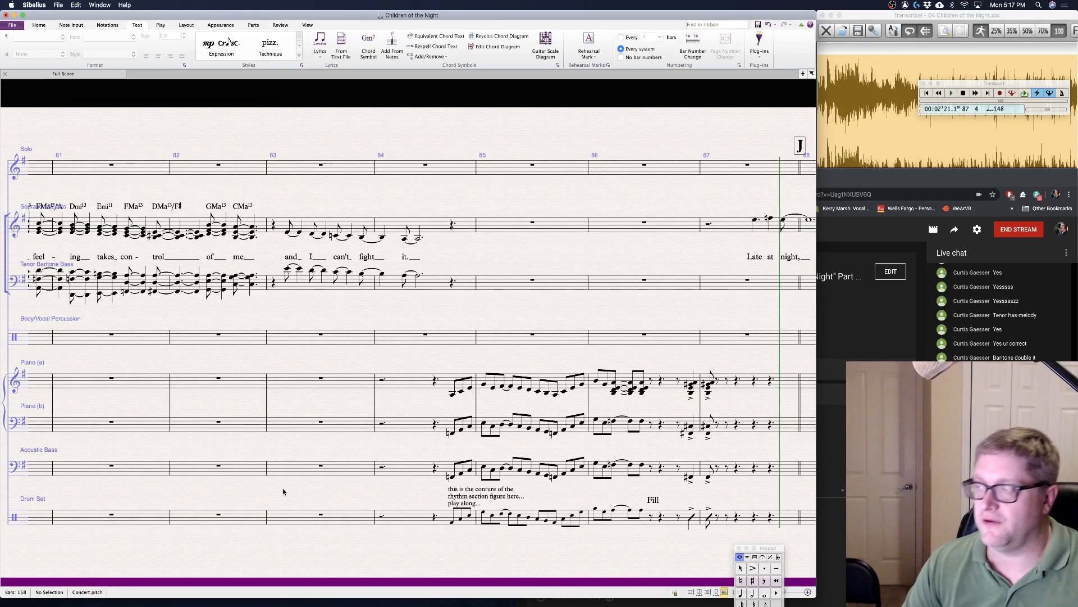
pyautogui.hscroll(-20, 283, 492)
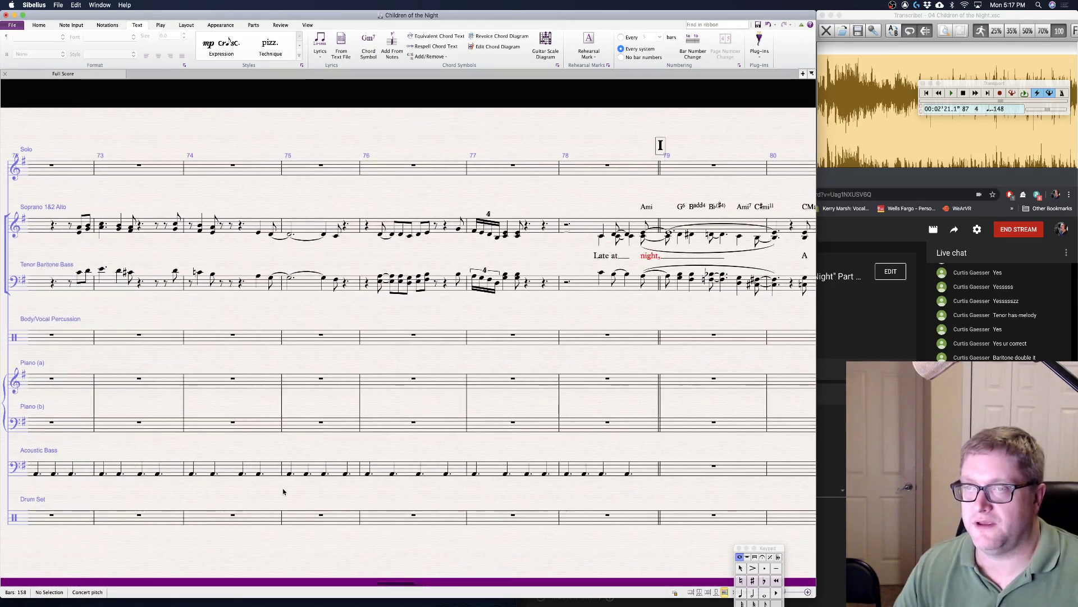
pyautogui.hscroll(-10, 283, 491)
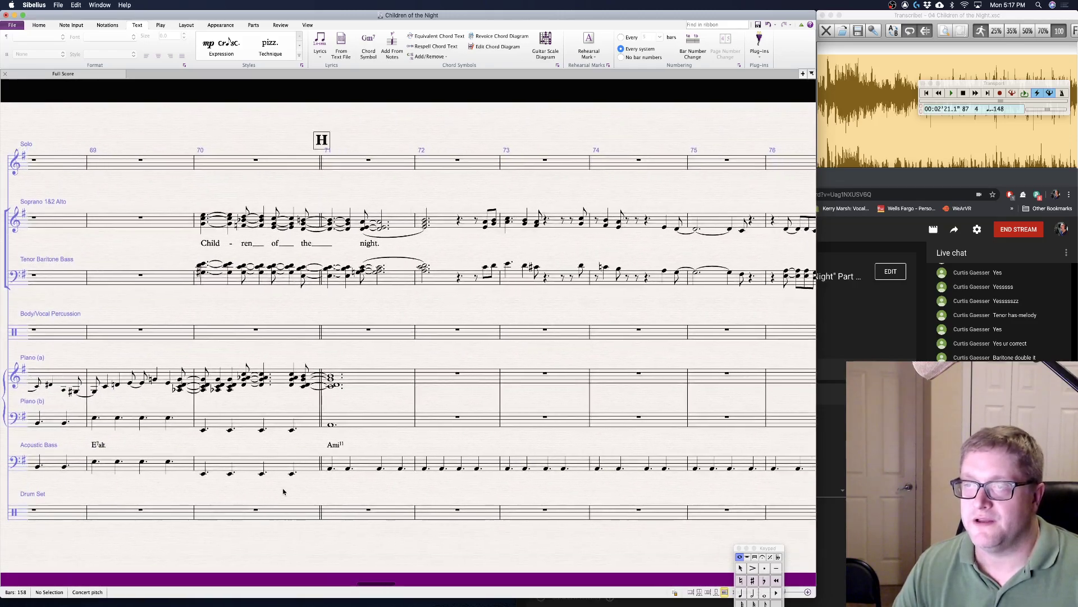
pyautogui.hscroll(-20, 283, 491)
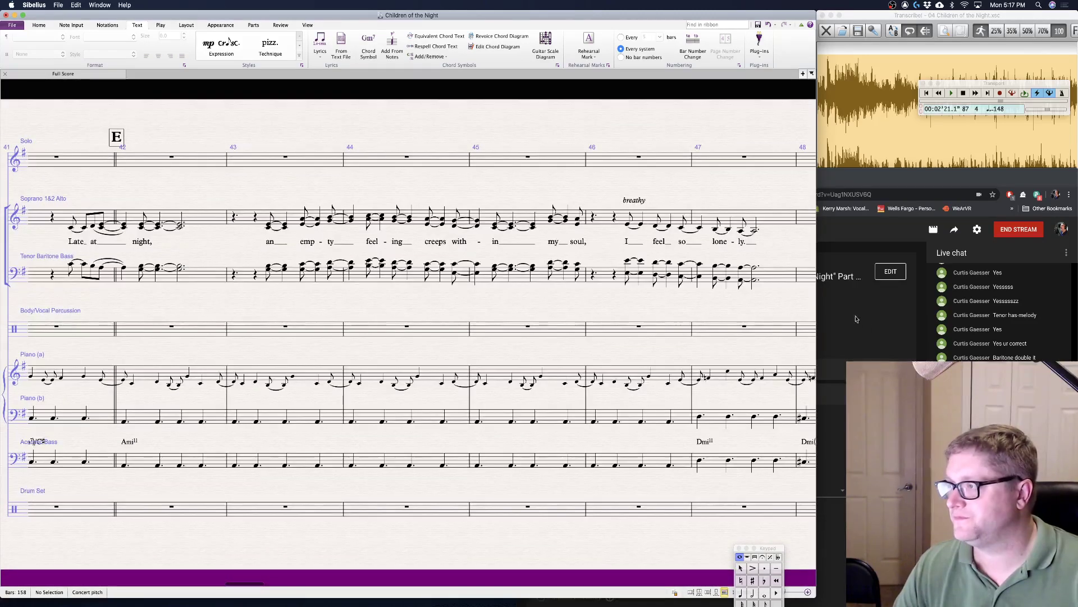
pyautogui.click(856, 318)
pyautogui.click(329, 331)
pyautogui.hscroll(-20, 348, 304)
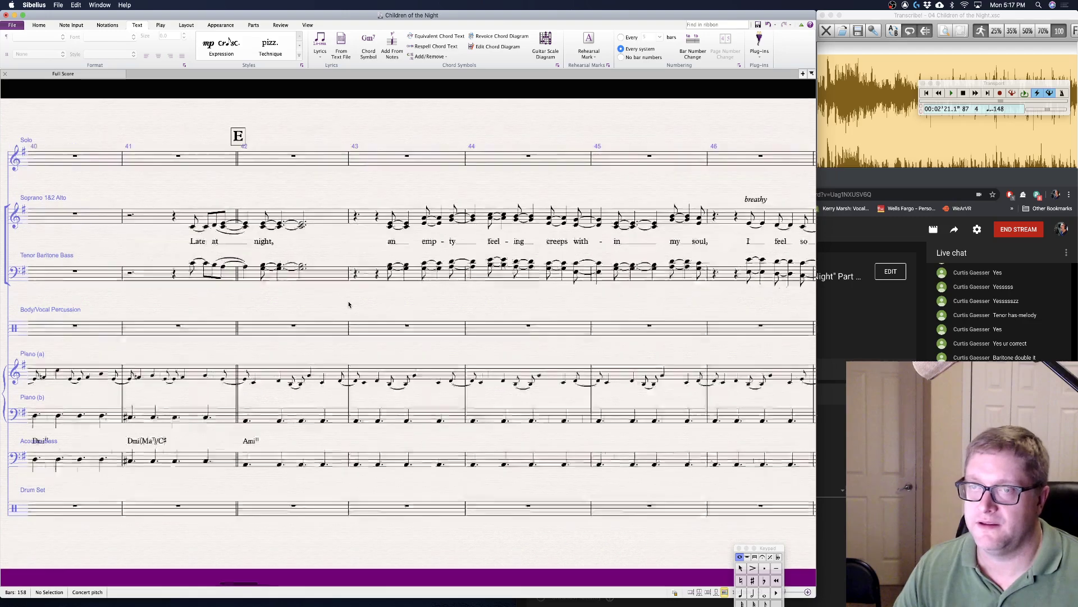
pyautogui.hscroll(-20, 349, 304)
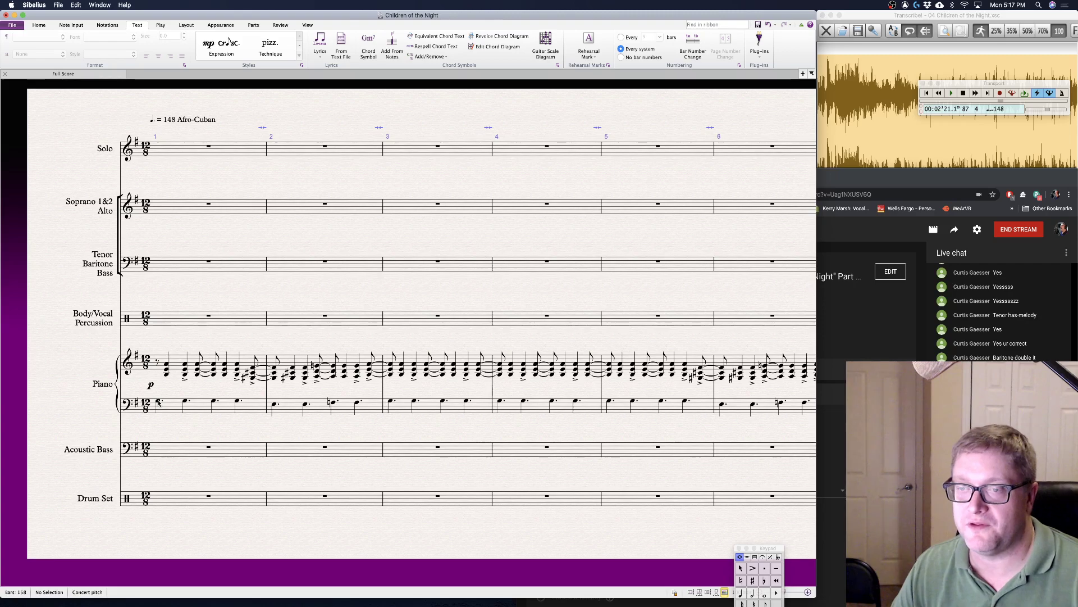
pyautogui.click(158, 401)
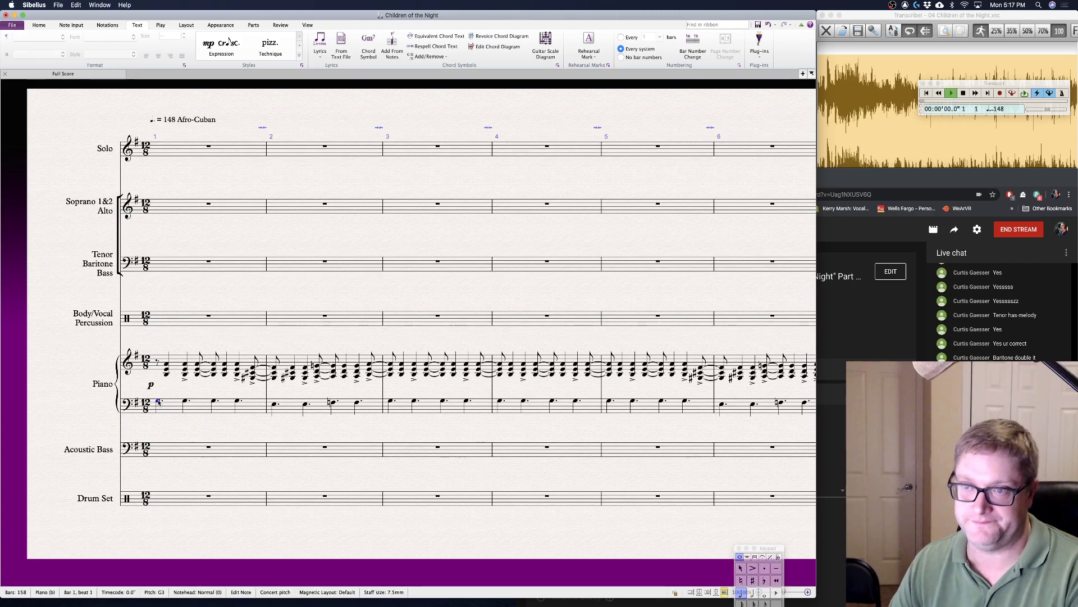
pyautogui.press('space')
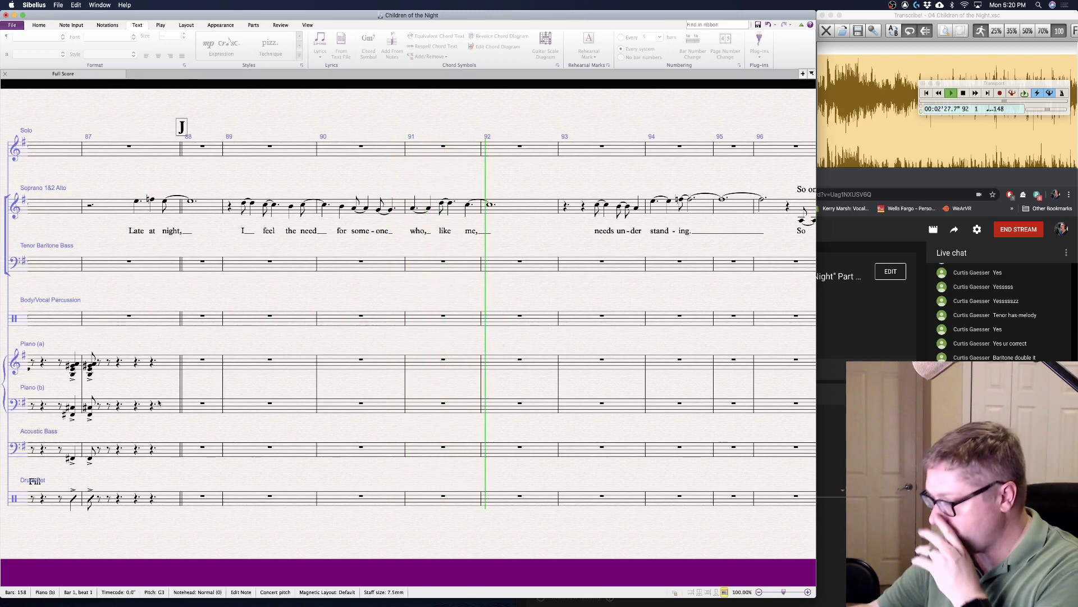
pyautogui.press('space')
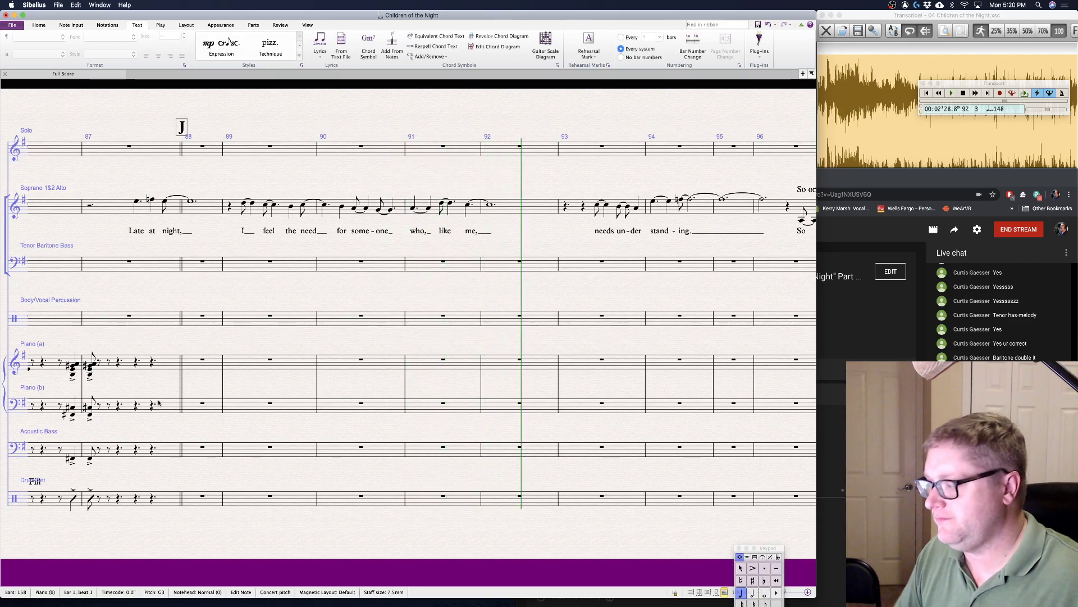
# - Add the lower octaves E4 and F4 to the Soprano 1&2 Alto notes on "Late at" in bar 87
pyautogui.click(362, 362)
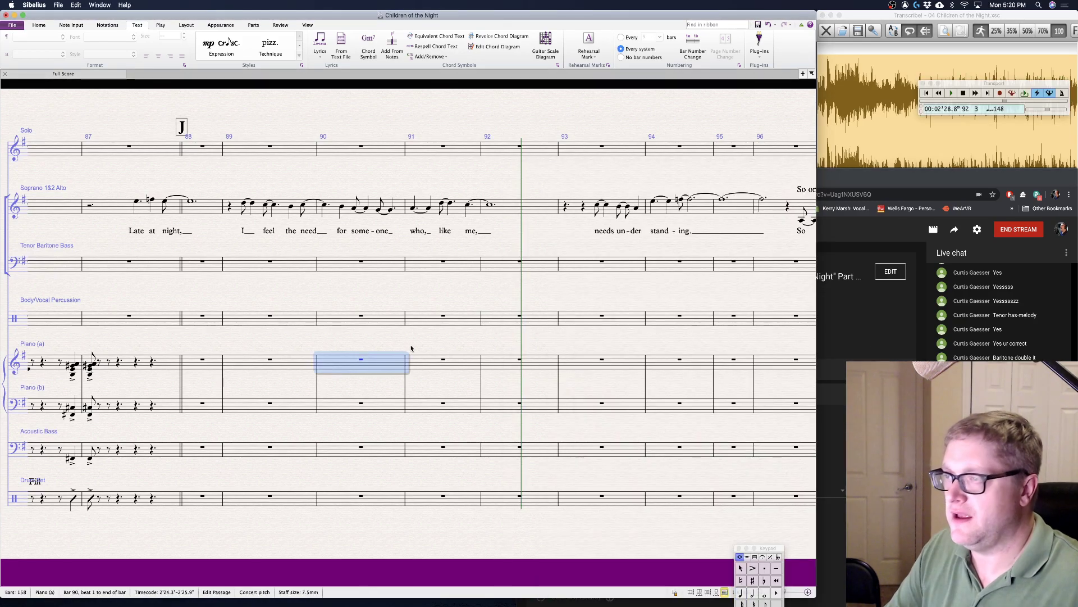
pyautogui.click(406, 297)
pyautogui.hscroll(1, 361, 289)
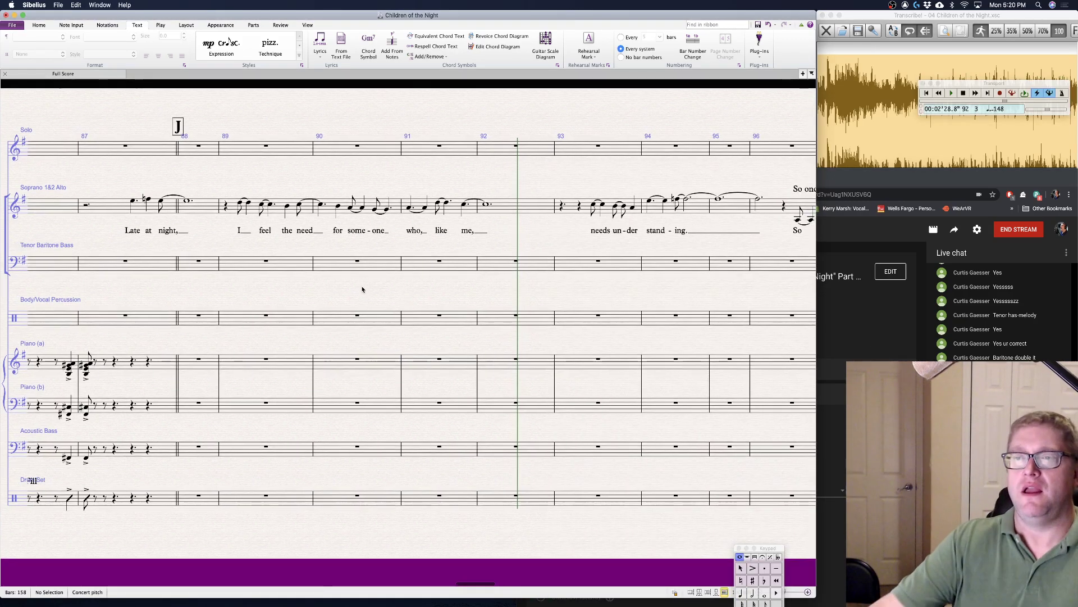
pyautogui.hscroll(-5, 332, 281)
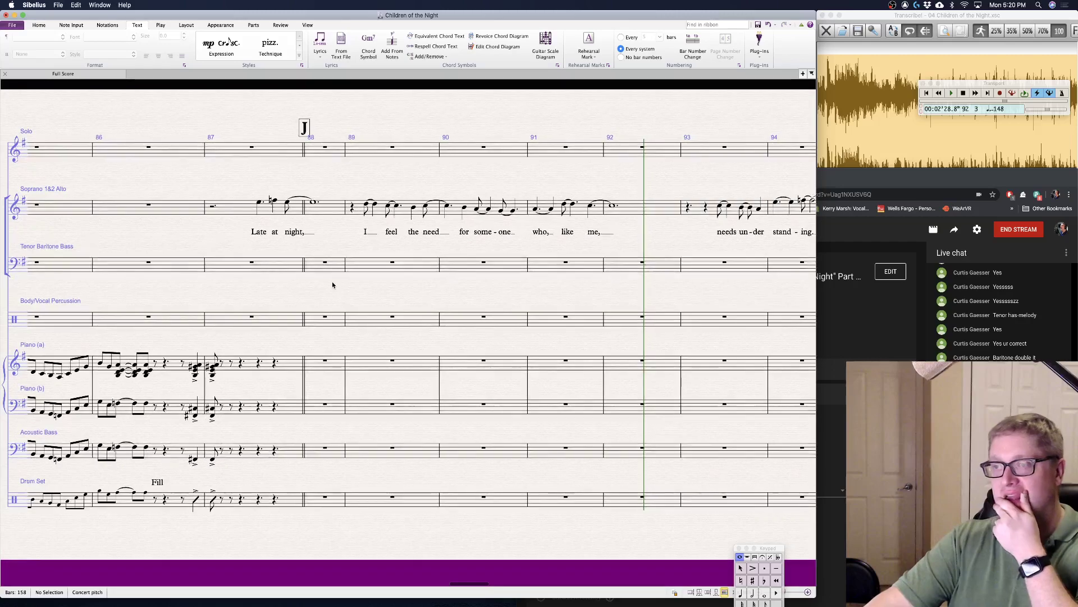
pyautogui.hscroll(1, 241, 301)
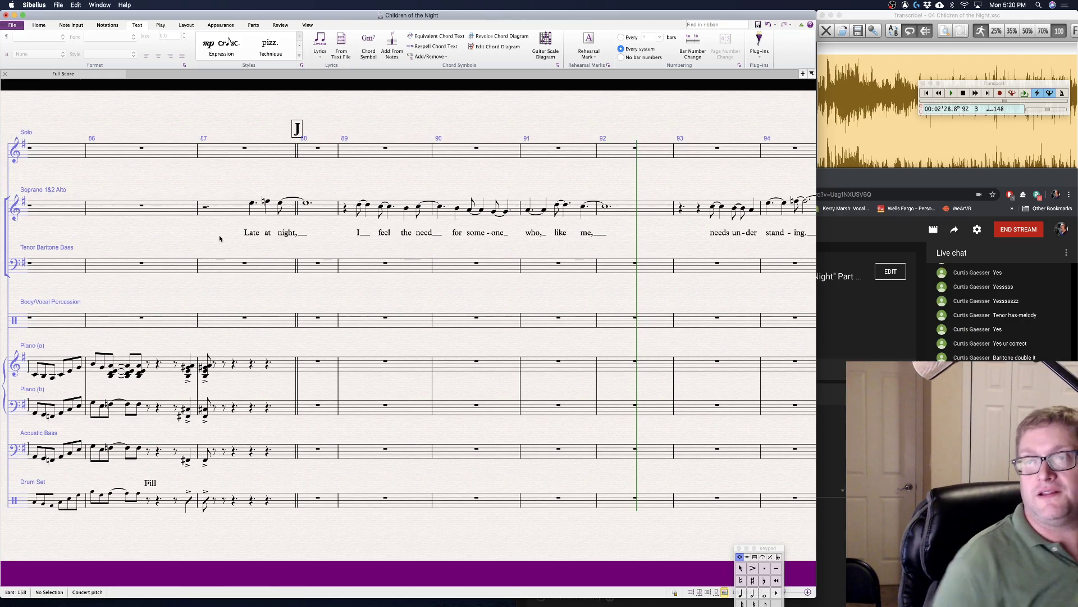
pyautogui.click(252, 204)
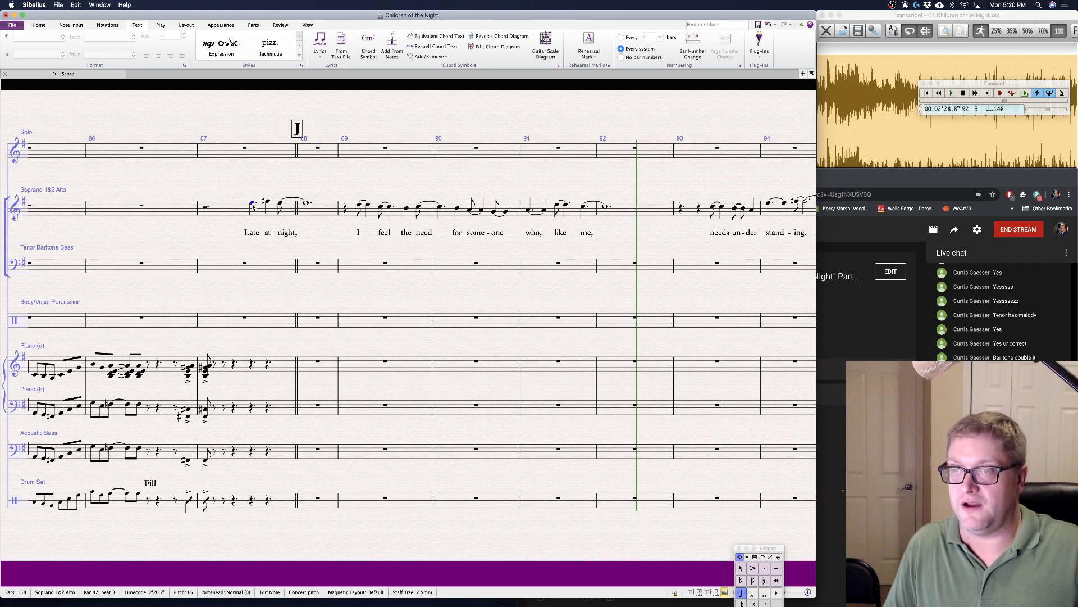
pyautogui.press('Right')
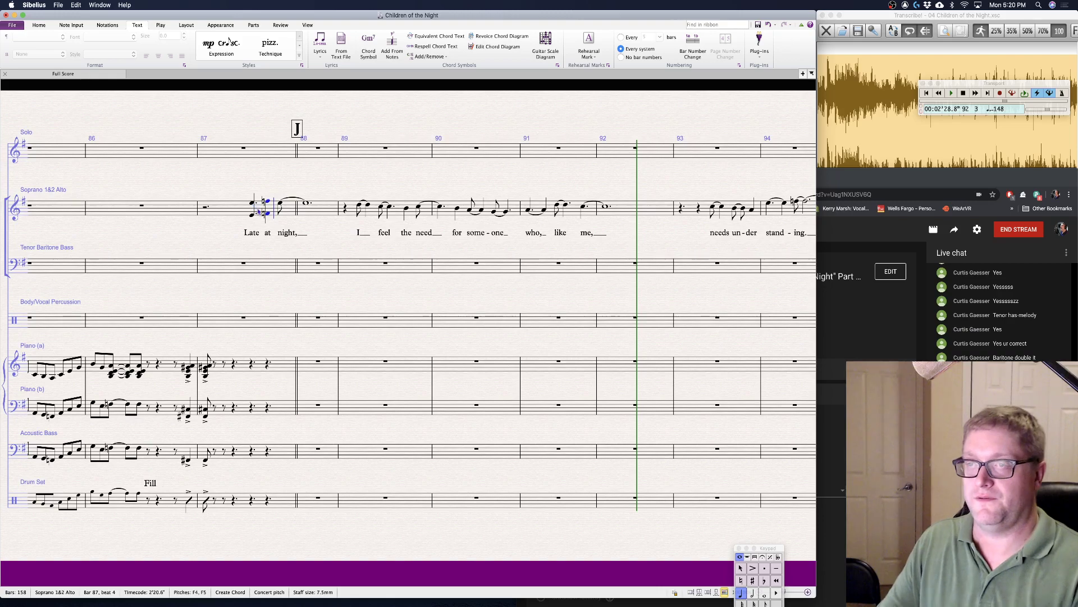
# - Enter matching E and F natural octaves for "Late at" on beats 3 and 4 of bar 87 in the Tenor Baritone Bass staff
pyautogui.click(265, 268)
pyautogui.press('n')
pyautogui.press('KP_5')
pyautogui.press('KP_0')
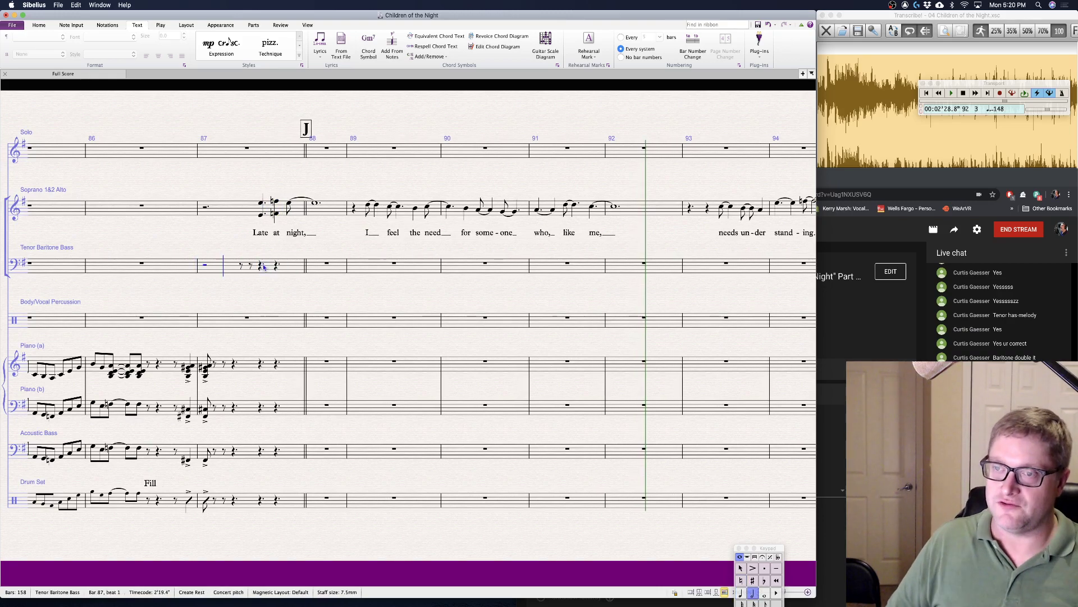
pyautogui.press('Escape')
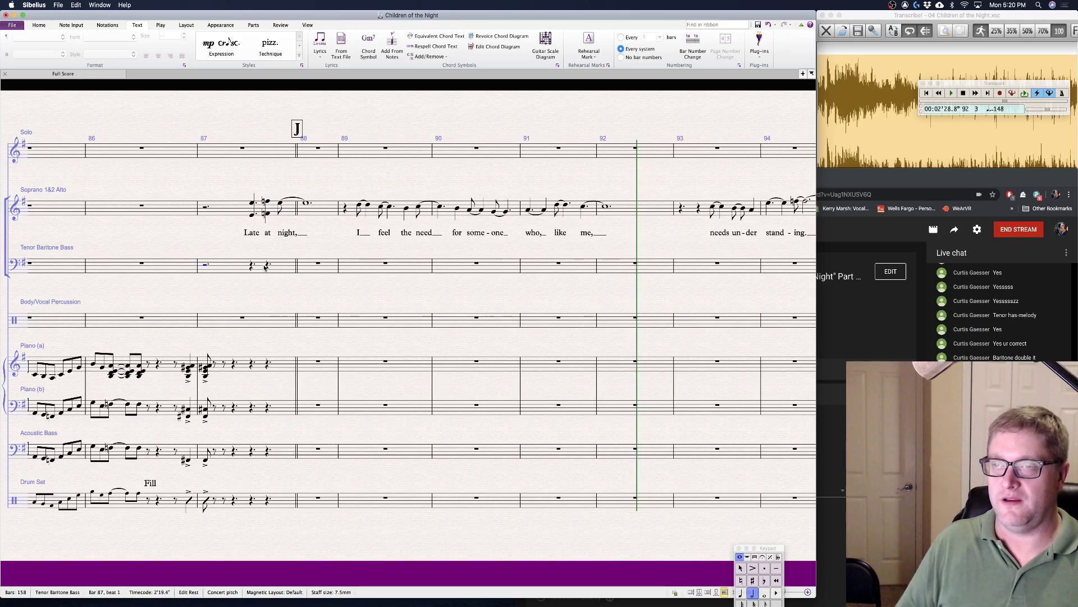
pyautogui.press('Escape')
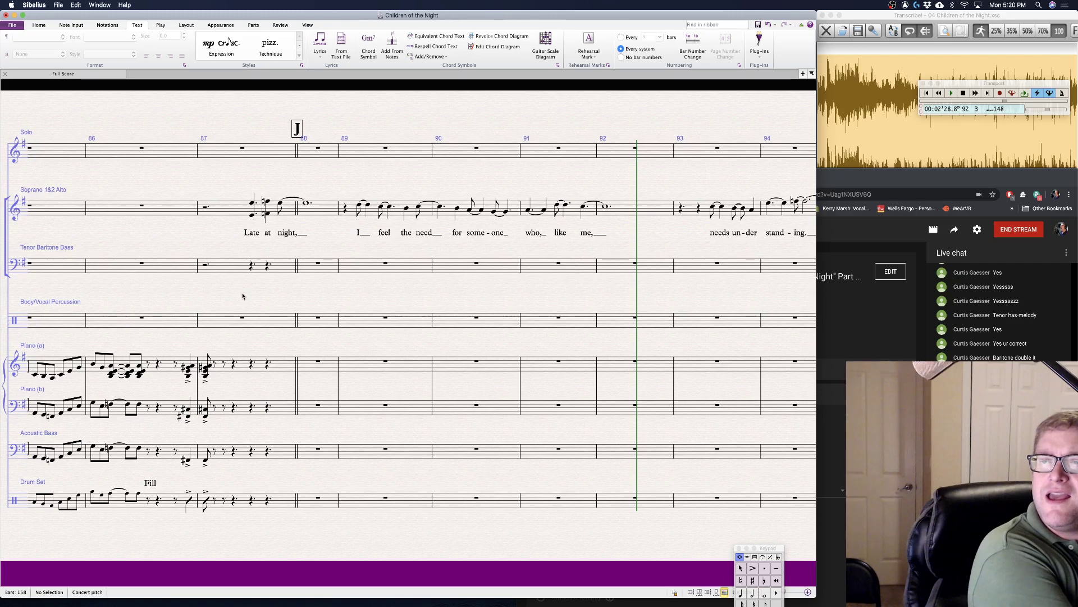
pyautogui.click(251, 266)
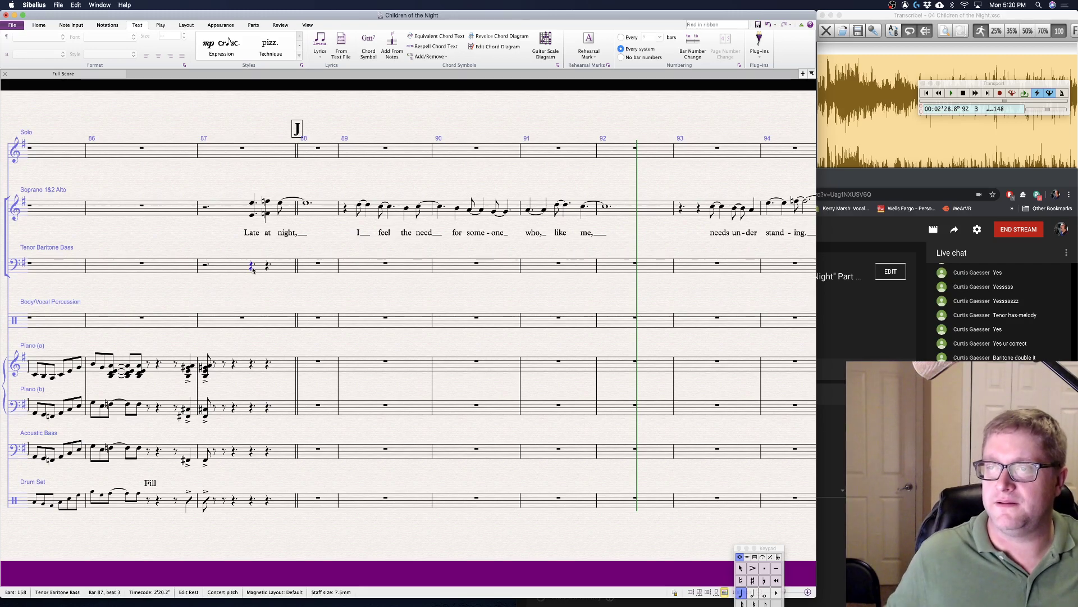
pyautogui.press('KP_Decimal')
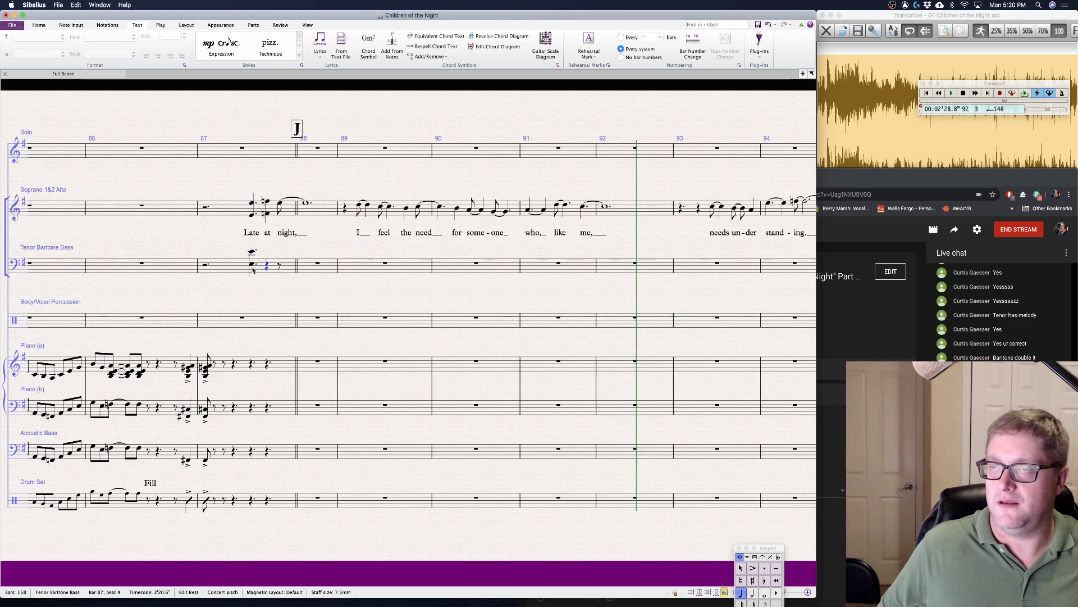
pyautogui.press('Escape')
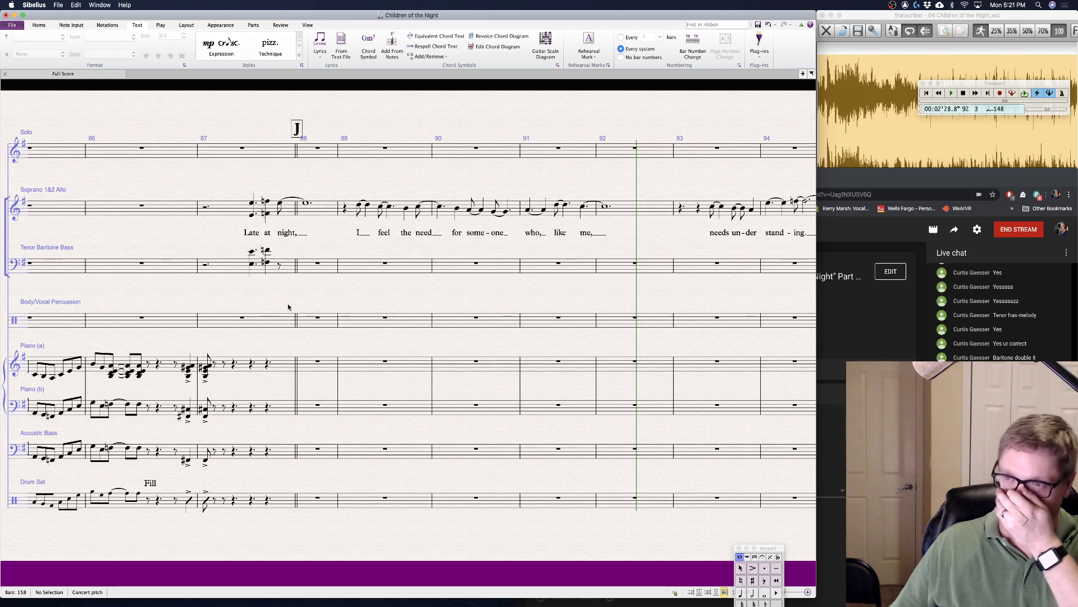
# - Enter an eighth-note C♯3 at the end of bar 87 in the Tenor Baritone Bass staff and tie it to an eighth-note C♯3 in bar 88
pyautogui.click(279, 267)
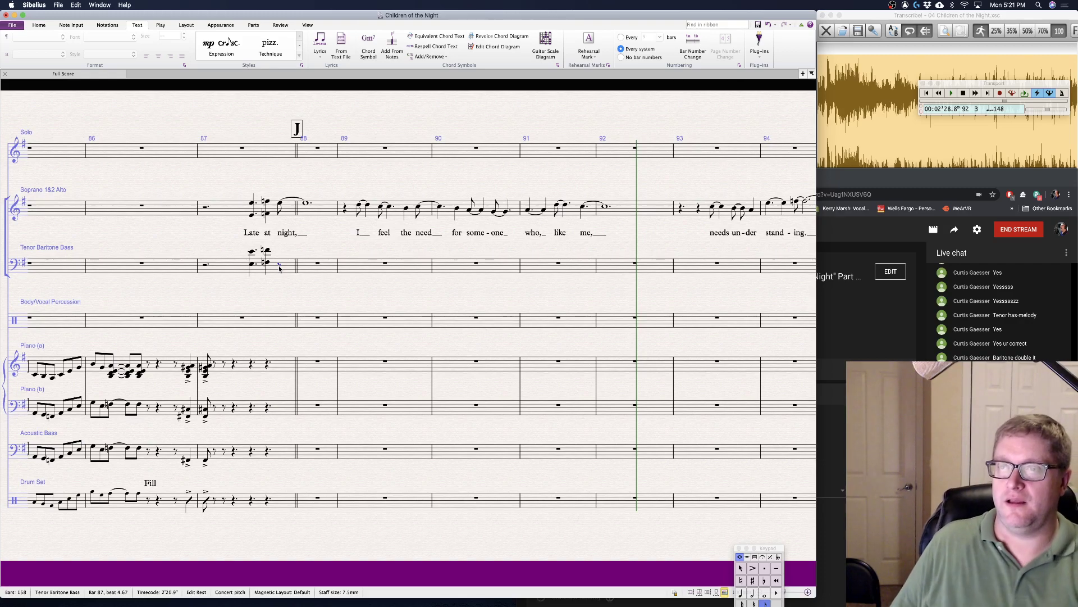
pyautogui.press('Escape')
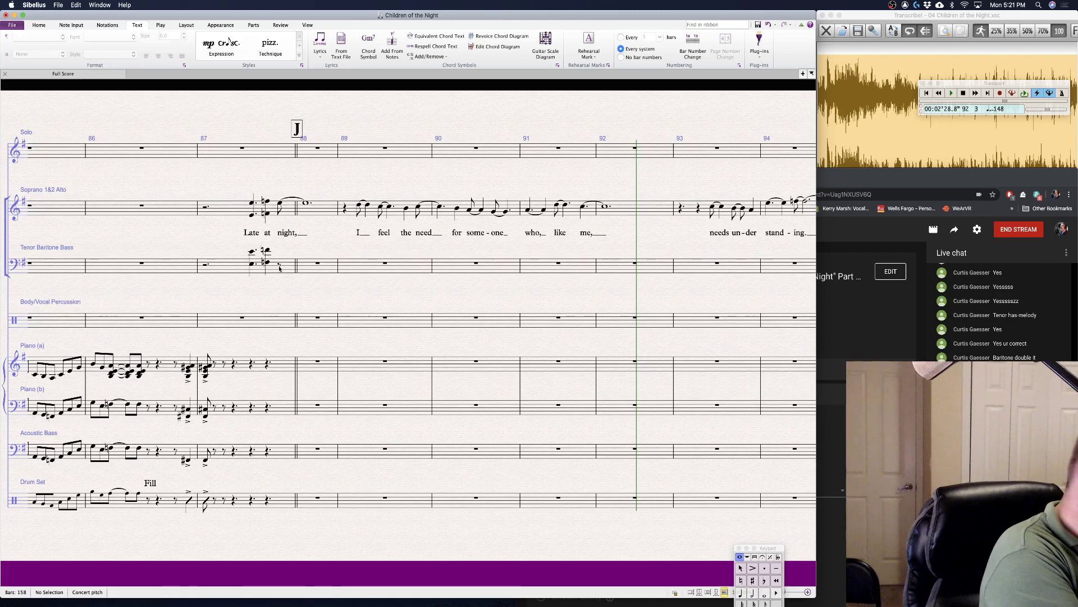
pyautogui.click(279, 269)
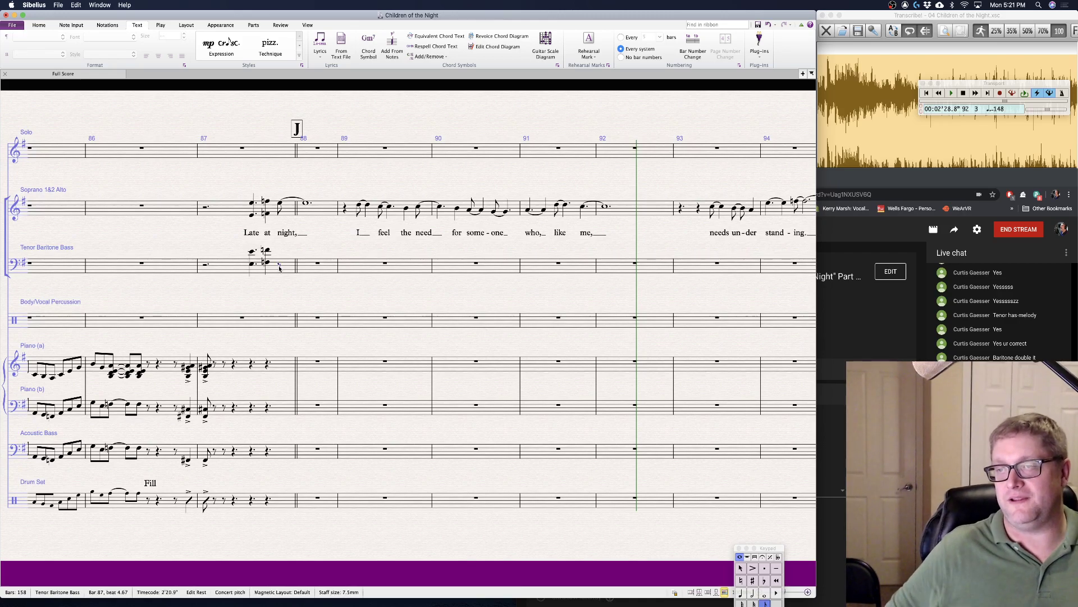
pyautogui.press('c')
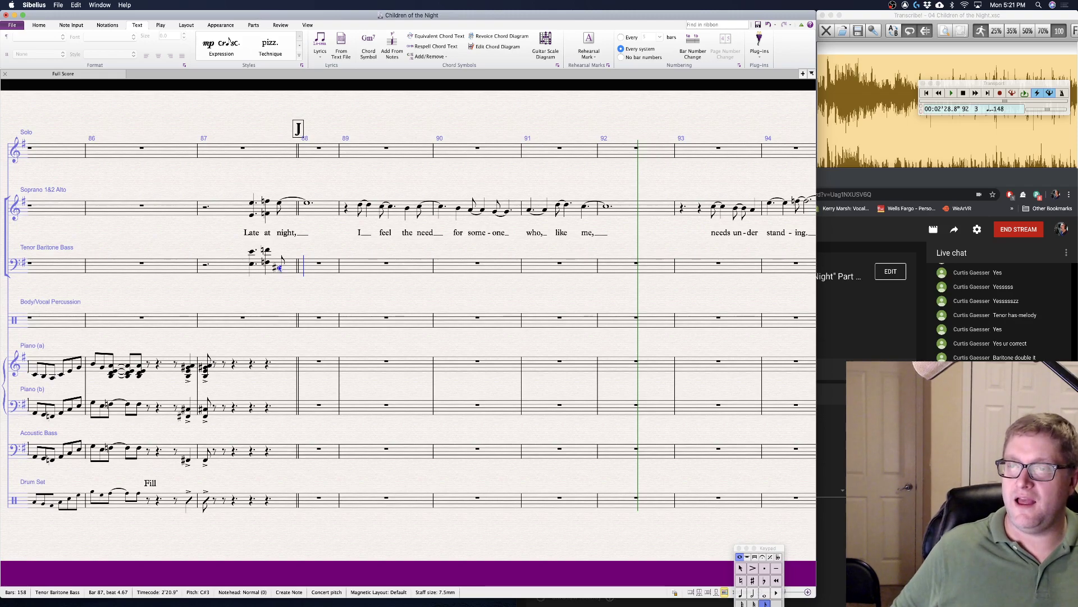
pyautogui.press('Return')
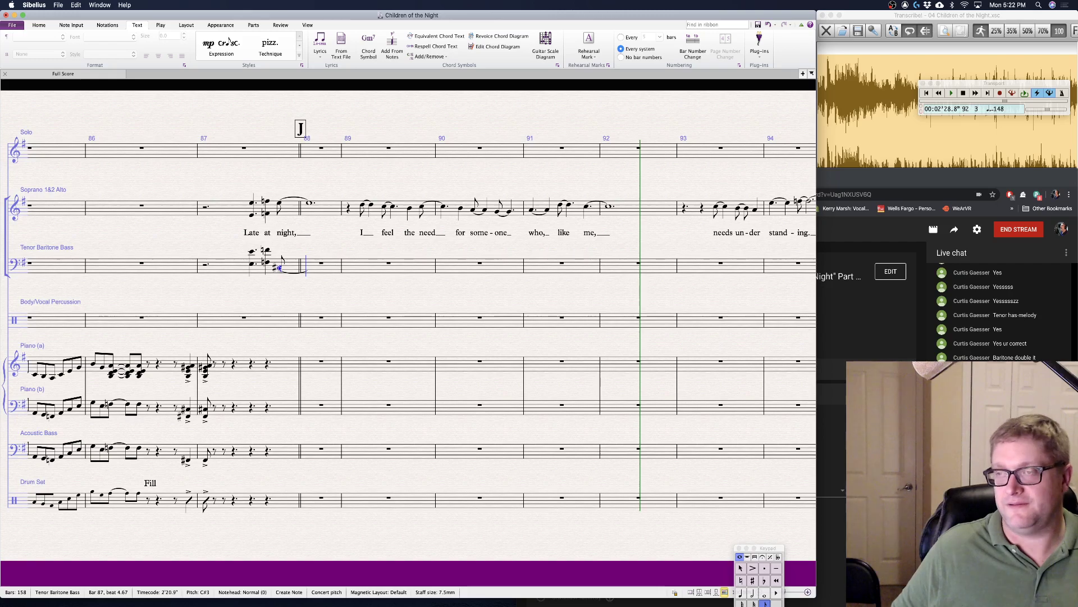
pyautogui.press('c')
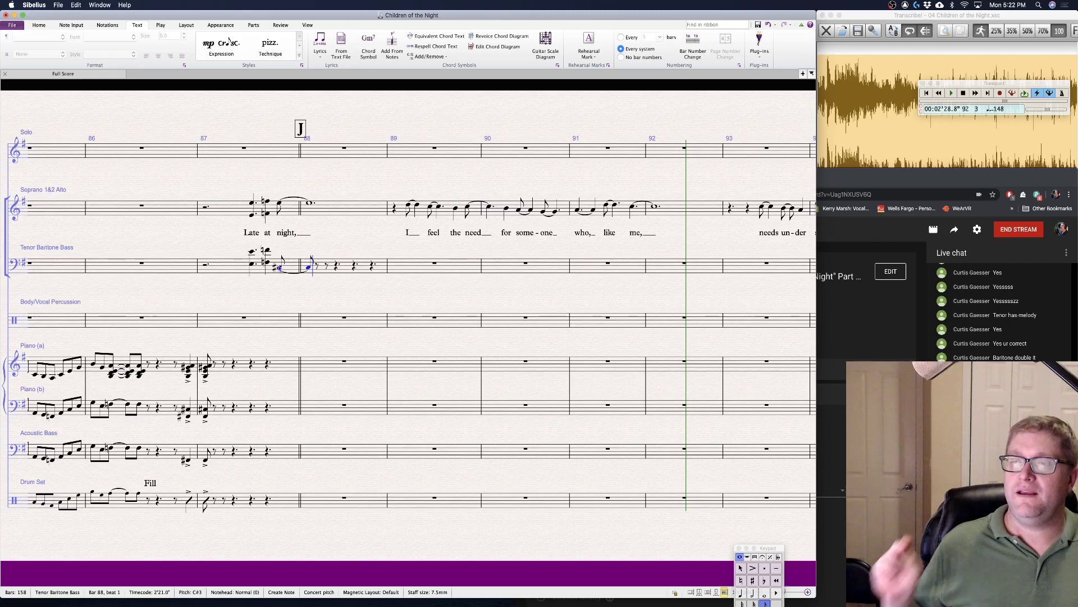
# - Continue the Tenor Baritone Bass line in bar 88 with a quarter-note D3 after the C♯3, tied to a D3 on beat 2
pyautogui.press('4')
pyautogui.press('d')
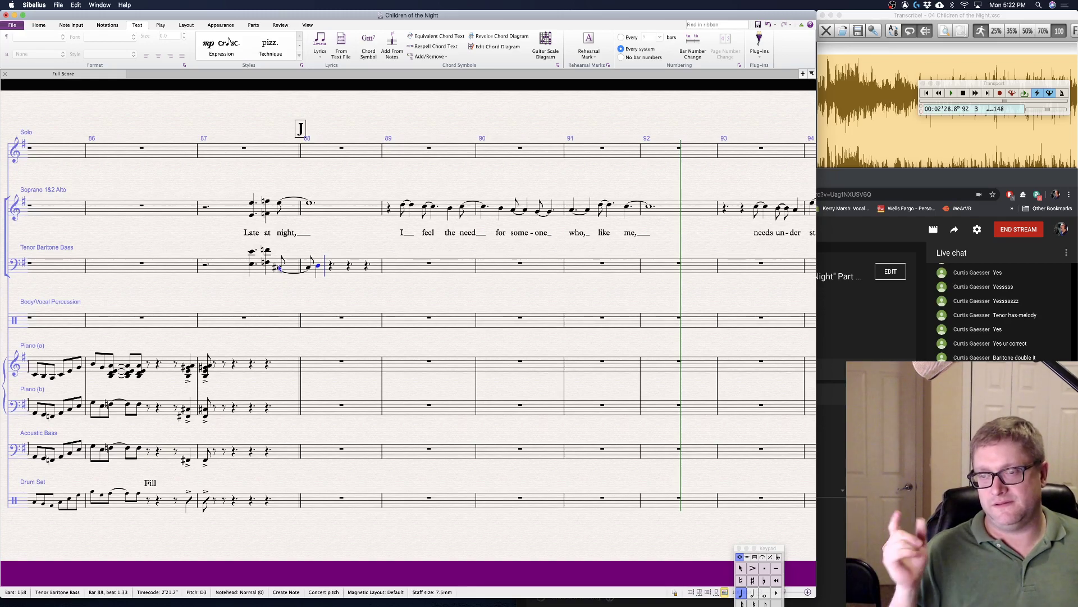
pyautogui.press('Escape')
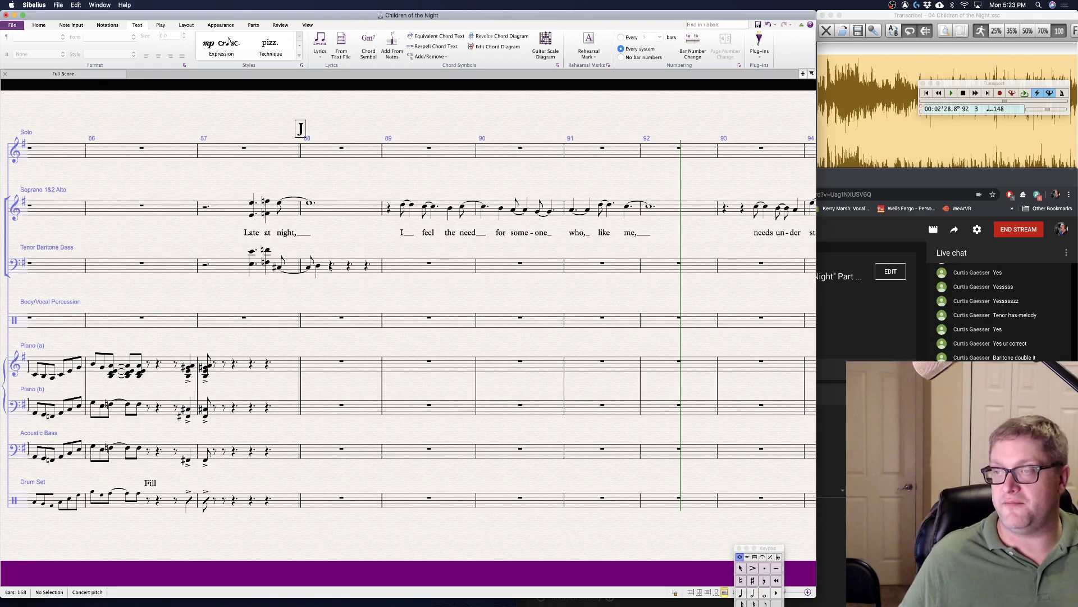
pyautogui.click(331, 266)
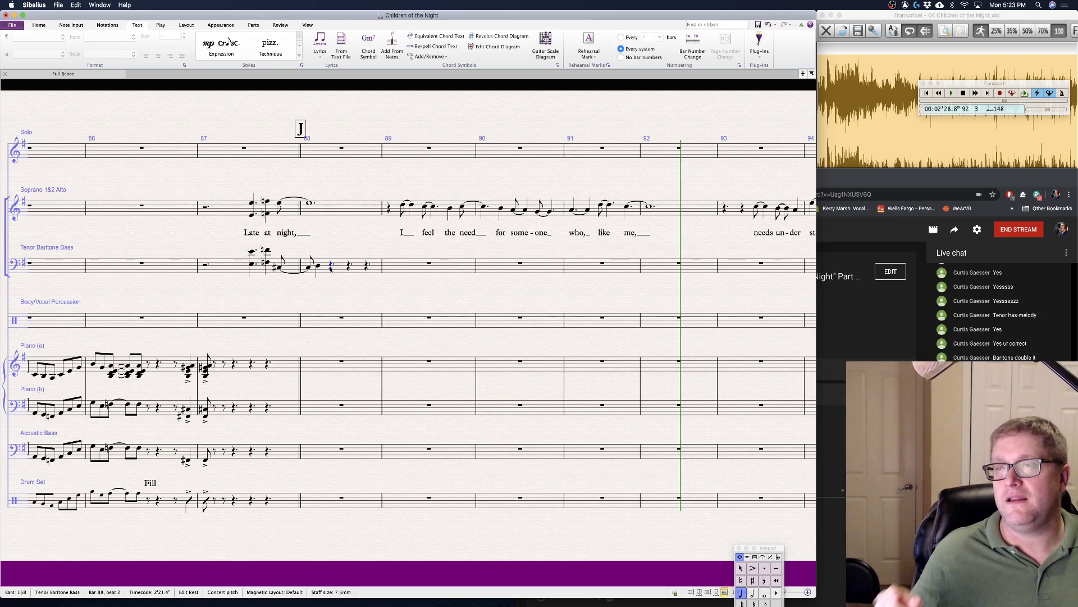
pyautogui.press('Left')
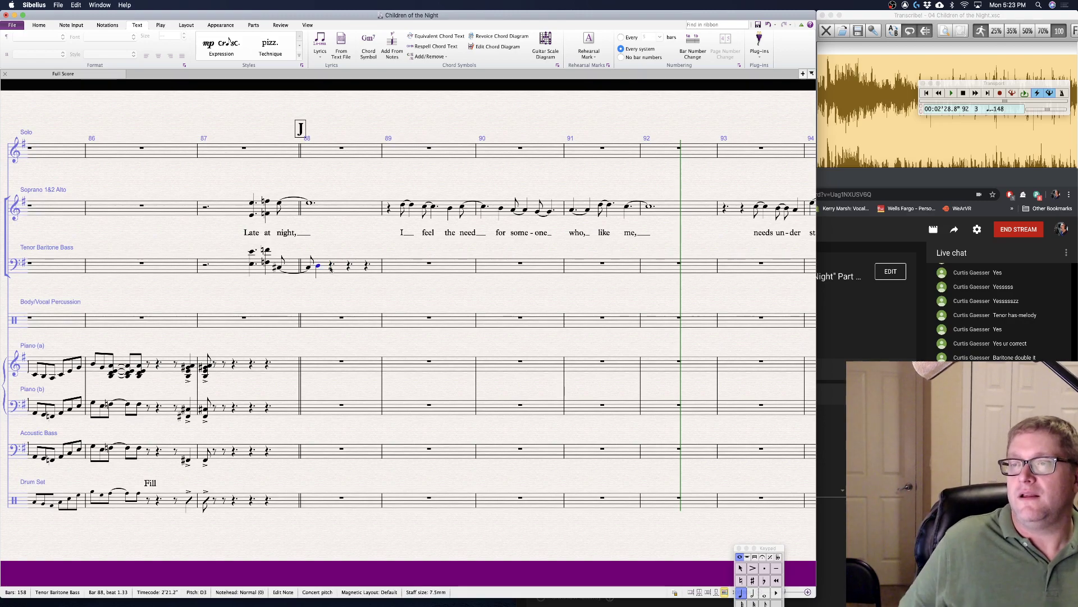
pyautogui.press('Right')
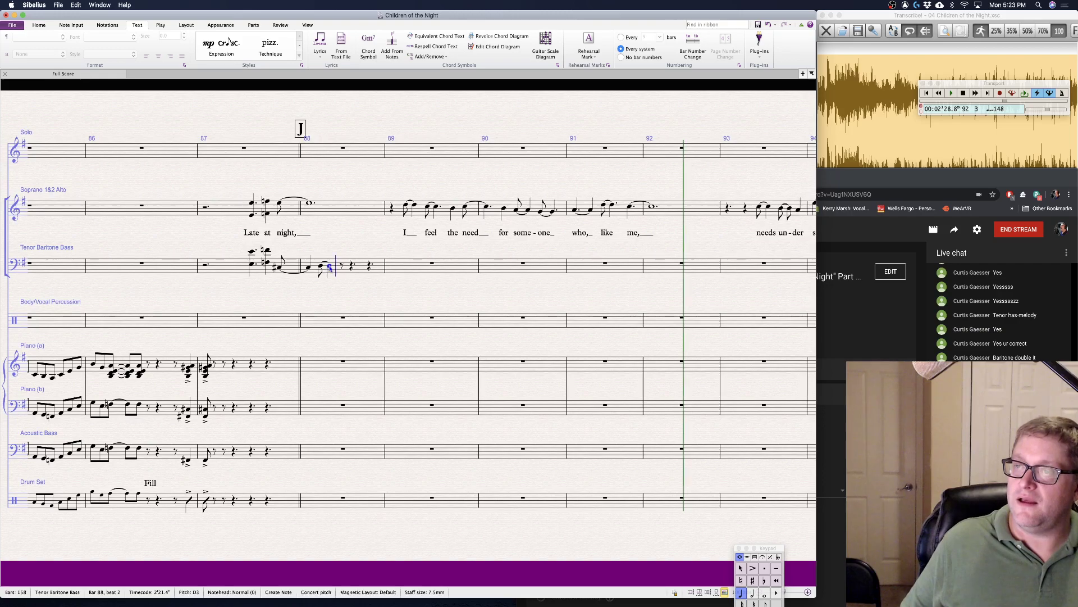
# - Finish bar 88 of the Tenor Baritone Bass line with an eighth-note G2 tied into beat 3 and an F♯2 on beat 4
pyautogui.press('3')
pyautogui.press('g')
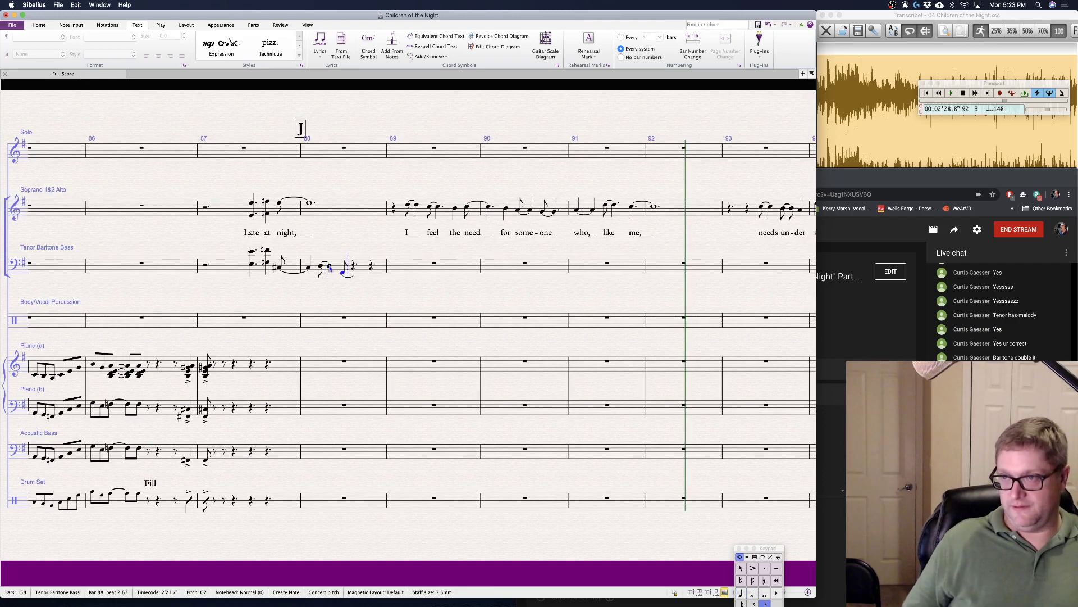
pyautogui.press('Escape')
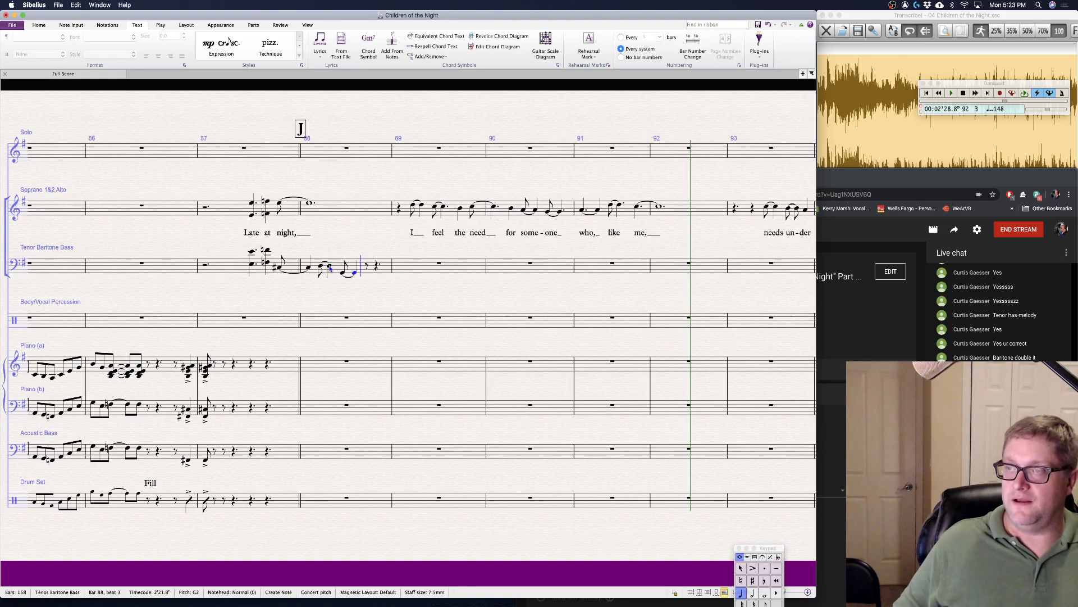
pyautogui.press('4')
pyautogui.press('f')
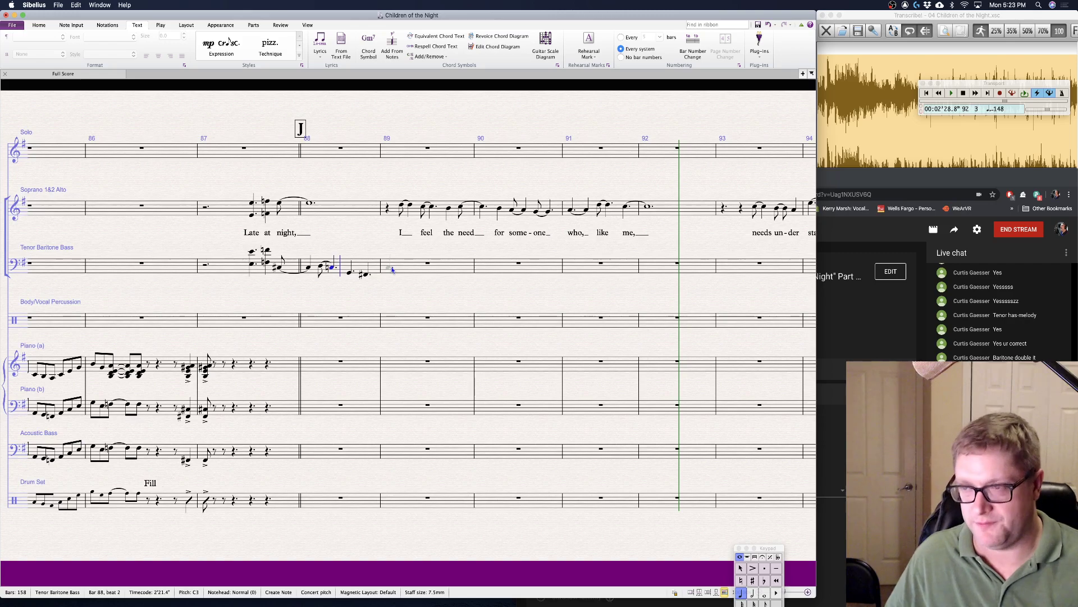
pyautogui.press('Escape')
pyautogui.press('Escape')
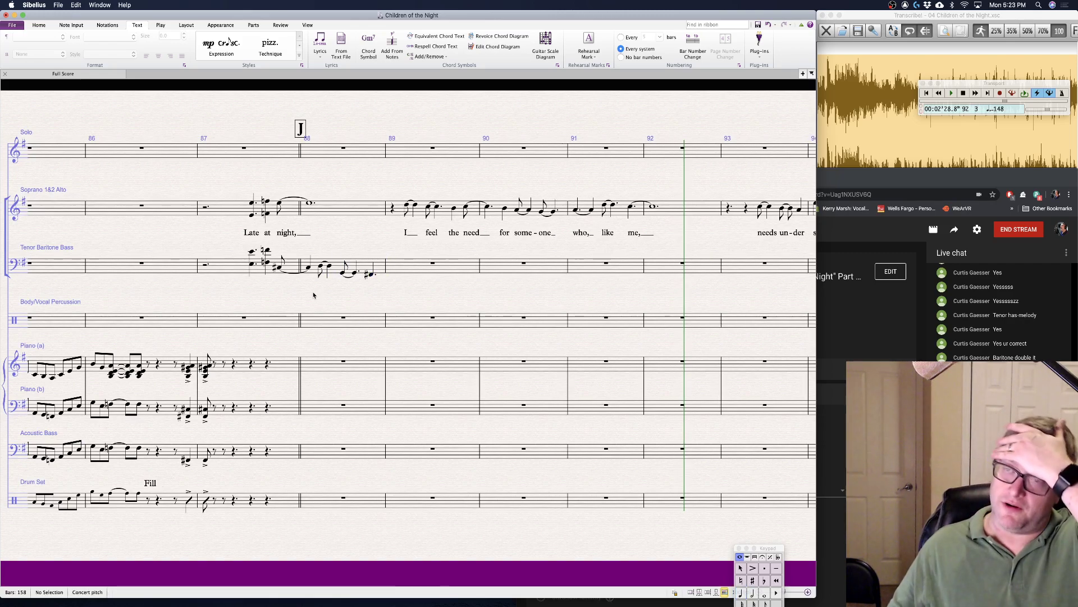
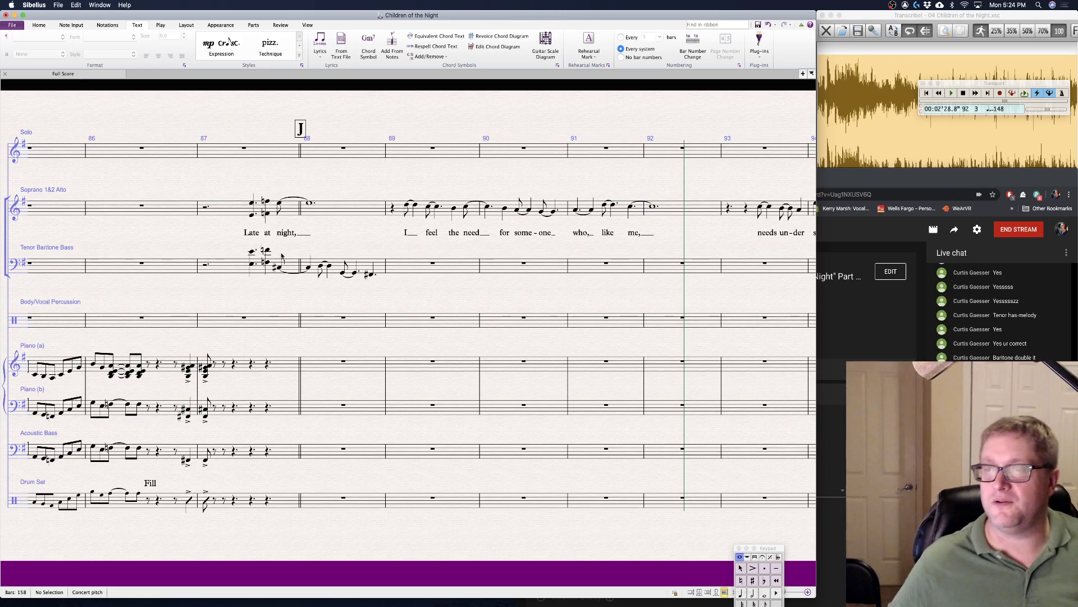
# - Add F3 and B3 above the tied C♯3 across bars 87–88 in the Tenor Baritone Bass staff
pyautogui.click(279, 265)
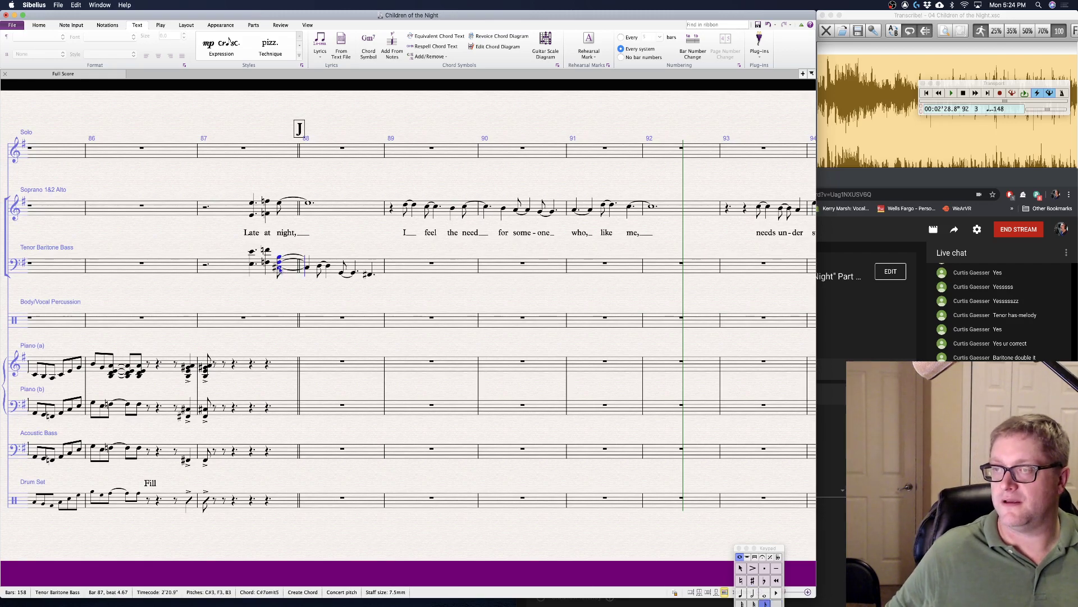
pyautogui.press('Right')
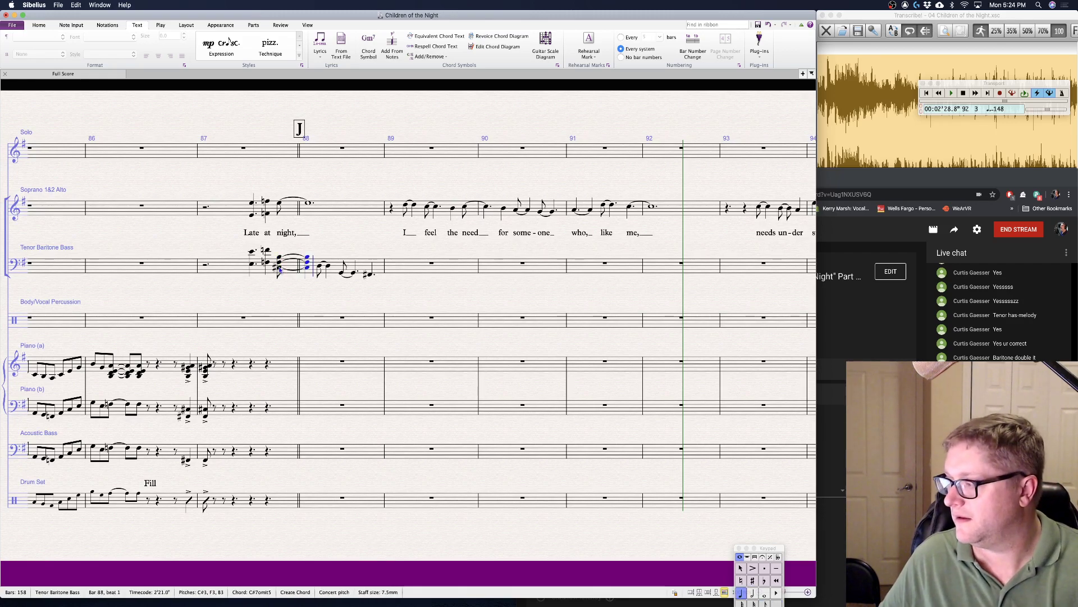
pyautogui.press('Escape')
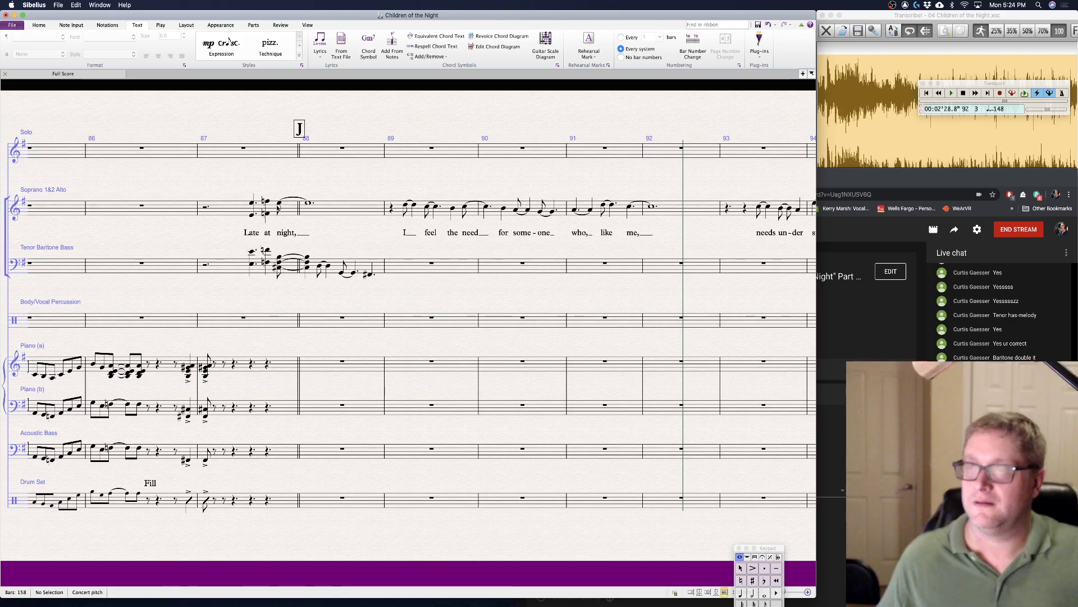
# - Add E4 and A4 below the Soprano 1&2 Alto E5 ending bar 87, and enter a second-voice E4 on beat 1 of bar 88
pyautogui.press('super+z')
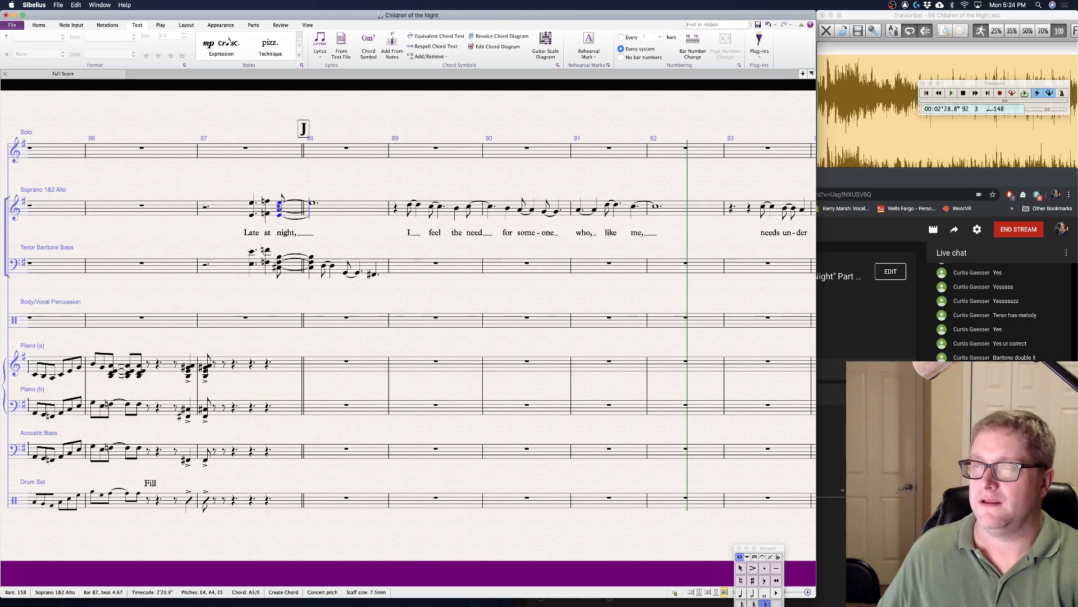
pyautogui.click(310, 220)
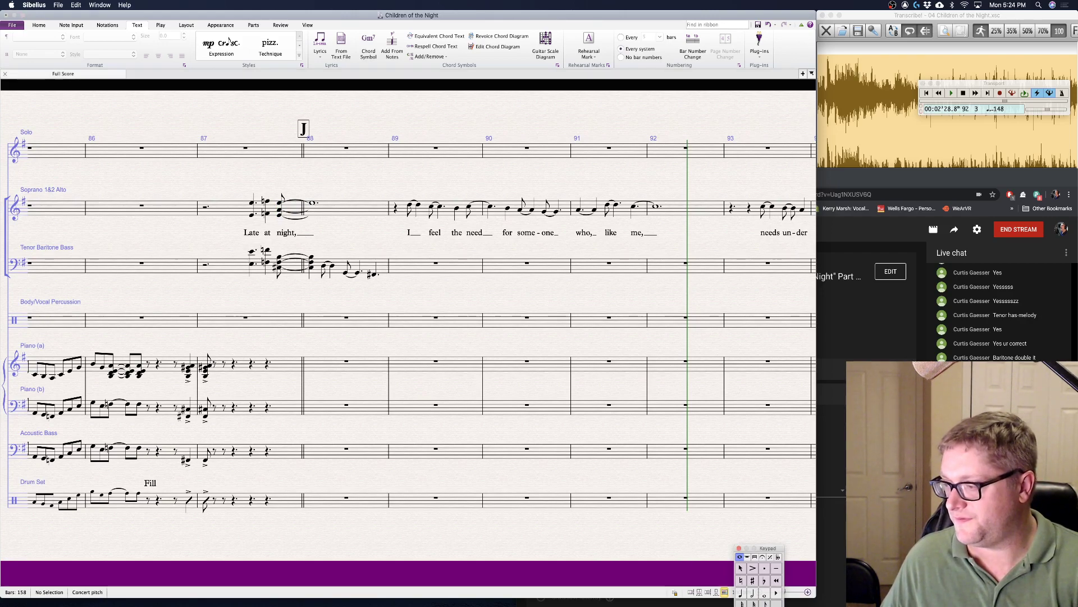
pyautogui.click(742, 592)
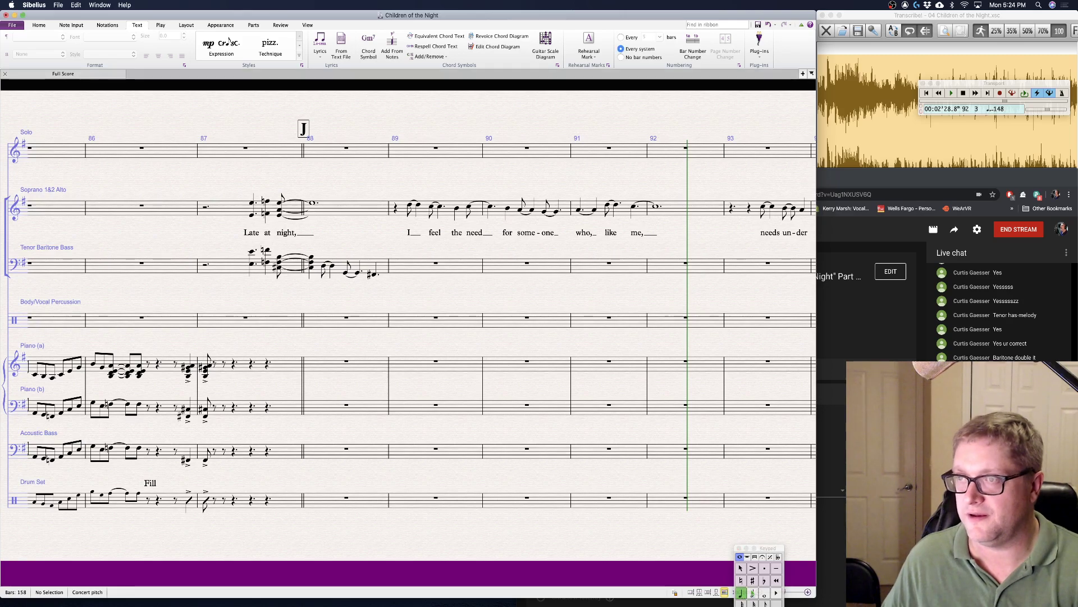
pyautogui.click(313, 210)
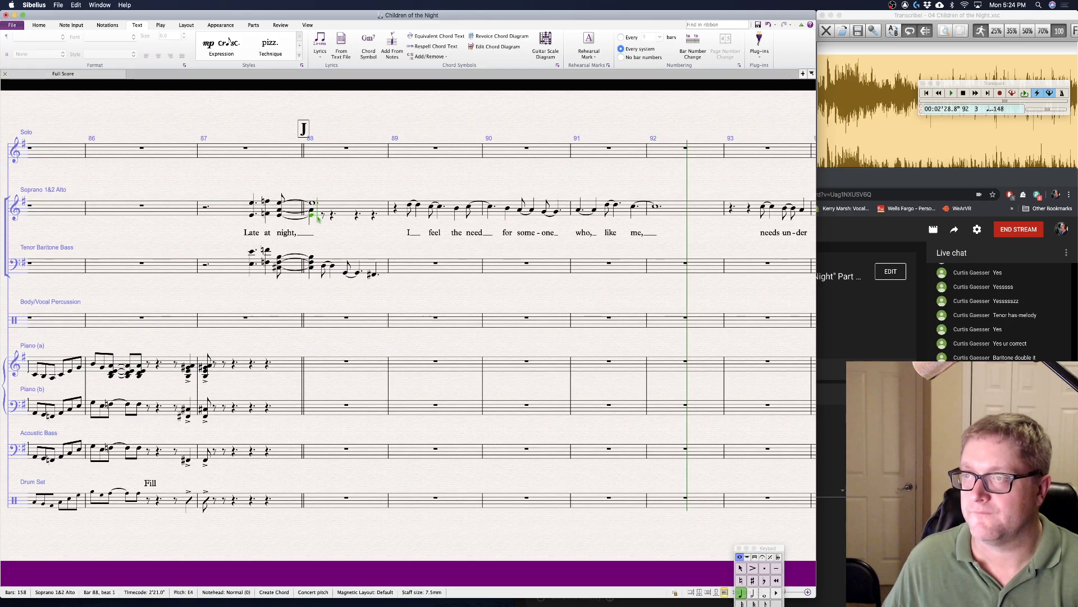
# - Enter a second-voice G4–B4 chord before beat 2 of bar 88 in Soprano 1&2 Alto, tied into beat 2
pyautogui.press('Escape')
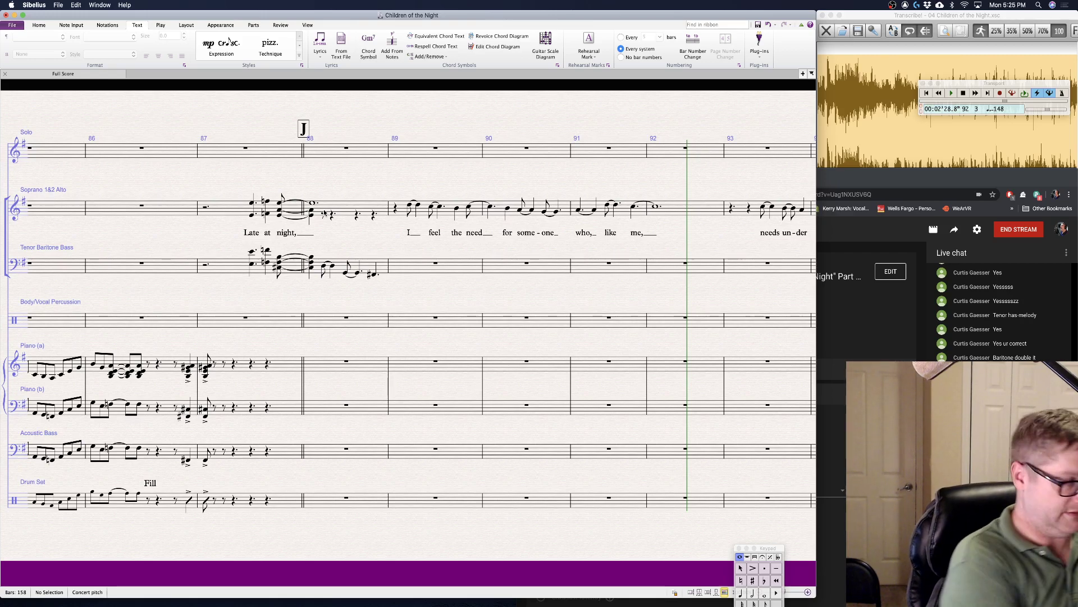
pyautogui.click(324, 215)
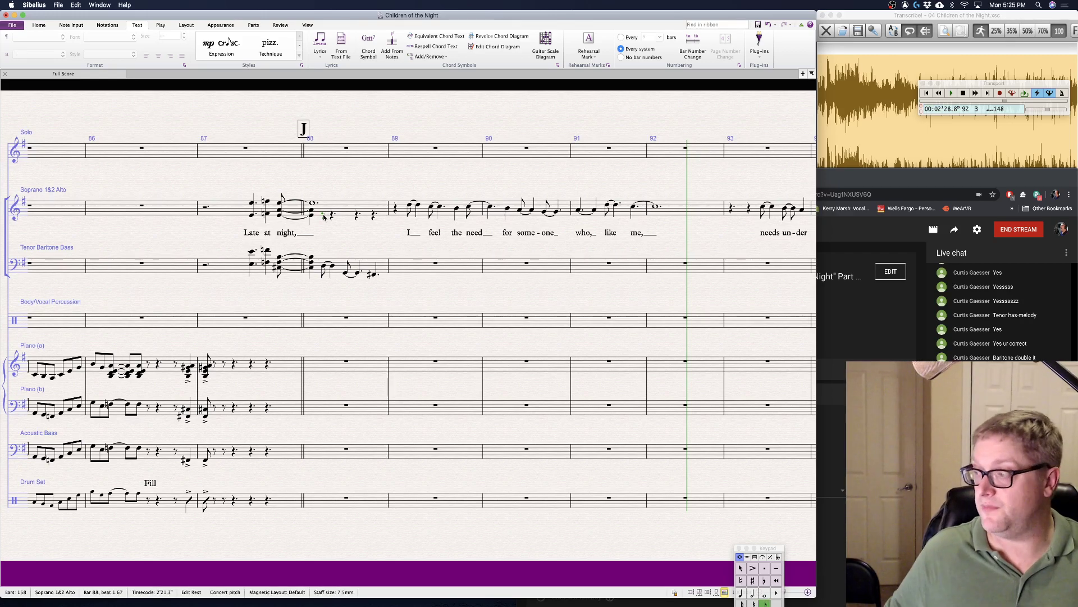
pyautogui.press('g')
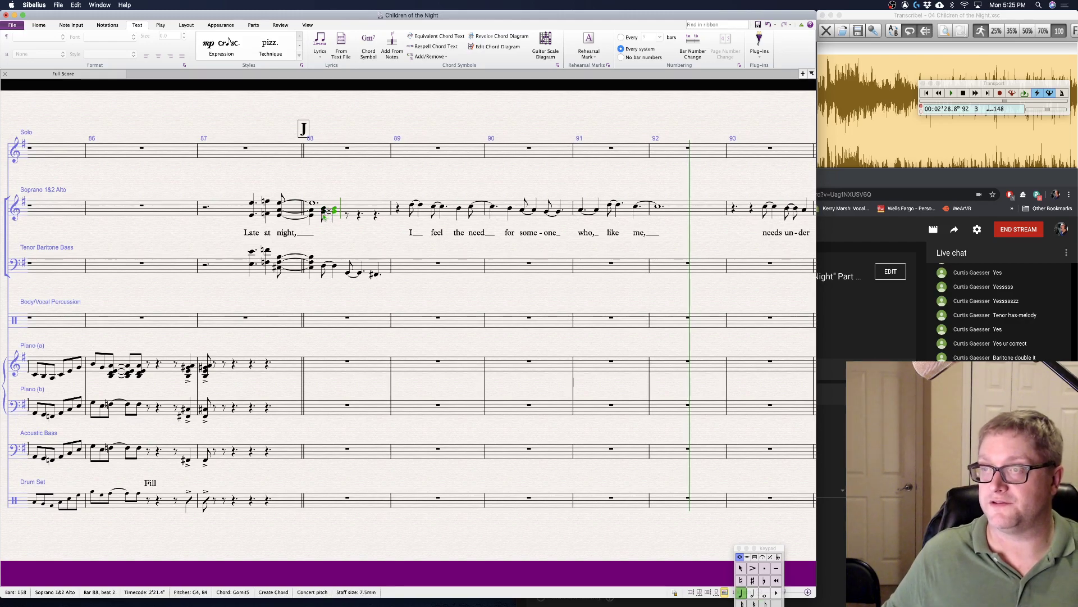
pyautogui.press('Escape')
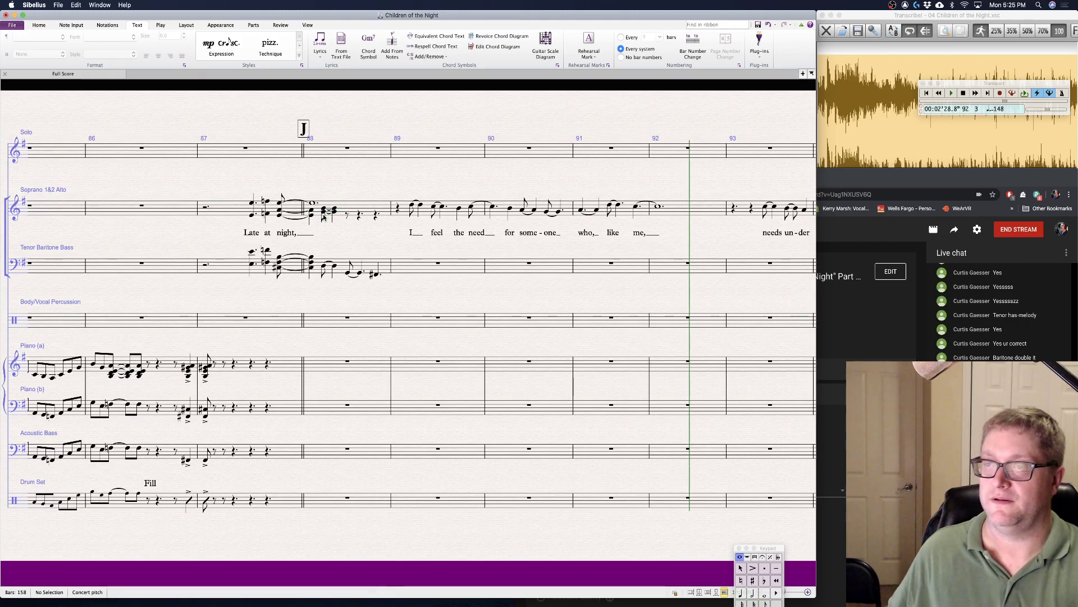
# - Add a C#7alt chord symbol above the Soprano 1&2 Alto chord that ends bar 87
pyautogui.click(279, 202)
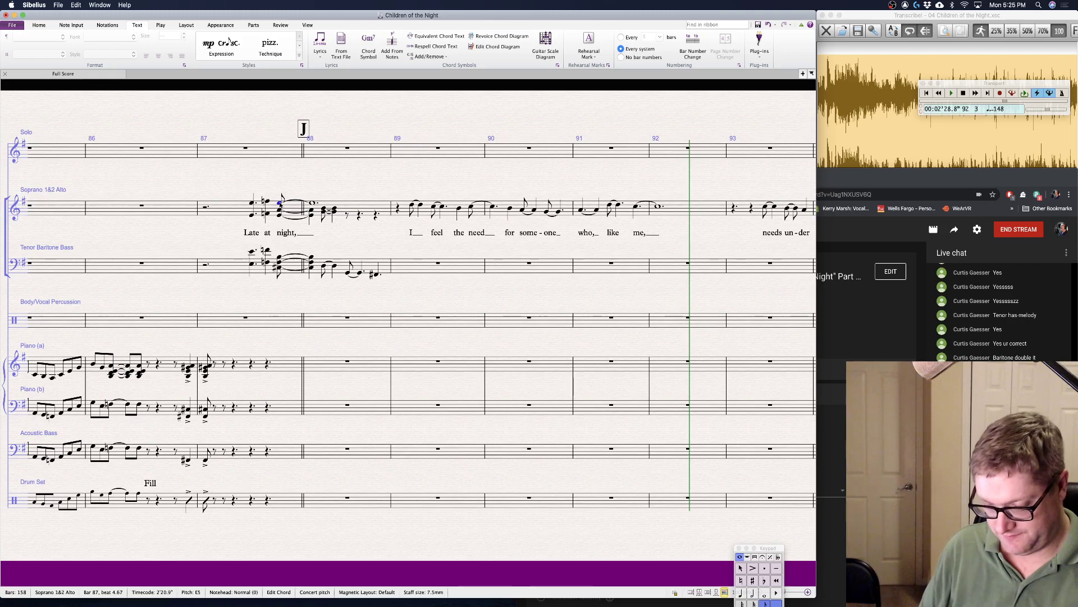
pyautogui.click(229, 42)
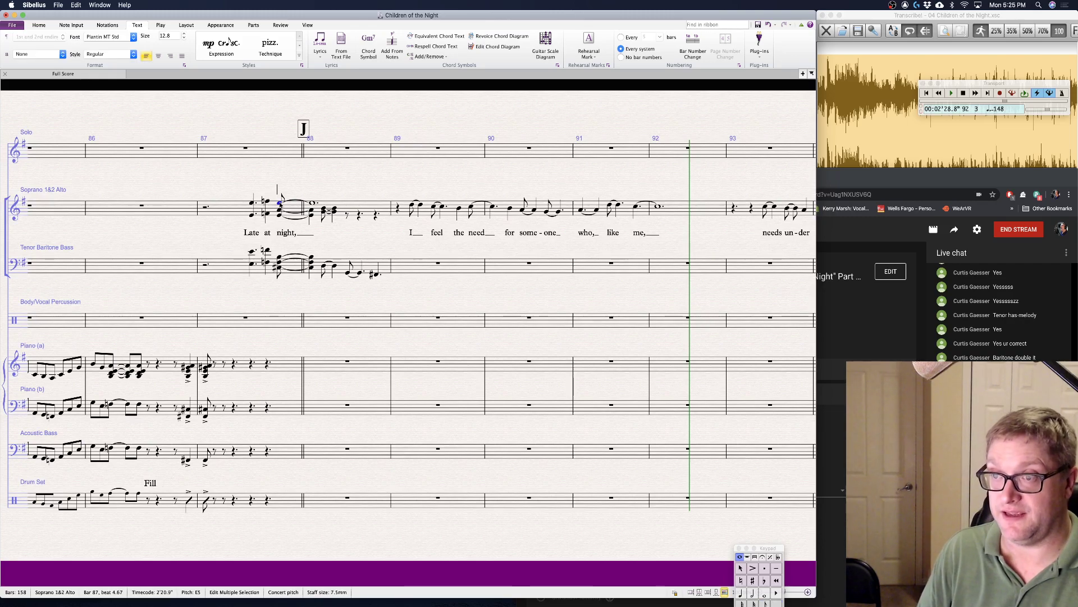
pyautogui.write('C#')
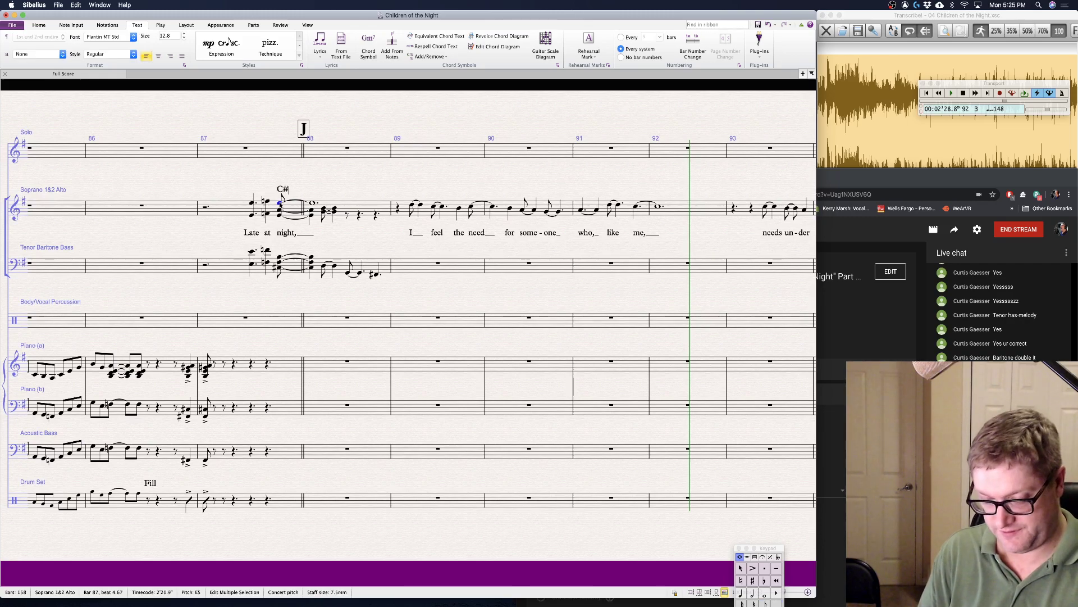
pyautogui.write('alt')
pyautogui.press('space')
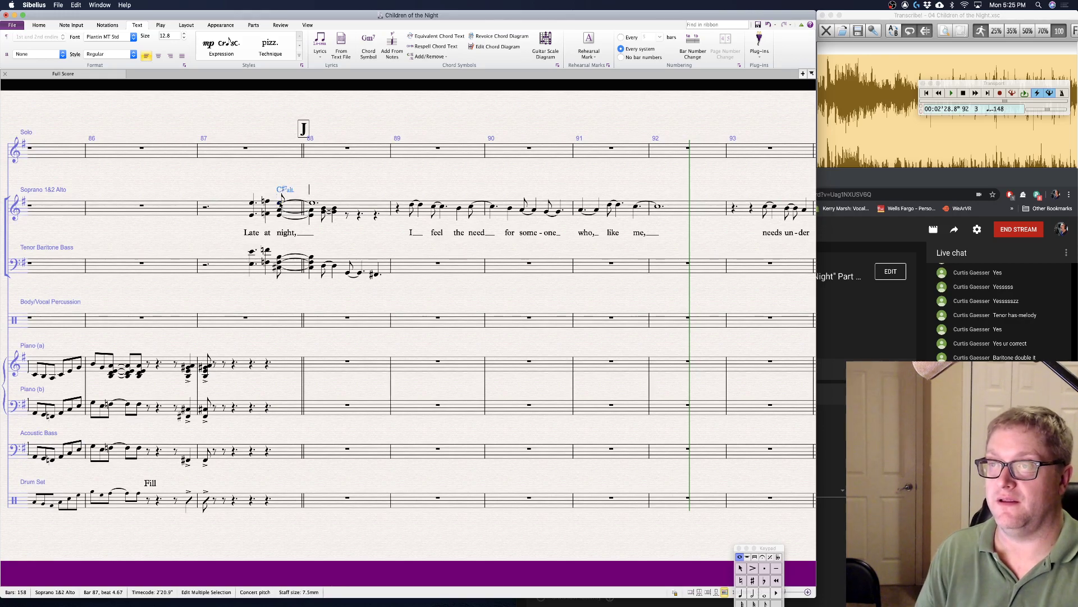
# - Add a Dmi13 chord symbol above the Soprano 1&2 Alto chord just before beat 2 of bar 88
pyautogui.click(324, 210)
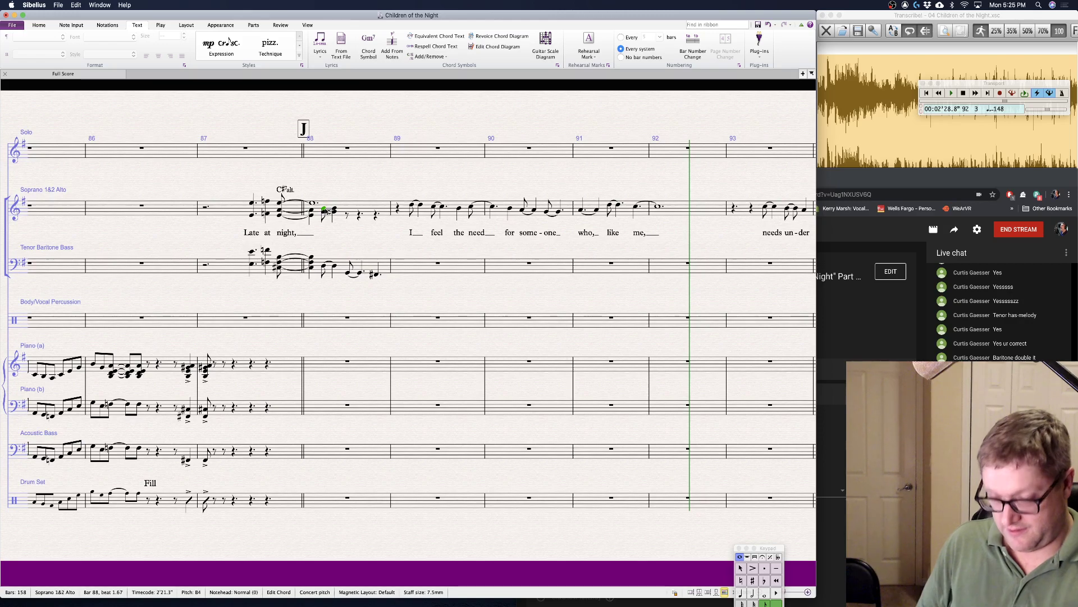
pyautogui.press('super+k')
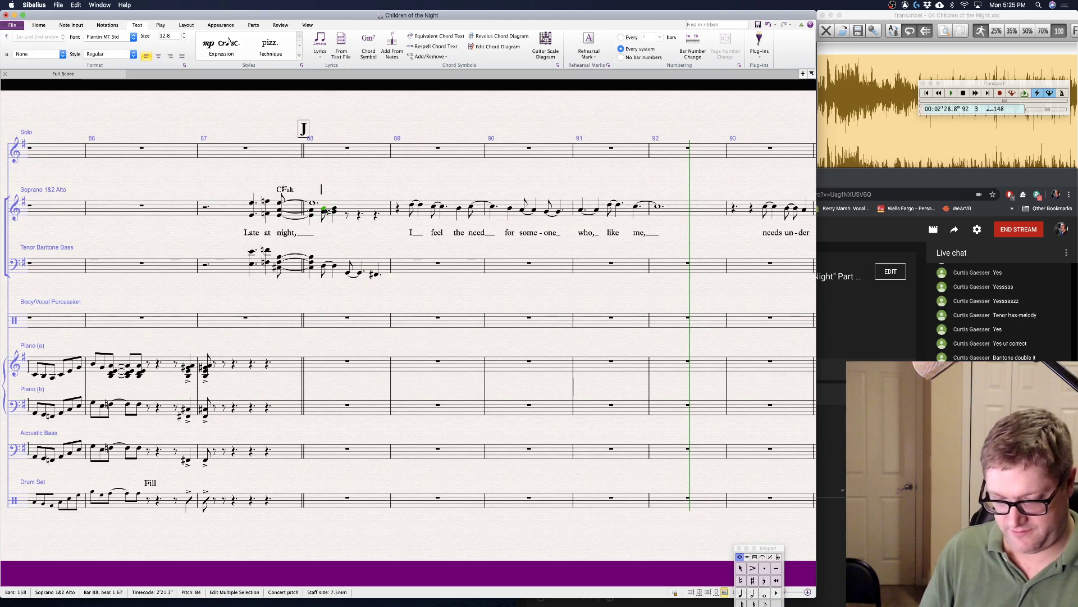
pyautogui.write('Dmi13')
pyautogui.click(341, 165)
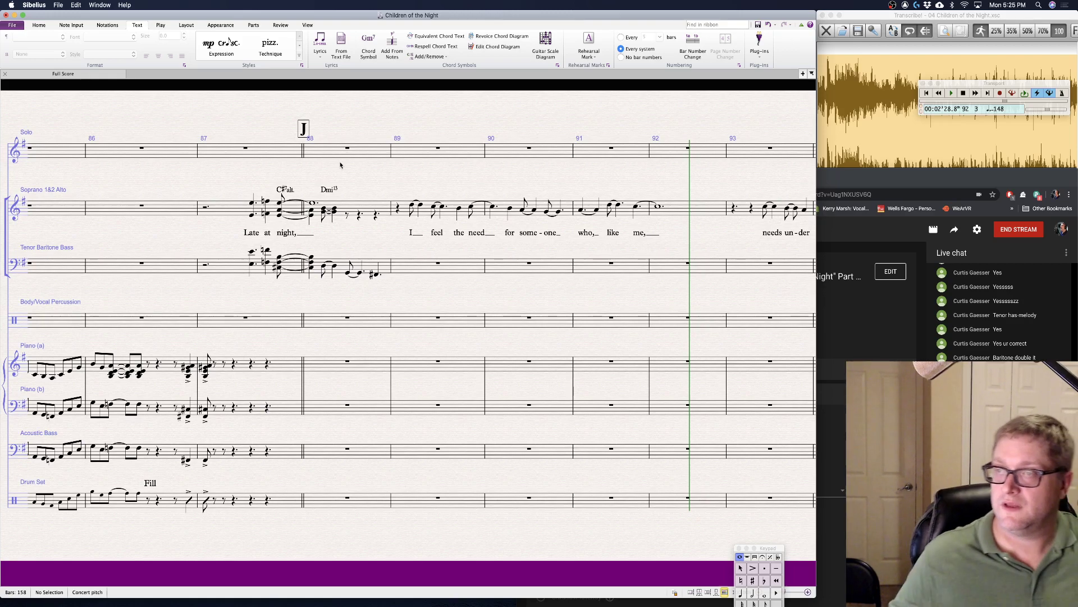
# - Add F3 and C4 above the tied D3 notes leading into beat 2 of bar 88 in Tenor Baritone Bass
pyautogui.click(326, 265)
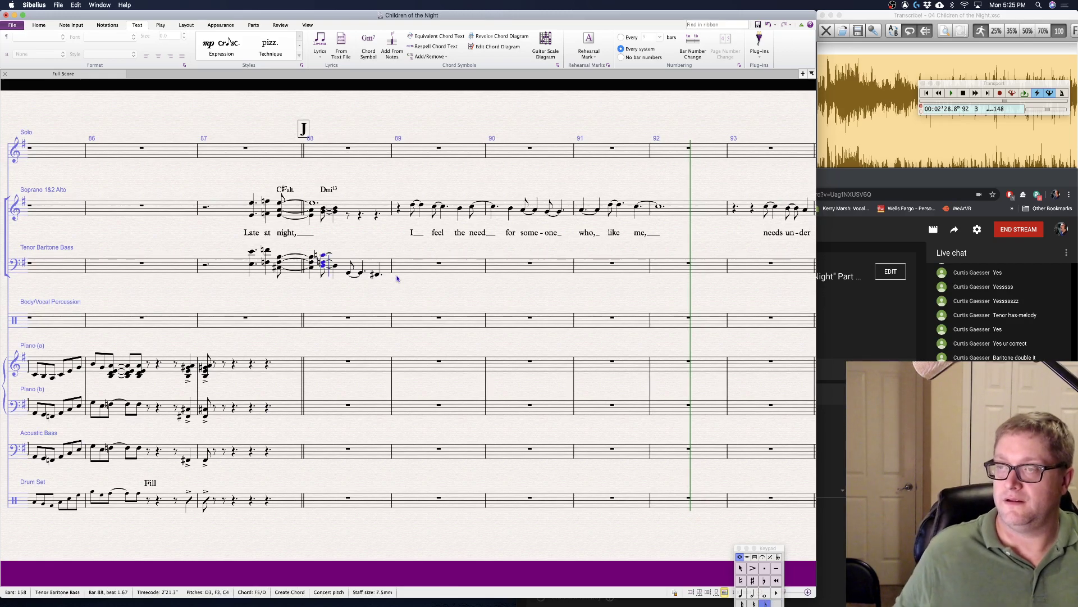
pyautogui.press('3')
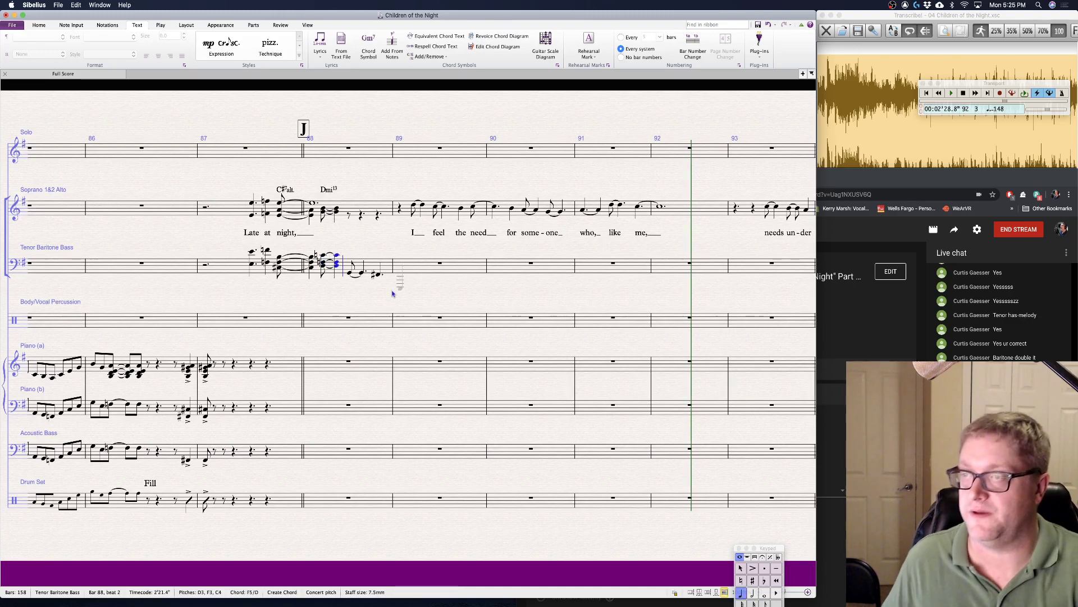
pyautogui.click(383, 298)
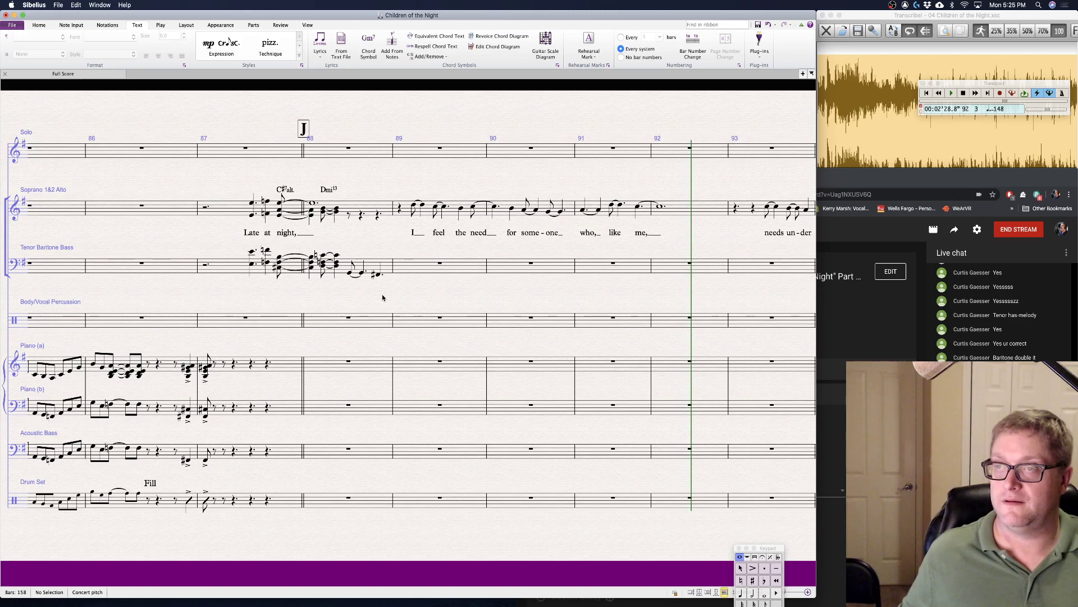
# - Enter a second-voice chord topped by C♯5 before beat 3 of bar 88 in Soprano 1&2 Alto, tied into beat 3
pyautogui.click(350, 215)
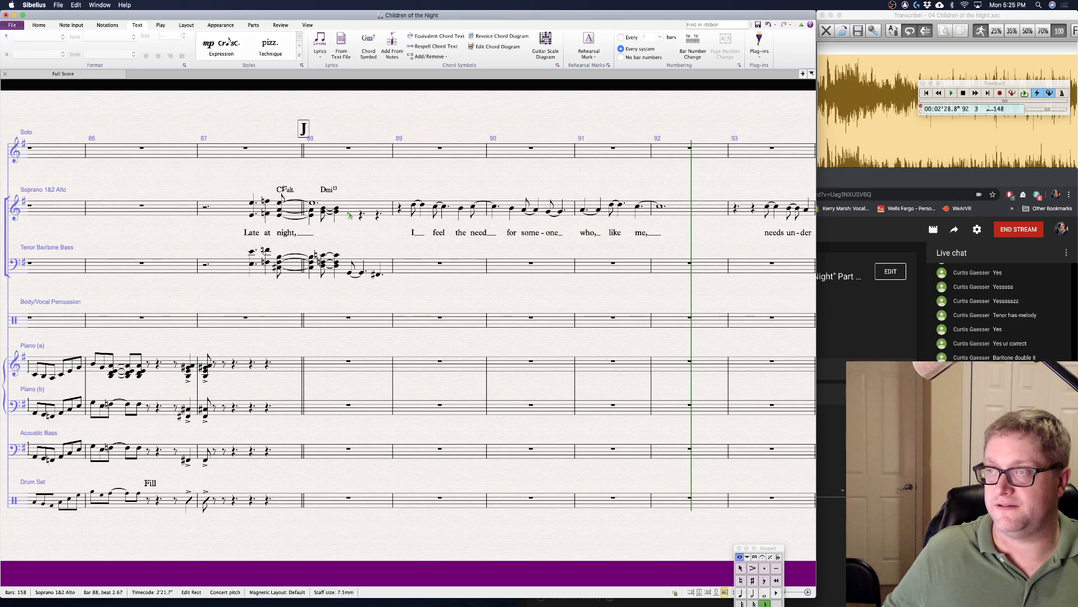
pyautogui.press('KP_Enter')
pyautogui.press('KP_4')
pyautogui.press('KP_Decimal')
pyautogui.press('Escape')
pyautogui.press('Escape')
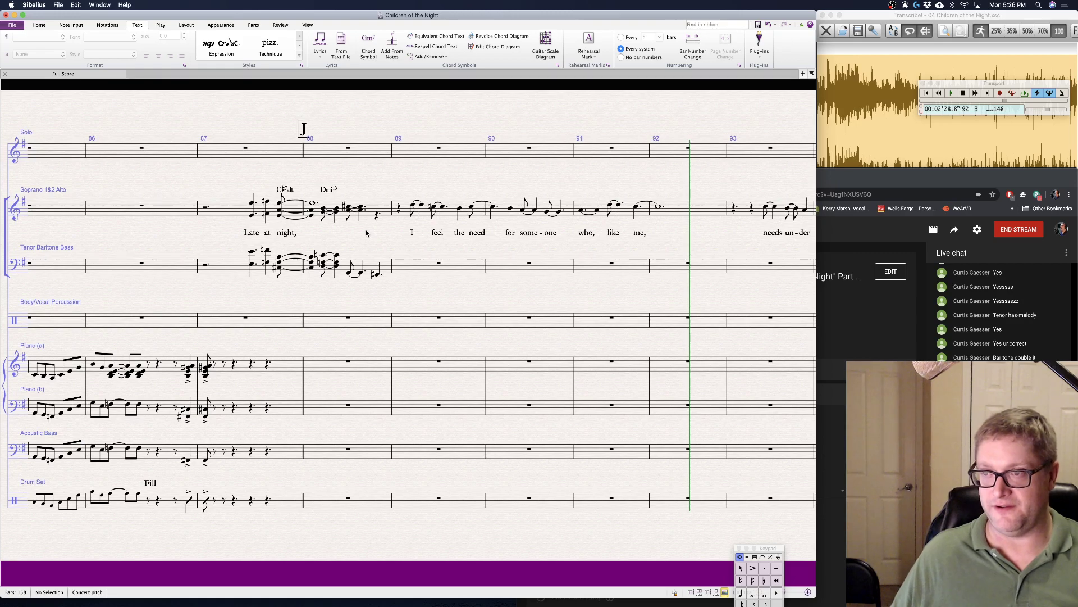
# - Add F3 and B3 above both tied G2 notes around beat 3 of bar 88 in Tenor Baritone Bass
pyautogui.click(349, 274)
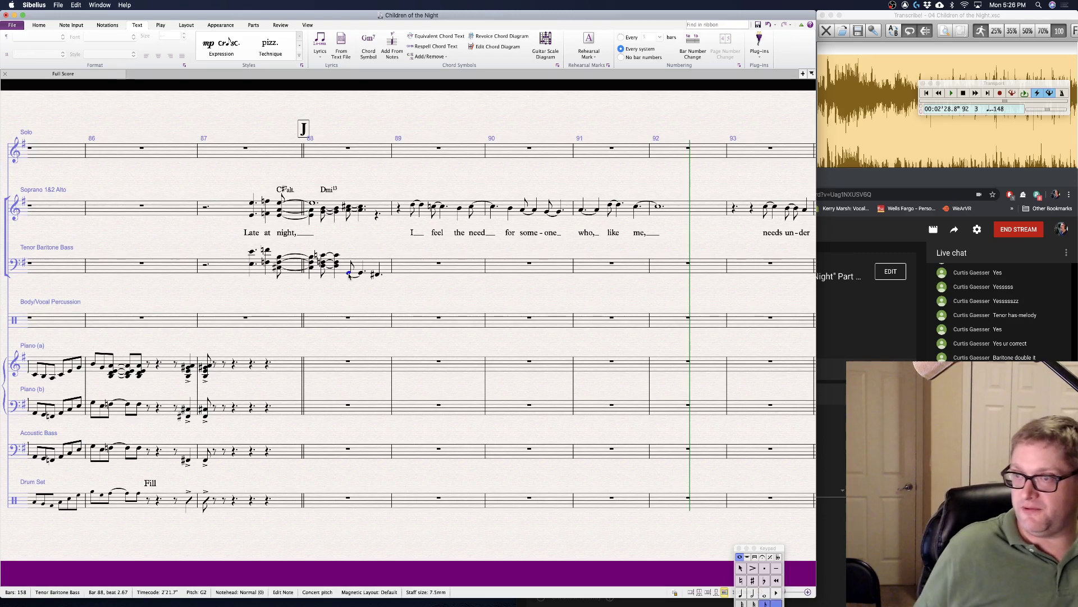
pyautogui.hotkey('shift', 'f')
pyautogui.hotkey('shift', 'b')
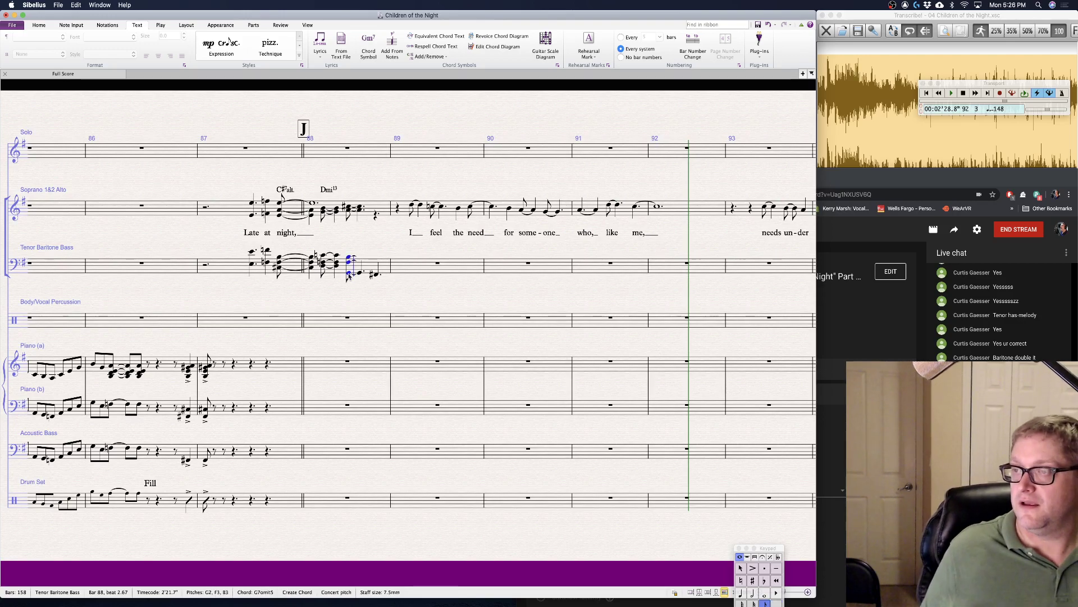
pyautogui.press('Right')
pyautogui.hotkey('shift', 'f')
pyautogui.hotkey('shift', 'b')
pyautogui.press('Escape')
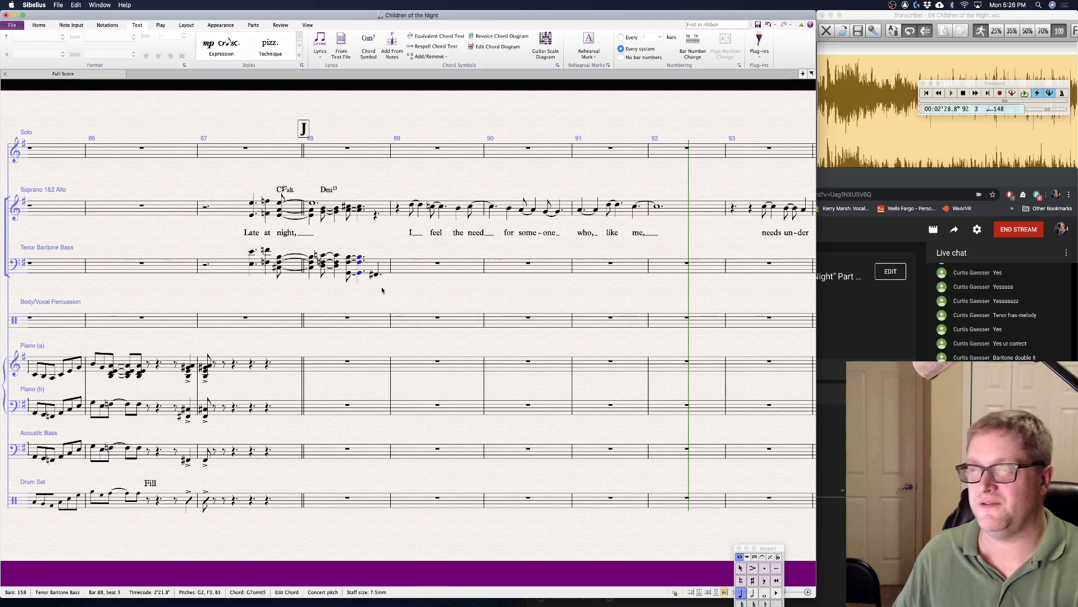
# - Add a G13(#11) chord symbol above the Soprano 1&2 Alto chord just before beat 3 of bar 88
pyautogui.click(348, 207)
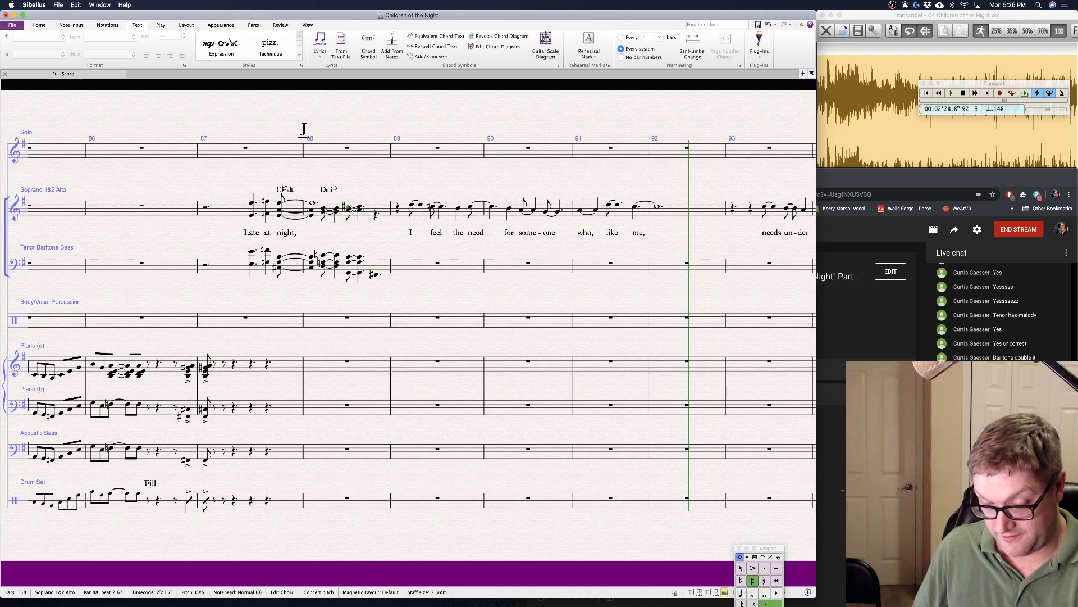
pyautogui.press('super+k')
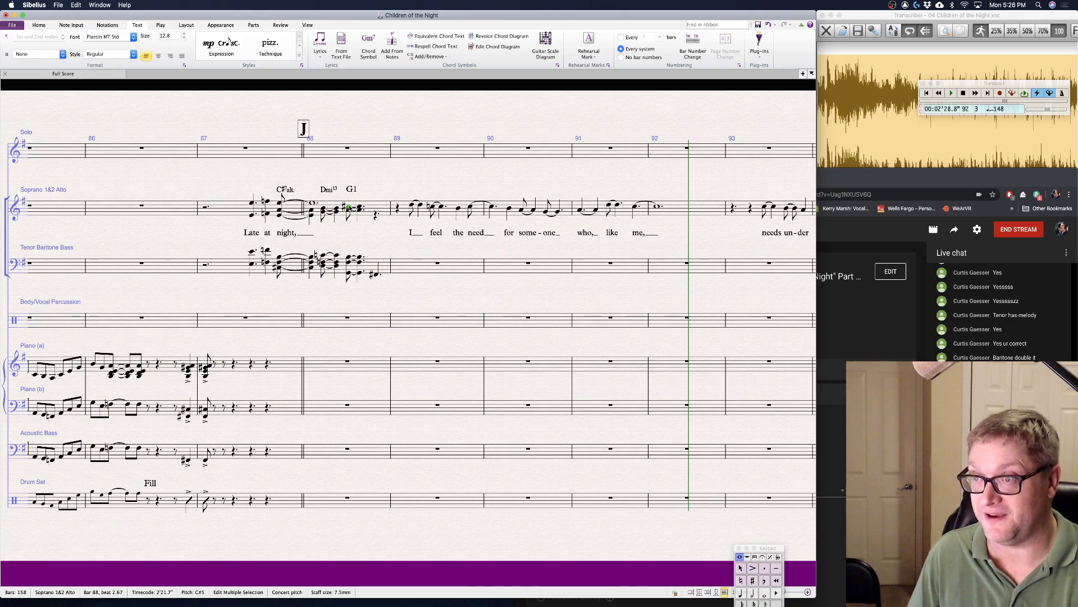
pyautogui.write('G13(#11')
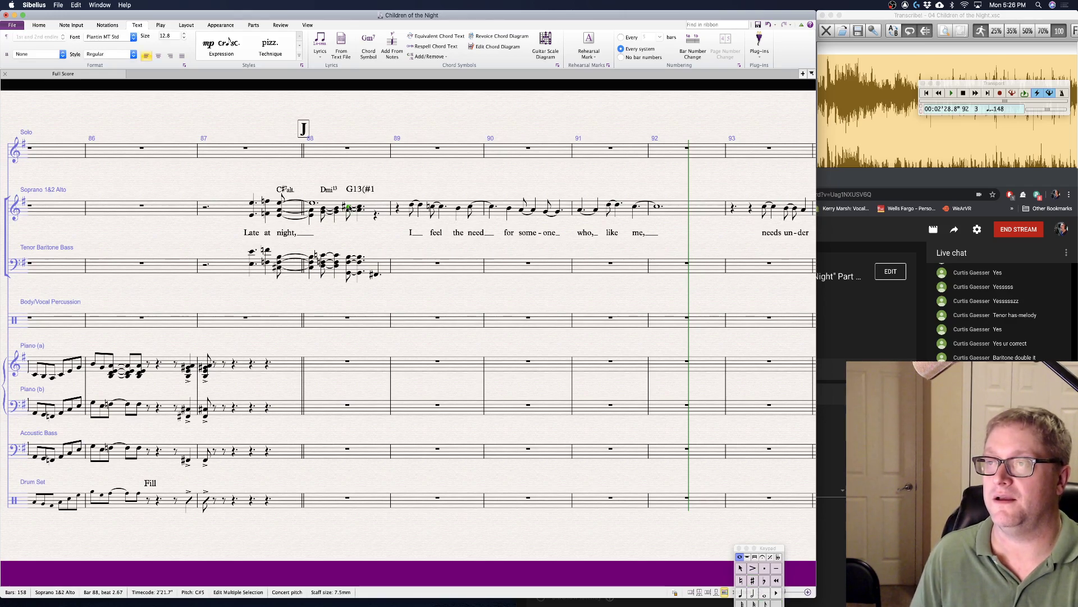
pyautogui.press('Escape')
pyautogui.press('Escape')
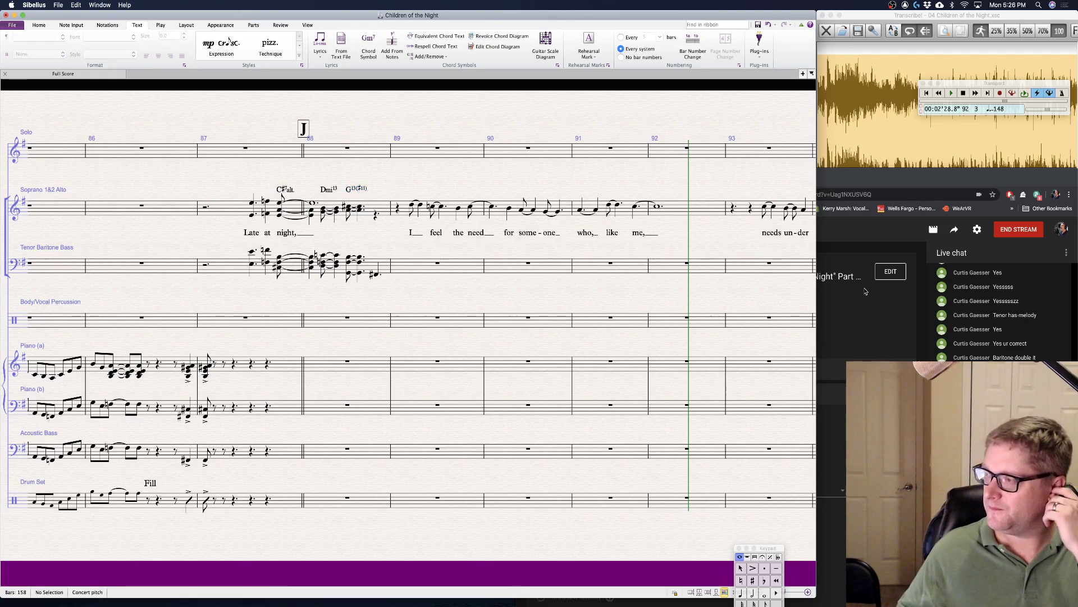
# - On beat 4 of bar 88, add E3 and A3 above the bass F♯2 and enter a Soprano 1&2 Alto chord topped by B4
pyautogui.click(852, 341)
pyautogui.click(647, 132)
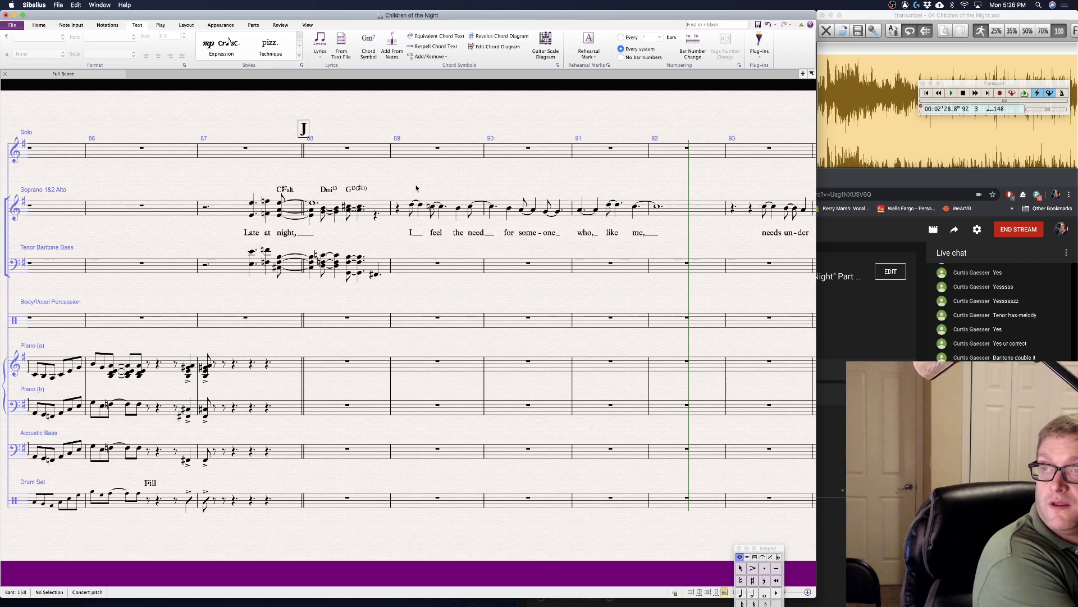
pyautogui.click(374, 275)
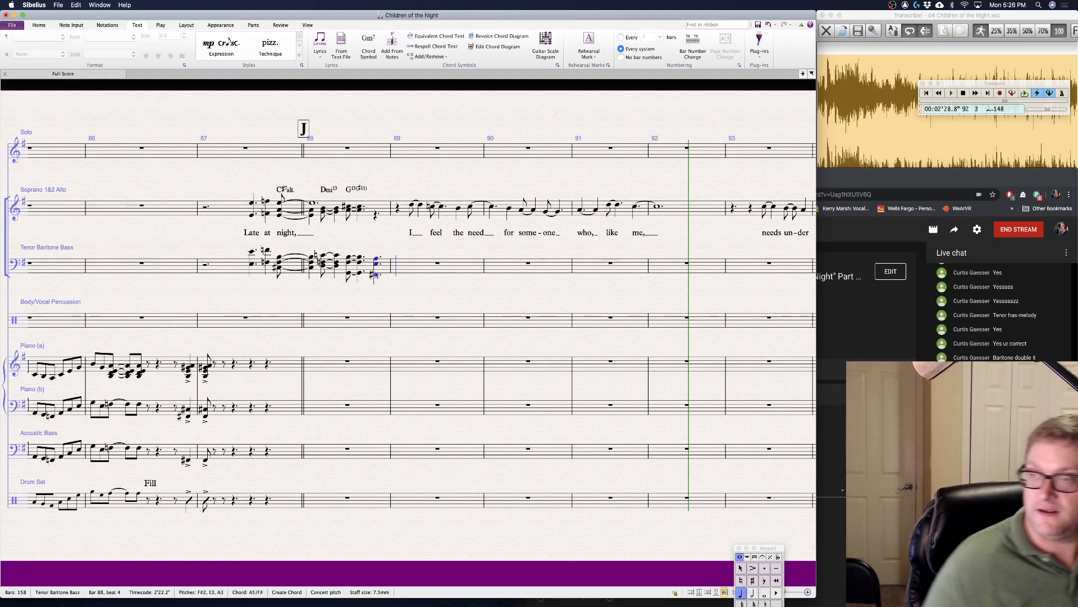
pyautogui.click(372, 237)
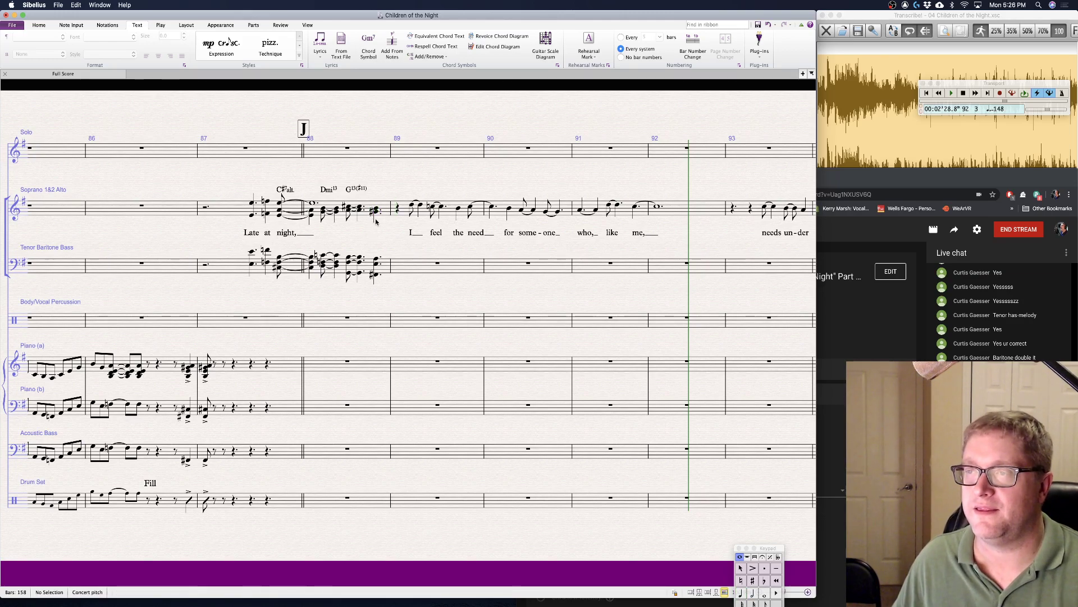
# - Add an F#mi11 chord symbol above the Soprano 1&2 Alto chord on beat 4 of bar 88
pyautogui.click(377, 210)
pyautogui.press('super+k')
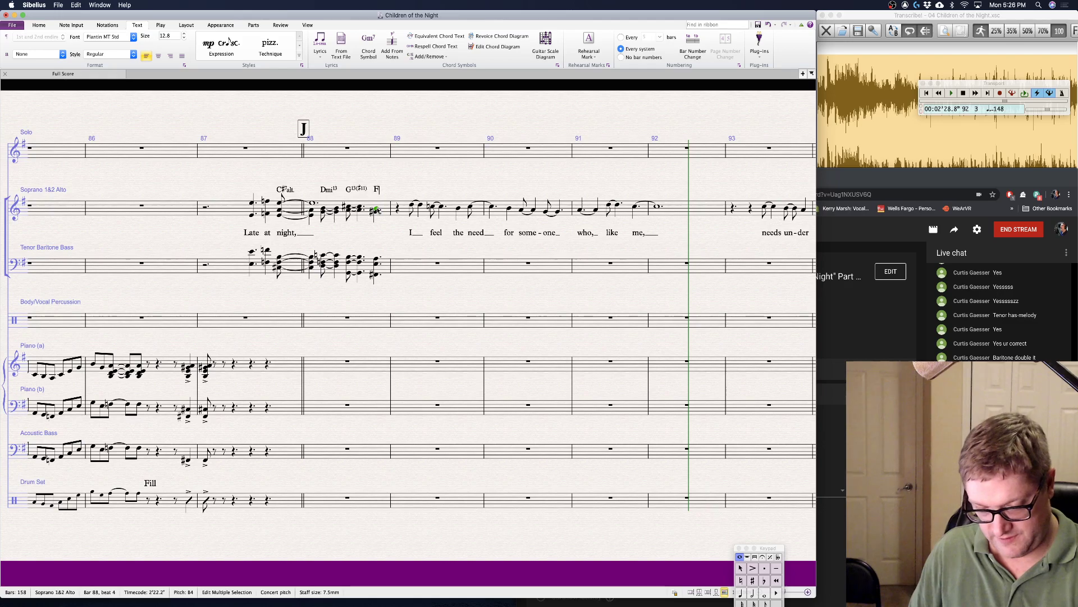
pyautogui.write('F#mi11')
pyautogui.press('Escape')
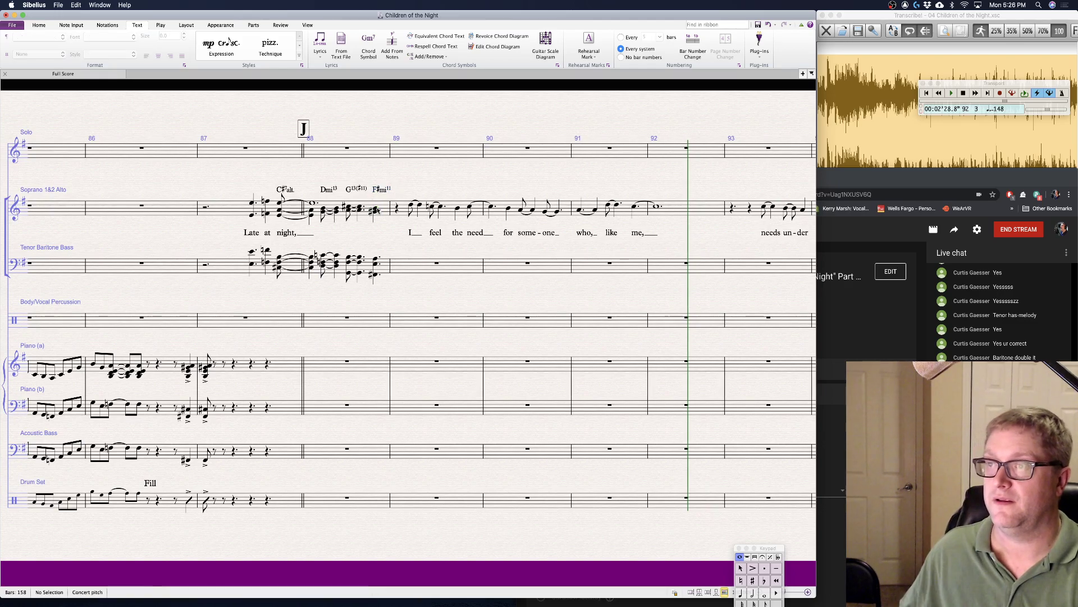
# - Play back the score from the "Late at night" pickup in bar 87 to check the new harmonies
pyautogui.click(252, 204)
pyautogui.press('space')
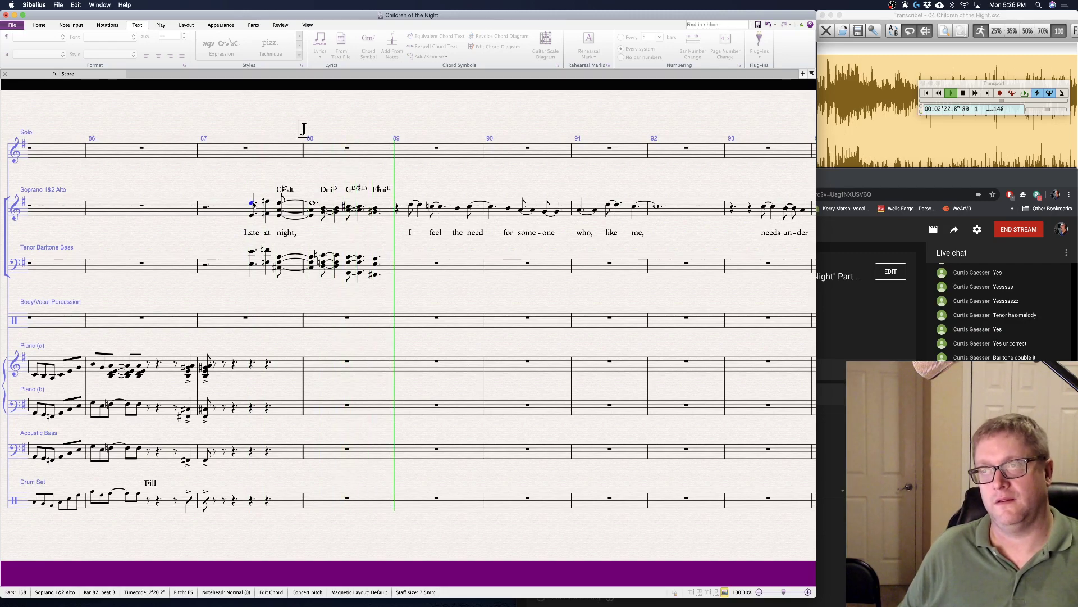
pyautogui.press('Escape')
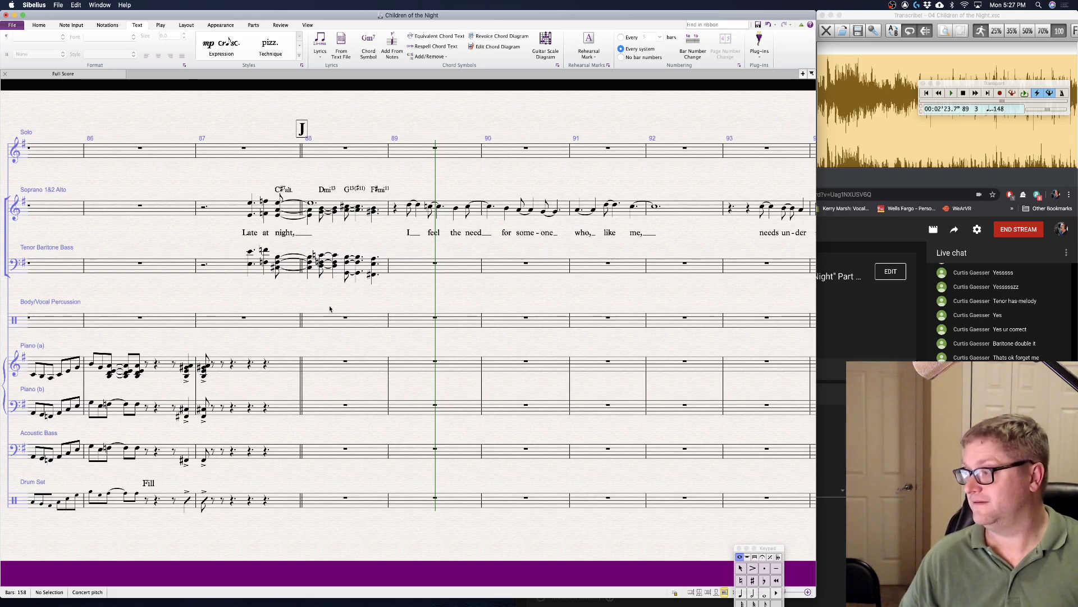
# - Clear the rests on beats 3 and 4 of bar 87 across the Piano, Acoustic Bass and Drum Set staves
pyautogui.hscroll(3, 330, 309)
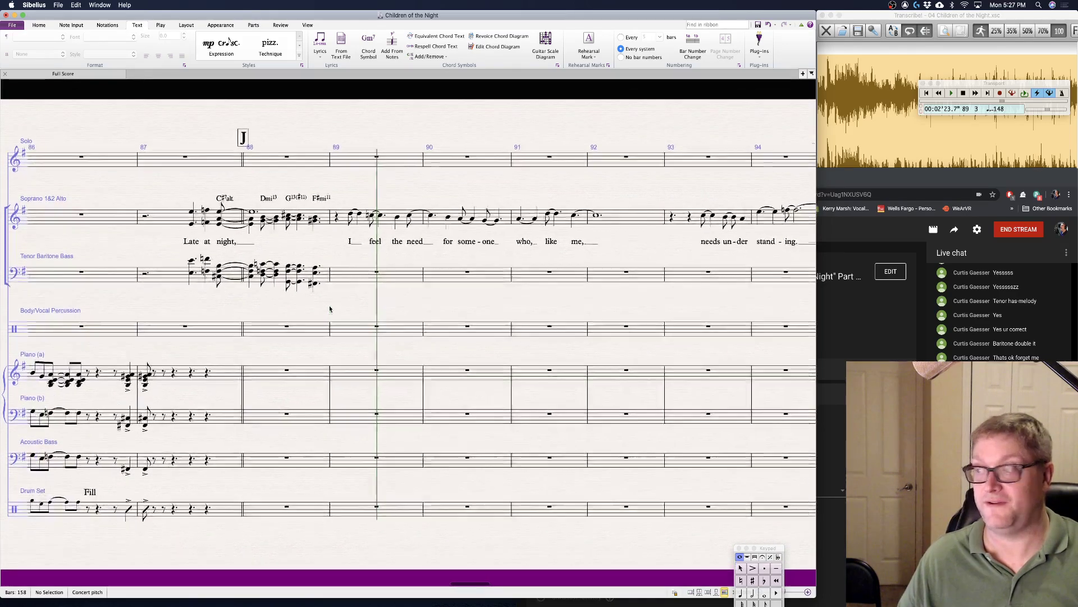
pyautogui.hscroll(2, 331, 309)
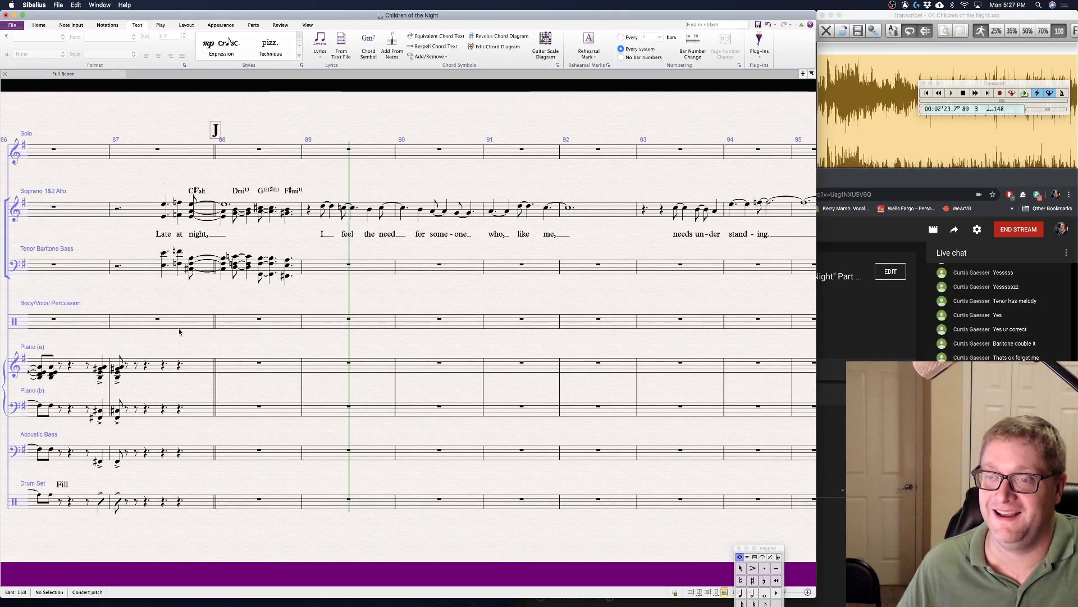
pyautogui.click(163, 365)
pyautogui.keyDown('shift'); pyautogui.click(178, 505); pyautogui.keyUp('shift')
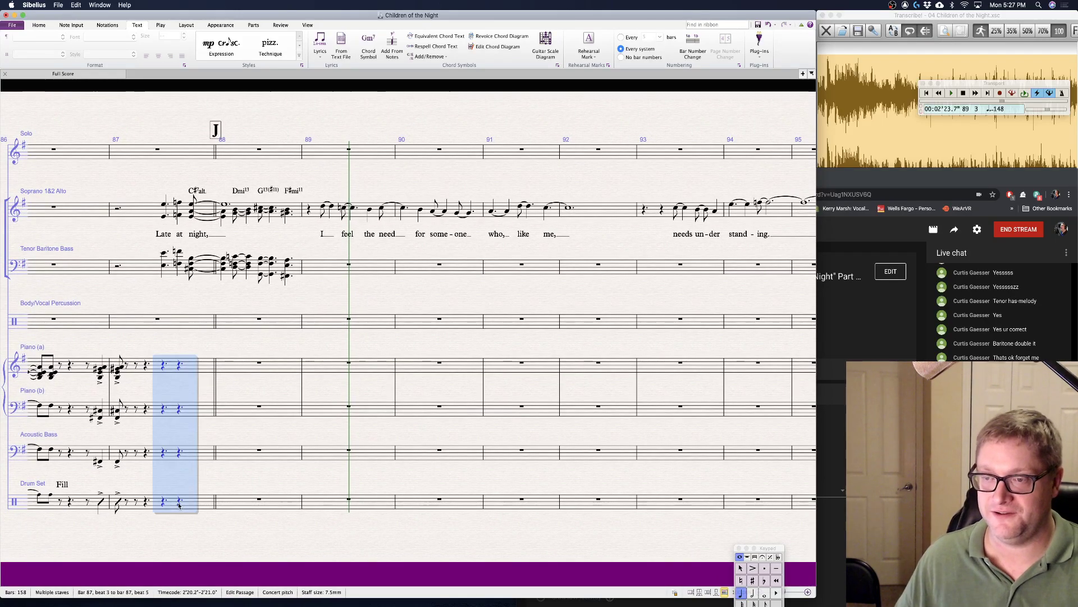
pyautogui.press('Delete')
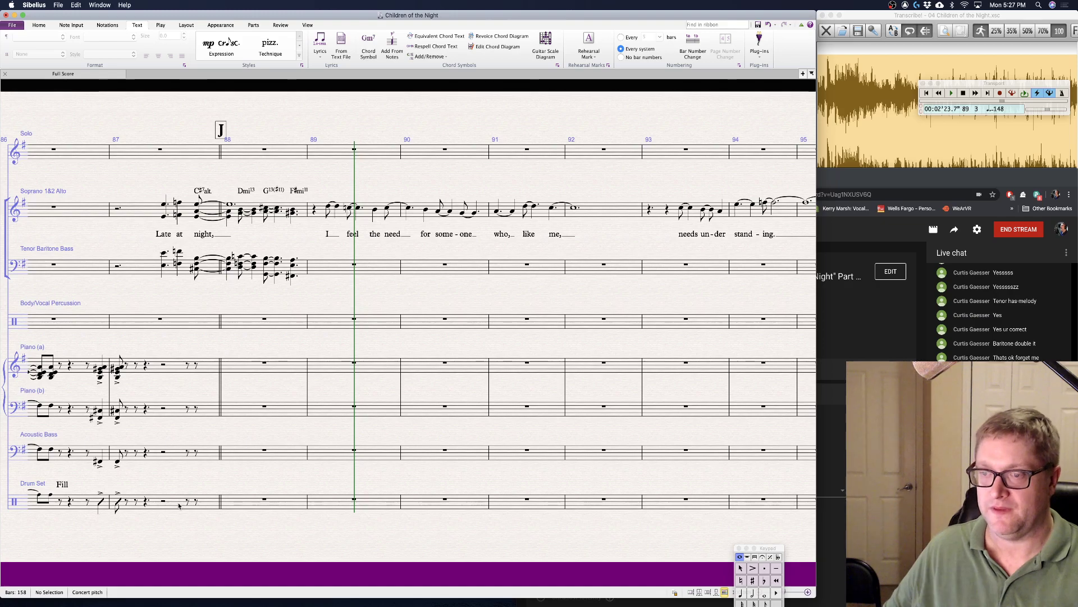
# - Try to merge the rests in the second half of bar 87 by deleting them across the Piano, Acoustic Bass and Drum Set staves
pyautogui.click(163, 366)
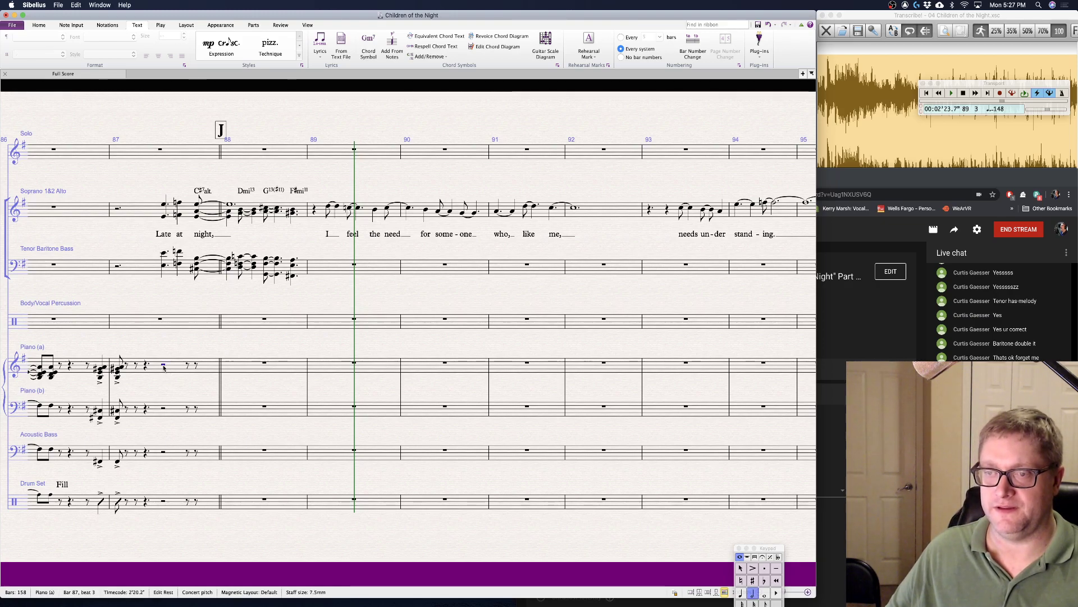
pyautogui.keyDown('shift'); pyautogui.click(164, 503); pyautogui.keyUp('shift')
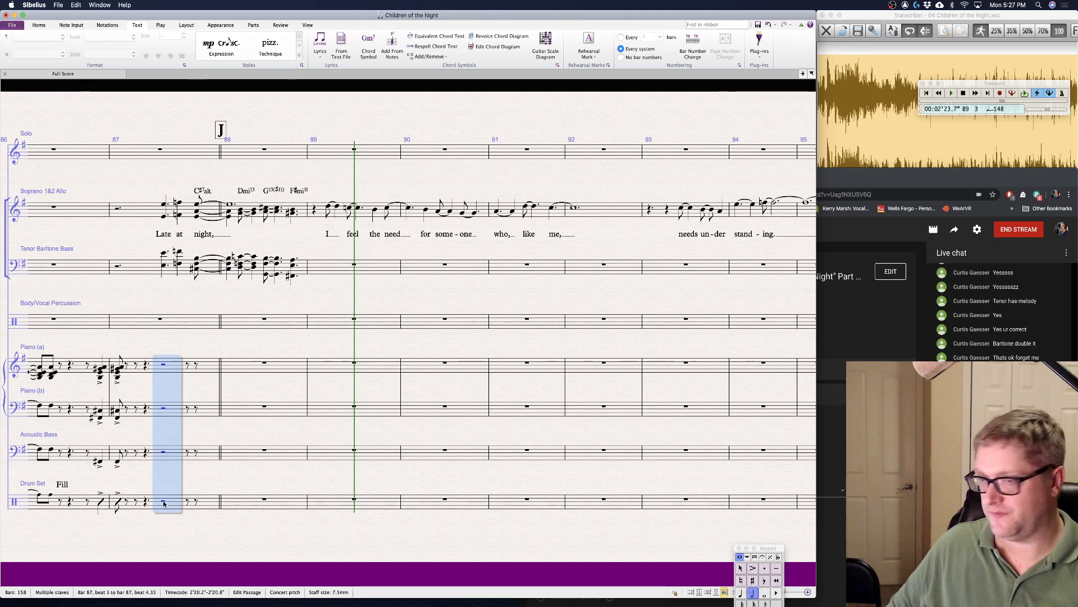
pyautogui.press('Delete')
pyautogui.hscroll(-3, 166, 376)
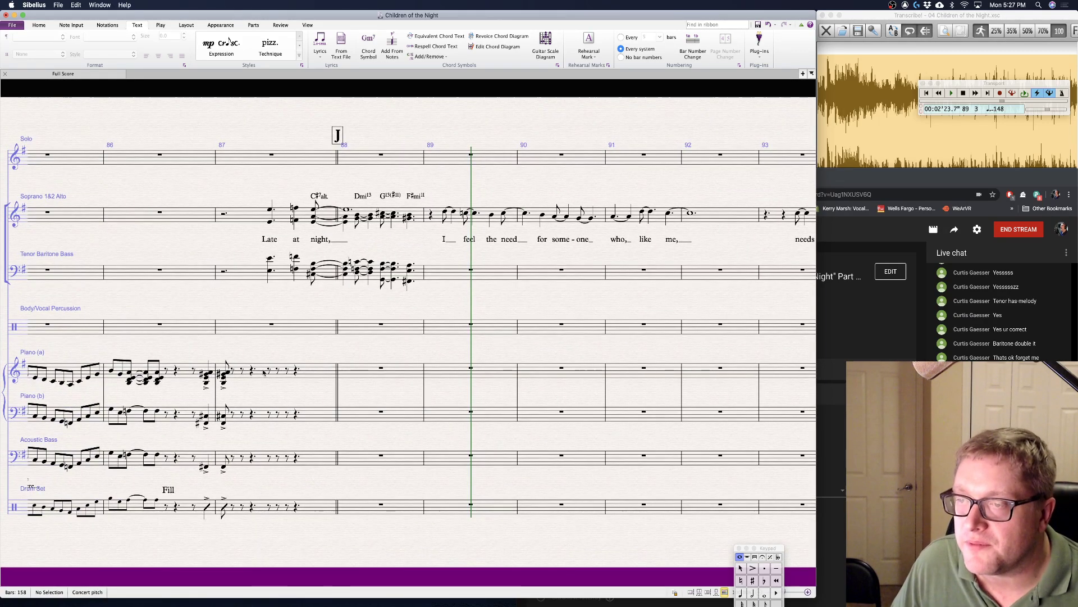
pyautogui.click(270, 370)
pyautogui.keyDown('shift'); pyautogui.click(297, 508); pyautogui.keyUp('shift')
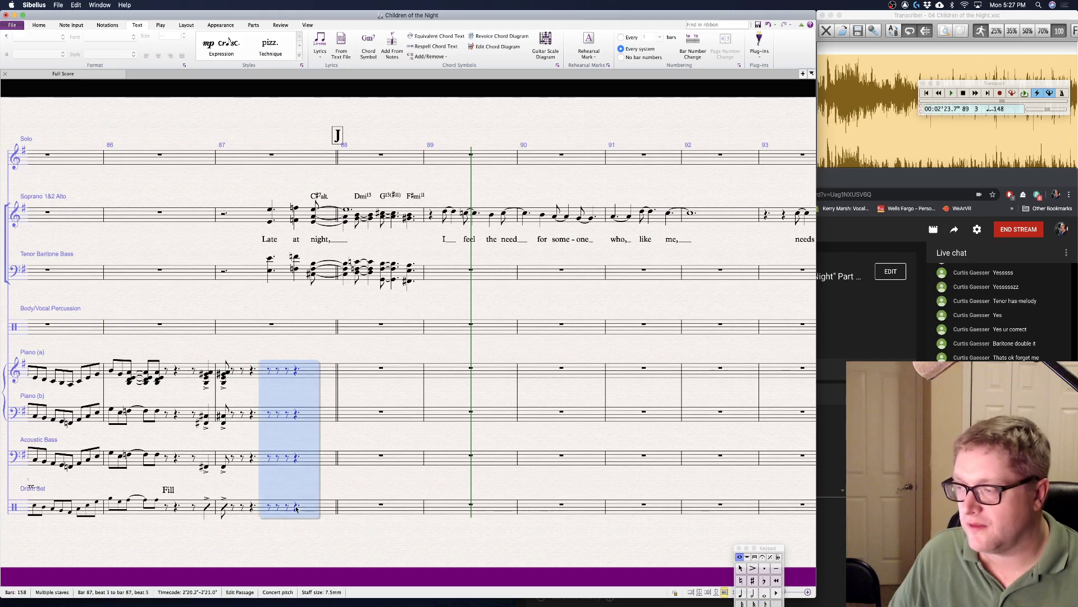
pyautogui.press('Delete')
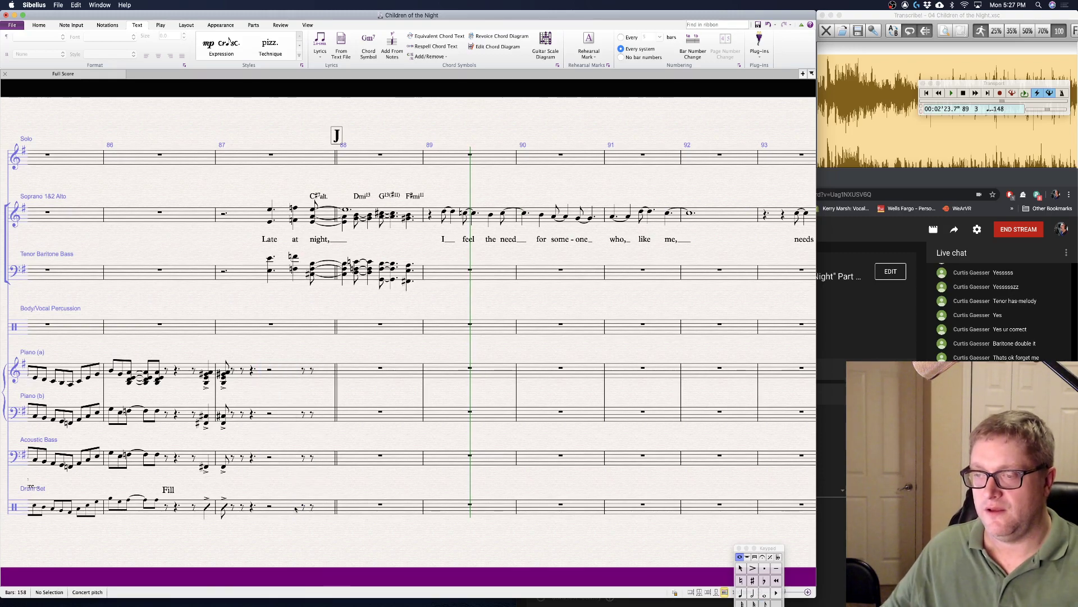
# - Make the second half of bar 87 a single dotted half rest in the Drum Set, Acoustic Bass and both Piano staves
pyautogui.click(270, 507)
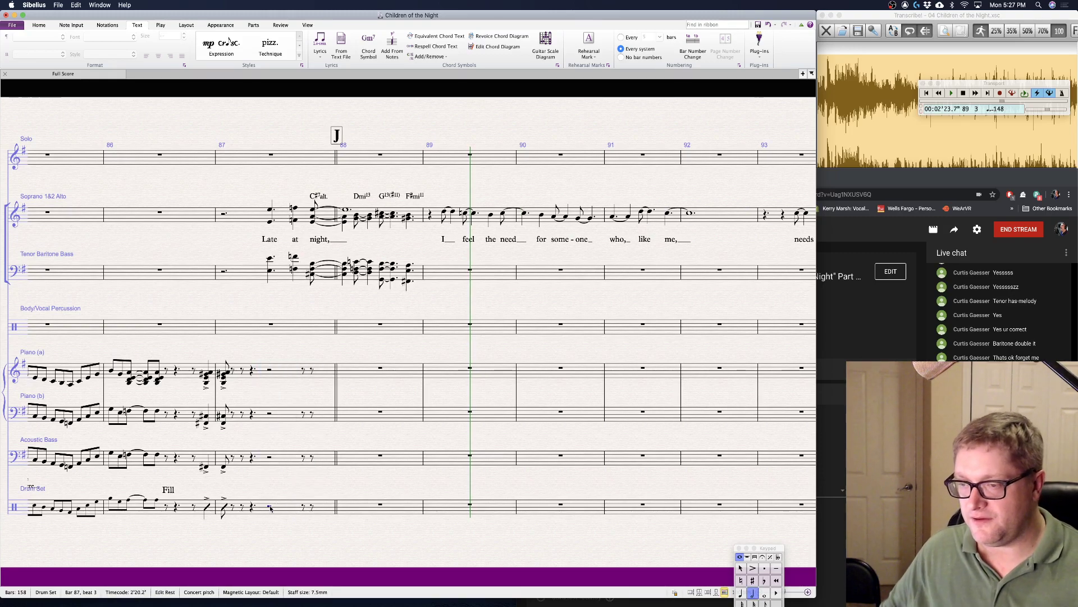
pyautogui.click(270, 457)
pyautogui.keyDown('shift'); pyautogui.click(270, 370); pyautogui.keyUp('shift')
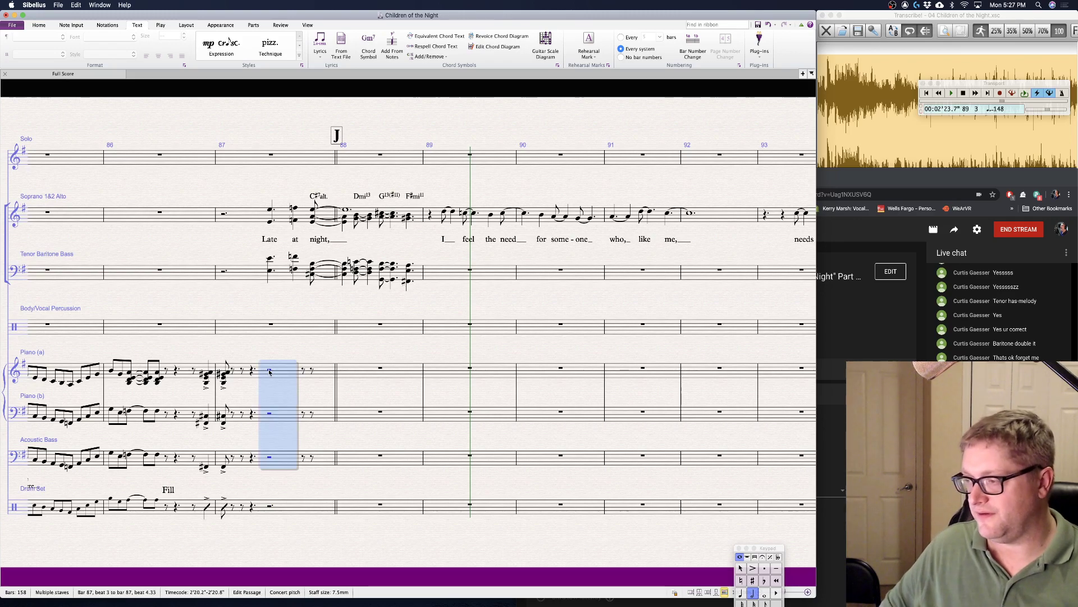
pyautogui.click(270, 370)
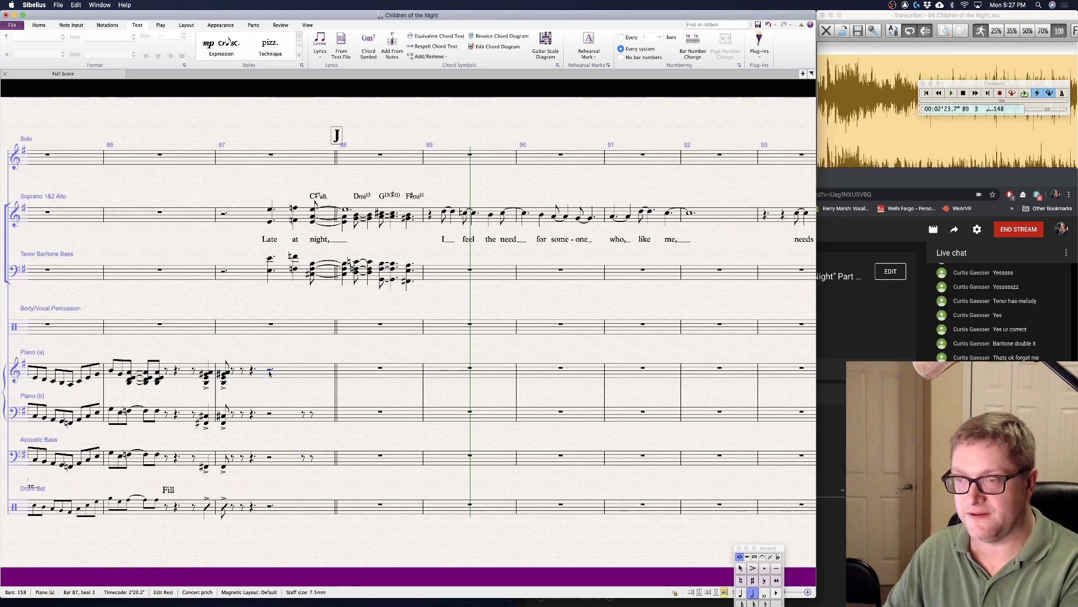
pyautogui.click(270, 413)
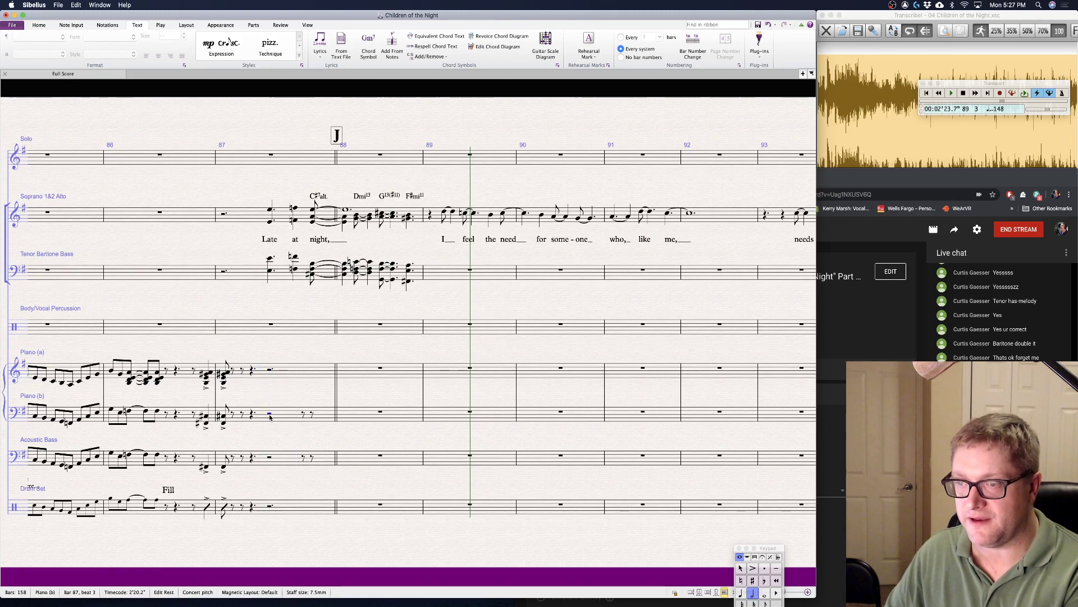
pyautogui.keyDown('super'); pyautogui.click(270, 458); pyautogui.keyUp('super')
pyautogui.press('Escape')
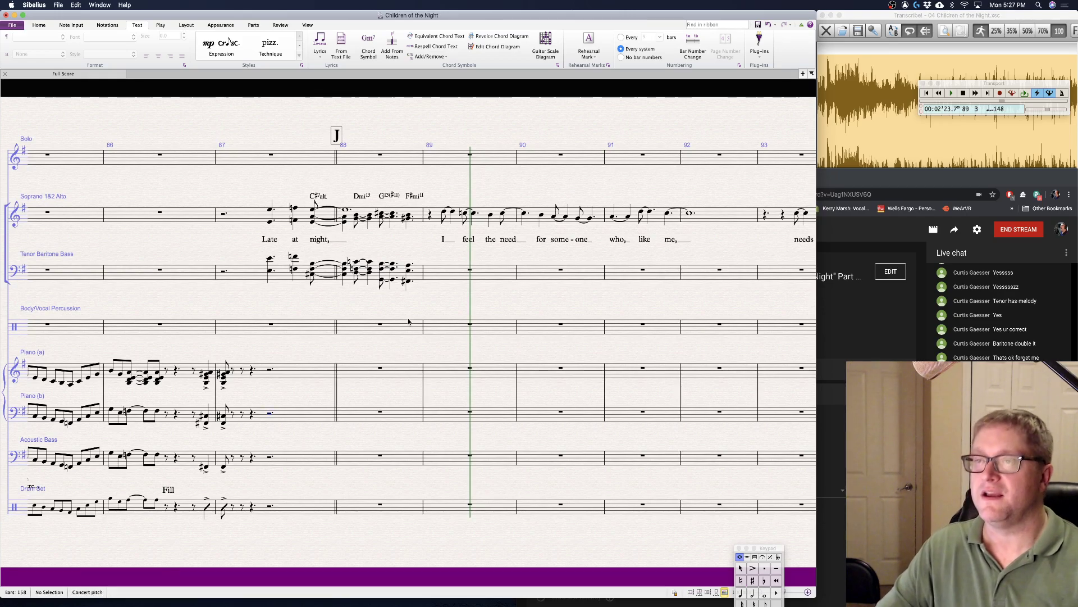
# - Play back the score from the "Late at night" pickup in bar 78 through rehearsal mark J
pyautogui.hscroll(-10, 394, 357)
pyautogui.hscroll(-10, 408, 321)
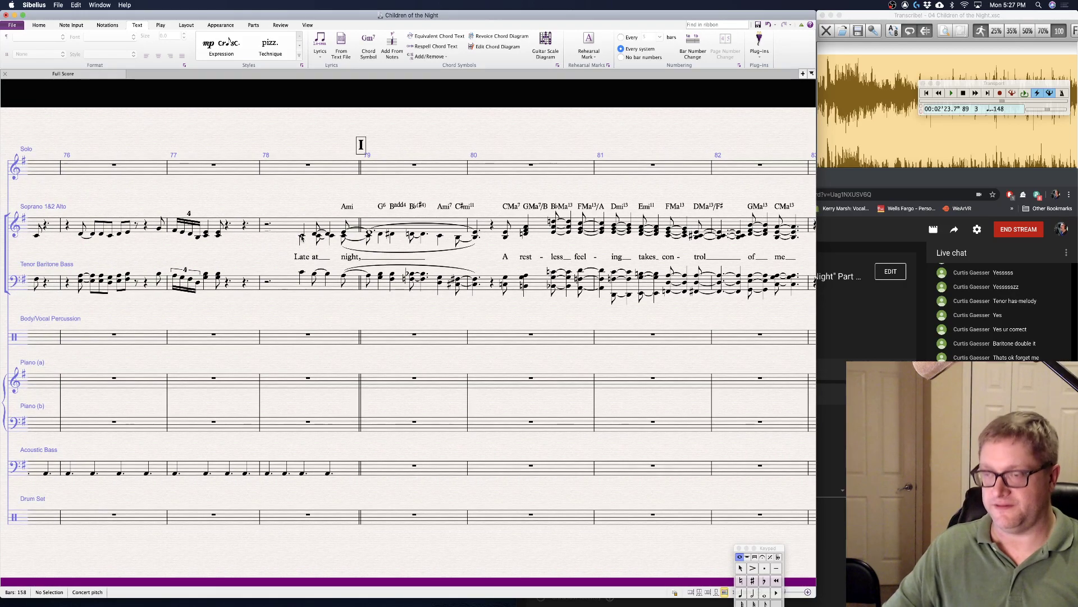
pyautogui.click(301, 237)
pyautogui.press('space')
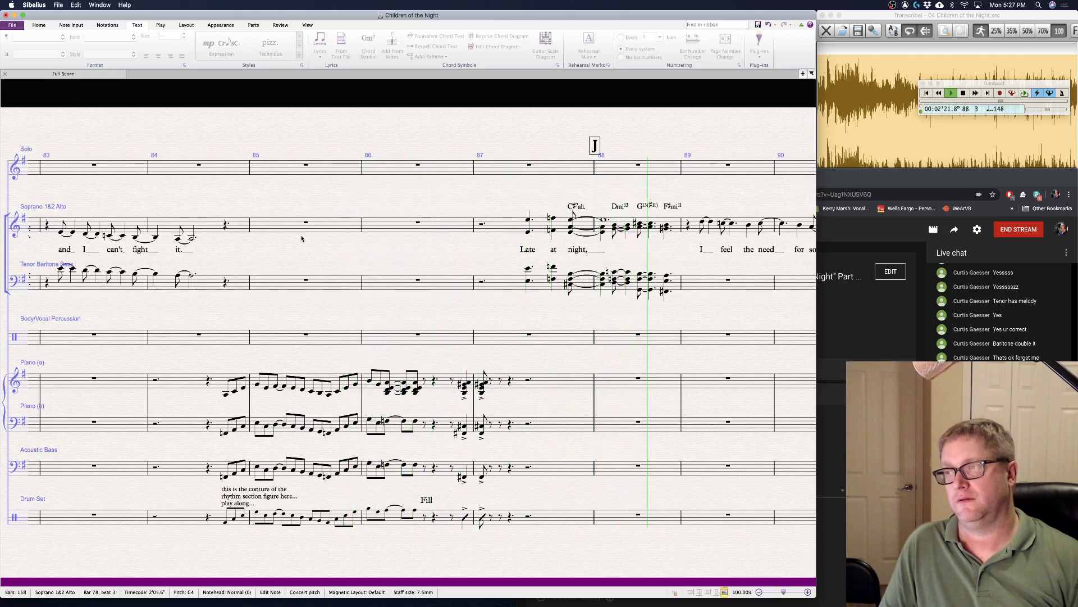
pyautogui.press('space')
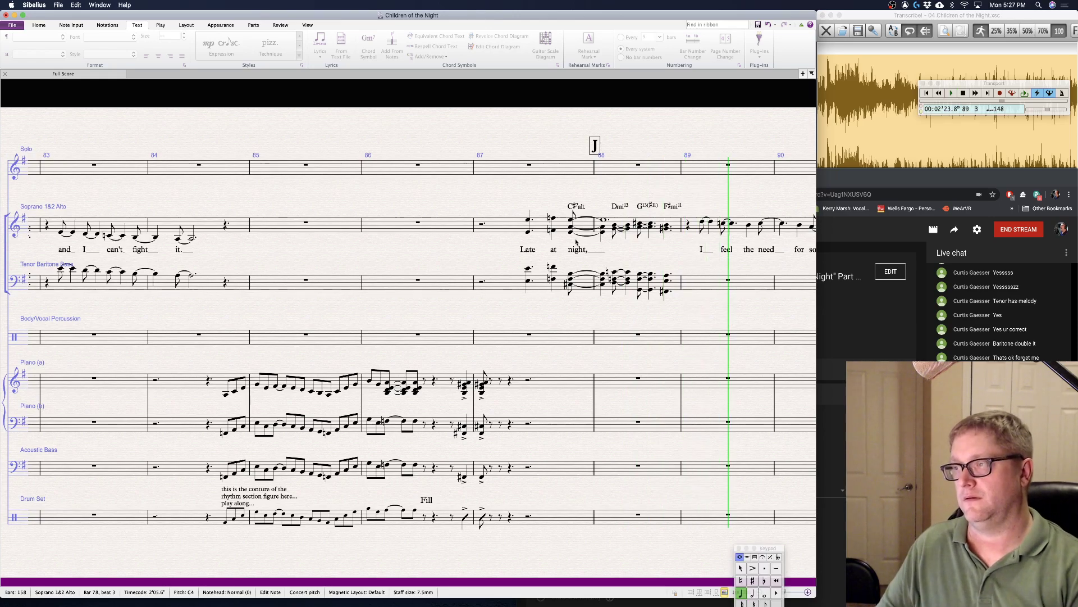
# - Slur the Soprano 1&2 Alto upper voice from "night" in bar 87 into bar 88, removing the separate lower-voice slur in bar 88
pyautogui.hscroll(6, 480, 290)
pyautogui.hscroll(1, 480, 289)
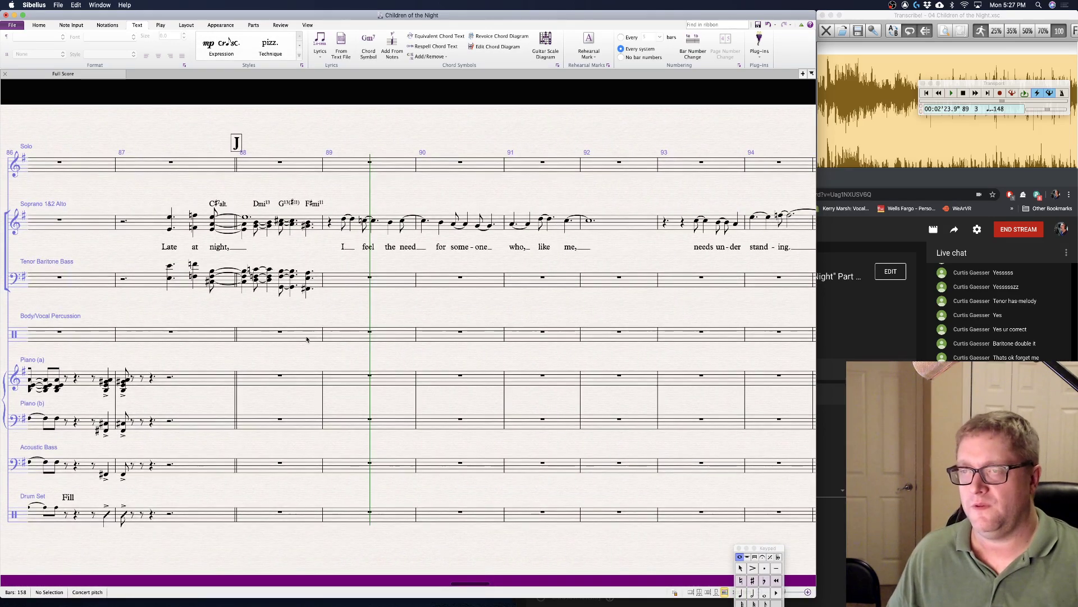
pyautogui.click(213, 229)
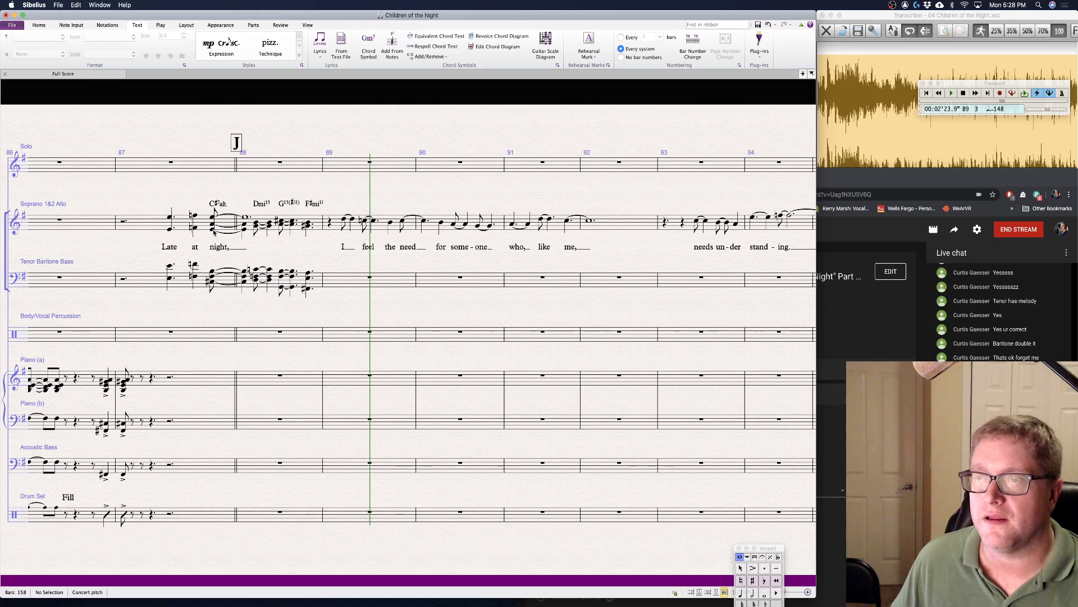
pyautogui.keyDown('shift'); pyautogui.click(308, 227); pyautogui.keyUp('shift')
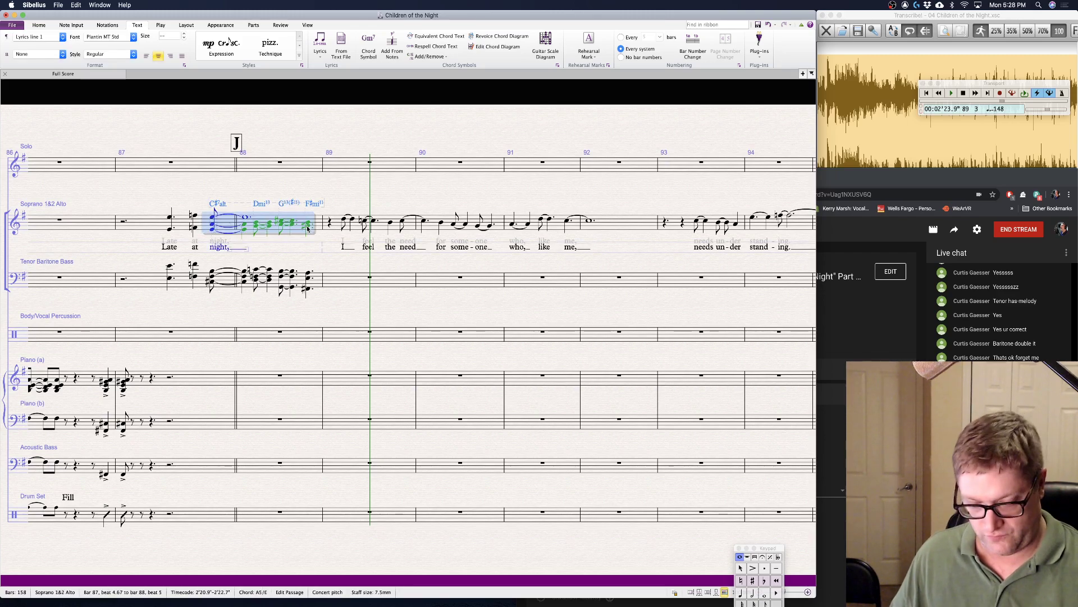
pyautogui.press('s')
pyautogui.moveTo(242, 238); pyautogui.dragTo(232, 250)
pyautogui.press('super+z')
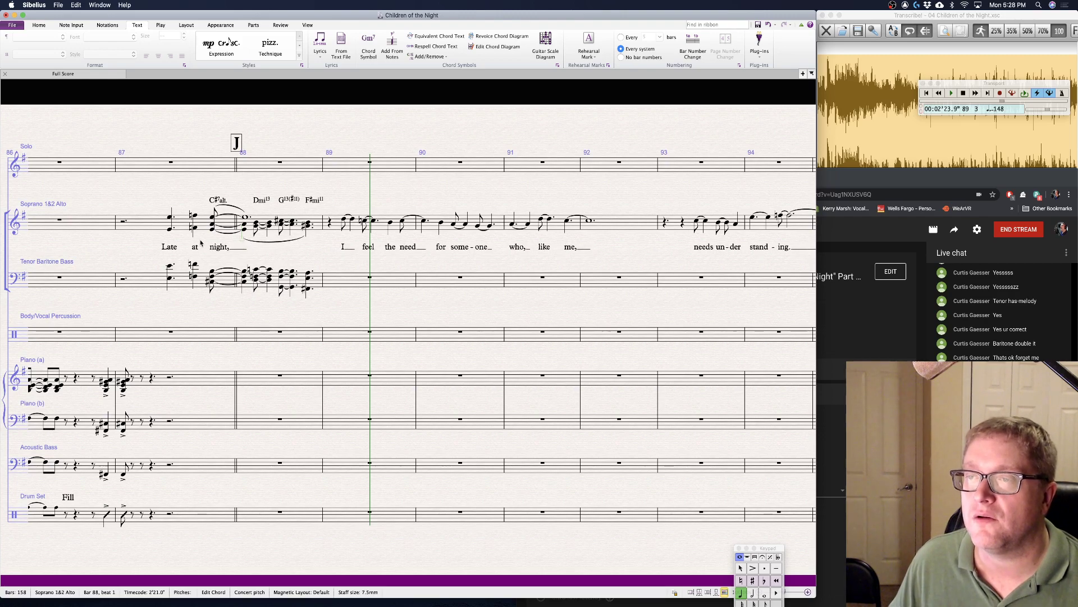
pyautogui.click(270, 243)
pyautogui.press('Delete')
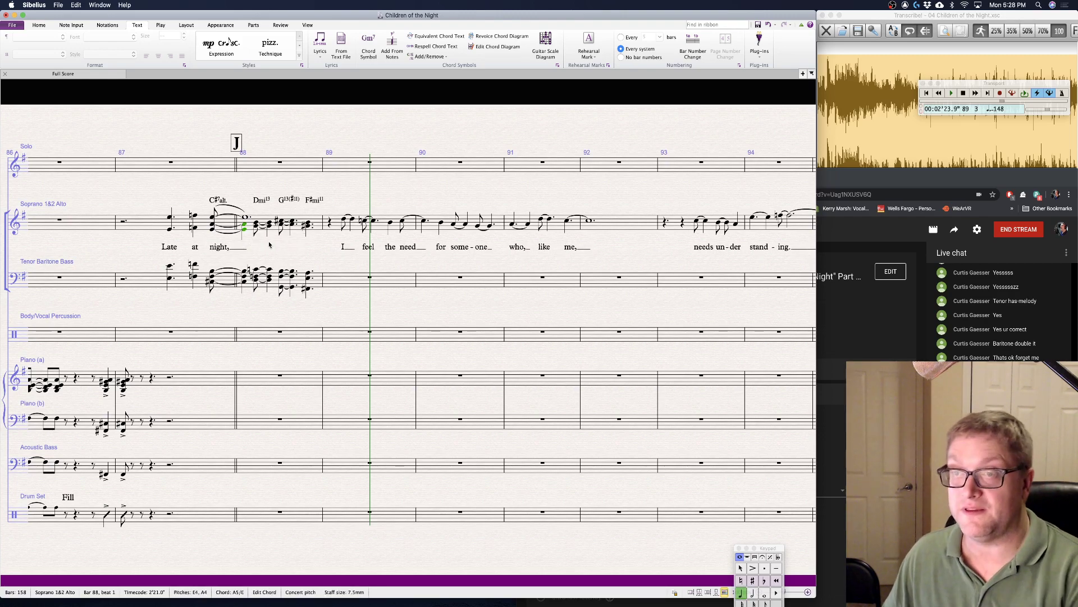
# - Move the lower Soprano 1&2 Alto notes on "Late at night" in bar 87 to voice 2 and hide the voice 2 rests before them
pyautogui.click(212, 228)
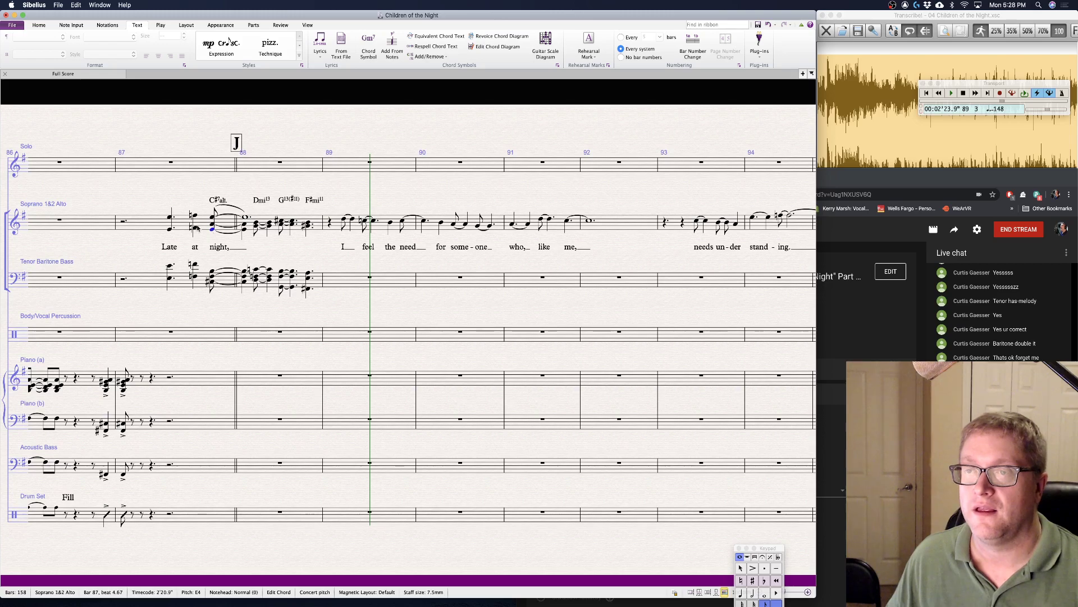
pyautogui.keyDown('super'); pyautogui.click(194, 227); pyautogui.keyUp('super')
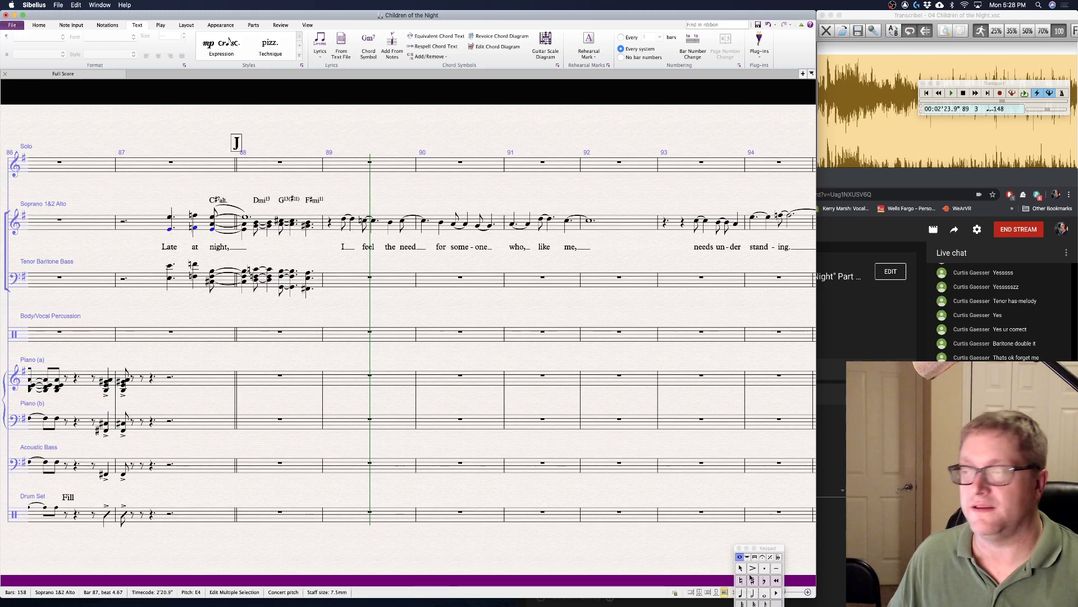
pyautogui.hotkey('alt', '2')
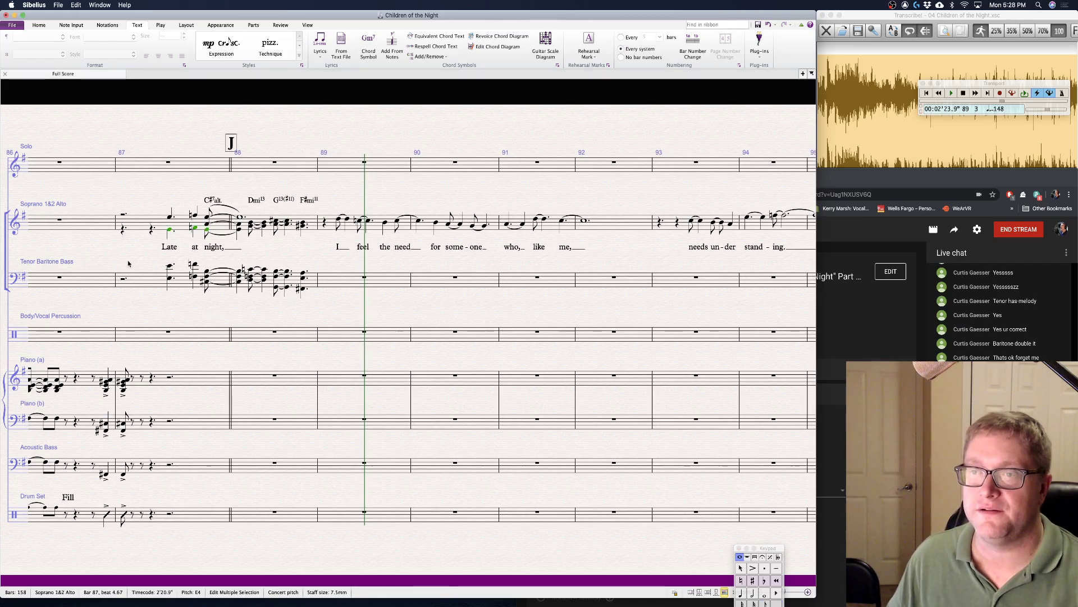
pyautogui.click(124, 231)
pyautogui.press('Delete')
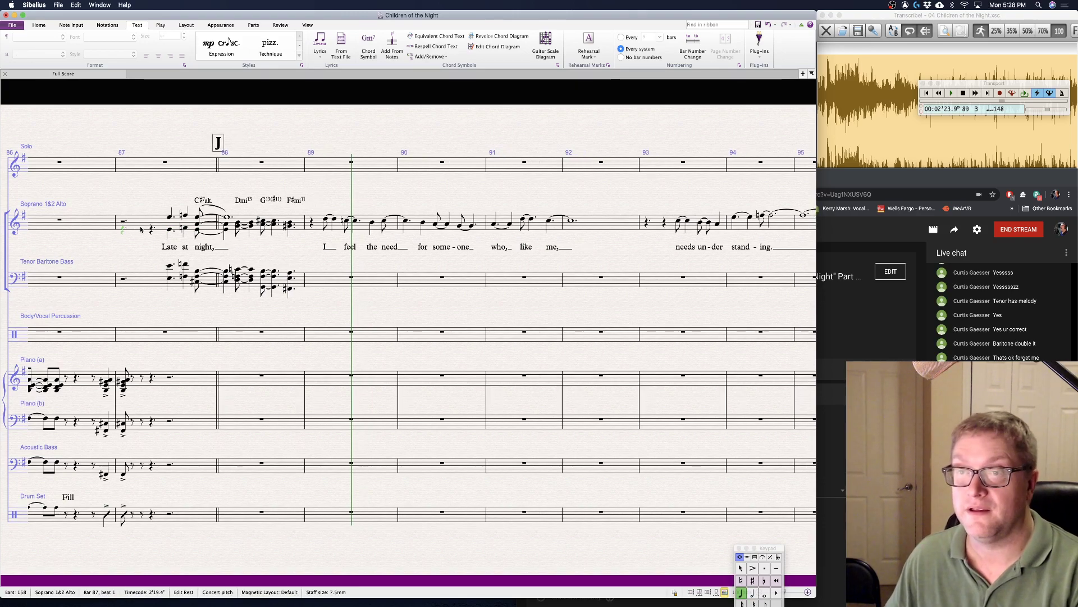
pyautogui.click(151, 230)
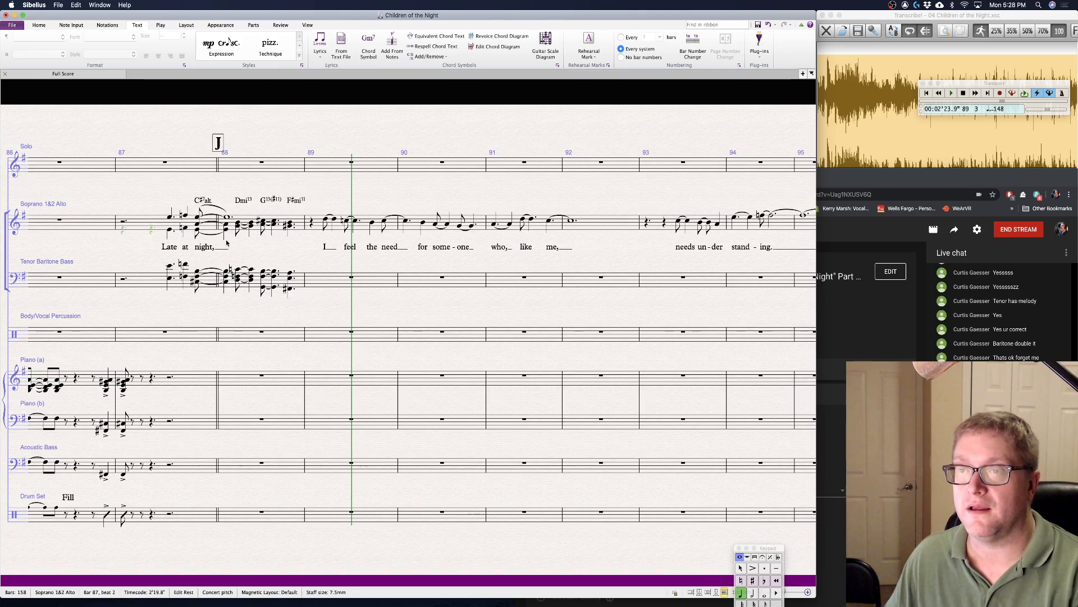
# - Slur the lower Soprano 1&2 Alto voice and the Tenor Baritone Bass chords from "night" in bar 87 to the end of bar 88
pyautogui.click(197, 231)
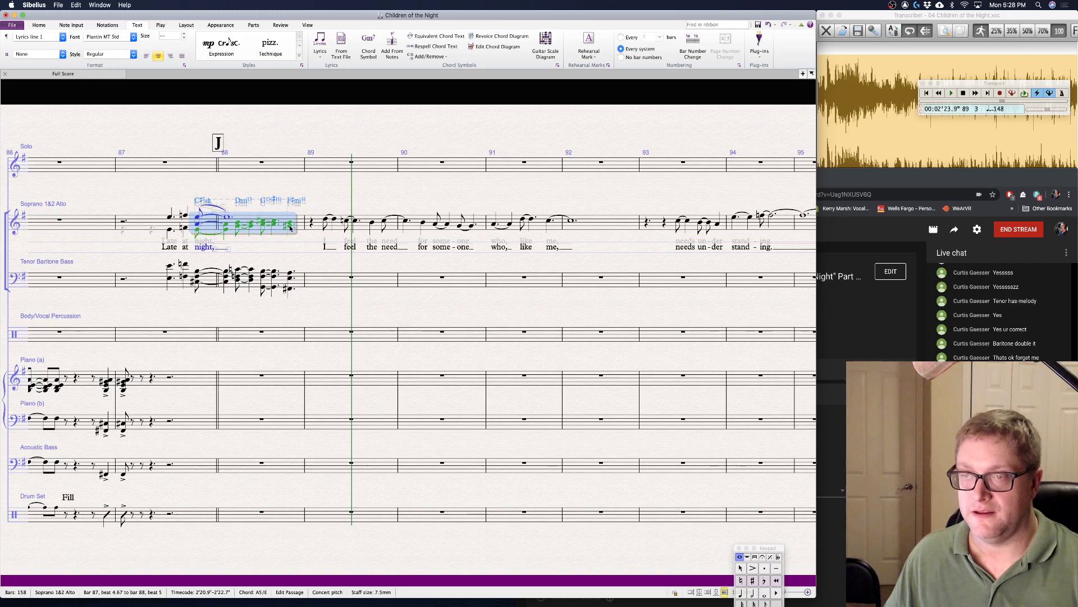
pyautogui.press('s')
pyautogui.press('Escape')
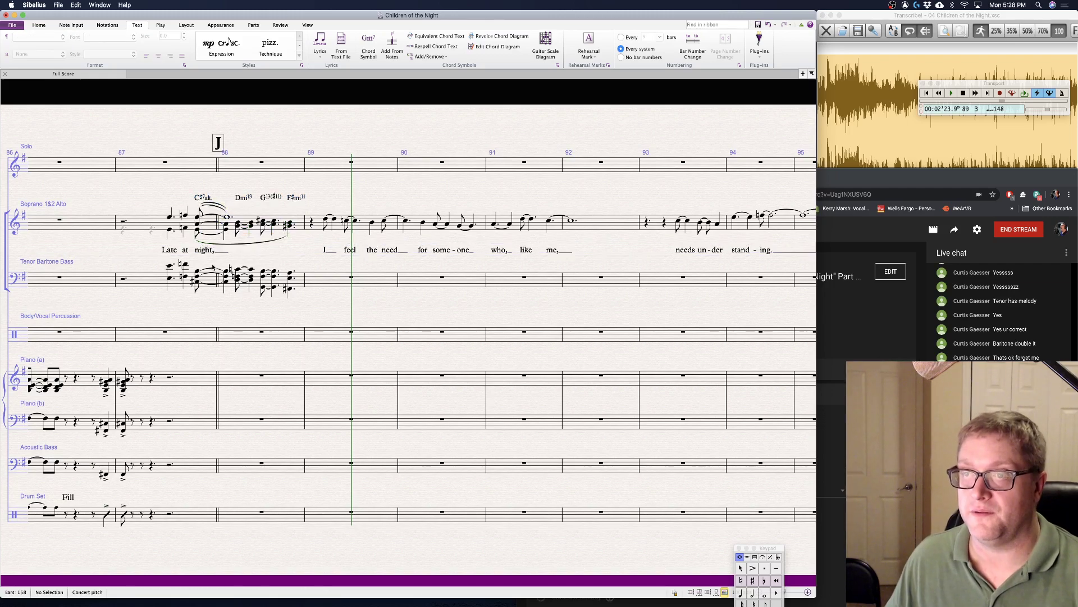
pyautogui.click(197, 272)
pyautogui.keyDown('shift'); pyautogui.click(296, 272); pyautogui.keyUp('shift')
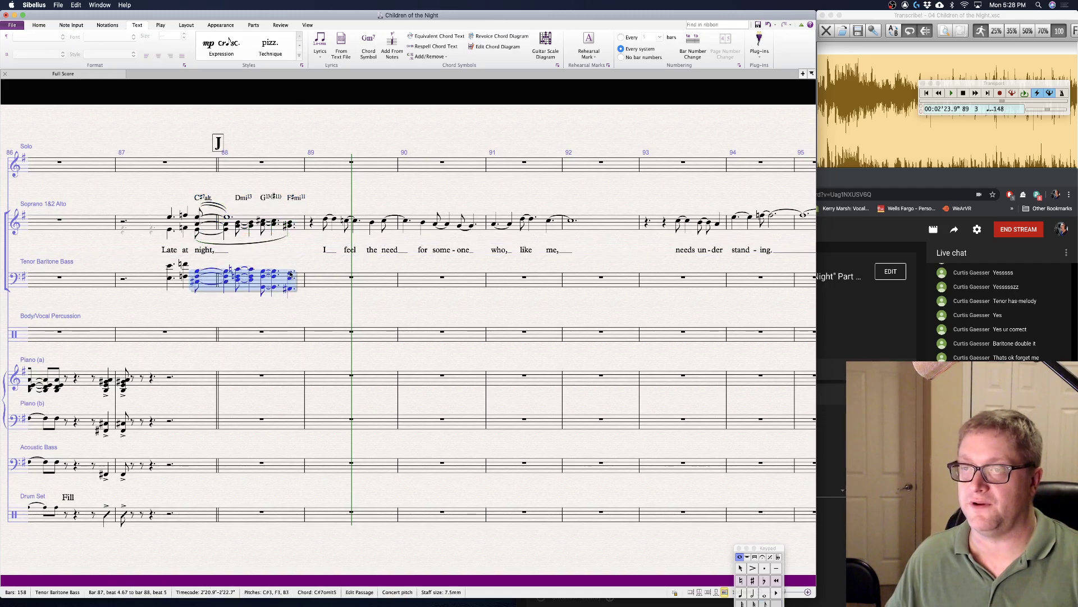
pyautogui.press('s')
pyautogui.press('Escape')
# - Extend the lyric line after "night," to the last chord of bar 88
pyautogui.click(225, 251)
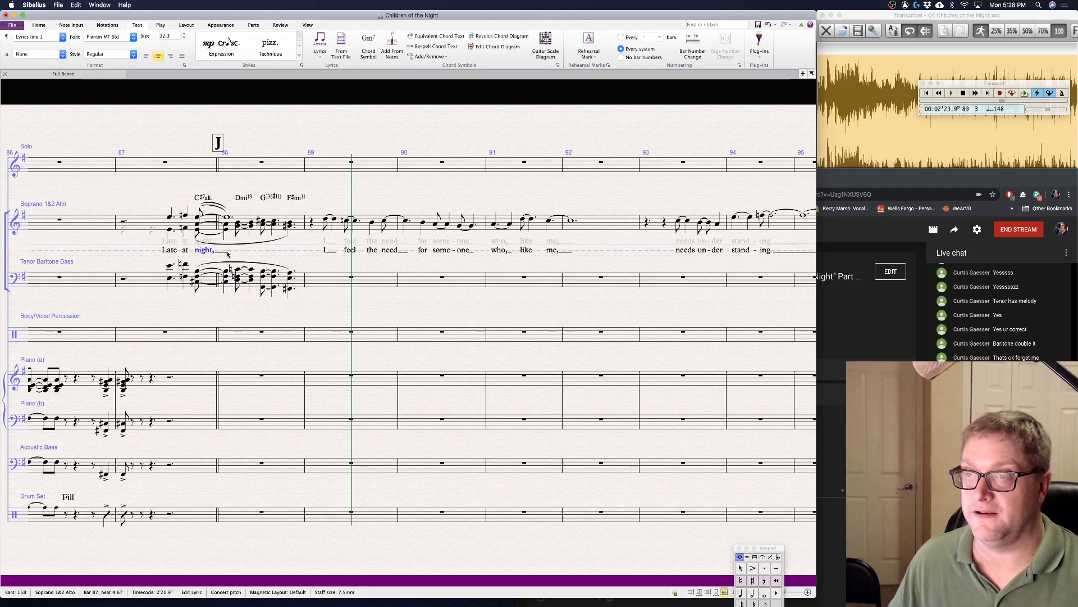
pyautogui.press('Return')
pyautogui.press('Escape')
pyautogui.press('Escape')
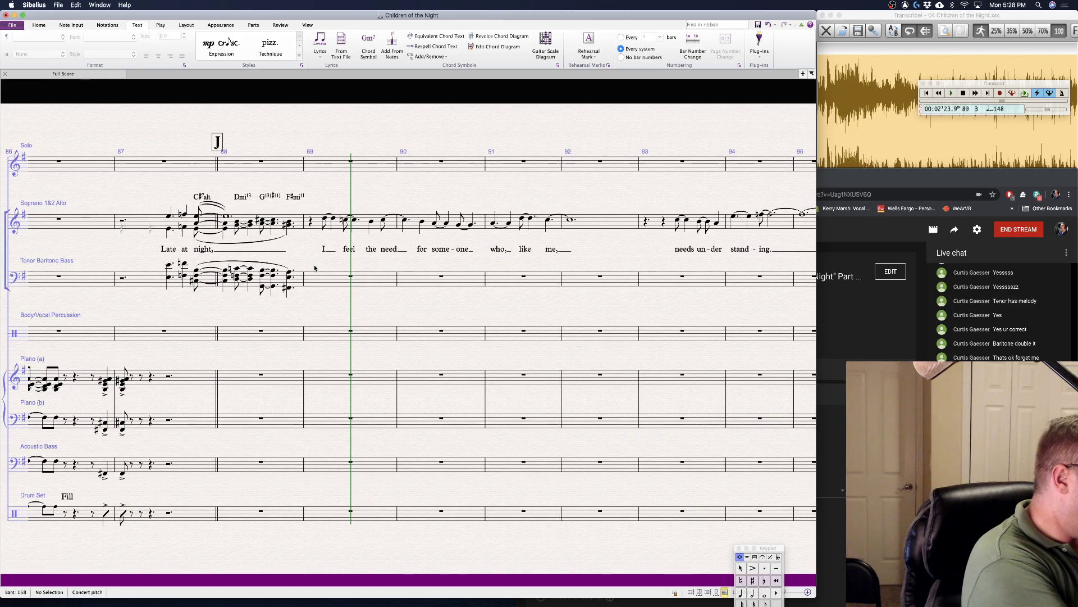
# - Start the Tenor Baritone Bass line in bar 89 with a quarter rest and an eighth-note F2 tied to a quarter note
pyautogui.click(315, 279)
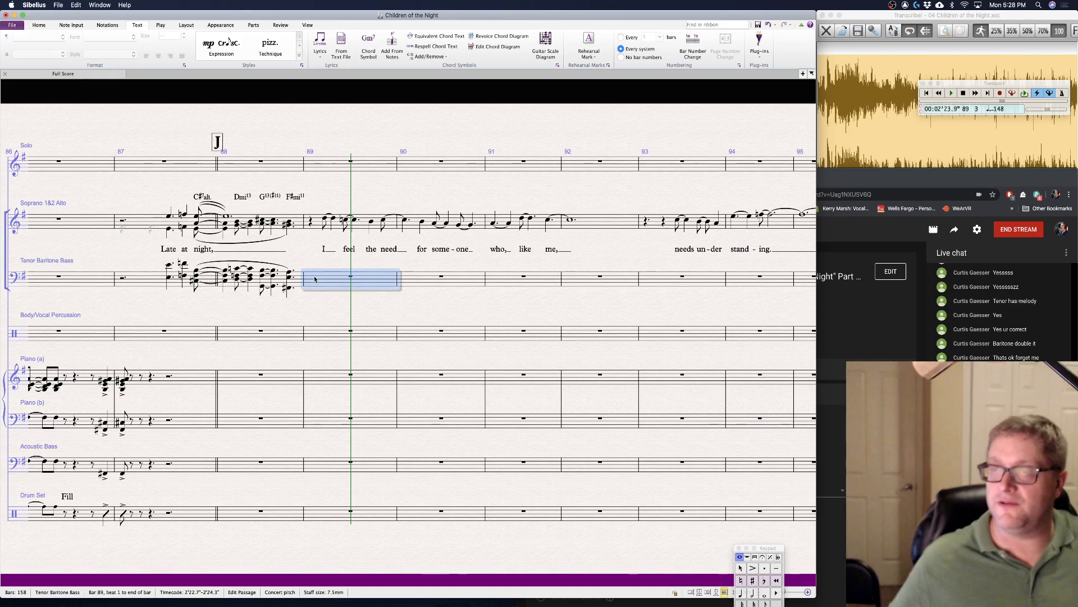
pyautogui.press('n')
pyautogui.press('0')
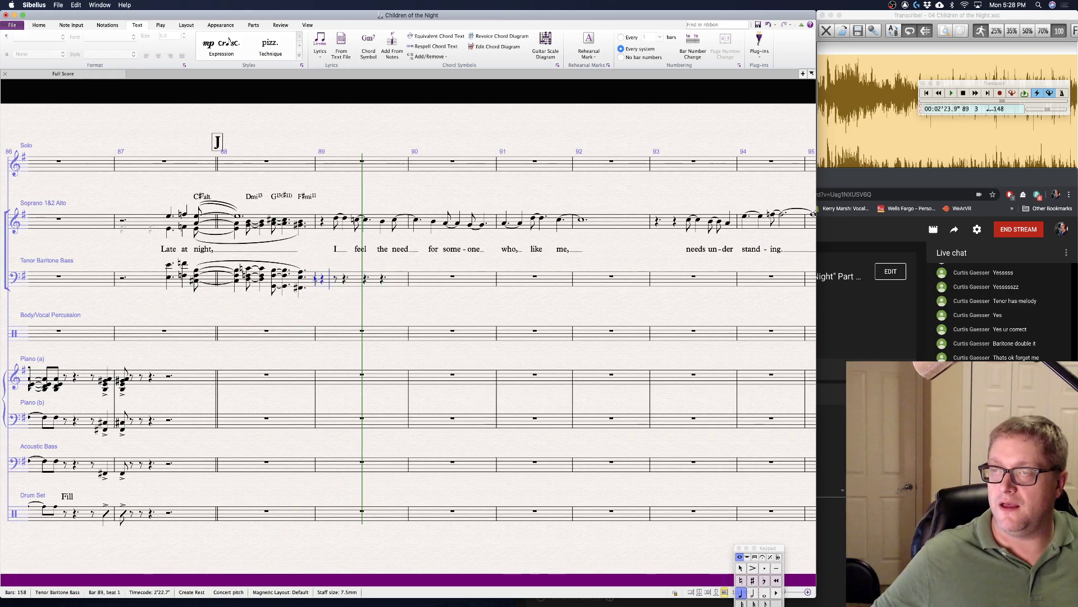
pyautogui.press('3')
pyautogui.press('f')
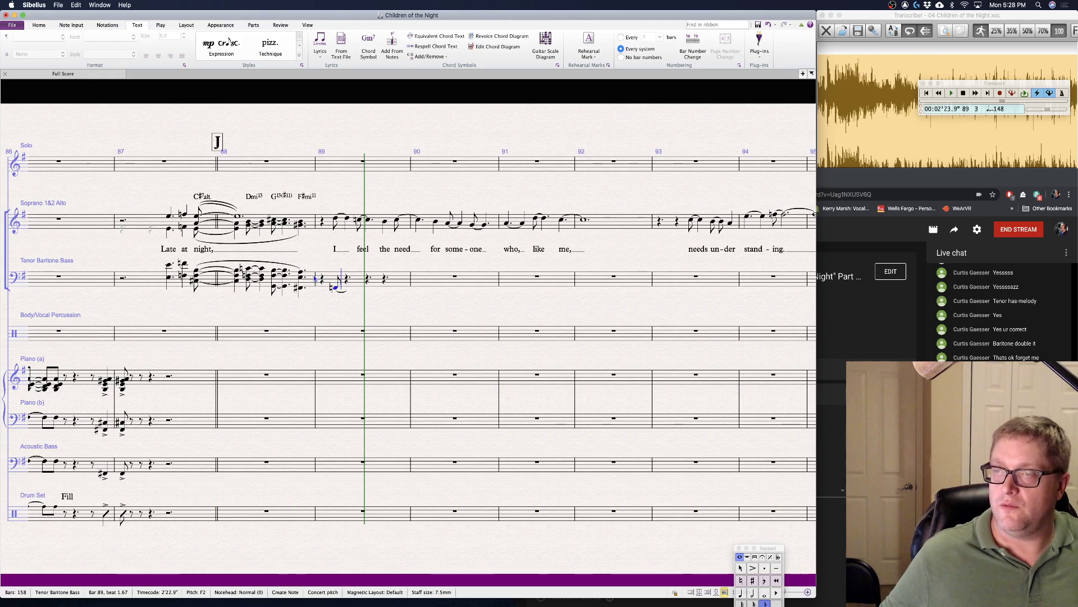
pyautogui.press('4')
pyautogui.press('f')
# - Continue the Tenor Baritone Bass line in bar 89 with an eighth-note E2 tied into beat 3
pyautogui.press('3')
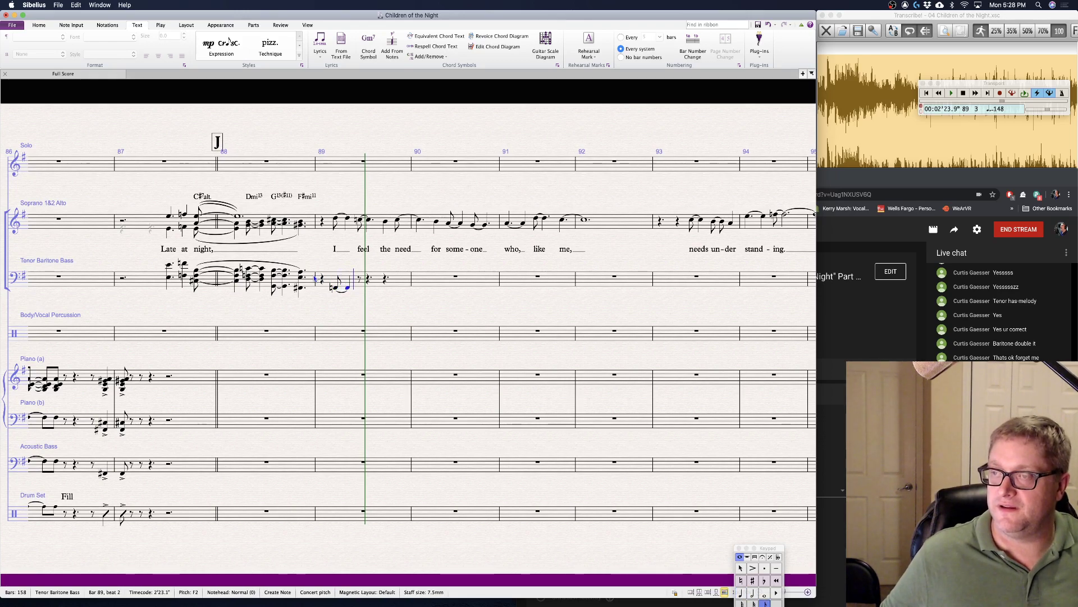
pyautogui.press('e')
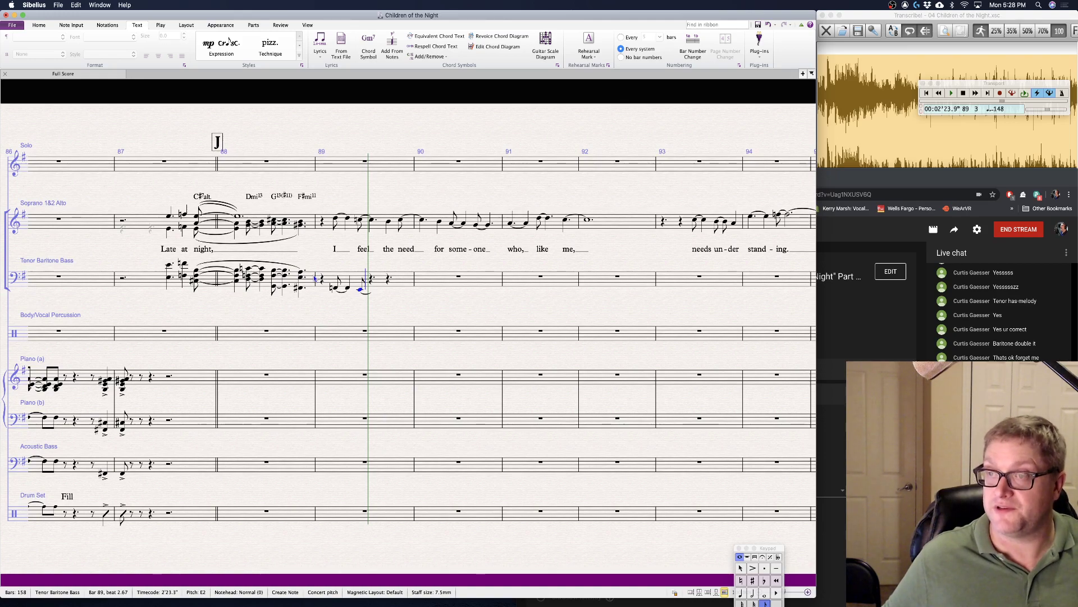
pyautogui.press('4')
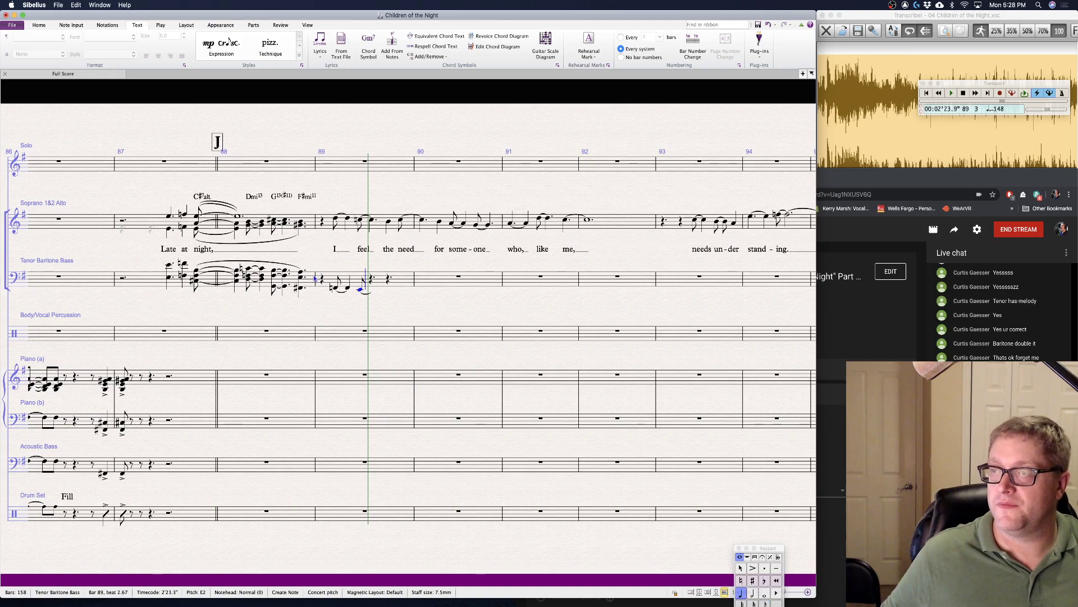
pyautogui.press('e')
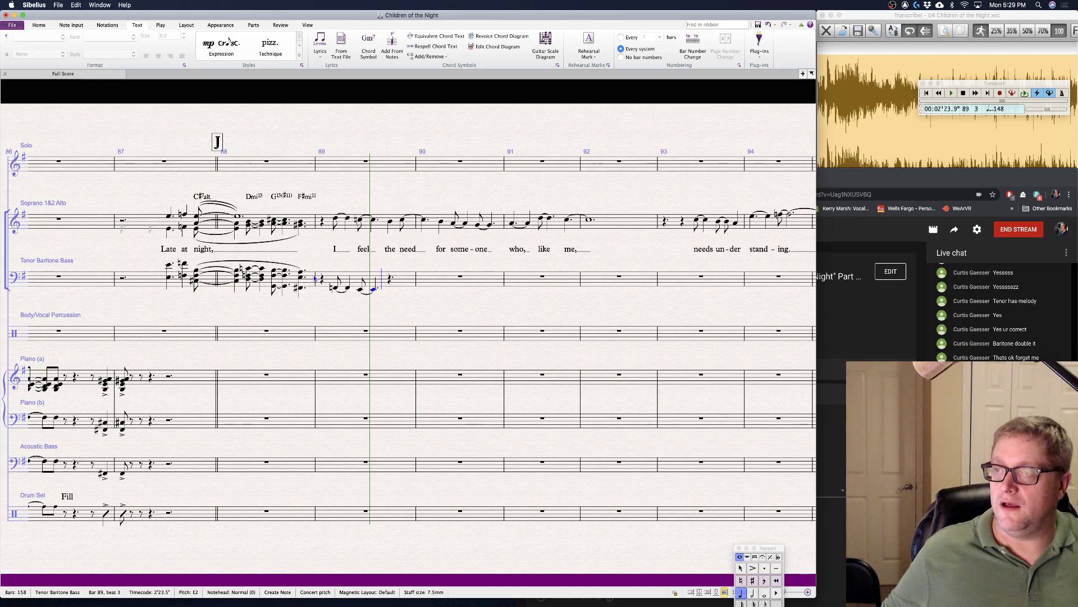
# - Finish Tenor Baritone Bass bar 89 with A2 on beat 4 and an eighth-note Bb2 tied into bar 90
pyautogui.press('a')
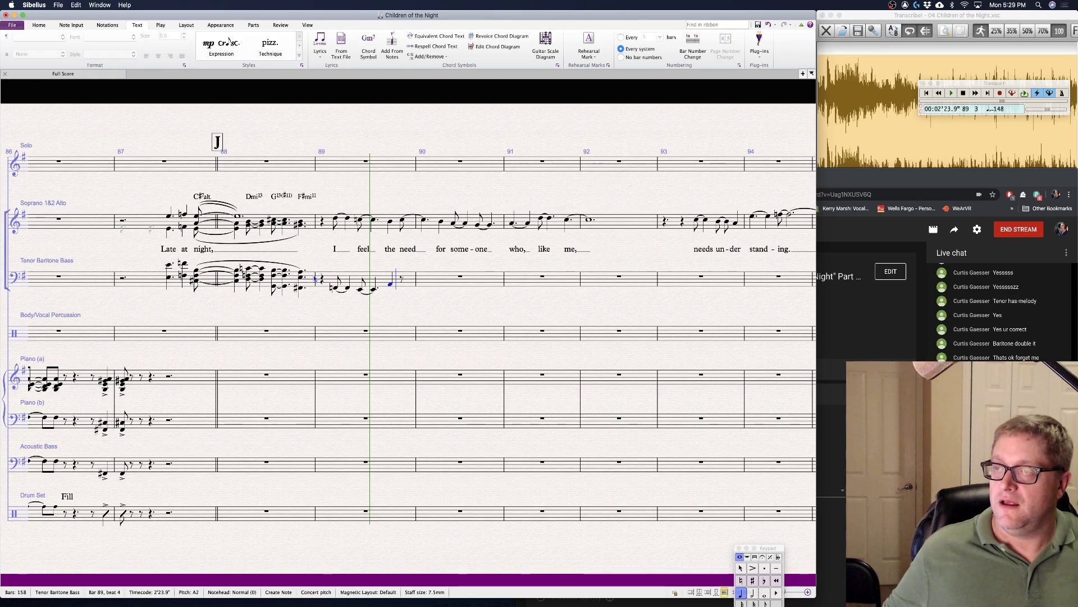
pyautogui.press('d')
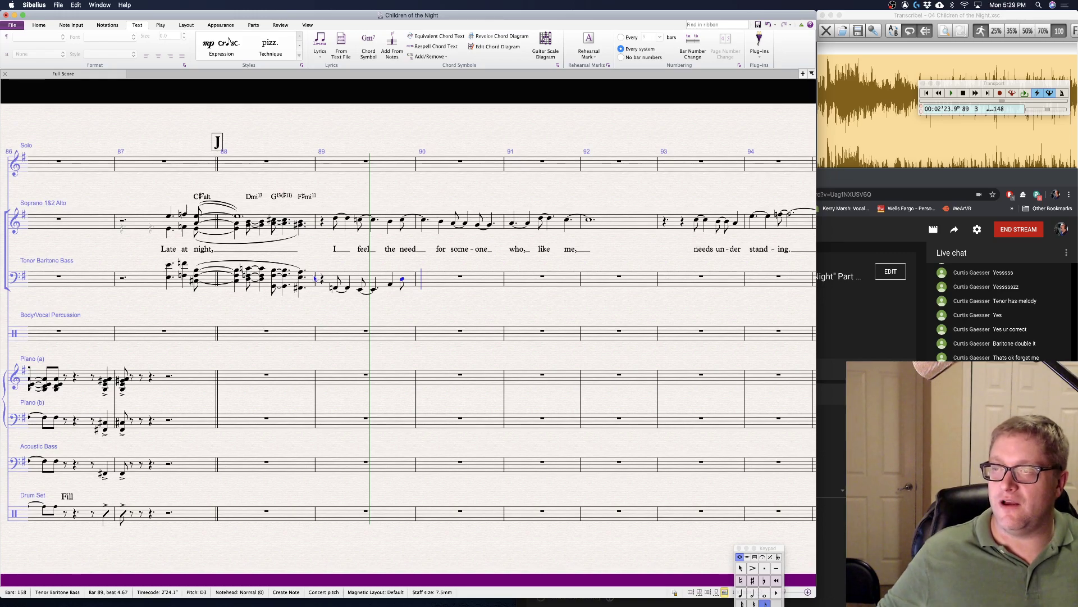
pyautogui.press('Escape')
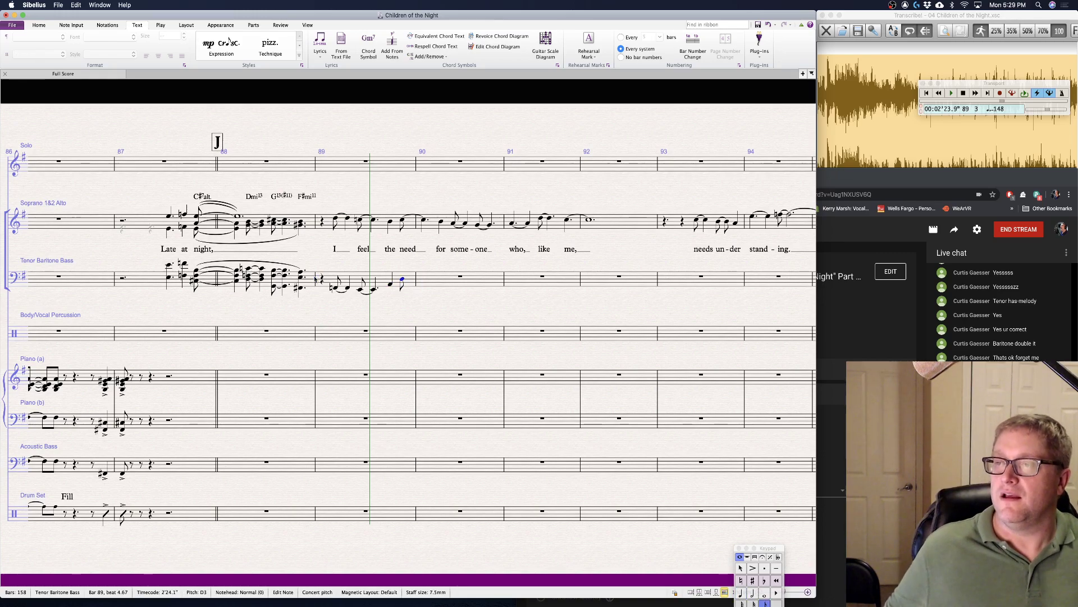
pyautogui.press('b')
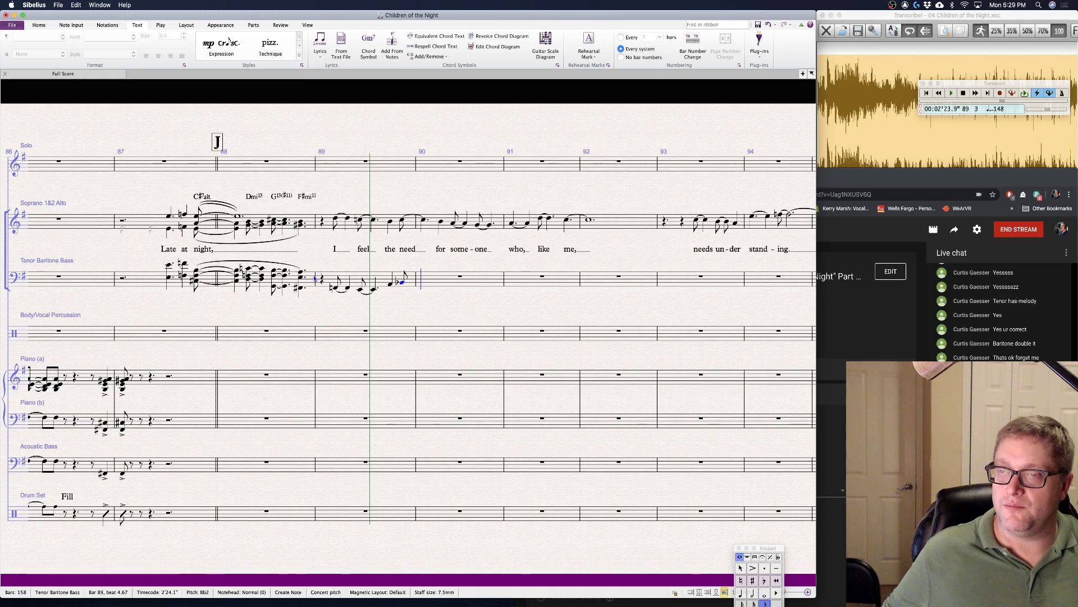
pyautogui.press('b')
pyautogui.press('4')
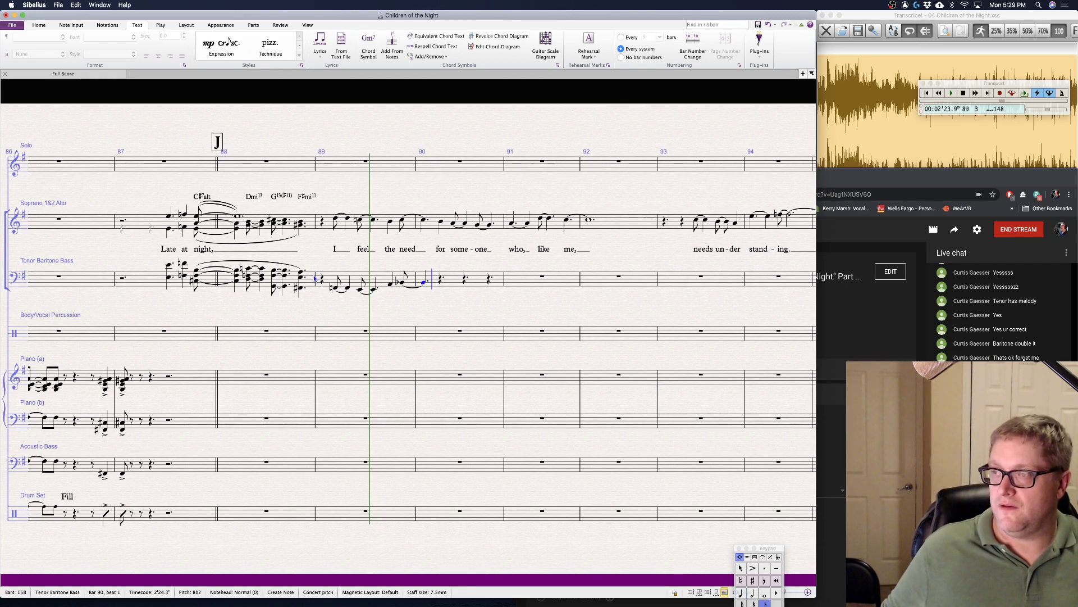
# - Try A2 on beat 2 of Tenor Baritone Bass bar 90 followed by an eighth-note G2
pyautogui.press('a')
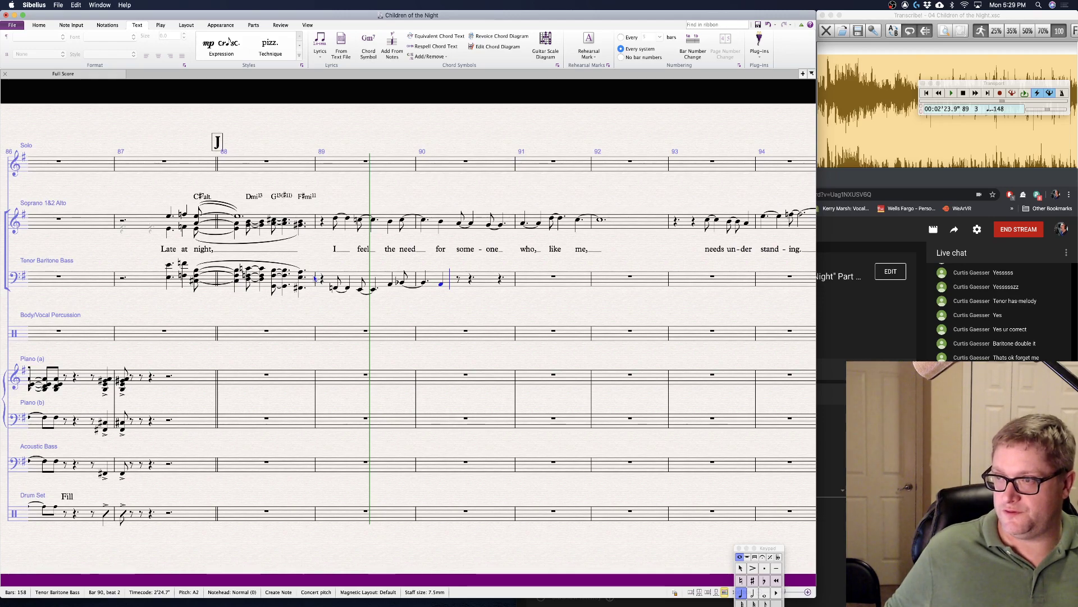
pyautogui.press('g')
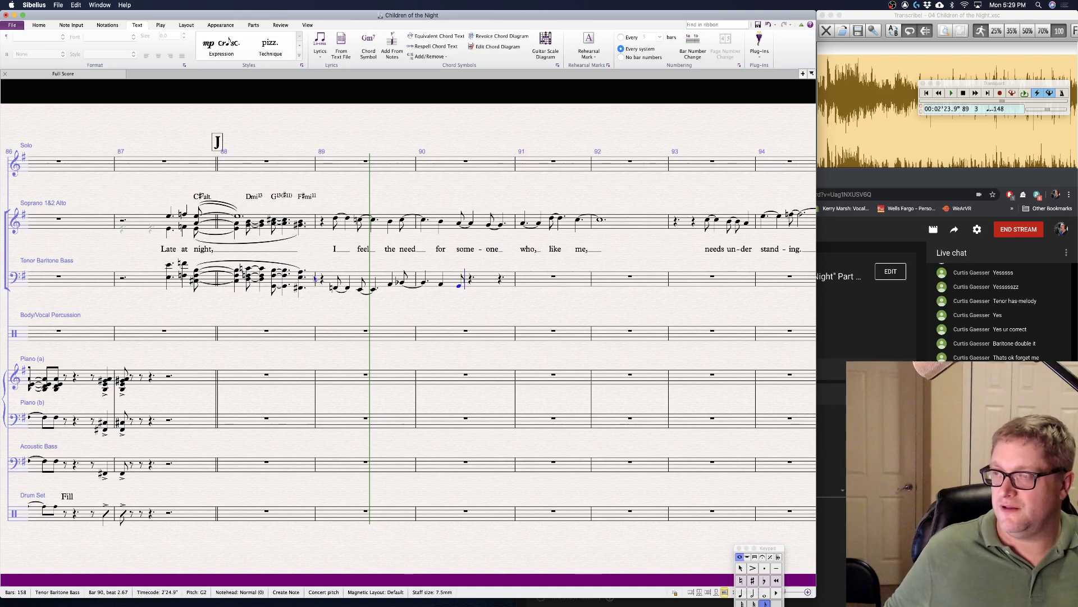
pyautogui.press('Escape')
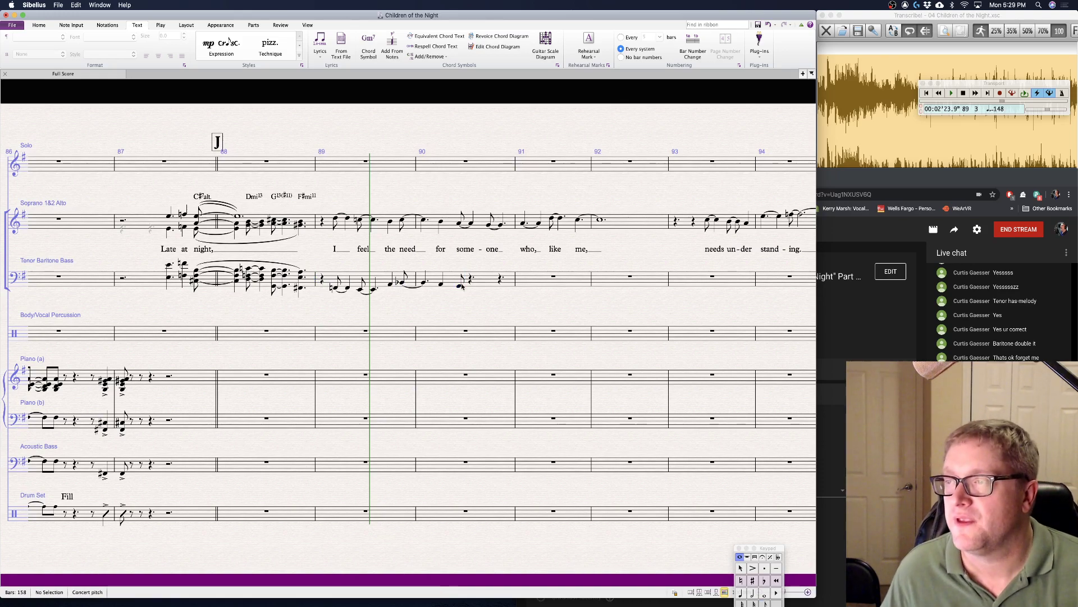
# - Change beat 2 of Tenor Baritone Bass bar 90 to C3, followed by an eighth-note D3 tied into beat 3
pyautogui.click(442, 285)
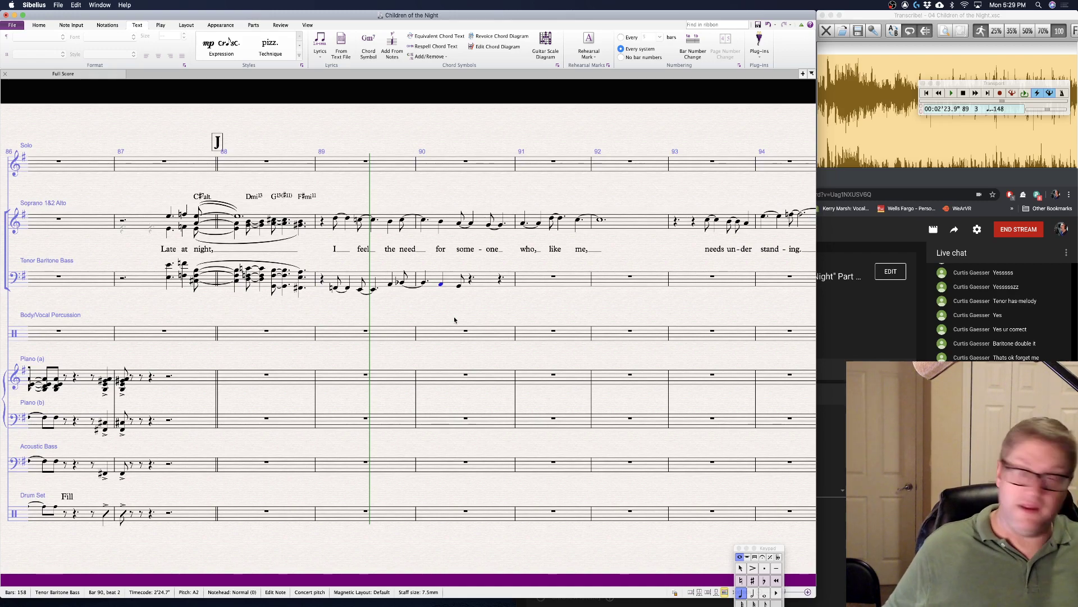
pyautogui.press('c')
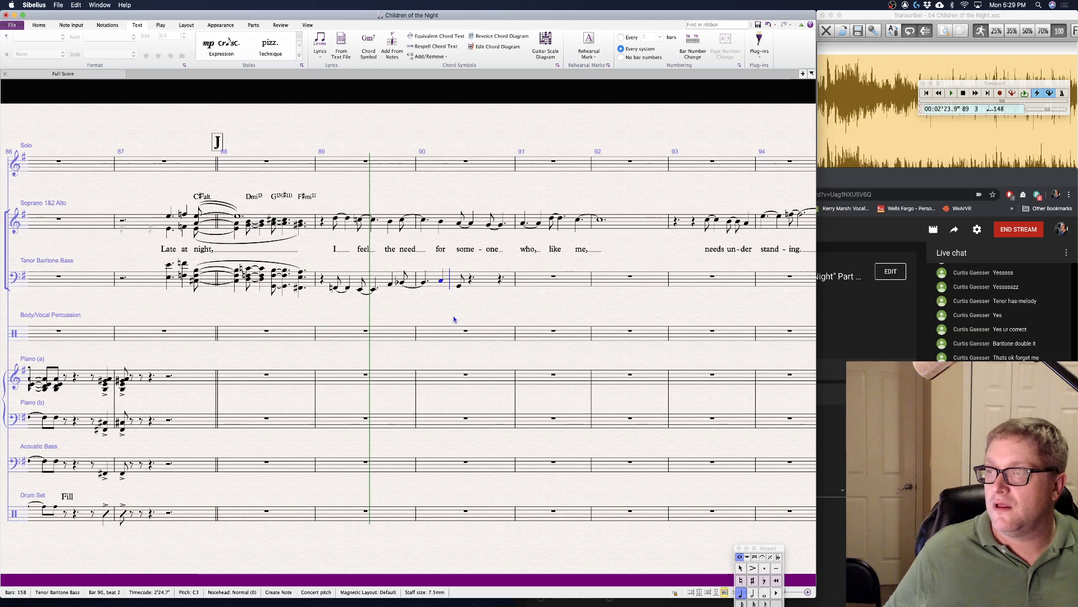
pyautogui.press('d')
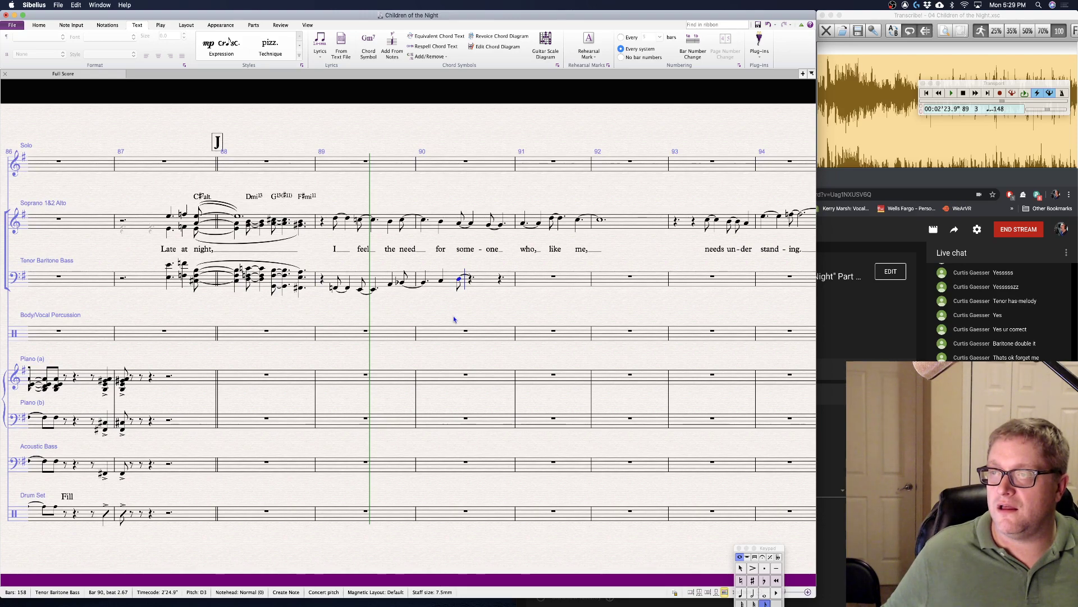
pyautogui.press('3')
pyautogui.press('d')
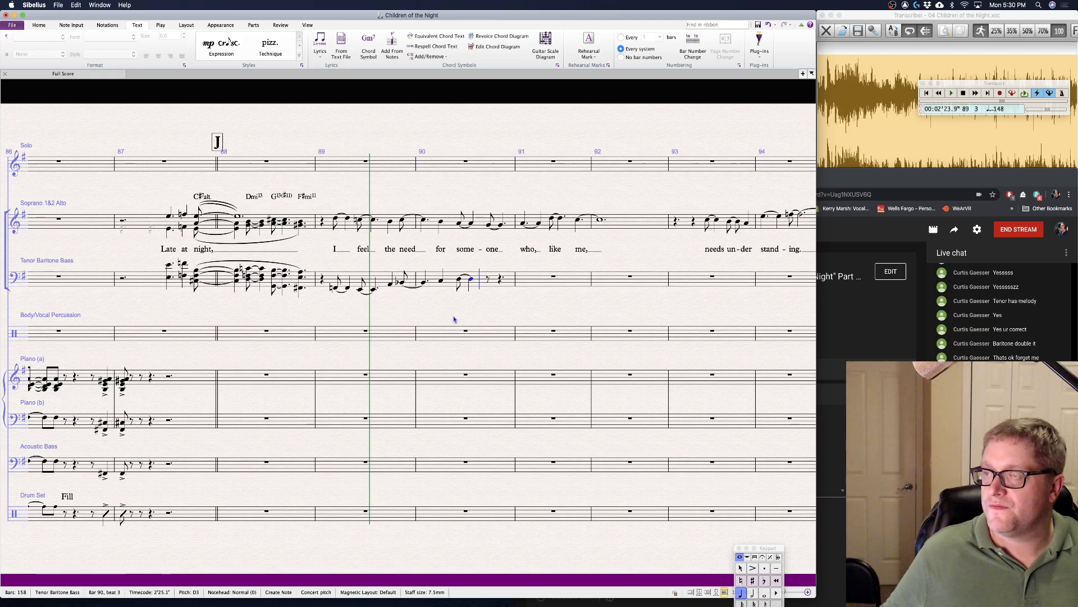
# - Complete Tenor Baritone Bass bar 90 with an eighth-note Eb3 tied into beat 4
pyautogui.press('9')
pyautogui.press('e')
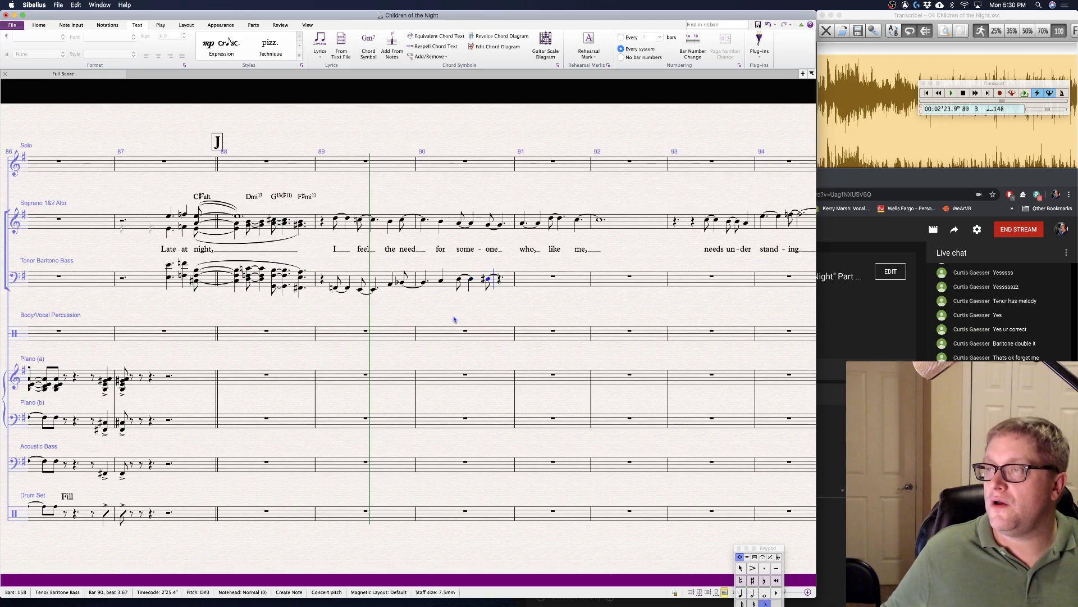
pyautogui.press('e')
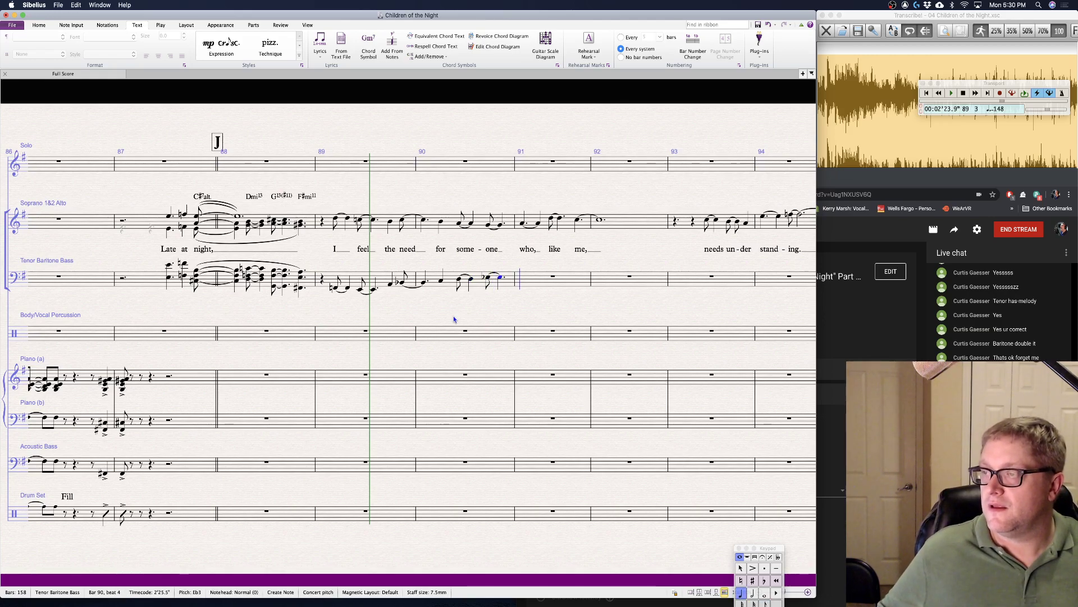
pyautogui.press('Escape')
pyautogui.press('Escape')
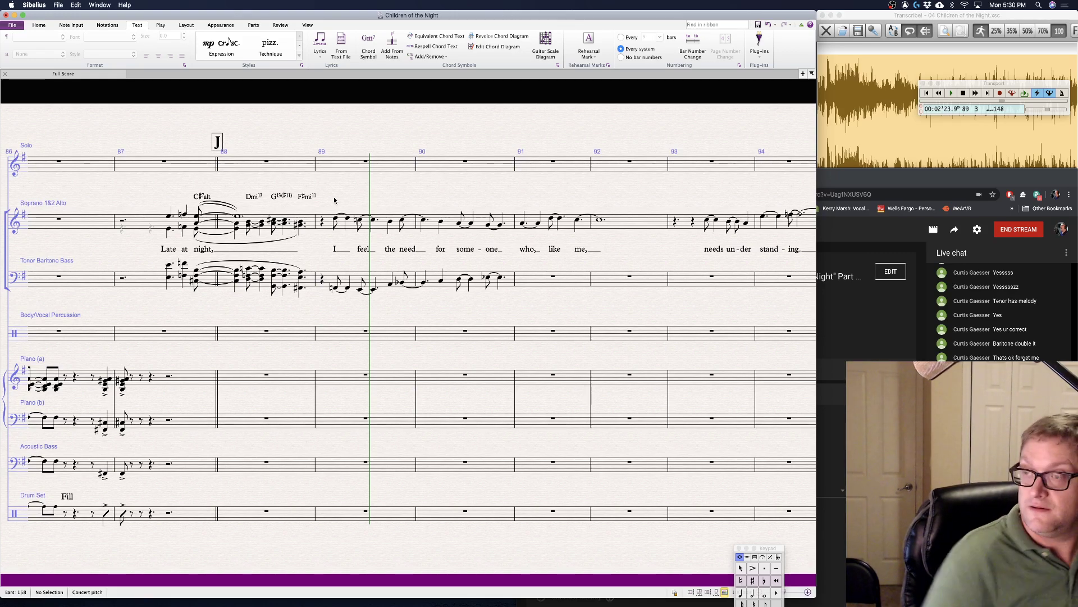
# - Build the chords on "I" in bar 89: C3 and G3 above the tied F2, and added notes under the Soprano 1&2 Alto melody
pyautogui.click(338, 286)
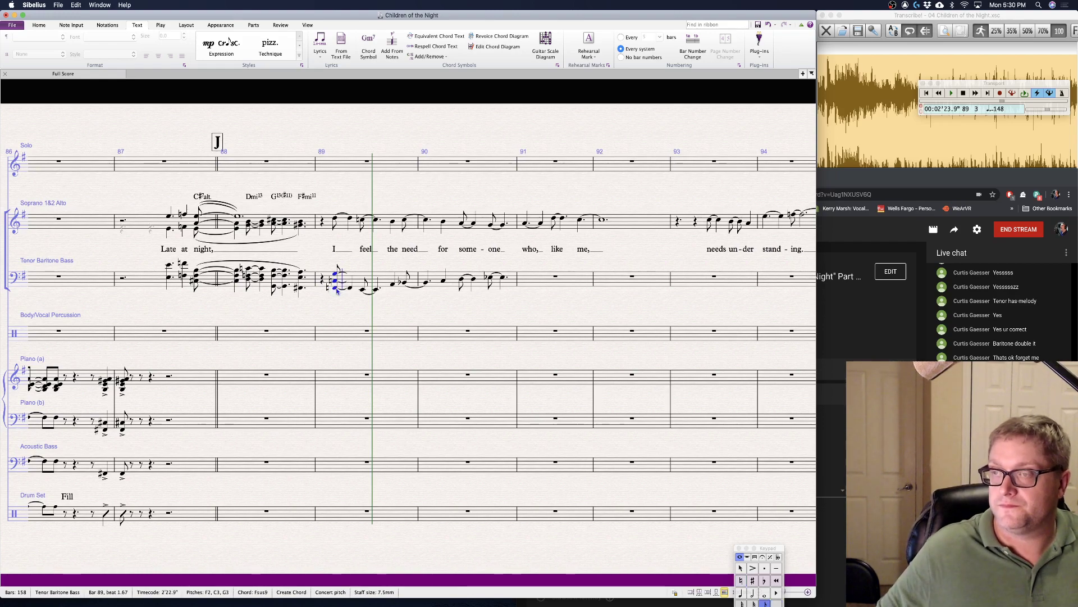
pyautogui.press('Escape')
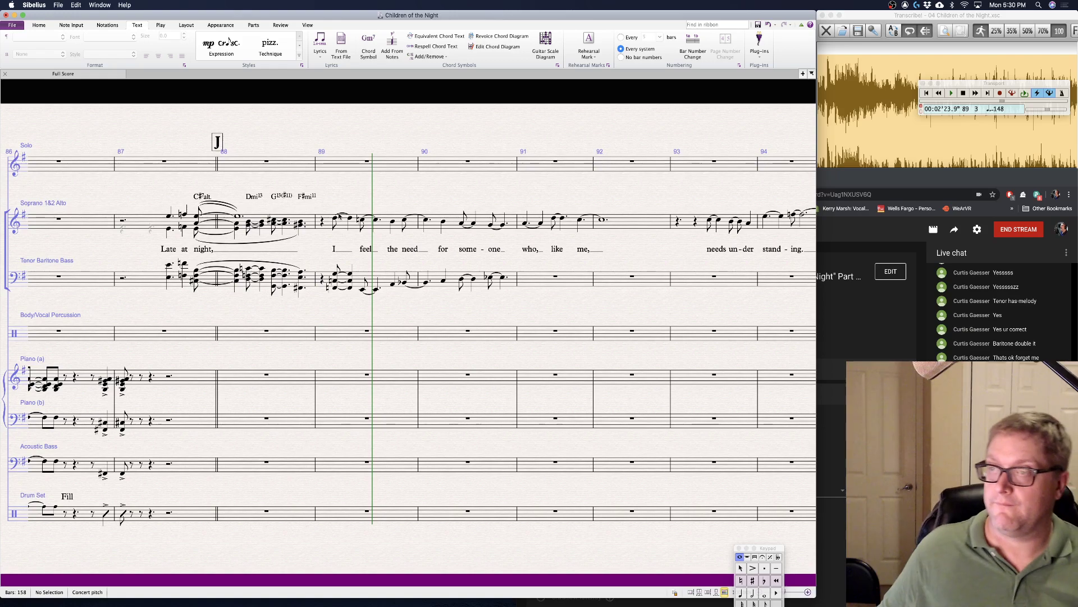
pyautogui.click(338, 221)
pyautogui.press('Escape')
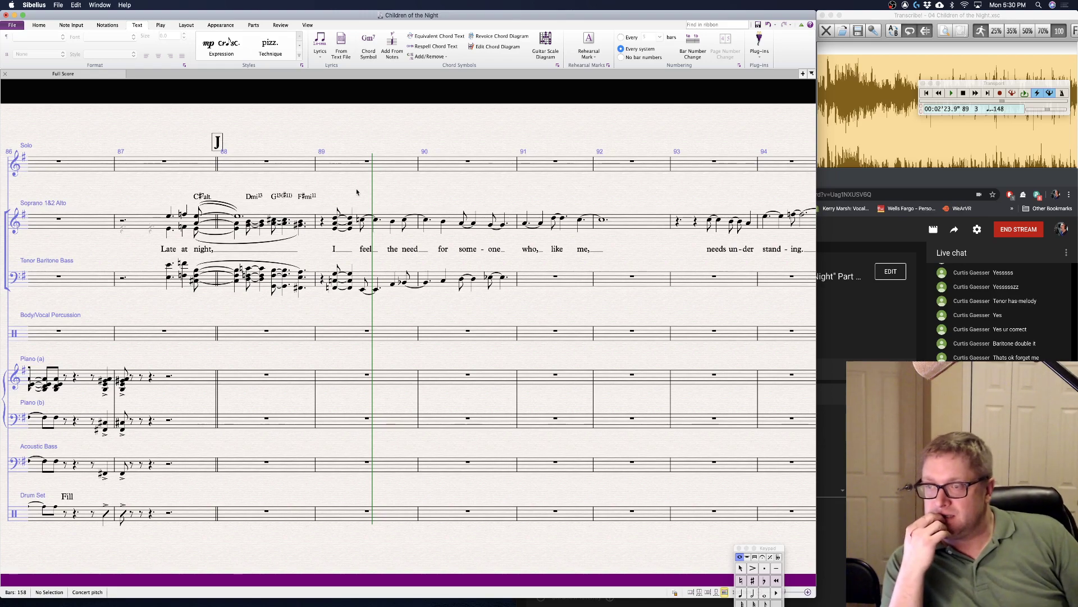
# - Replace the tied Tenor Baritone Bass E2 on "feel" with G2, D3 and Bb3 chords, and harmonize the Soprano 1&2 Alto notes above
pyautogui.click(363, 289)
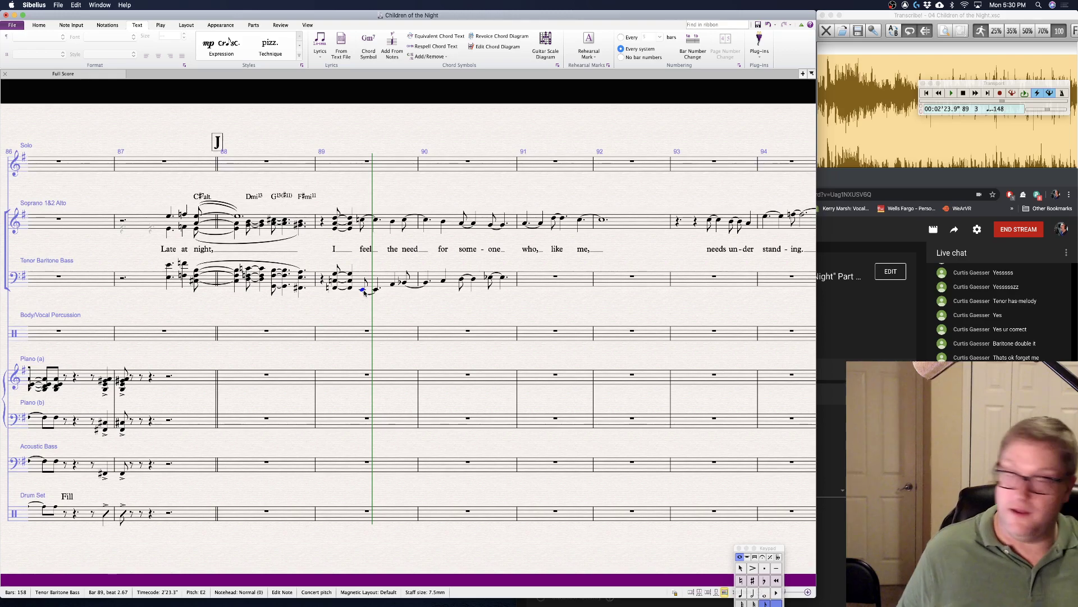
pyautogui.press('n')
pyautogui.press('4')
pyautogui.press('g')
pyautogui.press('Escape')
pyautogui.press('Escape')
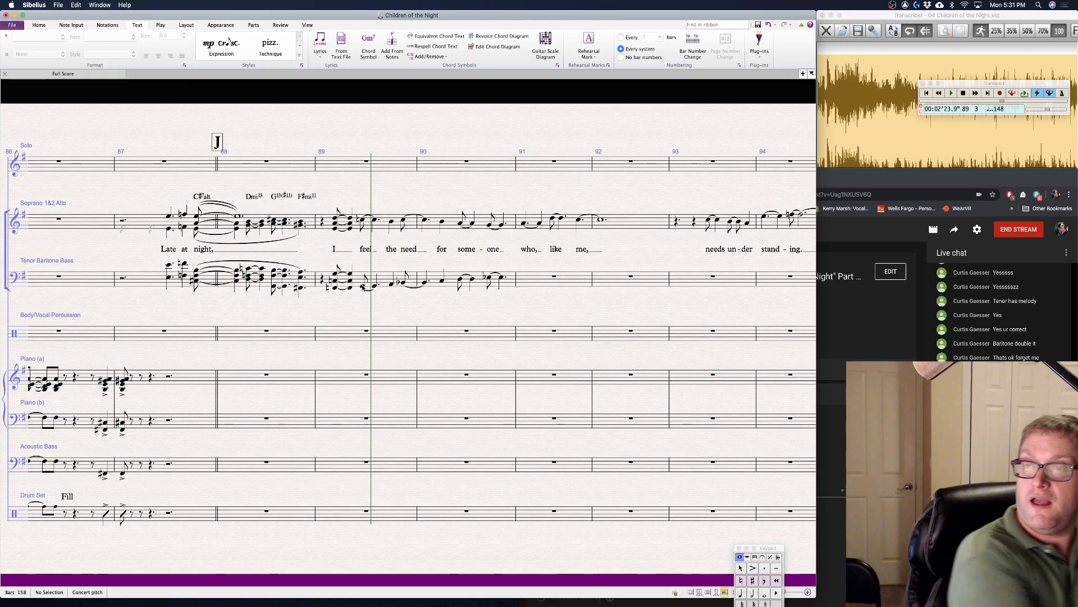
pyautogui.click(362, 287)
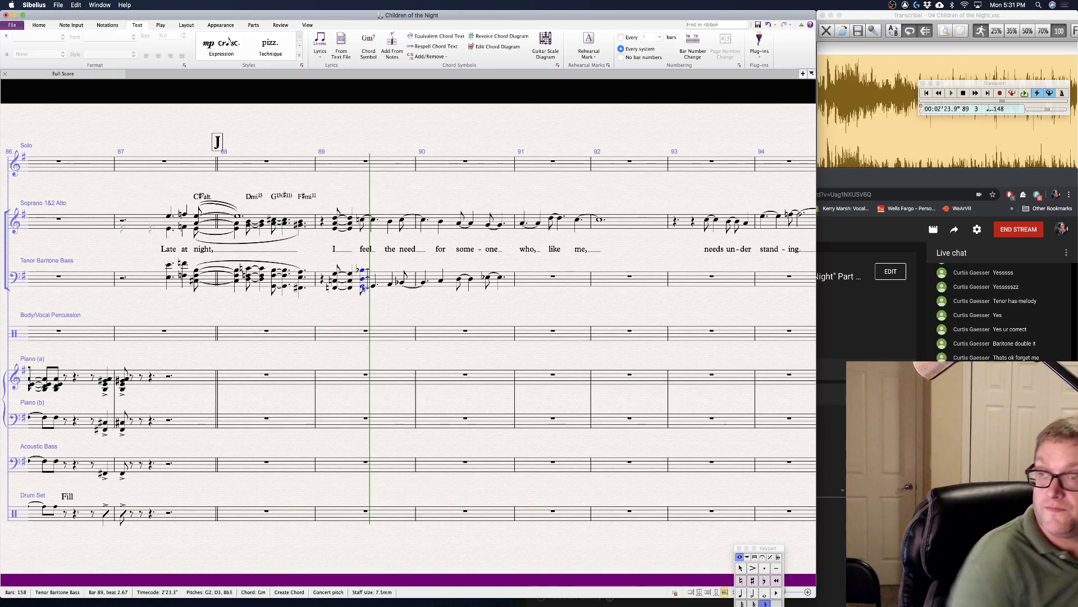
pyautogui.press('Right')
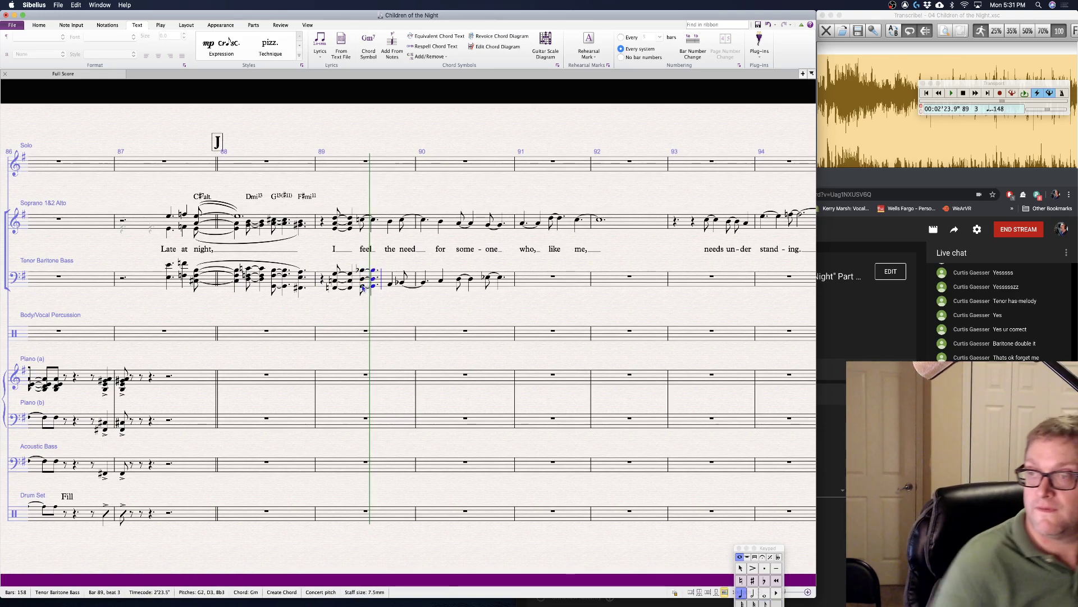
pyautogui.click(389, 305)
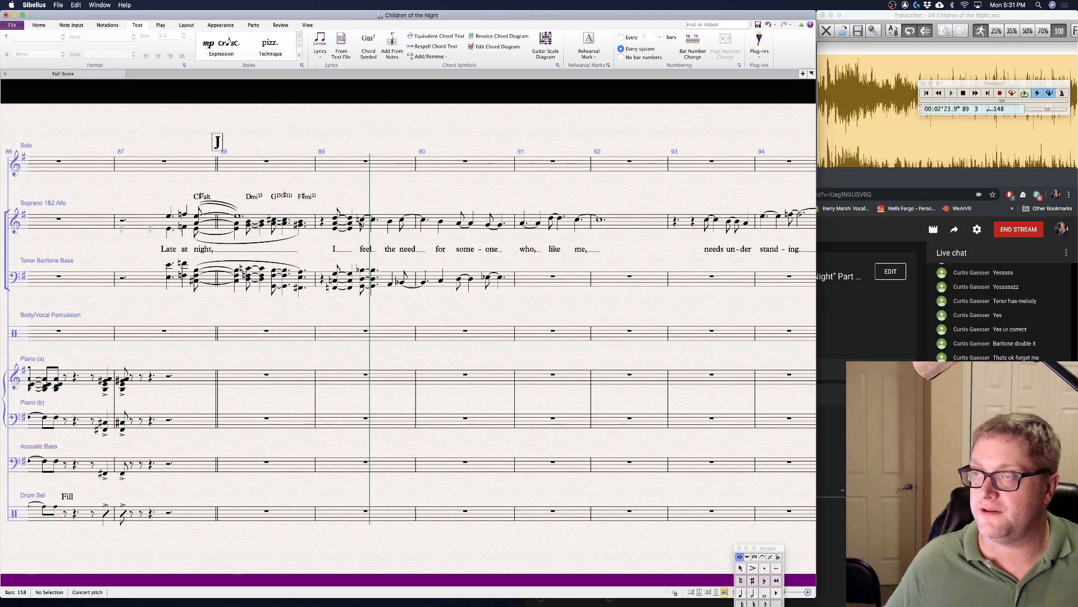
pyautogui.click(362, 223)
pyautogui.press('Escape')
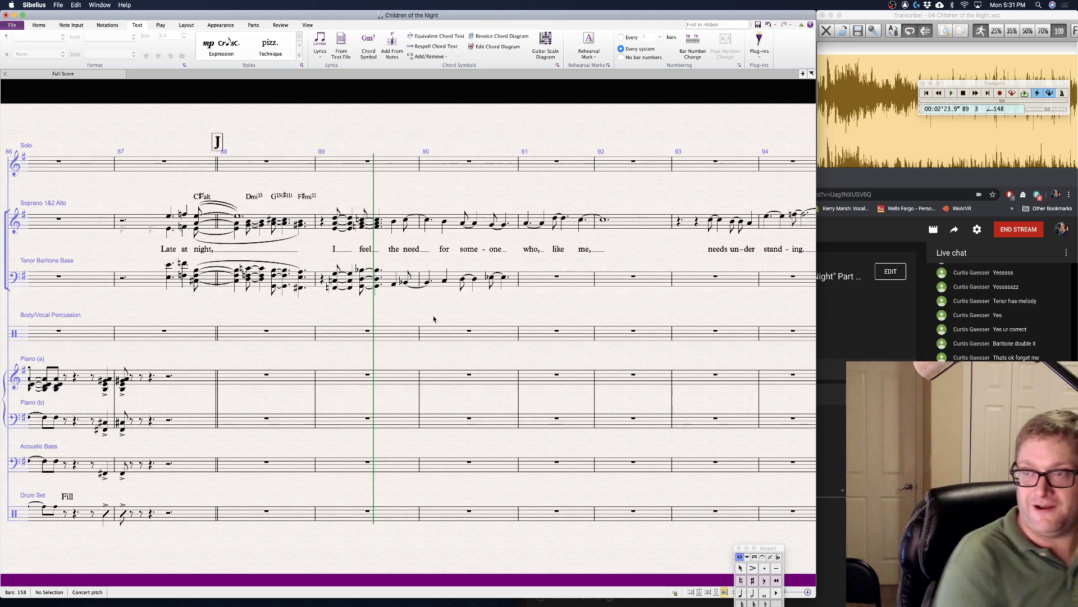
# - Harmonize "the" on beat 4 of bar 89 in Soprano 1&2 Alto, and build an A2, E3, C4 chord in Tenor Baritone Bass
pyautogui.click(394, 223)
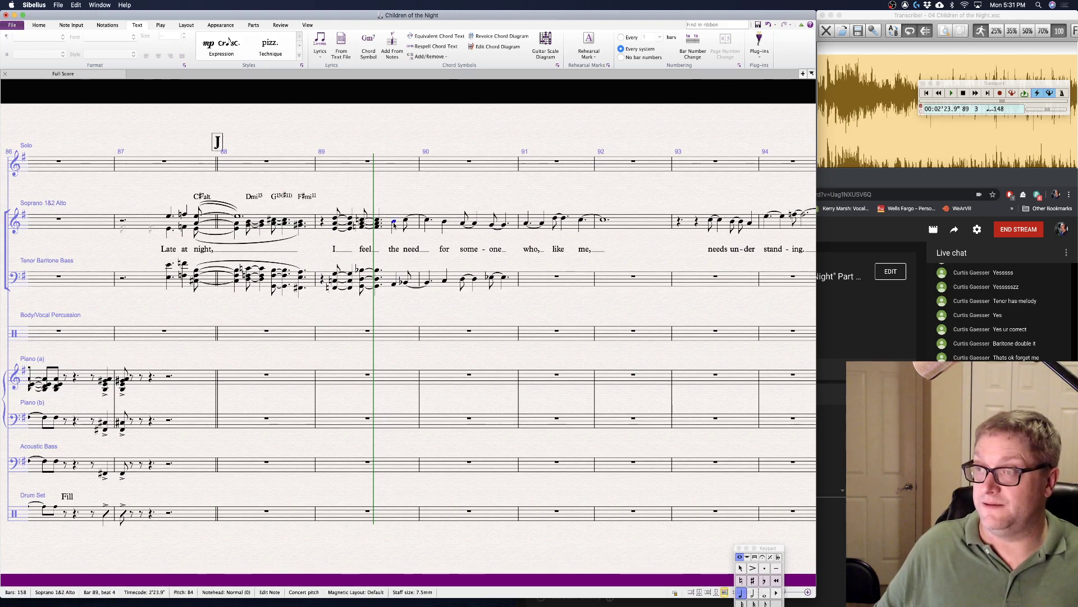
pyautogui.click(386, 293)
pyautogui.click(393, 285)
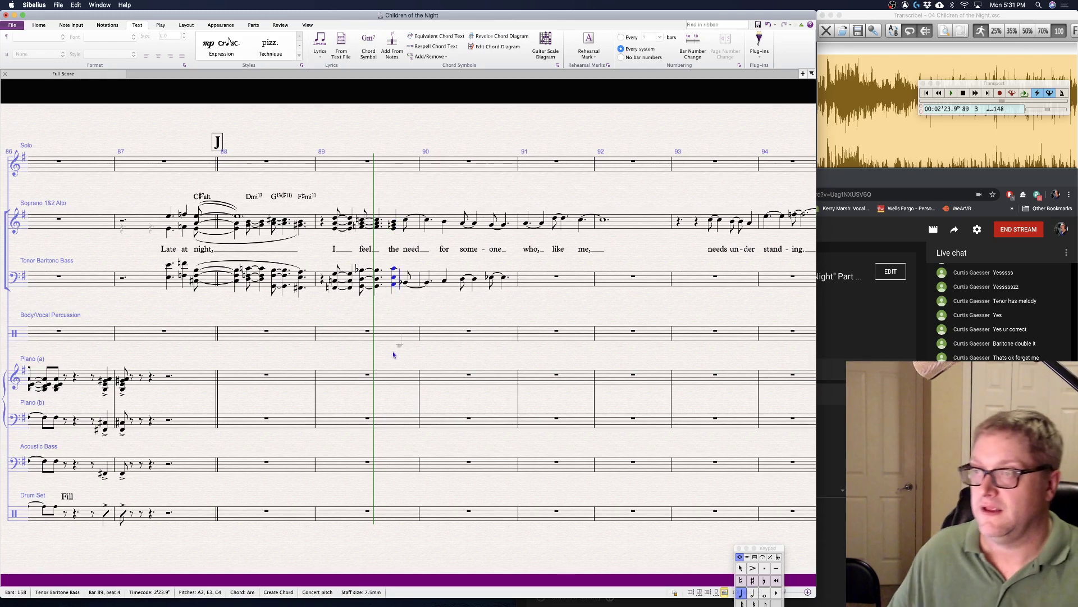
pyautogui.click(342, 298)
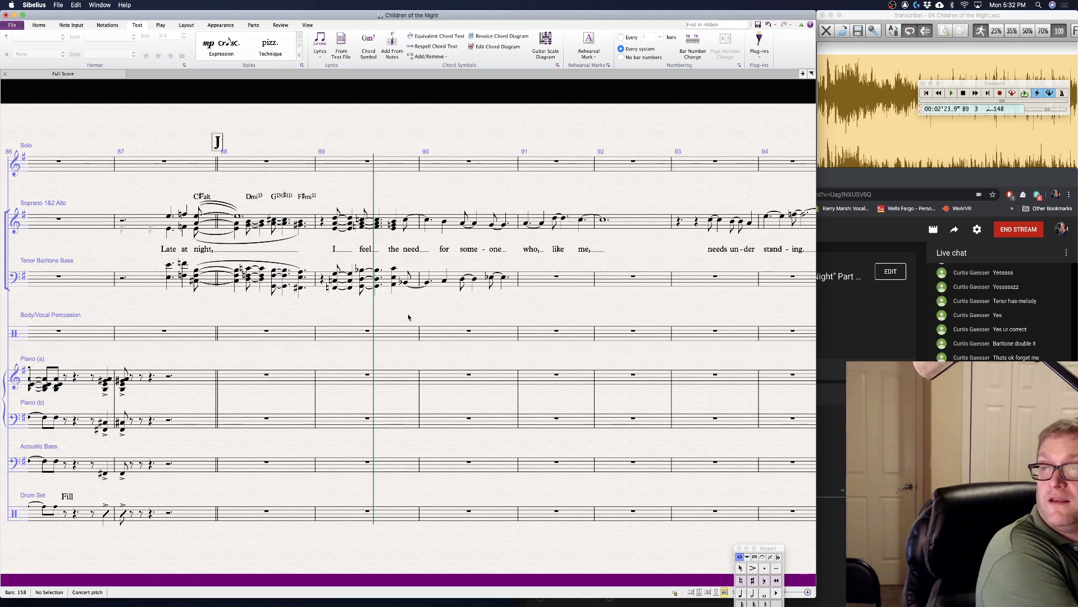
# - Harmonize the tied notes on "need" into bar 90, adding chord notes in Tenor Baritone Bass and under the Soprano 1&2 Alto C5
pyautogui.click(406, 286)
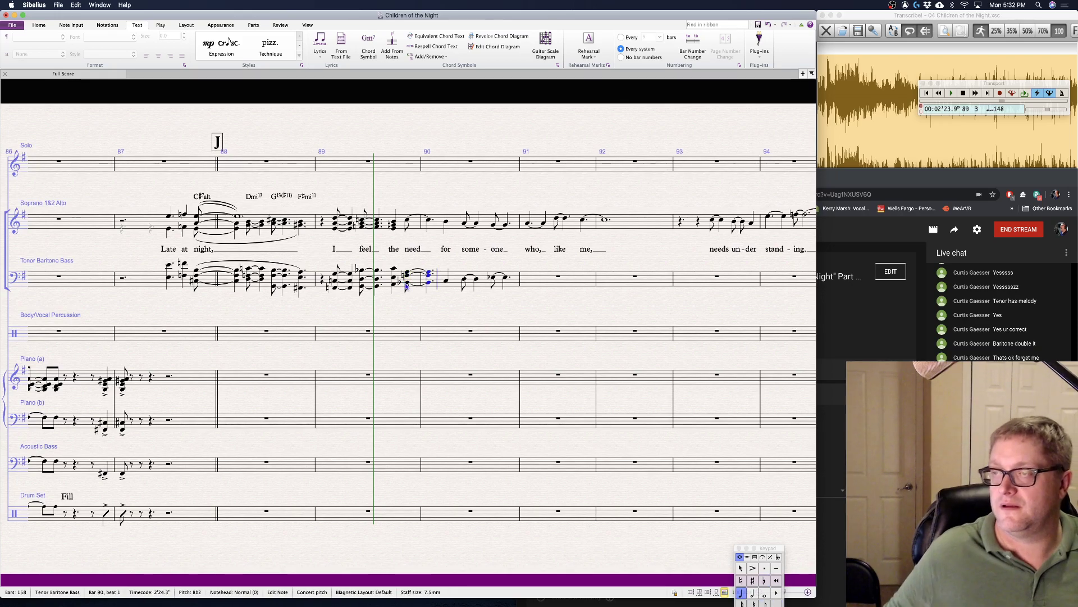
pyautogui.press('Escape')
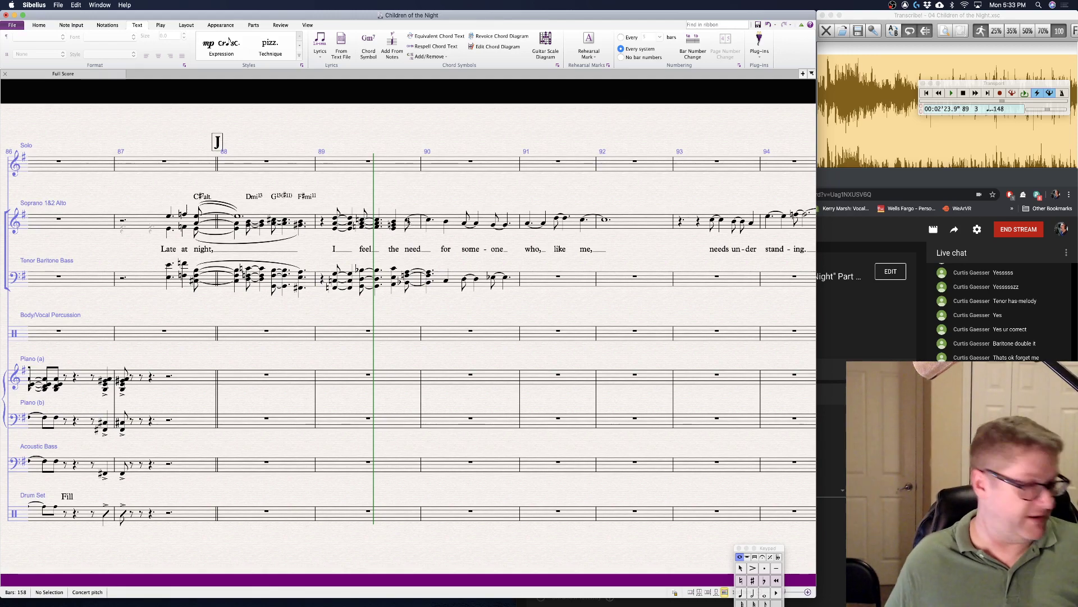
pyautogui.click(408, 224)
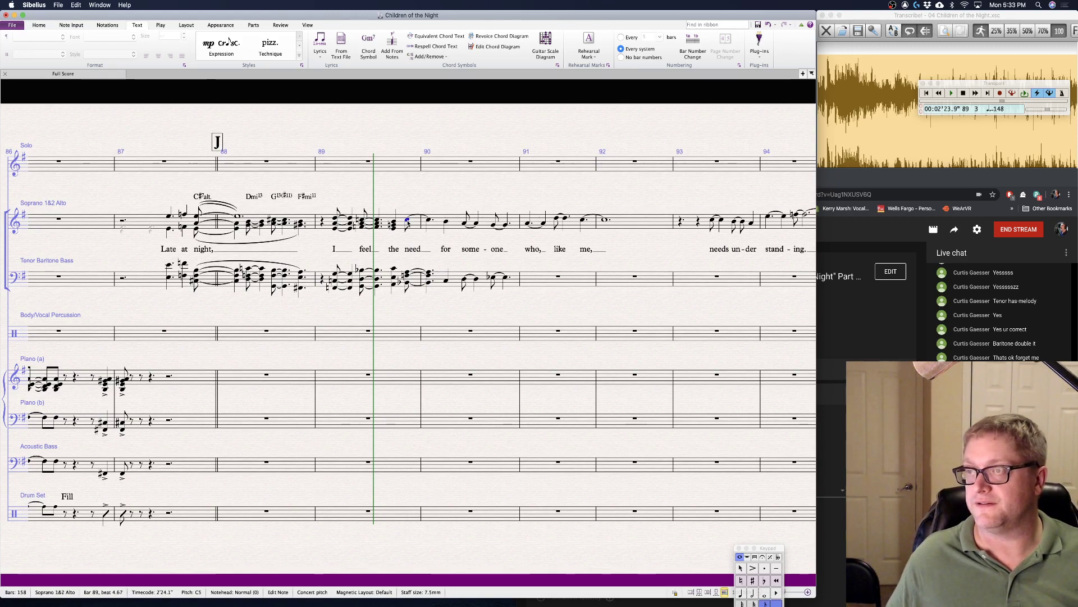
pyautogui.press('Escape')
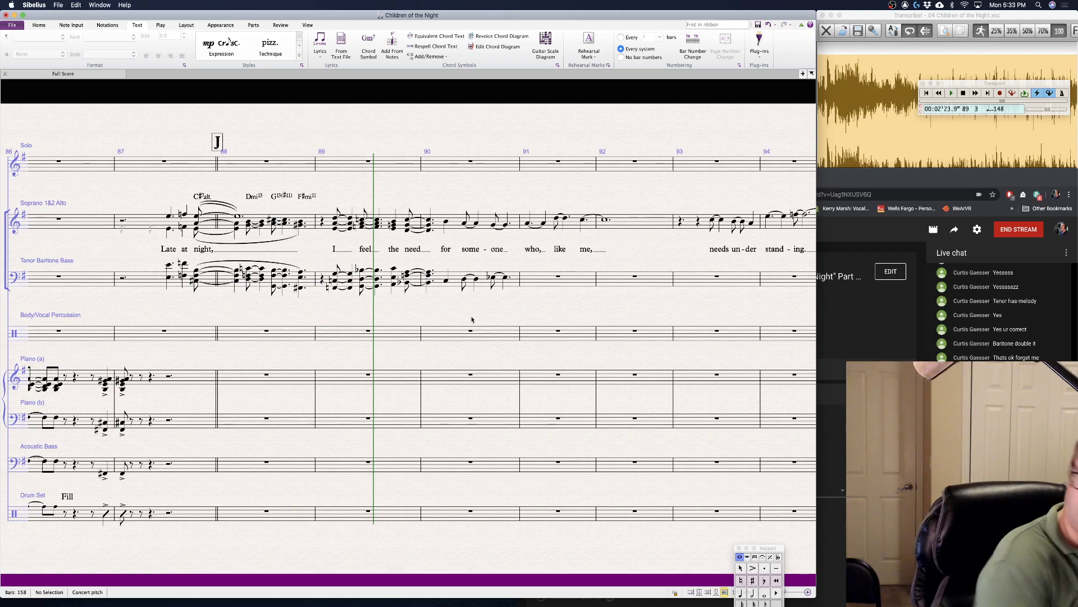
# - Play back the vocal passage from "Late" in bar 87 into bar 90 to check the harmonies
pyautogui.click(169, 217)
pyautogui.press('p')
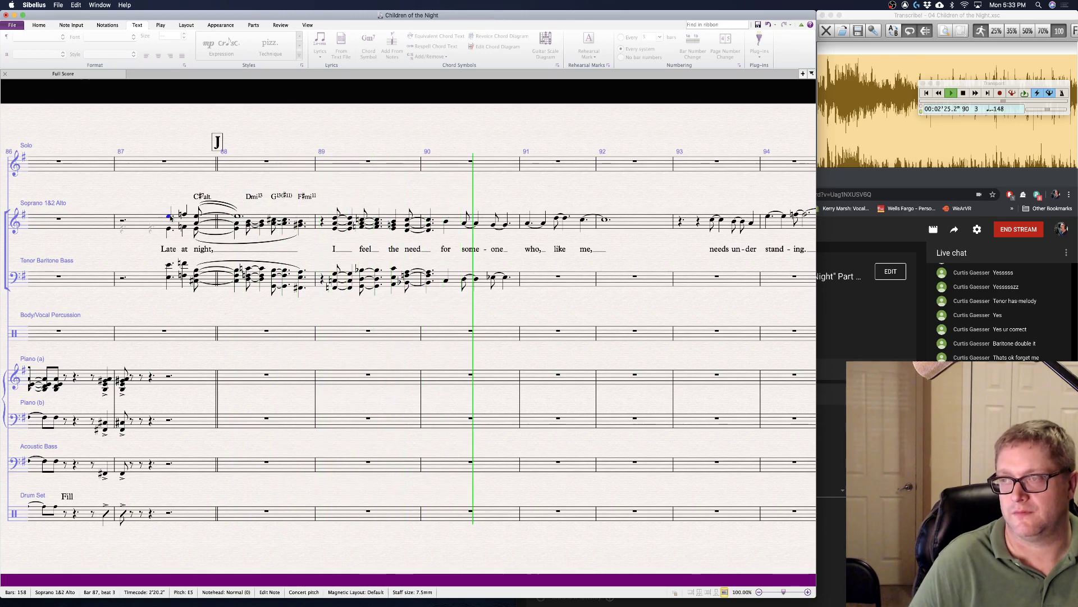
pyautogui.press('Escape')
pyautogui.press('Escape')
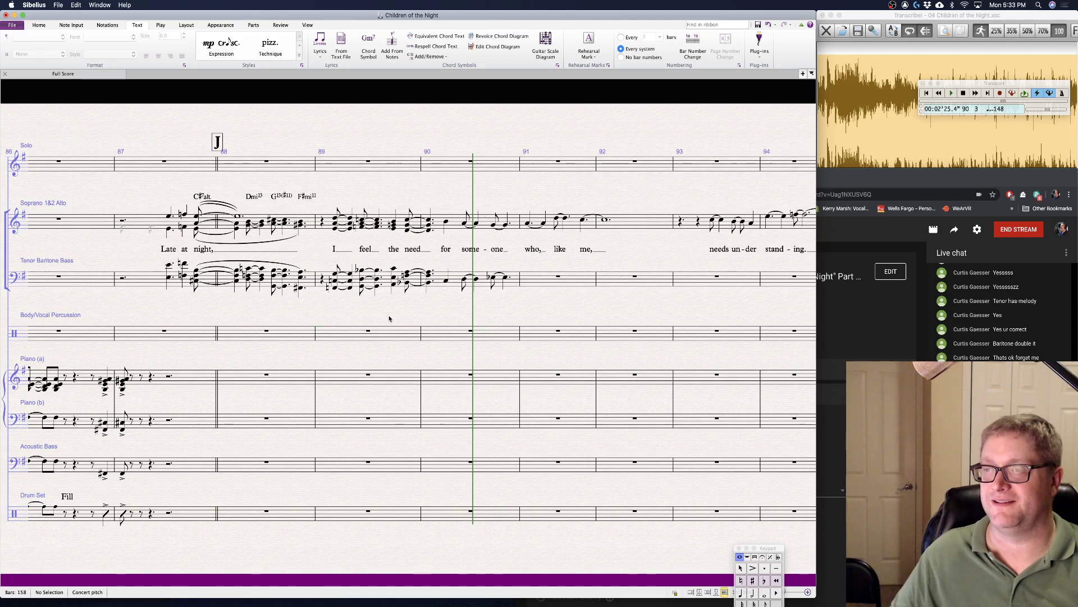
# - Harmonize "for" on beat 2 of bar 90 with B3, D4, G4 in Soprano 1&2 Alto and a chord in Tenor Baritone Bass
pyautogui.hscroll(5, 345, 317)
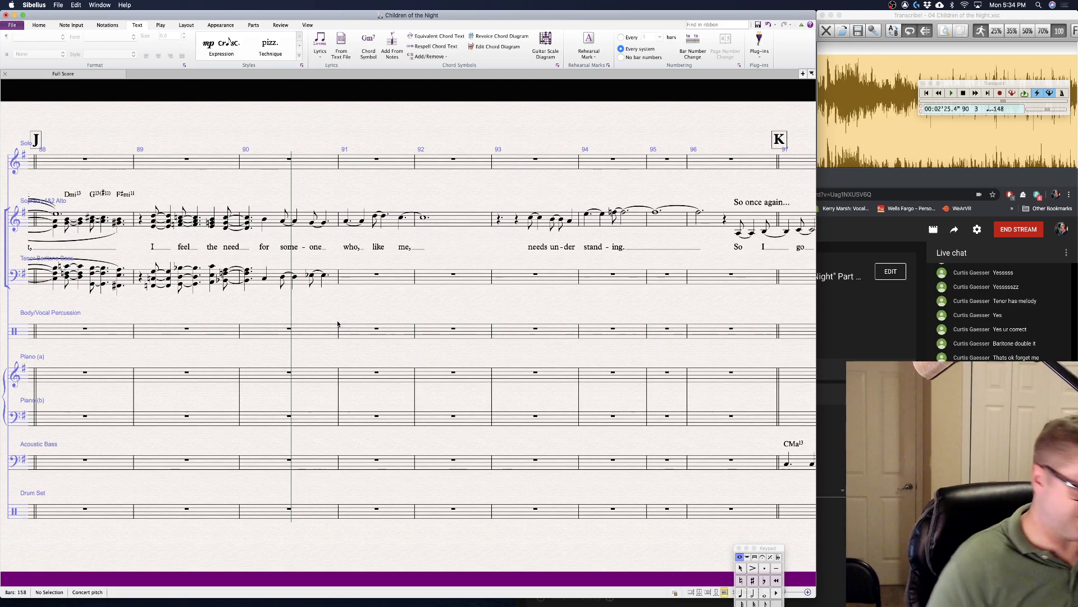
pyautogui.click(265, 221)
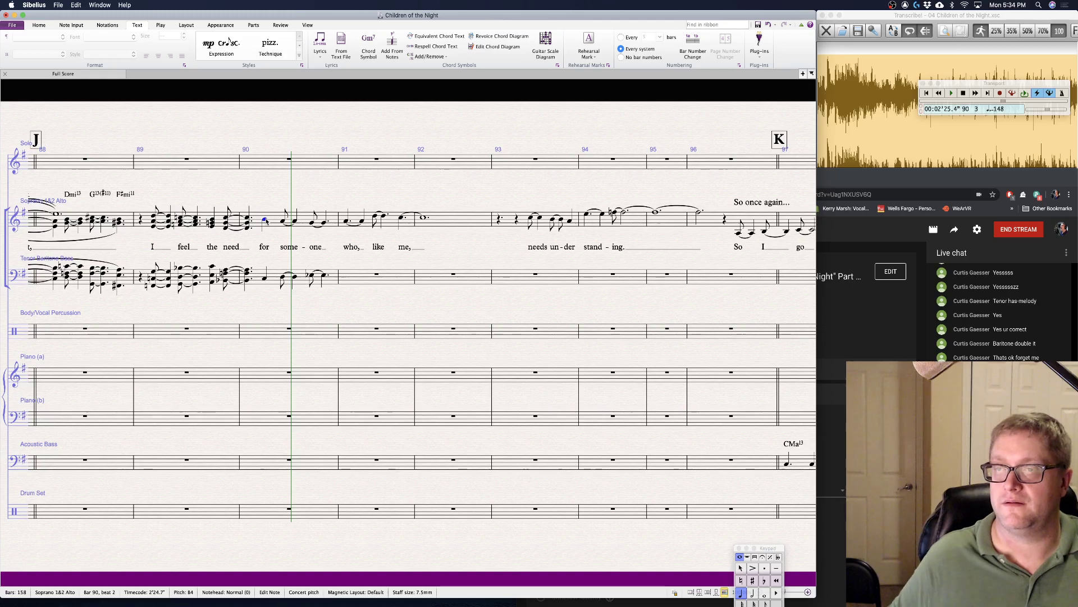
pyautogui.press('Escape')
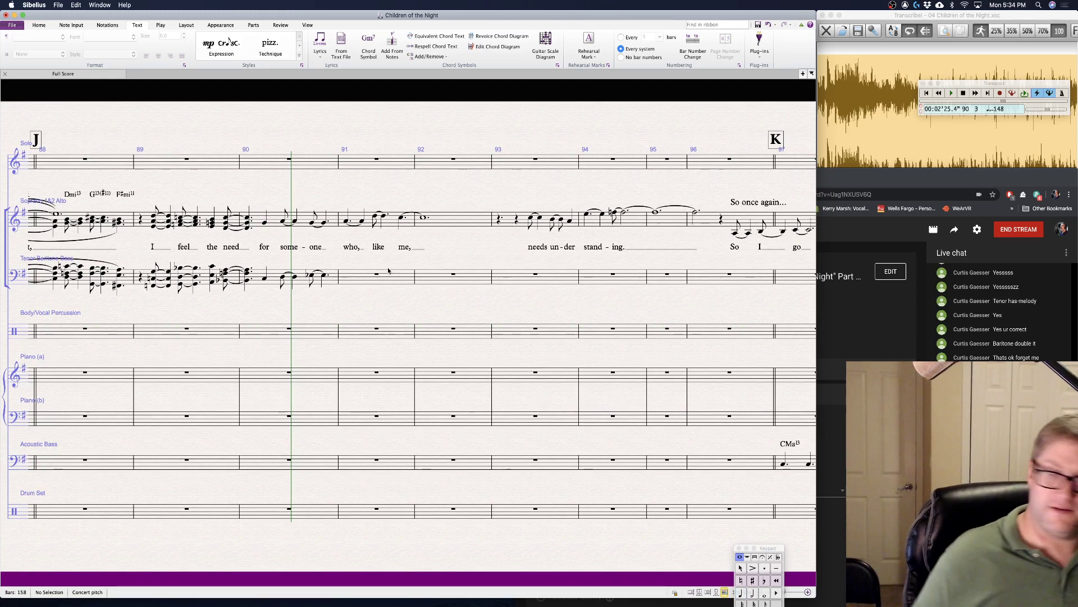
pyautogui.click(264, 222)
pyautogui.press('Down')
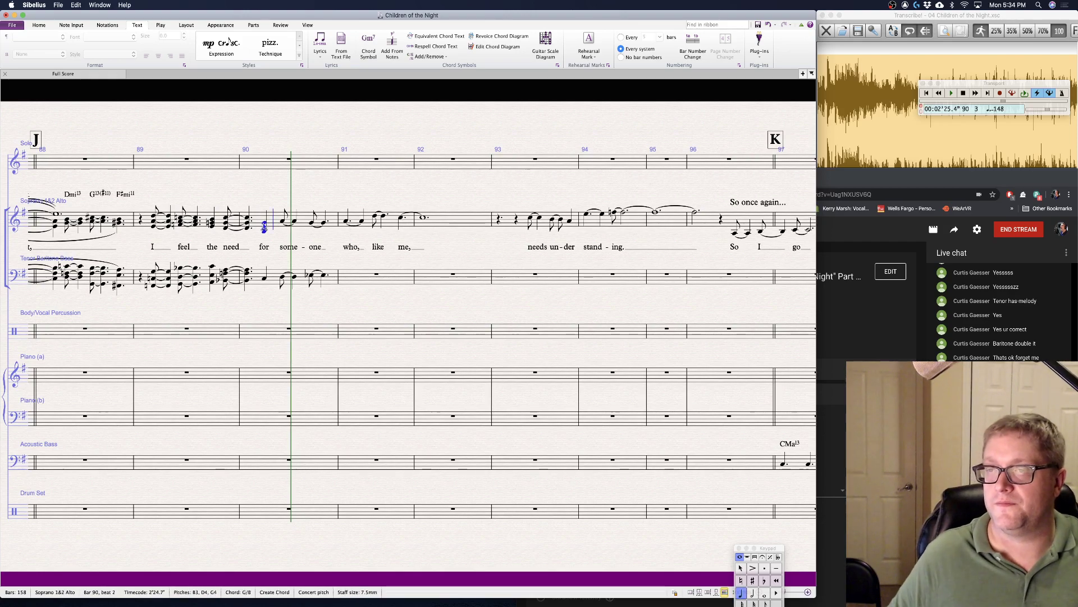
pyautogui.press('Escape')
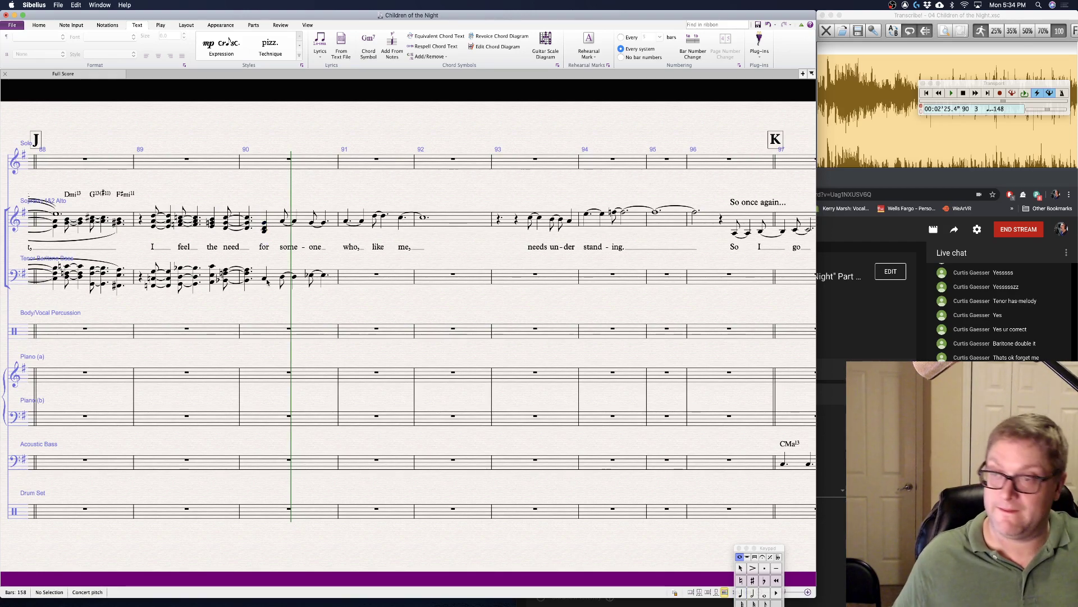
pyautogui.click(264, 276)
pyautogui.press('Escape')
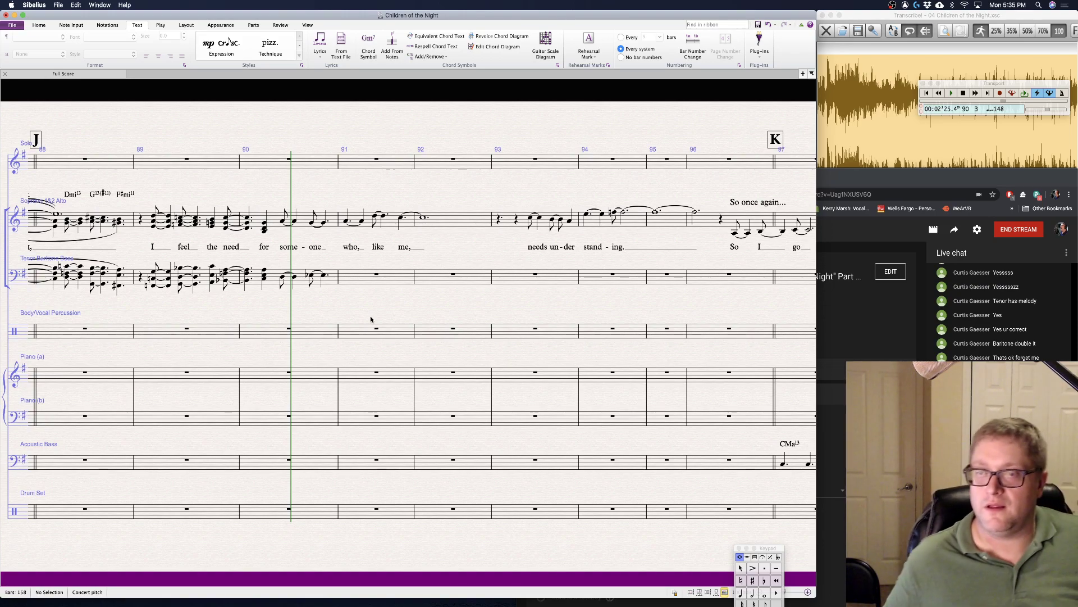
# - Re-pitch the tied Tenor Baritone Bass notes in bar 90 to B2 on "some" and a low E on "one"
pyautogui.click(285, 277)
pyautogui.press('b')
pyautogui.press('e')
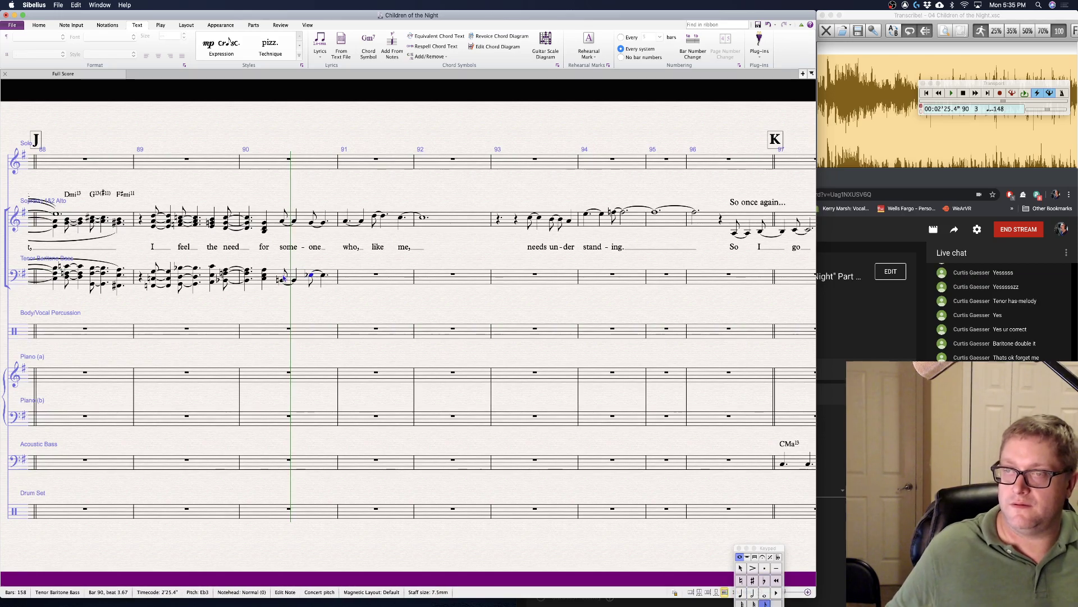
pyautogui.press('e')
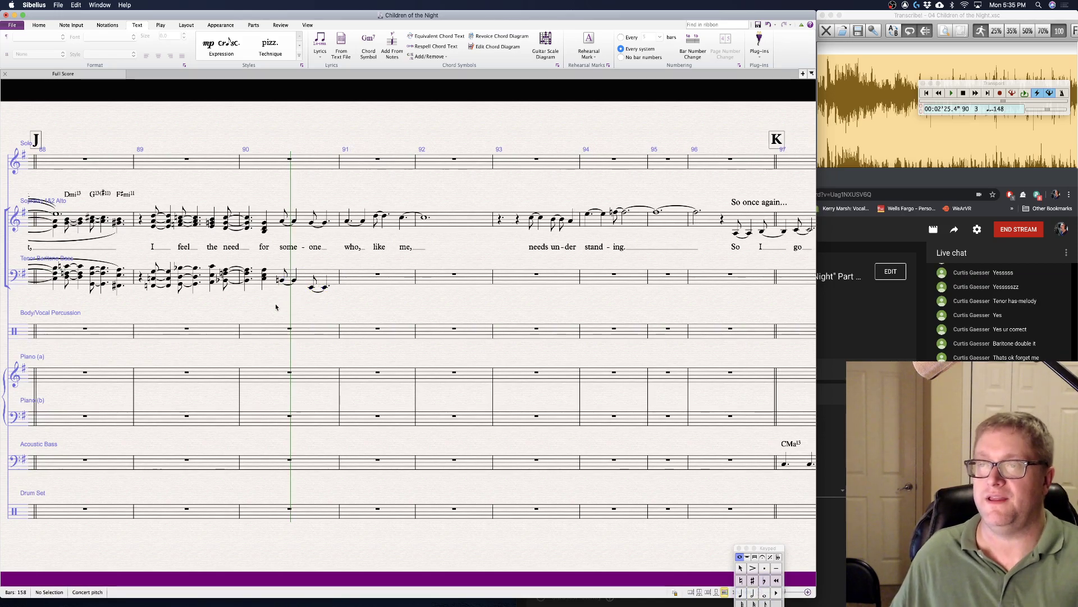
pyautogui.press('Escape')
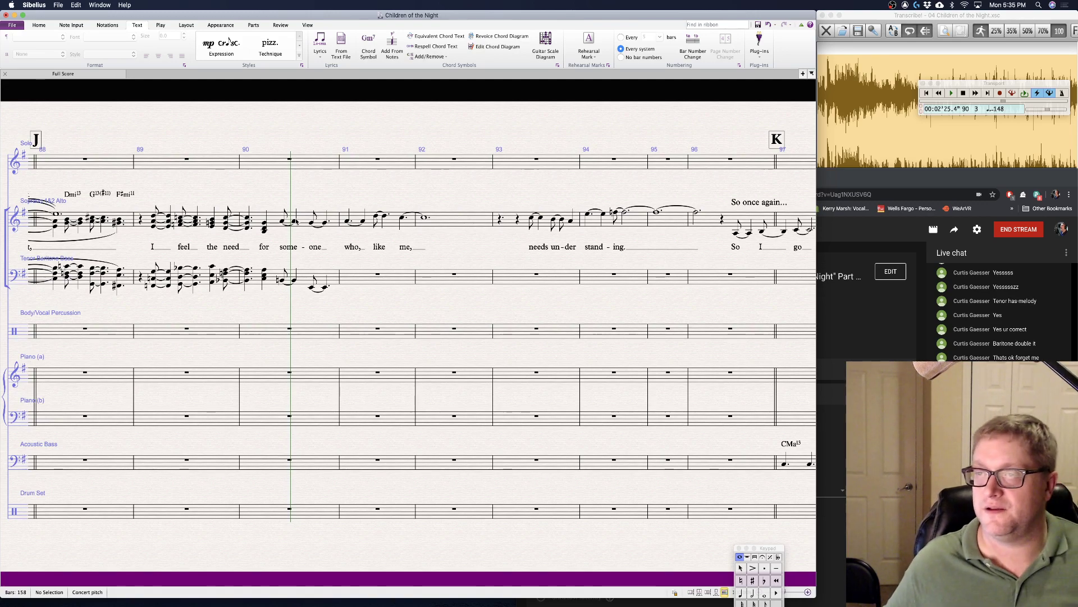
# - Harmonize the tied Soprano 1&2 Alto notes on "some" in bar 90 with D4 and F#4 below the A4 melody
pyautogui.click(282, 222)
pyautogui.keyDown('shift'); pyautogui.click(294, 222); pyautogui.keyUp('shift')
pyautogui.hotkey('shift', '3')
pyautogui.hotkey('shift', '3')
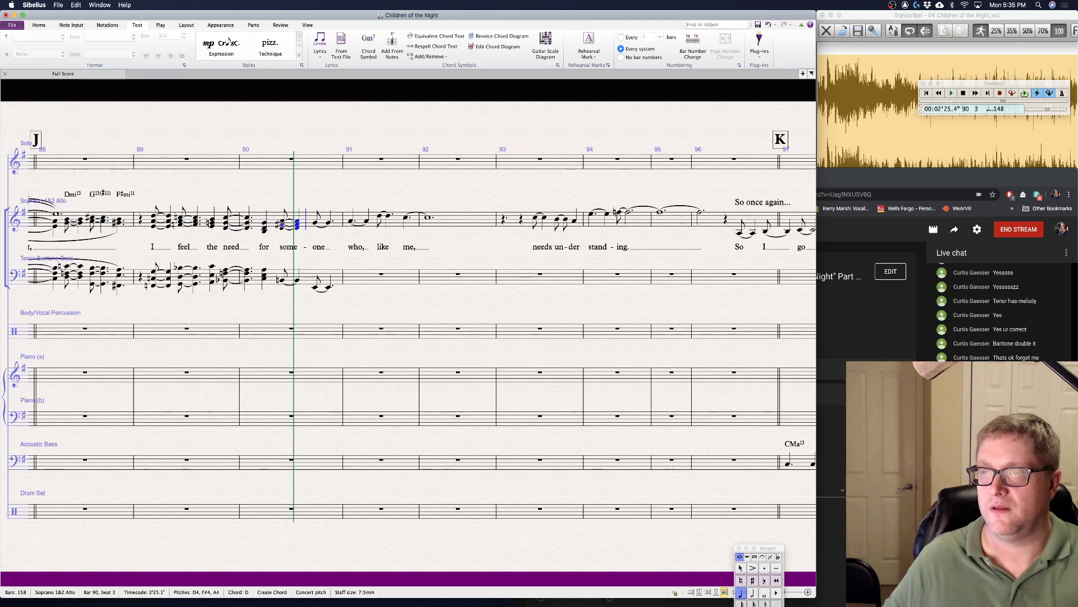
pyautogui.click(427, 316)
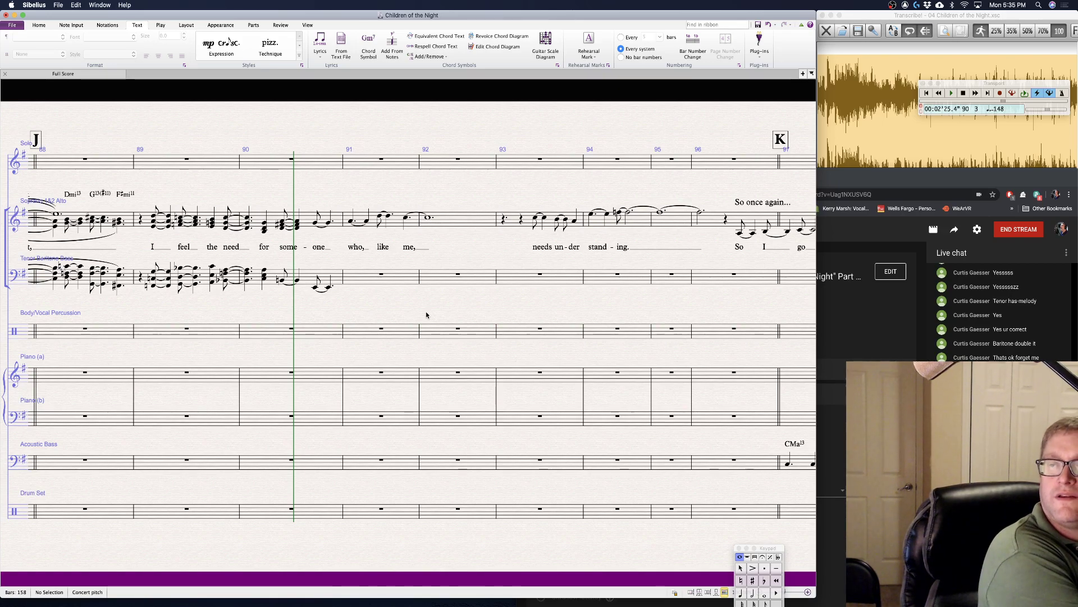
# - Add G3 and A3 above the tied B2 on "some" in Tenor Baritone Bass
pyautogui.click(282, 277)
pyautogui.press('KP_4')
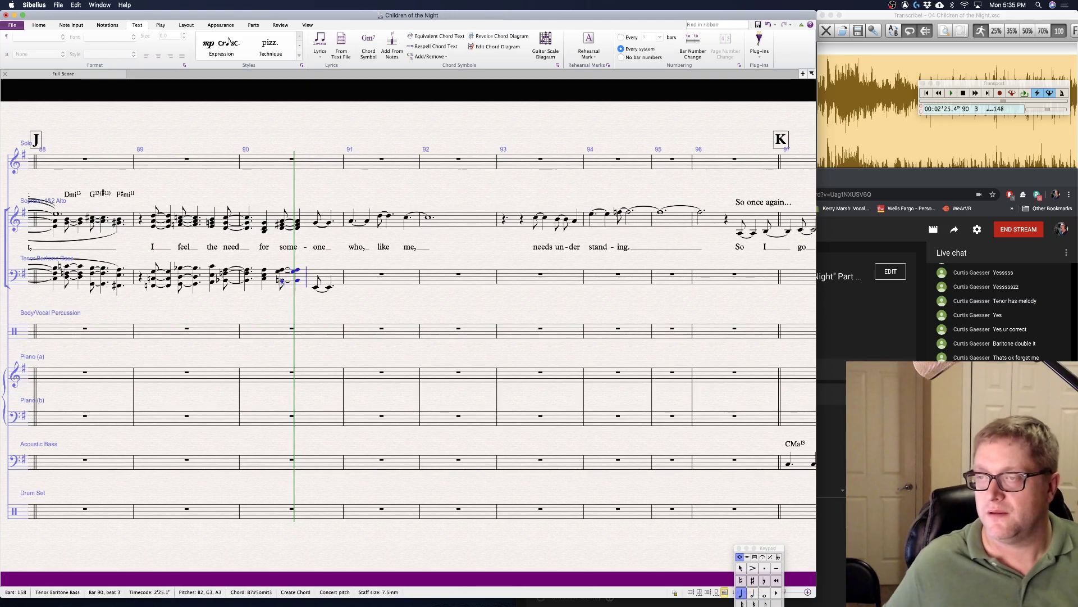
pyautogui.press('Escape')
pyautogui.press('Escape')
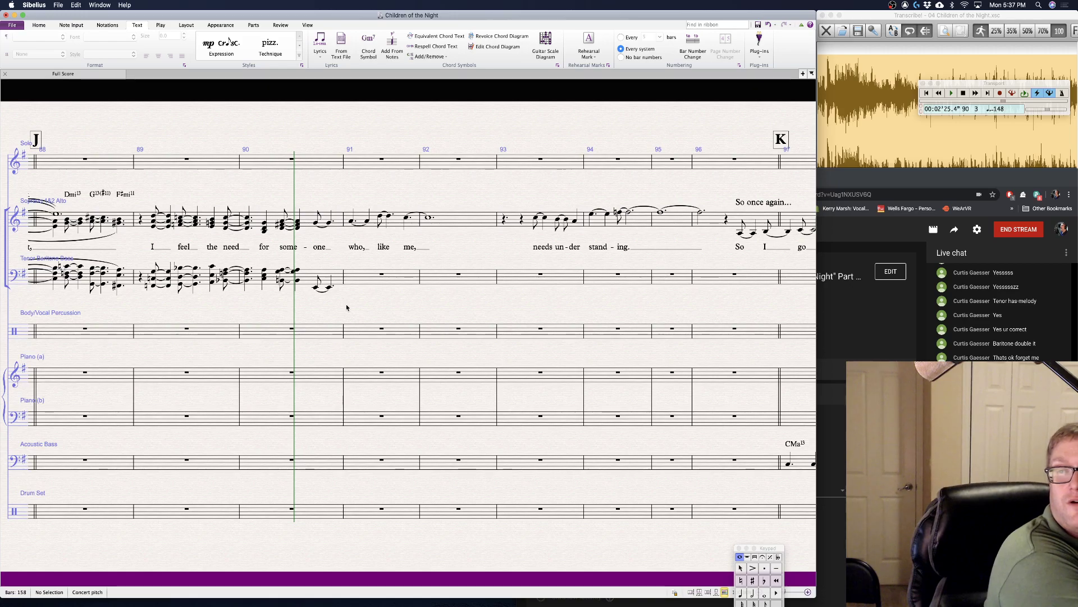
# - Harmonize the tied notes on "one" at the end of bar 90 in Tenor Baritone Bass and Soprano 1&2 Alto
pyautogui.click(315, 288)
pyautogui.press('Escape')
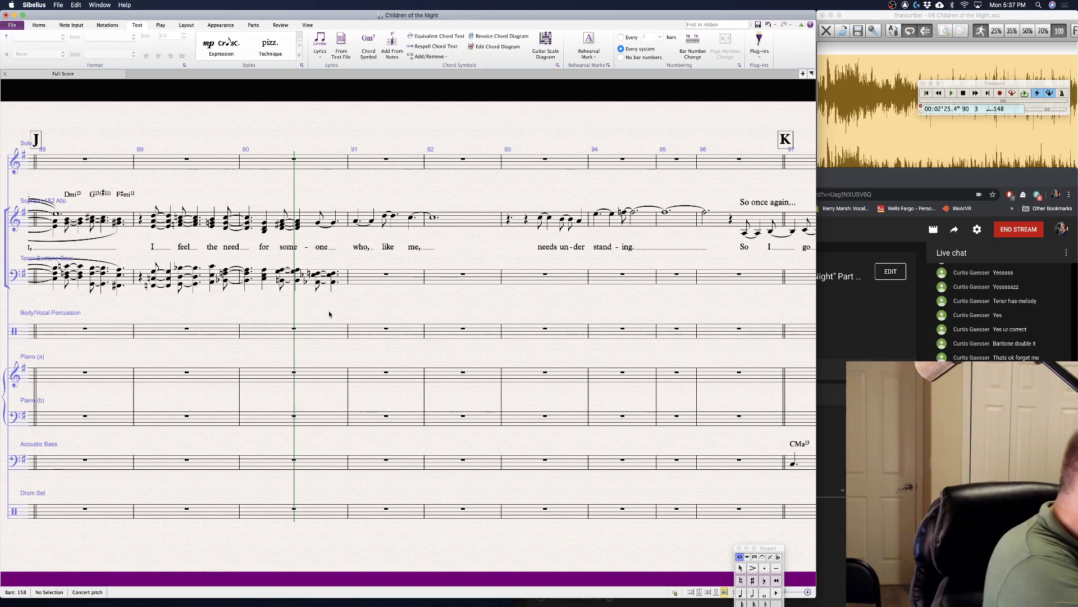
pyautogui.click(318, 226)
pyautogui.press('Escape')
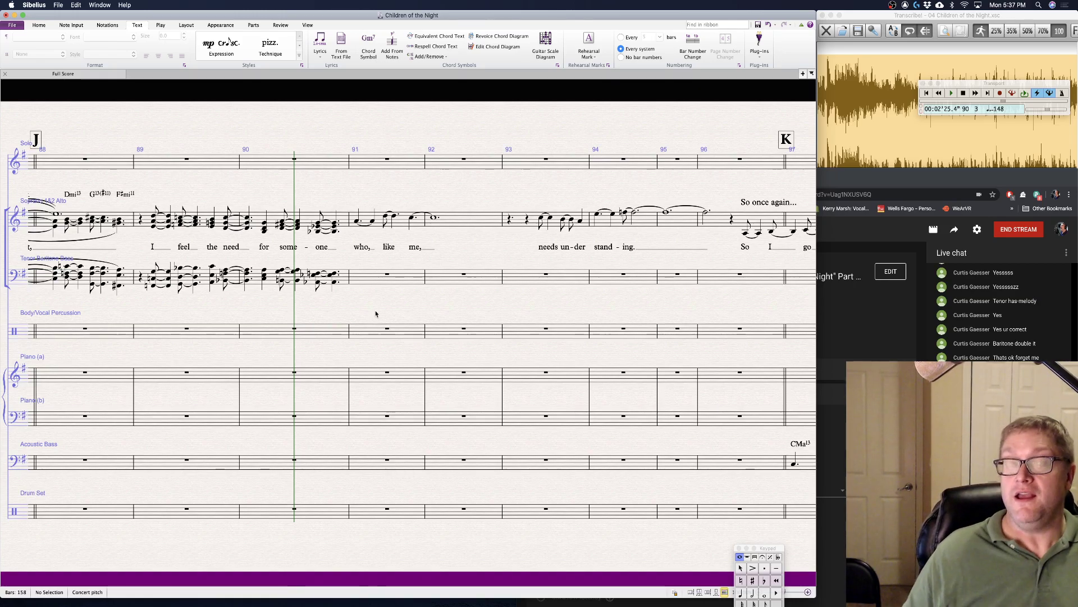
pyautogui.hscroll(3, 372, 311)
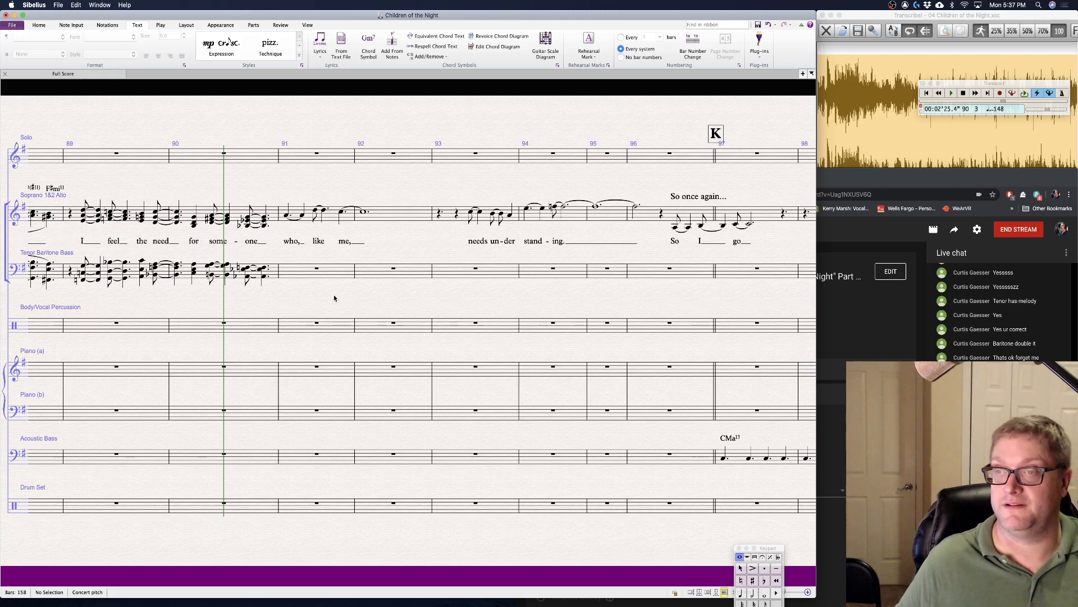
# - Harmonise the first two melody notes of bar 91 on the Soprano 1&2 Alto staff, using C4, F4 and A4 on beat 2
pyautogui.click(286, 216)
pyautogui.press('Right')
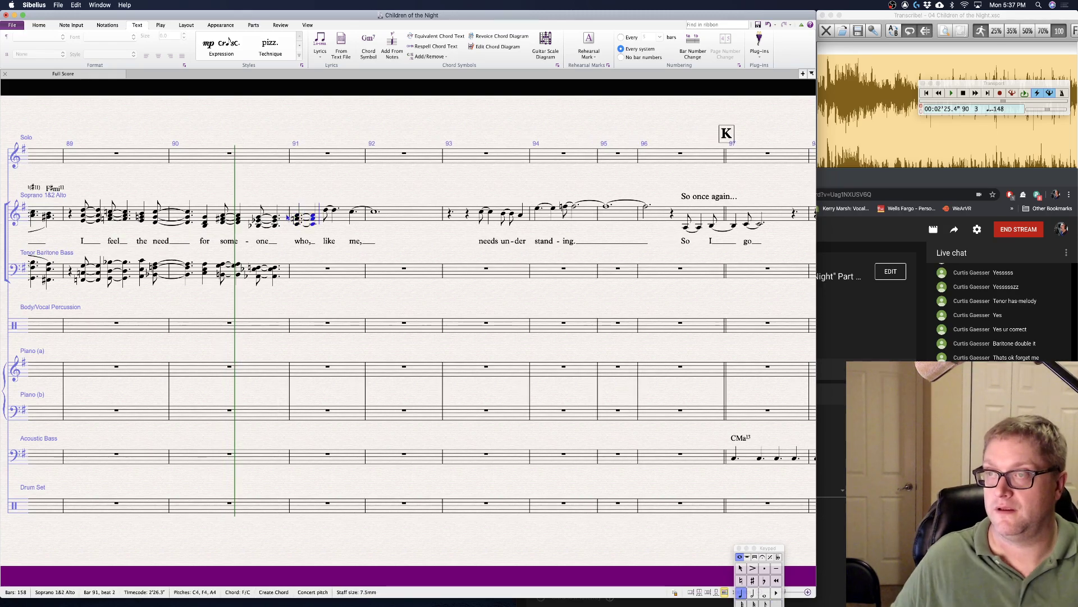
pyautogui.press('Escape')
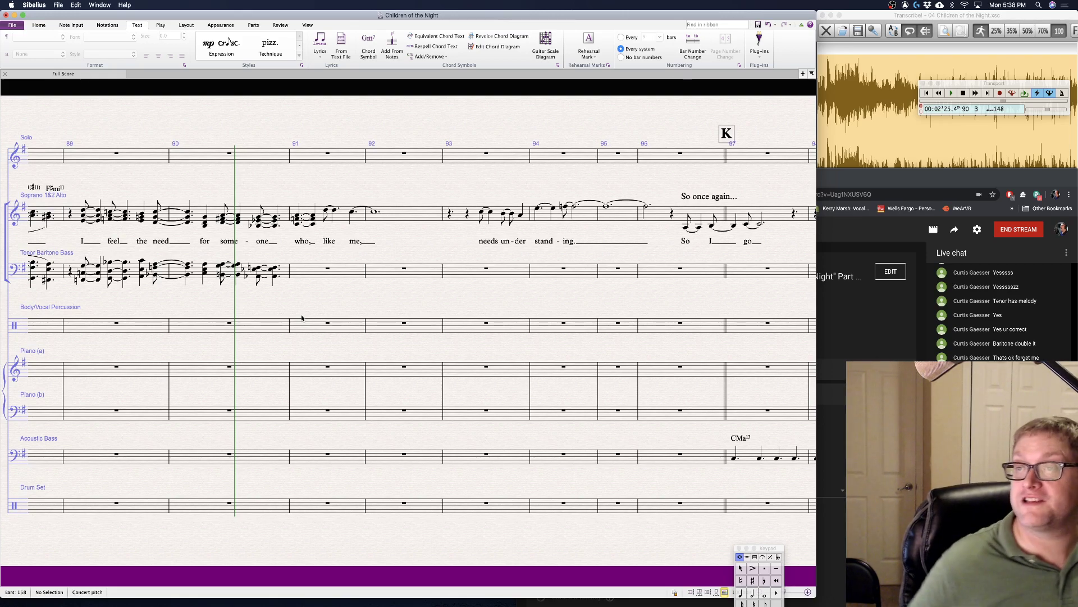
# - Enter a G2, D3, Bb3 chord on beat 1 of bar 91 on the Tenor Baritone Bass staff, followed by a second three-note chord
pyautogui.click(305, 269)
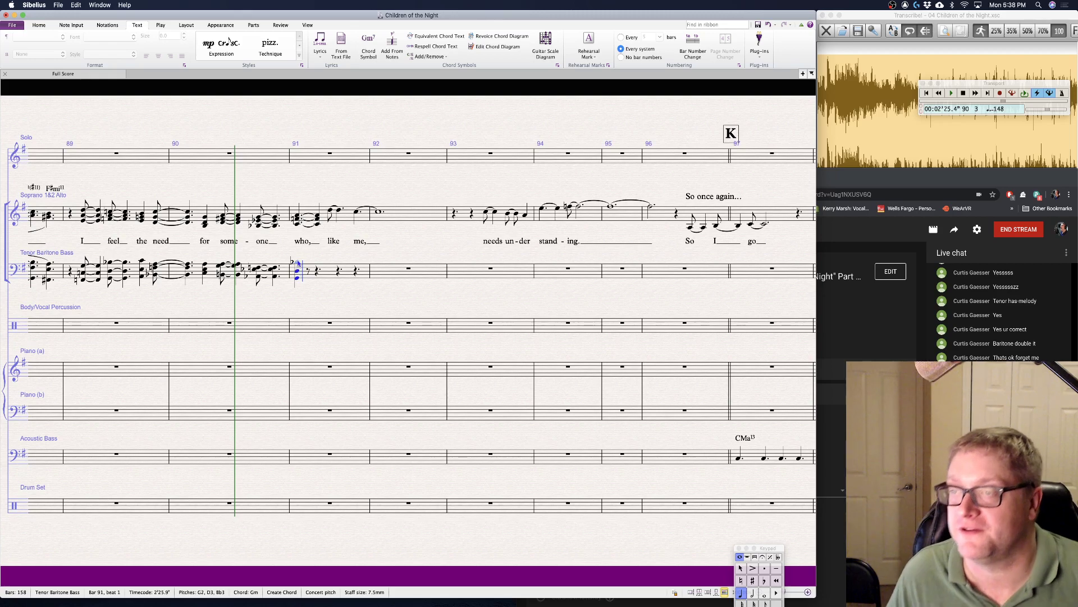
pyautogui.click(297, 263)
pyautogui.press('.')
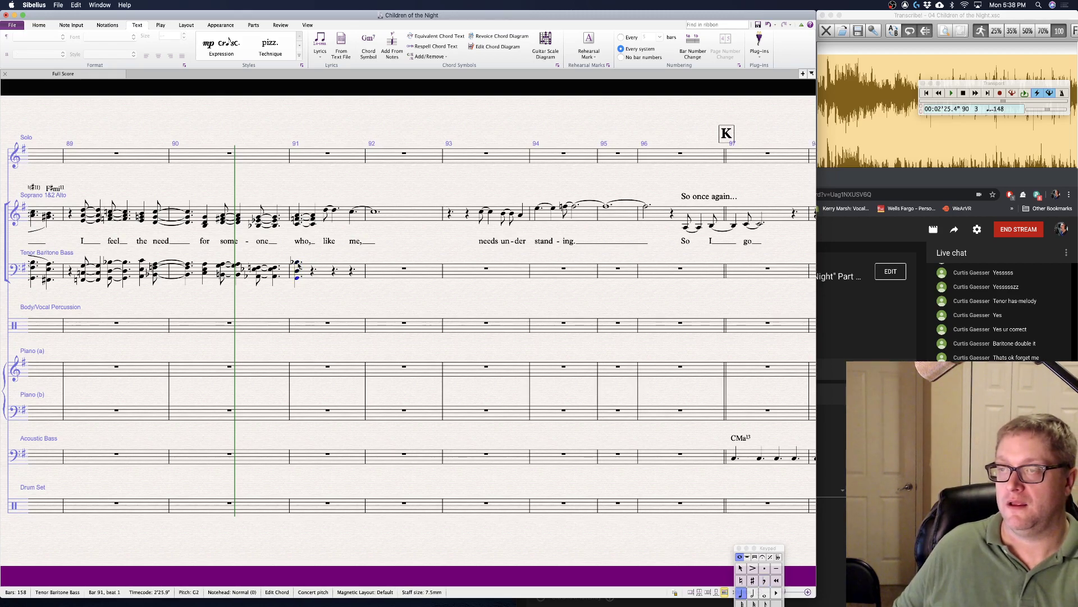
pyautogui.click(298, 264)
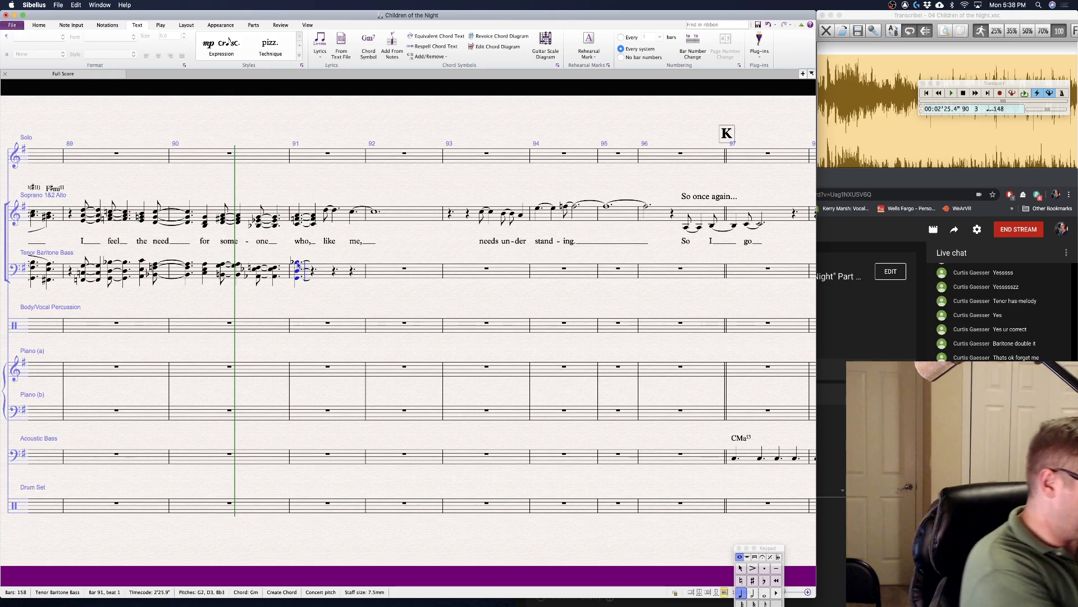
pyautogui.click(297, 262)
pyautogui.press('Escape')
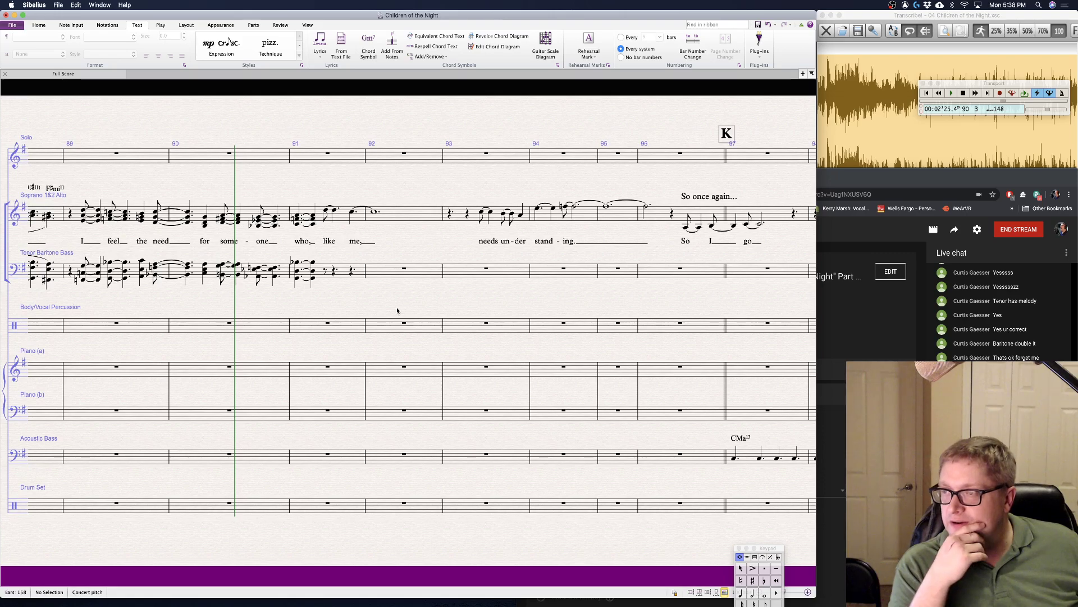
# - Look over the vocal melody around rehearsal mark K and the harmonised bars leading up to it
pyautogui.hscroll(10, 640, 444)
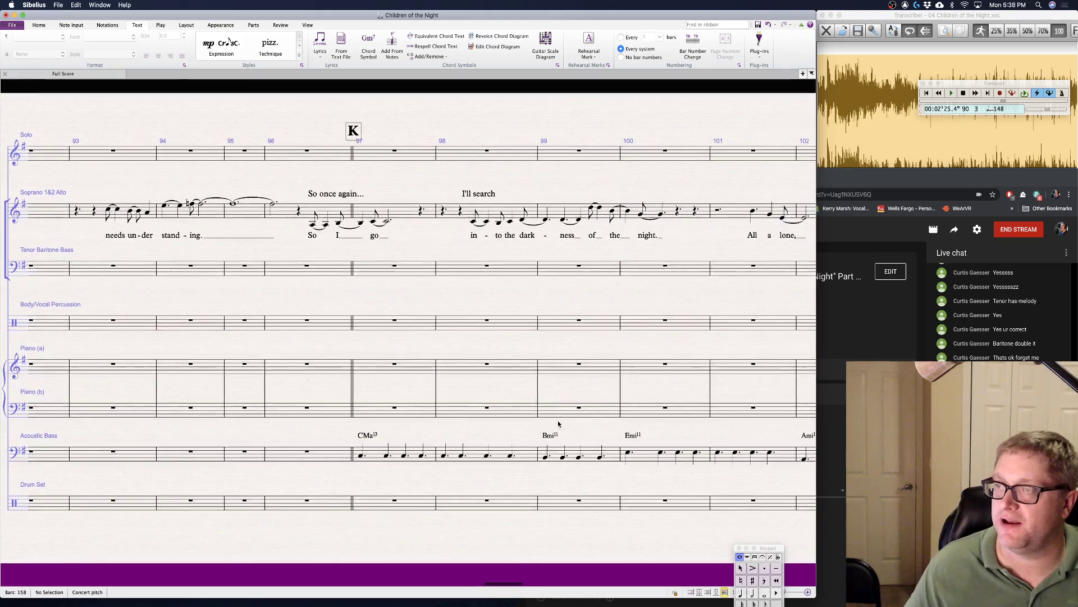
pyautogui.hscroll(-6, 559, 424)
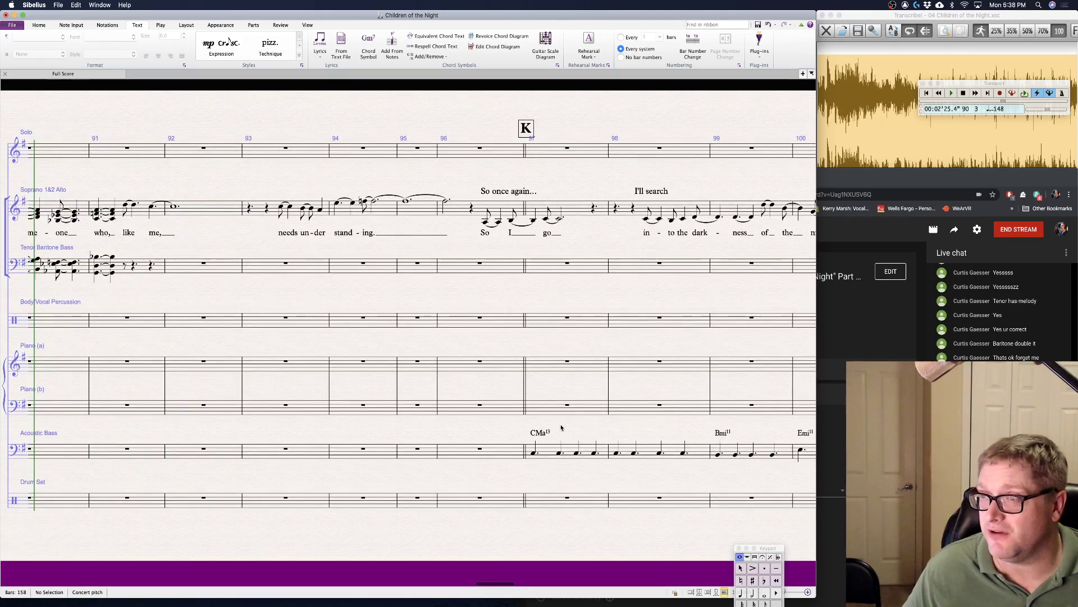
pyautogui.hscroll(-2, 492, 415)
pyautogui.scroll(1, 493, 415)
pyautogui.hscroll(5, 493, 415)
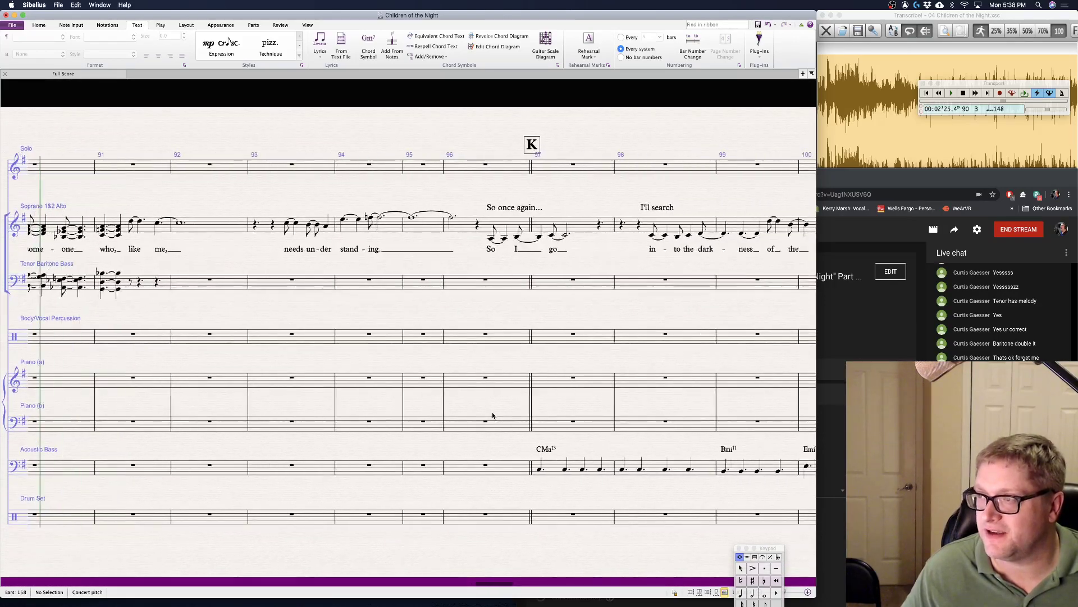
pyautogui.hscroll(-4, 492, 415)
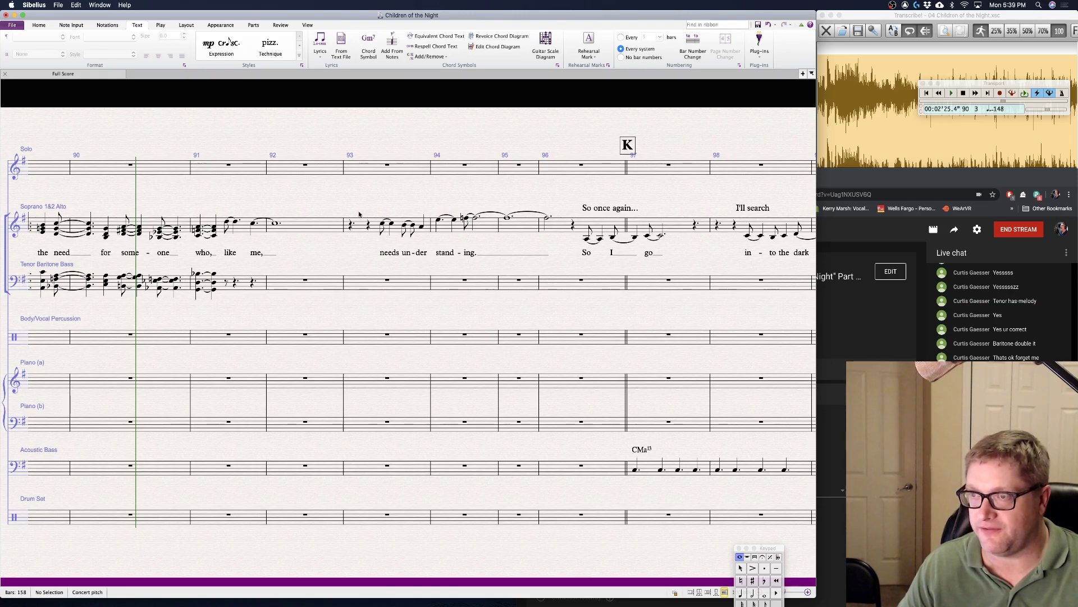
pyautogui.hscroll(-10, 318, 207)
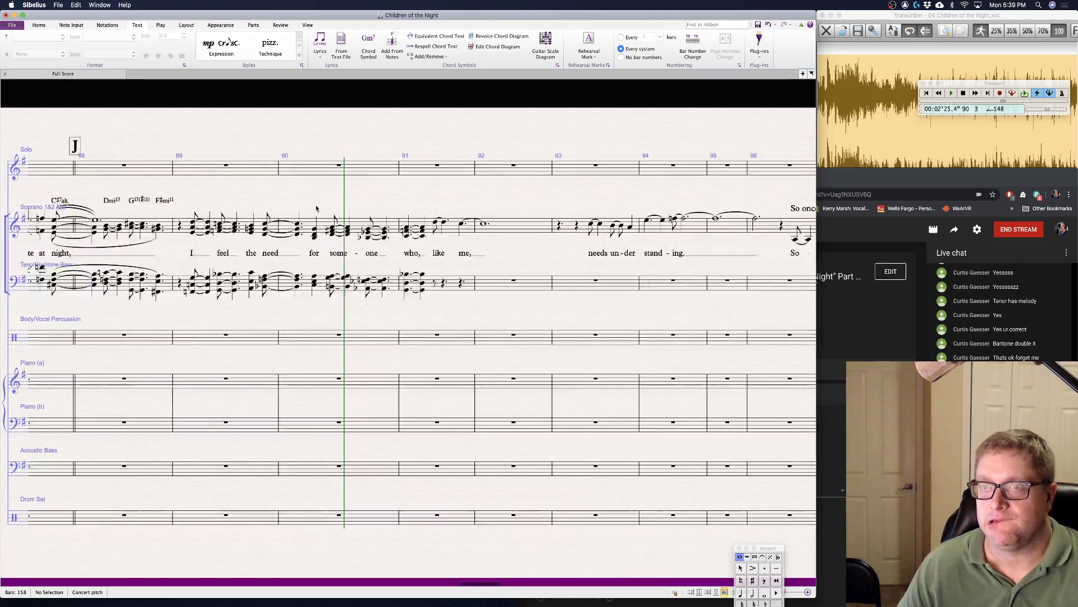
# - Add the chord symbols FMa13, Gmi11, Ami9 and Bb13 above the Soprano 1&2 Alto staff in bar 89
pyautogui.click(299, 220)
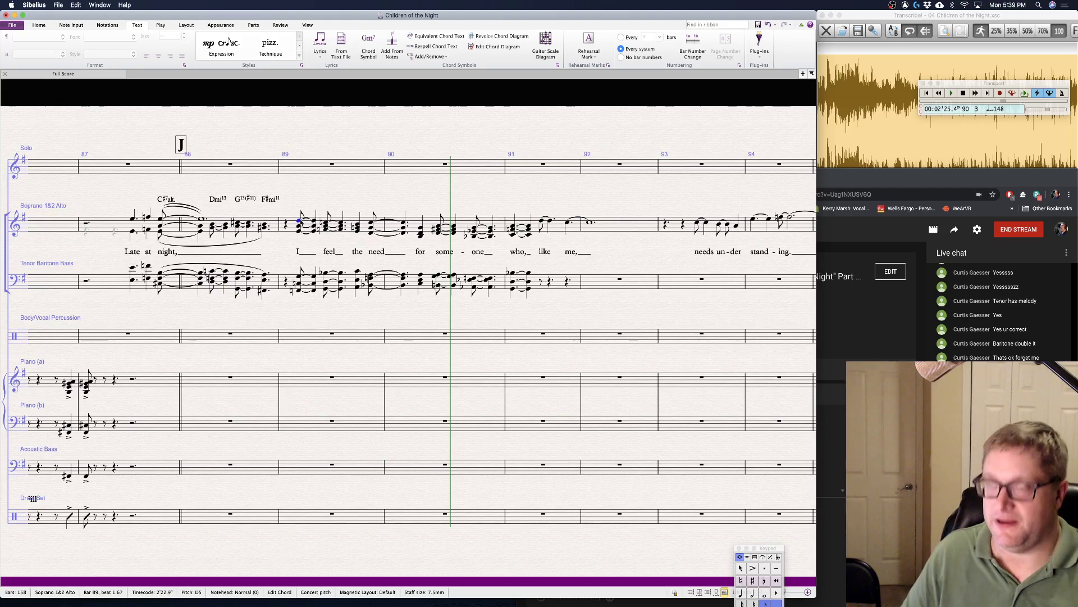
pyautogui.press('super+k')
pyautogui.write('FMa13')
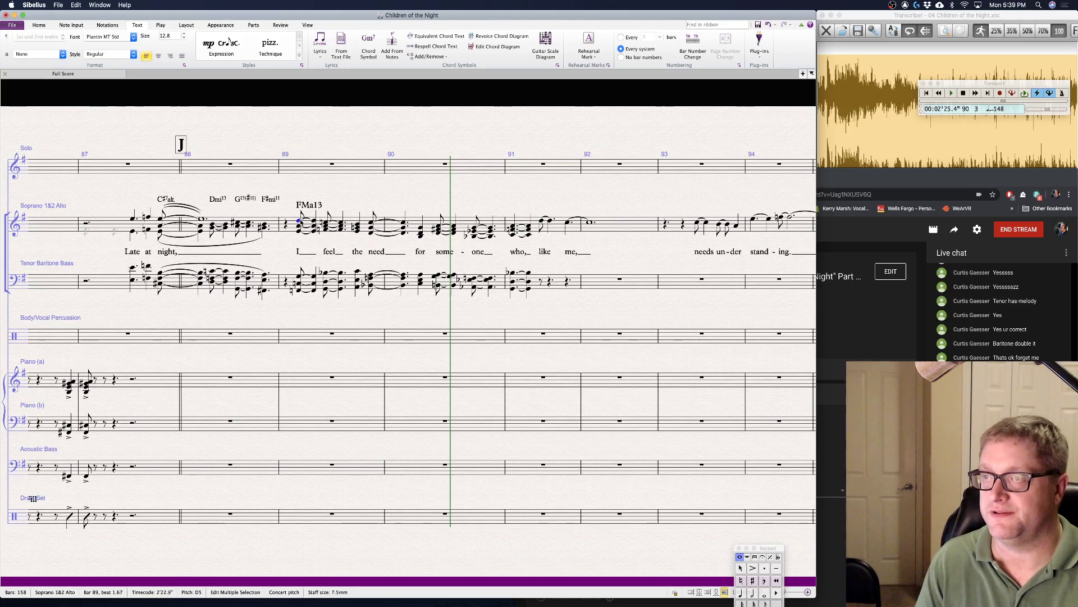
pyautogui.press('space')
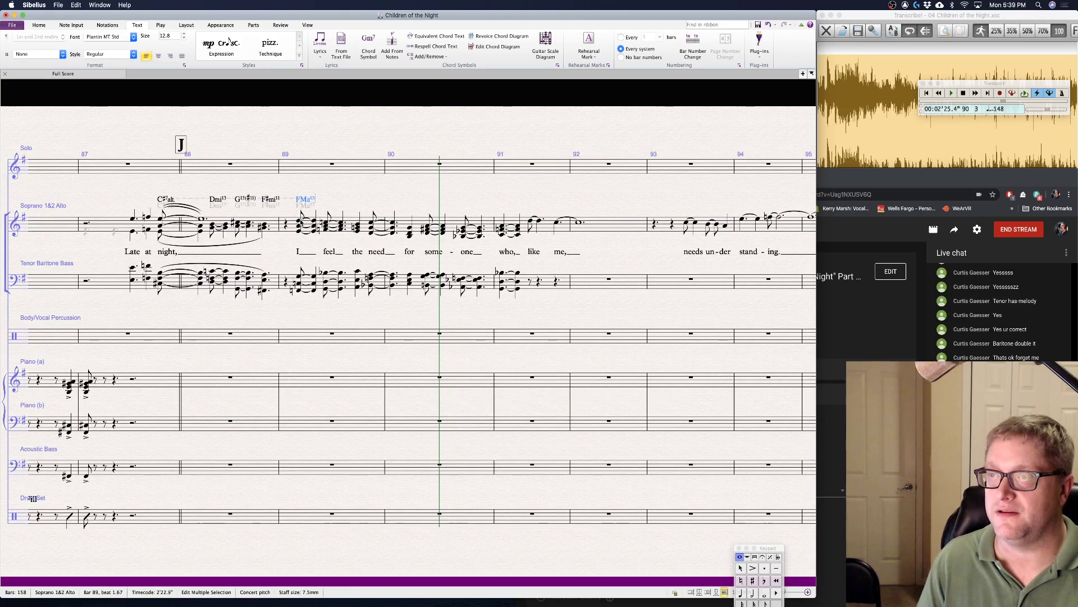
pyautogui.write('Gmi11')
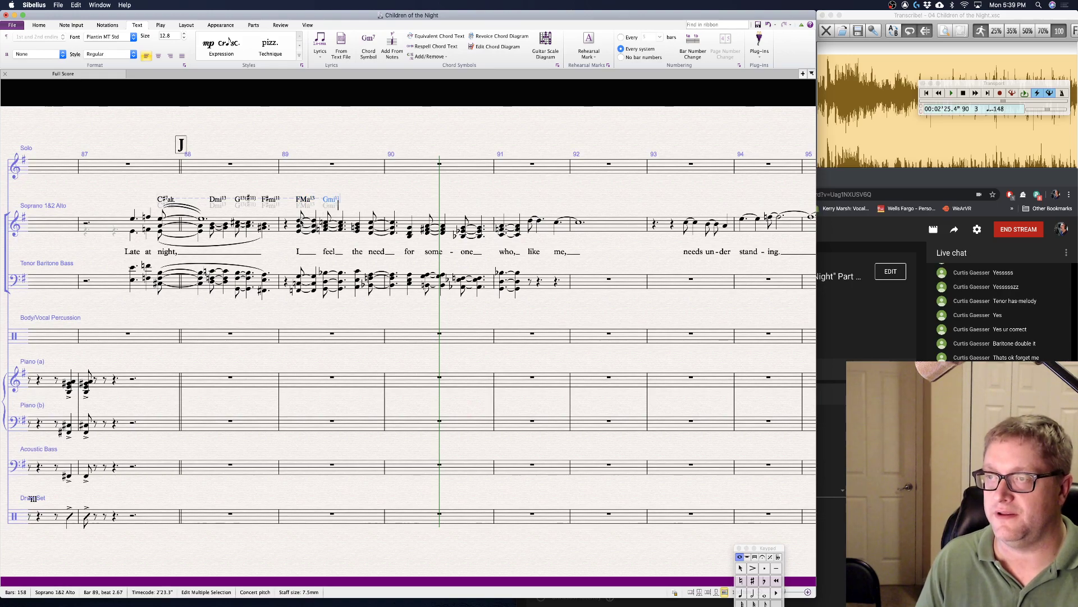
pyautogui.write('Ami9')
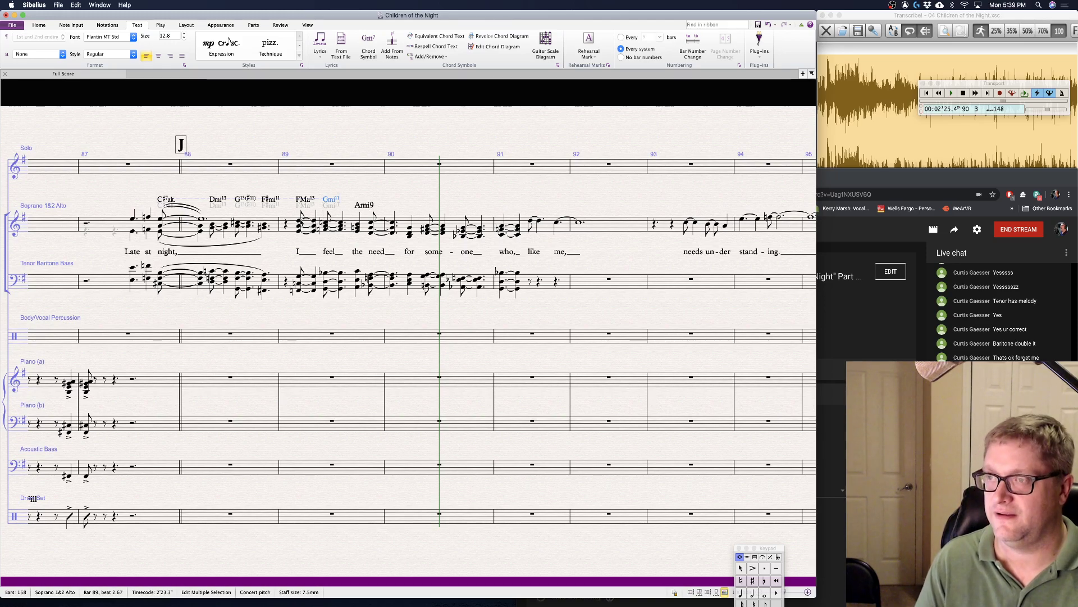
pyautogui.press('space')
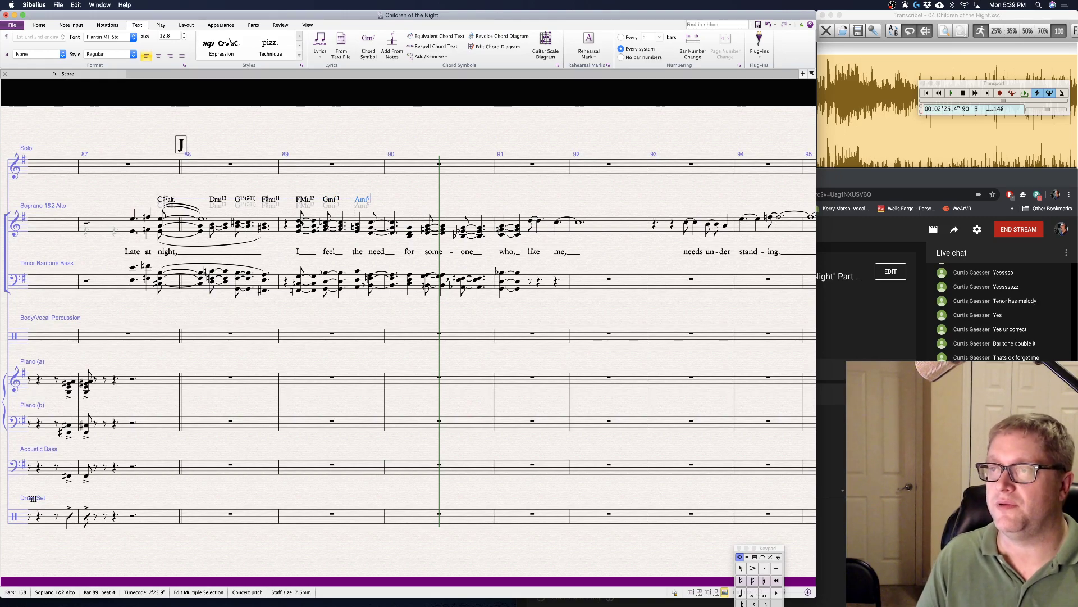
pyautogui.write('Bb13')
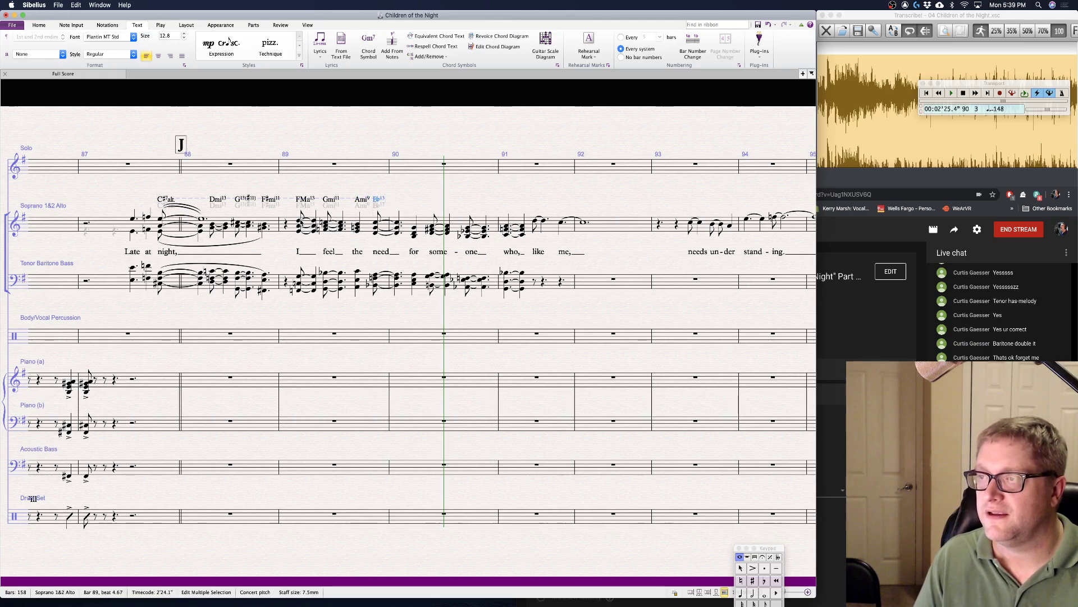
# - Add the chord symbols CMa13, GMa7/B and AbMa13 above the Soprano 1&2 Alto staff in bar 90
pyautogui.write('CMa13')
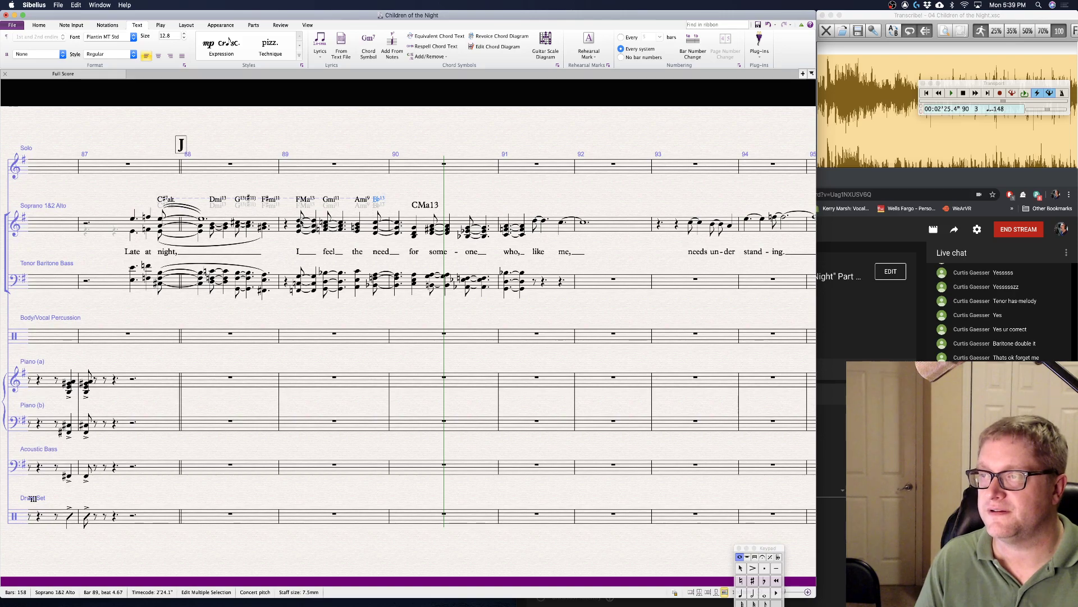
pyautogui.press('space')
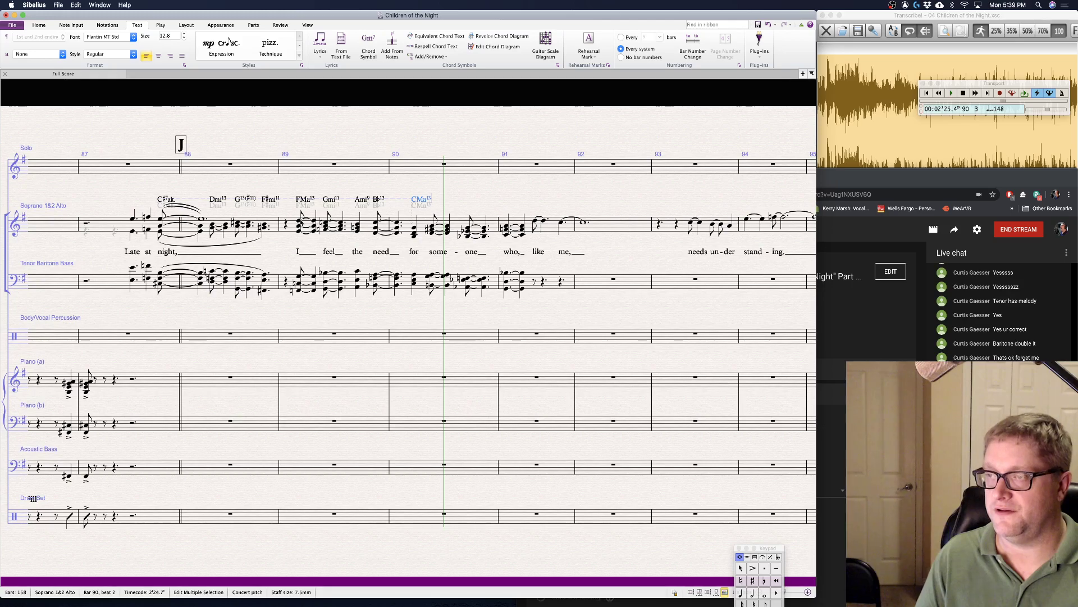
pyautogui.write('GMa')
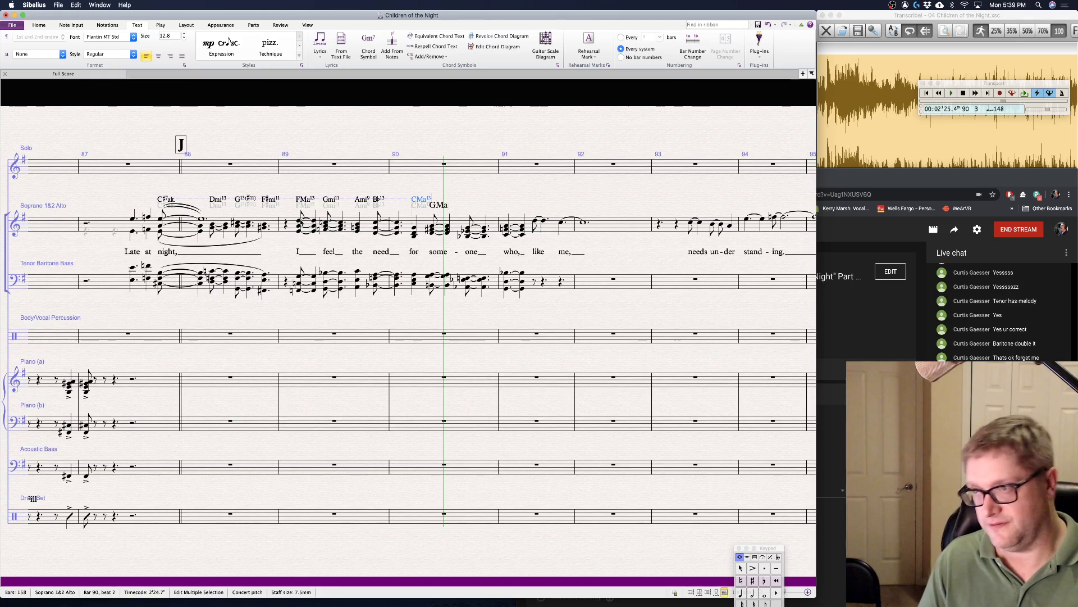
pyautogui.write('7/B')
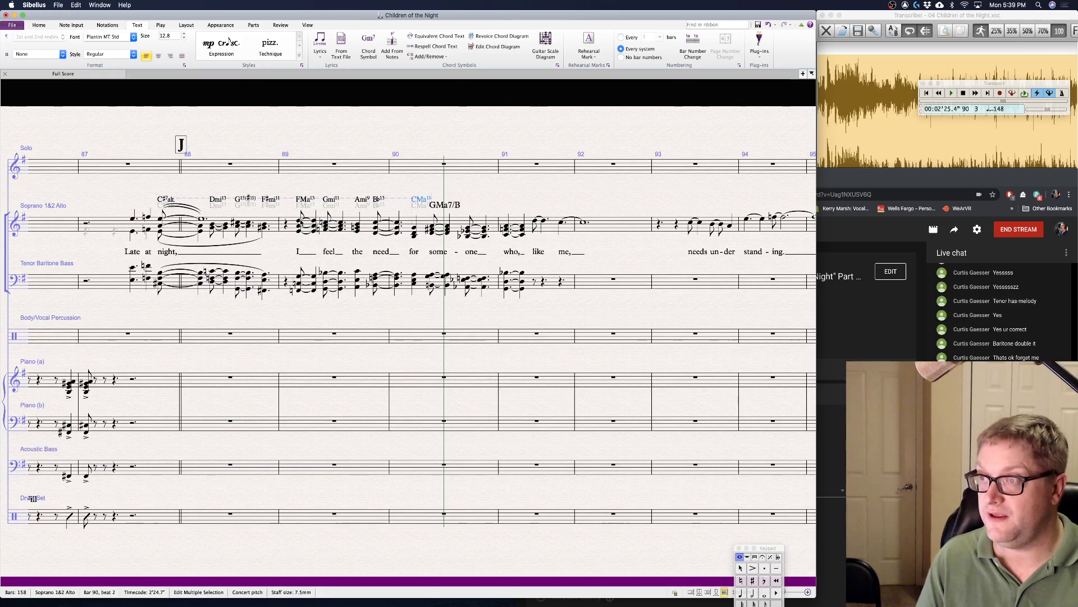
pyautogui.press('space')
pyautogui.write('Ab')
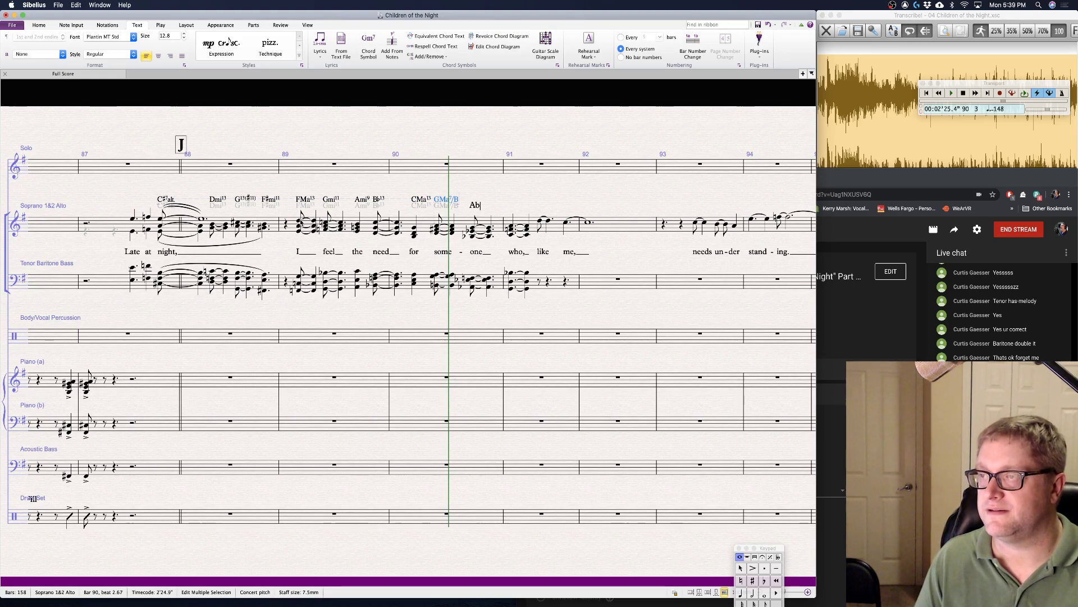
pyautogui.write('Ma')
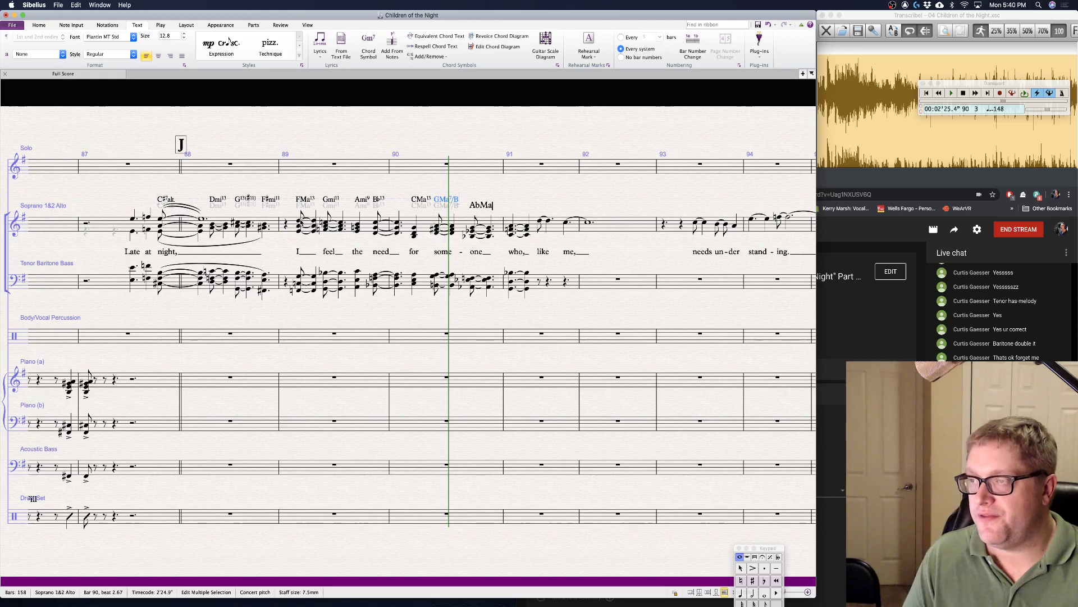
pyautogui.write('13')
pyautogui.press('Escape')
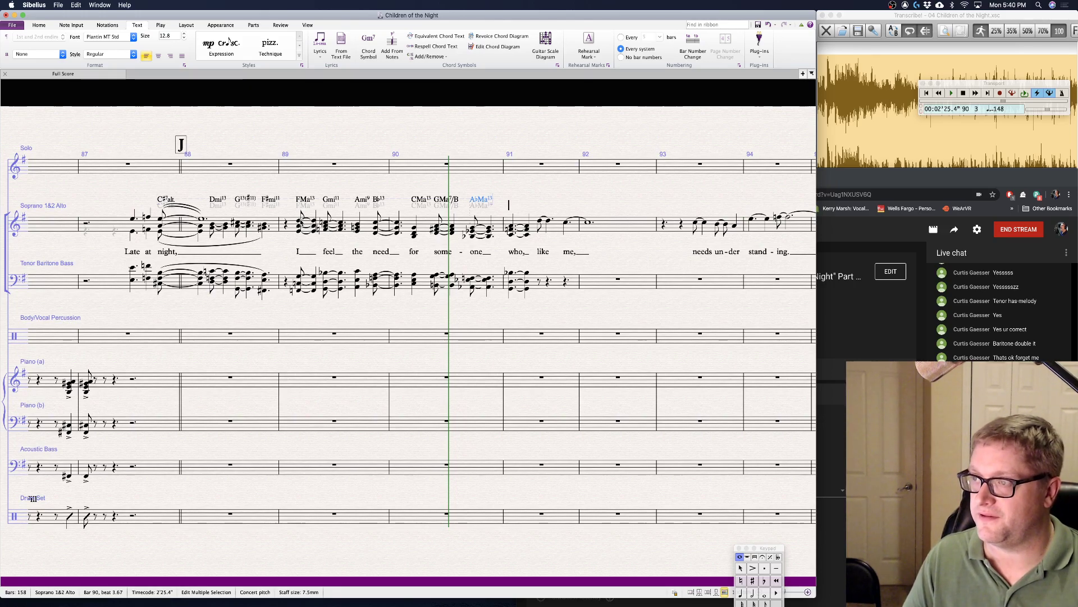
# - Add the chord symbol Gmi11 above the first chord of bar 91 and finish the chord symbol entry
pyautogui.write('Gmi')
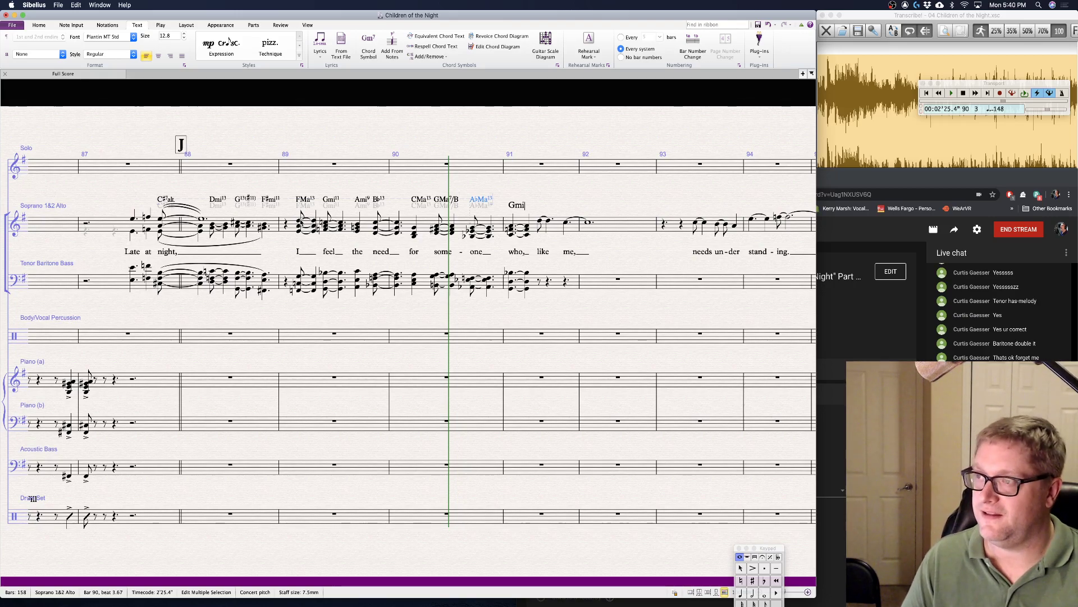
pyautogui.write('11')
pyautogui.press('Escape')
pyautogui.press('Escape')
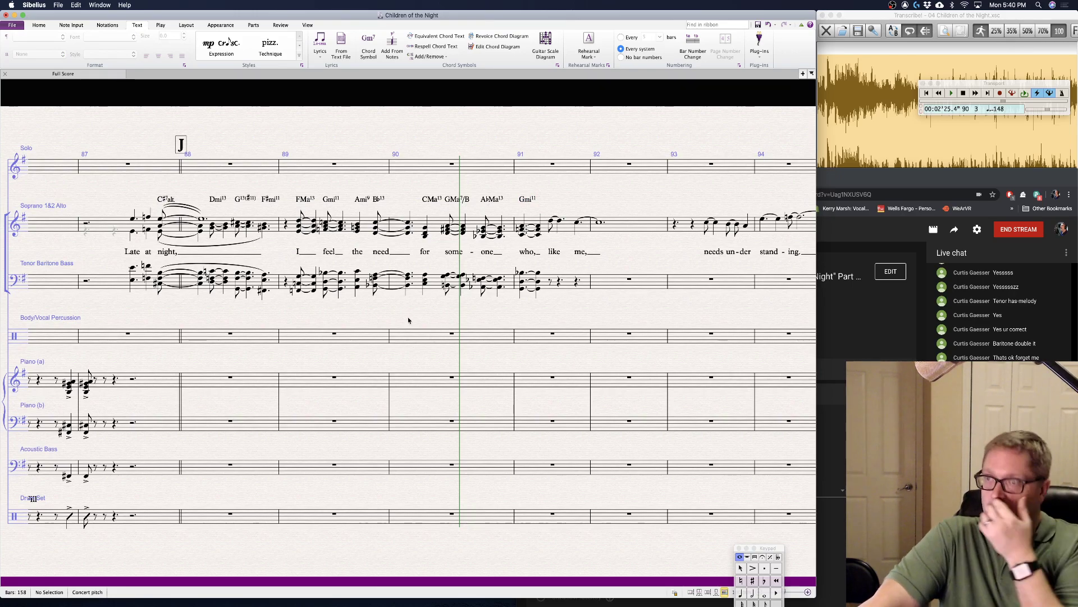
# - Review the vocal parts from rehearsal mark J through the melody beyond rehearsal mark K
pyautogui.hscroll(3, 480, 322)
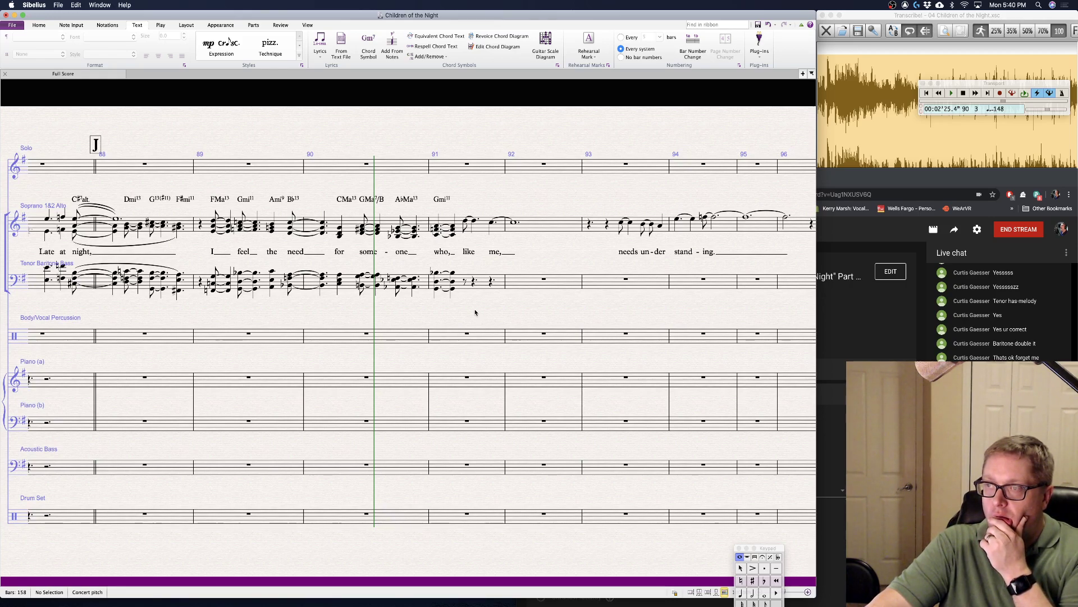
pyautogui.hscroll(3, 475, 313)
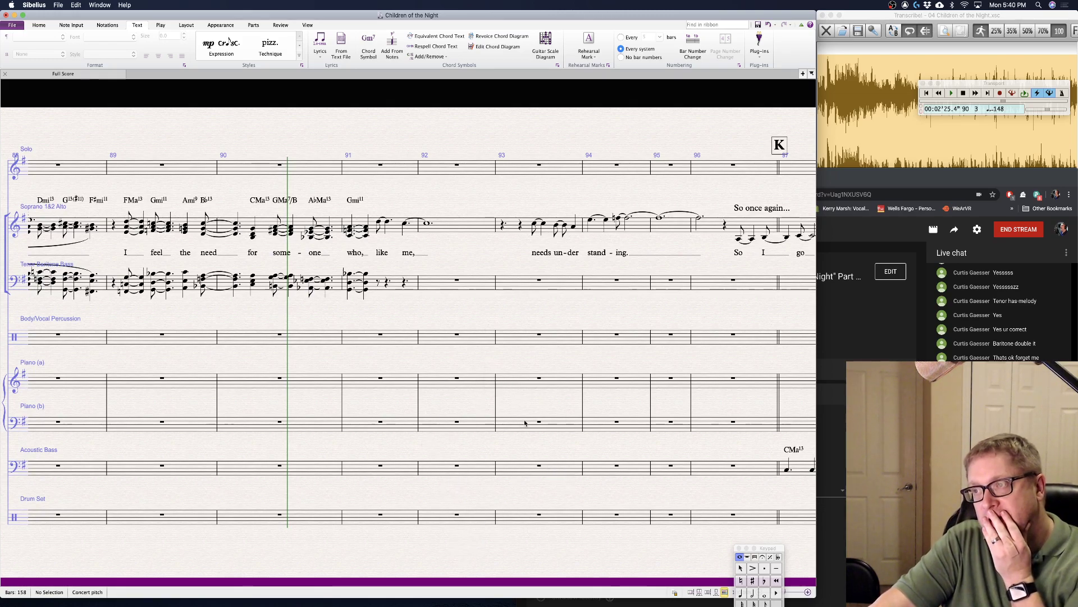
pyautogui.hscroll(5, 560, 422)
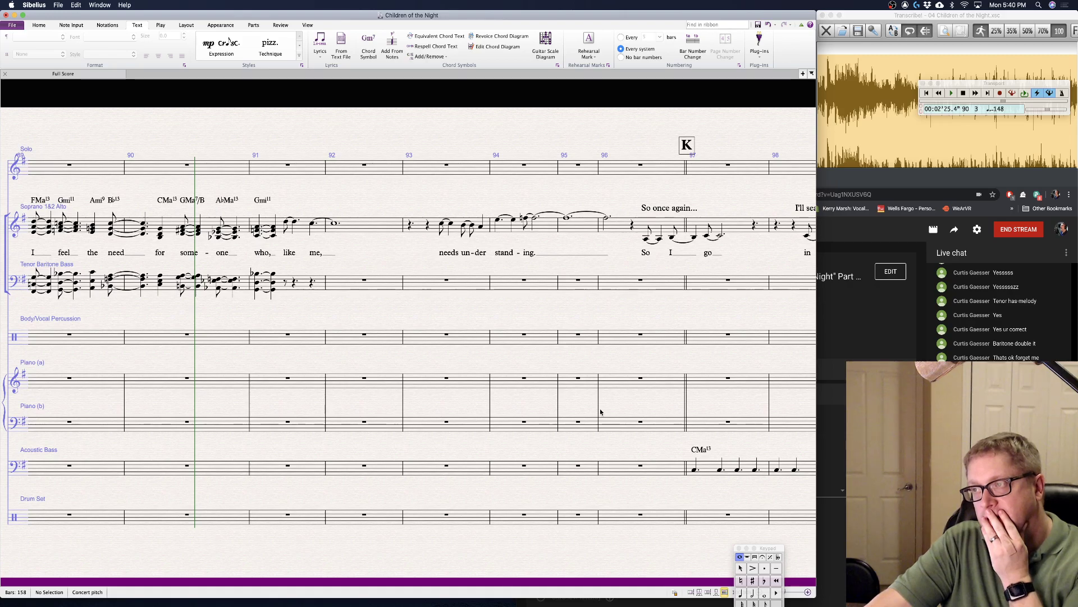
pyautogui.hscroll(10, 600, 410)
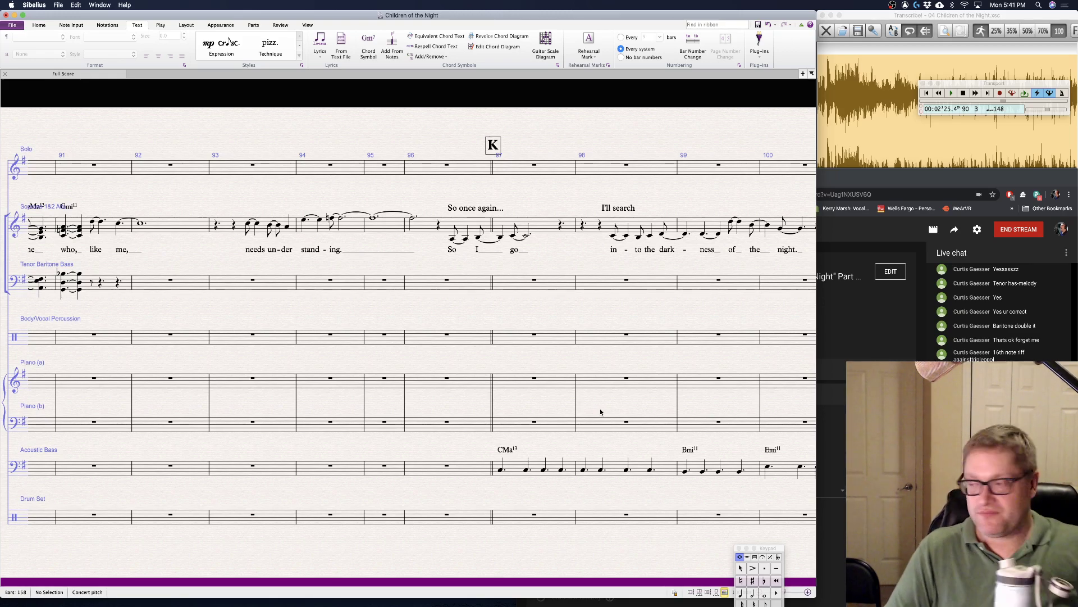
pyautogui.hscroll(-10, 599, 412)
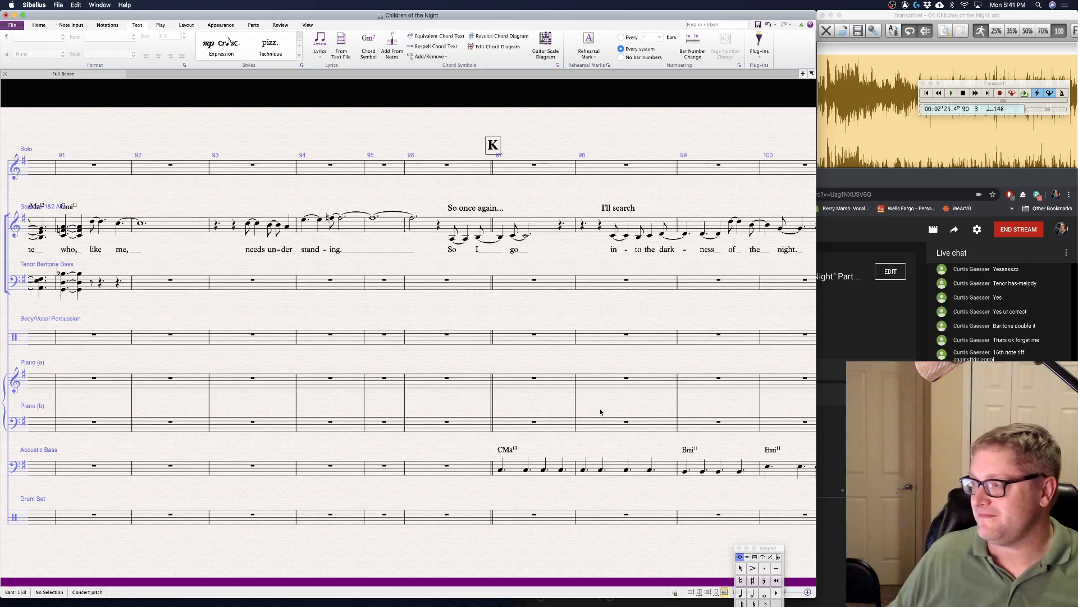
# - Check the YouTube live stream dashboard in Chrome and return to the Sibelius score at rehearsal mark J
pyautogui.click(844, 341)
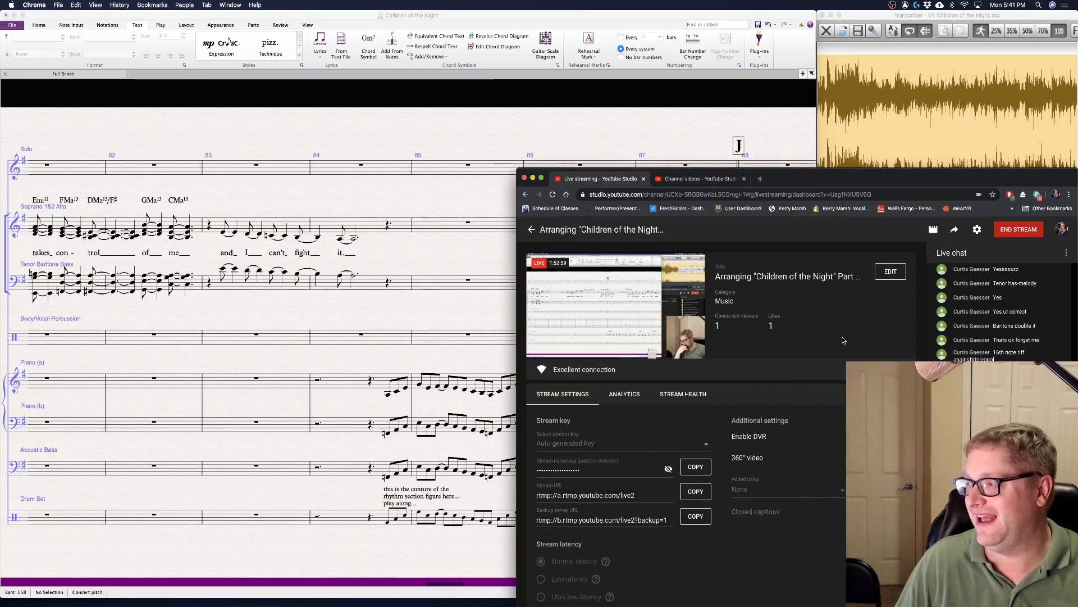
pyautogui.click(254, 375)
pyautogui.hscroll(5, 372, 350)
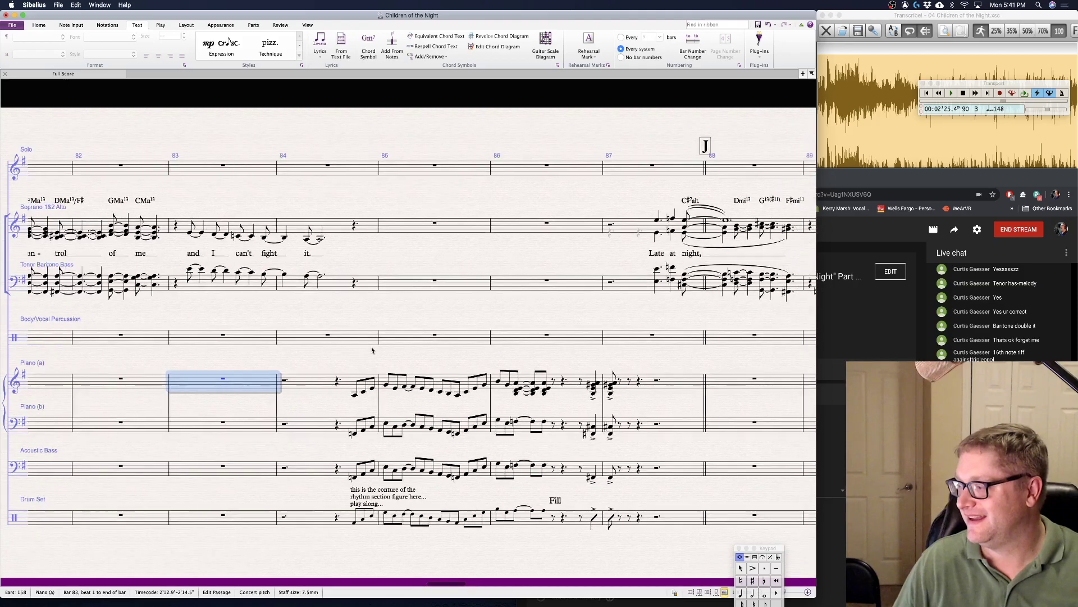
pyautogui.click(366, 337)
pyautogui.click(366, 317)
pyautogui.press('space')
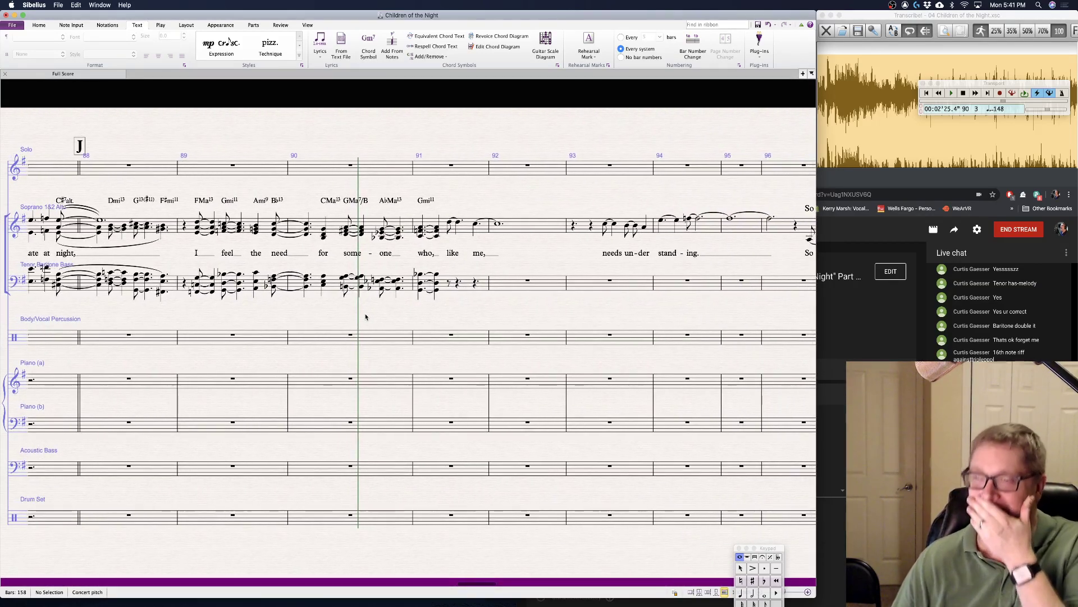
# - Play back the score from the first chord of bar 70 through bar 92 to hear the vocal harmonies
pyautogui.hscroll(-5, 359, 318)
pyautogui.hscroll(-10, 344, 319)
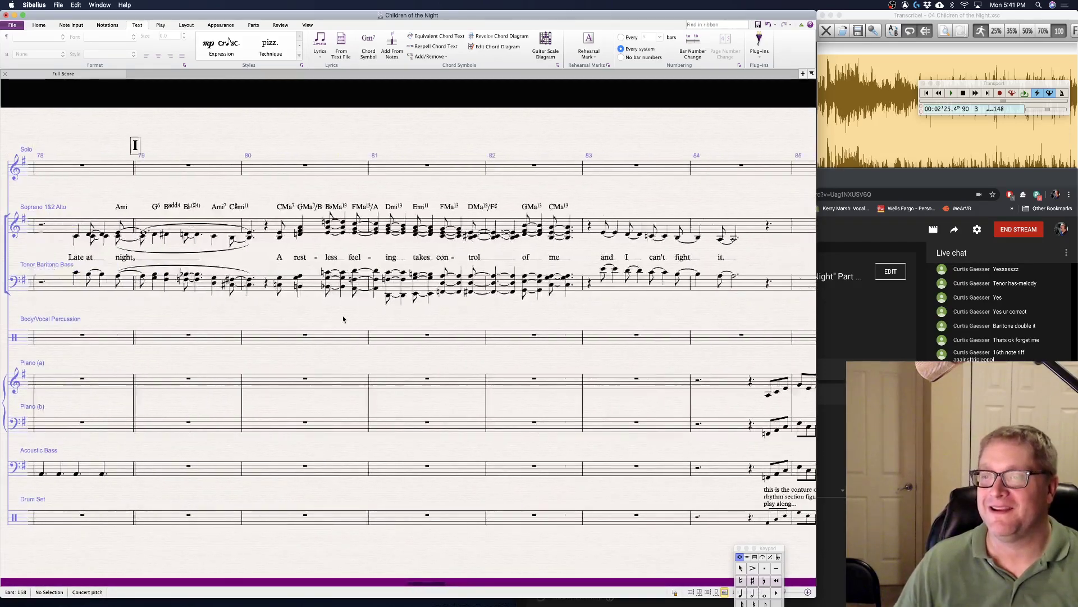
pyautogui.hscroll(-5, 344, 319)
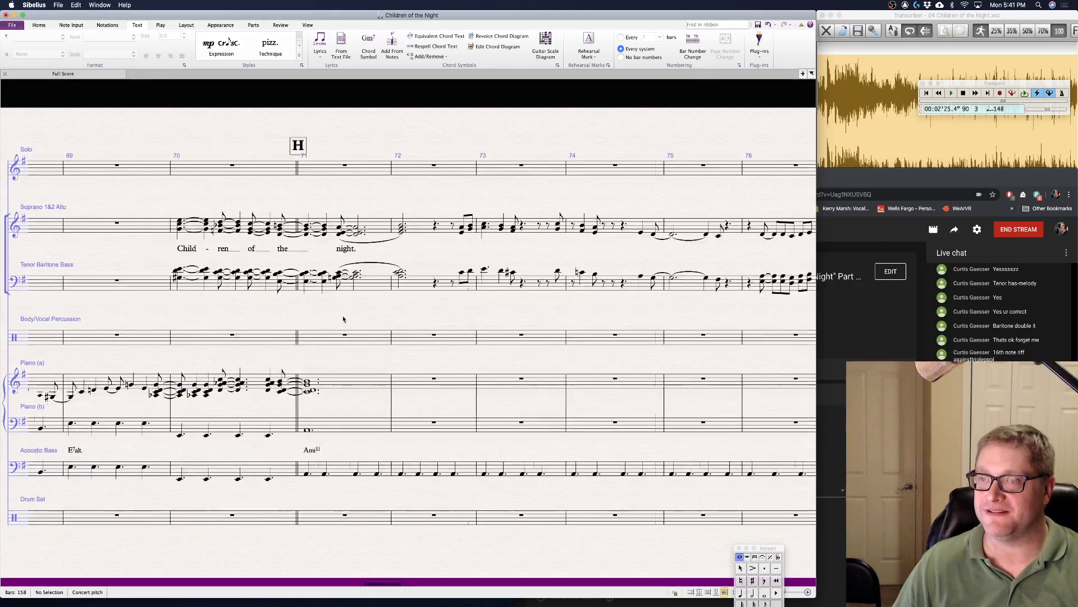
pyautogui.click(236, 224)
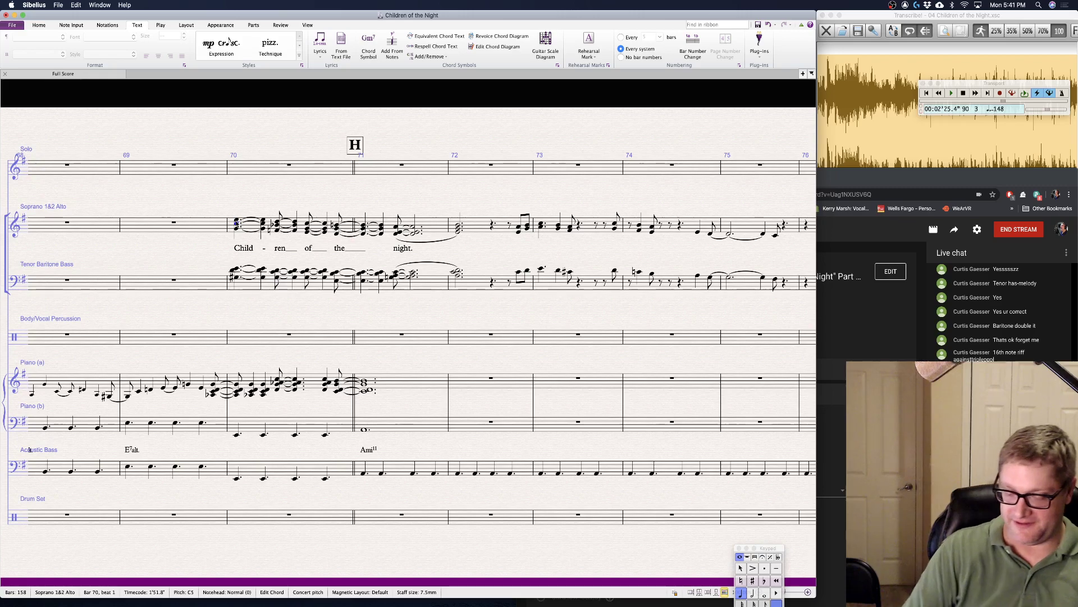
pyautogui.press('p')
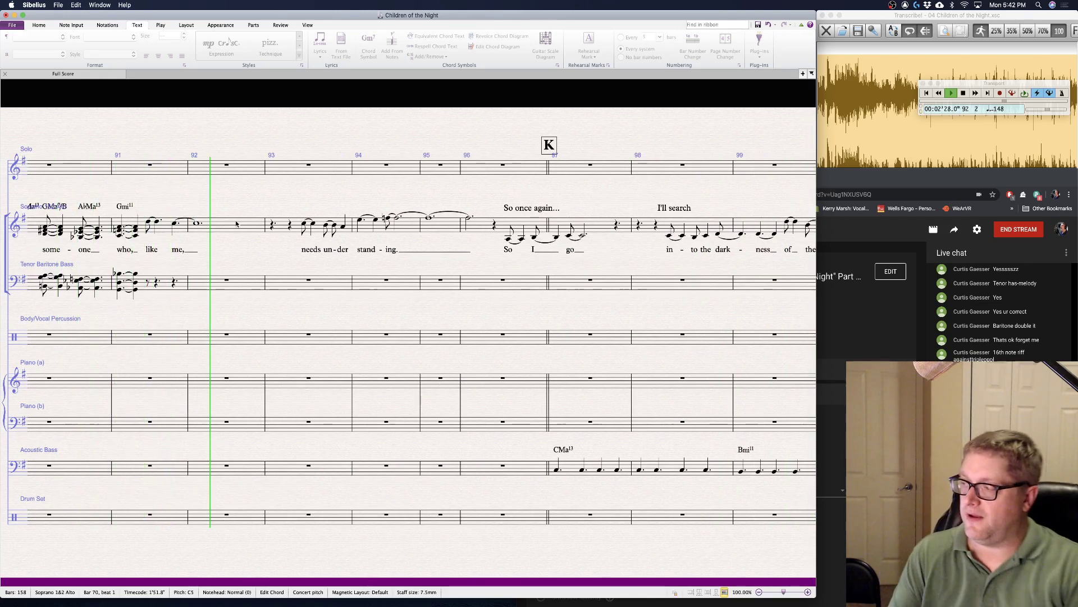
pyautogui.press('Escape')
pyautogui.click(133, 335)
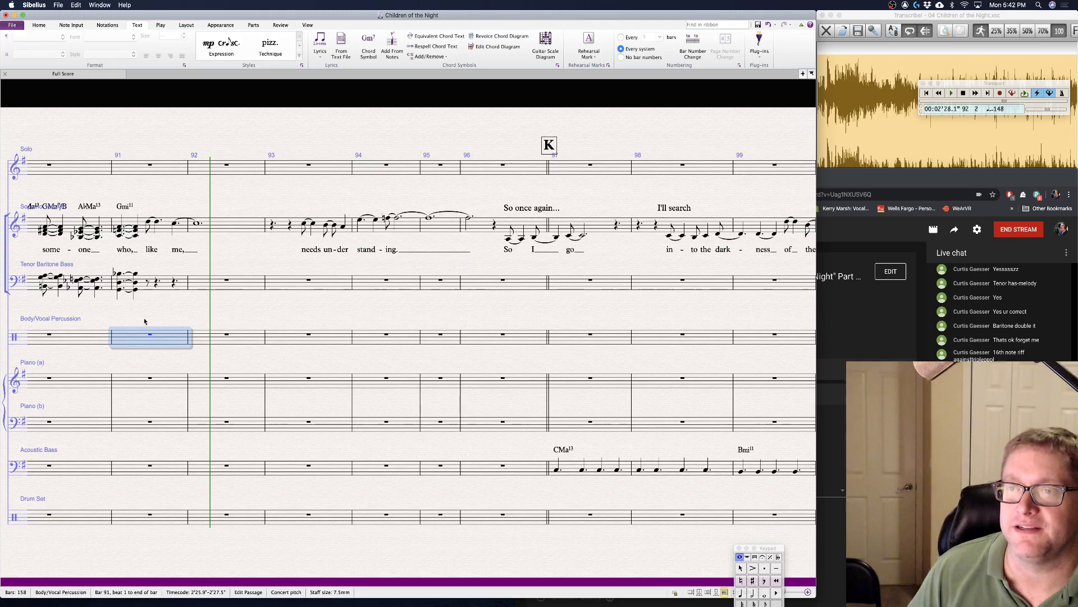
pyautogui.press('Escape')
# - Add Eb4 and G4 under the C5 on beat 4 of bar 91 and move that bar's lower Soprano-Alto notes to voice 2
pyautogui.hscroll(-5, 160, 311)
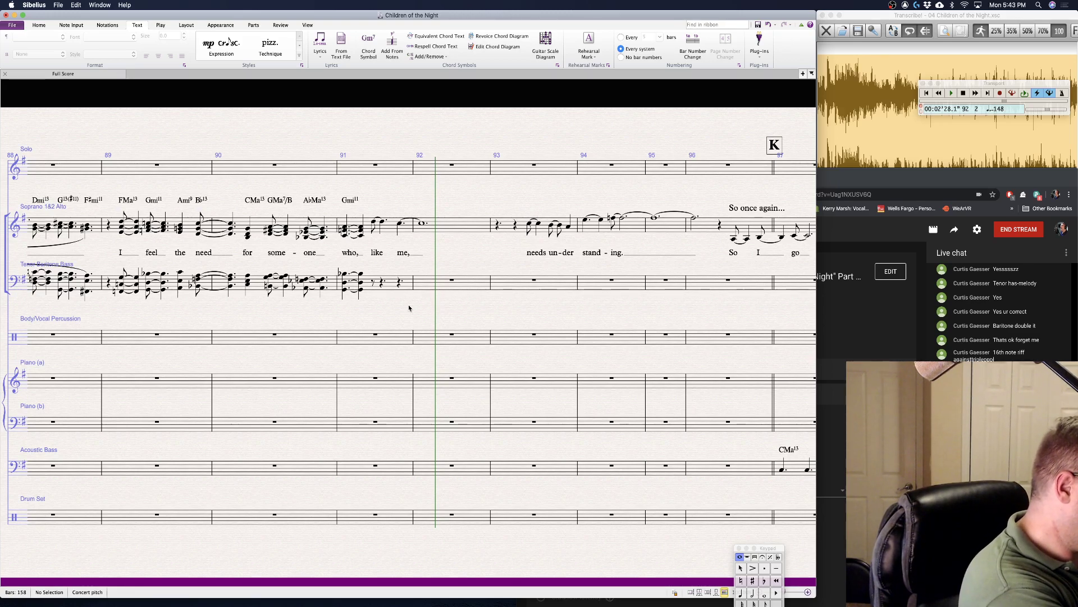
pyautogui.click(400, 224)
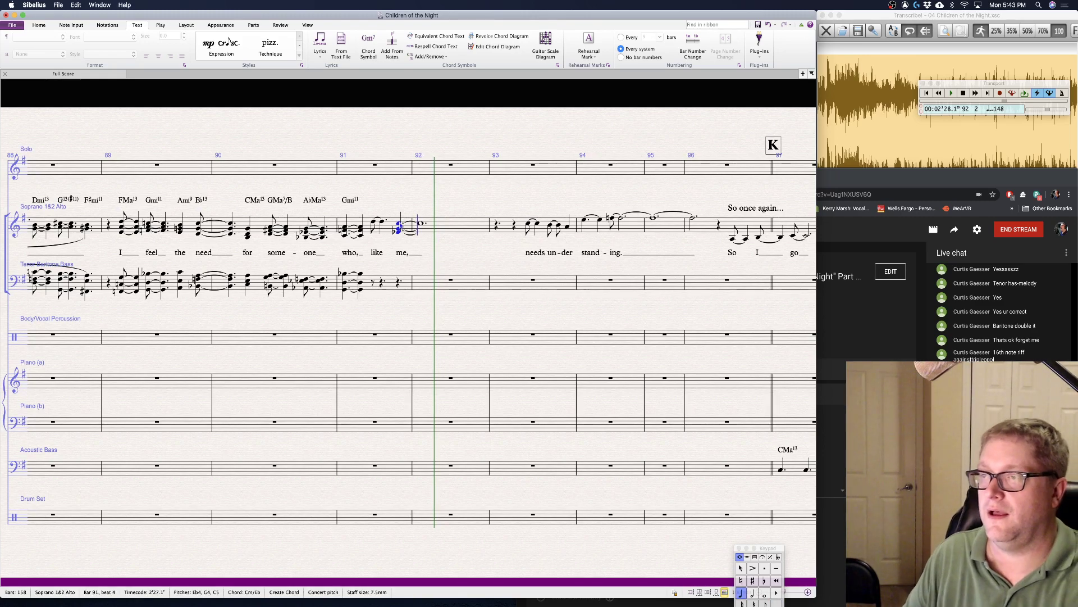
pyautogui.press('Escape')
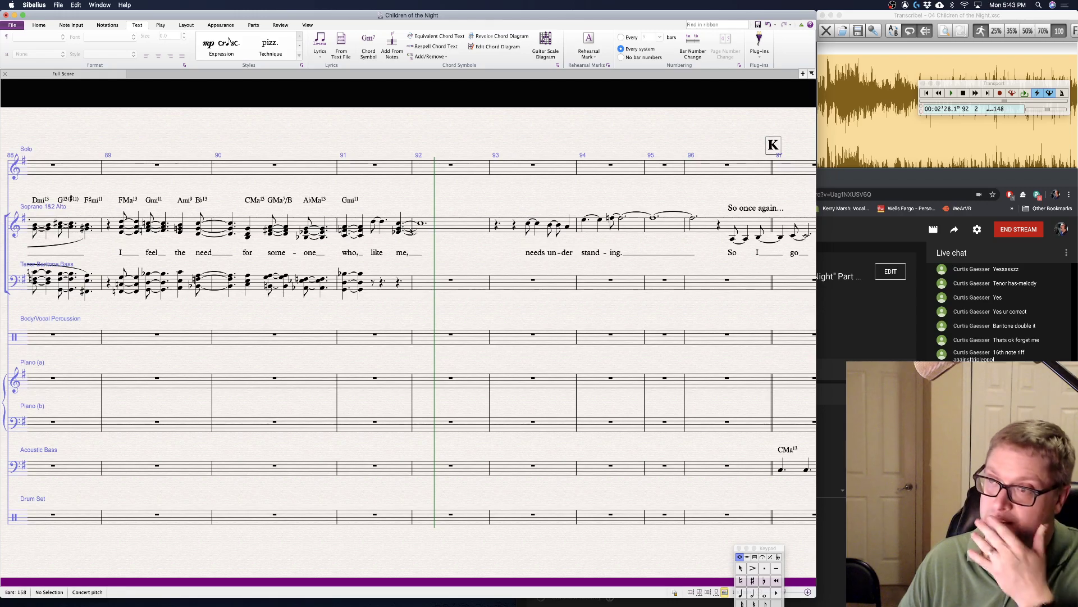
pyautogui.click(399, 229)
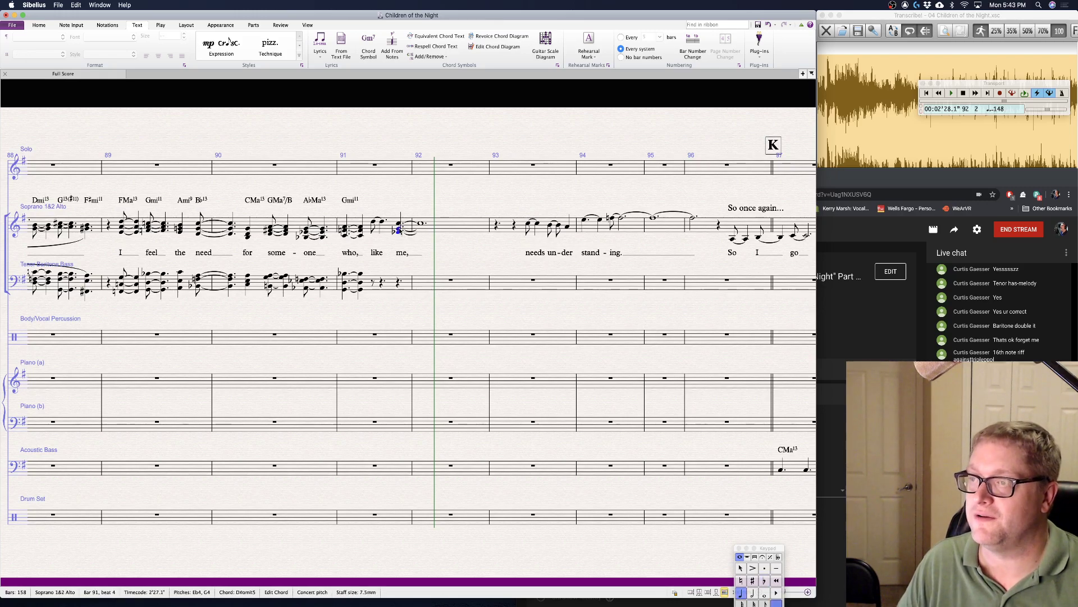
pyautogui.keyDown('super'); pyautogui.click(360, 232); pyautogui.keyUp('super')
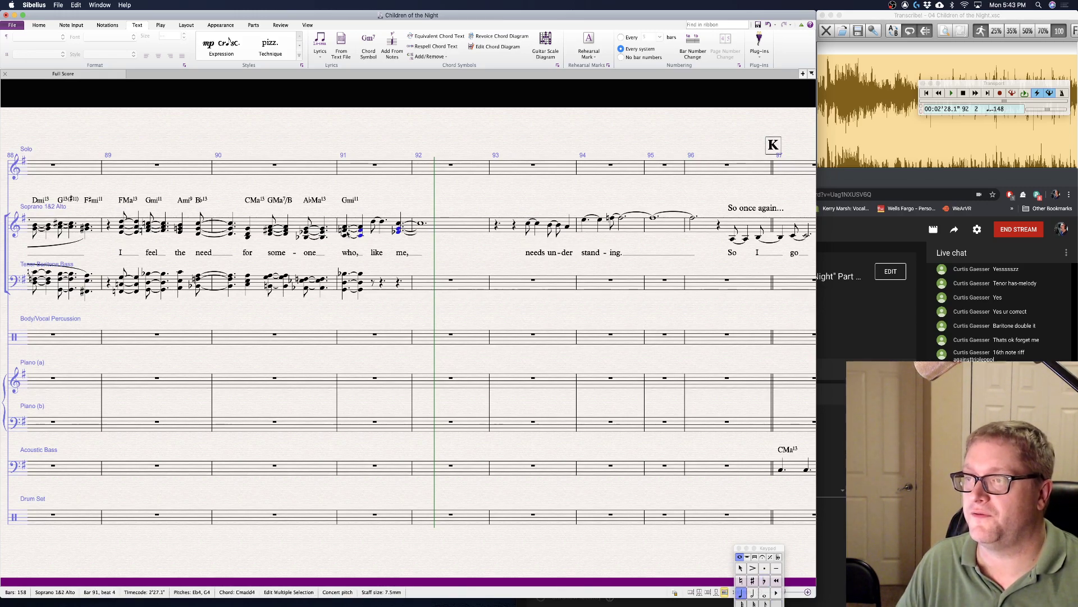
pyautogui.keyDown('super'); pyautogui.click(345, 233); pyautogui.keyUp('super')
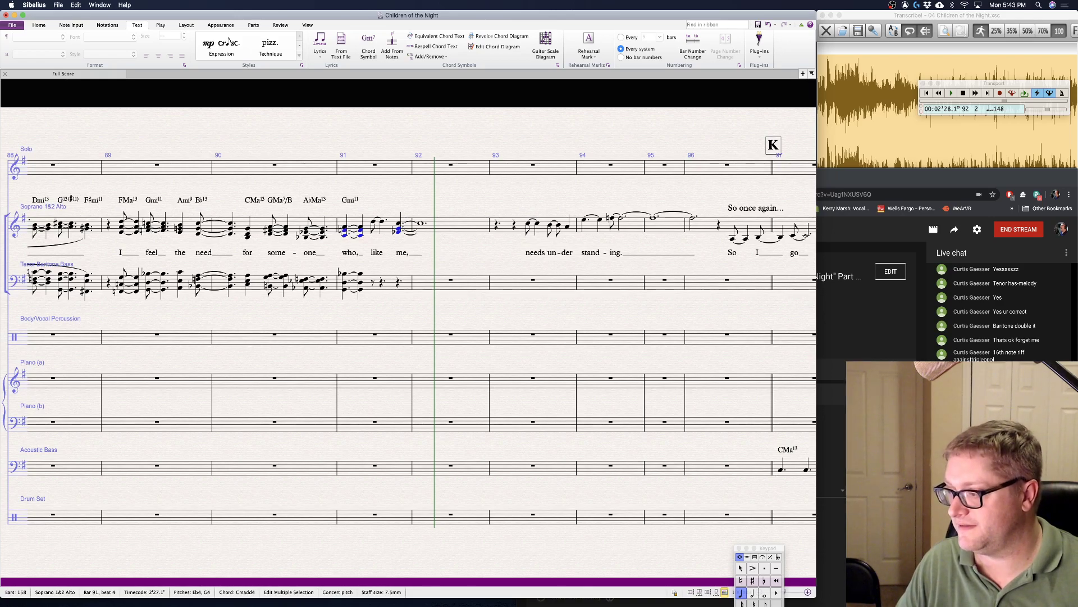
pyautogui.press('Delete')
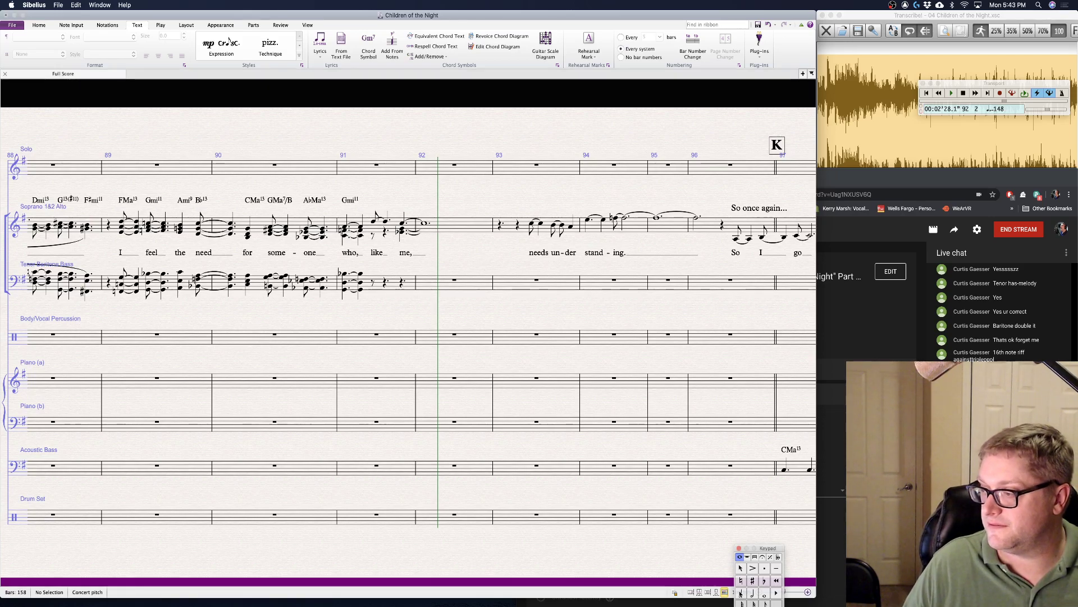
# - Sustain Eb4 and G4 through bar 92's first half in voice 2 and enter F2, C3 and Ab3 for Tenor Baritone Bass on bar 91, beat 4
pyautogui.press('n')
pyautogui.click(426, 245)
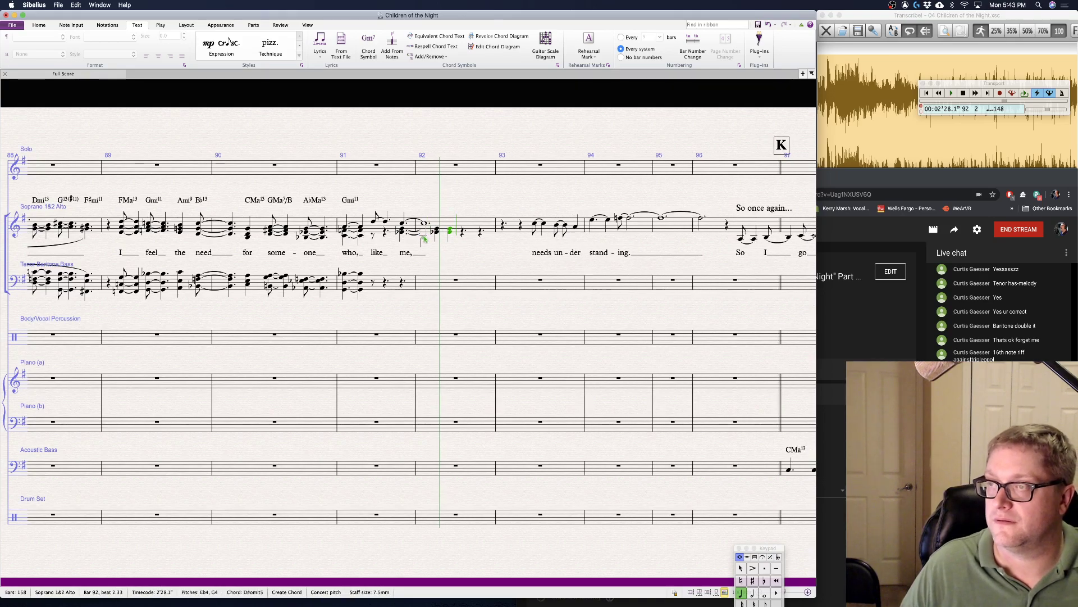
pyautogui.press('Escape')
pyautogui.click(424, 240)
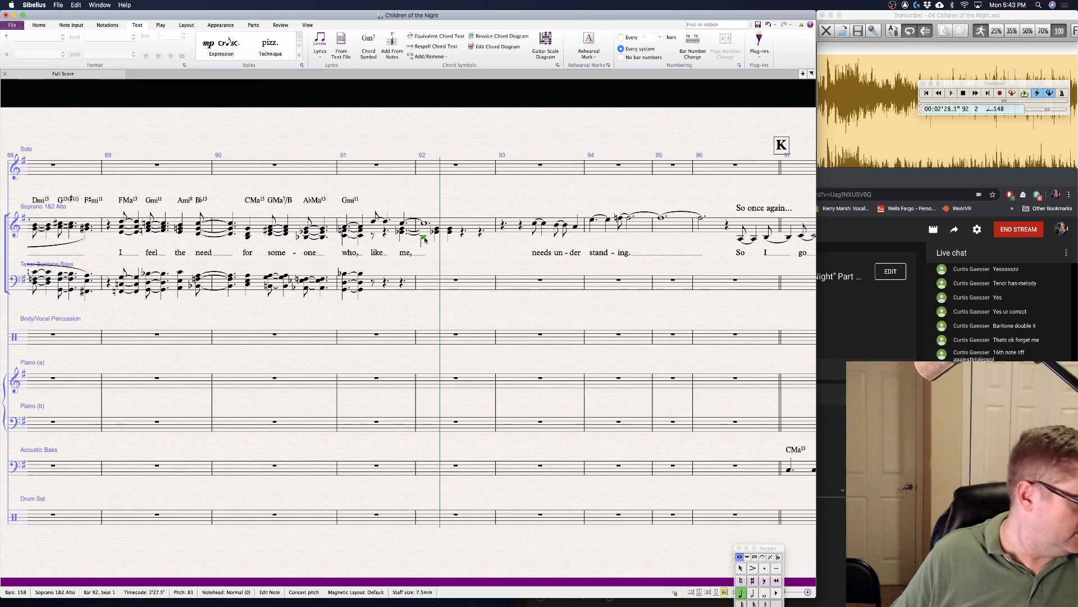
pyautogui.press('3')
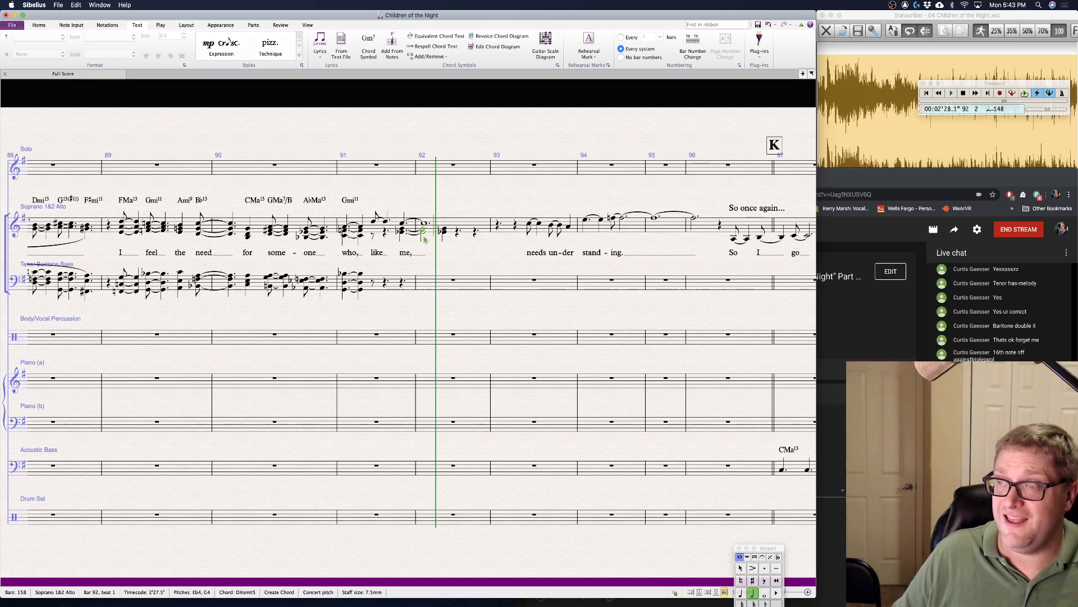
pyautogui.press('Escape')
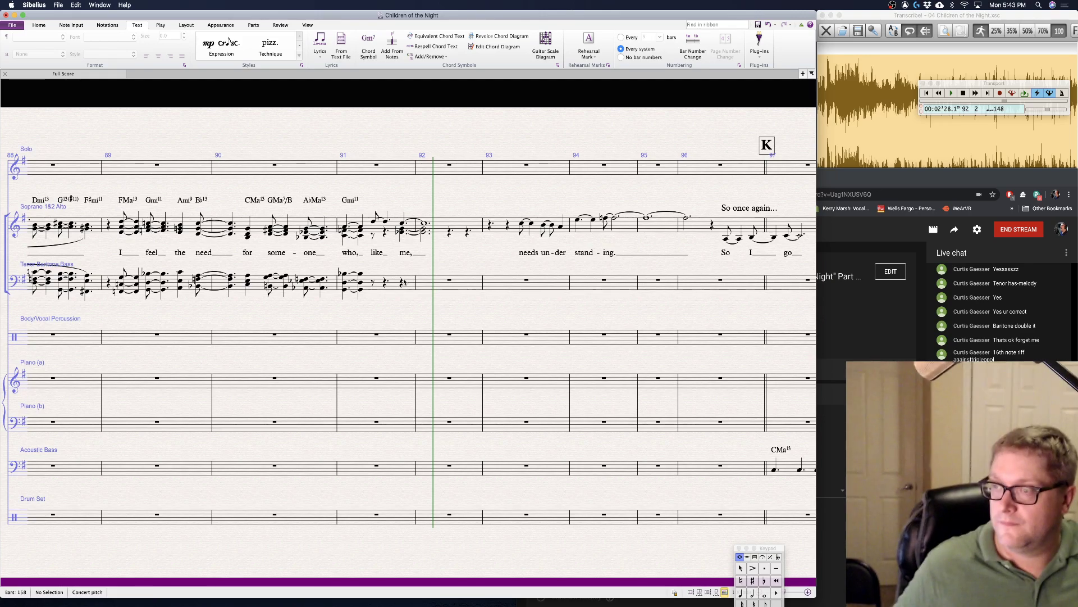
pyautogui.click(402, 285)
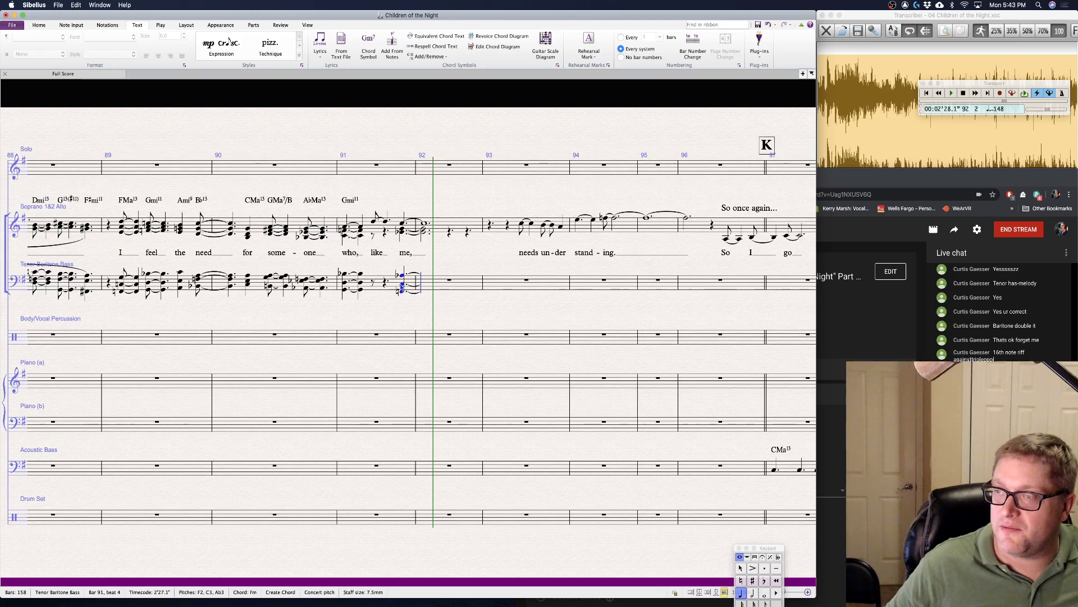
# - Add the chord symbols DMa13/F# and Fmi9 above the last two melody notes of bar 91
pyautogui.click(374, 222)
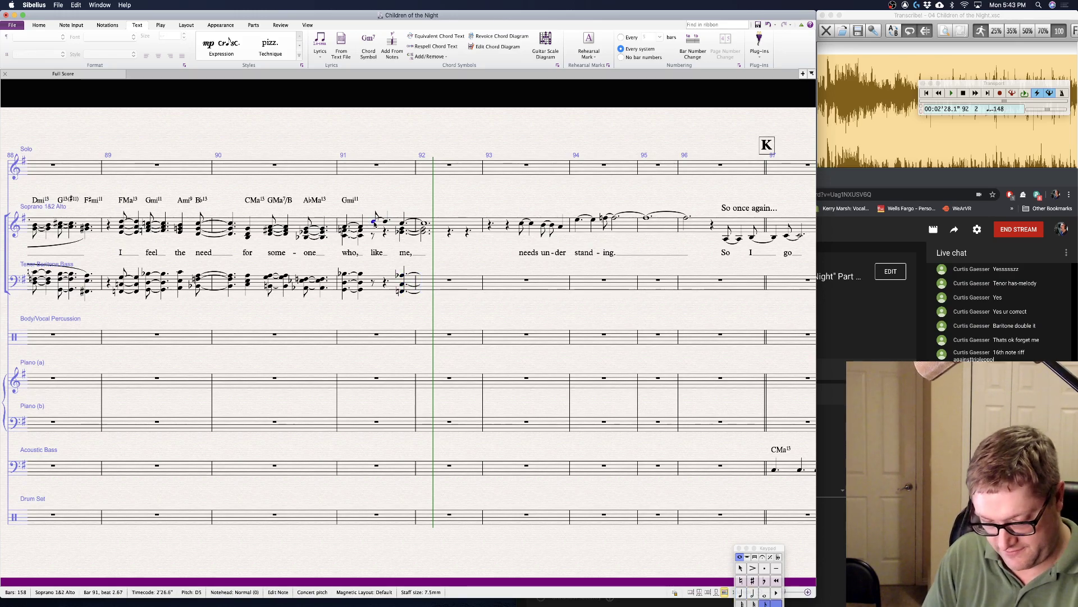
pyautogui.press('super+k')
pyautogui.write('DMa13/FF')
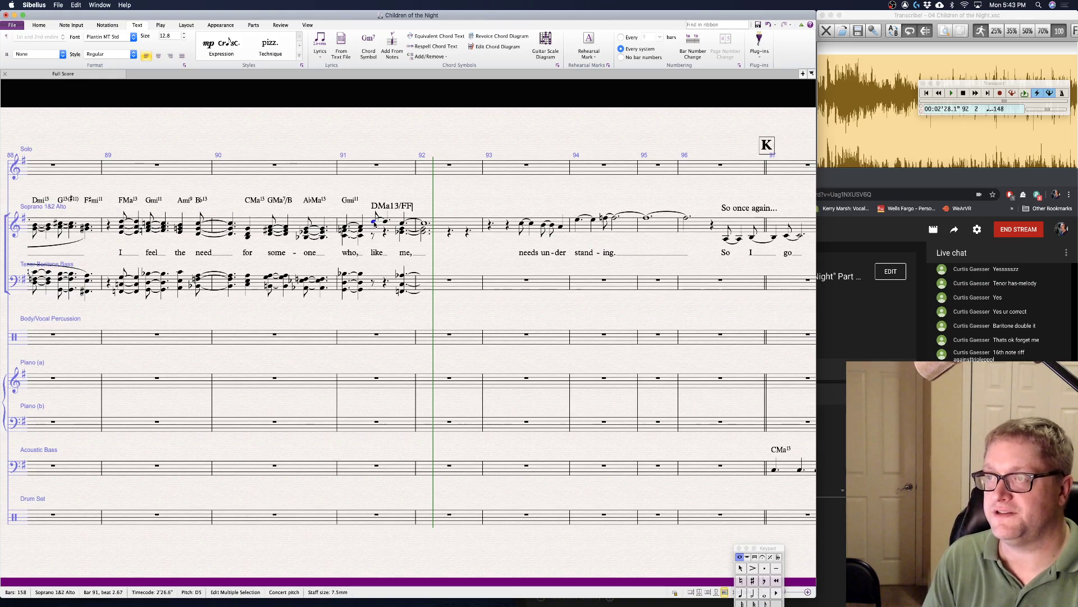
pyautogui.press('Escape')
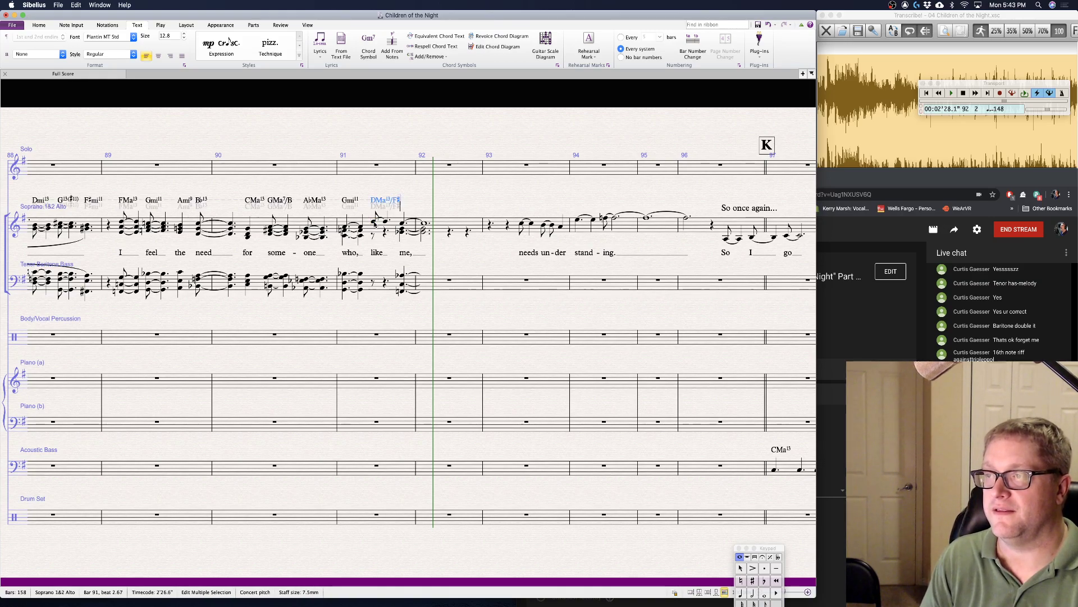
pyautogui.press('space')
pyautogui.write('Fmi')
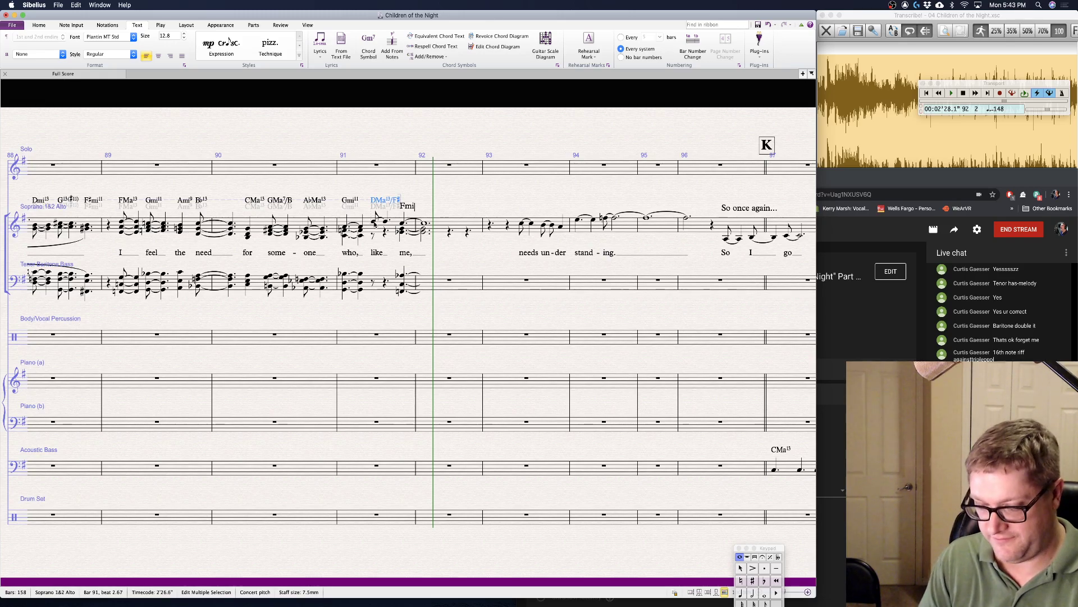
pyautogui.press('BackSpace')
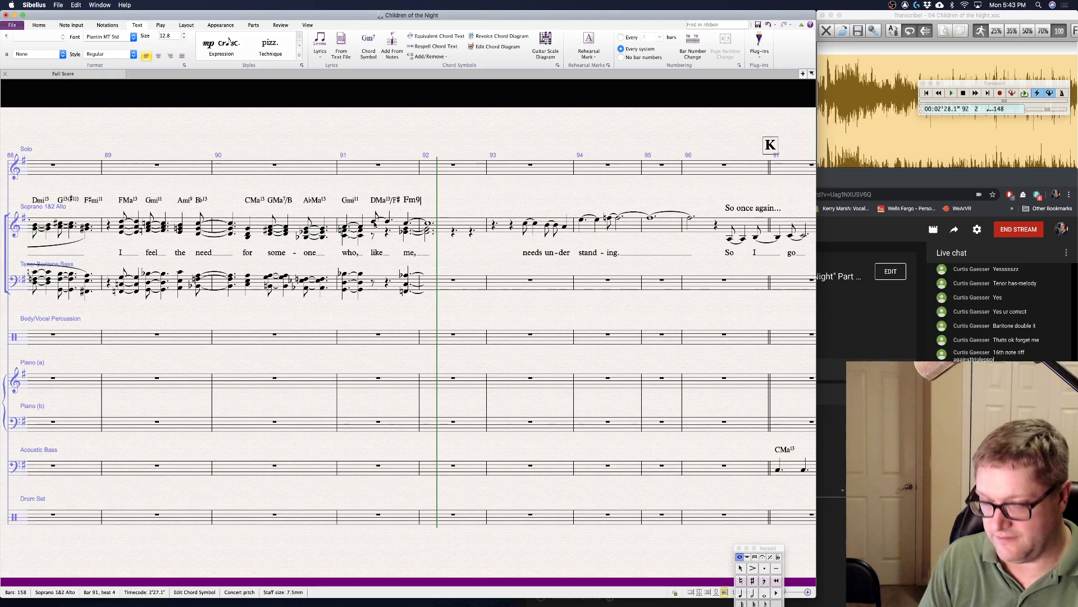
pyautogui.write('9')
pyautogui.press('space')
pyautogui.press('Escape')
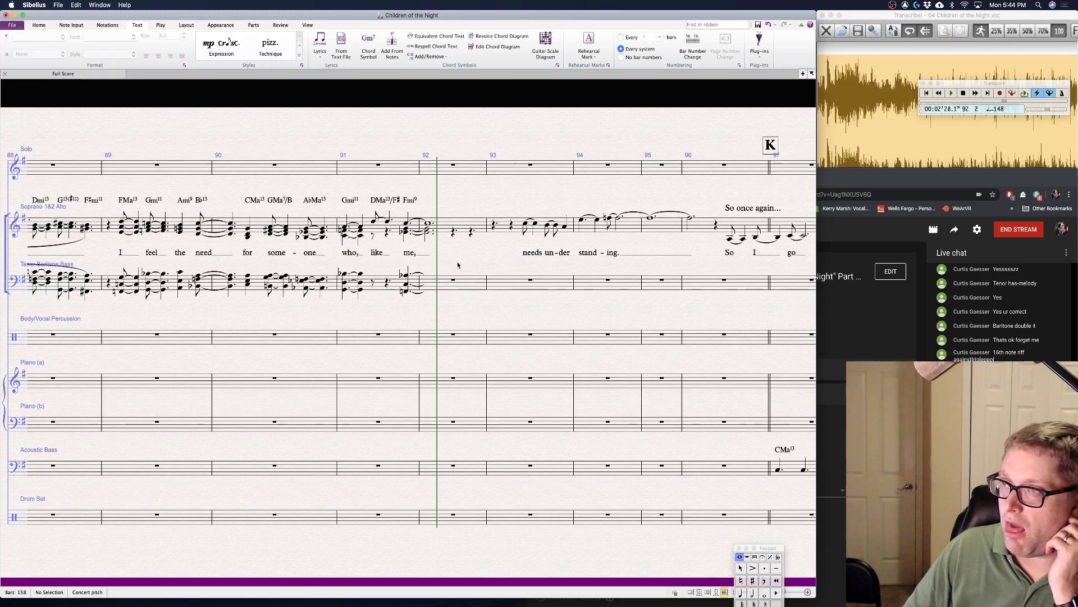
# - Add the chord symbol C2/E above beat 3 of bar 92 in the Soprano 1&2 Alto staff
pyautogui.click(453, 233)
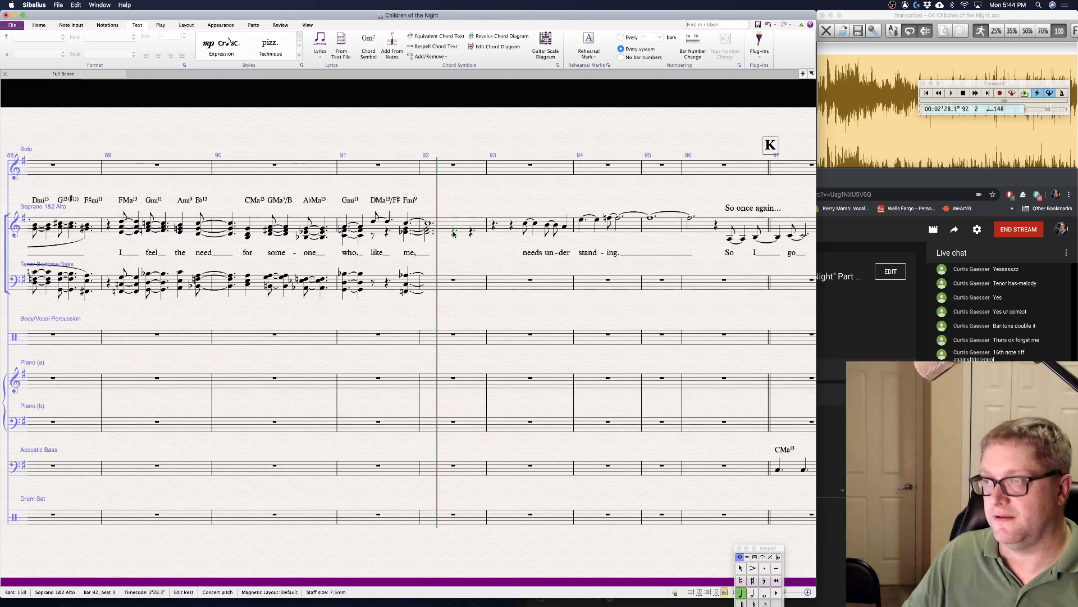
pyautogui.press('super+t')
pyautogui.write('C2')
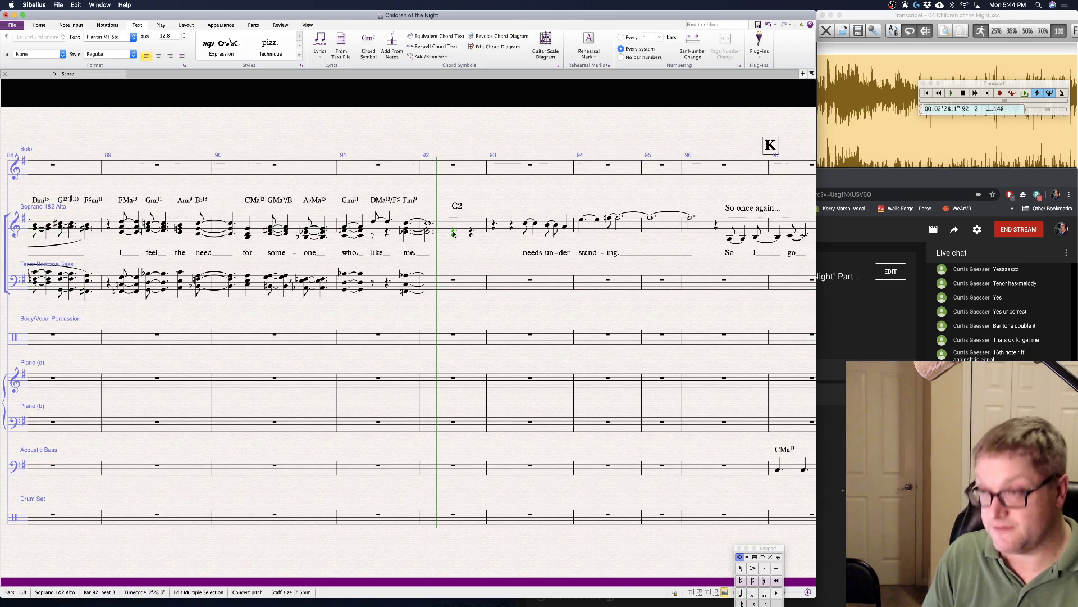
pyautogui.write('/E')
pyautogui.press('Escape')
pyautogui.press('Escape')
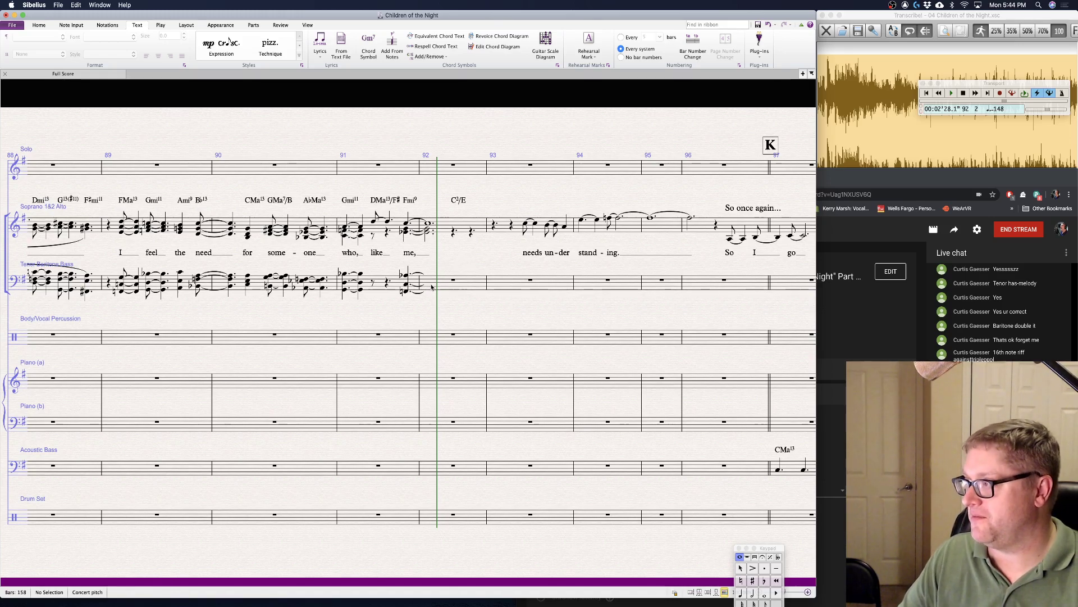
# - Extend the tied F2, C3 and Ab3 chord through the first half of bar 92 in the Tenor Baritone Bass staff
pyautogui.click(833, 323)
pyautogui.click(382, 316)
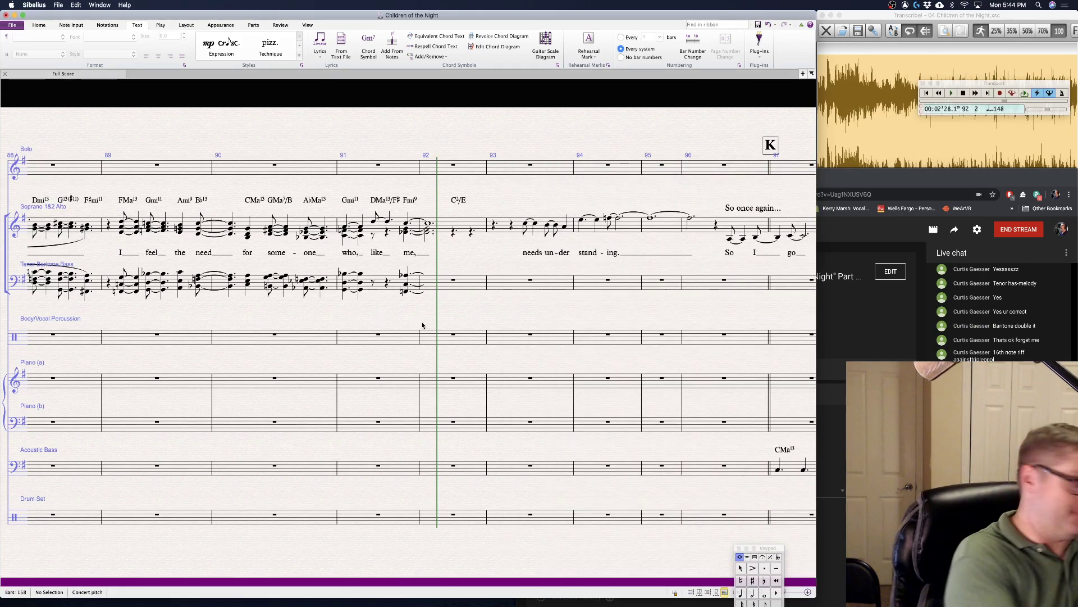
pyautogui.click(435, 283)
pyautogui.press('5')
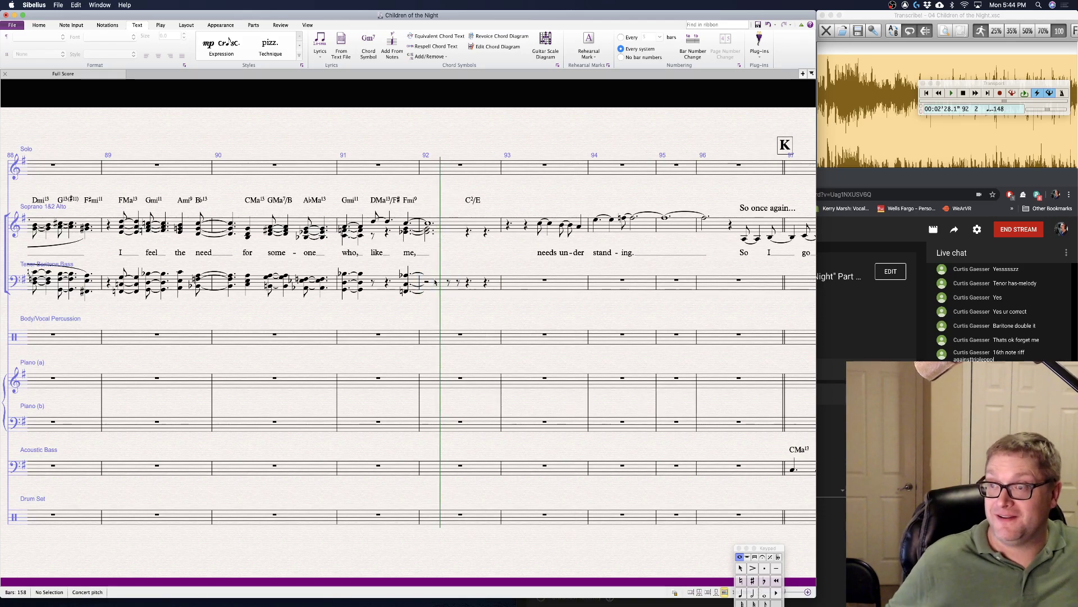
pyautogui.click(428, 284)
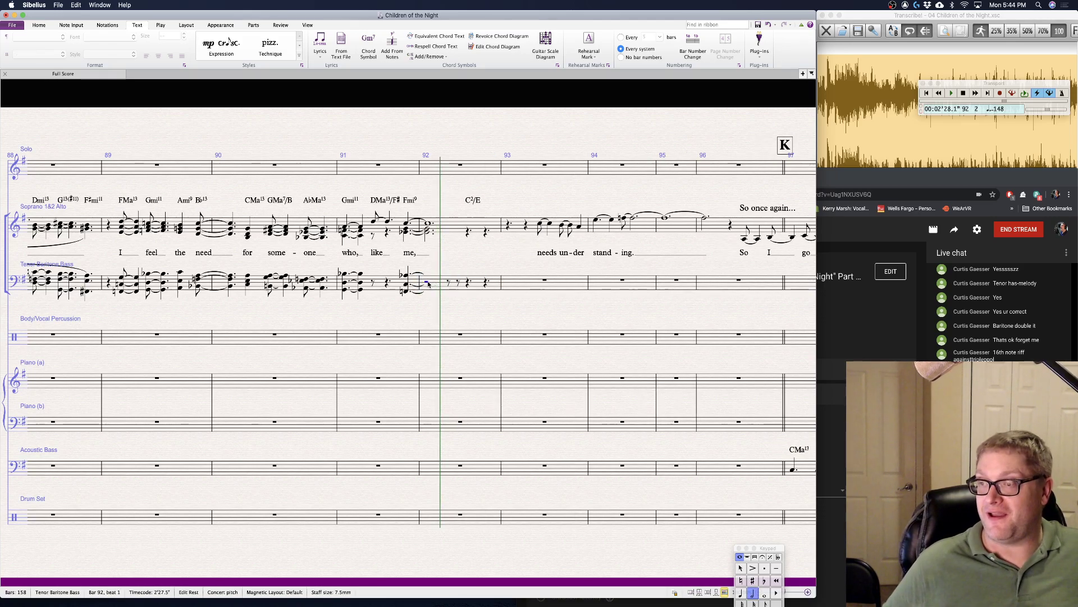
pyautogui.press('.')
pyautogui.press('super+v')
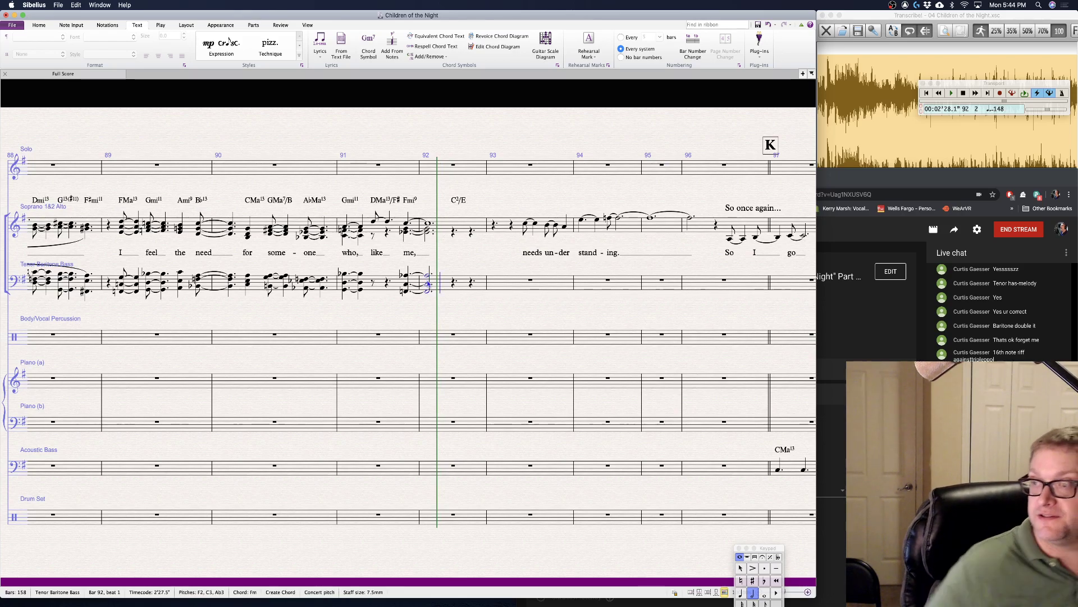
pyautogui.click(471, 307)
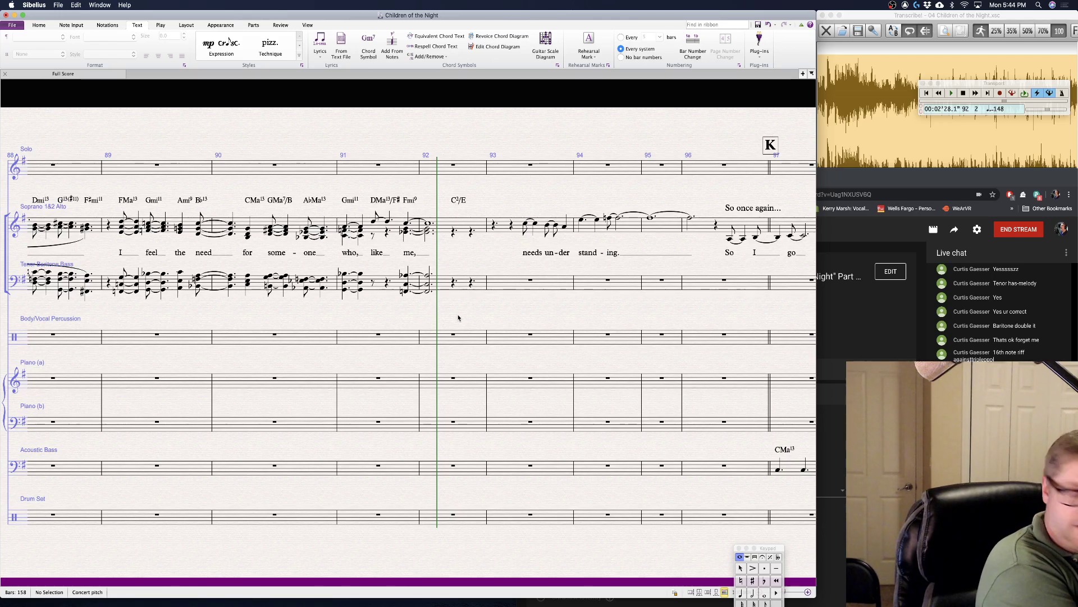
# - Enter a half-bar voice 2 chord including D4 on beat 3 of bar 92 in the Soprano 1&2 Alto staff
pyautogui.click(455, 283)
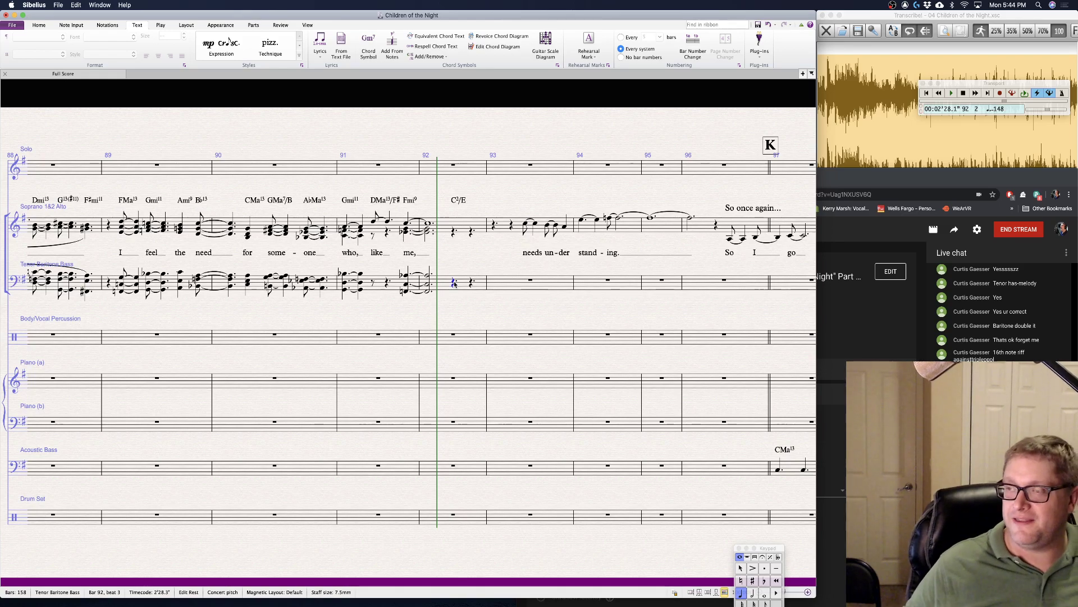
pyautogui.click(468, 317)
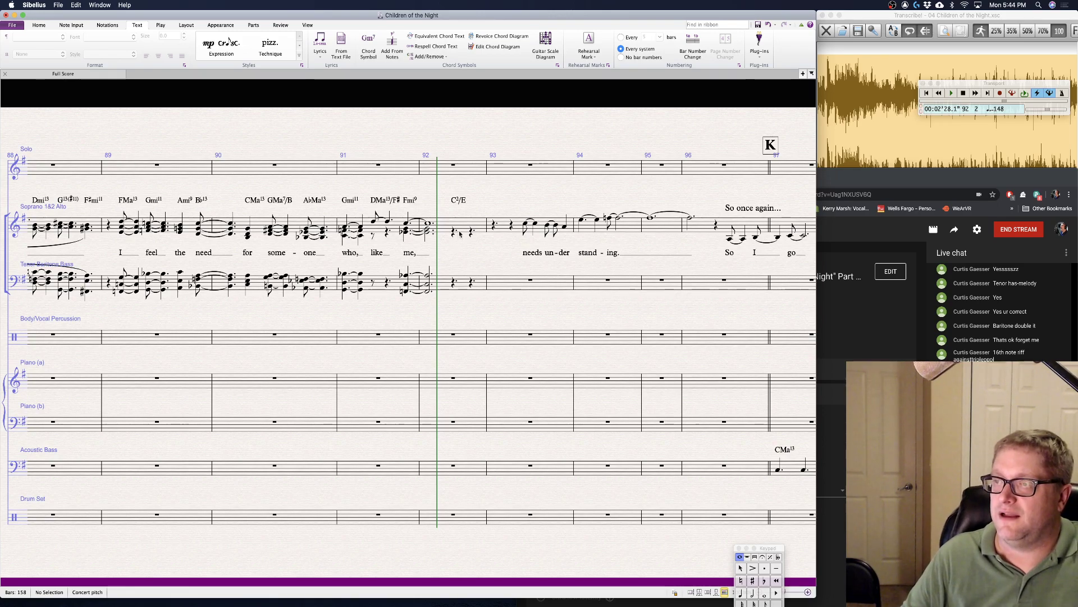
pyautogui.click(454, 234)
pyautogui.click(454, 233)
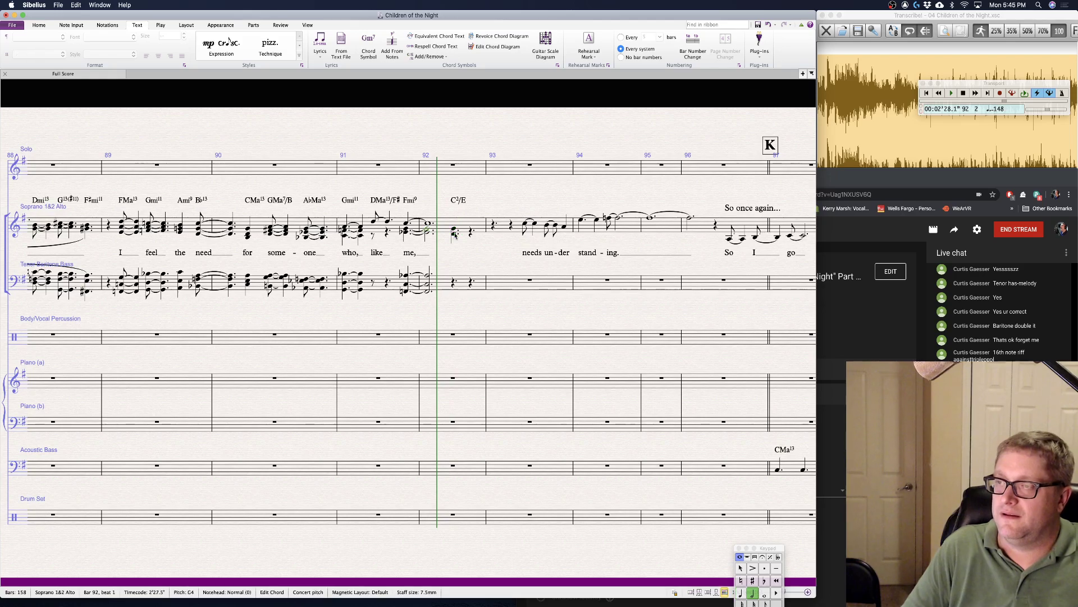
pyautogui.click(455, 234)
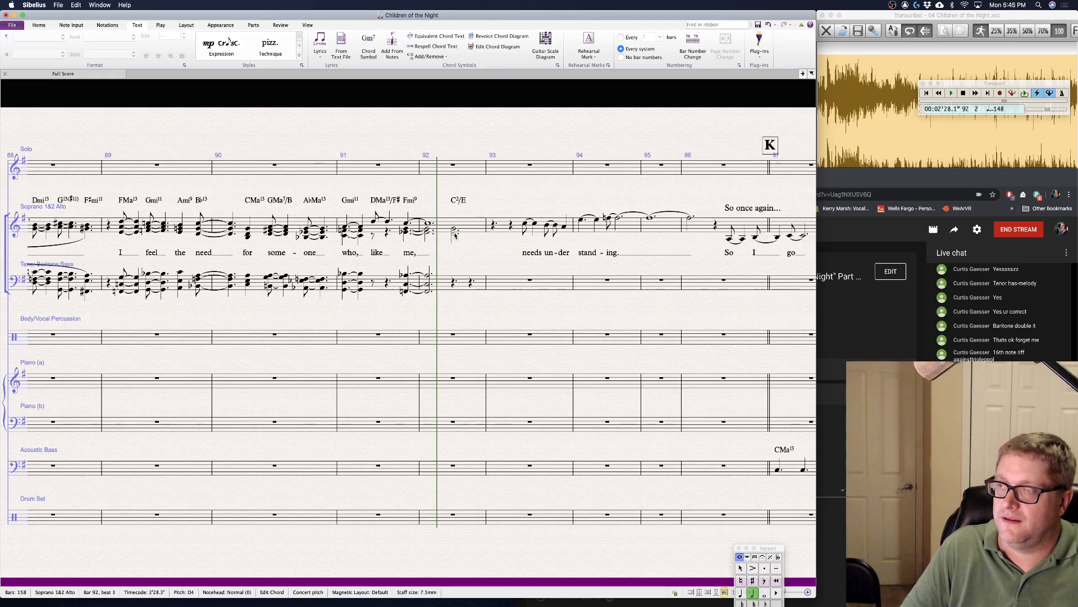
# - Slur the Soprano 1&2 Alto parts from beat 4 of bar 91 to the chord on beat 3 of bar 92
pyautogui.click(477, 259)
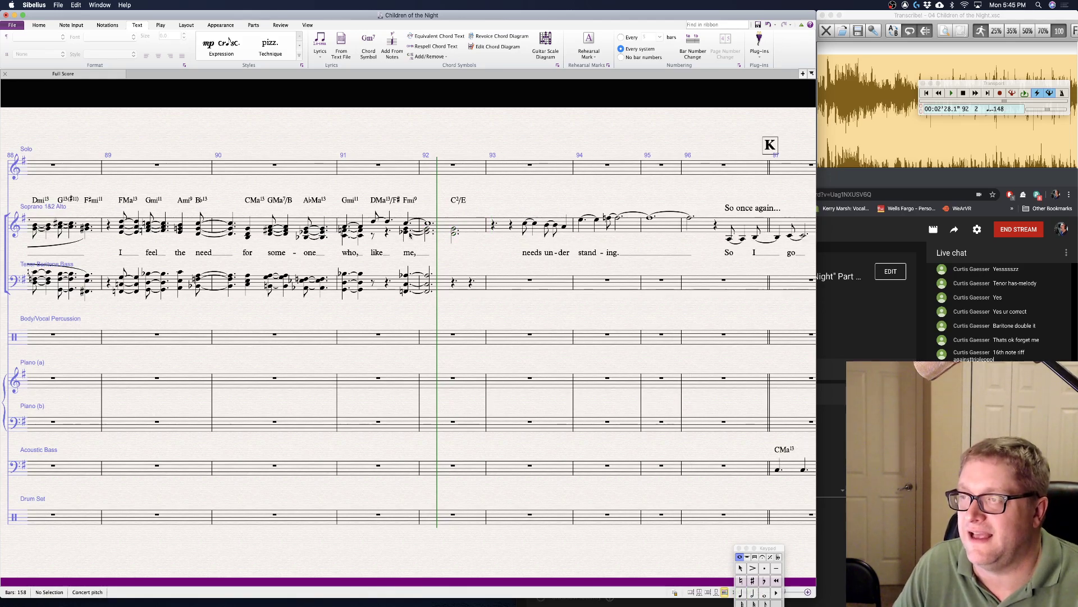
pyautogui.click(410, 235)
pyautogui.keyDown('shift'); pyautogui.click(455, 238); pyautogui.keyUp('shift')
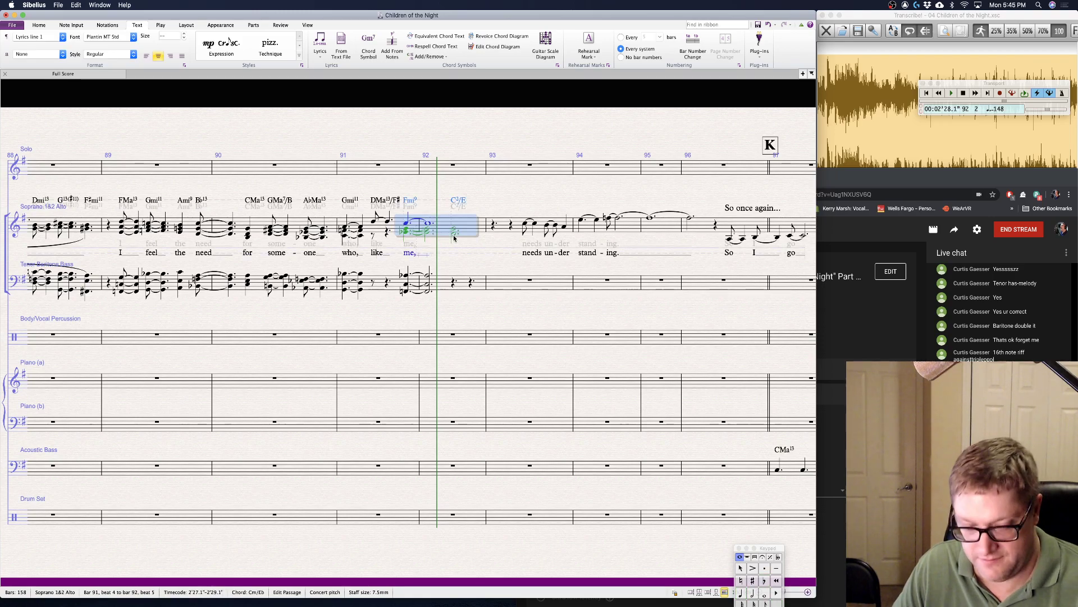
pyautogui.press('Escape')
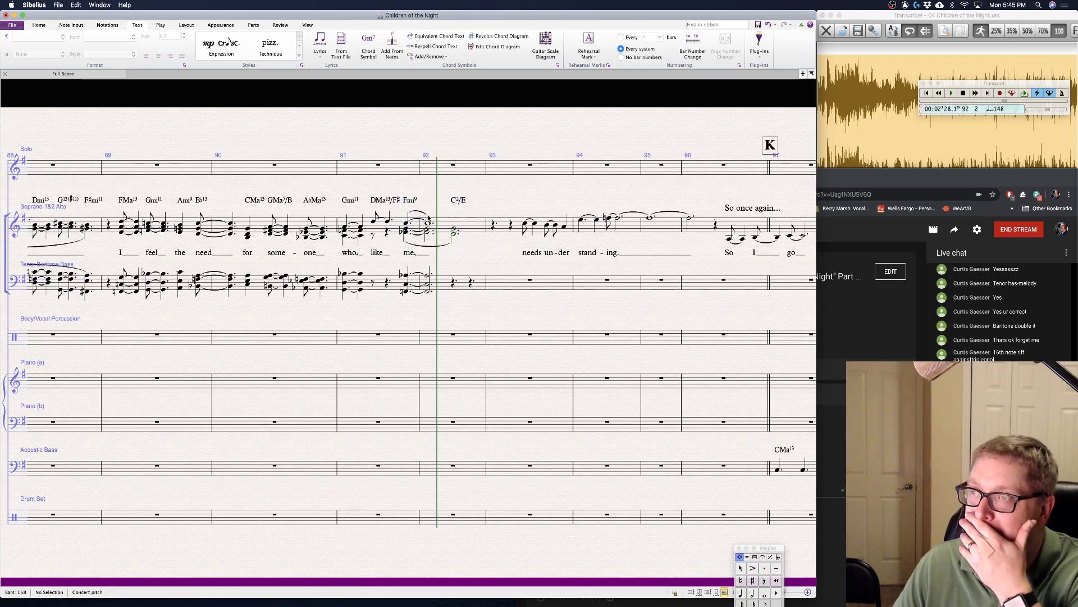
# - Delete the upper slur between bars 91 and 92 and the chord symbol C2/E in the Soprano 1&2 Alto staff
pyautogui.click(420, 214)
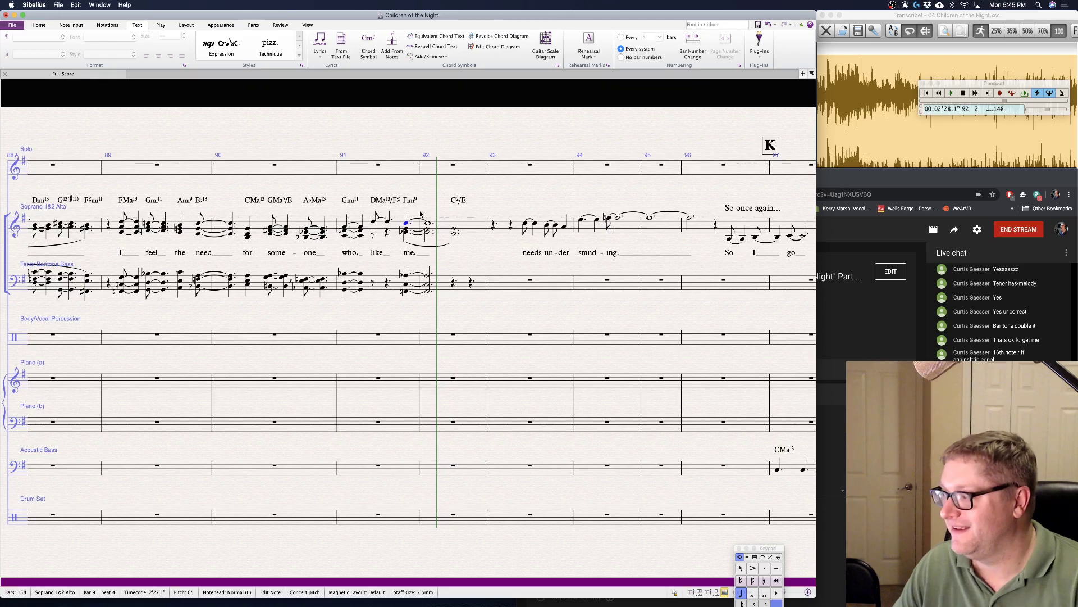
pyautogui.press('Escape')
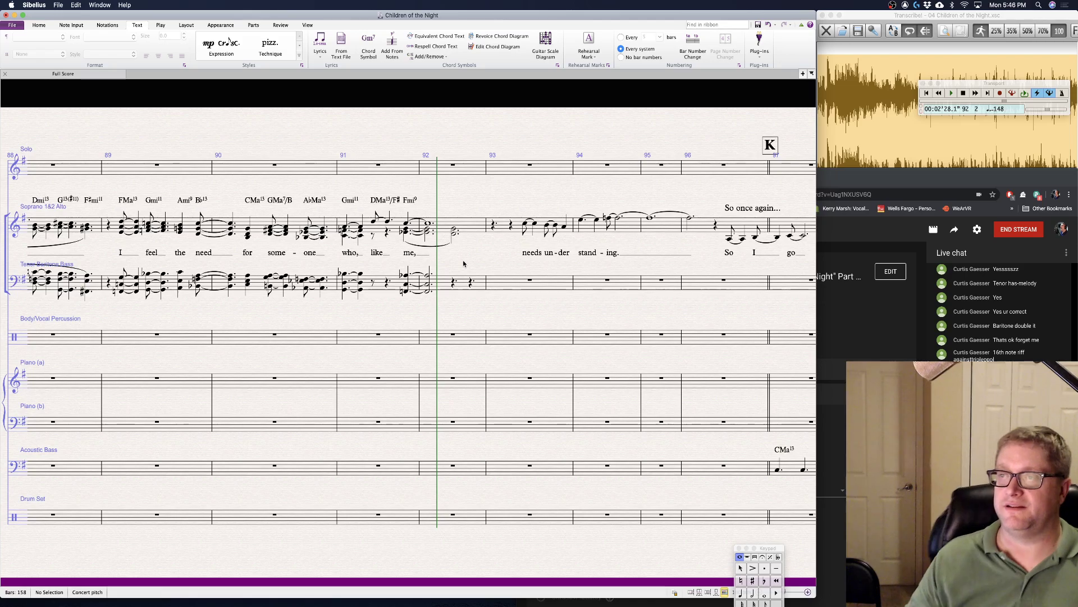
# - Rewrite the half-bar voice 2 chord on beat 3 of bar 92 in the Soprano 1&2 Alto staff
pyautogui.click(454, 233)
pyautogui.press('Escape')
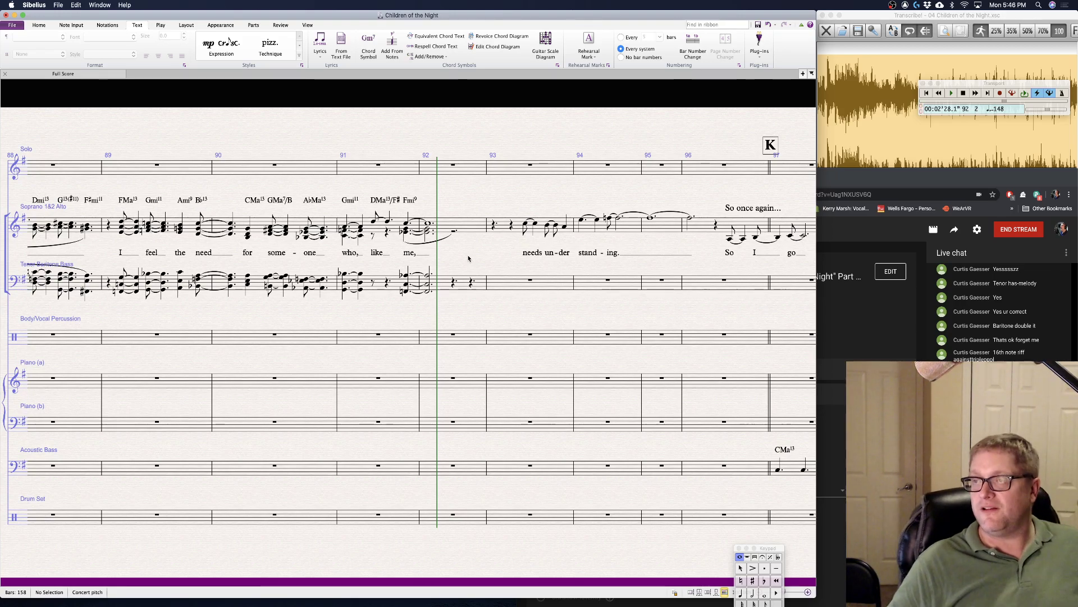
pyautogui.press('n')
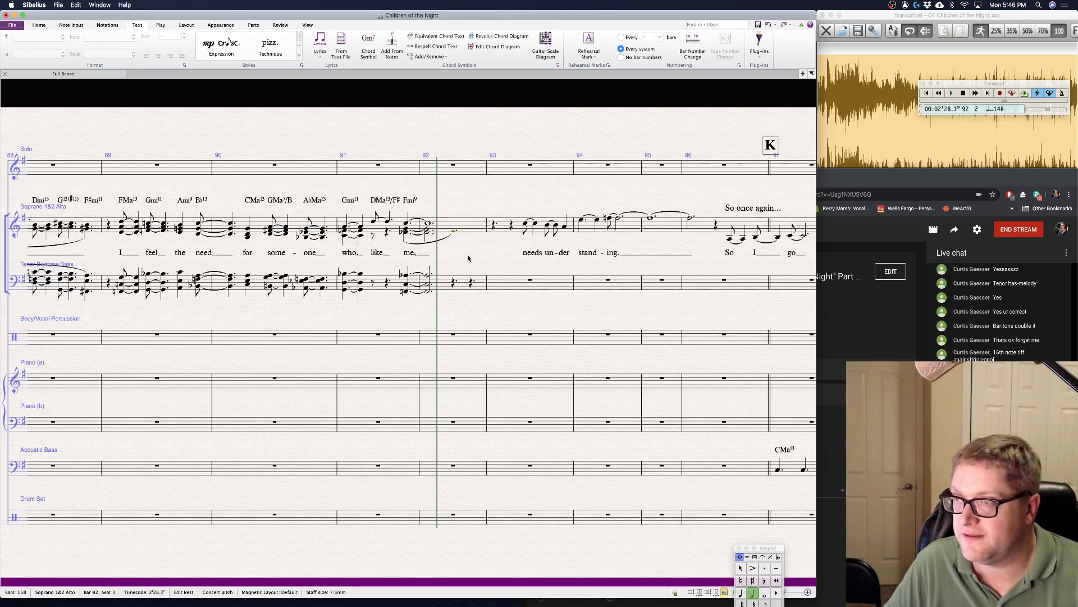
pyautogui.press('Escape')
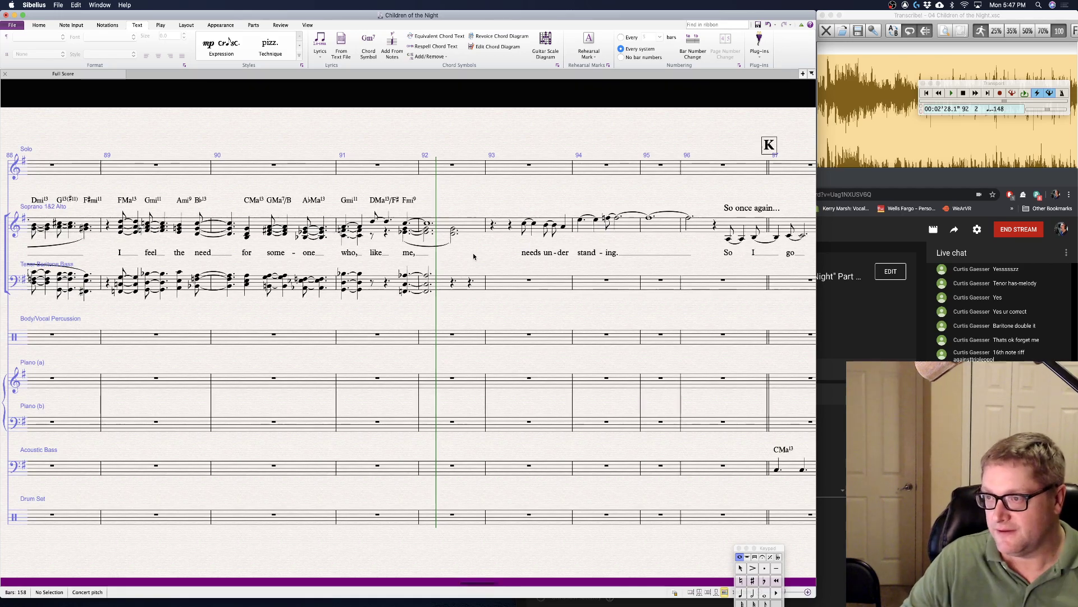
pyautogui.moveTo(474, 256); pyautogui.dragTo(408, 263)
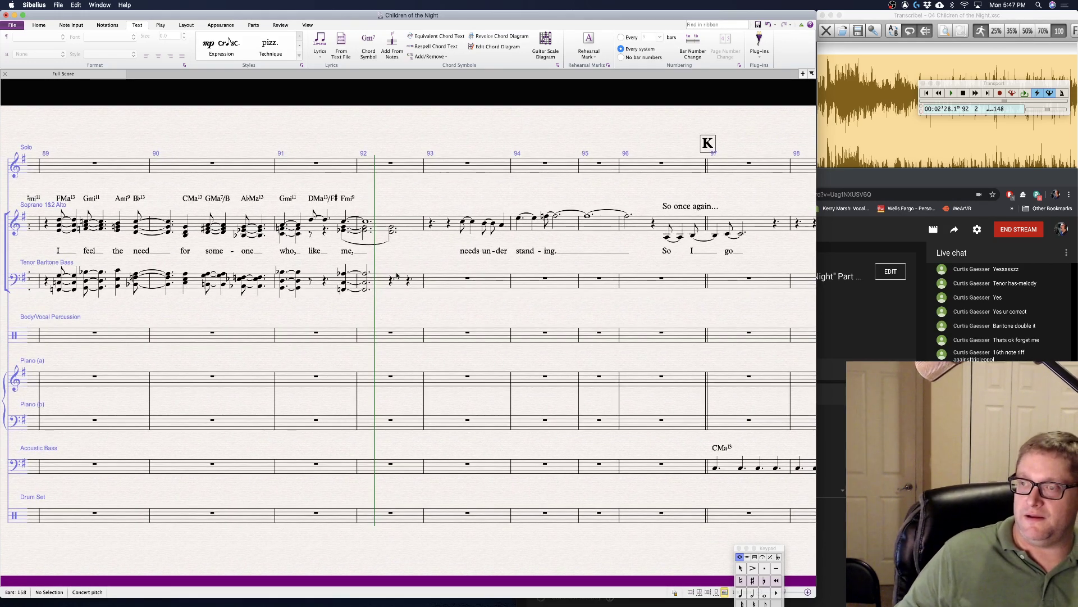
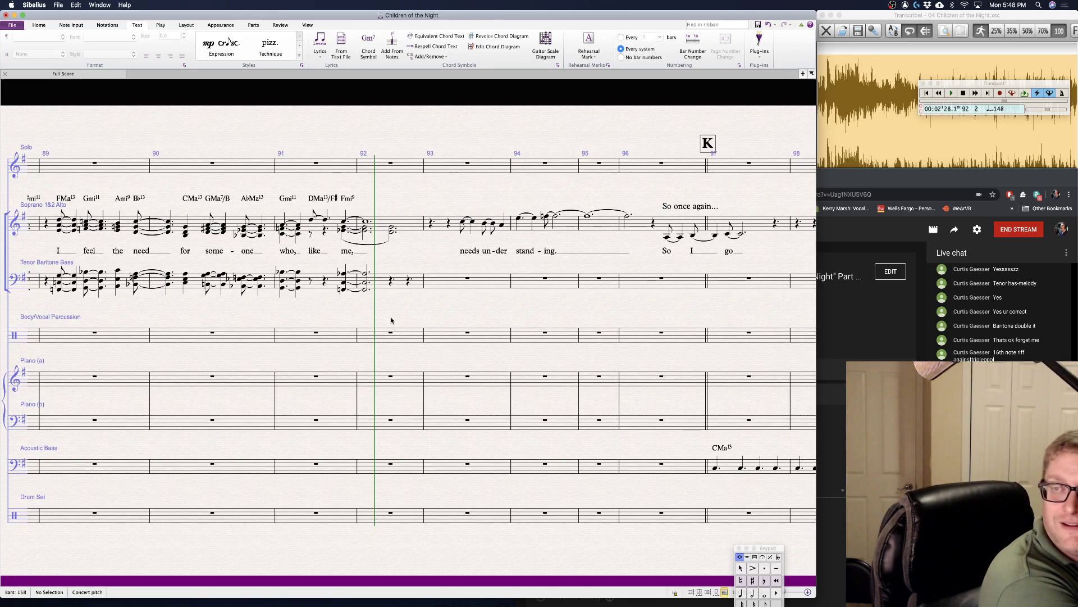
# - Delete the chord symbols DMa13/F# and Fmi9 above bar 91
pyautogui.click(323, 199)
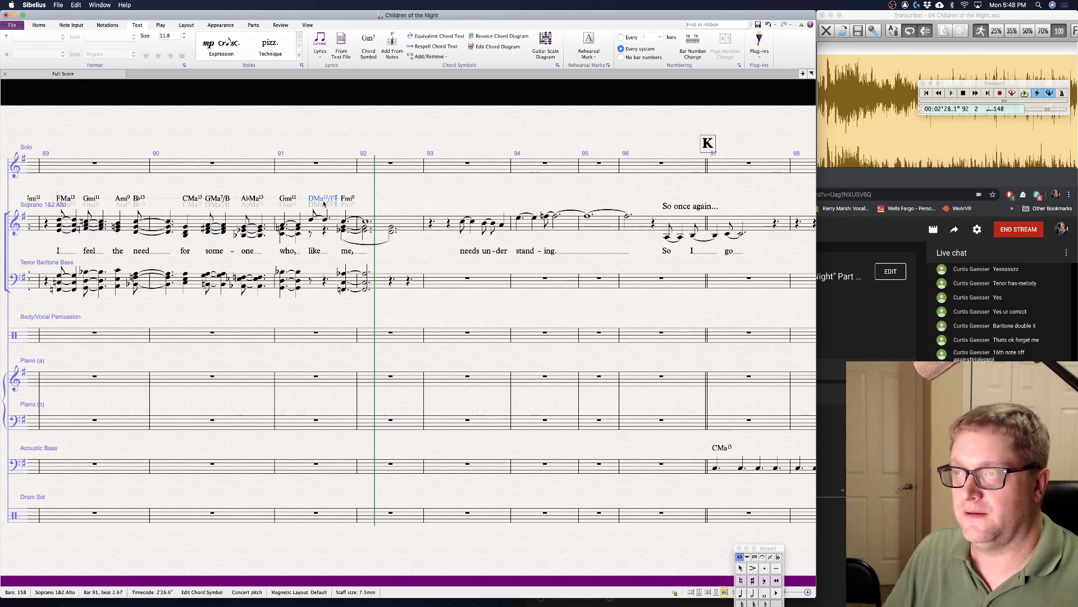
pyautogui.press('Delete')
pyautogui.click(344, 199)
pyautogui.press('Delete')
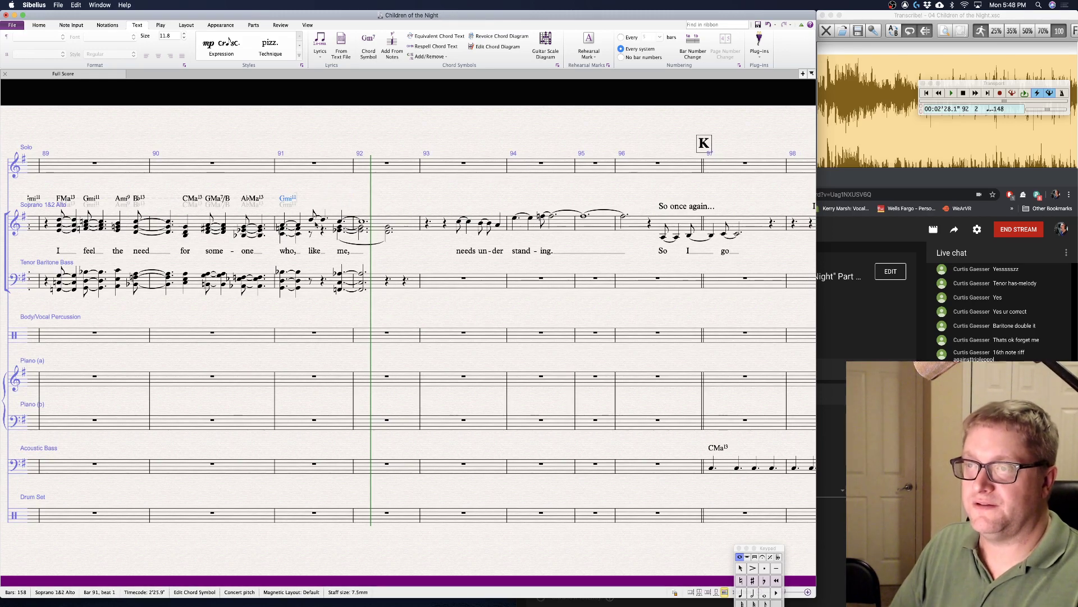
# - Add the chord symbol Ami11 above the D5 melody note on "like" in bar 91
pyautogui.click(314, 219)
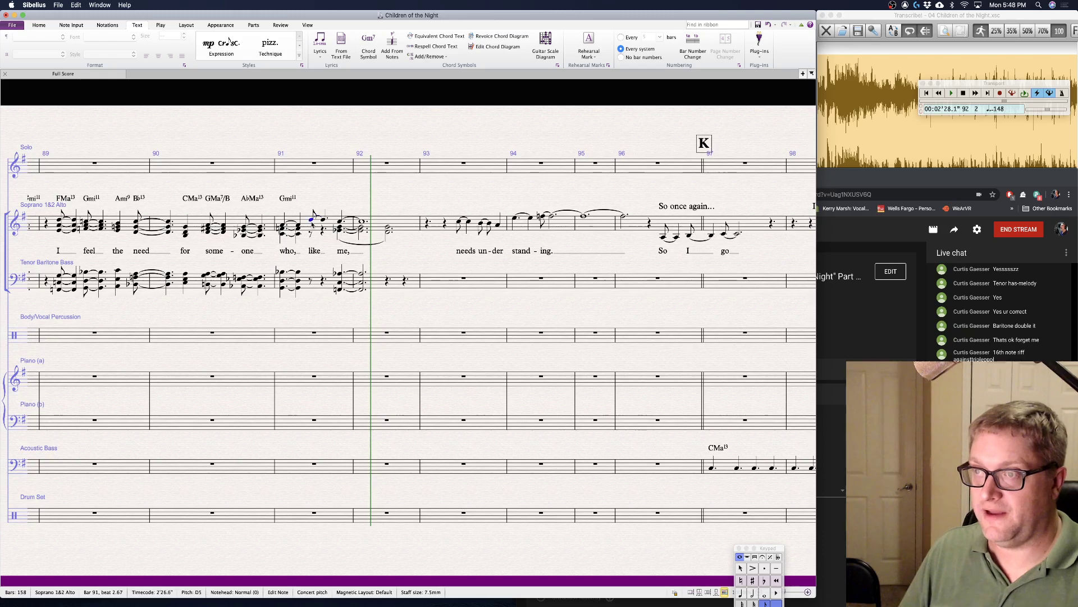
pyautogui.press('super+k')
pyautogui.write('Ami11')
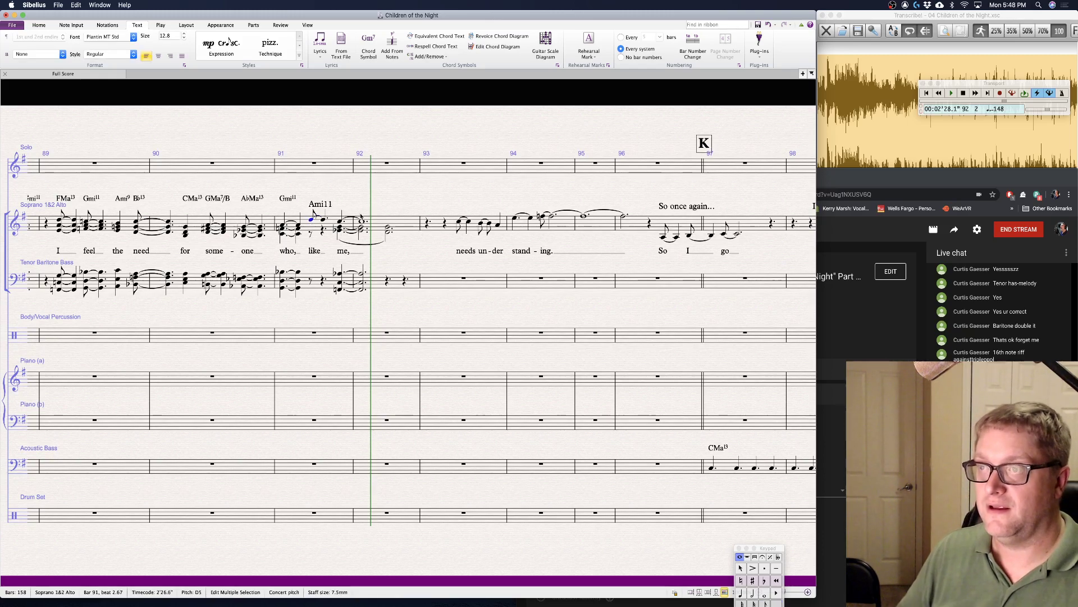
pyautogui.press('Escape')
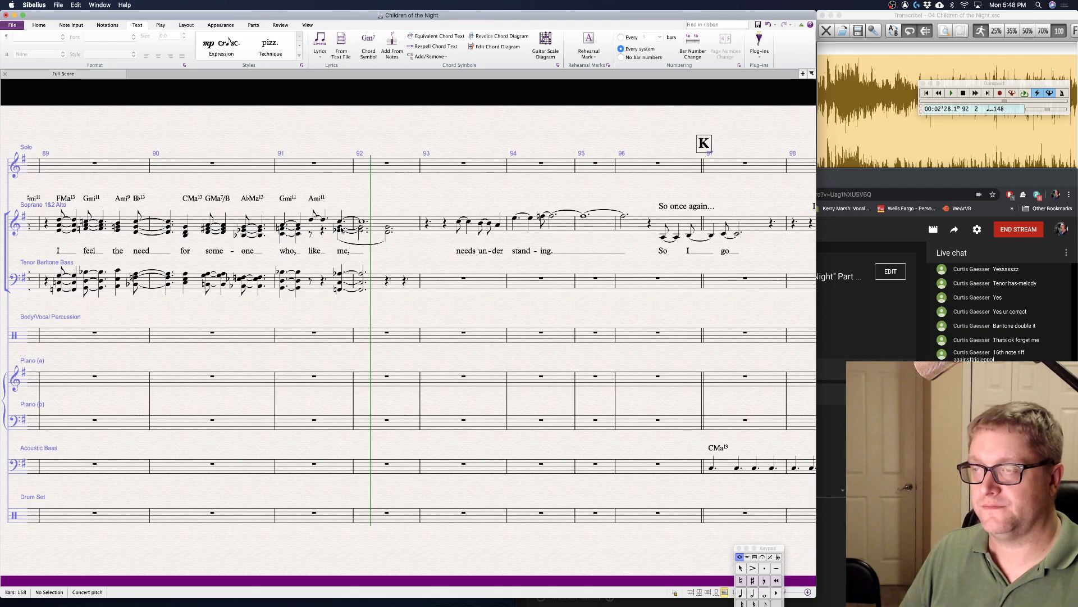
# - Clear the Tenor Baritone Bass staff from beat 4 of bar 91 through the end of bar 92
pyautogui.click(339, 274)
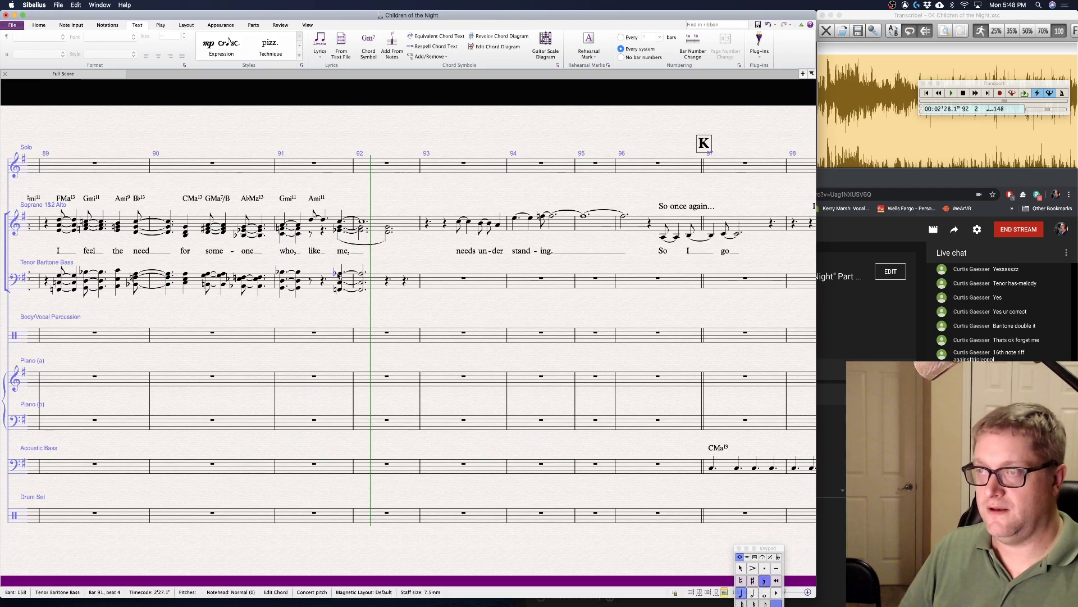
pyautogui.keyDown('shift'); pyautogui.click(400, 286); pyautogui.keyUp('shift')
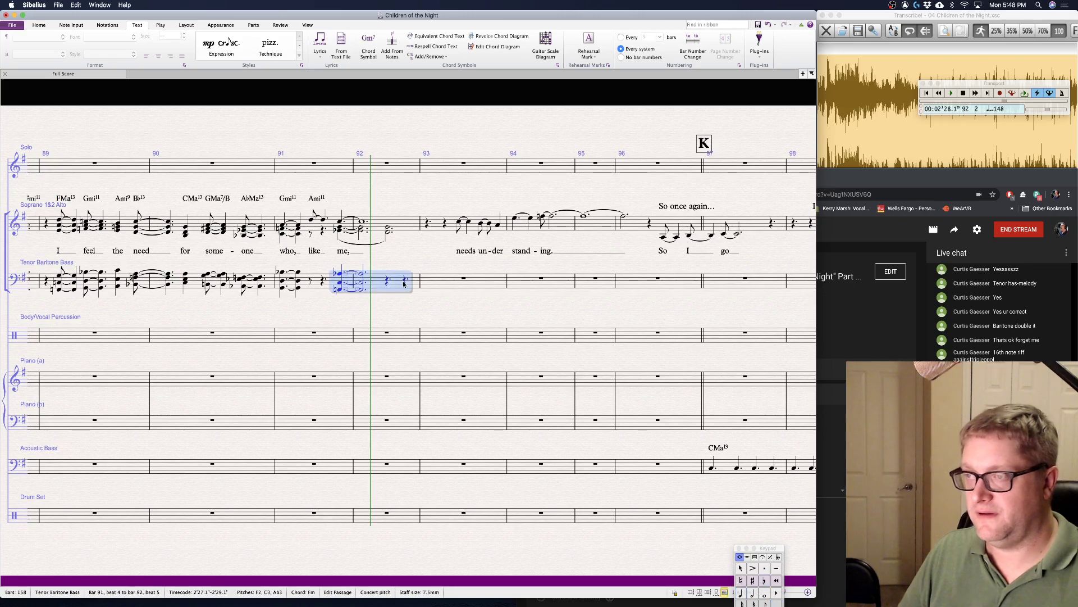
pyautogui.press('Delete')
pyautogui.press('Escape')
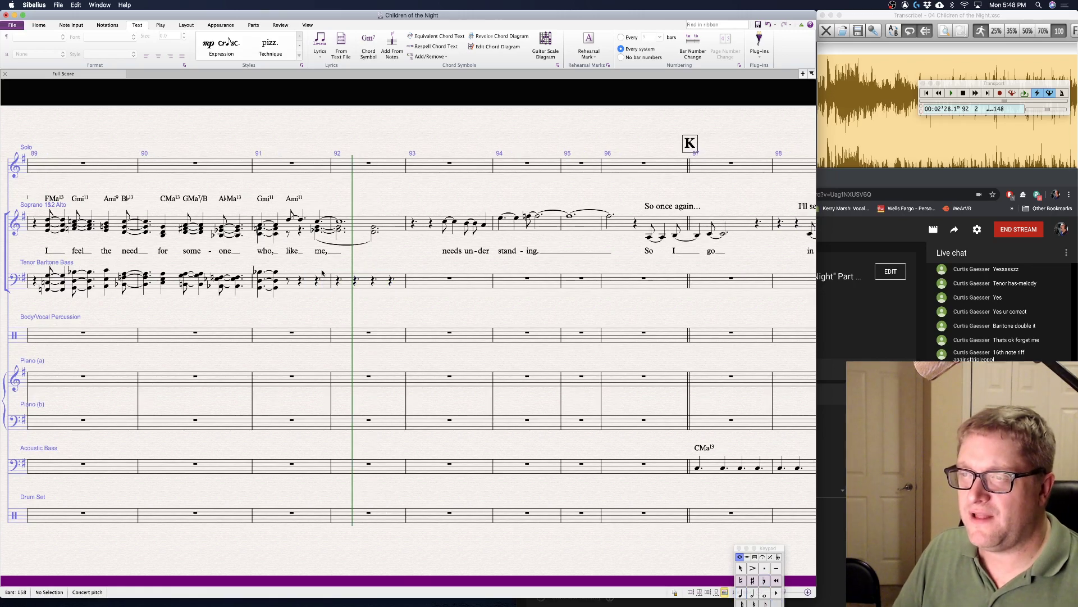
# - Add the chord symbol Bbmi11 above the C5 melody note on beat 4 of bar 91
pyautogui.click(316, 222)
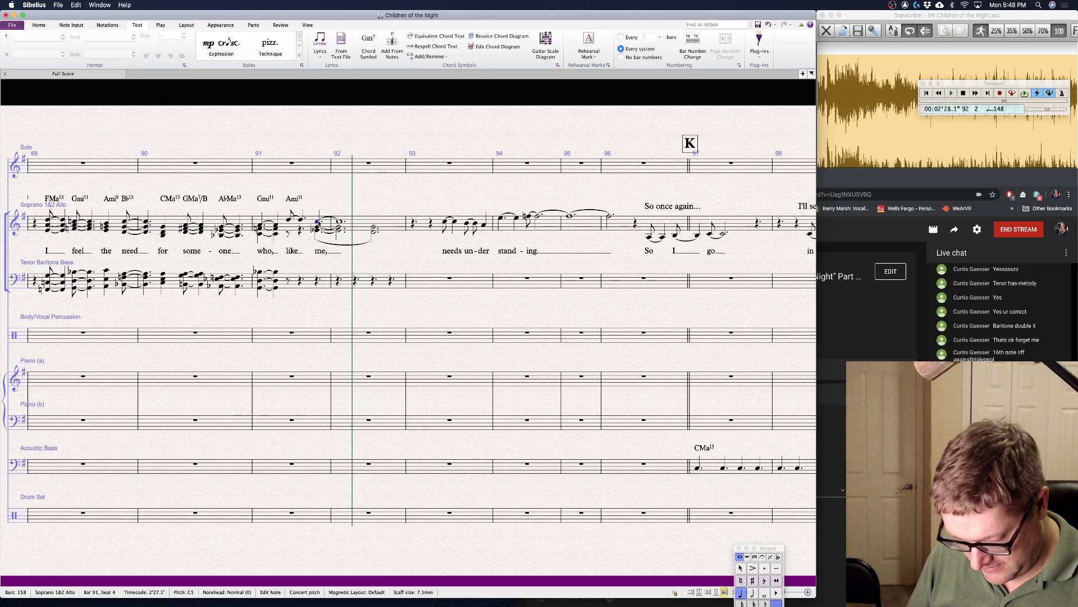
pyautogui.press('super+k')
pyautogui.write('Bbmi1 1')
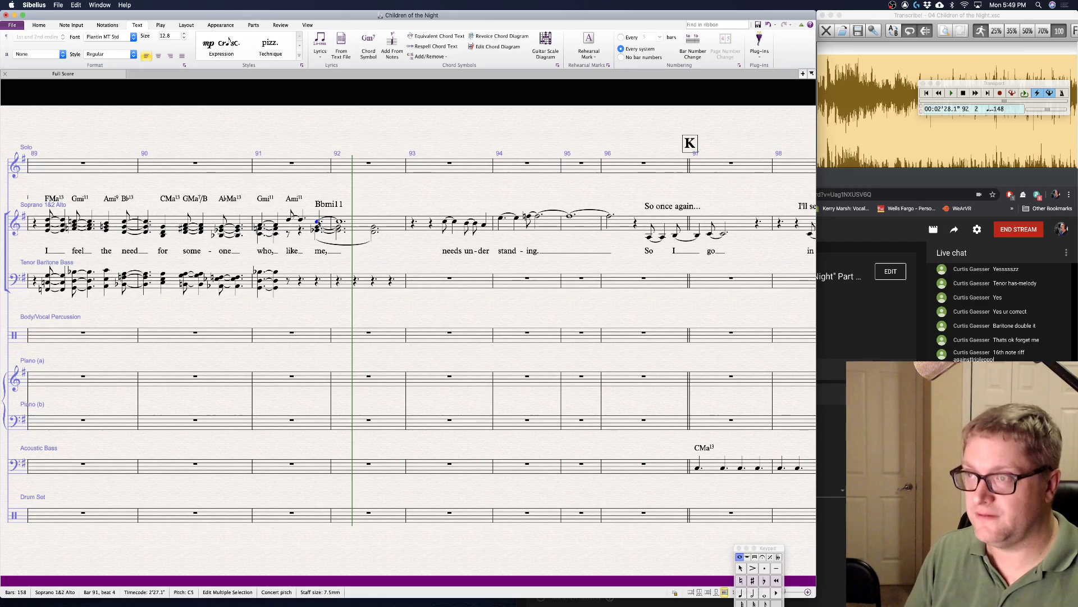
pyautogui.click(385, 192)
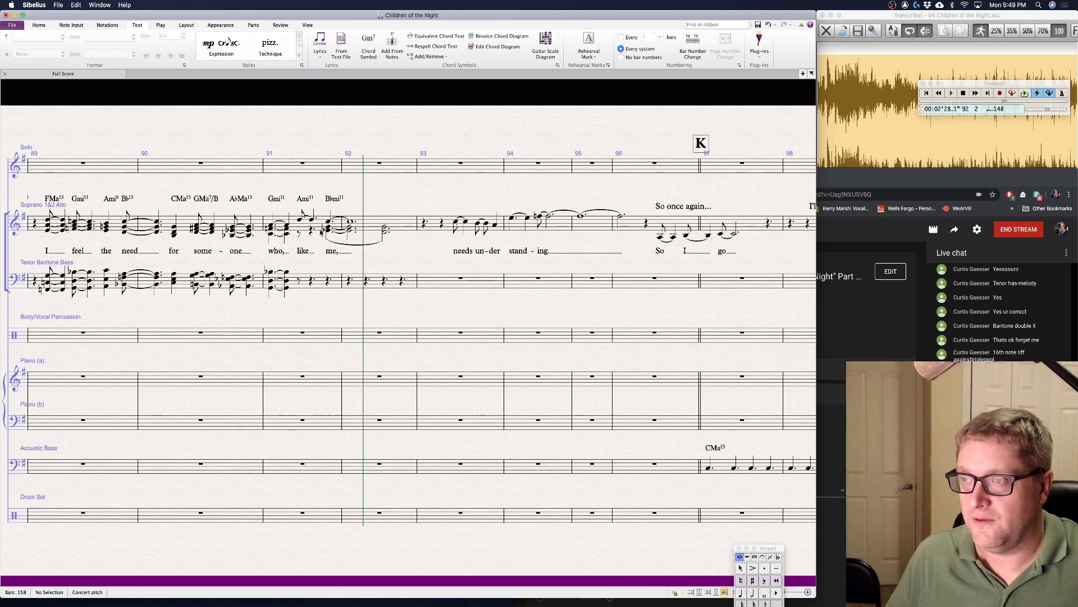
# - Revoice the voice 2 chord on beat 4 of bar 91 as D#4 and G#4 in the Soprano 1&2 Alto staff, tied into bar 92
pyautogui.click(329, 228)
pyautogui.press('Right')
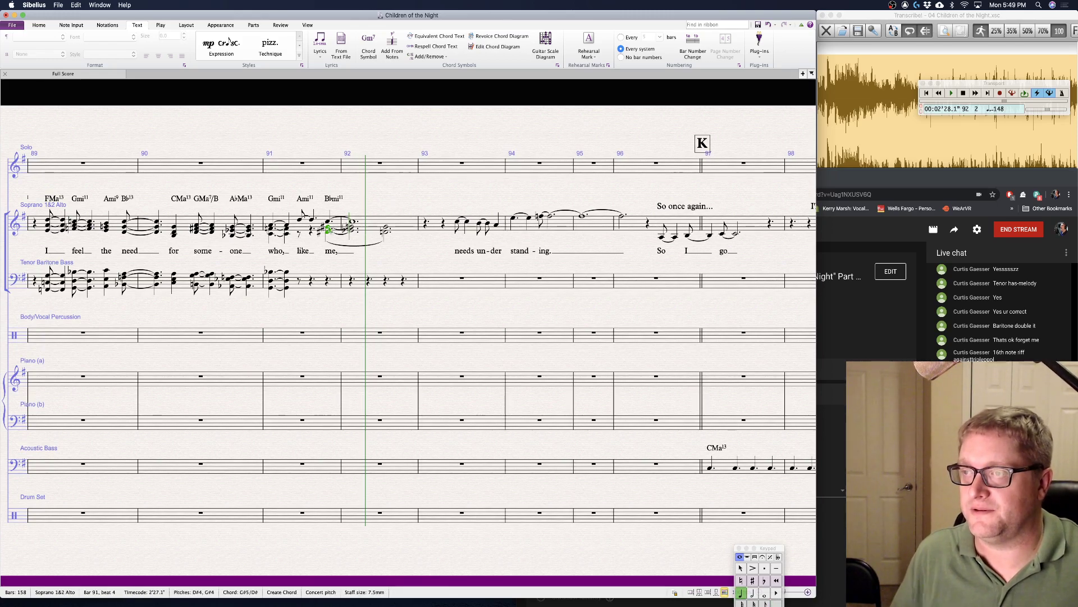
pyautogui.press('Escape')
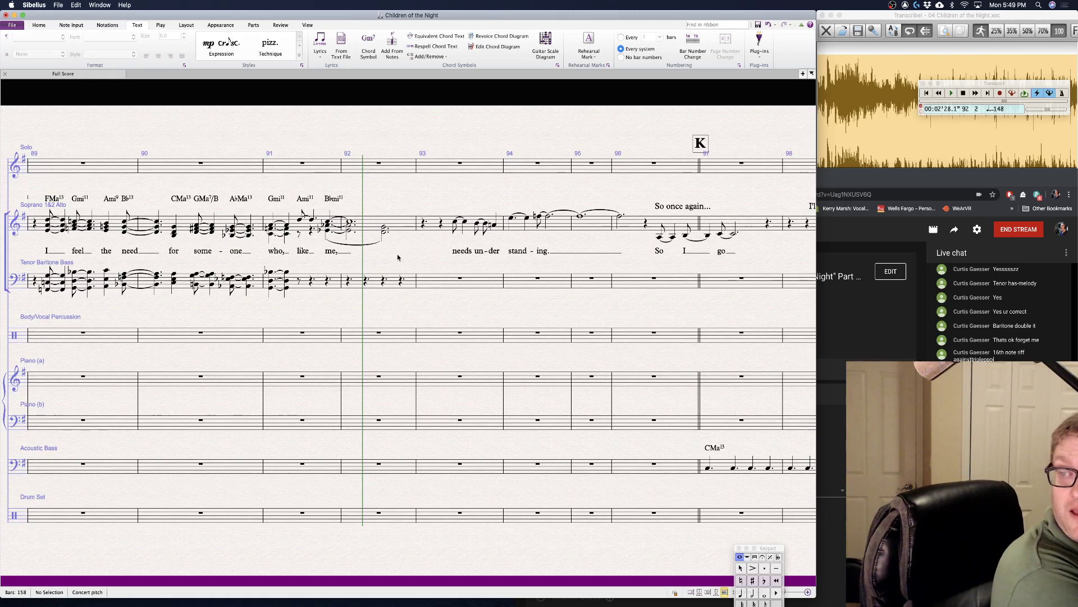
# - Enter Bb2, F3 and Db4 on beat 4 of bar 91 in the Tenor Baritone Bass staff, tied into the first half of bar 92
pyautogui.click(327, 281)
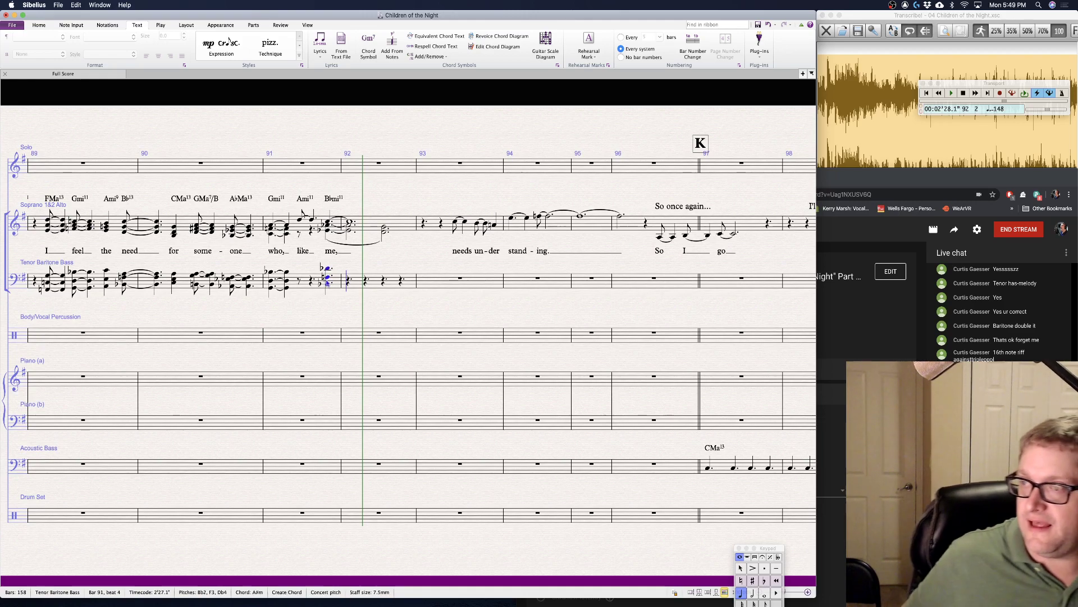
pyautogui.press('Right')
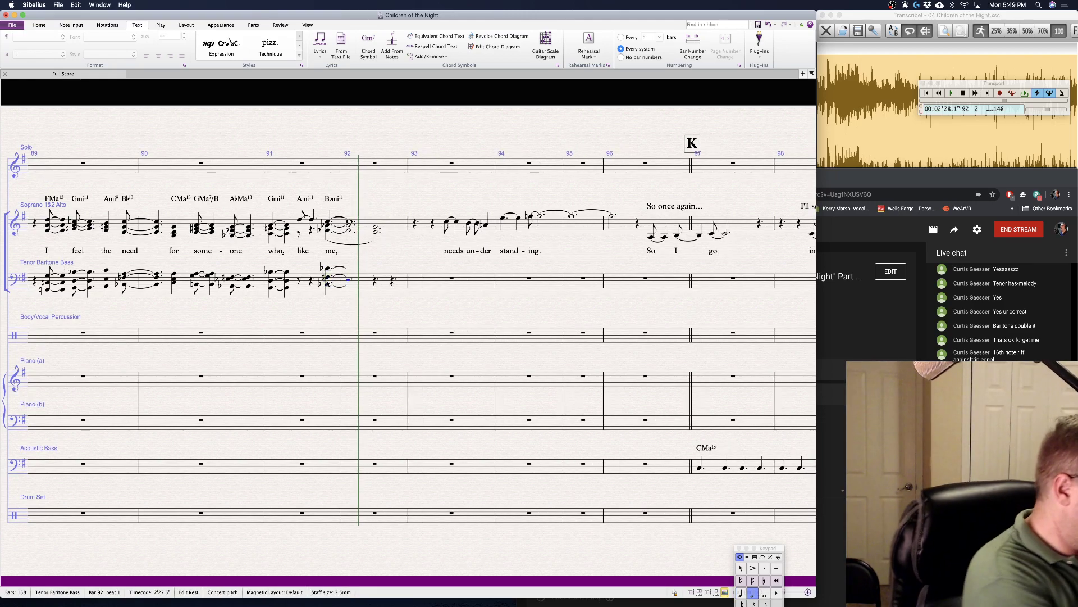
pyautogui.press('Escape')
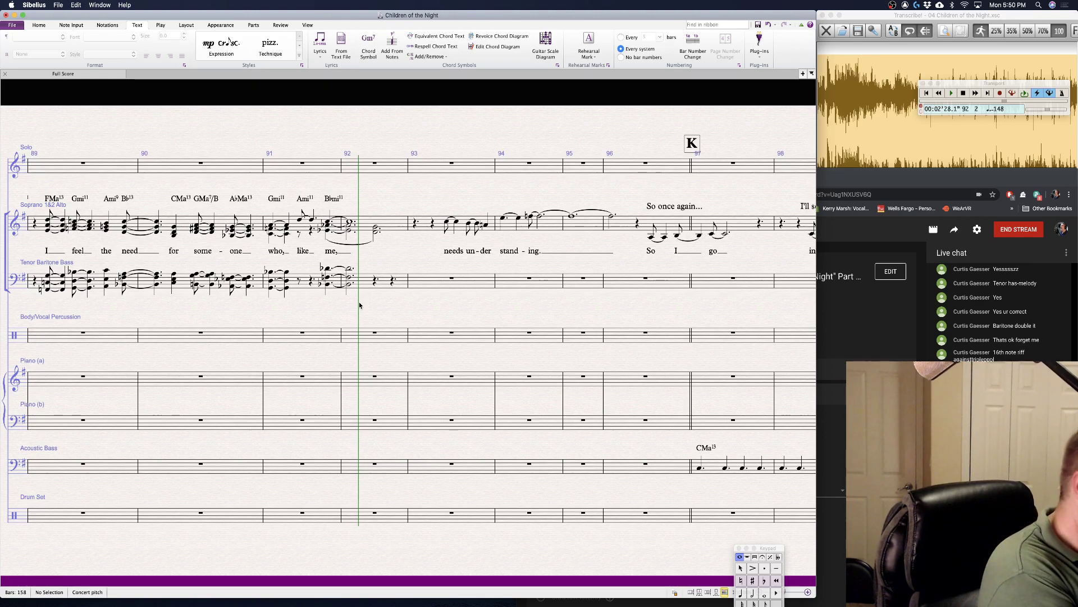
# - Harmonise the Ami11 in bar 91 with tied A2, E3 and C4 in the Tenor Baritone Bass staff and voice 2 chords in Soprano 1&2 Alto
pyautogui.click(299, 279)
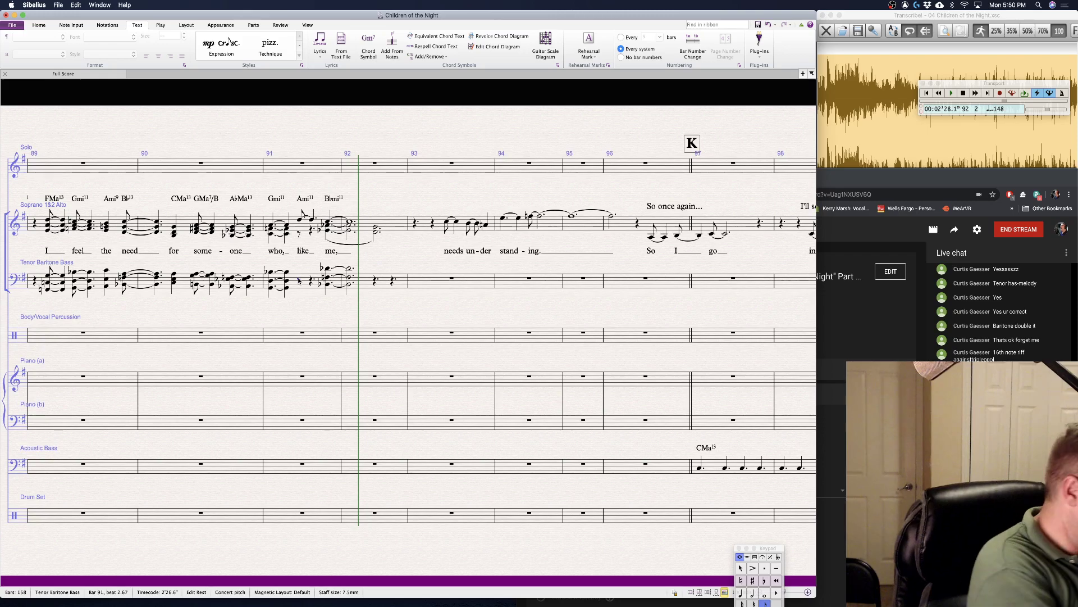
pyautogui.press('KP_Enter')
pyautogui.press('KP_4')
pyautogui.press('KP_Decimal')
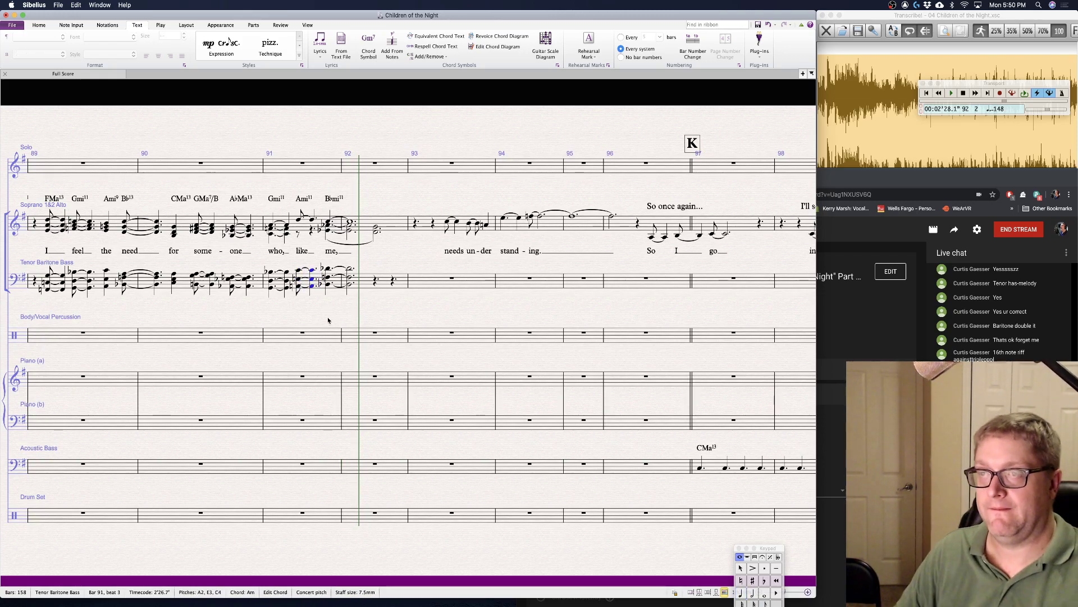
pyautogui.press('Escape')
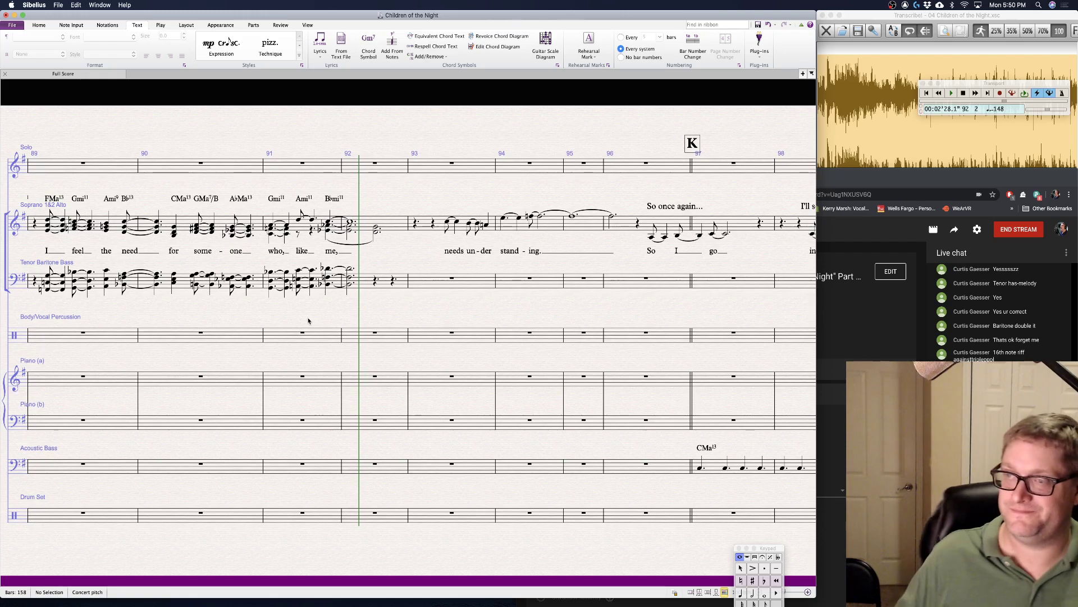
pyautogui.click(300, 231)
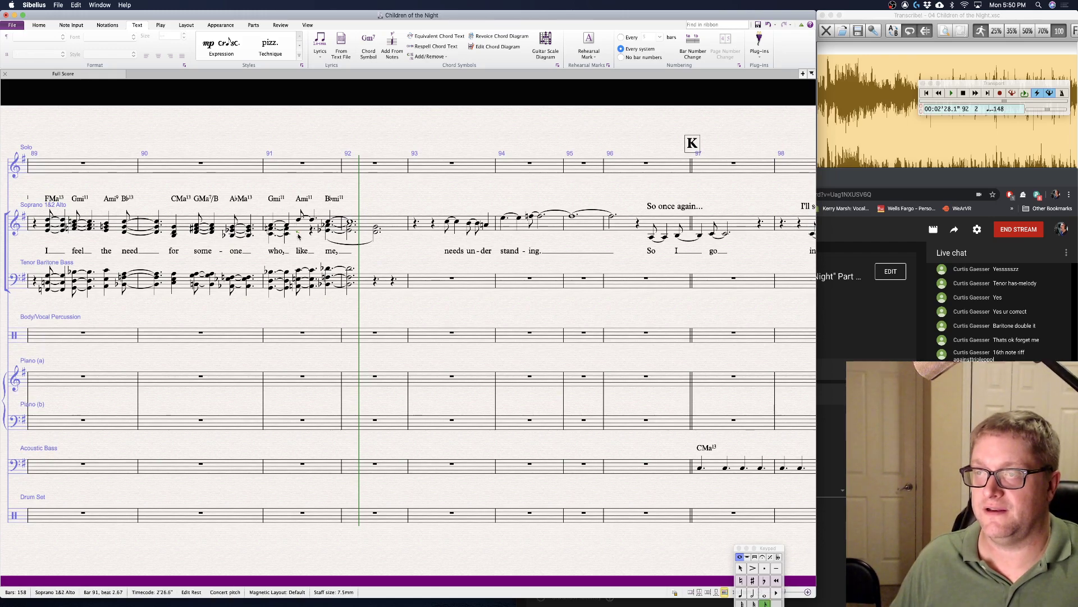
pyautogui.press('Escape')
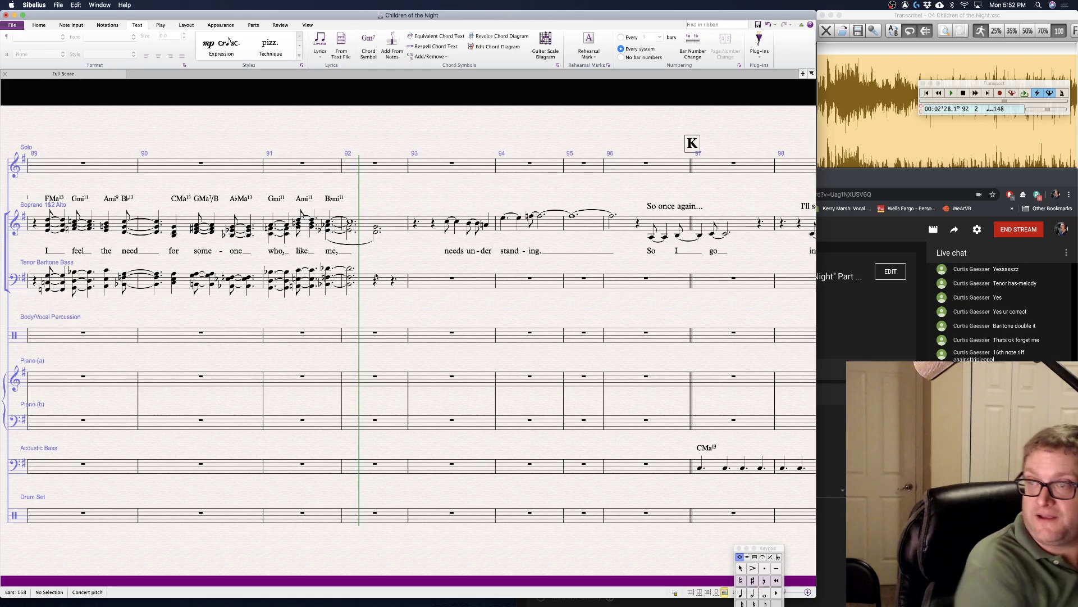
# - Enter a half-bar chord with F2 as its lowest note on beat 3 of bar 92 in the Tenor Baritone Bass staff
pyautogui.click(375, 281)
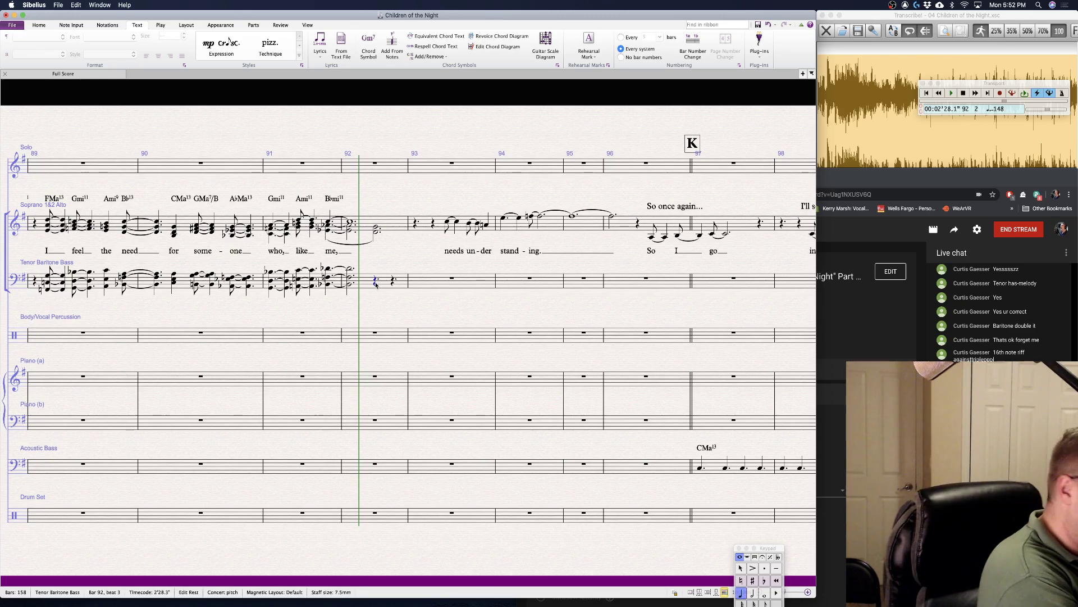
pyautogui.press('5')
pyautogui.press('Left')
pyautogui.press('5')
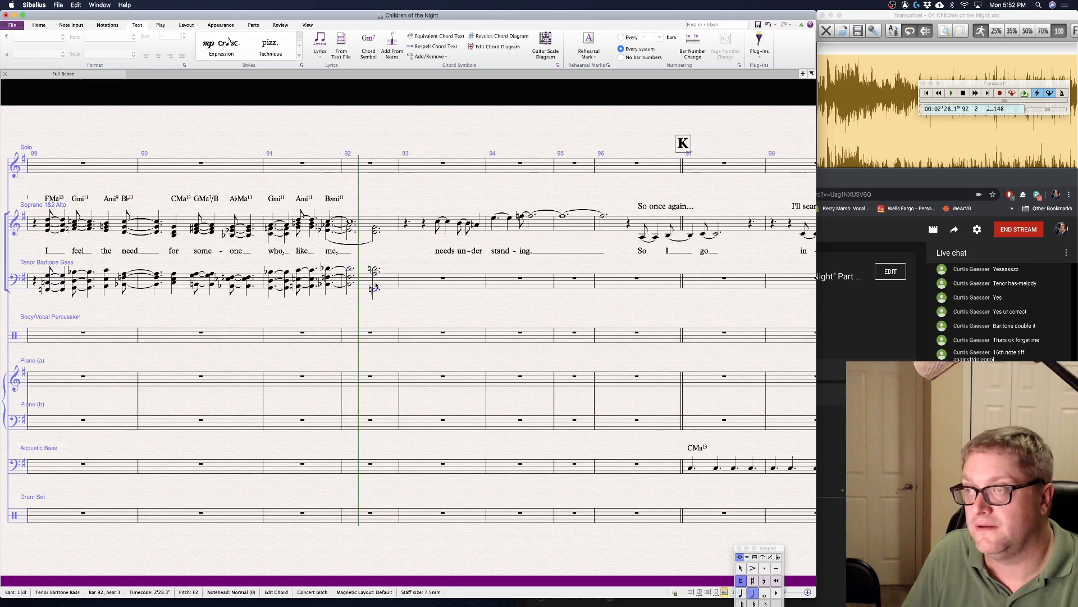
pyautogui.press('Escape')
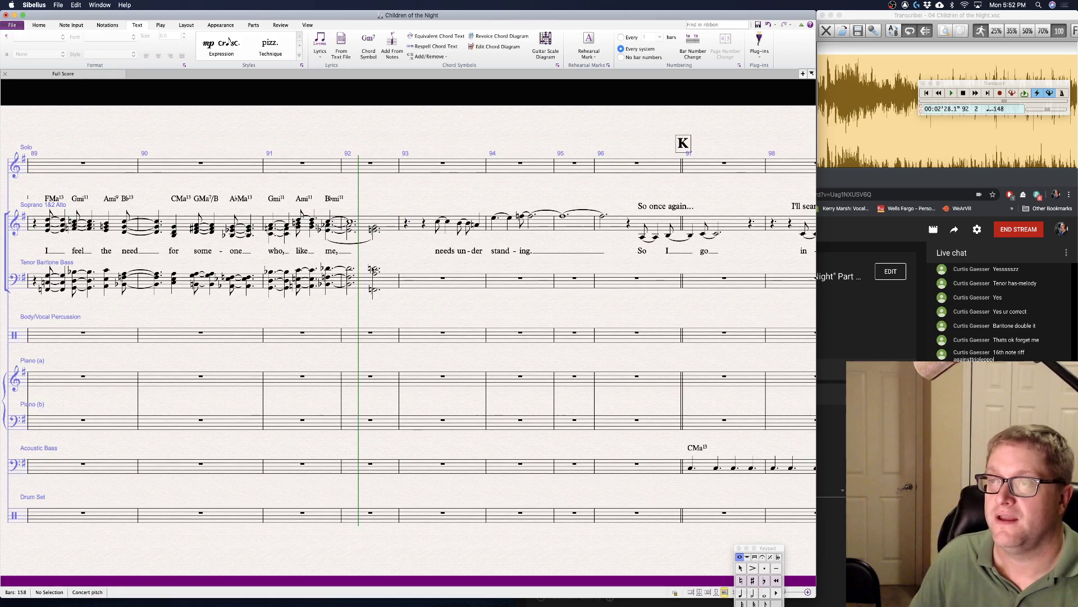
# - Slur the Tenor Baritone Bass chords from beat 4 of bar 91 to the last chord of bar 92
pyautogui.click(328, 269)
pyautogui.keyDown('shift'); pyautogui.click(374, 270); pyautogui.keyUp('shift')
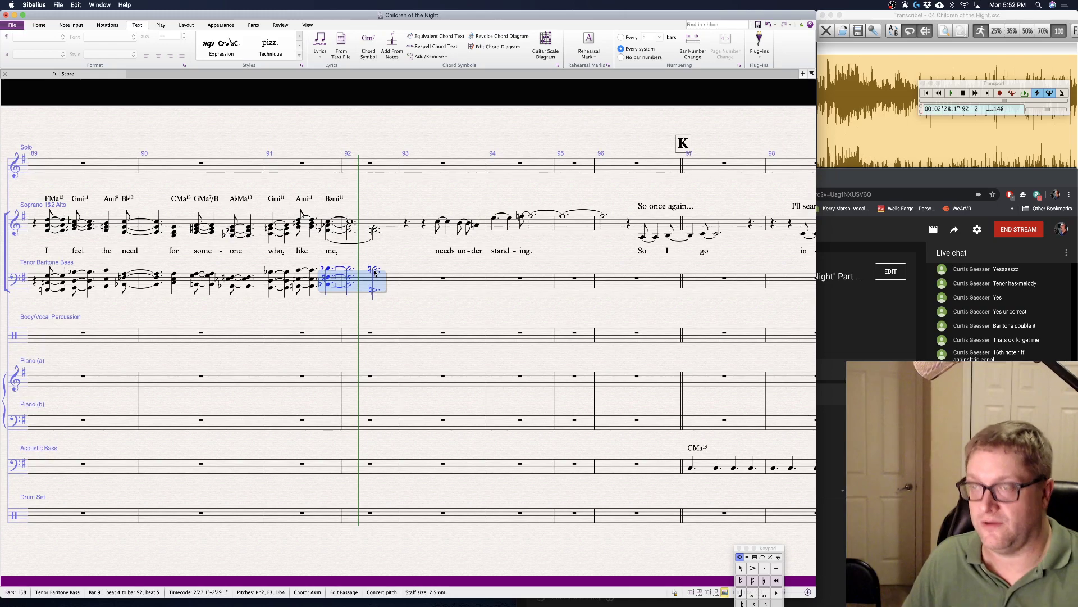
pyautogui.press('s')
pyautogui.press('Escape')
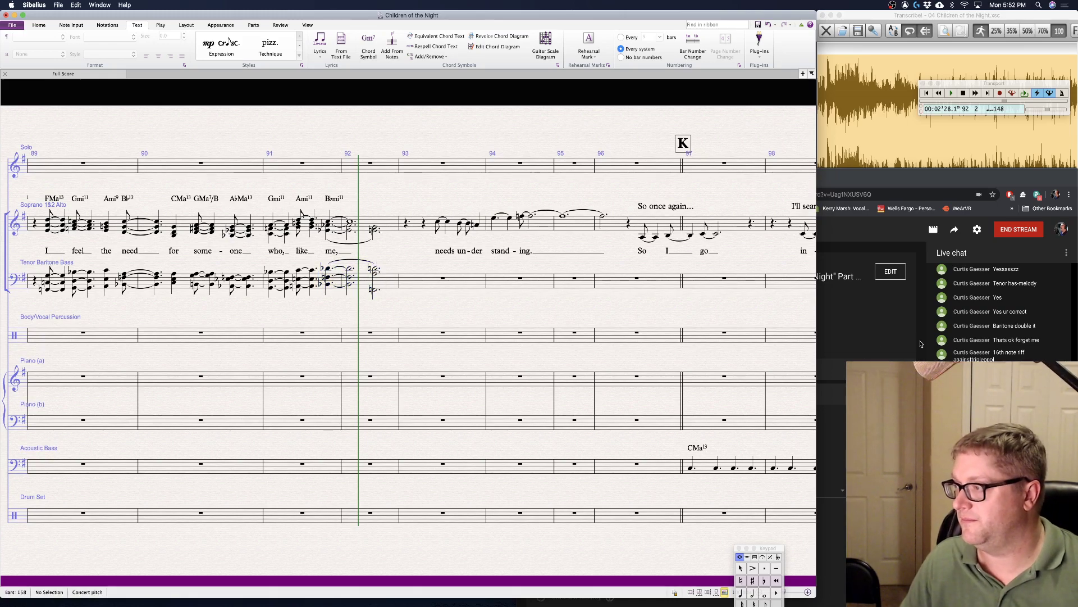
pyautogui.click(839, 335)
pyautogui.click(435, 308)
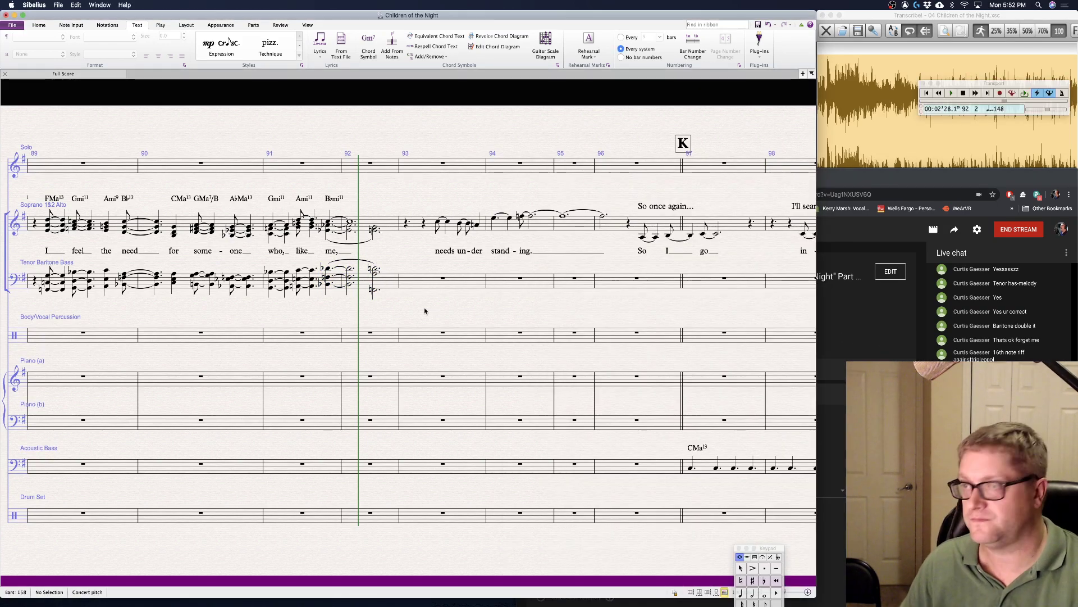
# - Add an FMa13 chord symbol above beat 3 of bar 92 in the Soprano 1&2 Alto staff
pyautogui.hscroll(-1, 339, 319)
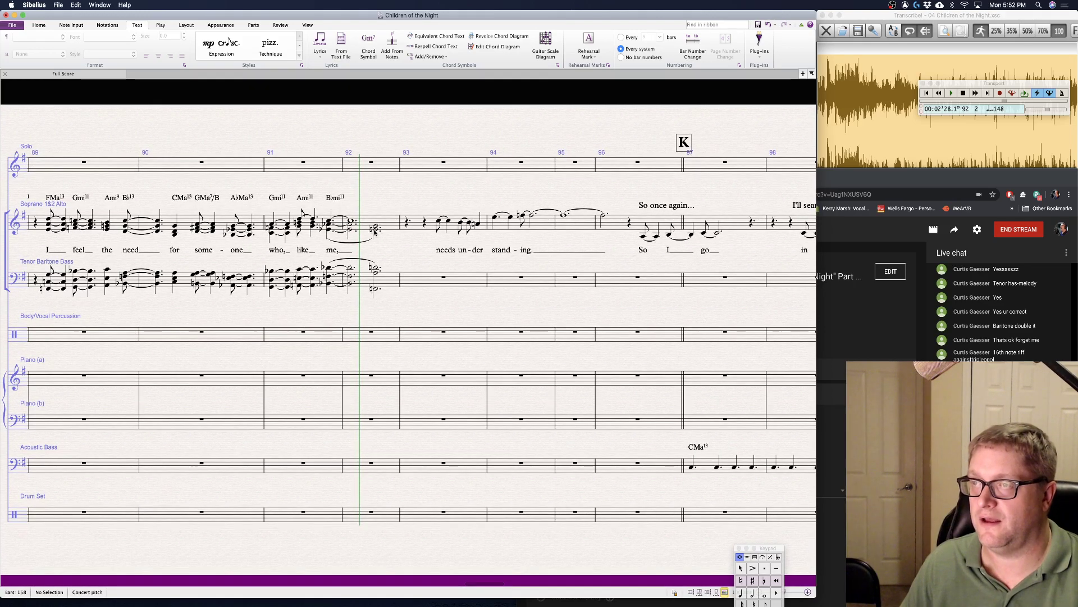
pyautogui.click(374, 228)
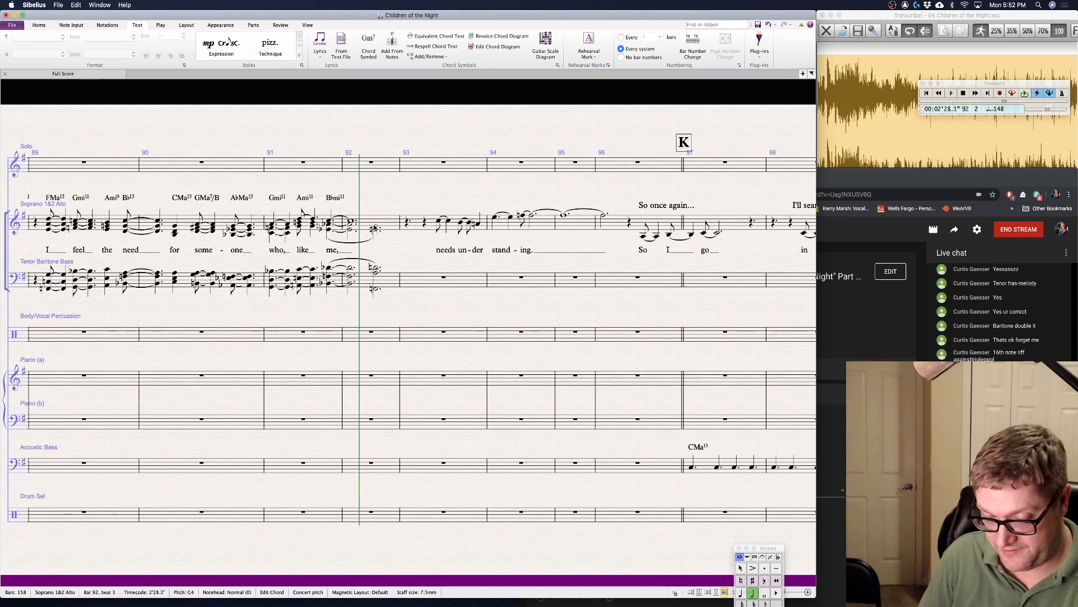
pyautogui.doubleClick(375, 228)
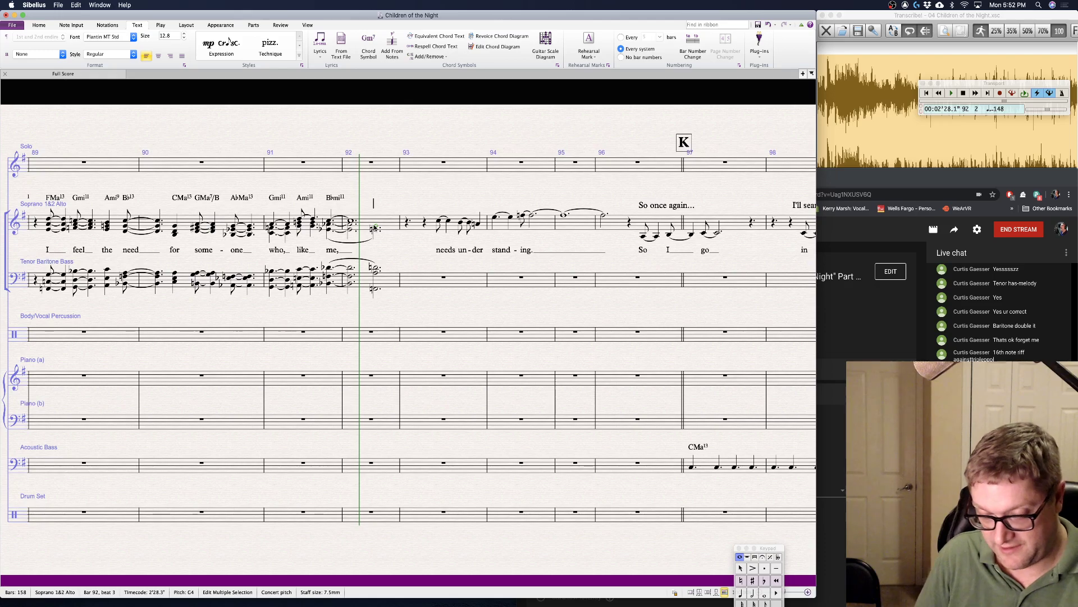
pyautogui.press('super+k')
pyautogui.write('FMa')
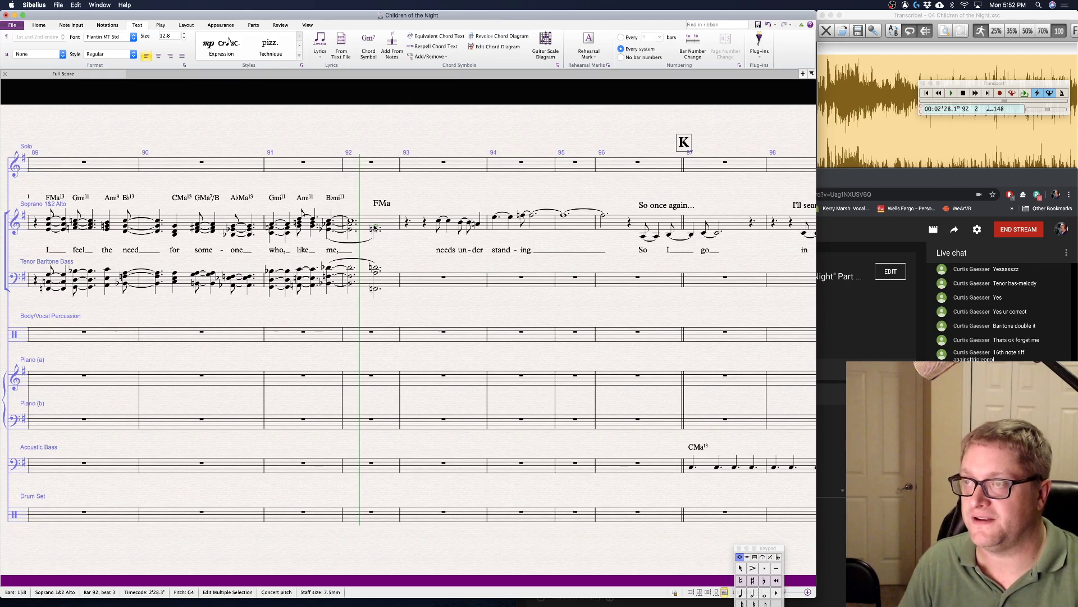
pyautogui.write('13')
pyautogui.press('Escape')
pyautogui.press('Escape')
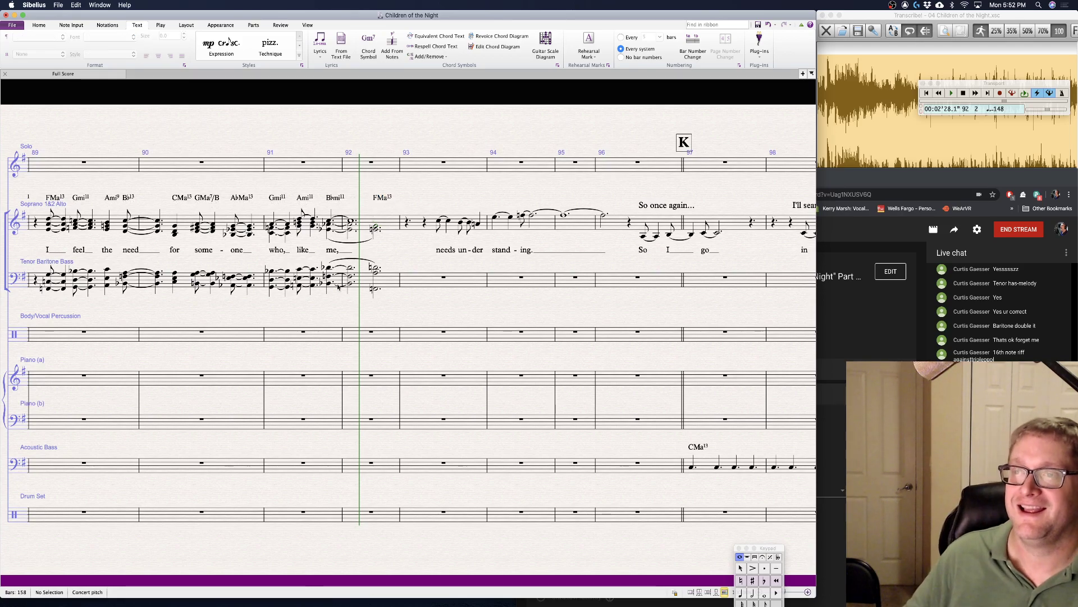
# - Play back the vocal passage from beat 3 of bar 87 to the end of bar 92 and check the bar 91 voicing
pyautogui.hscroll(-6, 339, 287)
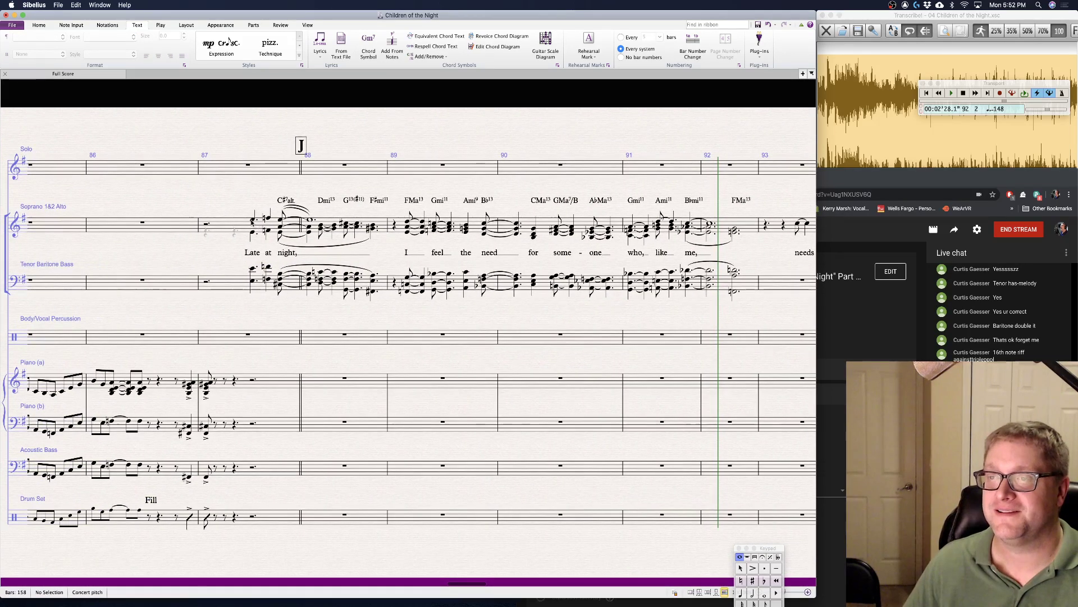
pyautogui.click(253, 221)
pyautogui.press('space')
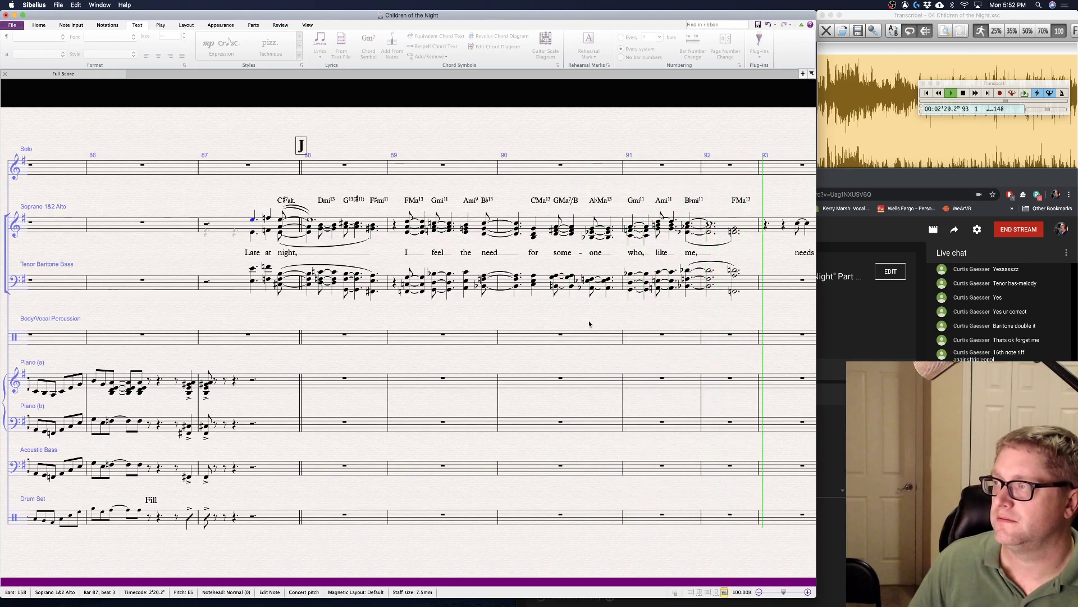
pyautogui.press('space')
pyautogui.click(658, 227)
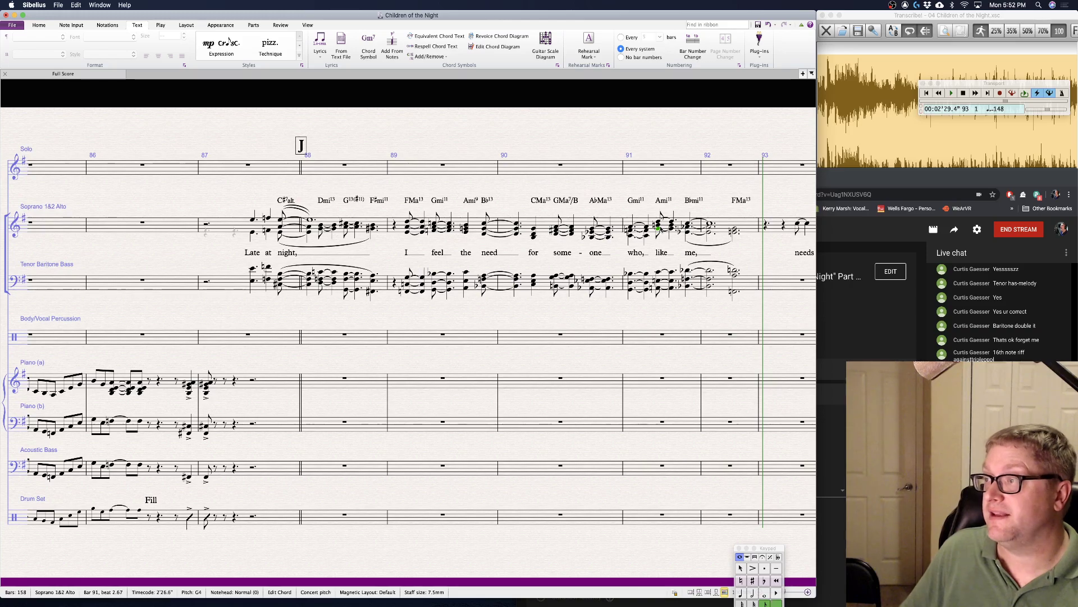
pyautogui.click(659, 225)
pyautogui.click(583, 308)
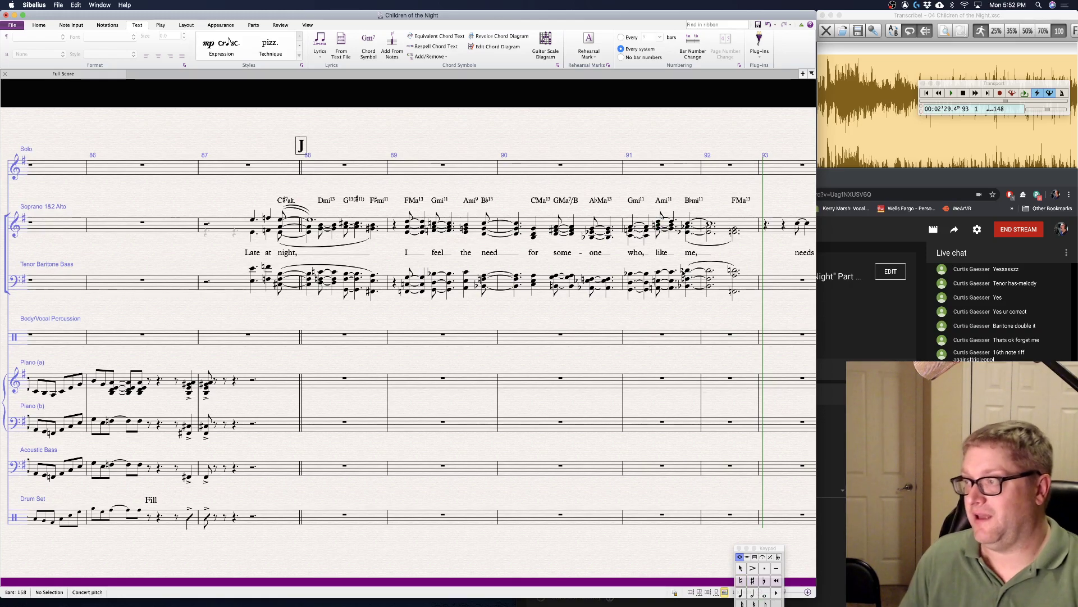
pyautogui.hscroll(8, 505, 305)
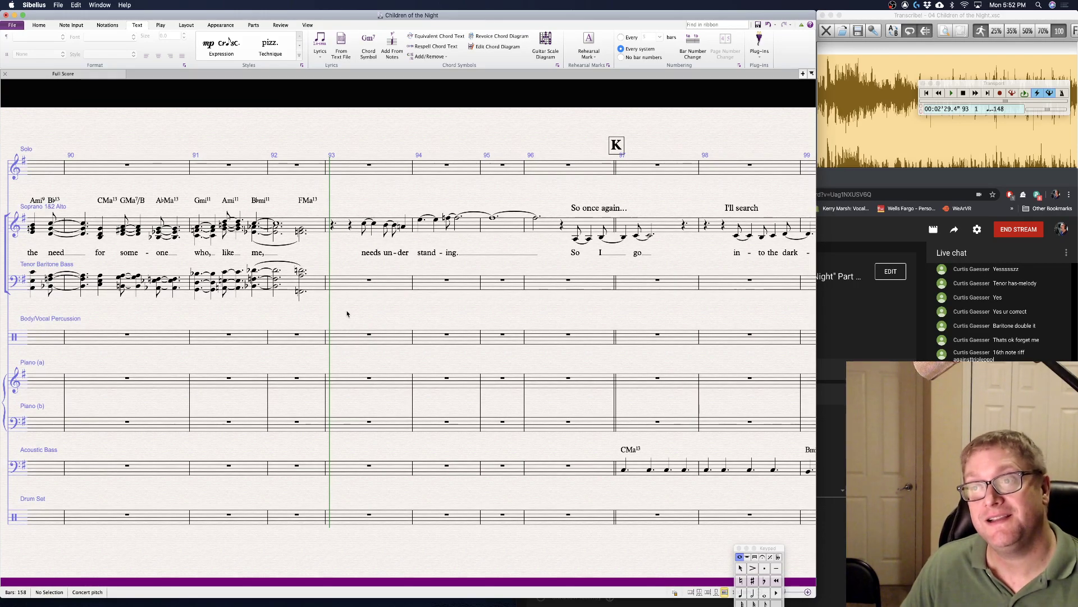
pyautogui.moveTo(301, 325); pyautogui.dragTo(298, 327)
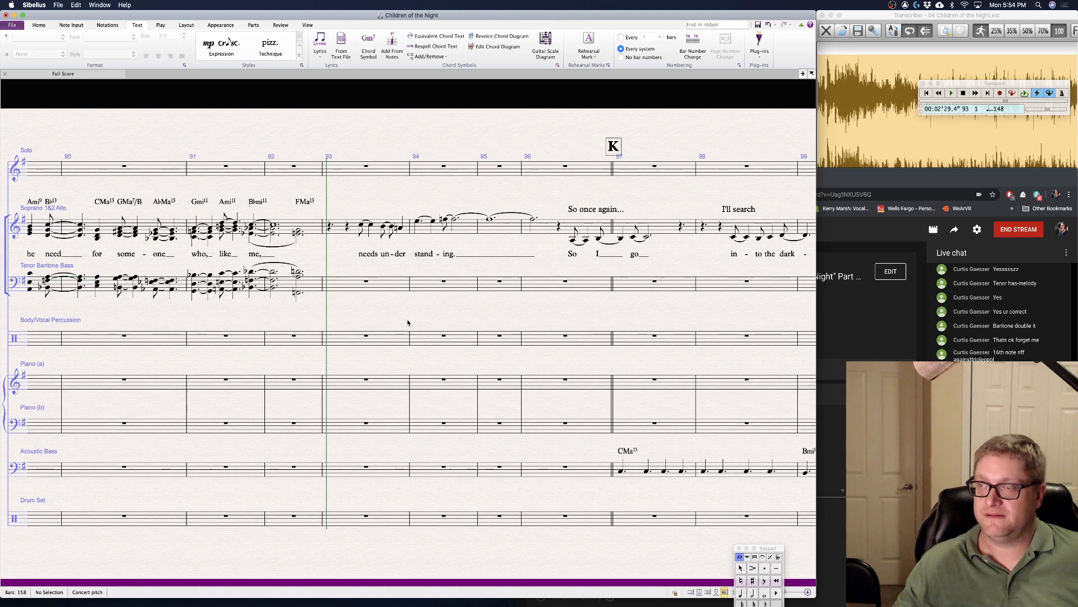
pyautogui.hscroll(-2, 418, 323)
pyautogui.hscroll(5, 408, 322)
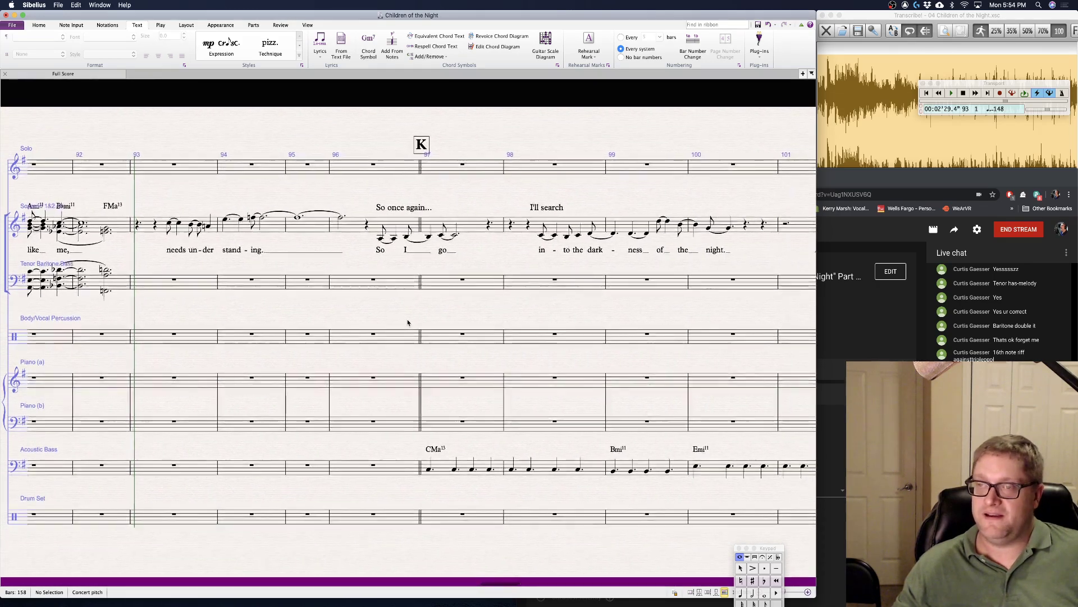
# - Repitch the "standing" melody in bars 94 to 96 of the Soprano 1&2 Alto staff so it ends on a sustained, tied E4
pyautogui.hscroll(-6, 416, 331)
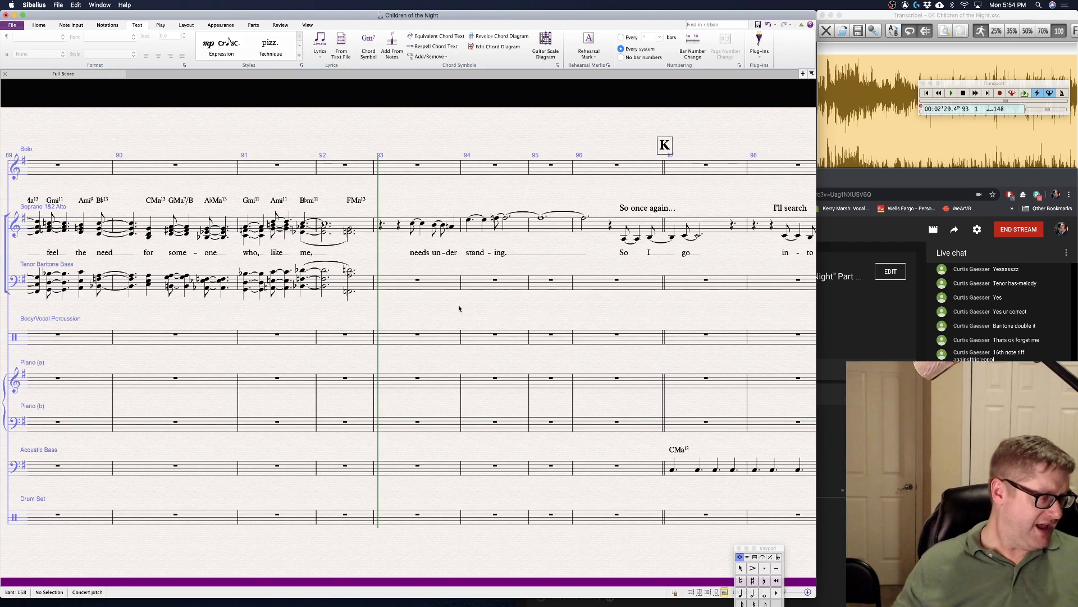
pyautogui.click(468, 223)
pyautogui.press('Right')
pyautogui.press('g')
pyautogui.press('Right')
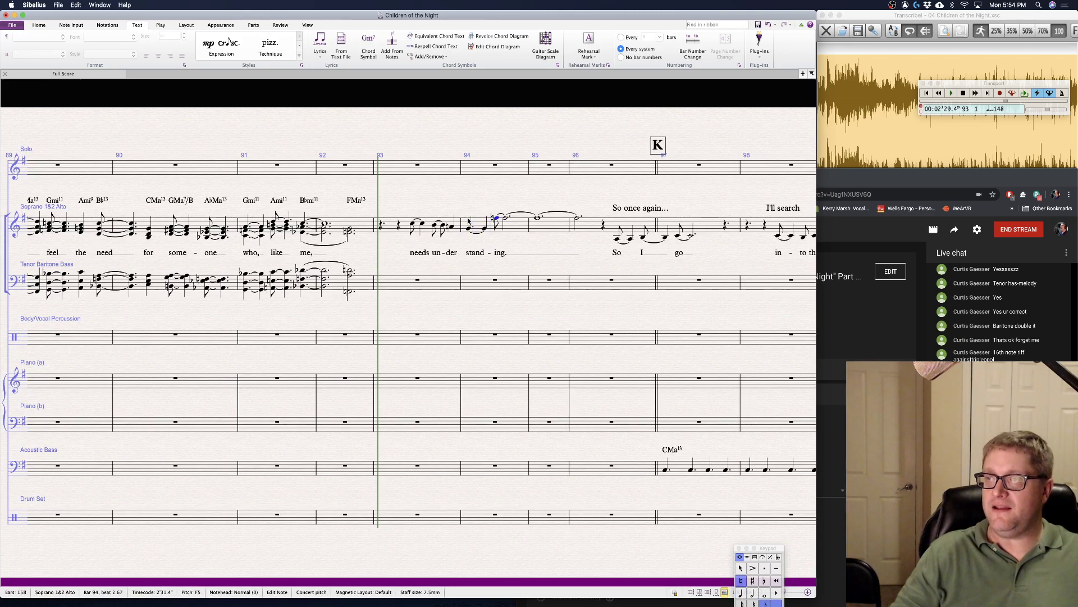
pyautogui.press('e')
pyautogui.press('Right')
pyautogui.press('e')
pyautogui.press('Right')
pyautogui.press('e')
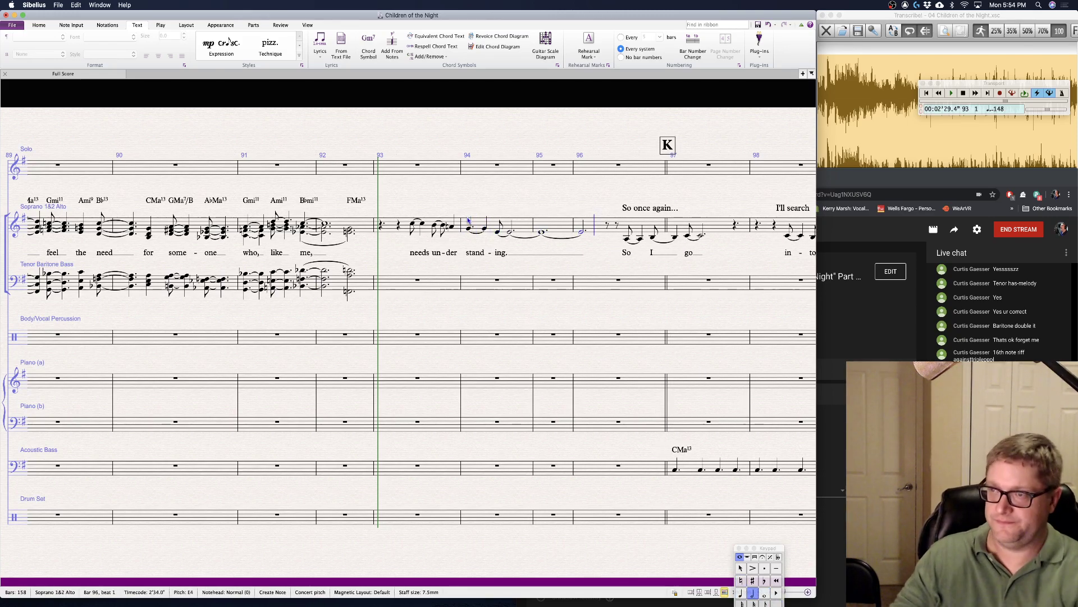
pyautogui.press('Escape')
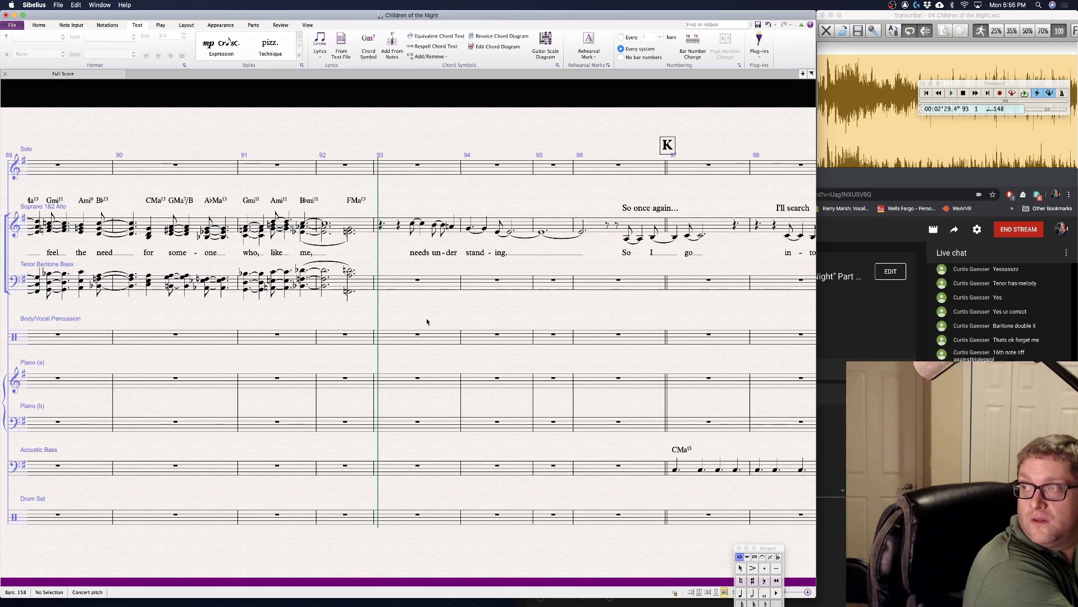
pyautogui.hscroll(5, 426, 318)
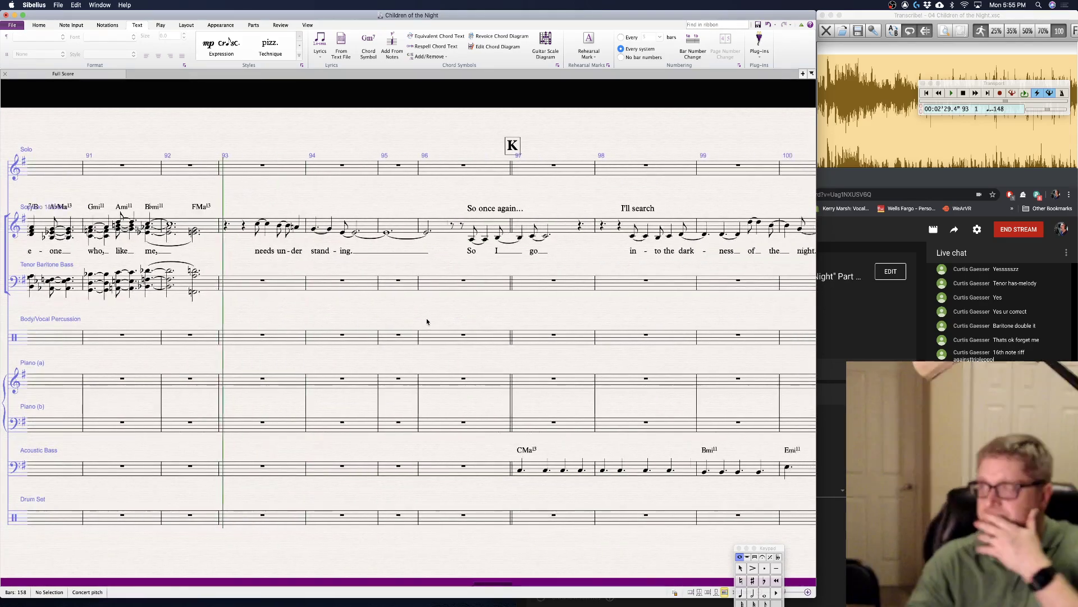
pyautogui.hscroll(2, 427, 320)
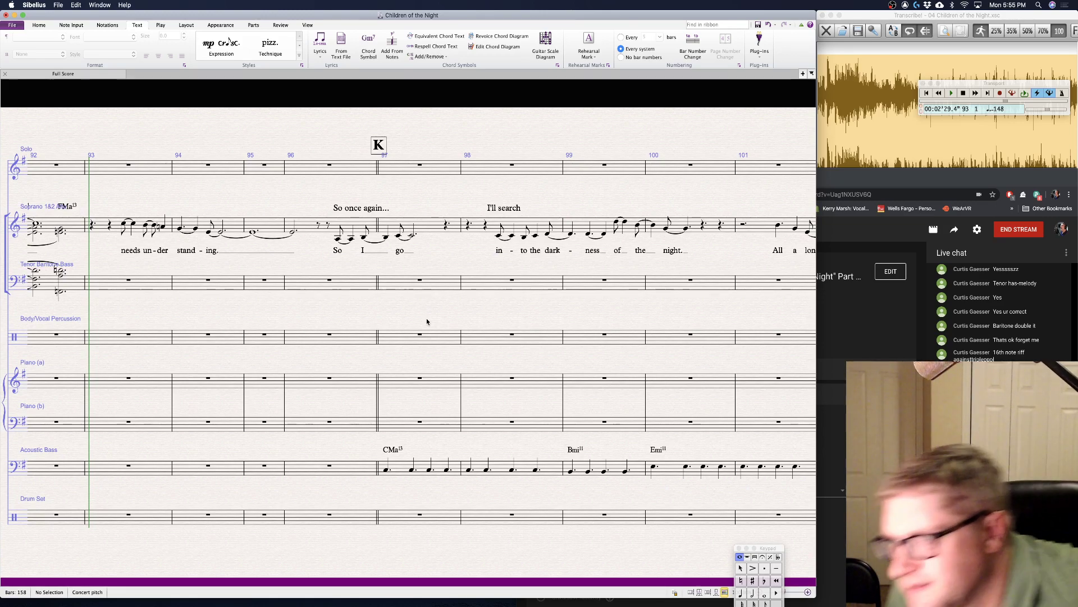
pyautogui.hscroll(-5, 245, 320)
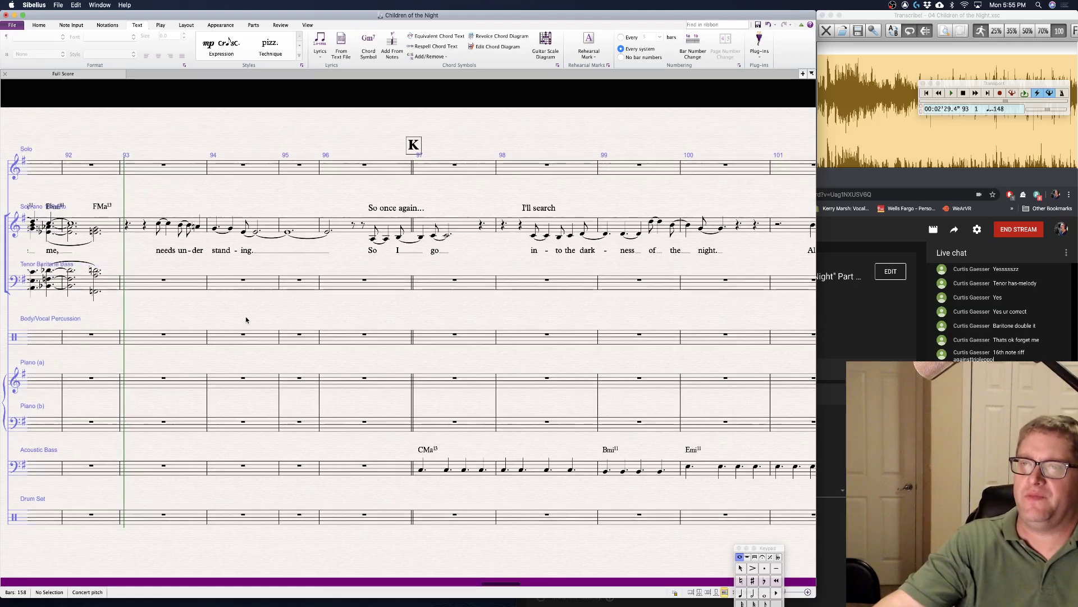
pyautogui.hscroll(1, 245, 320)
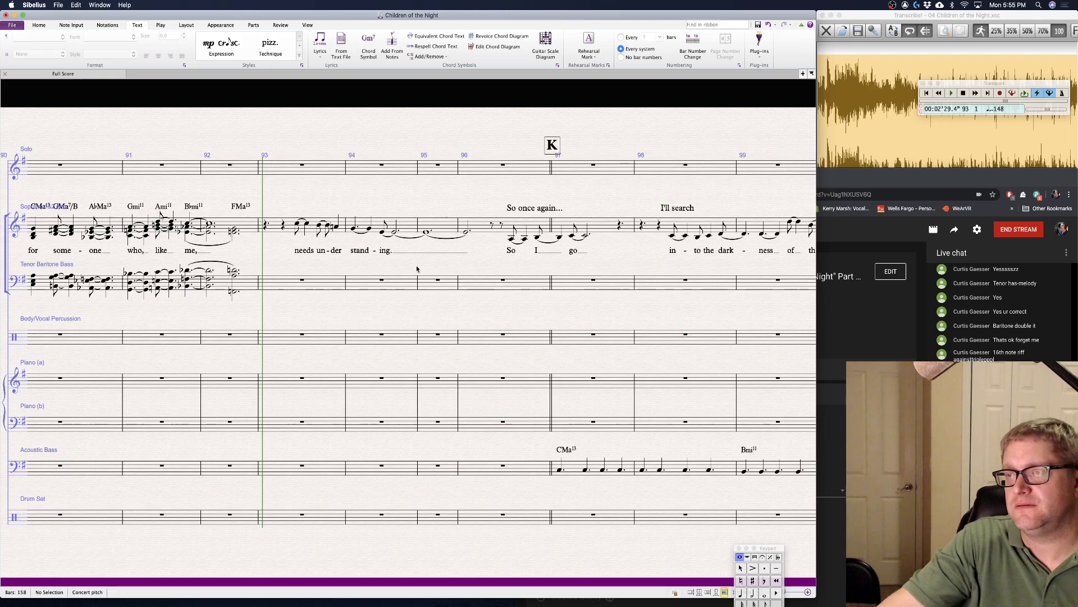
pyautogui.hscroll(1, 305, 323)
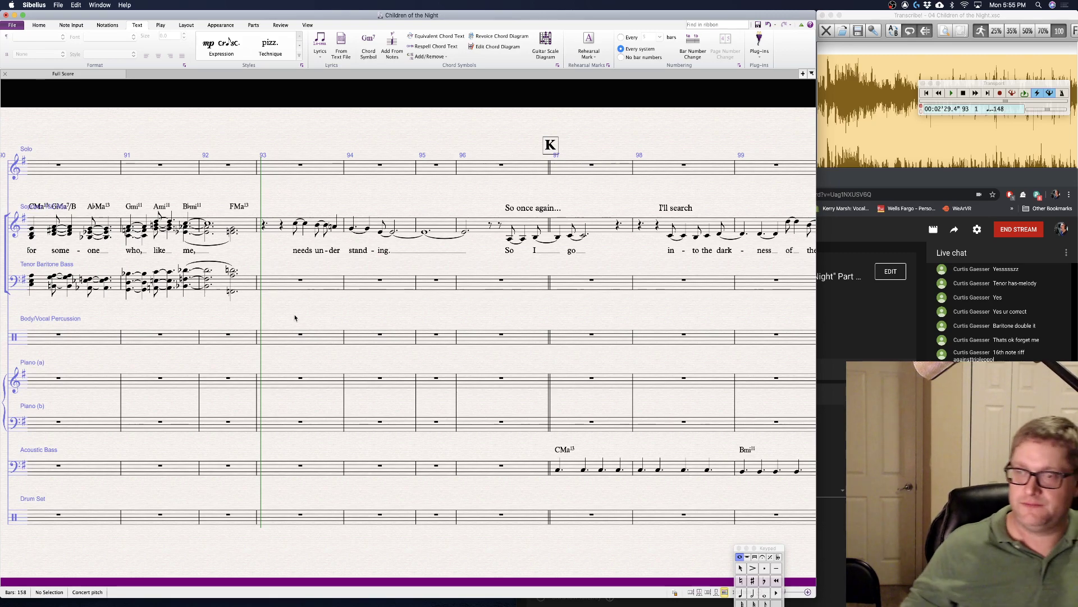
# - Enter a full-bar chord of G3, A3, C4 and E4 in bar 93 of the Piano (a) staff, without ties into bar 94
pyautogui.click(280, 380)
pyautogui.press('6')
pyautogui.press('Escape')
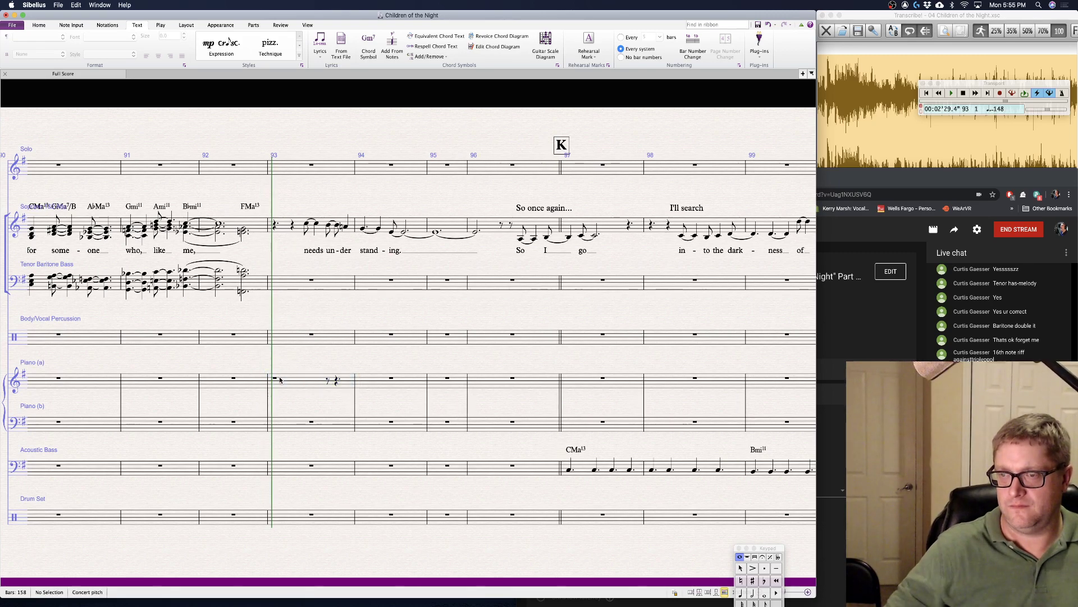
pyautogui.click(292, 386)
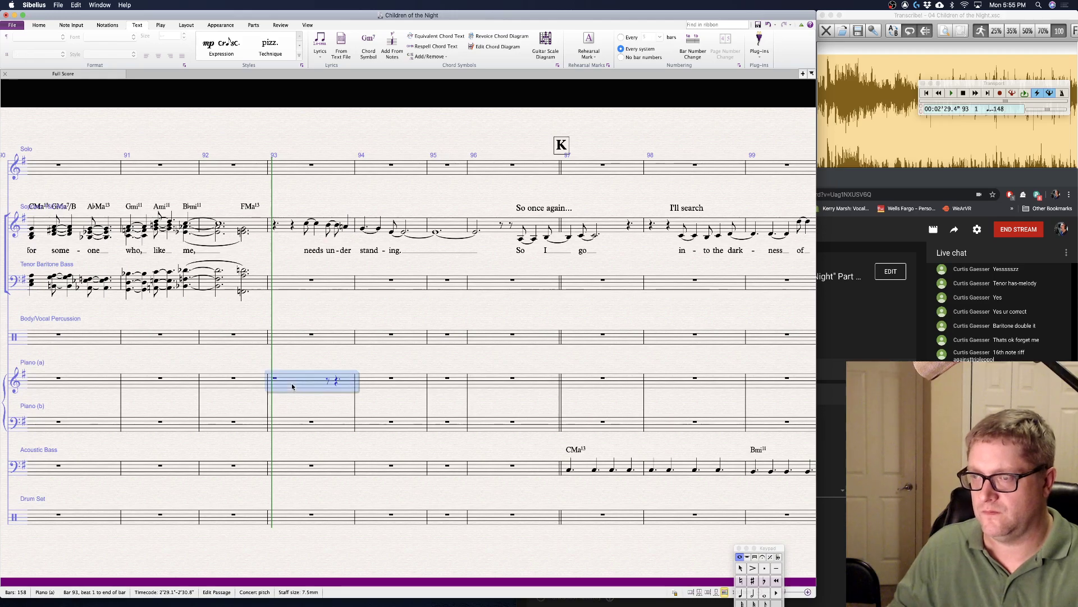
pyautogui.press('n')
pyautogui.press('Left')
pyautogui.press('Right')
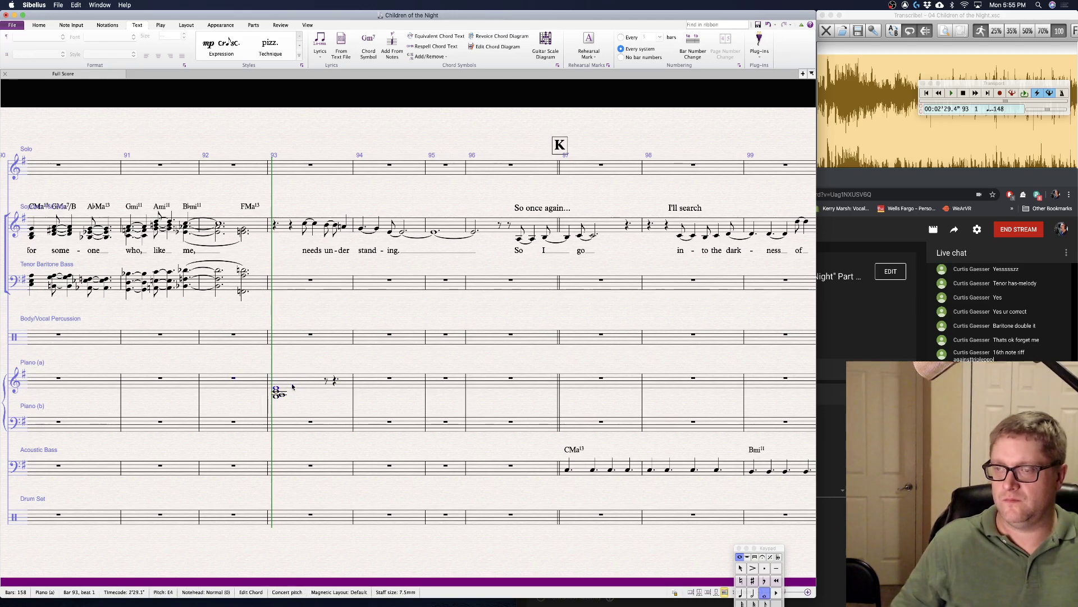
pyautogui.press('.')
pyautogui.press('Return')
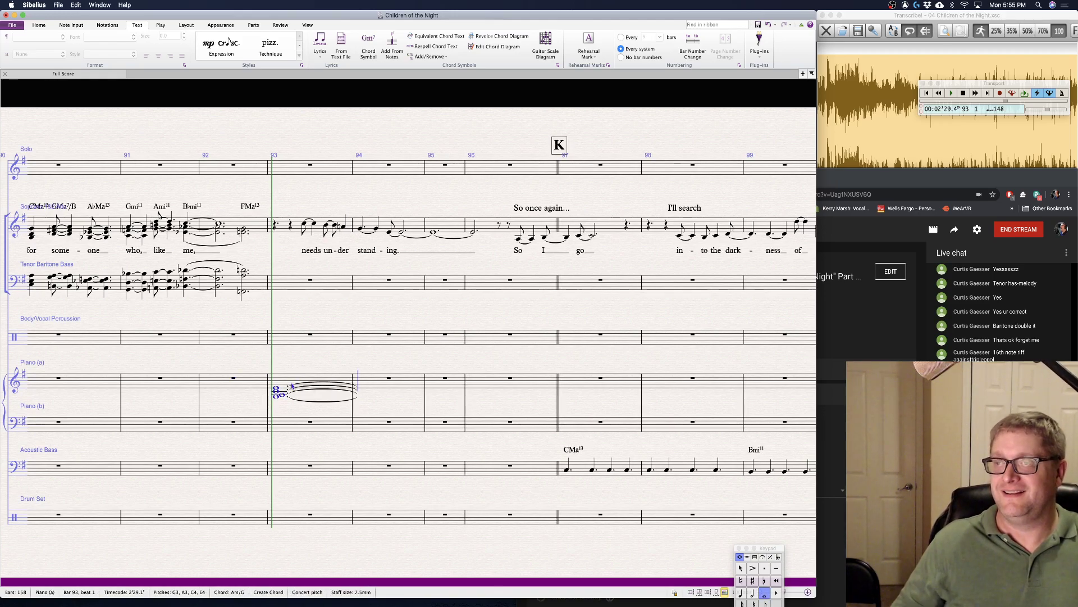
pyautogui.press('Return')
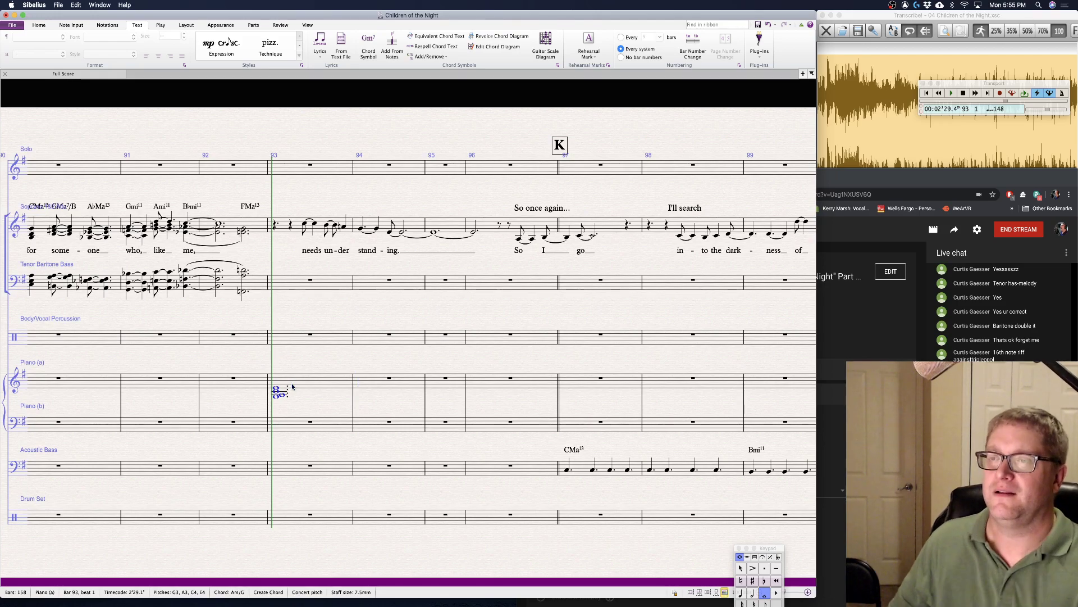
pyautogui.press('Escape')
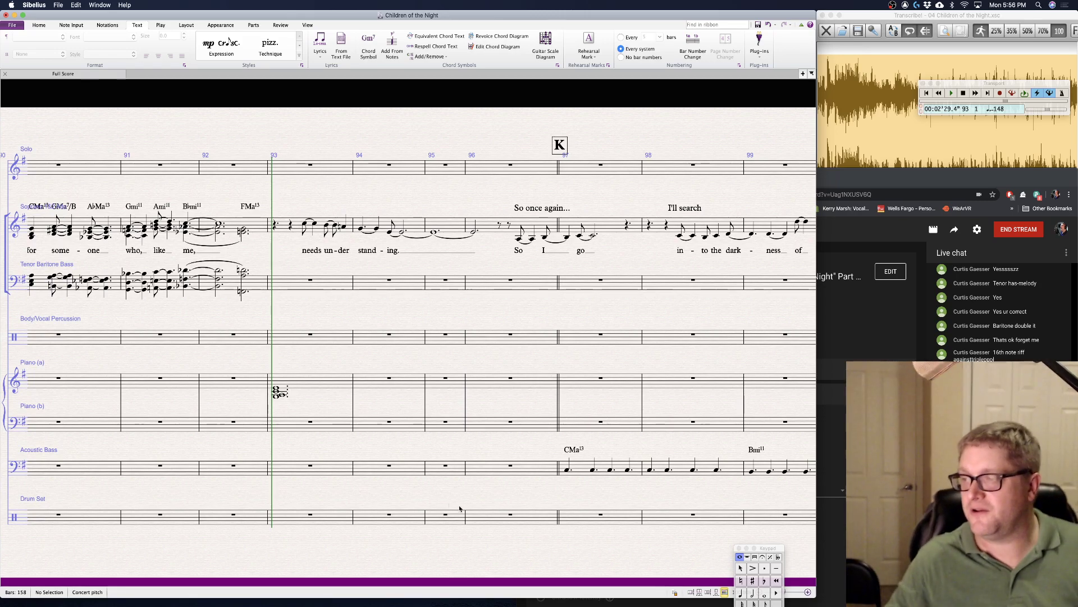
# - Lower the Acoustic Bass notes in bars 97 and 98 to A1 and replace the bar 97 chord symbol with Ami9
pyautogui.click(584, 466)
pyautogui.keyDown('shift'); pyautogui.click(733, 470); pyautogui.keyUp('shift')
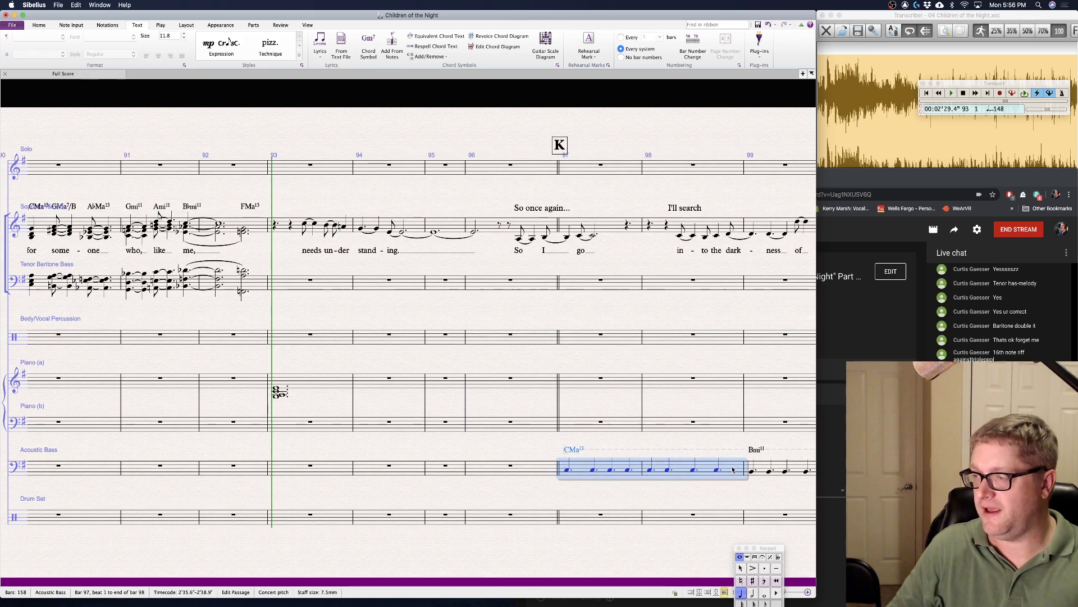
pyautogui.click(574, 449)
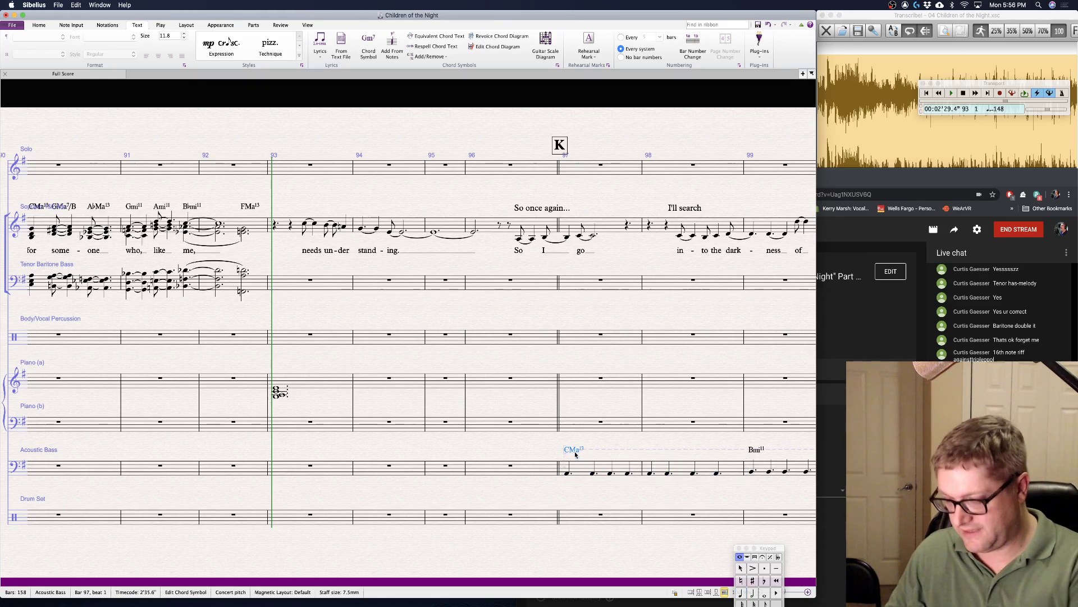
pyautogui.press('Delete')
pyautogui.click(566, 474)
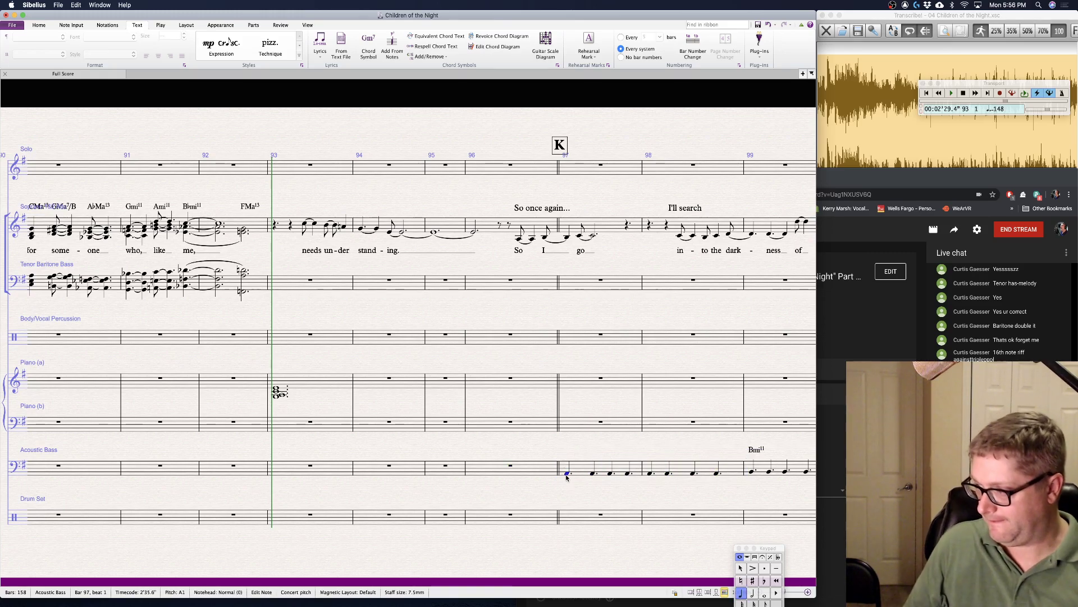
pyautogui.press('super+k')
pyautogui.write('Ami')
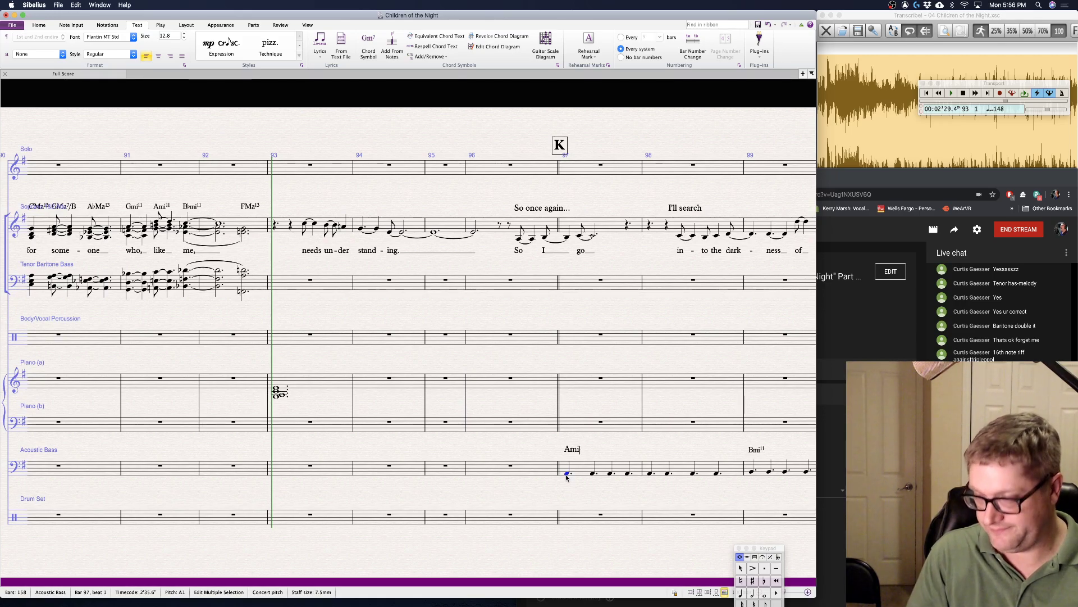
pyautogui.write('9')
pyautogui.press('Escape')
pyautogui.press('Escape')
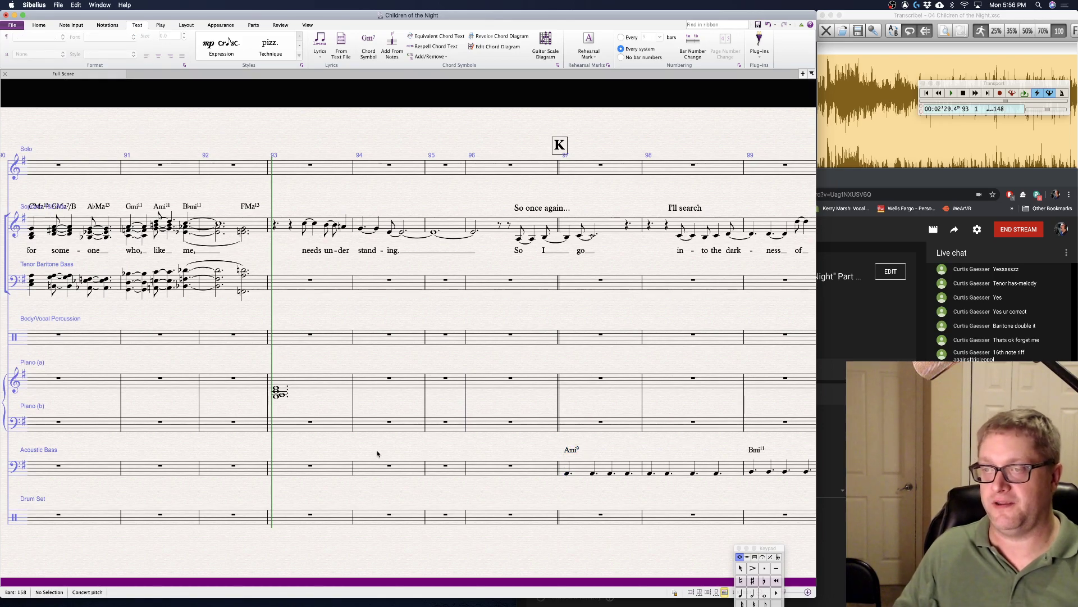
# - Enter a full-bar F1 in bar 93 and a full-bar Bb1 in bar 94 of the Acoustic Bass staff
pyautogui.hscroll(2, 337, 452)
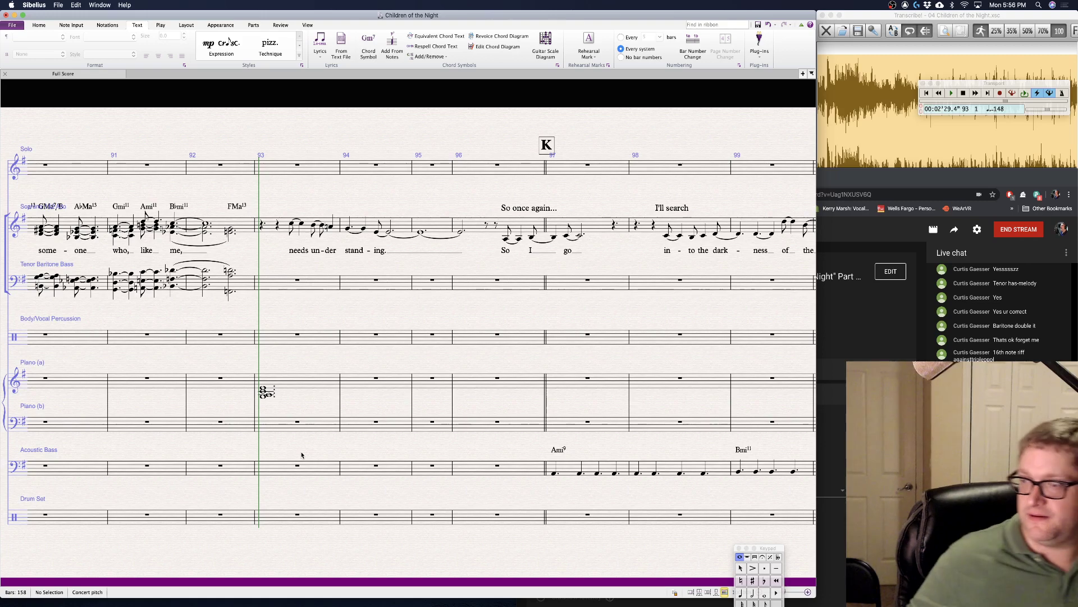
pyautogui.click(276, 470)
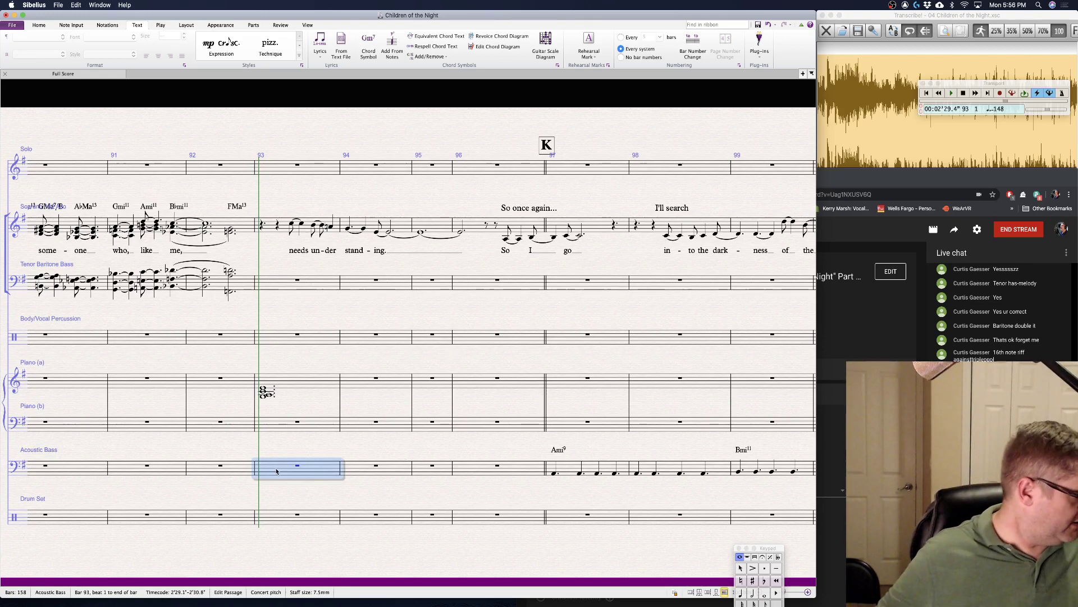
pyautogui.press('6')
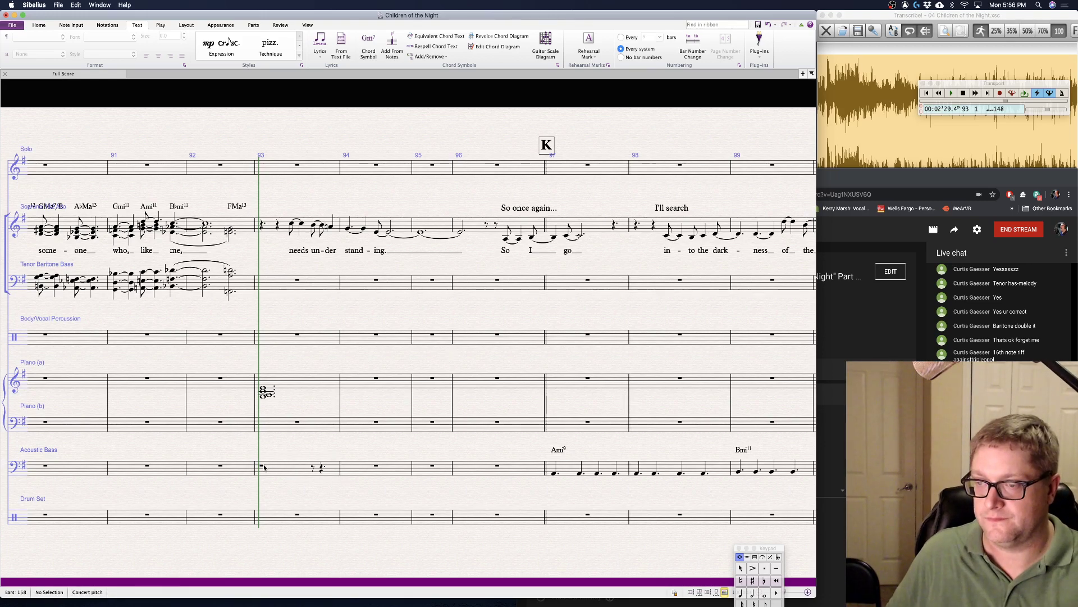
pyautogui.click(263, 466)
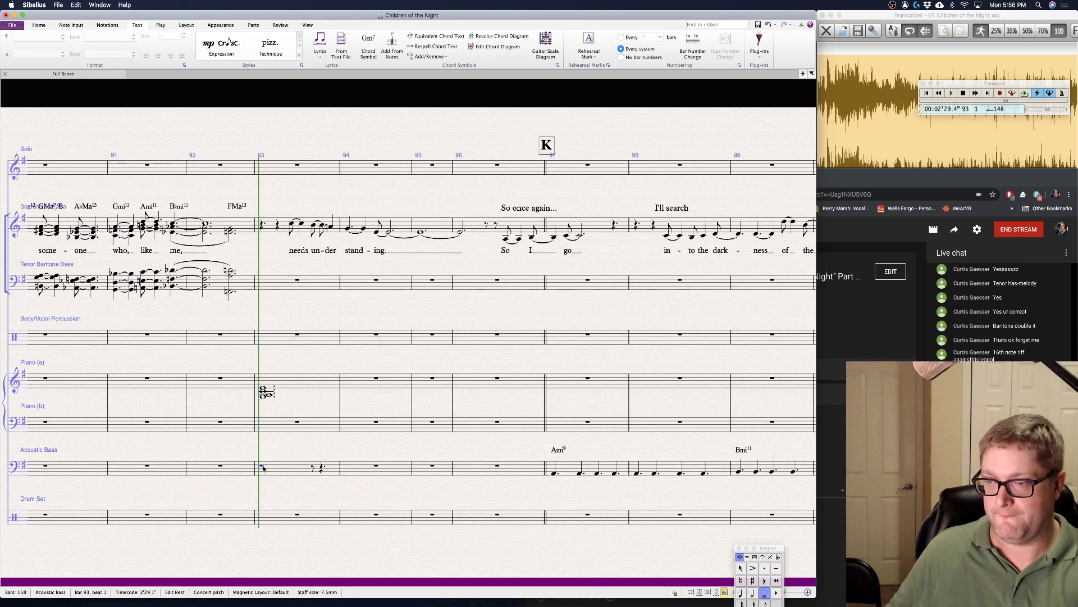
pyautogui.press('f')
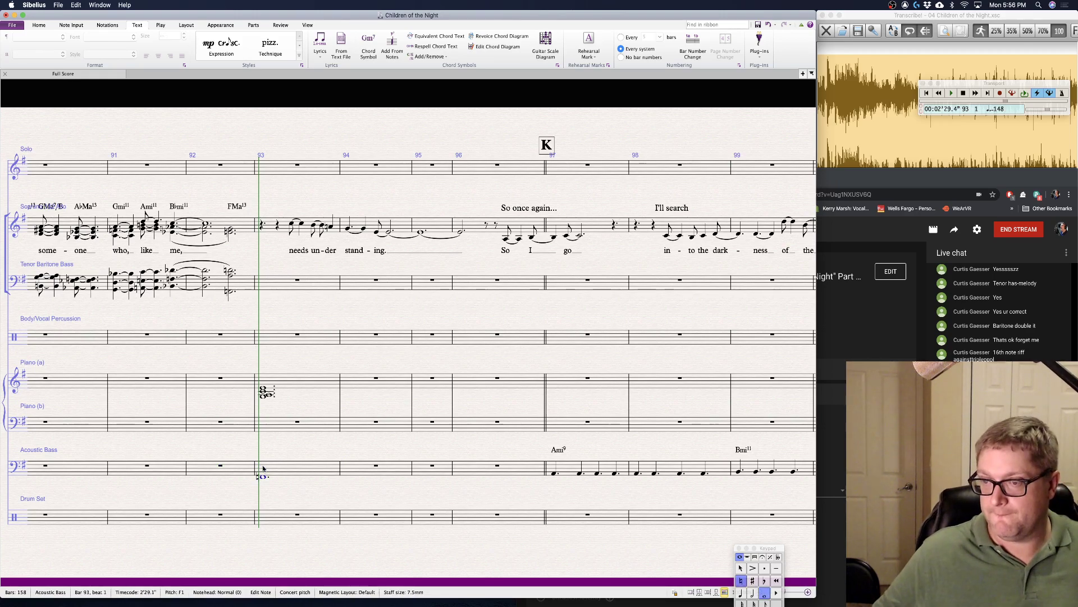
pyautogui.press('b')
pyautogui.press('9')
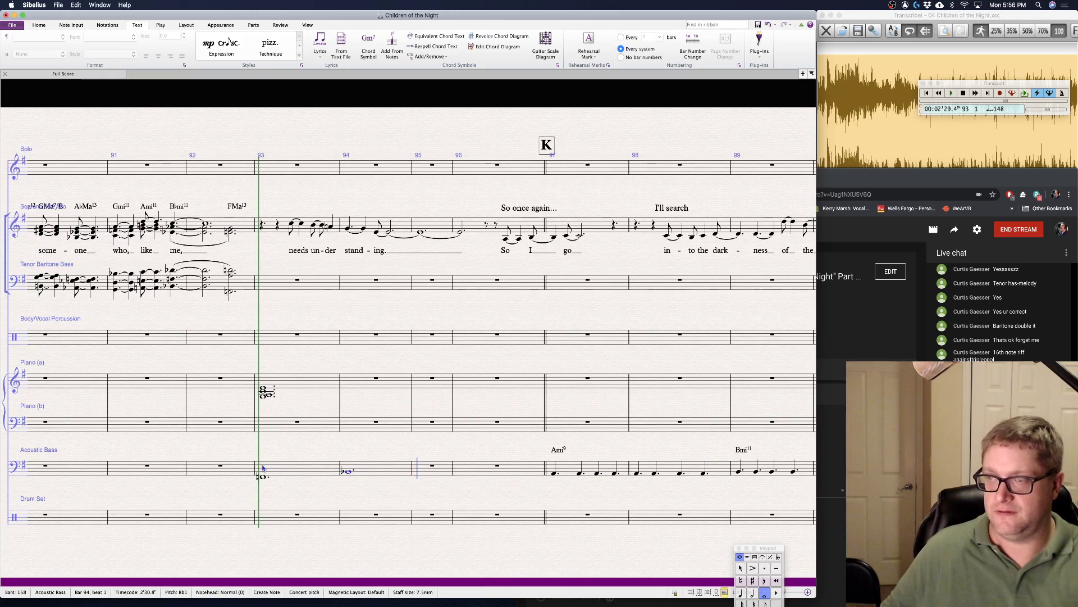
pyautogui.press('Escape')
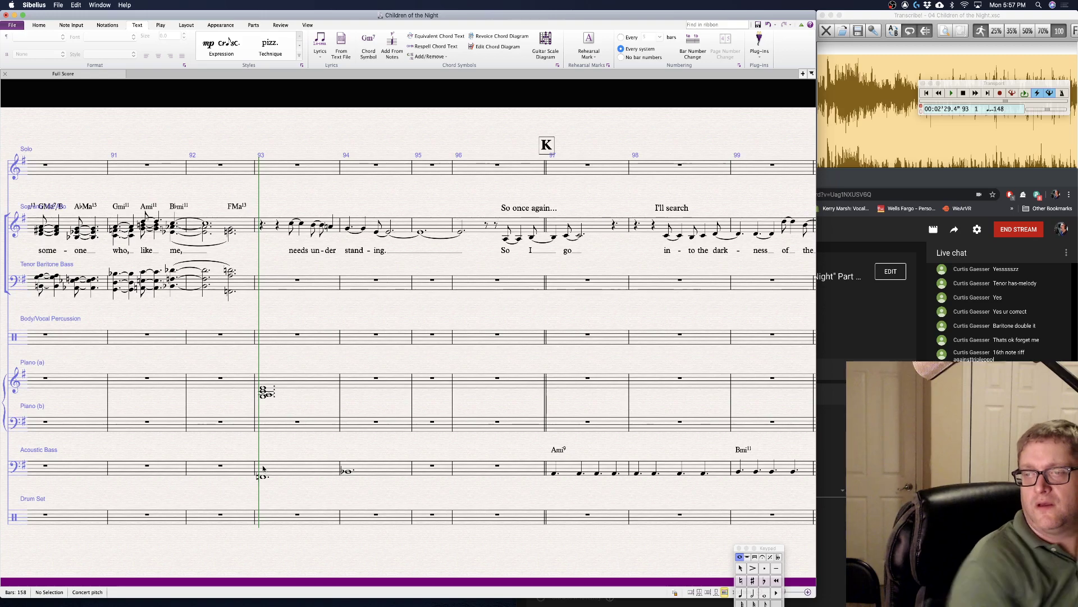
# - Tie the Acoustic Bass F1 from bar 93 into bar 94, and enter a tied Bb1 across bars 95 and 96
pyautogui.click(296, 475)
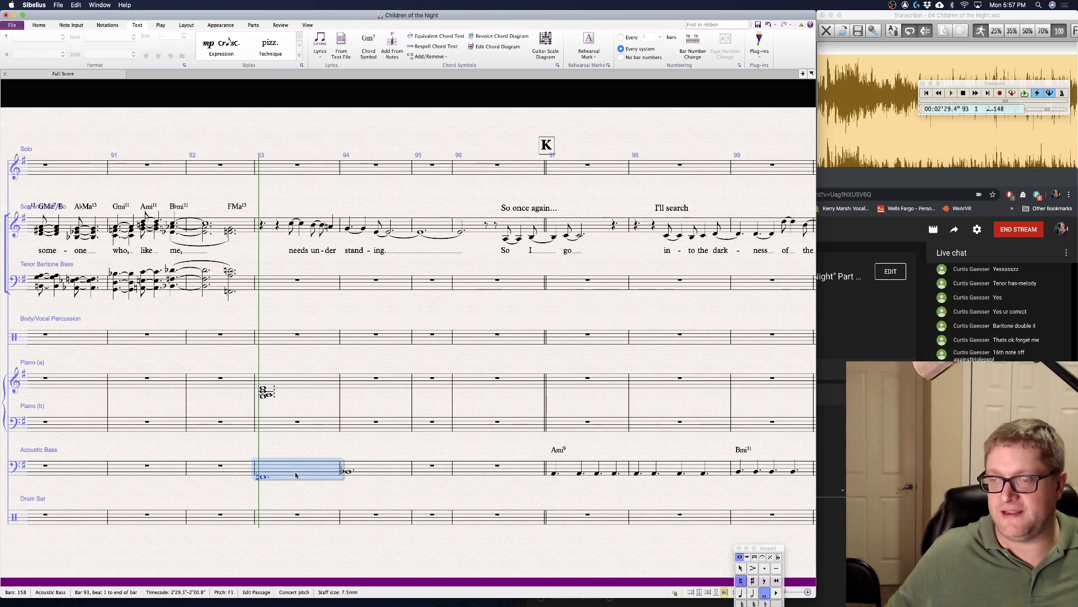
pyautogui.press('KP_Enter')
pyautogui.press('Right')
pyautogui.press('f')
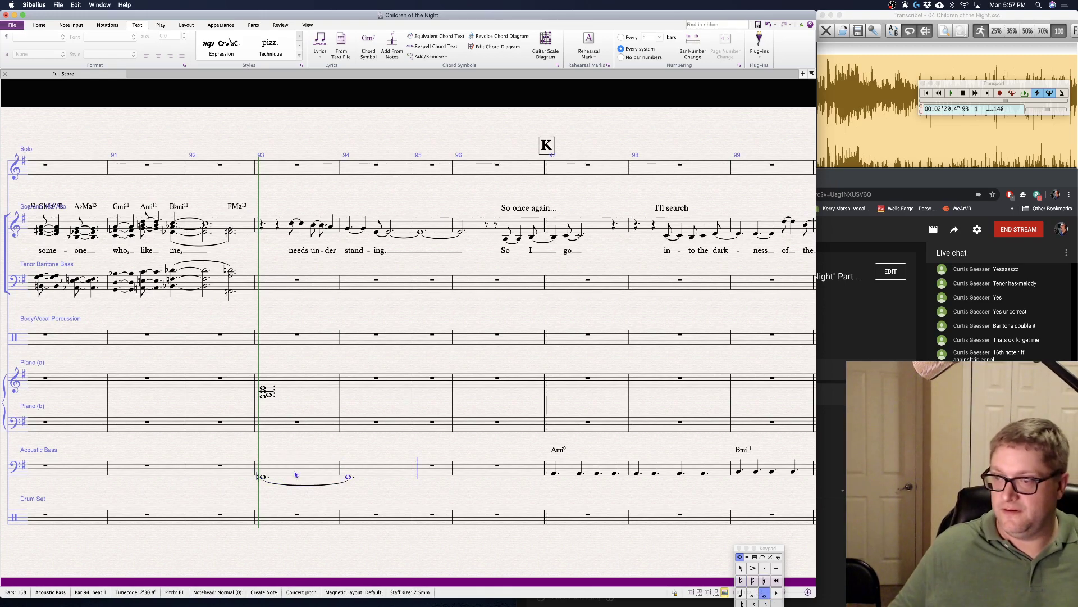
pyautogui.press('b')
pyautogui.press('KP_Enter')
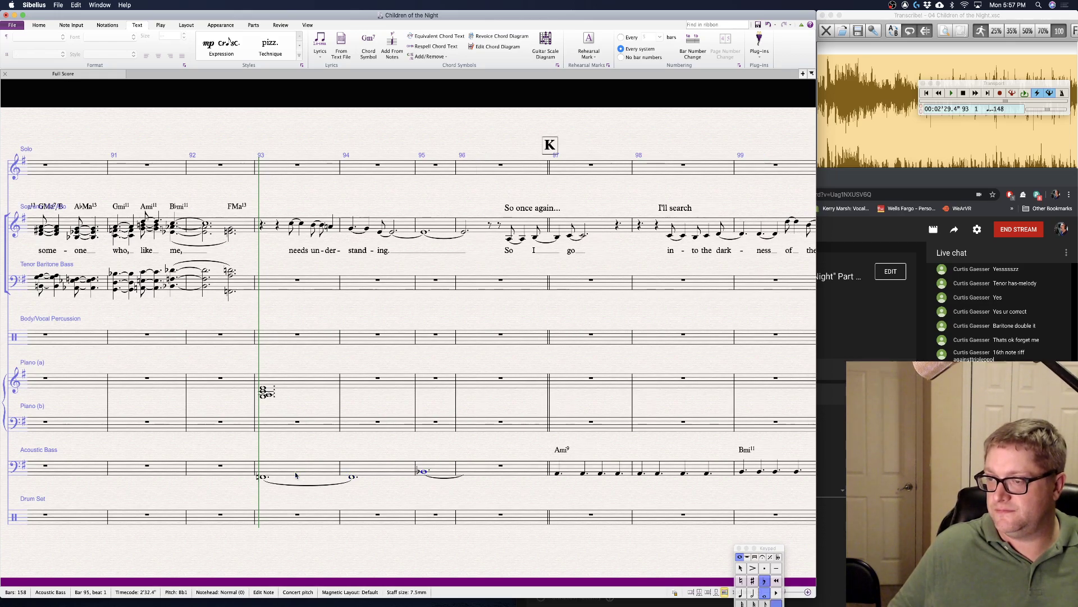
pyautogui.press('b')
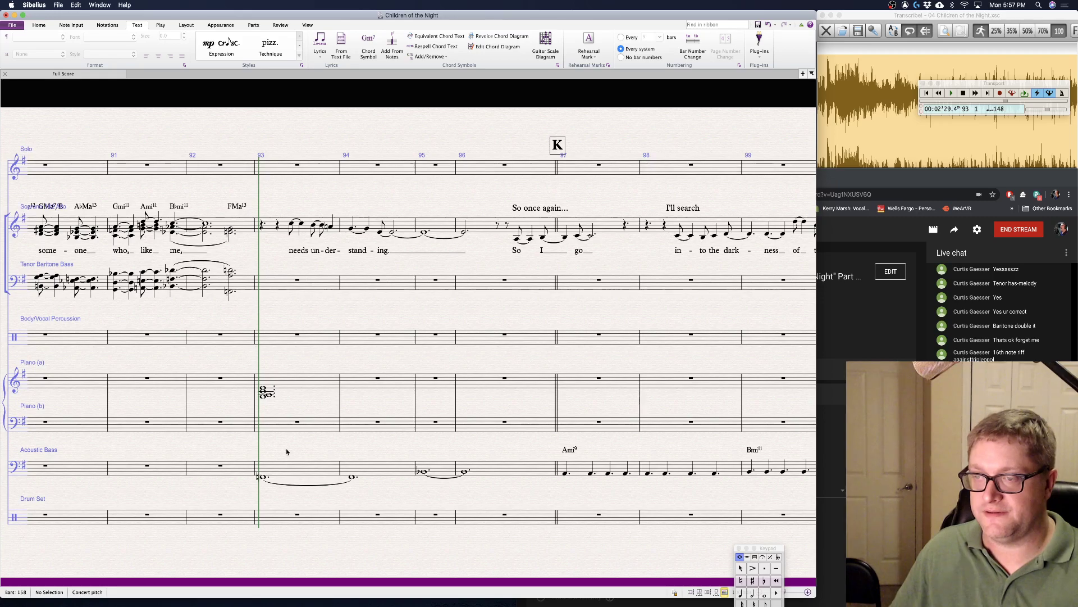
# - Tie the bar 93 chord in the Piano (a) staff into the same full-bar chord in bar 94
pyautogui.click(286, 390)
pyautogui.press('KP_Enter')
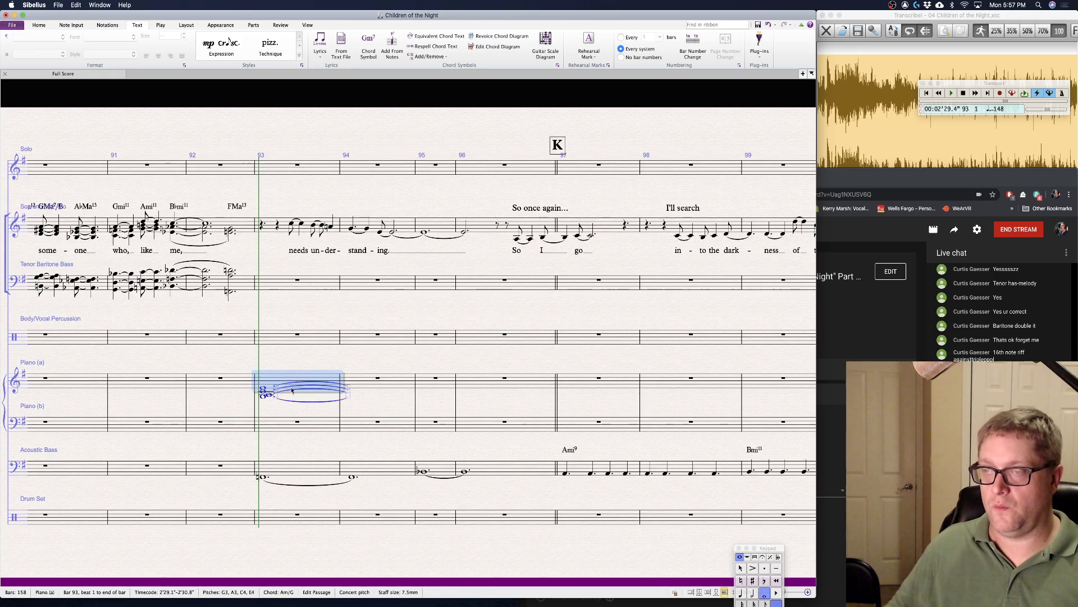
pyautogui.click(375, 382)
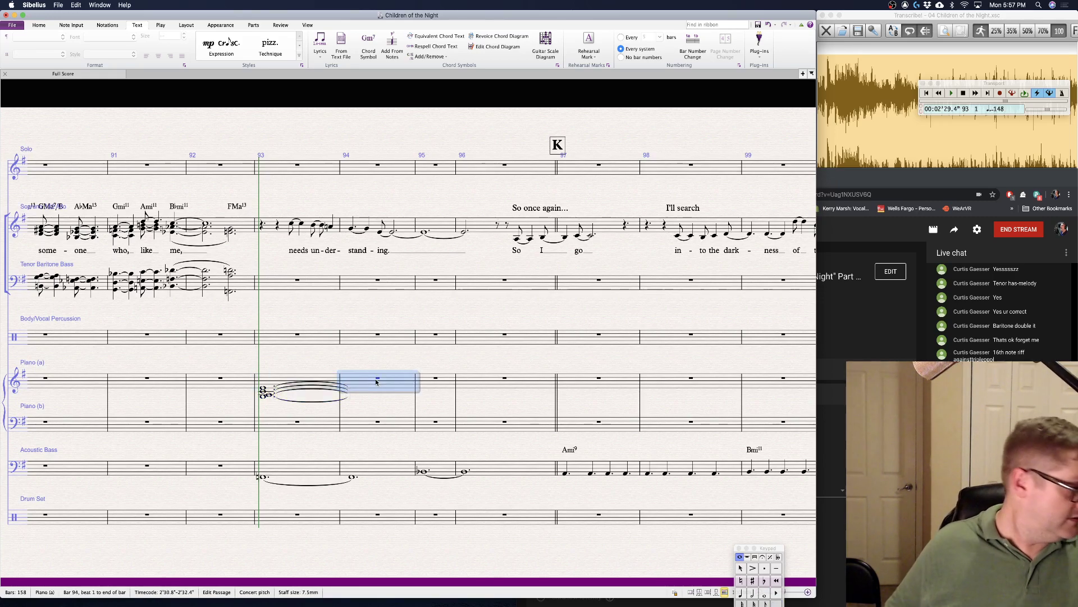
pyautogui.press('n')
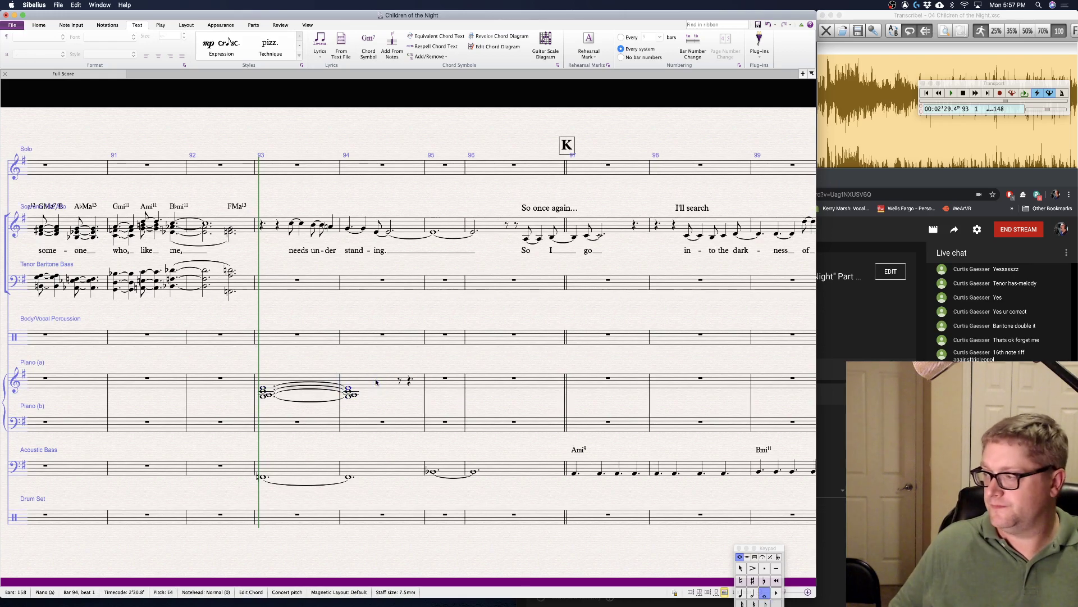
pyautogui.press('KP_Decimal')
pyautogui.press('Escape')
pyautogui.press('Escape')
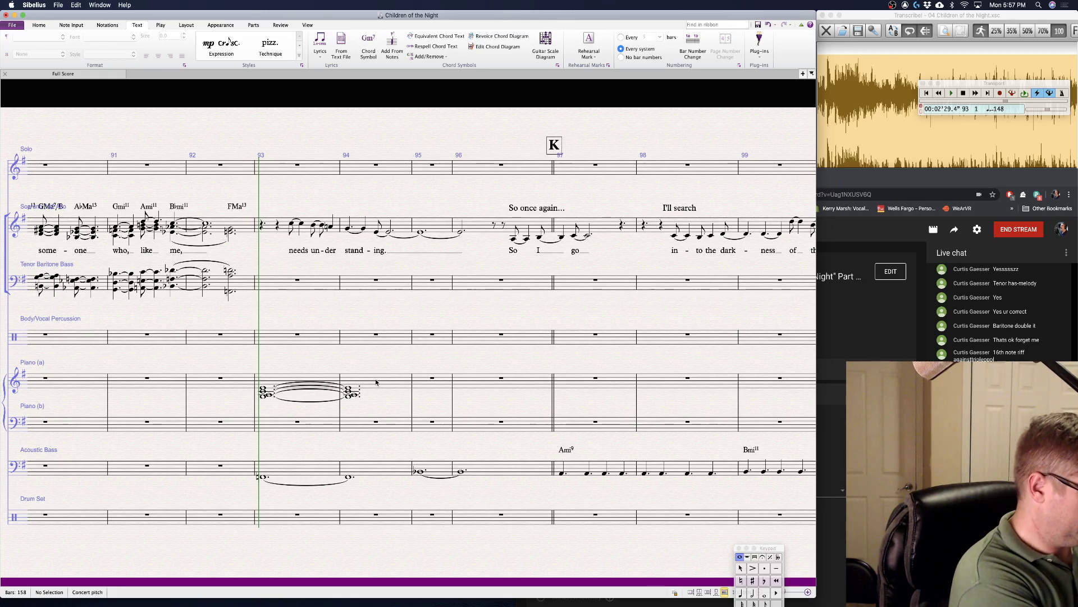
# - Enter full-bar F3 and D4 in bar 95 of the Piano (b) staff, tied into bar 96
pyautogui.click(424, 427)
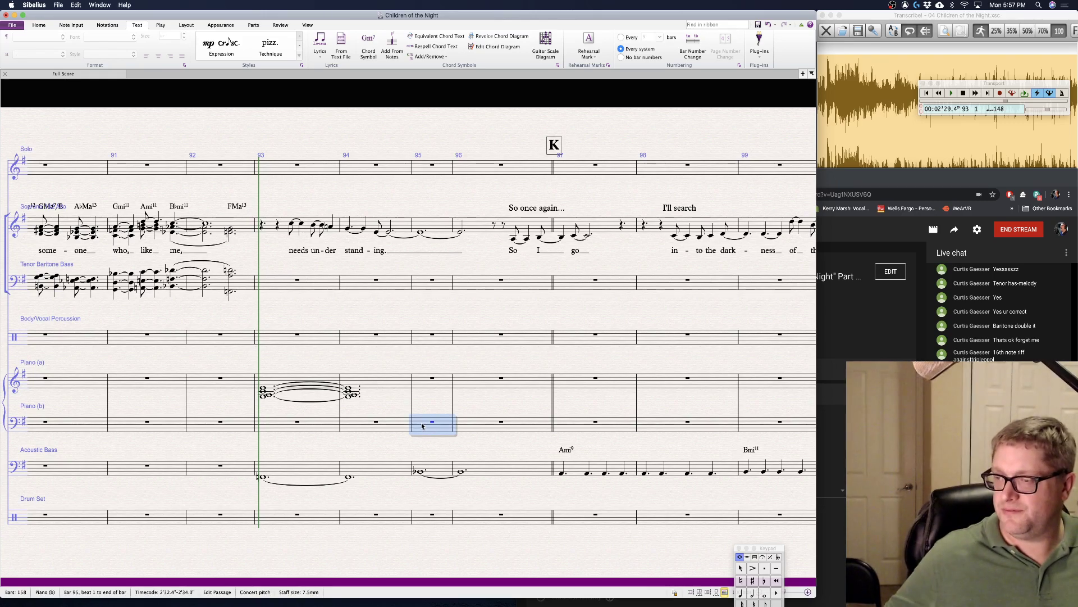
pyautogui.press('d')
pyautogui.hotkey('shift', '6')
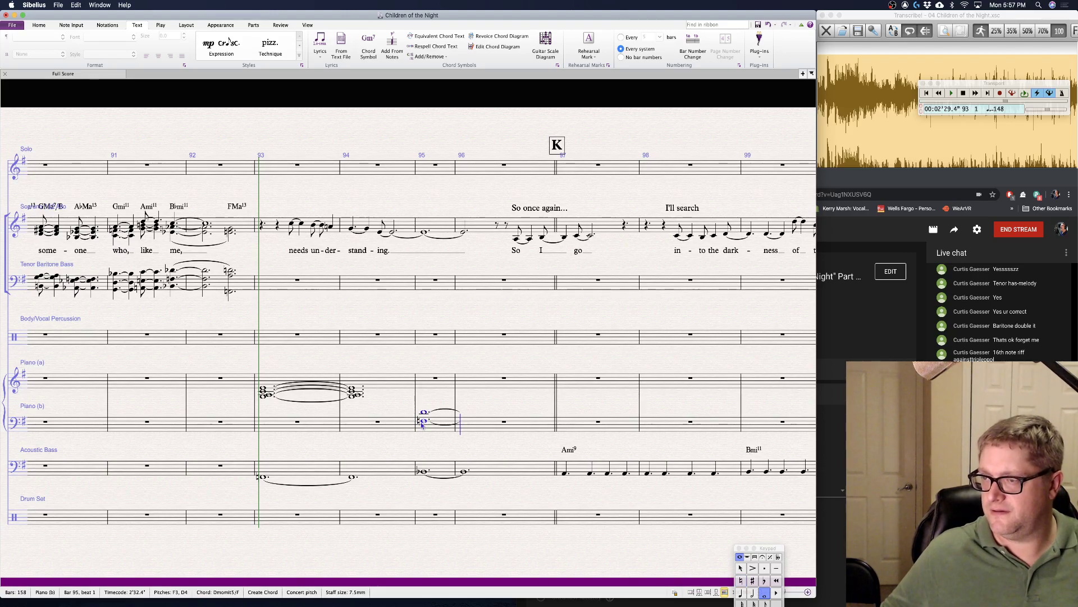
pyautogui.press('Return')
pyautogui.press('Escape')
pyautogui.press('Escape')
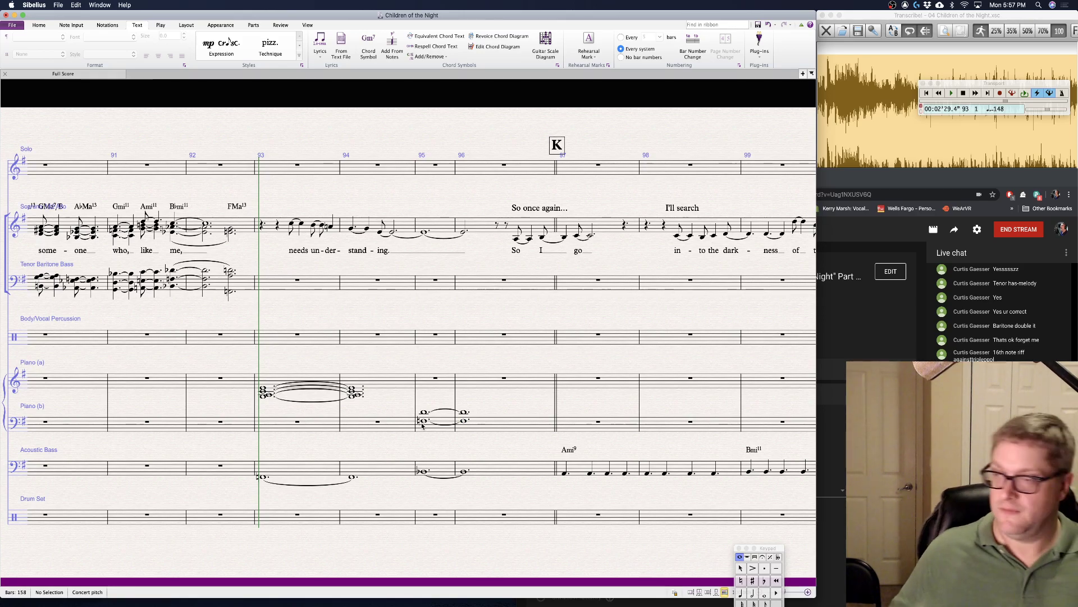
# - Enter a full-bar chord with E5 on top in bar 95 of the Piano (a) staff, tied into bar 96
pyautogui.click(425, 390)
pyautogui.hotkey('ctrl', 'v')
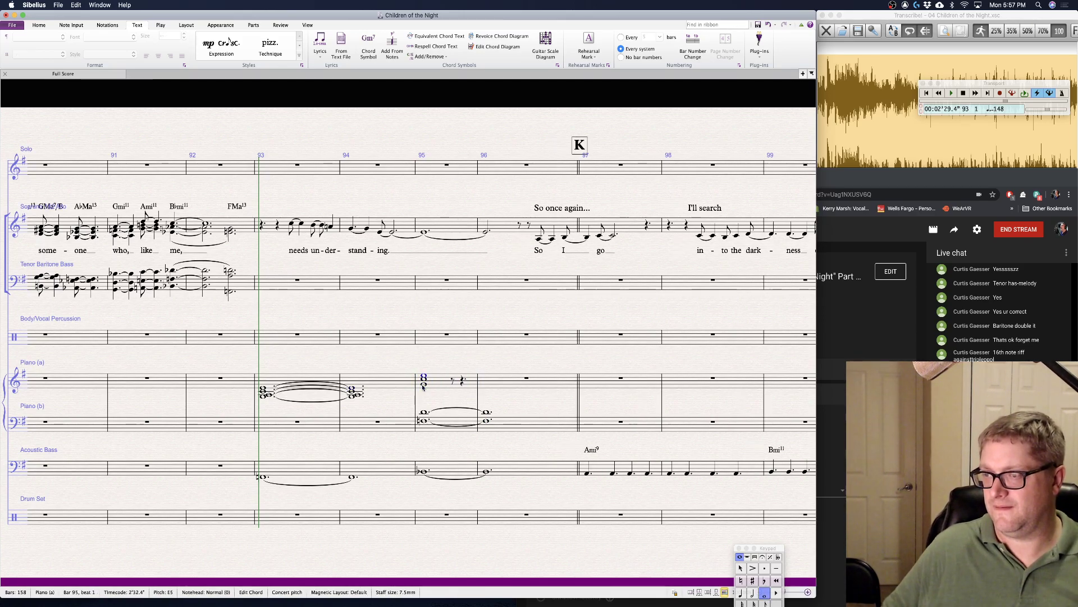
pyautogui.press('r')
pyautogui.press('Escape')
pyautogui.press('Escape')
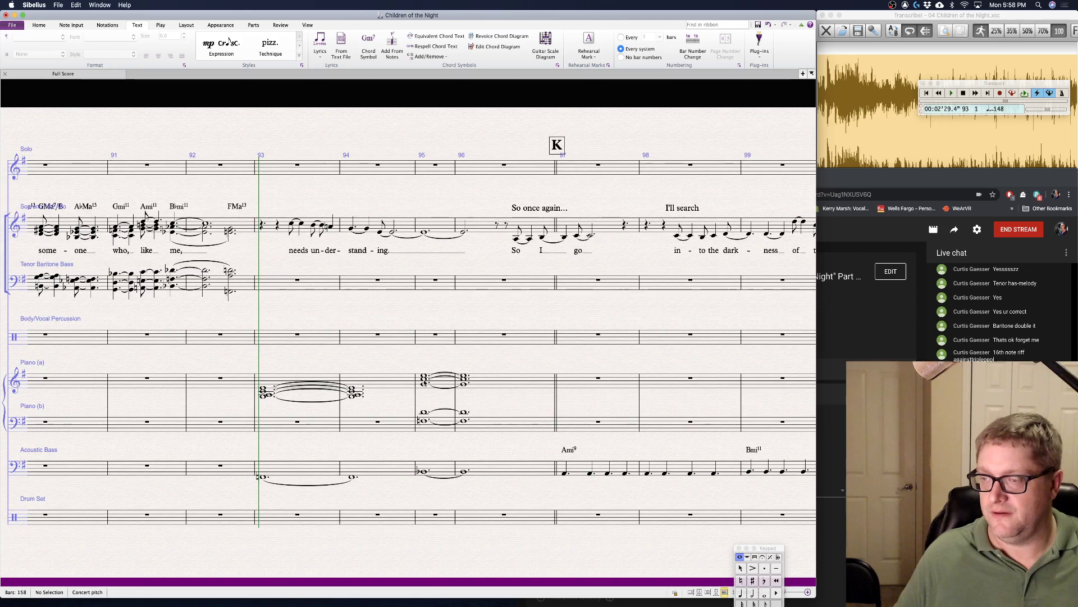
# - Add the chord symbol BbMa13(#11) above the Acoustic Bass note in bar 95
pyautogui.click(423, 472)
pyautogui.press('super+k')
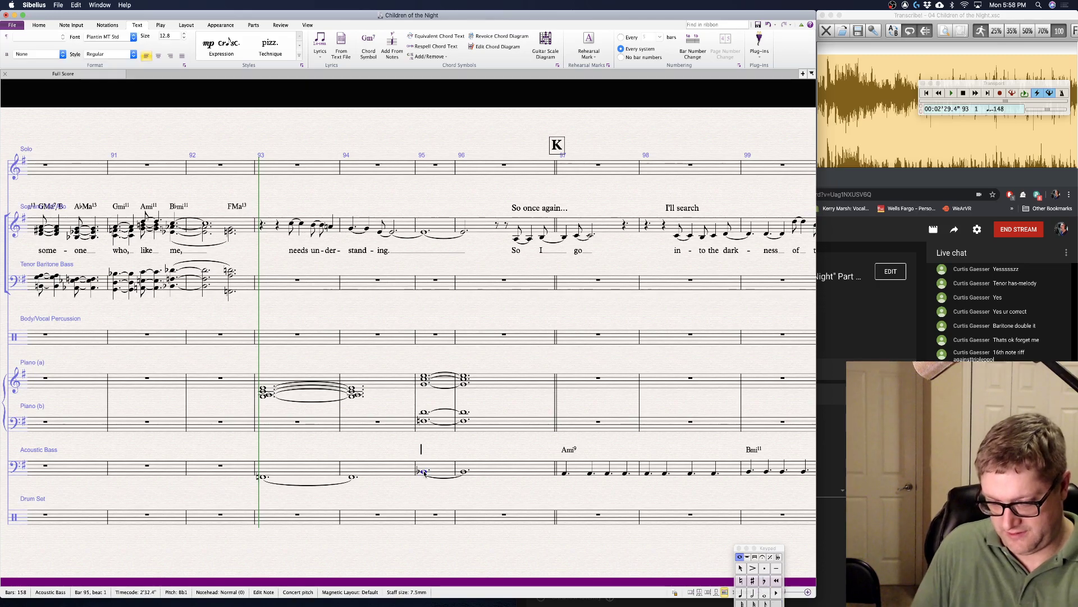
pyautogui.write('Bbma')
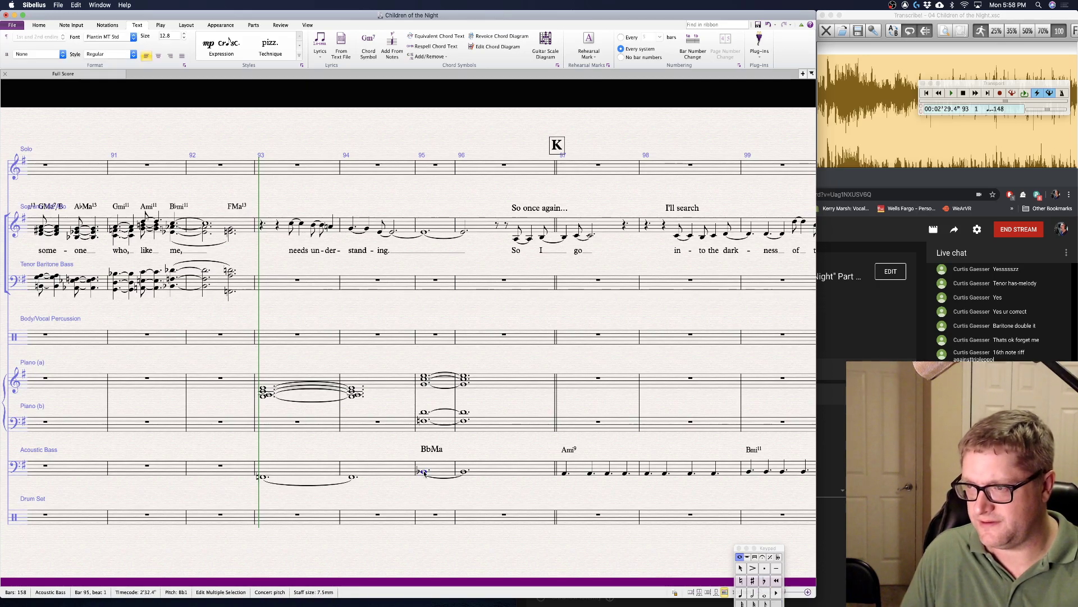
pyautogui.write('13(#1')
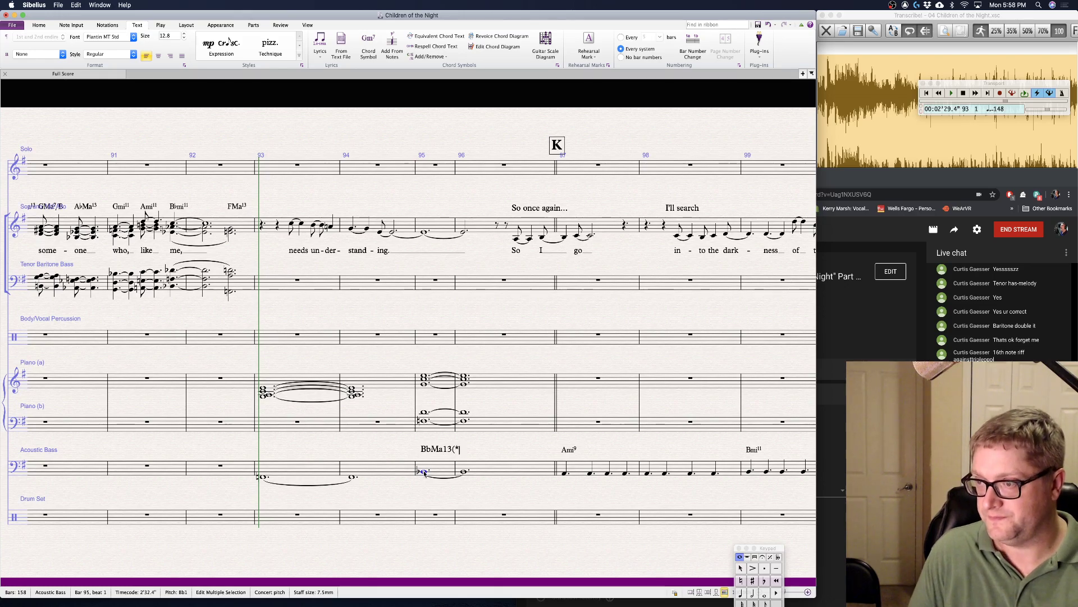
pyautogui.write('1)')
pyautogui.click(392, 396)
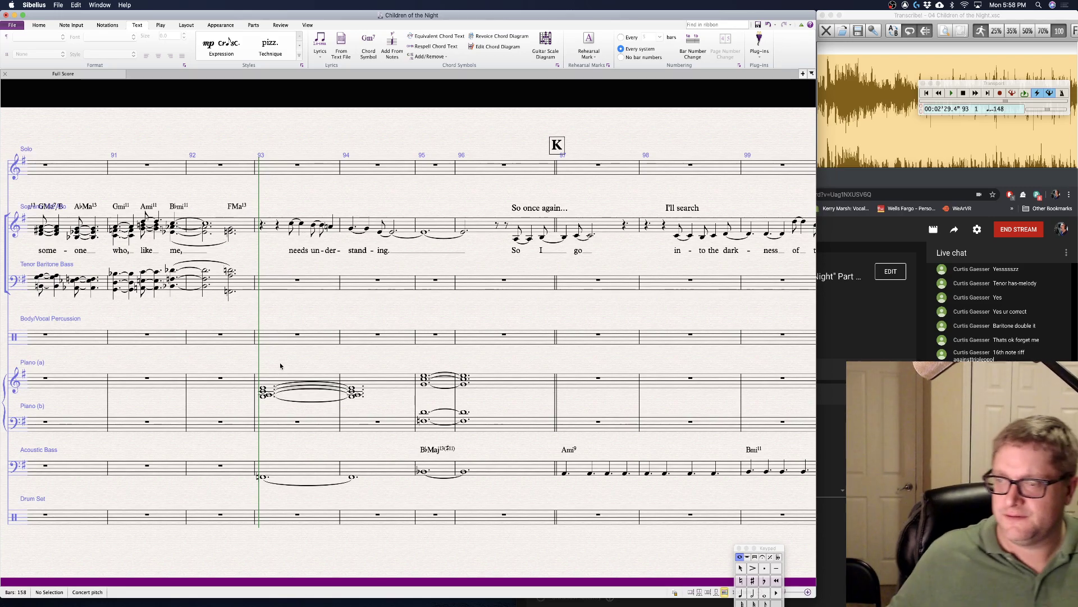
# - Enter full-bar F2 and C3 in bar 93 of the Piano (b) staff, tied into bar 94
pyautogui.click(266, 427)
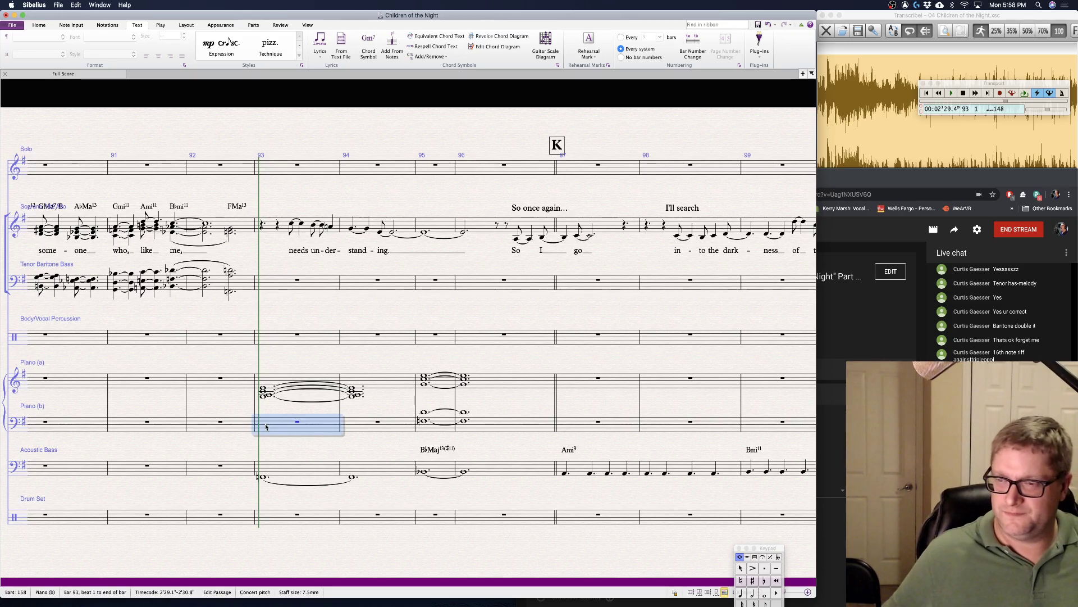
pyautogui.press('6')
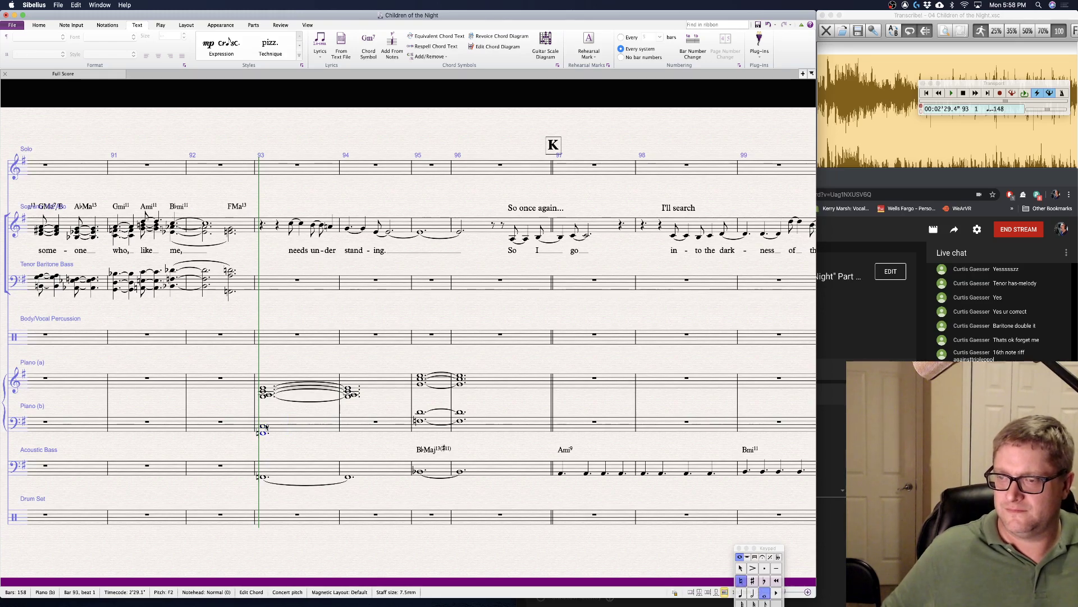
pyautogui.press('Return')
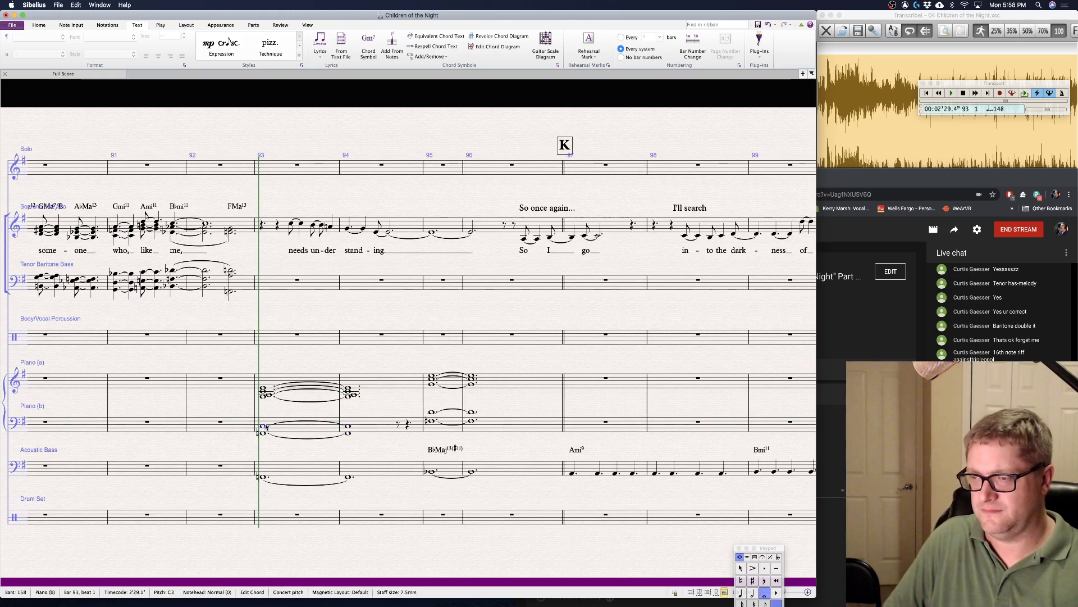
pyautogui.press('.')
pyautogui.press('Escape')
pyautogui.press('Escape')
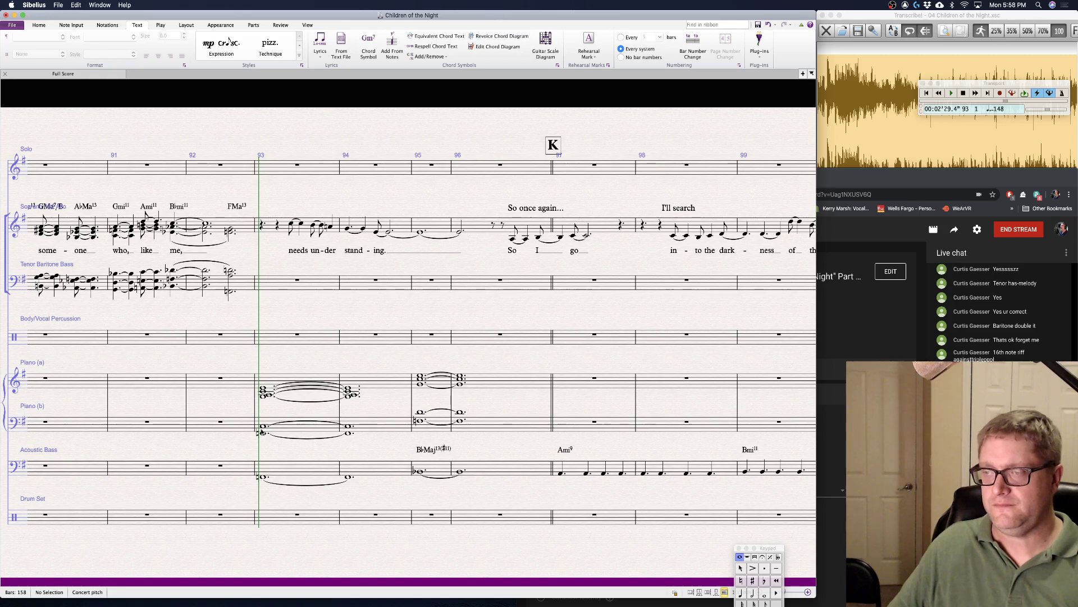
# - Add the chord symbol FMa13 above the Acoustic Bass note in bar 93
pyautogui.click(262, 478)
pyautogui.press('super+k')
pyautogui.write('FM')
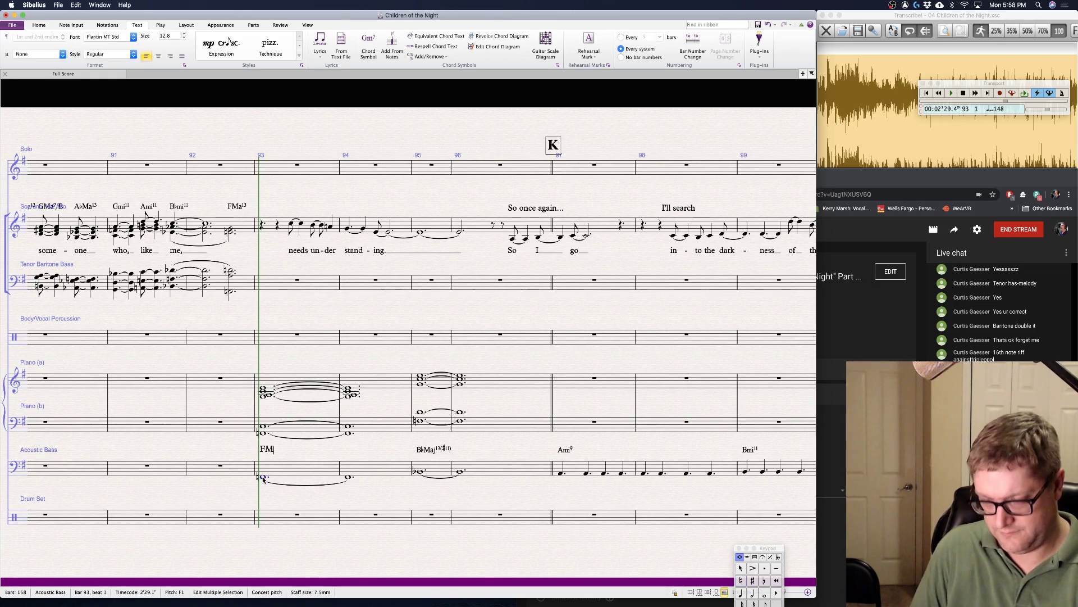
pyautogui.write('a13')
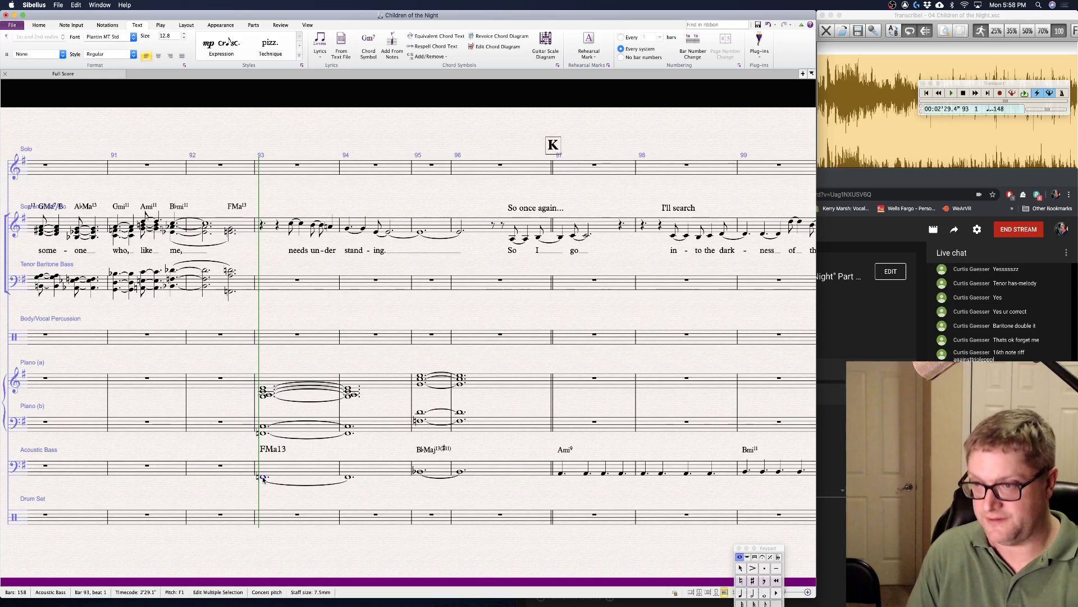
pyautogui.press('Escape')
pyautogui.press('Escape')
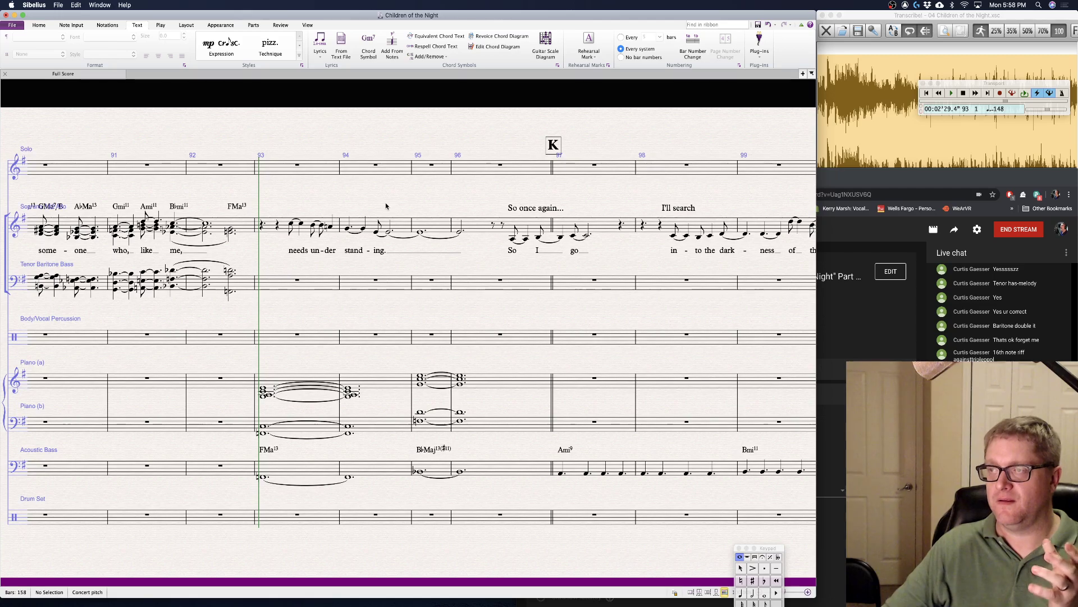
# - Remove the extra rest at beat 3 of bar 96 in the Soprano/Alto staff and set the following A3 to an eighth note
pyautogui.click(494, 225)
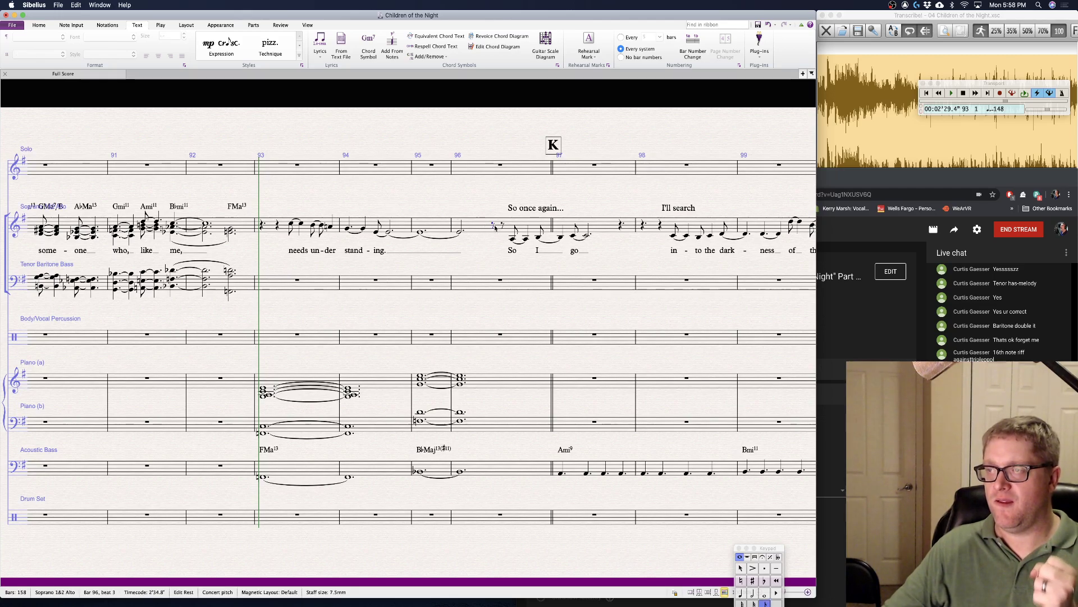
pyautogui.press('Delete')
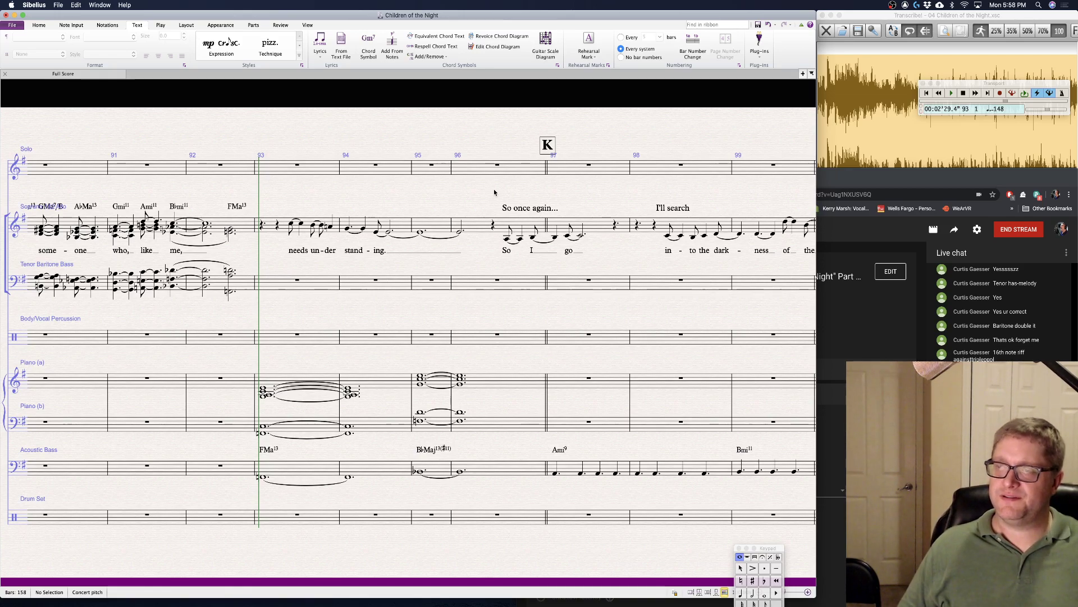
pyautogui.click(507, 240)
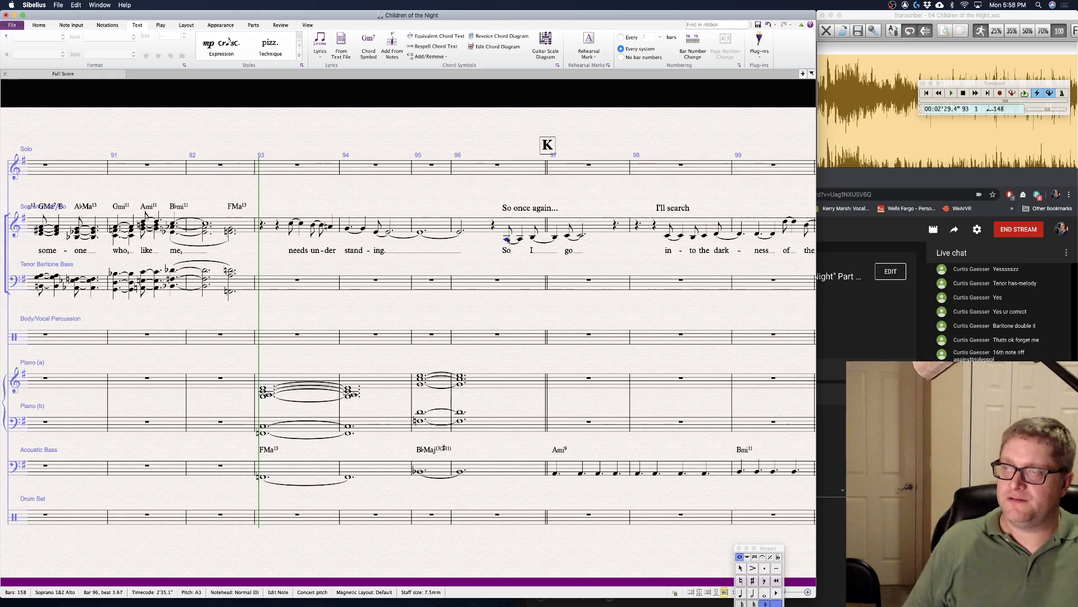
pyautogui.press('Right')
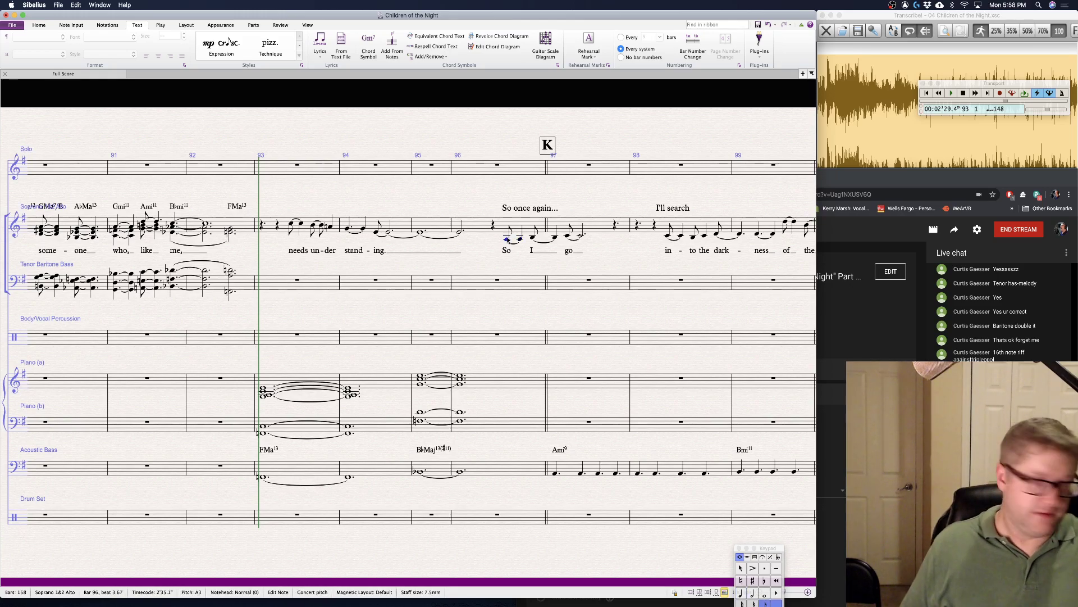
pyautogui.press('3')
pyautogui.press('Right')
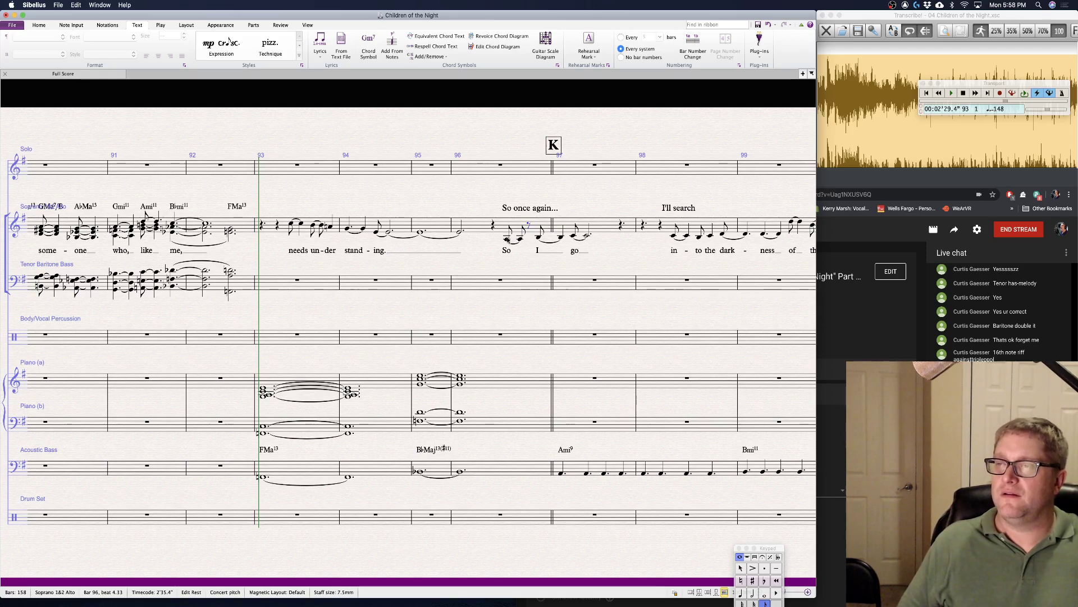
# - Shorten the tied E4 that opens bar 96 of the Soprano/Alto staff to a dotted quarter
pyautogui.press('Left')
pyautogui.press('Left')
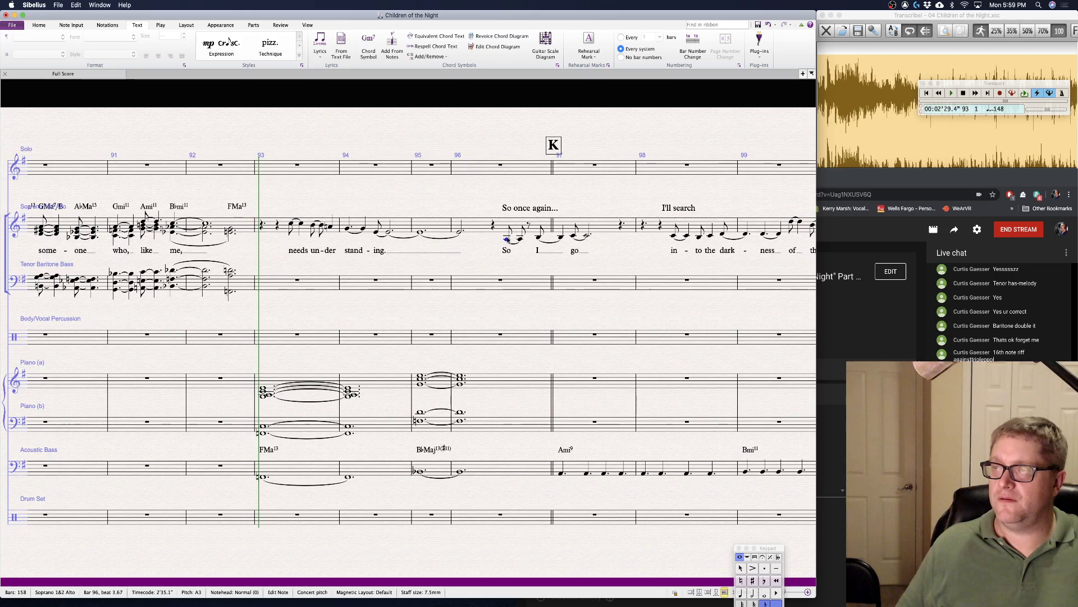
pyautogui.press('Left')
pyautogui.press('Left')
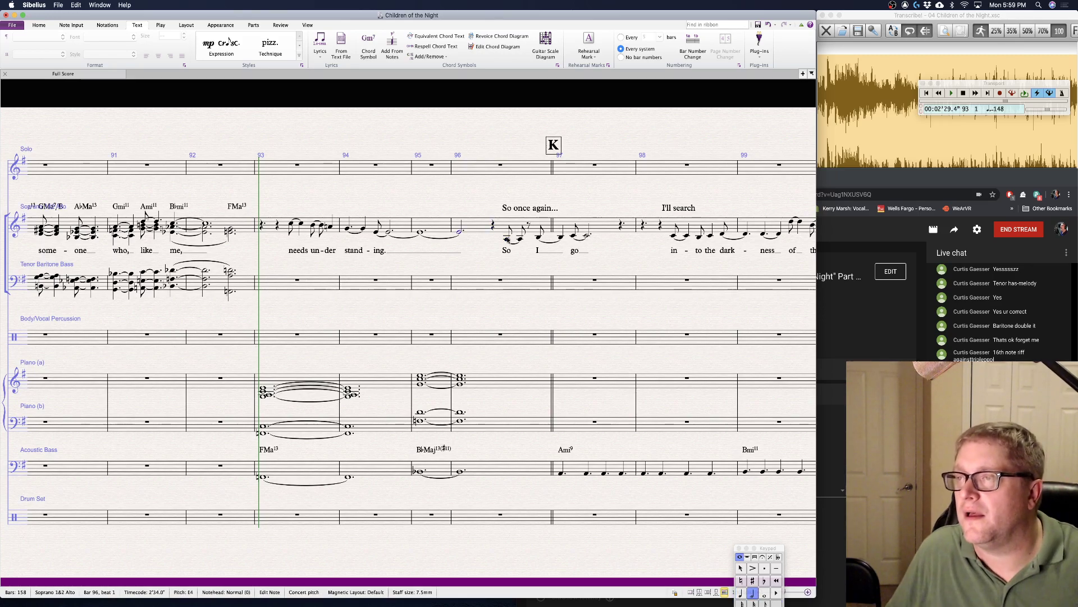
pyautogui.press('4')
pyautogui.press('Right')
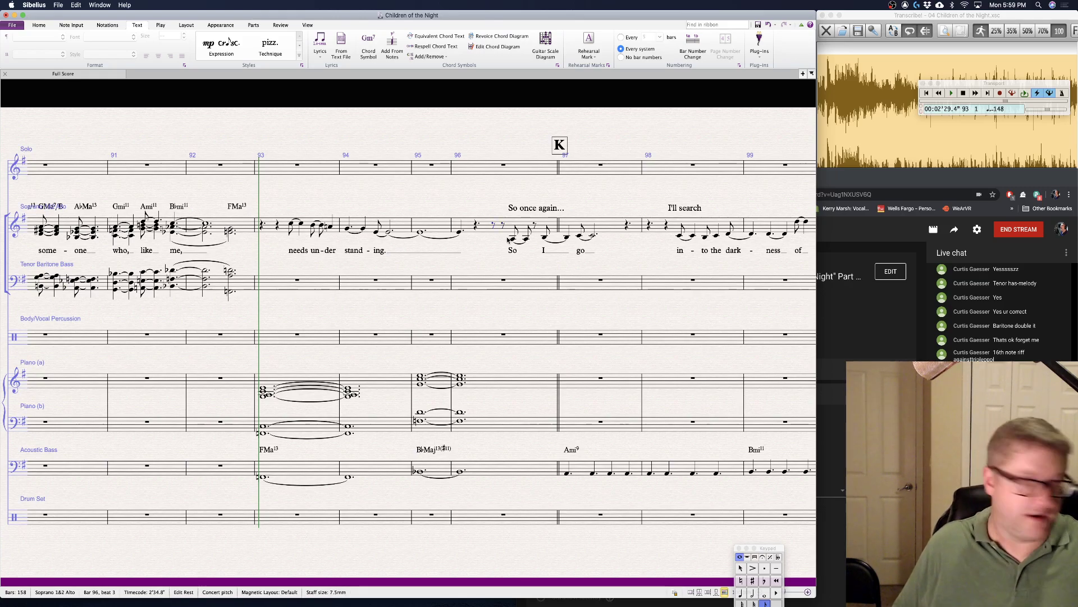
# - Enter the Soprano/Alto pickup in bar 96 with A3 on beat 3, B3 on beat 4 and C4, followed by a half-note C4 in bar 97
pyautogui.press('a')
pyautogui.press('3')
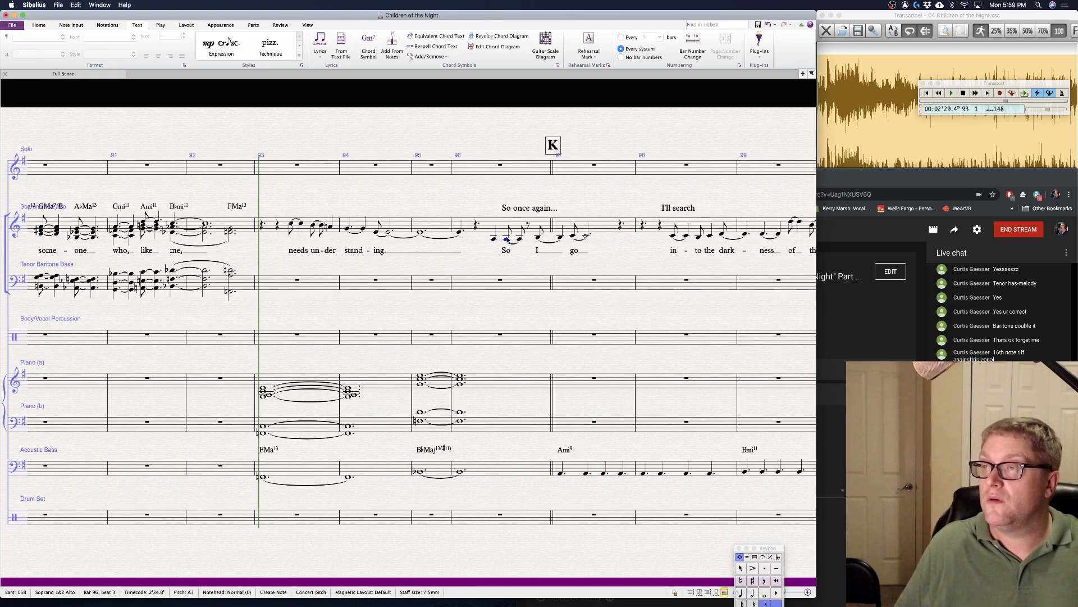
pyautogui.press('b')
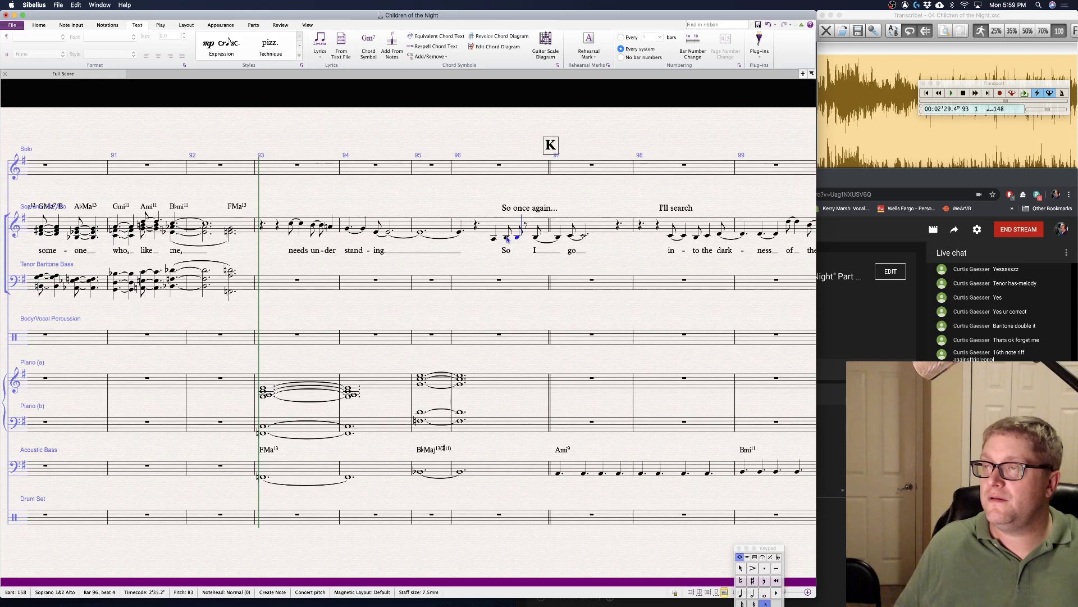
pyautogui.press('Right')
pyautogui.press('c')
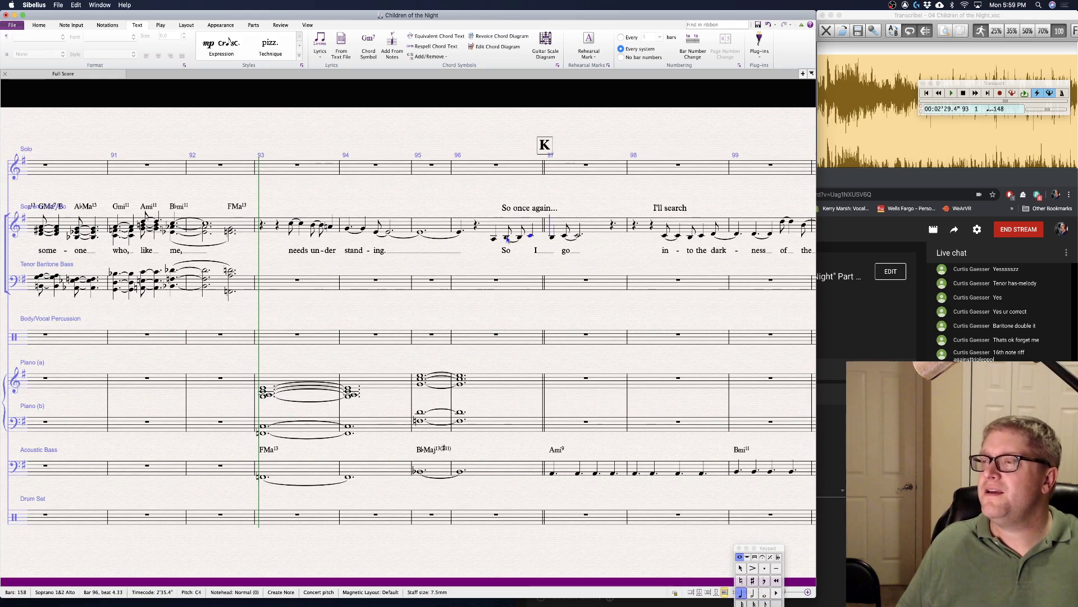
pyautogui.press('c')
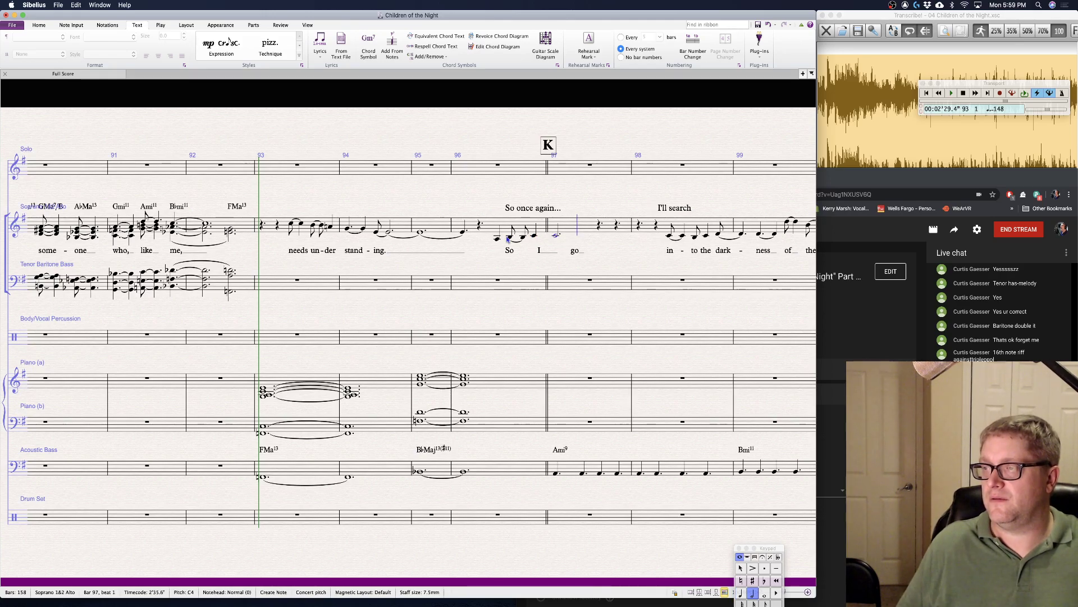
pyautogui.press('Escape')
pyautogui.press('Escape')
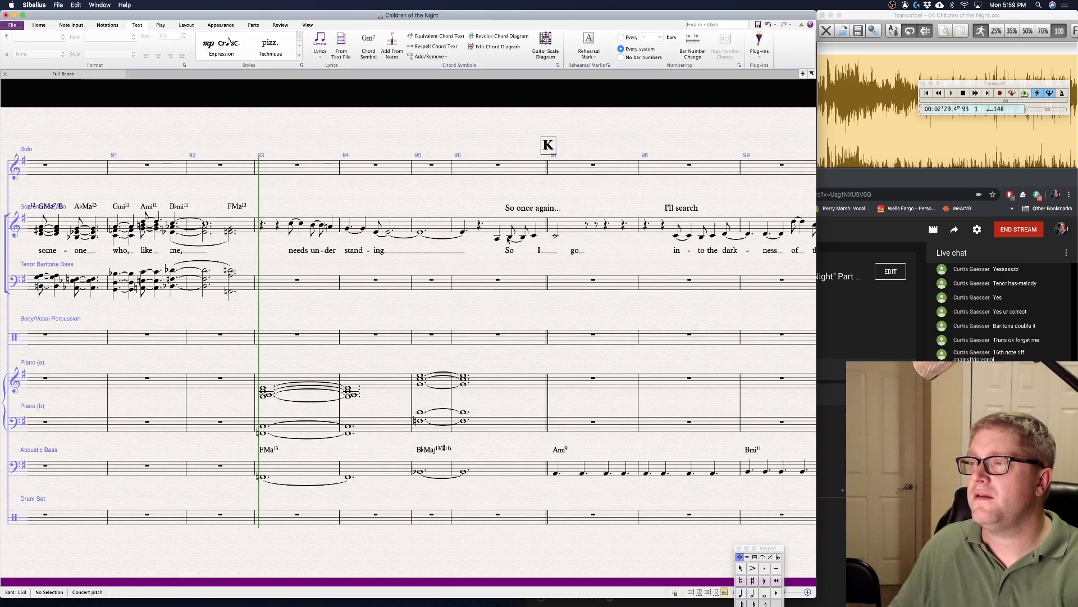
# - Dot the half-note C4 in bar 97 and tie it to a C4 on beat 3
pyautogui.click(556, 236)
pyautogui.press('KP_Decimal')
pyautogui.press('KP_Enter')
pyautogui.press('Right')
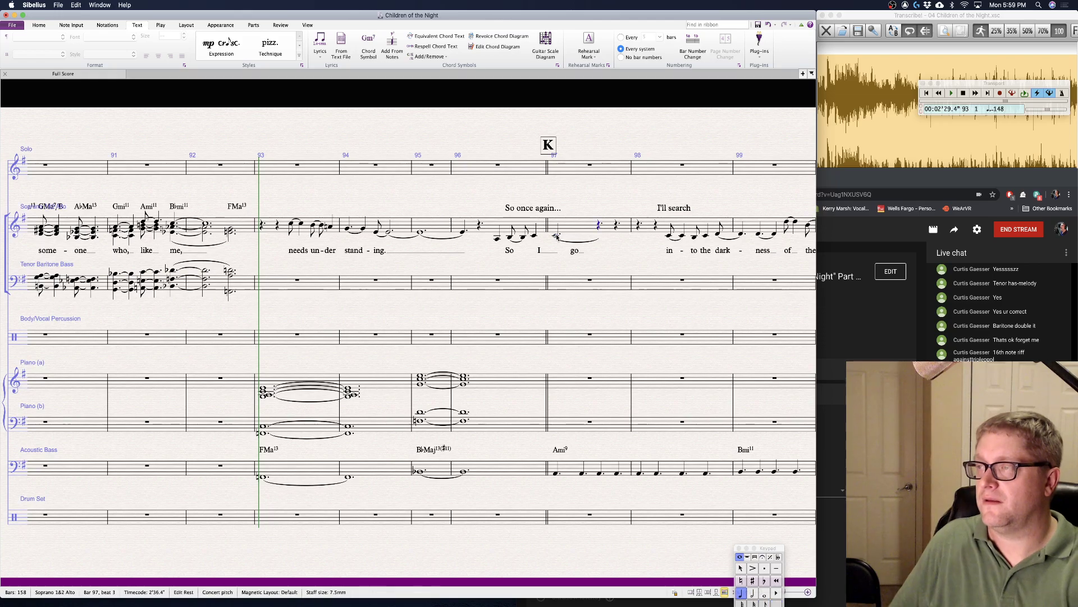
pyautogui.press('Escape')
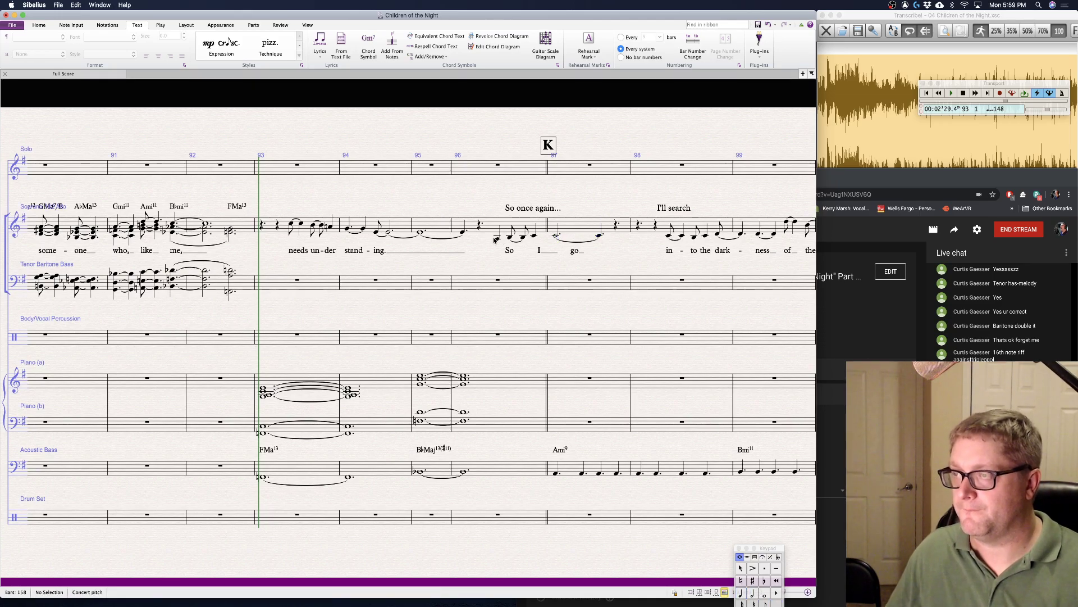
# - Remove the lyrics "So I go" from the Soprano/Alto passage running from the bar 96 pickup through bar 97
pyautogui.press('super+shift+n')
pyautogui.press('Escape')
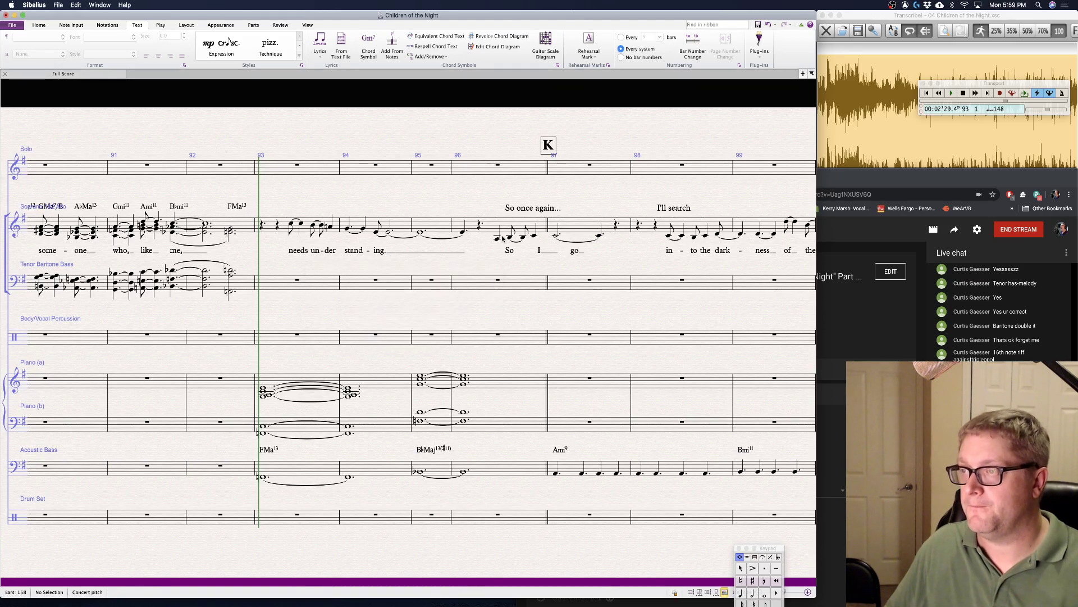
pyautogui.click(497, 240)
pyautogui.keyDown('shift'); pyautogui.click(598, 237); pyautogui.keyUp('shift')
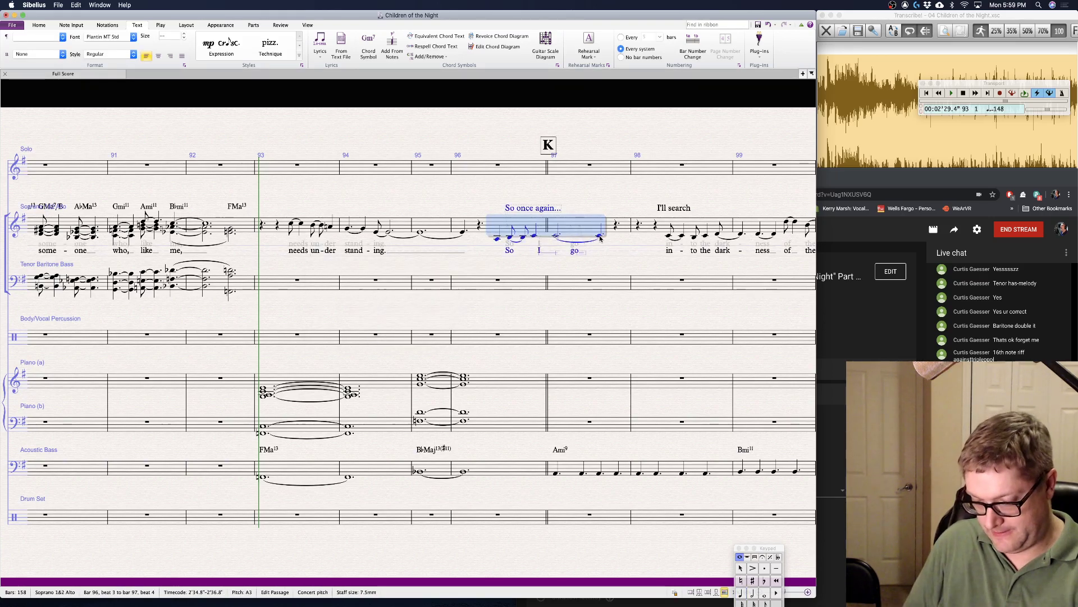
pyautogui.press('super+shift+n')
# - Enter the lyrics "So once a-gain," from the pickup A3 in bar 96 and delete the "So once again..." text above the staff
pyautogui.click(494, 241)
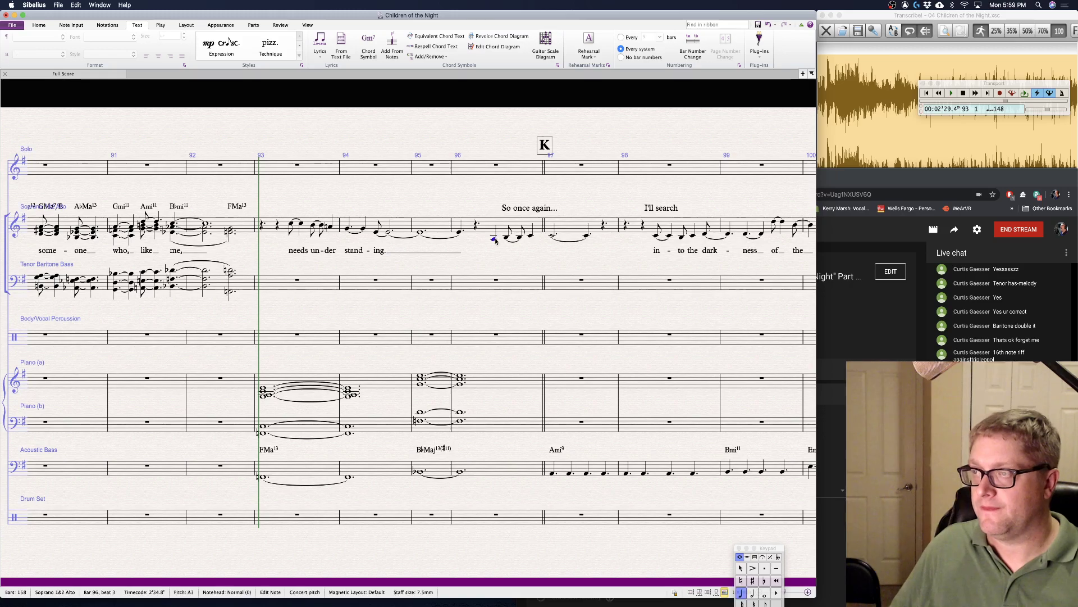
pyautogui.press('super+l')
pyautogui.write('So')
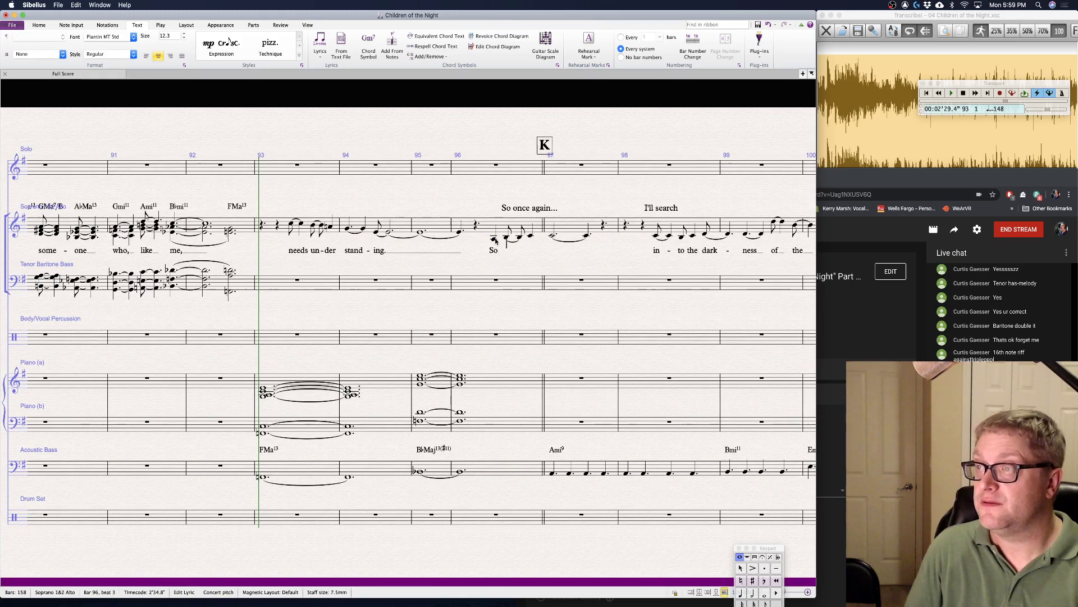
pyautogui.write(' once a - gain')
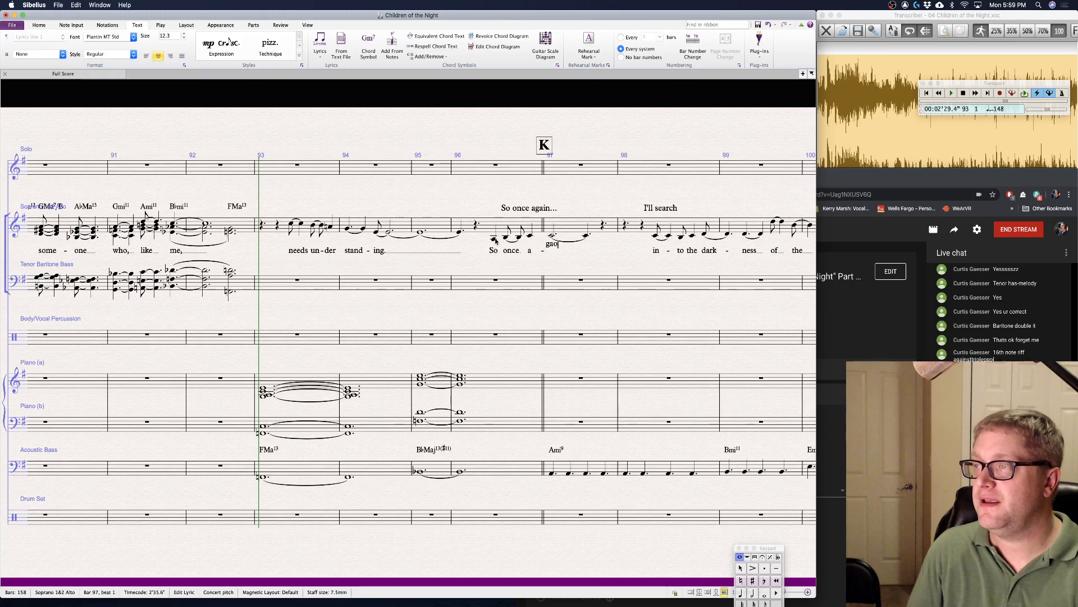
pyautogui.write(',')
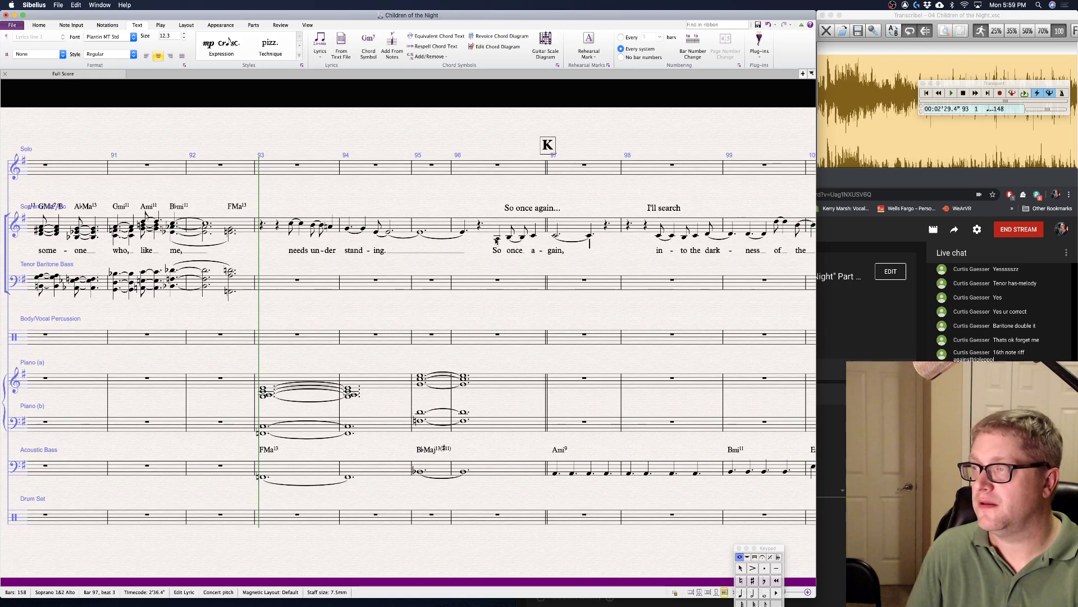
pyautogui.press('Escape')
pyautogui.click(531, 208)
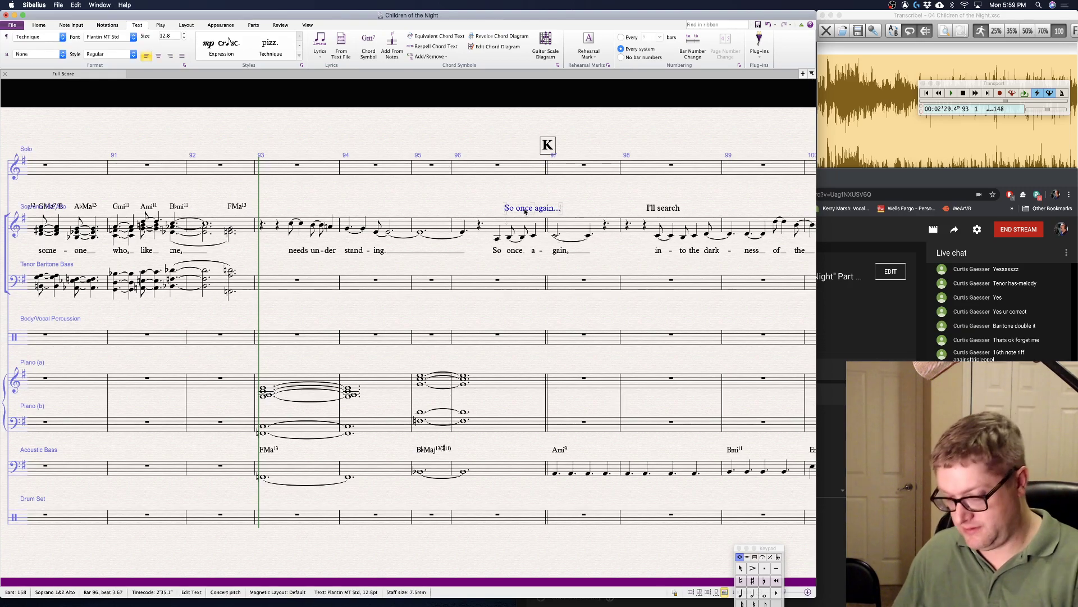
pyautogui.press('Delete')
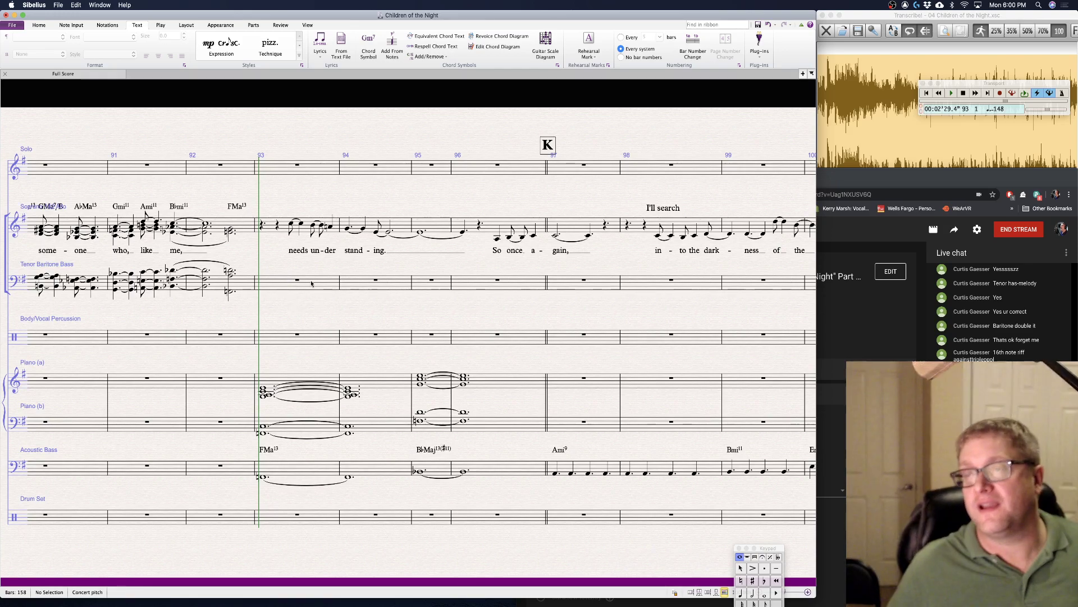
# - Copy bars 93 to 97 of the Soprano/Alto melody into the Tenor Baritone Bass staff an octave lower, without its lyrics
pyautogui.click(337, 215)
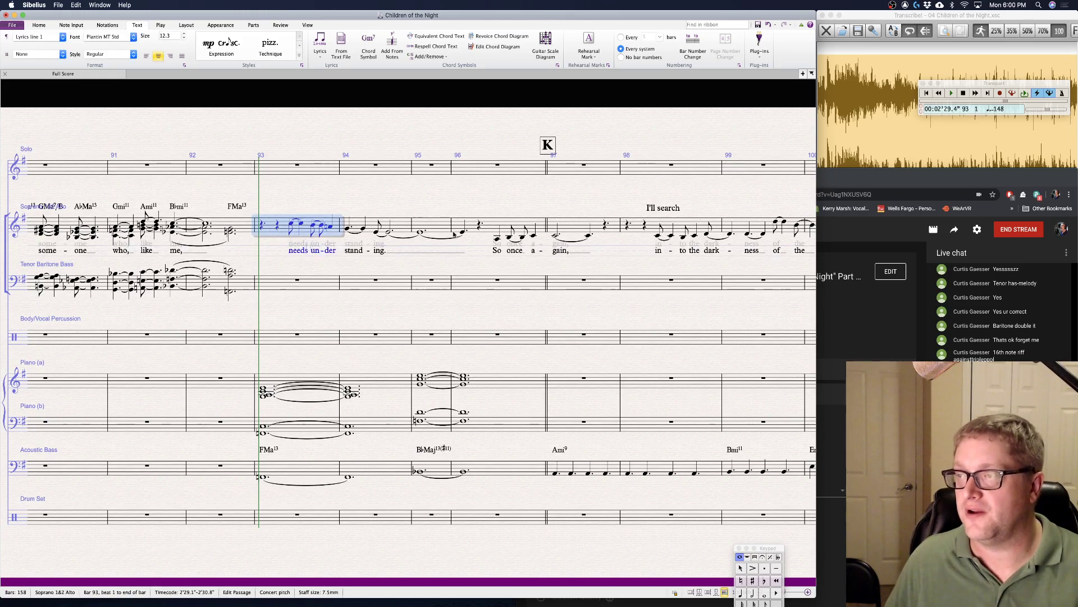
pyautogui.keyDown('shift'); pyautogui.click(605, 233); pyautogui.keyUp('shift')
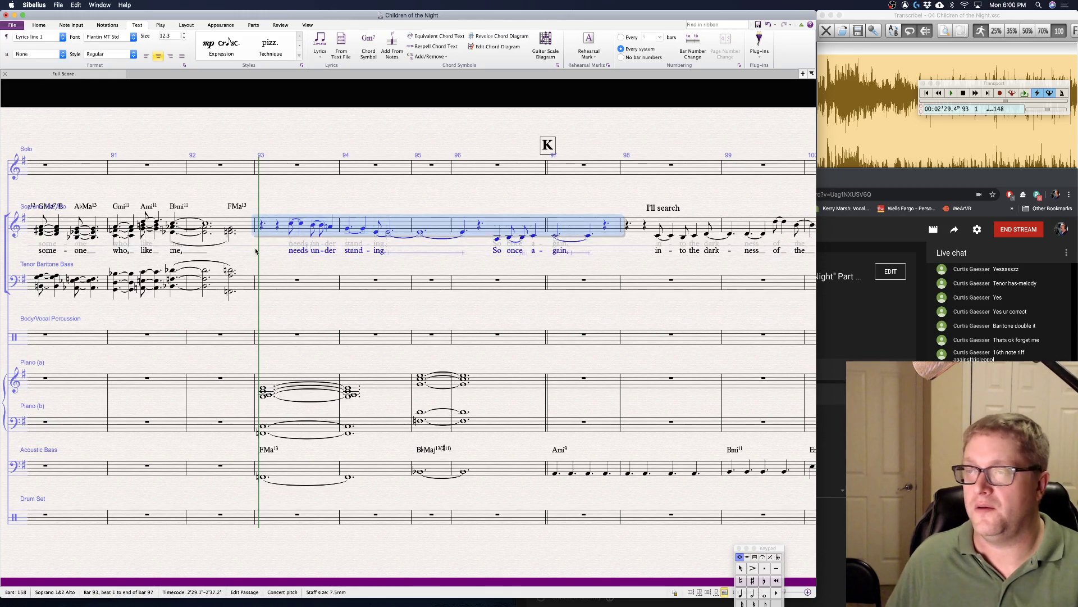
pyautogui.keyDown('alt'); pyautogui.click(261, 285); pyautogui.keyUp('alt')
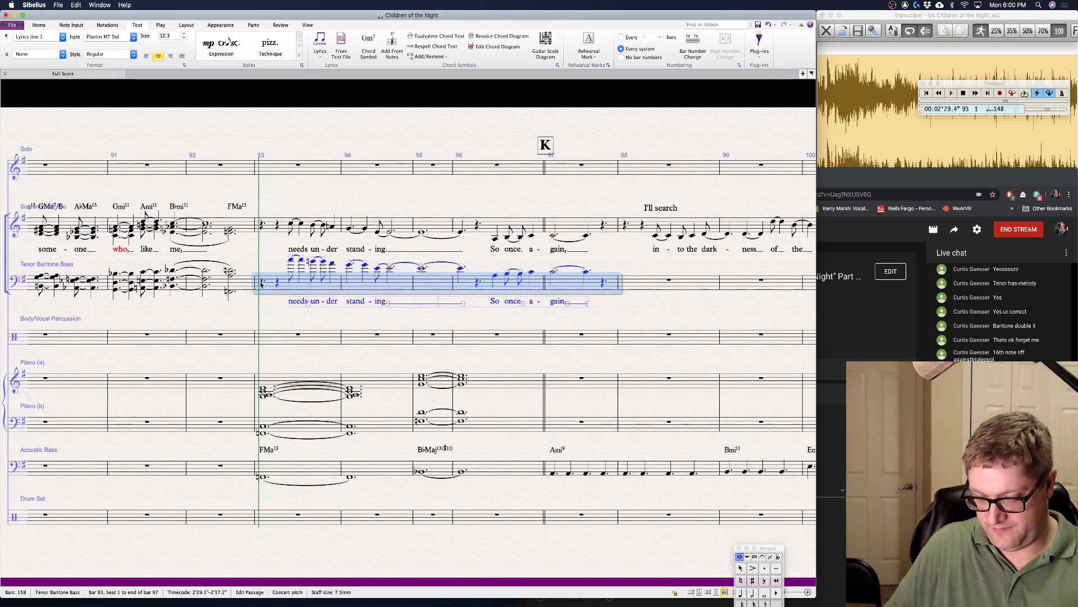
pyautogui.hotkey('alt', 'shift', 'l')
pyautogui.press('Delete')
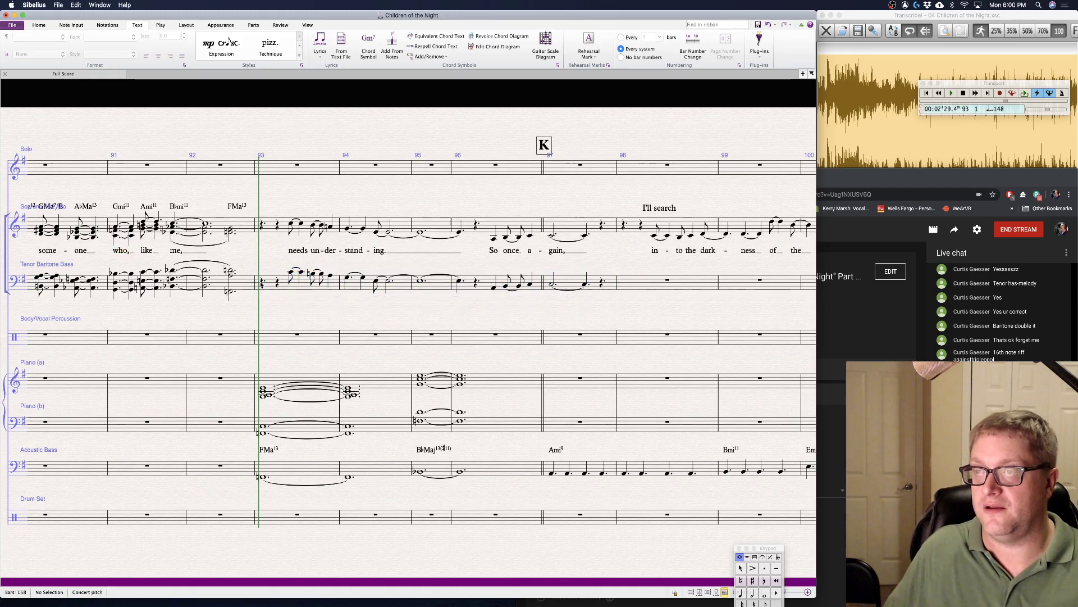
# - Change the Tenor Baritone Bass note in bar 95 to F natural and add a slur from bar 94 into bar 96
pyautogui.click(377, 284)
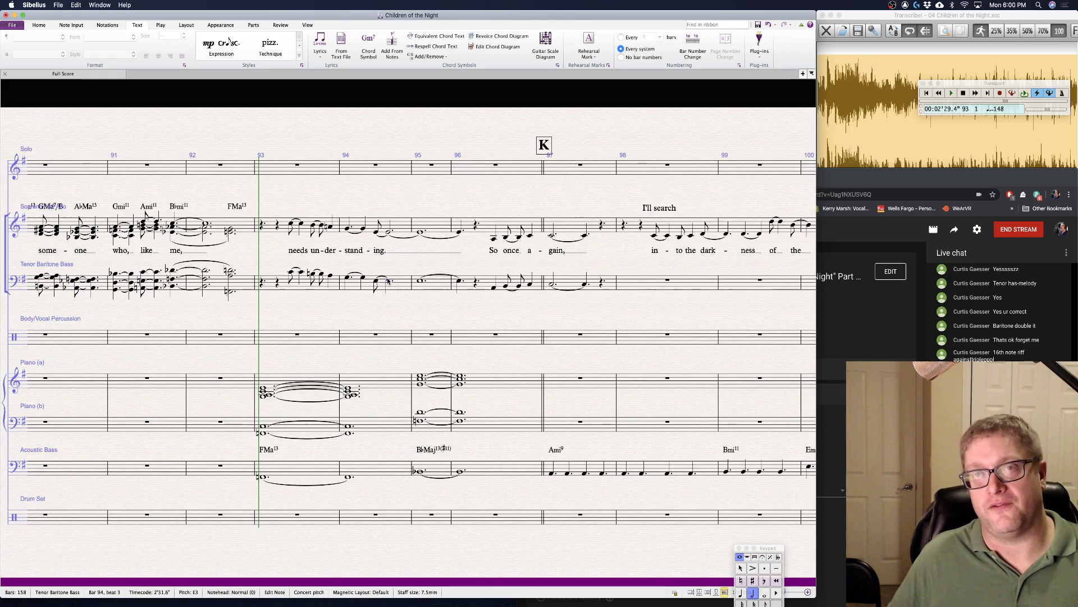
pyautogui.press('Right')
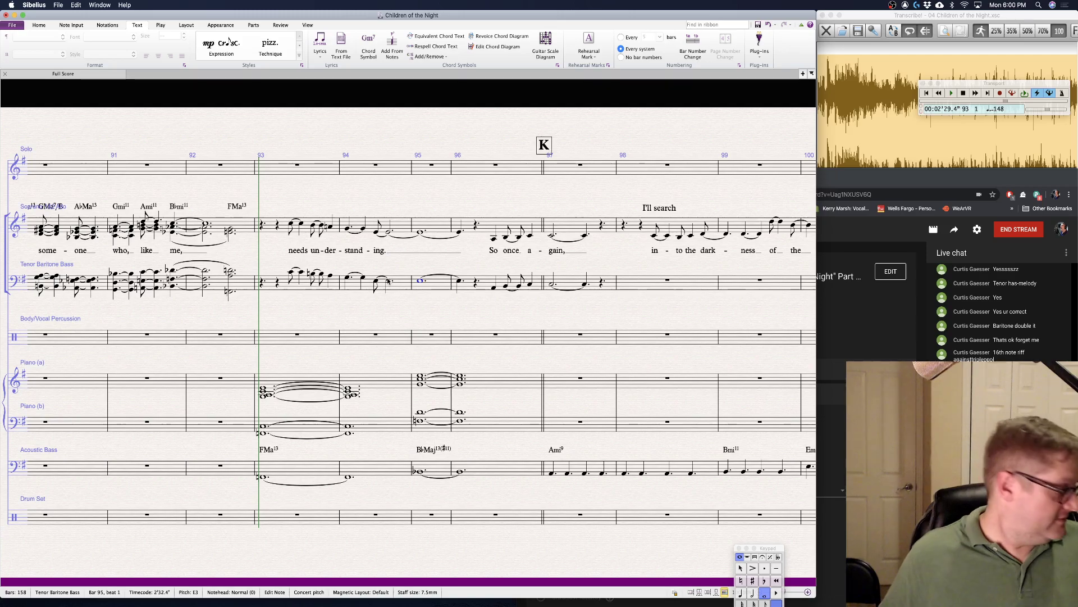
pyautogui.press('f')
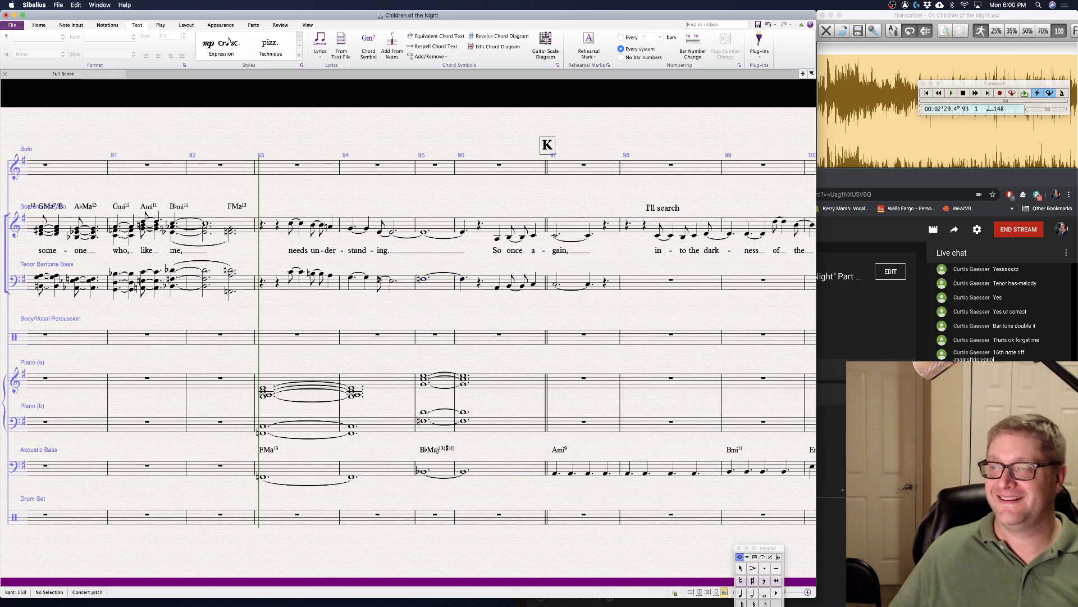
pyautogui.click(379, 281)
pyautogui.keyDown('shift'); pyautogui.click(462, 279); pyautogui.keyUp('shift')
pyautogui.press('s')
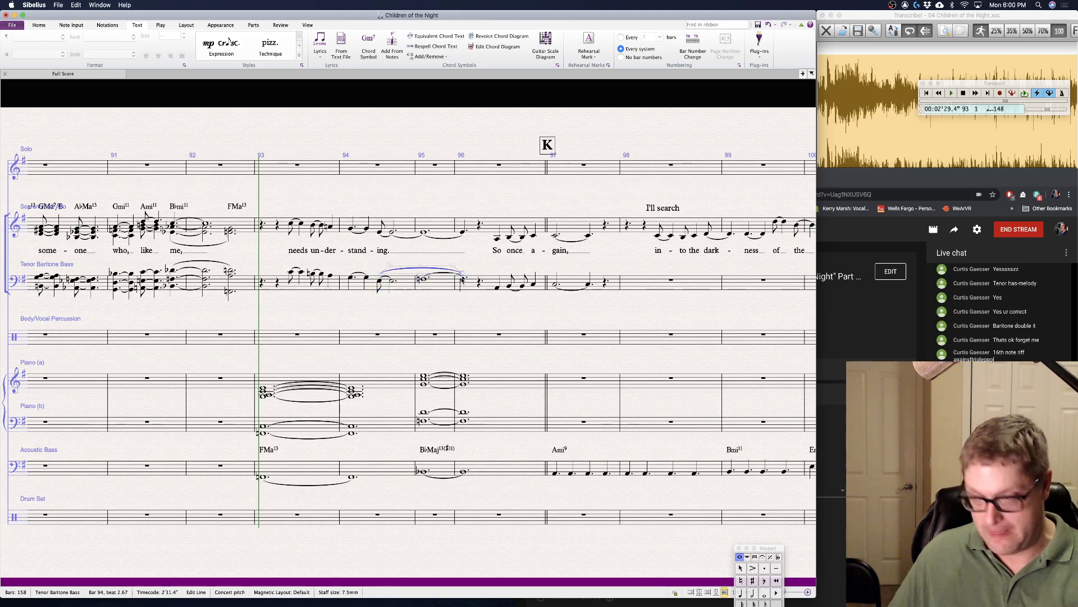
pyautogui.press('Escape')
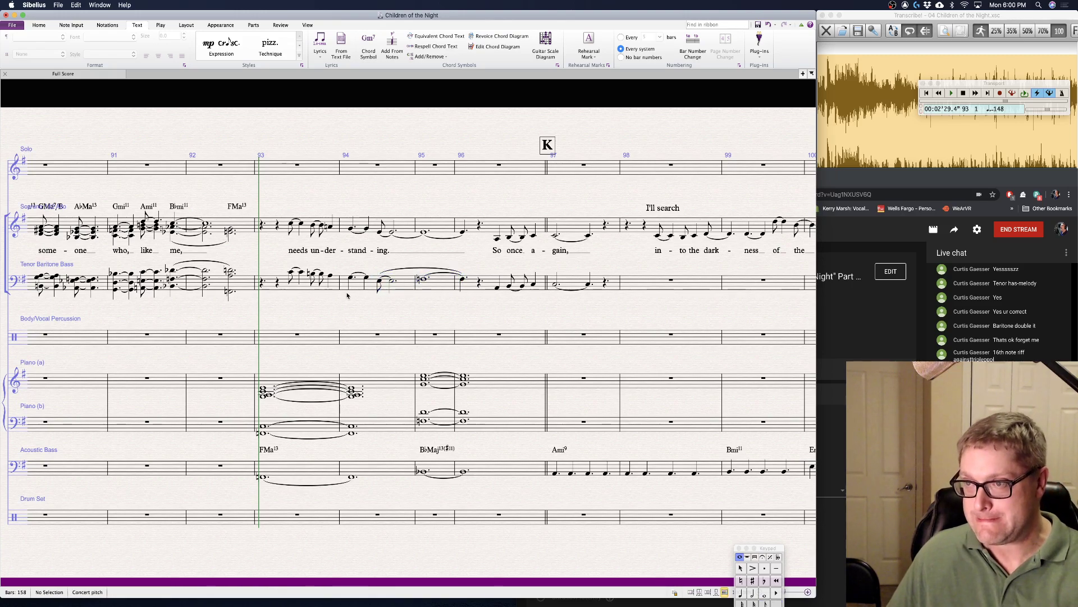
# - Play back the score from bar 93 into section K to check the new passage
pyautogui.click(263, 389)
pyautogui.press('space')
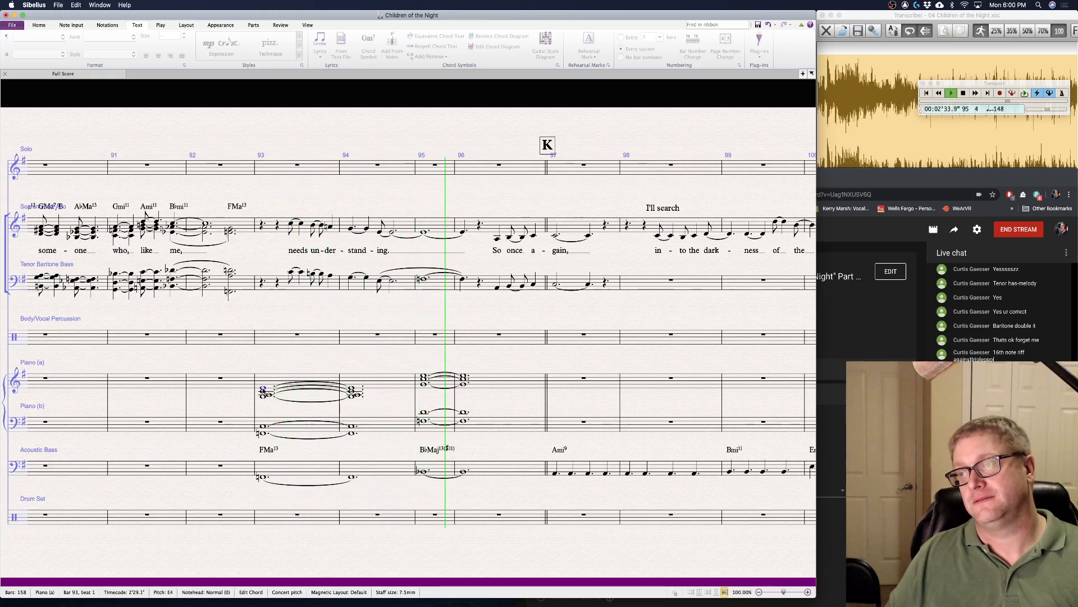
pyautogui.press('Escape')
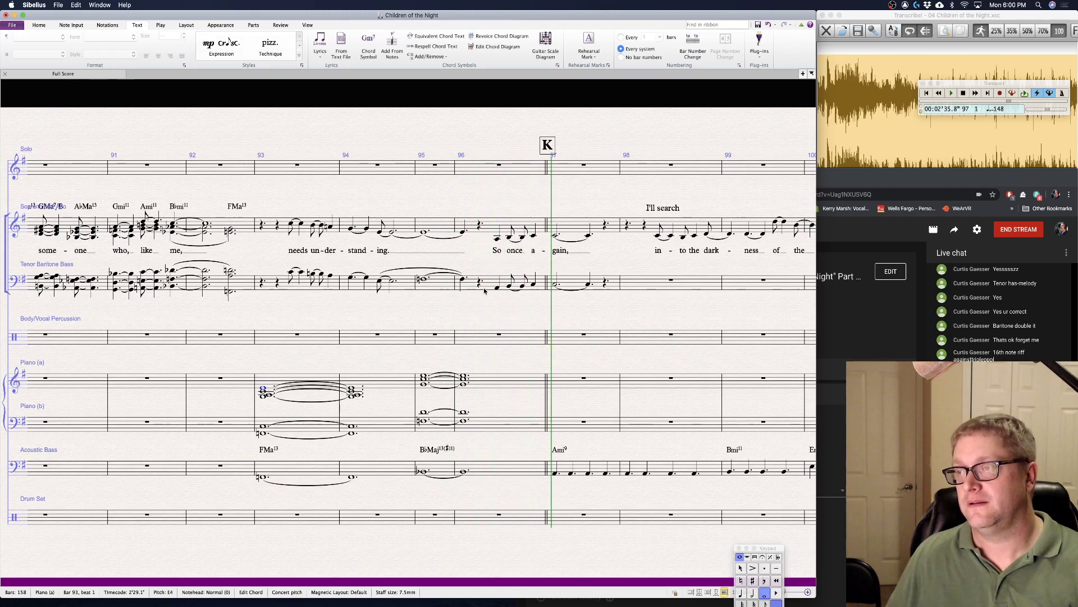
pyautogui.press('Escape')
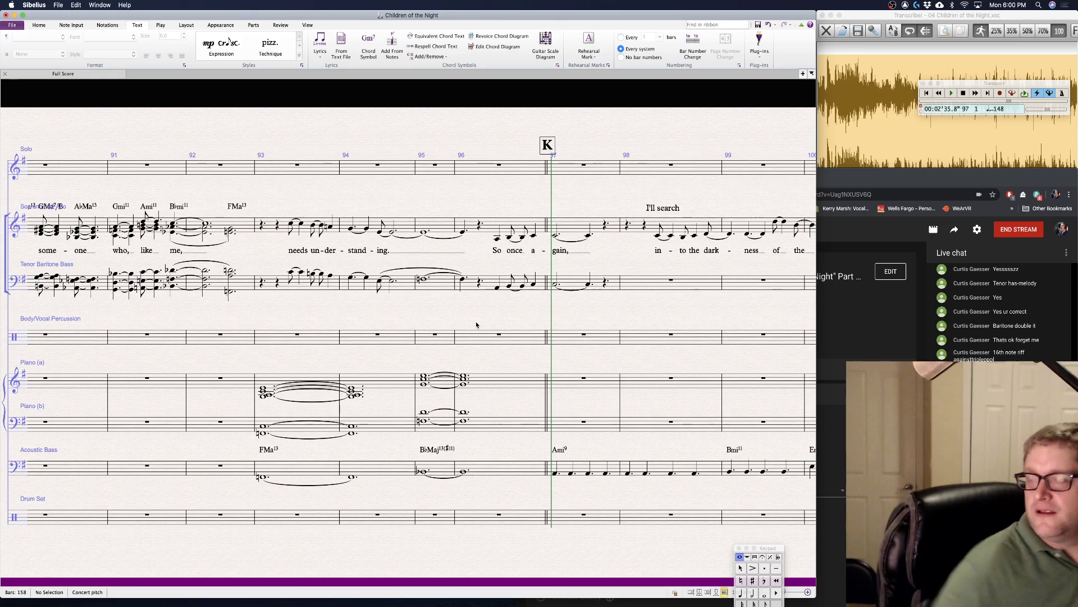
# - Re-pitch the Soprano/Alto "So once a-" pickup notes in bar 96, starting from the A3 and ending on C4
pyautogui.click(498, 240)
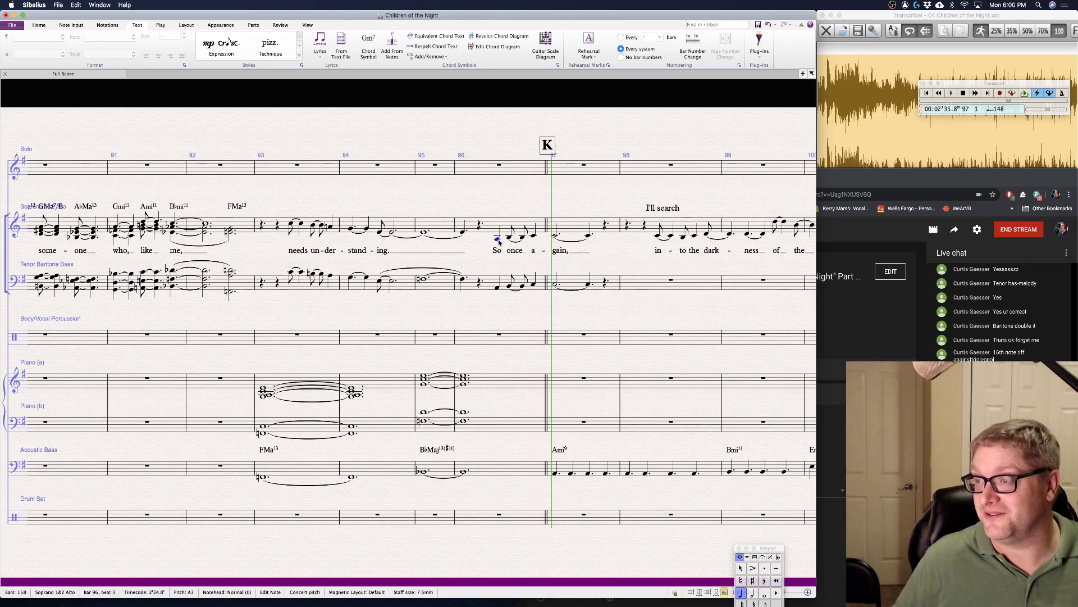
pyautogui.press('n')
pyautogui.press('e')
pyautogui.press('d')
pyautogui.press('c')
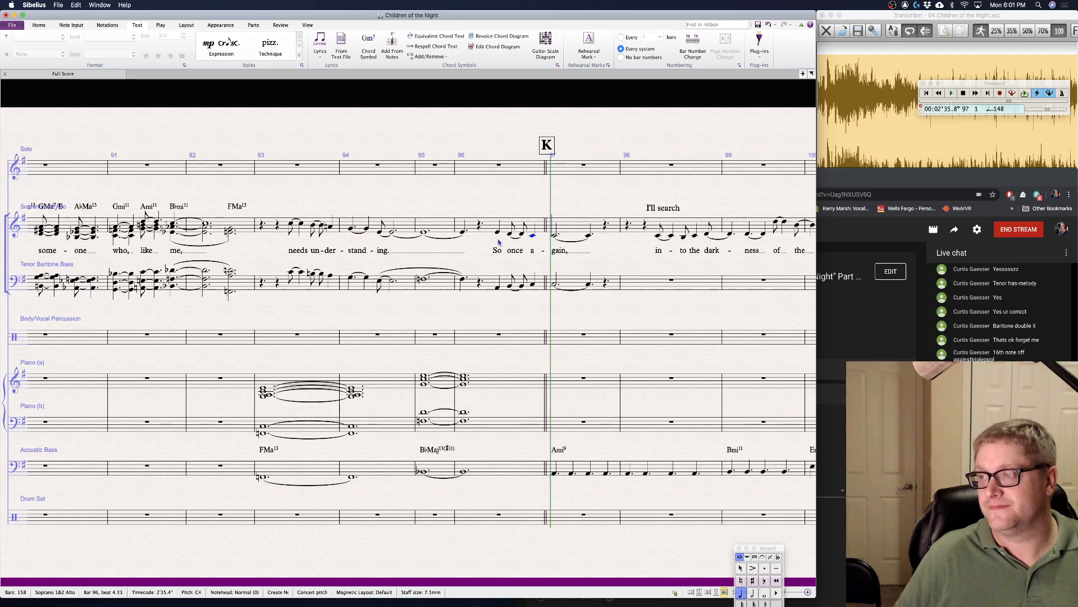
pyautogui.press('Escape')
pyautogui.press('Escape')
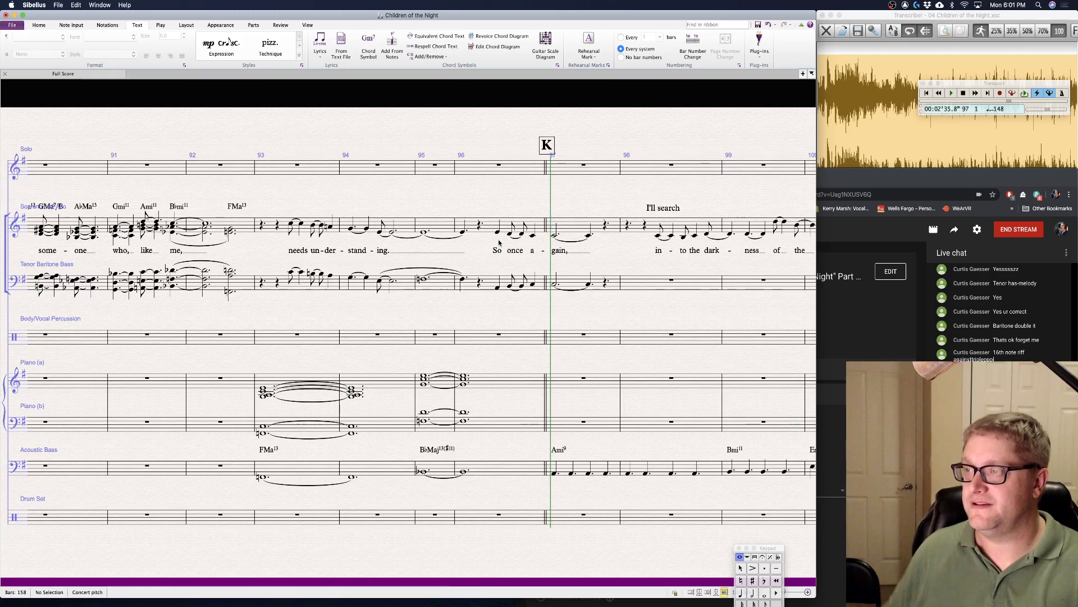
# - Change the first three Tenor Baritone Bass pickup notes in bar 96 to A3
pyautogui.click(497, 288)
pyautogui.press('a')
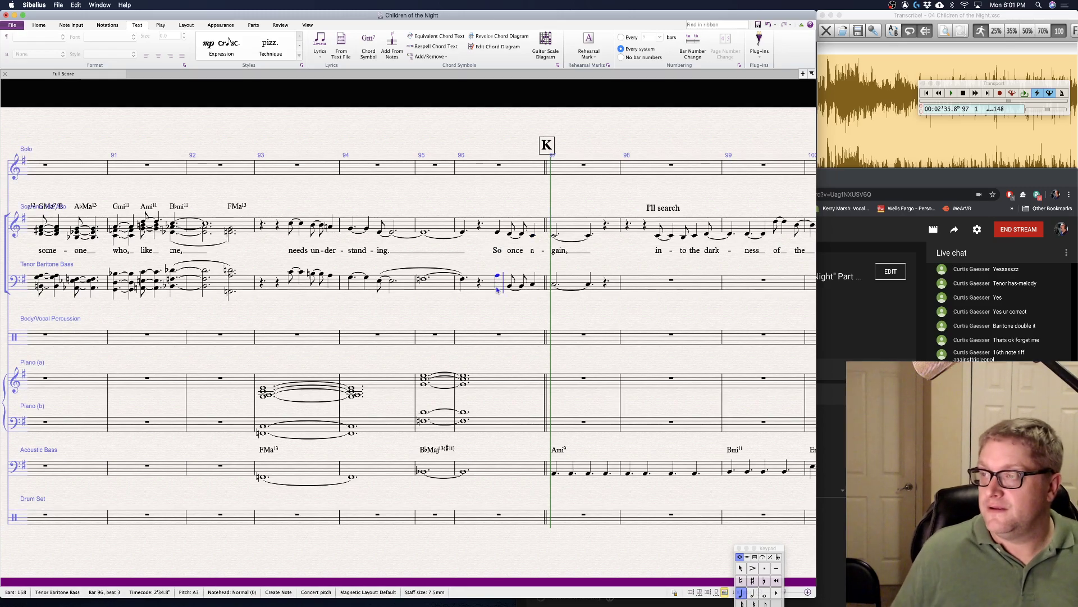
pyautogui.press('Right')
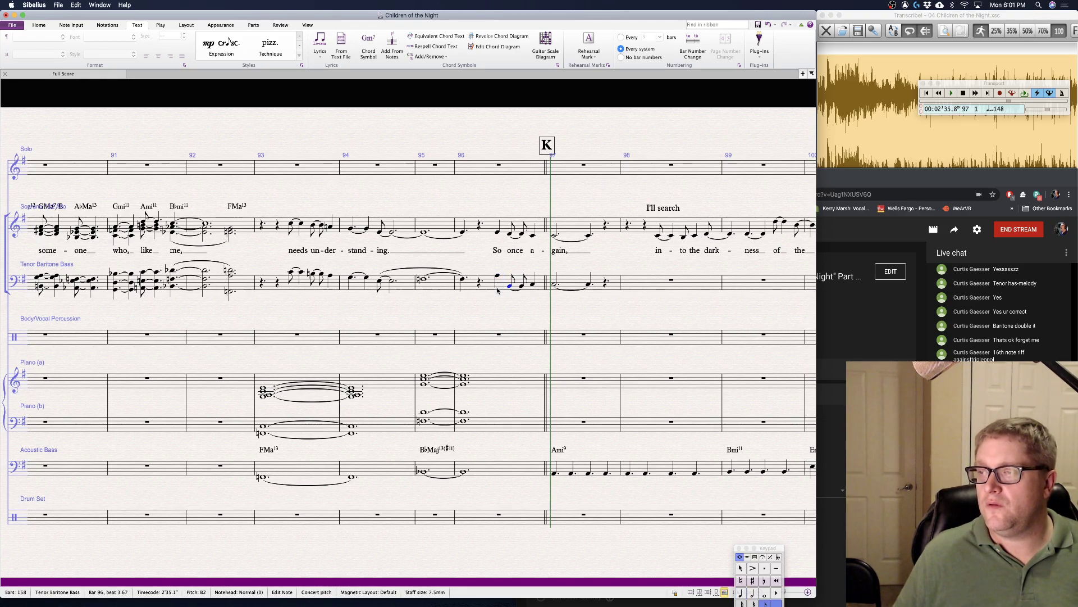
pyautogui.press('a')
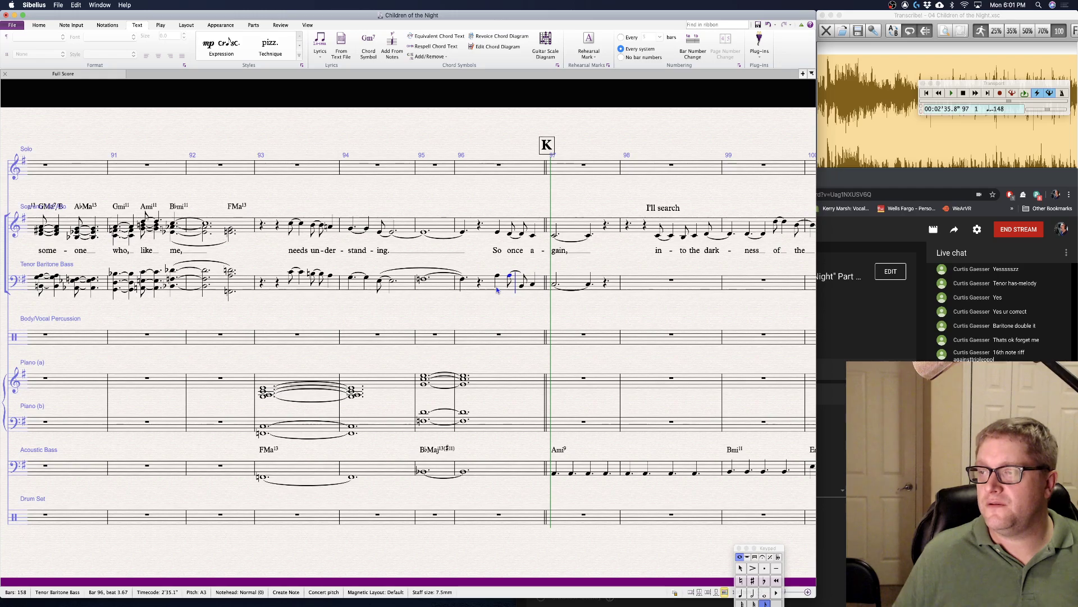
pyautogui.press('a')
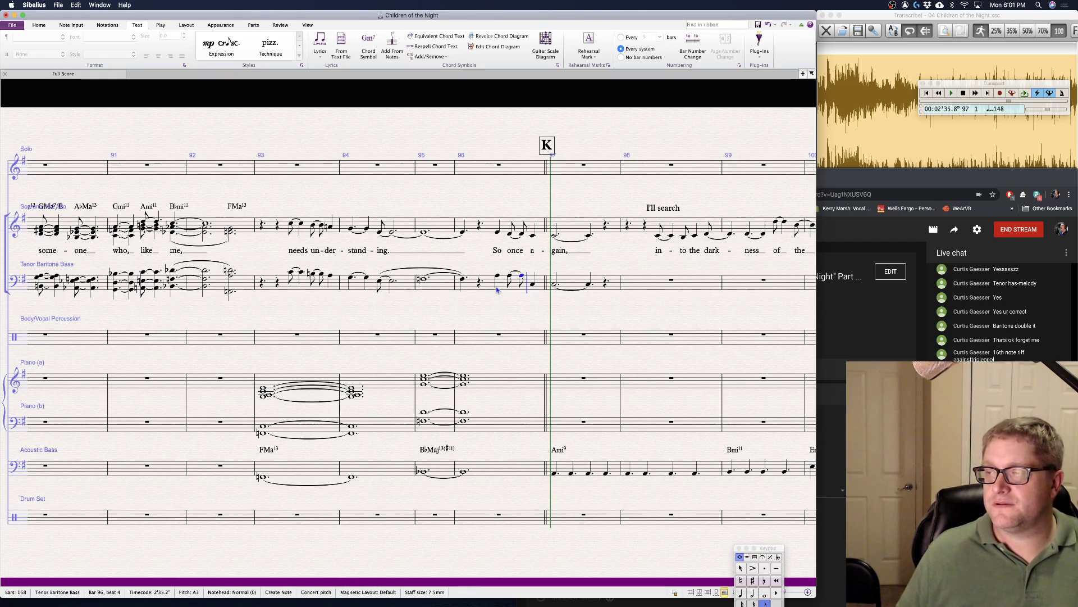
pyautogui.press('Escape')
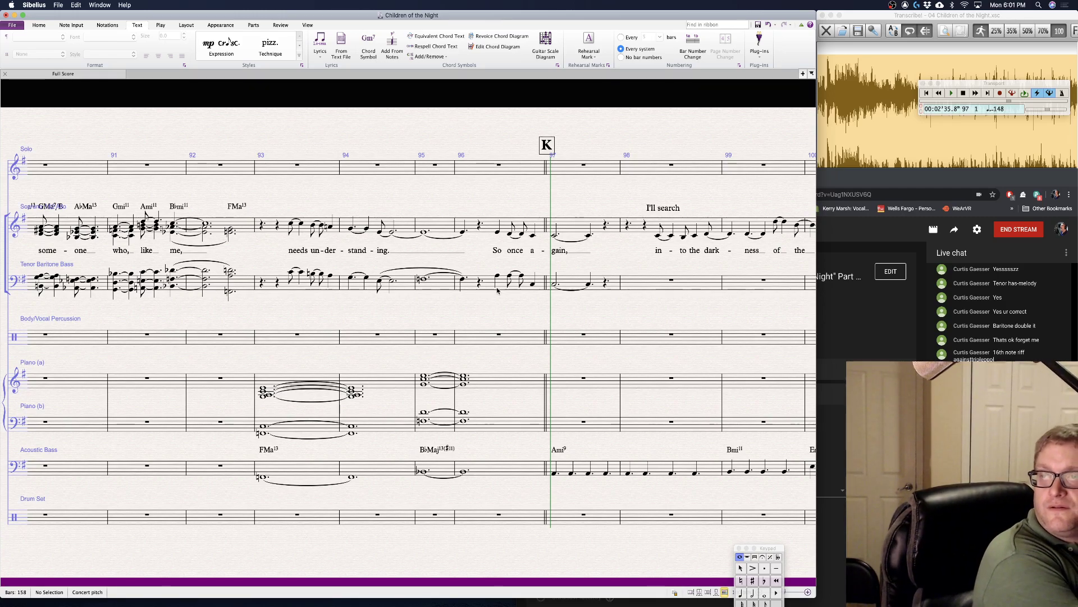
# - Add a B3 a second below both tied C4 notes of the Soprano/Alto part in bar 97
pyautogui.click(555, 236)
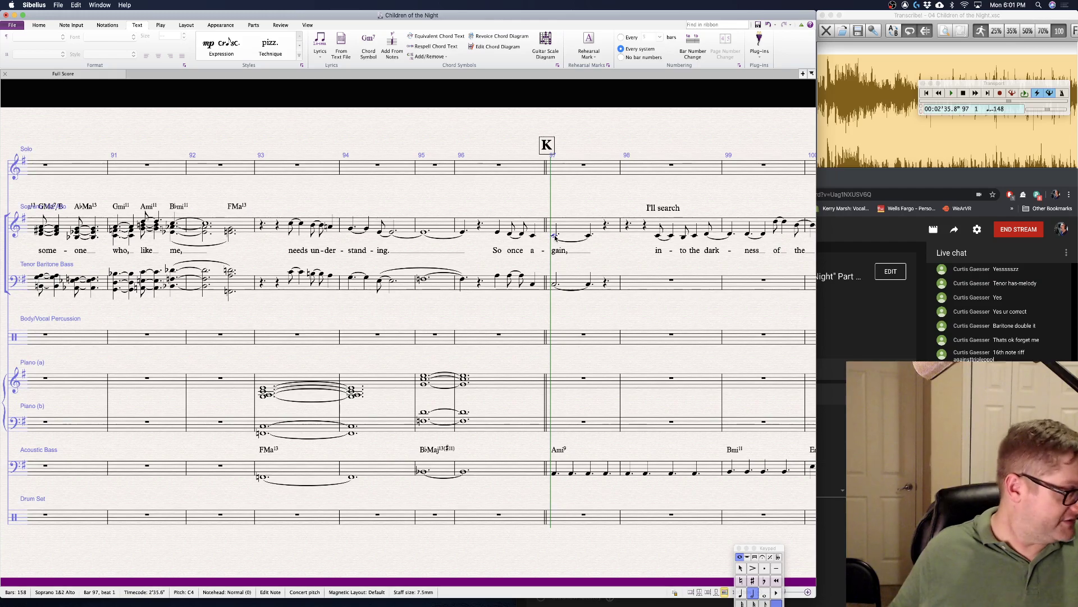
pyautogui.hotkey('shift', '2')
pyautogui.click(589, 236)
pyautogui.hotkey('shift', '2')
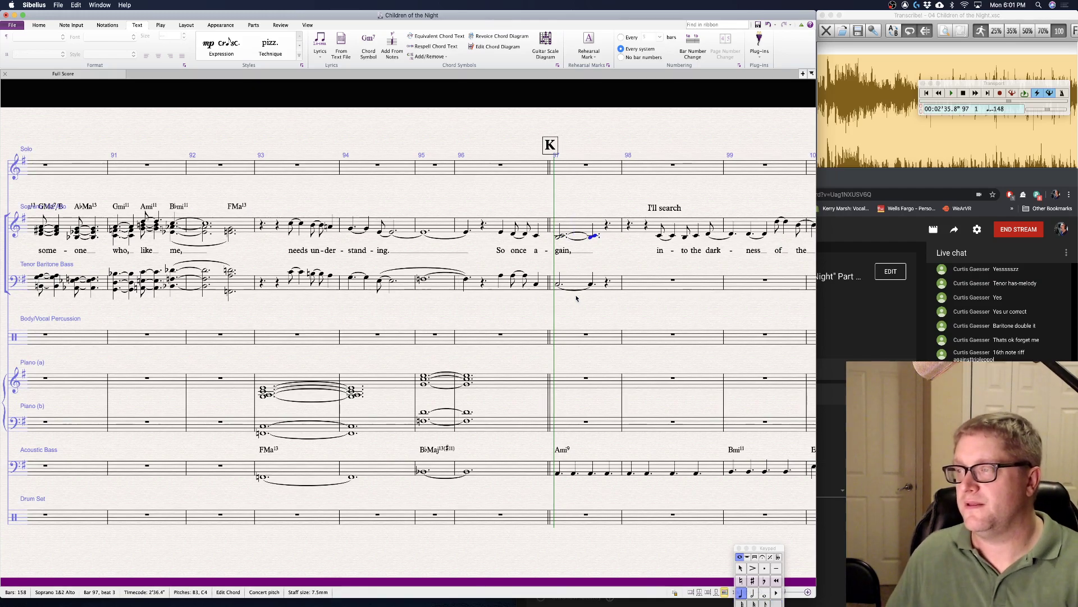
pyautogui.press('Escape')
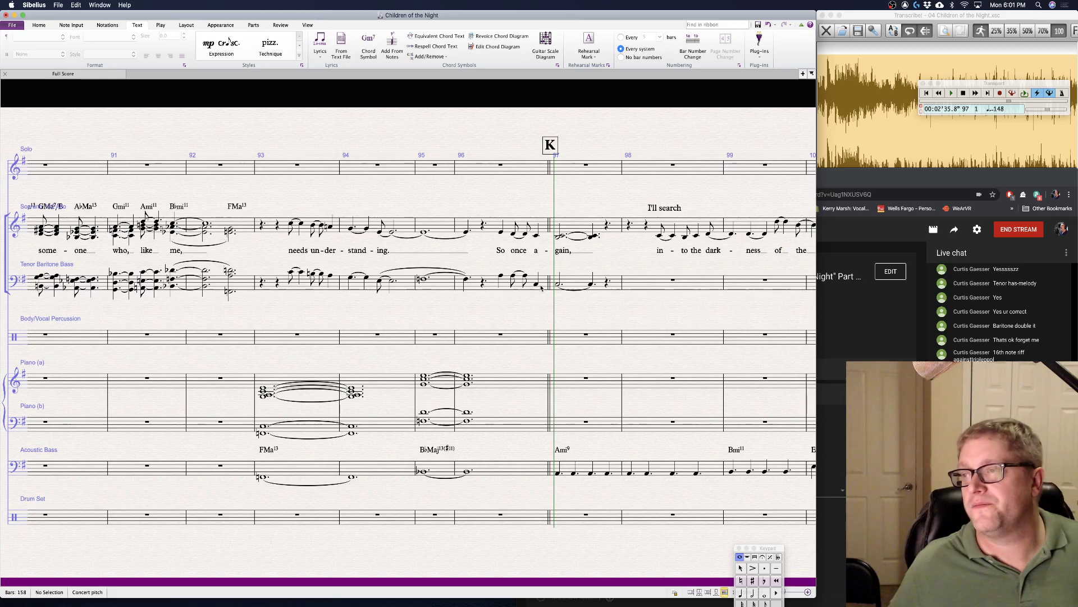
# - Raise the last Tenor Baritone Bass pickup note in bar 96 and add an upper harmony note to the tied notes in bar 97
pyautogui.click(534, 287)
pyautogui.press('Right')
pyautogui.press('Escape')
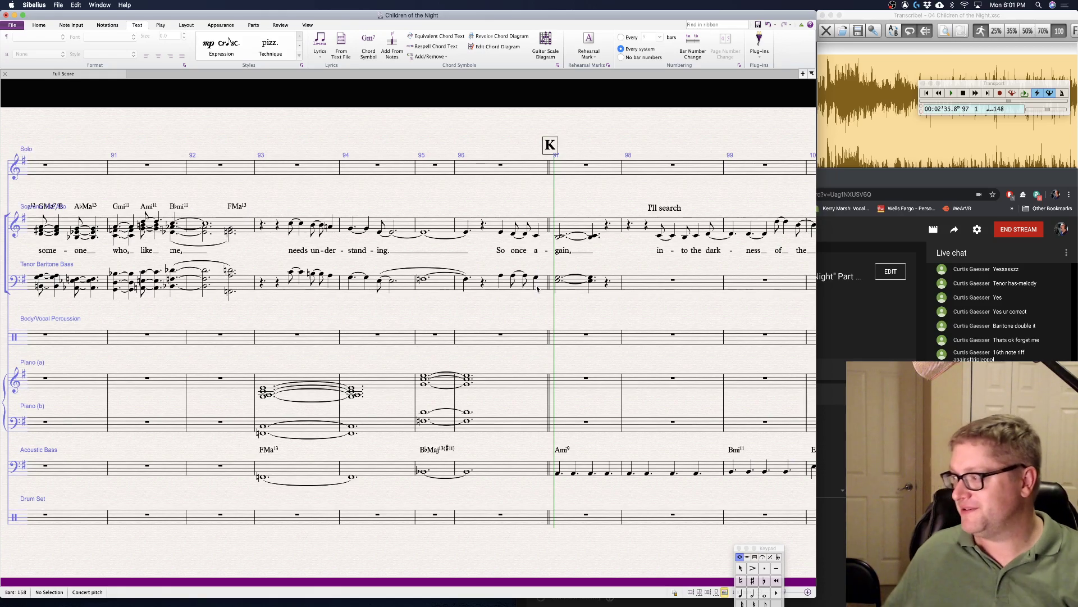
pyautogui.click(835, 320)
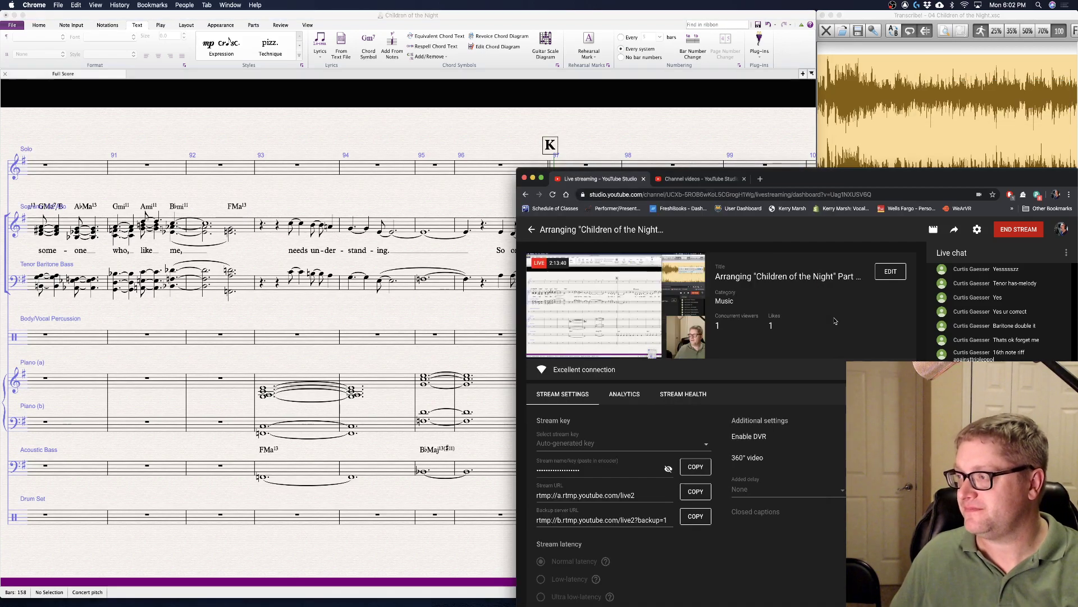
pyautogui.click(403, 307)
# - Rework the Soprano/Alto rhythm in bar 98 with a C4 entry on beat 1.67, continuing on C4 and B3 through beat 4
pyautogui.hscroll(5, 415, 318)
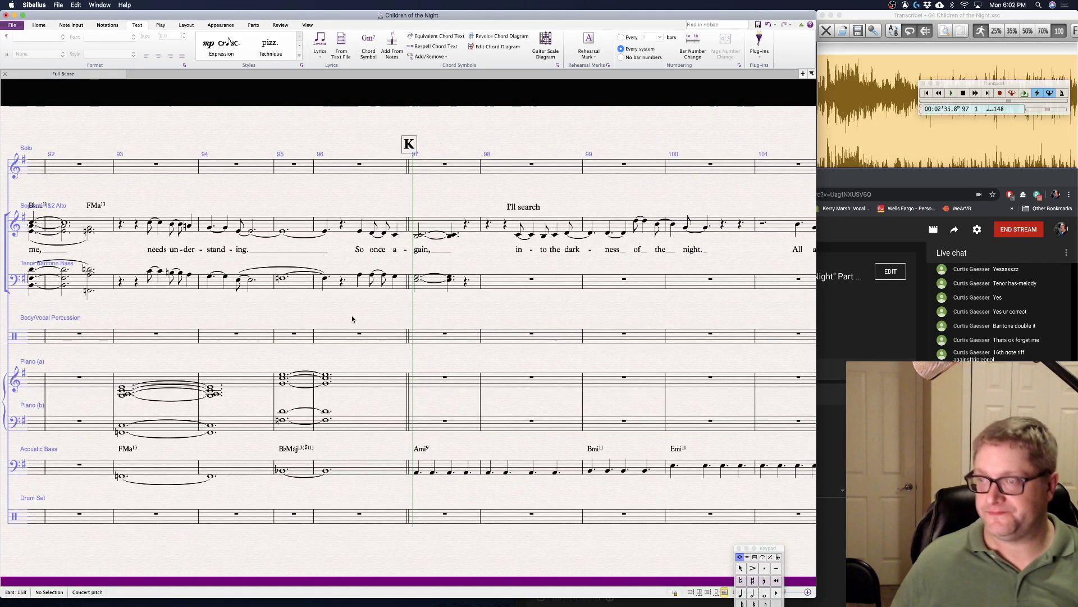
pyautogui.hscroll(5, 352, 319)
pyautogui.hscroll(1, 352, 319)
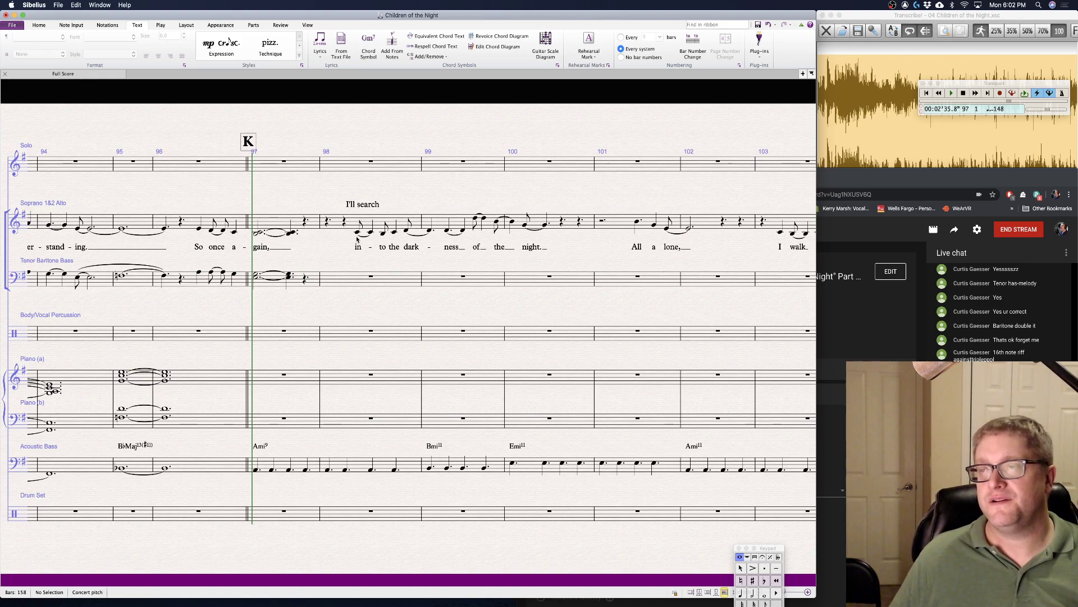
pyautogui.click(357, 232)
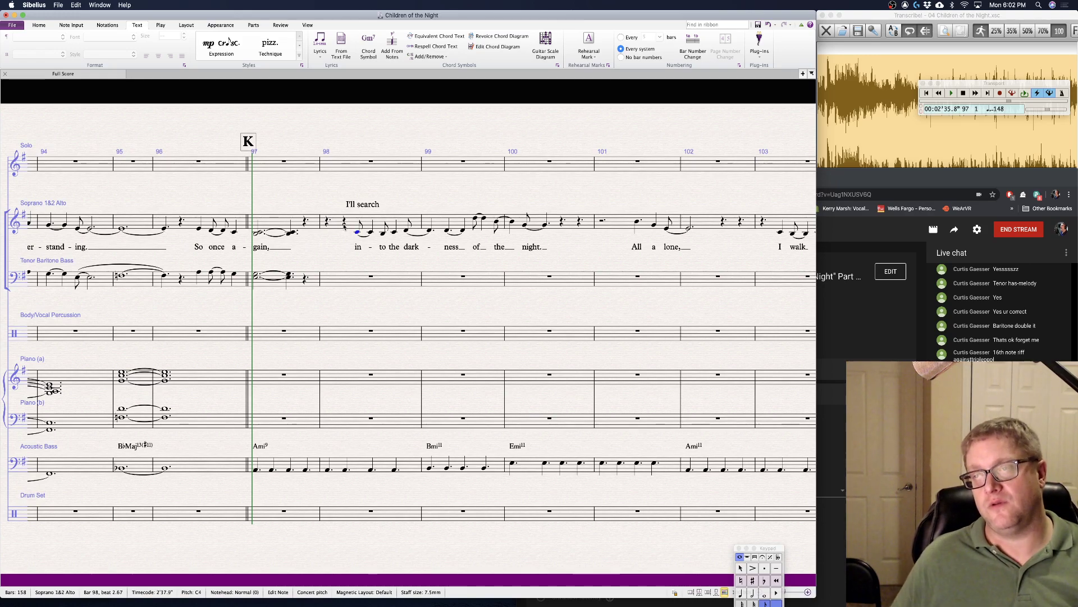
pyautogui.click(327, 223)
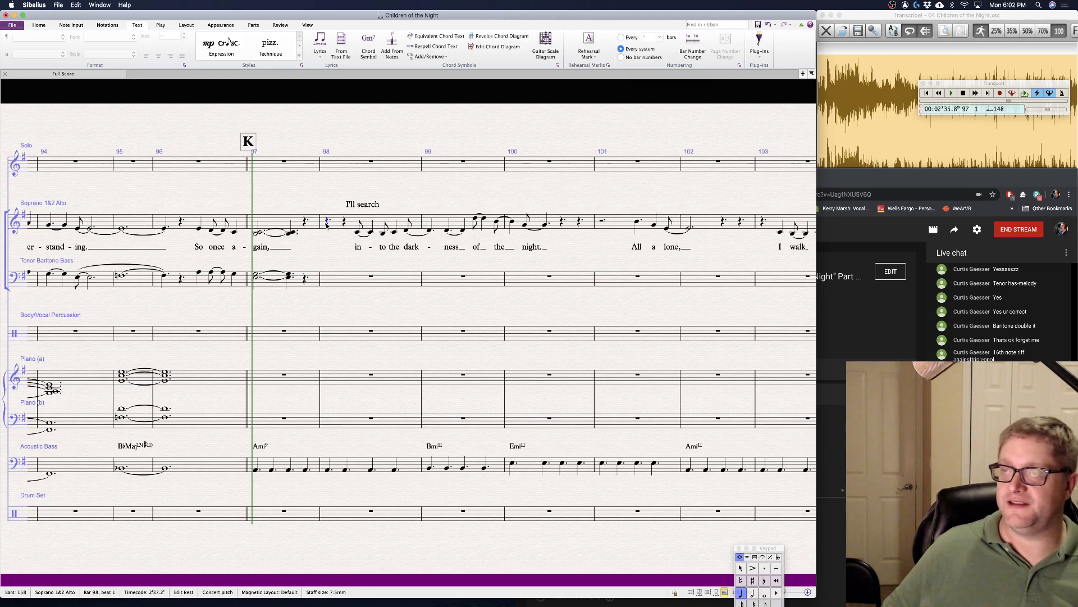
pyautogui.press('4')
pyautogui.press('c')
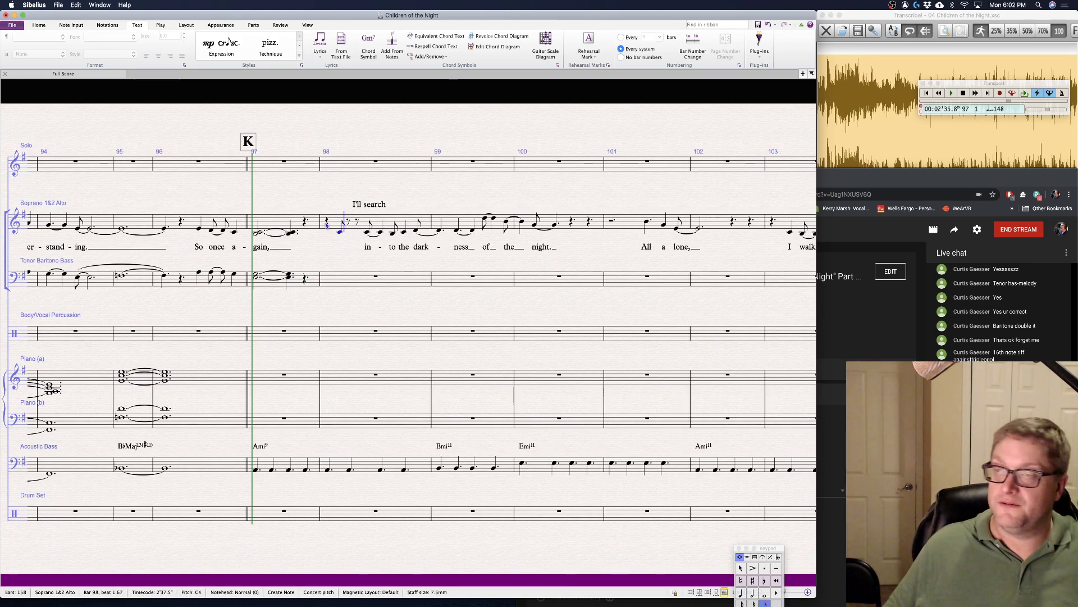
pyautogui.press('b')
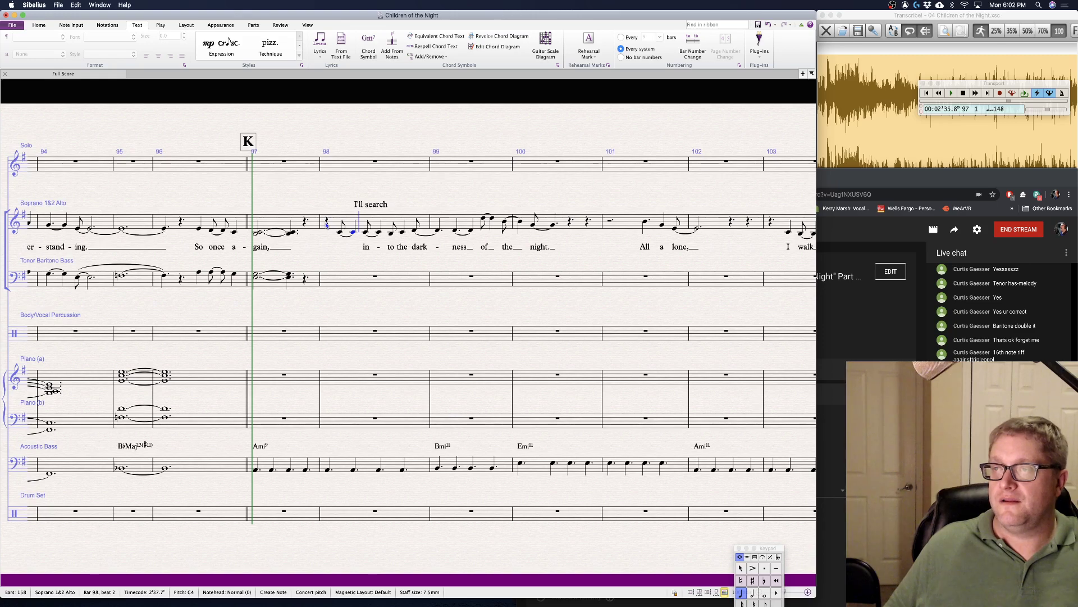
pyautogui.press('b')
pyautogui.press('Right')
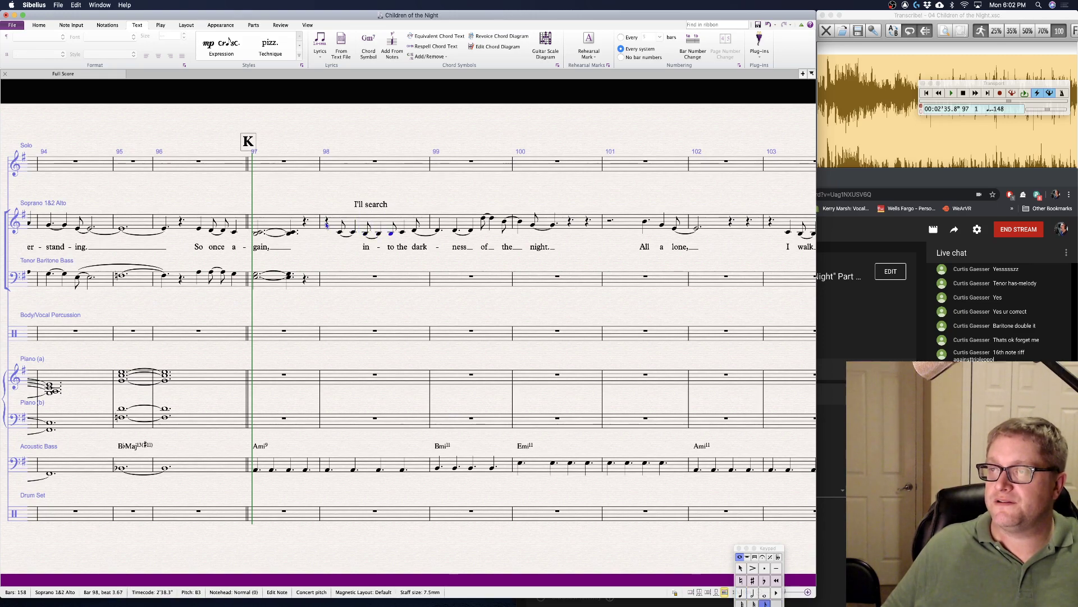
pyautogui.press('Right')
pyautogui.press('Right')
pyautogui.press('Right')
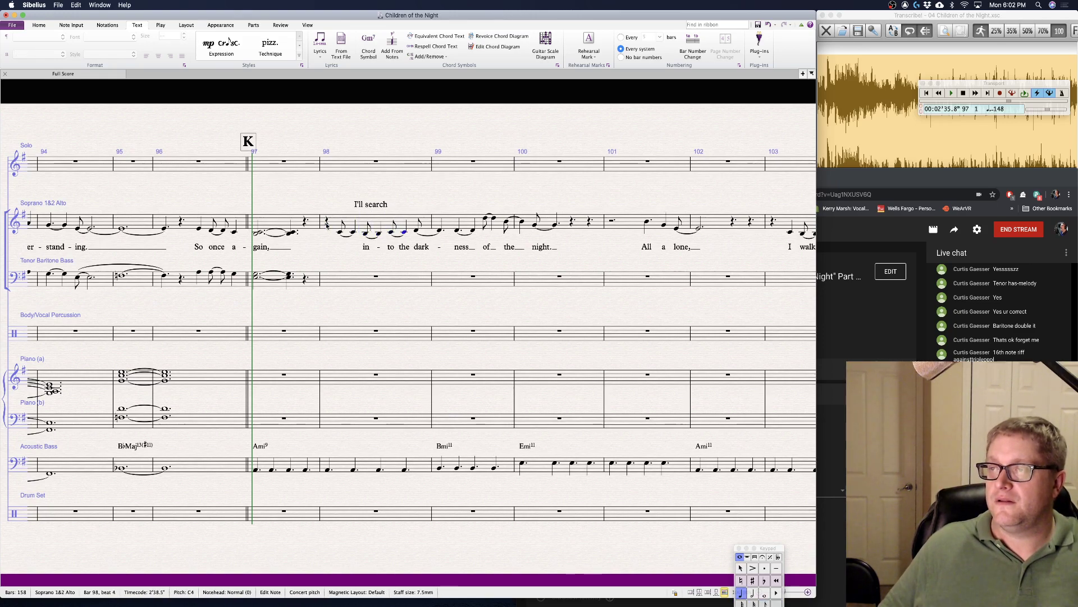
pyautogui.press('Escape')
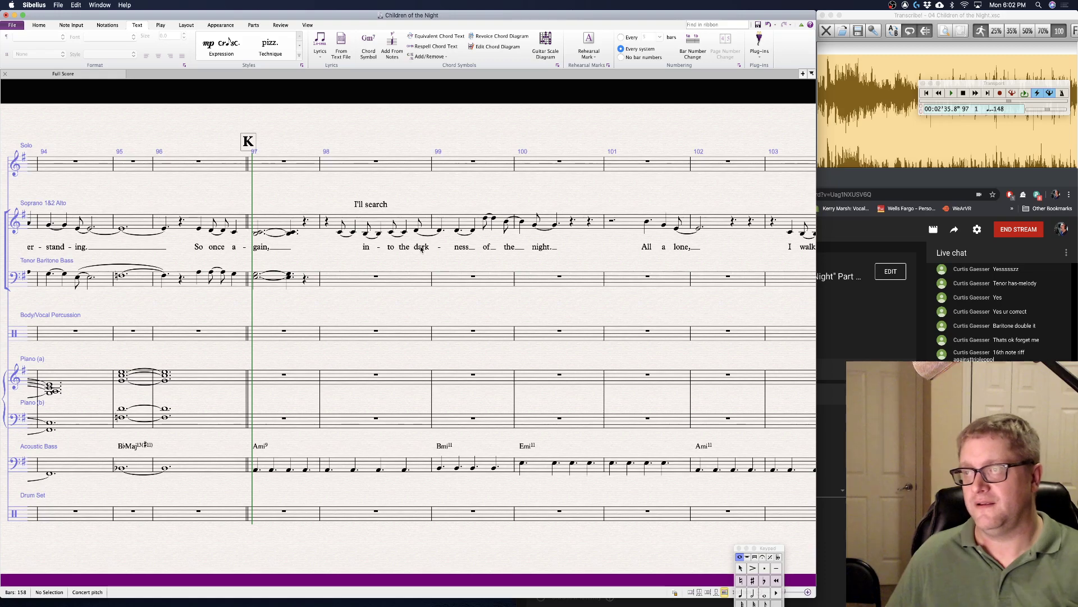
# - Delete the Soprano/Alto lyric syllables "in-to the" in bar 98
pyautogui.doubleClick(402, 248)
pyautogui.press('BackSpace')
pyautogui.press('BackSpace')
pyautogui.press('BackSpace')
pyautogui.press('BackSpace')
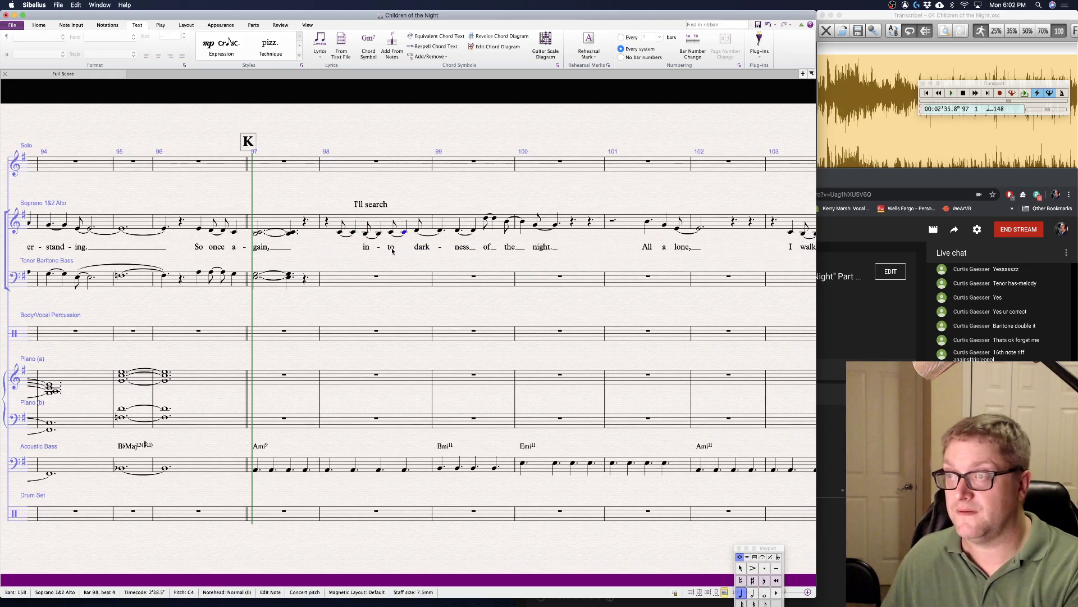
# - Enter the lyrics "I'll search the" under the Soprano/Alto notes in bar 98, starting at beat 1.67
pyautogui.click(342, 235)
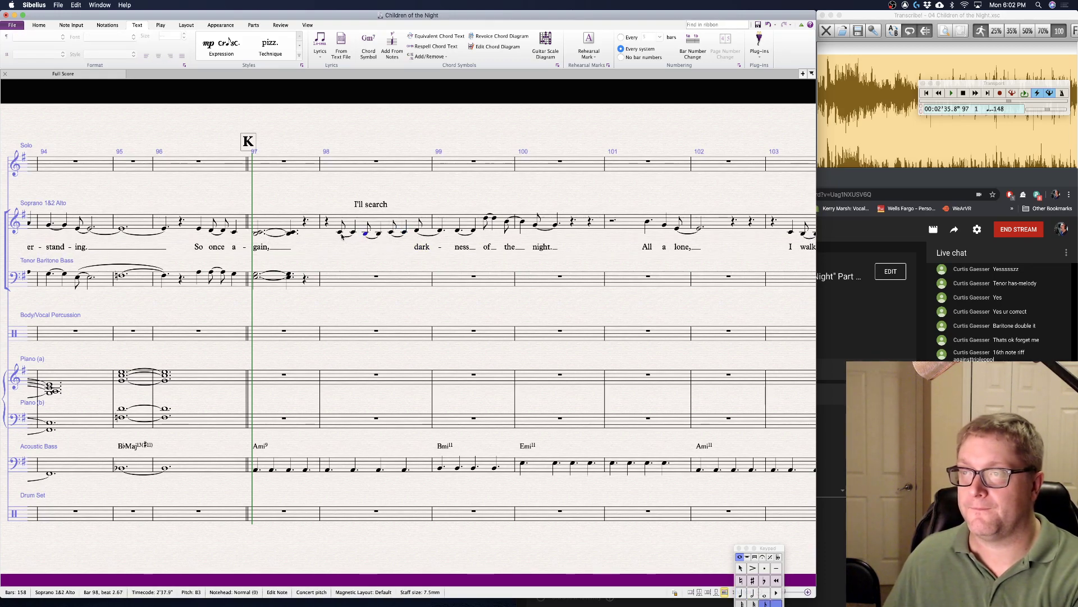
pyautogui.press('super+l')
pyautogui.write('i')
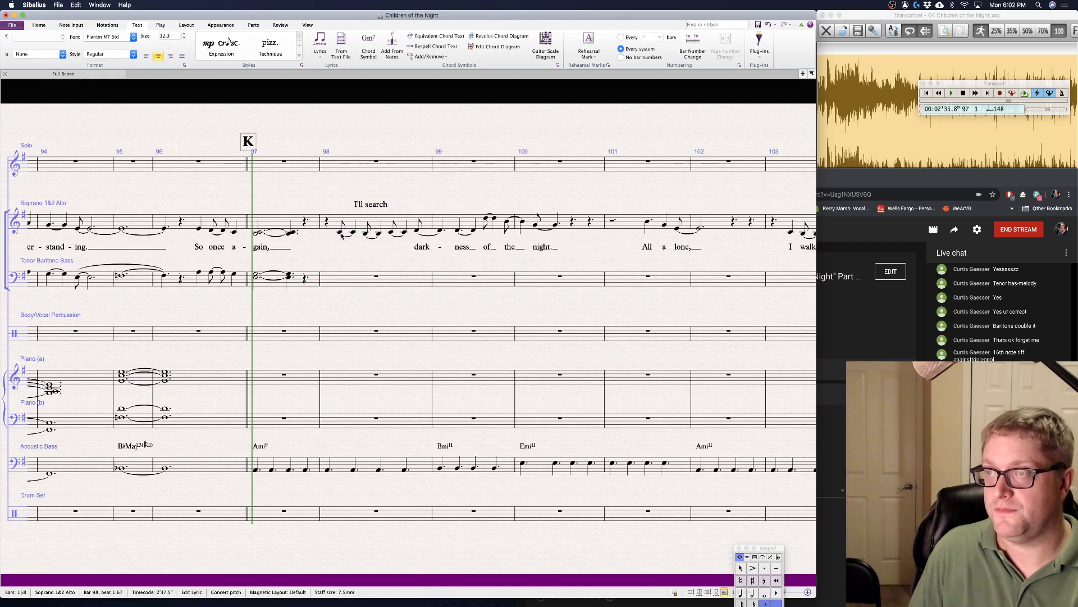
pyautogui.write("I'll search")
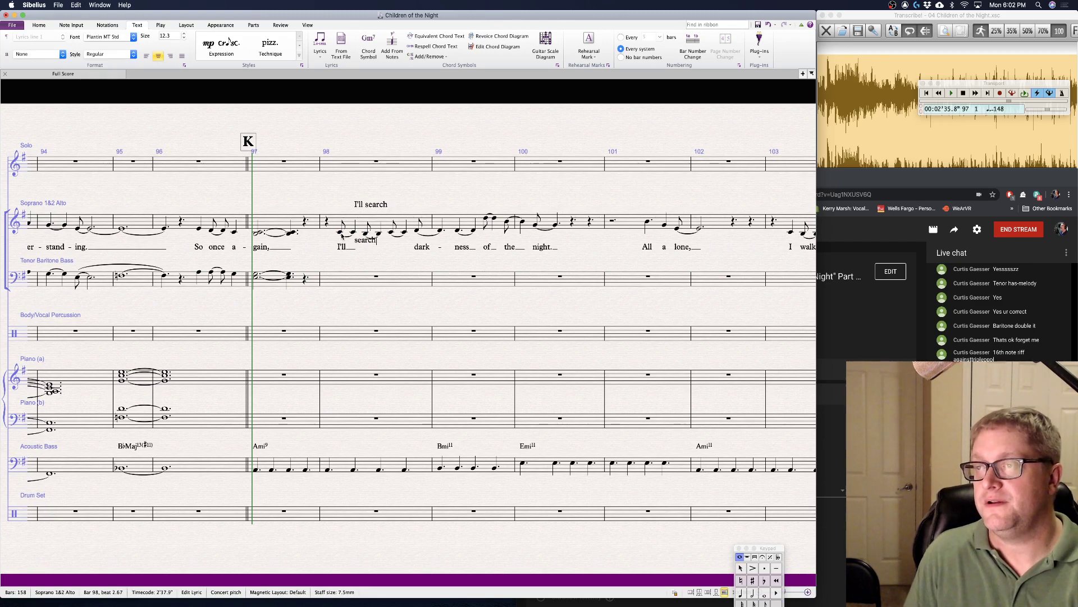
pyautogui.write(' the')
pyautogui.press('Escape')
pyautogui.press('Escape')
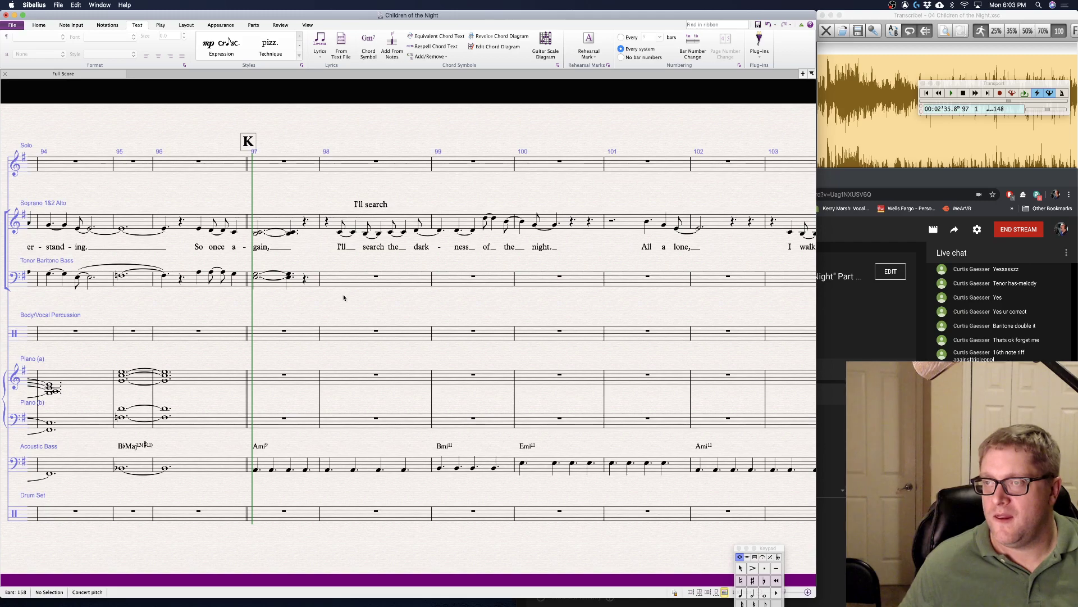
# - Enter repeated G3 notes in Tenor Baritone Bass bar 98 from beat 1.67 to beat 4, matching the women's rhythm
pyautogui.click(337, 280)
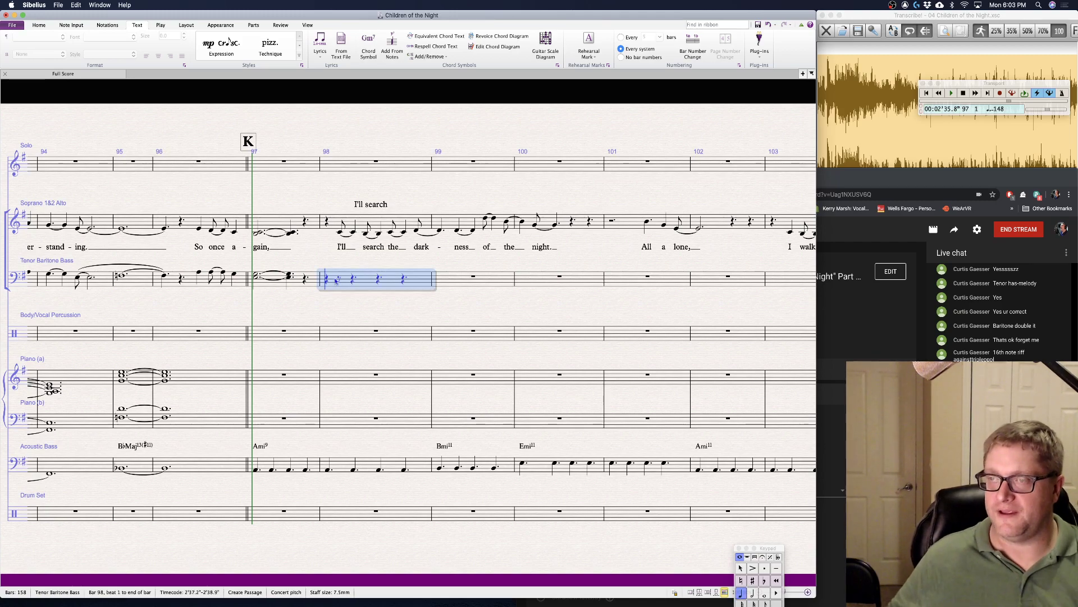
pyautogui.click(336, 282)
pyautogui.click(343, 299)
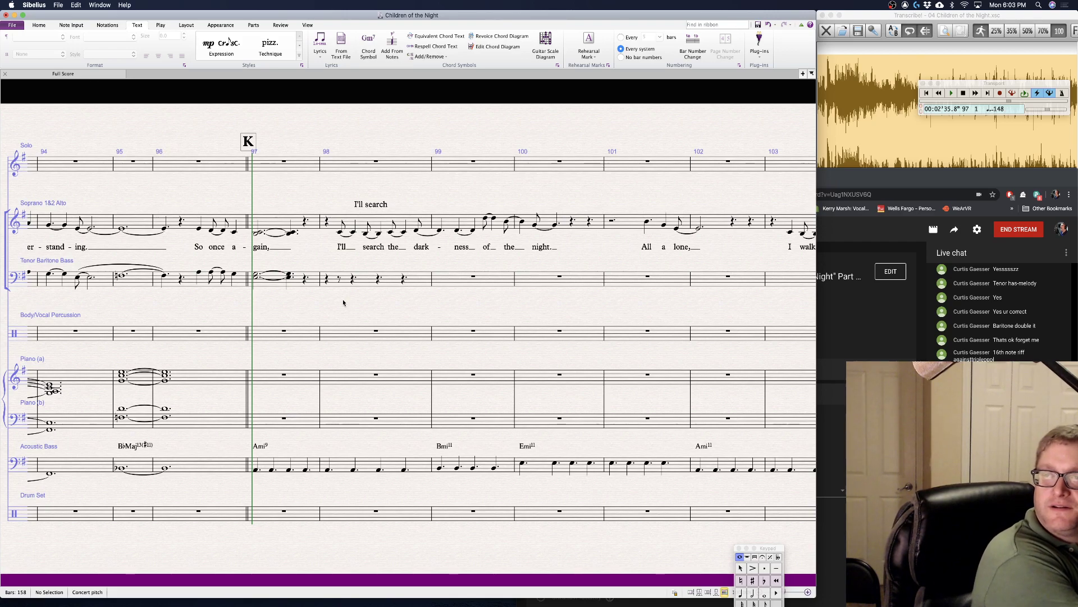
pyautogui.click(338, 279)
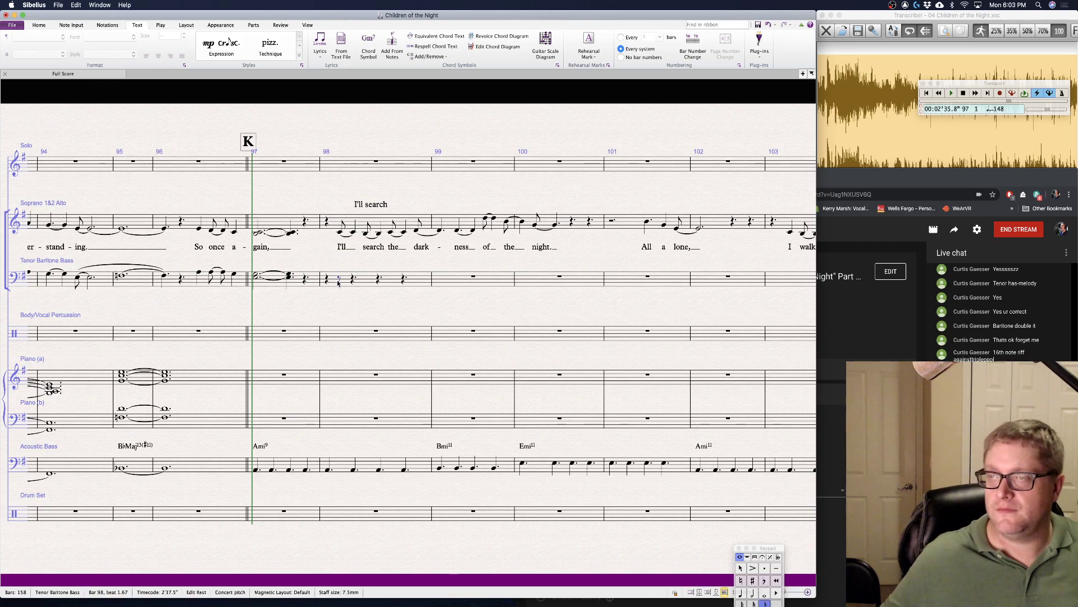
pyautogui.press('g')
pyautogui.press('4')
pyautogui.press('g')
pyautogui.press('3')
pyautogui.press('g')
pyautogui.press('4')
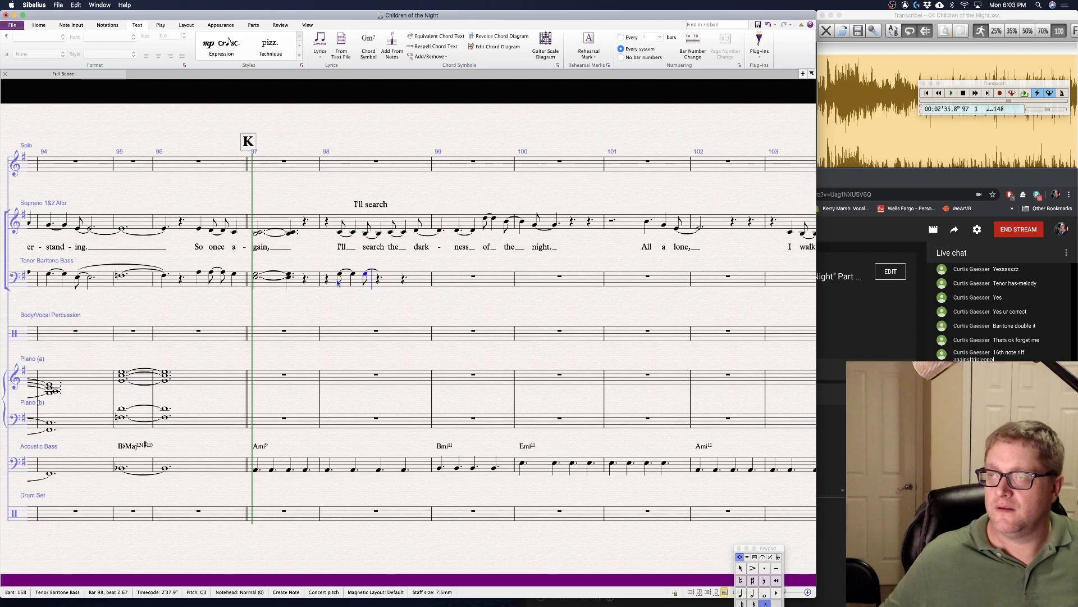
pyautogui.press('g')
pyautogui.press('3')
pyautogui.press('g')
pyautogui.press('4')
pyautogui.press('g')
pyautogui.press('3')
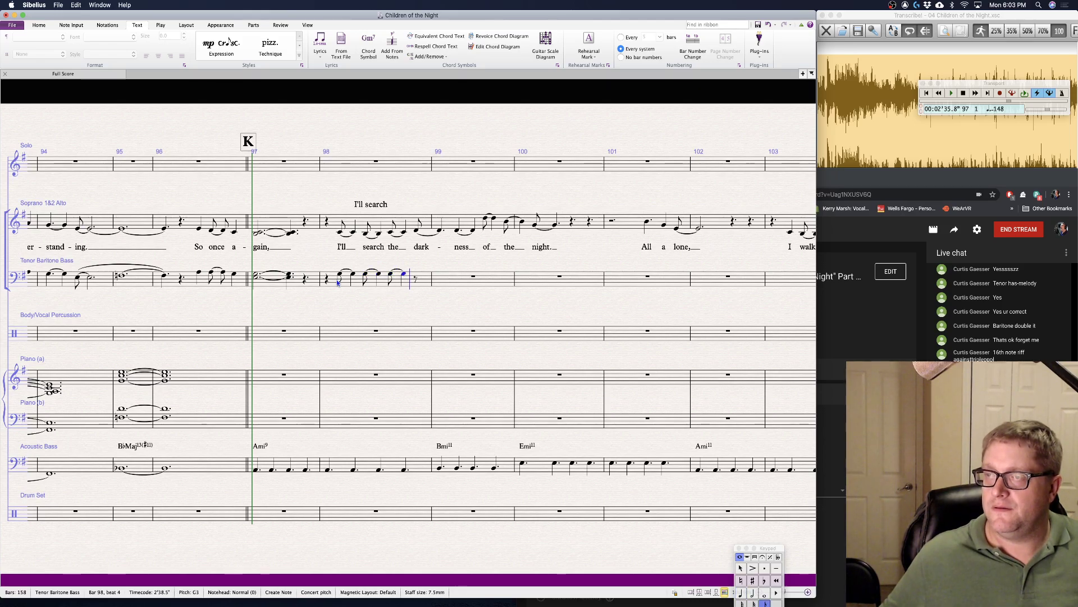
# - Finish Tenor Baritone Bass bar 98 with an A3 on beat 4.67 tied into bar 99
pyautogui.press('a')
pyautogui.press('Return')
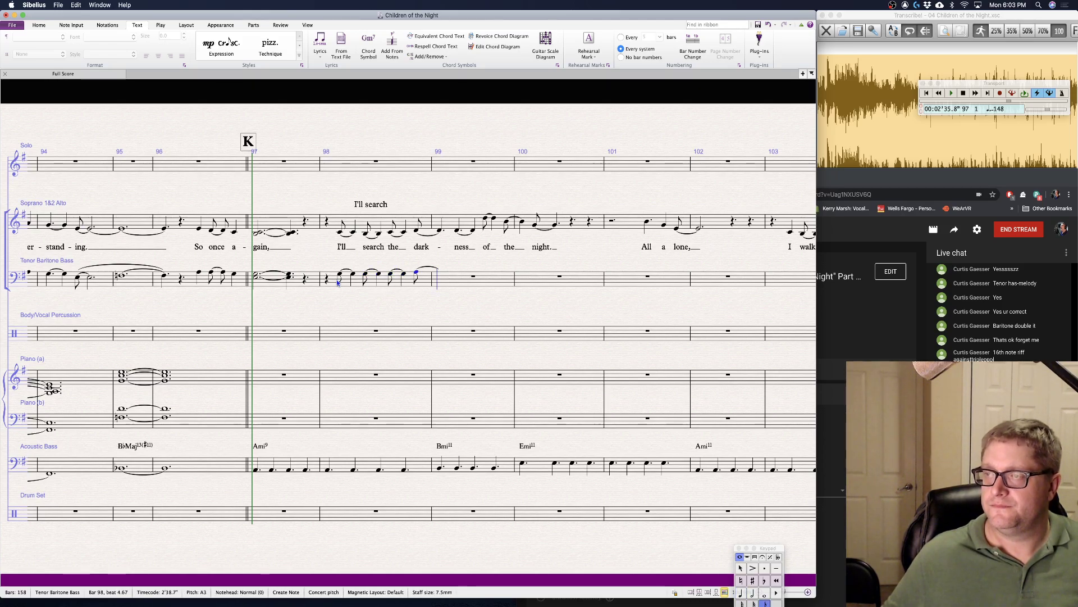
pyautogui.press('Escape')
pyautogui.press('Escape')
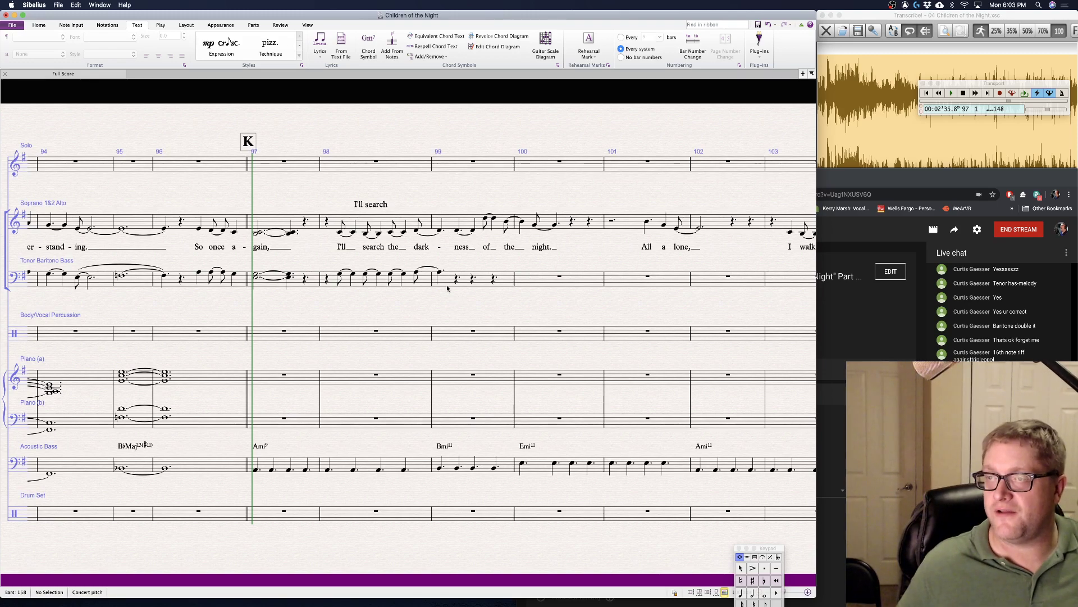
# - Enter E3–A3 chords in Tenor Baritone Bass from bar 98 beat 4.67 through bar 99 beat 3
pyautogui.click(417, 273)
pyautogui.press('n')
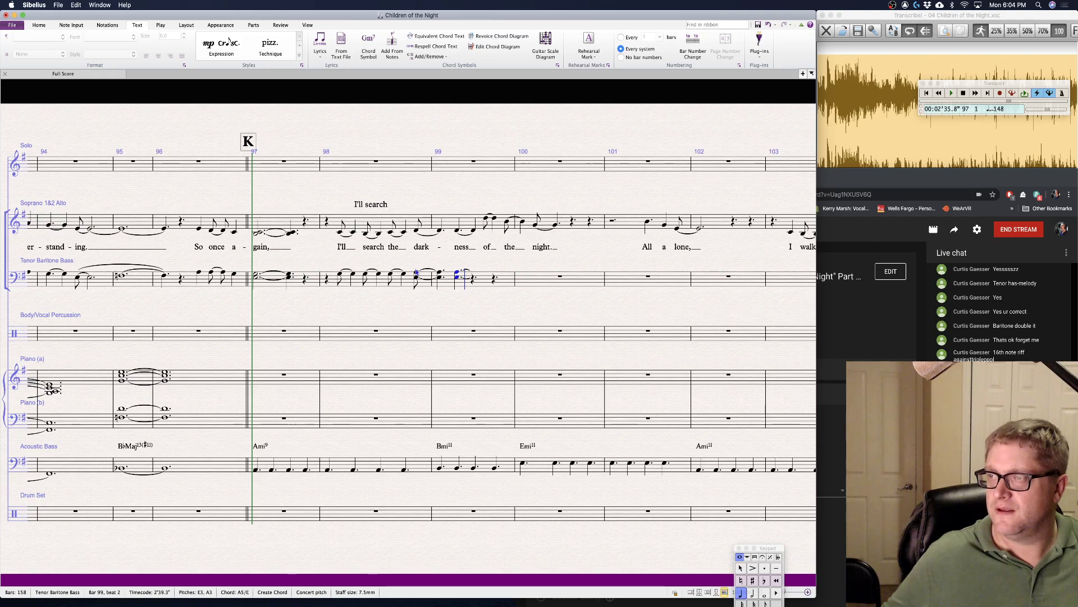
pyautogui.press('Escape')
pyautogui.press('Escape')
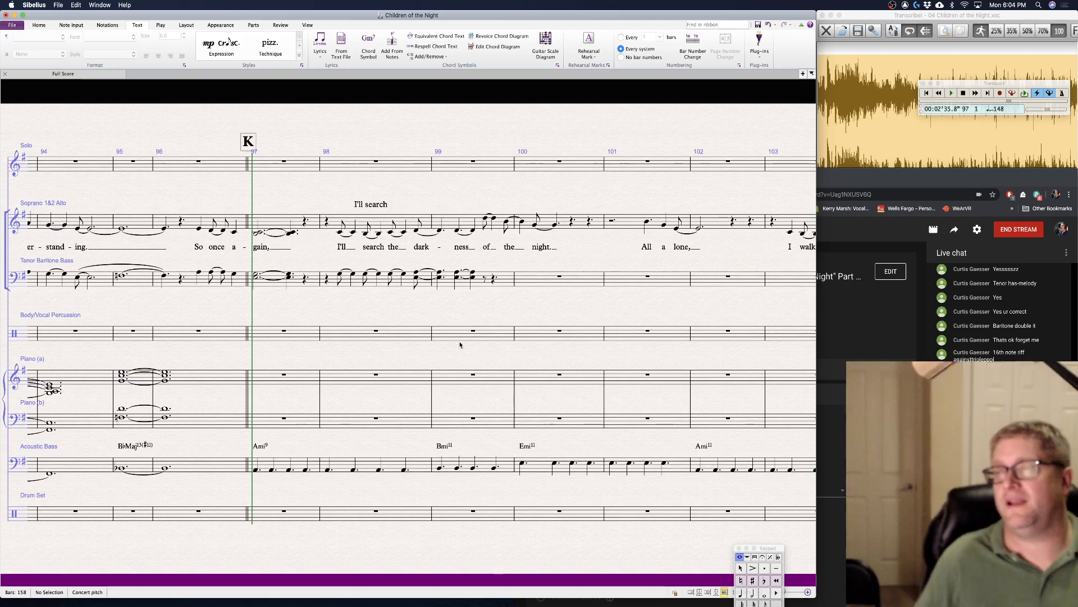
# - Copy bars 52 to 72 of the Soprano 1&2 Alto and Tenor Baritone Bass staves into both Piano staves starting at bar 97
pyautogui.hscroll(-15, 460, 345)
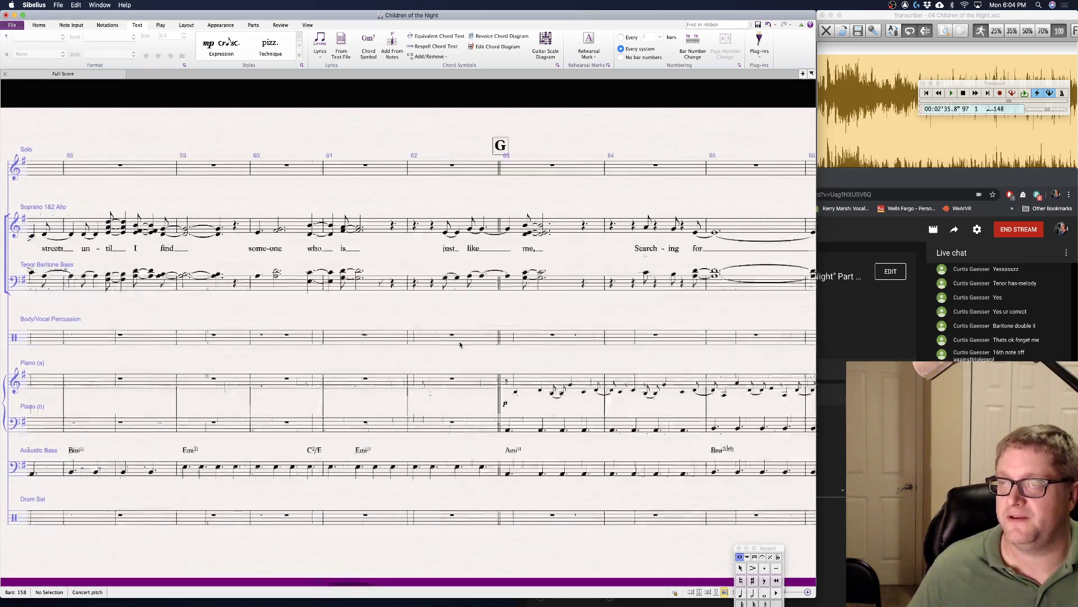
pyautogui.hscroll(-5, 460, 345)
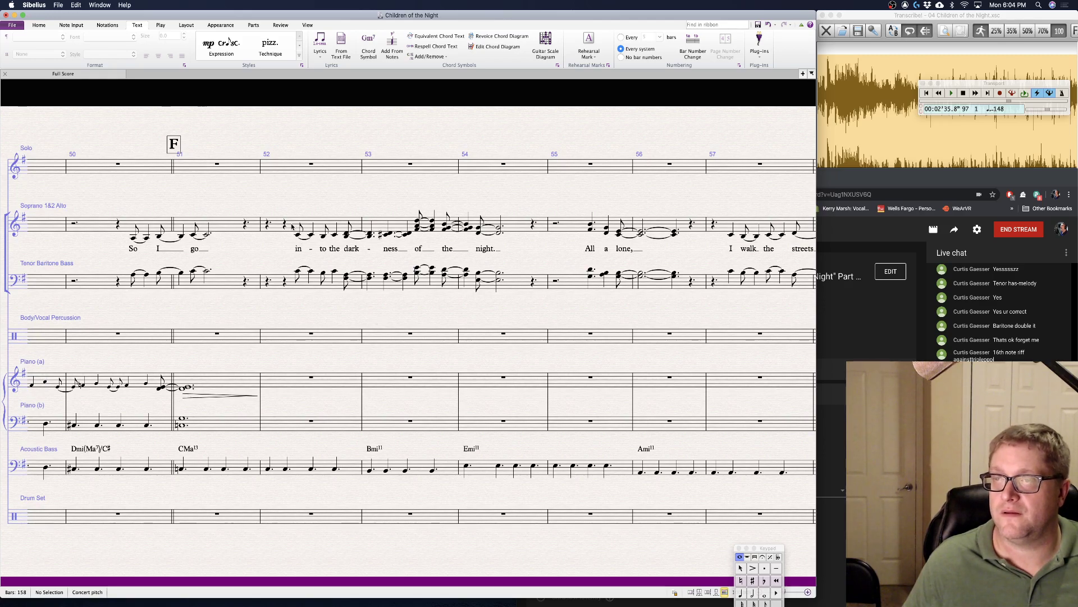
pyautogui.click(315, 246)
pyautogui.keyDown('shift'); pyautogui.click(511, 286); pyautogui.keyUp('shift')
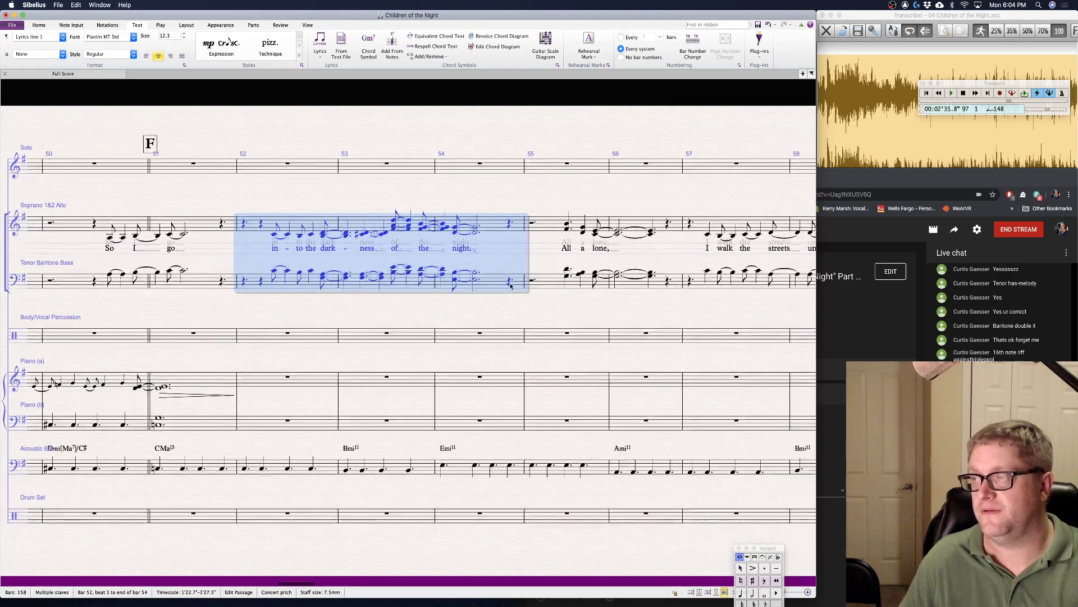
pyautogui.hscroll(10, 511, 286)
pyautogui.hscroll(-6, 511, 287)
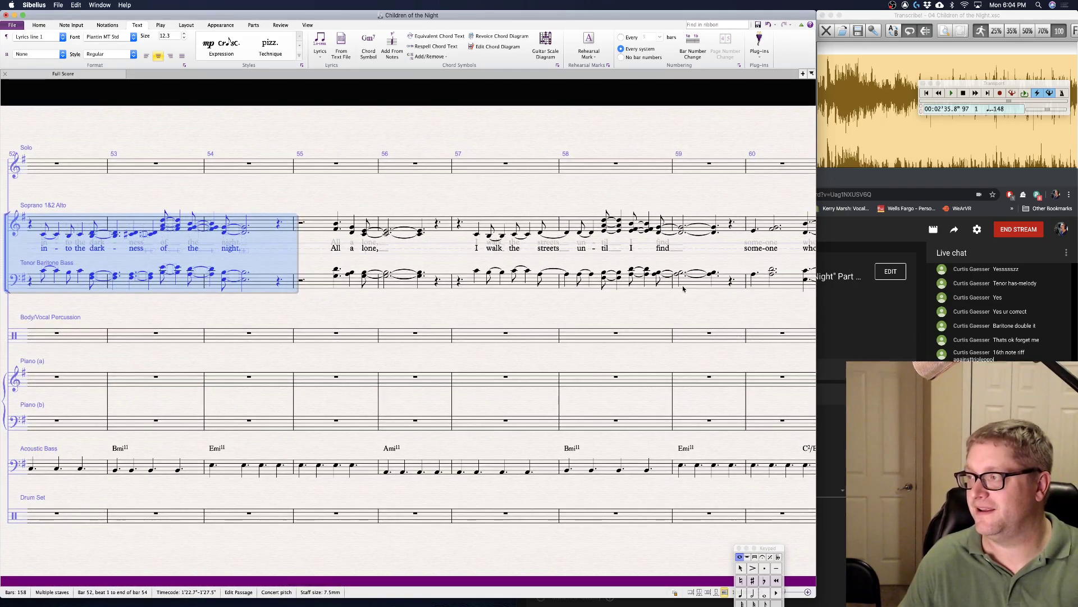
pyautogui.hscroll(8, 611, 292)
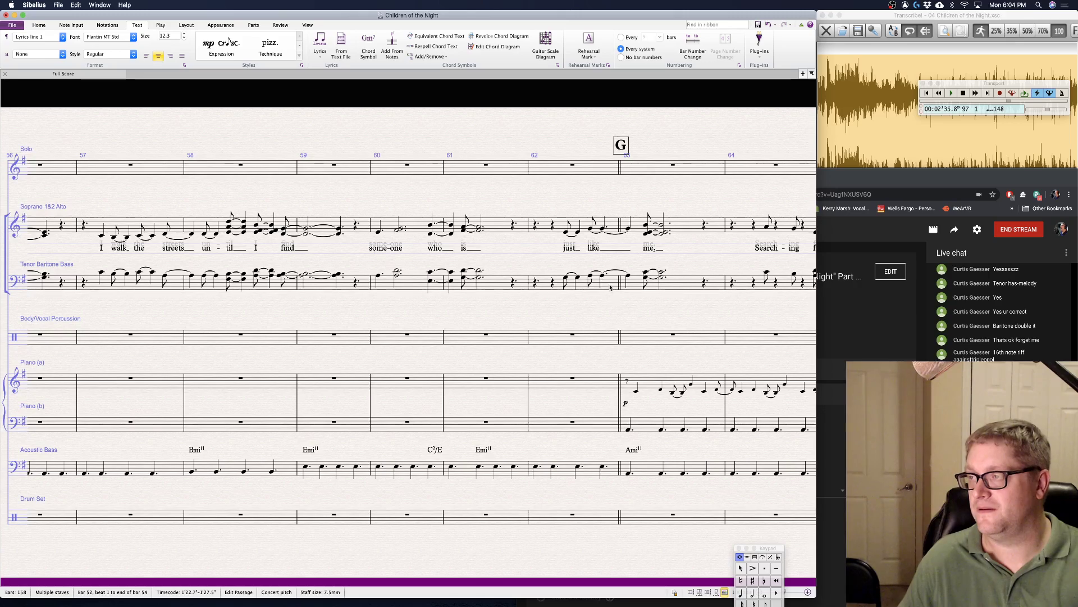
pyautogui.hscroll(10, 610, 292)
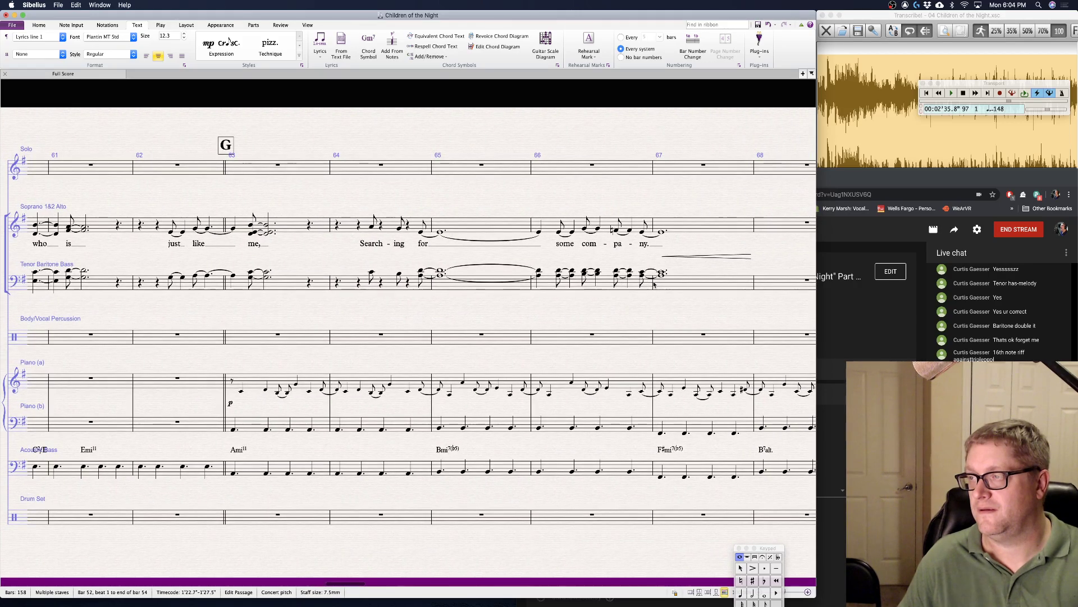
pyautogui.keyDown('shift'); pyautogui.click(654, 284); pyautogui.keyUp('shift')
pyautogui.hscroll(10, 674, 281)
pyautogui.hscroll(3, 689, 279)
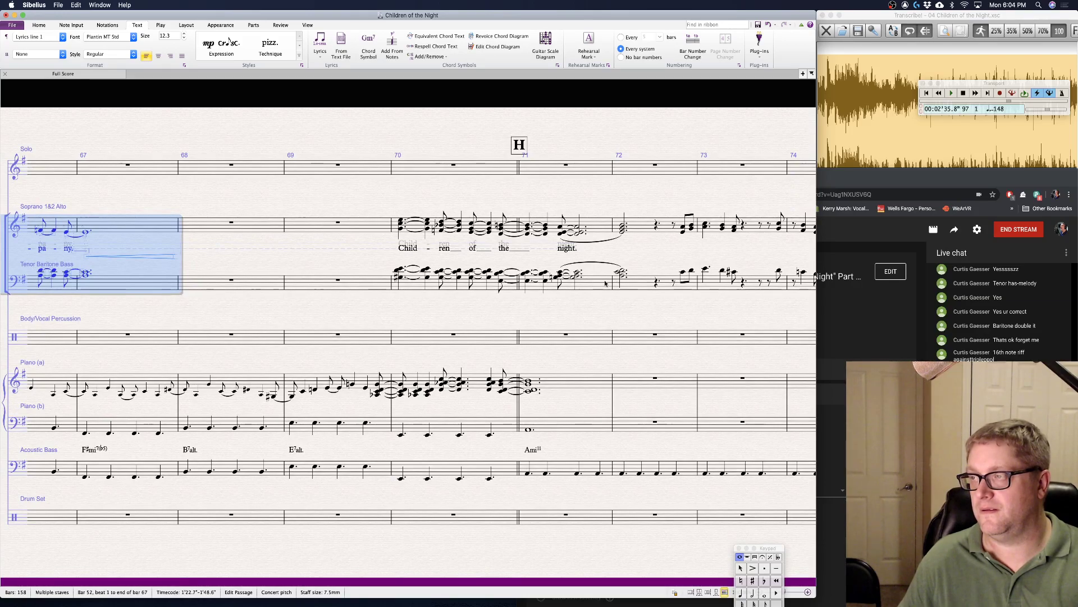
pyautogui.hscroll(3, 592, 284)
pyautogui.keyDown('shift'); pyautogui.click(536, 284); pyautogui.keyUp('shift')
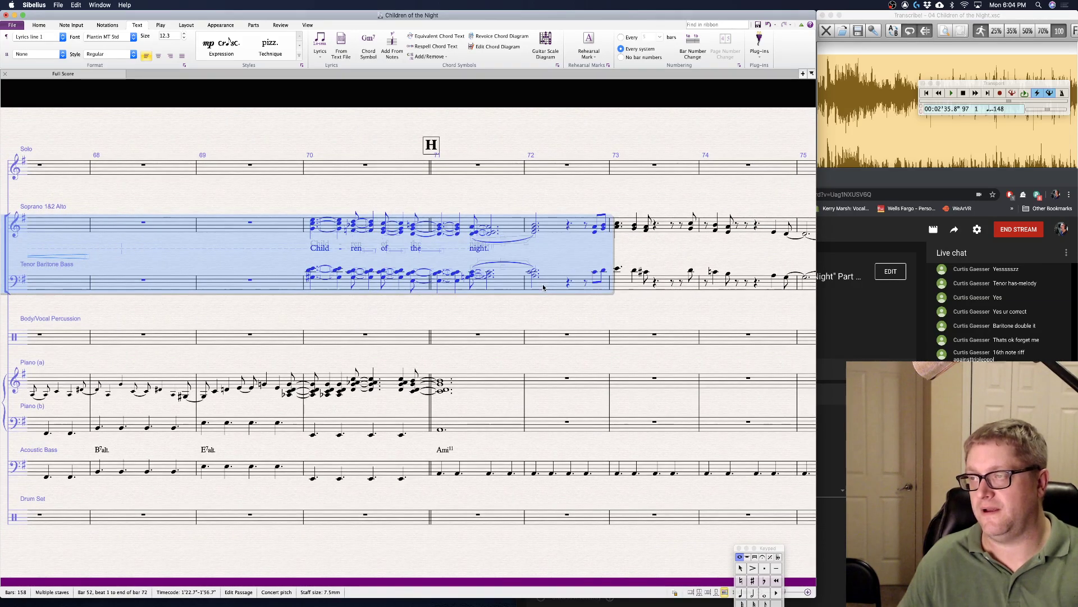
pyautogui.hscroll(20, 540, 286)
pyautogui.hscroll(-10, 543, 287)
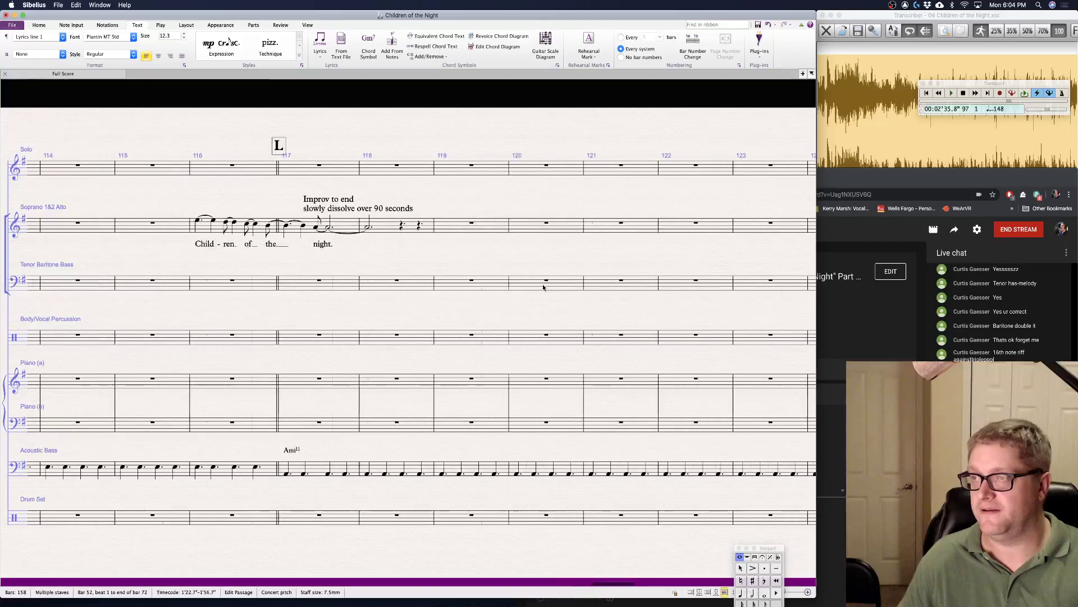
pyautogui.hscroll(-15, 543, 284)
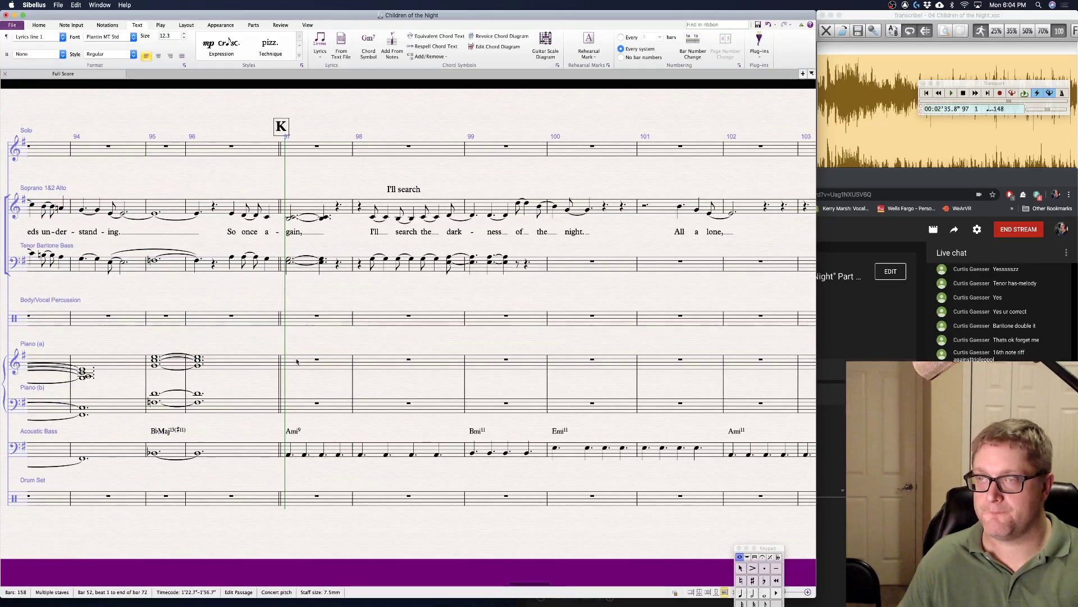
pyautogui.keyDown('alt'); pyautogui.click(298, 361); pyautogui.keyUp('alt')
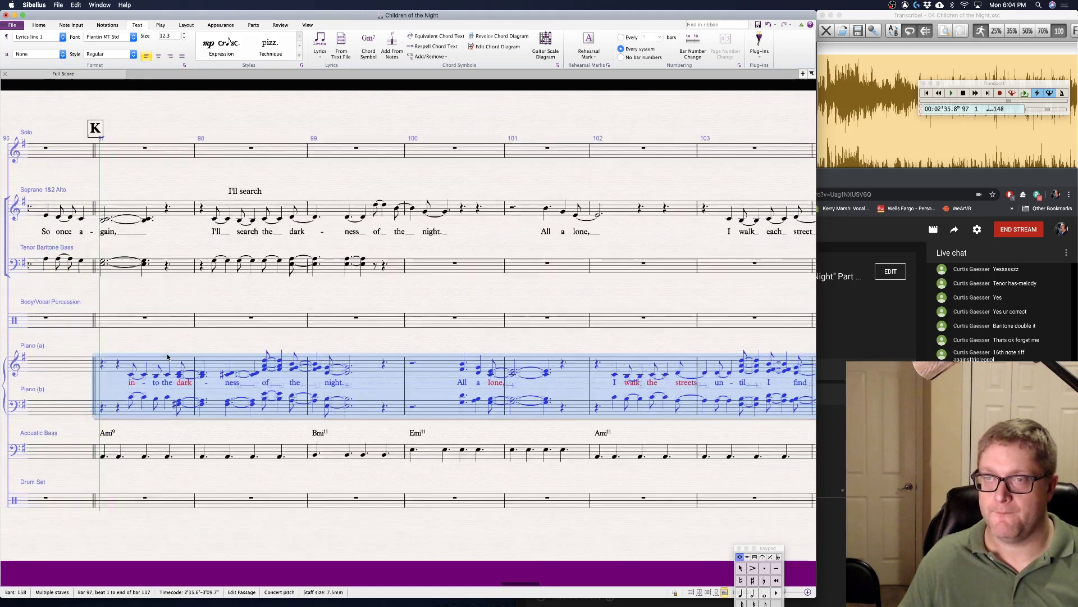
# - Paste the copied vocal passage into both Piano staves again from bar 98, and clear bar 97 in those staves
pyautogui.hscroll(-4, 224, 354)
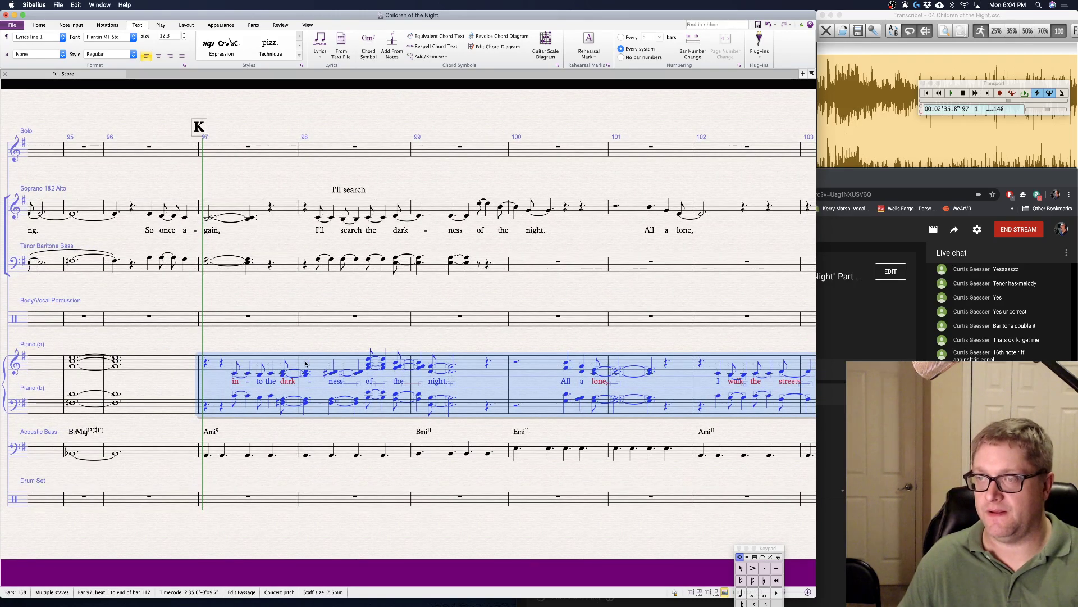
pyautogui.keyDown('alt'); pyautogui.click(304, 360); pyautogui.keyUp('alt')
pyautogui.hscroll(-5, 224, 362)
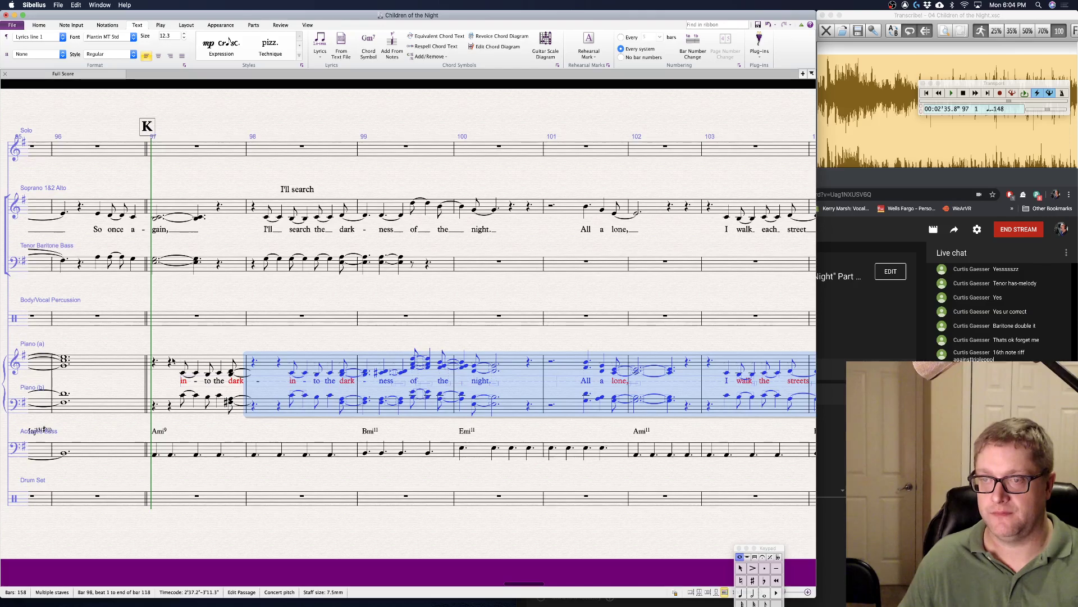
pyautogui.click(185, 364)
pyautogui.keyDown('shift'); pyautogui.click(187, 397); pyautogui.keyUp('shift')
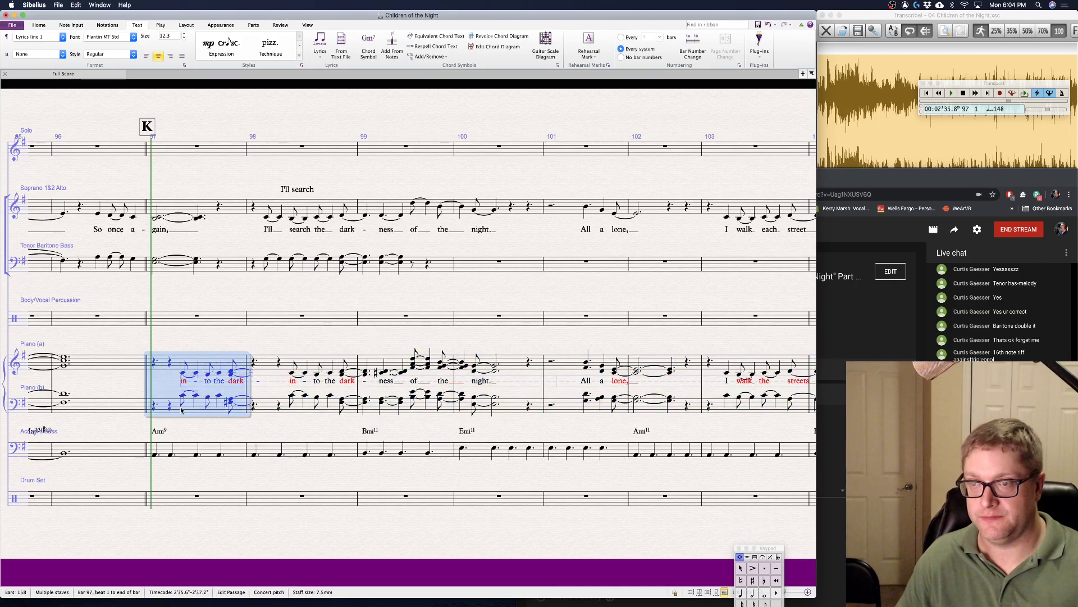
pyautogui.press('Delete')
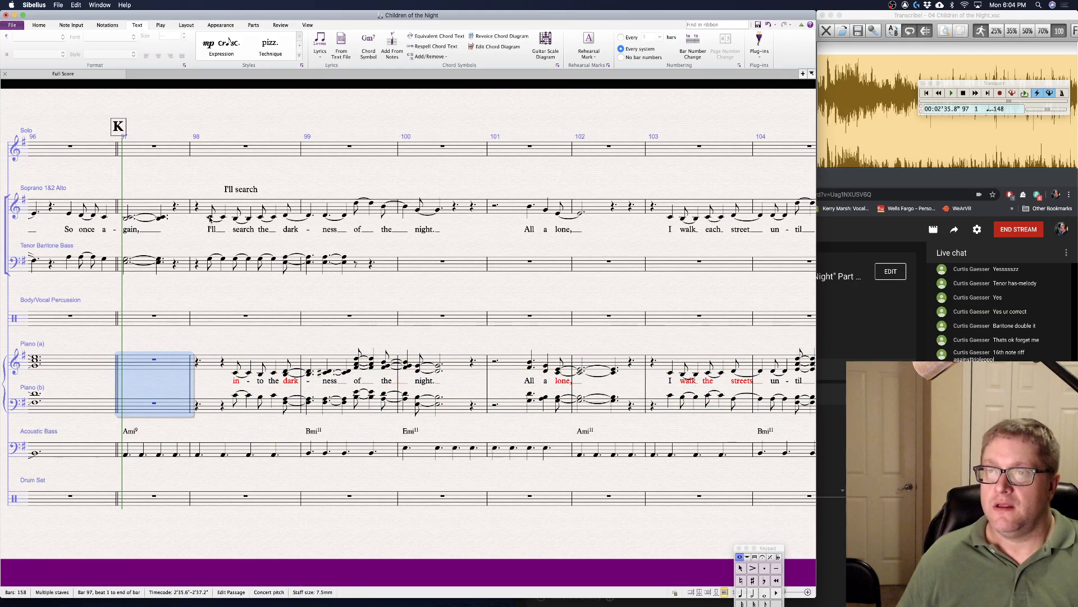
# - Rewrite the Tenor Baritone Bass line in bar 98 from beat 1.67 to beat 4 as C4, C4, B3, B3, C4, C4
pyautogui.click(210, 260)
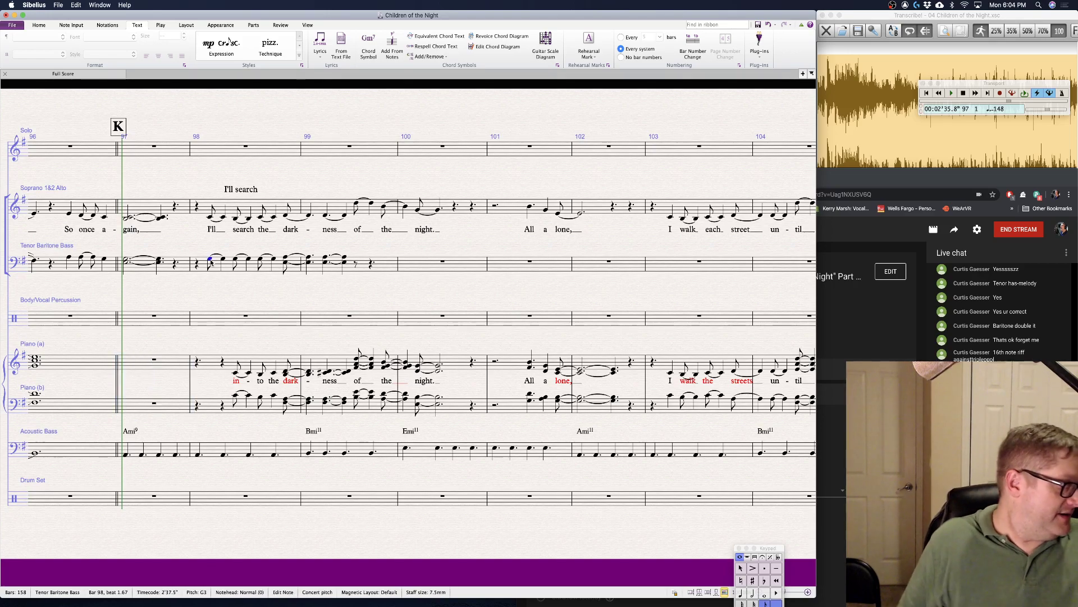
pyautogui.press('n')
pyautogui.press('c')
pyautogui.press('c')
pyautogui.press('b')
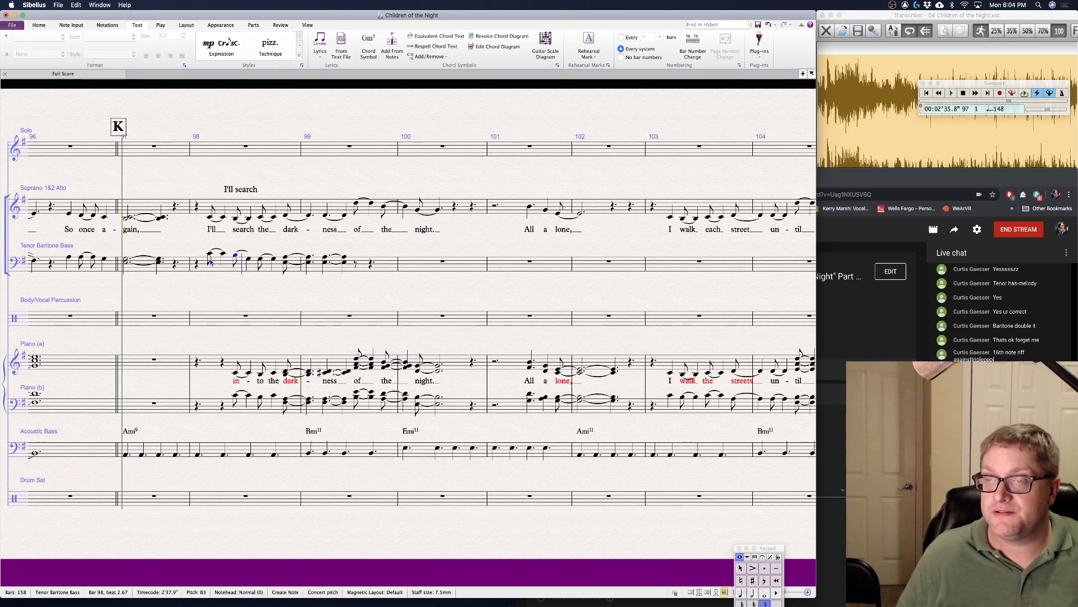
pyautogui.press('4')
pyautogui.press('b')
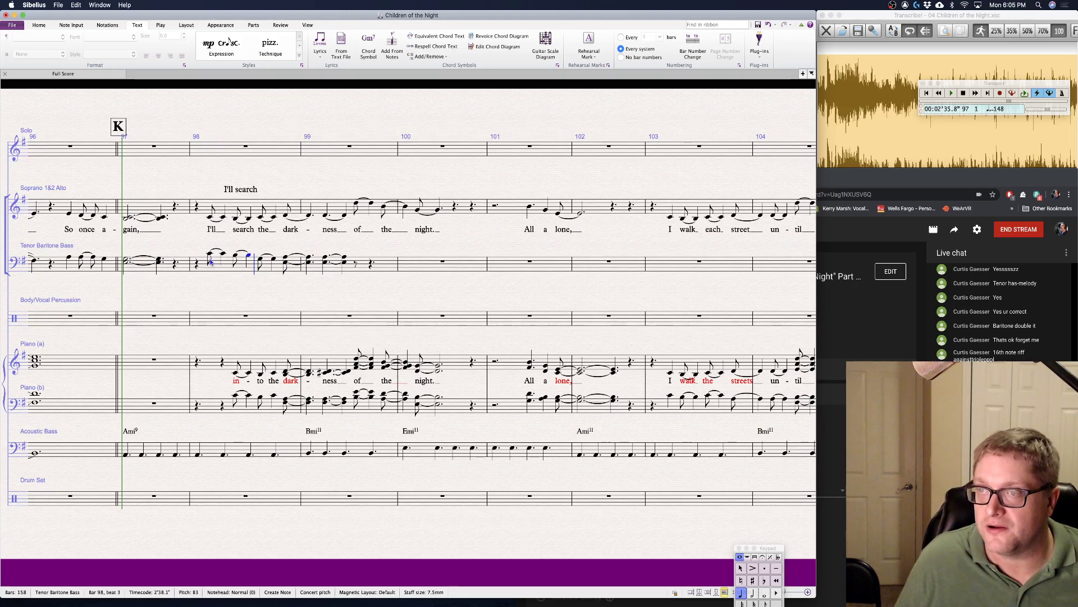
pyautogui.press('c')
pyautogui.press('c')
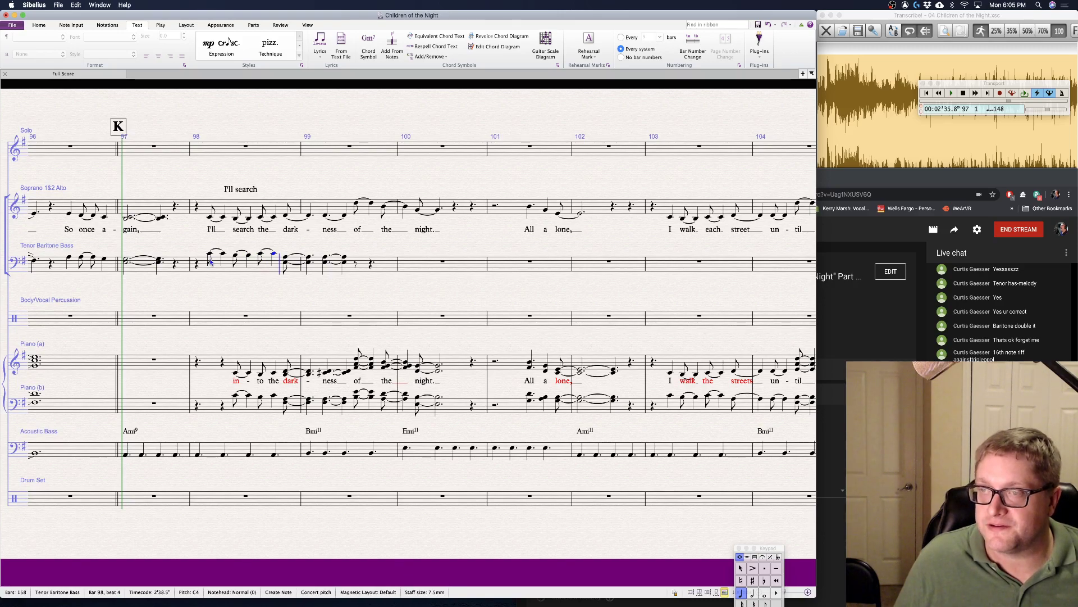
# - Enter F#3–A3 chords in Tenor Baritone Bass on bar 98 beat 4.67 and bar 99 beats 1, 2 and 3
pyautogui.press('f')
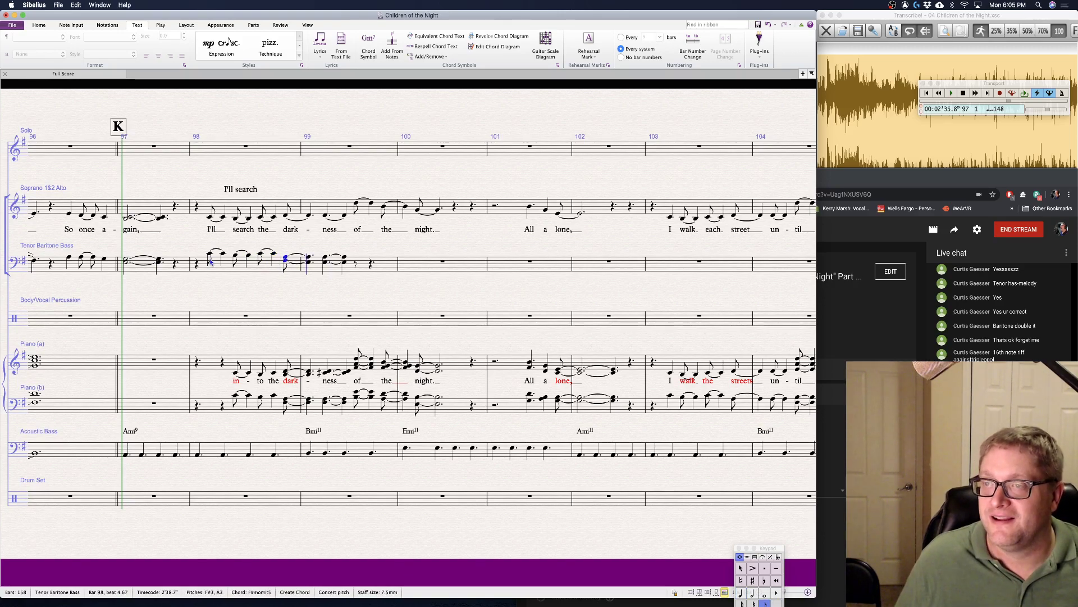
pyautogui.press('3')
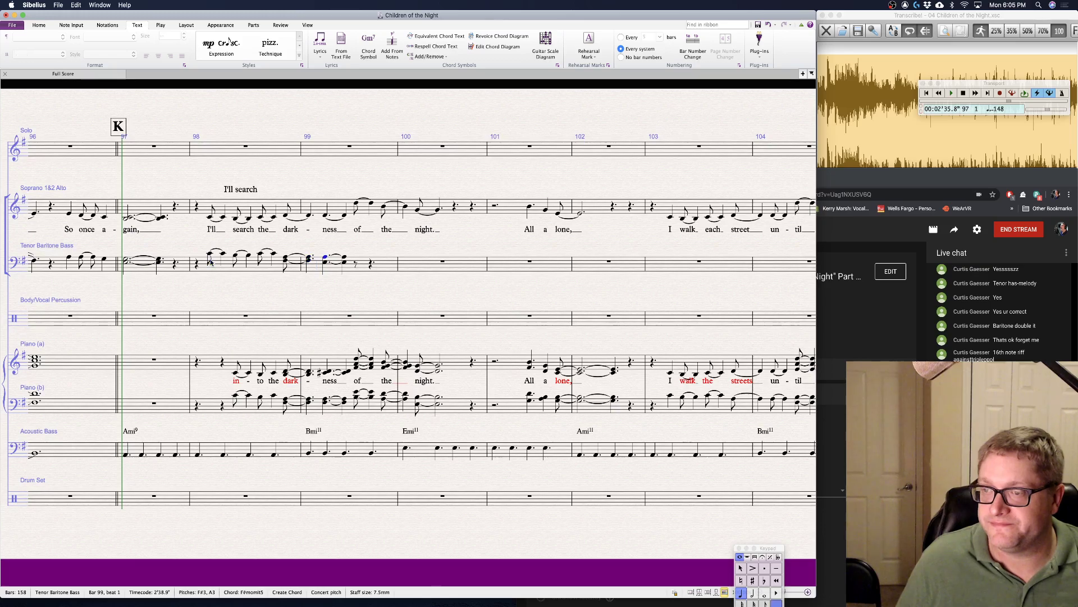
pyautogui.press('r')
pyautogui.press('r')
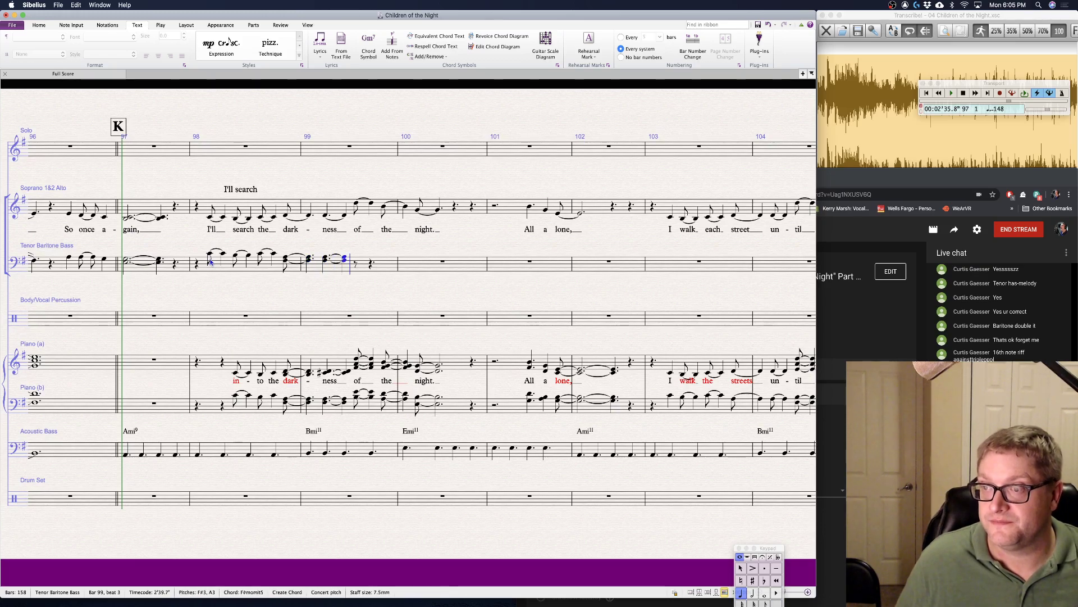
pyautogui.press('Escape')
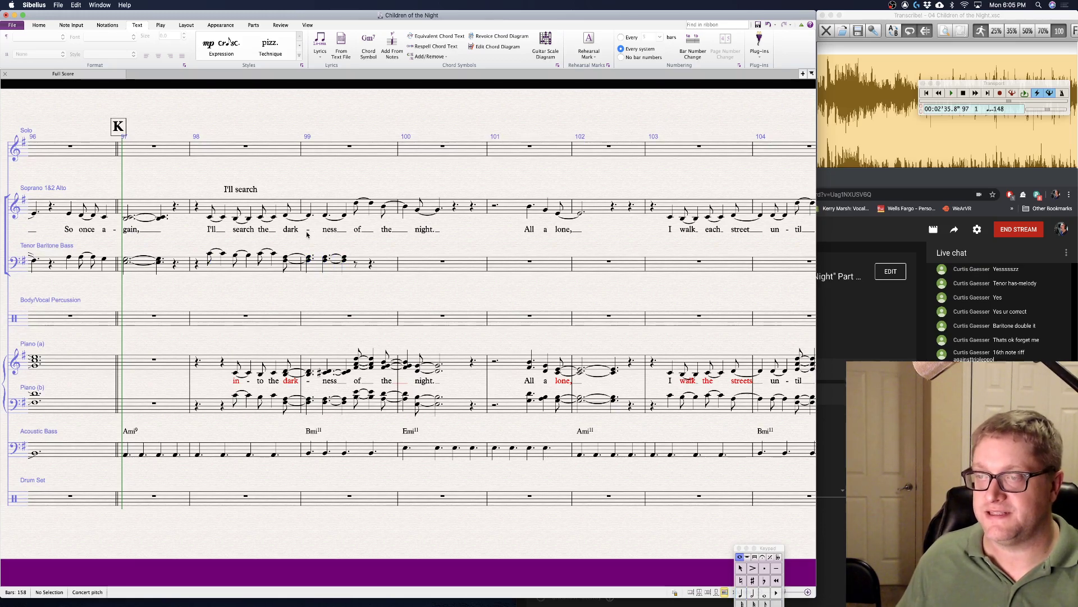
# - Add harmony notes to the Soprano 1&2 Alto melody from bar 98 beat 4.67 into the first beats of bar 99
pyautogui.click(285, 218)
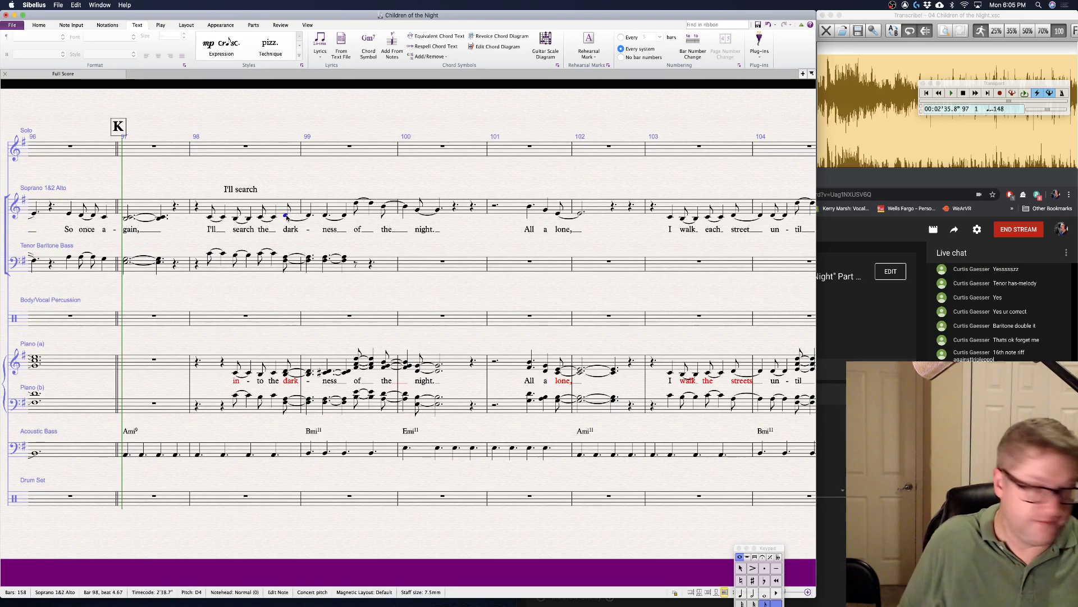
pyautogui.press('Right')
pyautogui.press('Right')
pyautogui.press('Right')
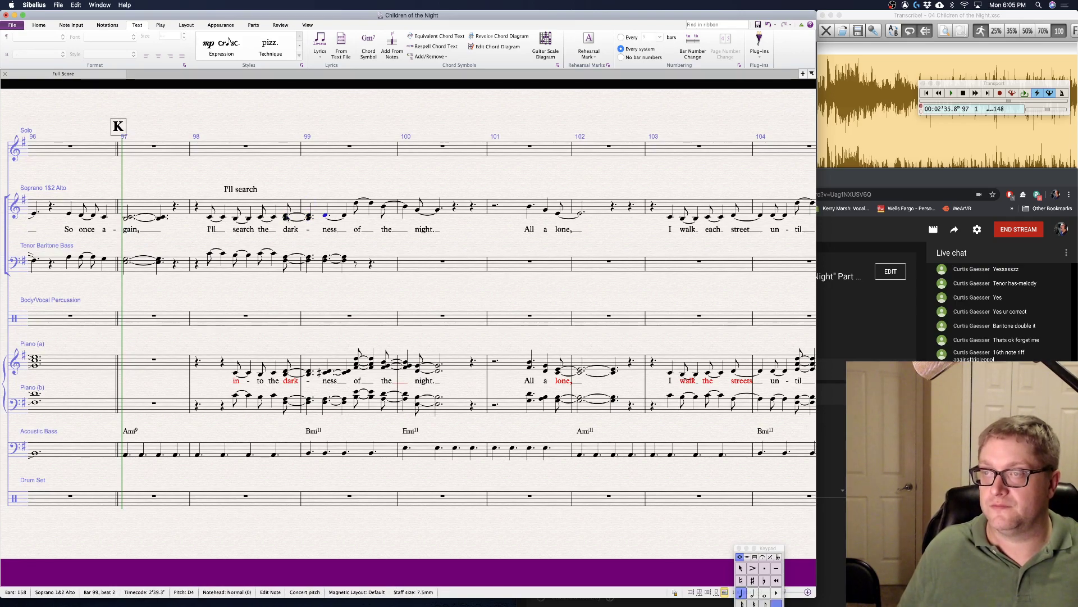
pyautogui.press('Escape')
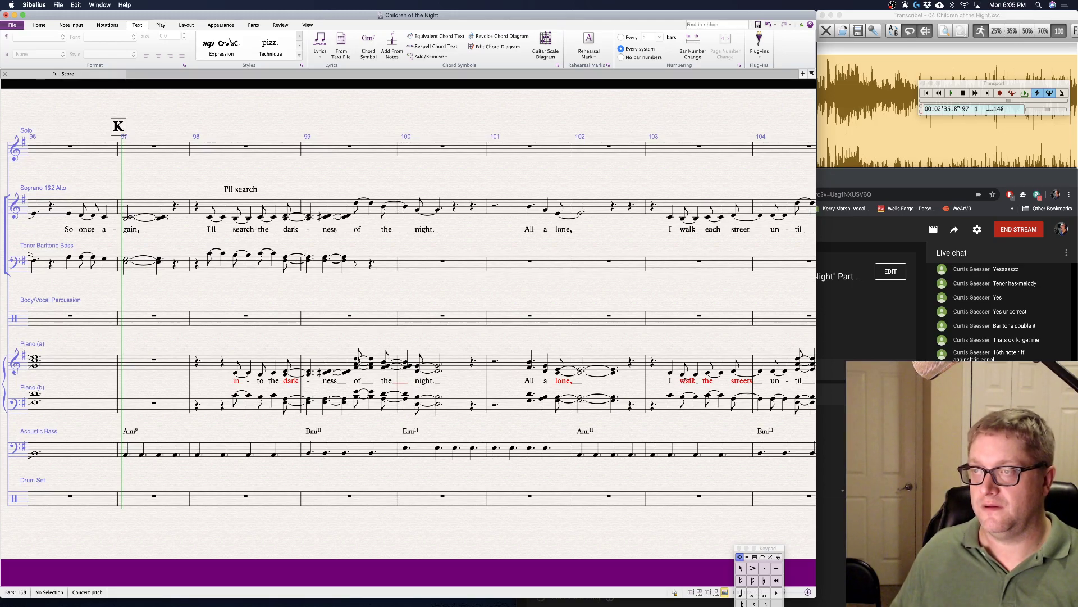
# - Copy the Piano staves' passage from bar 99 beat 3.67 to the end of bar 107 into the two vocal staves at the same position
pyautogui.click(356, 358)
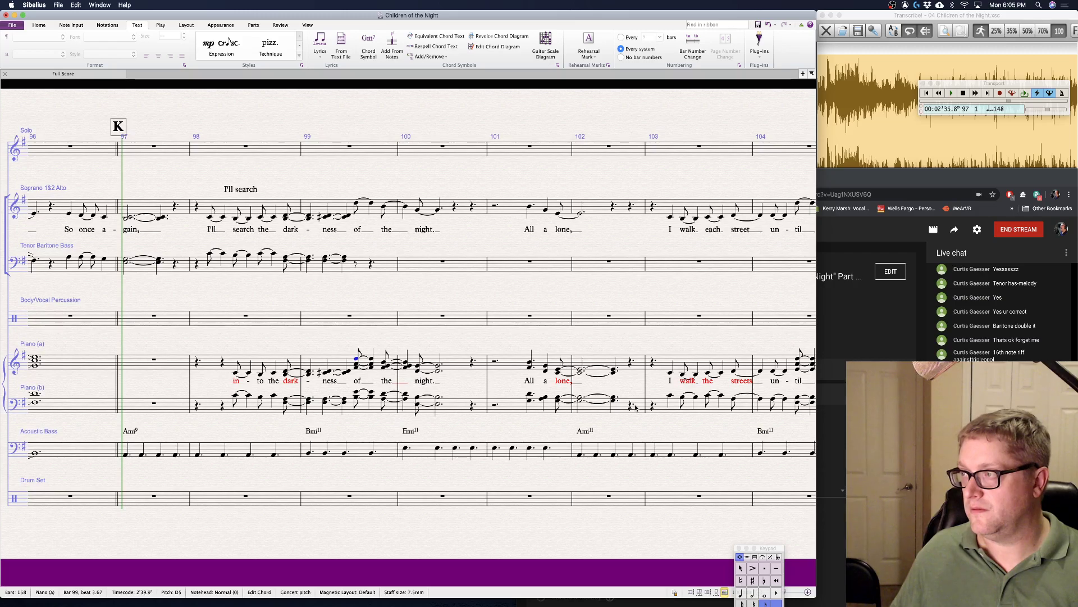
pyautogui.hscroll(5, 635, 408)
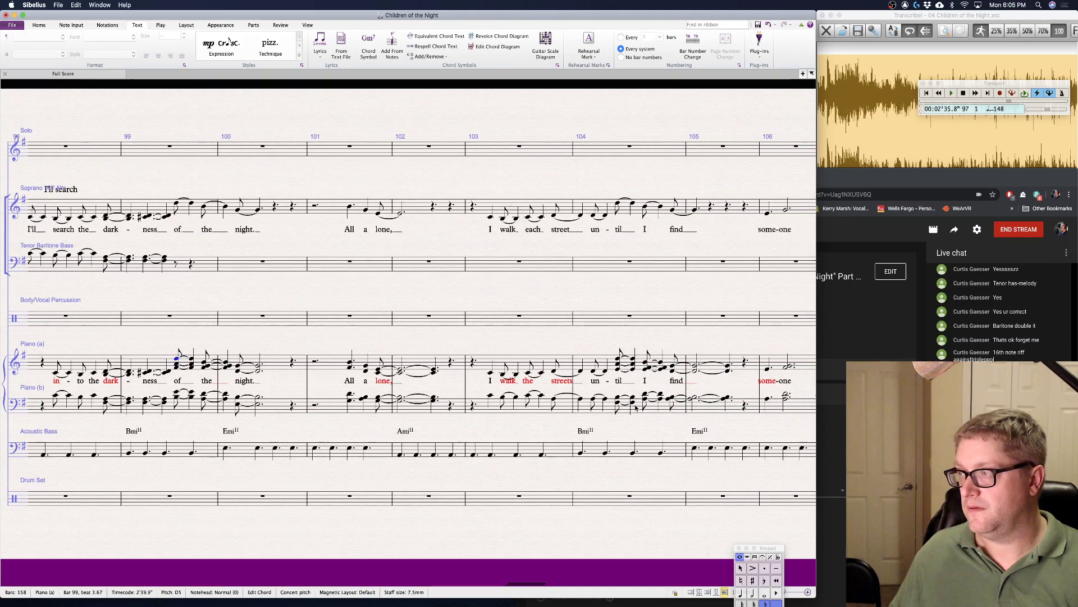
pyautogui.hscroll(1, 635, 408)
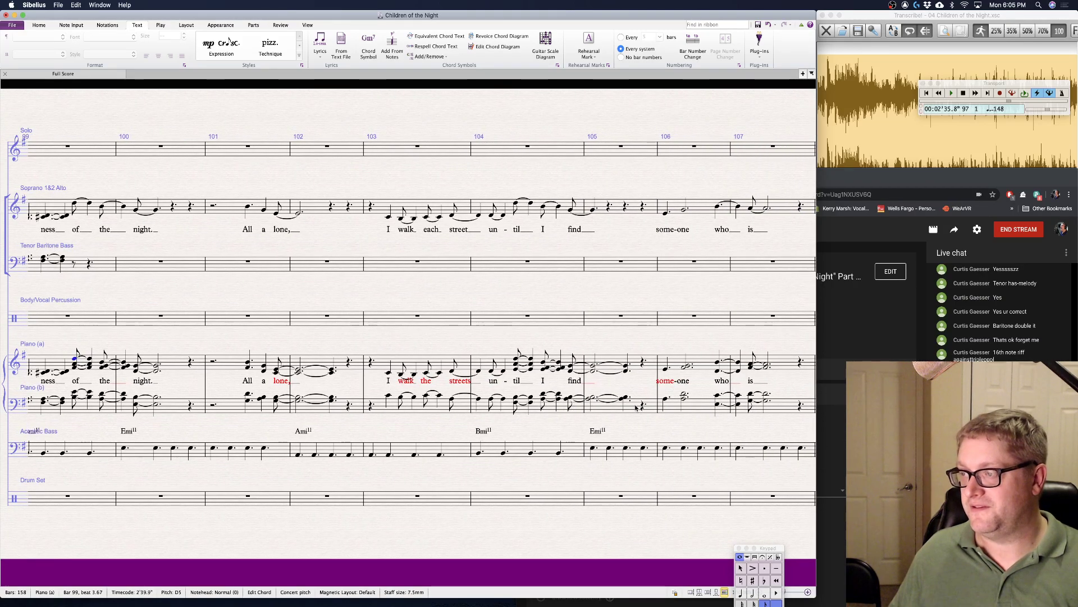
pyautogui.hscroll(5, 637, 407)
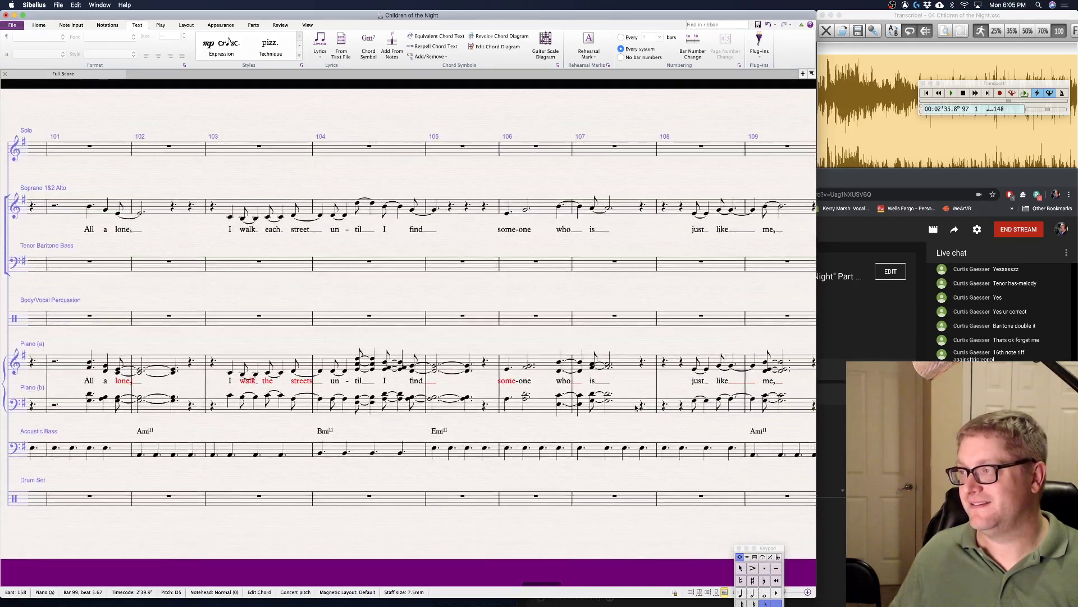
pyautogui.hscroll(5, 635, 408)
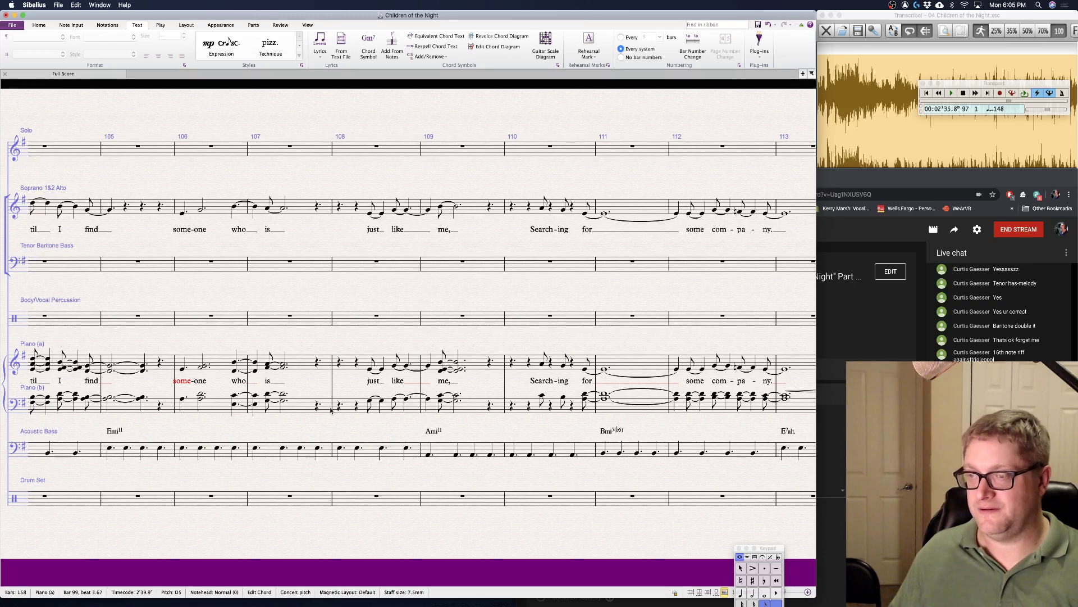
pyautogui.moveTo(331, 411); pyautogui.dragTo(278, 393)
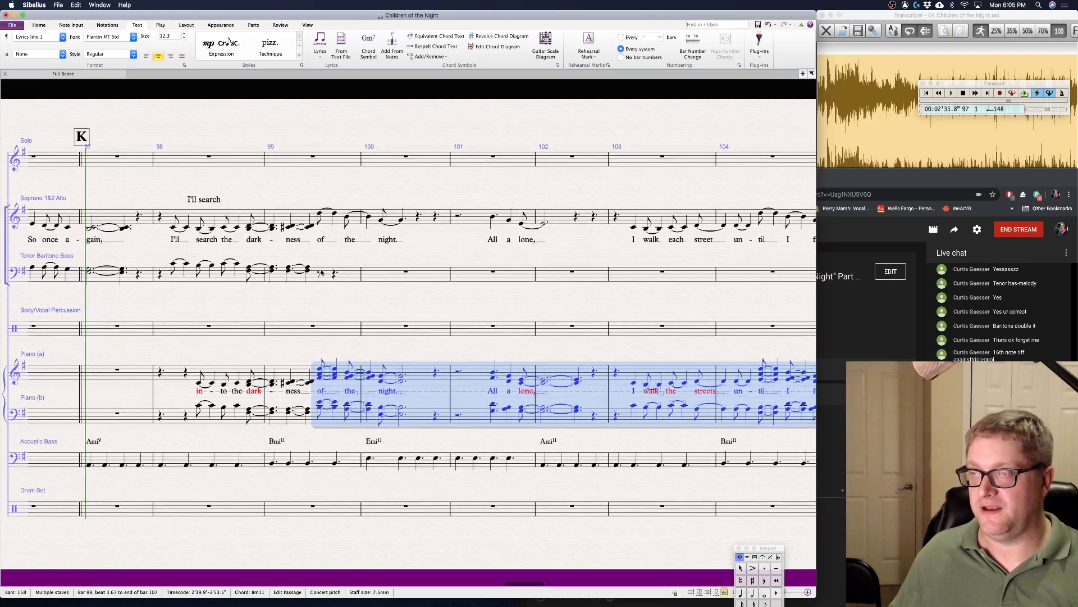
pyautogui.keyDown('alt'); pyautogui.click(320, 214); pyautogui.keyUp('alt')
pyautogui.moveTo(14, 212); pyautogui.dragTo(240, 307)
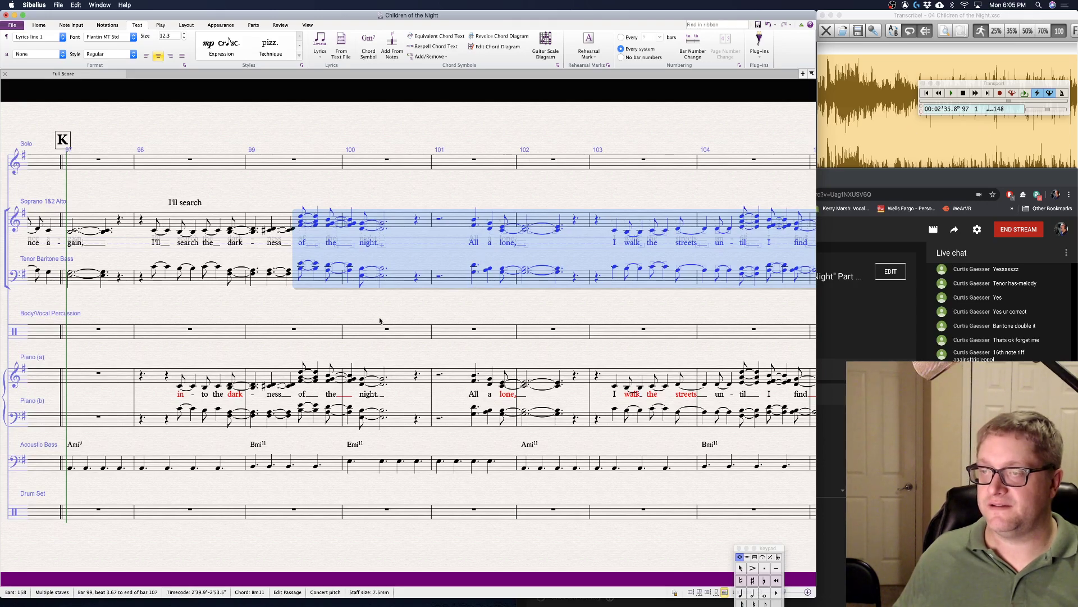
# - Clear the music and lyrics from both Piano staves in bars 98 to 107
pyautogui.click(153, 382)
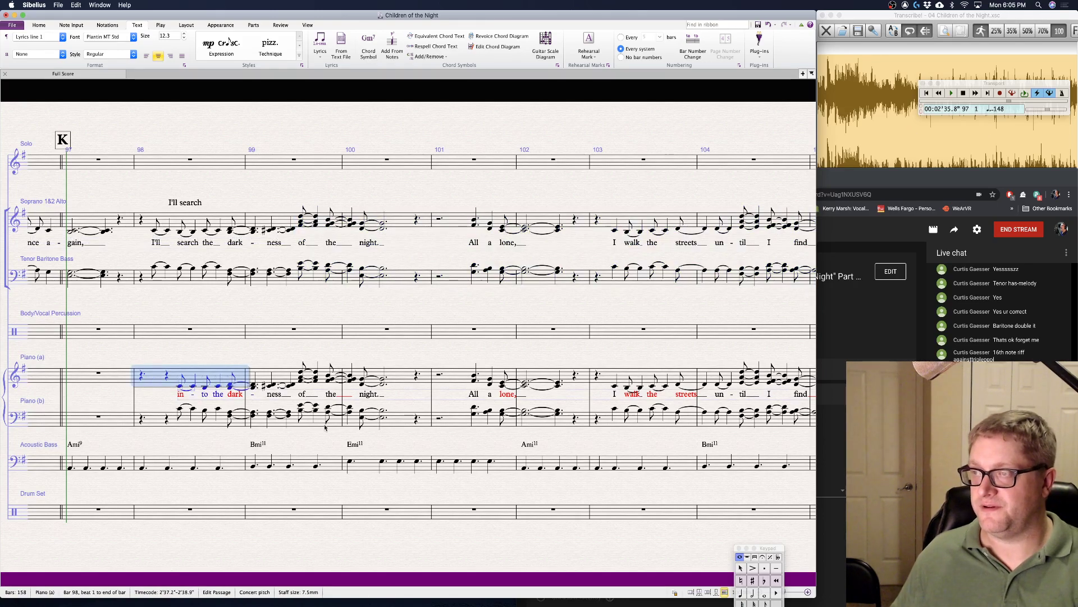
pyautogui.hscroll(5, 326, 426)
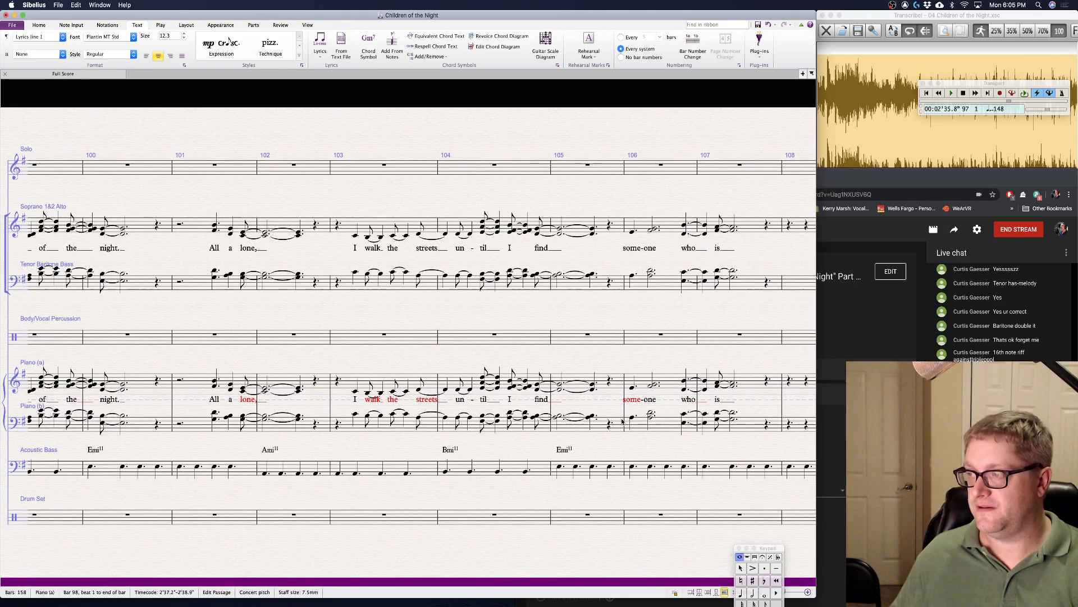
pyautogui.hscroll(5, 801, 411)
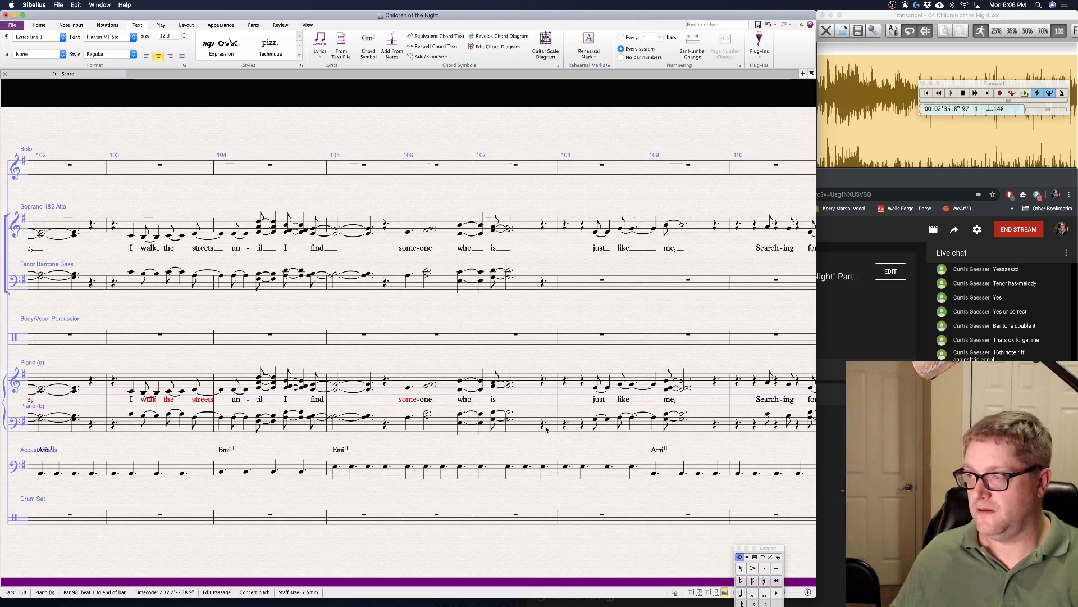
pyautogui.keyDown('shift'); pyautogui.click(549, 430); pyautogui.keyUp('shift')
pyautogui.press('Delete')
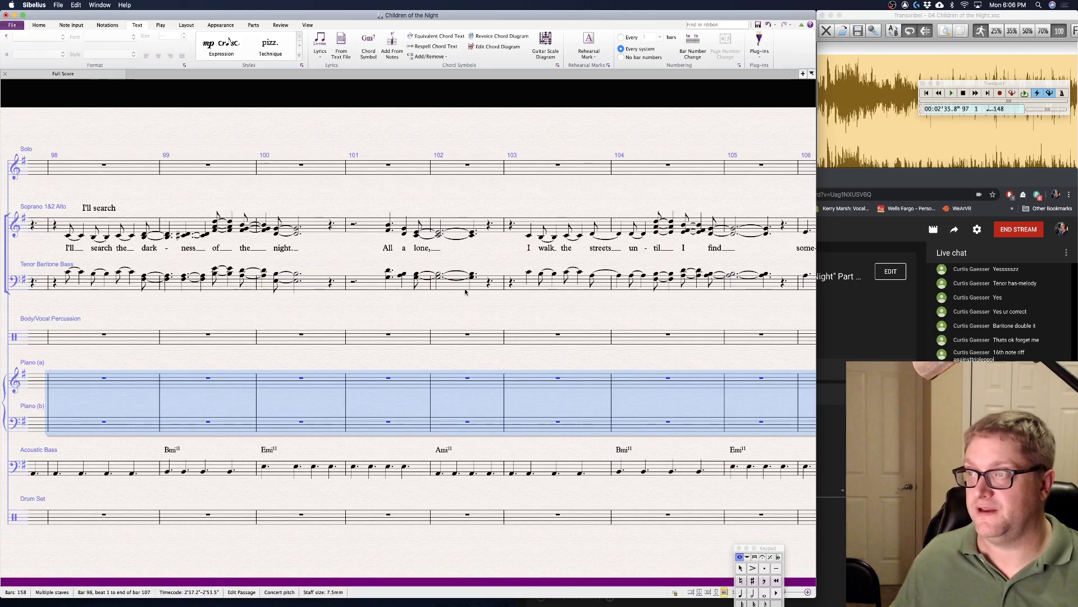
# - Change the Soprano 1&2 Alto lyrics in bar 103 from "the streets" to "each street"
pyautogui.doubleClick(569, 250)
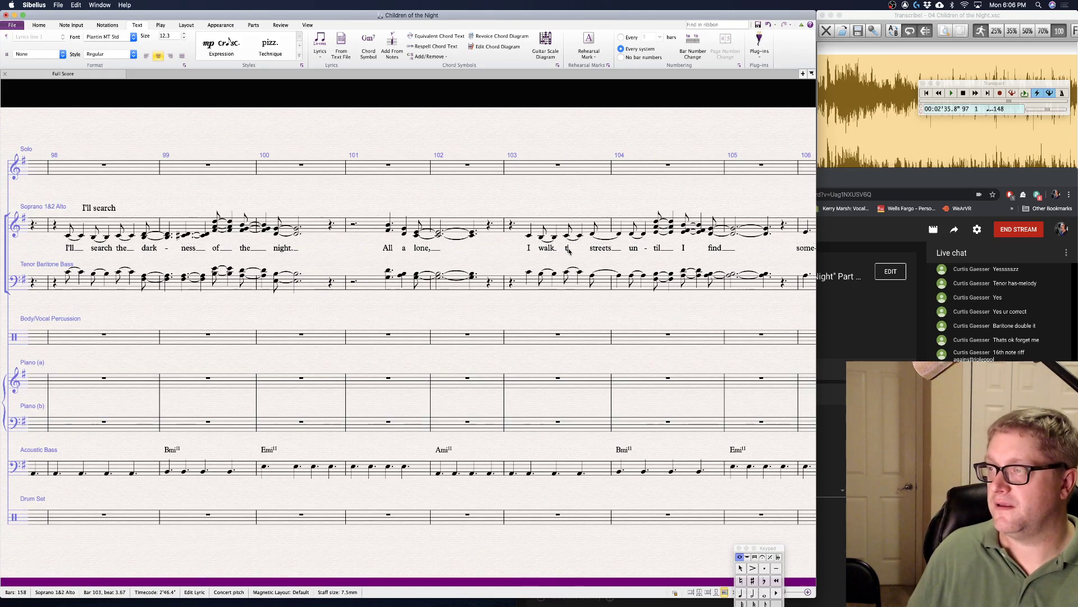
pyautogui.write('each')
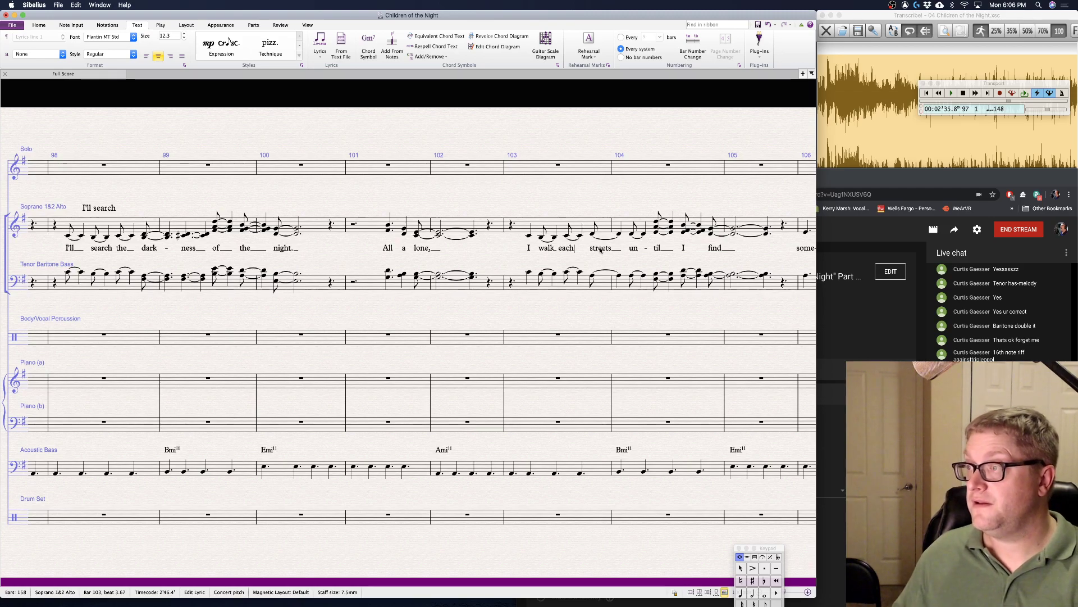
pyautogui.press('space')
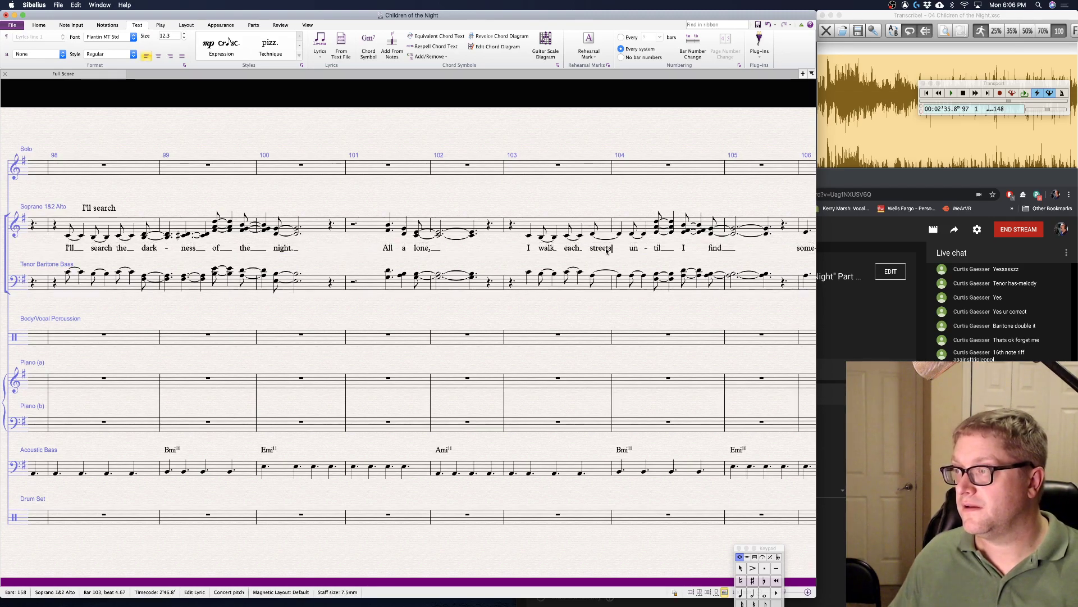
pyautogui.press('BackSpace')
pyautogui.press('space')
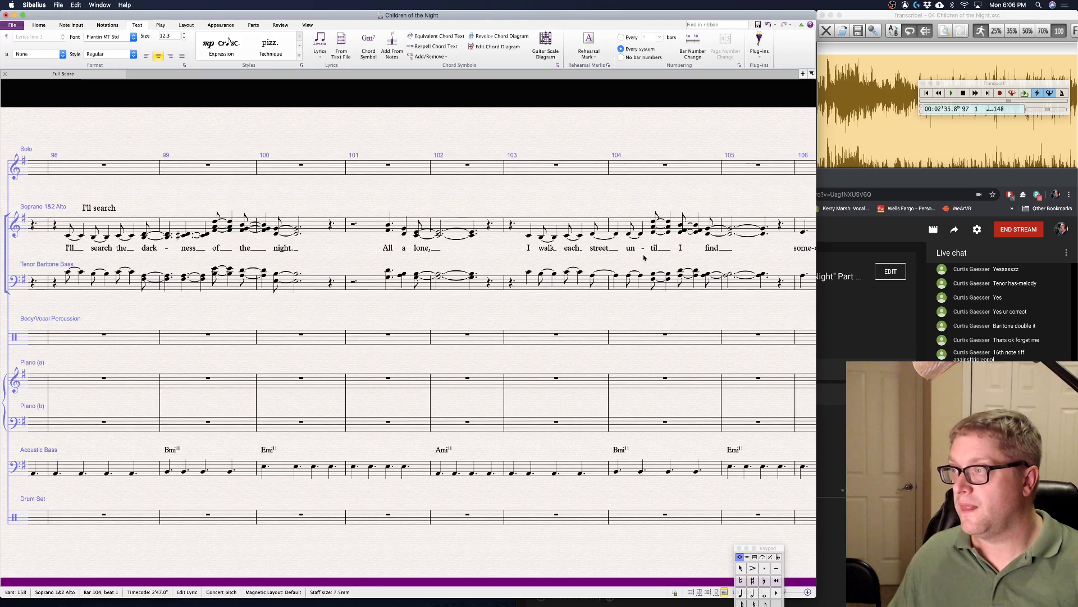
pyautogui.press('Escape')
# - Examine the vocal and Piano staves from bar 104 through bar 116 to compare the remaining passage of the section
pyautogui.hscroll(5, 655, 260)
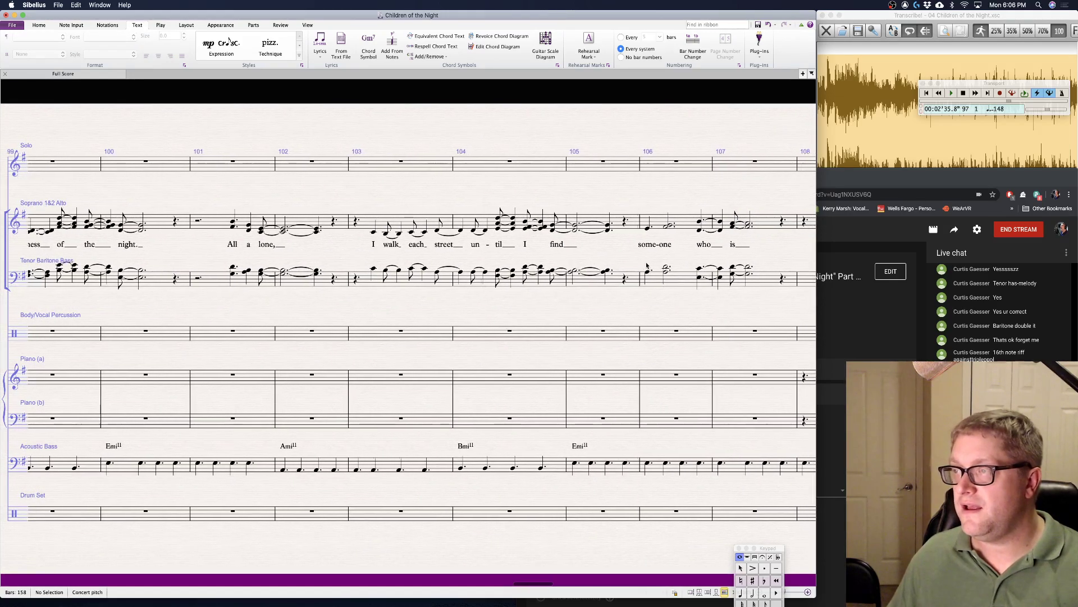
pyautogui.hscroll(4, 647, 265)
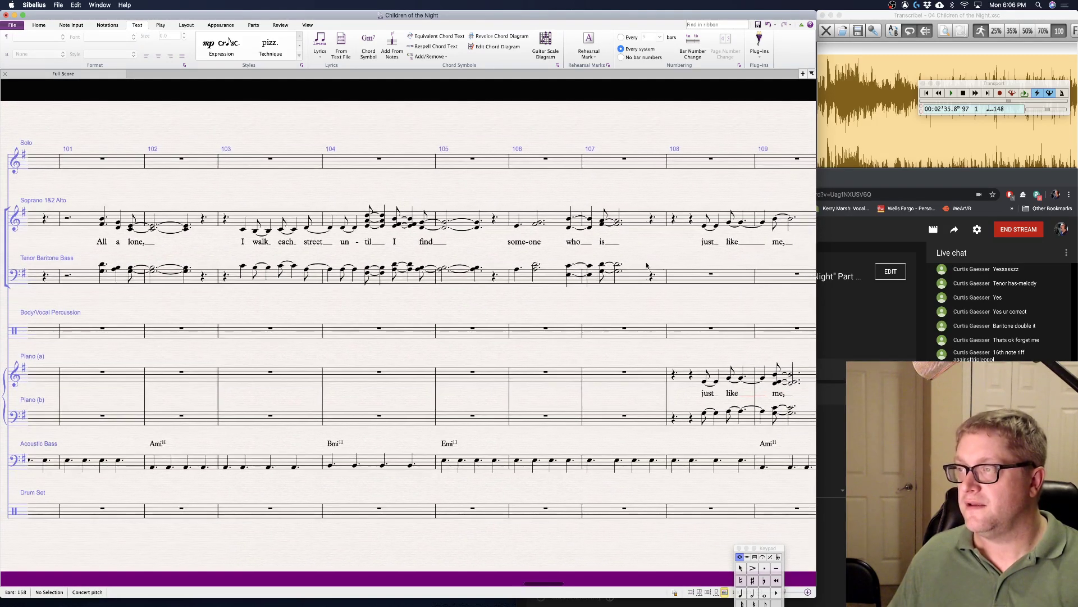
pyautogui.hscroll(3, 646, 266)
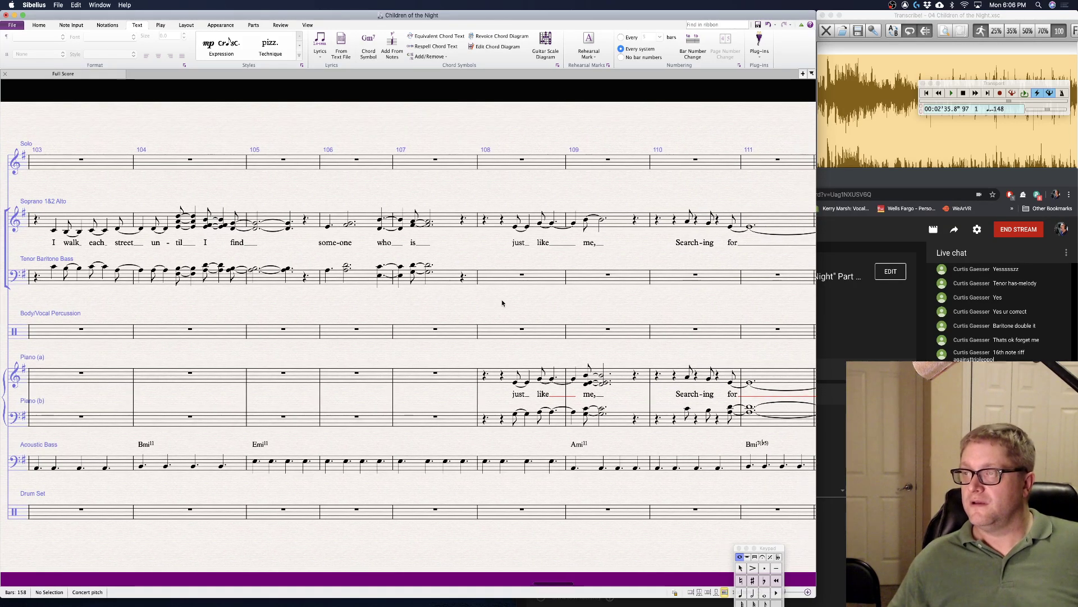
pyautogui.hscroll(3, 501, 299)
pyautogui.click(417, 284)
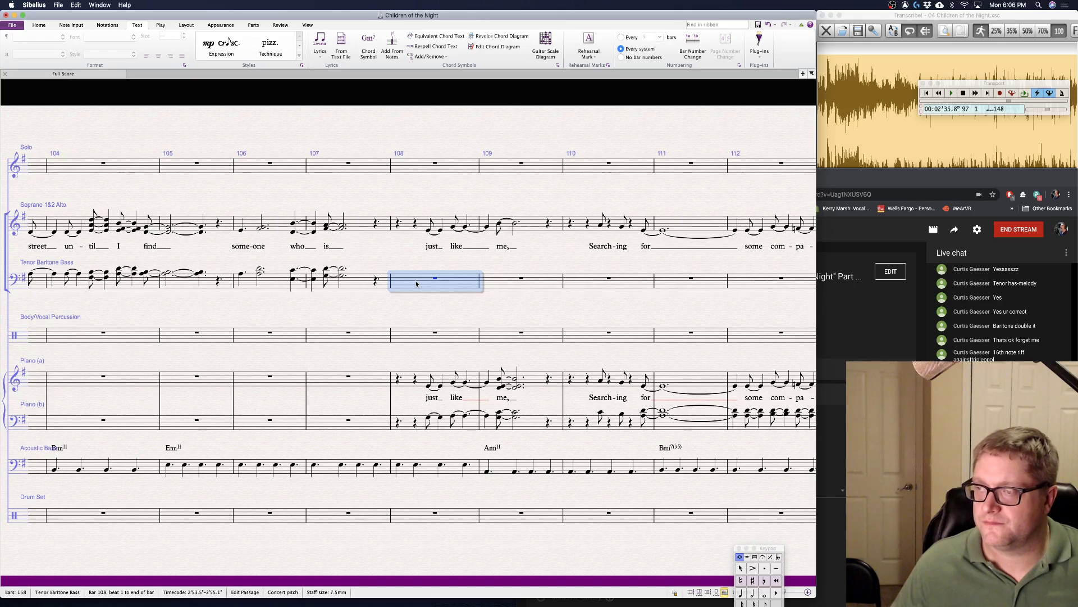
pyautogui.press('Escape')
pyautogui.hscroll(10, 422, 270)
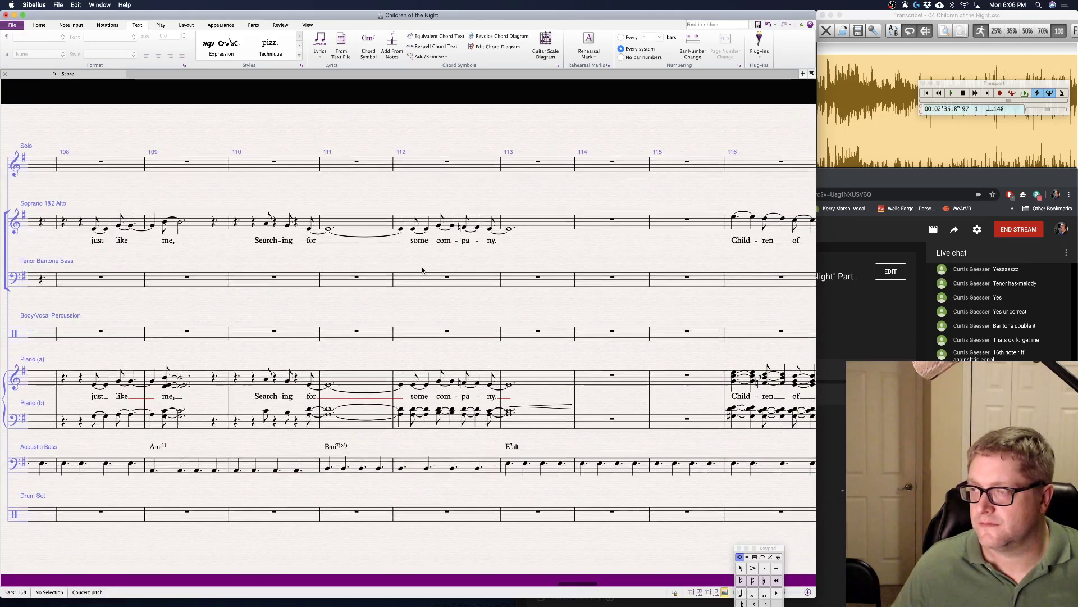
pyautogui.hscroll(-2, 422, 270)
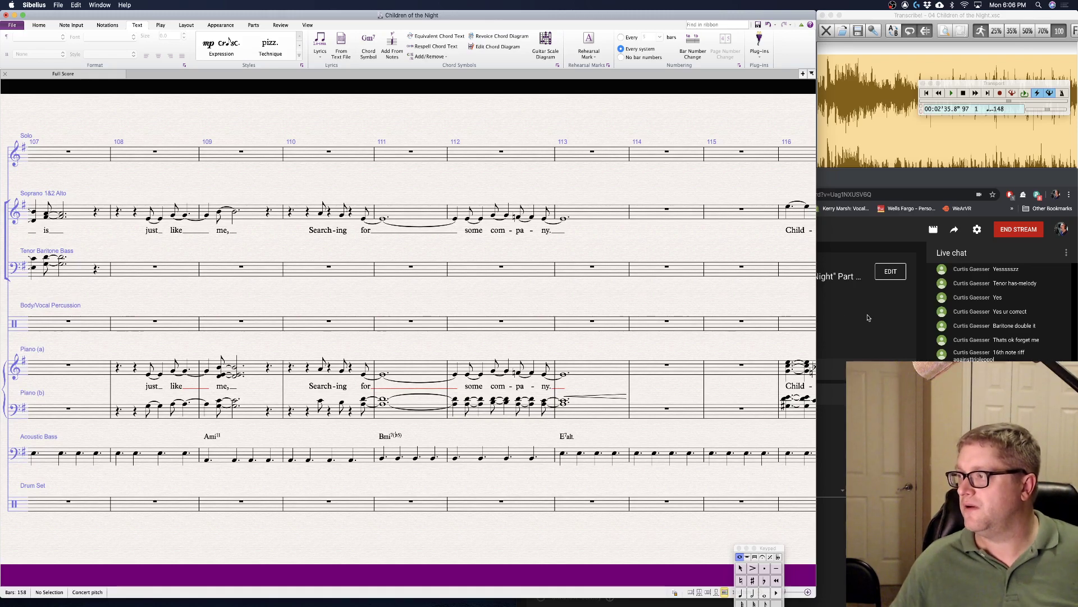
pyautogui.press('super+Tab')
pyautogui.click(389, 245)
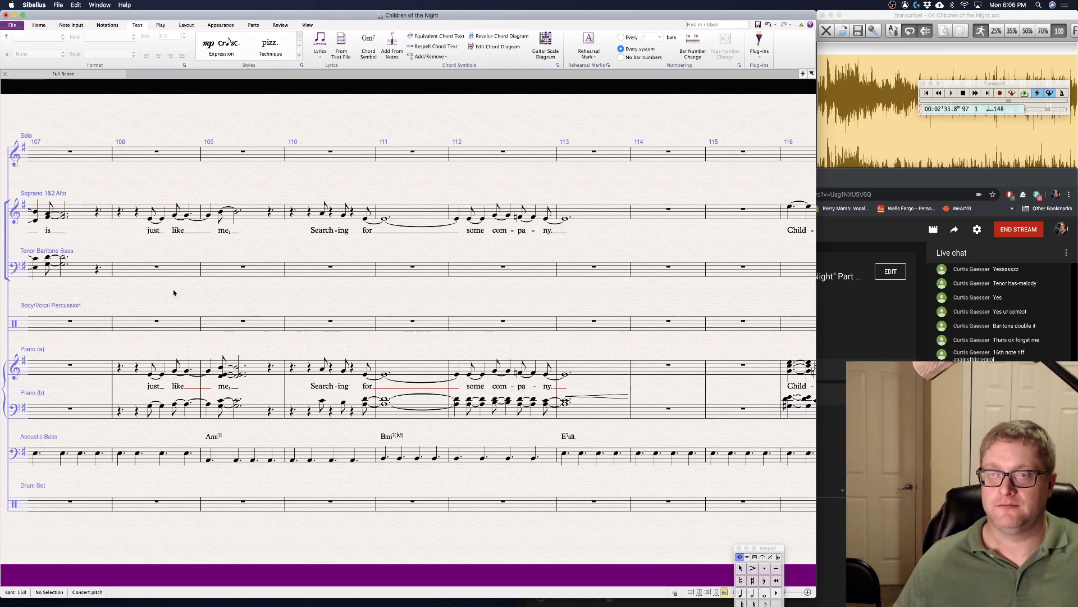
# - Rewrite the Soprano 1&2 Alto top line from bar 108 beat 2.67 to bar 109 beat 1 as D5, D5, C5, C5, C5
pyautogui.hscroll(-5, 173, 292)
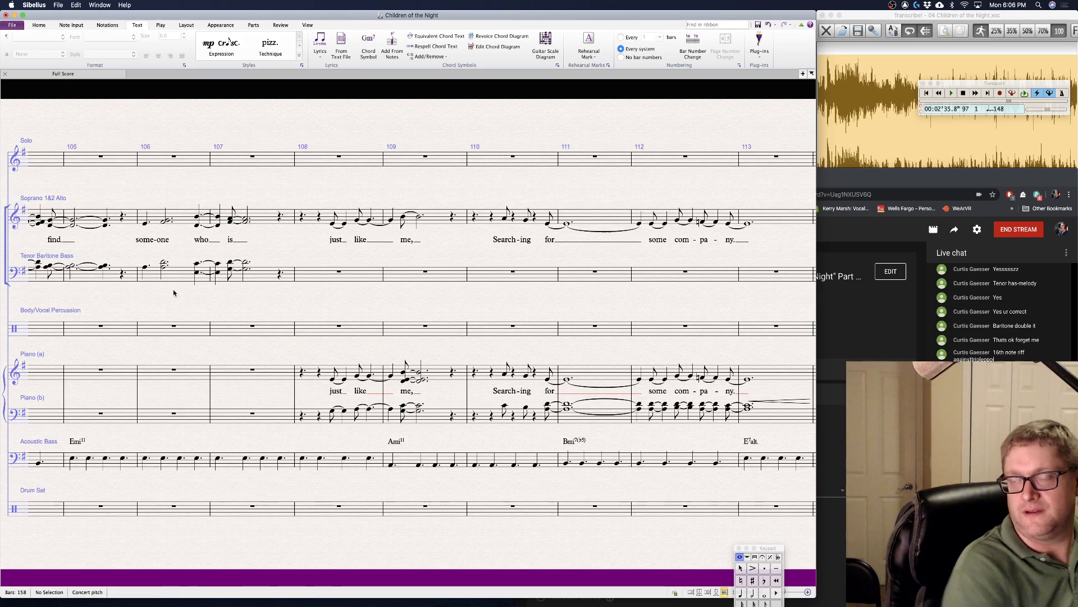
pyautogui.click(332, 224)
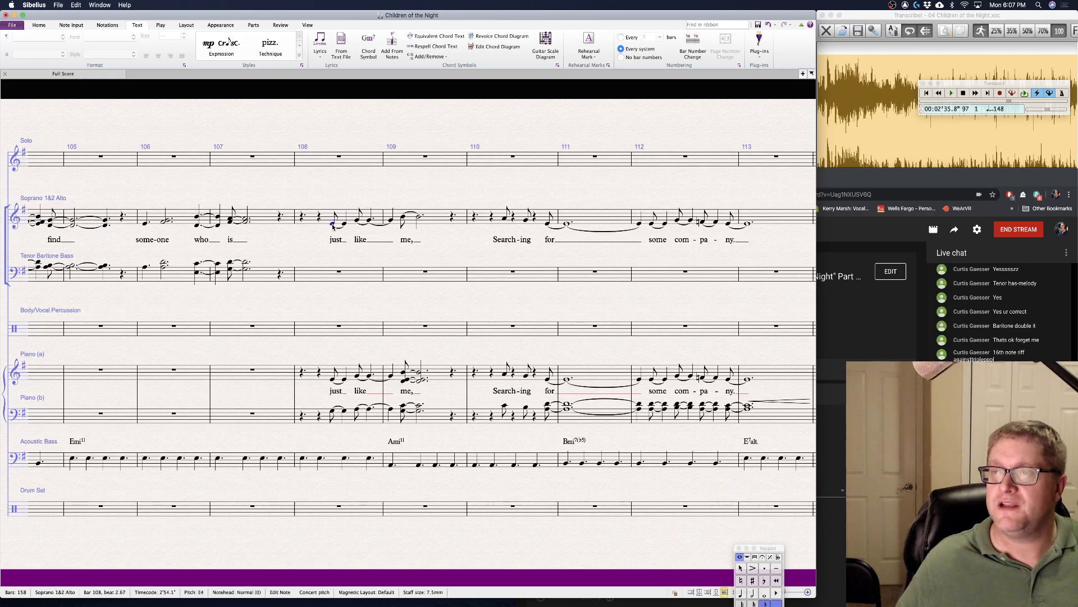
pyautogui.press('d')
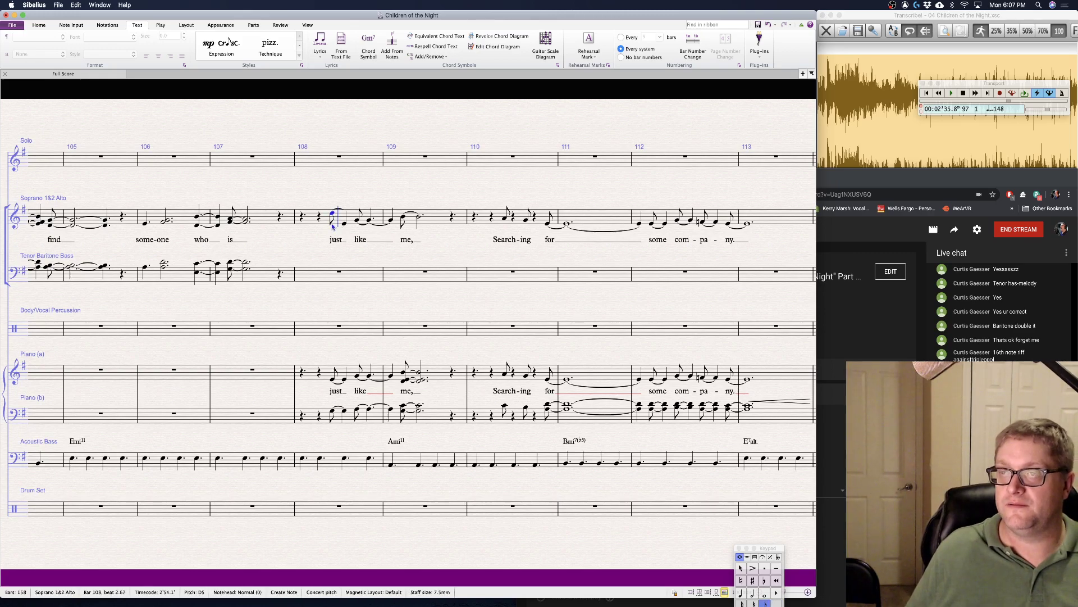
pyautogui.press('Right')
pyautogui.press('d')
pyautogui.press('Right')
pyautogui.press('c')
pyautogui.press('Right')
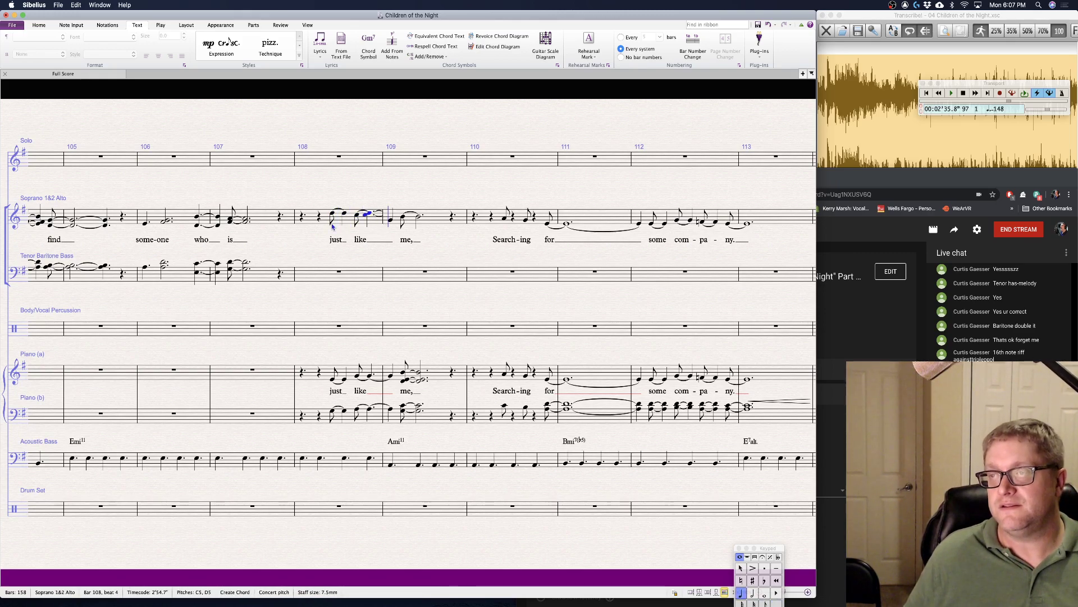
pyautogui.press('b')
pyautogui.press('Right')
pyautogui.press('b')
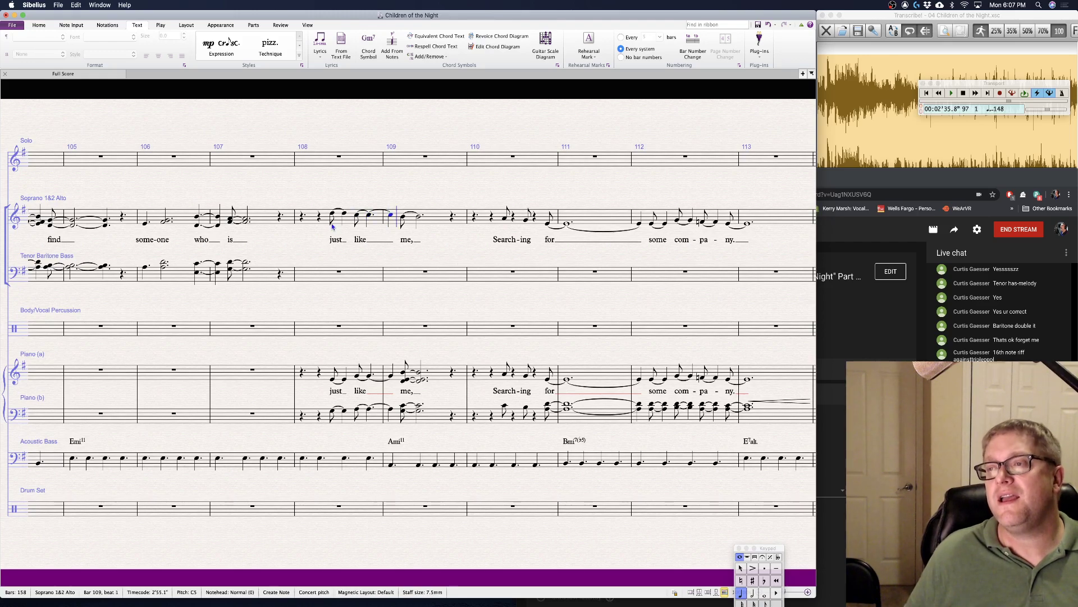
pyautogui.press('Right')
pyautogui.press('Escape')
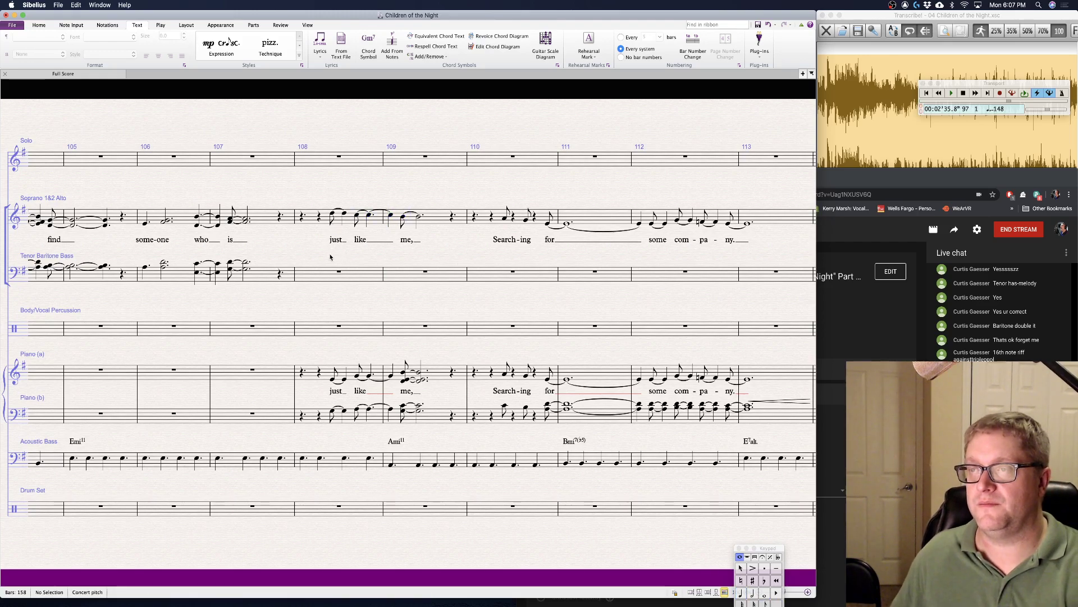
# - Add the chord symbol C2/E above the Acoustic Bass at bar 108 beat 1
pyautogui.click(302, 461)
pyautogui.hotkey('ctrl', 'k')
pyautogui.write('C')
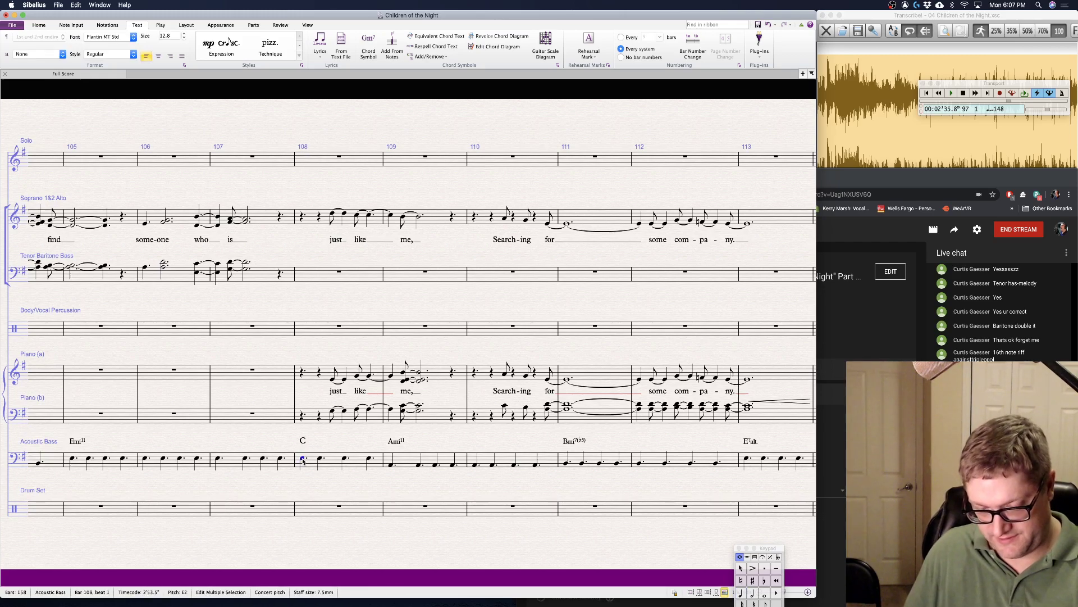
pyautogui.write('2/E')
pyautogui.press('Escape')
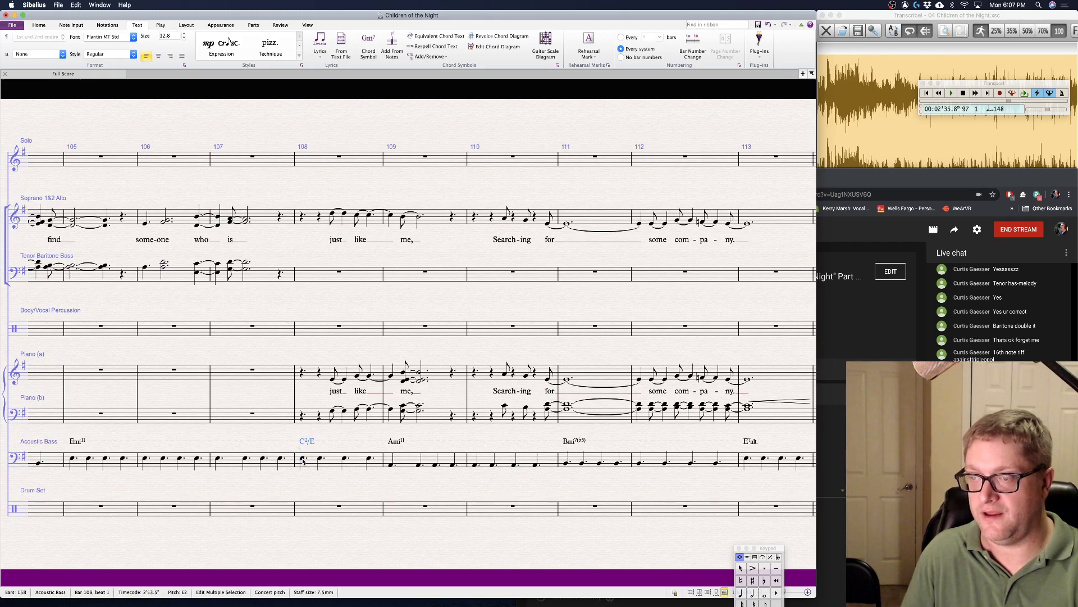
pyautogui.press('Escape')
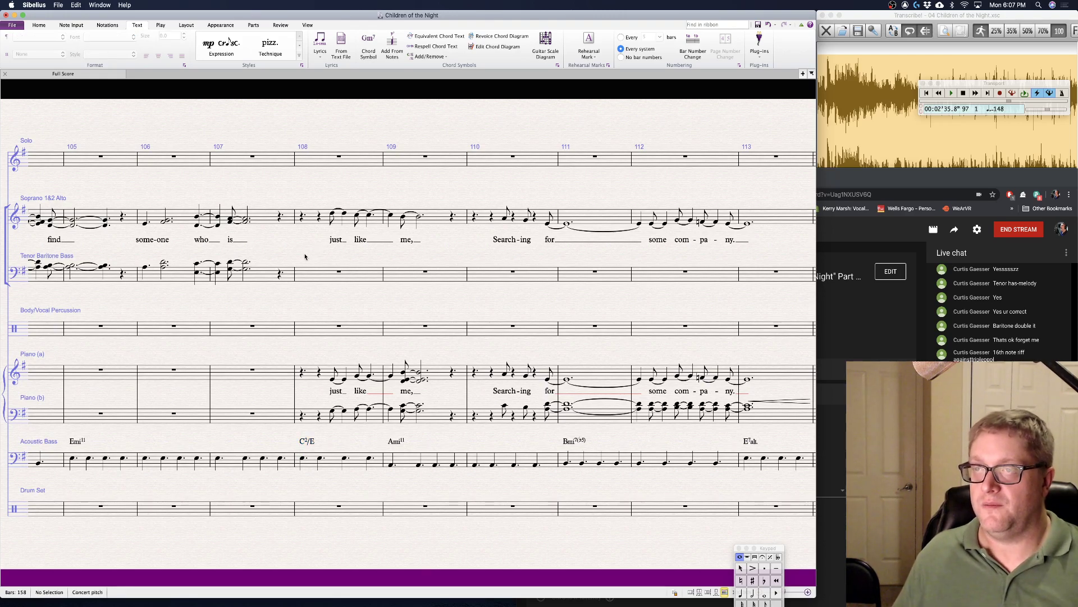
# - Clear the music and lyrics from both Piano staves in bars 108 and 109
pyautogui.click(313, 377)
pyautogui.keyDown('shift'); pyautogui.click(443, 418); pyautogui.keyUp('shift')
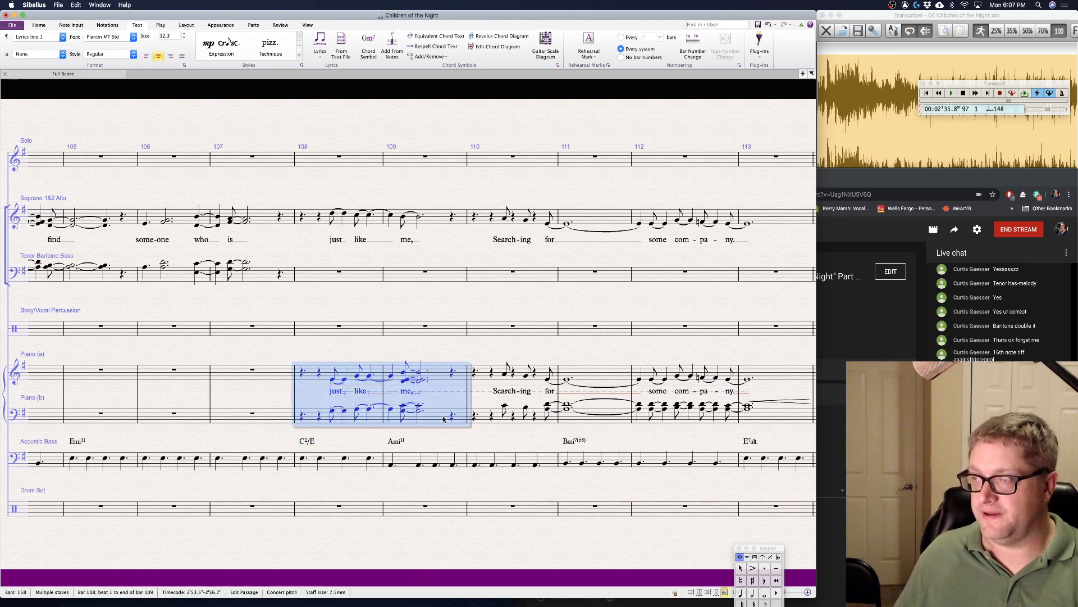
pyautogui.press('Delete')
pyautogui.press('Escape')
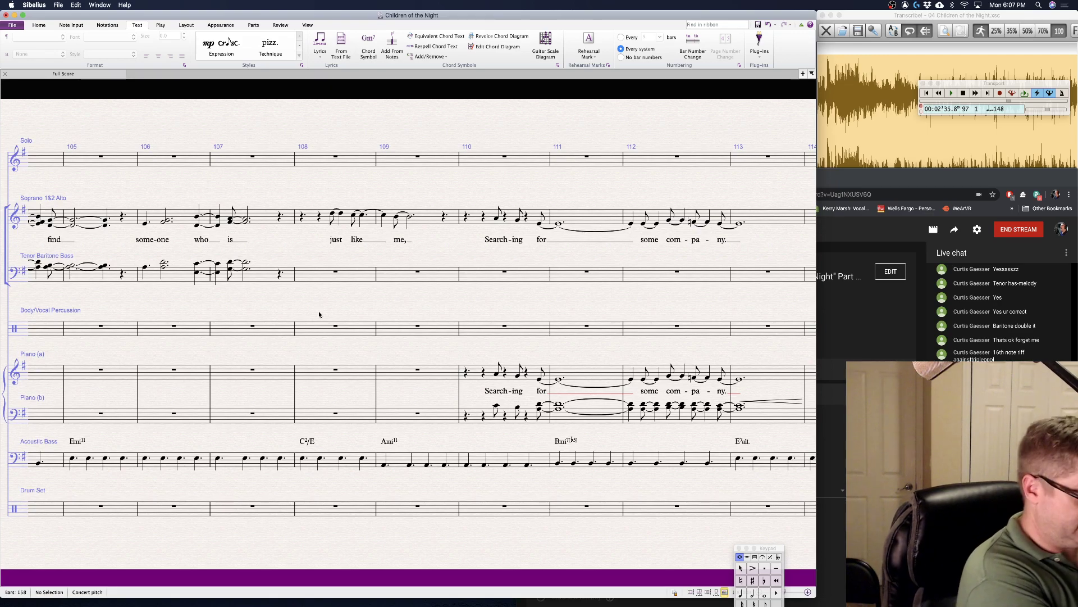
# - Add two lower harmony notes under each Soprano 1&2 Alto note from bar 108 beat 2.67 to bar 109 beat 1, ending on D4–G4–C5
pyautogui.click(333, 214)
pyautogui.hotkey('shift', '5')
pyautogui.hotkey('shift', '4')
pyautogui.press('Right')
pyautogui.hotkey('shift', '5')
pyautogui.hotkey('shift', '4')
pyautogui.press('Right')
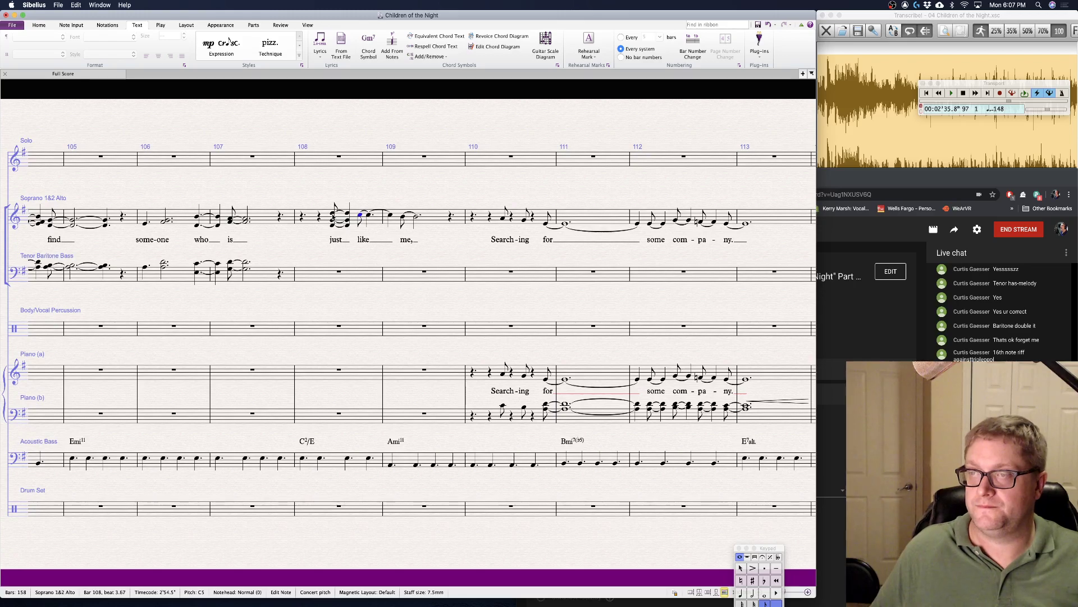
pyautogui.hotkey('shift', '4')
pyautogui.hotkey('shift', '4')
pyautogui.press('Right')
pyautogui.hotkey('shift', '5')
pyautogui.hotkey('shift', '4')
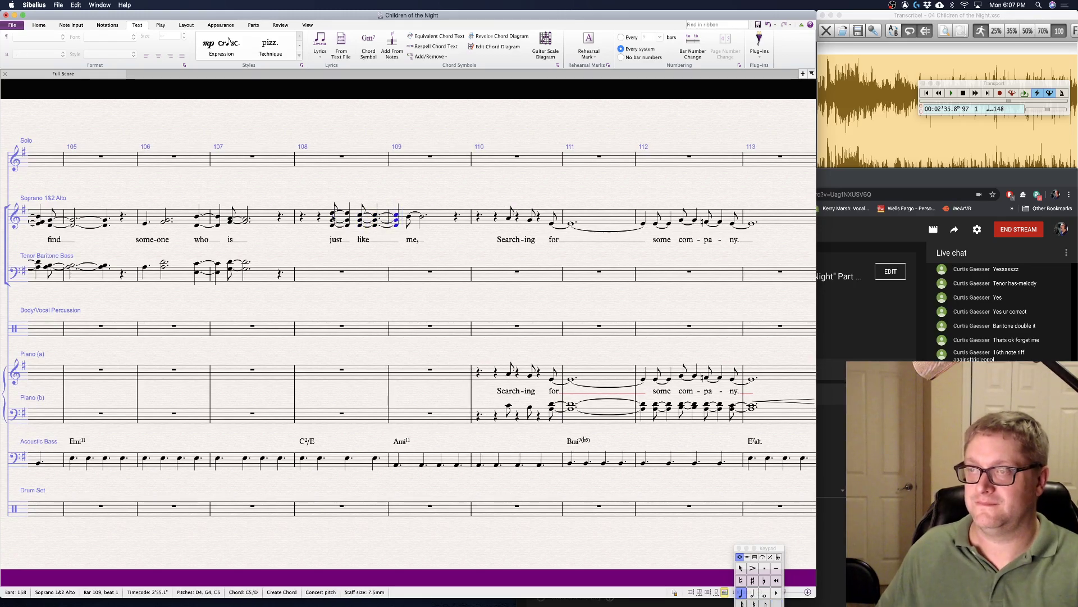
pyautogui.press('Escape')
# - Enter rests in the Tenor Baritone Bass staff from the start of bar 108 up to beat 2.67
pyautogui.click(313, 273)
pyautogui.press('4')
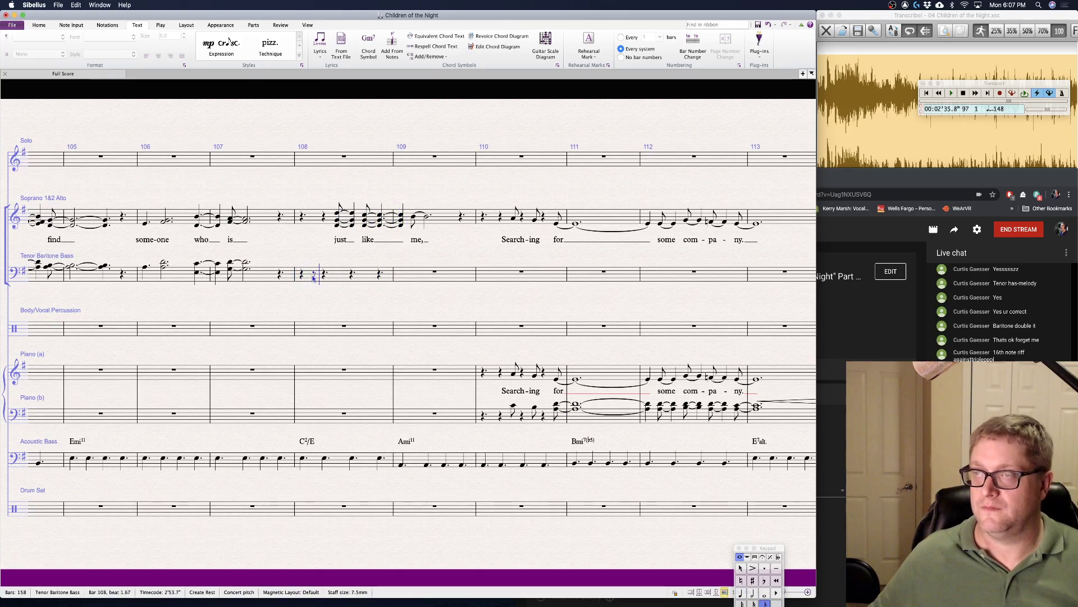
pyautogui.press('.')
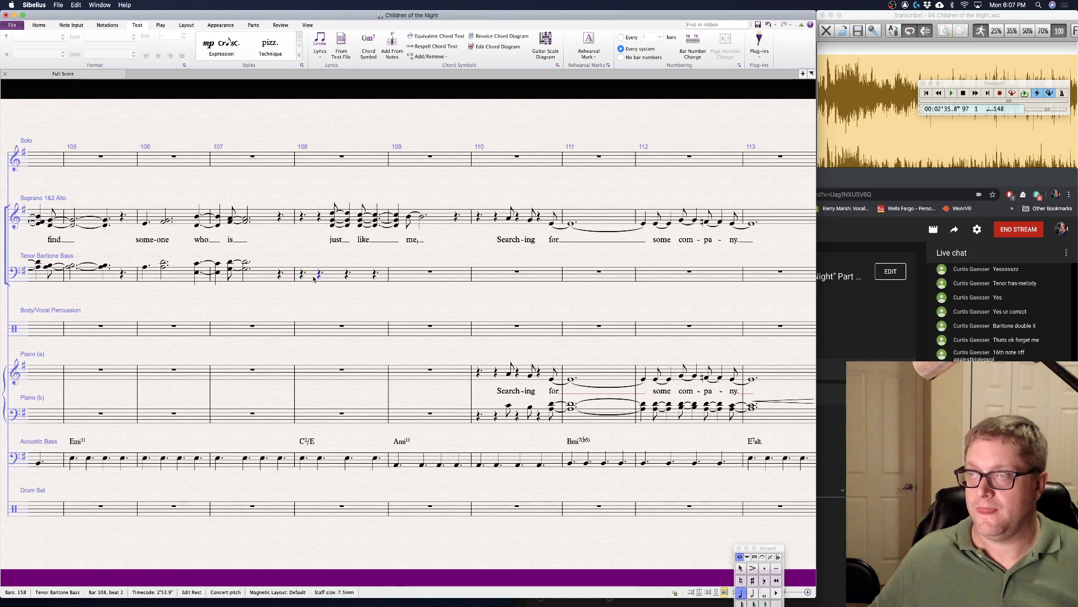
pyautogui.press('Escape')
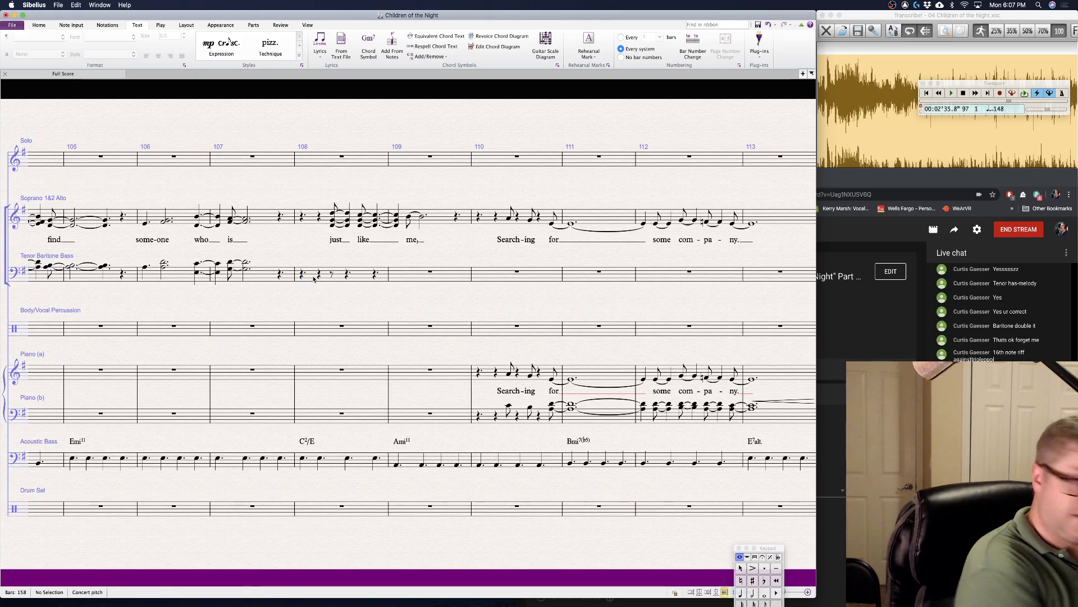
# - Enter E3–C4 chords in Tenor Baritone Bass at bar 108 beats 2.67, 3, 3.67 and 4, tied into bar 109 beat 1
pyautogui.click(331, 274)
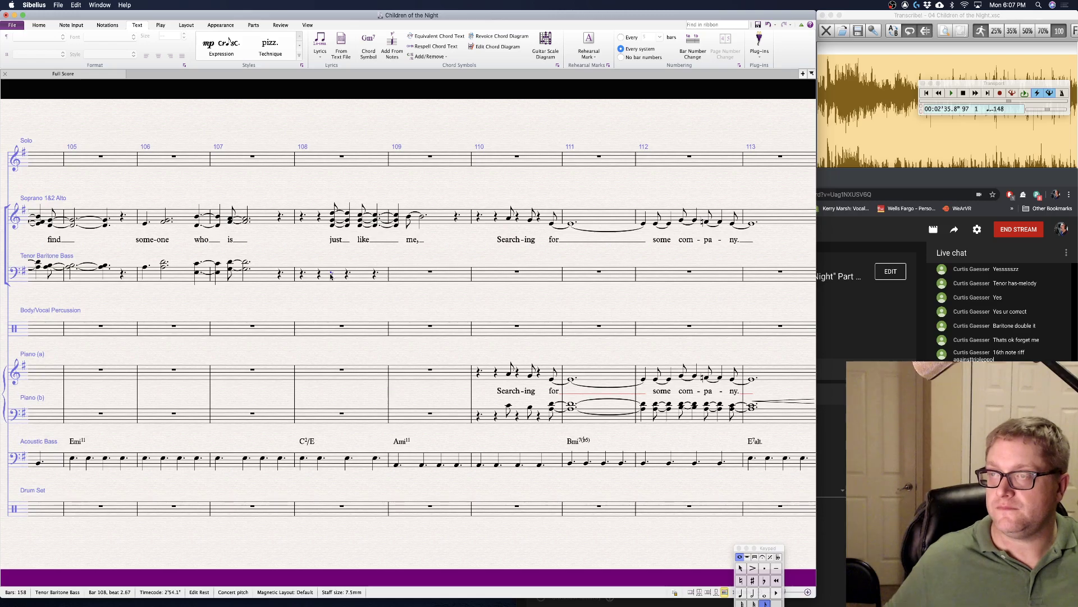
pyautogui.press('KP_Enter')
pyautogui.press('4')
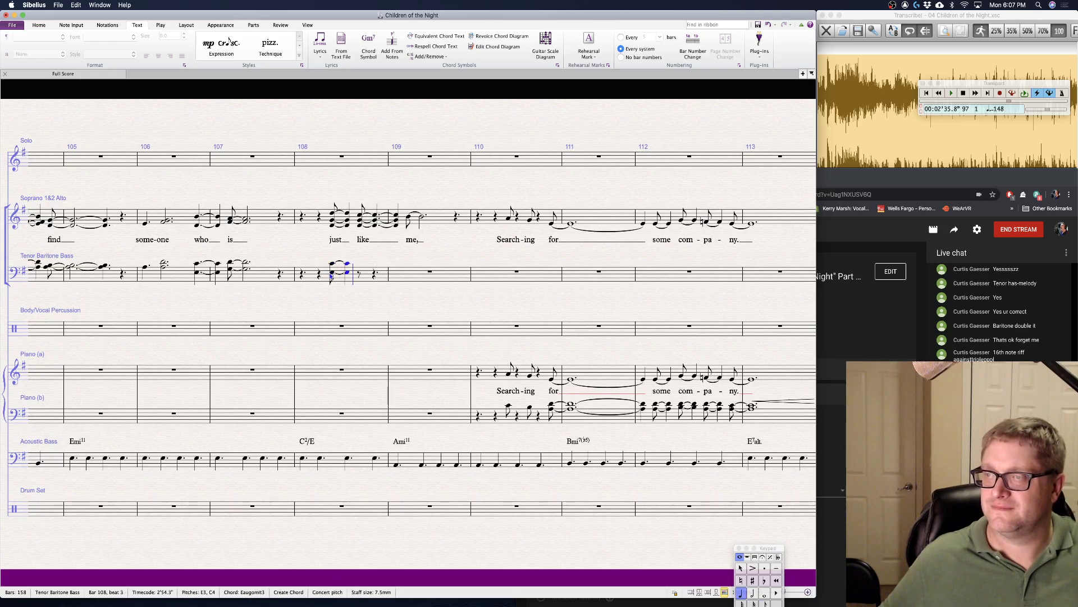
pyautogui.press('3')
pyautogui.press('r')
pyautogui.press('KP_Enter')
pyautogui.press('4')
pyautogui.press('r')
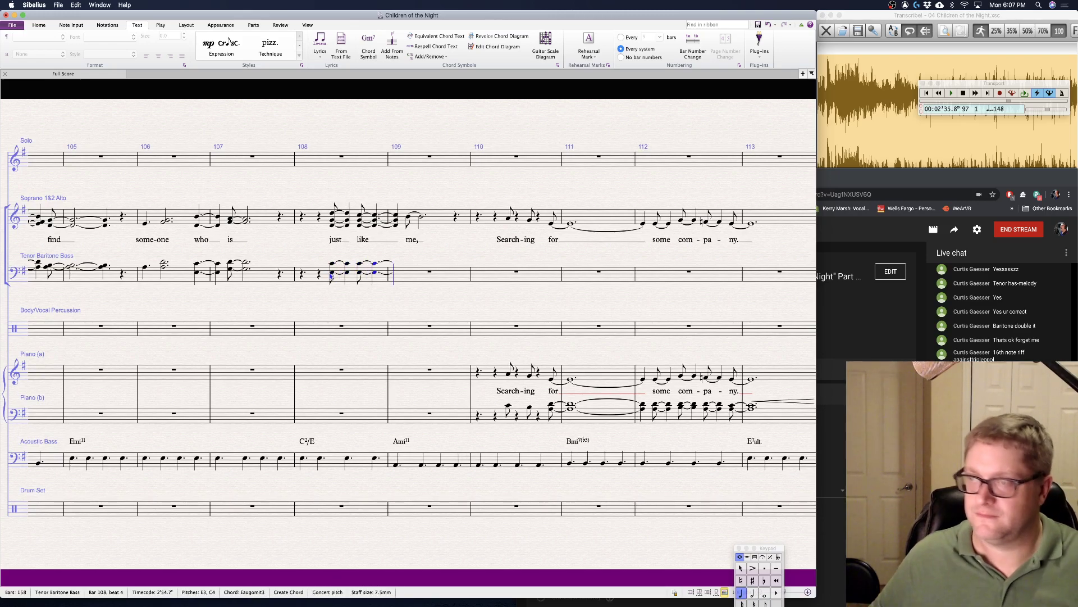
pyautogui.press('Escape')
pyautogui.press('Escape')
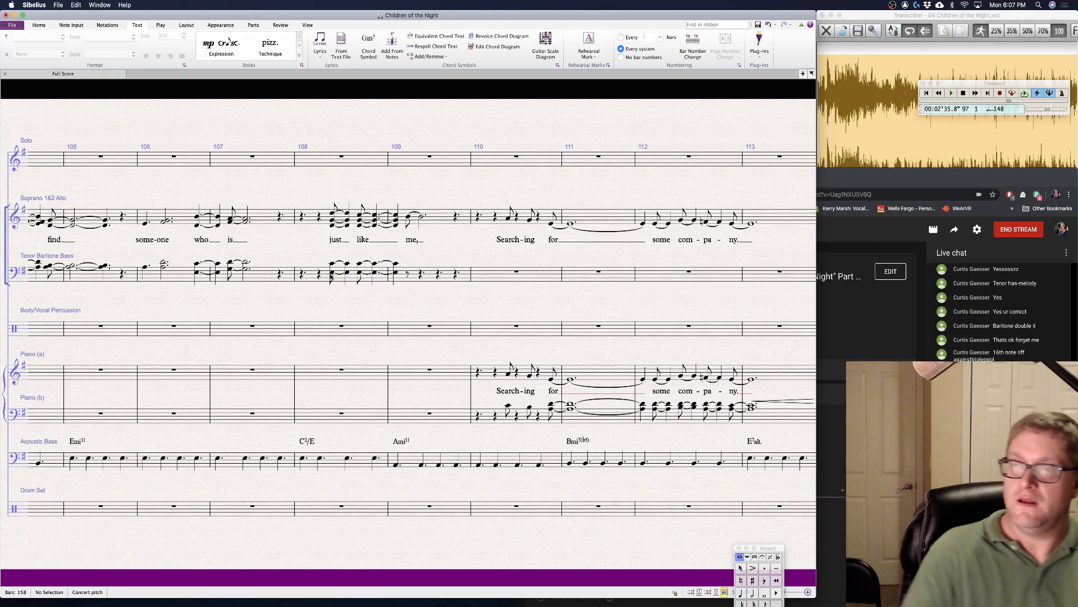
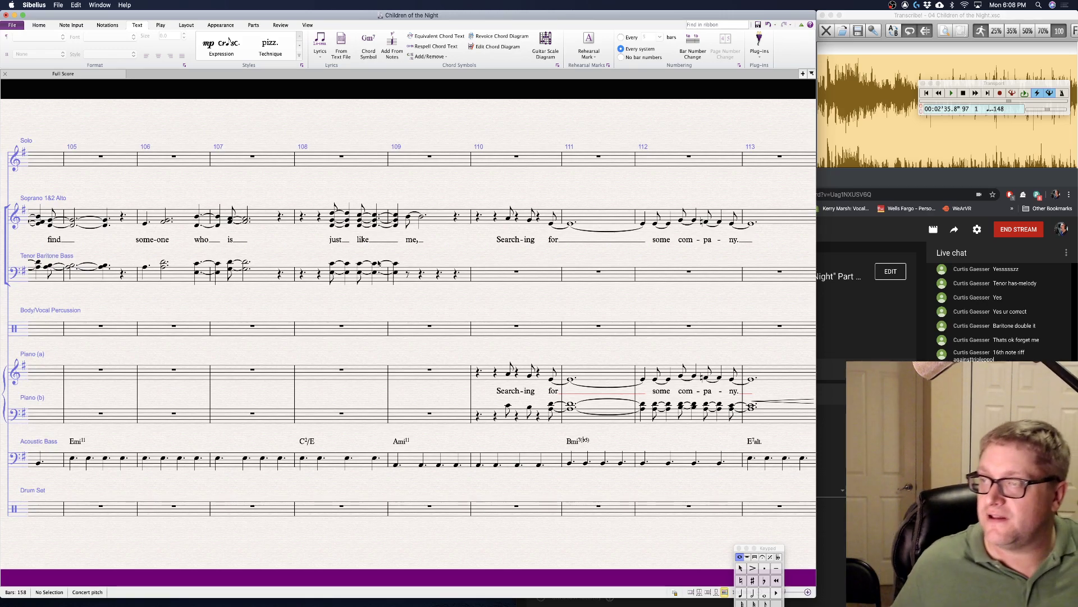
# - Enter a C4–D4 chord in Tenor Baritone Bass at bar 109 beat 1.67, tied into a dotted half-note chord
pyautogui.click(408, 274)
pyautogui.press('KP_Enter')
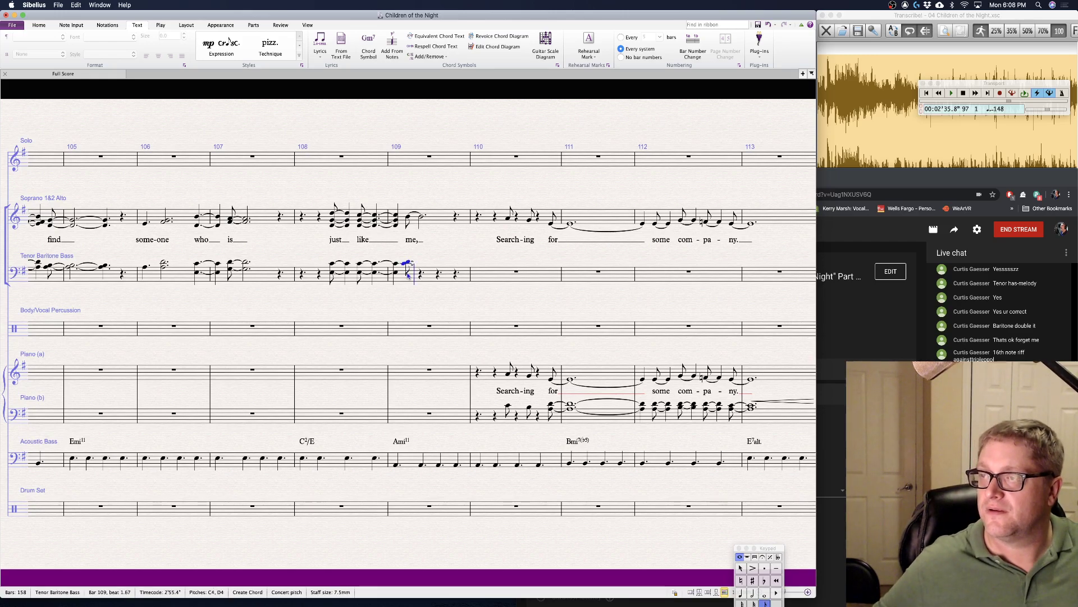
pyautogui.press('KP_5')
pyautogui.press('KP_Decimal')
pyautogui.press('Escape')
pyautogui.press('Escape')
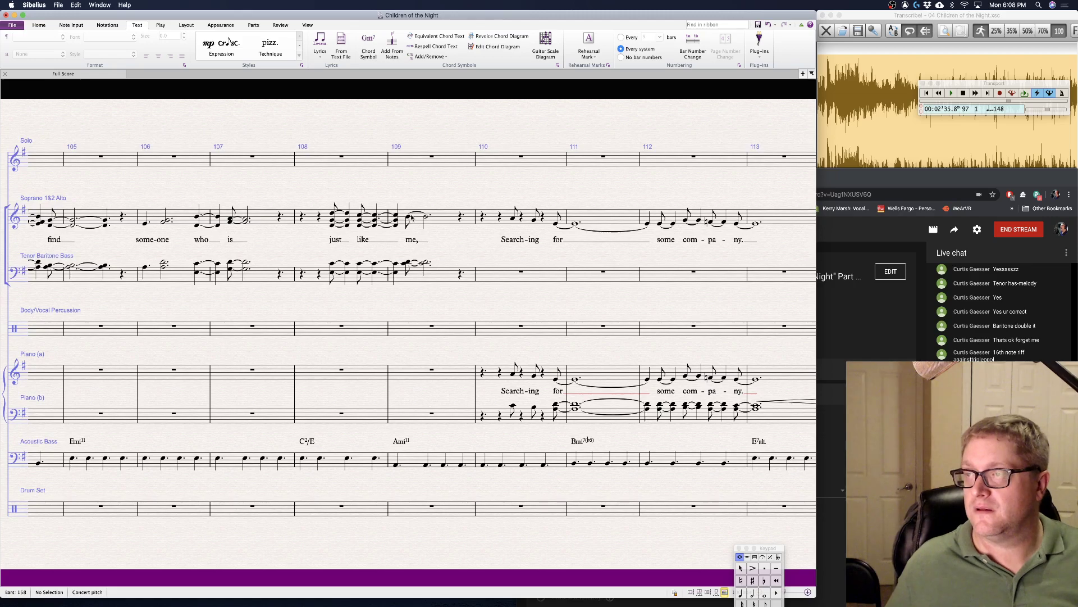
# - Add two lower thirds under the last two tied Soprano 1&2 Alto notes in bar 109, making E4–G4–B4 chords
pyautogui.click(411, 220)
pyautogui.click(408, 217)
pyautogui.hotkey('shift', '3')
pyautogui.hotkey('shift', '3')
pyautogui.press('Right')
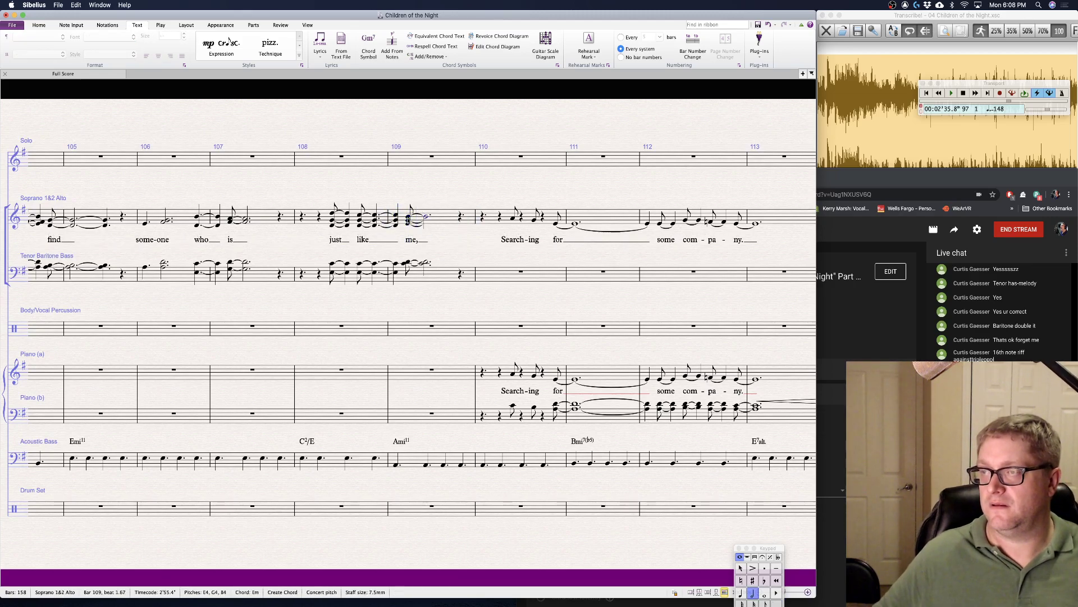
pyautogui.hotkey('shift', '3')
pyautogui.hotkey('shift', '3')
pyautogui.press('Escape')
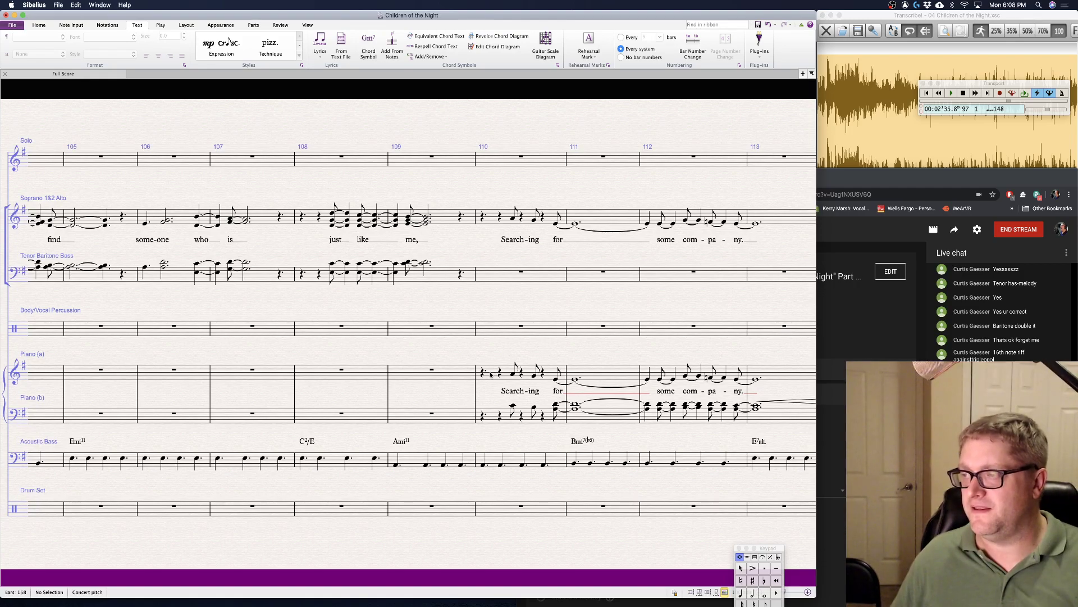
# - Examine the vocal and piano writing from section G to bar 71 against the parallel passage from bar 108
pyautogui.hscroll(5, 497, 313)
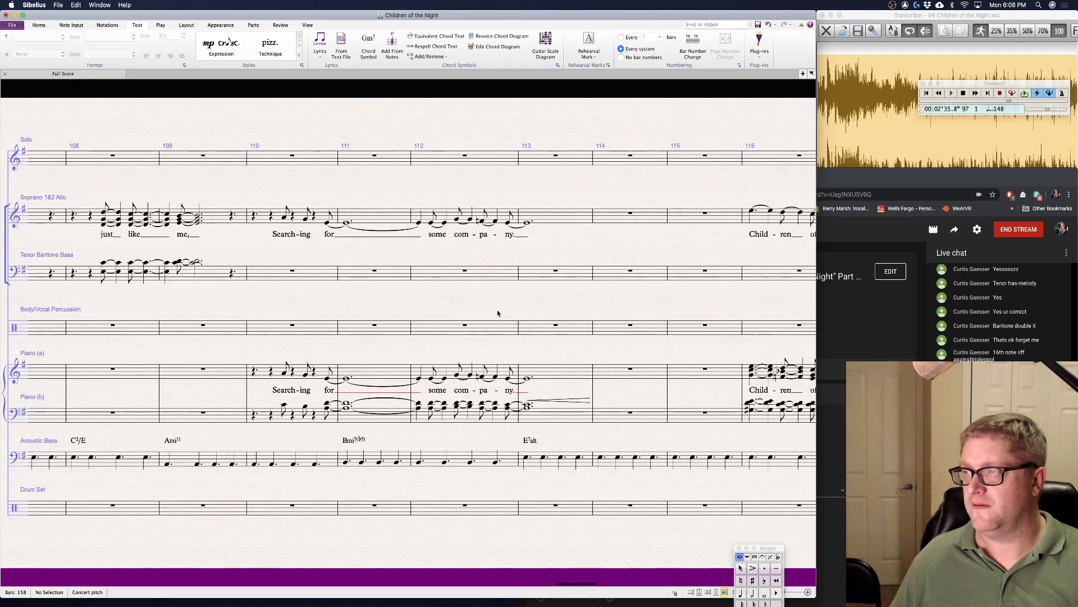
pyautogui.hscroll(-20, 497, 312)
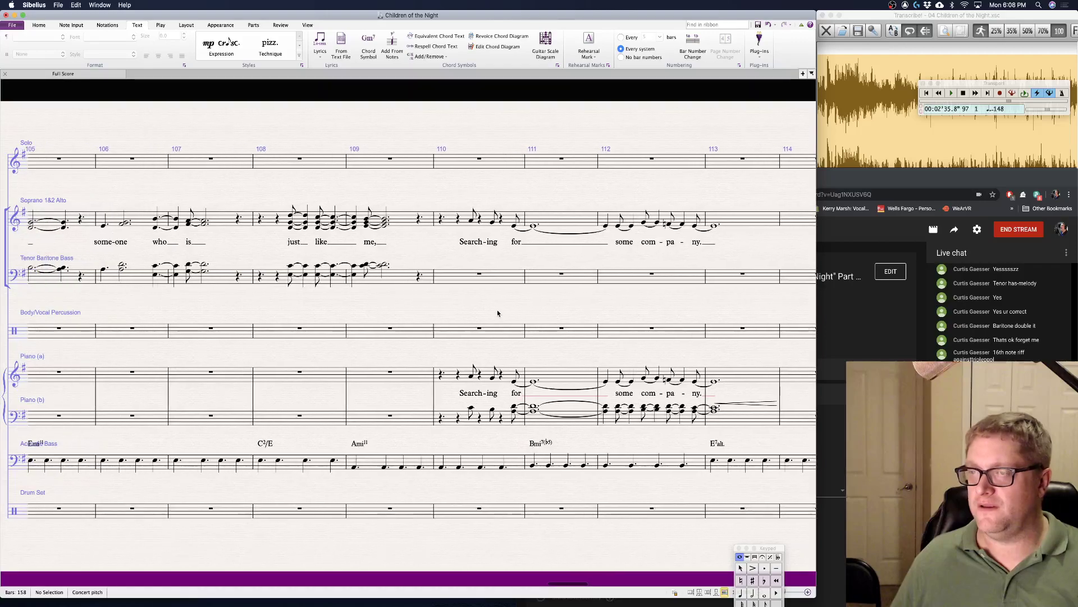
pyautogui.hscroll(-10, 497, 313)
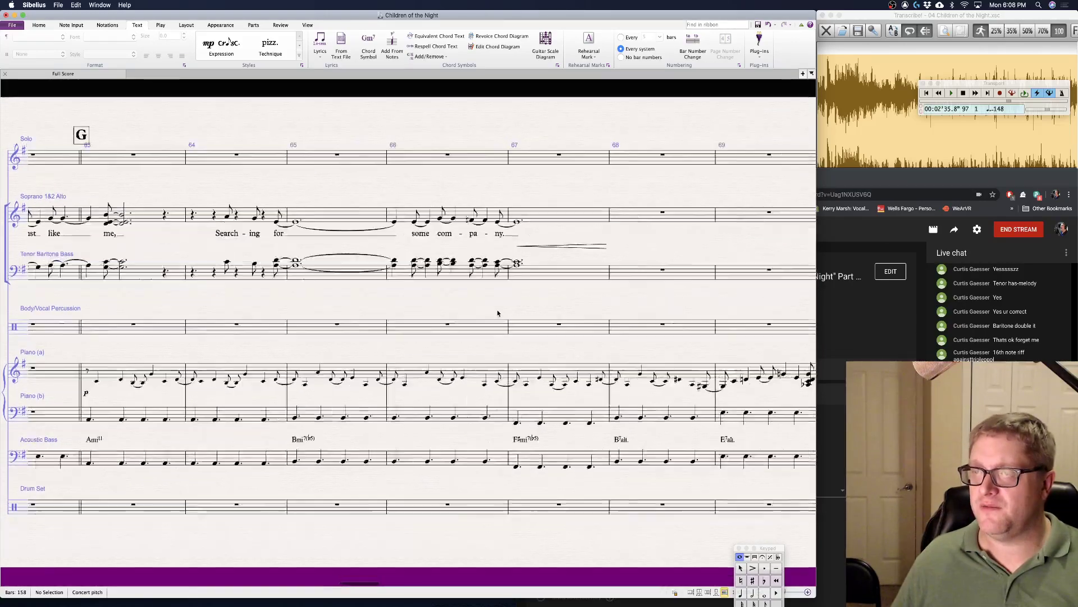
pyautogui.hscroll(8, 497, 313)
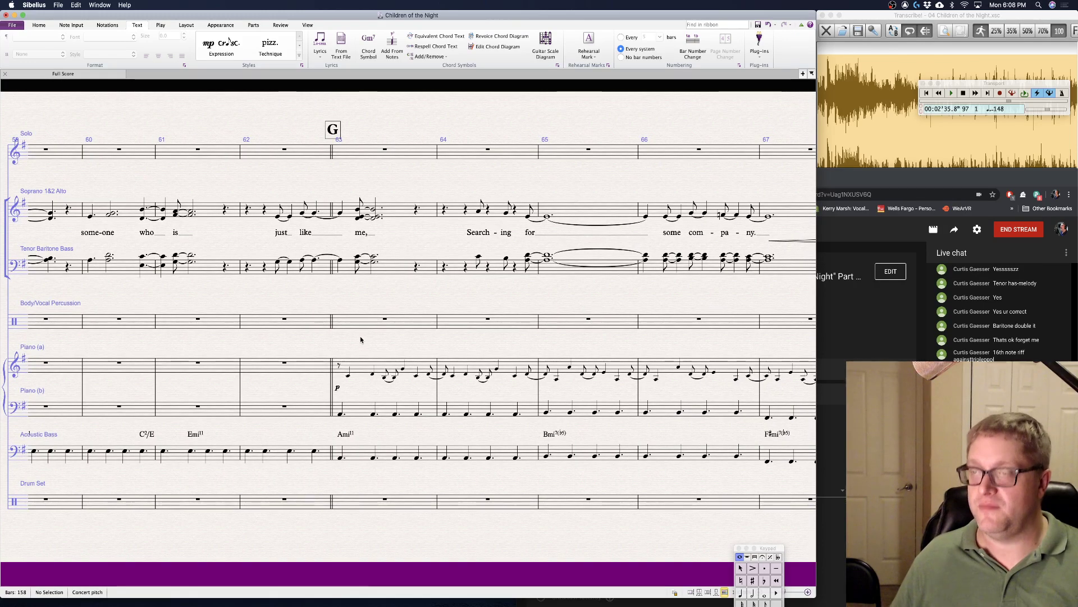
pyautogui.click(361, 364)
pyautogui.hscroll(5, 368, 371)
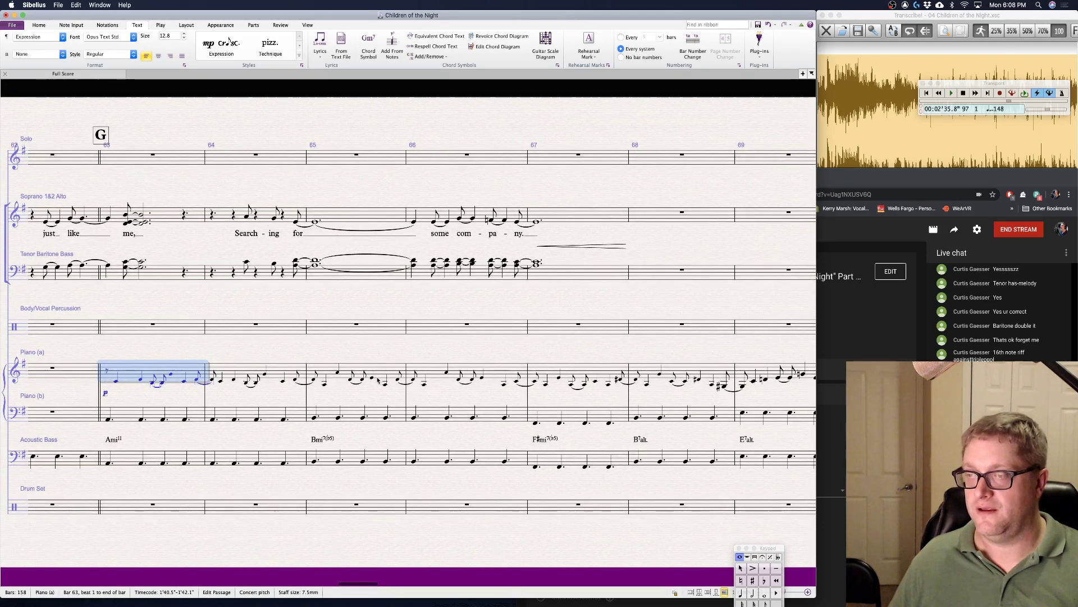
pyautogui.hscroll(3, 342, 389)
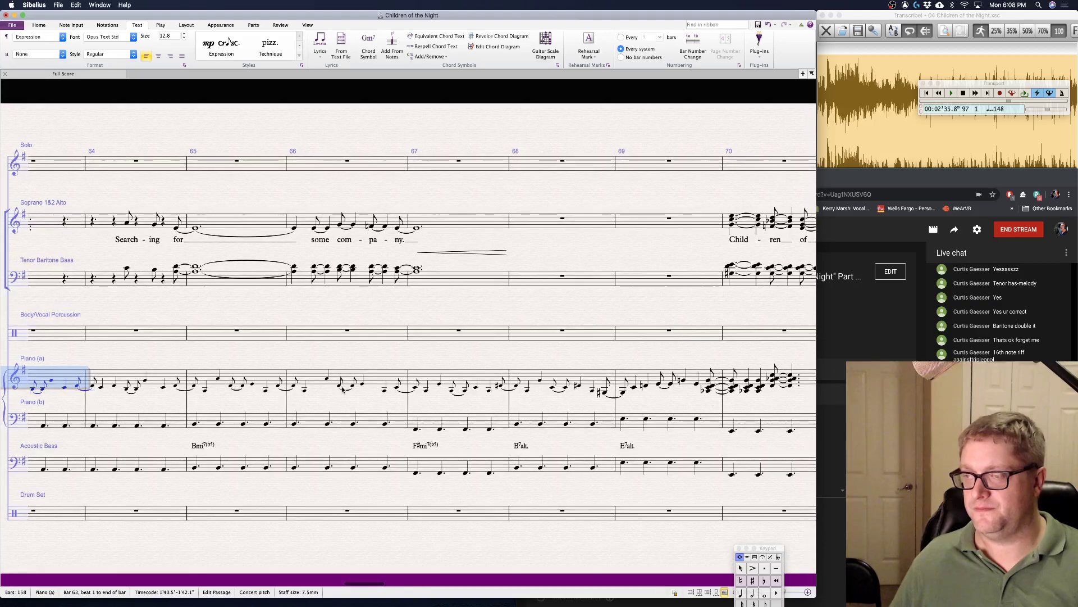
pyautogui.hscroll(7, 418, 404)
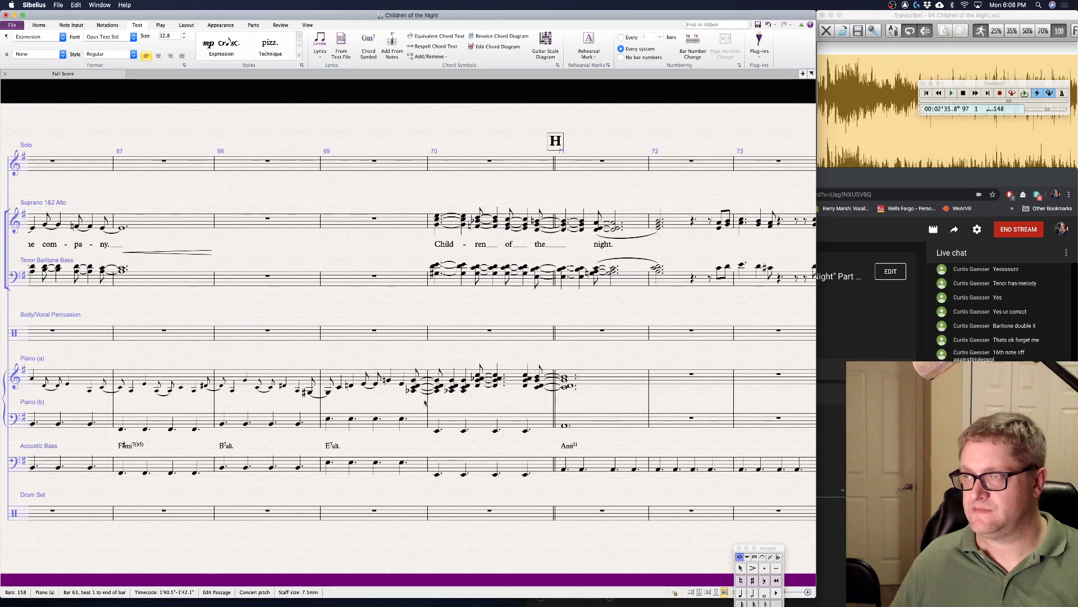
pyautogui.hscroll(20, 425, 402)
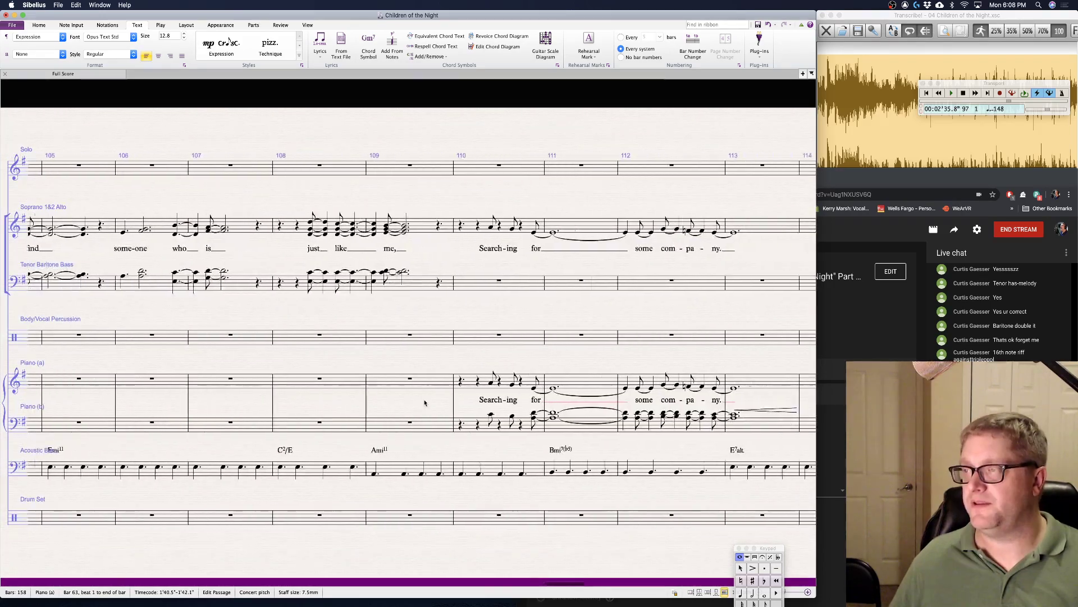
pyautogui.hscroll(-10, 426, 402)
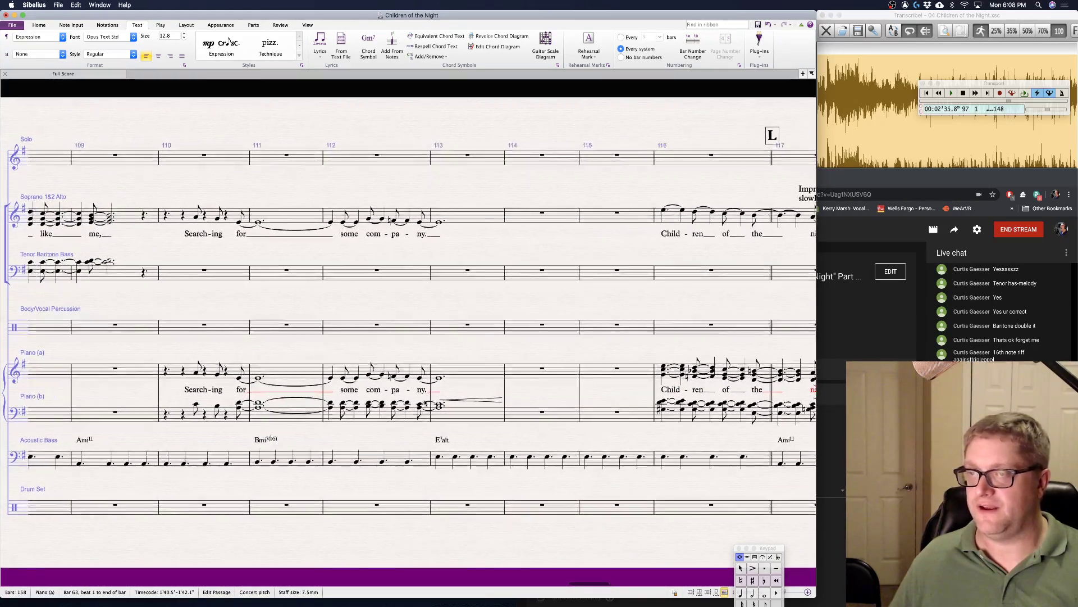
# - Move the "Improv to end slowly dissolve over 90 seconds" text from bar 117 to above bar 119
pyautogui.click(196, 372)
pyautogui.hscroll(6, 313, 387)
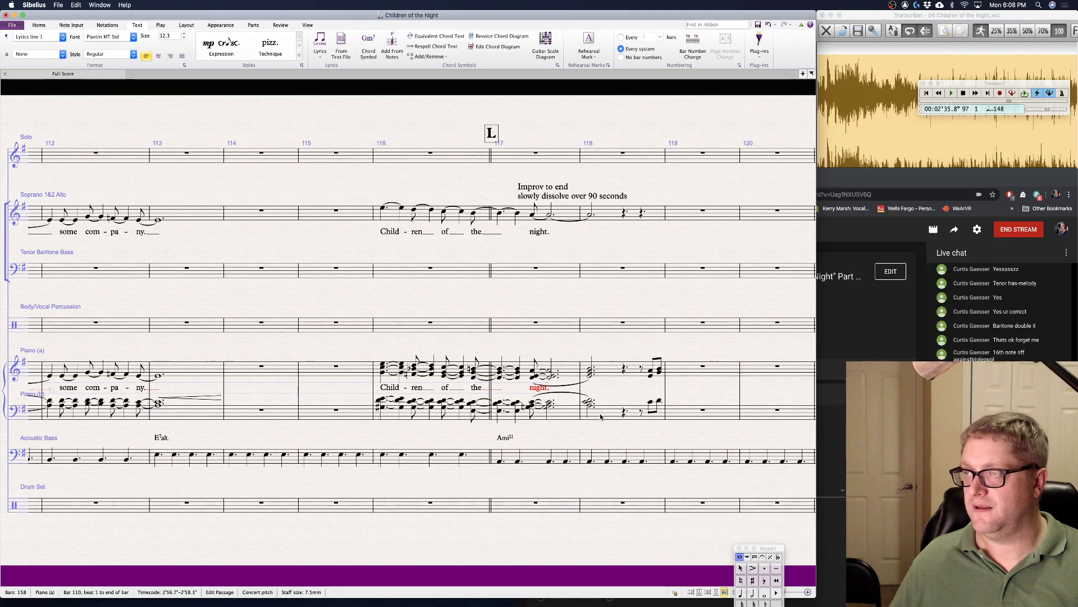
pyautogui.moveTo(546, 196); pyautogui.dragTo(729, 187)
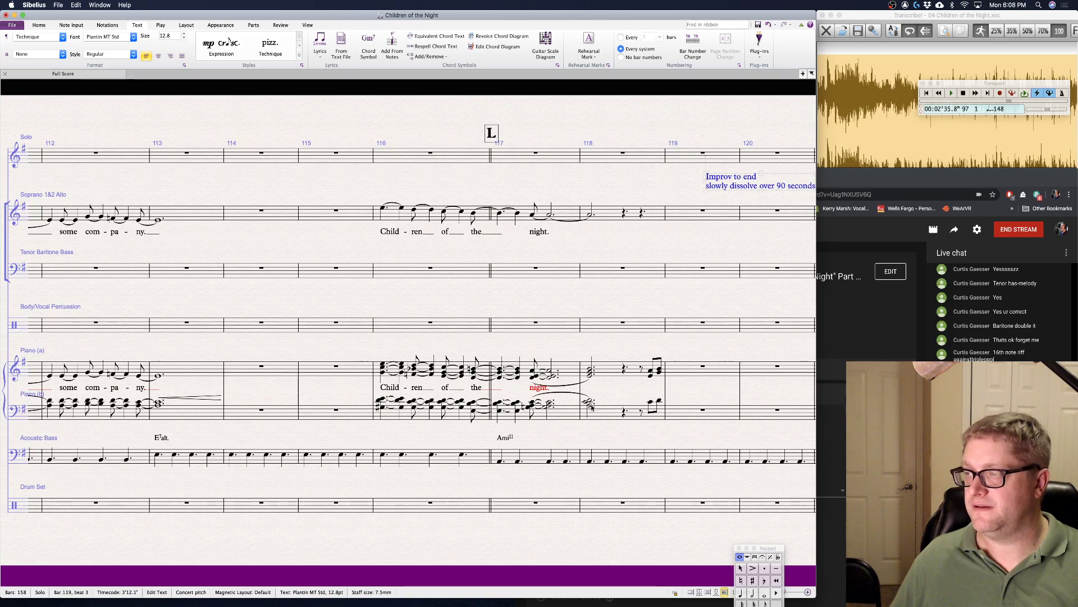
# - Copy the music and lyrics of both Piano staves in bars 110–117 into the Soprano 1&2 Alto and Tenor Baritone Bass staves
pyautogui.click(538, 406)
pyautogui.hscroll(-8, 537, 387)
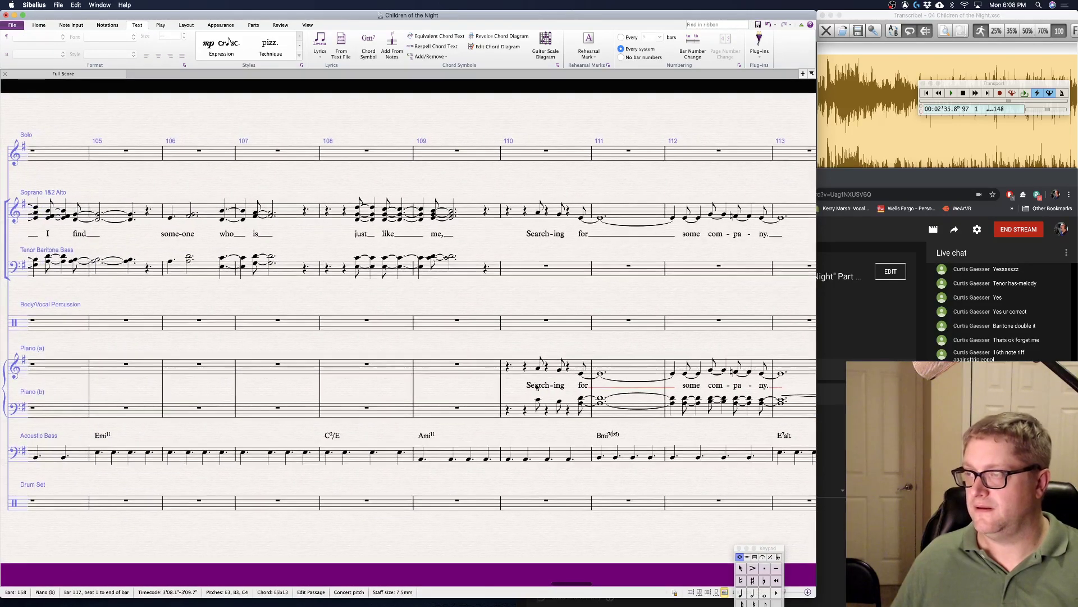
pyautogui.keyDown('shift'); pyautogui.click(520, 368); pyautogui.keyUp('shift')
pyautogui.keyDown('alt'); pyautogui.click(508, 212); pyautogui.keyUp('alt')
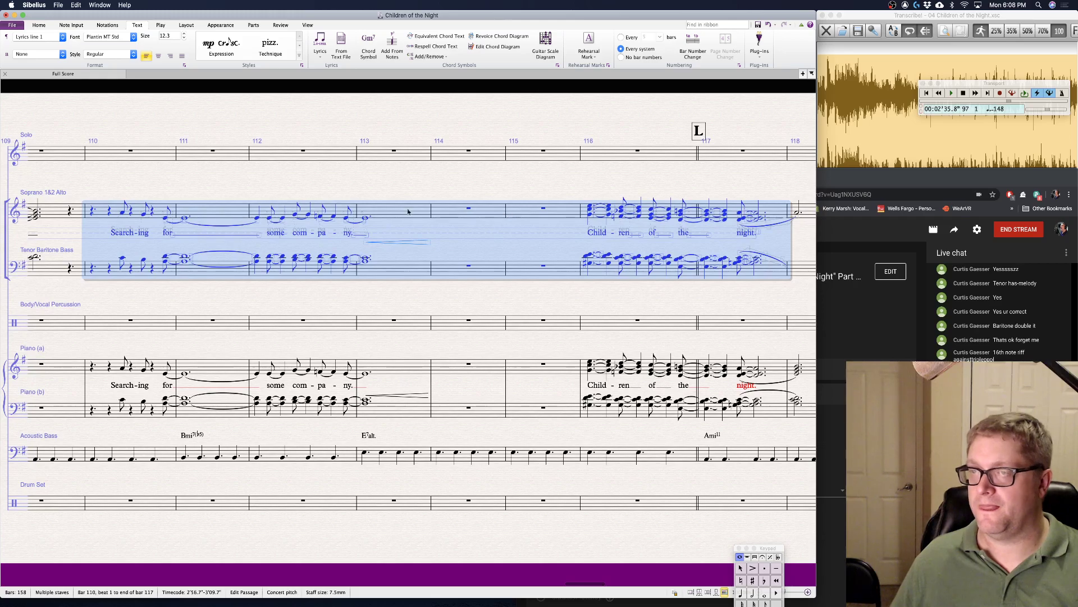
# - Clear the music and lyrics from both Piano staves in bars 110 to 118
pyautogui.click(102, 370)
pyautogui.hscroll(5, 683, 410)
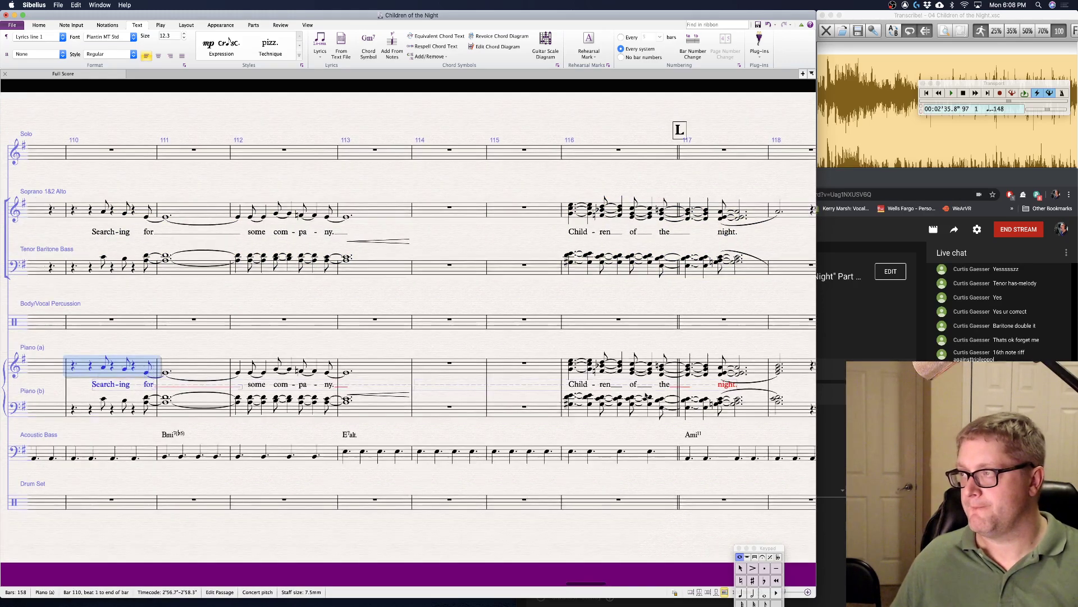
pyautogui.keyDown('shift'); pyautogui.click(681, 413); pyautogui.keyUp('shift')
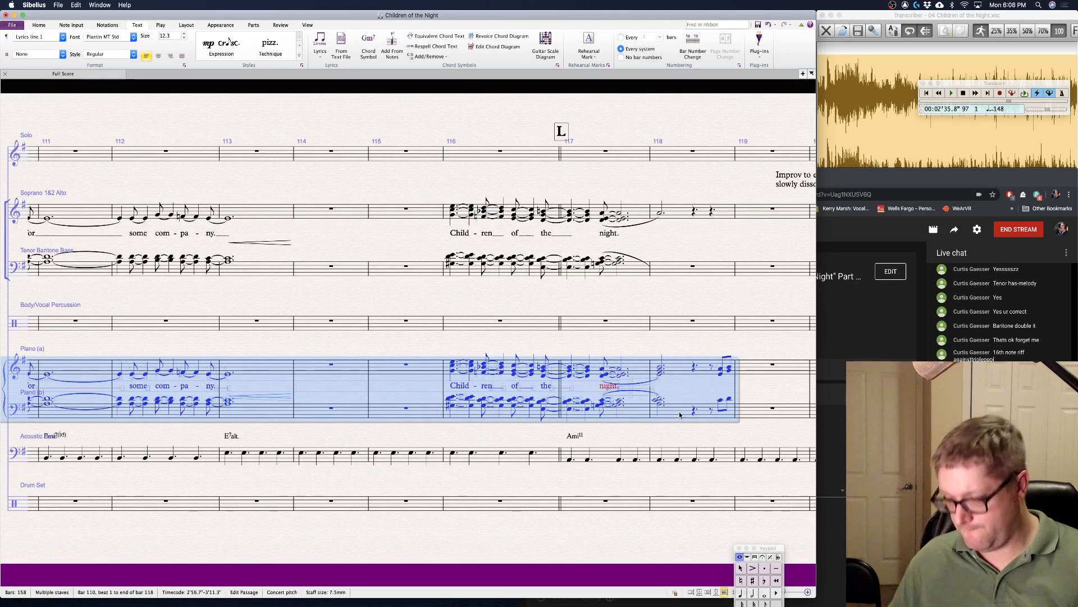
pyautogui.press('Delete')
pyautogui.click(547, 350)
pyautogui.hscroll(-10, 546, 351)
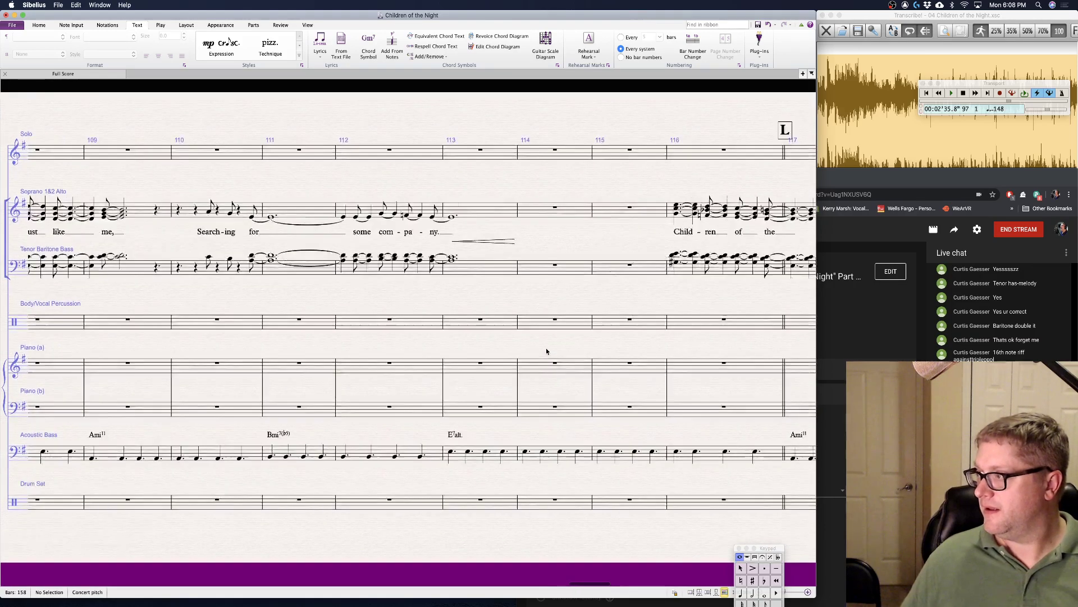
# - Delete the stray "I'll search" text above the Soprano 1&2 Alto staff in bar 98
pyautogui.hscroll(-12, 546, 351)
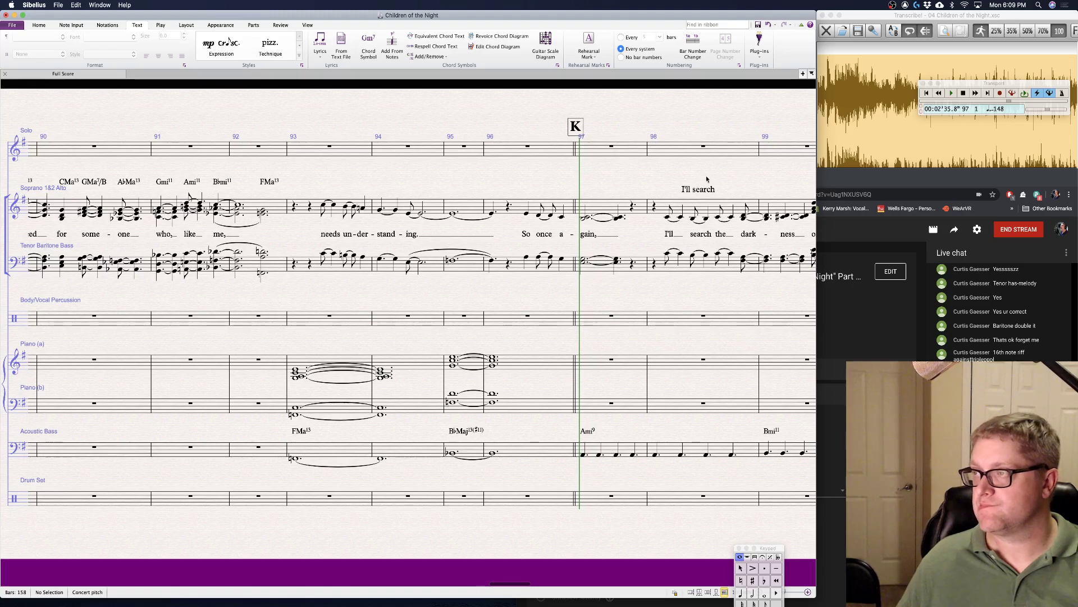
pyautogui.doubleClick(700, 191)
pyautogui.click(692, 217)
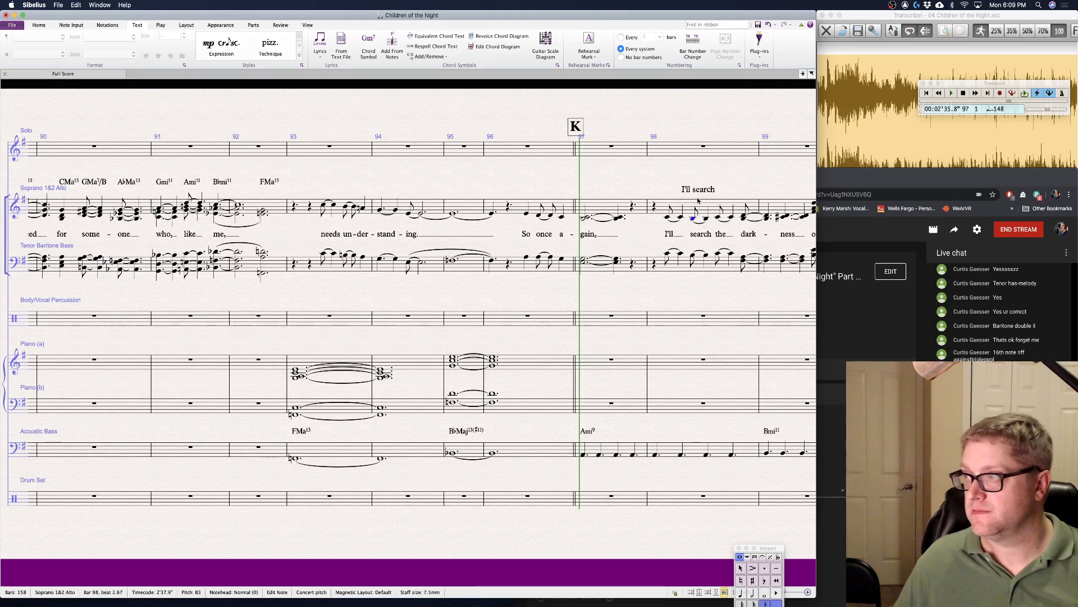
pyautogui.doubleClick(699, 191)
pyautogui.press('Escape')
pyautogui.press('Escape')
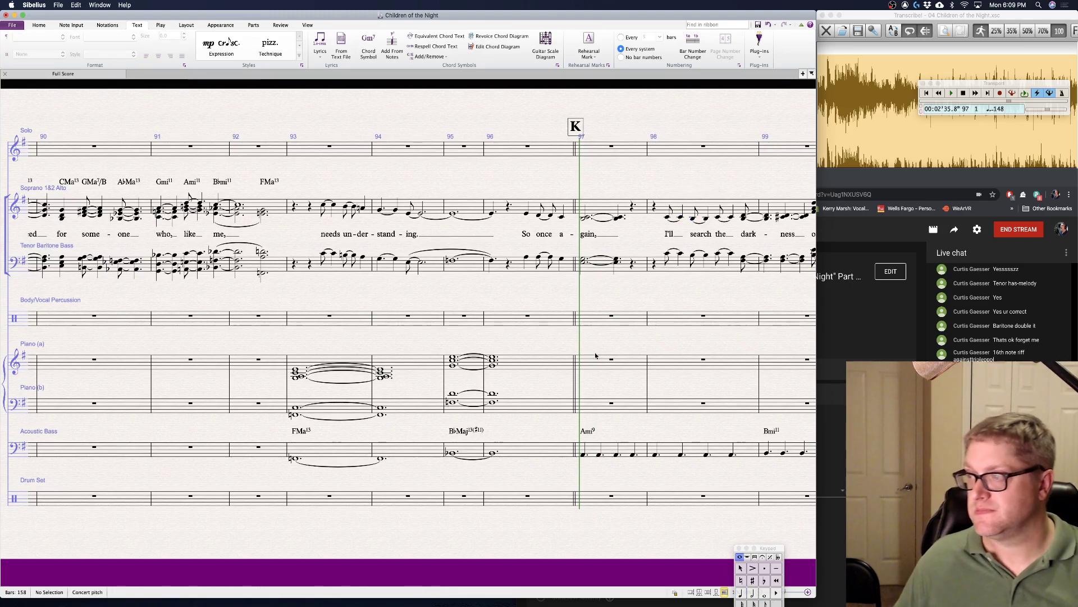
# - Add a double barline at the end of bar 108 and a rehearsal mark at bar 109
pyautogui.hscroll(-10, 595, 355)
pyautogui.hscroll(15, 595, 355)
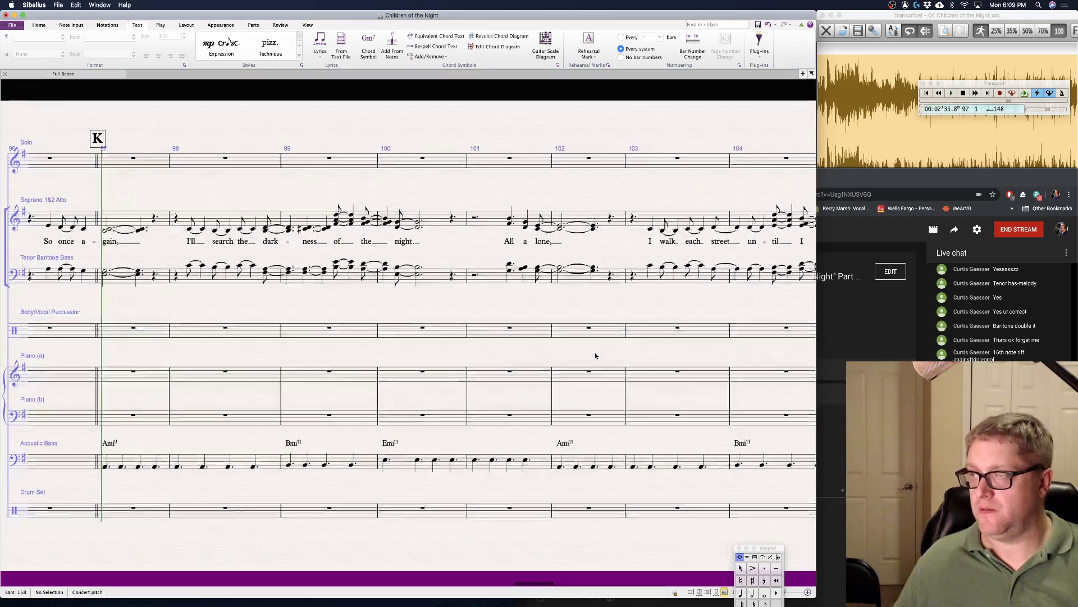
pyautogui.hscroll(4, 596, 355)
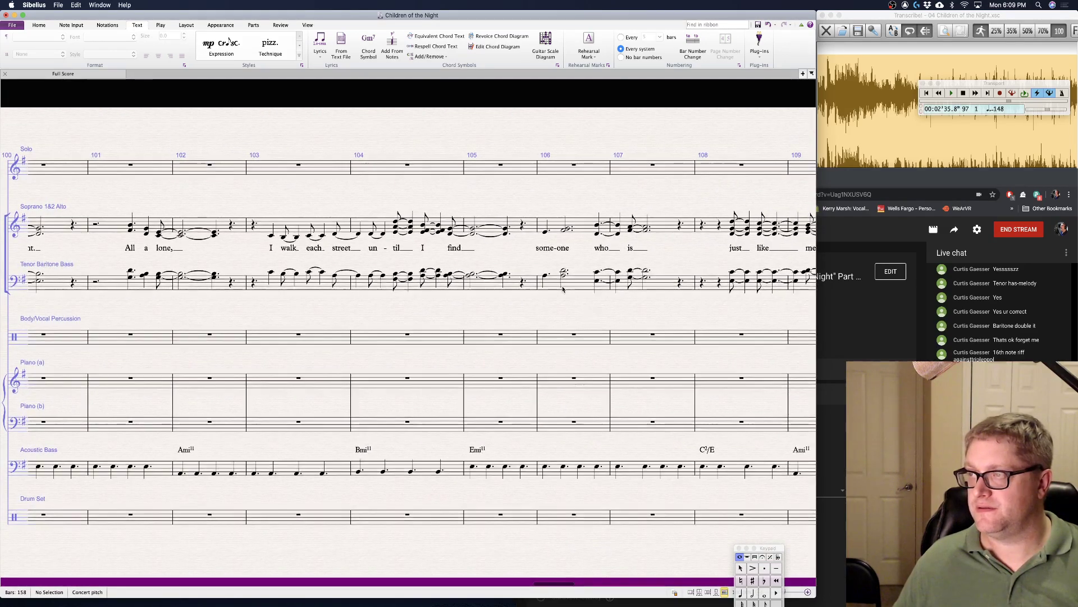
pyautogui.hscroll(8, 563, 289)
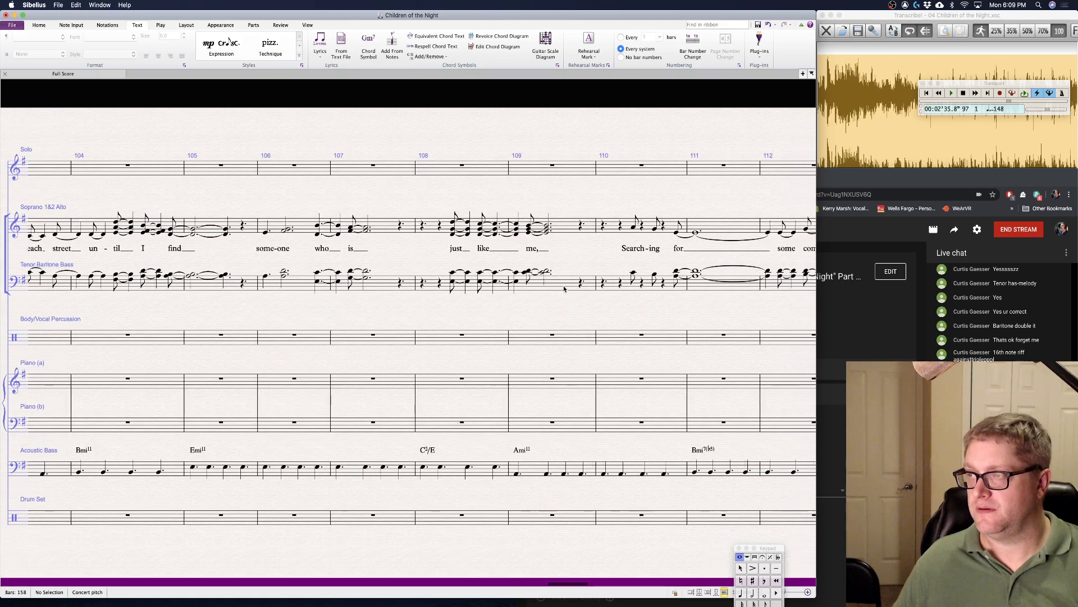
pyautogui.rightClick(487, 138)
pyautogui.moveTo(503, 150)
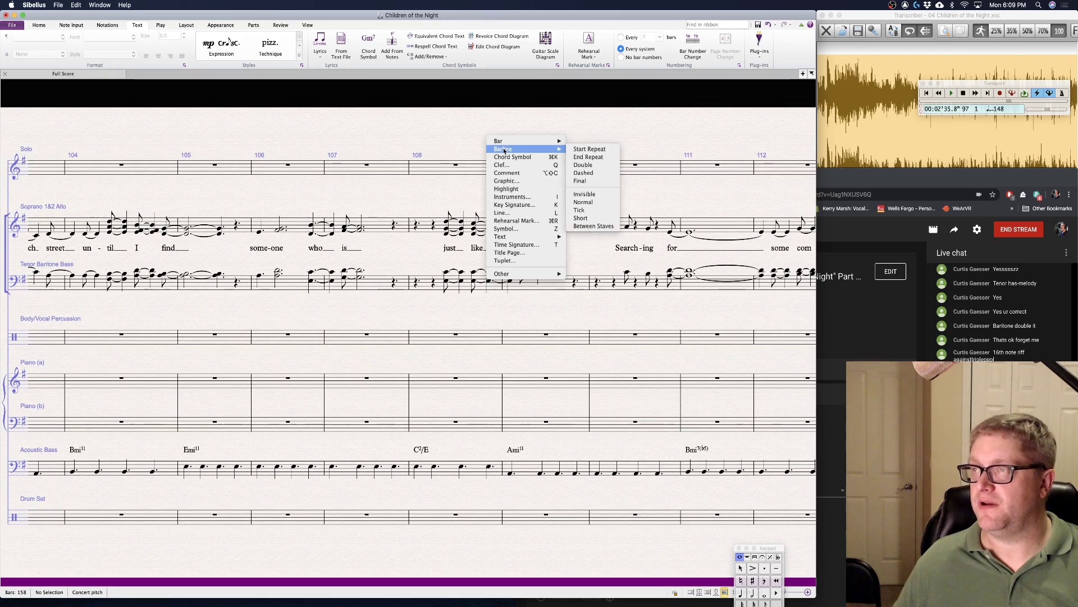
pyautogui.click(610, 168)
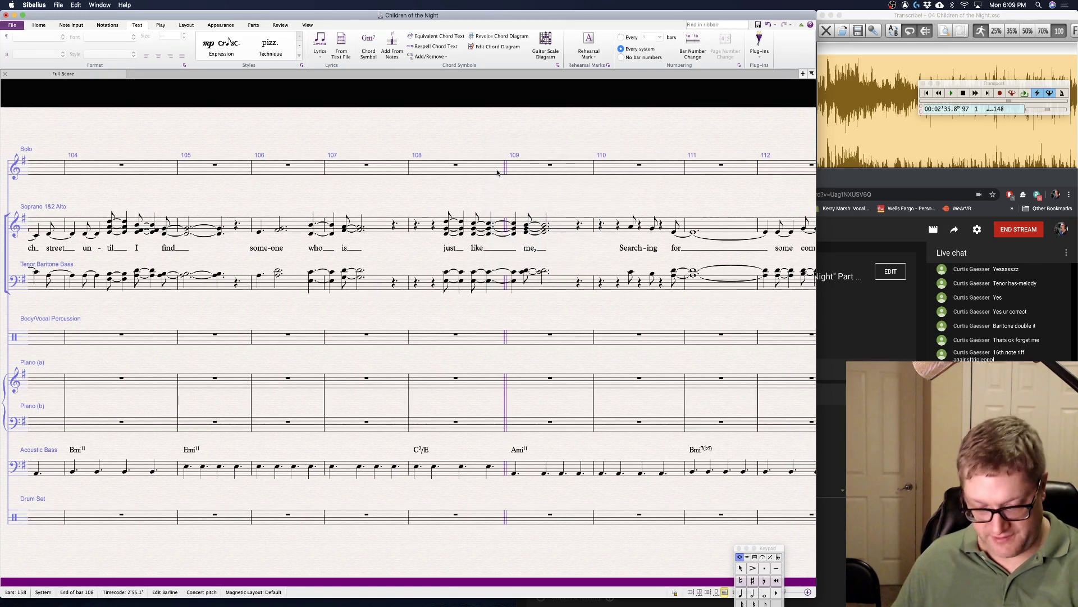
pyautogui.press('Escape')
pyautogui.hscroll(5, 474, 208)
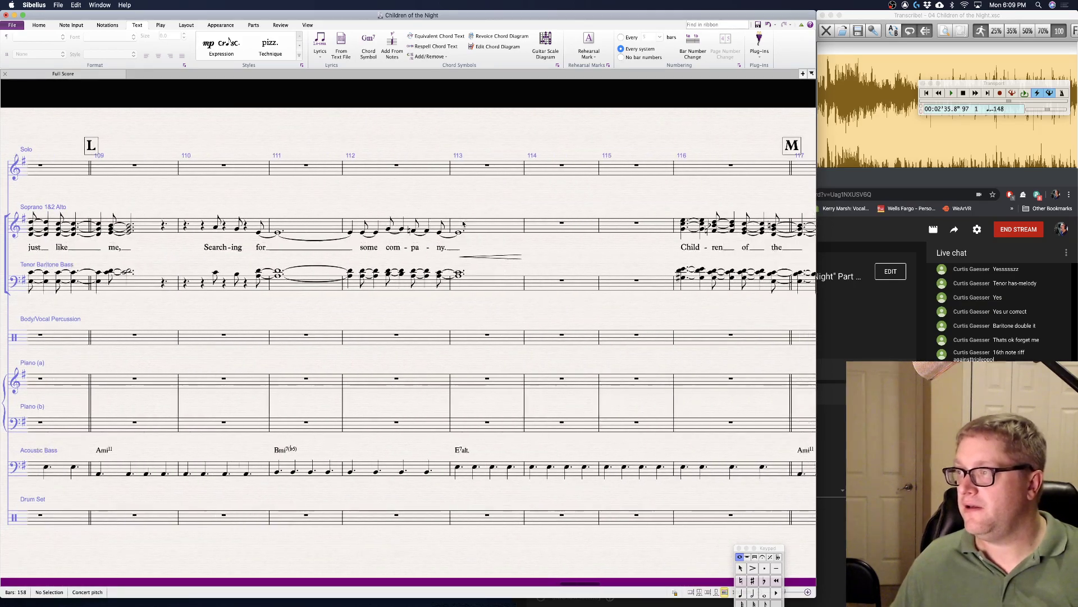
# - Copy both Piano staves of bars 63–71, from rehearsal mark G into the first bar of H, to bar 109
pyautogui.hscroll(-10, 466, 219)
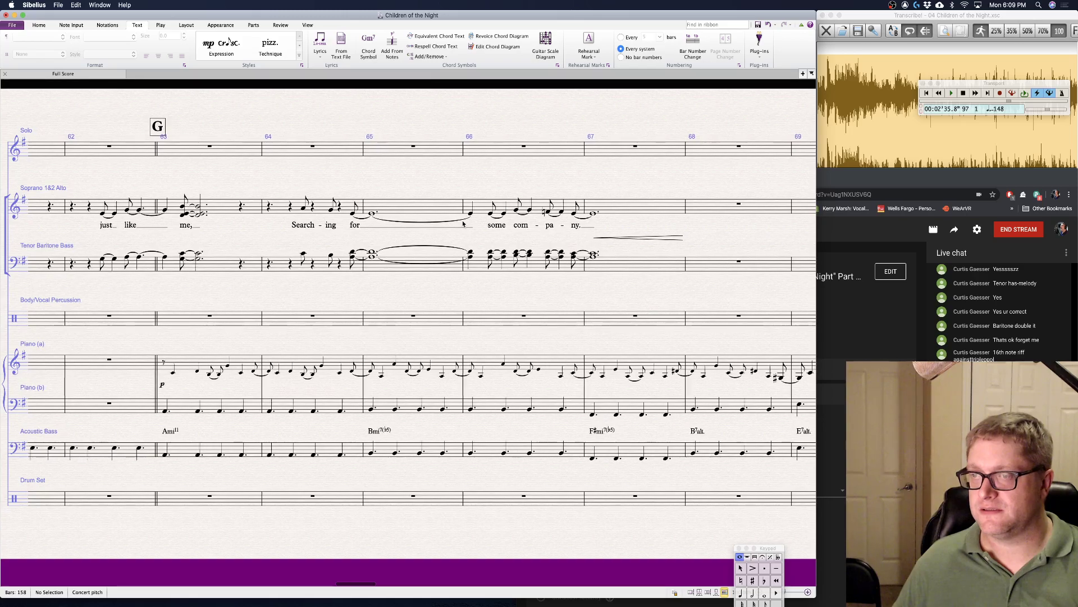
pyautogui.click(193, 365)
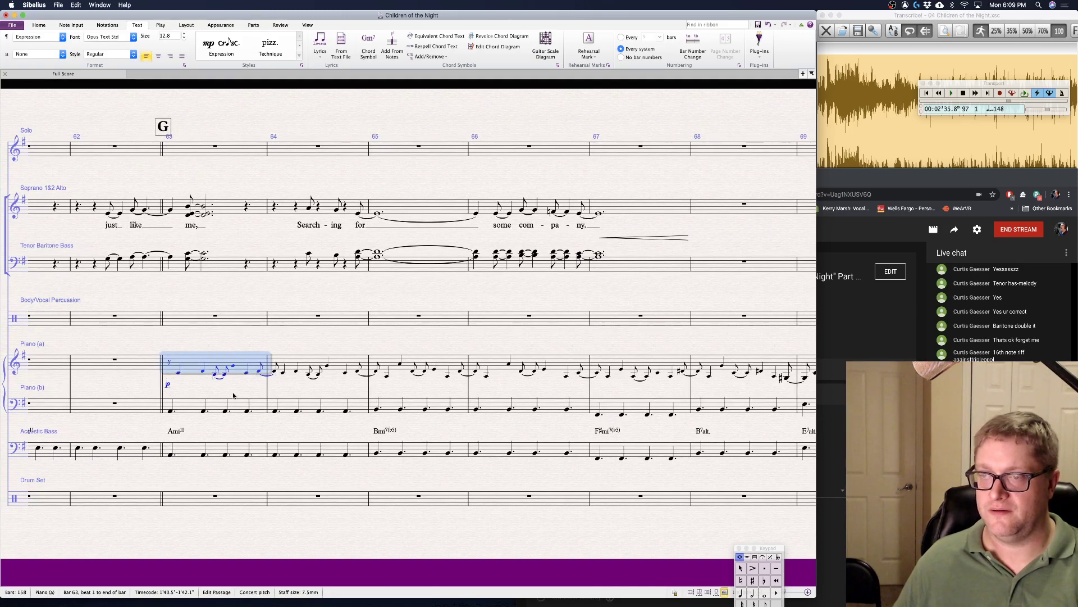
pyautogui.hscroll(5, 233, 395)
pyautogui.hscroll(5, 234, 395)
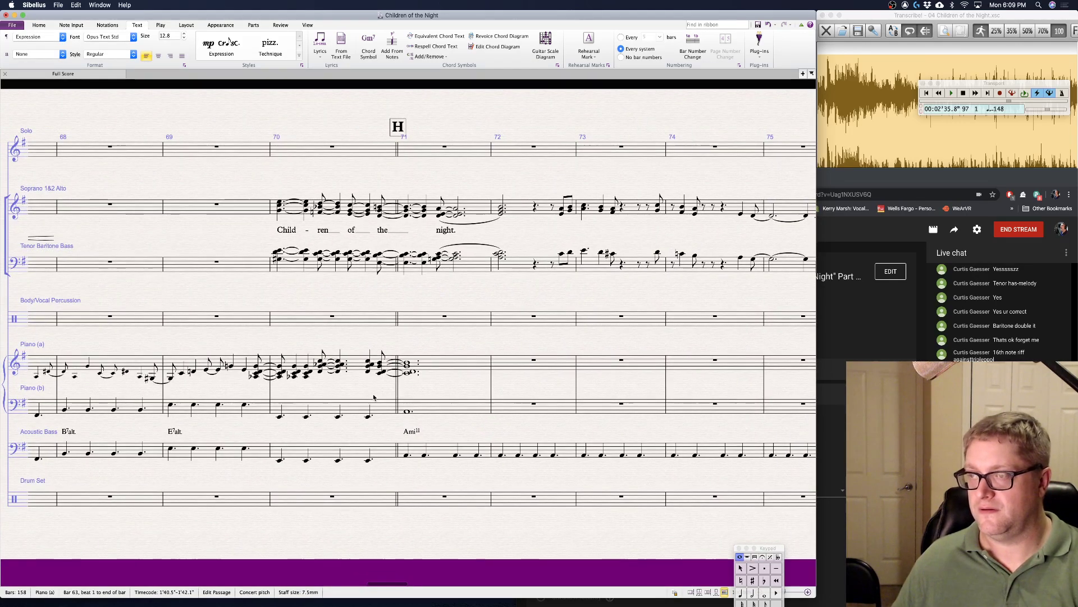
pyautogui.keyDown('shift'); pyautogui.click(428, 410); pyautogui.keyUp('shift')
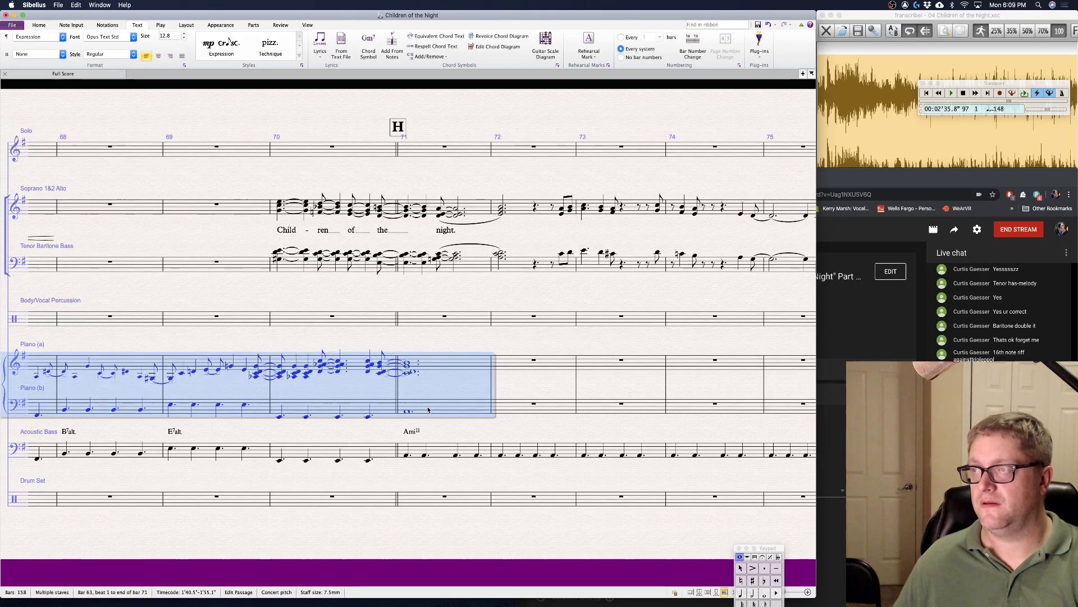
pyautogui.hscroll(10, 428, 410)
pyautogui.hscroll(10, 428, 410)
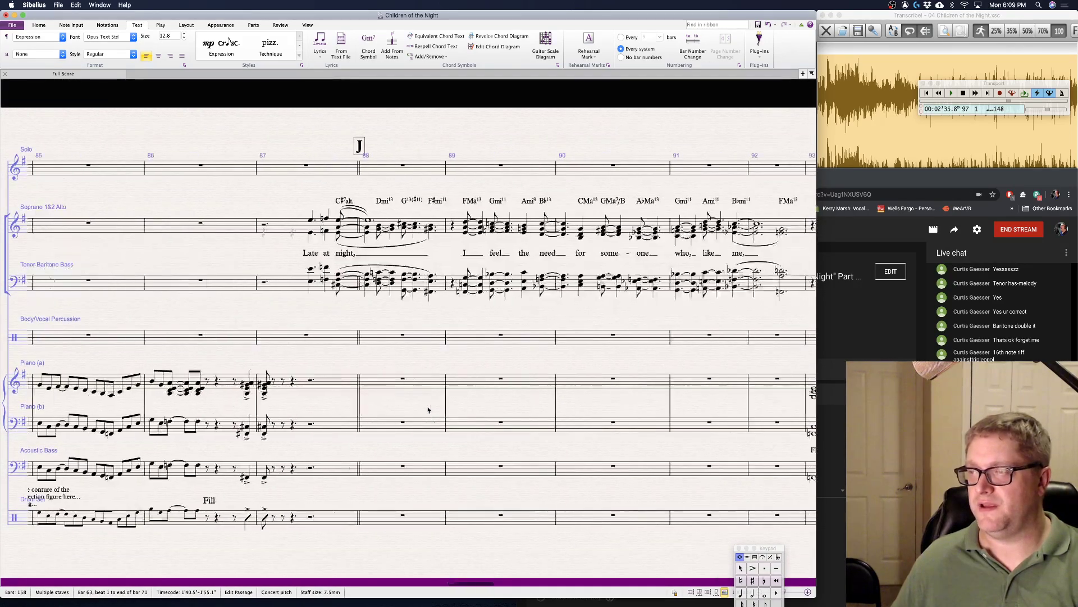
pyautogui.hscroll(-10, 428, 410)
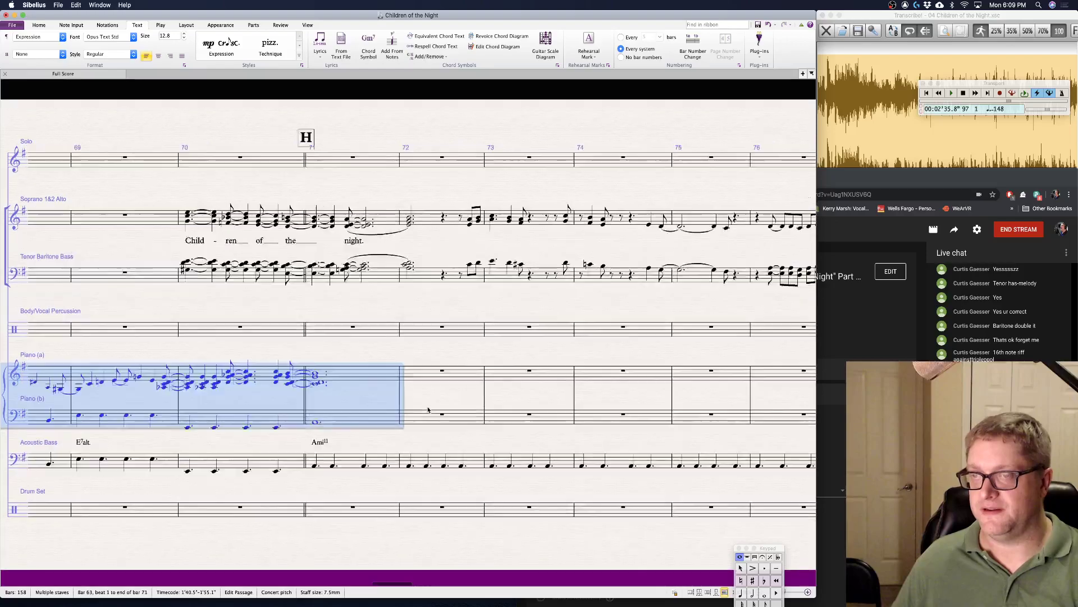
pyautogui.hscroll(15, 428, 410)
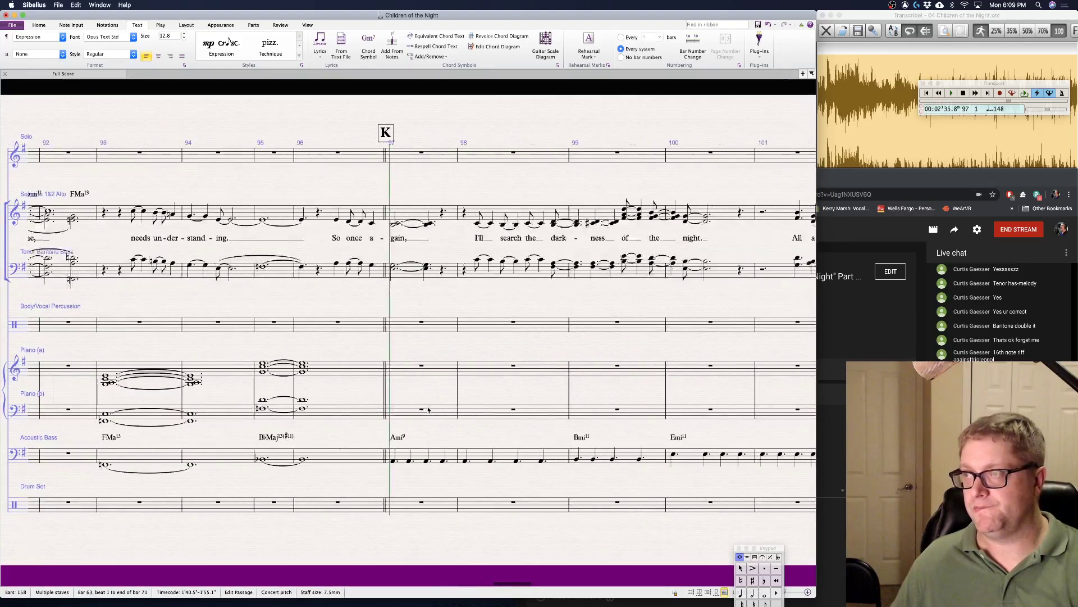
pyautogui.hscroll(8, 427, 410)
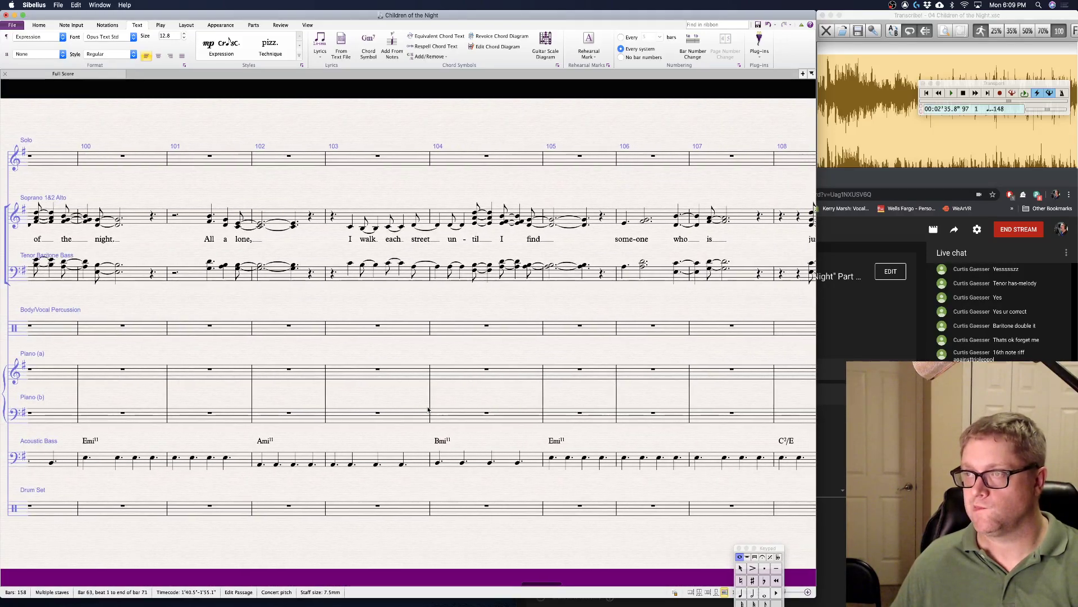
pyautogui.keyDown('alt'); pyautogui.click(427, 410); pyautogui.keyUp('alt')
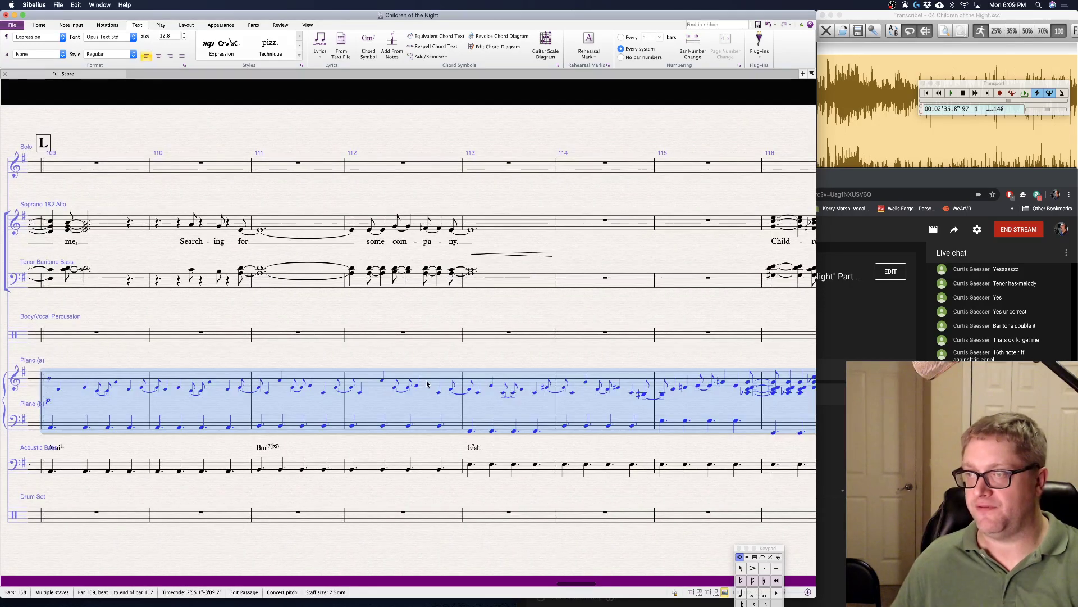
pyautogui.press('Escape')
# - Examine how the copied piano passage and the vocal parts line up across bars 111–125, around rehearsal mark M
pyautogui.hscroll(5, 138, 358)
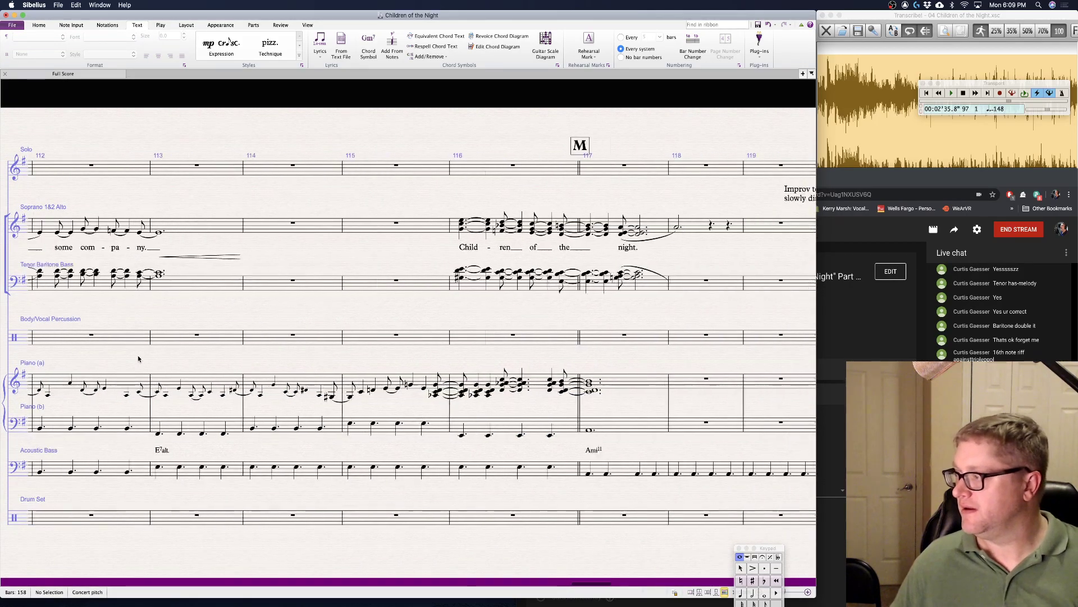
pyautogui.click(842, 333)
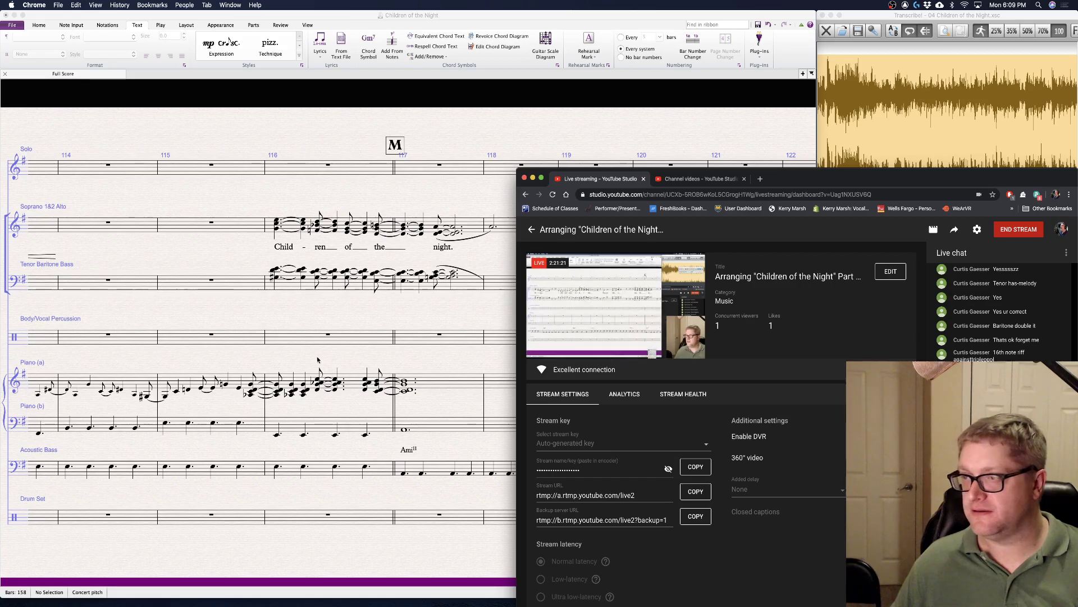
pyautogui.click(323, 303)
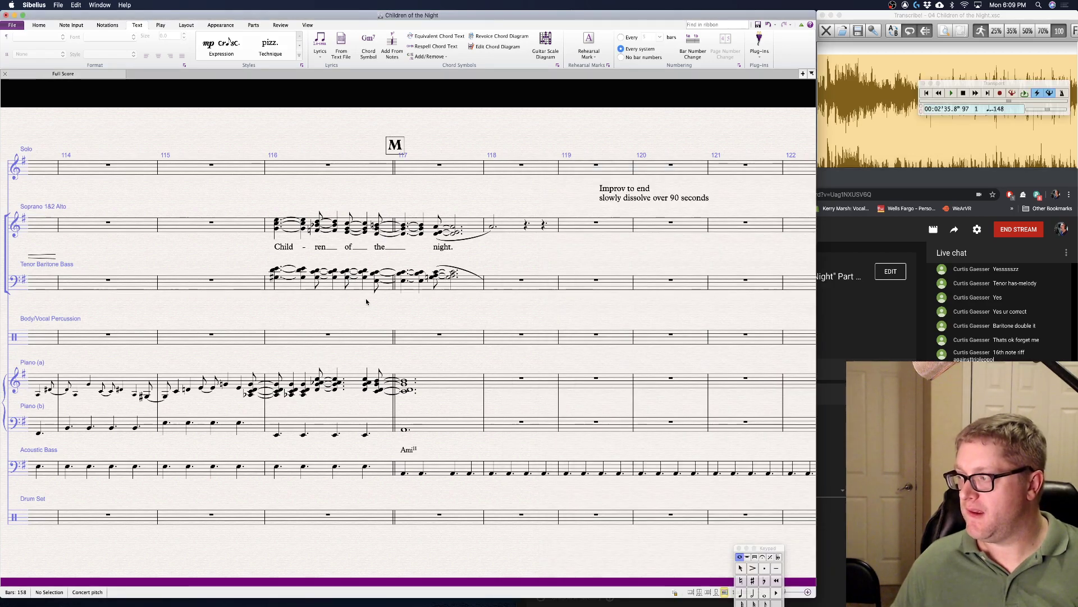
pyautogui.hscroll(5, 366, 302)
pyautogui.hscroll(-3, 366, 301)
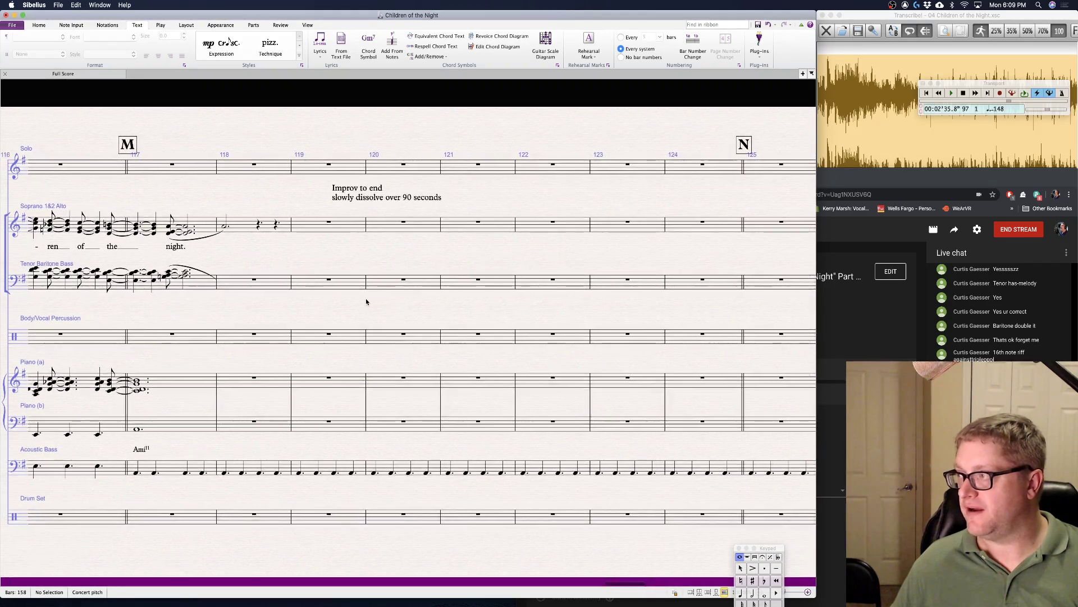
pyautogui.hscroll(-5, 366, 301)
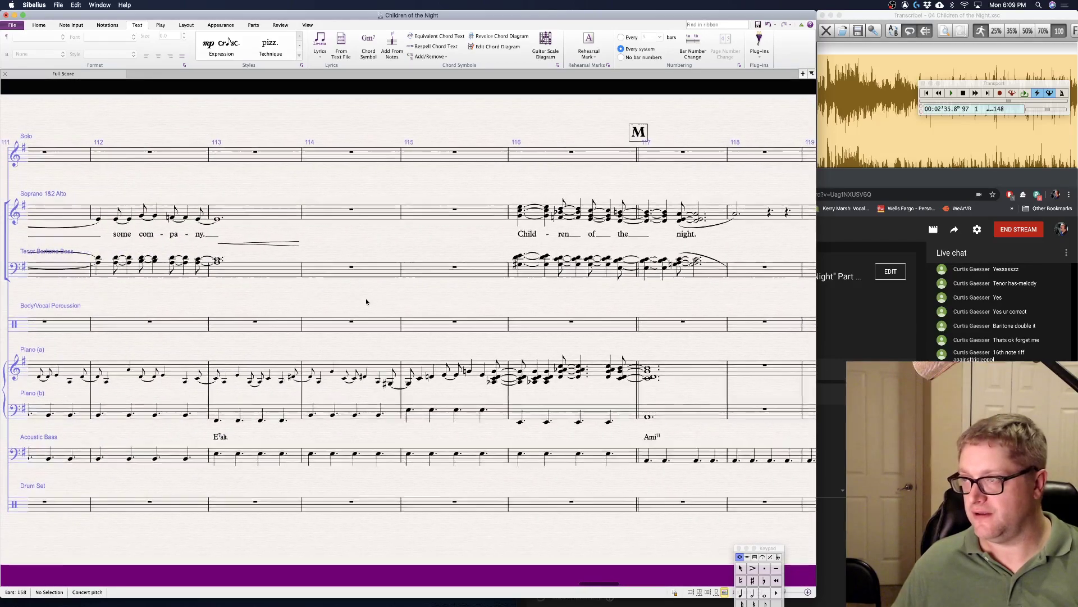
pyautogui.hscroll(3, 366, 302)
pyautogui.hscroll(1, 366, 302)
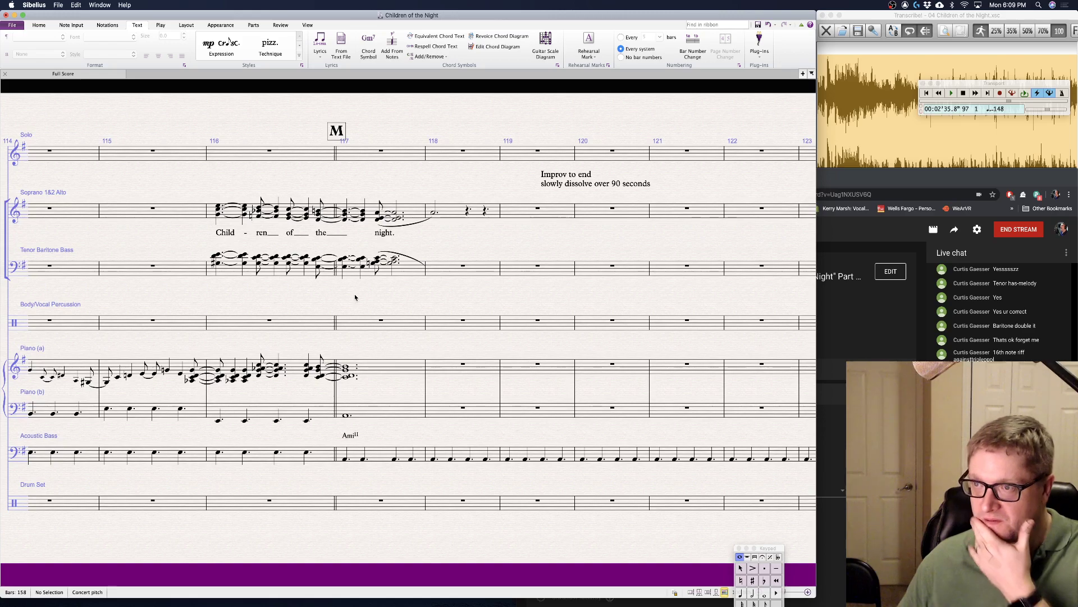
# - Clear bar 118 of the Soprano 1&2 Alto staff and delete the slurs leading out of bar 117 in both vocal staves
pyautogui.click(442, 214)
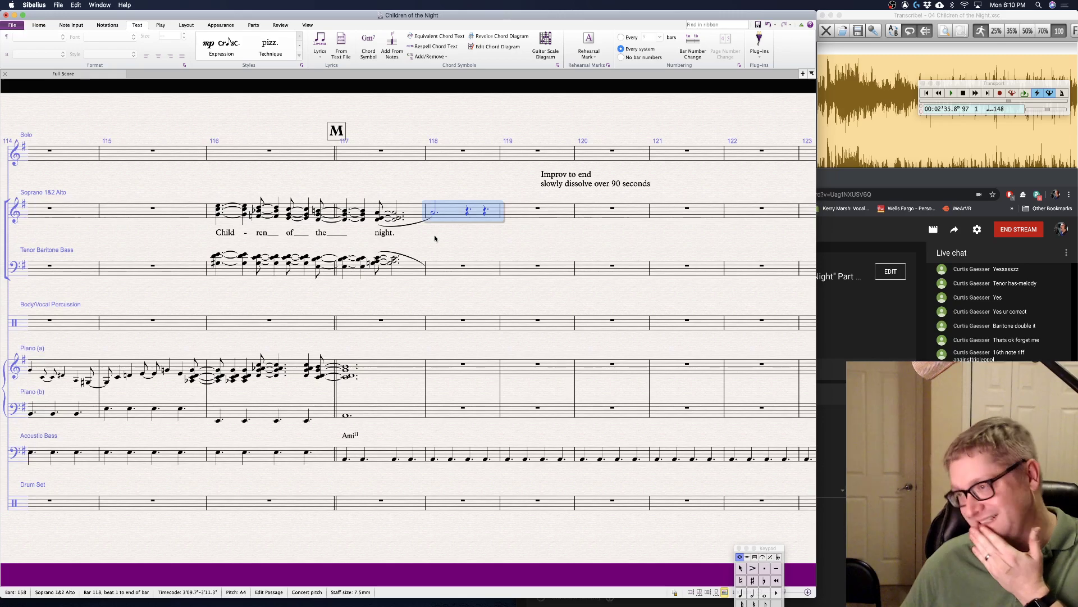
pyautogui.press('Delete')
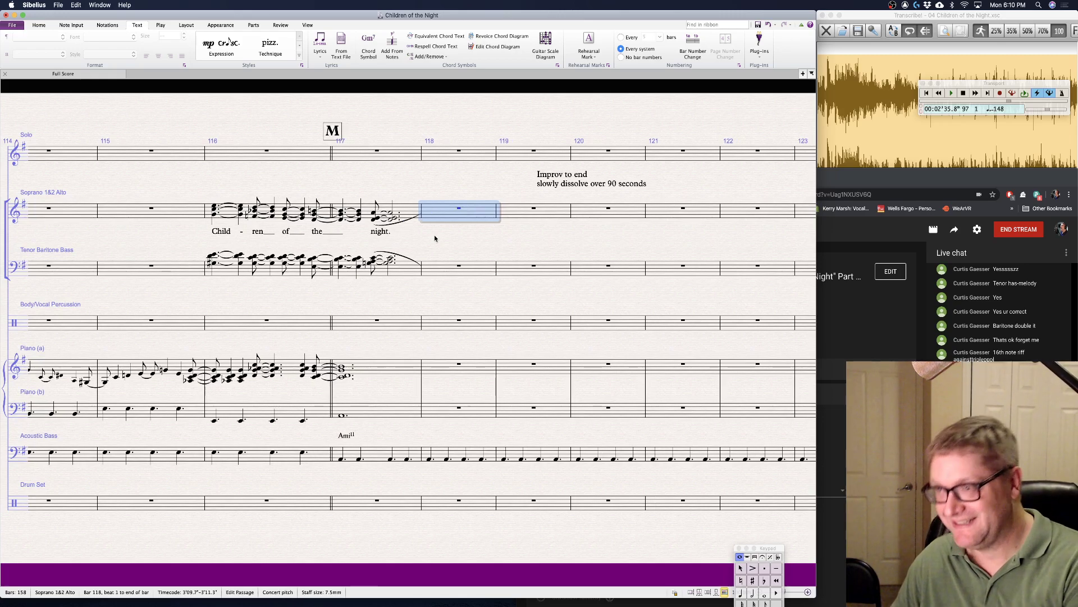
pyautogui.click(407, 223)
pyautogui.press('Delete')
pyautogui.click(406, 260)
pyautogui.press('Delete')
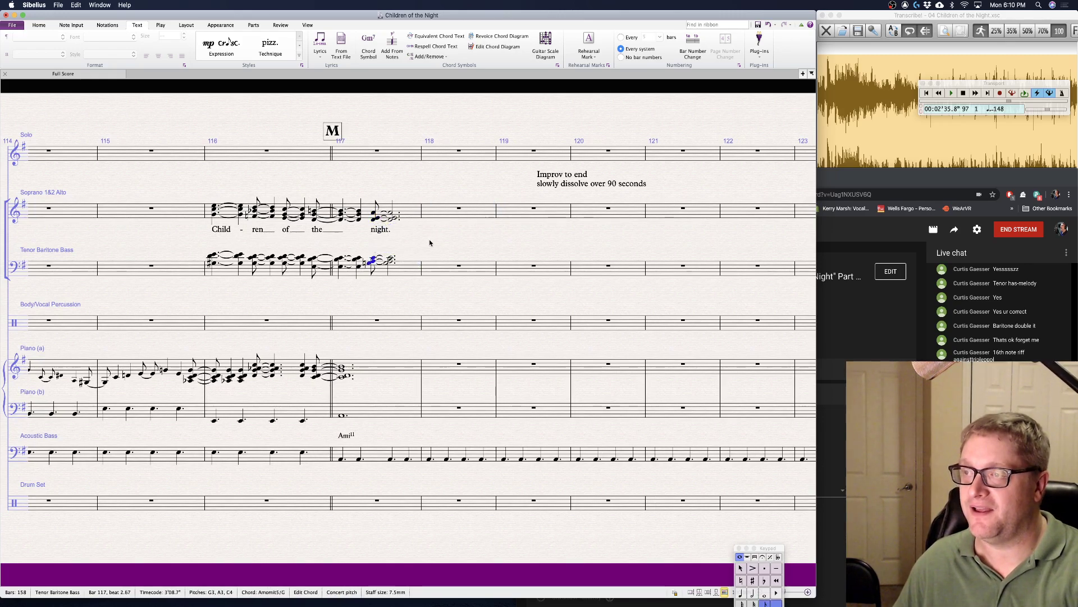
# - Look through the remaining bars up to bar 158 and briefly play back from bar 155 to check the timing
pyautogui.hscroll(10, 400, 347)
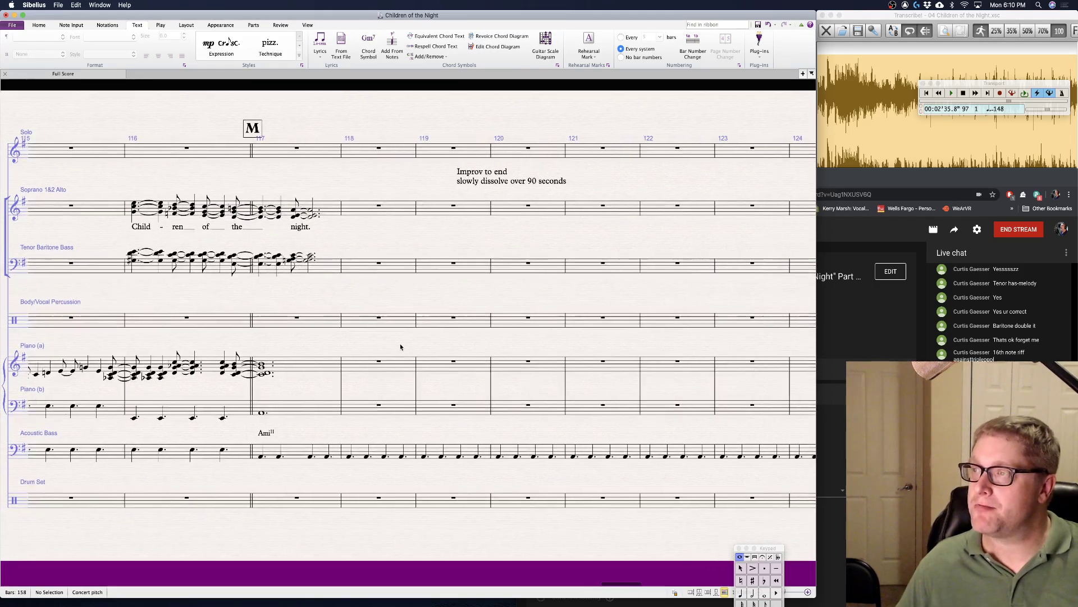
pyautogui.hscroll(-5, 400, 350)
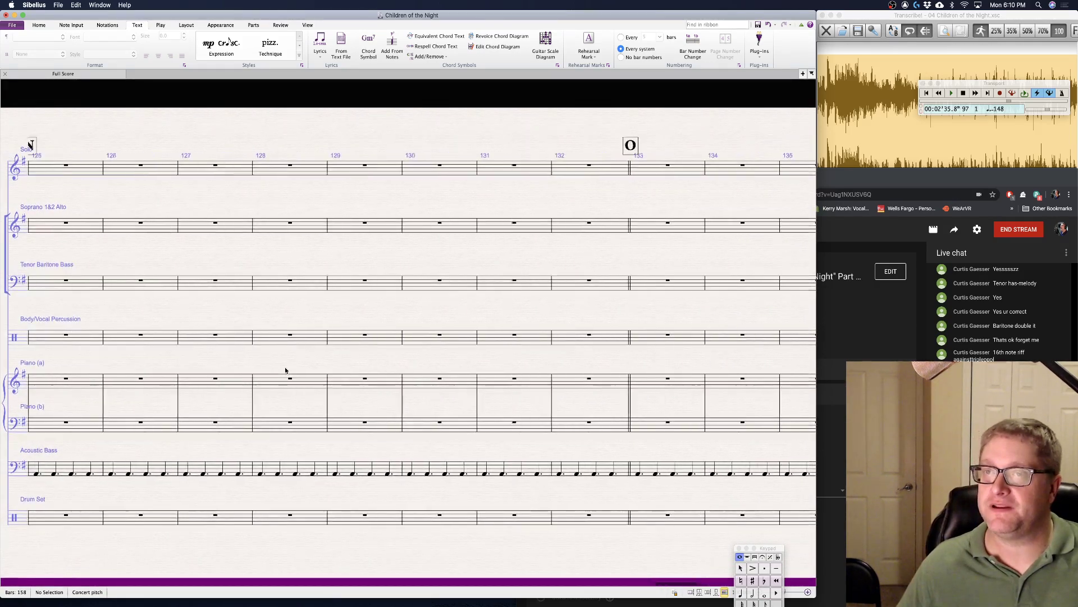
pyautogui.hscroll(5, 329, 344)
pyautogui.hscroll(5, 327, 348)
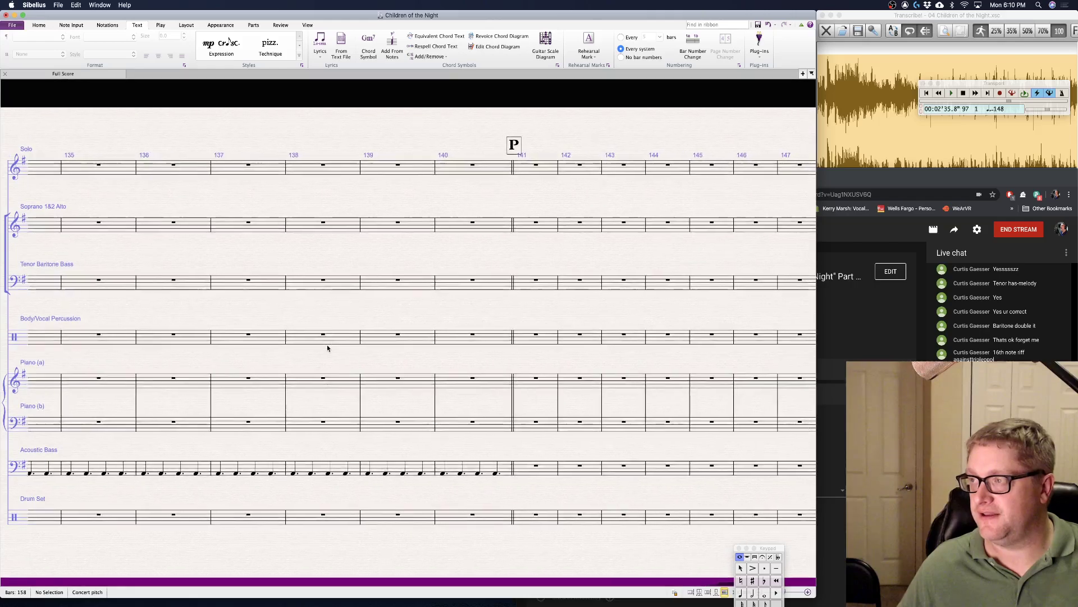
pyautogui.hscroll(5, 327, 349)
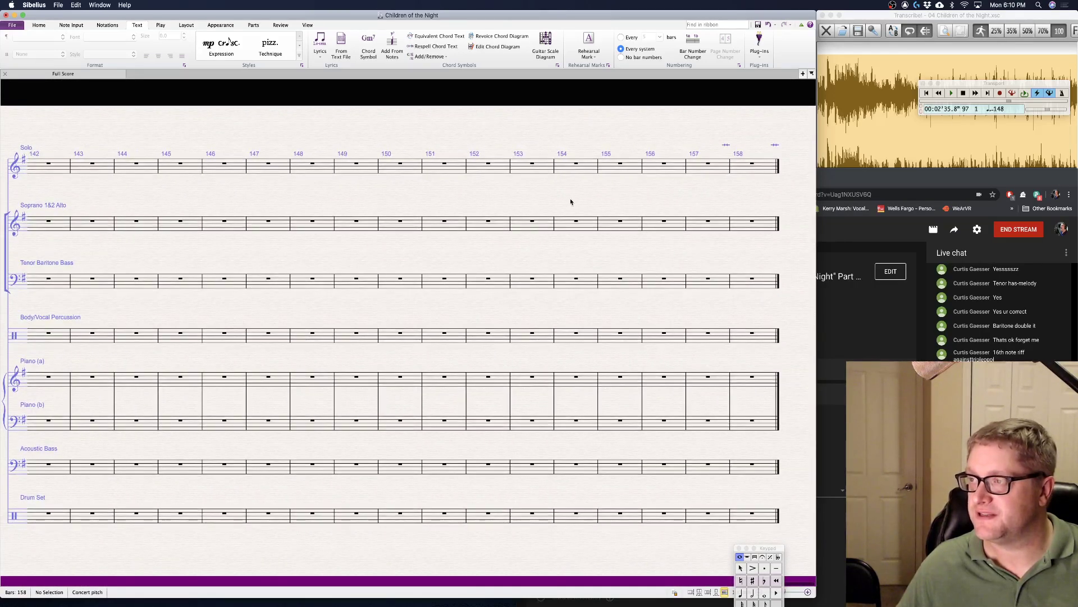
pyautogui.press('space')
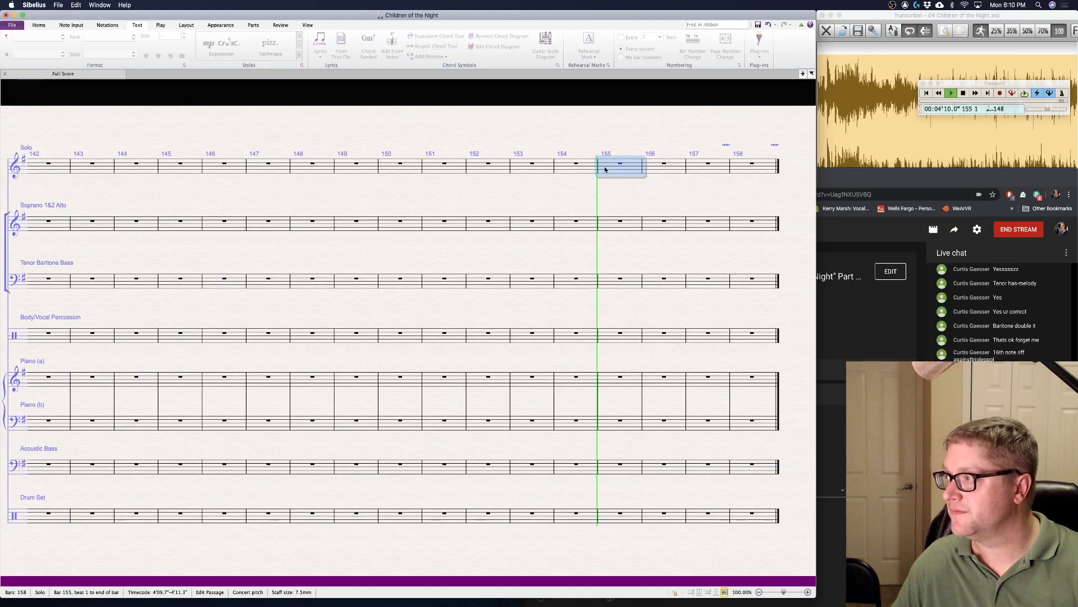
pyautogui.press('space')
# - Review the arrangement backwards from section O to section B, comparing which staves are filled, and return to section C
pyautogui.hscroll(-20, 586, 273)
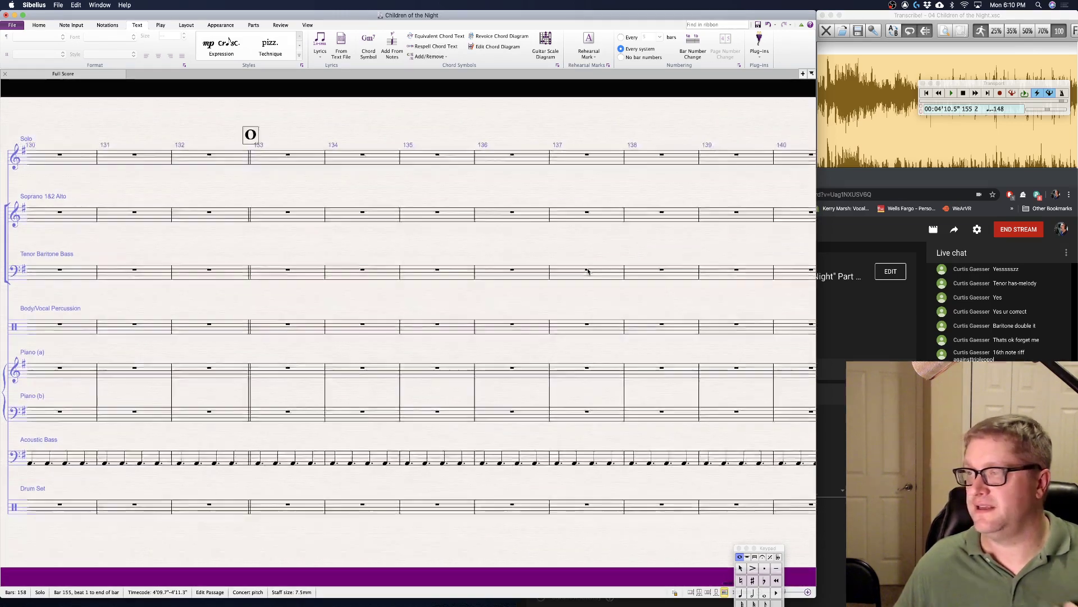
pyautogui.hscroll(-15, 588, 272)
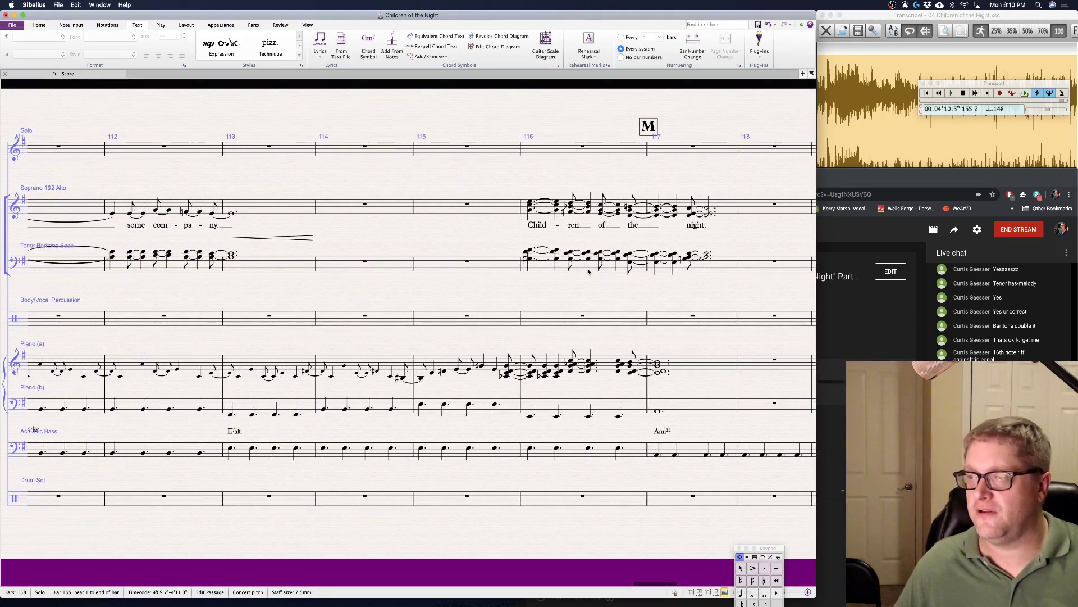
pyautogui.hscroll(-15, 588, 272)
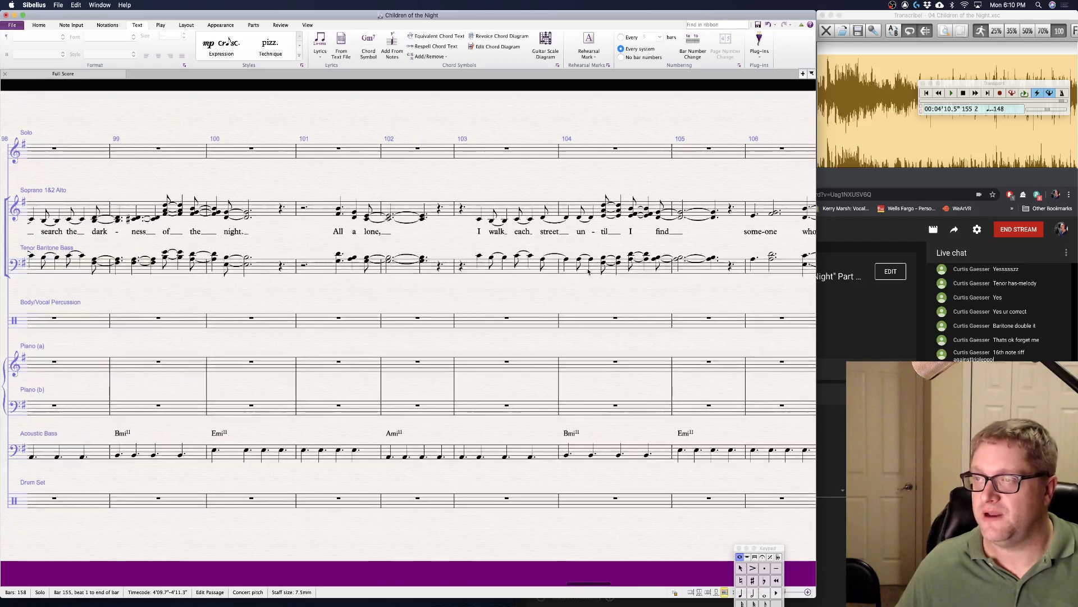
pyautogui.hscroll(-15, 588, 272)
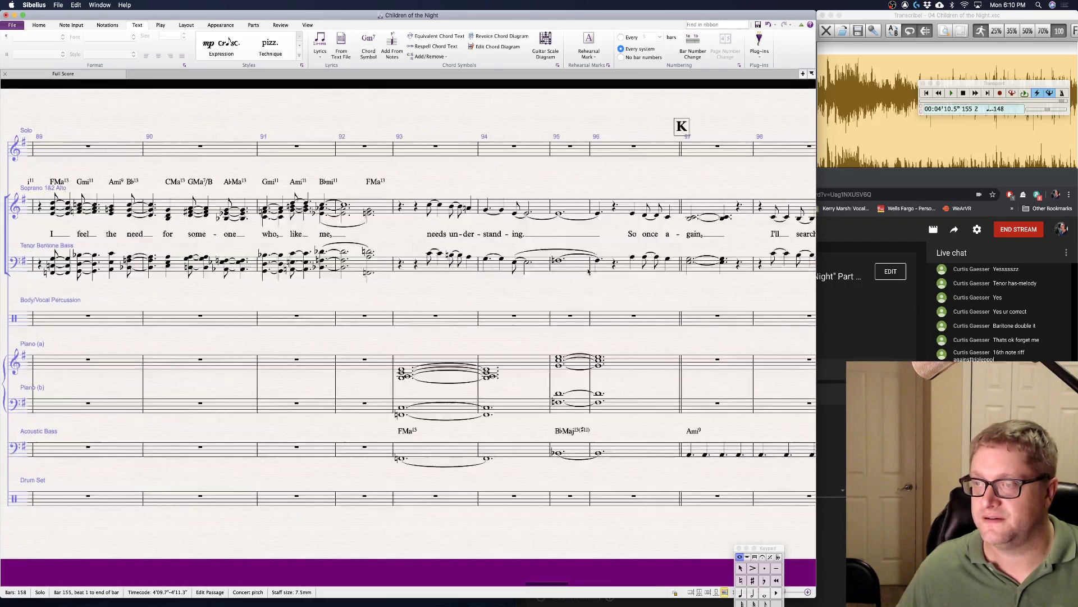
pyautogui.hscroll(-15, 588, 272)
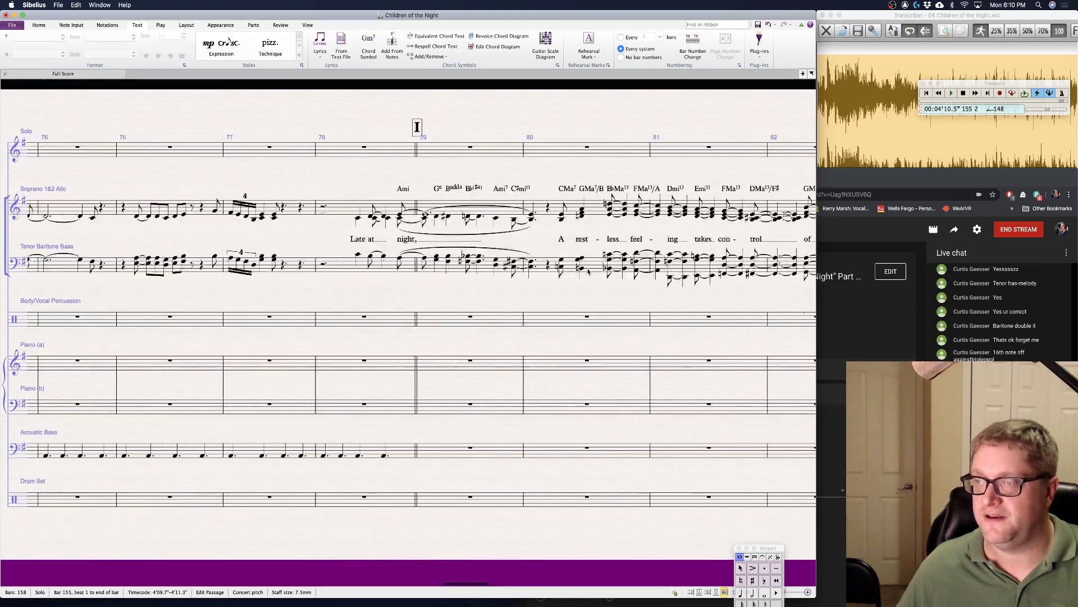
pyautogui.hscroll(-15, 588, 271)
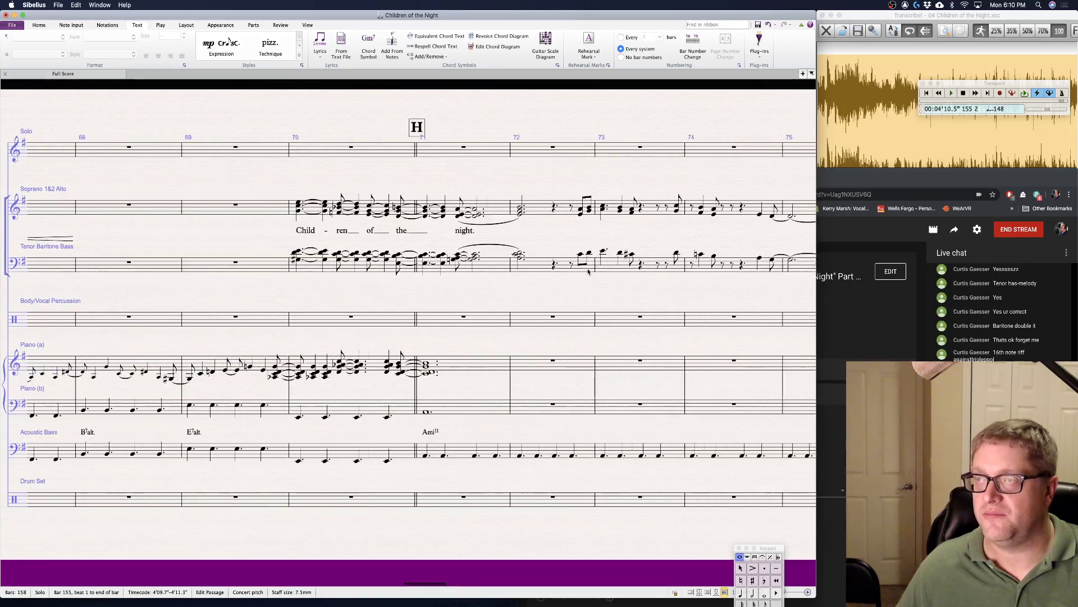
pyautogui.hscroll(-15, 588, 271)
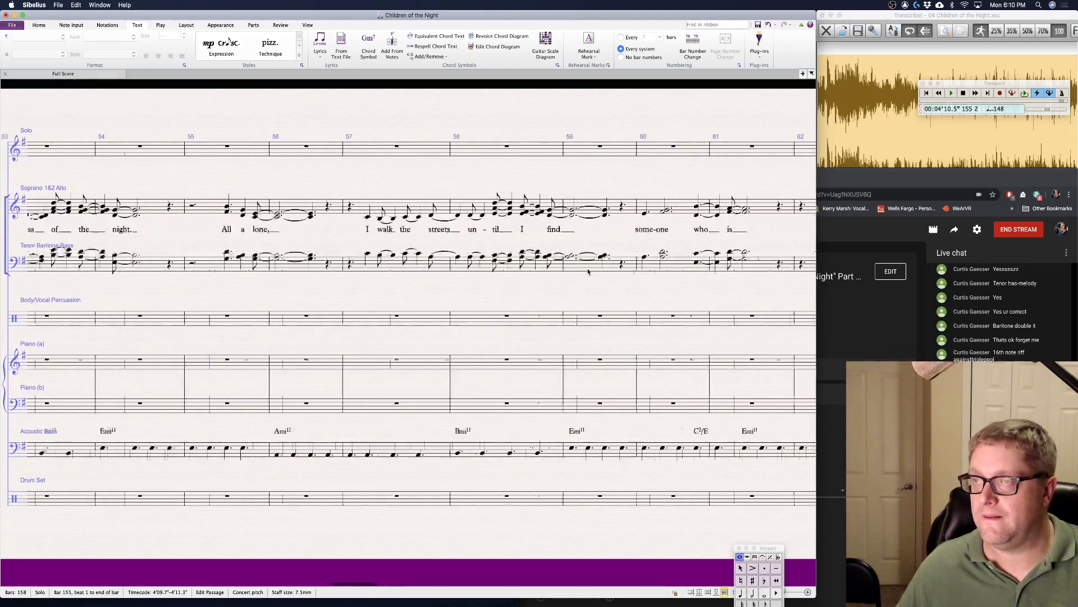
pyautogui.hscroll(-12, 588, 272)
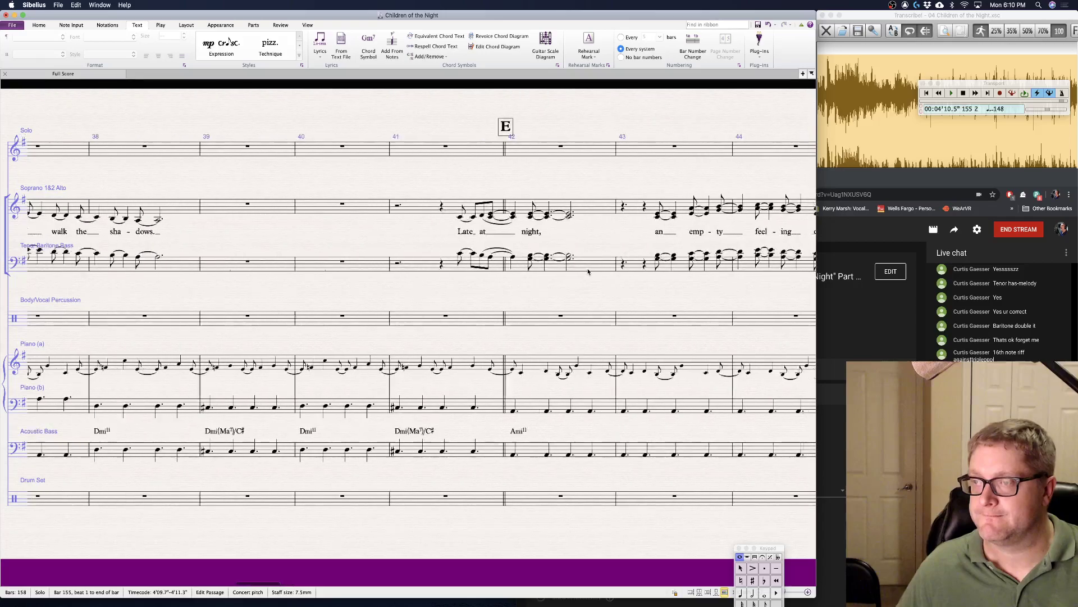
pyautogui.hscroll(-8, 588, 272)
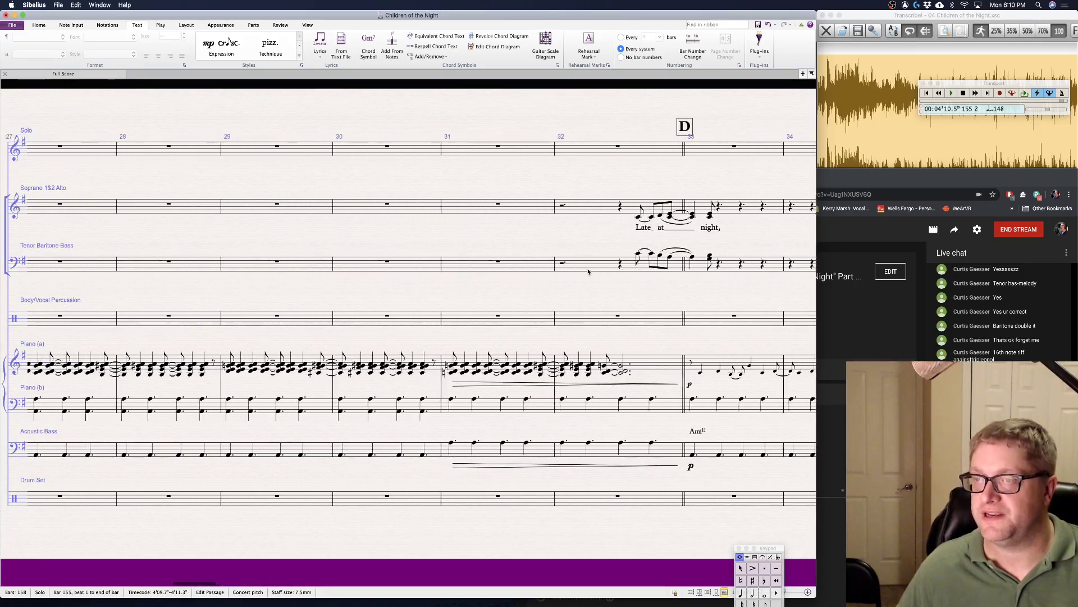
pyautogui.hscroll(-4, 588, 272)
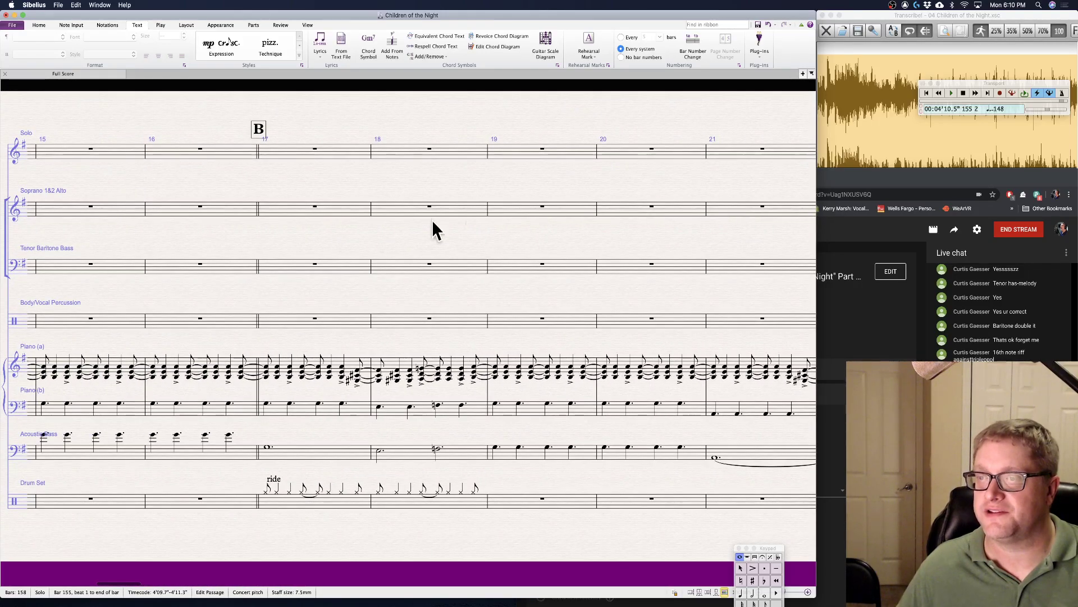
pyautogui.hscroll(14, 360, 257)
pyautogui.hscroll(2, 361, 256)
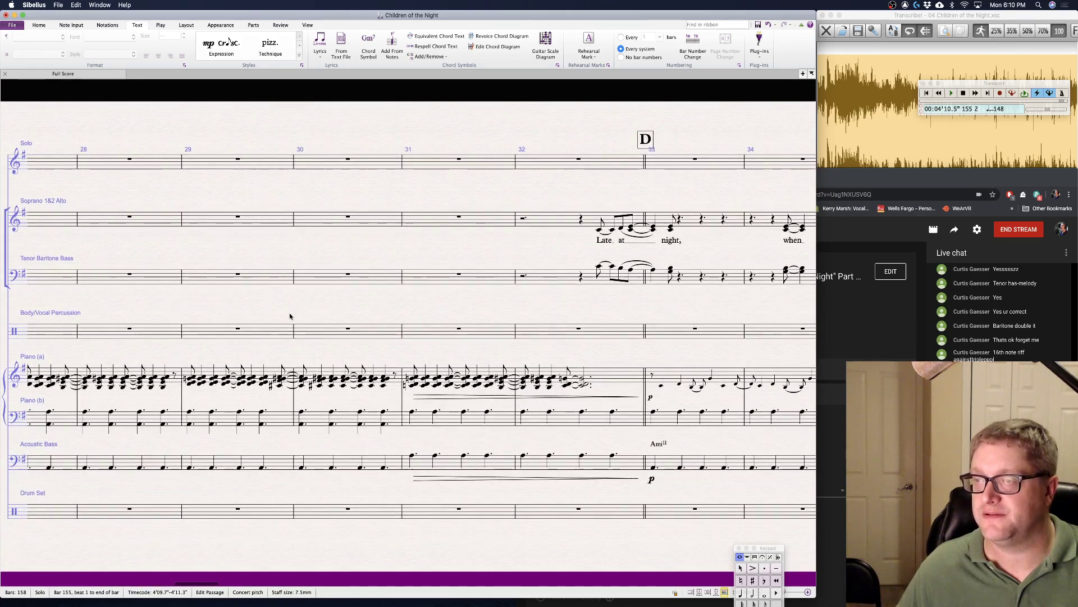
pyautogui.hscroll(-5, 289, 316)
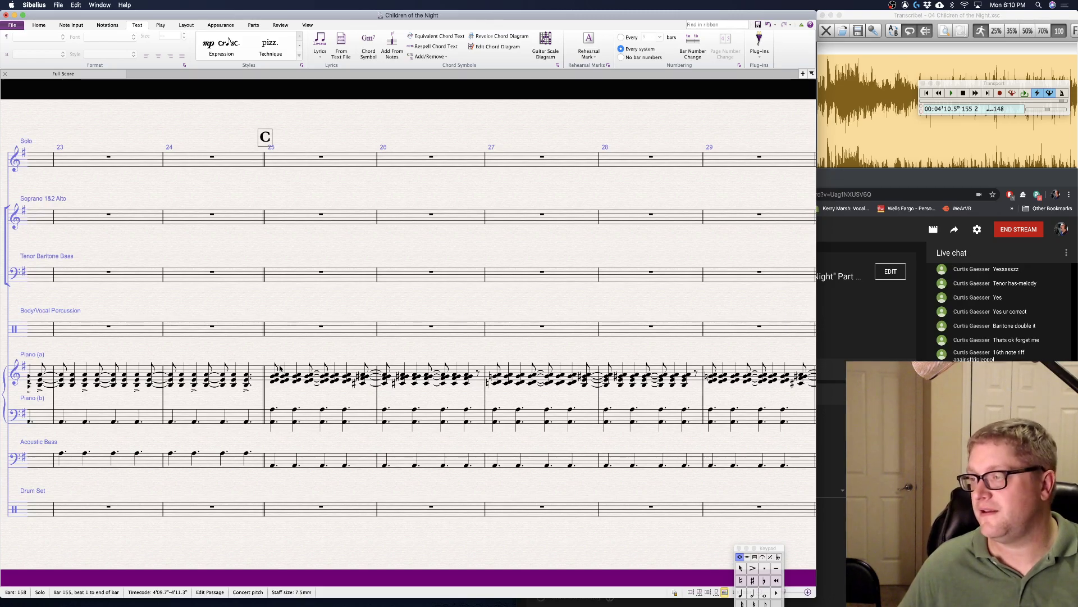
# - Examine the opening bars up to bar 40, comparing the piano, bass and drum staves with the first vocal entries
pyautogui.hscroll(-10, 364, 361)
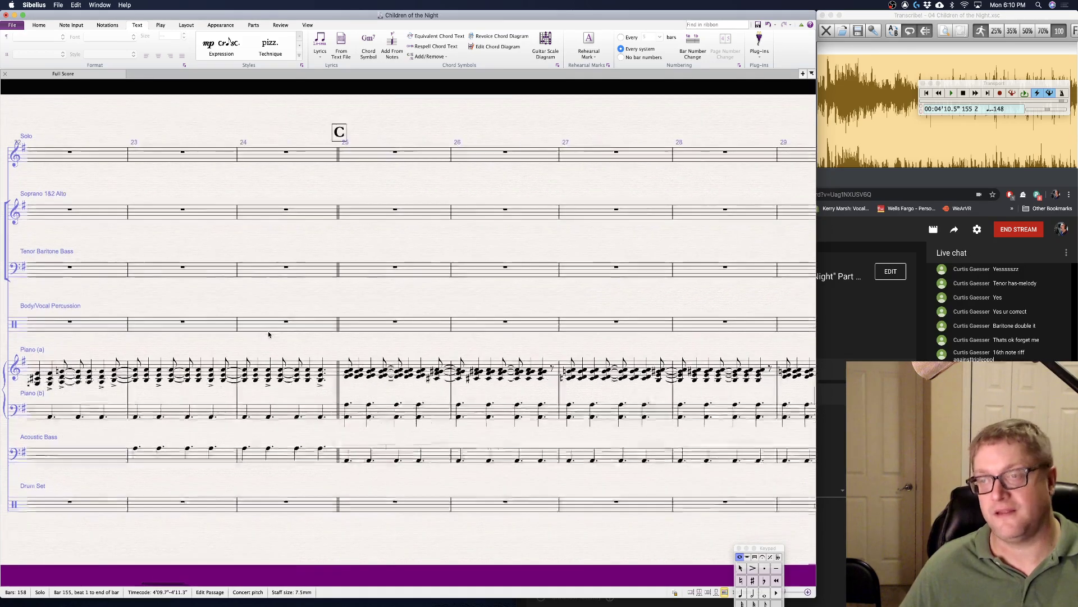
pyautogui.hscroll(-12, 250, 318)
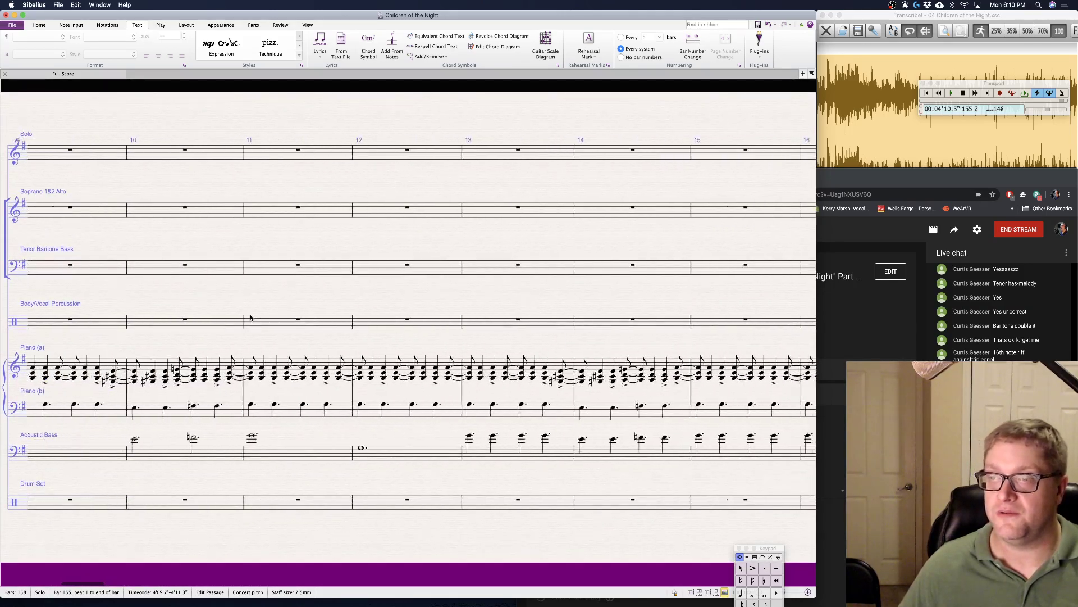
pyautogui.hscroll(12, 252, 289)
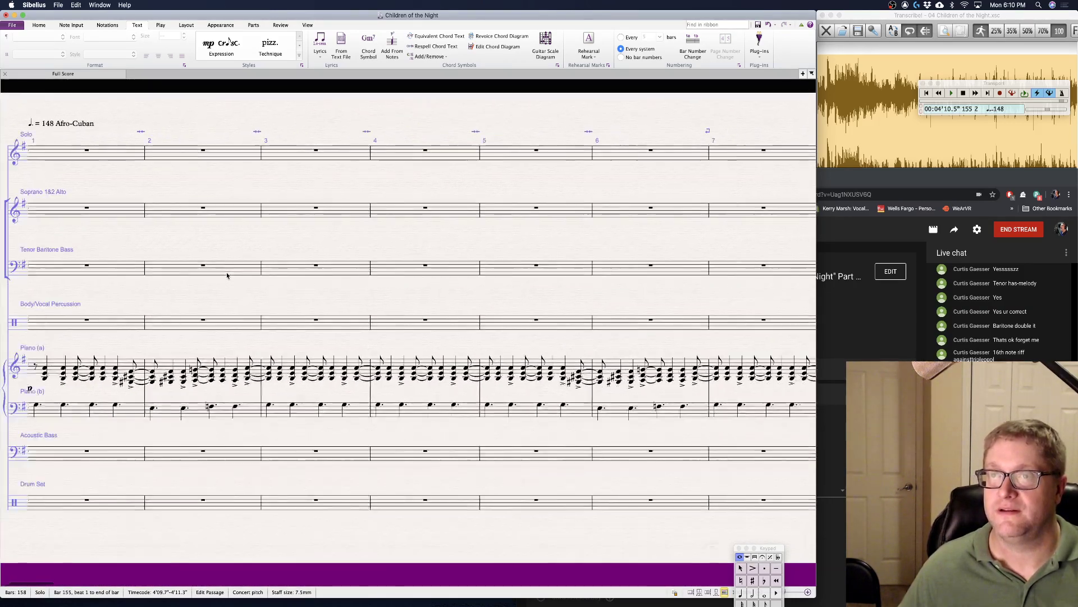
pyautogui.hscroll(18, 227, 275)
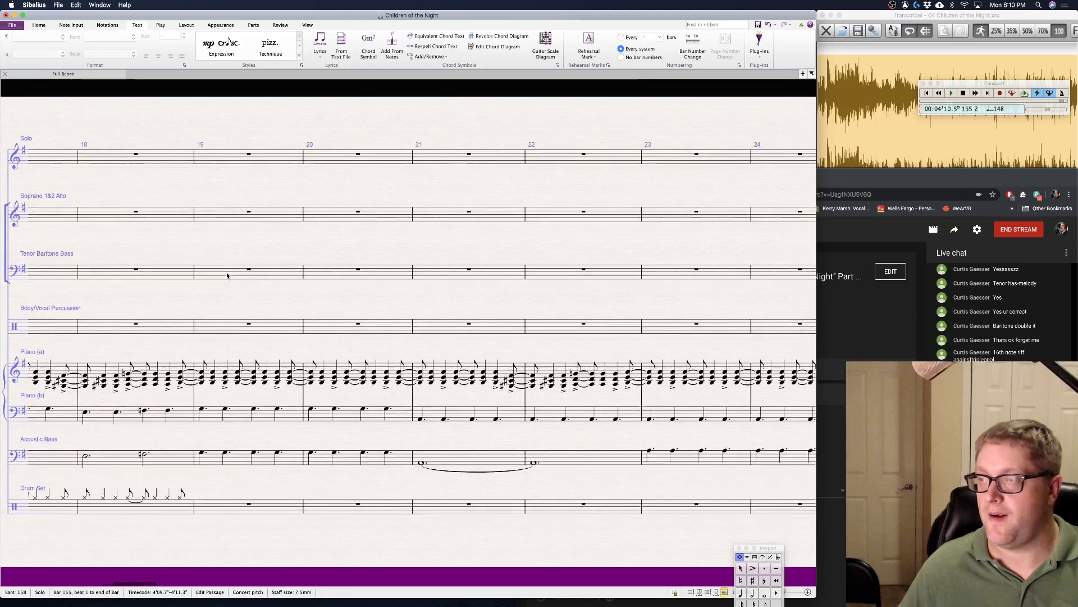
pyautogui.hscroll(5, 227, 276)
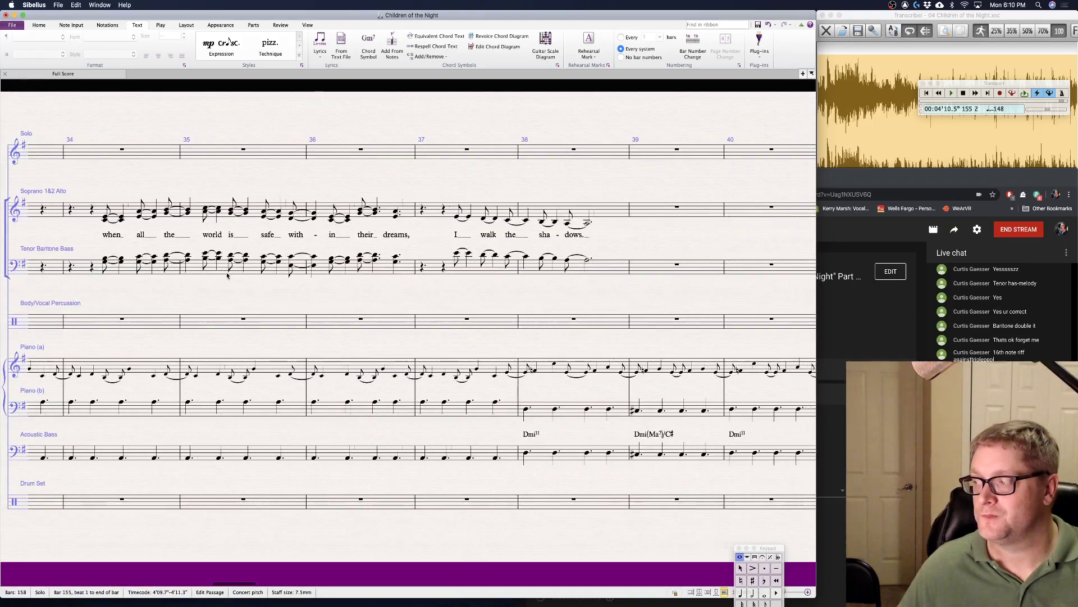
# - Play back the arrangement from the piano rest at the start of bar 1 and stop at bar 118, just past rehearsal mark M
pyautogui.hscroll(-20, 227, 275)
pyautogui.hscroll(-8, 108, 357)
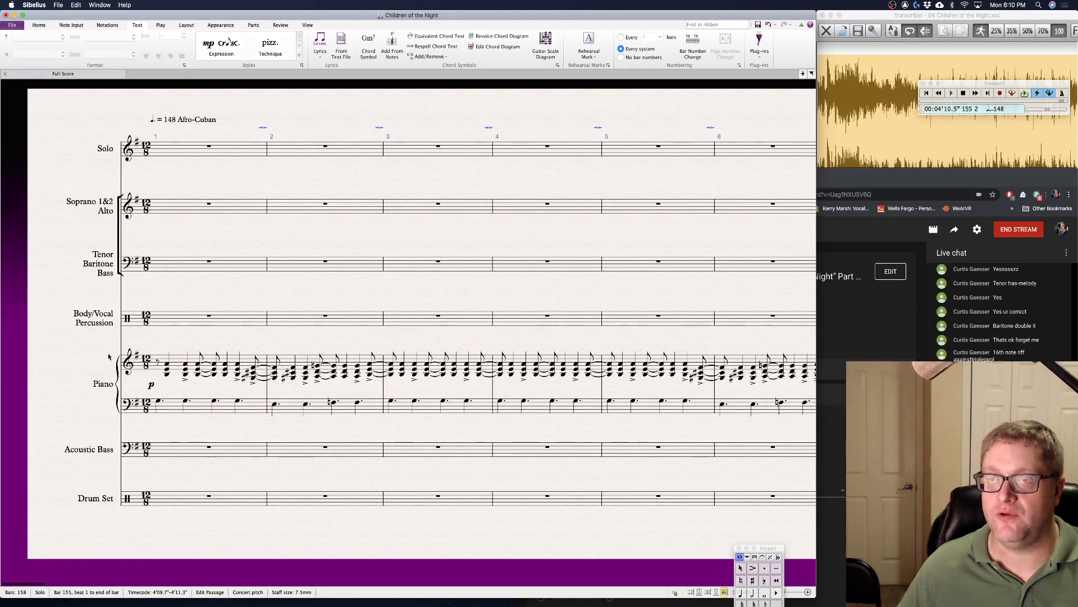
pyautogui.click(158, 362)
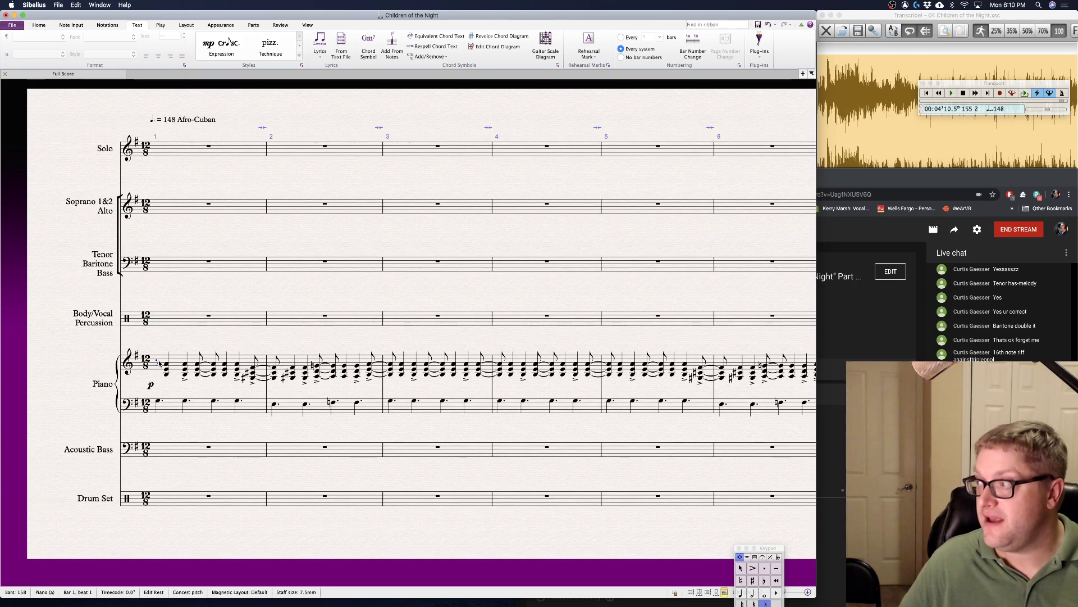
pyautogui.press('space')
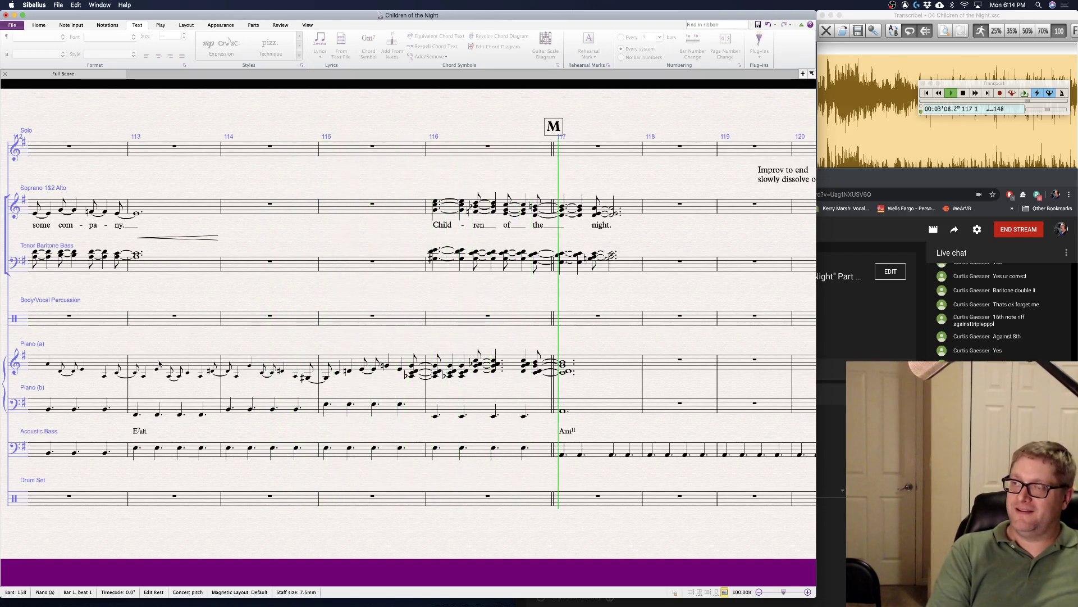
pyautogui.press('space')
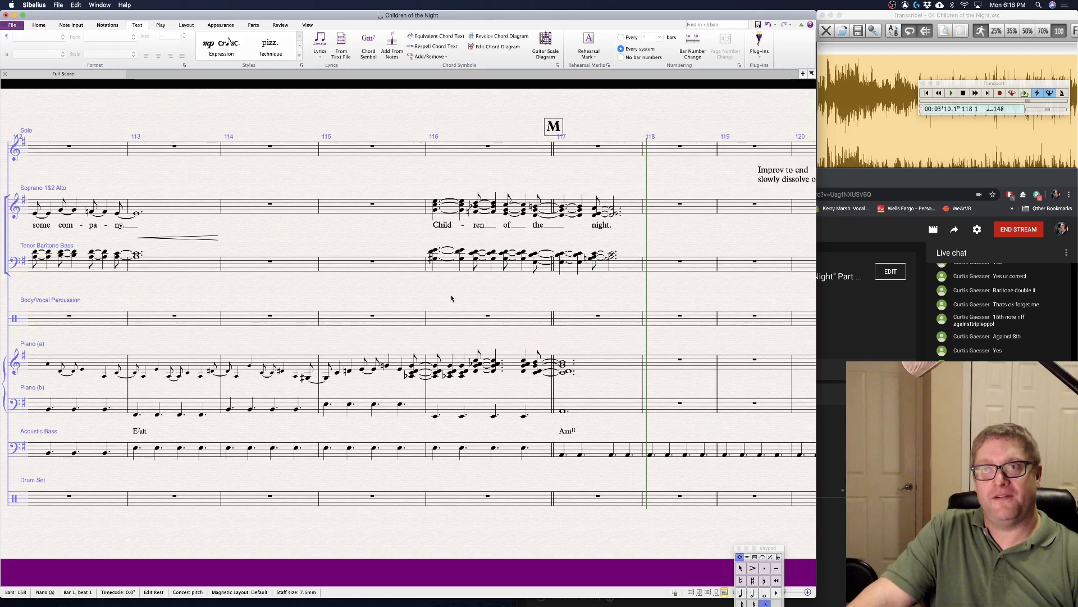
# - Switch to the YouTube Studio window in Chrome and request to end the live stream
pyautogui.click(1022, 232)
pyautogui.click(1022, 230)
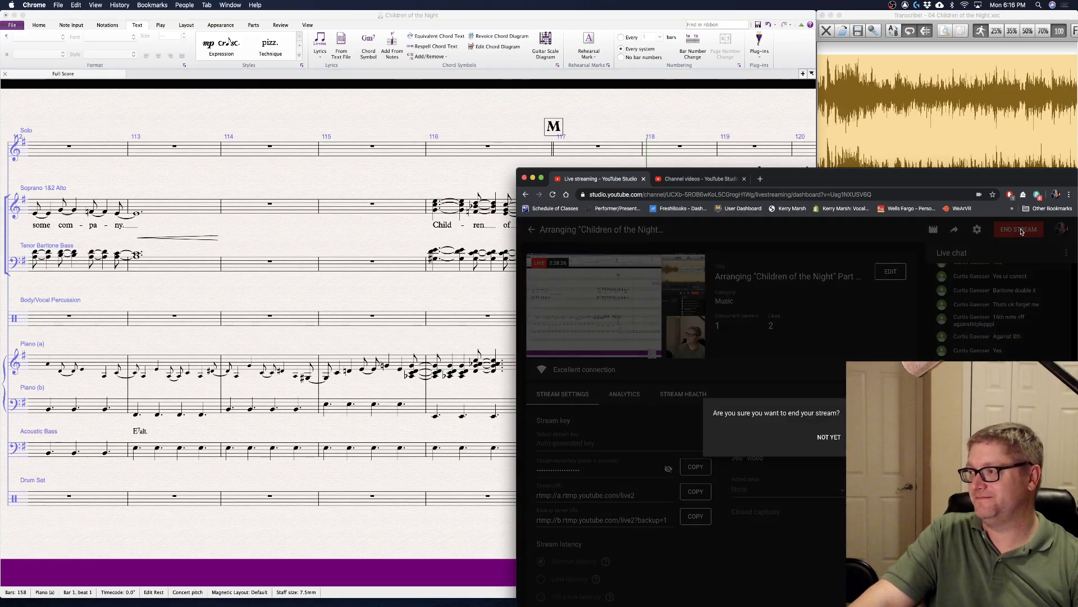